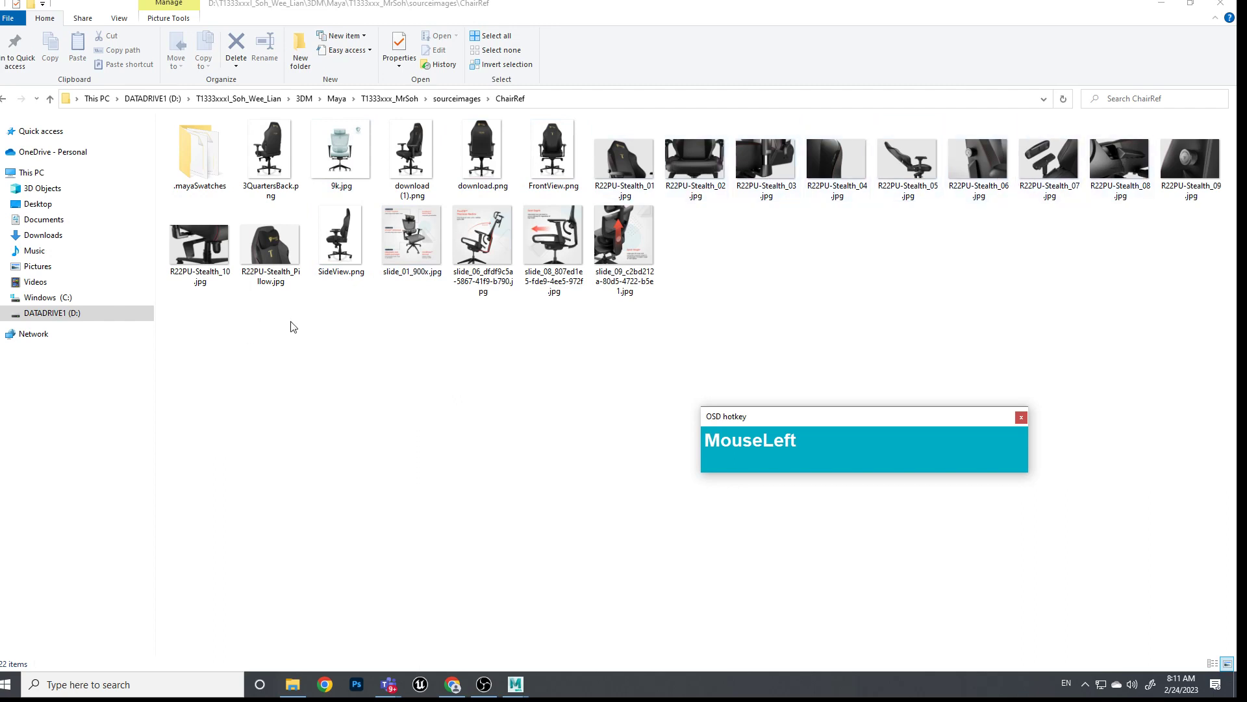
Open FrontView.png from the ChairRef folder in Adobe Photoshop 2022
{"action": "right_click", "coordinate": [541, 166]}
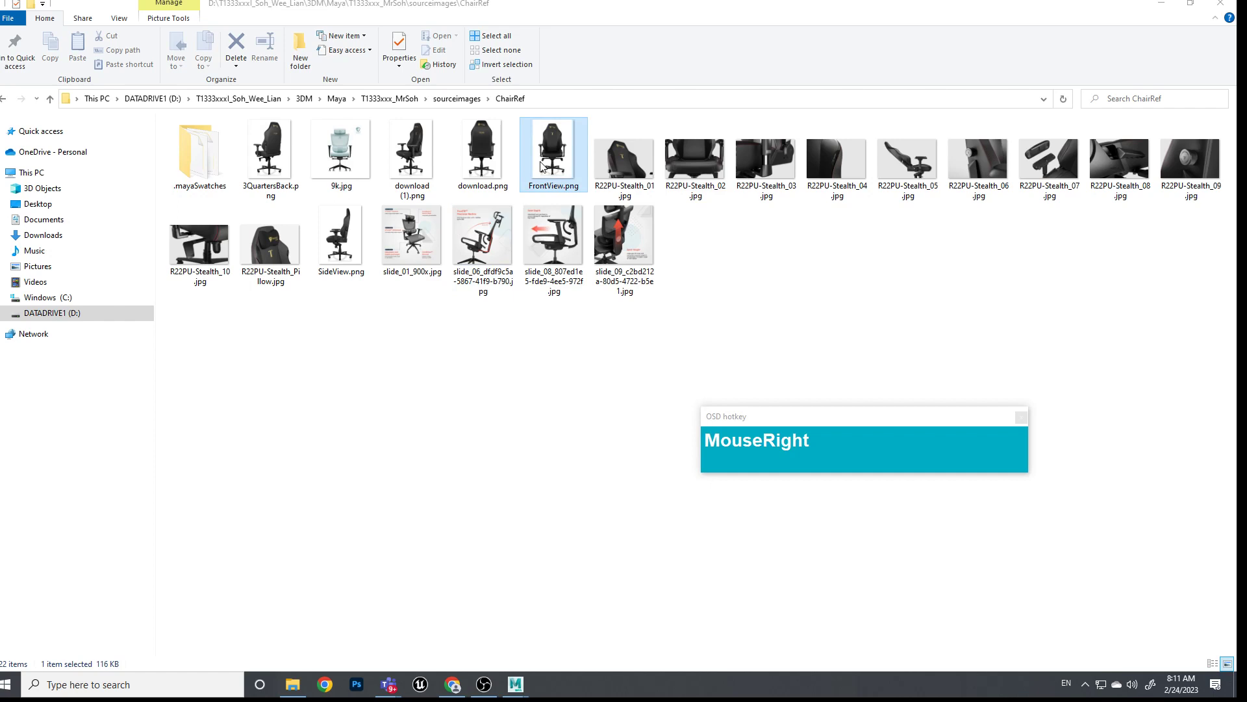
{"action": "left_click", "coordinate": [608, 449]}
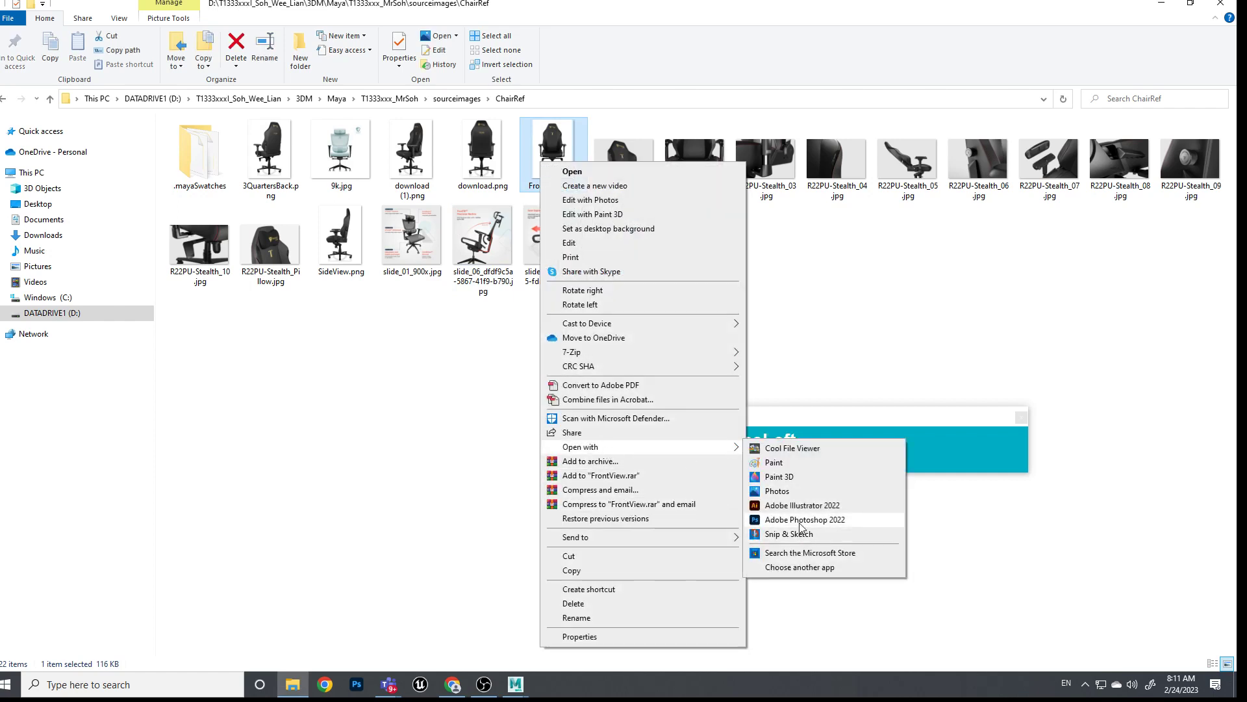
{"action": "left_click", "coordinate": [780, 520]}
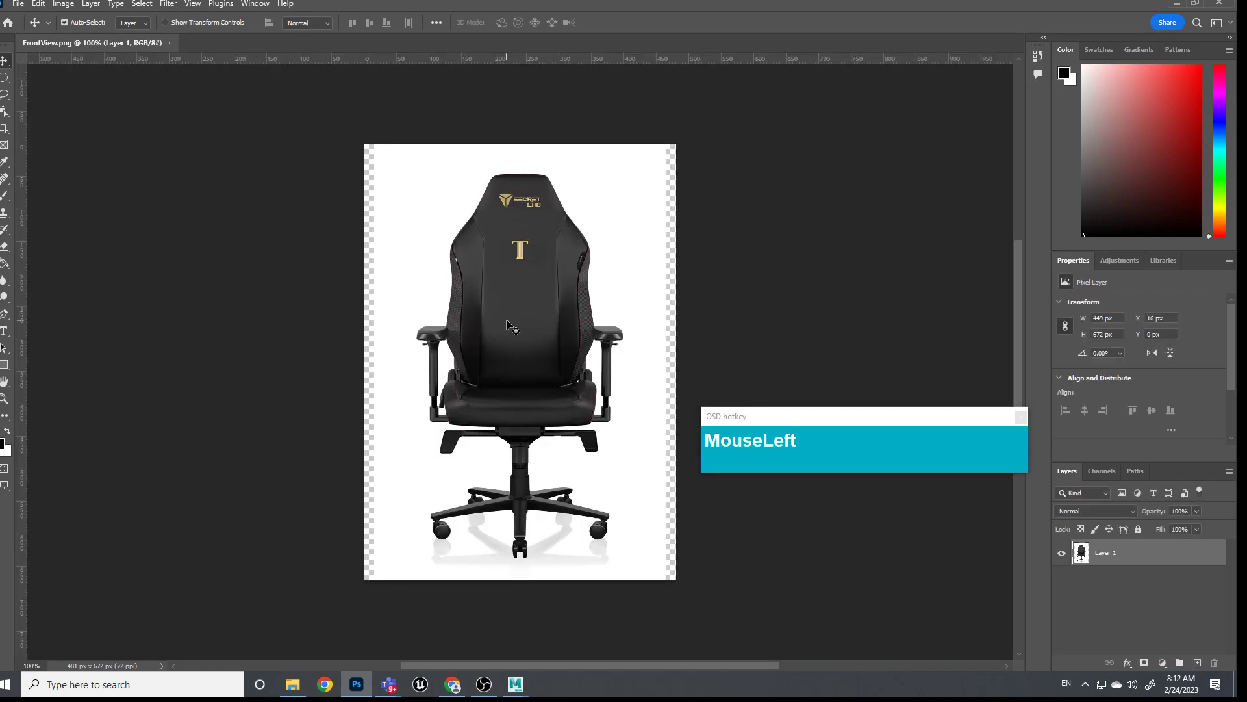
{"action": "left_click_drag", "start_coordinate": [817, 417], "coordinate": [974, 255]}
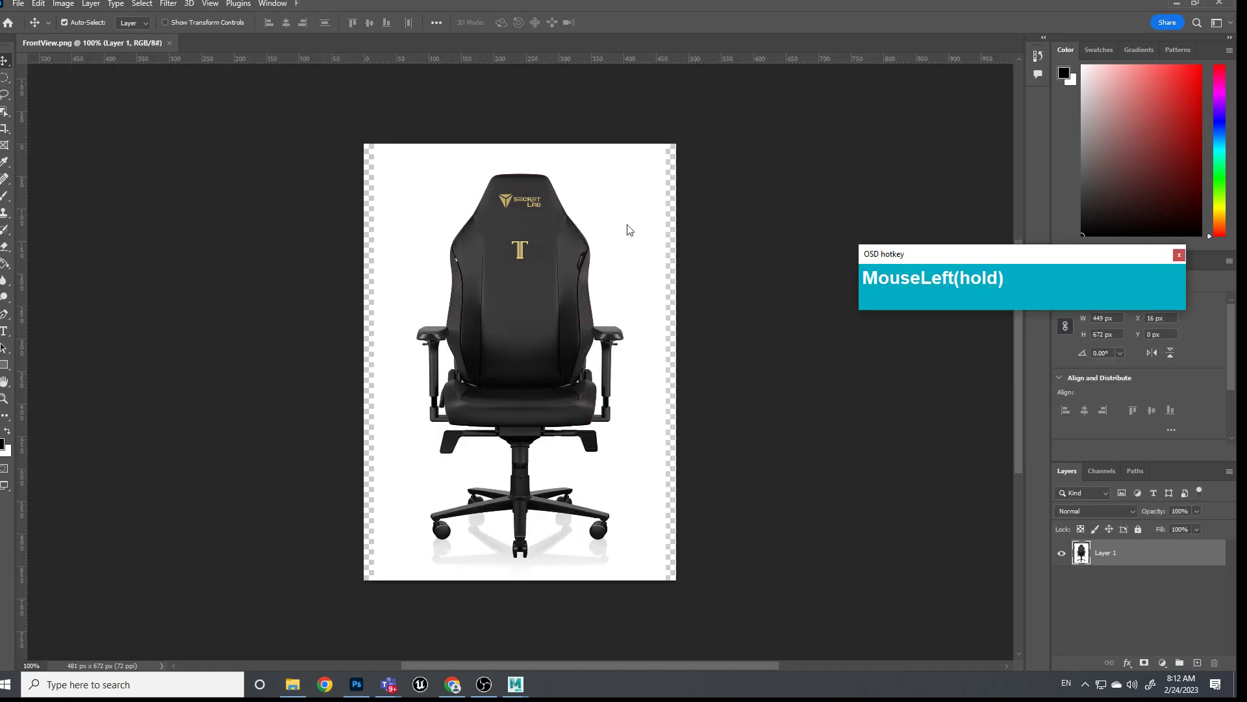
{"action": "left_click", "coordinate": [572, 361]}
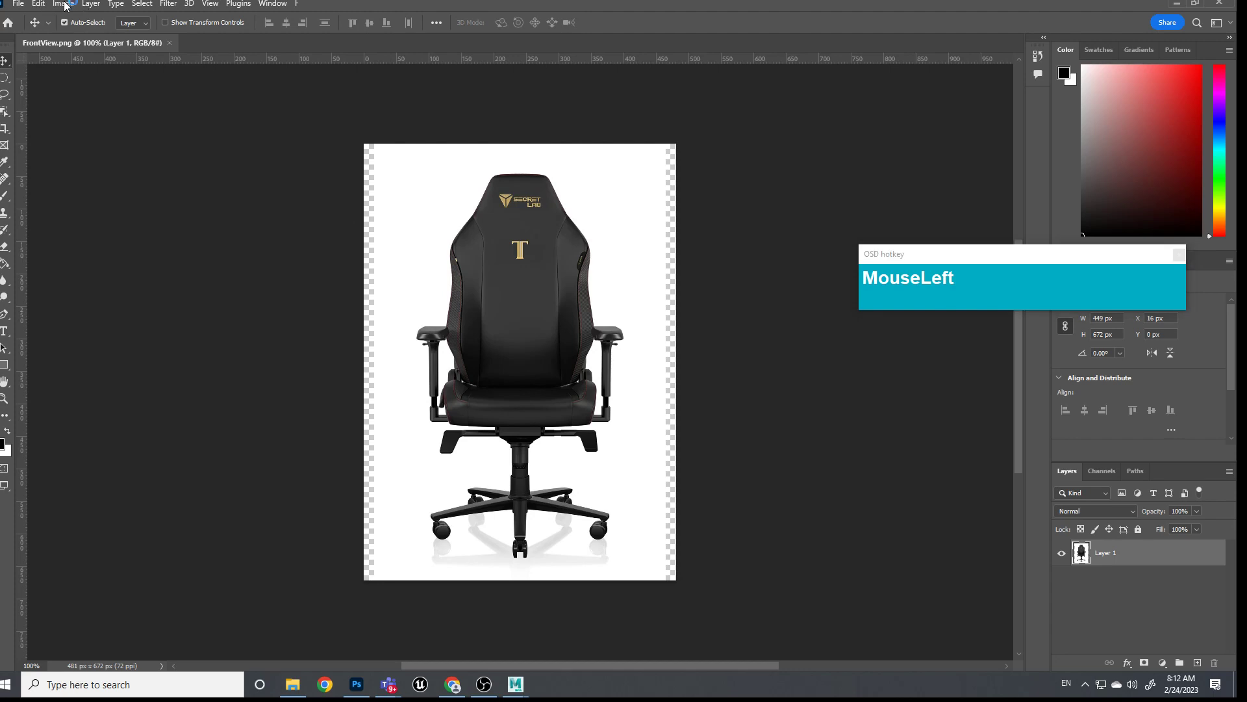
Double the FrontView canvas width to 200 percent, anchoring the existing image at the middle-left so it extends rightward
{"action": "mouse_move", "coordinate": [65, 5]}
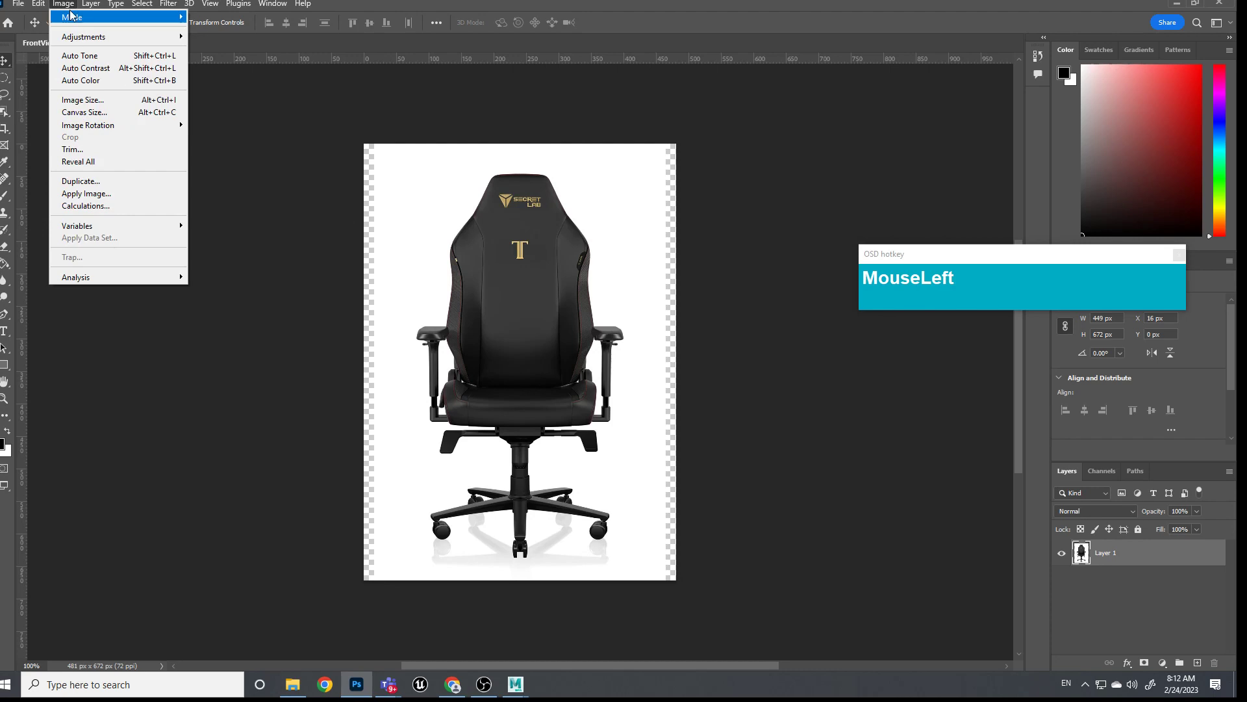
{"action": "left_click", "coordinate": [98, 113]}
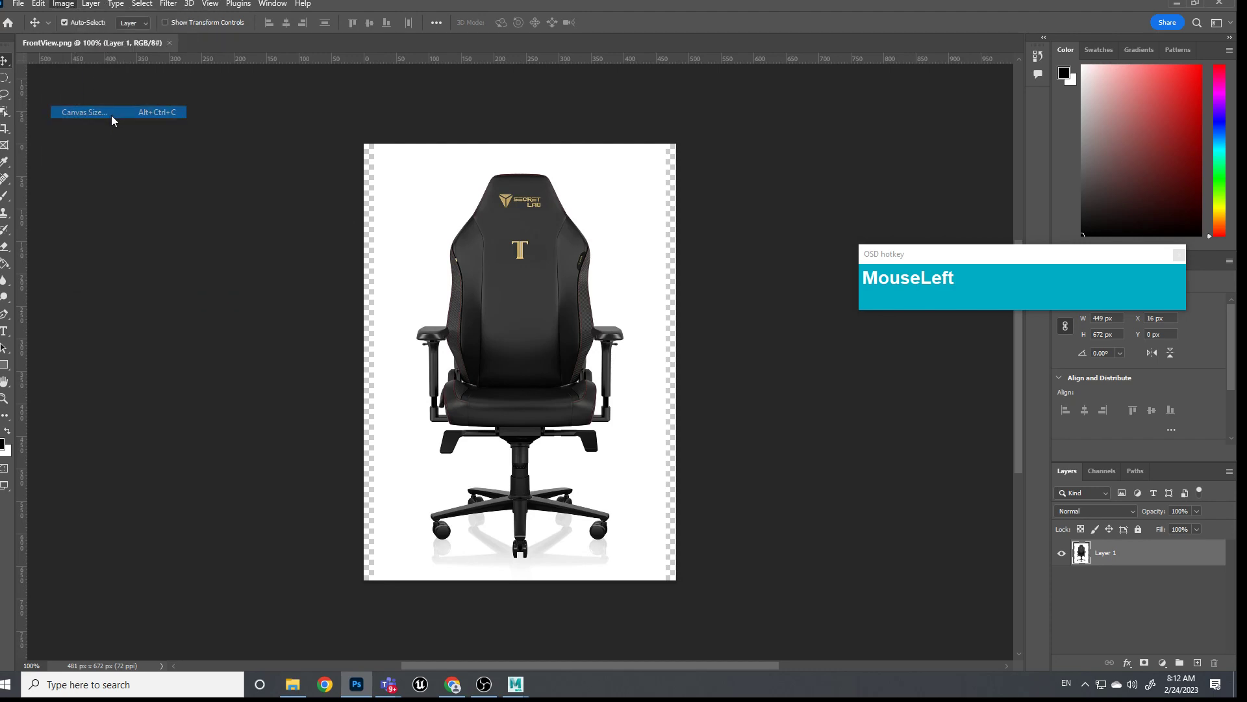
{"action": "left_click", "coordinate": [364, 311]}
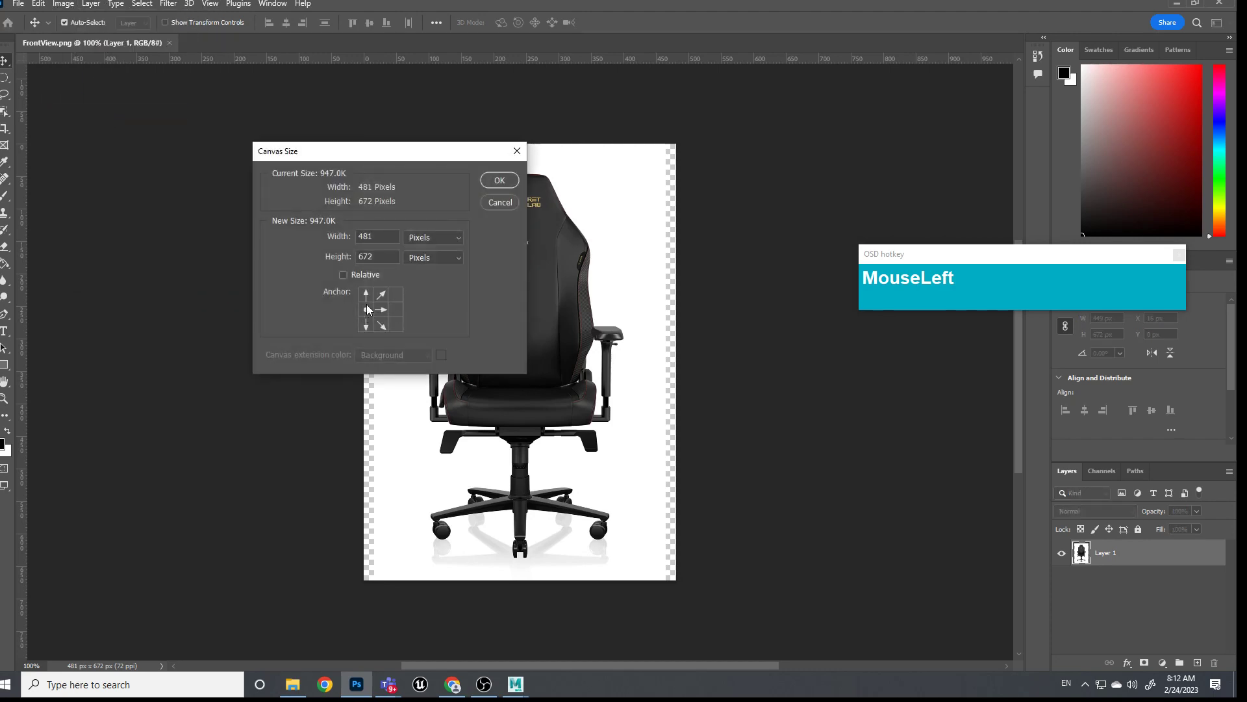
{"action": "left_click", "coordinate": [457, 241]}
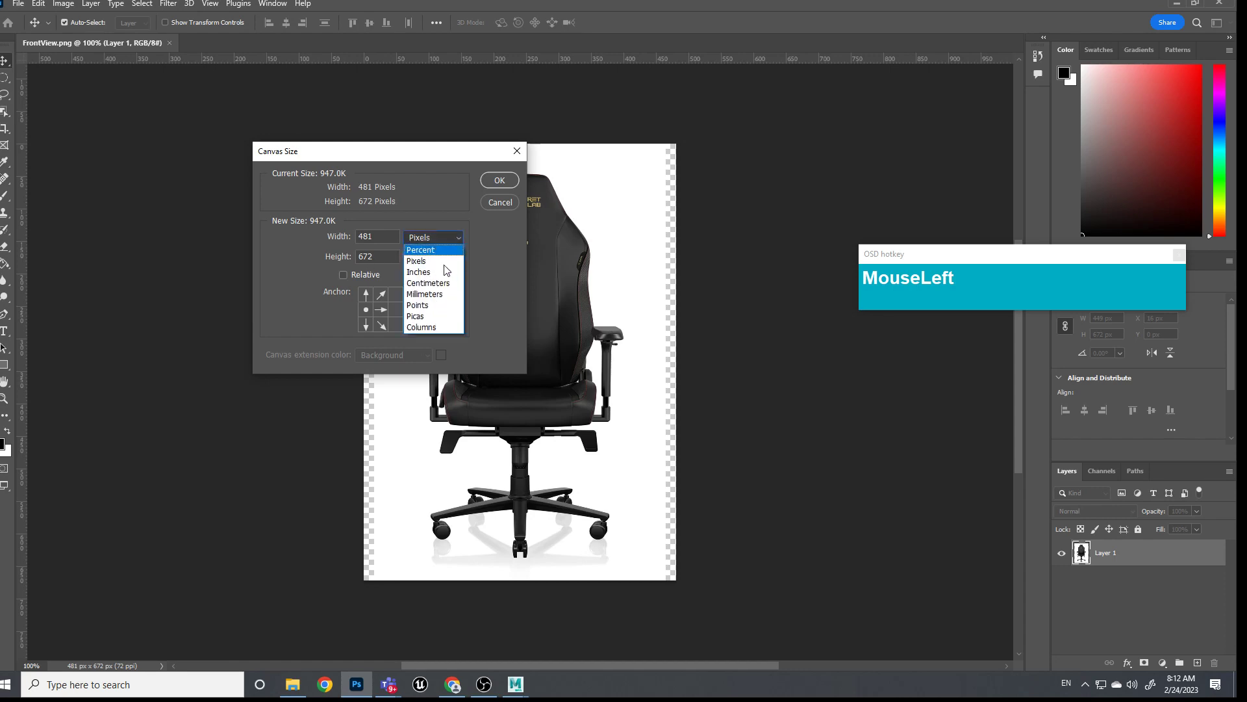
{"action": "left_click", "coordinate": [429, 239]}
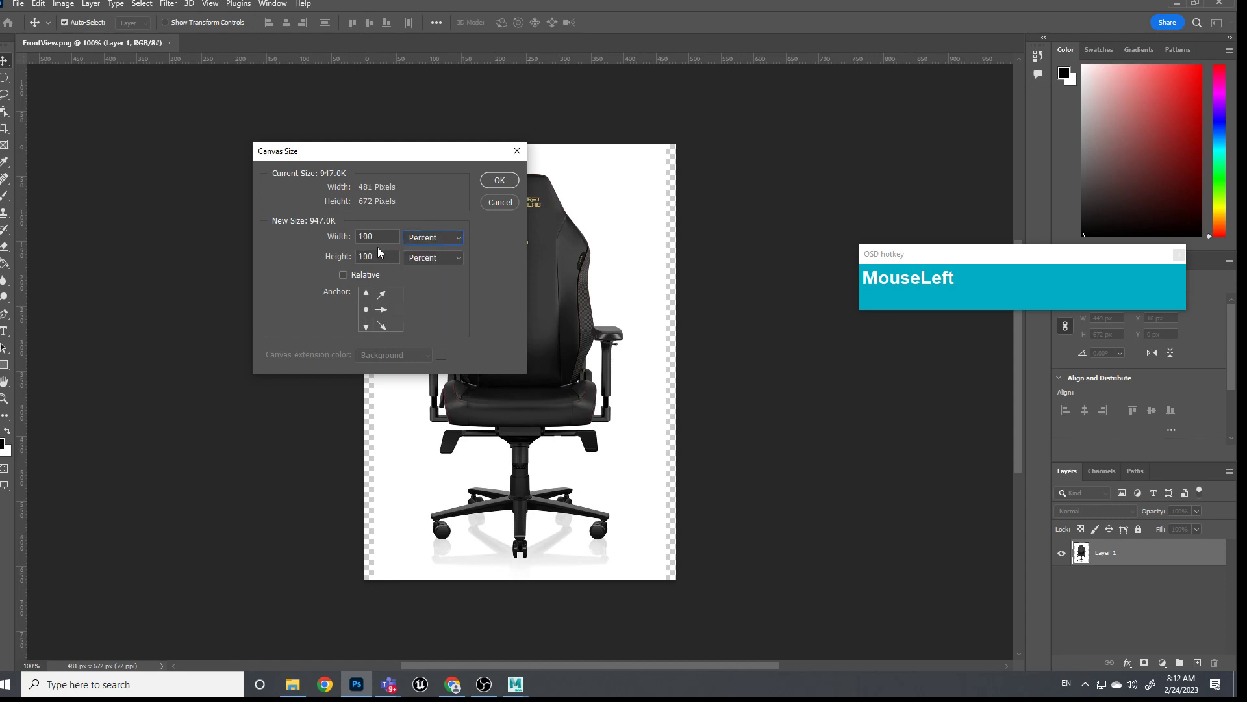
{"action": "type", "text": "200"}
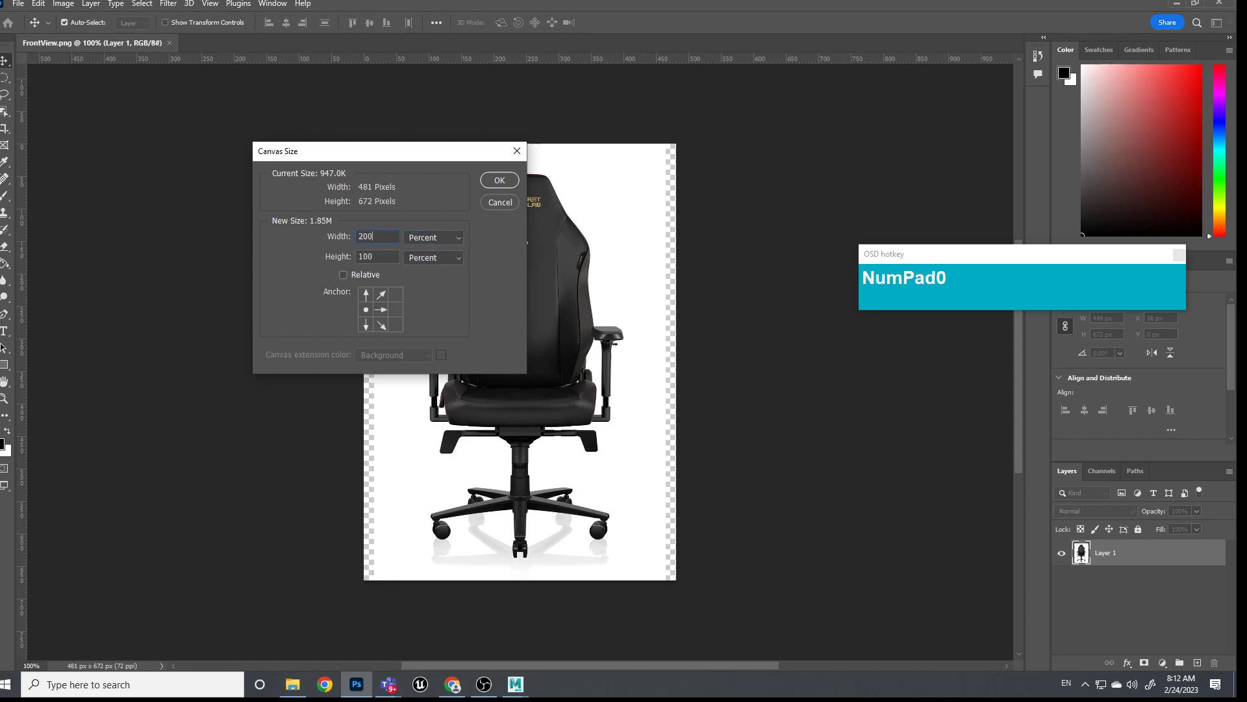
{"action": "key", "text": "Return"}
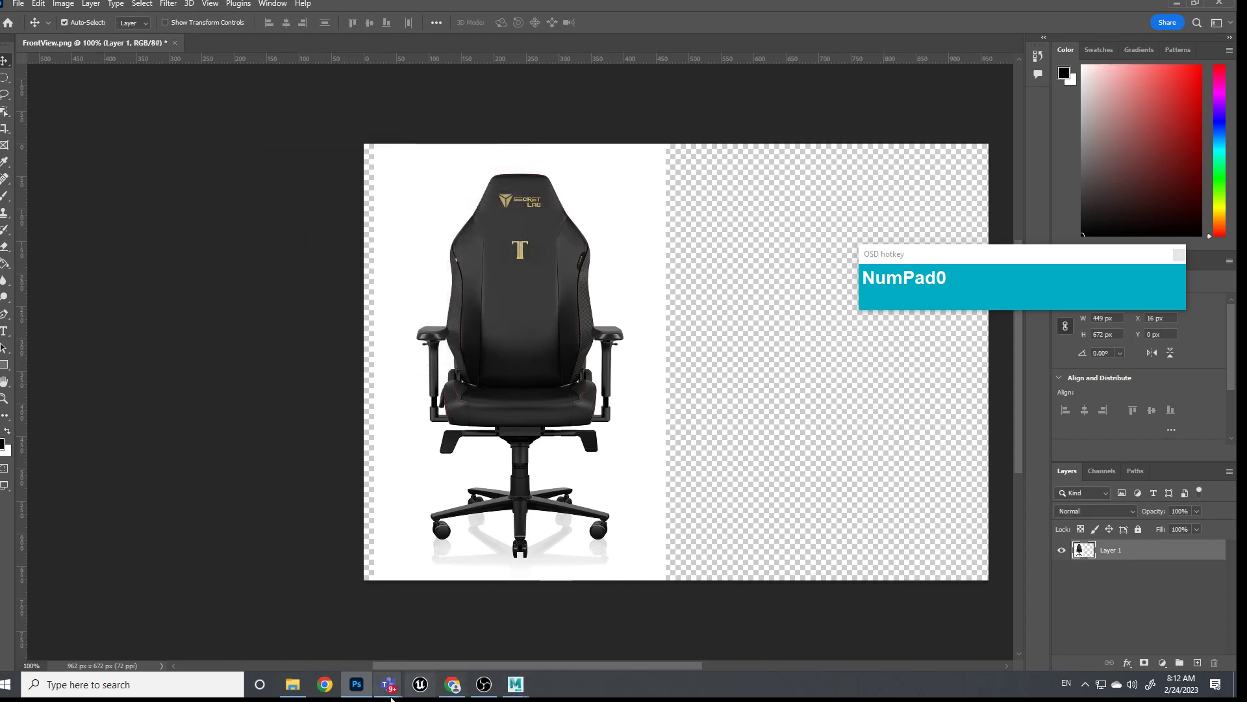
Switch to File Explorer and open SideView.png from the ChairRef folder in Adobe Photoshop 2022
{"action": "left_click", "coordinate": [292, 684]}
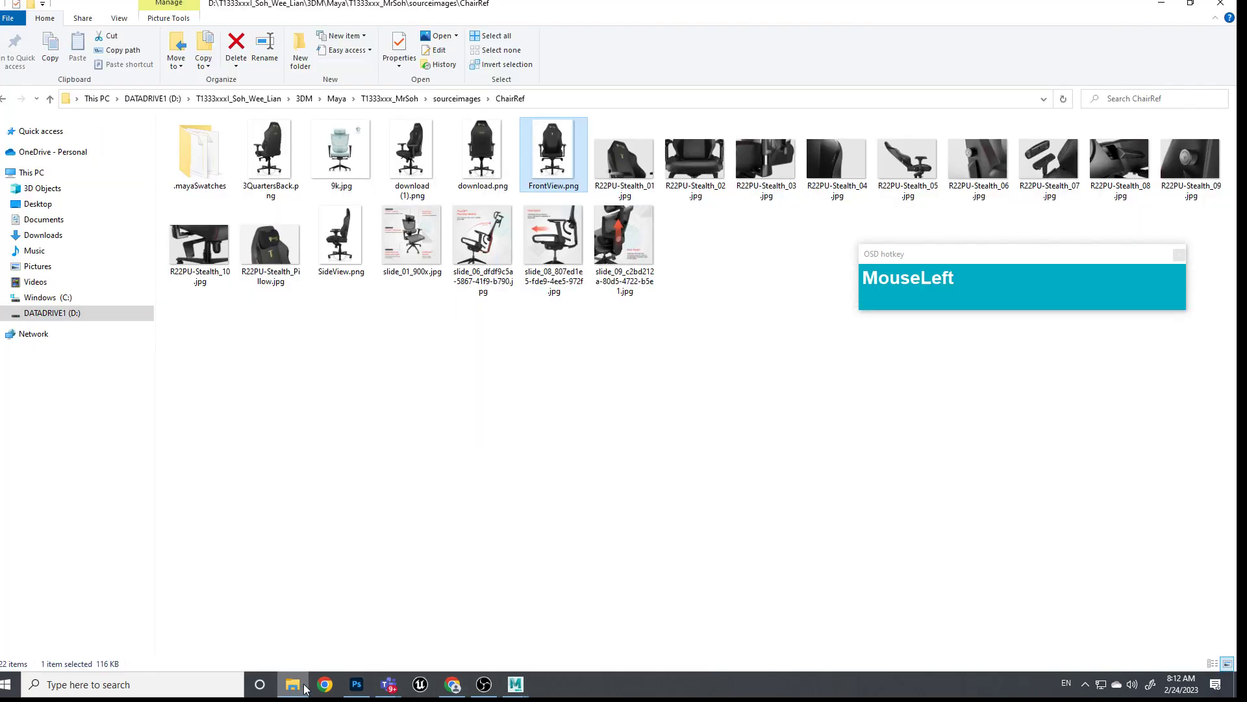
{"action": "right_click", "coordinate": [335, 258]}
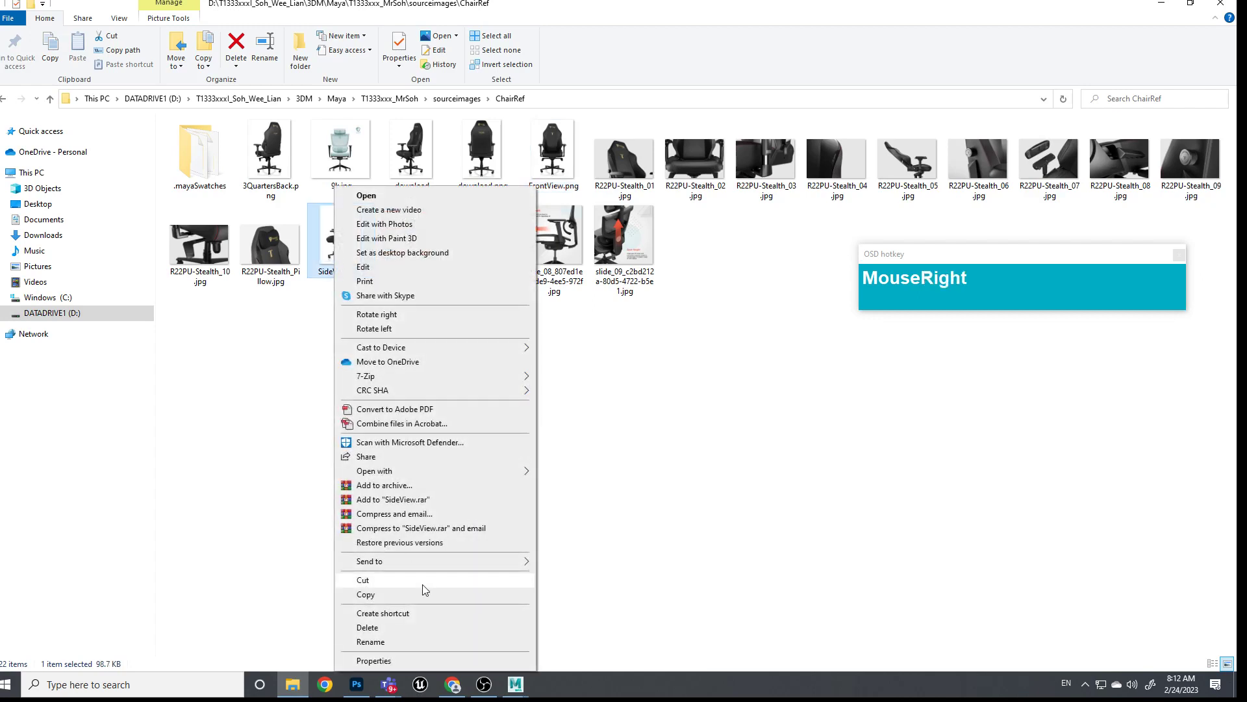
{"action": "left_click", "coordinate": [408, 474]}
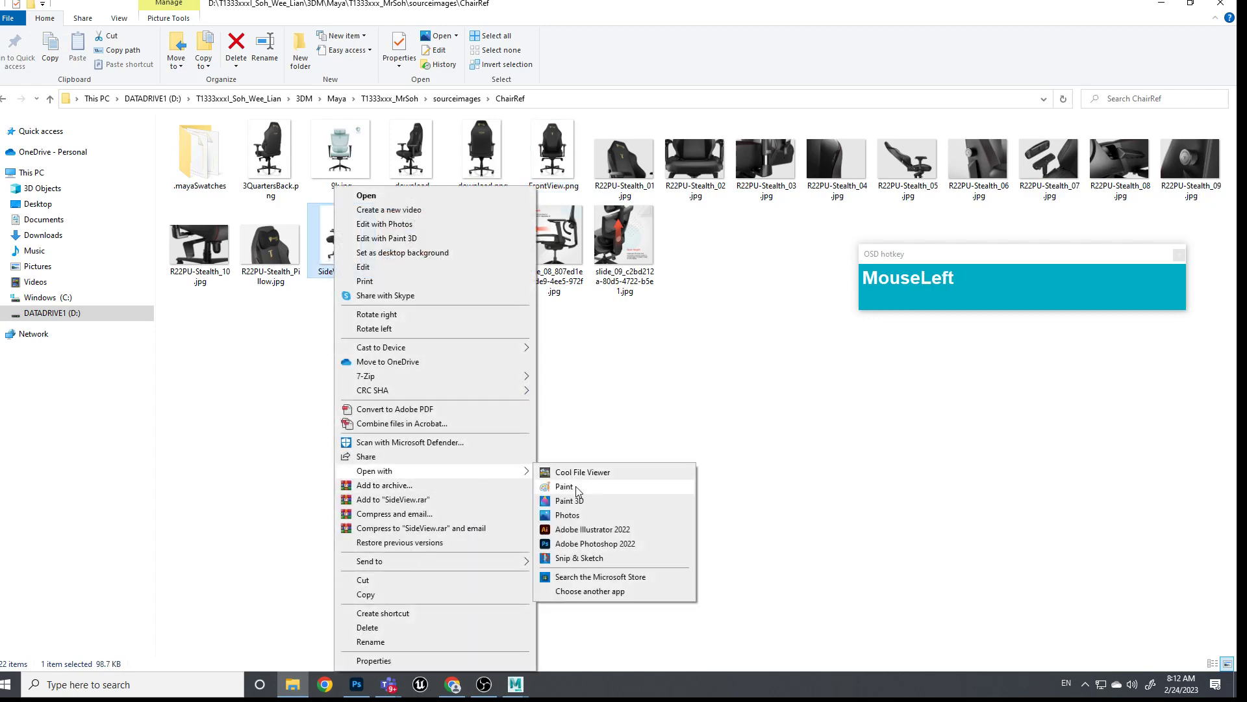
{"action": "left_click", "coordinate": [595, 544]}
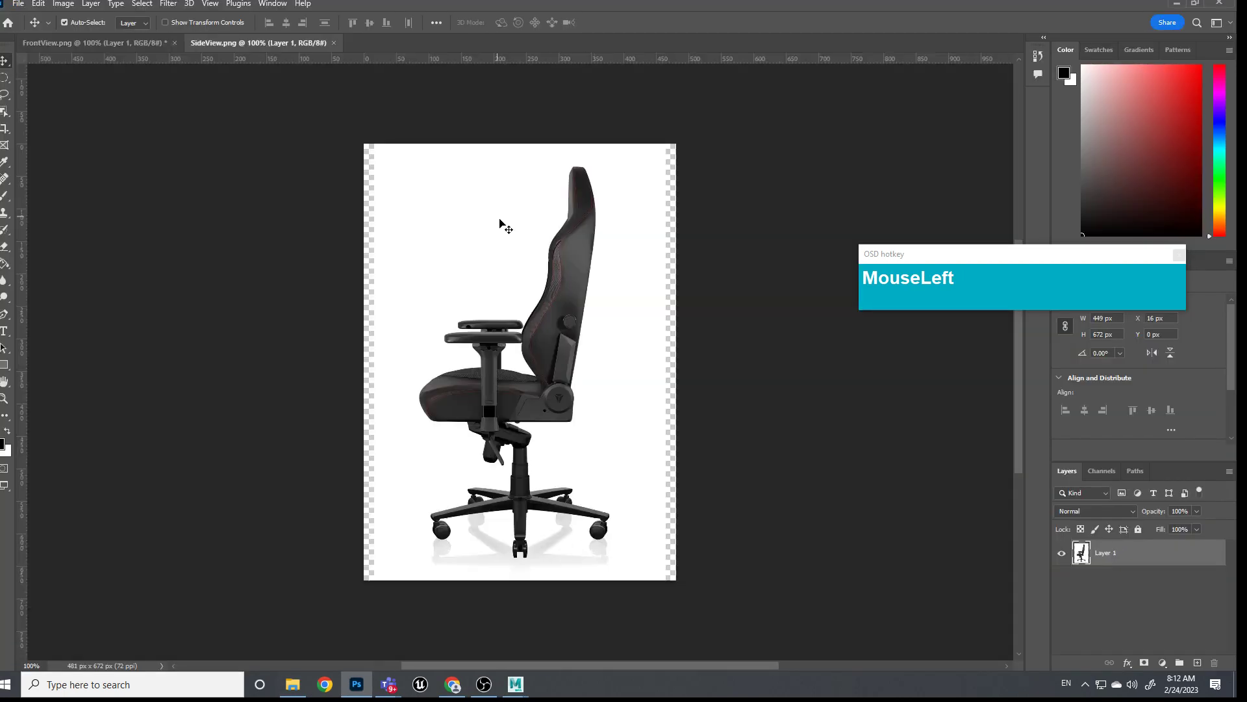
Copy the entire SideView image and paste it into the FrontView document
{"action": "key", "text": "ctrl+a"}
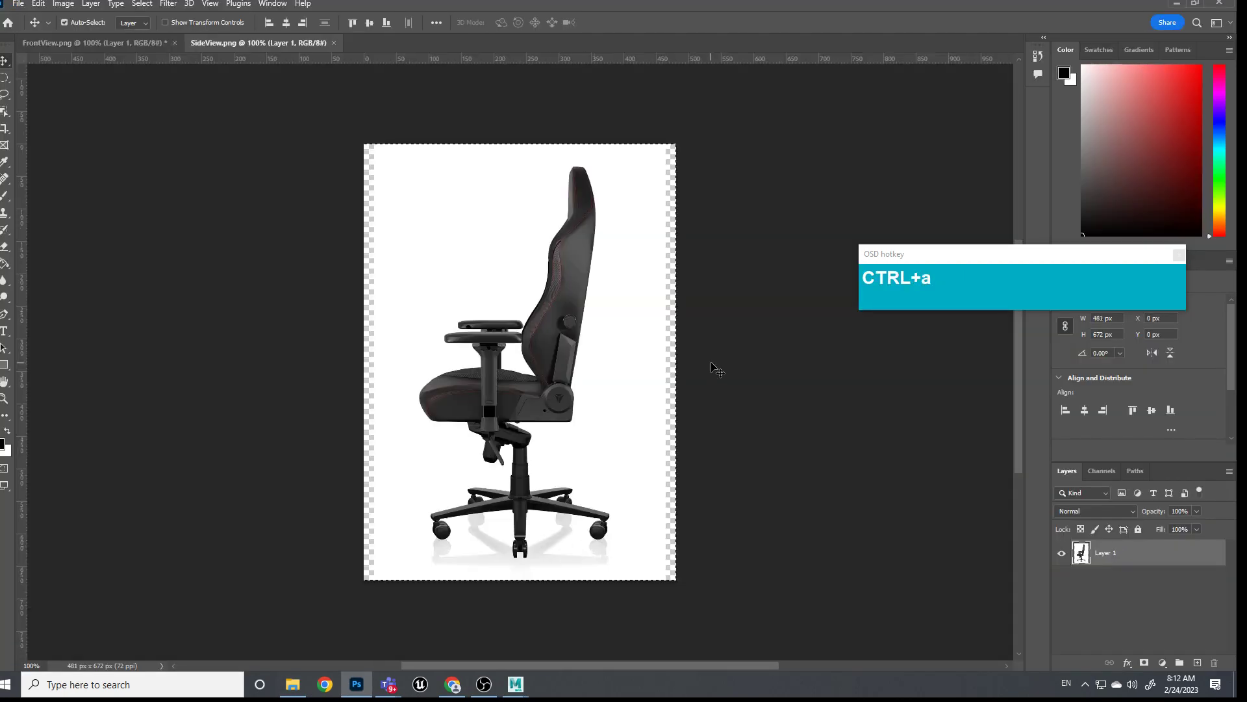
{"action": "key", "text": "ctrl+c"}
{"action": "left_click", "coordinate": [117, 43]}
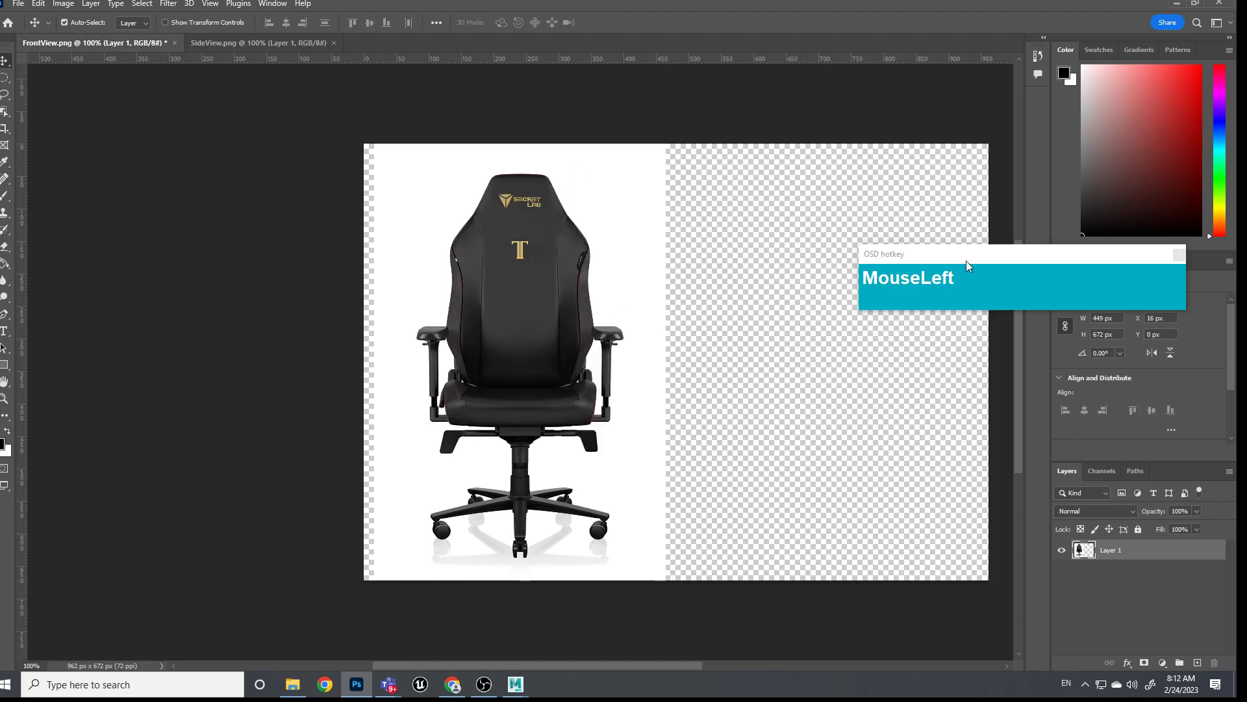
{"action": "left_click_drag", "start_coordinate": [967, 260], "coordinate": [1090, 219]}
{"action": "key", "text": "ctrl+v"}
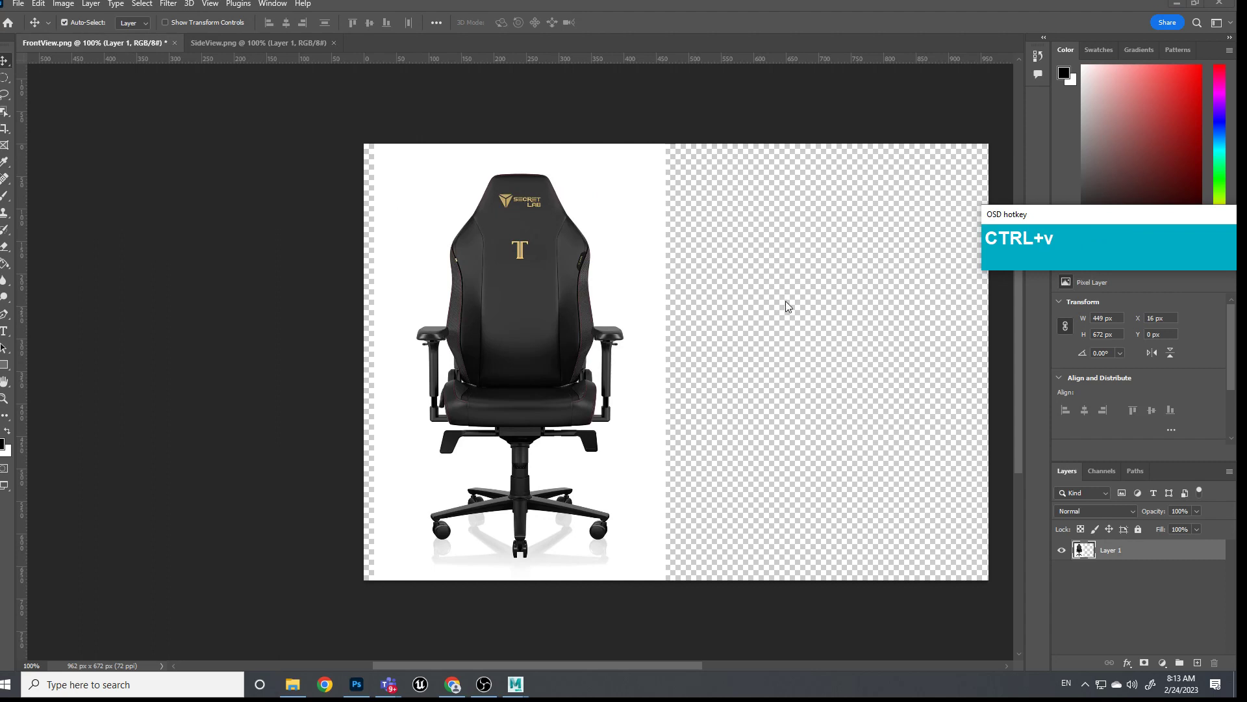
{"action": "left_click", "coordinate": [273, 44]}
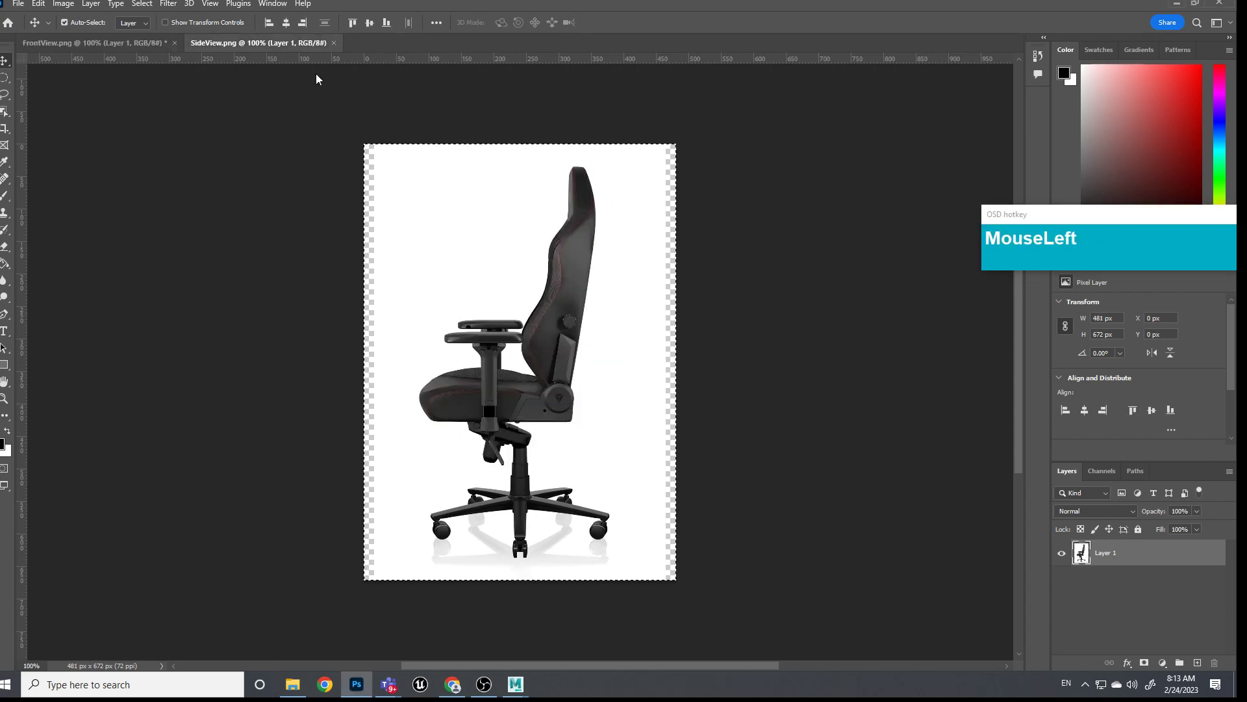
{"action": "key", "text": "ctrl+c"}
{"action": "left_click", "coordinate": [123, 46]}
{"action": "key", "text": "ctrl+v"}
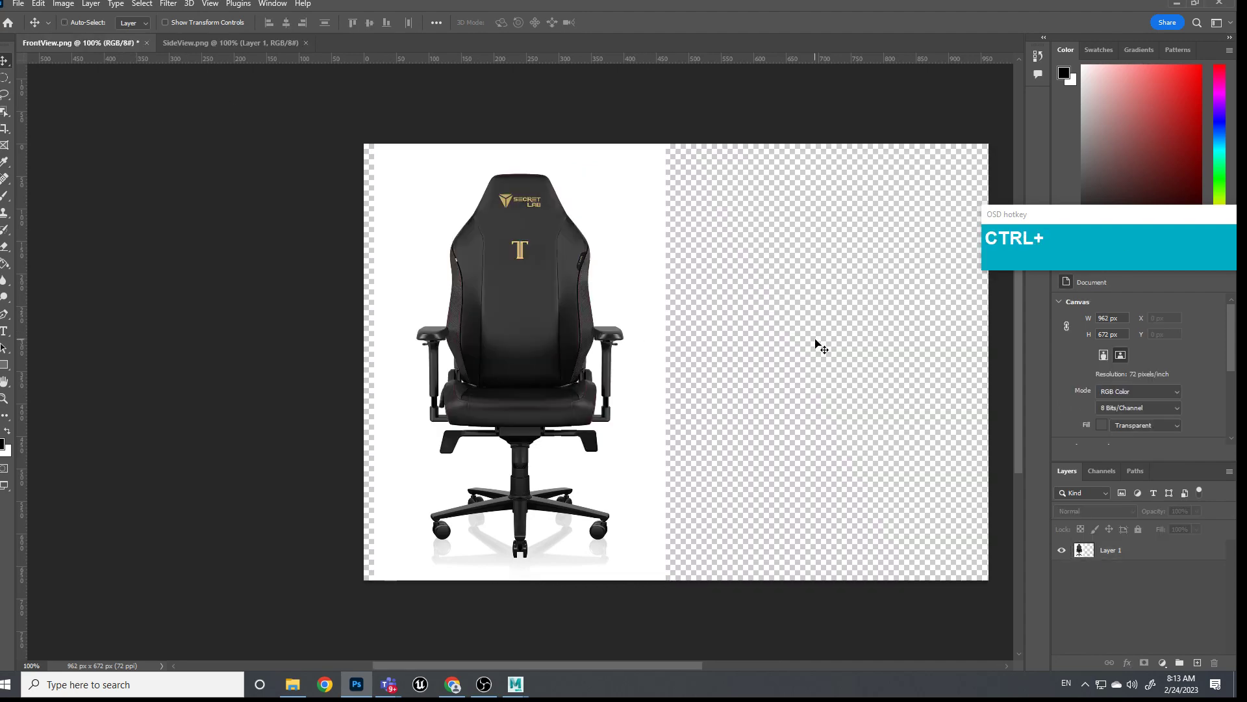
Move the pasted side view beside the front view and place a horizontal guide at the top of the front-view backrest
{"action": "left_click_drag", "start_coordinate": [739, 420], "coordinate": [871, 414]}
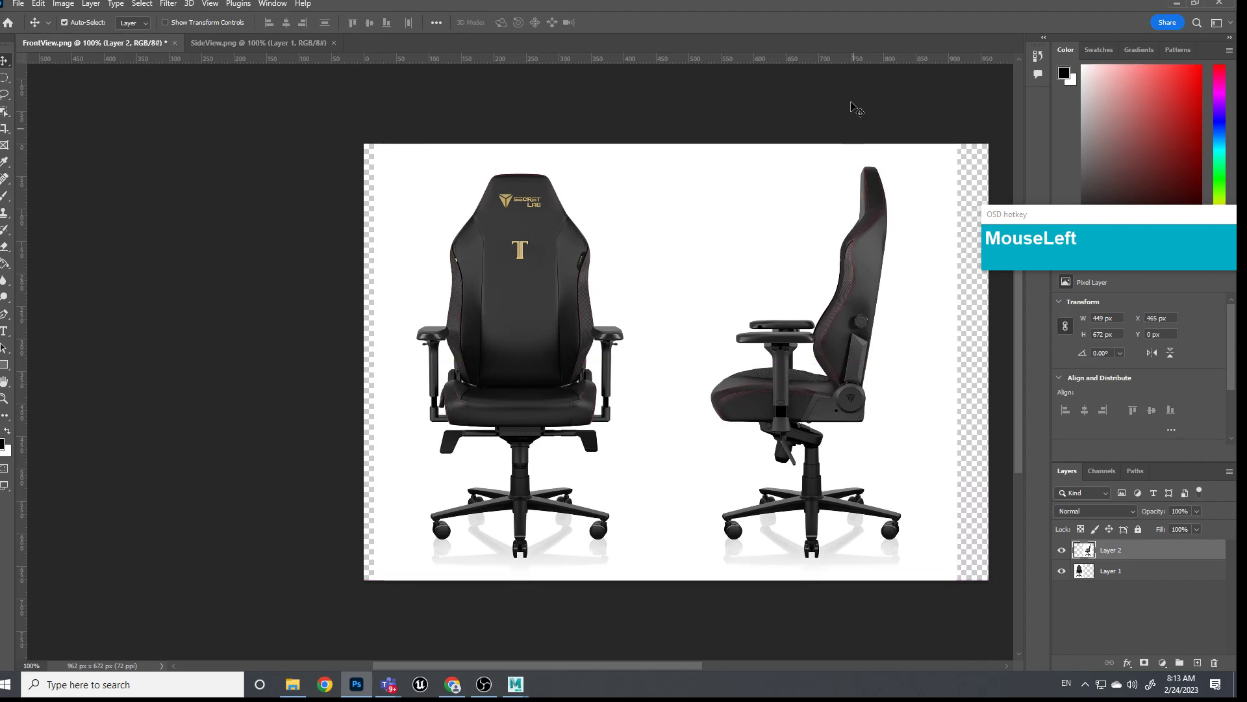
{"action": "left_click_drag", "start_coordinate": [836, 59], "coordinate": [861, 173]}
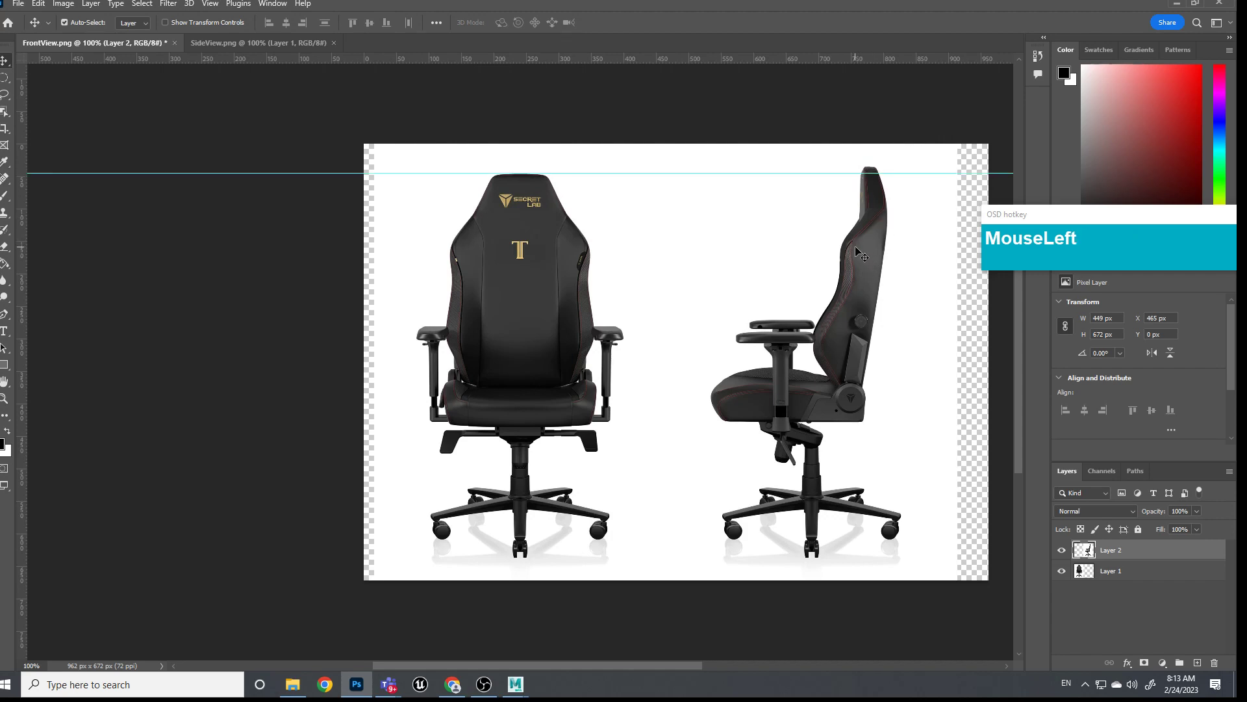
{"action": "left_click_drag", "start_coordinate": [888, 61], "coordinate": [942, 55]}
Set the canvas height to 962 pixels to match its width, keeping the centre anchor
{"action": "left_click", "coordinate": [64, 5]}
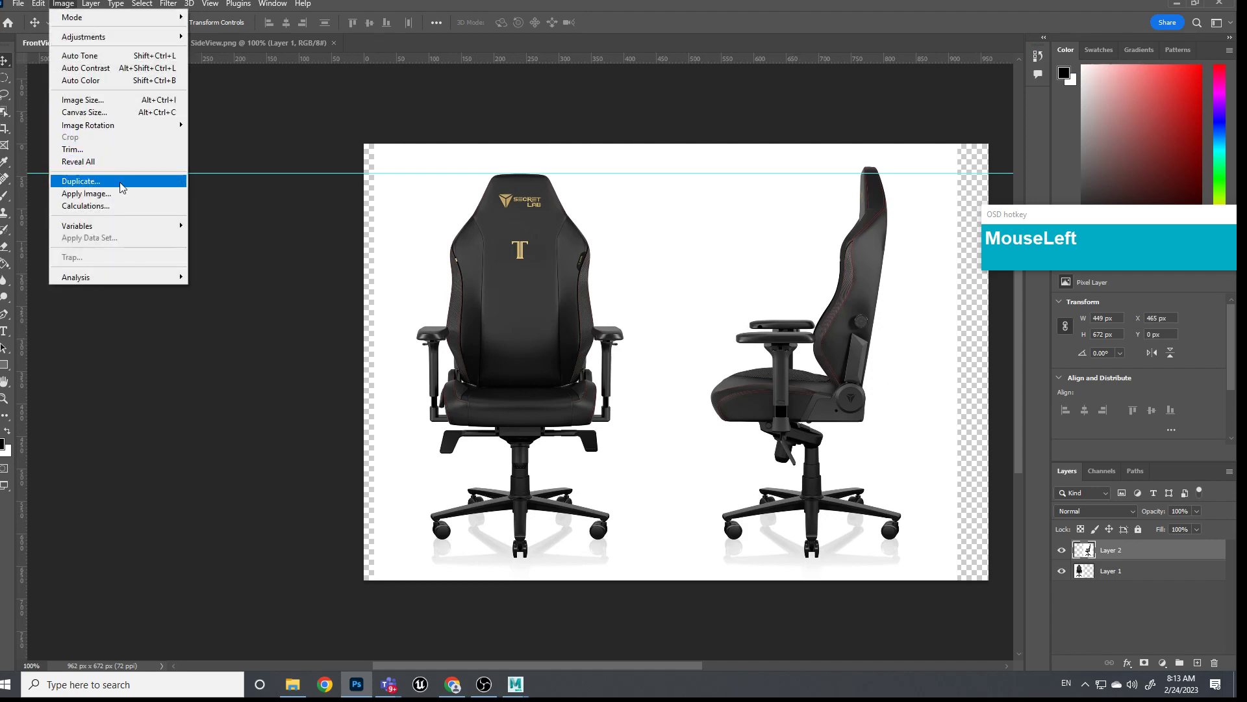
{"action": "left_click", "coordinate": [109, 117]}
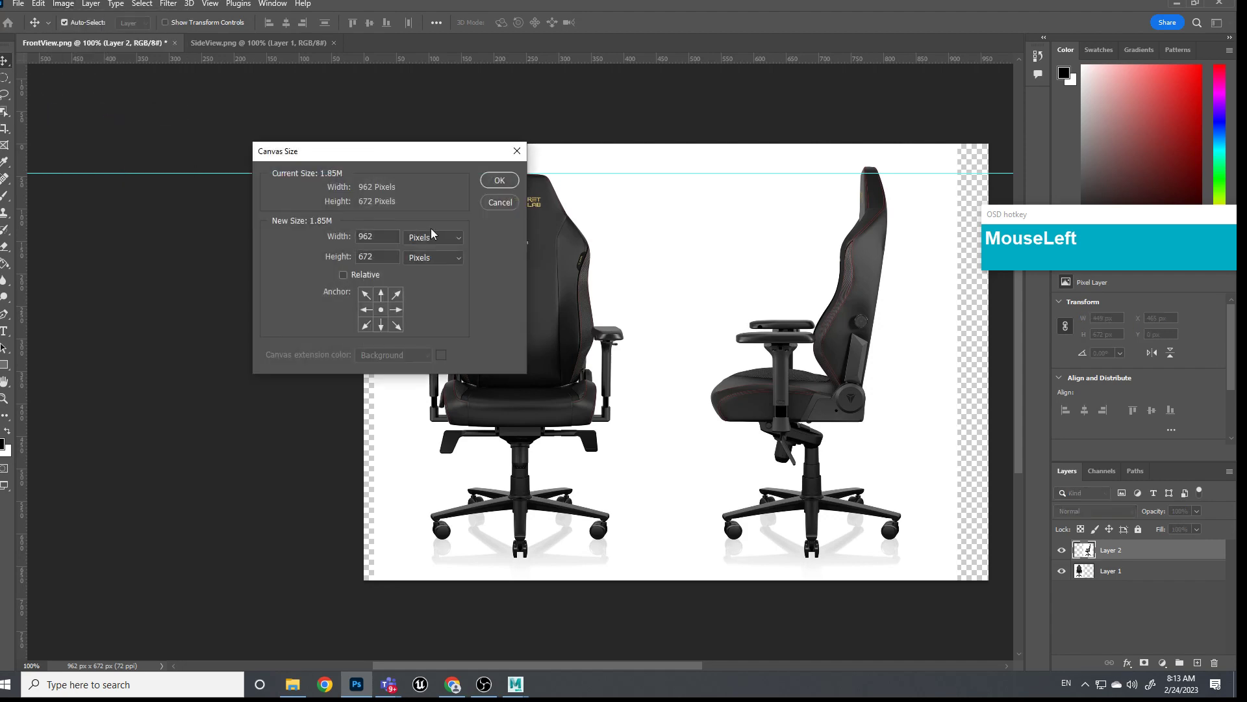
{"action": "left_click", "coordinate": [338, 238]}
{"action": "left_click", "coordinate": [369, 254]}
{"action": "key", "text": "ctrl+v"}
{"action": "left_click", "coordinate": [498, 182]}
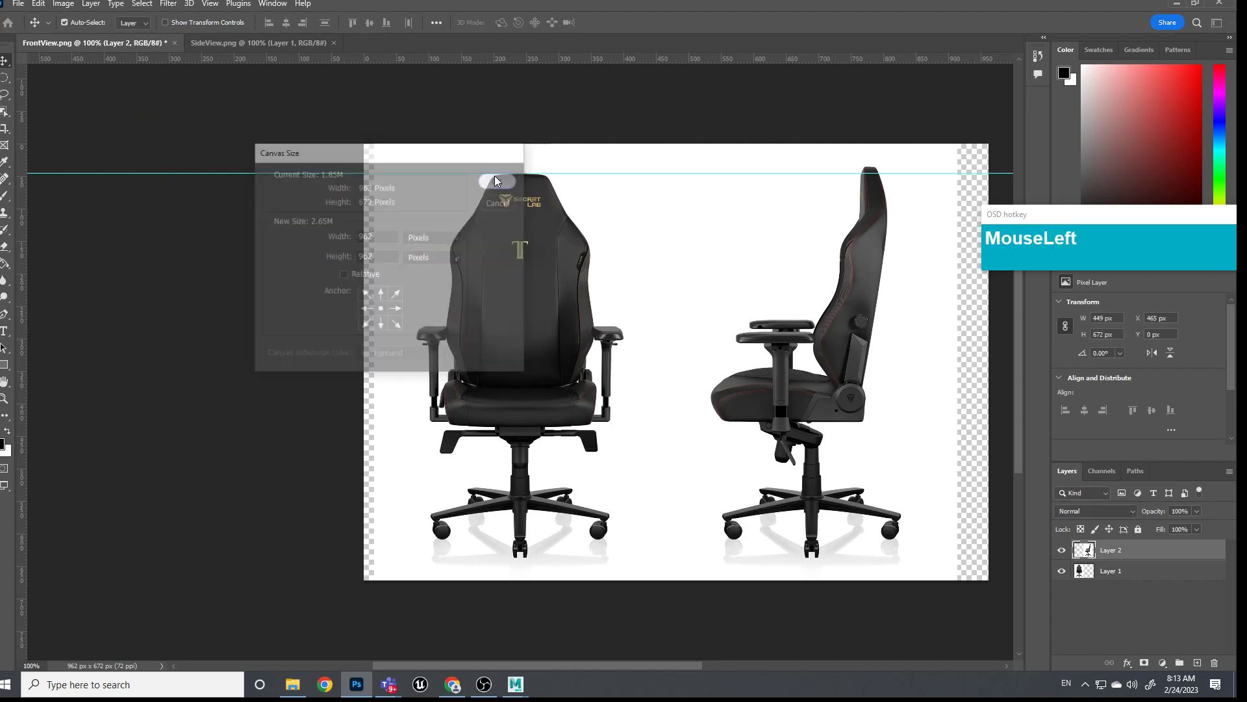
Add a new layer and place it beneath both chair layers
{"action": "scroll", "coordinate": [638, 373], "scroll_direction": "down", "scroll_amount": 3}
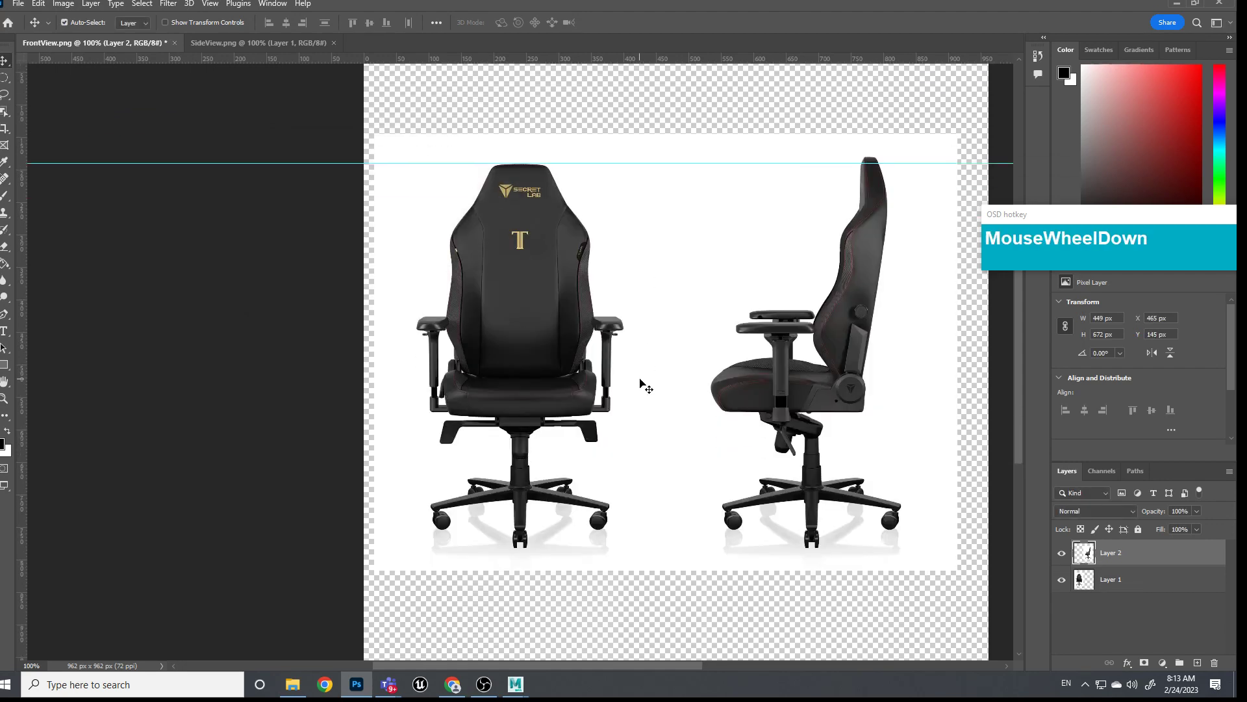
{"action": "scroll", "coordinate": [641, 385], "scroll_direction": "up", "scroll_amount": 1}
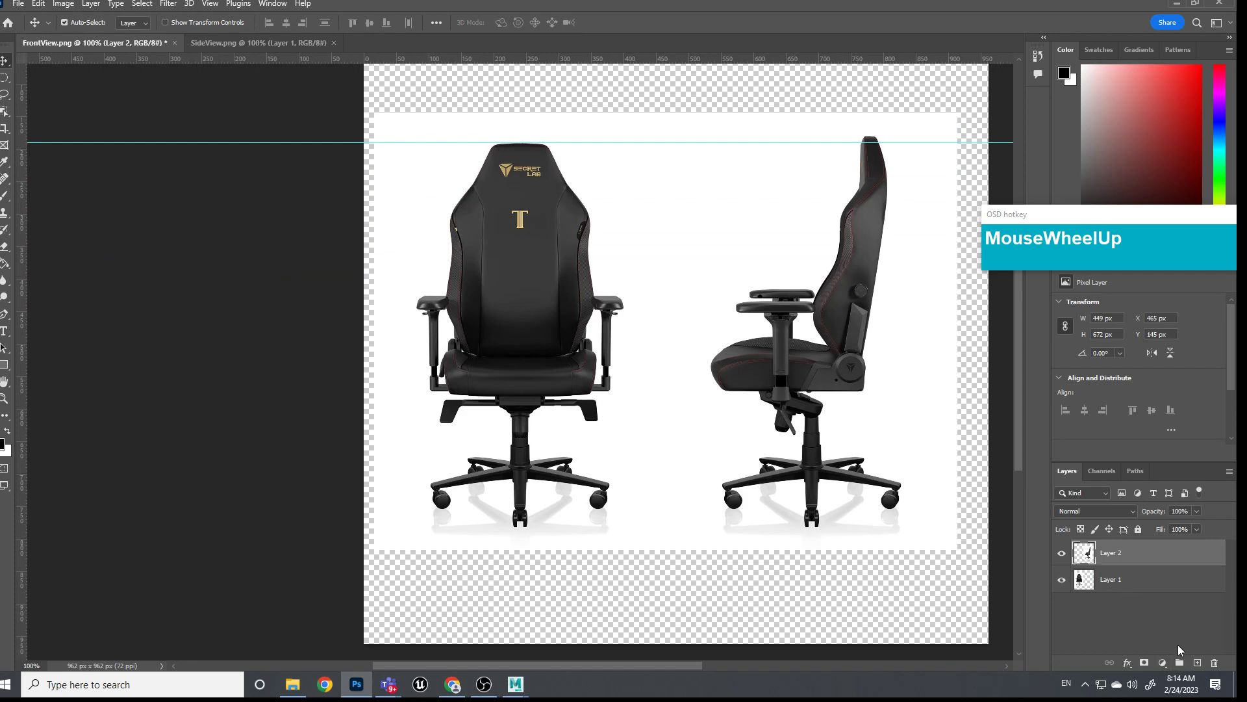
{"action": "left_click", "coordinate": [1198, 662]}
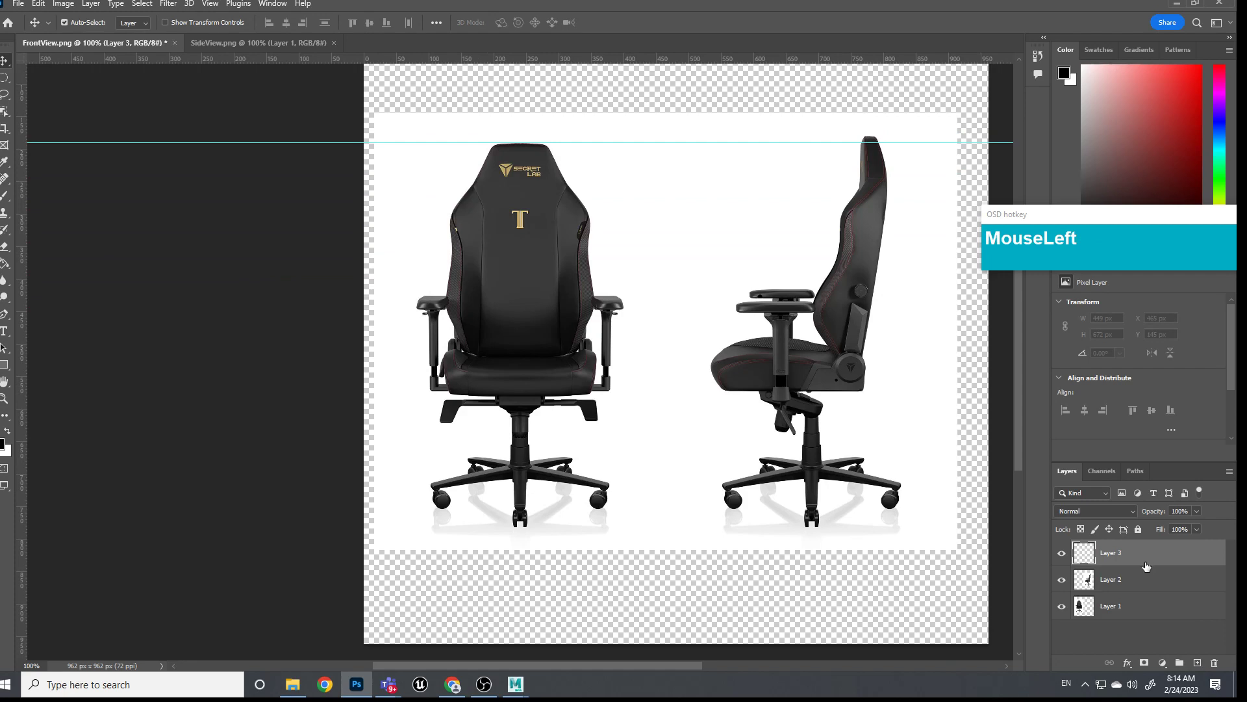
{"action": "left_click_drag", "start_coordinate": [1142, 557], "coordinate": [1063, 627]}
Fill the bottom layer with white using the Paint Bucket tool
{"action": "mouse_move", "coordinate": [8, 271]}
{"action": "left_mouse_down"}
{"action": "mouse_move", "coordinate": [68, 268]}
{"action": "mouse_move", "coordinate": [58, 277]}
{"action": "left_mouse_up"}
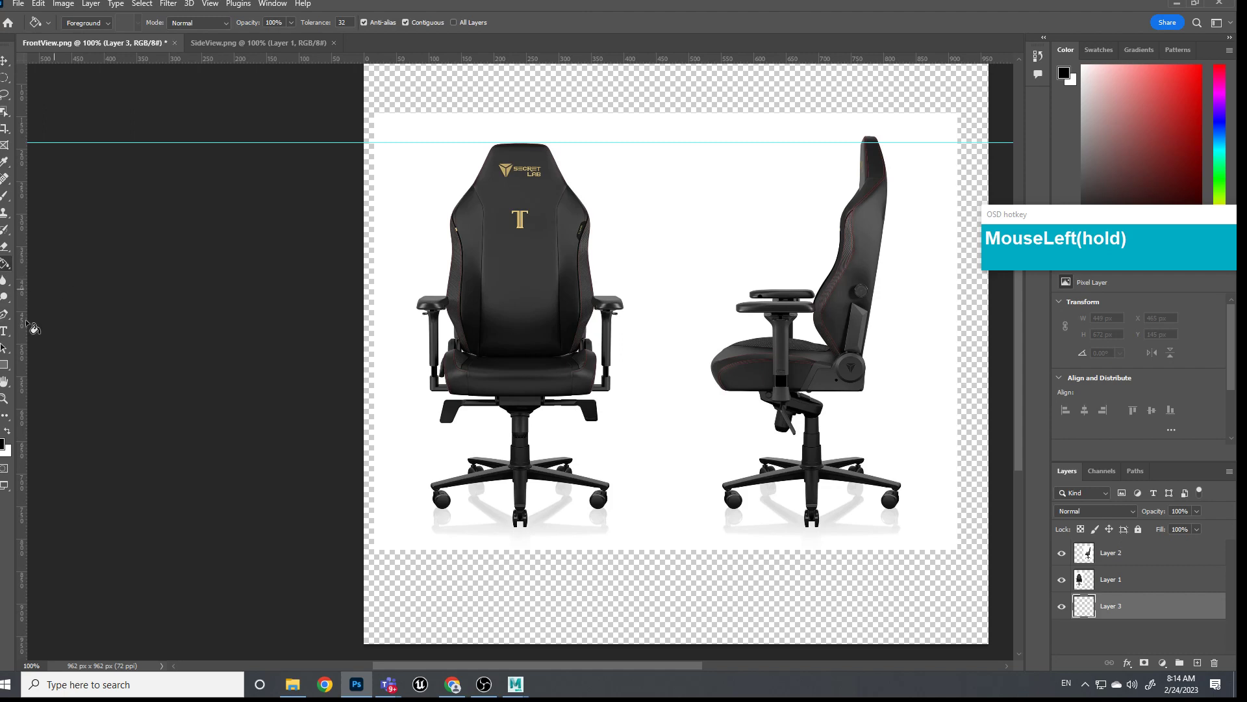
{"action": "left_click", "coordinate": [7, 432]}
{"action": "left_click_drag", "start_coordinate": [1091, 609], "coordinate": [701, 612]}
{"action": "left_click", "coordinate": [695, 609]}
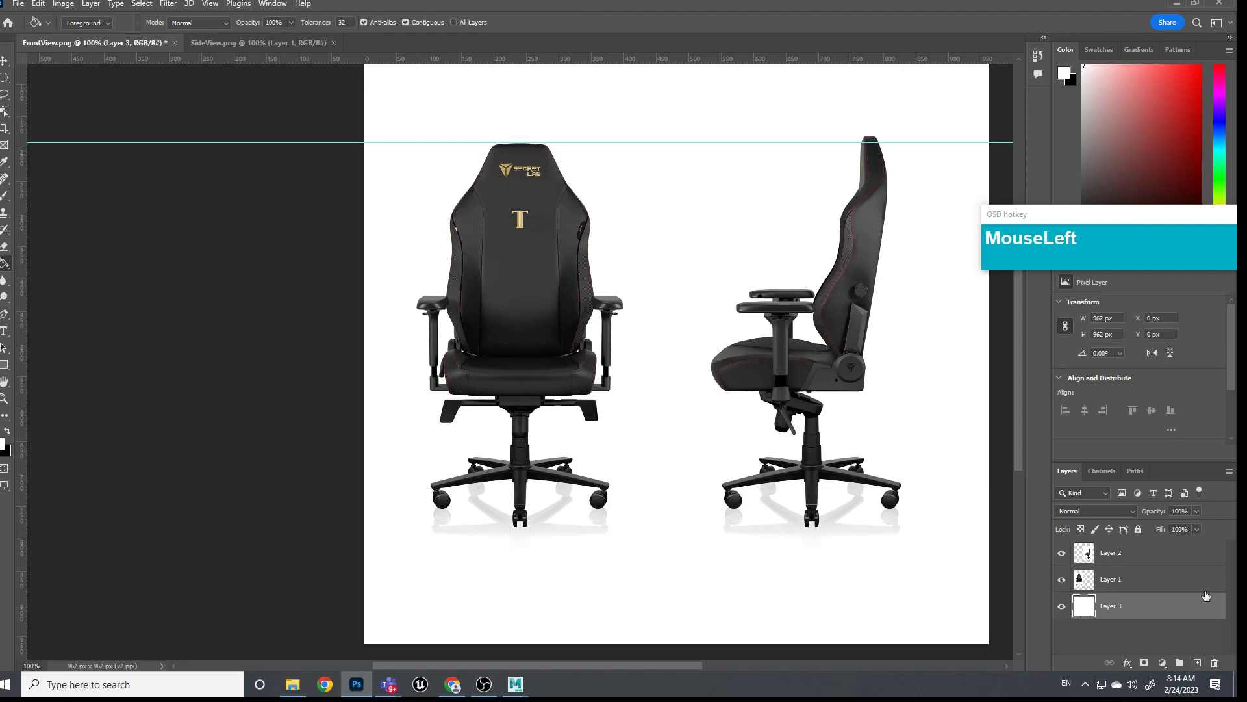
Place a vertical guide at the canvas's horizontal centre and move the horizontal guide down to the chairs' seat level
{"action": "left_click_drag", "start_coordinate": [24, 369], "coordinate": [685, 383]}
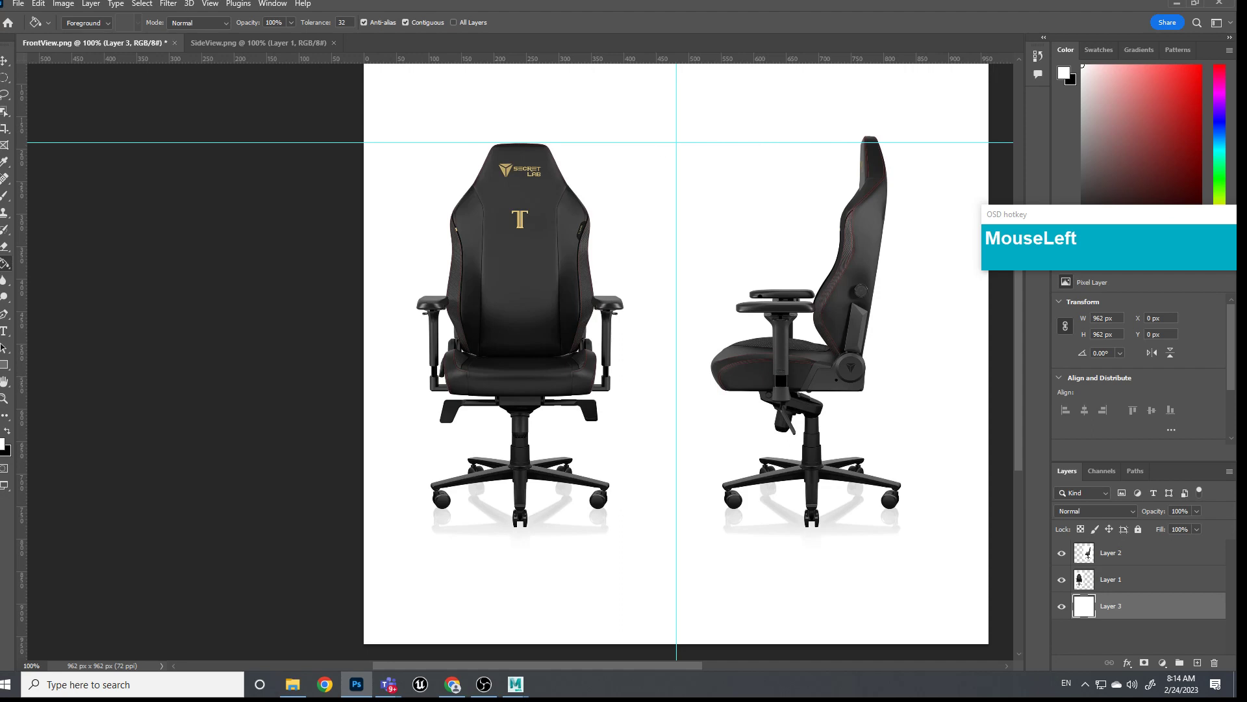
{"action": "left_click", "coordinate": [5, 60]}
{"action": "left_click_drag", "start_coordinate": [42, 143], "coordinate": [41, 366]}
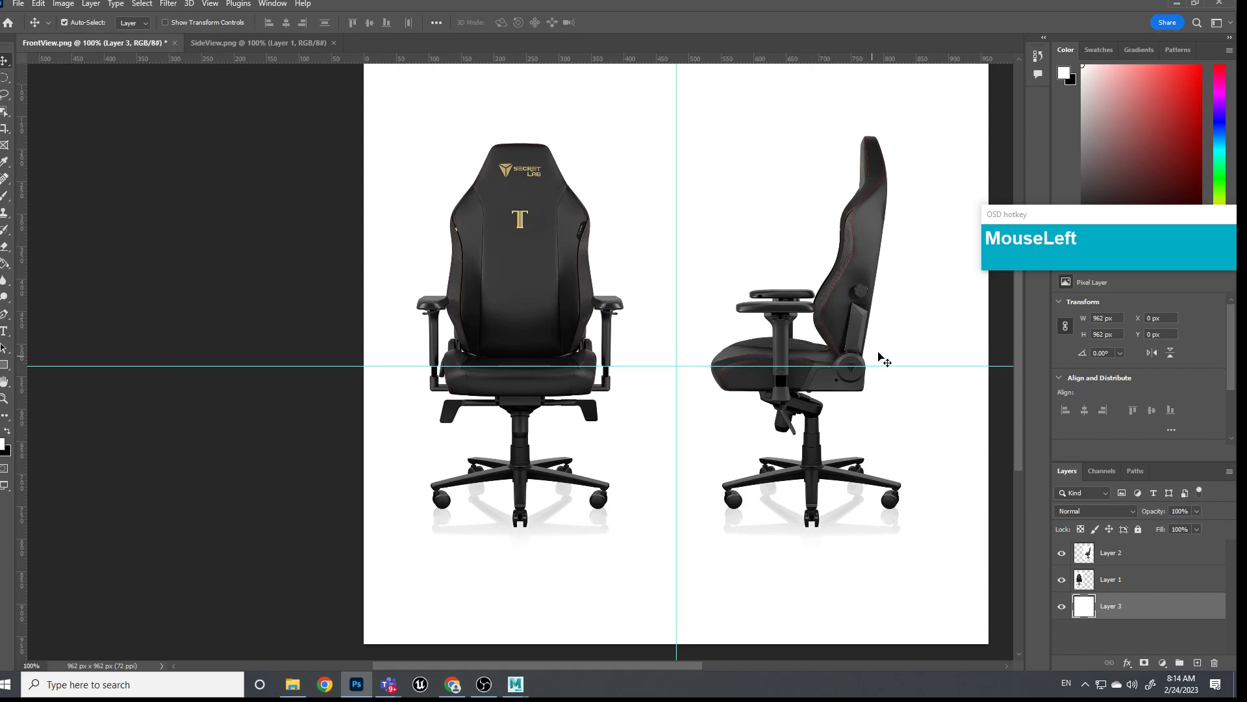
Nudge the side-view chair layer a few pixels to the right, to about X 469 px
{"action": "left_click", "coordinate": [862, 336]}
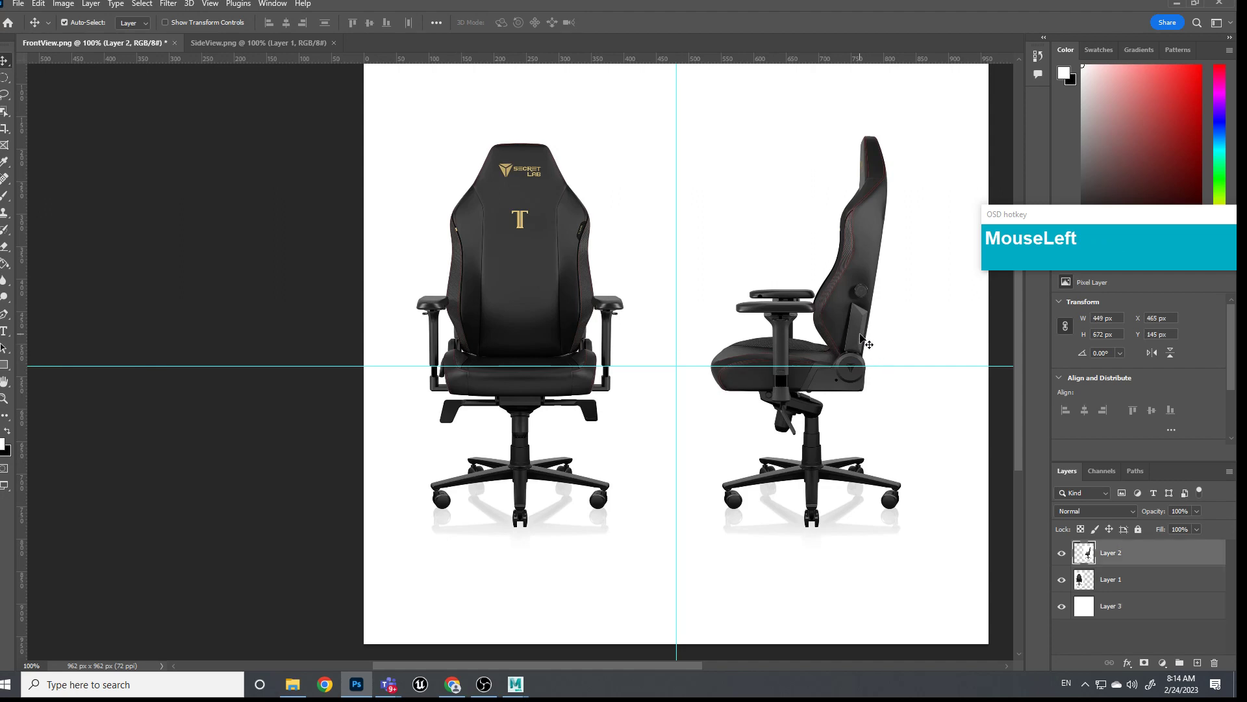
{"action": "key", "text": "Right"}
{"action": "key", "text": "Right"}
{"action": "key", "text": "Right"}
{"action": "key", "text": "Right"}
{"action": "key", "text": "Right"}
{"action": "key", "text": "Right"}
{"action": "key", "text": "Right"}
{"action": "key", "text": "Right"}
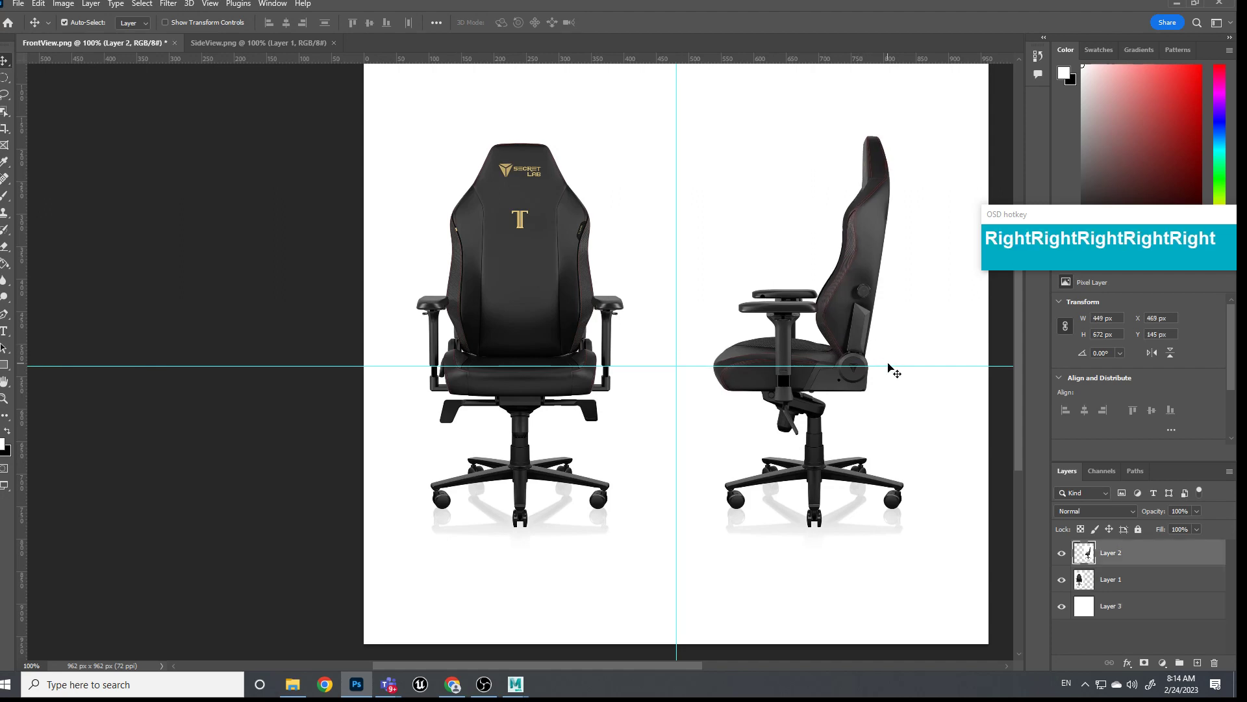
Nudge the side-view chair layer further right in large increments, to about X 493 px
{"action": "key", "text": "shift+Right"}
{"action": "key", "text": "shift+Right"}
{"action": "key", "text": "shift+Right"}
{"action": "key", "text": "shift+Right"}
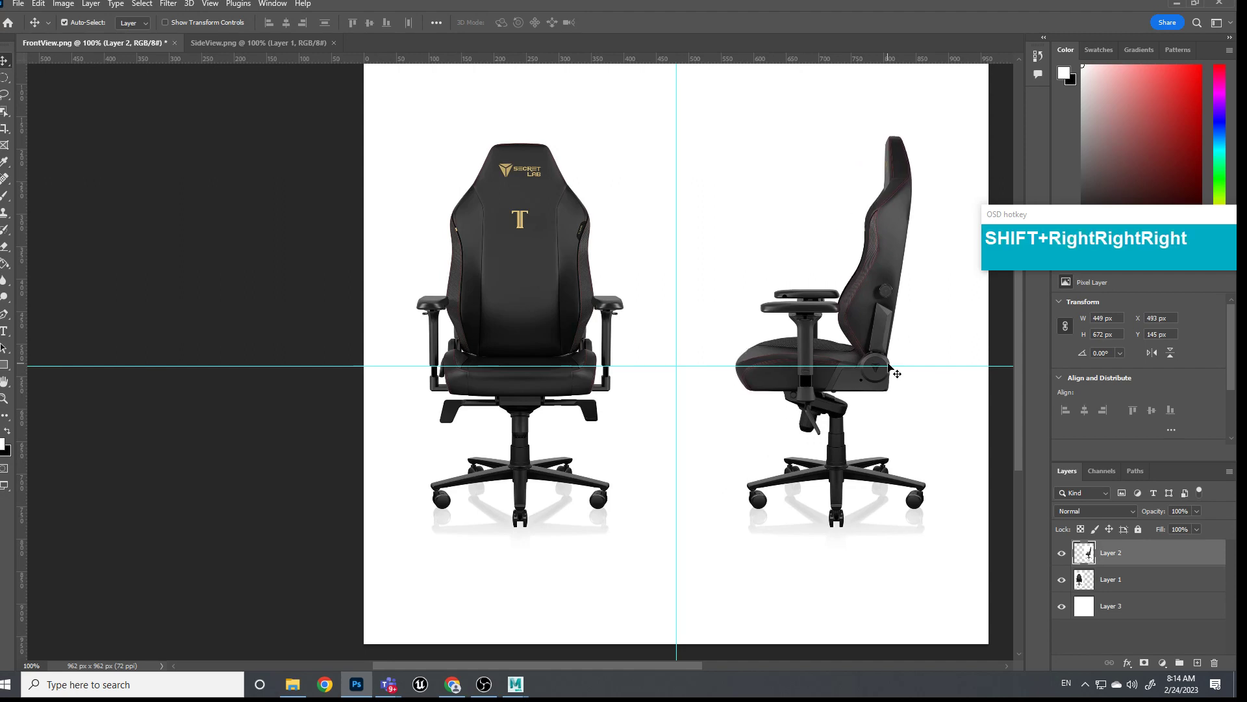
{"action": "key", "text": "shift+Left"}
Select the front-view chair layer and nudge it horizontally to about X 21 px
{"action": "left_click", "coordinate": [534, 345]}
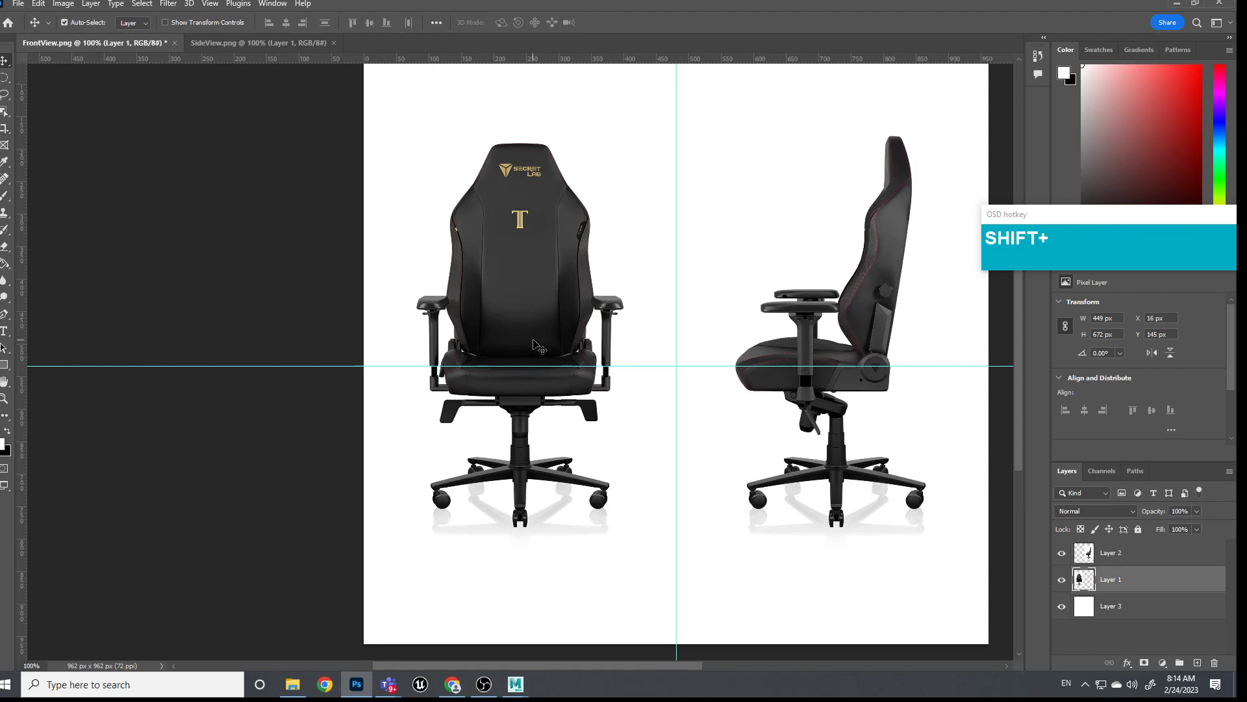
{"action": "key", "text": "shift+Right"}
{"action": "key", "text": "Left"}
{"action": "key", "text": "Left"}
{"action": "key", "text": "Left"}
{"action": "key", "text": "Left"}
{"action": "key", "text": "Left"}
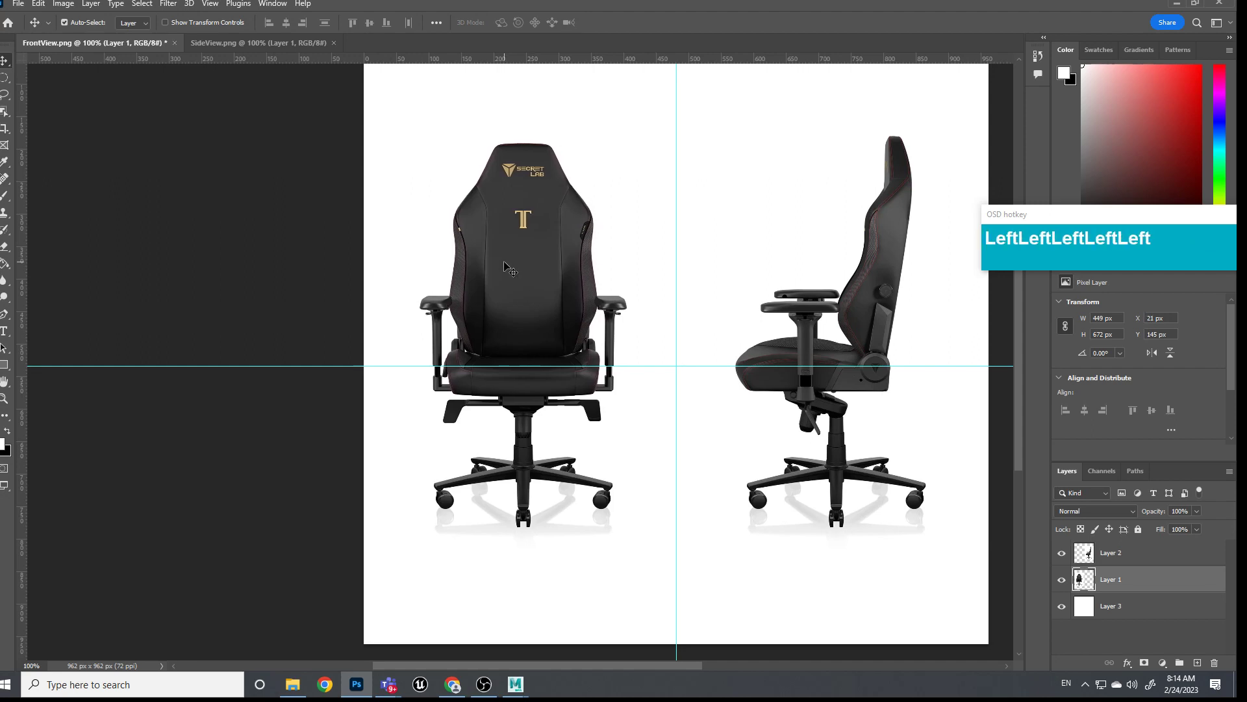
Start a quick PNG export of the combined sheet and choose the ChairRef folder inside sourceimages as its destination
{"action": "scroll", "coordinate": [932, 423], "scroll_direction": "up", "scroll_amount": 2}
{"action": "scroll", "coordinate": [933, 422], "scroll_direction": "up", "scroll_amount": 3}
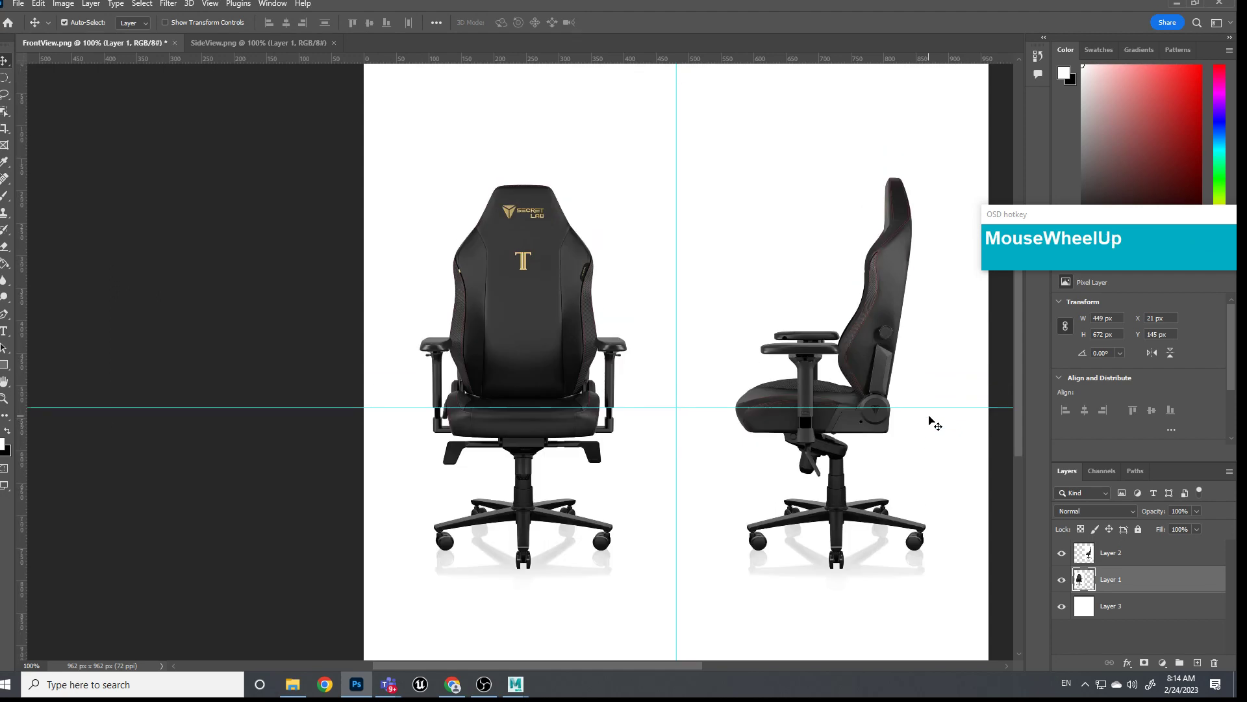
{"action": "left_click", "coordinate": [15, 3]}
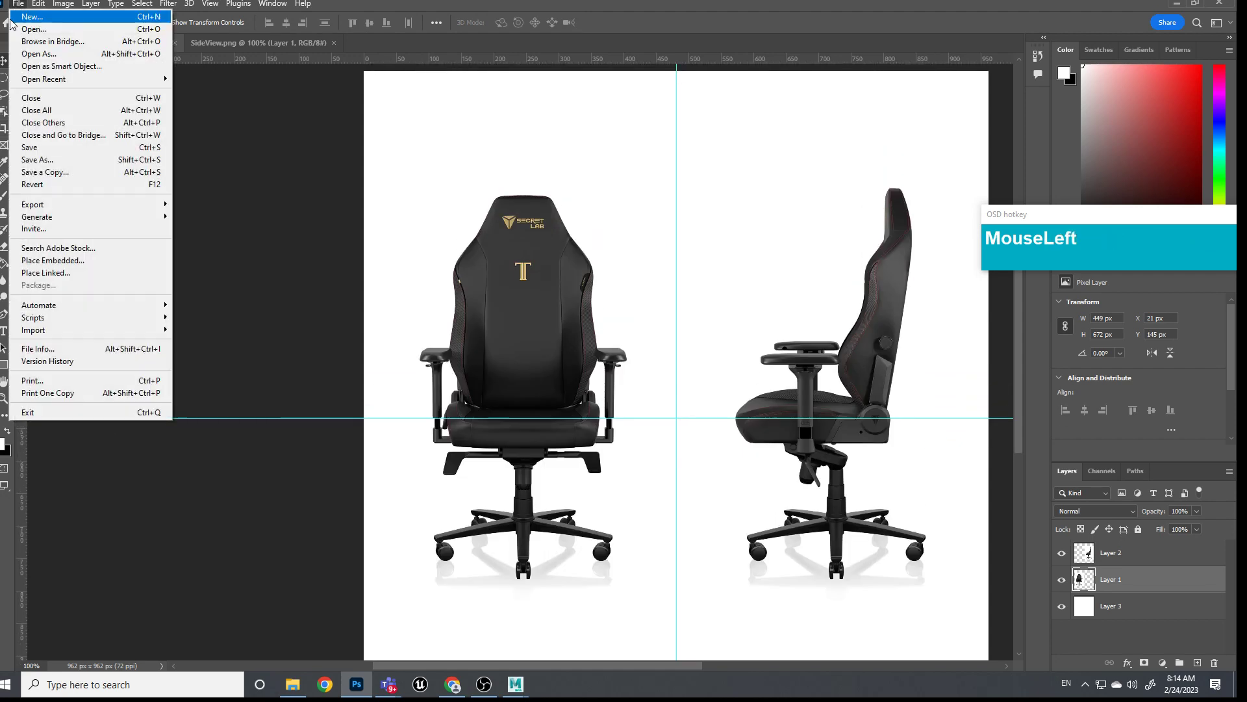
{"action": "mouse_move", "coordinate": [47, 218]}
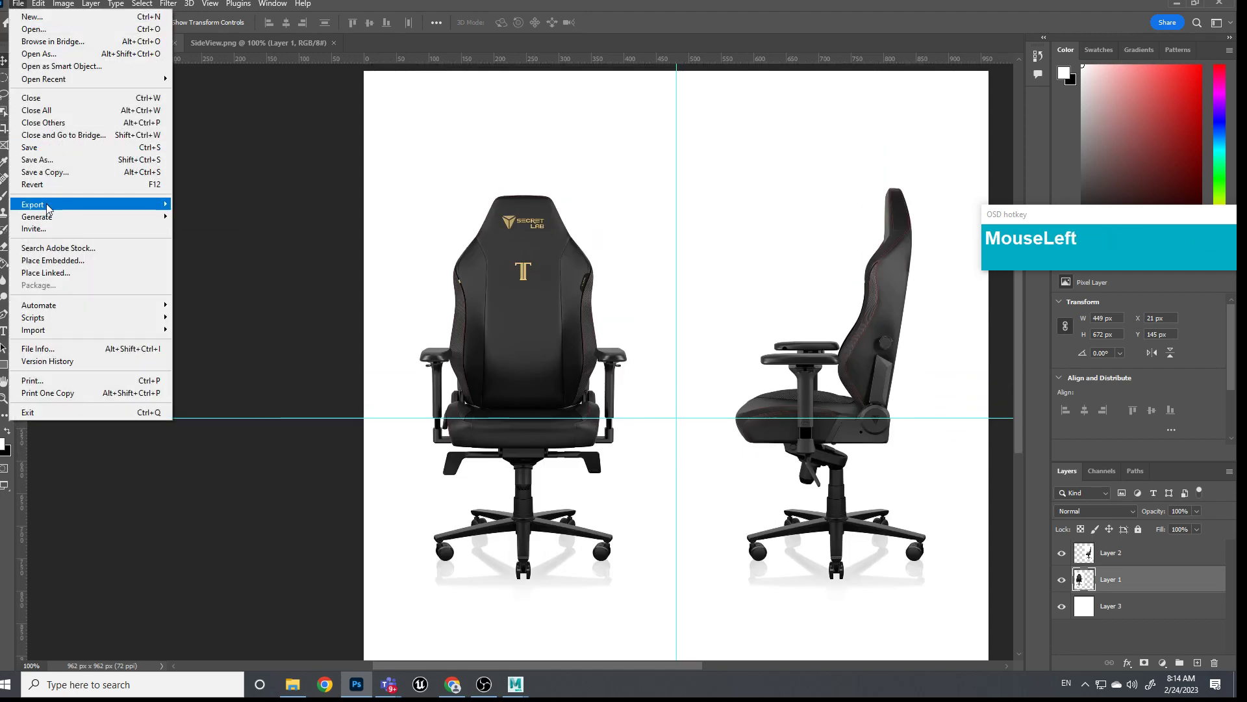
{"action": "left_click", "coordinate": [234, 205]}
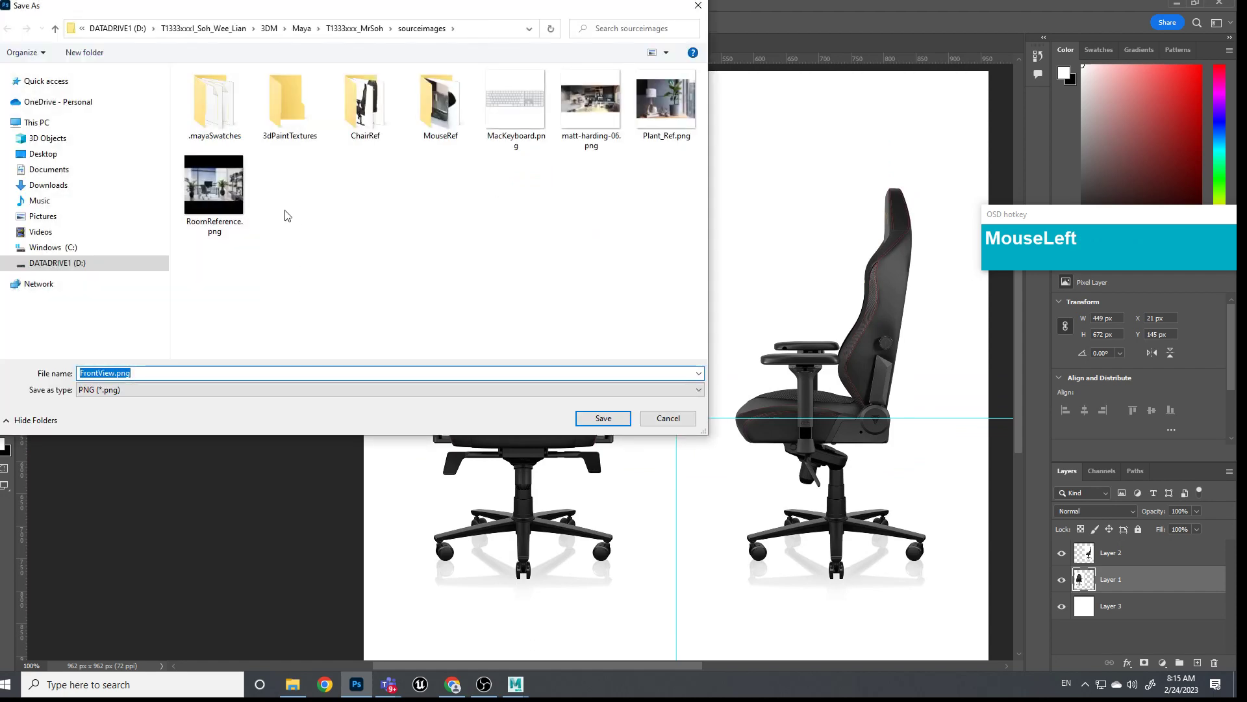
{"action": "double_click", "coordinate": [389, 121]}
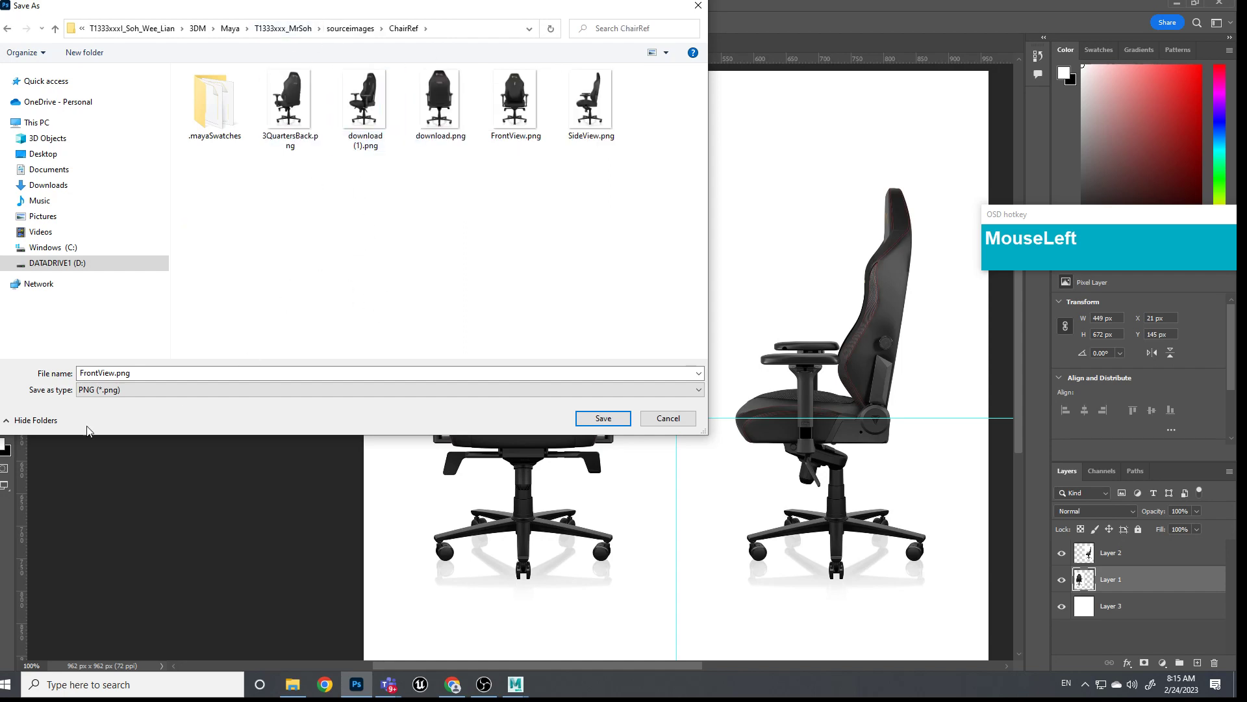
Name the exported image SecretLabsGamingChairRef.png and save it
{"action": "double_click", "coordinate": [115, 374]}
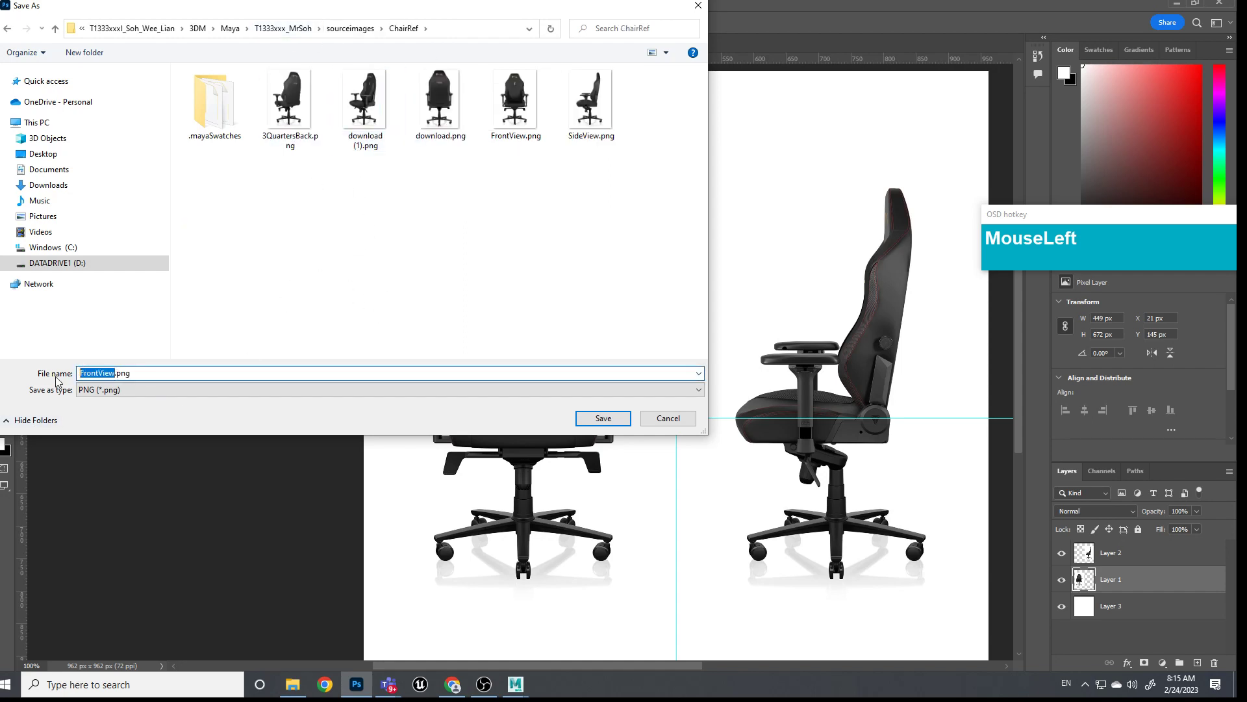
{"action": "type", "text": "S"}
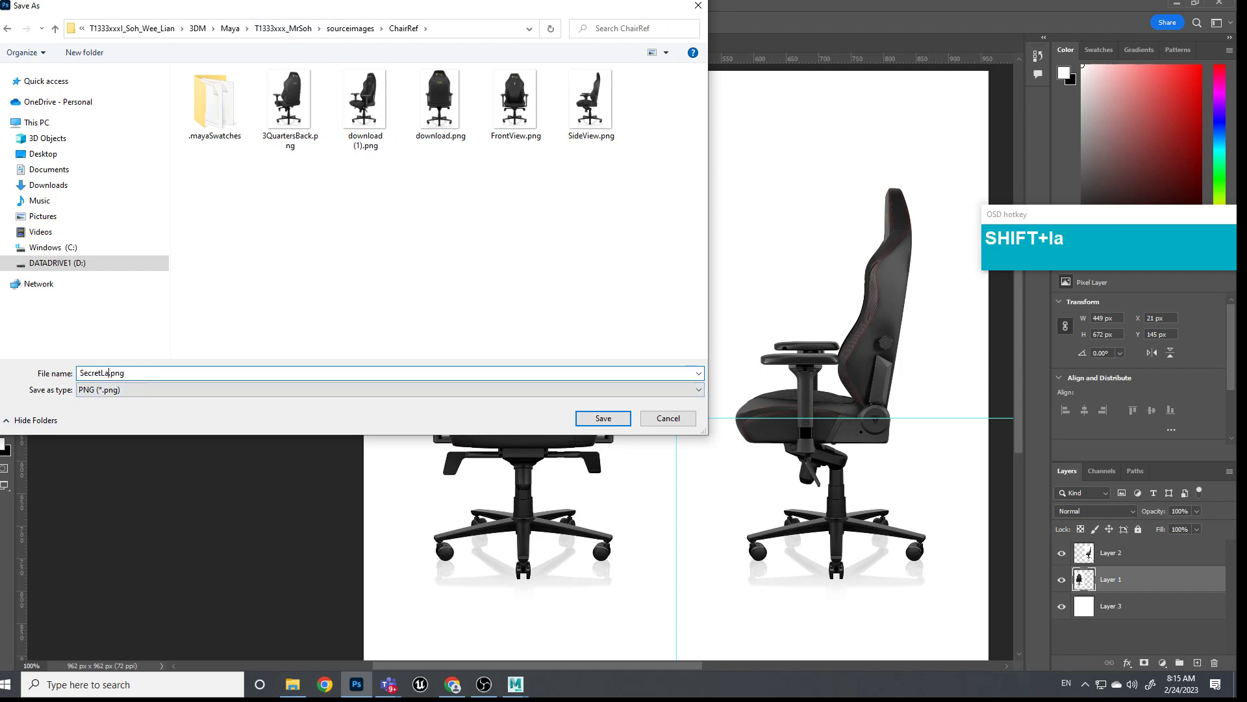
{"action": "type", "text": "ecretLabsCHa"}
{"action": "key", "text": "BackSpace"}
{"action": "key", "text": "BackSpace"}
{"action": "key", "text": "BackSpace"}
{"action": "type", "text": "Ga"}
{"action": "left_click", "coordinate": [626, 419]}
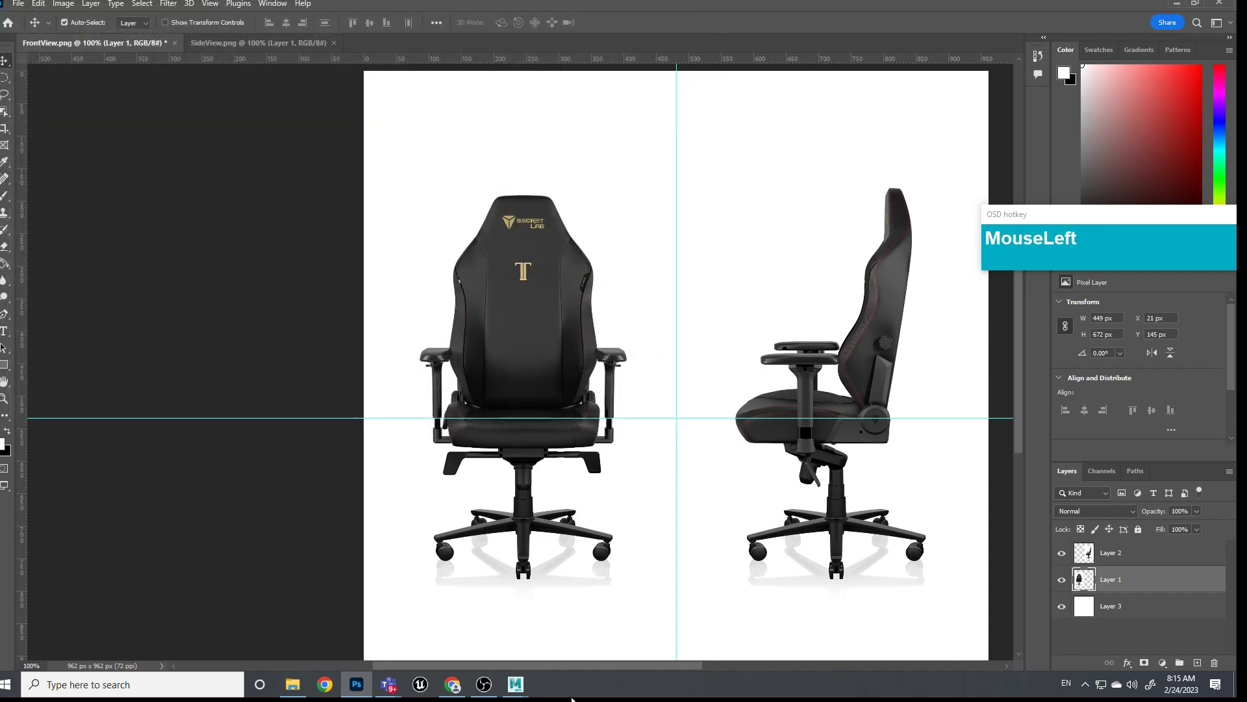
Switch to Maya and create a polygon plane at the centre of the grid
{"action": "mouse_move", "coordinate": [516, 684]}
{"action": "left_click", "coordinate": [566, 642]}
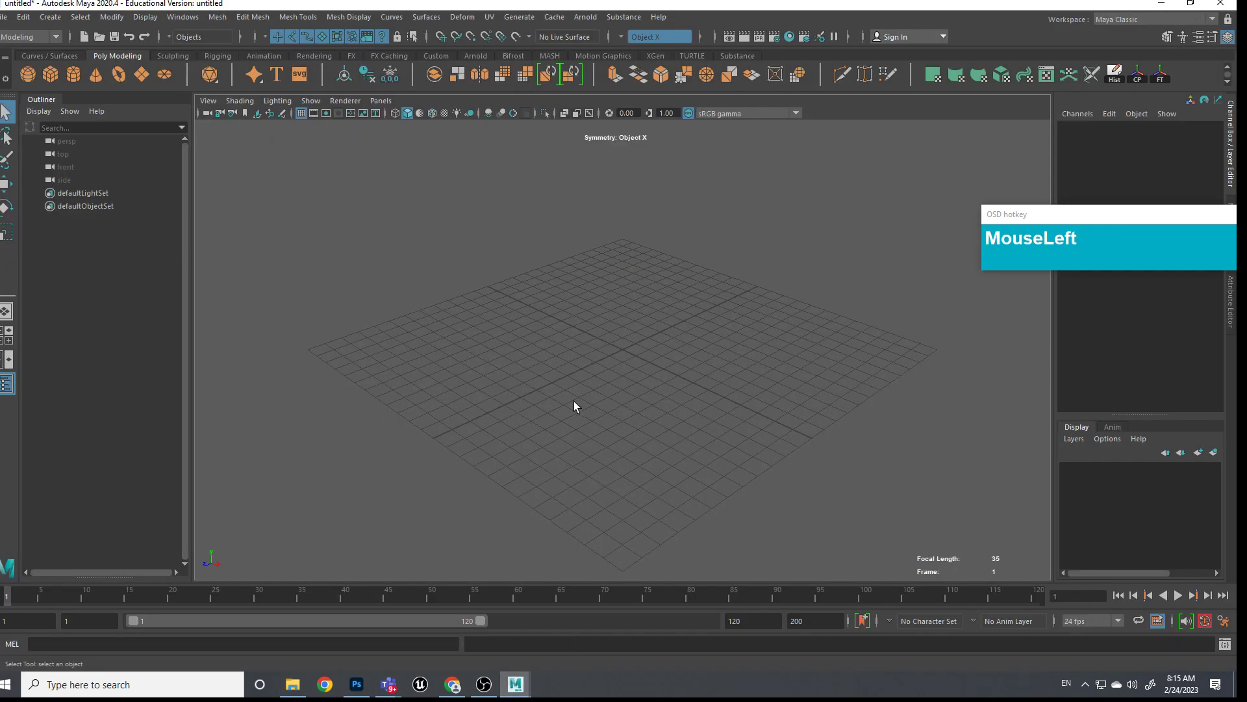
{"action": "right_click_drag", "start_coordinate": [624, 369], "coordinate": [569, 362], "text": "shift"}
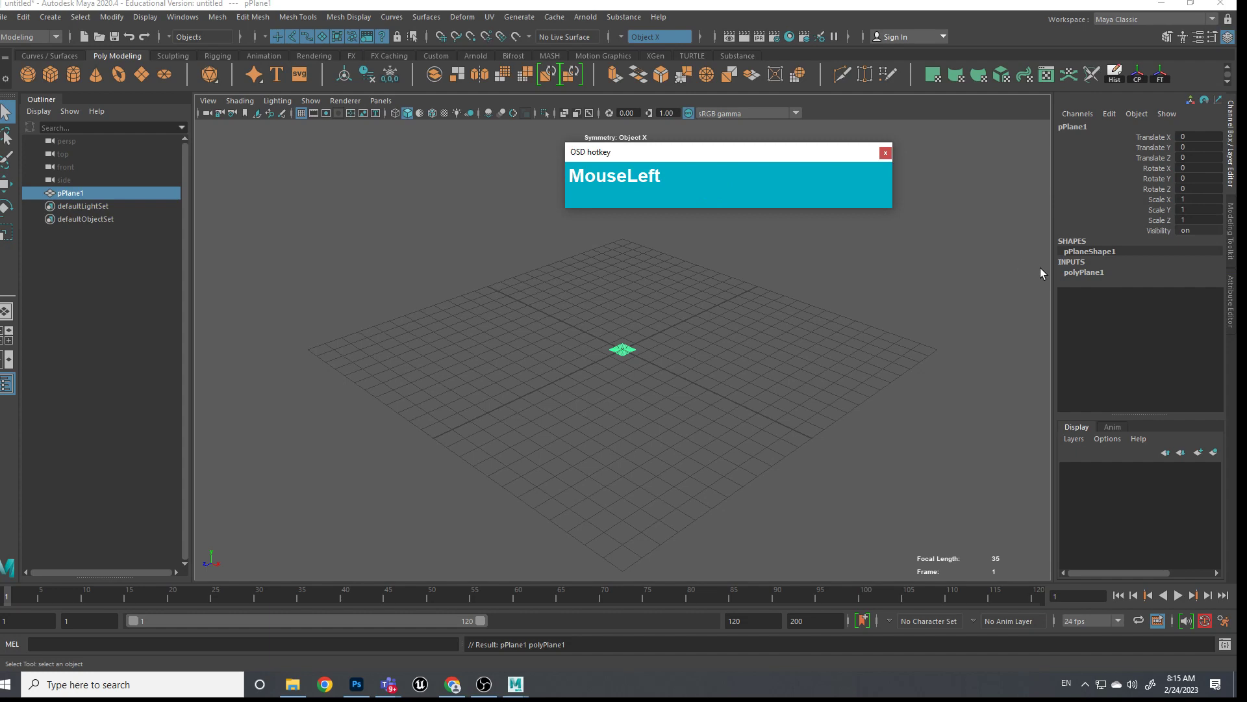
Set the plane's width and height subdivisions to 1
{"action": "left_click", "coordinate": [1084, 272]}
{"action": "left_click", "coordinate": [1144, 303], "text": "shift"}
{"action": "left_click", "coordinate": [1145, 314]}
{"action": "left_click", "coordinate": [1145, 303], "text": "ctrl"}
{"action": "middle_click_drag", "start_coordinate": [812, 349], "coordinate": [726, 349]}
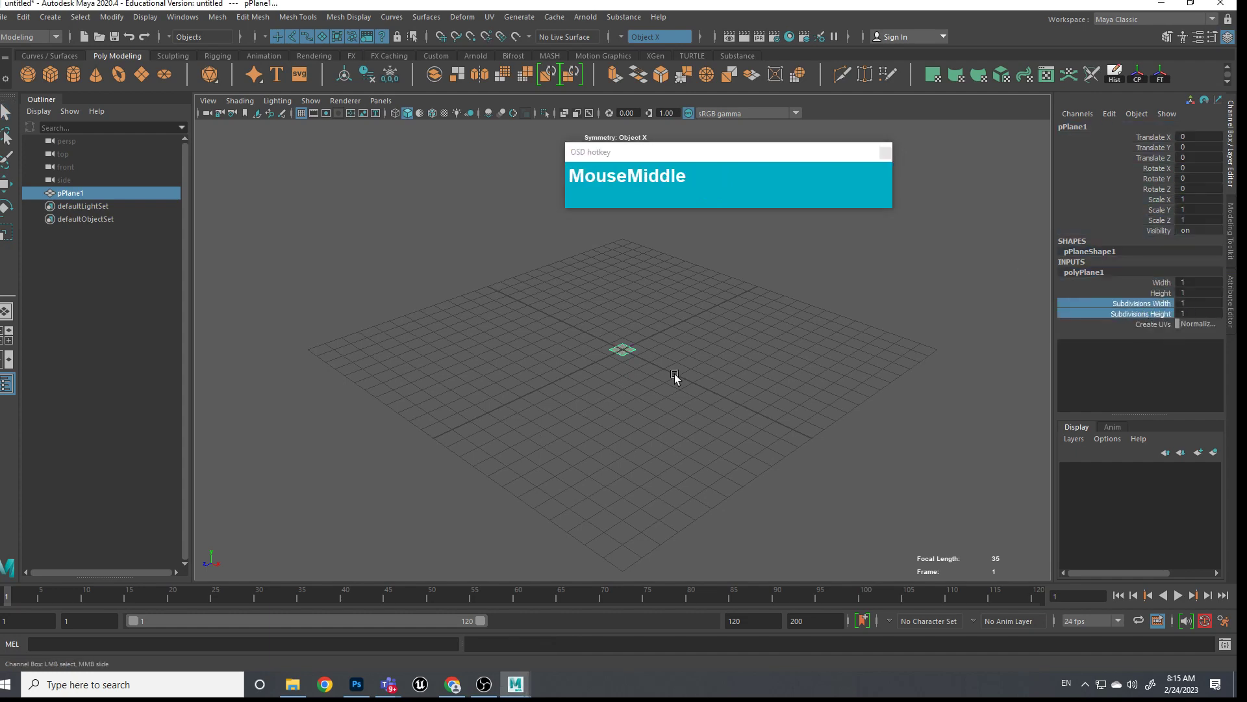
Scale the plane up to slightly larger than the grid, about 26.7 in X and Z
{"action": "key", "text": "r"}
{"action": "left_click_drag", "start_coordinate": [669, 369], "coordinate": [1244, 525]}
{"action": "left_click_drag", "start_coordinate": [618, 338], "coordinate": [800, 378]}
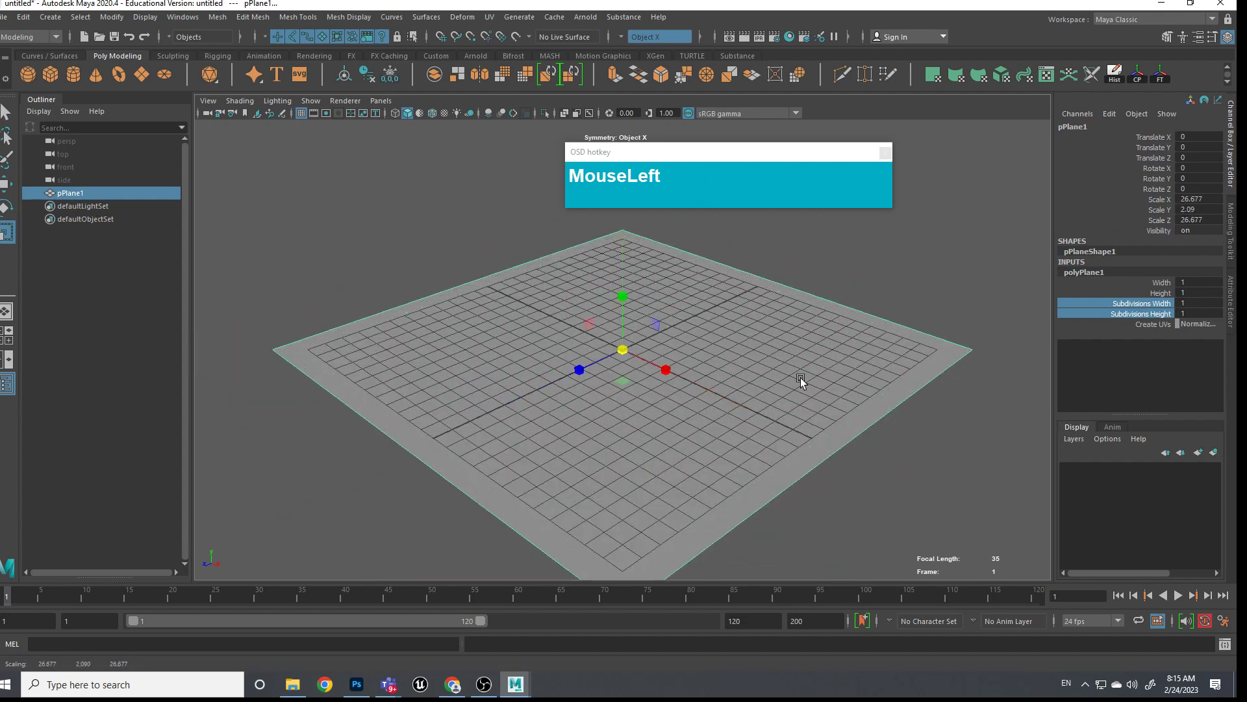
Assign a new Surface Shader to the plane and connect a File texture to its Out Color
{"action": "right_click_drag", "start_coordinate": [758, 348], "coordinate": [768, 660]}
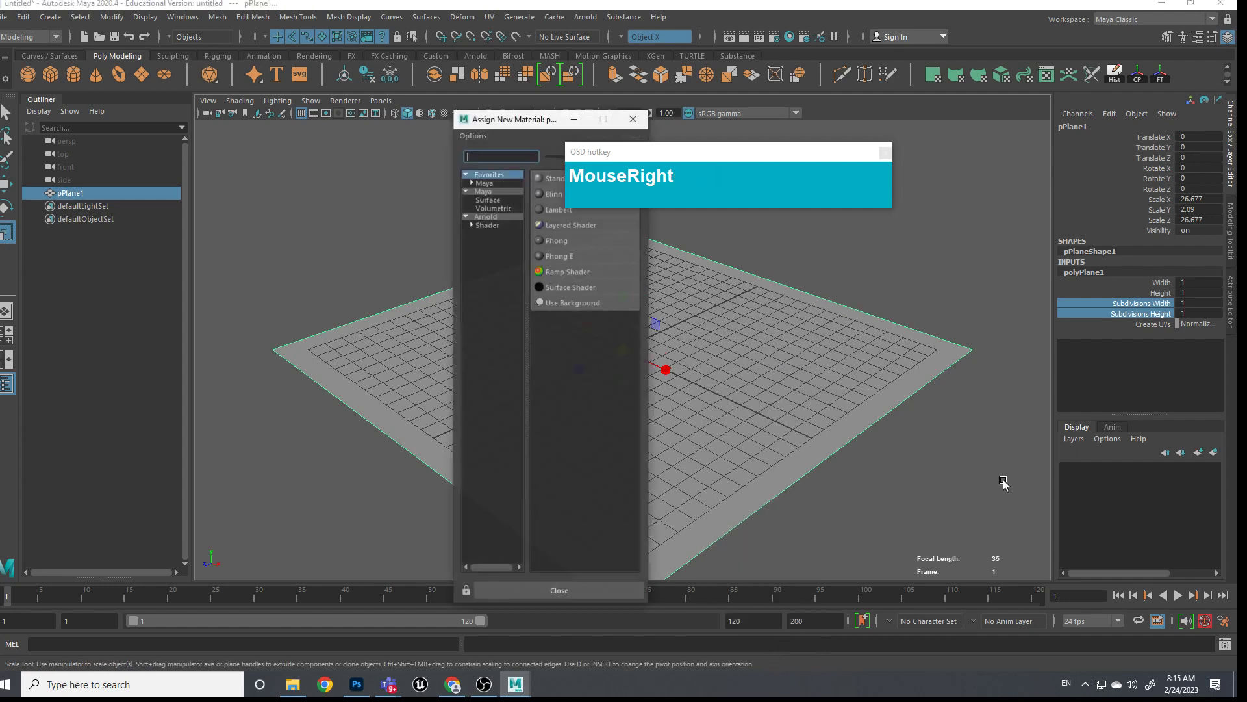
{"action": "left_click", "coordinate": [590, 302]}
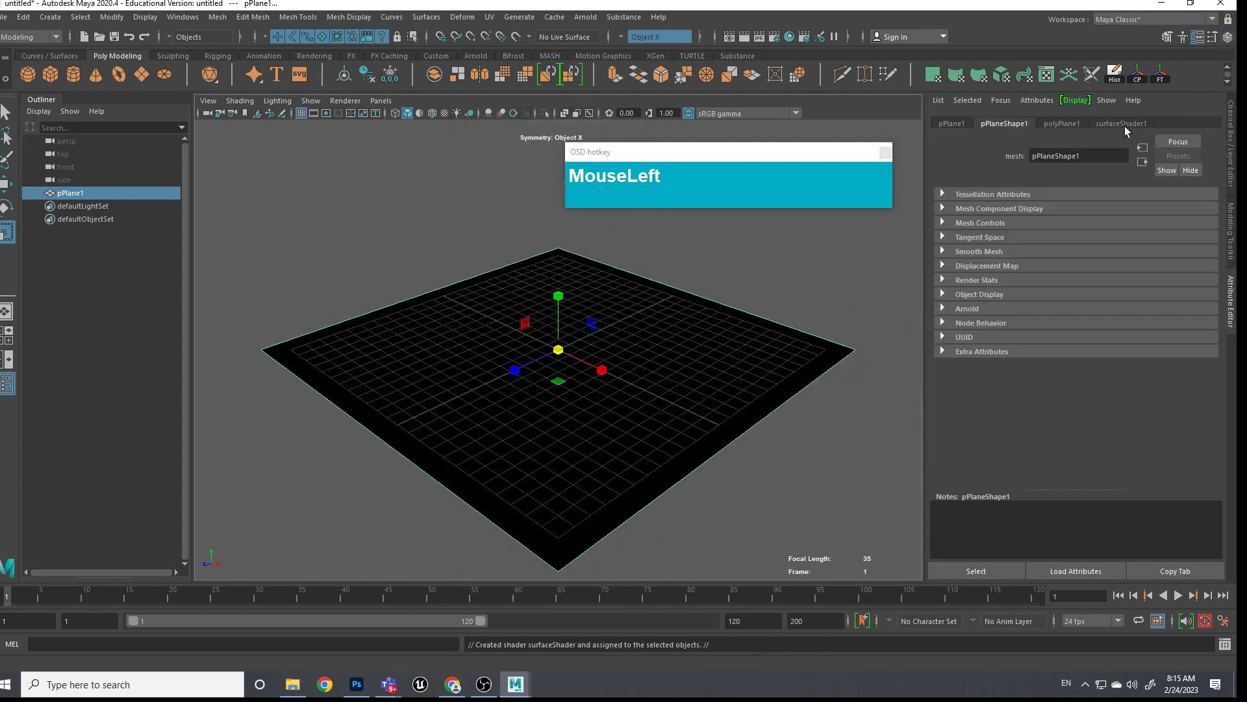
{"action": "left_click", "coordinate": [1122, 124]}
{"action": "left_click", "coordinate": [1204, 269]}
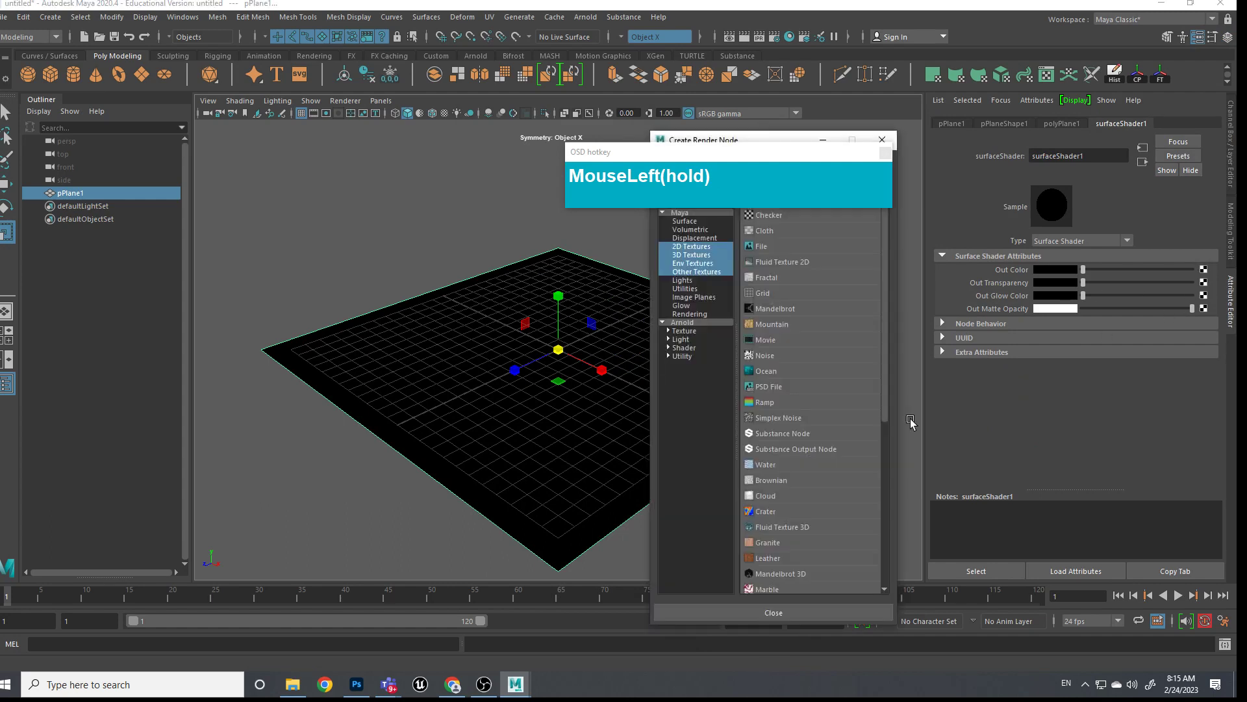
{"action": "left_click", "coordinate": [763, 246]}
Load SecretLabsGamingChairRef.png from the ChairRef folder as the File texture's image
{"action": "left_click", "coordinate": [1198, 301]}
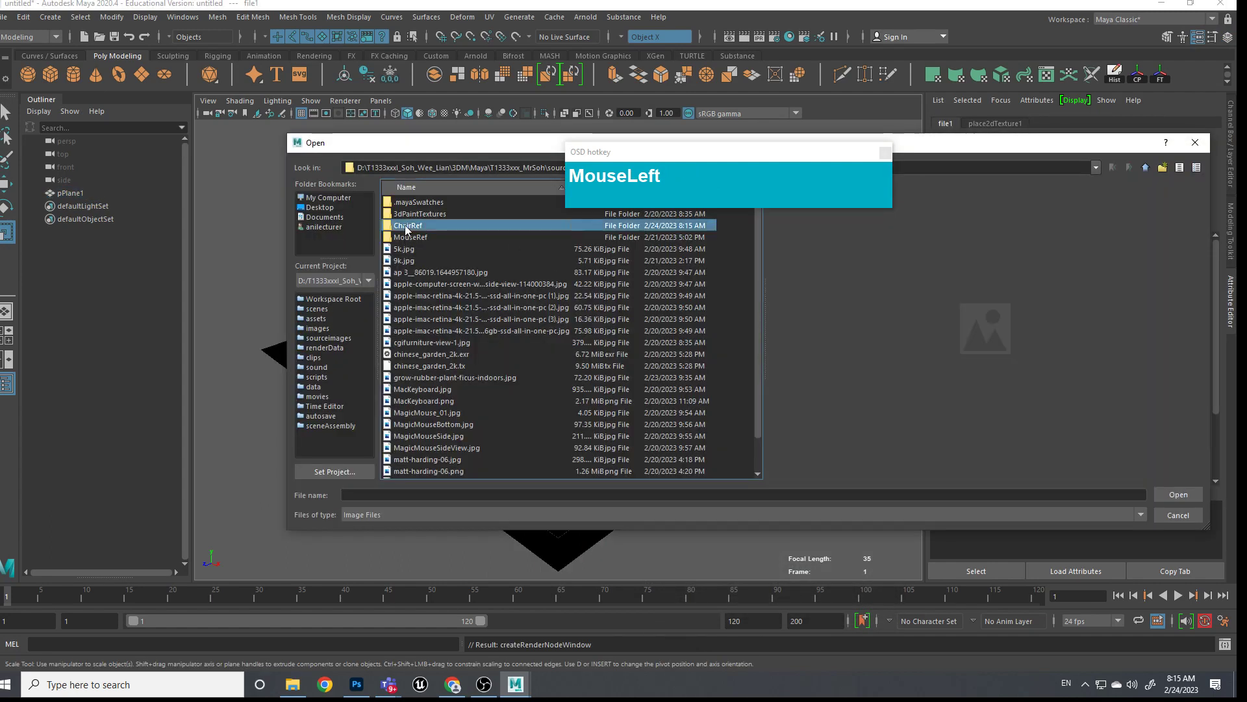
{"action": "double_click", "coordinate": [405, 226]}
{"action": "scroll", "coordinate": [457, 333], "scroll_direction": "down", "scroll_amount": 1}
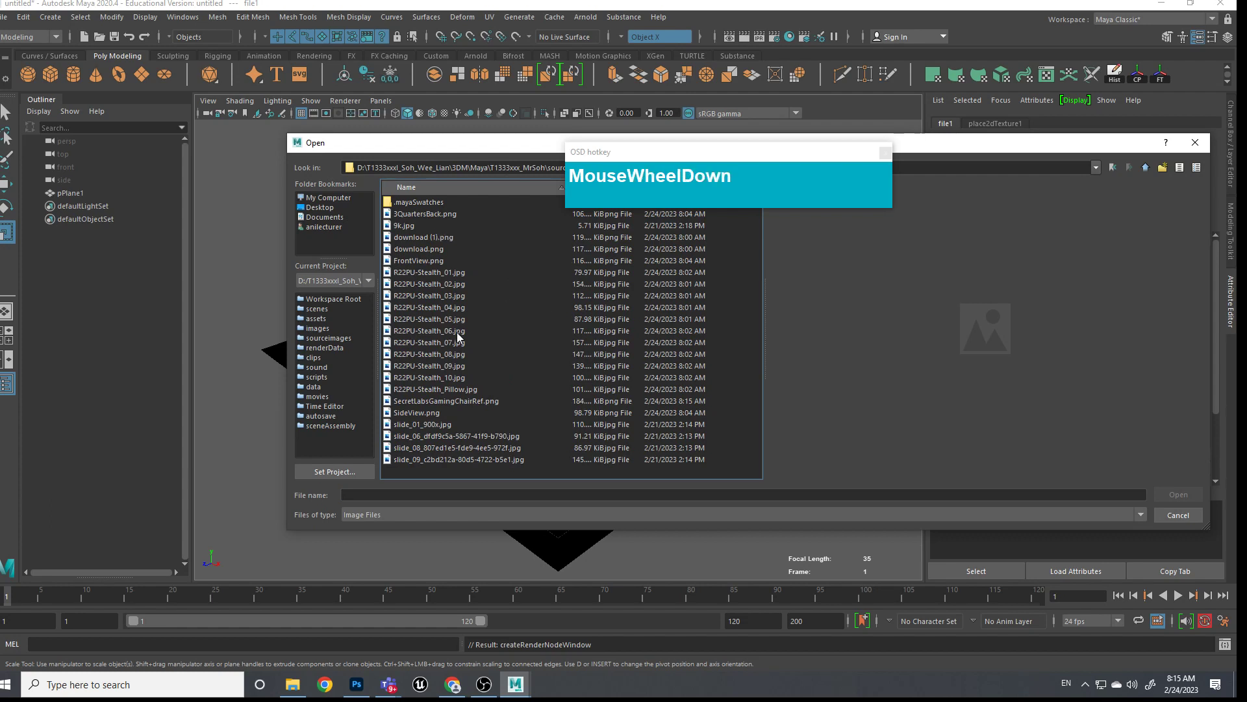
{"action": "left_click", "coordinate": [439, 401]}
{"action": "left_click", "coordinate": [1183, 495]}
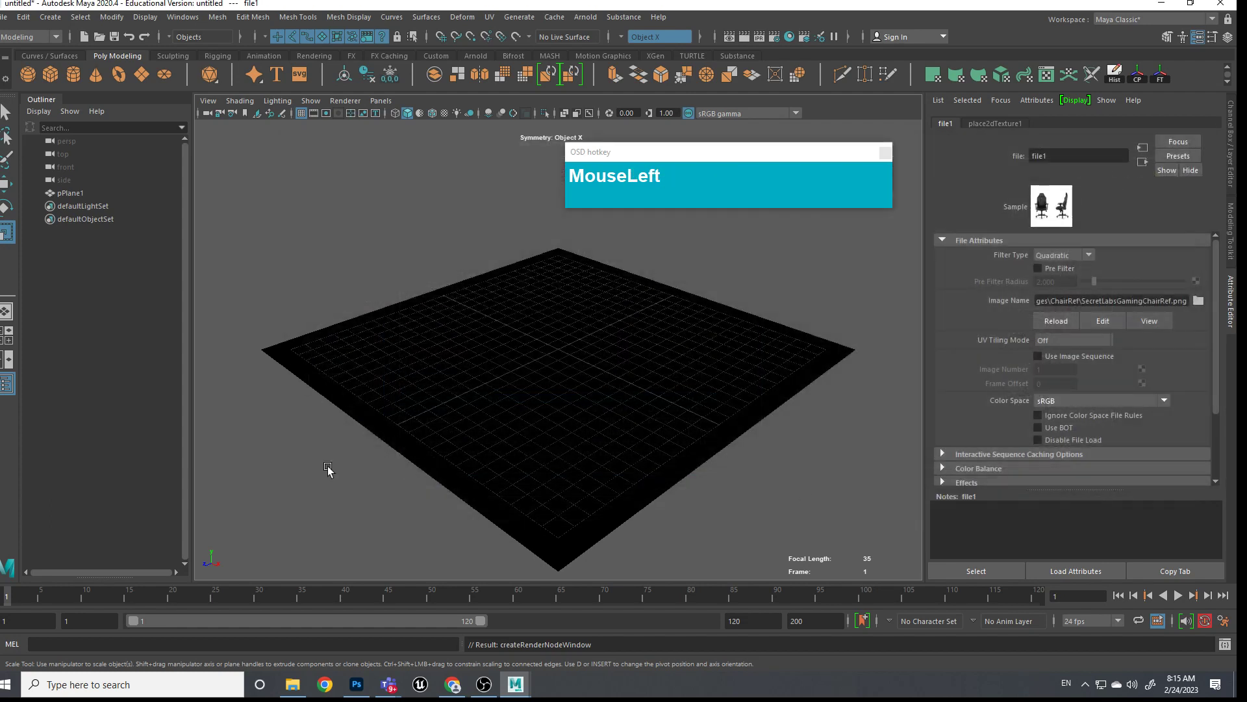
Deselect everything and turn on textured display in the viewport
{"action": "left_click", "coordinate": [813, 510]}
{"action": "key", "text": "6"}
{"action": "left_click_drag", "start_coordinate": [768, 152], "coordinate": [1098, 130]}
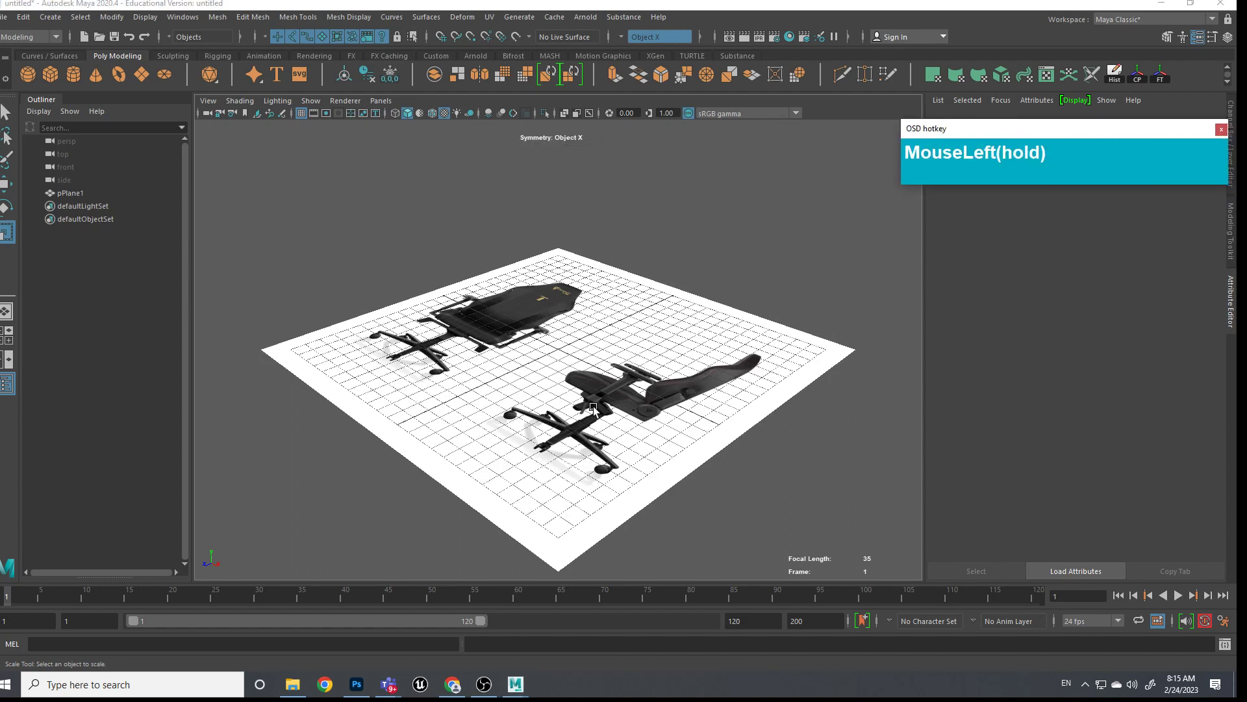
Examine the textured chair plane in the perspective view and straight from above
{"action": "left_click_drag", "start_coordinate": [594, 407], "coordinate": [610, 428], "text": "alt"}
{"action": "scroll", "coordinate": [618, 445], "scroll_direction": "up", "scroll_amount": 5}
{"action": "middle_click_drag", "start_coordinate": [618, 445], "coordinate": [623, 436], "text": "alt"}
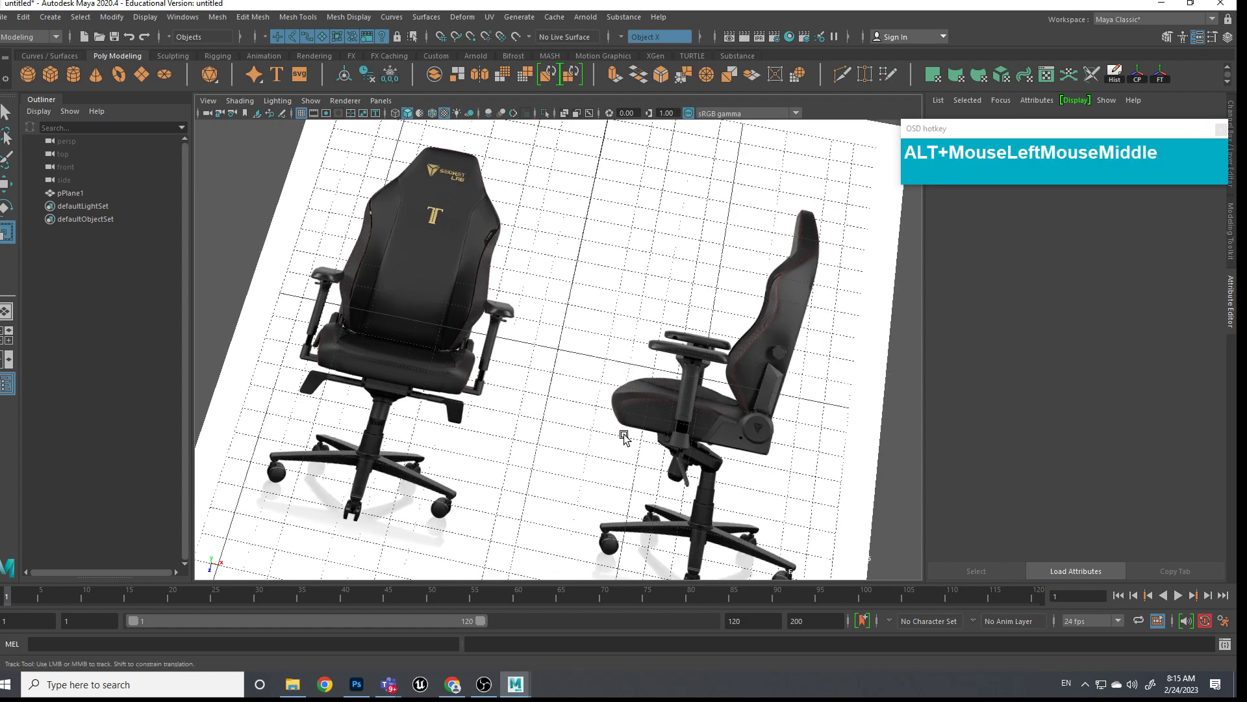
{"action": "scroll", "coordinate": [624, 437], "scroll_direction": "down", "scroll_amount": 5}
{"action": "left_click_drag", "start_coordinate": [623, 437], "coordinate": [529, 364], "text": "alt"}
{"action": "key", "text": "space"}
{"action": "scroll", "coordinate": [696, 388], "scroll_direction": "down", "scroll_amount": 3}
{"action": "scroll", "coordinate": [696, 389], "scroll_direction": "up", "scroll_amount": 3}
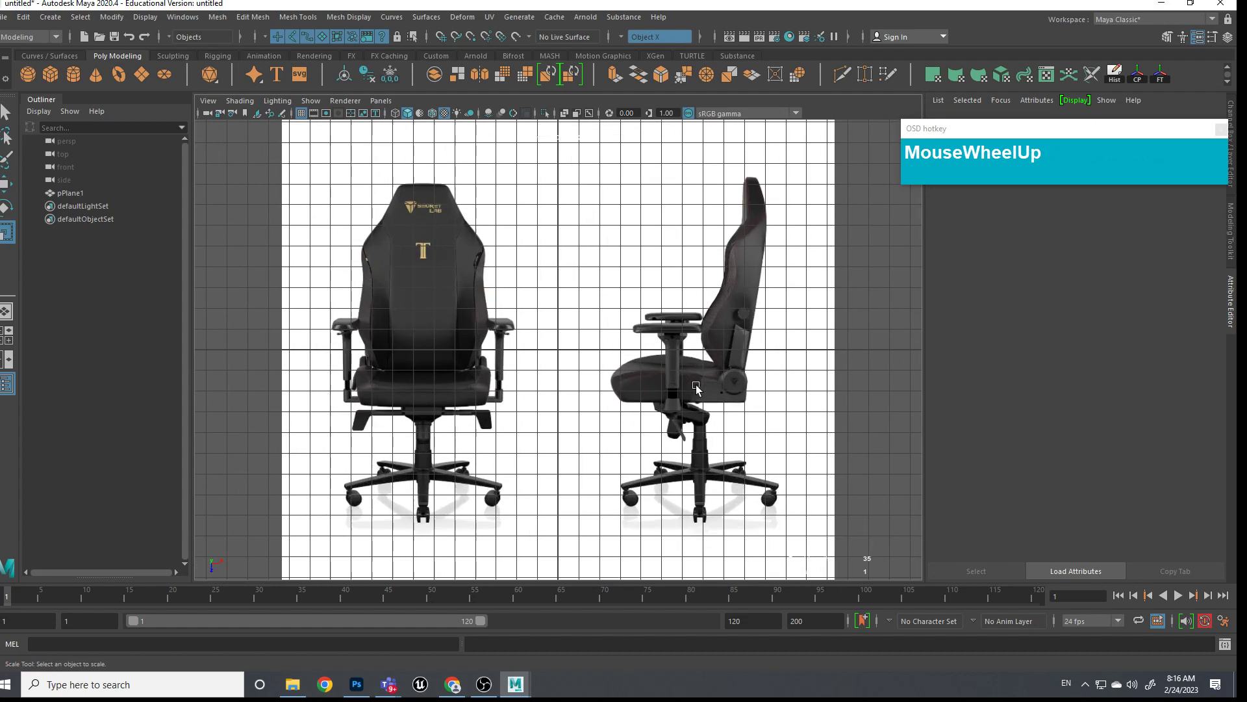
{"action": "scroll", "coordinate": [595, 355], "scroll_direction": "down", "scroll_amount": 4}
Select the chair plane in perspective view and rotate it upright to 90° about X using step snapping
{"action": "key", "text": "space"}
{"action": "mouse_move", "coordinate": [595, 338]}
{"action": "left_mouse_down"}
{"action": "mouse_move", "coordinate": [612, 345]}
{"action": "mouse_move", "coordinate": [604, 331]}
{"action": "left_mouse_up"}
{"action": "left_click", "coordinate": [604, 331]}
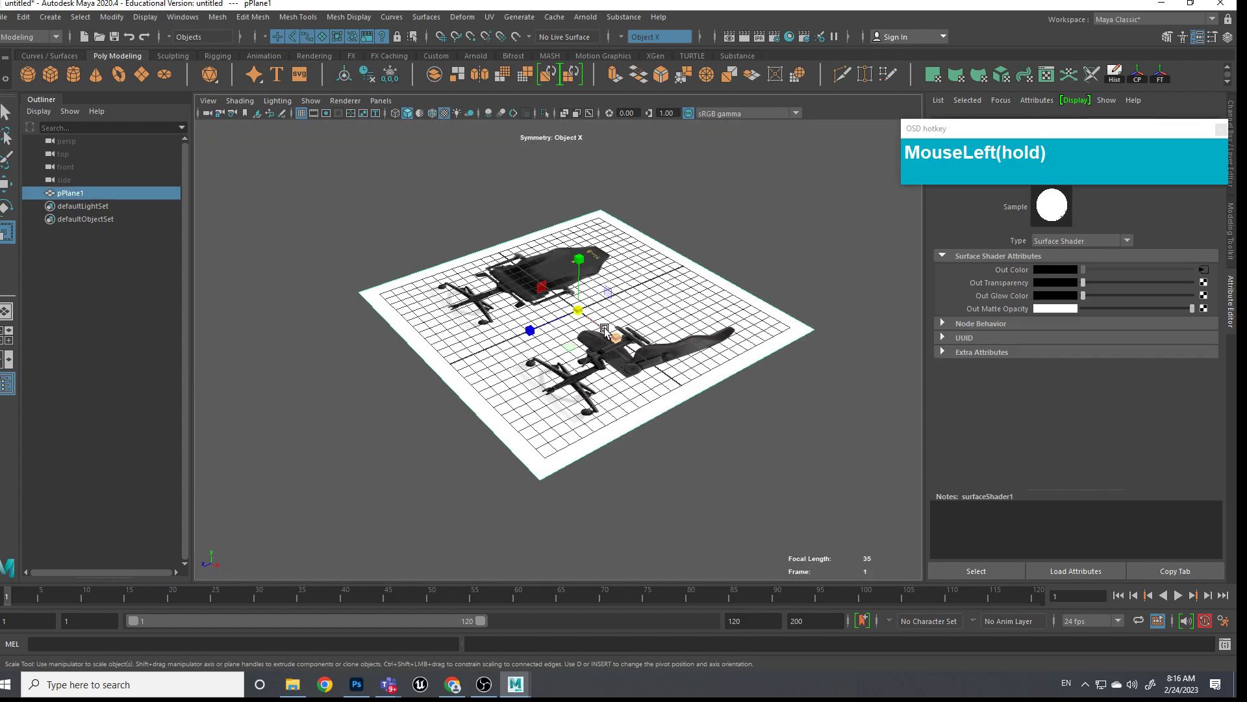
{"action": "key", "text": "e"}
{"action": "key", "text": "j"}
{"action": "left_click_drag", "start_coordinate": [564, 271], "coordinate": [611, 368]}
{"action": "key", "text": "w"}
{"action": "key", "text": "e"}
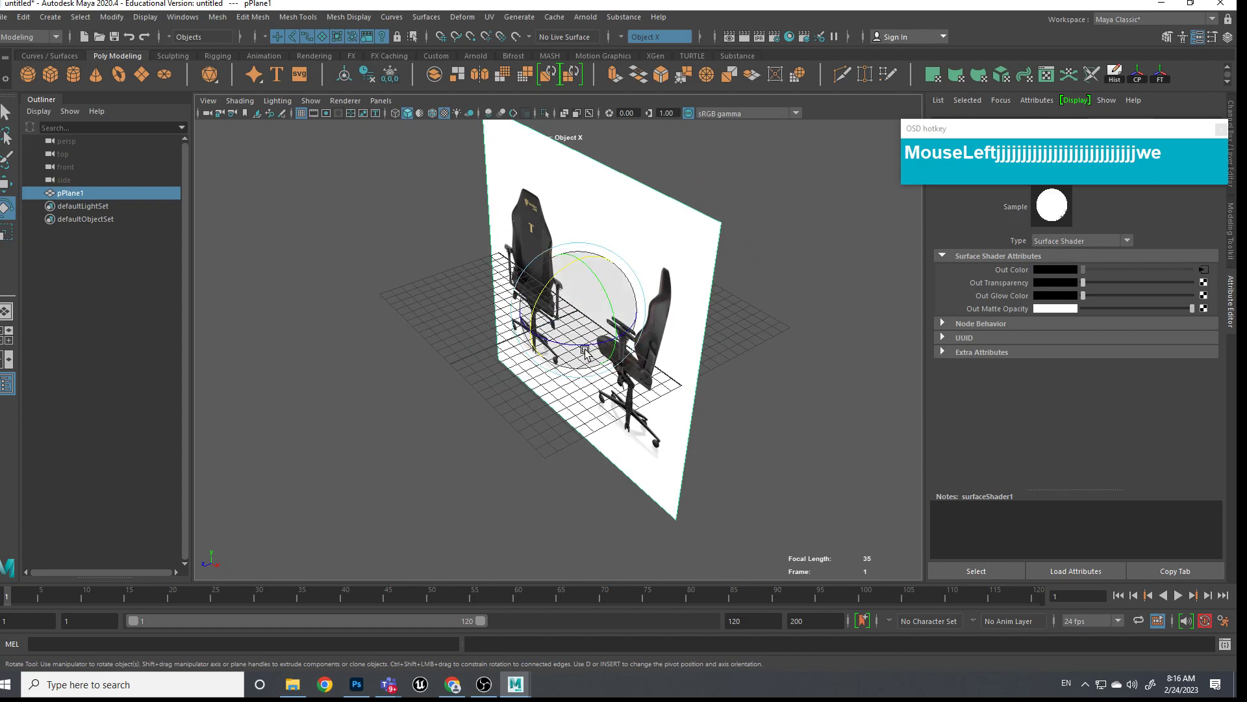
Duplicate the upright plane by rotating a copy and set the copy's Rotate Y to 90
{"action": "mouse_move", "coordinate": [585, 345]}
{"action": "left_mouse_down", "text": "shift"}
{"action": "mouse_move", "coordinate": [675, 328]}
{"action": "mouse_move", "coordinate": [627, 377]}
{"action": "mouse_move", "coordinate": [641, 361]}
{"action": "mouse_move", "coordinate": [532, 349]}
{"action": "left_mouse_up", "text": "shift"}
{"action": "left_click", "coordinate": [1233, 144]}
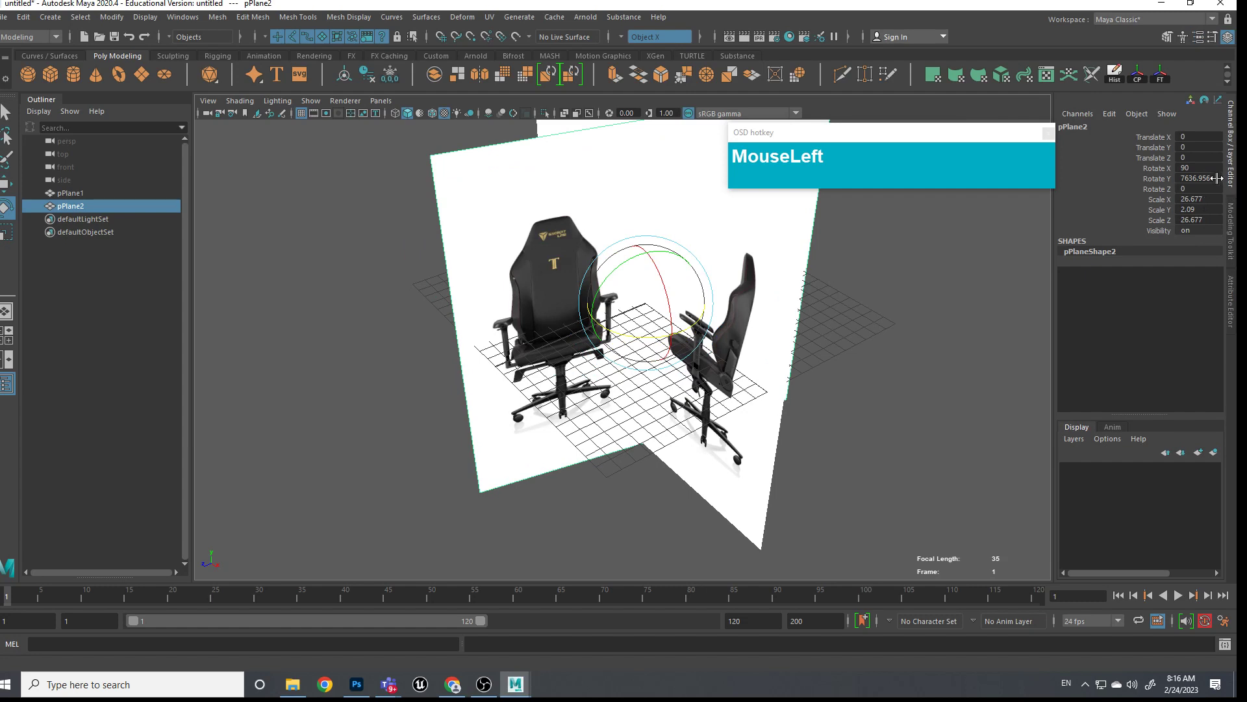
{"action": "type", "text": "90"}
{"action": "key", "text": "Return"}
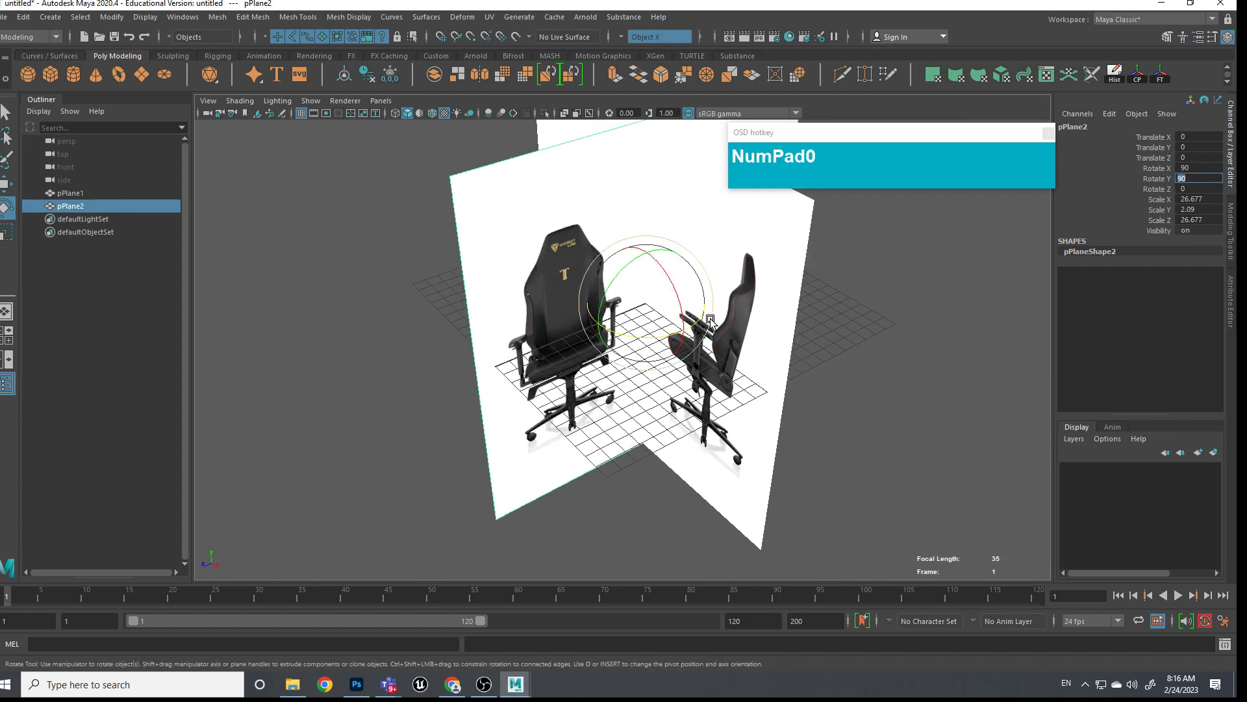
Push the duplicated plane back along the X axis, to about Translate X -17.6
{"action": "key", "text": "w"}
{"action": "left_click", "coordinate": [568, 218]}
{"action": "key", "text": "w"}
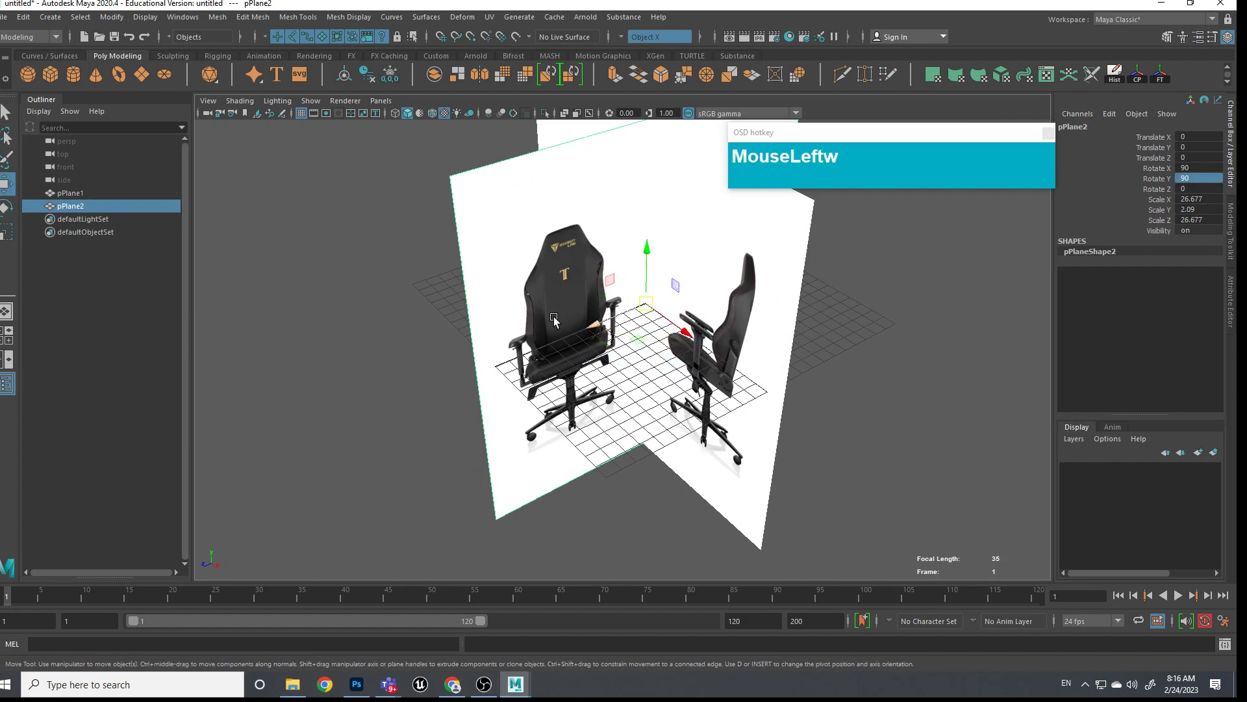
{"action": "left_click_drag", "start_coordinate": [679, 329], "coordinate": [548, 225]}
In the front view, move the original plane to about Translate X 6.47, centring the front-view chair on the grid's vertical axis
{"action": "left_click", "coordinate": [652, 290]}
{"action": "key", "text": "space"}
{"action": "left_click_drag", "start_coordinate": [652, 289], "coordinate": [729, 357]}
{"action": "scroll", "coordinate": [682, 351], "scroll_direction": "down", "scroll_amount": 6}
{"action": "left_click", "coordinate": [685, 350]}
{"action": "scroll", "coordinate": [728, 359], "scroll_direction": "up", "scroll_amount": 4}
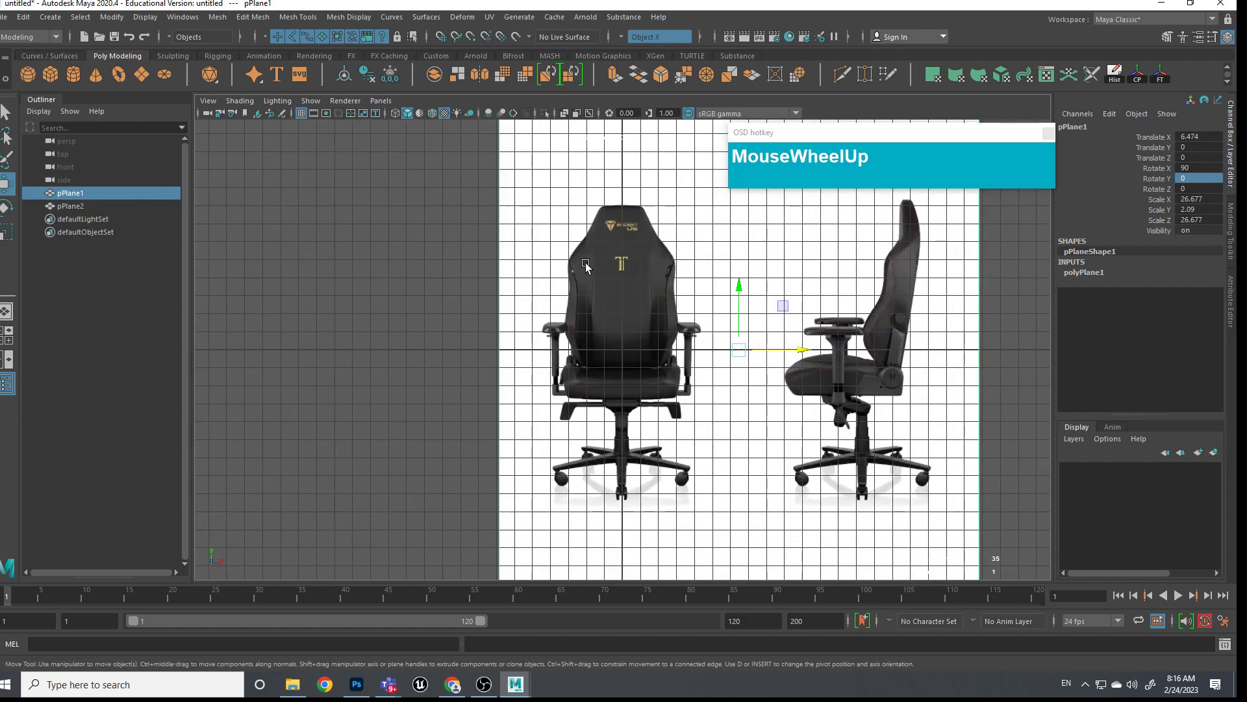
Push the original plane back to about Translate Z -16.85 and shift the duplicated plane along Z to about 5.05
{"action": "scroll", "coordinate": [556, 282], "scroll_direction": "down", "scroll_amount": 6}
{"action": "key", "text": "space"}
{"action": "left_click", "coordinate": [653, 325]}
{"action": "left_click_drag", "start_coordinate": [653, 324], "coordinate": [874, 293], "text": "alt"}
{"action": "left_click", "coordinate": [619, 220]}
{"action": "scroll", "coordinate": [601, 266], "scroll_direction": "down", "scroll_amount": 5}
{"action": "left_click_drag", "start_coordinate": [586, 286], "coordinate": [529, 293], "text": "alt"}
{"action": "key", "text": "space"}
{"action": "left_click_drag", "start_coordinate": [706, 336], "coordinate": [755, 320]}
{"action": "scroll", "coordinate": [755, 329], "scroll_direction": "down", "scroll_amount": 6}
Select both planes and raise them to about Translate Y 8.17 so the chair wheels rest on the ground line
{"action": "key", "text": "space"}
{"action": "left_click_drag", "start_coordinate": [582, 234], "coordinate": [667, 328]}
{"action": "left_click_drag", "start_coordinate": [687, 280], "coordinate": [681, 338]}
{"action": "key", "text": "space"}
{"action": "scroll", "coordinate": [694, 338], "scroll_direction": "up", "scroll_amount": 5}
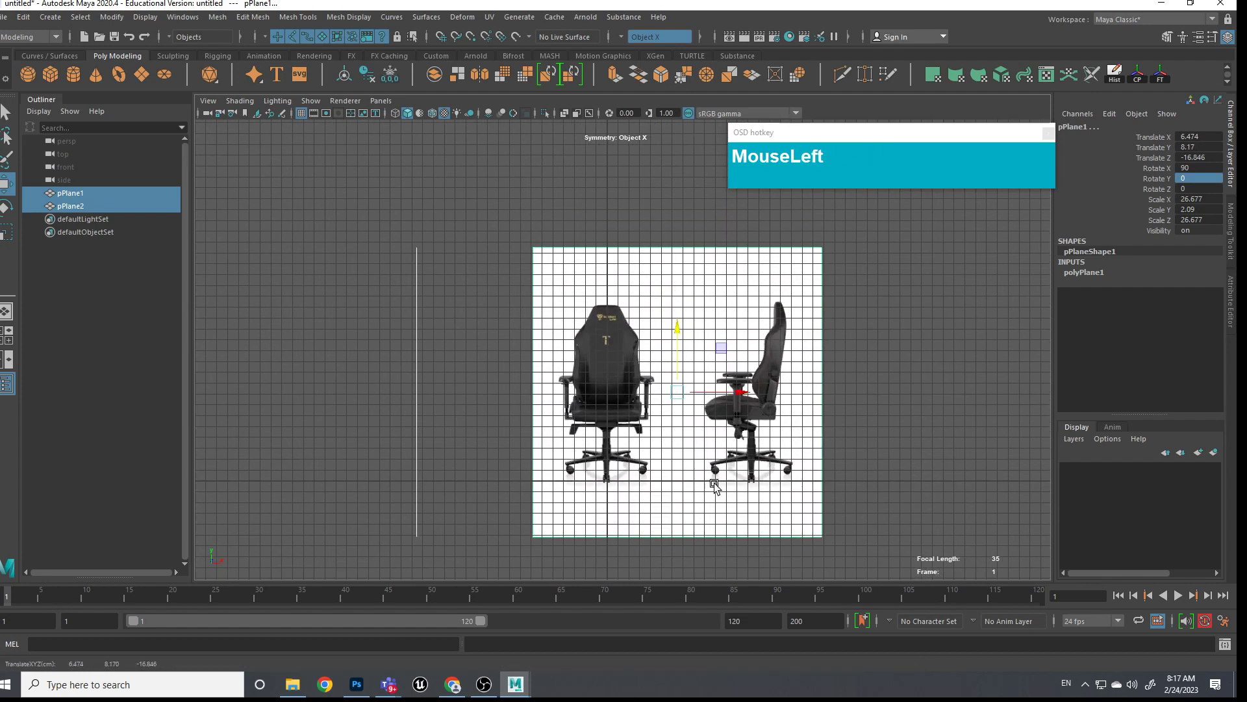
In the side view, move the duplicated plane to about Translate Z 6.87, centring the side-view chair's base on the vertical axis
{"action": "key", "text": "space"}
{"action": "left_click_drag", "start_coordinate": [714, 486], "coordinate": [593, 457]}
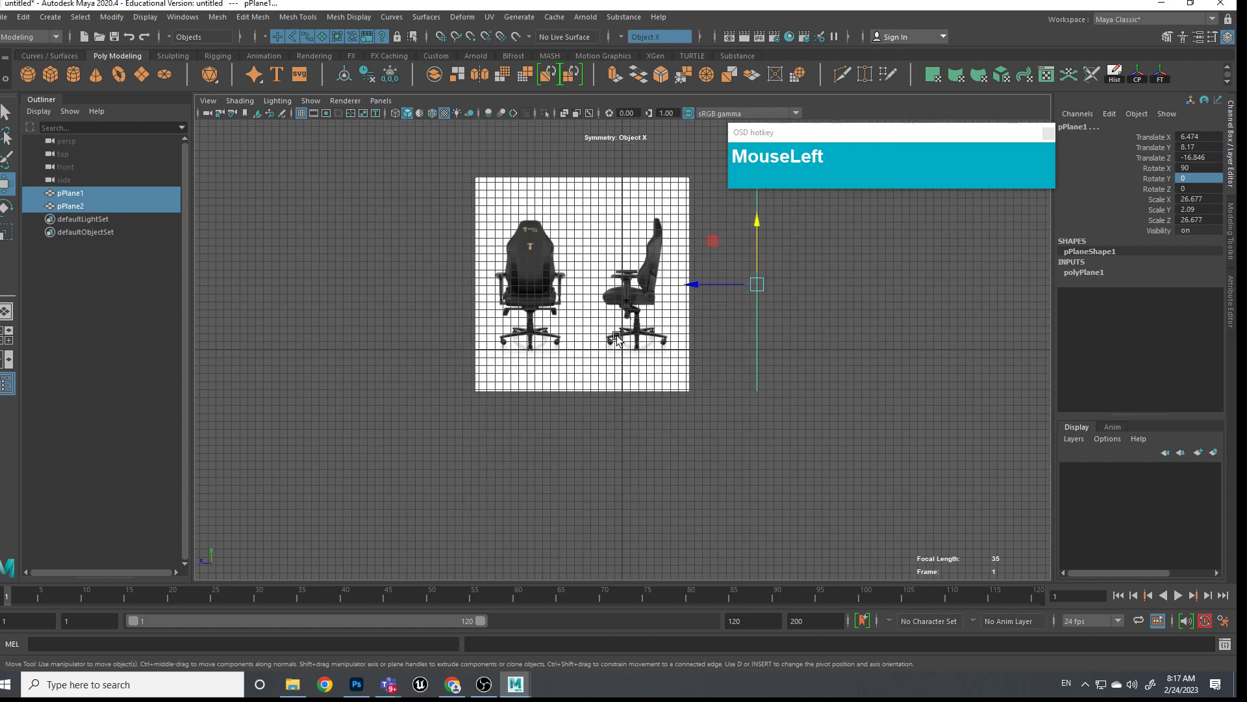
{"action": "scroll", "coordinate": [617, 338], "scroll_direction": "up", "scroll_amount": 3}
{"action": "mouse_move", "coordinate": [646, 345]}
{"action": "middle_mouse_down", "text": "alt"}
{"action": "mouse_move", "coordinate": [704, 306]}
{"action": "mouse_move", "coordinate": [624, 339]}
{"action": "middle_mouse_up", "text": "alt"}
{"action": "left_click", "coordinate": [380, 209]}
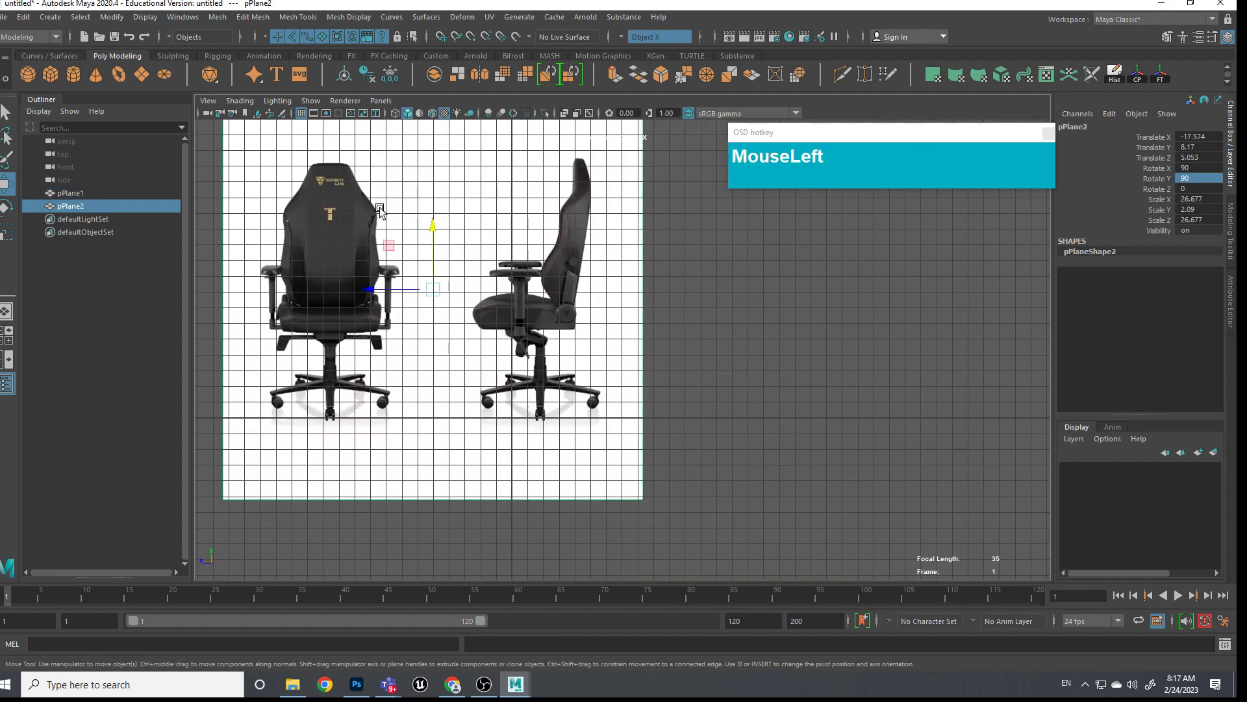
{"action": "left_click_drag", "start_coordinate": [383, 296], "coordinate": [355, 286]}
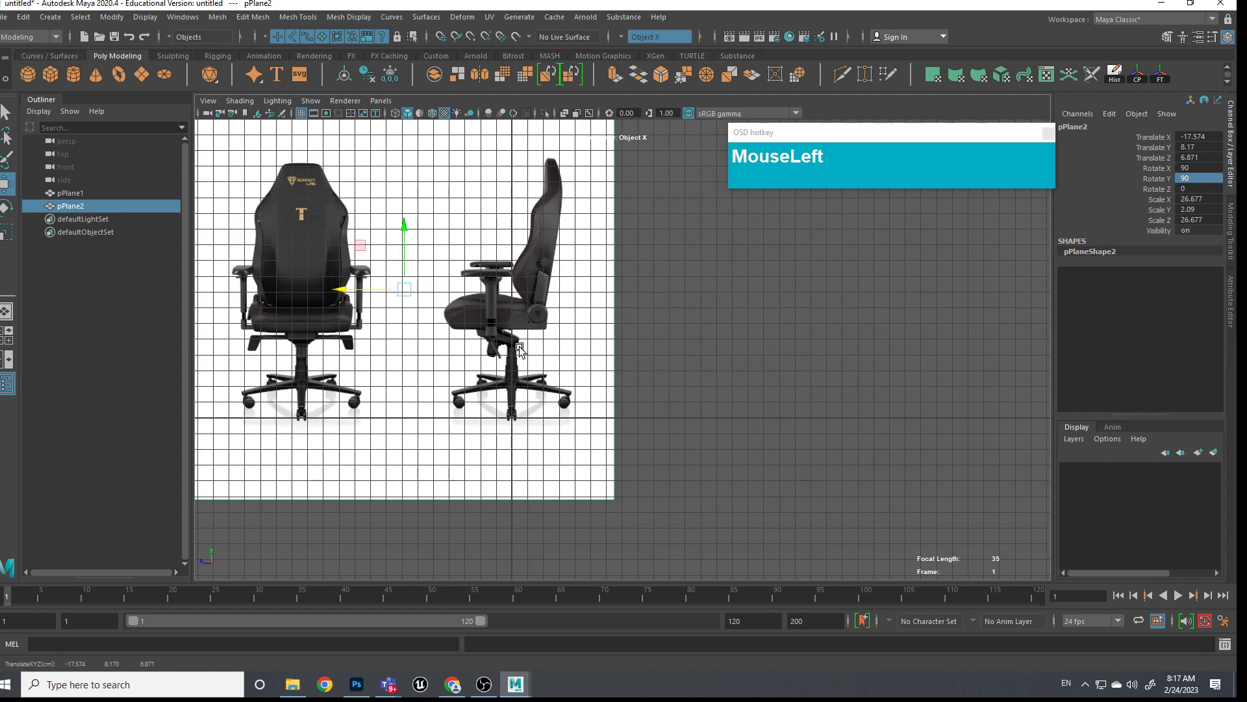
In the front view, nudge the front reference plane to about Translate X 6.53 to centre the chair on the vertical axis
{"action": "key", "text": "space"}
{"action": "left_click_drag", "start_coordinate": [610, 374], "coordinate": [617, 405]}
{"action": "scroll", "coordinate": [681, 356], "scroll_direction": "up", "scroll_amount": 4}
{"action": "middle_click_drag", "start_coordinate": [681, 357], "coordinate": [668, 398], "text": "alt"}
{"action": "left_click", "coordinate": [666, 298]}
{"action": "scroll", "coordinate": [669, 285], "scroll_direction": "up", "scroll_amount": 5}
{"action": "left_click_drag", "start_coordinate": [811, 281], "coordinate": [812, 287]}
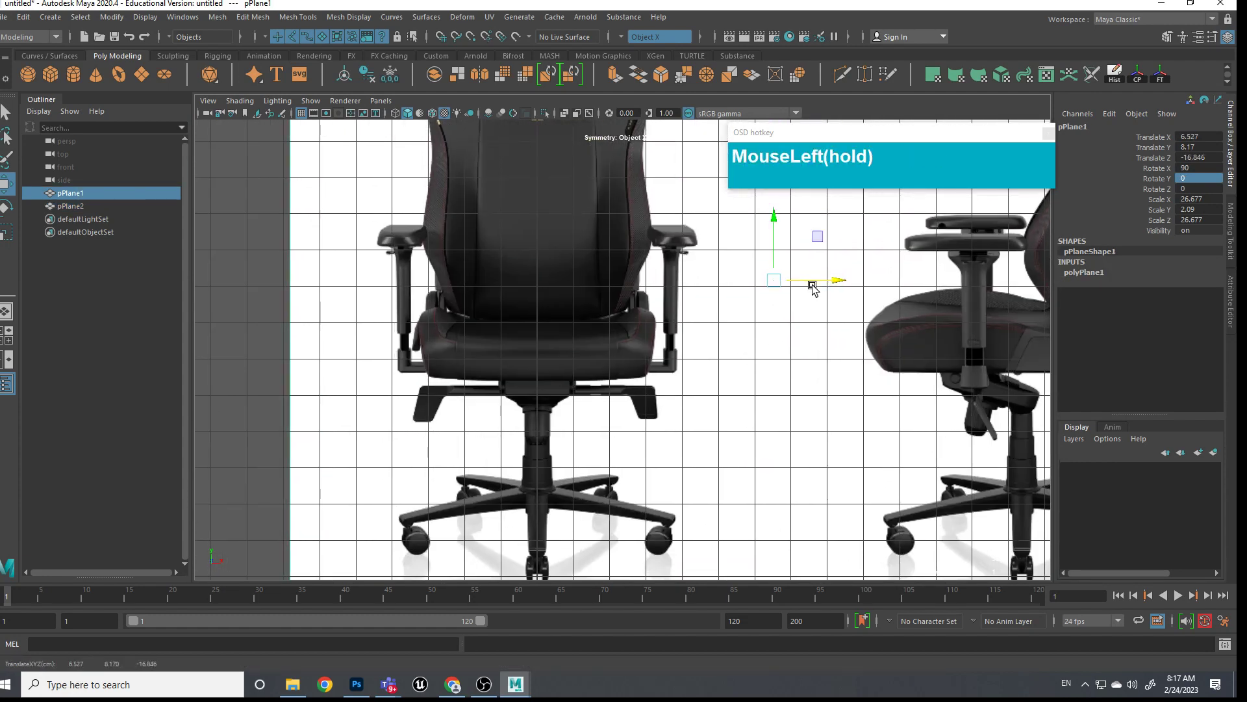
Turn symmetry off and use Multi-Cut to insert a centred vertical edge between the two chair images on the front reference plane
{"action": "scroll", "coordinate": [616, 397], "scroll_direction": "down", "scroll_amount": 6}
{"action": "left_click_drag", "start_coordinate": [616, 397], "coordinate": [616, 397]}
{"action": "scroll", "coordinate": [616, 397], "scroll_direction": "down", "scroll_amount": 3}
{"action": "scroll", "coordinate": [735, 370], "scroll_direction": "up", "scroll_amount": 6}
{"action": "middle_click_drag", "start_coordinate": [734, 371], "coordinate": [694, 409], "text": "alt"}
{"action": "right_click", "coordinate": [693, 270]}
{"action": "right_click_drag", "start_coordinate": [694, 270], "coordinate": [693, 231]}
{"action": "left_click", "coordinate": [710, 273]}
{"action": "right_click", "coordinate": [687, 296], "text": "shift"}
{"action": "right_click_drag", "start_coordinate": [687, 296], "coordinate": [614, 293], "text": "shift"}
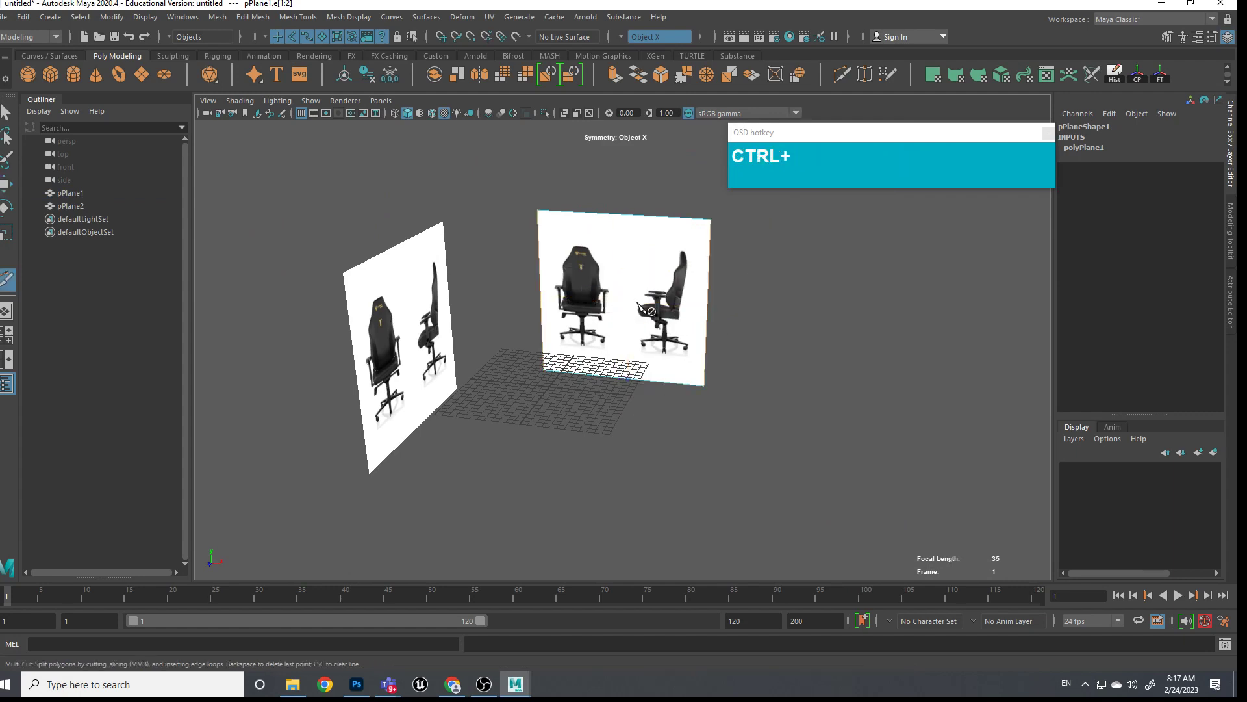
{"action": "left_click_drag", "start_coordinate": [624, 36], "coordinate": [627, 41]}
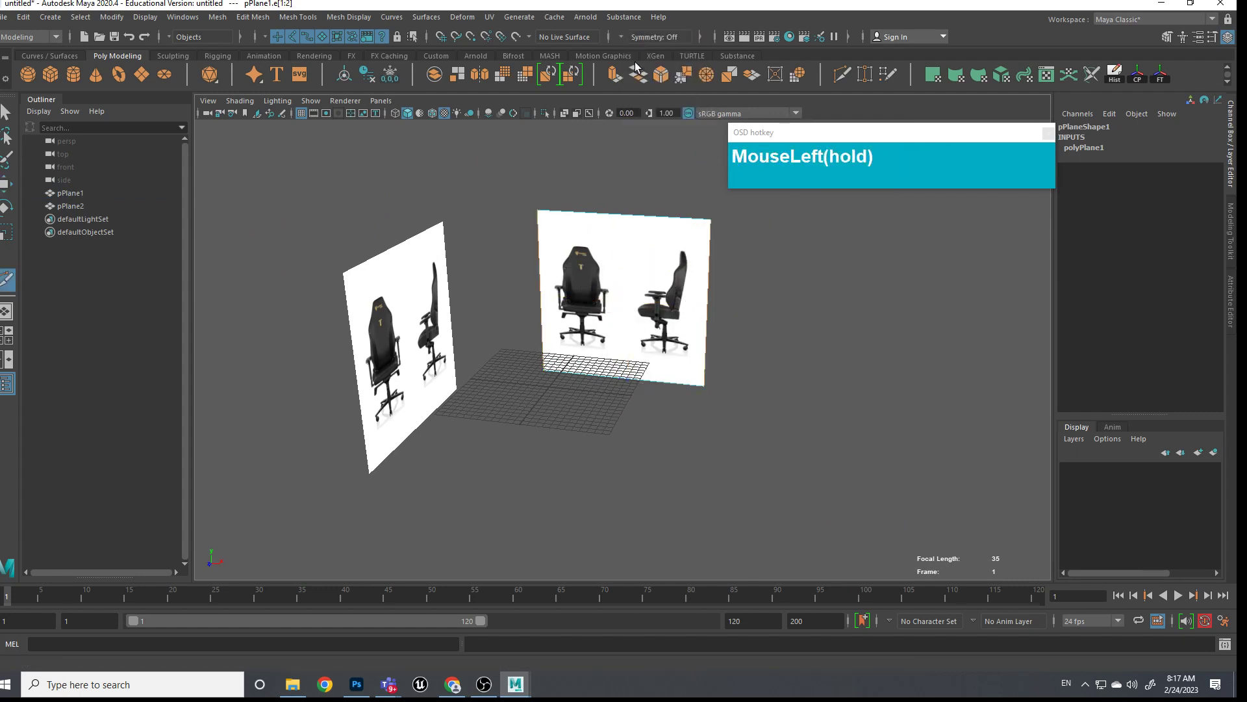
{"action": "middle_click", "coordinate": [625, 252], "text": "ctrl"}
Delete the face showing the side-view chair from the front reference plane
{"action": "key", "text": "q"}
{"action": "mouse_move", "coordinate": [643, 304]}
{"action": "right_mouse_down"}
{"action": "mouse_move", "coordinate": [643, 286]}
{"action": "mouse_move", "coordinate": [658, 292]}
{"action": "right_mouse_up"}
{"action": "left_click", "coordinate": [660, 290]}
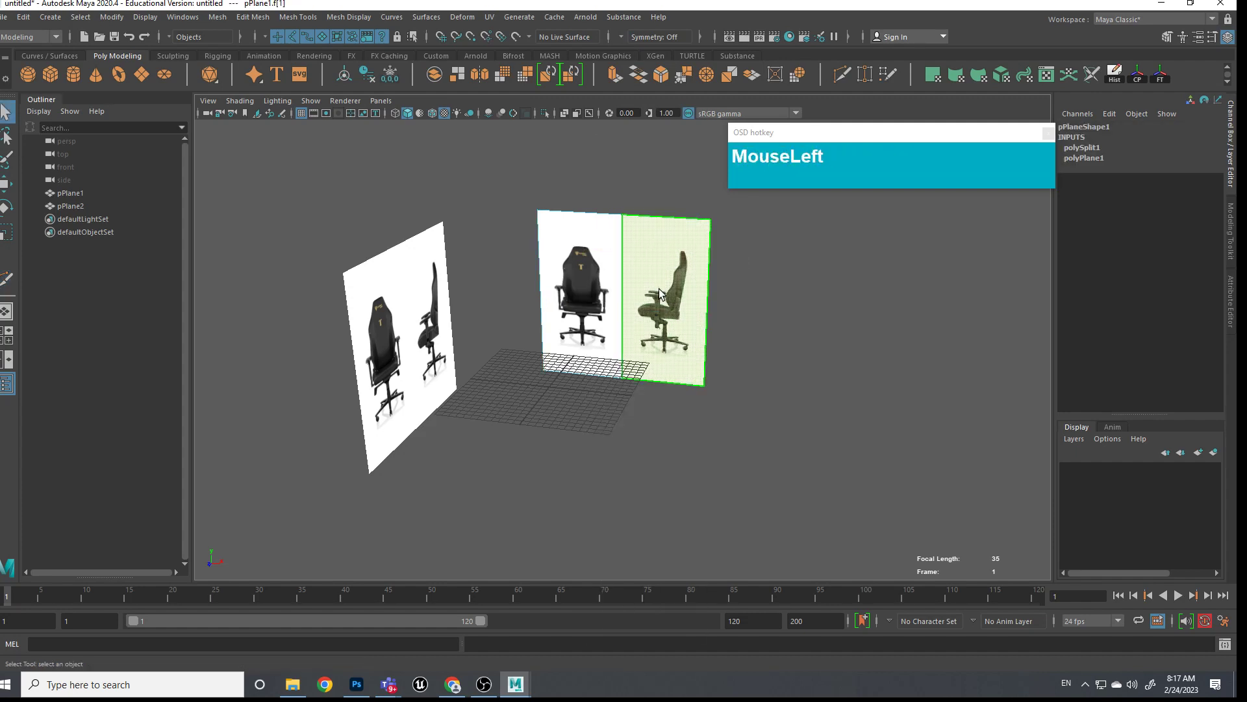
{"action": "key", "text": "Delete"}
Use Multi-Cut to insert a centred vertical edge between the two chair images on the side reference plane
{"action": "key", "text": "space"}
{"action": "left_click_drag", "start_coordinate": [649, 312], "coordinate": [562, 294], "text": "alt"}
{"action": "left_click", "coordinate": [563, 293]}
{"action": "right_click_drag", "start_coordinate": [580, 281], "coordinate": [484, 301]}
{"action": "left_click", "coordinate": [548, 288]}
{"action": "middle_click", "coordinate": [535, 259], "text": "ctrl"}
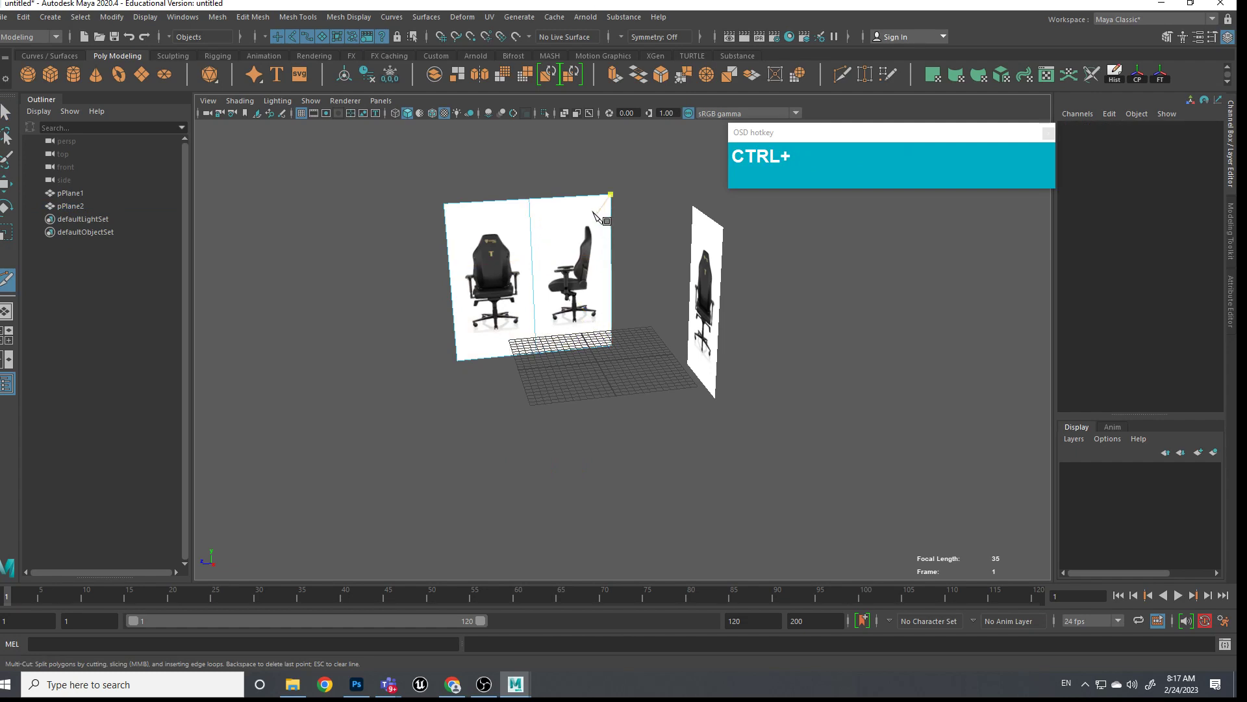
Delete the face showing the front-view chair from the side reference plane
{"action": "right_click_drag", "start_coordinate": [572, 268], "coordinate": [599, 268]}
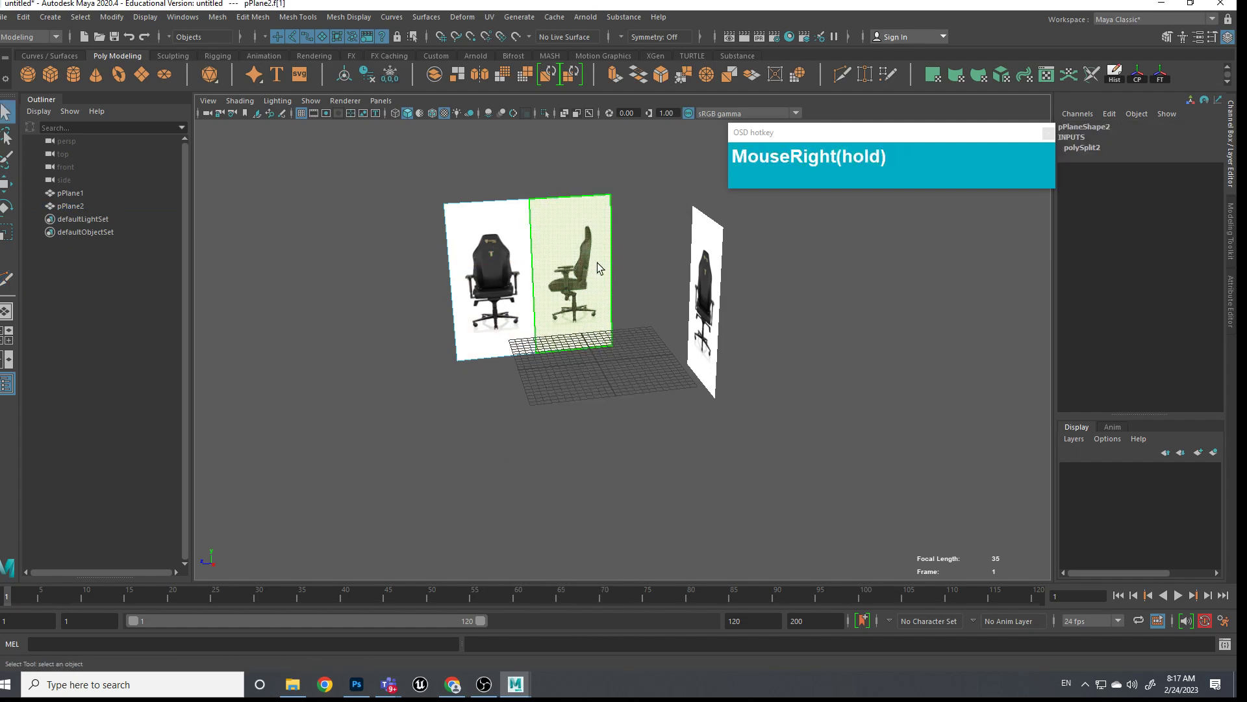
{"action": "left_click", "coordinate": [492, 300]}
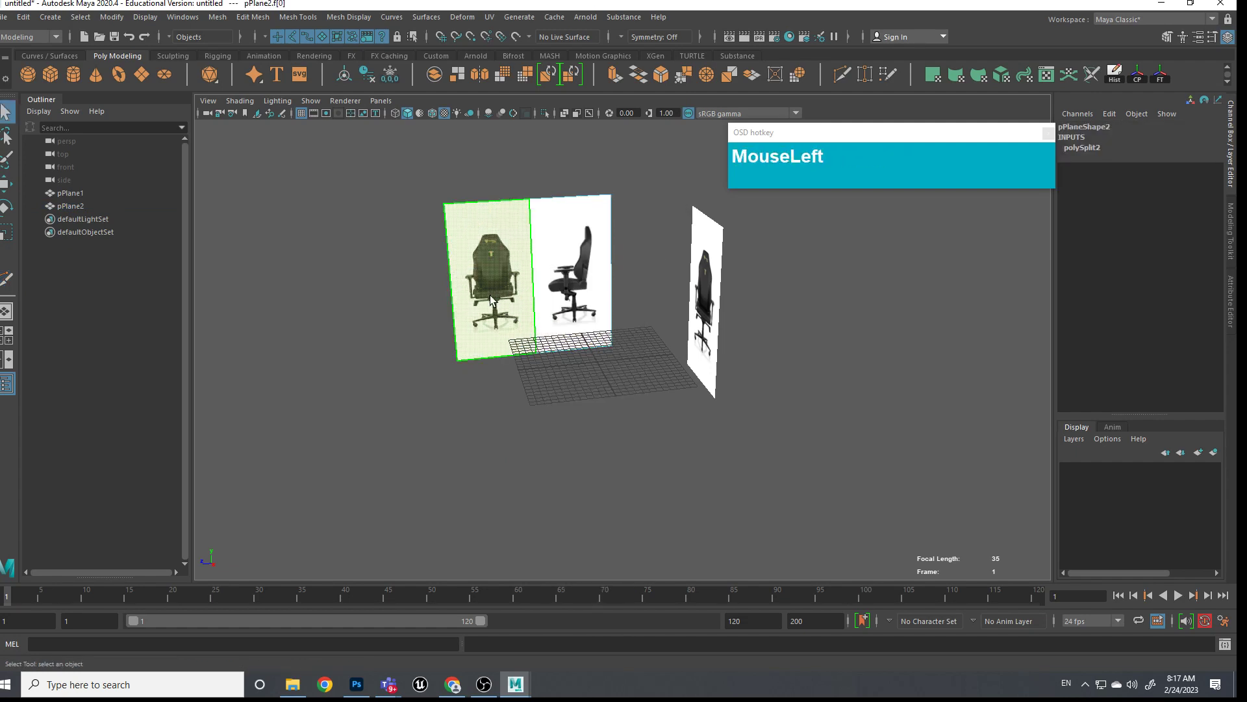
{"action": "key", "text": "Delete"}
{"action": "left_click", "coordinate": [668, 285]}
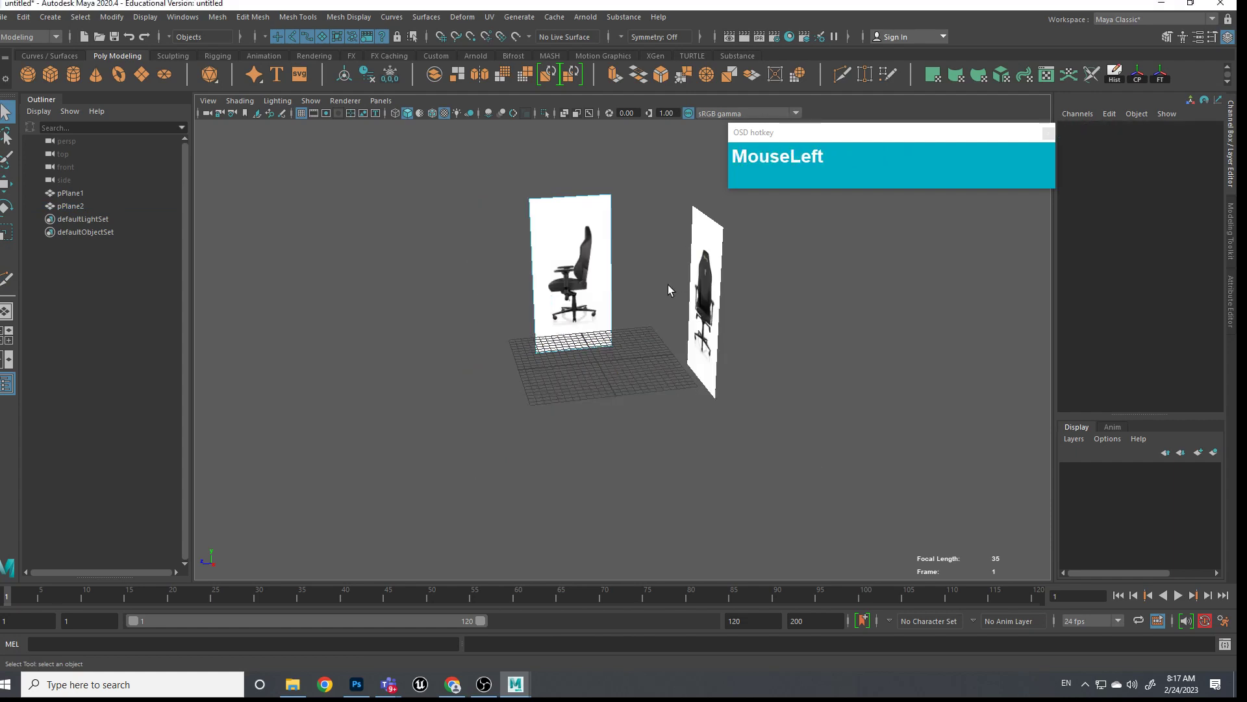
Return to object mode, select both reference planes and create a display layer containing them
{"action": "left_click_drag", "start_coordinate": [667, 285], "coordinate": [691, 298], "text": "alt"}
{"action": "scroll", "coordinate": [691, 298], "scroll_direction": "up", "scroll_amount": 3}
{"action": "scroll", "coordinate": [691, 298], "scroll_direction": "down", "scroll_amount": 4}
{"action": "middle_click_drag", "start_coordinate": [448, 221], "coordinate": [454, 225], "text": "alt"}
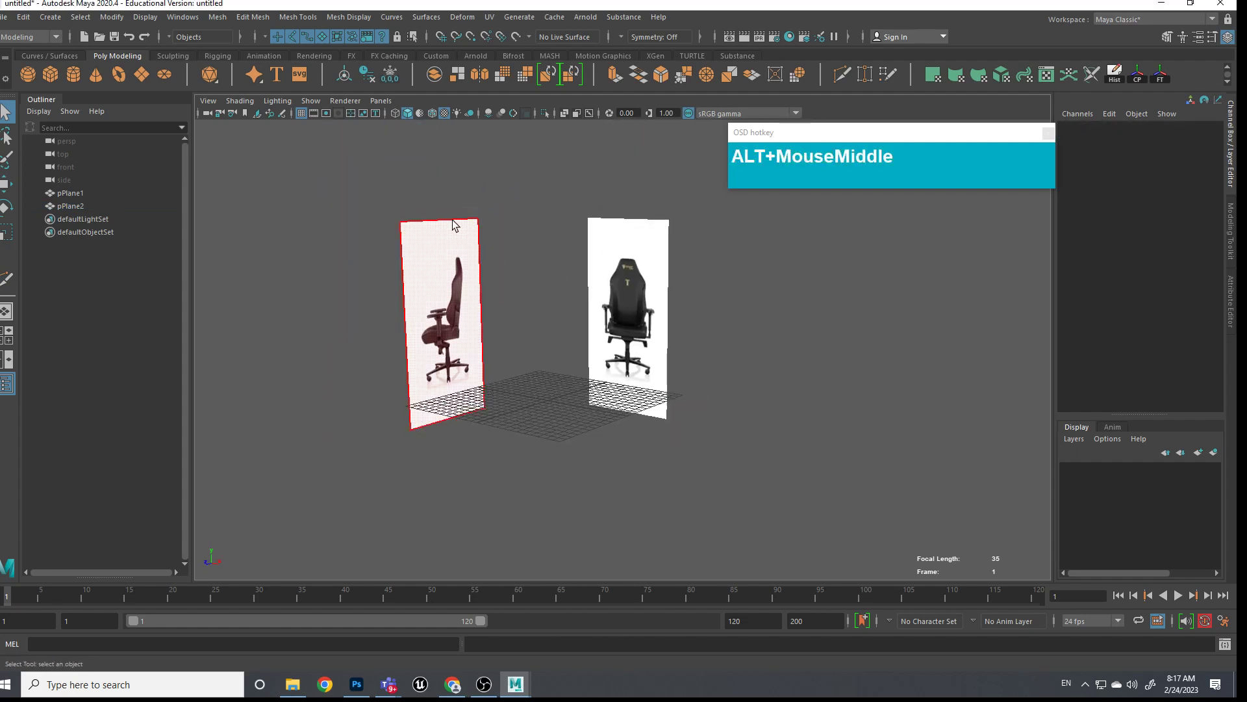
{"action": "left_click_drag", "start_coordinate": [441, 199], "coordinate": [643, 344]}
{"action": "right_click_drag", "start_coordinate": [624, 256], "coordinate": [699, 232]}
{"action": "left_click_drag", "start_coordinate": [374, 201], "coordinate": [615, 321]}
{"action": "left_click", "coordinate": [1213, 454]}
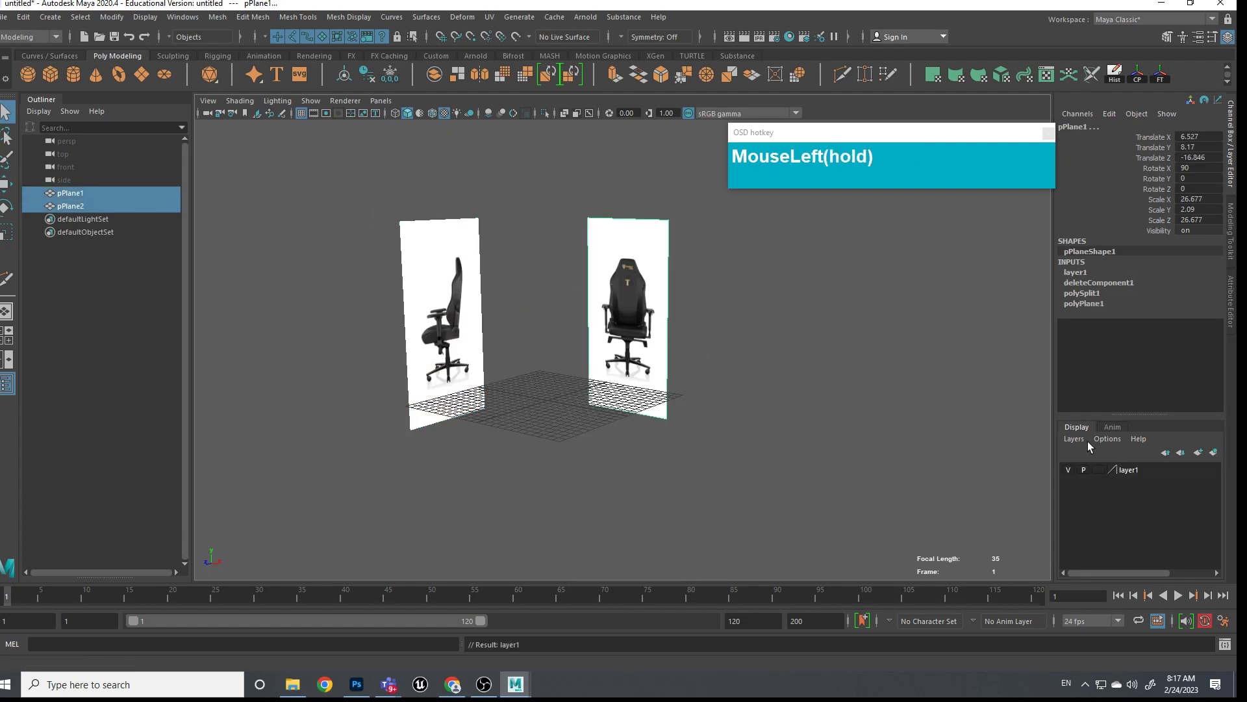
Rename the new display layer ChairRef and give it a dark red colour
{"action": "left_click", "coordinate": [1129, 472]}
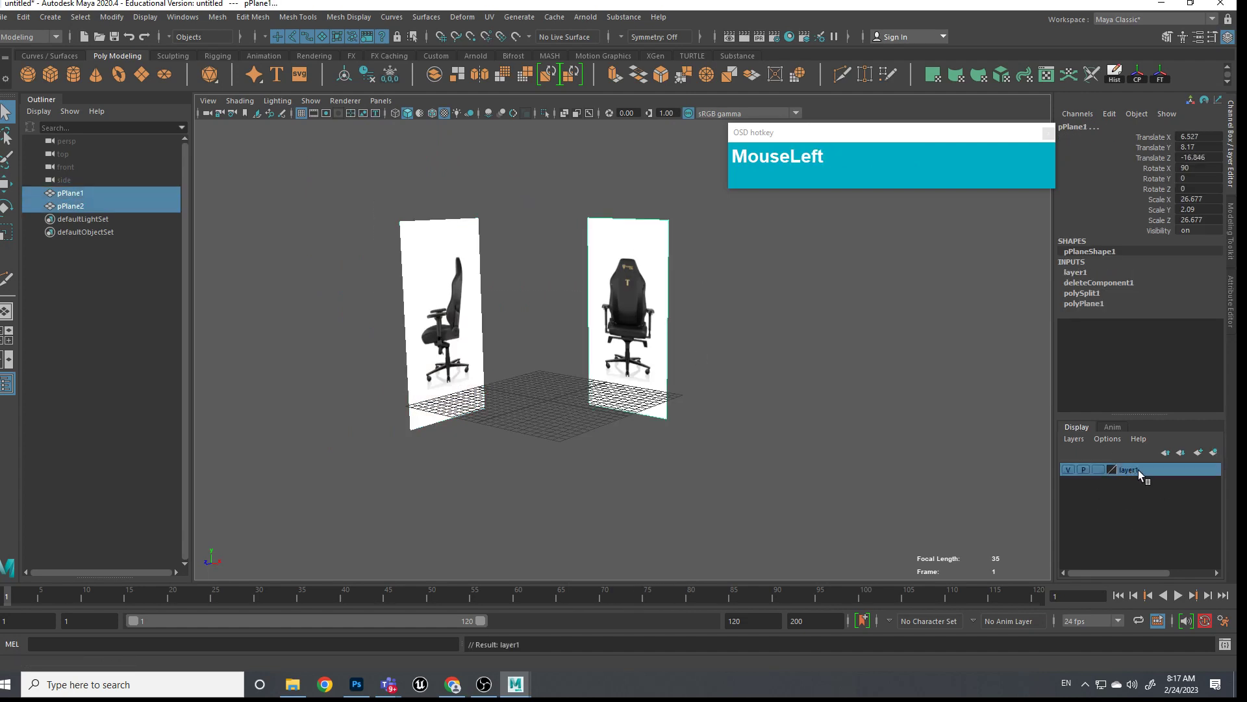
{"action": "double_click", "coordinate": [1139, 469]}
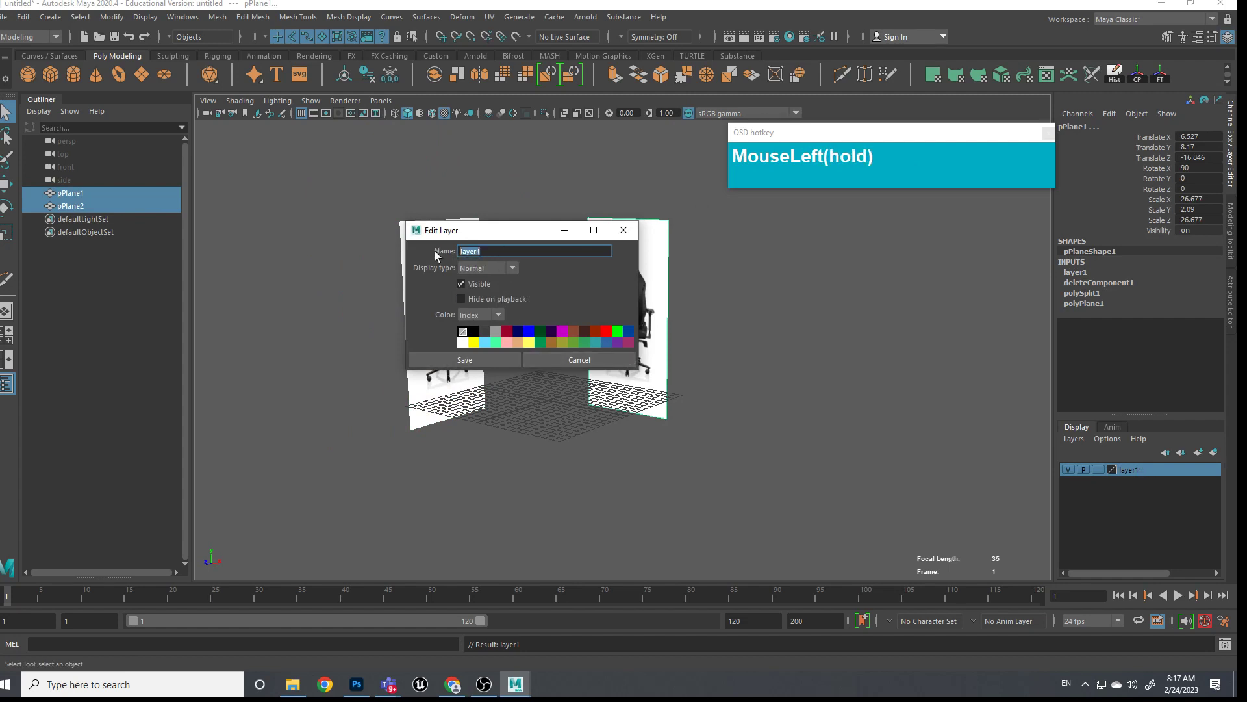
{"action": "type", "text": "Chair"}
{"action": "key", "text": "BackSpace"}
{"action": "type", "text": "irRef"}
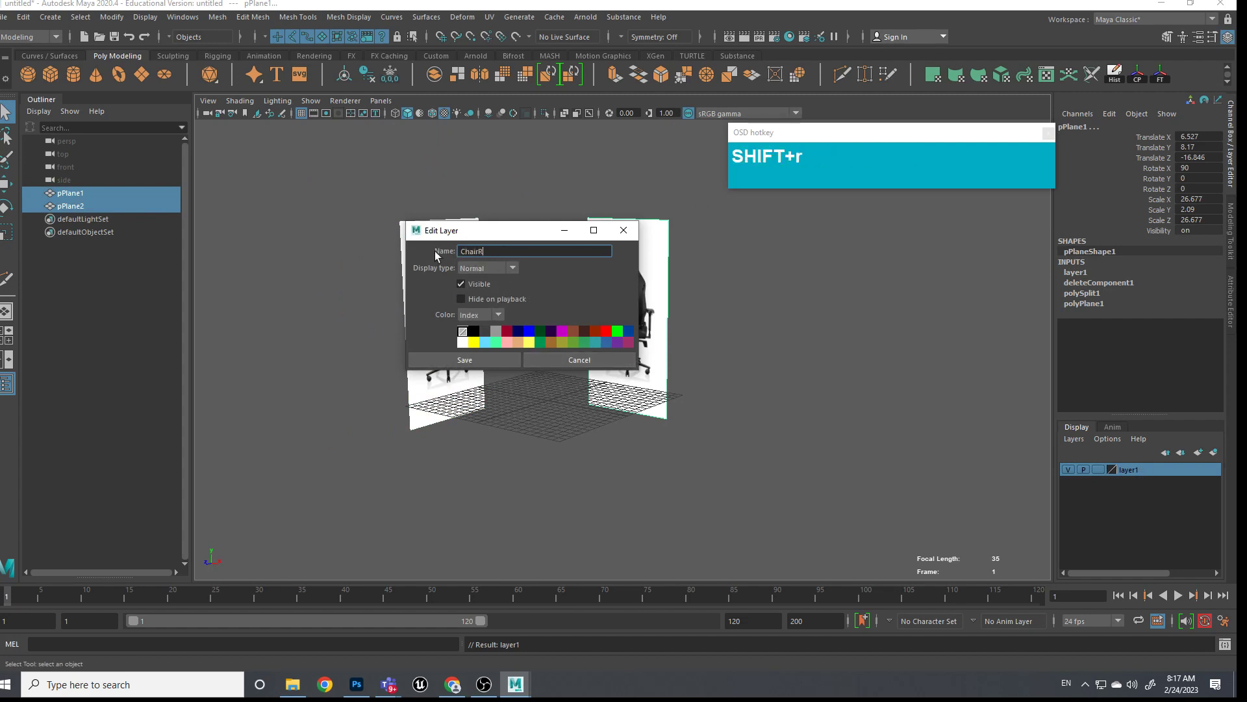
{"action": "left_click", "coordinate": [508, 332]}
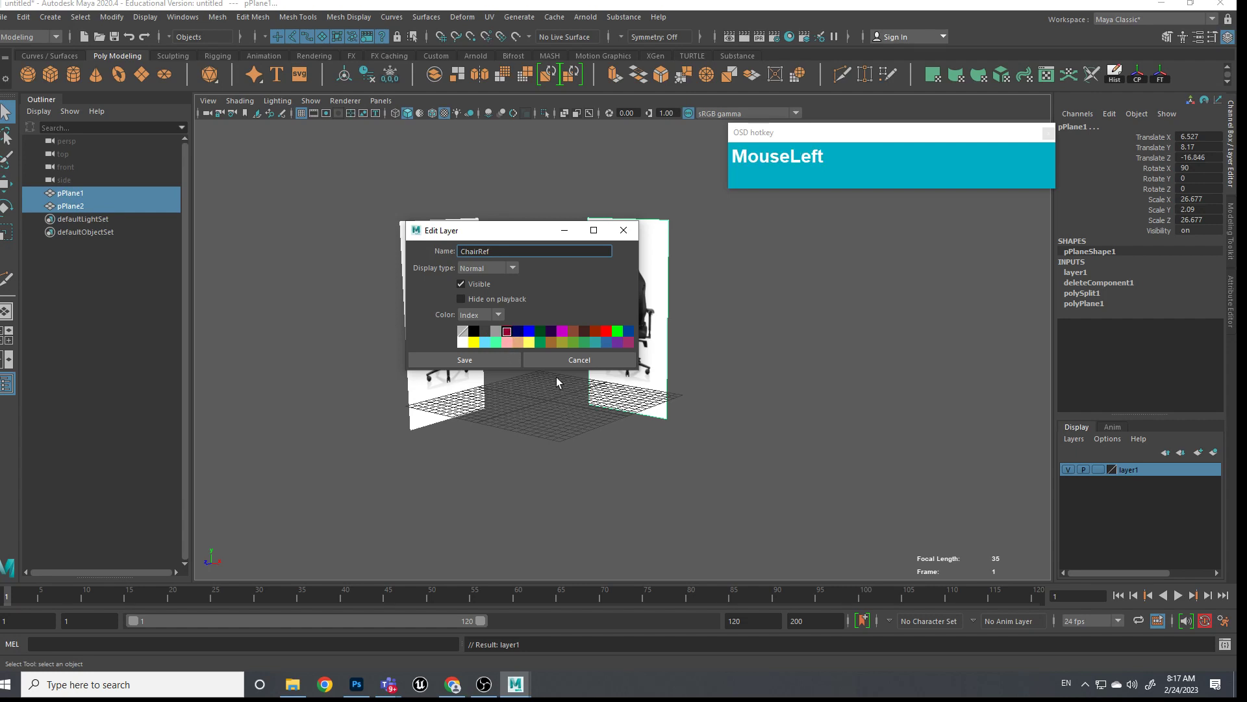
{"action": "left_click", "coordinate": [492, 360]}
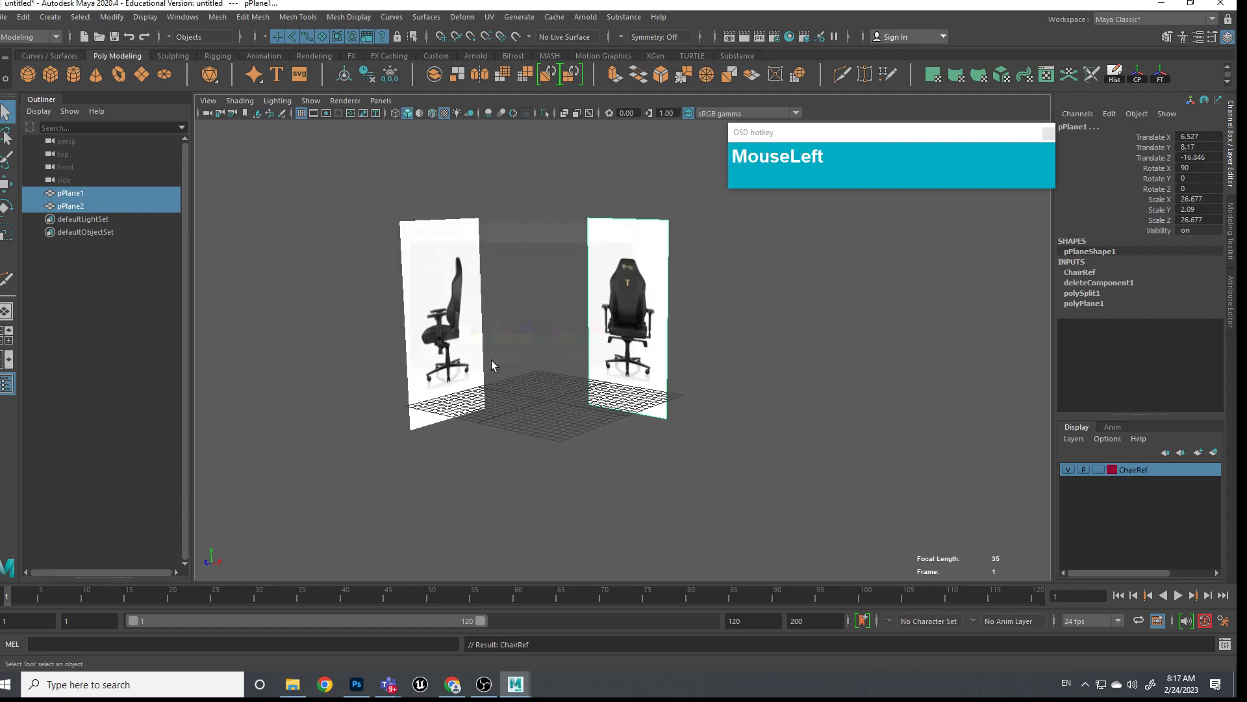
Set the ChairRef layer's display type to Reference so its planes cannot be selected
{"action": "left_click", "coordinate": [1103, 470]}
{"action": "left_click", "coordinate": [1102, 471]}
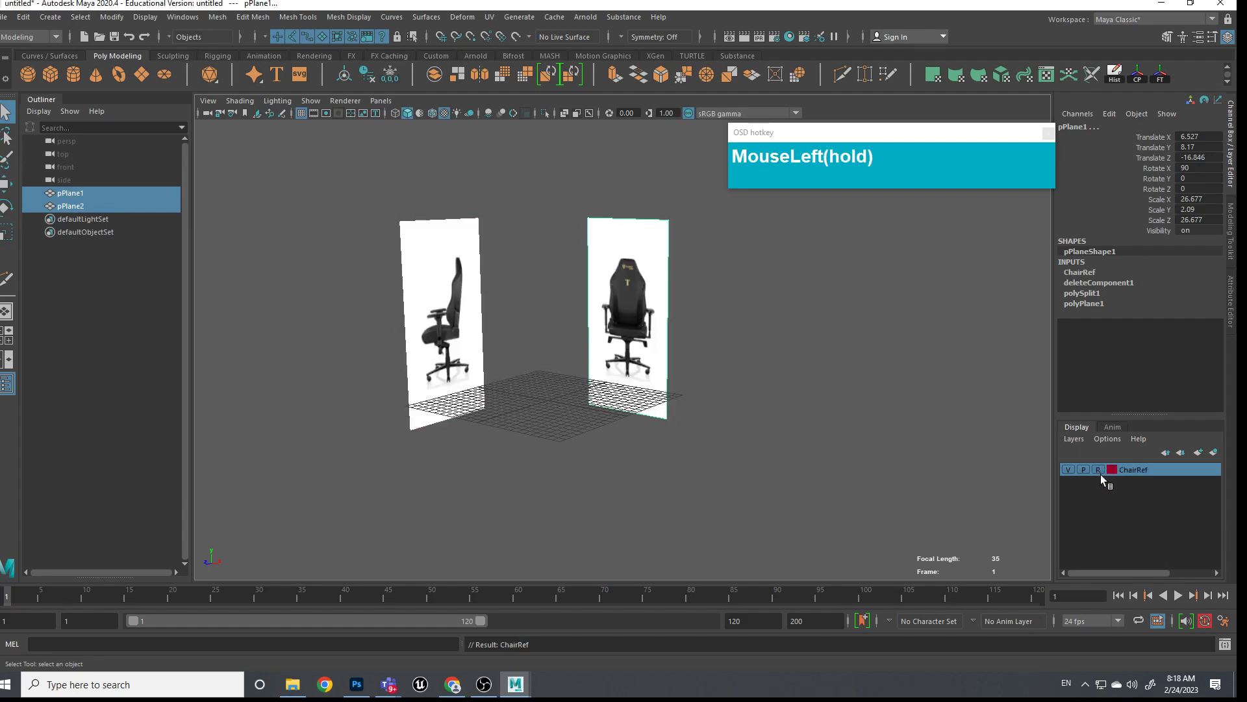
{"action": "left_click", "coordinate": [586, 301]}
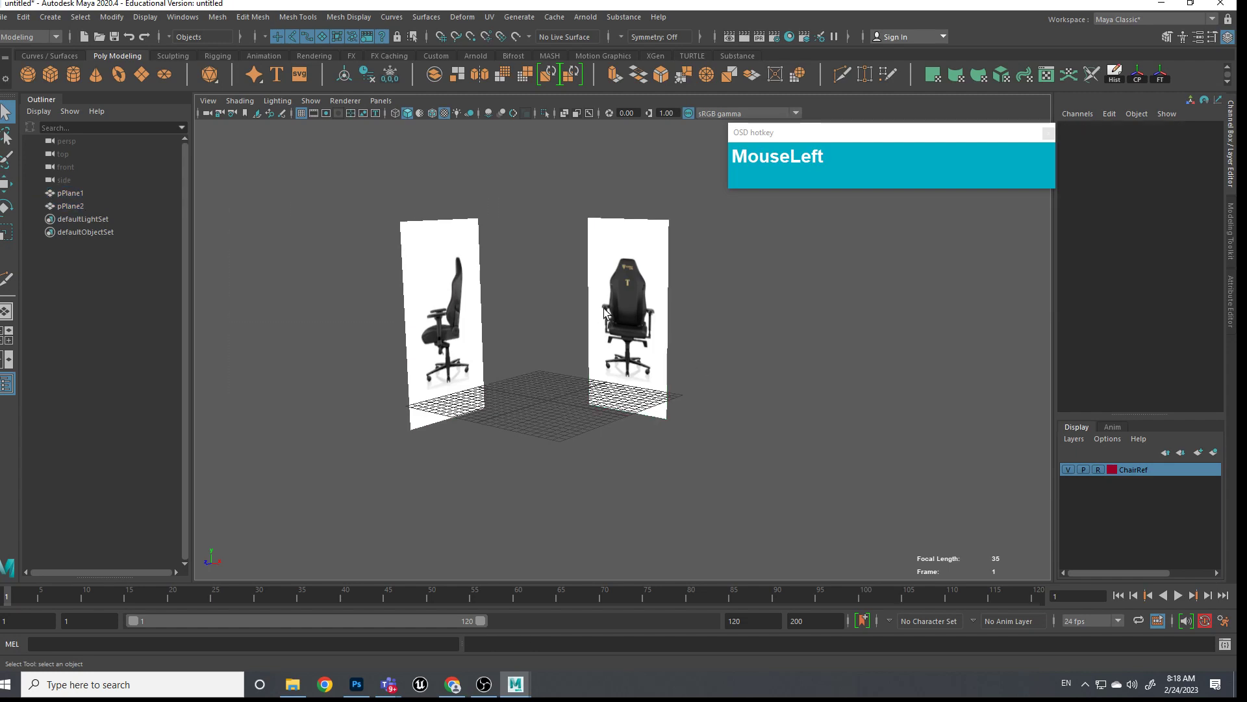
Examine the locked reference planes in the perspective and front views, checking the front-view chair against the grid's centre and ground lines
{"action": "scroll", "coordinate": [605, 311], "scroll_direction": "up", "scroll_amount": 5}
{"action": "middle_click_drag", "start_coordinate": [661, 398], "coordinate": [721, 504], "text": "alt"}
{"action": "left_click_drag", "start_coordinate": [721, 504], "coordinate": [723, 463], "text": "alt"}
{"action": "scroll", "coordinate": [732, 318], "scroll_direction": "down", "scroll_amount": 2, "text": "alt"}
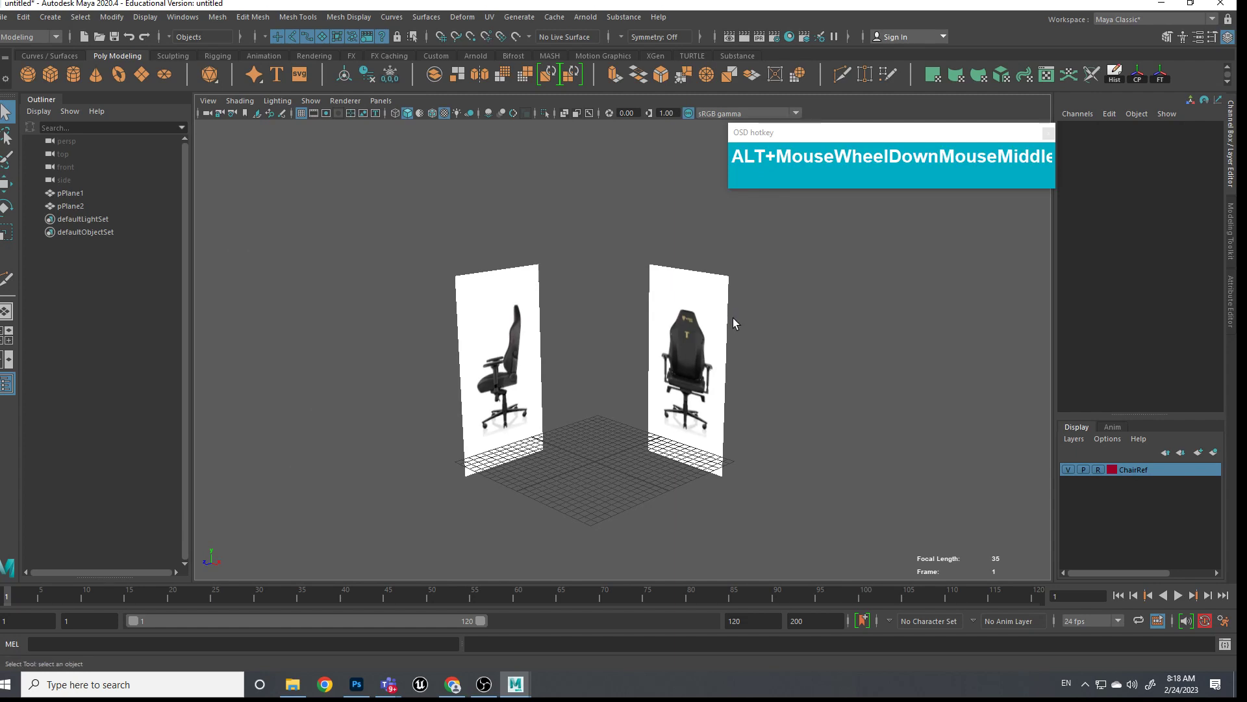
{"action": "scroll", "coordinate": [729, 331], "scroll_direction": "up", "scroll_amount": 2}
{"action": "left_click", "coordinate": [493, 263]}
{"action": "left_click_drag", "start_coordinate": [595, 393], "coordinate": [588, 387], "text": "alt"}
{"action": "middle_click_drag", "start_coordinate": [588, 386], "coordinate": [576, 351], "text": "alt"}
{"action": "key", "text": "space"}
{"action": "left_click_drag", "start_coordinate": [575, 311], "coordinate": [579, 345]}
{"action": "scroll", "coordinate": [624, 340], "scroll_direction": "down", "scroll_amount": 2}
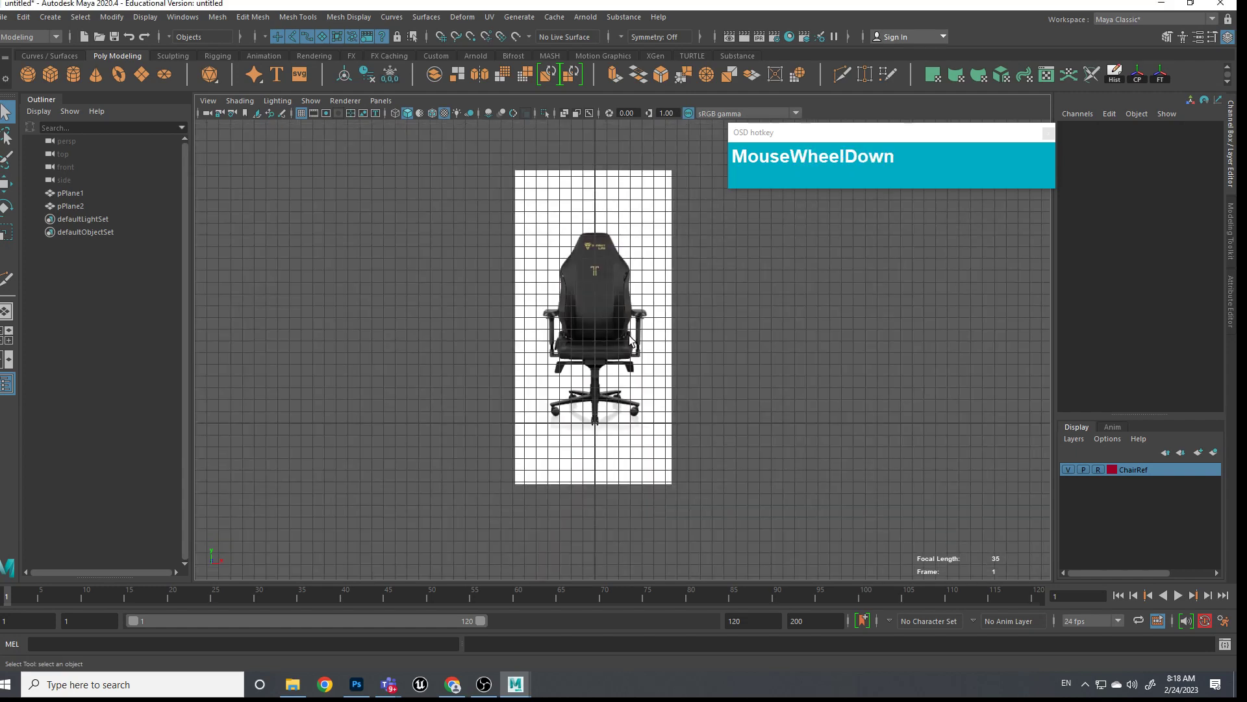
{"action": "scroll", "coordinate": [629, 340], "scroll_direction": "up", "scroll_amount": 5}
{"action": "scroll", "coordinate": [629, 340], "scroll_direction": "up", "scroll_amount": 3}
{"action": "scroll", "coordinate": [610, 370], "scroll_direction": "down", "scroll_amount": 5}
{"action": "middle_click_drag", "start_coordinate": [596, 397], "coordinate": [593, 362], "text": "alt"}
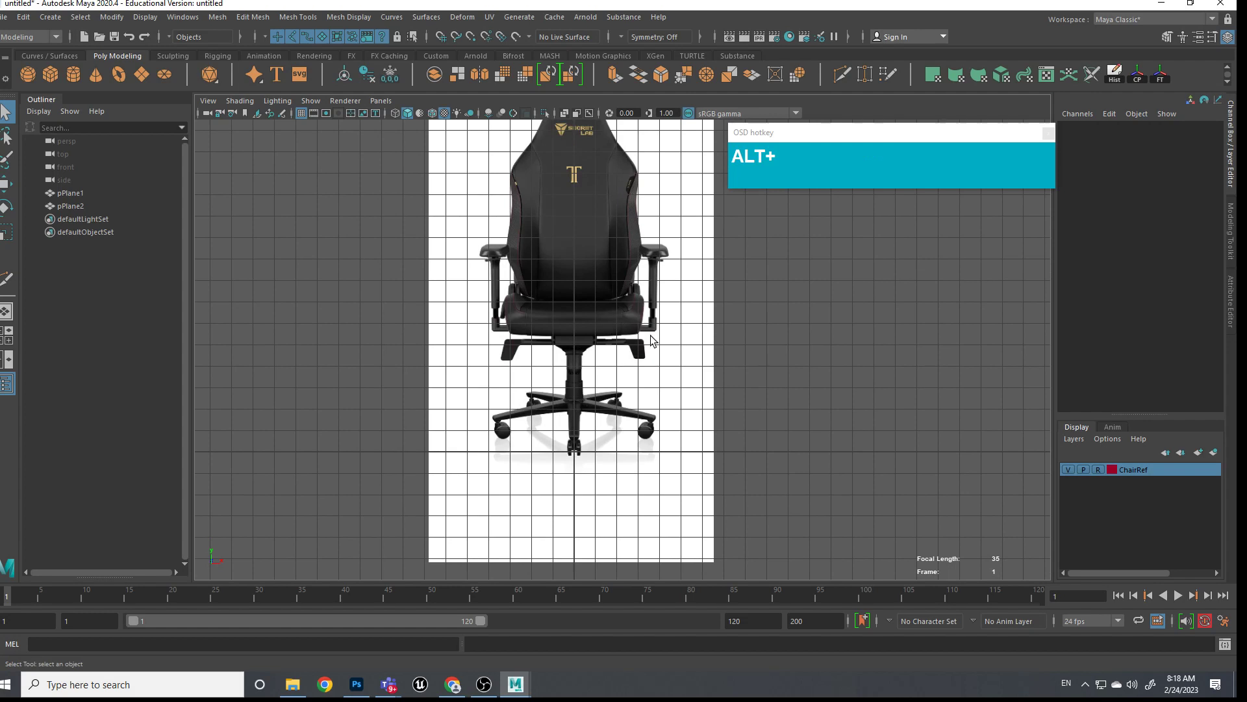
{"action": "middle_click_drag", "start_coordinate": [587, 313], "coordinate": [582, 397], "text": "alt"}
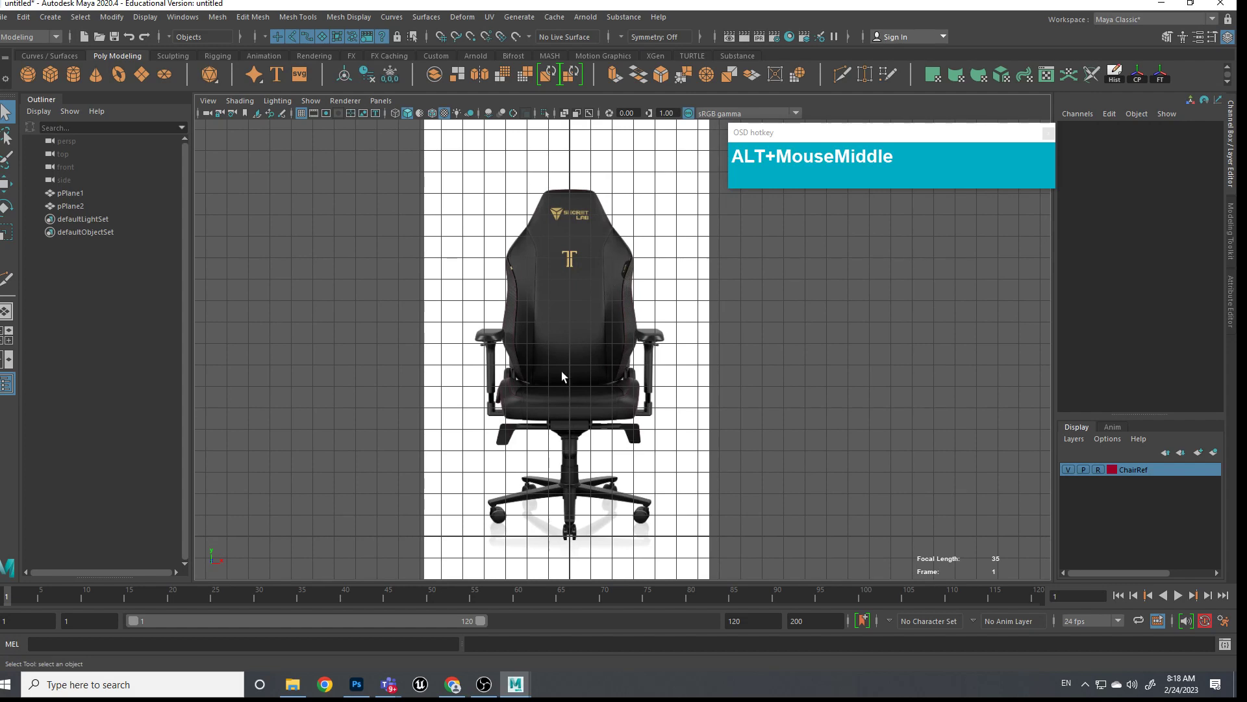
In the perspective view, create a polygon cube at the centre of the grid
{"action": "key", "text": "space"}
{"action": "left_click", "coordinate": [595, 454]}
{"action": "left_click_drag", "start_coordinate": [598, 458], "coordinate": [586, 393]}
{"action": "right_click_drag", "start_coordinate": [578, 360], "coordinate": [581, 391], "text": "shift"}
{"action": "scroll", "coordinate": [581, 391], "scroll_direction": "up", "scroll_amount": 3}
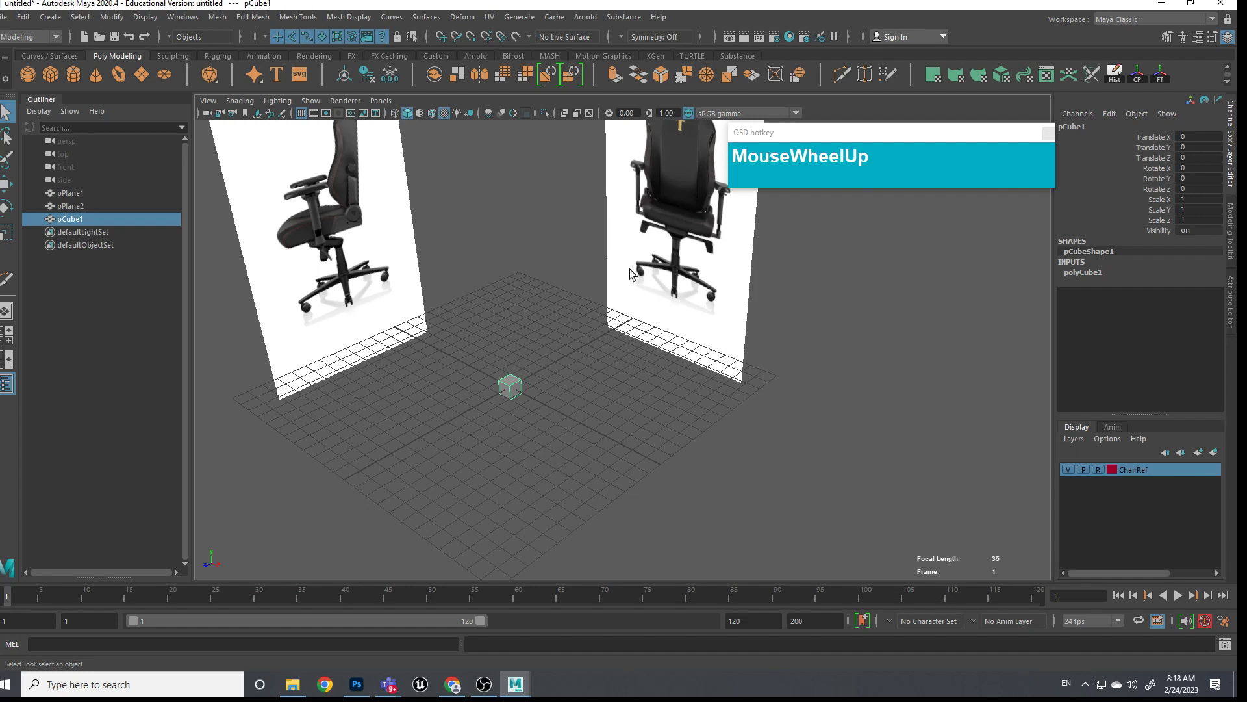
Switch the viewport to full screen and raise the cube vertically above the grid, checking its height in the front view
{"action": "middle_click_drag", "start_coordinate": [569, 399], "coordinate": [655, 293], "text": "alt"}
{"action": "key", "text": "ctrl+space"}
{"action": "middle_click_drag", "start_coordinate": [663, 345], "coordinate": [651, 437], "text": "alt"}
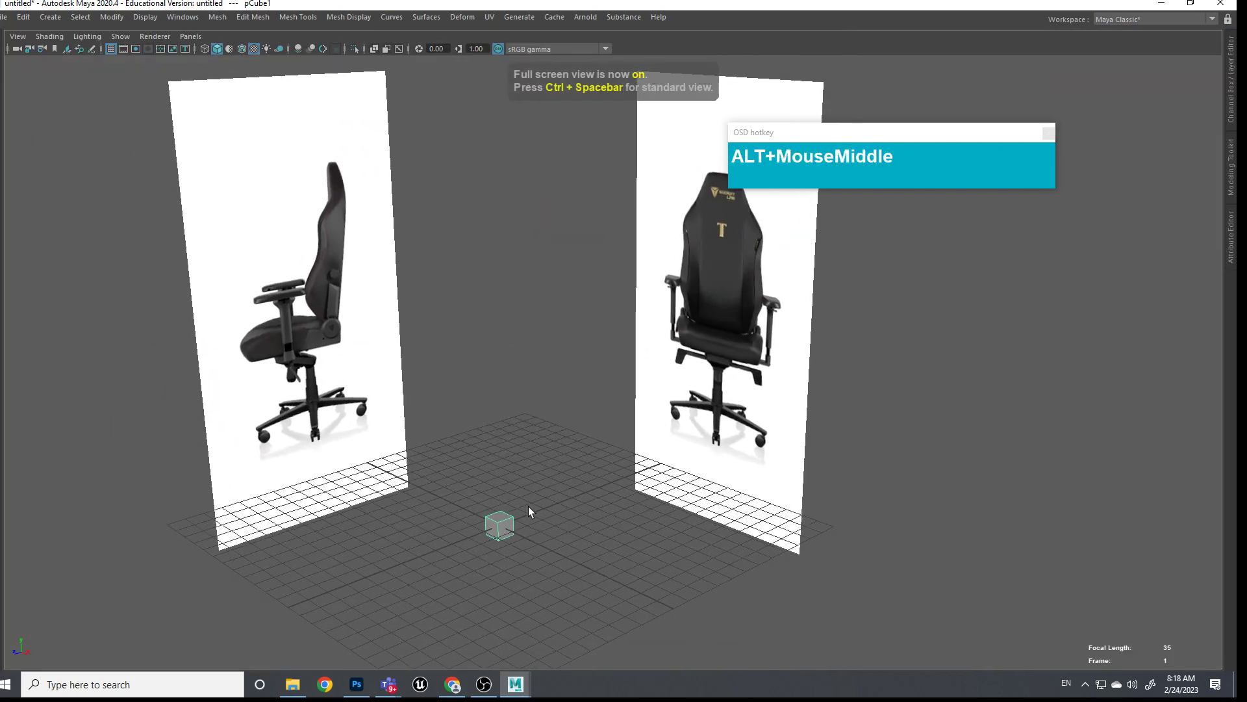
{"action": "left_click", "coordinate": [500, 527]}
{"action": "key", "text": "w"}
{"action": "left_click_drag", "start_coordinate": [498, 481], "coordinate": [495, 359]}
{"action": "key", "text": "space"}
{"action": "left_click_drag", "start_coordinate": [612, 473], "coordinate": [620, 497]}
{"action": "scroll", "coordinate": [689, 496], "scroll_direction": "up", "scroll_amount": 5}
{"action": "middle_click_drag", "start_coordinate": [688, 496], "coordinate": [619, 388], "text": "alt"}
{"action": "left_click_drag", "start_coordinate": [602, 384], "coordinate": [612, 433]}
{"action": "key", "text": "space"}
Use Multi-Cut to insert a centred edge loop that divides the cube into left and right halves
{"action": "left_click_drag", "start_coordinate": [611, 433], "coordinate": [508, 487], "text": "alt"}
{"action": "middle_click_drag", "start_coordinate": [508, 487], "coordinate": [575, 500], "text": "alt"}
{"action": "left_click_drag", "start_coordinate": [575, 500], "coordinate": [513, 517], "text": "alt"}
{"action": "middle_click_drag", "start_coordinate": [514, 516], "coordinate": [734, 428], "text": "alt"}
{"action": "scroll", "coordinate": [606, 470], "scroll_direction": "up", "scroll_amount": 3, "text": "alt"}
{"action": "right_click", "coordinate": [622, 400]}
{"action": "right_click_drag", "start_coordinate": [623, 401], "coordinate": [625, 362]}
{"action": "right_click_drag", "start_coordinate": [574, 424], "coordinate": [507, 395], "text": "shift"}
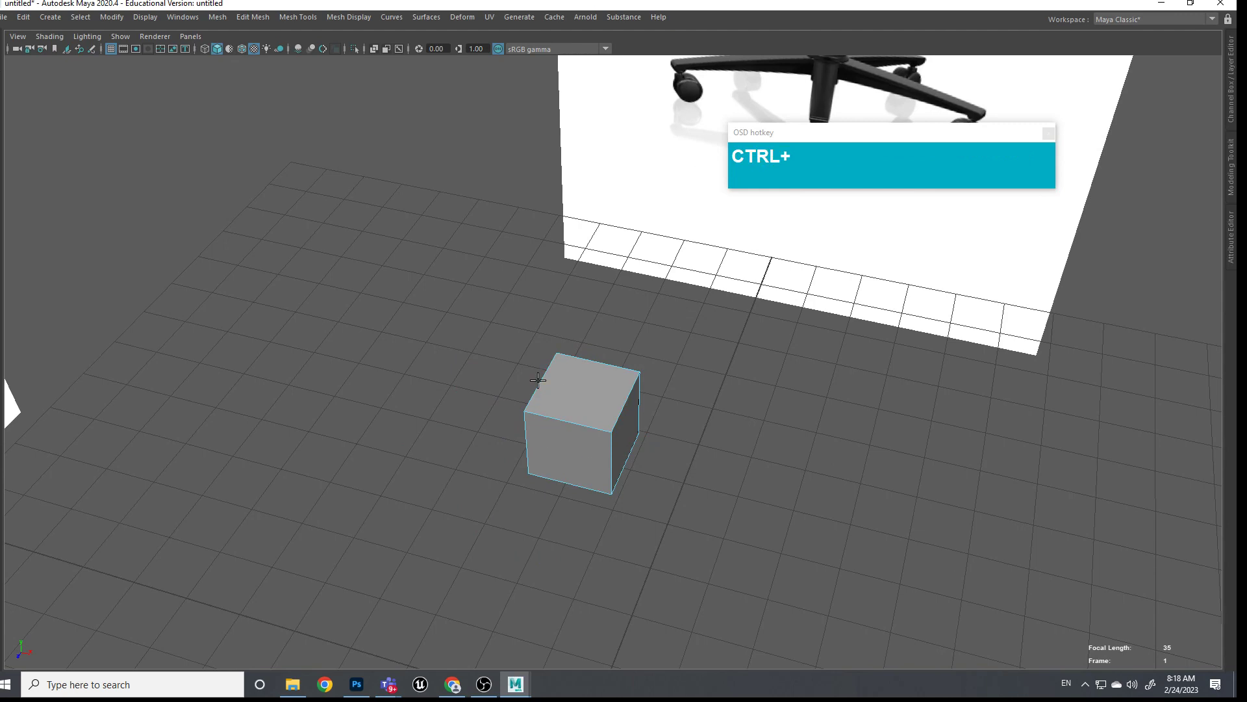
{"action": "left_click", "coordinate": [569, 429], "text": "ctrl"}
Select the faces of the cube's left half and delete them
{"action": "key", "text": "ctrl+q"}
{"action": "left_click_drag", "start_coordinate": [677, 490], "coordinate": [716, 481], "text": "alt"}
{"action": "right_click_drag", "start_coordinate": [637, 325], "coordinate": [633, 373]}
{"action": "left_click_drag", "start_coordinate": [537, 370], "coordinate": [572, 560], "text": "alt"}
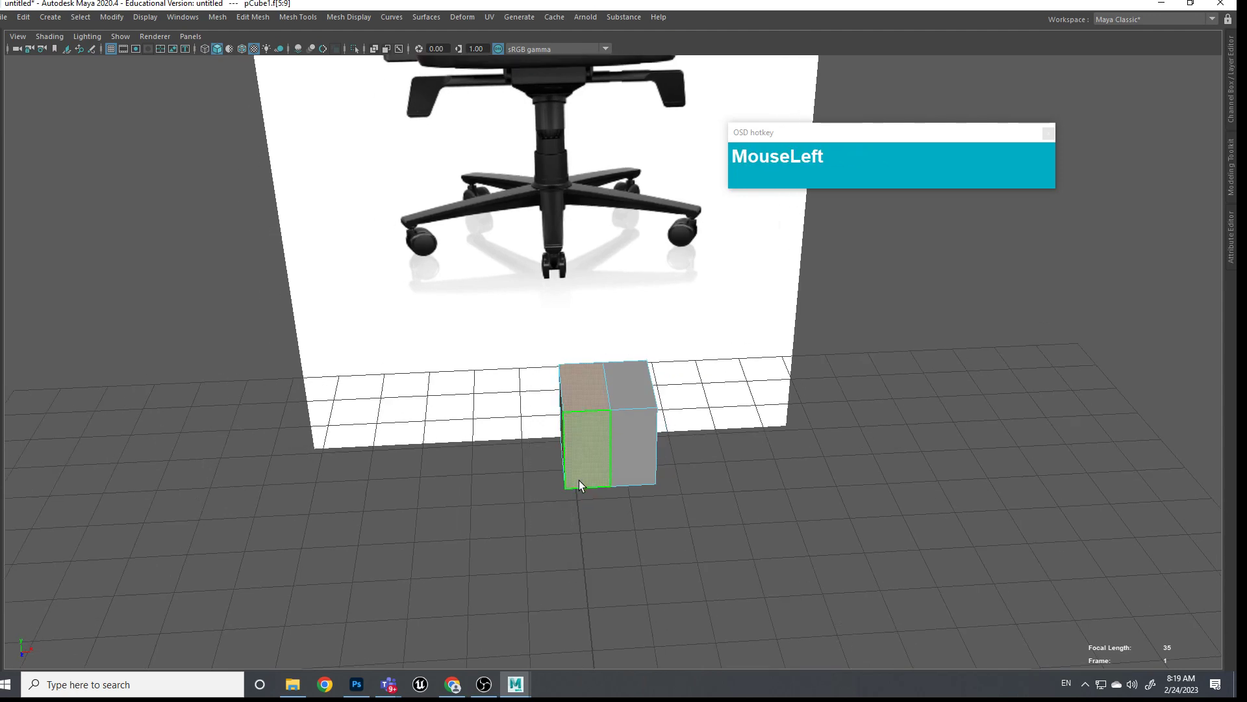
{"action": "key", "text": "Delete"}
Select the remaining half cube as a whole object and reset the Duplicate Special options to their defaults
{"action": "key", "text": "space"}
{"action": "left_click_drag", "start_coordinate": [718, 497], "coordinate": [756, 492]}
{"action": "left_click_drag", "start_coordinate": [755, 492], "coordinate": [706, 504], "text": "alt"}
{"action": "key", "text": "space"}
{"action": "scroll", "coordinate": [713, 488], "scroll_direction": "up", "scroll_amount": 6}
{"action": "middle_click_drag", "start_coordinate": [677, 531], "coordinate": [661, 456], "text": "alt"}
{"action": "key", "text": "space"}
{"action": "left_click_drag", "start_coordinate": [664, 472], "coordinate": [643, 445]}
{"action": "right_click_drag", "start_coordinate": [621, 401], "coordinate": [656, 400]}
{"action": "left_click", "coordinate": [629, 422]}
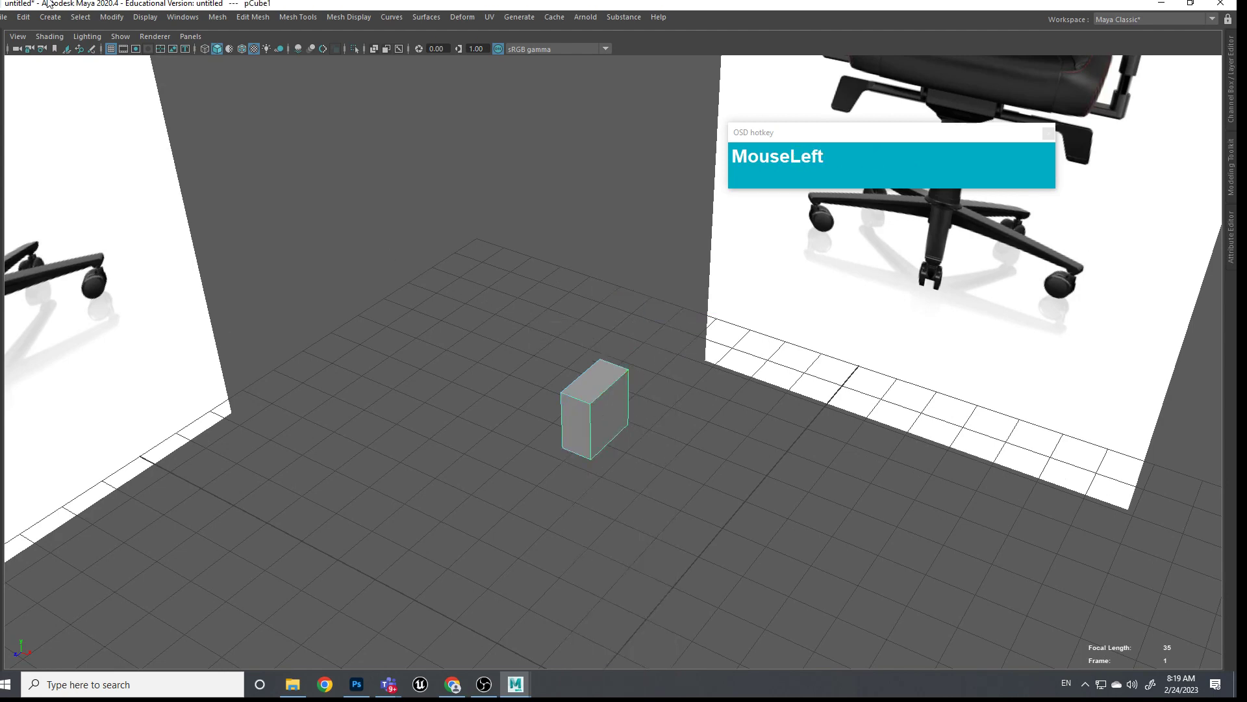
{"action": "left_click", "coordinate": [25, 17]}
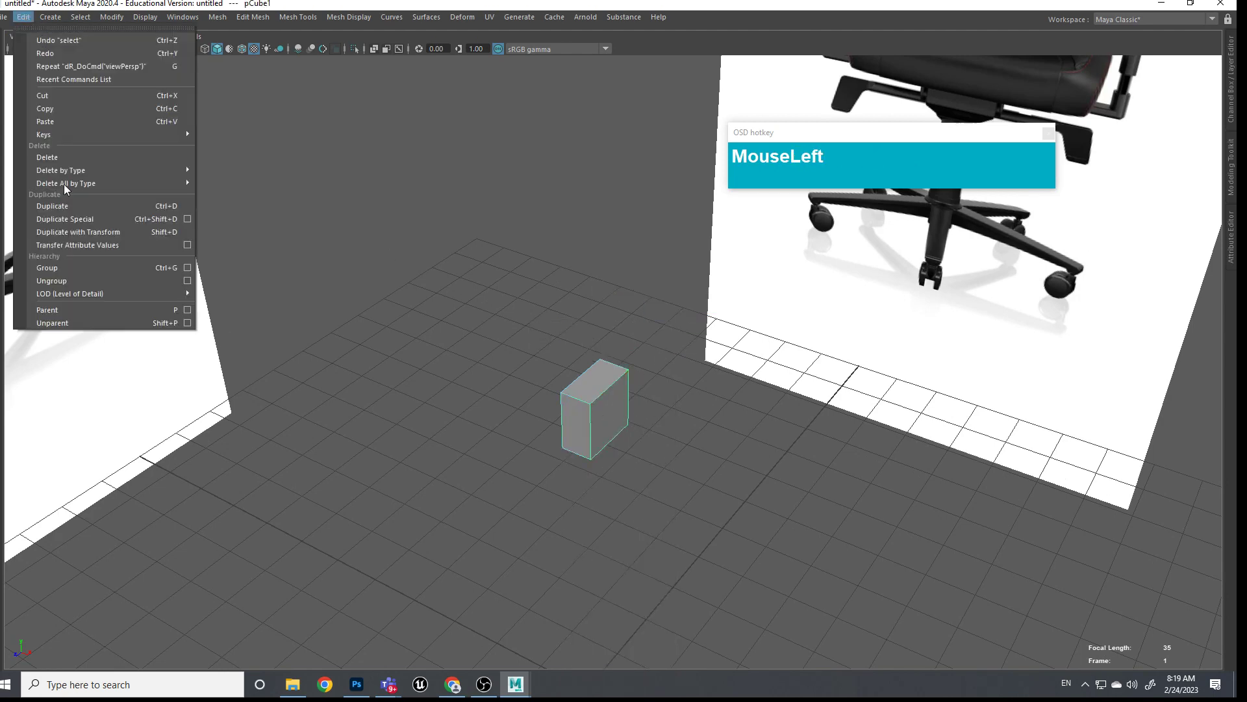
{"action": "left_click", "coordinate": [187, 218]}
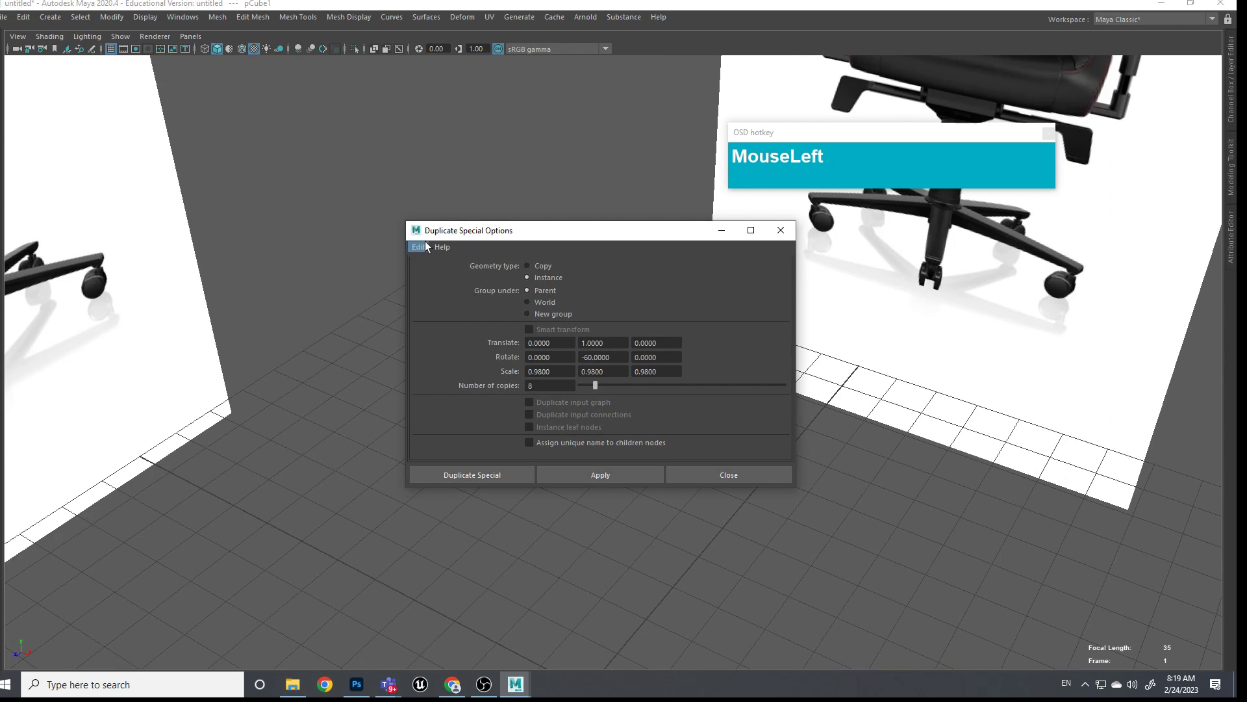
{"action": "left_click", "coordinate": [418, 246]}
{"action": "left_click", "coordinate": [457, 272]}
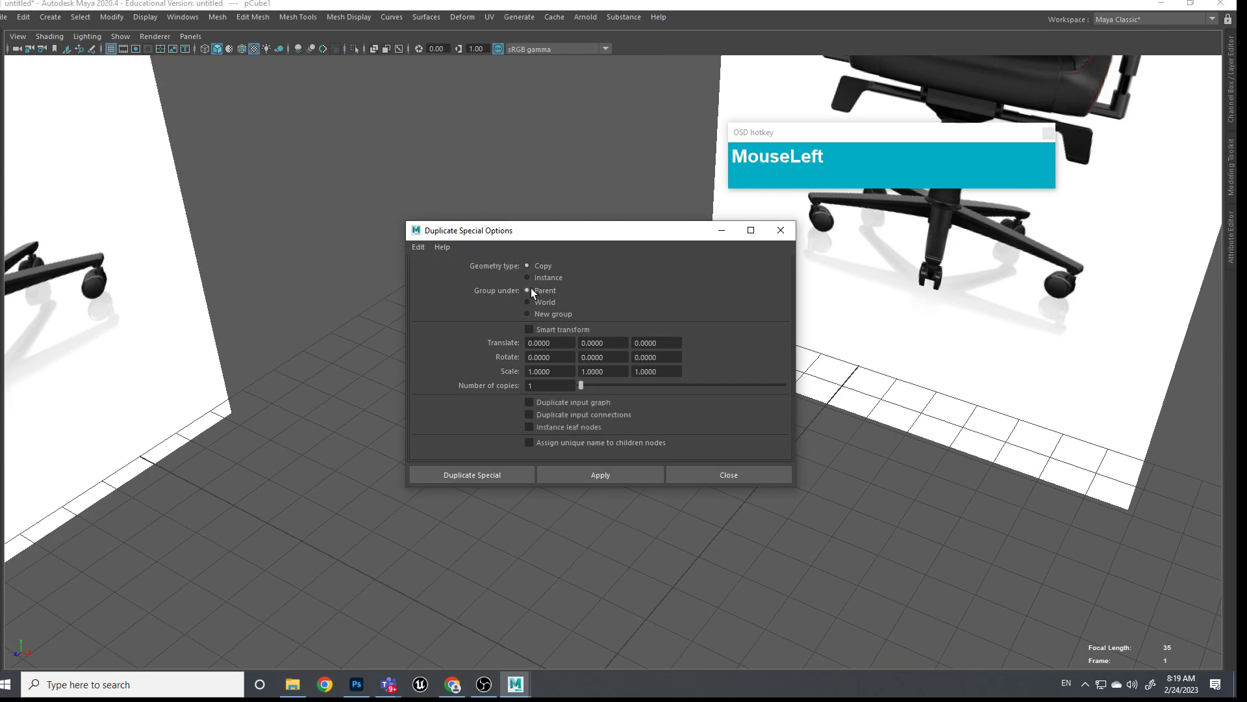
Duplicate the half cube as an instance with Scale X set to -1 to mirror it across the centre
{"action": "left_click_drag", "start_coordinate": [558, 372], "coordinate": [516, 375]}
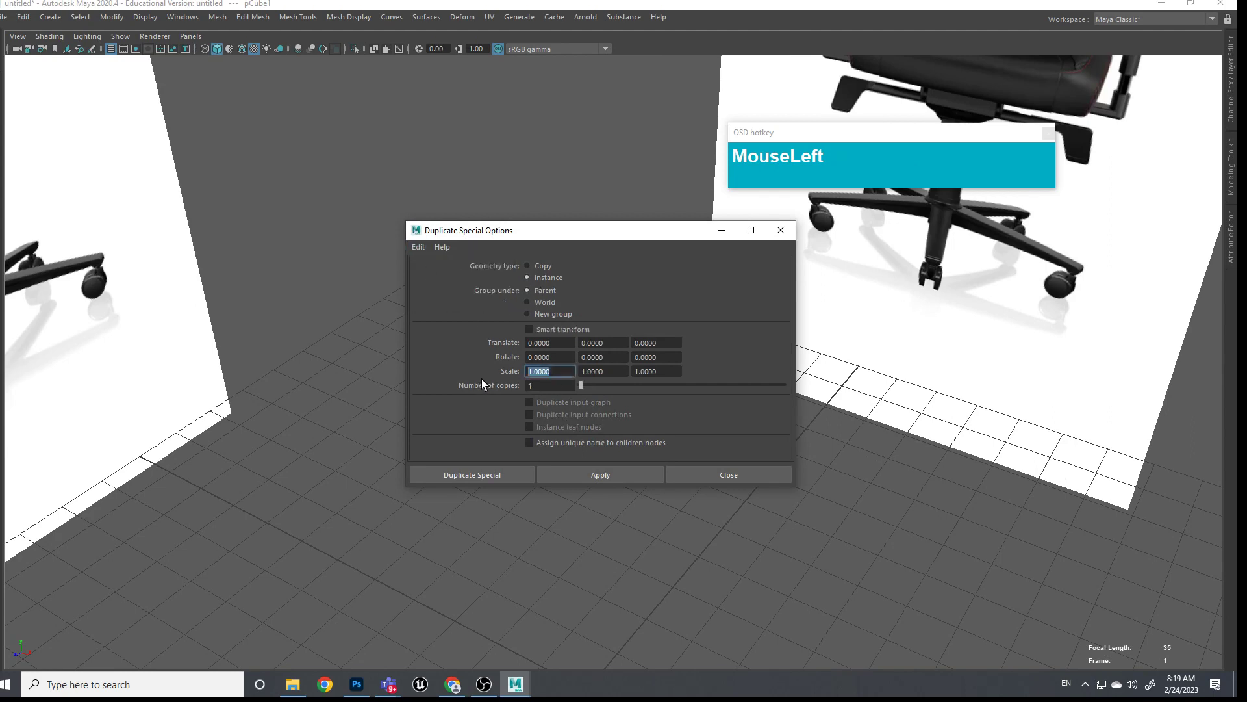
{"action": "type", "text": "-1"}
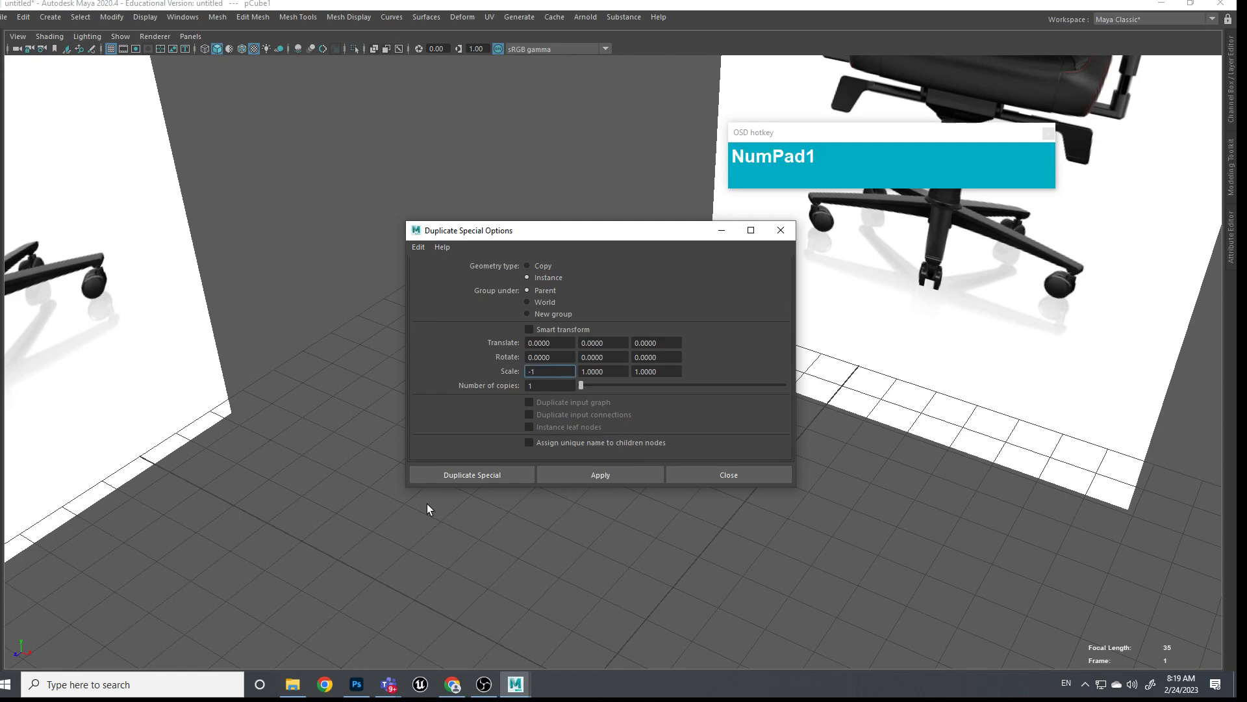
{"action": "left_click", "coordinate": [487, 469]}
{"action": "scroll", "coordinate": [631, 462], "scroll_direction": "down", "scroll_amount": 3}
{"action": "left_click", "coordinate": [642, 486]}
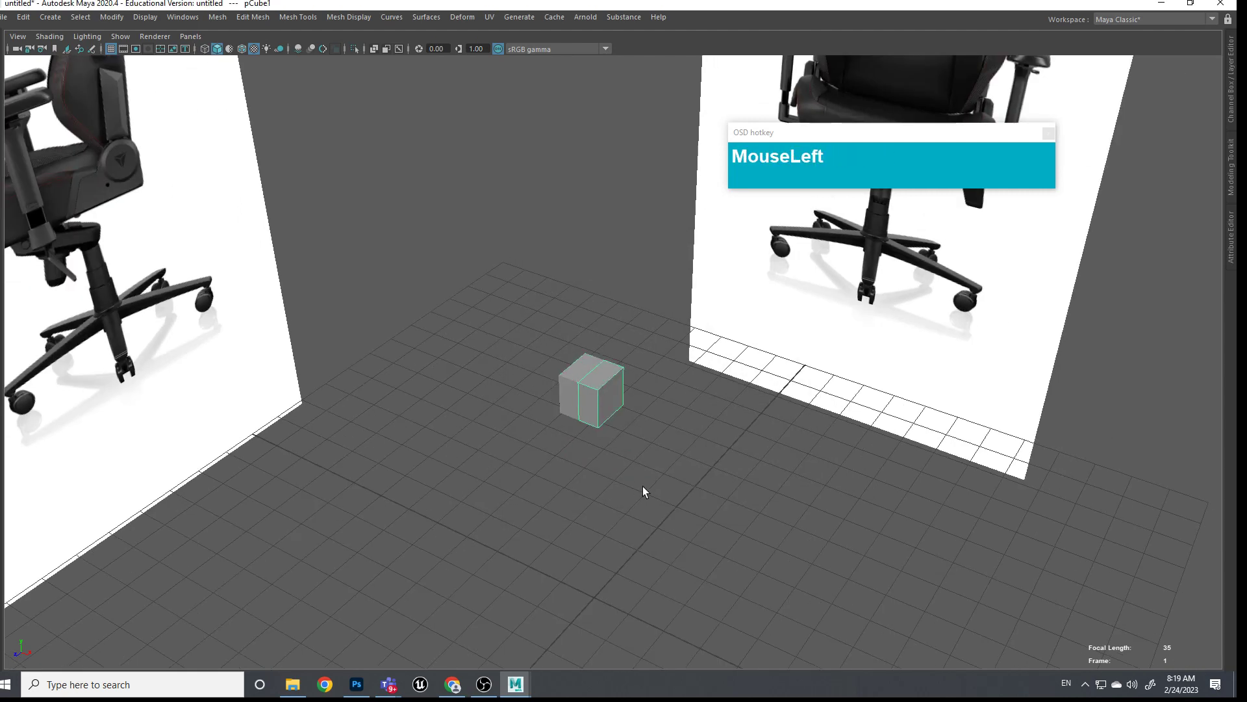
{"action": "scroll", "coordinate": [762, 439], "scroll_direction": "down", "scroll_amount": 3}
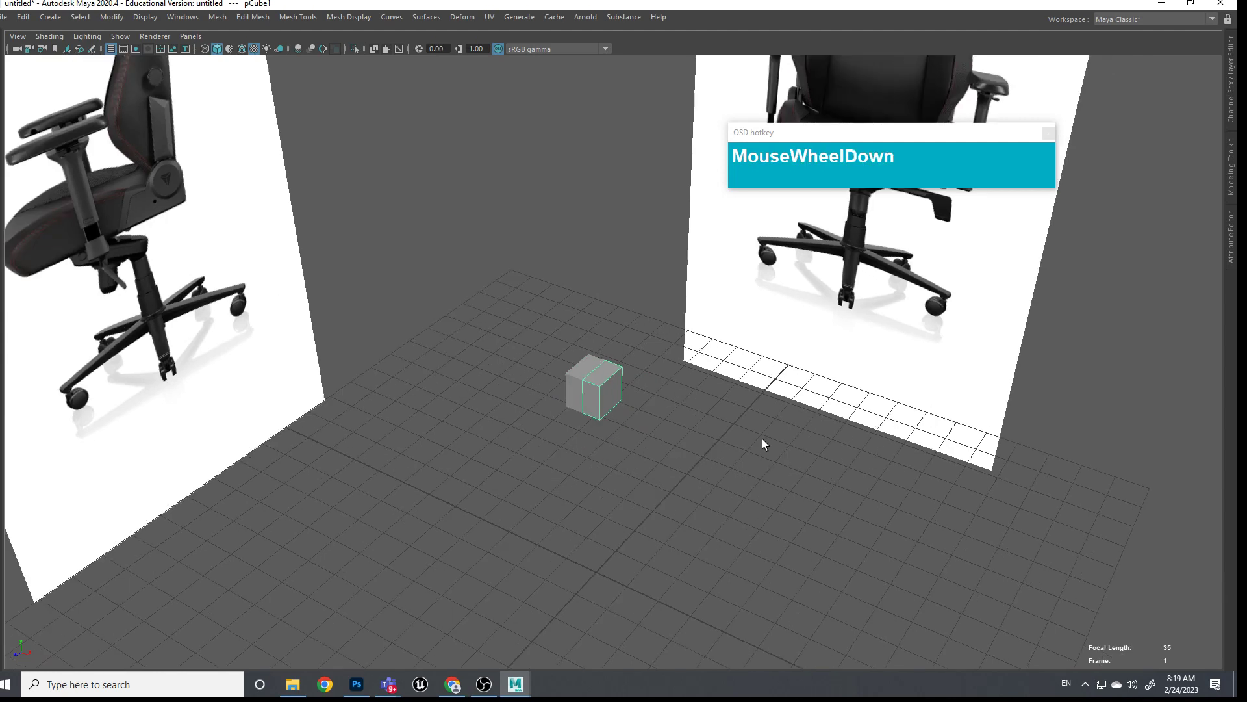
{"action": "middle_click_drag", "start_coordinate": [762, 438], "coordinate": [719, 538], "text": "alt"}
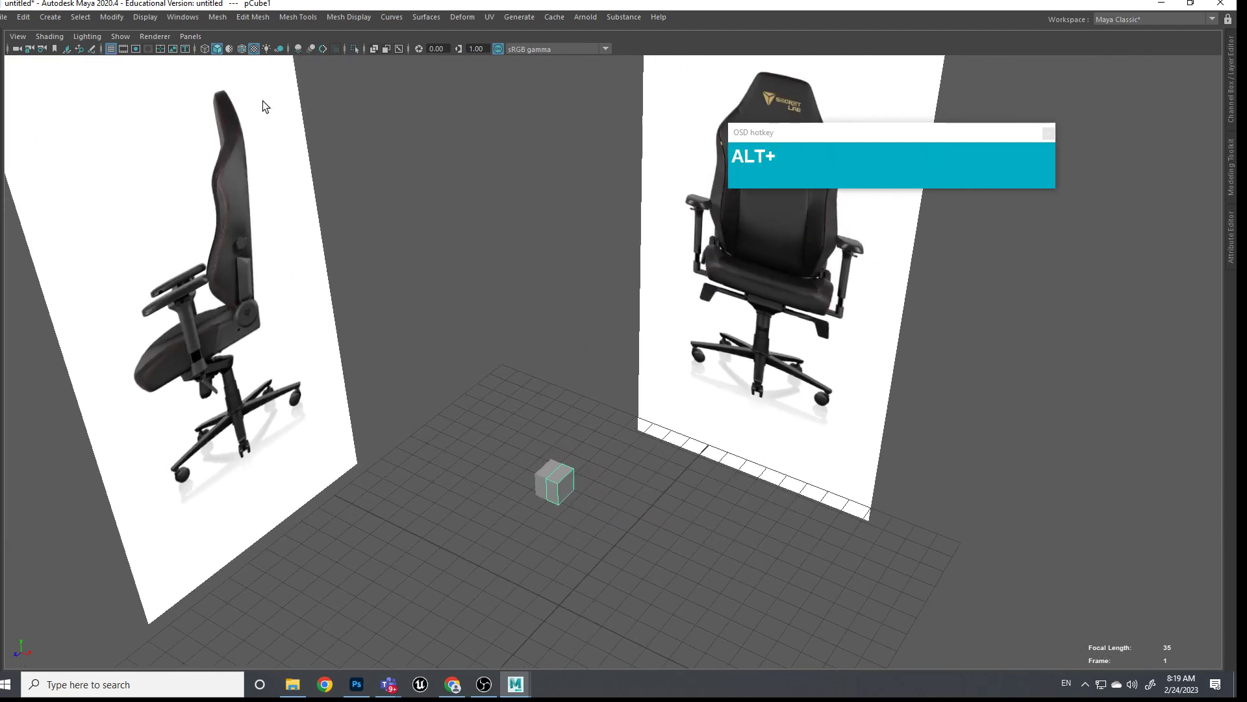
{"action": "right_click_drag", "start_coordinate": [551, 399], "coordinate": [574, 505], "text": "alt"}
{"action": "middle_click_drag", "start_coordinate": [512, 539], "coordinate": [531, 453], "text": "alt"}
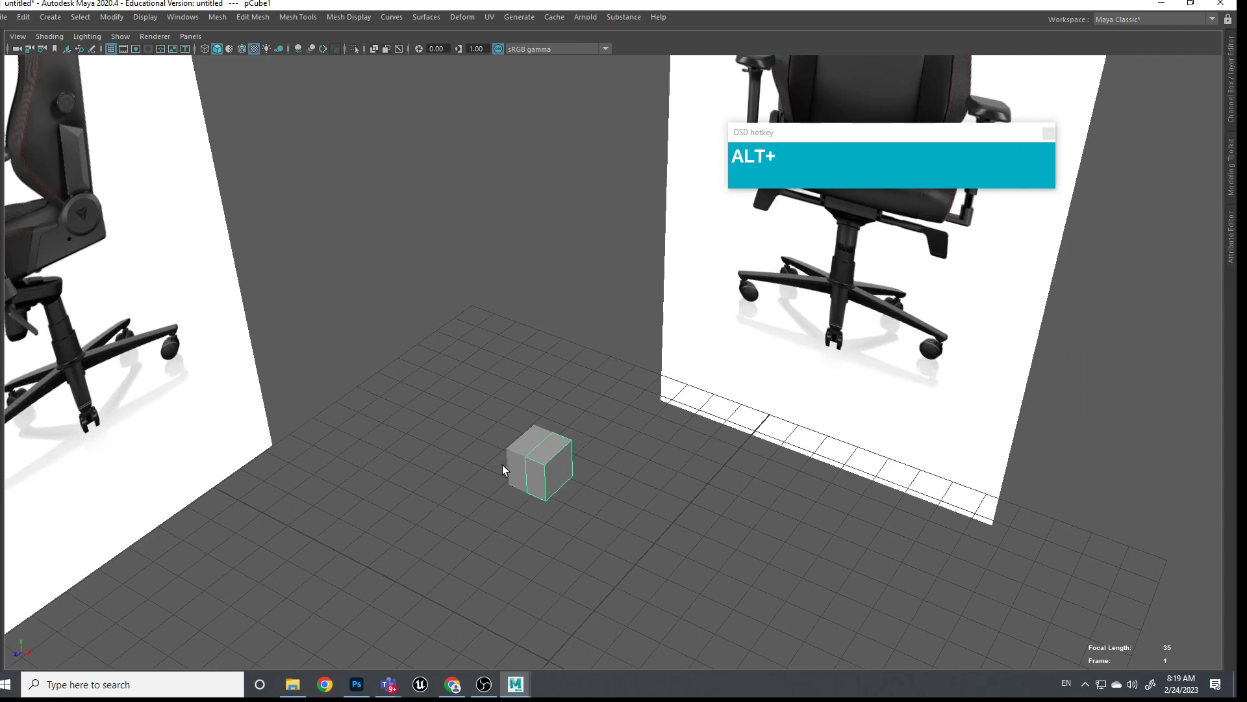
Move the half cube's outer side face outwards in the front view to widen the block to nearly the seat's width
{"action": "right_click_drag", "start_coordinate": [572, 481], "coordinate": [560, 380]}
{"action": "left_click", "coordinate": [567, 480]}
{"action": "key", "text": "w"}
{"action": "left_click_drag", "start_coordinate": [567, 480], "coordinate": [643, 605]}
{"action": "key", "text": "space"}
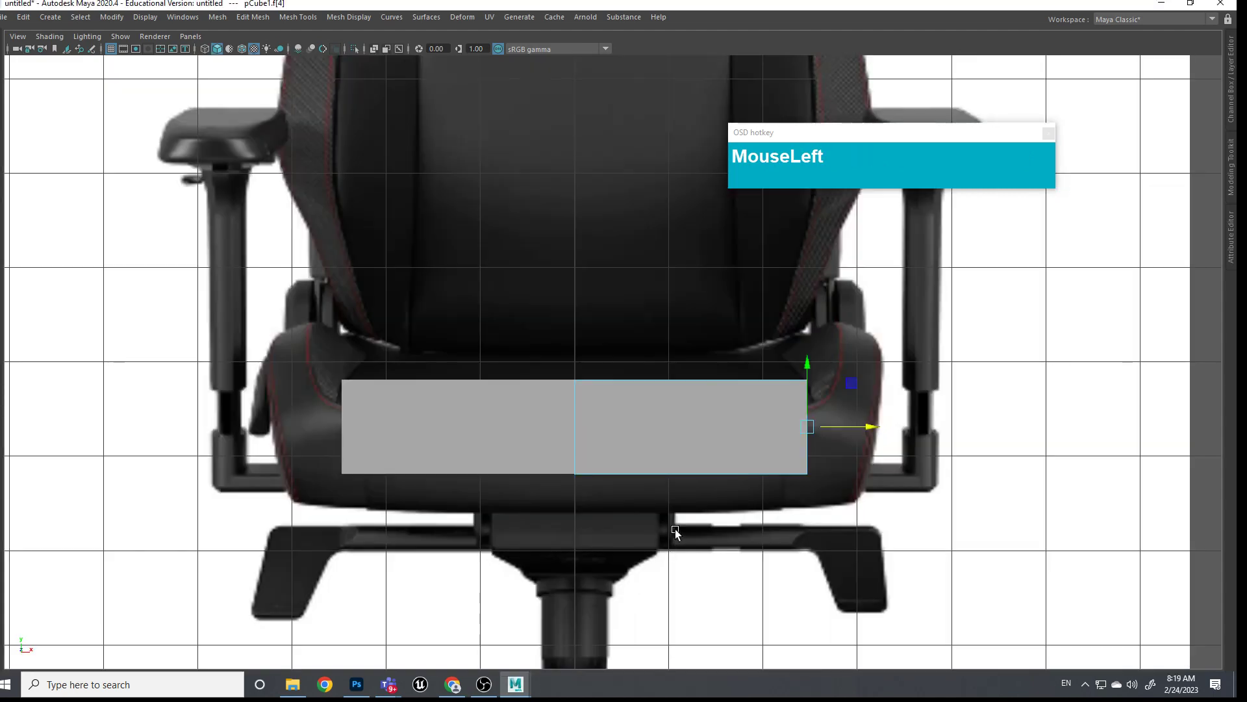
{"action": "left_click_drag", "start_coordinate": [874, 427], "coordinate": [921, 434]}
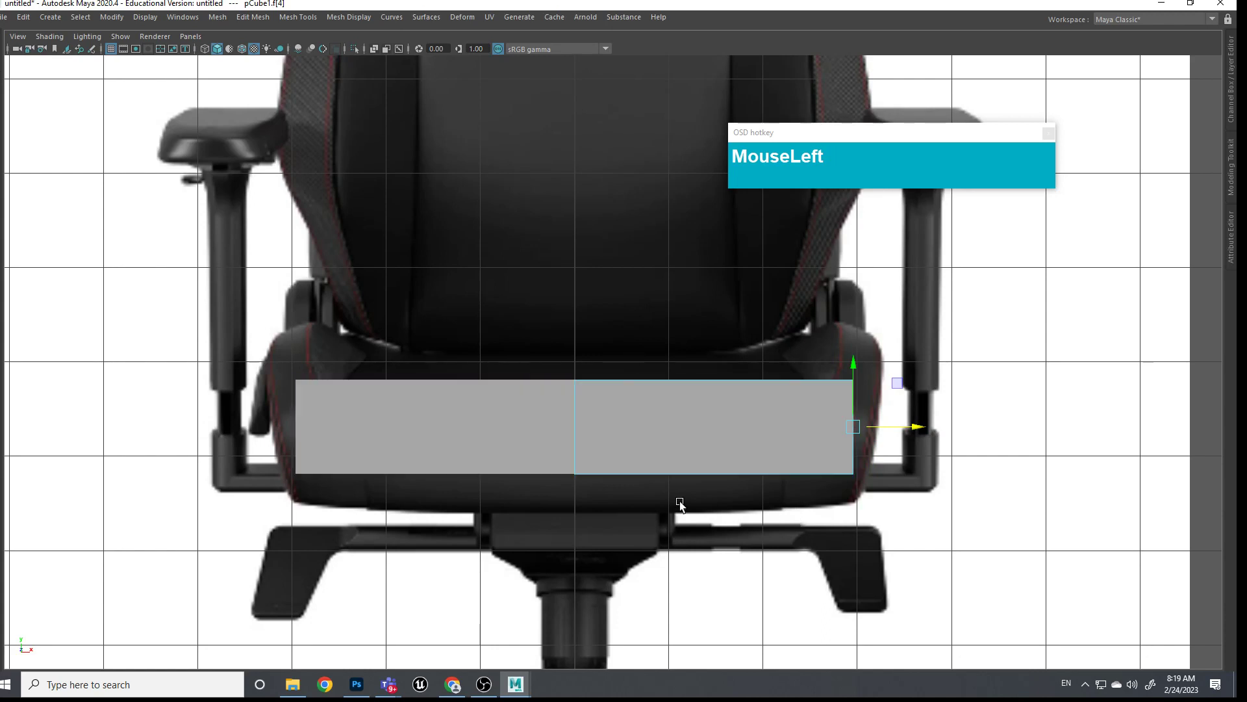
Lower the block's bottom vertices to the underside of the seat in the front reference image
{"action": "right_click", "coordinate": [515, 456]}
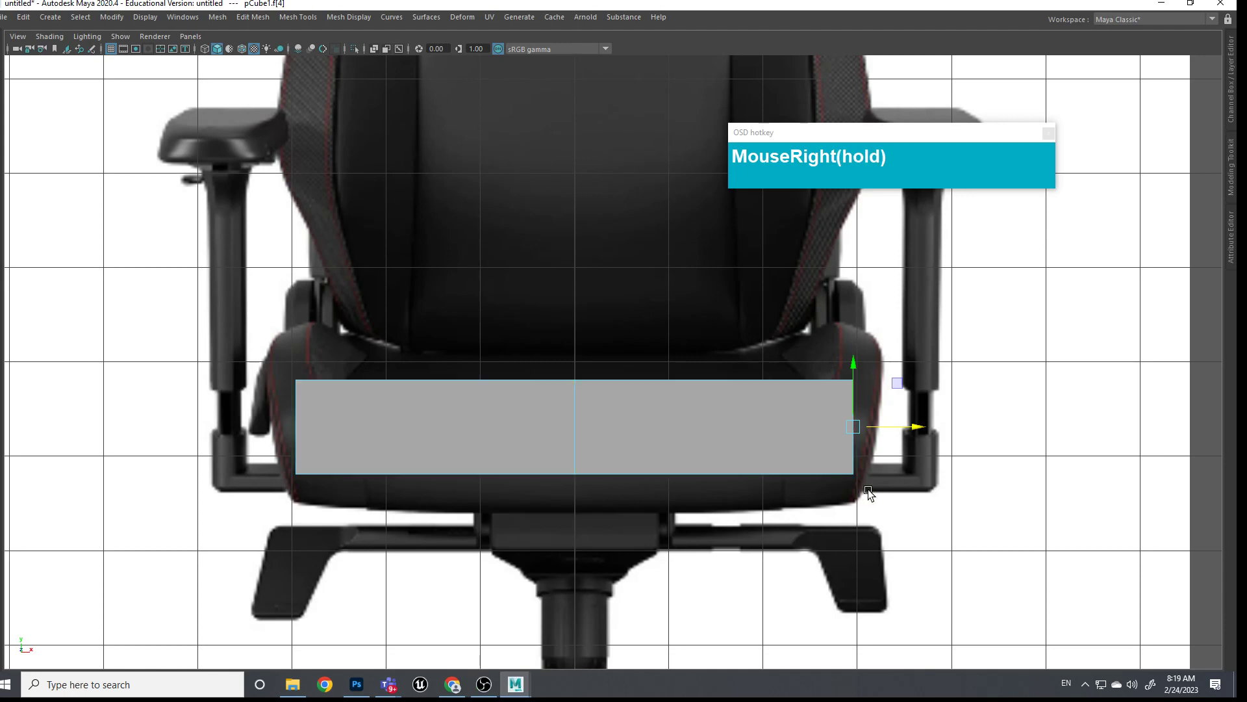
{"action": "right_click", "coordinate": [586, 413]}
{"action": "right_click_drag", "start_coordinate": [586, 408], "coordinate": [520, 326]}
{"action": "left_click_drag", "start_coordinate": [195, 423], "coordinate": [289, 455]}
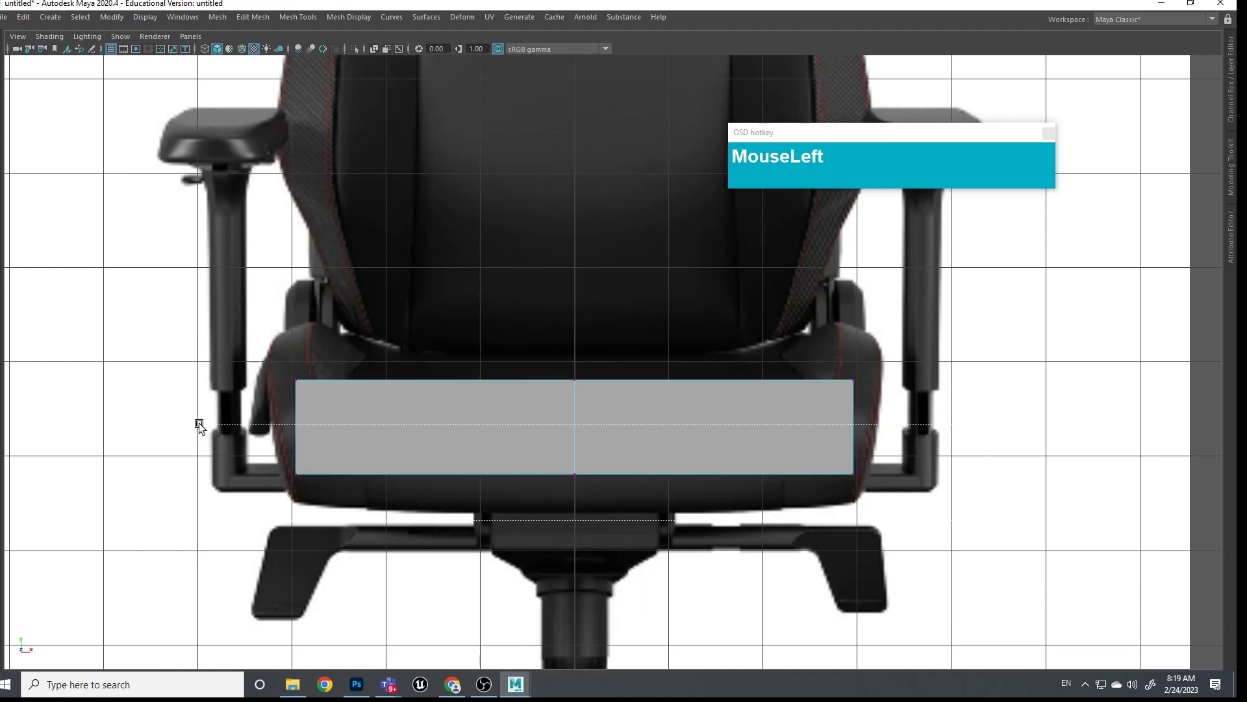
{"action": "left_click_drag", "start_coordinate": [573, 411], "coordinate": [573, 436]}
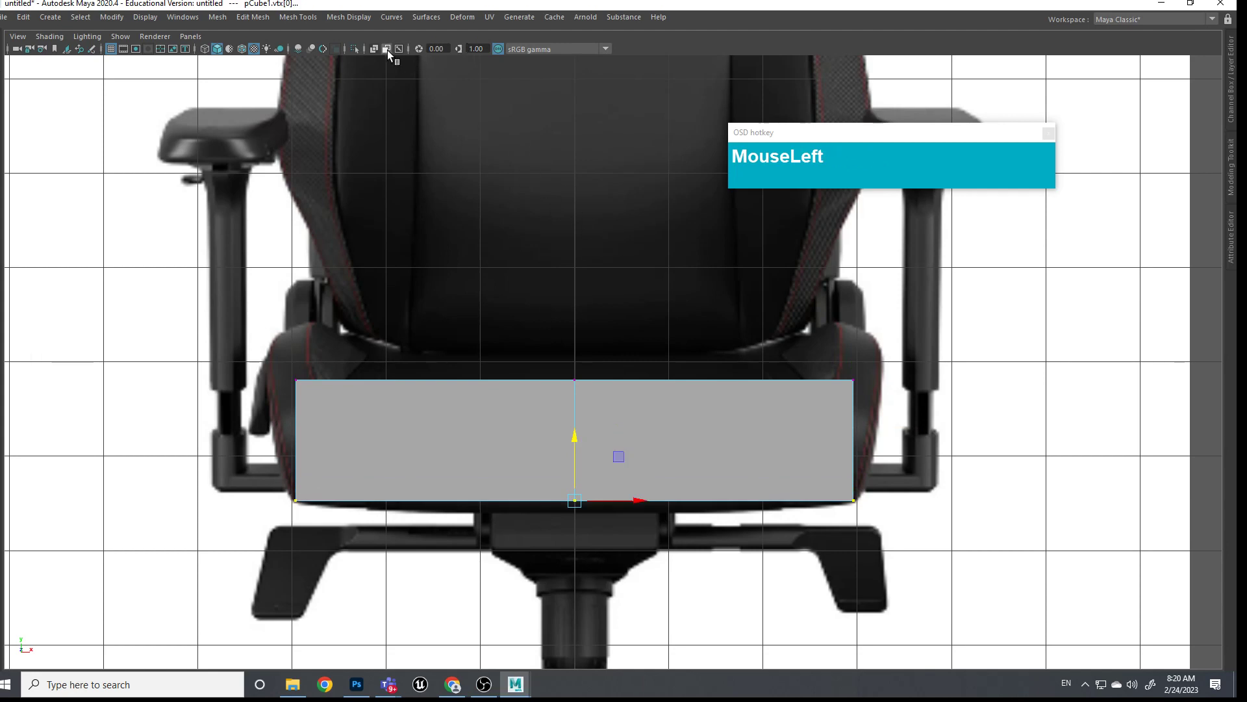
Turn on X-Ray display and move the block's front vertices forward near the front of the seat in the side view
{"action": "left_click", "coordinate": [376, 47]}
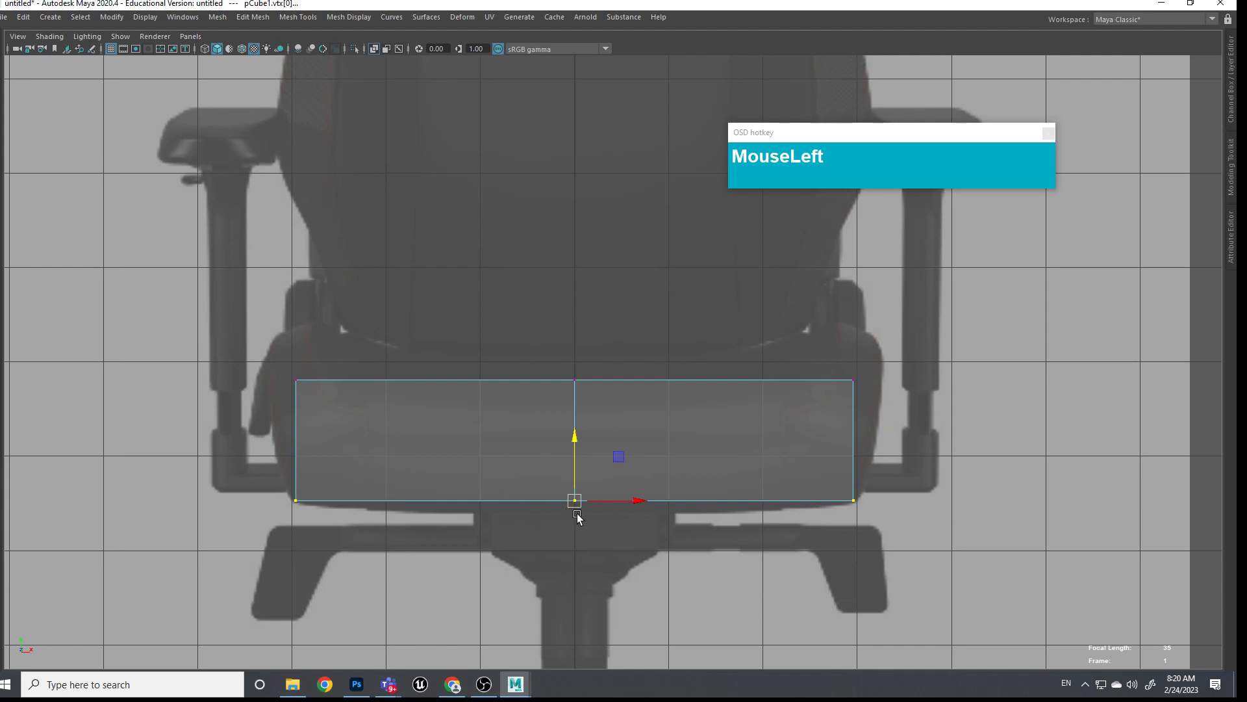
{"action": "left_click_drag", "start_coordinate": [576, 462], "coordinate": [721, 399]}
{"action": "key", "text": "space"}
{"action": "scroll", "coordinate": [545, 425], "scroll_direction": "up", "scroll_amount": 5}
{"action": "middle_click_drag", "start_coordinate": [393, 334], "coordinate": [717, 429], "text": "alt"}
{"action": "scroll", "coordinate": [717, 429], "scroll_direction": "up", "scroll_amount": 4}
{"action": "left_click_drag", "start_coordinate": [577, 318], "coordinate": [677, 466]}
{"action": "left_click_drag", "start_coordinate": [634, 390], "coordinate": [354, 382]}
Move the block's rear vertices back to the rear end of the seat in the side reference, and return to perspective view
{"action": "left_click_drag", "start_coordinate": [811, 556], "coordinate": [653, 299]}
{"action": "left_click_drag", "start_coordinate": [679, 375], "coordinate": [816, 378]}
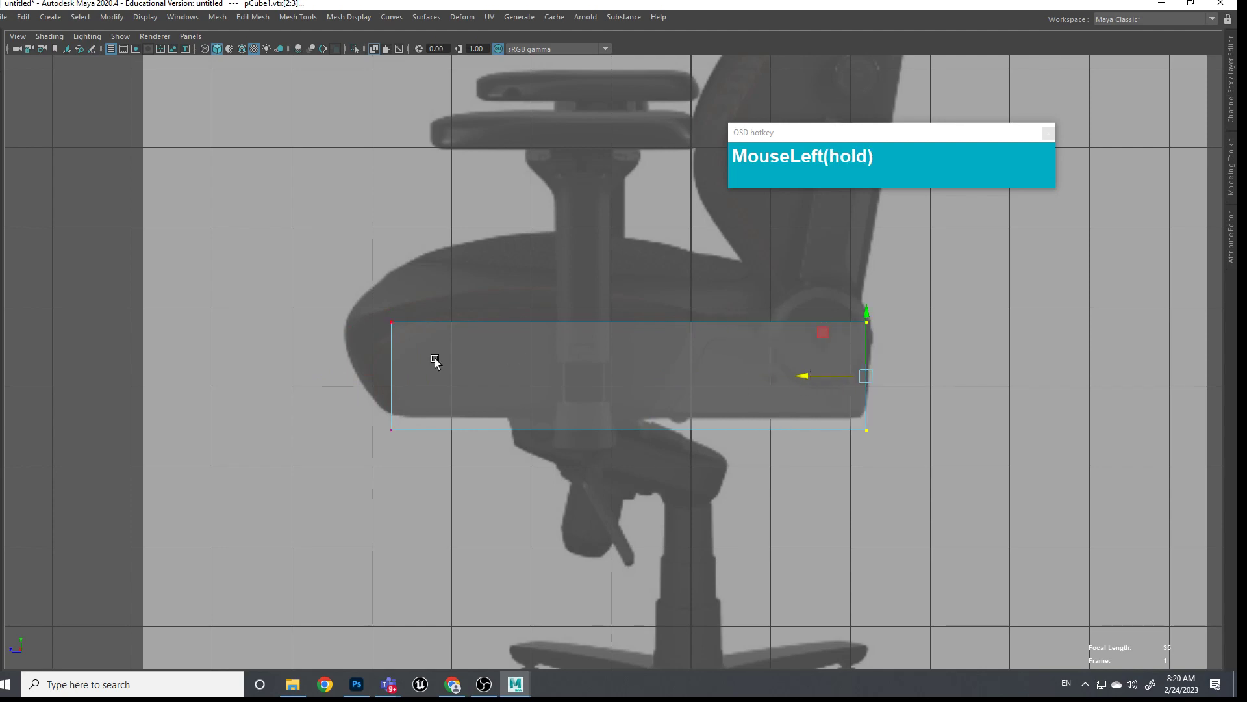
{"action": "left_click", "coordinate": [395, 338]}
{"action": "left_click_drag", "start_coordinate": [699, 362], "coordinate": [696, 332]}
Restore the full interface and unlock the ChairRef layer so its reference planes can be selected
{"action": "scroll", "coordinate": [703, 345], "scroll_direction": "down", "scroll_amount": 5}
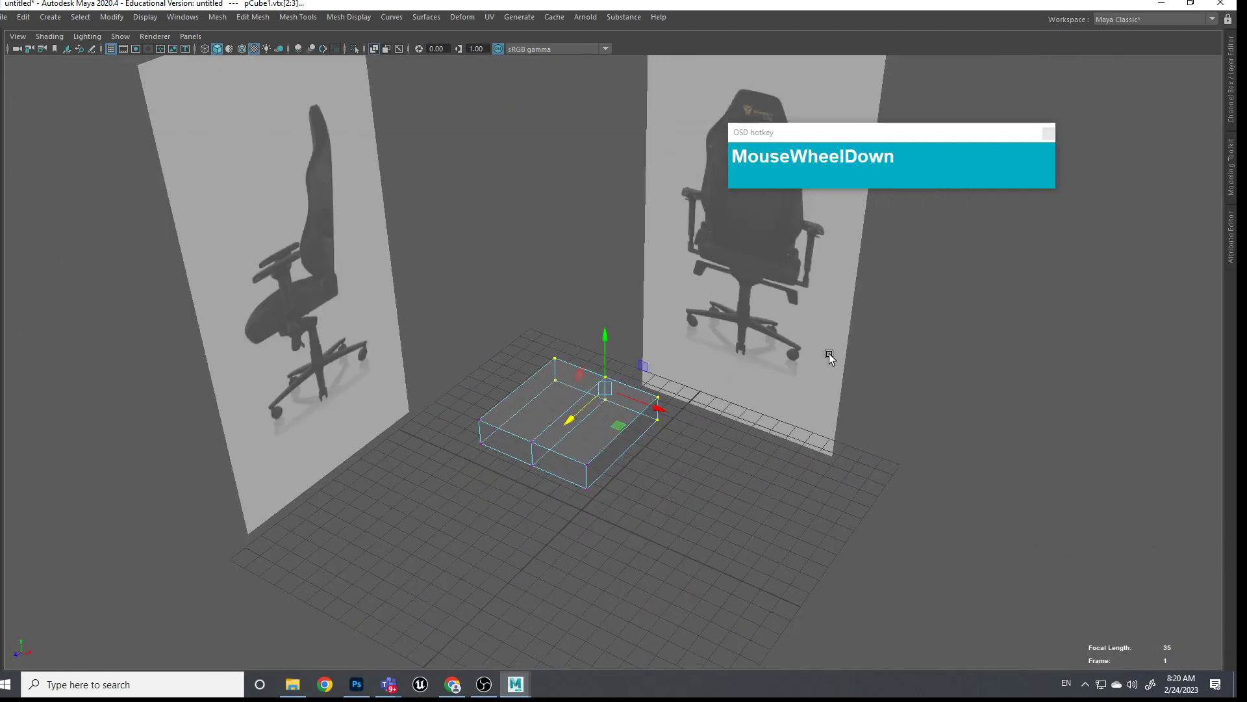
{"action": "key", "text": "ctrl+space"}
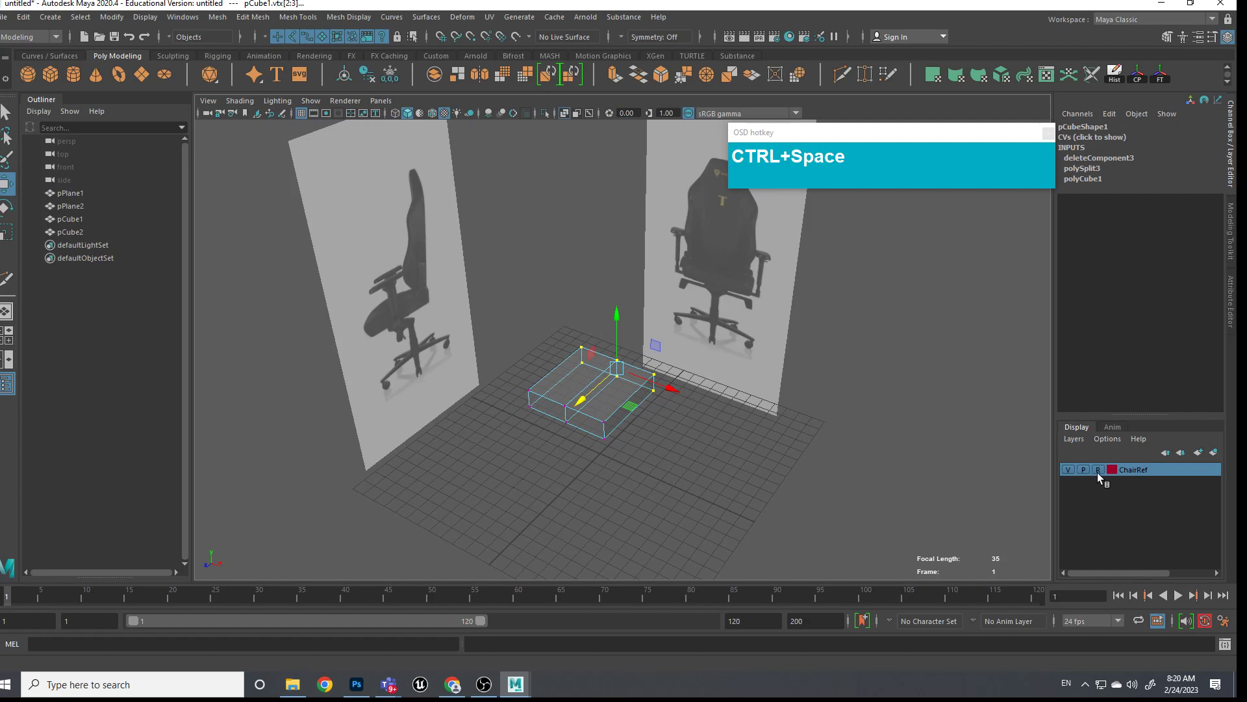
{"action": "double_click", "coordinate": [1098, 473]}
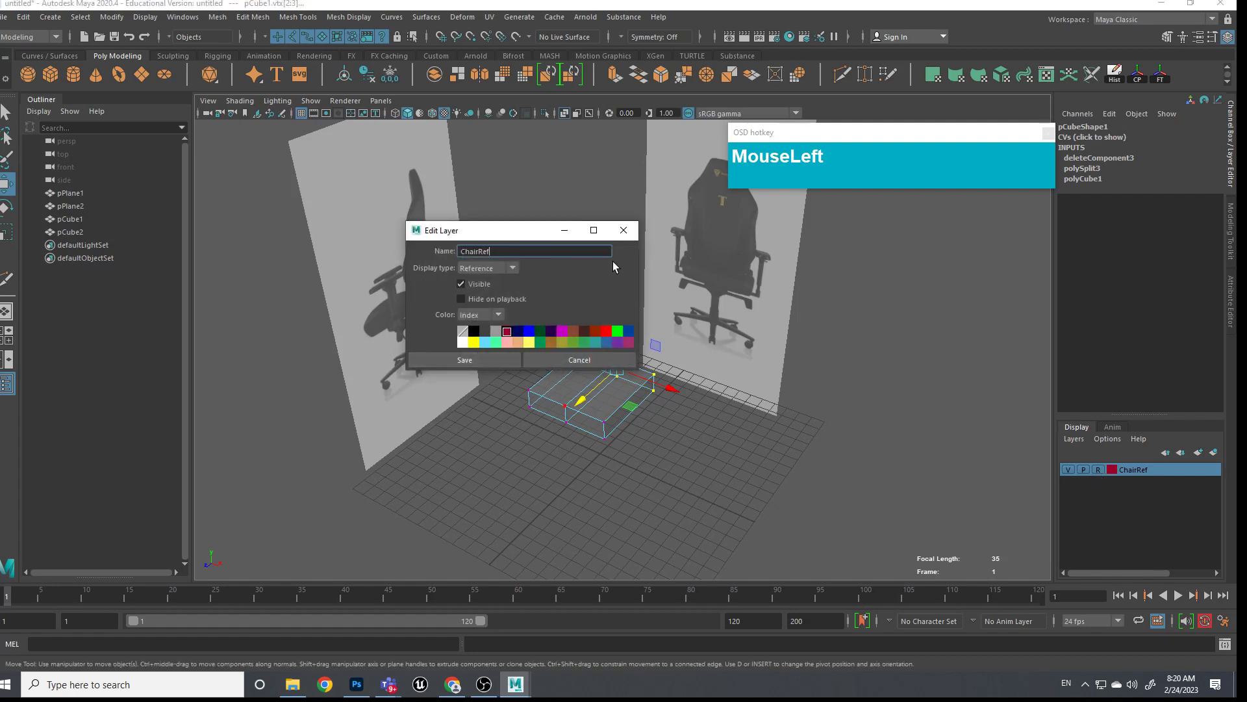
{"action": "left_click", "coordinate": [624, 230]}
{"action": "left_click", "coordinate": [1098, 471]}
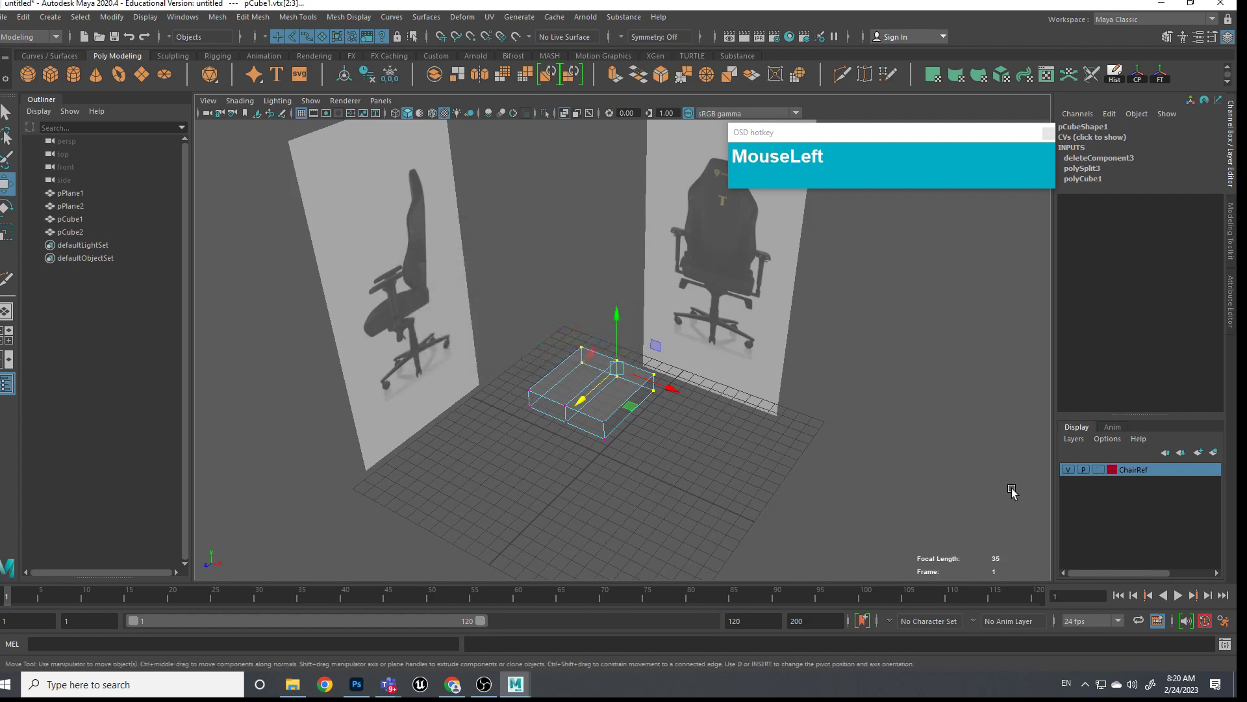
Nudge the side reference plane slightly down towards the block in the side view and set the ChairRef layer back to Reference
{"action": "left_click", "coordinate": [460, 309]}
{"action": "key", "text": "space"}
{"action": "left_click_drag", "start_coordinate": [461, 310], "coordinate": [518, 308]}
{"action": "left_click_drag", "start_coordinate": [291, 198], "coordinate": [293, 199]}
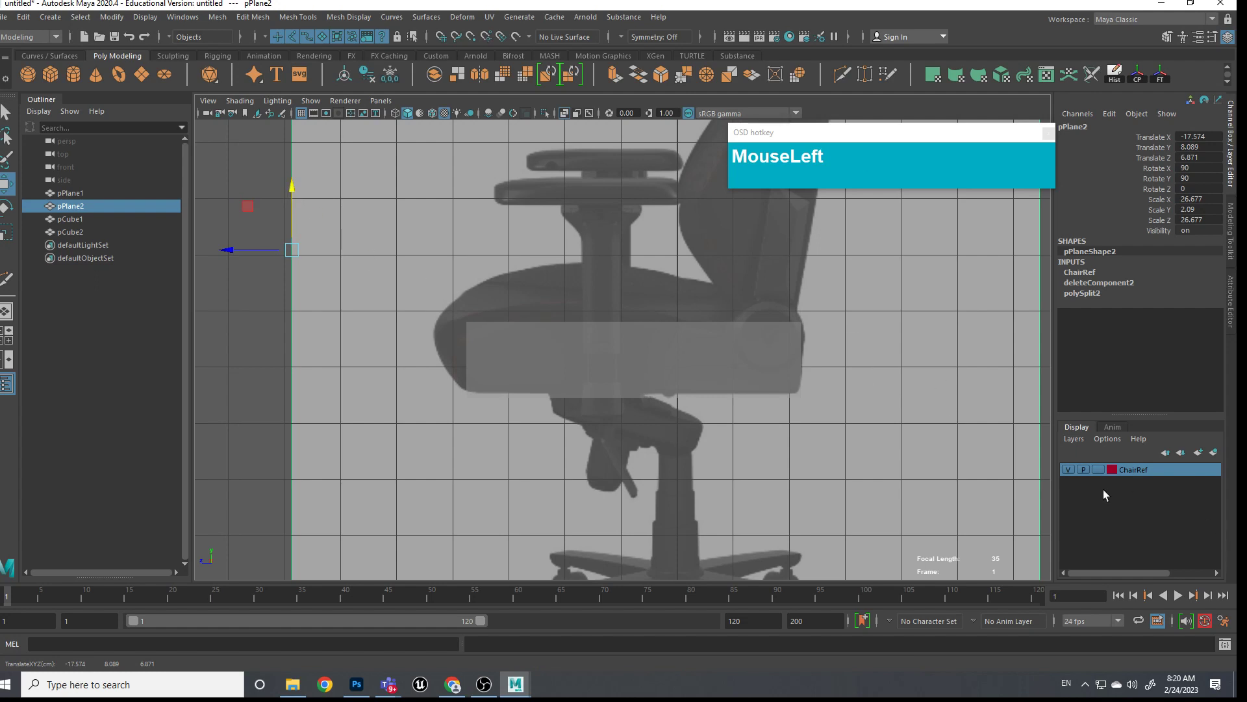
{"action": "left_click", "coordinate": [1098, 470]}
{"action": "left_click", "coordinate": [1098, 469]}
Move the top front vertices of the half cube forward in the side view to slope the seat's front
{"action": "left_click", "coordinate": [586, 332]}
{"action": "scroll", "coordinate": [668, 367], "scroll_direction": "up", "scroll_amount": 4}
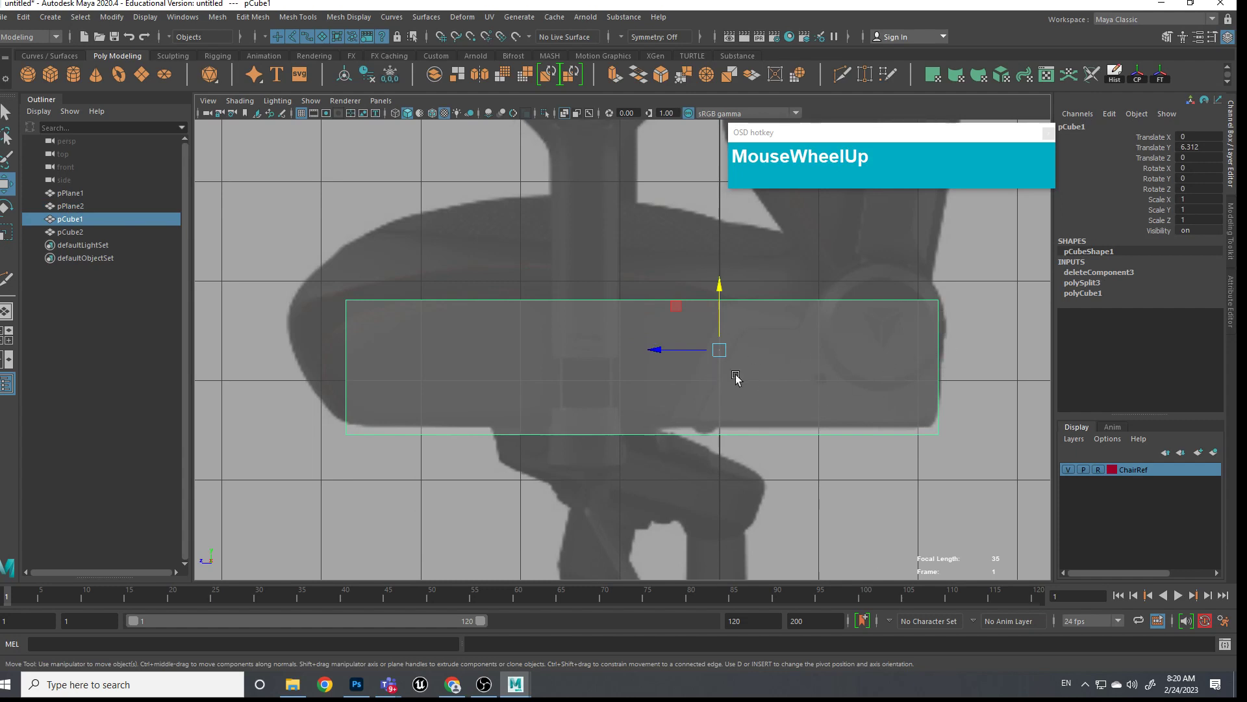
{"action": "right_click_drag", "start_coordinate": [351, 323], "coordinate": [283, 298]}
{"action": "left_click_drag", "start_coordinate": [284, 298], "coordinate": [243, 311]}
Raise the block's bottom vertices to the seat's underside in the side reference and turn off X-Ray display
{"action": "left_click_drag", "start_coordinate": [953, 444], "coordinate": [318, 408]}
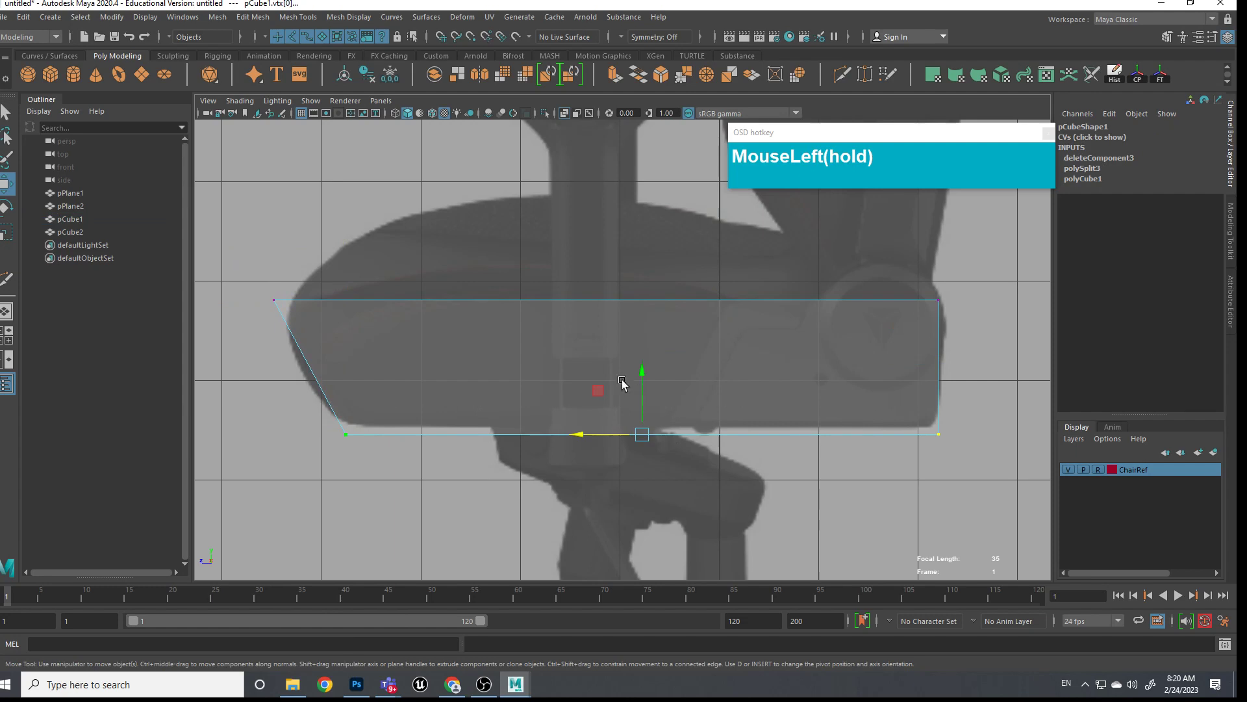
{"action": "left_click_drag", "start_coordinate": [642, 385], "coordinate": [658, 390]}
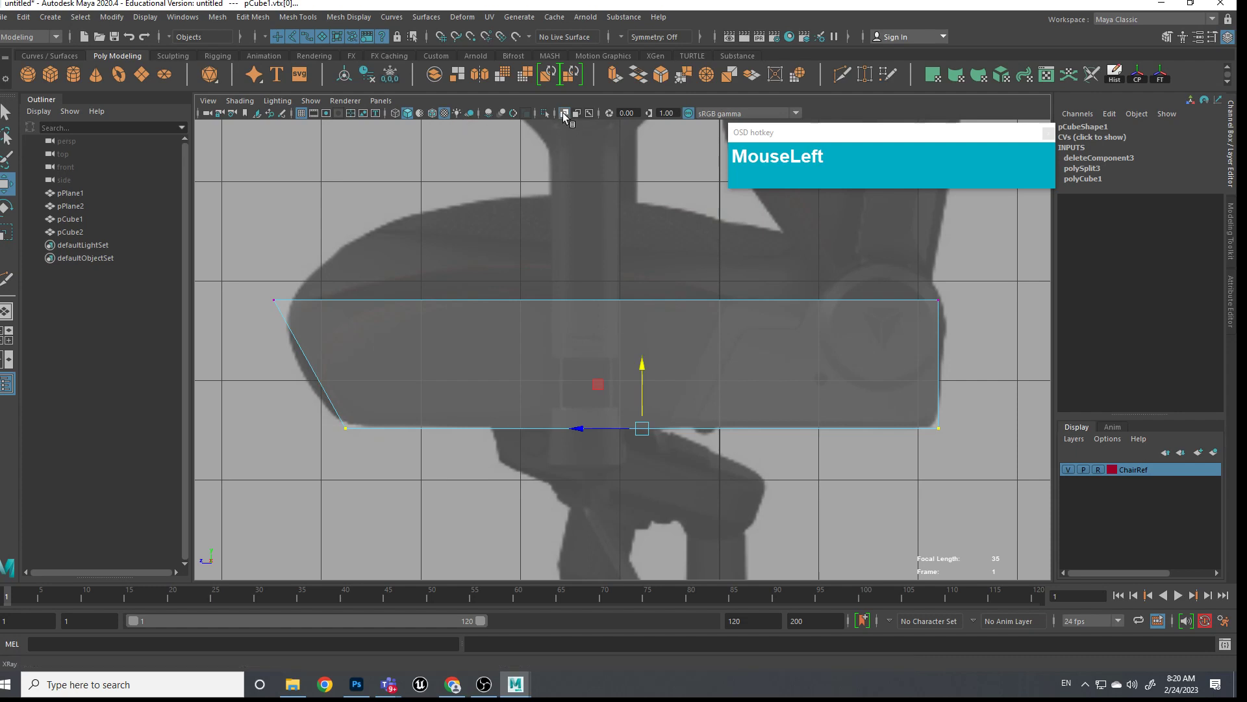
{"action": "left_click", "coordinate": [565, 113]}
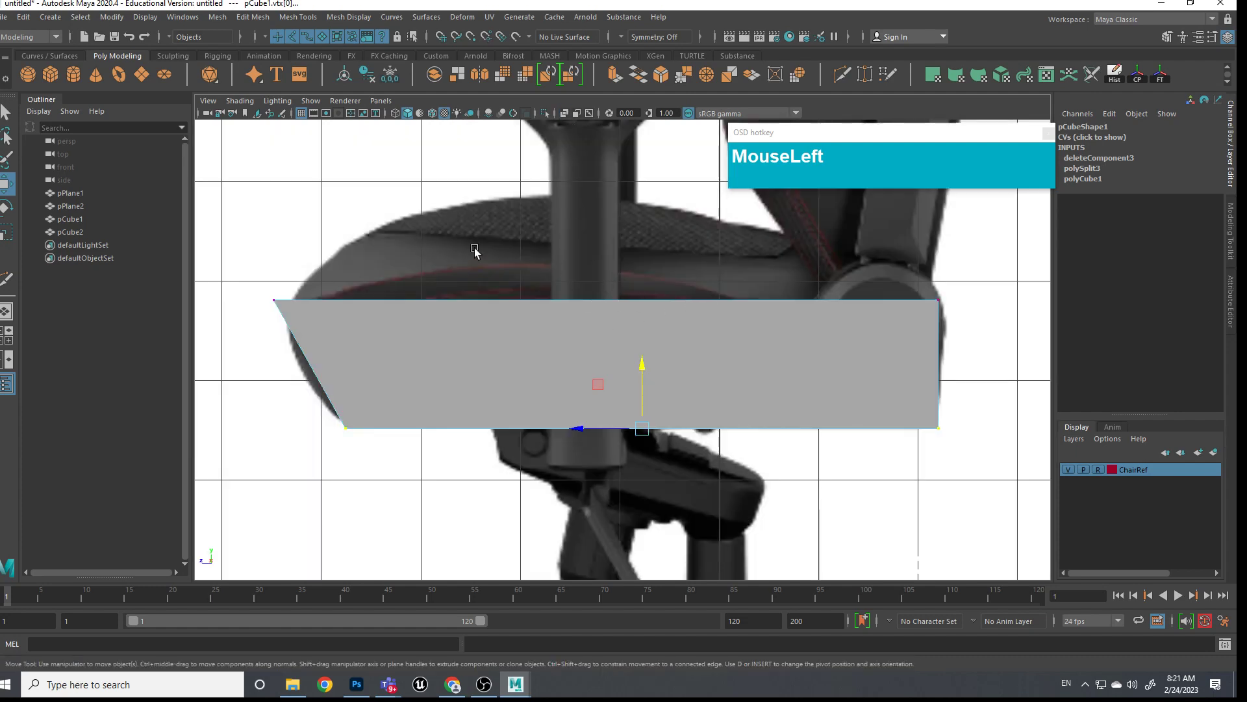
Use Multi-Cut in the perspective view to insert a front-to-back edge loop in the half block, nearer its outer side
{"action": "key", "text": "space"}
{"action": "left_click_drag", "start_coordinate": [672, 362], "coordinate": [673, 323]}
{"action": "scroll", "coordinate": [688, 390], "scroll_direction": "down", "scroll_amount": 3}
{"action": "scroll", "coordinate": [695, 400], "scroll_direction": "up", "scroll_amount": 3}
{"action": "left_click_drag", "start_coordinate": [695, 400], "coordinate": [601, 445], "text": "alt"}
{"action": "right_click_drag", "start_coordinate": [619, 446], "coordinate": [571, 476], "text": "shift"}
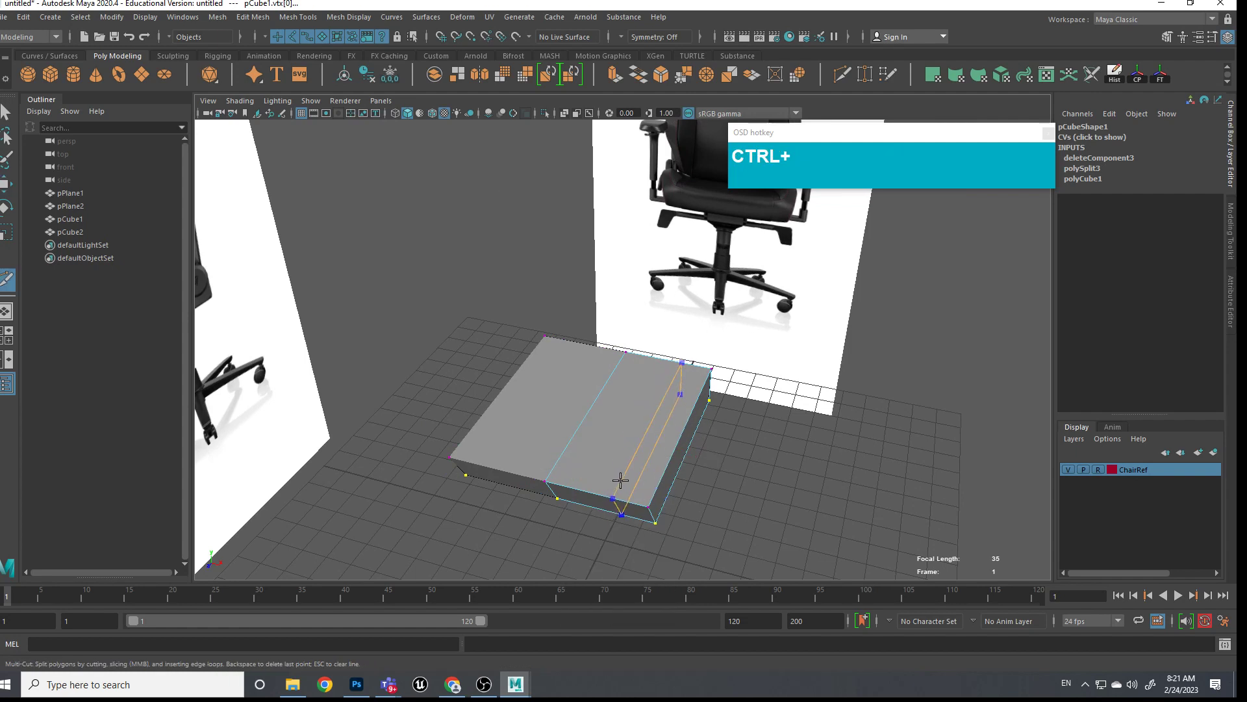
{"action": "left_click", "coordinate": [620, 479], "text": "ctrl"}
{"action": "scroll", "coordinate": [790, 500], "scroll_direction": "up", "scroll_amount": 2}
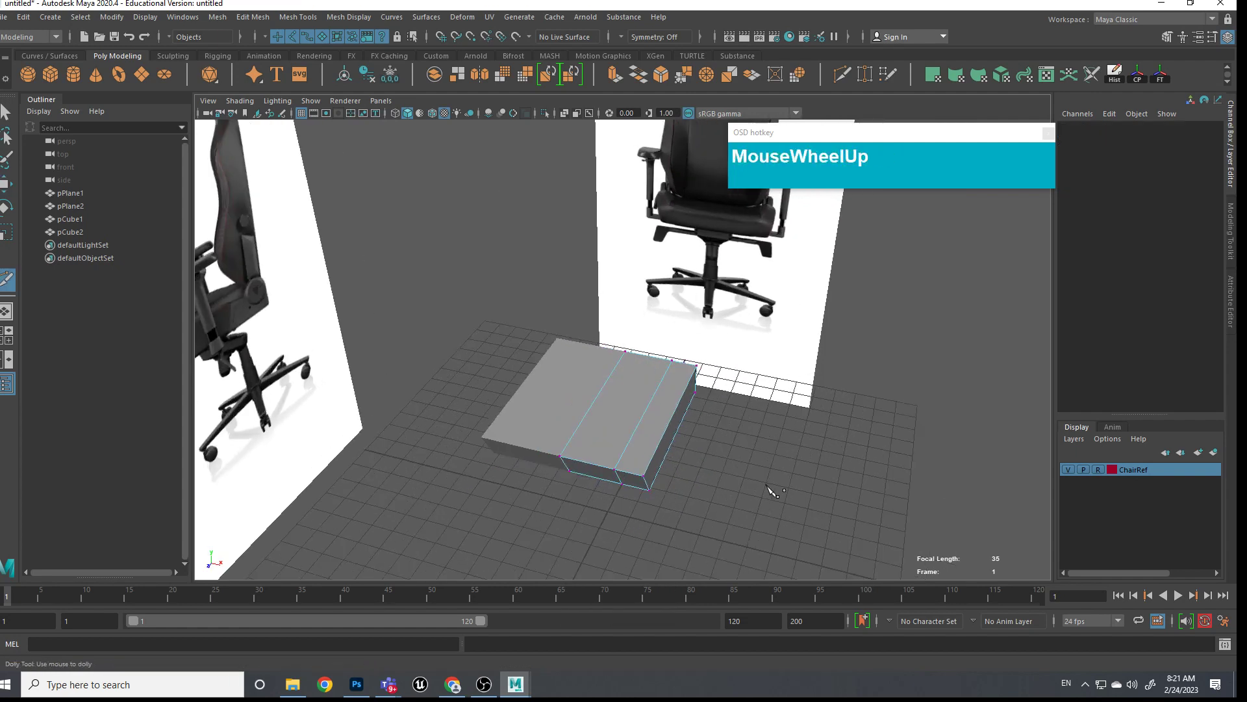
{"action": "scroll", "coordinate": [773, 491], "scroll_direction": "down", "scroll_amount": 2}
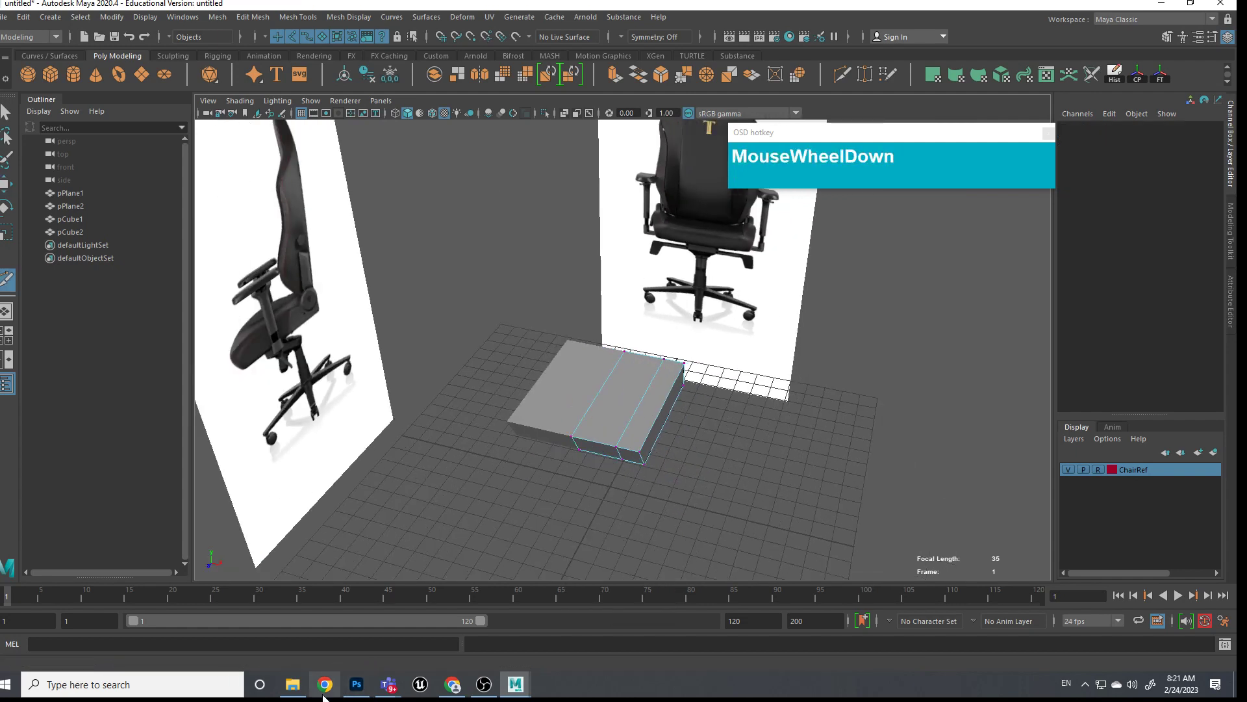
Open download (1).png from the ChairRef folder in File Explorer and examine the shape of the seat cushion up close
{"action": "left_click", "coordinate": [293, 684]}
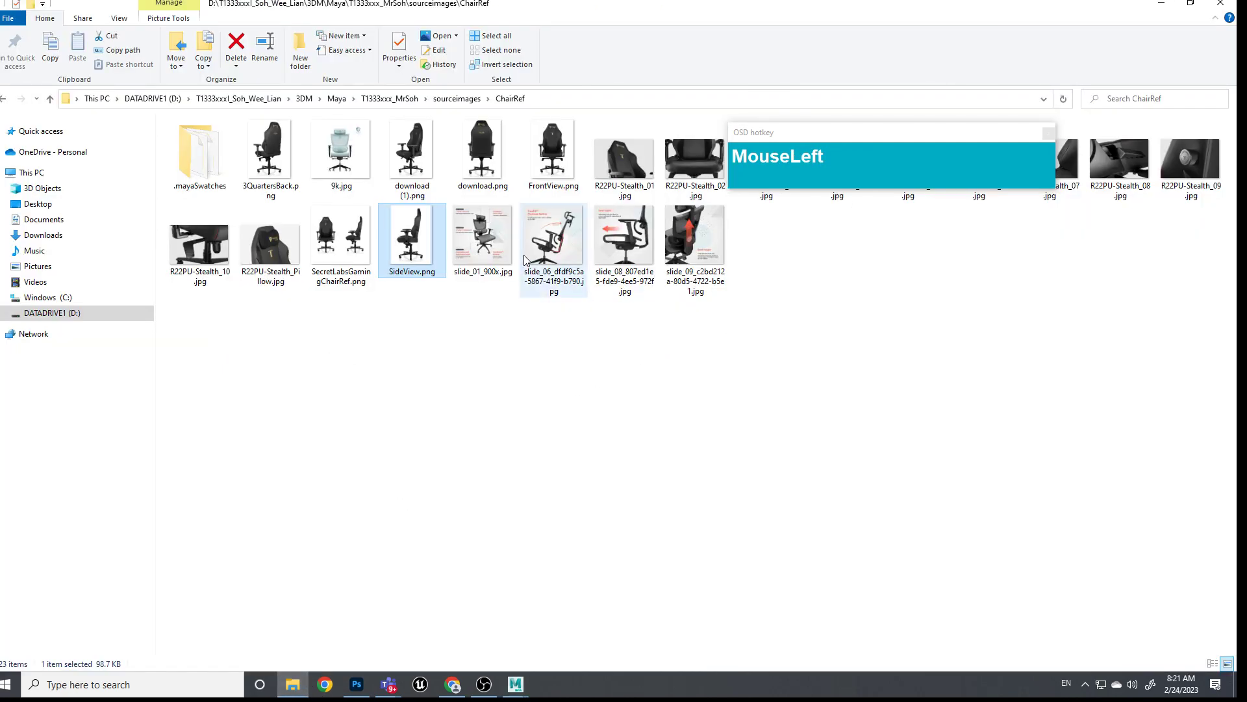
{"action": "left_click_drag", "start_coordinate": [1007, 138], "coordinate": [916, 308]}
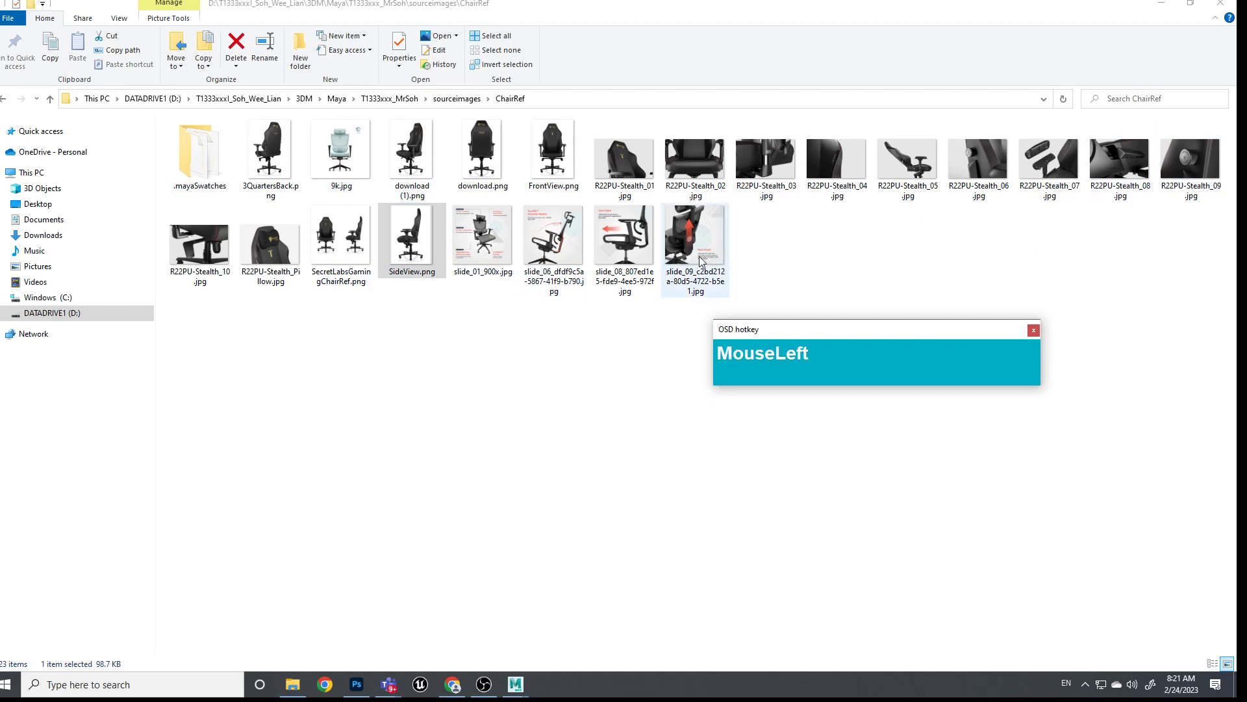
{"action": "left_click", "coordinate": [412, 156]}
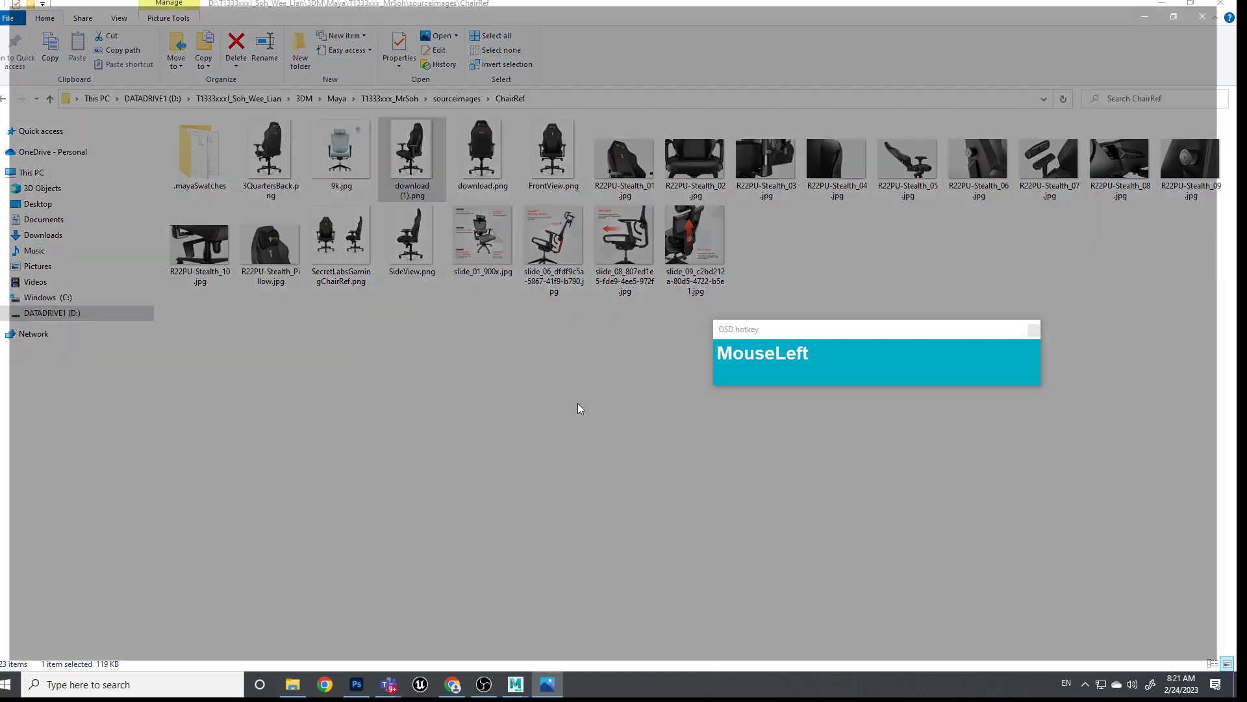
{"action": "scroll", "coordinate": [643, 465], "scroll_direction": "up", "scroll_amount": 1}
{"action": "scroll", "coordinate": [643, 466], "scroll_direction": "up", "scroll_amount": 3}
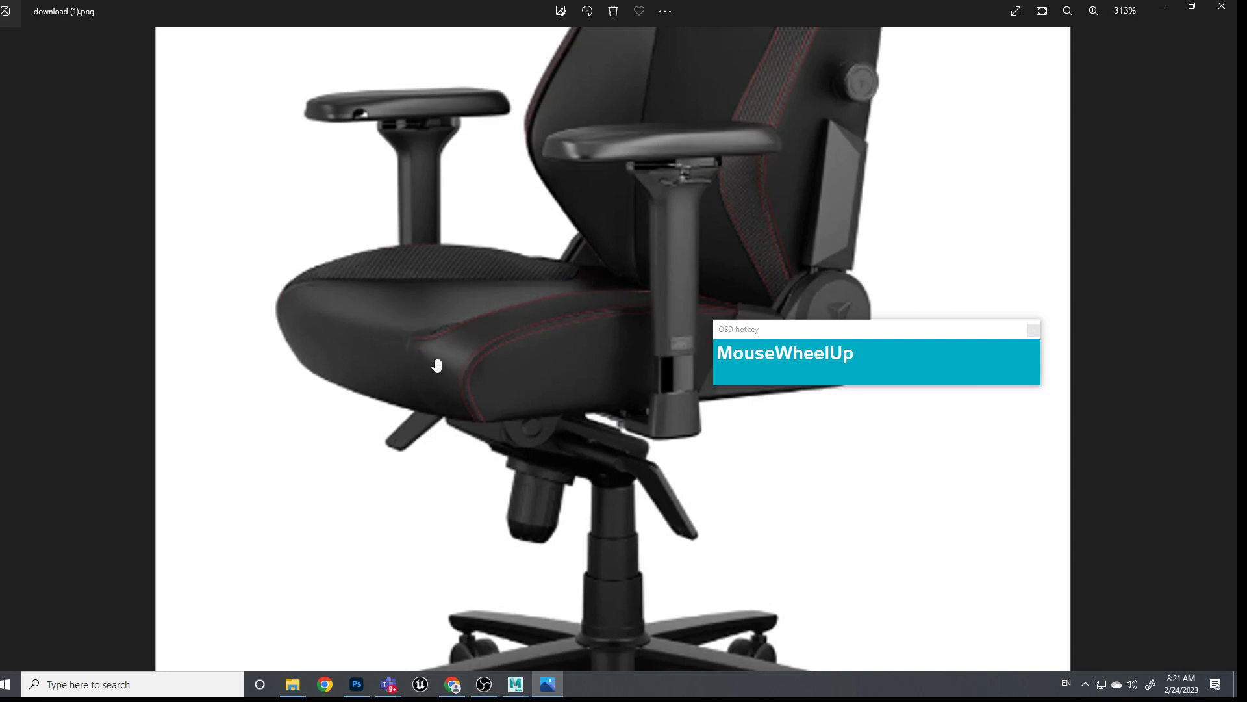
{"action": "left_click", "coordinate": [1161, 11]}
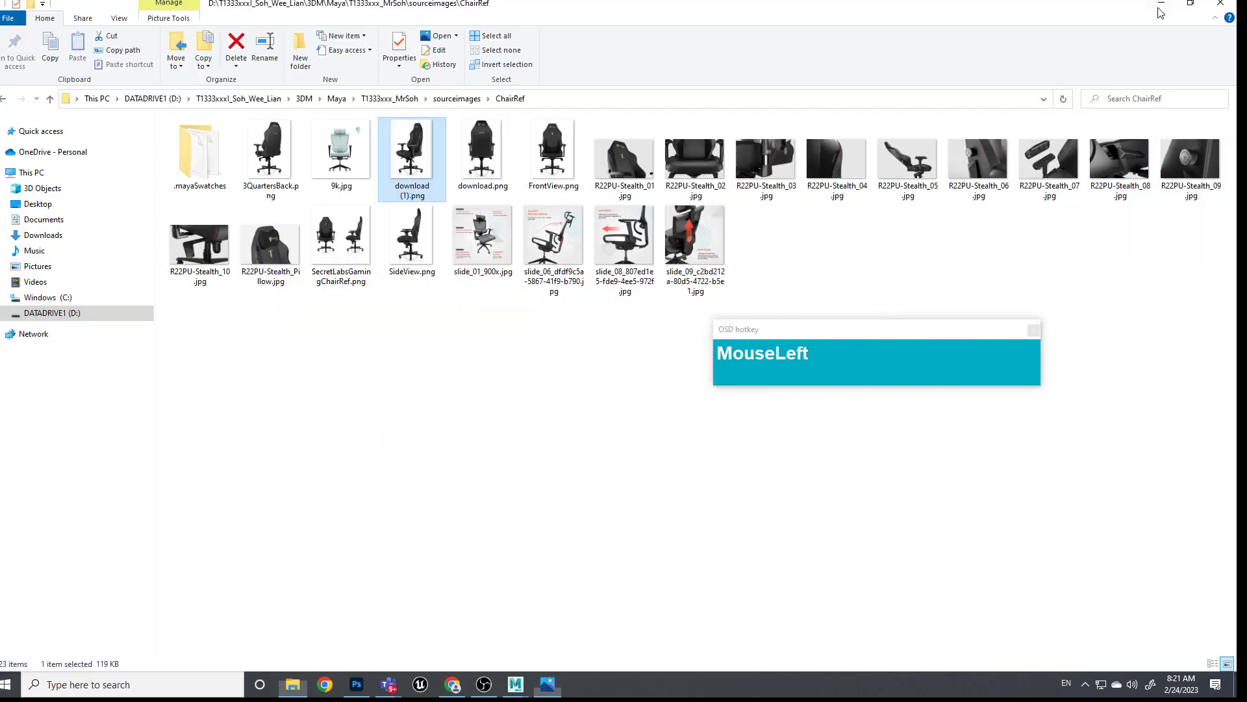
Return to Maya and insert two edge loops running across the seat half with Multi-Cut
{"action": "mouse_move", "coordinate": [516, 684]}
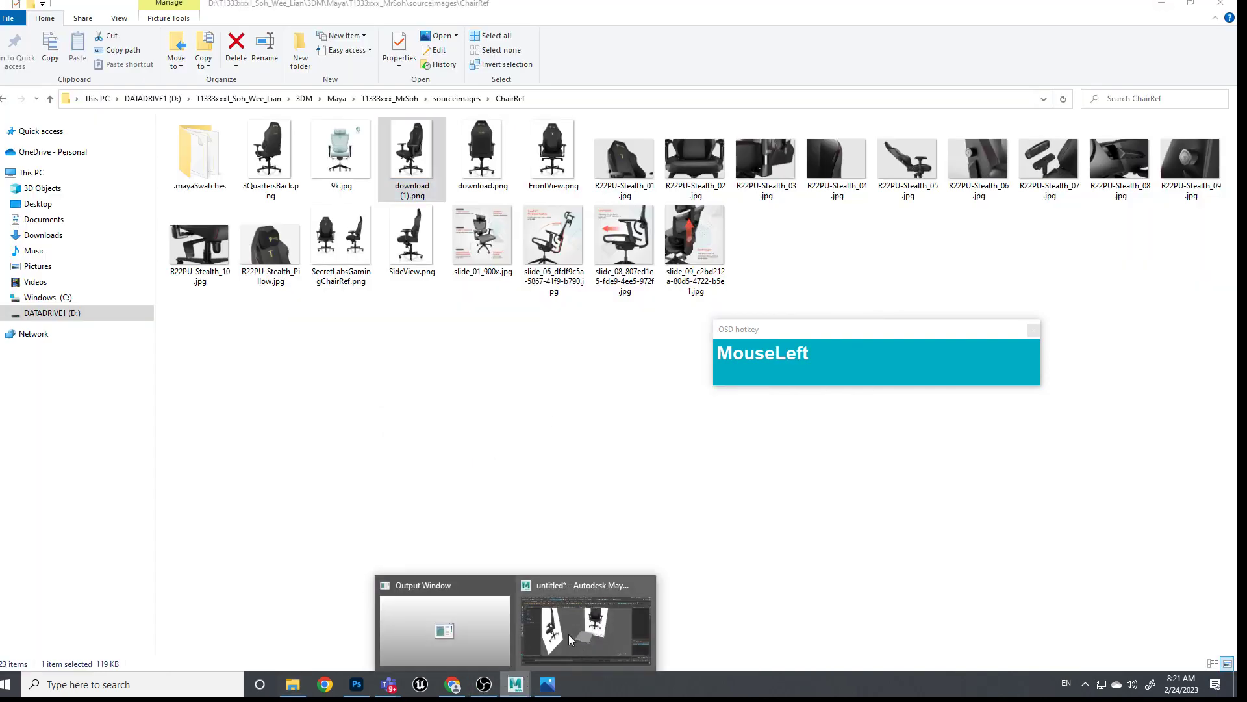
{"action": "left_click", "coordinate": [575, 629]}
{"action": "scroll", "coordinate": [699, 458], "scroll_direction": "up", "scroll_amount": 3}
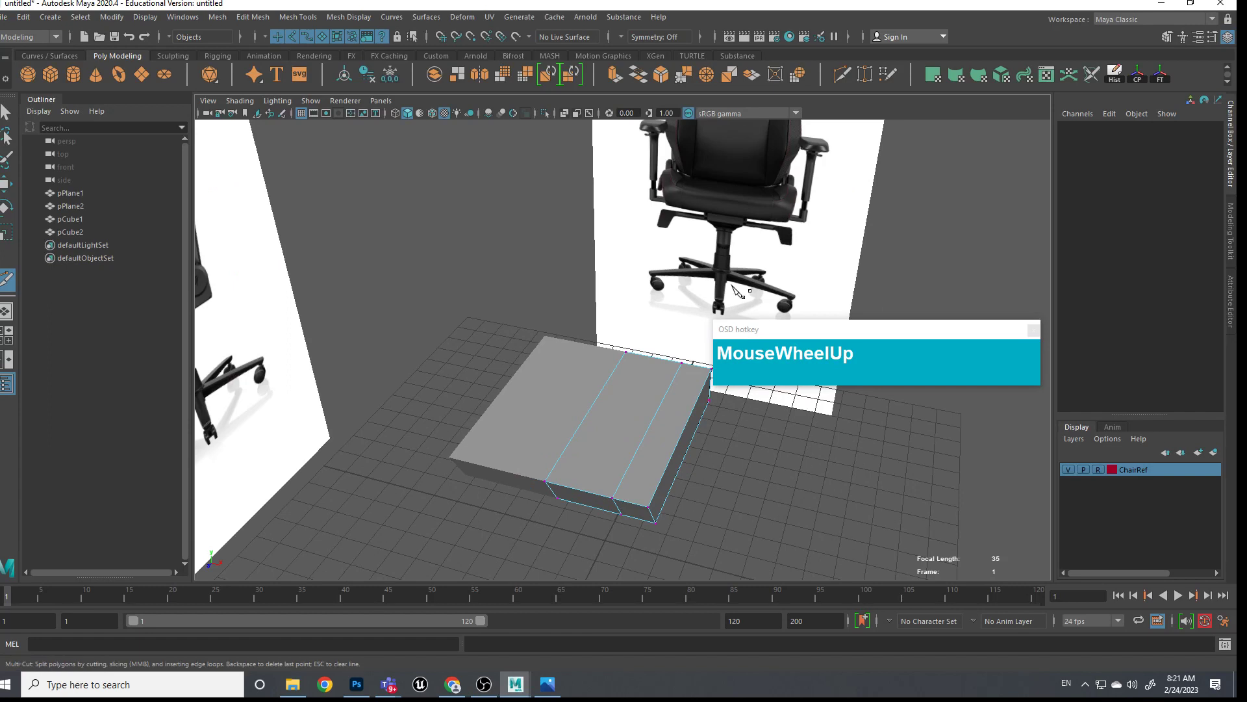
{"action": "key", "text": "ctrl"}
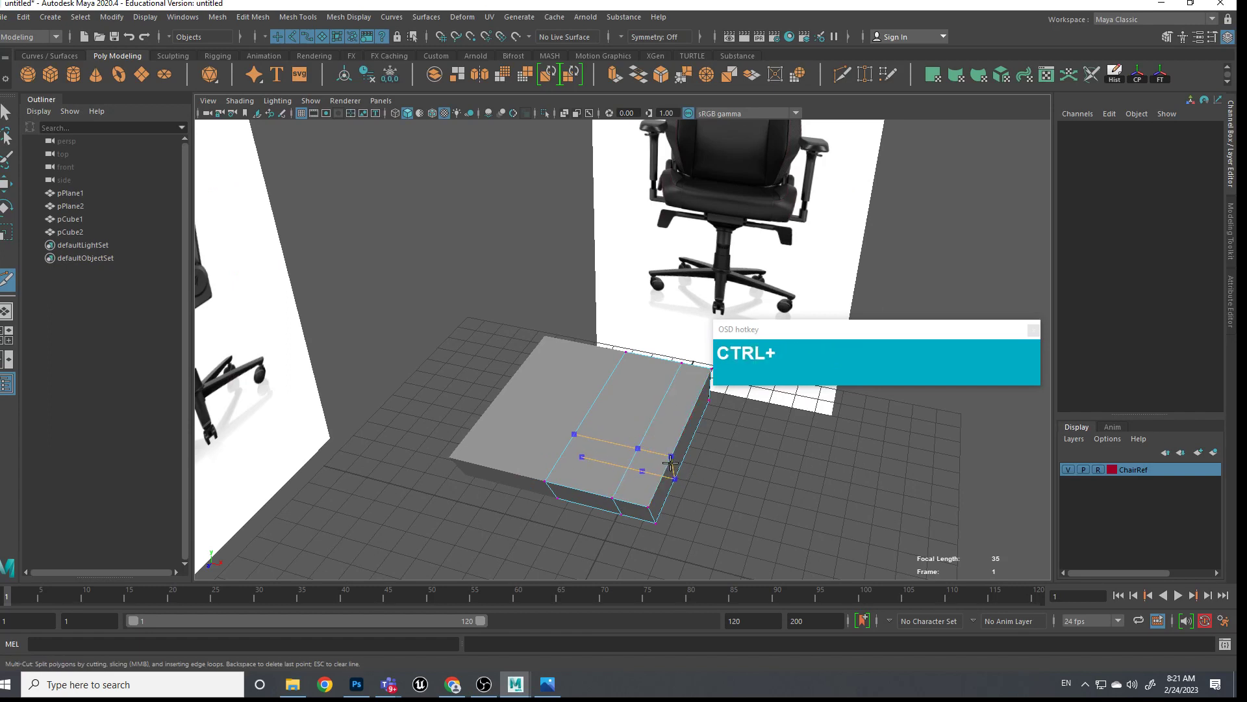
{"action": "left_click", "coordinate": [666, 466], "text": "ctrl"}
{"action": "left_click", "coordinate": [682, 430], "text": "ctrl"}
{"action": "scroll", "coordinate": [773, 406], "scroll_direction": "down", "scroll_amount": 3}
Raise the top vertices of the two crosswise loops in the side view to start the seat's curved upper profile
{"action": "key", "text": "q"}
{"action": "left_click_drag", "start_coordinate": [689, 441], "coordinate": [721, 440], "text": "alt"}
{"action": "key", "text": "space"}
{"action": "middle_click_drag", "start_coordinate": [648, 436], "coordinate": [646, 415], "text": "alt"}
{"action": "right_click_drag", "start_coordinate": [645, 415], "coordinate": [478, 323], "text": "alt"}
{"action": "left_click_drag", "start_coordinate": [397, 287], "coordinate": [450, 279]}
{"action": "key", "text": "w"}
{"action": "left_click", "coordinate": [612, 319]}
{"action": "left_click_drag", "start_coordinate": [612, 319], "coordinate": [642, 291]}
{"action": "scroll", "coordinate": [862, 326], "scroll_direction": "down", "scroll_amount": 1}
{"action": "left_click_drag", "start_coordinate": [964, 328], "coordinate": [966, 472]}
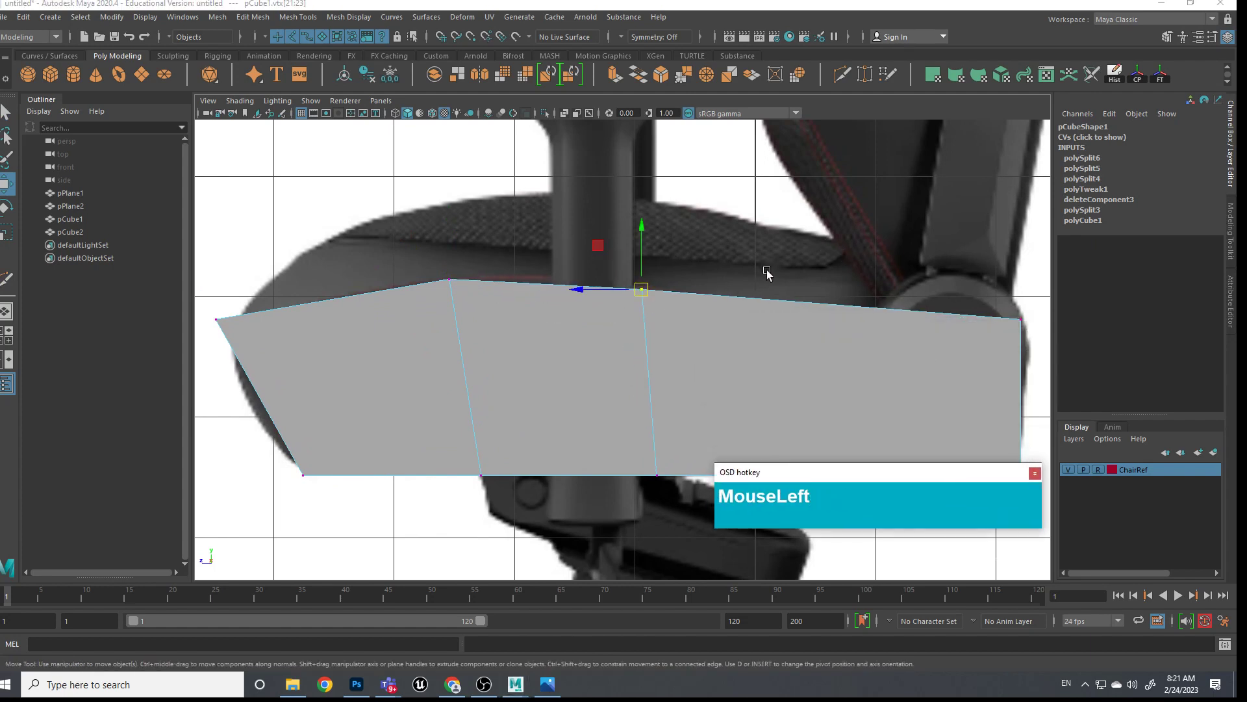
Insert a third crosswise edge loop in the rear part of the seat and lower its top vertices slightly
{"action": "right_click_drag", "start_coordinate": [855, 312], "coordinate": [791, 312], "text": "ctrl"}
{"action": "left_click", "coordinate": [844, 310], "text": "ctrl"}
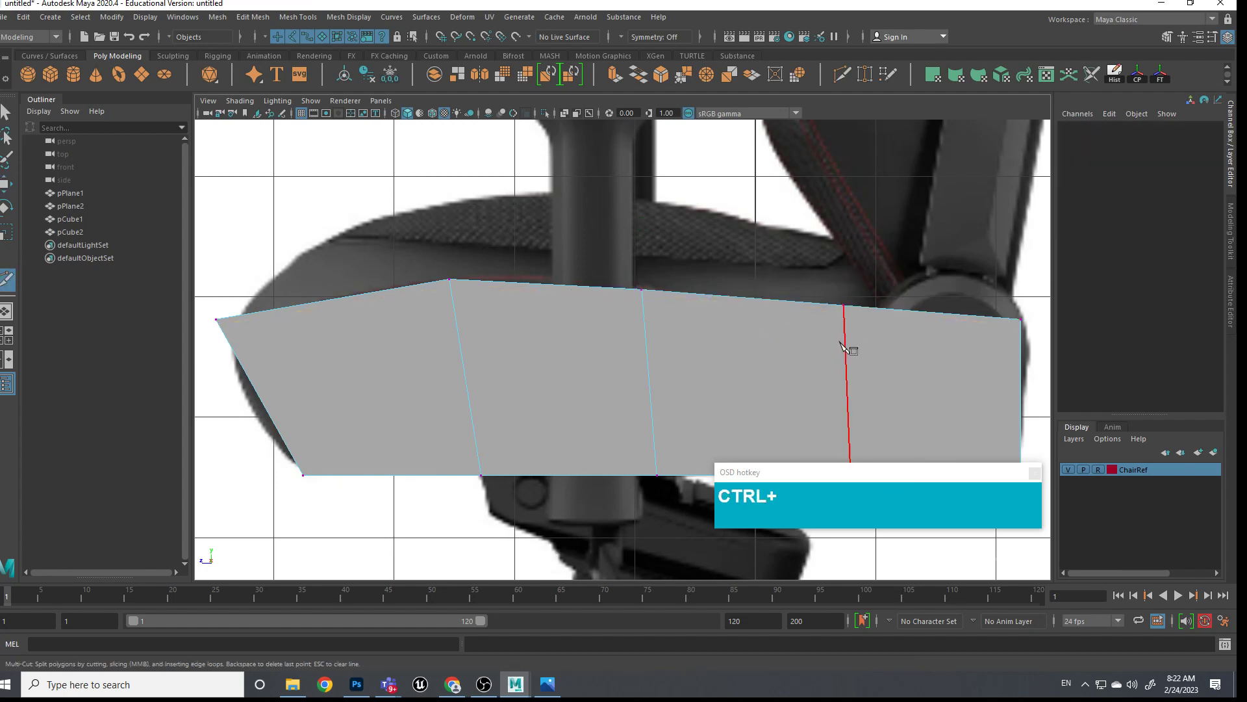
{"action": "right_click_drag", "start_coordinate": [786, 332], "coordinate": [786, 331]}
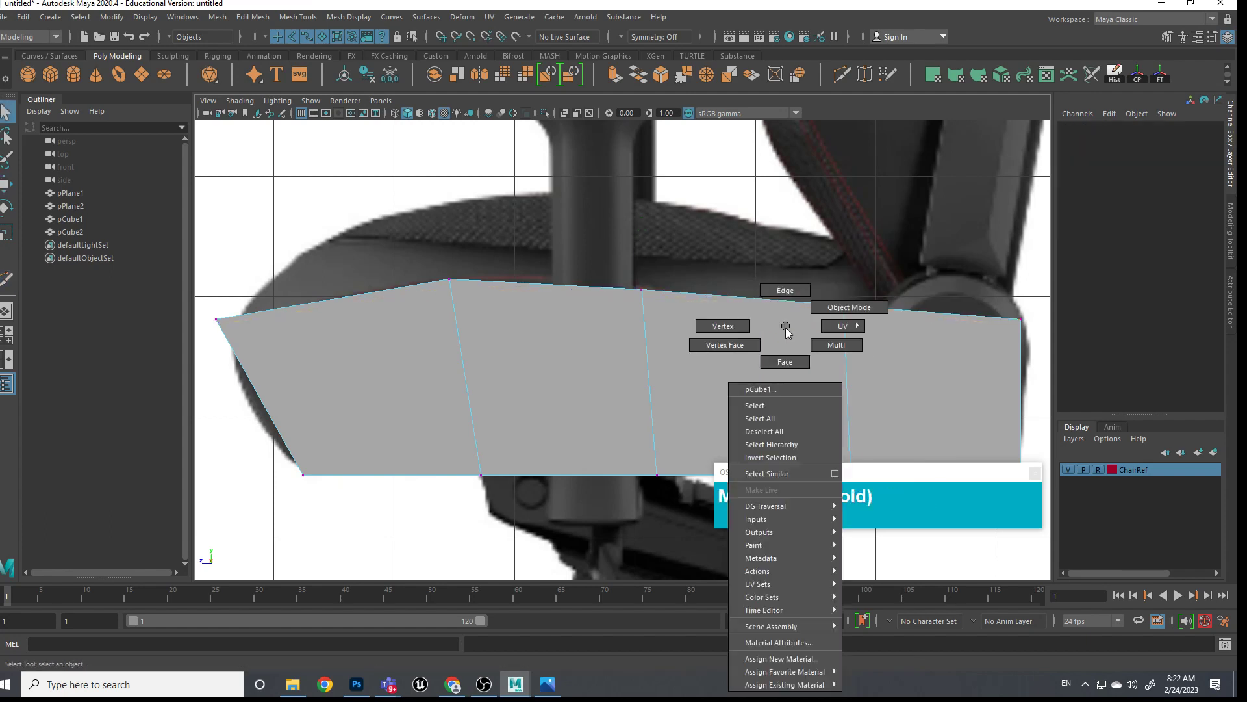
{"action": "left_click", "coordinate": [738, 329]}
{"action": "key", "text": "w"}
{"action": "left_click_drag", "start_coordinate": [842, 263], "coordinate": [847, 278]}
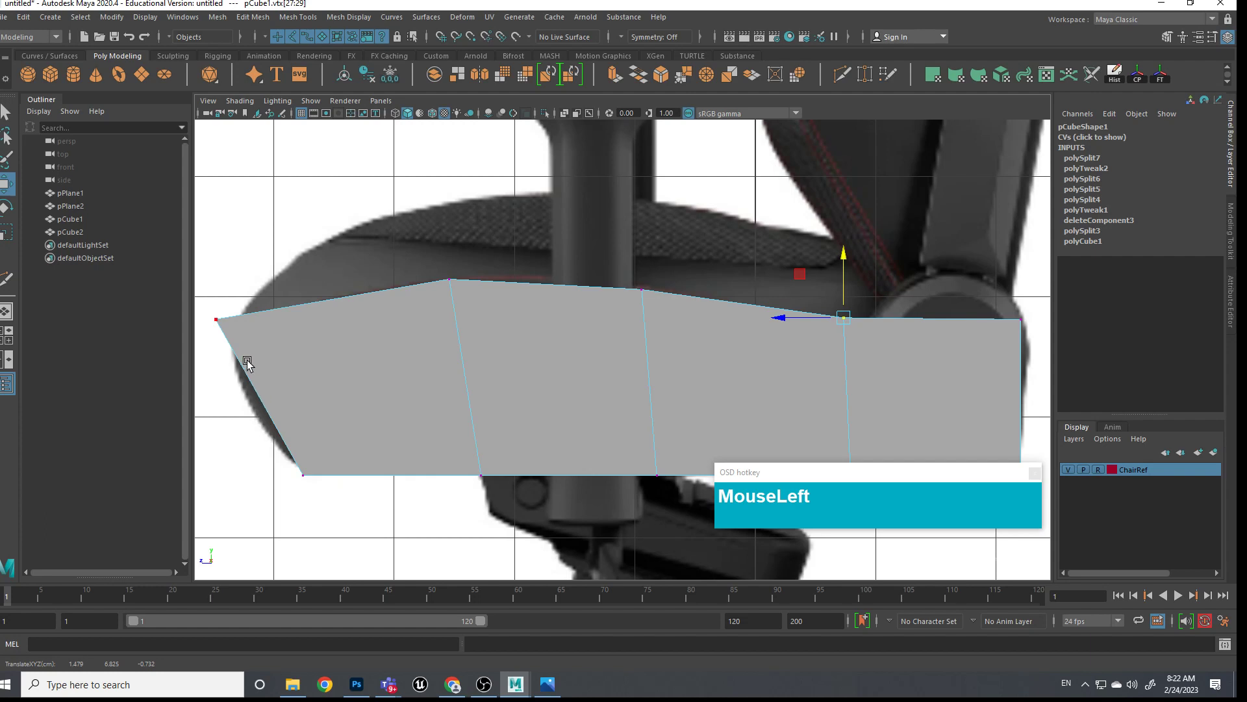
Insert a horizontal edge loop around the seat at about mid-height with Multi-Cut
{"action": "right_click_drag", "start_coordinate": [277, 448], "coordinate": [273, 386], "text": "shift"}
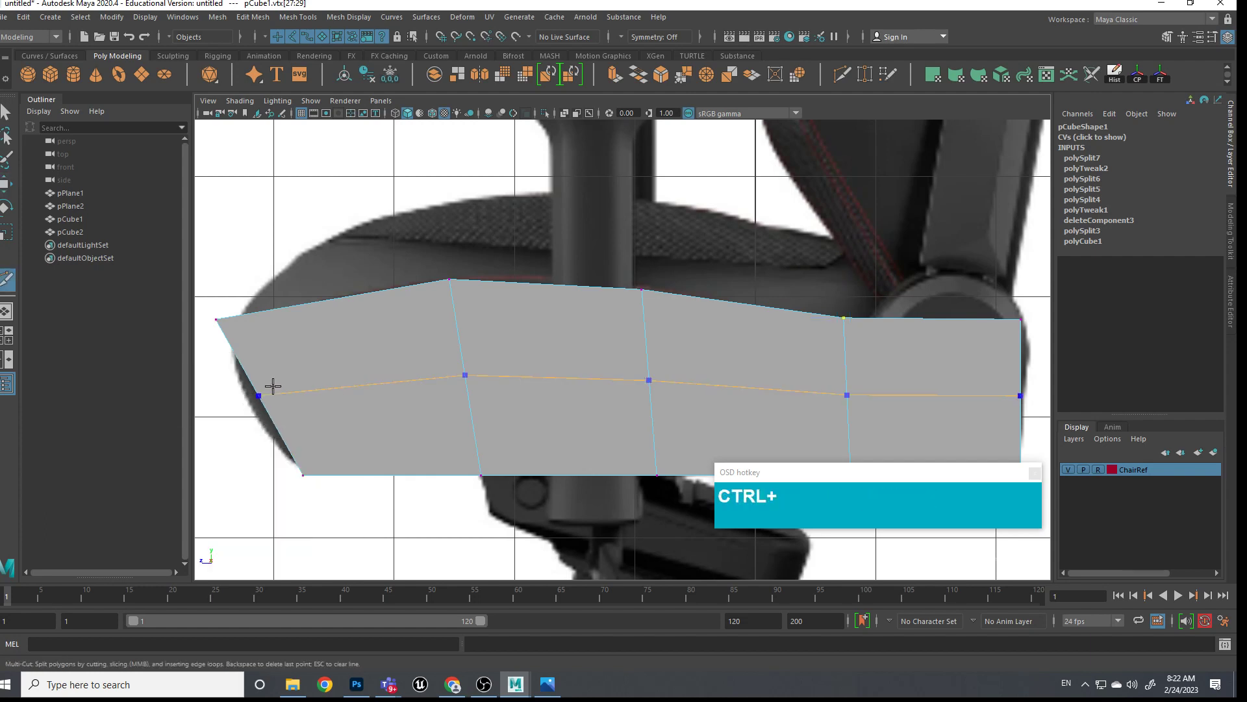
{"action": "left_click", "coordinate": [268, 392], "text": "ctrl"}
{"action": "left_click", "coordinate": [650, 384]}
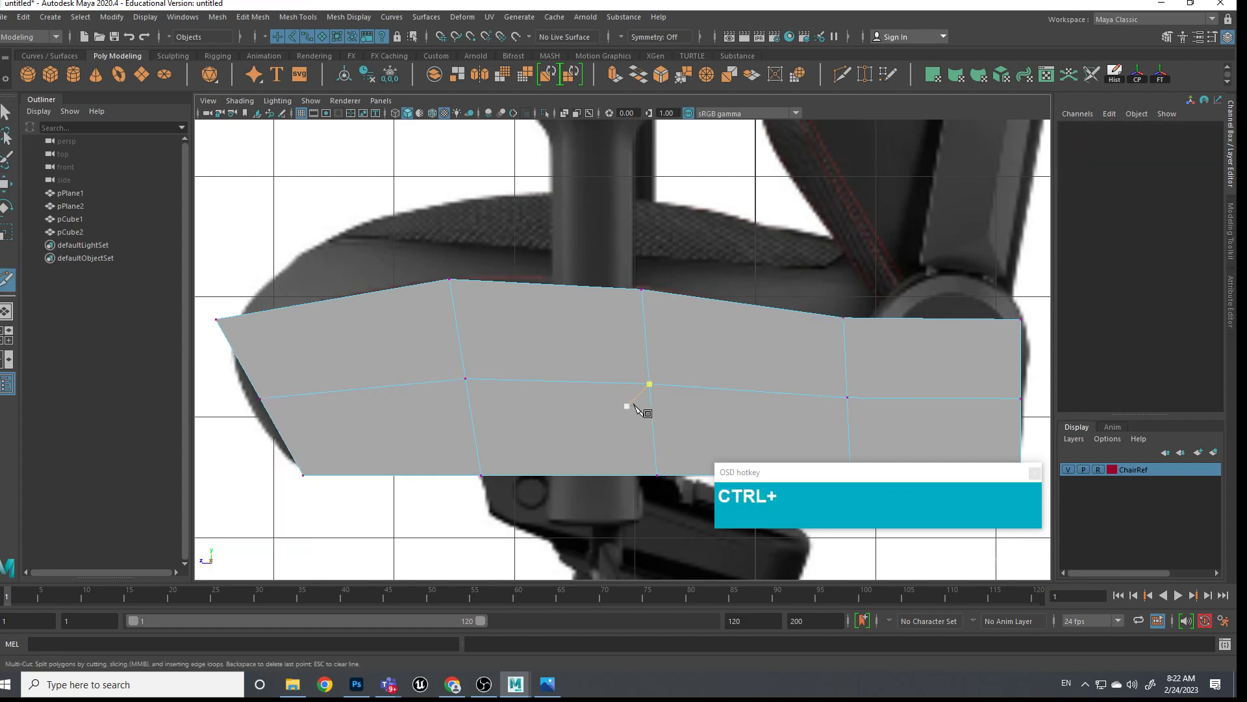
Select the whole mid-height edge loop and flatten it into a level line by scaling it vertically to 0
{"action": "right_click_drag", "start_coordinate": [569, 392], "coordinate": [571, 305]}
{"action": "double_click", "coordinate": [574, 381]}
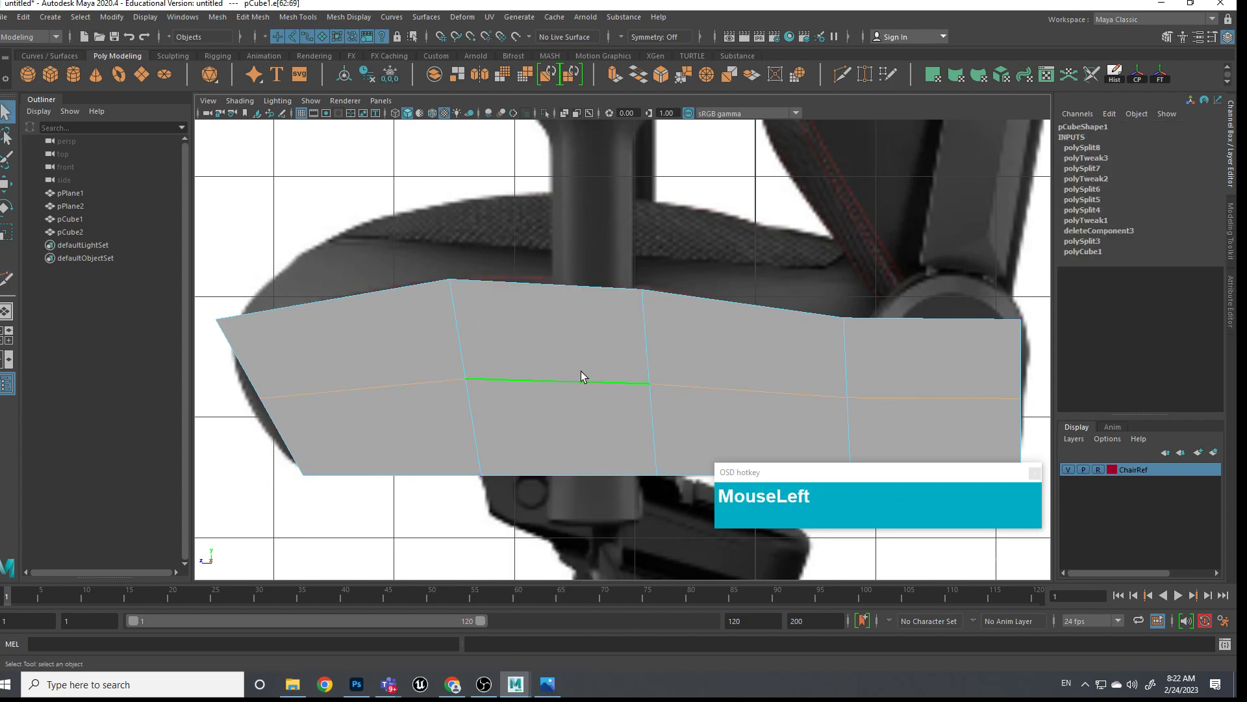
{"action": "key", "text": "r"}
{"action": "left_click_drag", "start_coordinate": [640, 331], "coordinate": [634, 411]}
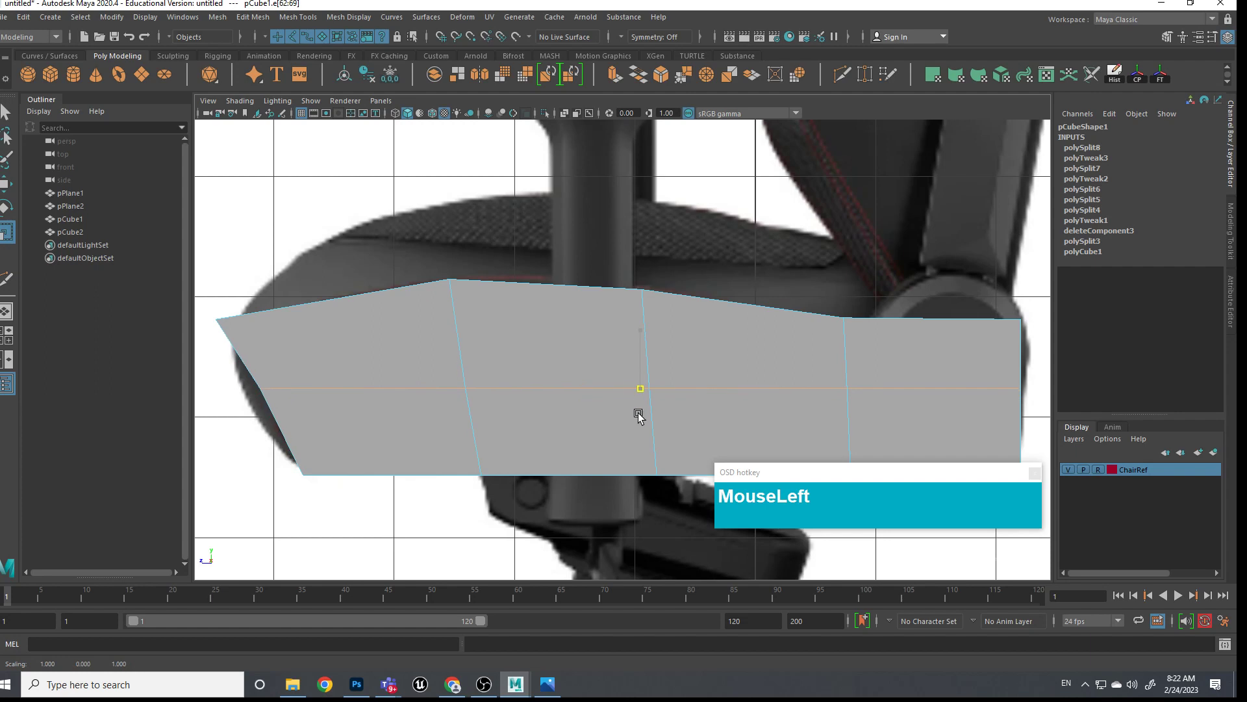
Move the front vertices of the mid-height loop forward and slightly down to follow the seat's front curve in the side reference
{"action": "right_click_drag", "start_coordinate": [397, 389], "coordinate": [325, 370]}
{"action": "left_click", "coordinate": [263, 395]}
{"action": "key", "text": "q"}
{"action": "key", "text": "w"}
{"action": "left_click_drag", "start_coordinate": [270, 395], "coordinate": [247, 406]}
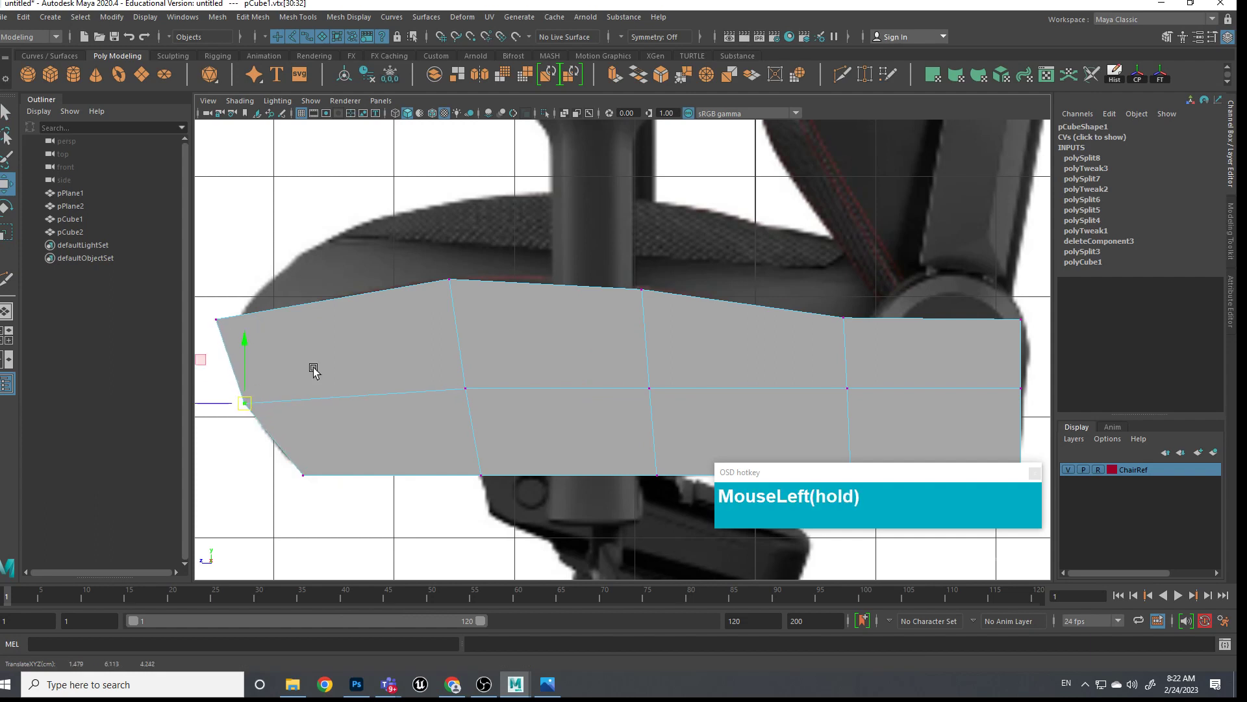
In the front view, pull the seat half's upper and mid-height outer vertices outward to match the flared side of the reference
{"action": "key", "text": "space"}
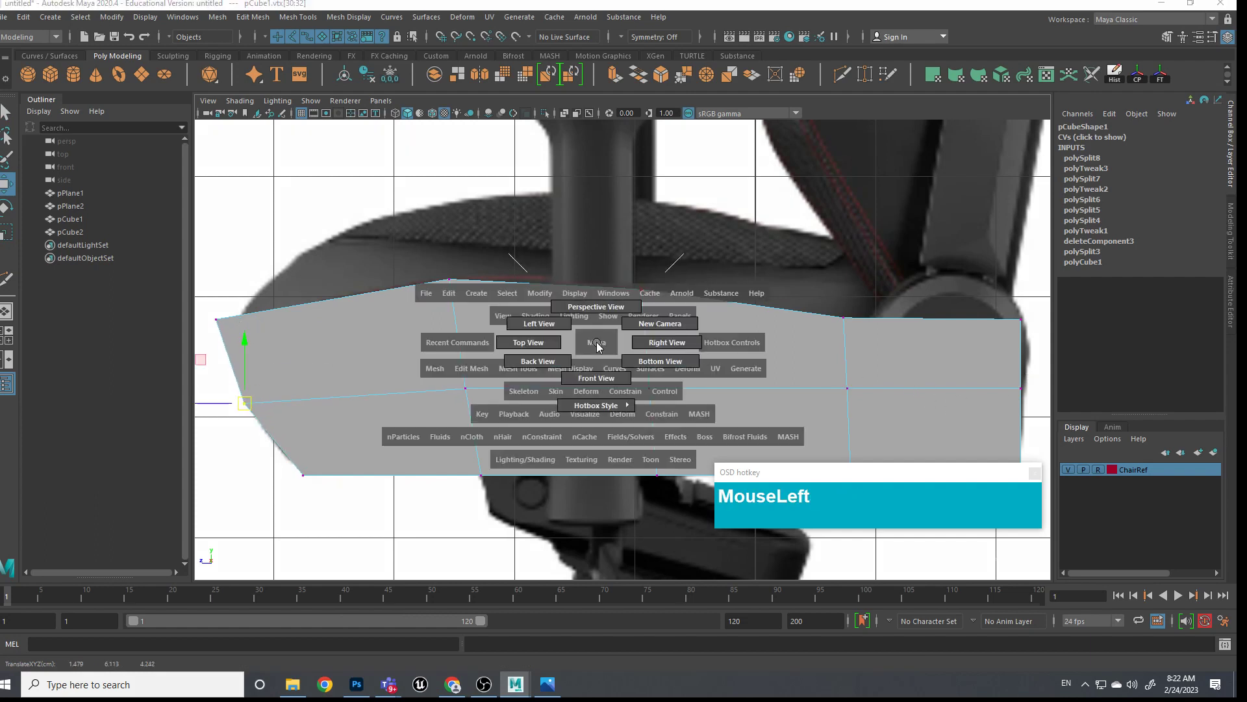
{"action": "left_click_drag", "start_coordinate": [597, 345], "coordinate": [597, 325]}
{"action": "scroll", "coordinate": [649, 439], "scroll_direction": "up", "scroll_amount": 3}
{"action": "middle_click_drag", "start_coordinate": [649, 440], "coordinate": [663, 411], "text": "alt"}
{"action": "left_click_drag", "start_coordinate": [663, 411], "coordinate": [637, 390], "text": "alt"}
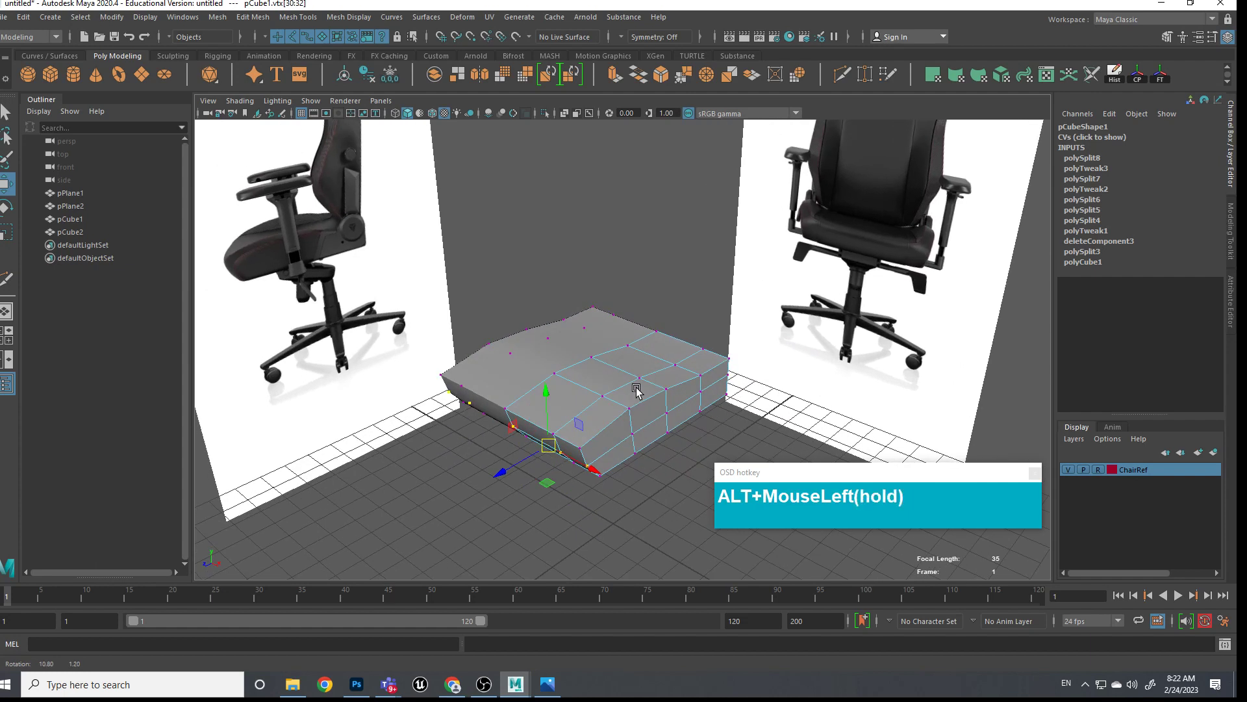
{"action": "scroll", "coordinate": [843, 329], "scroll_direction": "up", "scroll_amount": 2}
{"action": "key", "text": "space"}
{"action": "left_click_drag", "start_coordinate": [811, 291], "coordinate": [816, 328]}
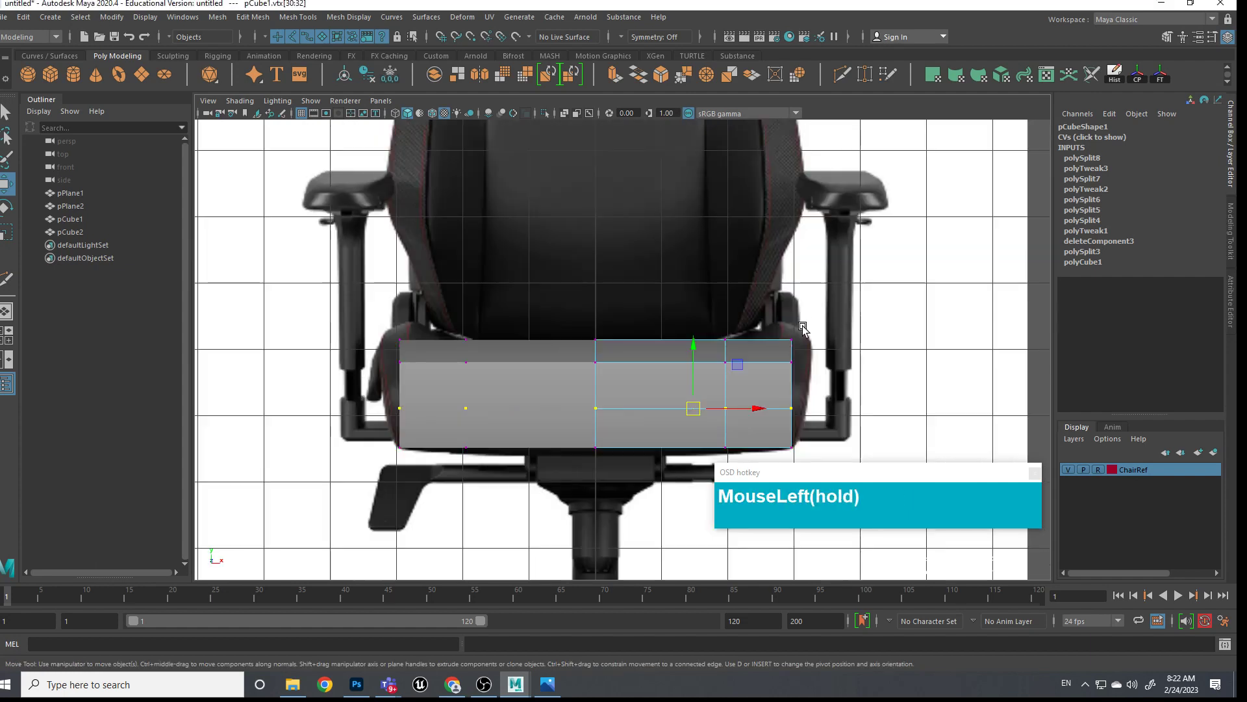
{"action": "scroll", "coordinate": [825, 344], "scroll_direction": "up", "scroll_amount": 3}
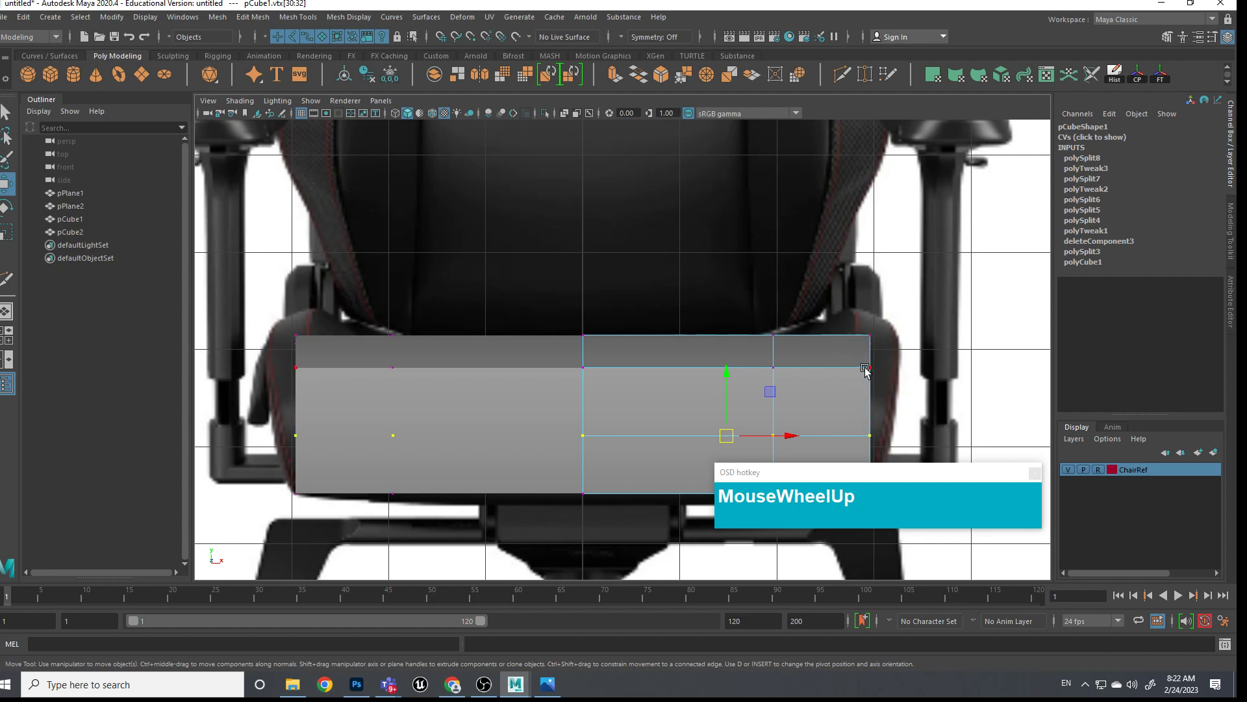
{"action": "middle_click_drag", "start_coordinate": [849, 362], "coordinate": [731, 280], "text": "alt"}
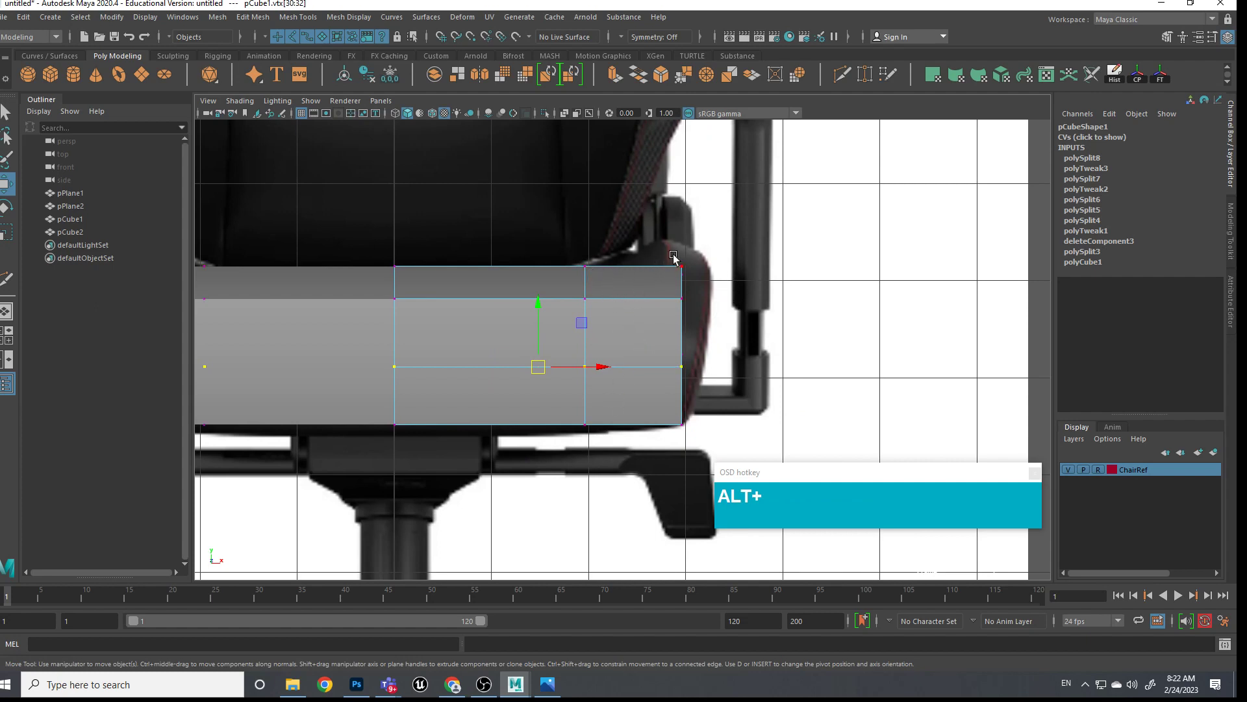
{"action": "left_click_drag", "start_coordinate": [665, 257], "coordinate": [689, 328]}
{"action": "left_click_drag", "start_coordinate": [704, 285], "coordinate": [732, 285]}
{"action": "left_click_drag", "start_coordinate": [674, 366], "coordinate": [677, 369]}
{"action": "left_click_drag", "start_coordinate": [753, 367], "coordinate": [770, 375]}
Shift the top, mid-height and bottom vertices of the lengthwise loop outward so it runs close to the seat's side
{"action": "left_click_drag", "start_coordinate": [575, 260], "coordinate": [615, 326]}
{"action": "left_click_drag", "start_coordinate": [648, 283], "coordinate": [720, 285]}
{"action": "left_click_drag", "start_coordinate": [562, 354], "coordinate": [706, 371]}
{"action": "left_click_drag", "start_coordinate": [580, 412], "coordinate": [665, 427]}
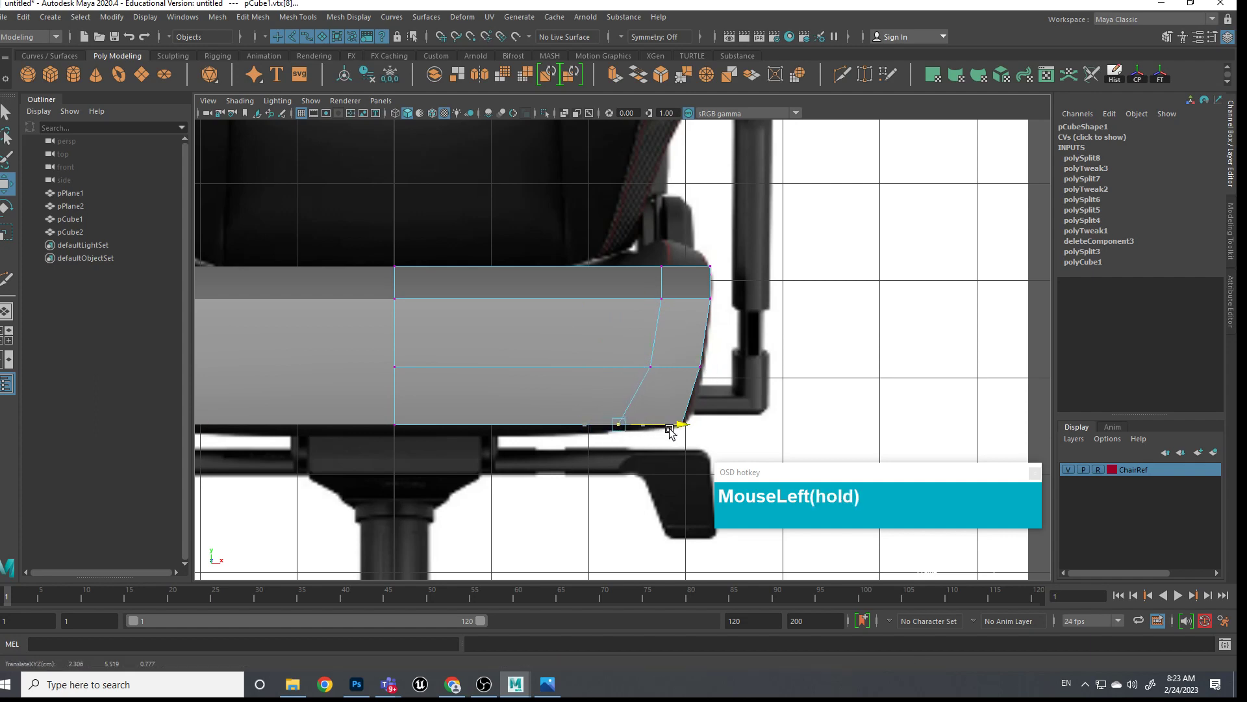
Insert a second lengthwise edge loop just inside the first with Multi-Cut and lower the top vertices of the seat's middle section
{"action": "right_click_drag", "start_coordinate": [648, 306], "coordinate": [571, 307], "text": "shift"}
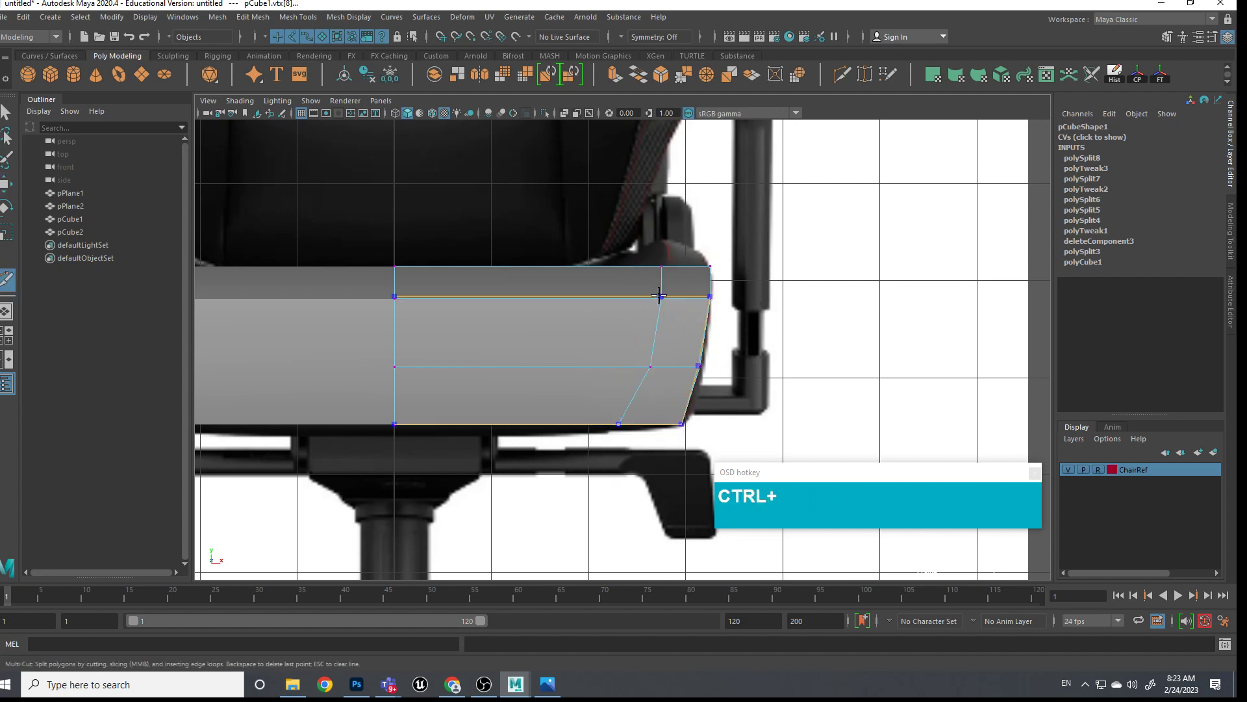
{"action": "left_click", "coordinate": [637, 295], "text": "ctrl"}
{"action": "right_click_drag", "start_coordinate": [640, 285], "coordinate": [608, 259]}
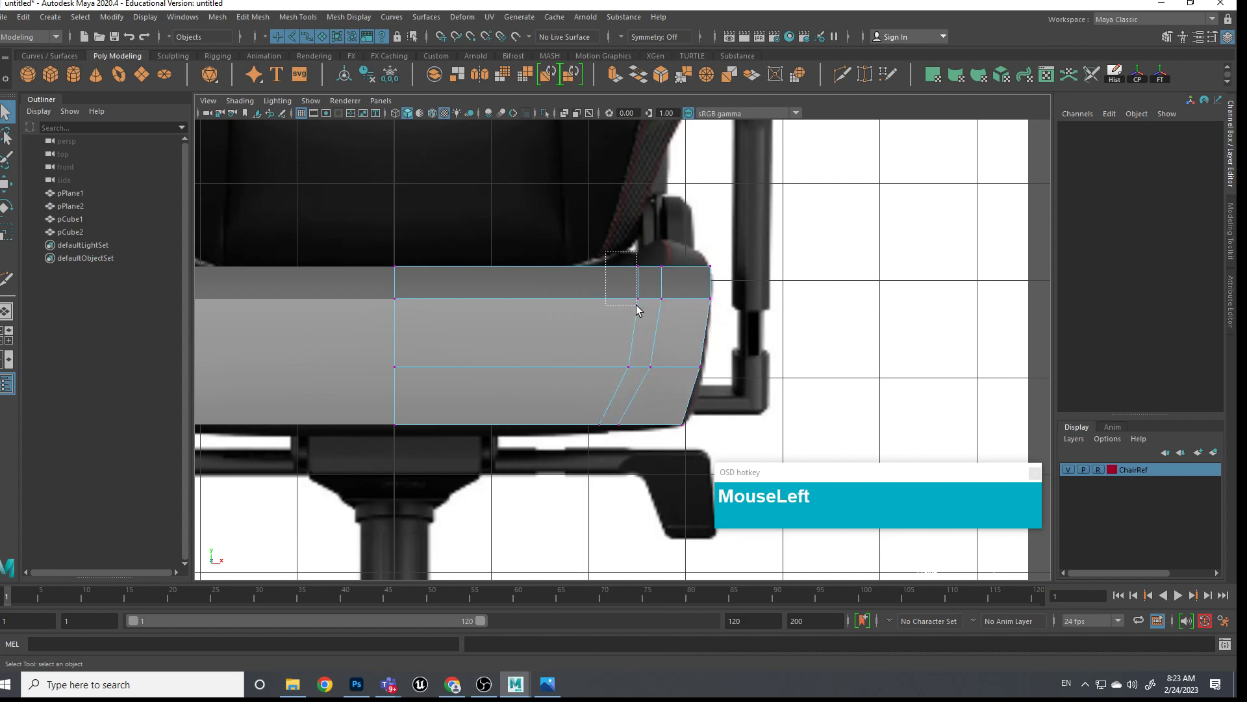
{"action": "left_click_drag", "start_coordinate": [636, 305], "coordinate": [643, 307]}
{"action": "left_click_drag", "start_coordinate": [324, 233], "coordinate": [650, 322]}
{"action": "key", "text": "w"}
{"action": "left_click_drag", "start_coordinate": [513, 246], "coordinate": [508, 264]}
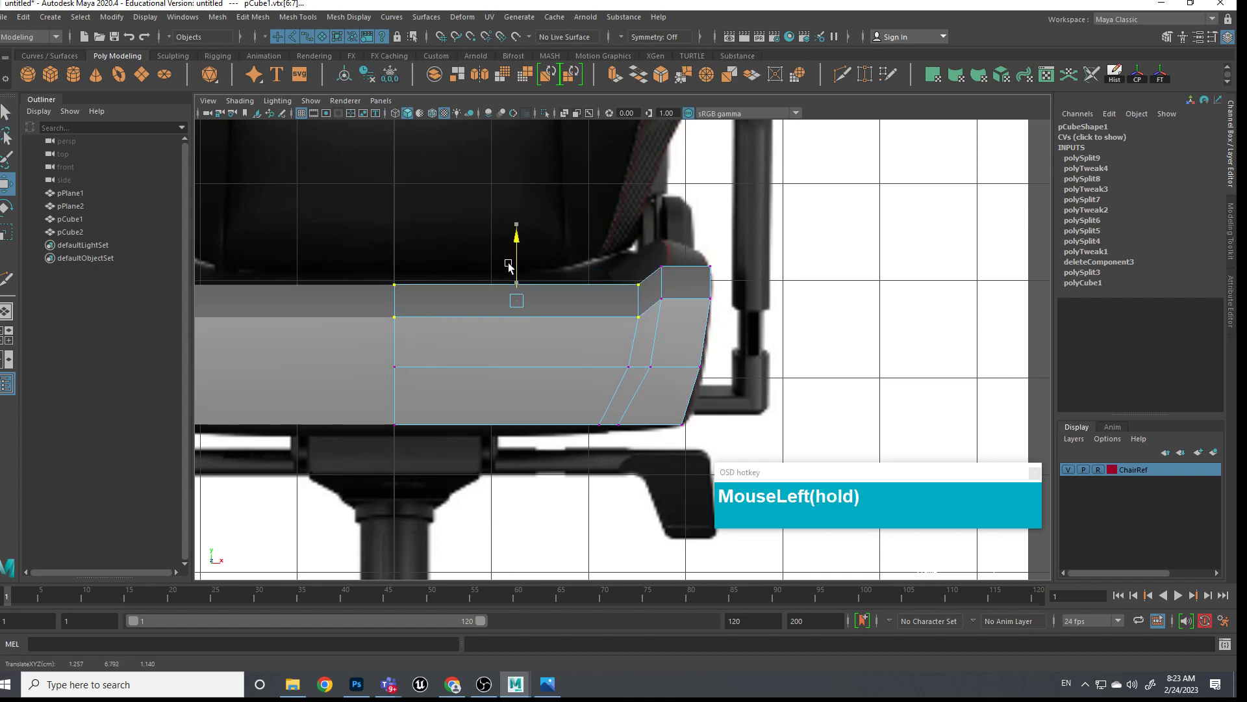
Shift the new loop's top vertices inward and the bottom vertices of both lengthwise loops outward to shape the side bolster
{"action": "left_click_drag", "start_coordinate": [610, 260], "coordinate": [671, 316]}
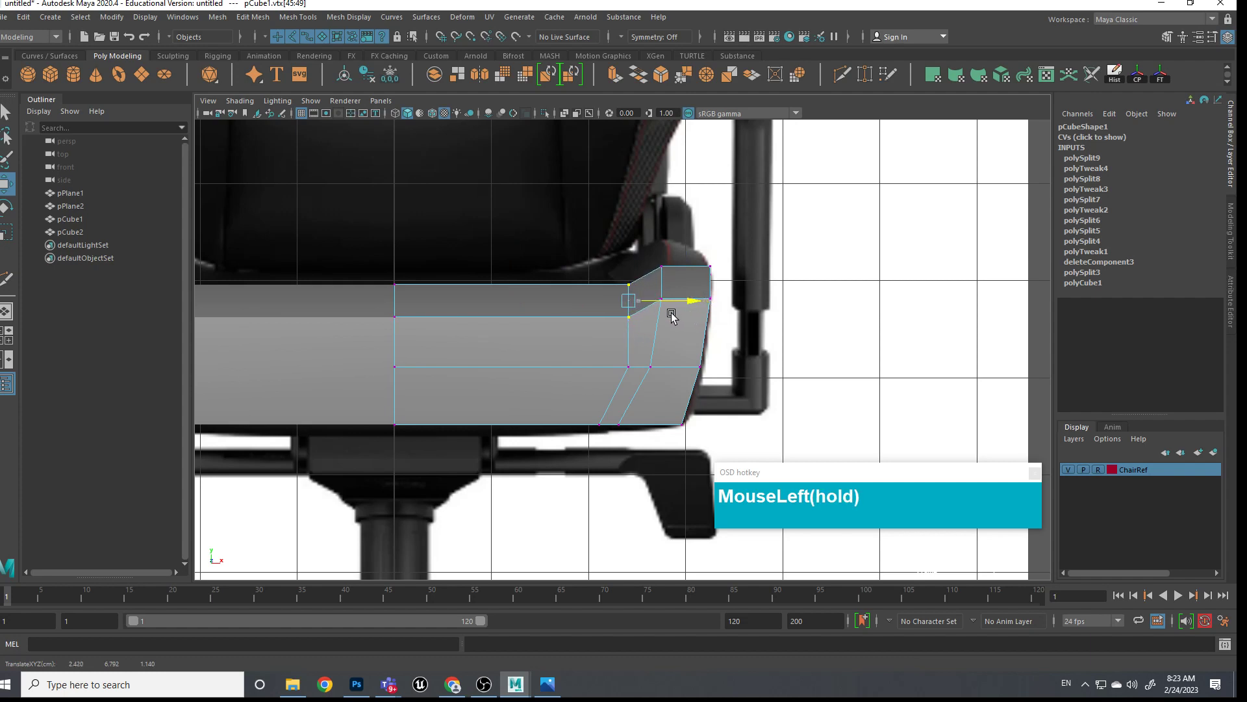
{"action": "left_click_drag", "start_coordinate": [639, 447], "coordinate": [573, 414]}
{"action": "left_click_drag", "start_coordinate": [666, 426], "coordinate": [697, 426]}
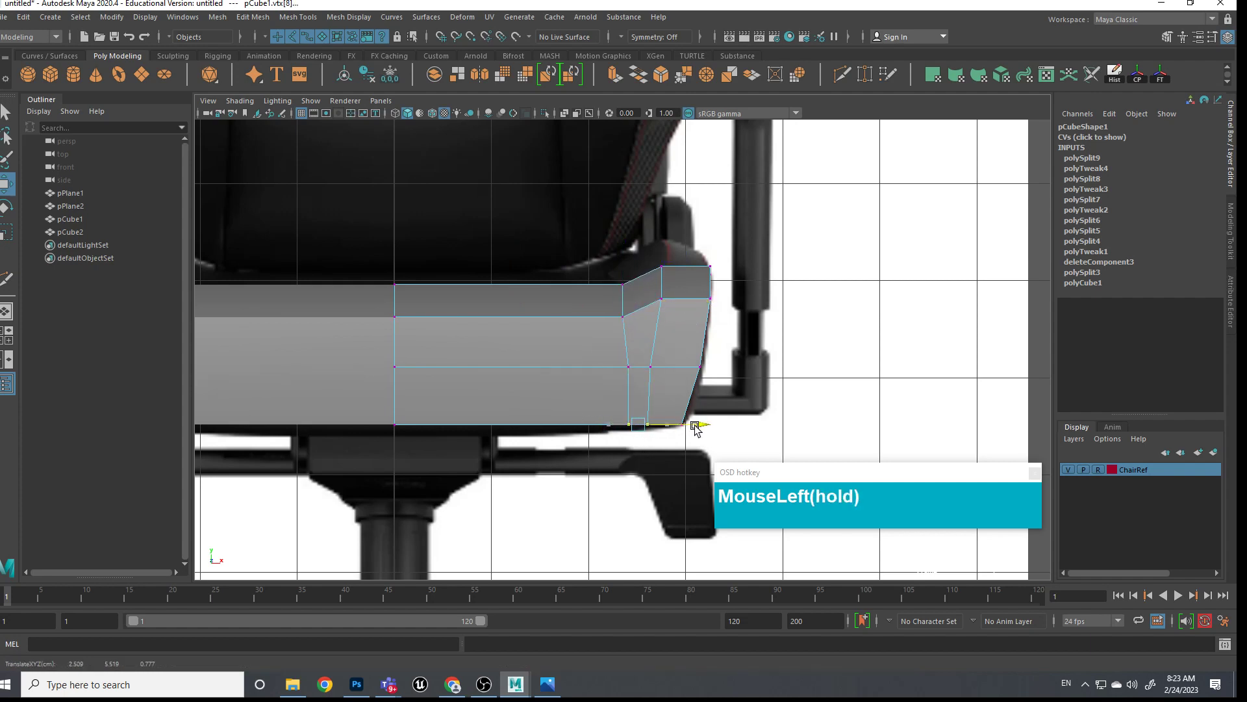
In the perspective view, move the outer front corner vertices inward and back to round off the seat's front corner
{"action": "key", "text": "space"}
{"action": "left_click_drag", "start_coordinate": [695, 333], "coordinate": [650, 421]}
{"action": "middle_click_drag", "start_coordinate": [649, 421], "coordinate": [655, 406], "text": "alt"}
{"action": "left_click_drag", "start_coordinate": [655, 406], "coordinate": [631, 406], "text": "alt"}
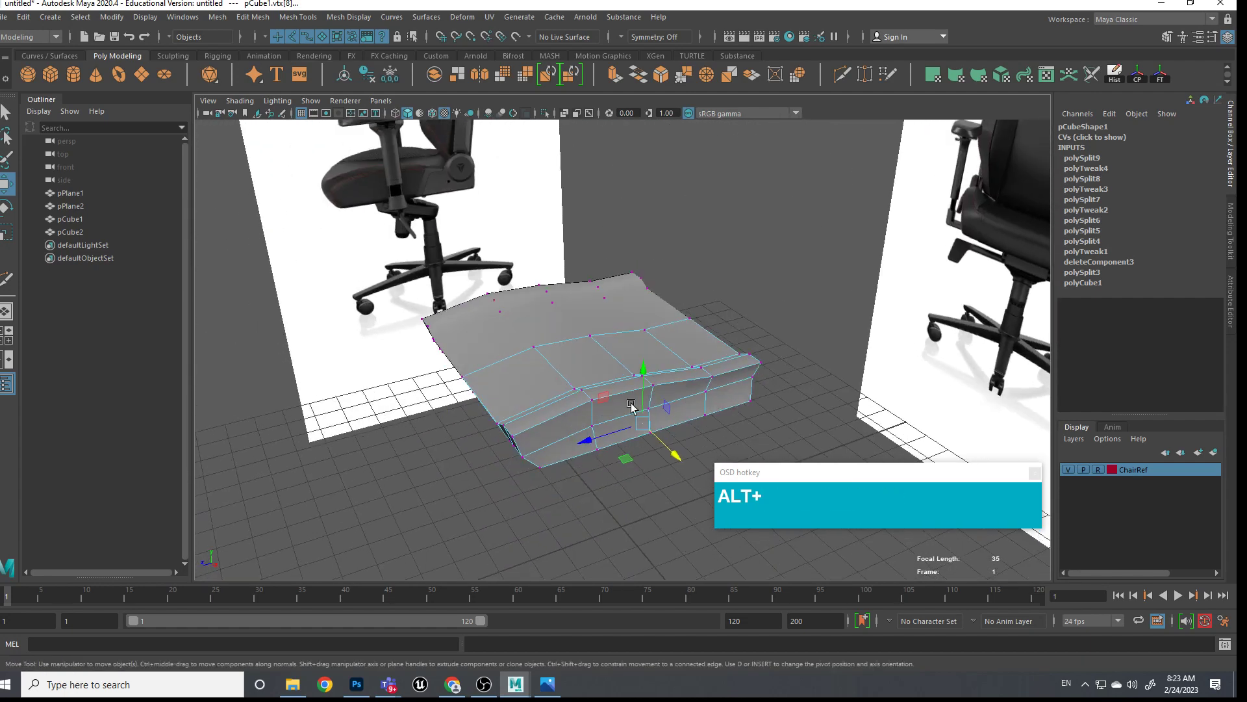
{"action": "left_click_drag", "start_coordinate": [573, 498], "coordinate": [594, 422], "text": "alt"}
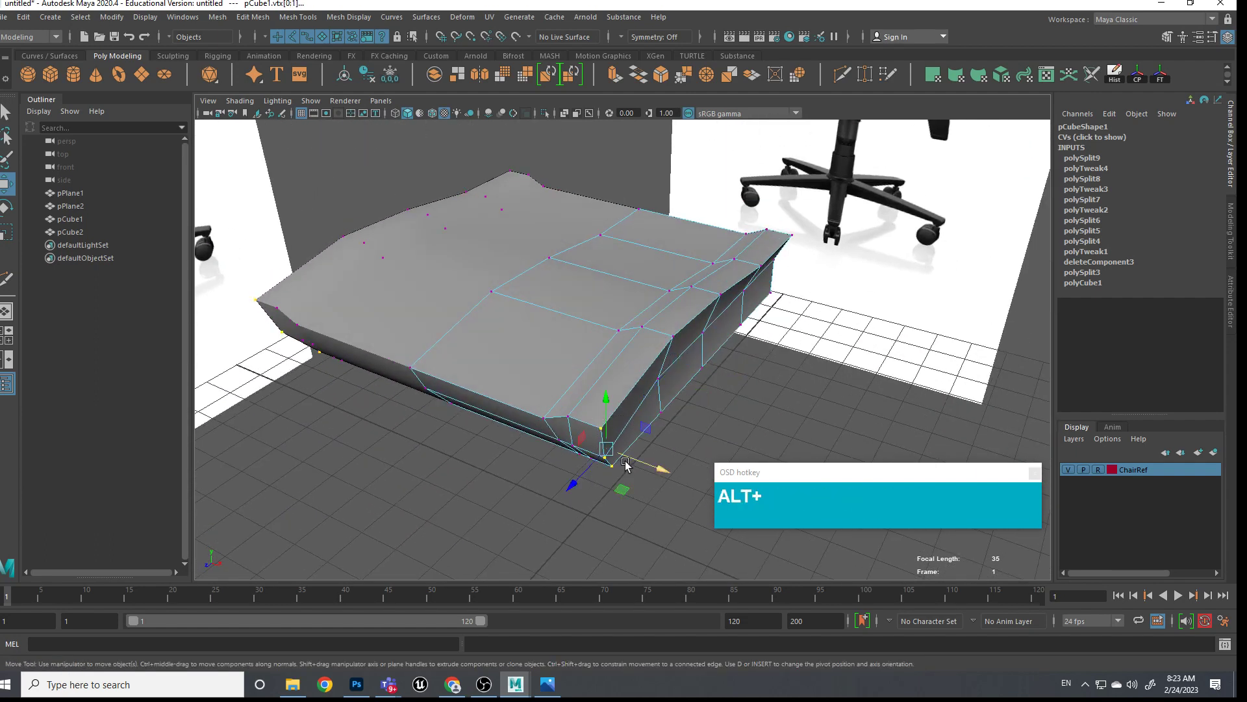
{"action": "left_click_drag", "start_coordinate": [584, 479], "coordinate": [698, 288], "text": "alt"}
Return to object mode and preview the seat cushion with smoothing
{"action": "right_click", "coordinate": [697, 288]}
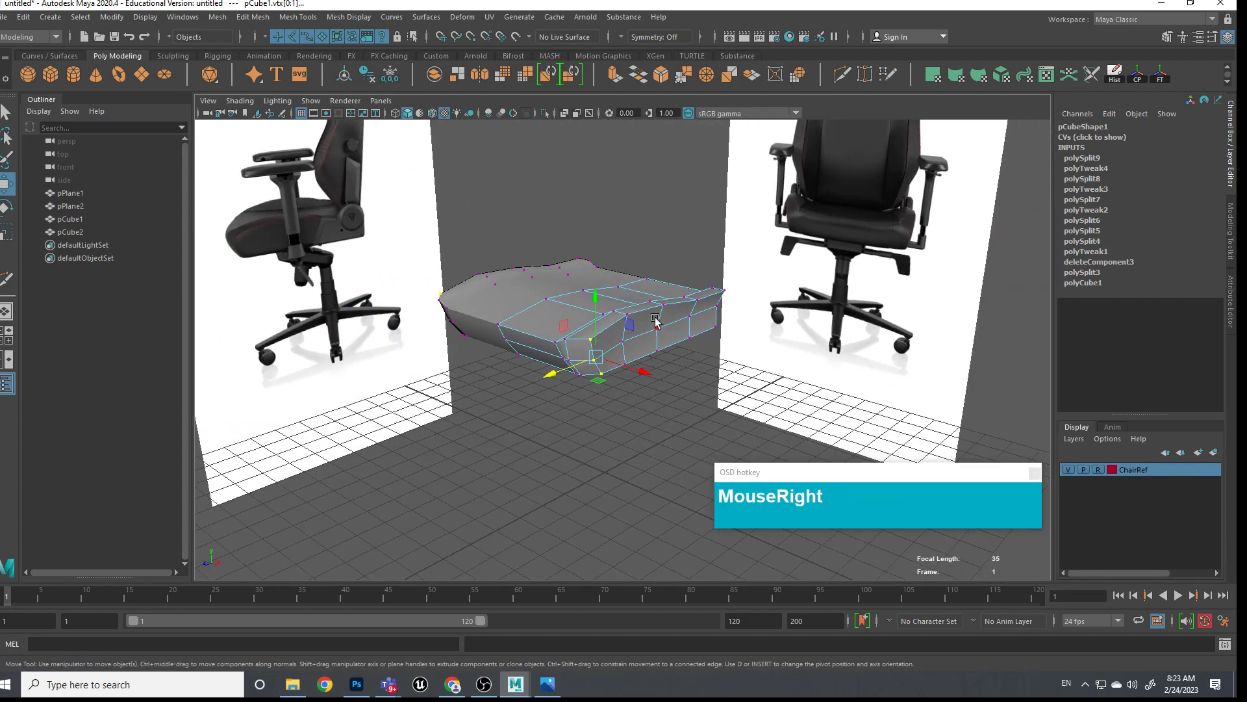
{"action": "right_click_drag", "start_coordinate": [697, 288], "coordinate": [675, 343]}
{"action": "key", "text": "3"}
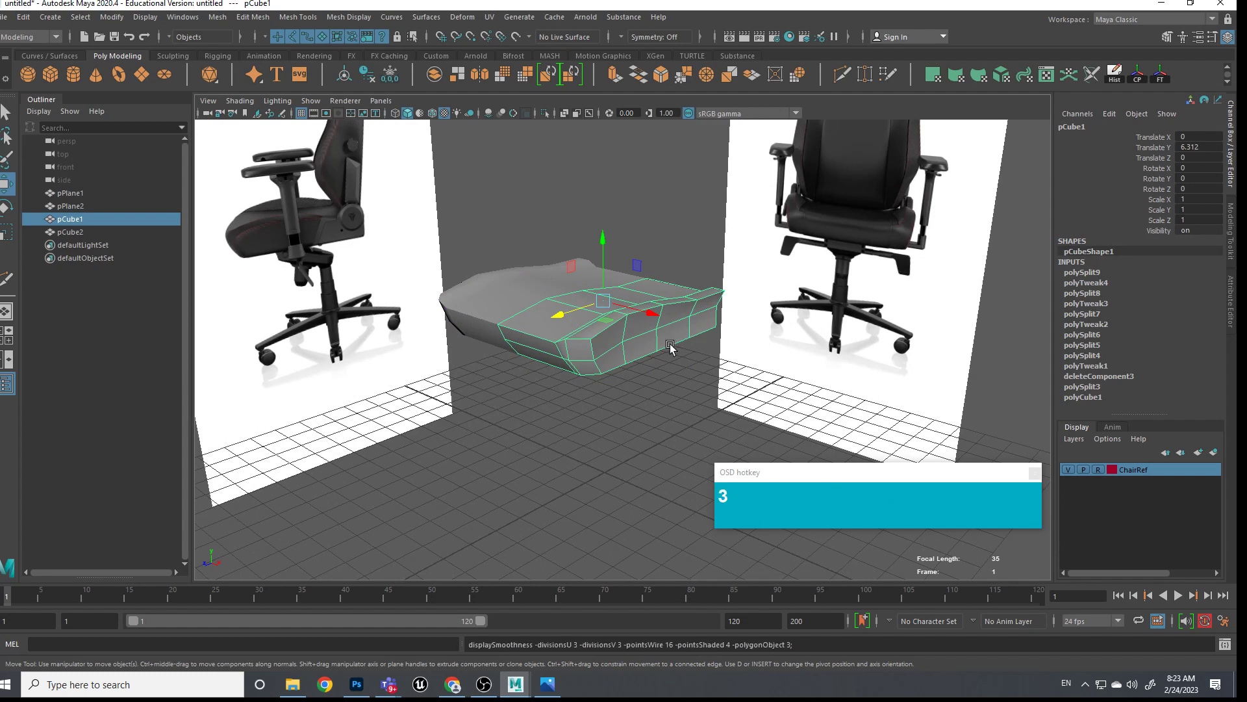
{"action": "left_click_drag", "start_coordinate": [646, 373], "coordinate": [622, 278], "text": "alt"}
{"action": "right_click", "coordinate": [622, 278]}
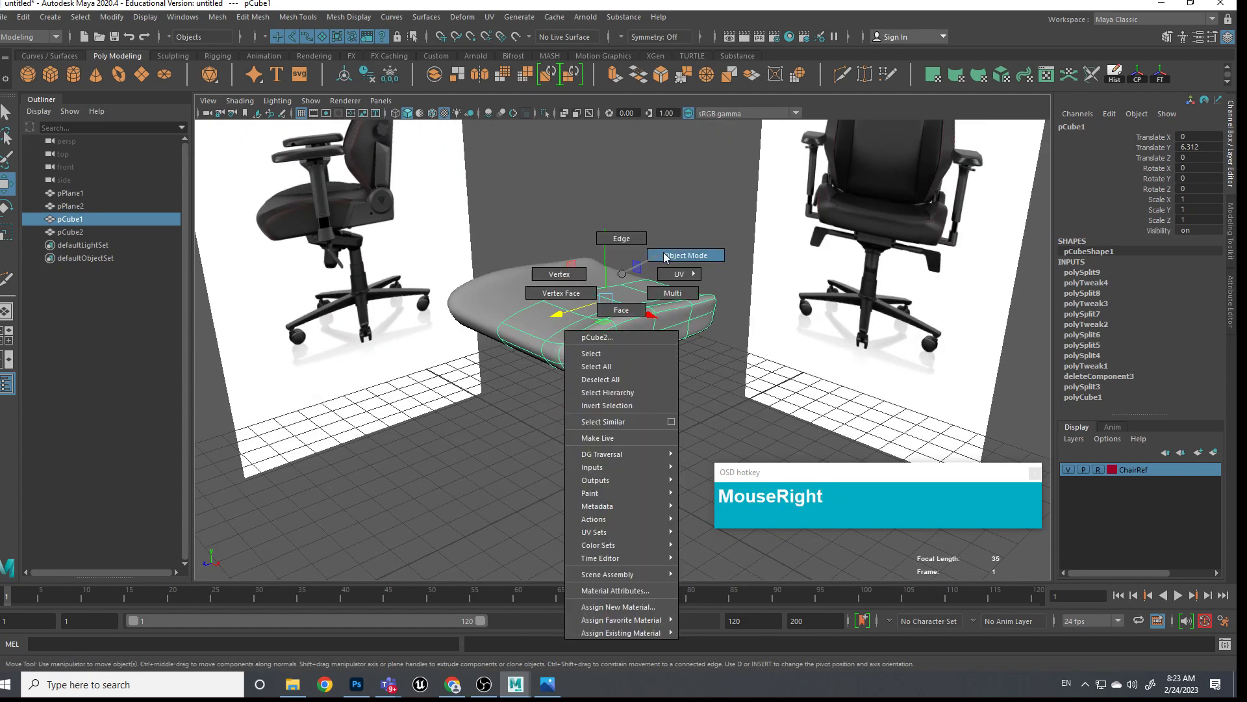
{"action": "left_click", "coordinate": [714, 286]}
Examine the seam and side bolster shape of the seat in the front reference image
{"action": "left_click_drag", "start_coordinate": [713, 286], "coordinate": [572, 312], "text": "alt"}
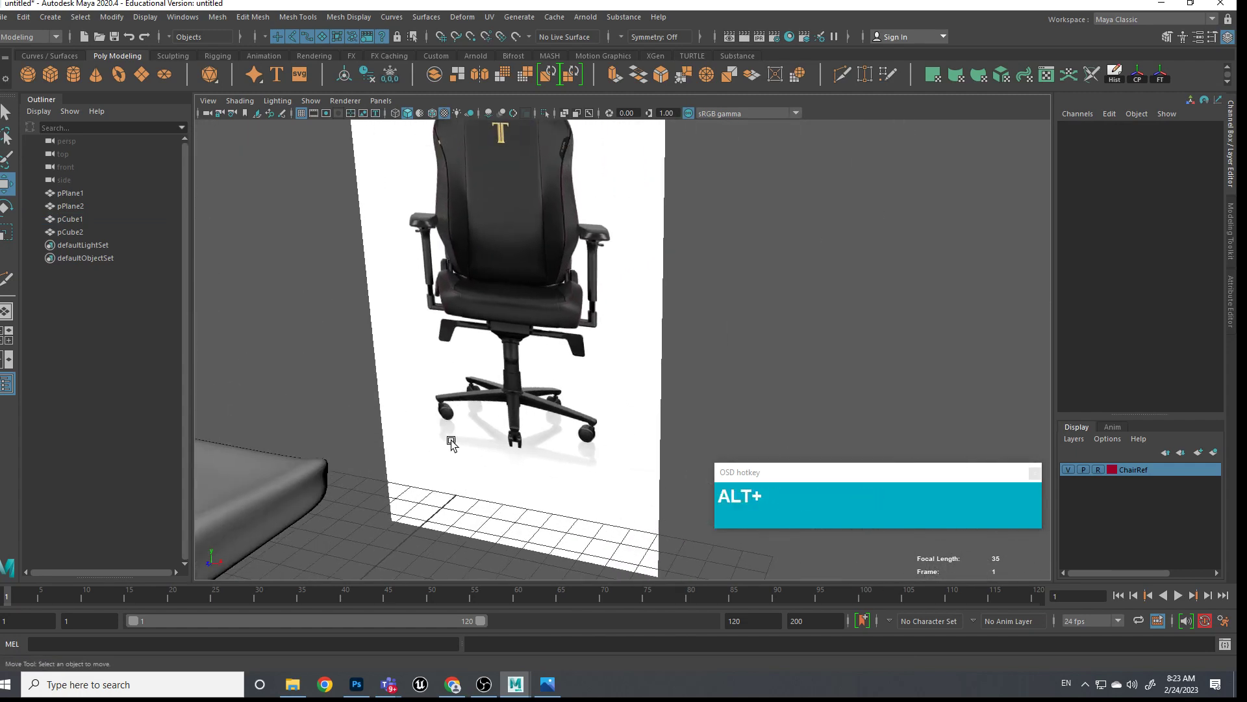
{"action": "scroll", "coordinate": [566, 313], "scroll_direction": "up", "scroll_amount": 8}
{"action": "middle_click_drag", "start_coordinate": [512, 266], "coordinate": [439, 232], "text": "alt"}
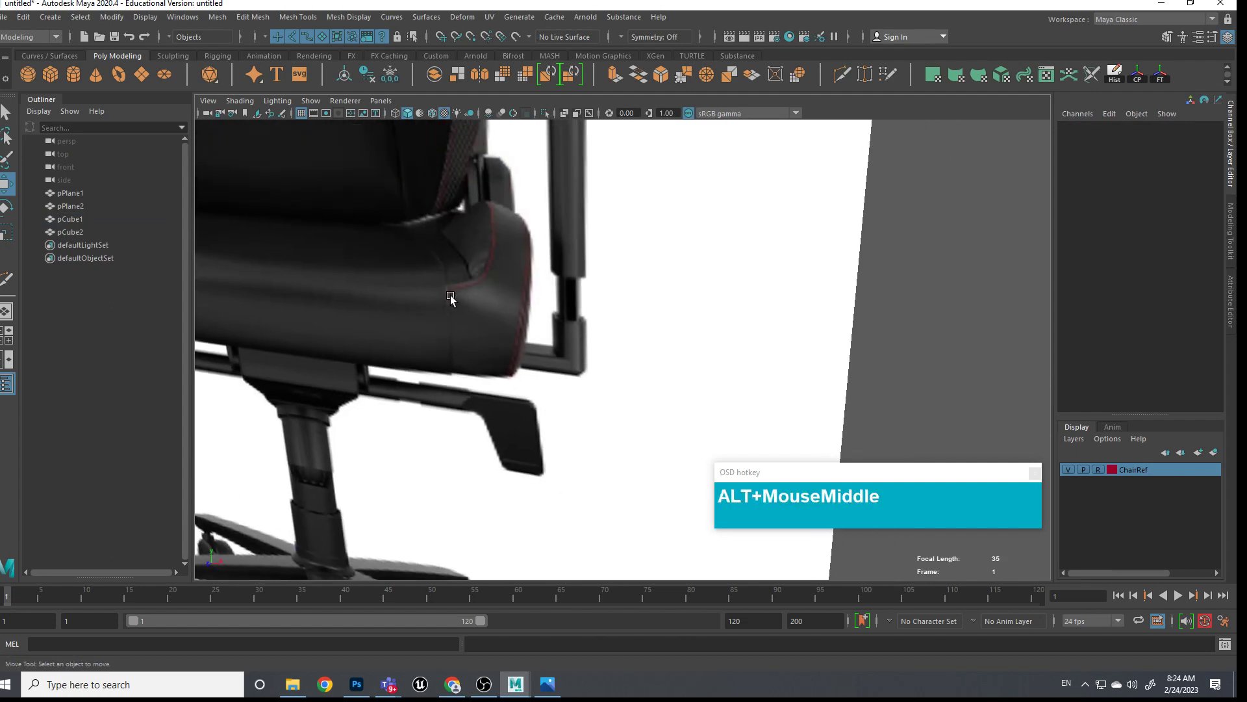
{"action": "scroll", "coordinate": [490, 193], "scroll_direction": "down", "scroll_amount": 5}
{"action": "middle_click_drag", "start_coordinate": [454, 383], "coordinate": [437, 281], "text": "alt"}
{"action": "scroll", "coordinate": [438, 281], "scroll_direction": "down", "scroll_amount": 4}
{"action": "left_click_drag", "start_coordinate": [438, 281], "coordinate": [459, 467], "text": "alt"}
Inspect the smoothed front corner of the seat half up close and return it to the unsmoothed display
{"action": "left_click", "coordinate": [459, 461]}
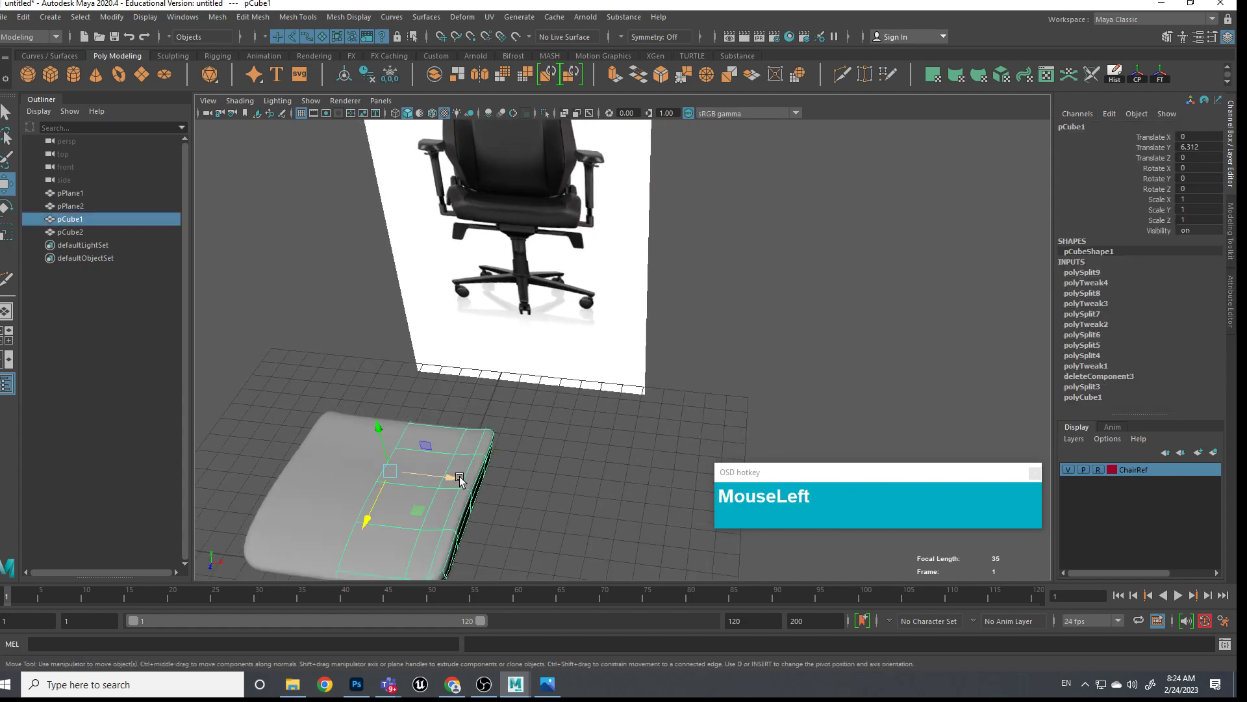
{"action": "middle_click_drag", "start_coordinate": [459, 461], "coordinate": [513, 377], "text": "alt"}
{"action": "left_click_drag", "start_coordinate": [513, 377], "coordinate": [526, 406], "text": "alt"}
{"action": "scroll", "coordinate": [526, 312], "scroll_direction": "up", "scroll_amount": 5}
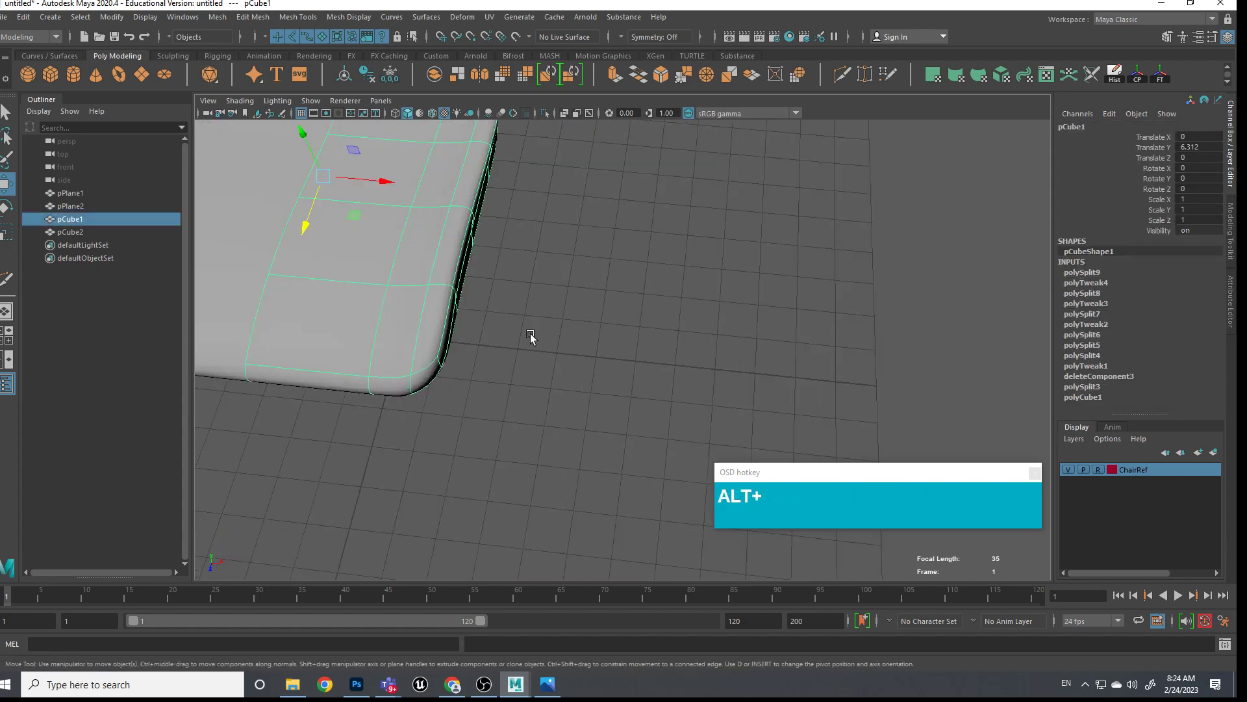
{"action": "left_click_drag", "start_coordinate": [529, 337], "coordinate": [553, 347], "text": "alt"}
{"action": "middle_click_drag", "start_coordinate": [552, 345], "coordinate": [578, 443], "text": "alt"}
{"action": "left_click_drag", "start_coordinate": [578, 443], "coordinate": [567, 410], "text": "alt"}
{"action": "middle_click_drag", "start_coordinate": [567, 410], "coordinate": [629, 449], "text": "alt"}
{"action": "key", "text": "1"}
{"action": "scroll", "coordinate": [654, 409], "scroll_direction": "down", "scroll_amount": 5}
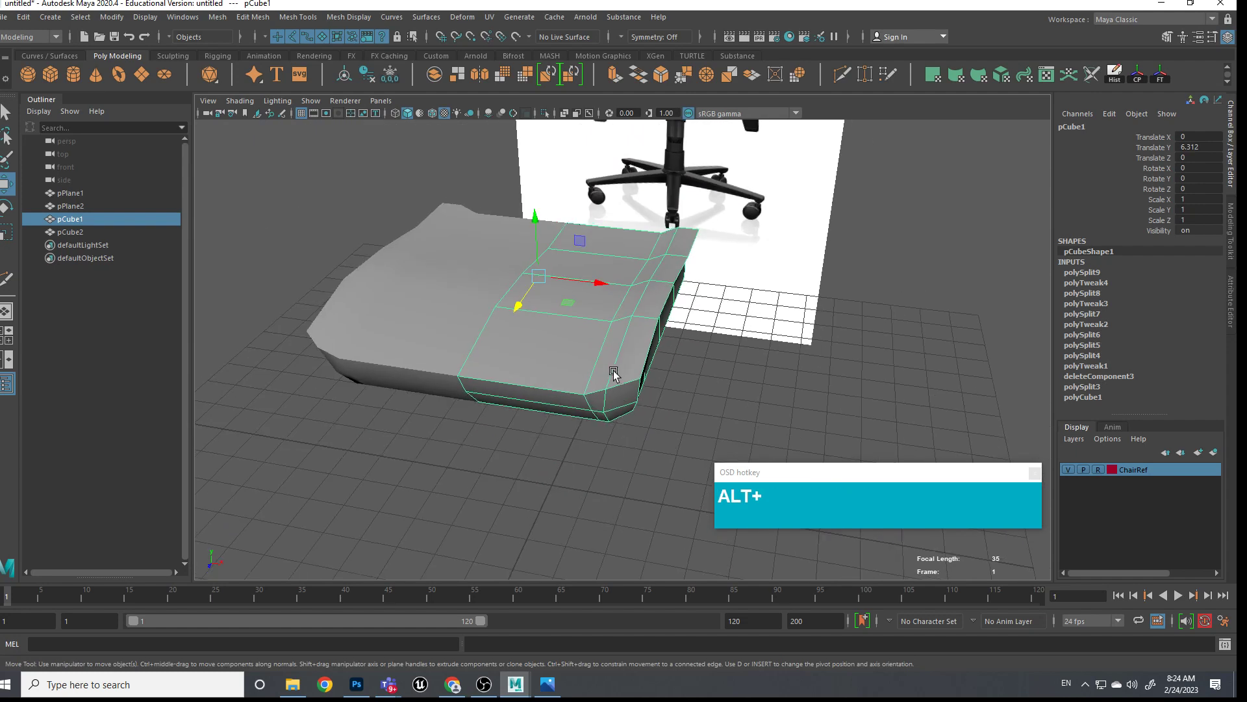
{"action": "middle_click_drag", "start_coordinate": [638, 361], "coordinate": [595, 405], "text": "alt"}
{"action": "scroll", "coordinate": [615, 423], "scroll_direction": "up", "scroll_amount": 3, "text": "alt"}
{"action": "scroll", "coordinate": [610, 372], "scroll_direction": "down", "scroll_amount": 3, "text": "alt"}
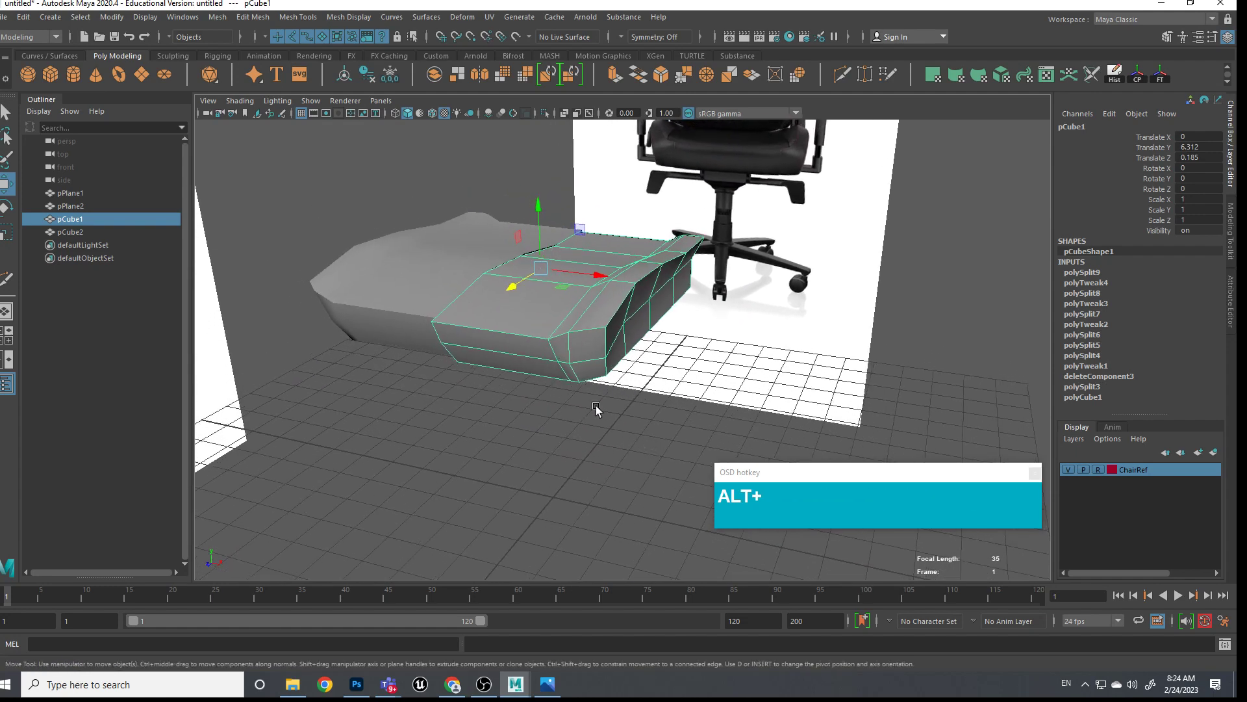
{"action": "right_click_drag", "start_coordinate": [604, 311], "coordinate": [592, 341]}
{"action": "left_click", "coordinate": [611, 295]}
{"action": "left_click", "coordinate": [593, 338], "text": "shift"}
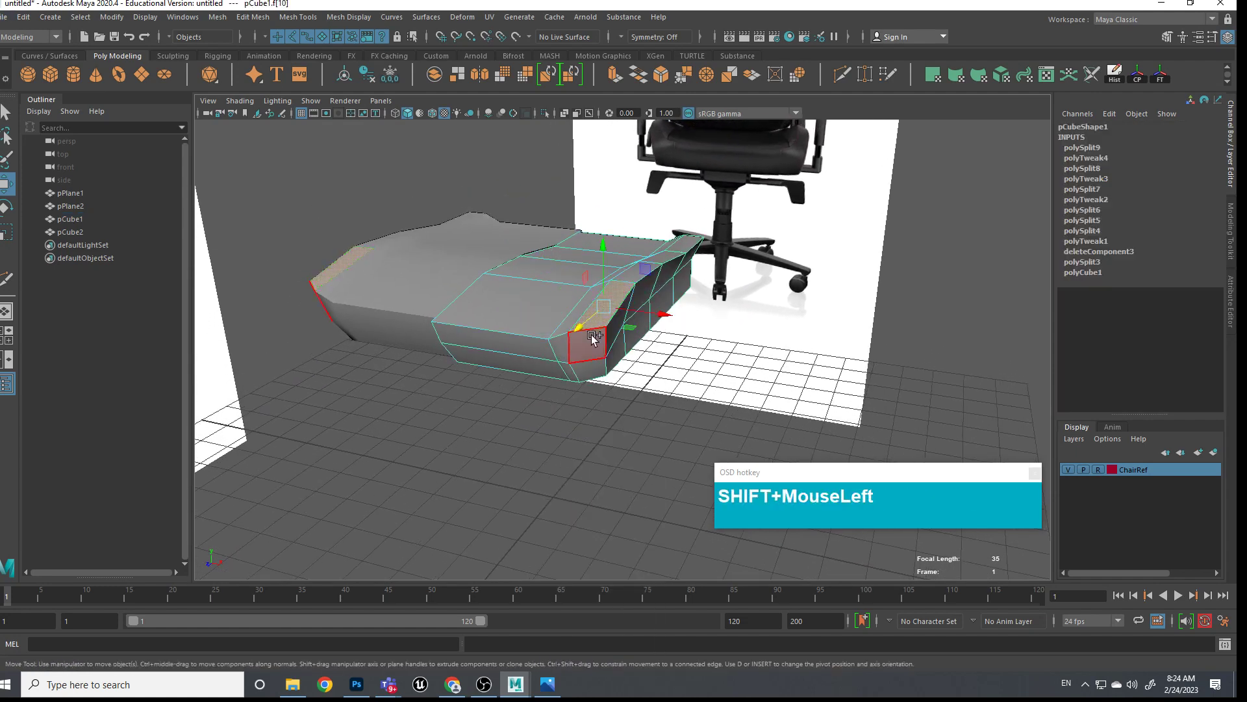
{"action": "double_click", "coordinate": [593, 338], "text": "shift"}
{"action": "middle_click_drag", "start_coordinate": [691, 314], "coordinate": [647, 379], "text": "alt"}
{"action": "left_click", "coordinate": [647, 380]}
Examine the bolster seam in the front reference and compare it with the narrow face strip at the seat's front corner
{"action": "scroll", "coordinate": [647, 379], "scroll_direction": "up", "scroll_amount": 3}
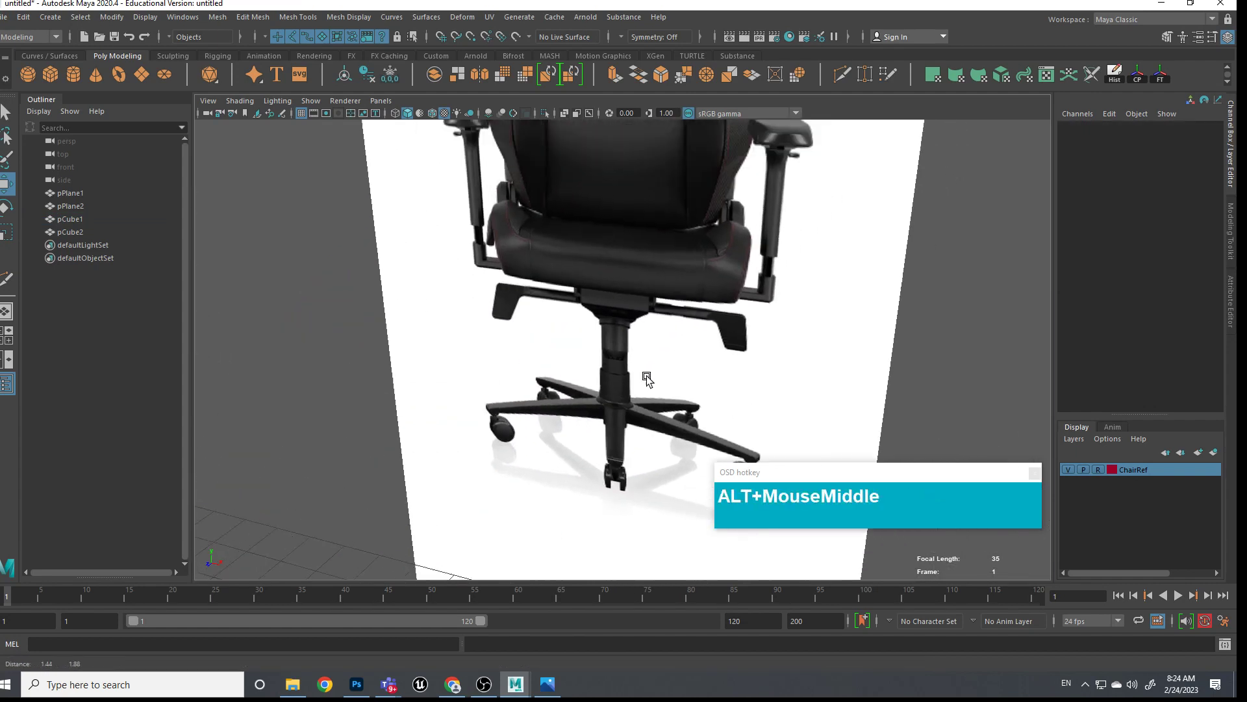
{"action": "scroll", "coordinate": [669, 338], "scroll_direction": "up", "scroll_amount": 3}
{"action": "middle_click_drag", "start_coordinate": [698, 290], "coordinate": [689, 364], "text": "alt"}
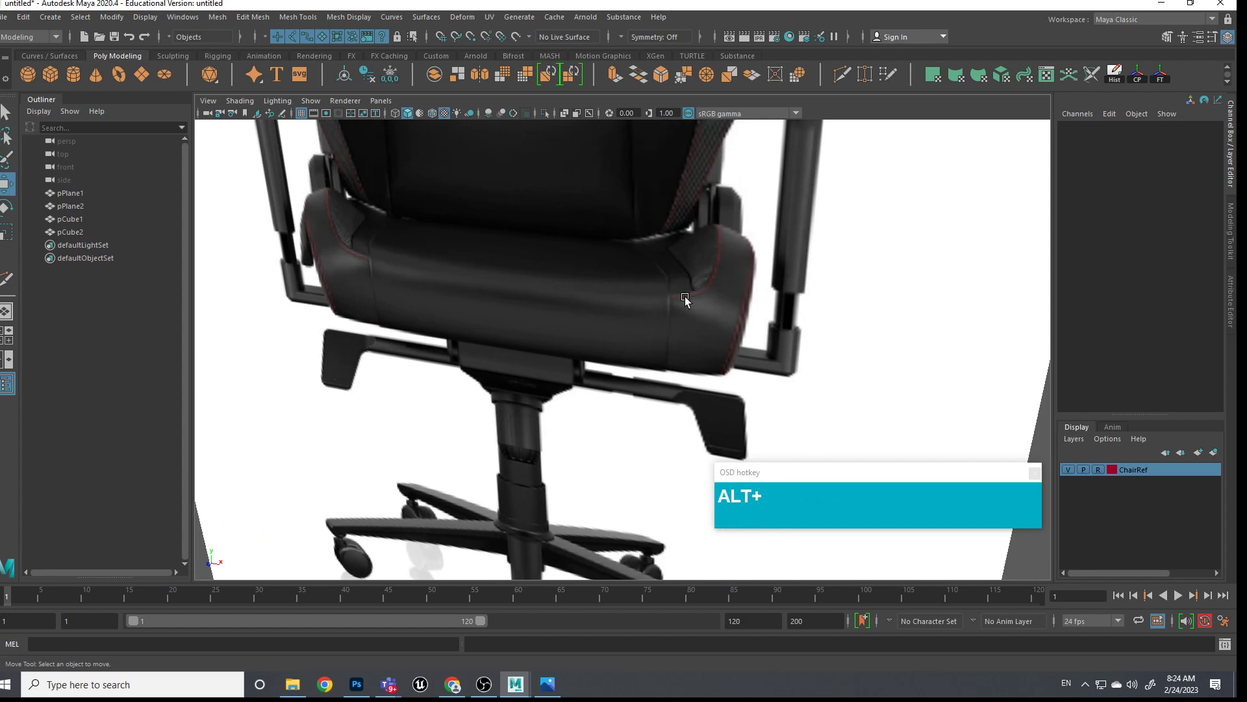
{"action": "scroll", "coordinate": [668, 300], "scroll_direction": "down", "scroll_amount": 3}
{"action": "middle_click_drag", "start_coordinate": [668, 301], "coordinate": [654, 350], "text": "alt"}
{"action": "scroll", "coordinate": [650, 301], "scroll_direction": "down", "scroll_amount": 2}
{"action": "scroll", "coordinate": [632, 302], "scroll_direction": "up", "scroll_amount": 4}
{"action": "scroll", "coordinate": [643, 325], "scroll_direction": "down", "scroll_amount": 5}
{"action": "scroll", "coordinate": [659, 354], "scroll_direction": "down", "scroll_amount": 3}
{"action": "scroll", "coordinate": [659, 354], "scroll_direction": "up", "scroll_amount": 5}
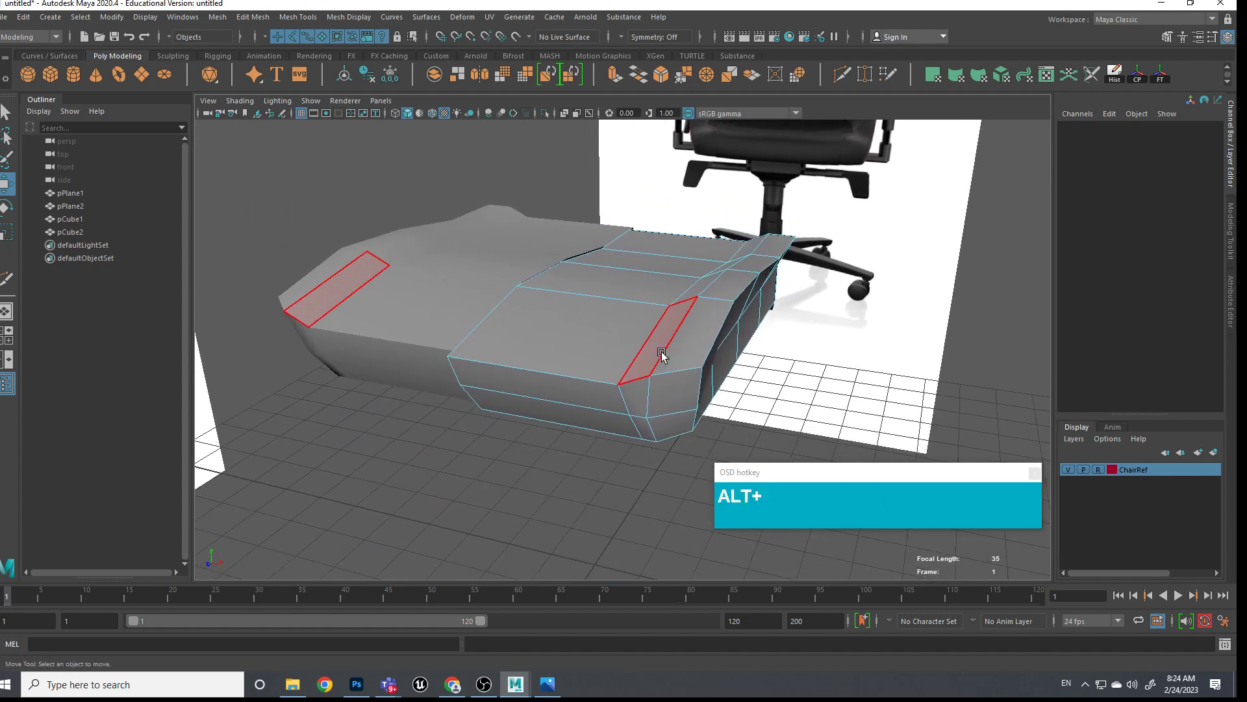
Move the short front top edge between the two lengthwise loops inward toward the seat's centre
{"action": "right_click_drag", "start_coordinate": [646, 396], "coordinate": [635, 291], "text": "alt"}
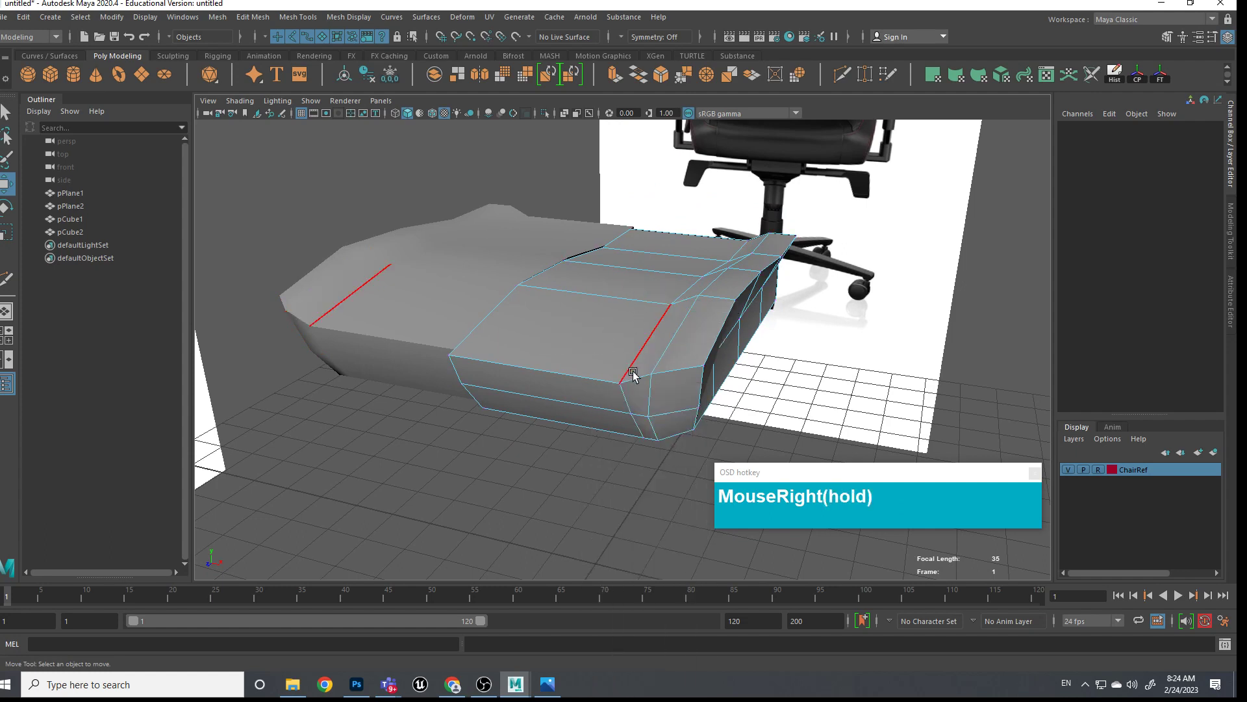
{"action": "left_click", "coordinate": [669, 410]}
{"action": "left_click_drag", "start_coordinate": [681, 393], "coordinate": [672, 388]}
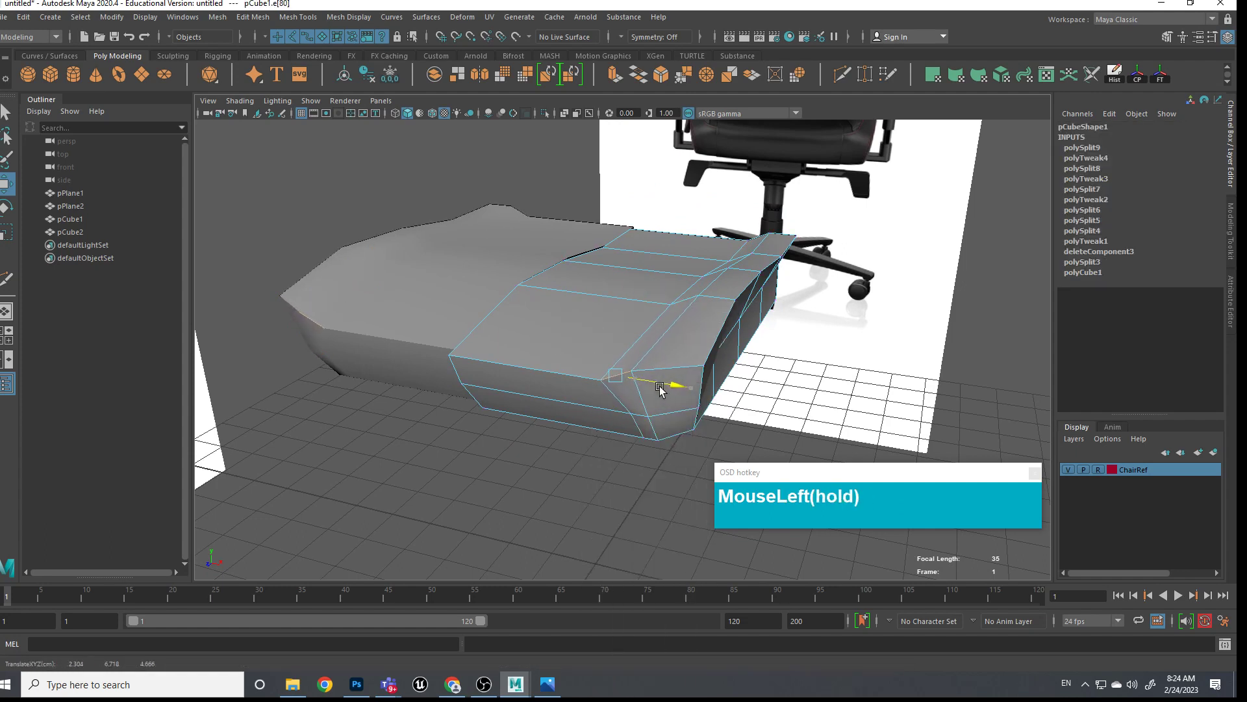
Select edges of the seat half's lengthwise loops from above and shift them slightly sideways
{"action": "middle_click_drag", "start_coordinate": [700, 379], "coordinate": [676, 443], "text": "alt"}
{"action": "middle_click_drag", "start_coordinate": [674, 447], "coordinate": [696, 351], "text": "alt"}
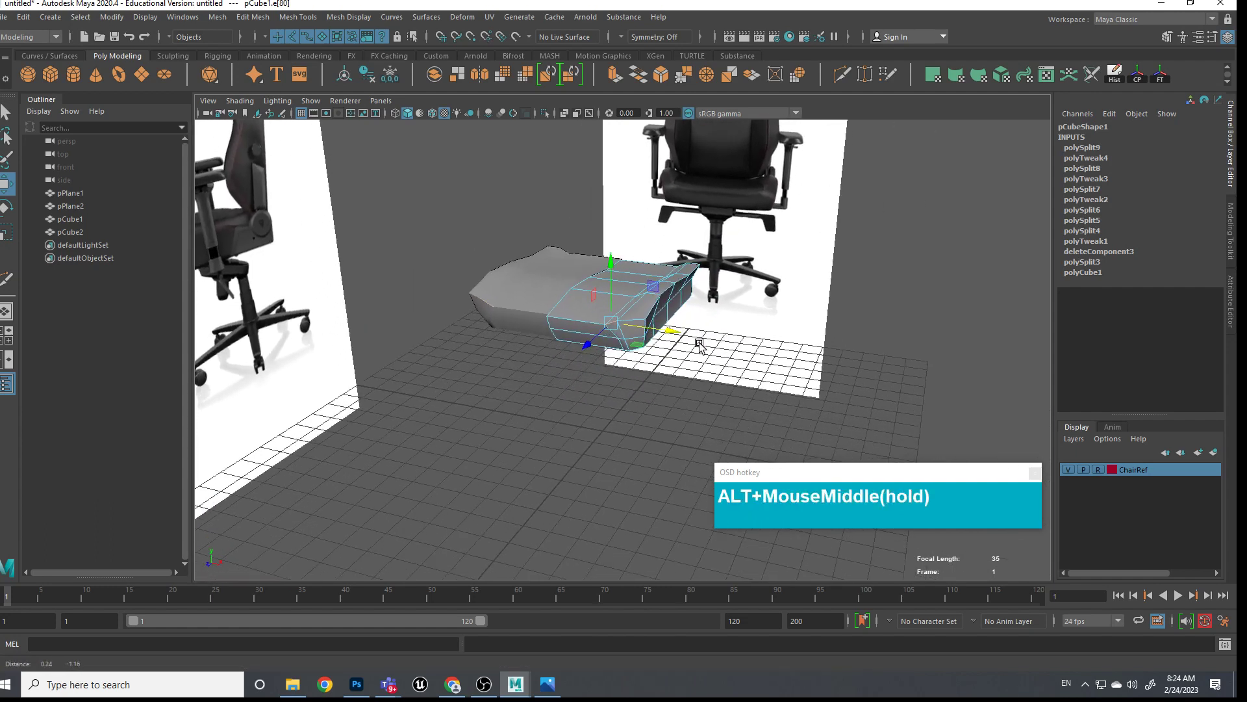
{"action": "scroll", "coordinate": [696, 351], "scroll_direction": "up", "scroll_amount": 3}
{"action": "left_click_drag", "start_coordinate": [696, 351], "coordinate": [695, 376], "text": "alt"}
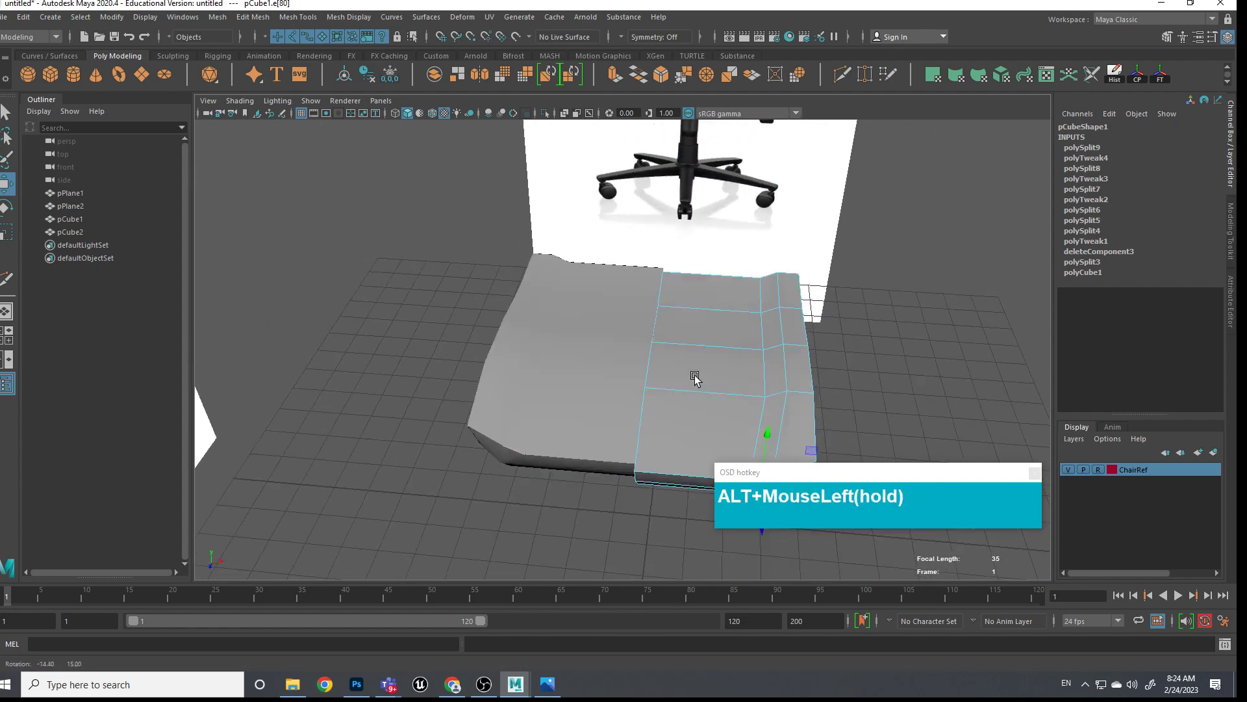
{"action": "middle_click_drag", "start_coordinate": [695, 376], "coordinate": [658, 349], "text": "alt"}
{"action": "scroll", "coordinate": [671, 365], "scroll_direction": "up", "scroll_amount": 2}
{"action": "left_click_drag", "start_coordinate": [658, 350], "coordinate": [501, 326], "text": "alt"}
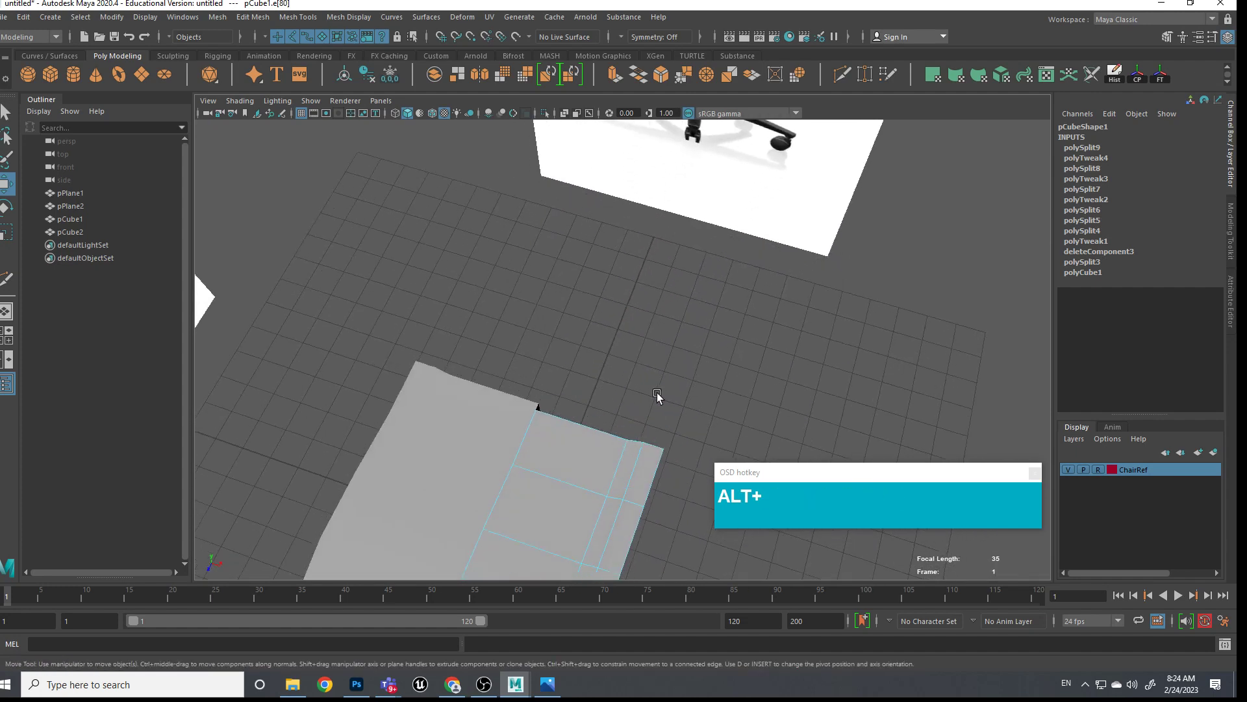
{"action": "middle_click_drag", "start_coordinate": [500, 326], "coordinate": [569, 329], "text": "alt"}
{"action": "right_click_drag", "start_coordinate": [591, 298], "coordinate": [588, 260]}
{"action": "left_click_drag", "start_coordinate": [618, 353], "coordinate": [593, 271]}
{"action": "left_click", "coordinate": [619, 350]}
{"action": "left_click_drag", "start_coordinate": [613, 349], "coordinate": [613, 340]}
Delete the old mirrored half of the seat cushion, keeping the original edited half
{"action": "middle_click_drag", "start_coordinate": [613, 340], "coordinate": [605, 267], "text": "alt"}
{"action": "right_click_drag", "start_coordinate": [605, 267], "coordinate": [669, 248]}
{"action": "left_click", "coordinate": [627, 295]}
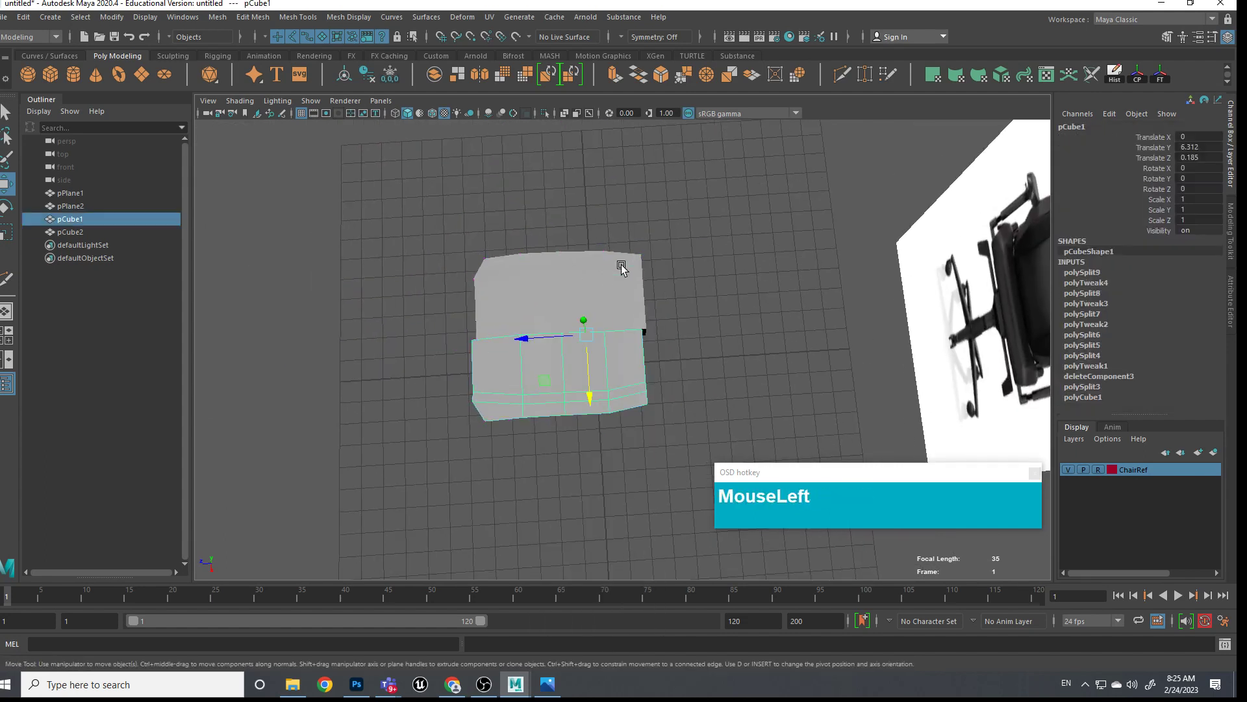
{"action": "left_click", "coordinate": [24, 17]}
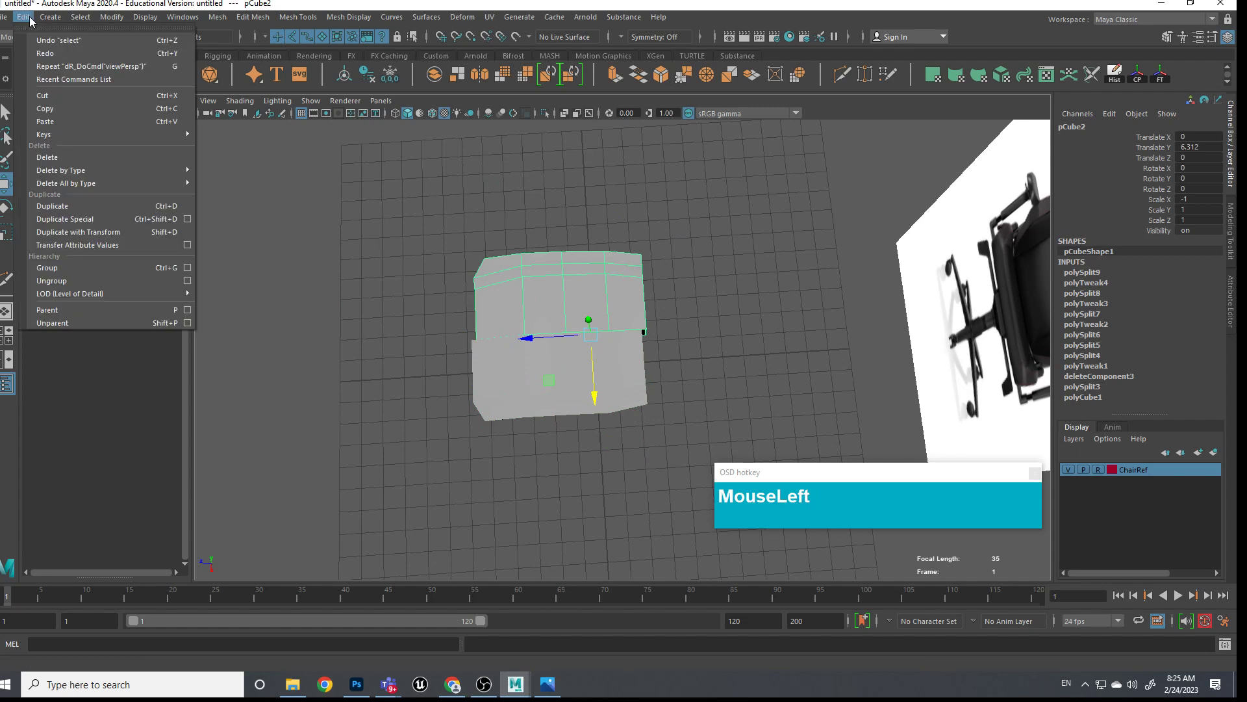
{"action": "left_click", "coordinate": [630, 246]}
{"action": "left_click", "coordinate": [605, 297]}
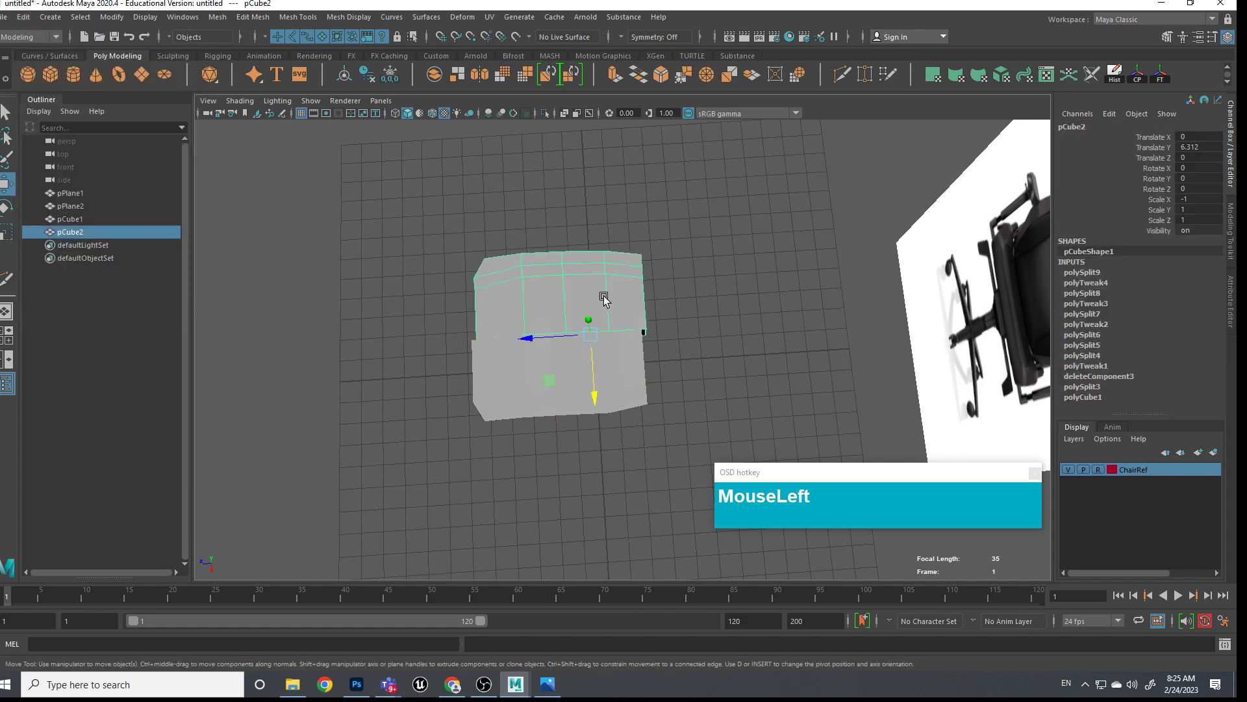
{"action": "key", "text": "Delete"}
Mirror the seat half again as one instance with Duplicate Special, using a scale of -1 in X
{"action": "left_click", "coordinate": [559, 374]}
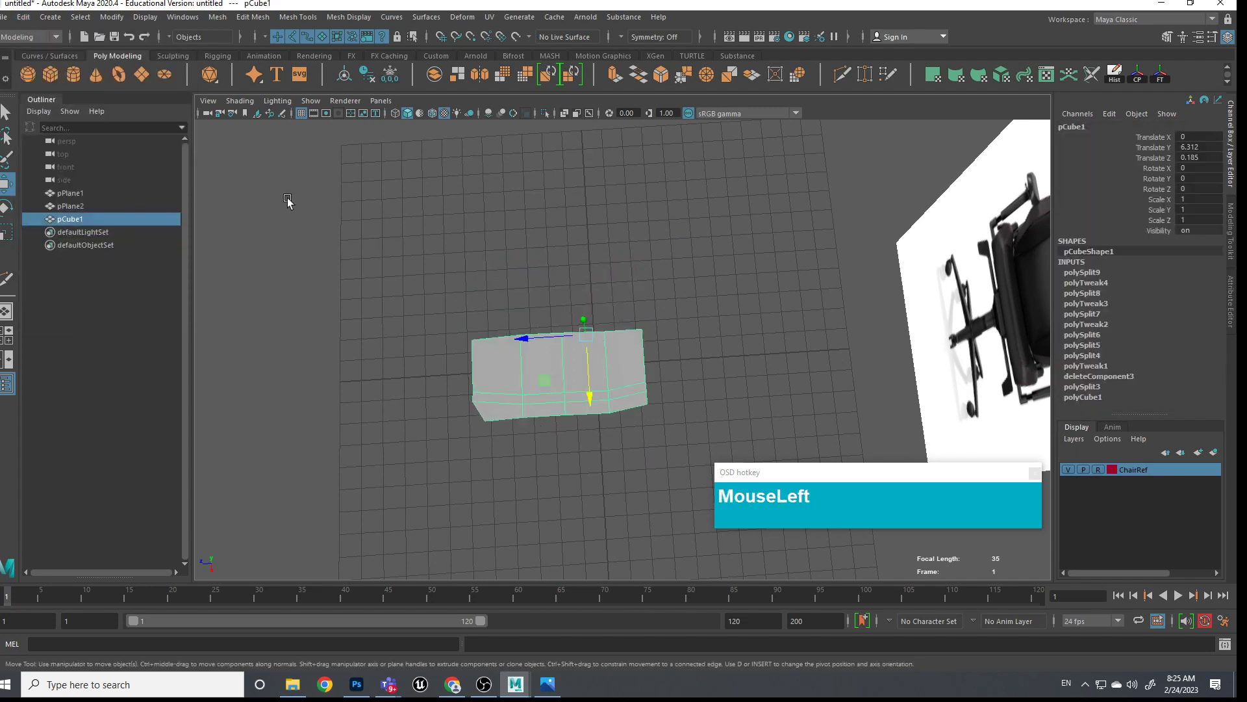
{"action": "left_click", "coordinate": [22, 20]}
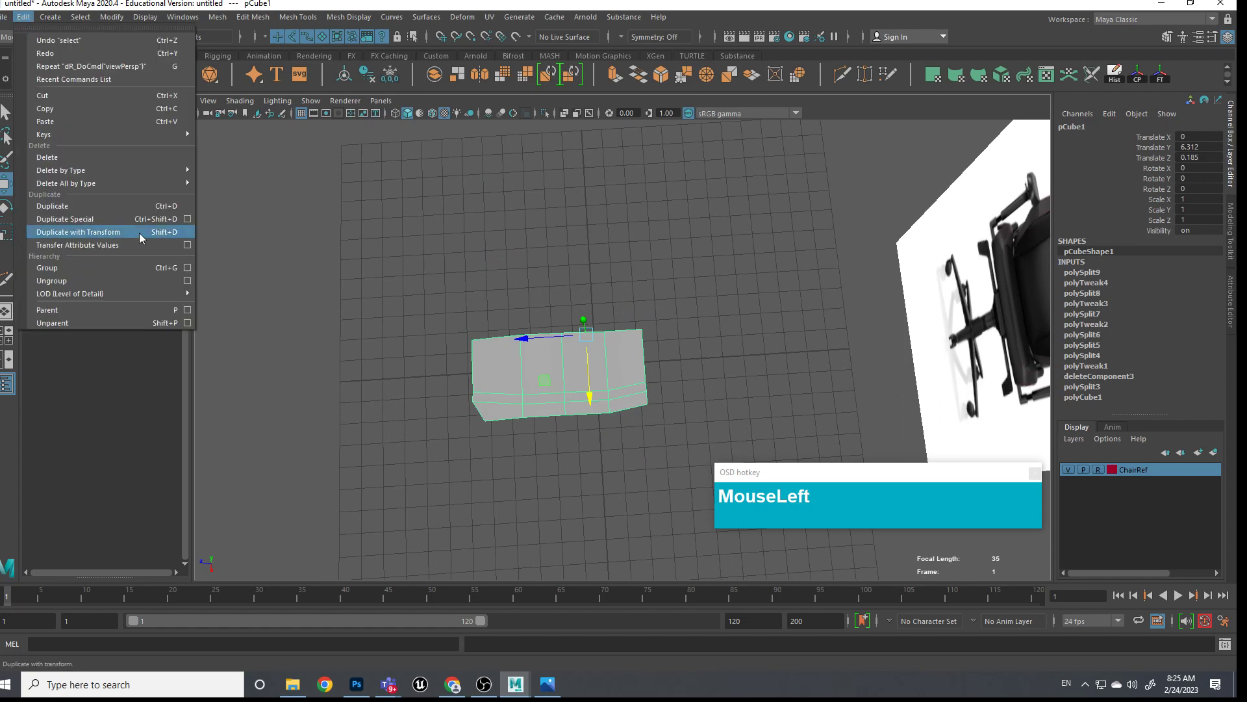
{"action": "left_click", "coordinate": [185, 224]}
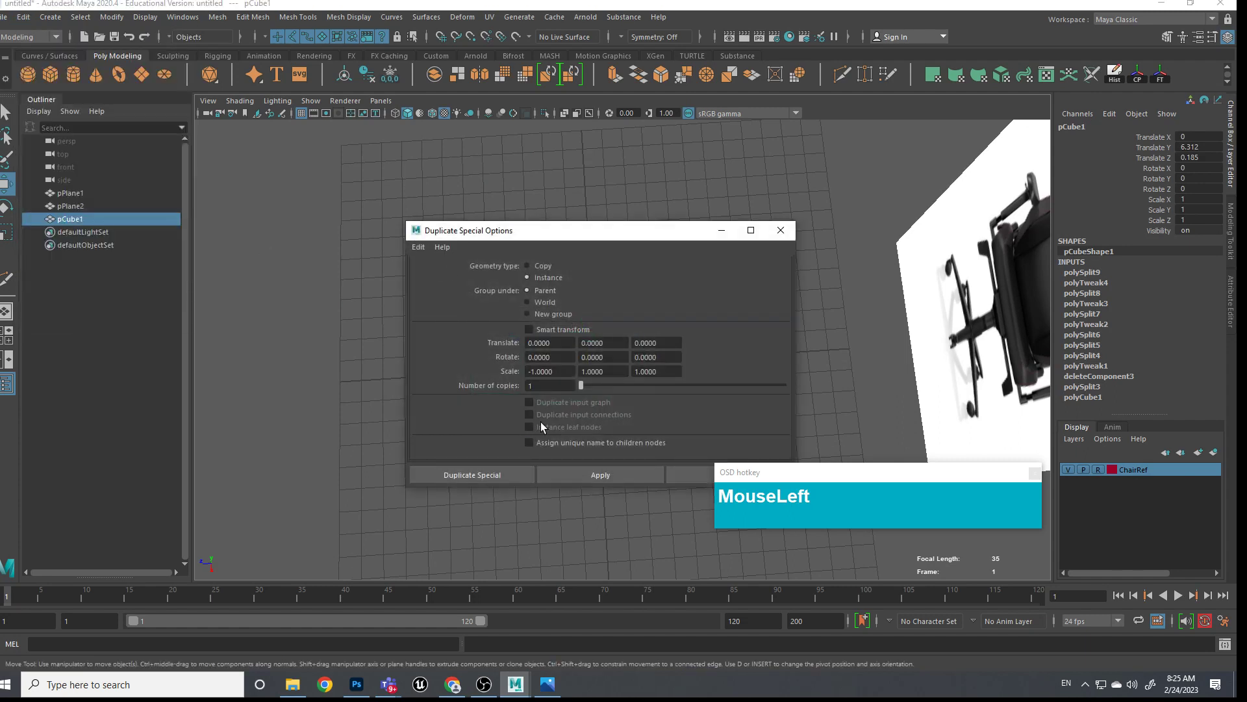
{"action": "left_click", "coordinate": [473, 474]}
{"action": "left_click", "coordinate": [601, 416]}
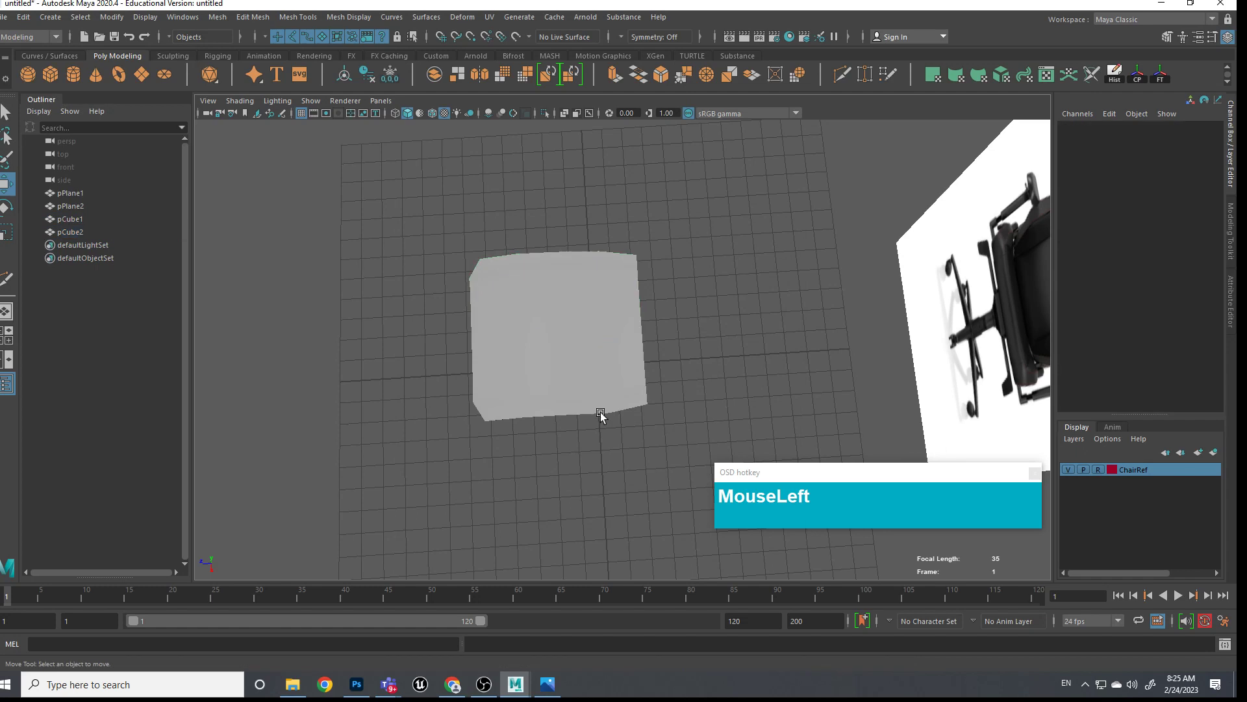
Insert an edge loop close beside the seat half's inner lengthwise loop to tighten the bolster seam
{"action": "key", "text": "space"}
{"action": "left_click_drag", "start_coordinate": [601, 430], "coordinate": [623, 331], "text": "alt"}
{"action": "left_click", "coordinate": [619, 283]}
{"action": "scroll", "coordinate": [708, 389], "scroll_direction": "up", "scroll_amount": 3, "text": "alt"}
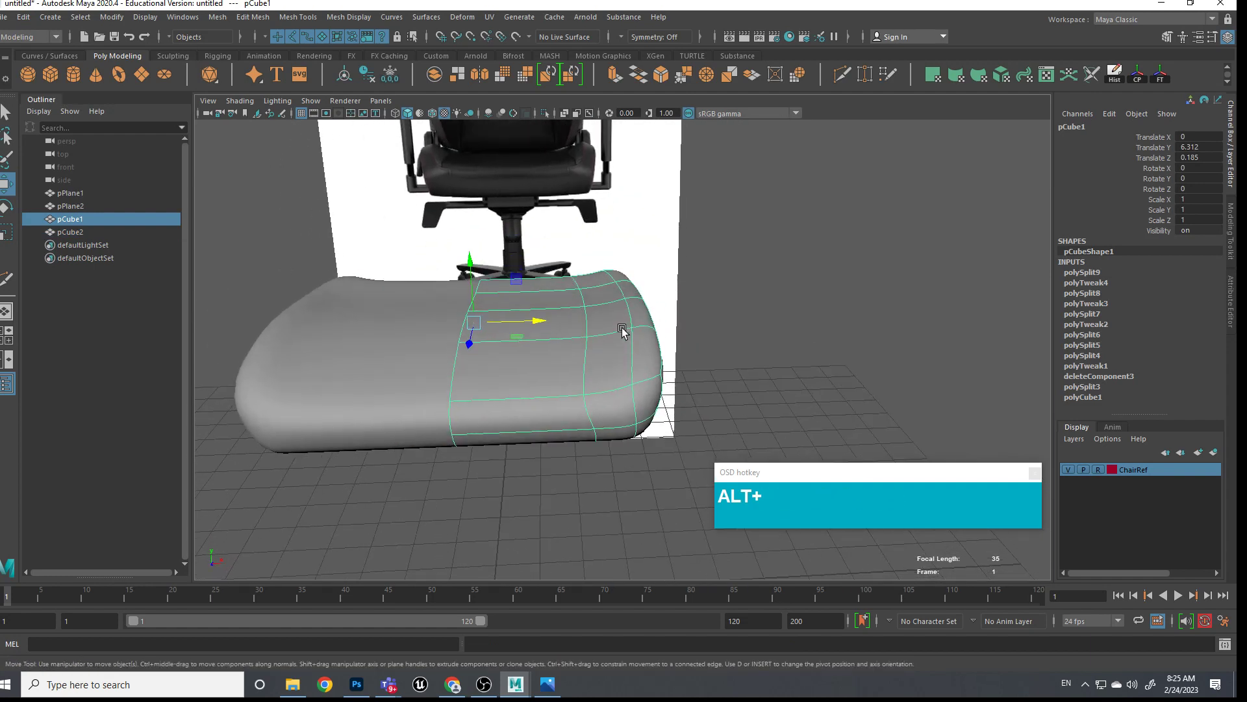
{"action": "key", "text": "alt+1"}
{"action": "middle_click_drag", "start_coordinate": [641, 349], "coordinate": [629, 411], "text": "alt"}
{"action": "scroll", "coordinate": [624, 348], "scroll_direction": "up", "scroll_amount": 4, "text": "alt"}
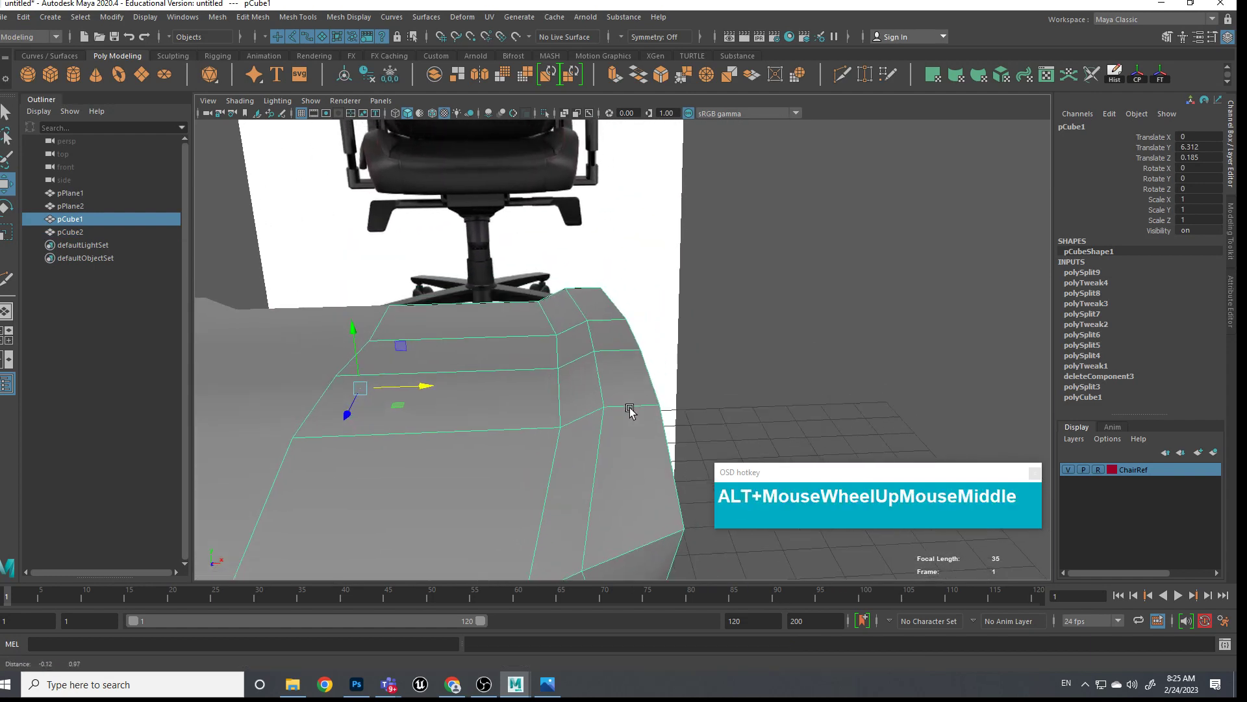
{"action": "middle_click_drag", "start_coordinate": [634, 367], "coordinate": [637, 271], "text": "alt"}
{"action": "right_click", "coordinate": [579, 296], "text": "shift"}
{"action": "right_click_drag", "start_coordinate": [511, 301], "coordinate": [512, 300], "text": "shift"}
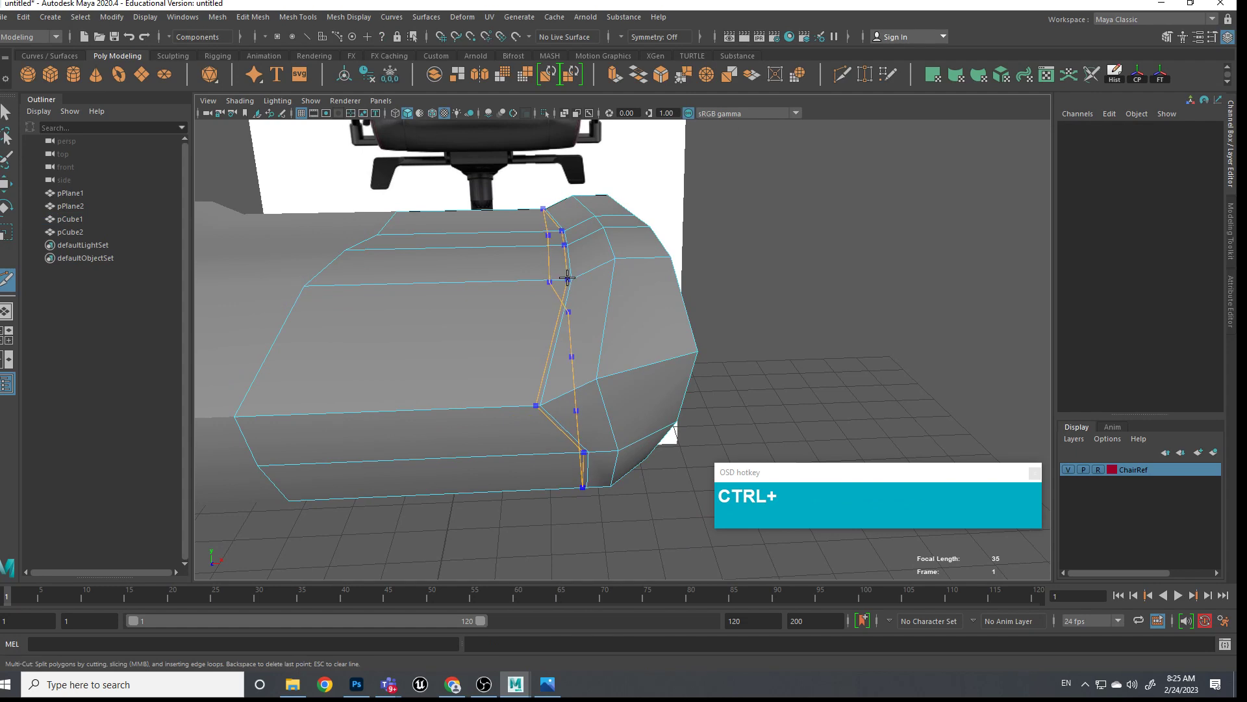
{"action": "left_click", "coordinate": [566, 278], "text": "ctrl"}
Examine the smoothed bolster seam from the front against the chair reference and return the seat half to unsmoothed display
{"action": "key", "text": "3"}
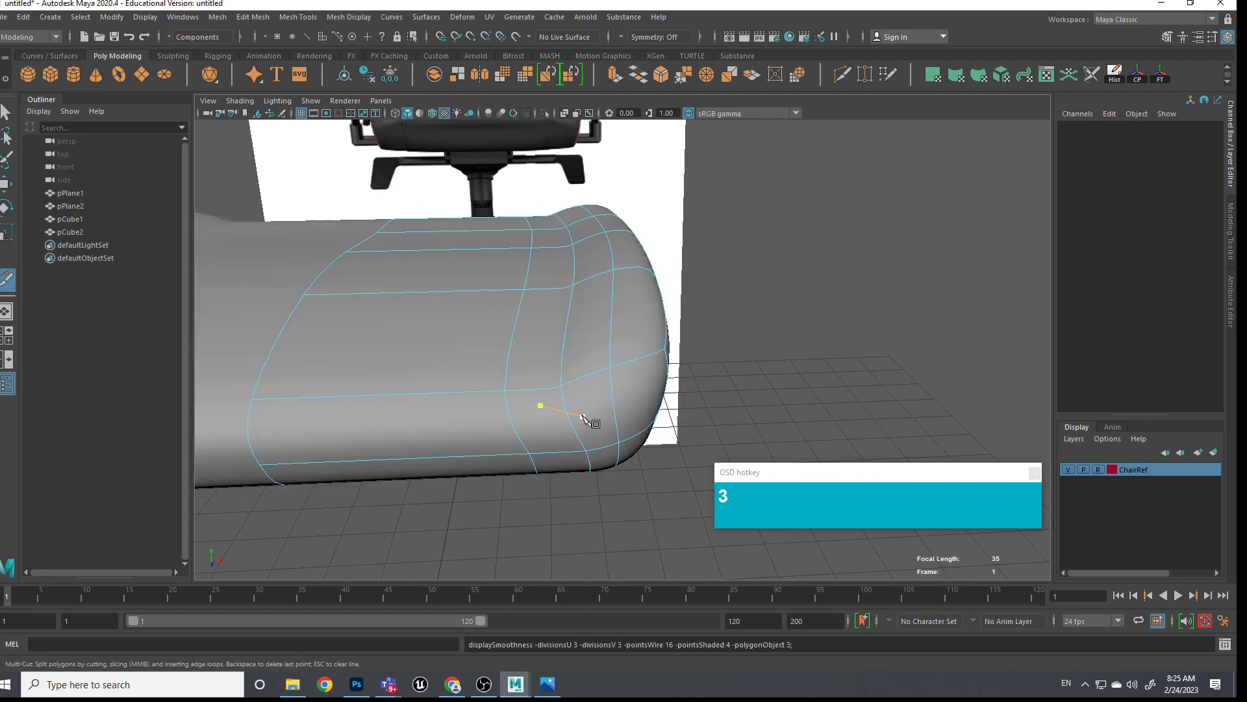
{"action": "right_click_drag", "start_coordinate": [603, 324], "coordinate": [662, 306]}
{"action": "left_click", "coordinate": [734, 307]}
{"action": "left_click_drag", "start_coordinate": [734, 304], "coordinate": [573, 235], "text": "alt"}
{"action": "middle_click_drag", "start_coordinate": [567, 302], "coordinate": [601, 305], "text": "alt"}
{"action": "mouse_move", "coordinate": [601, 305]}
{"action": "left_mouse_down", "text": "alt"}
{"action": "mouse_move", "coordinate": [613, 301]}
{"action": "mouse_move", "coordinate": [606, 308]}
{"action": "left_mouse_up", "text": "alt"}
{"action": "scroll", "coordinate": [590, 345], "scroll_direction": "up", "scroll_amount": 3}
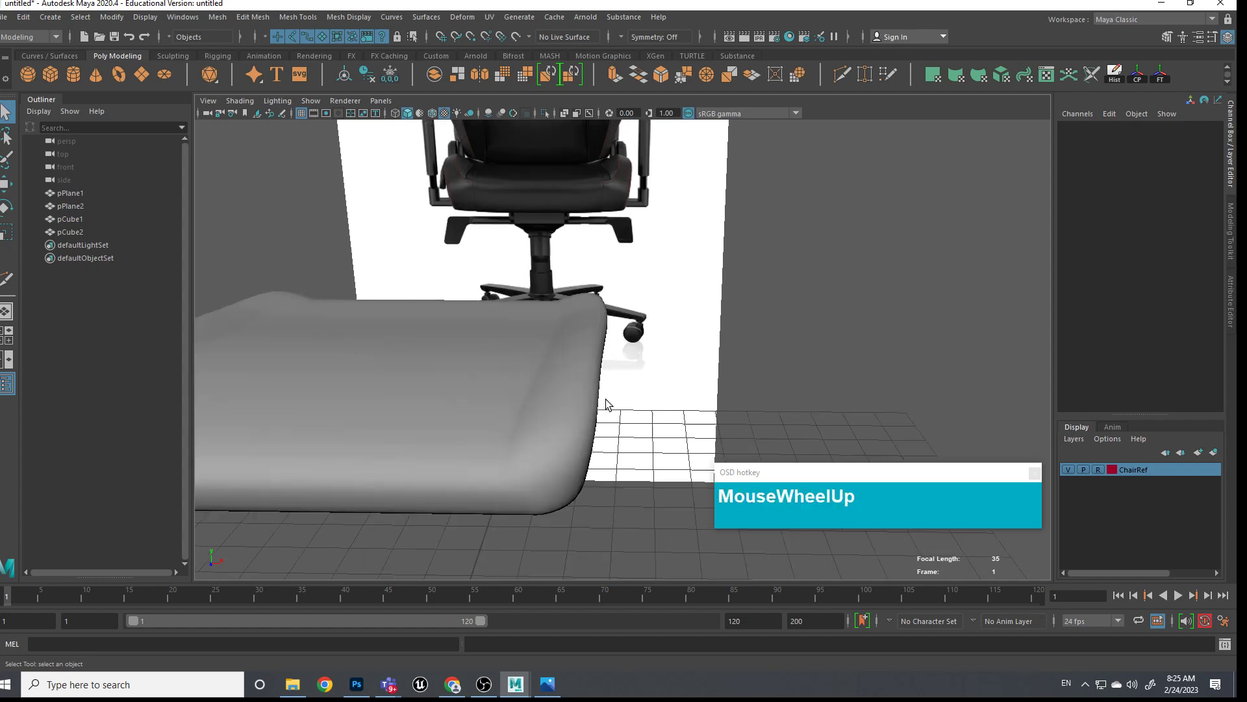
{"action": "left_click", "coordinate": [575, 381]}
{"action": "key", "text": "1"}
{"action": "middle_click_drag", "start_coordinate": [597, 388], "coordinate": [617, 360], "text": "alt"}
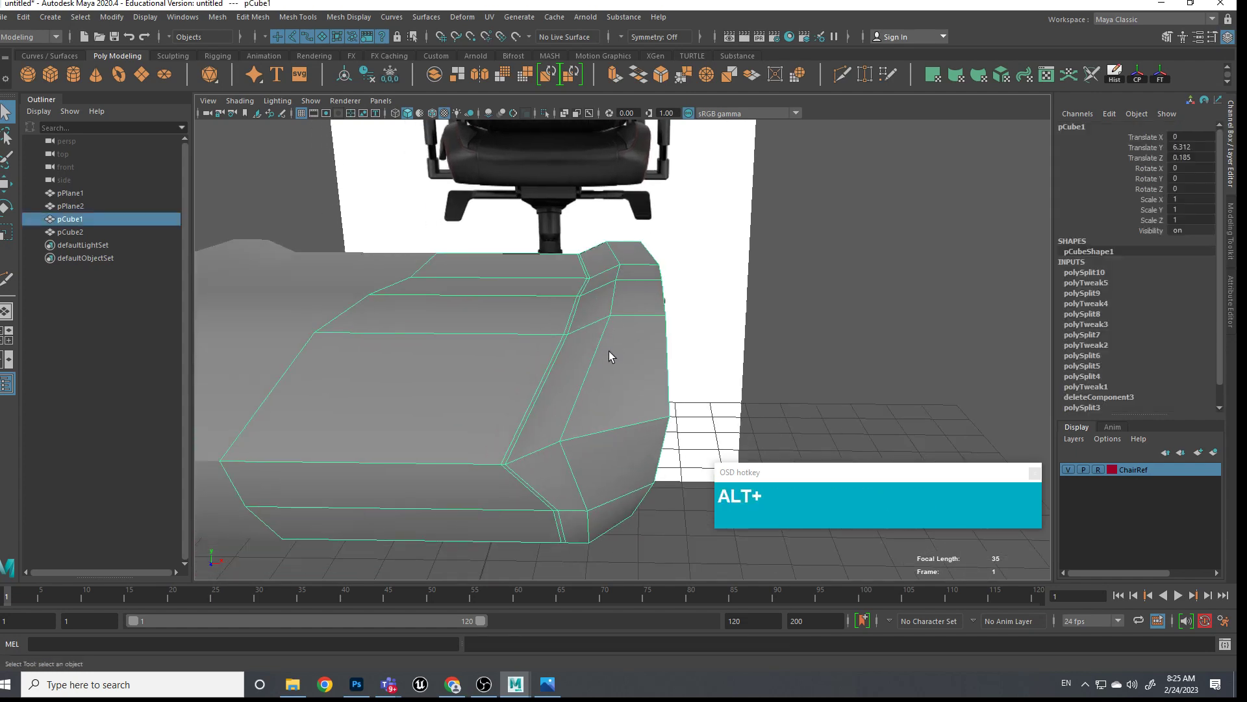
{"action": "scroll", "coordinate": [610, 347], "scroll_direction": "down", "scroll_amount": 3}
{"action": "scroll", "coordinate": [612, 343], "scroll_direction": "up", "scroll_amount": 2}
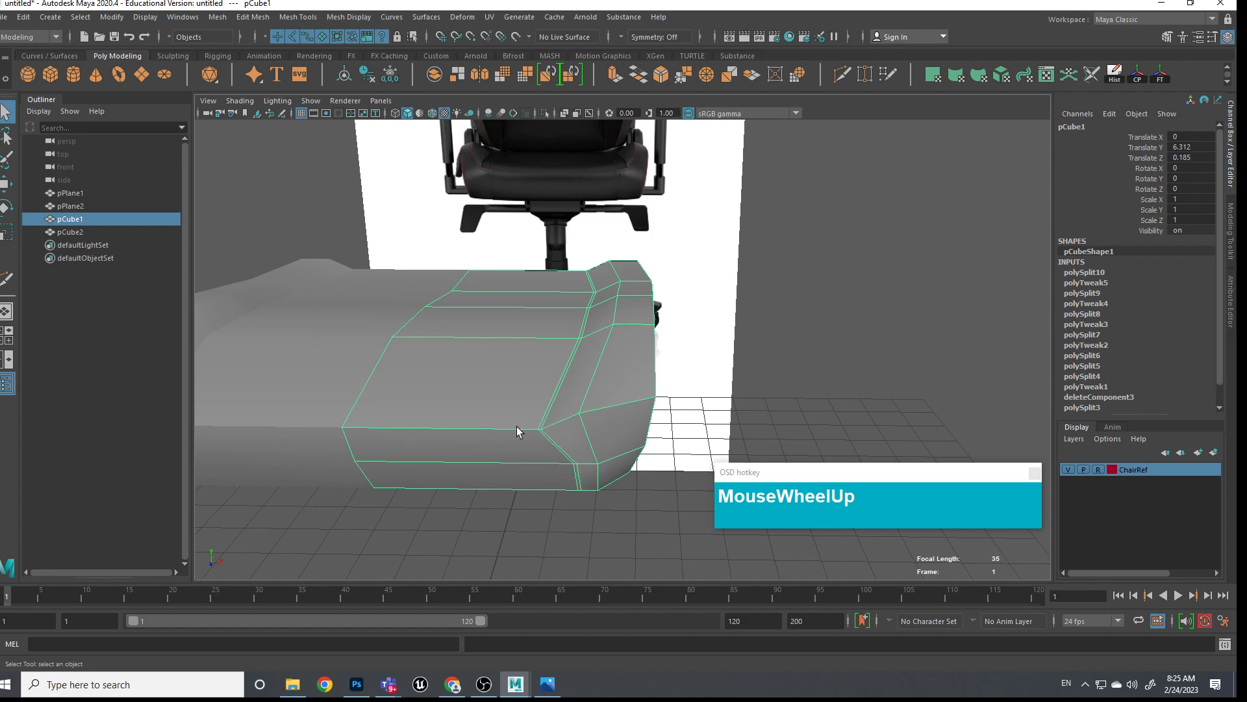
Bevel the bolster's lengthwise top edges together with the short diagonal edge at the front corner, leaving out the corner's downward edges
{"action": "right_click_drag", "start_coordinate": [570, 326], "coordinate": [580, 290]}
{"action": "left_click", "coordinate": [570, 430]}
{"action": "left_click", "coordinate": [594, 388], "text": "shift"}
{"action": "left_click", "coordinate": [617, 312], "text": "shift"}
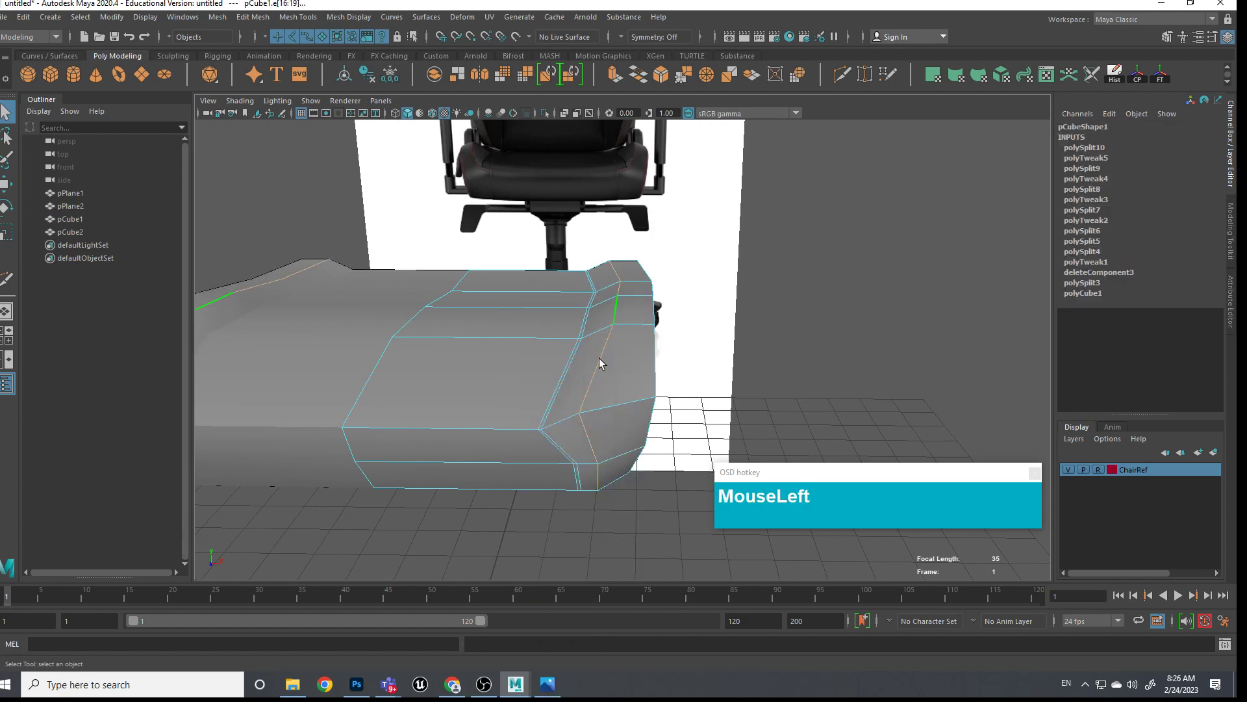
{"action": "left_click", "coordinate": [565, 420], "text": "shift"}
{"action": "left_click", "coordinate": [589, 433], "text": "ctrl"}
{"action": "left_click", "coordinate": [601, 473], "text": "ctrl"}
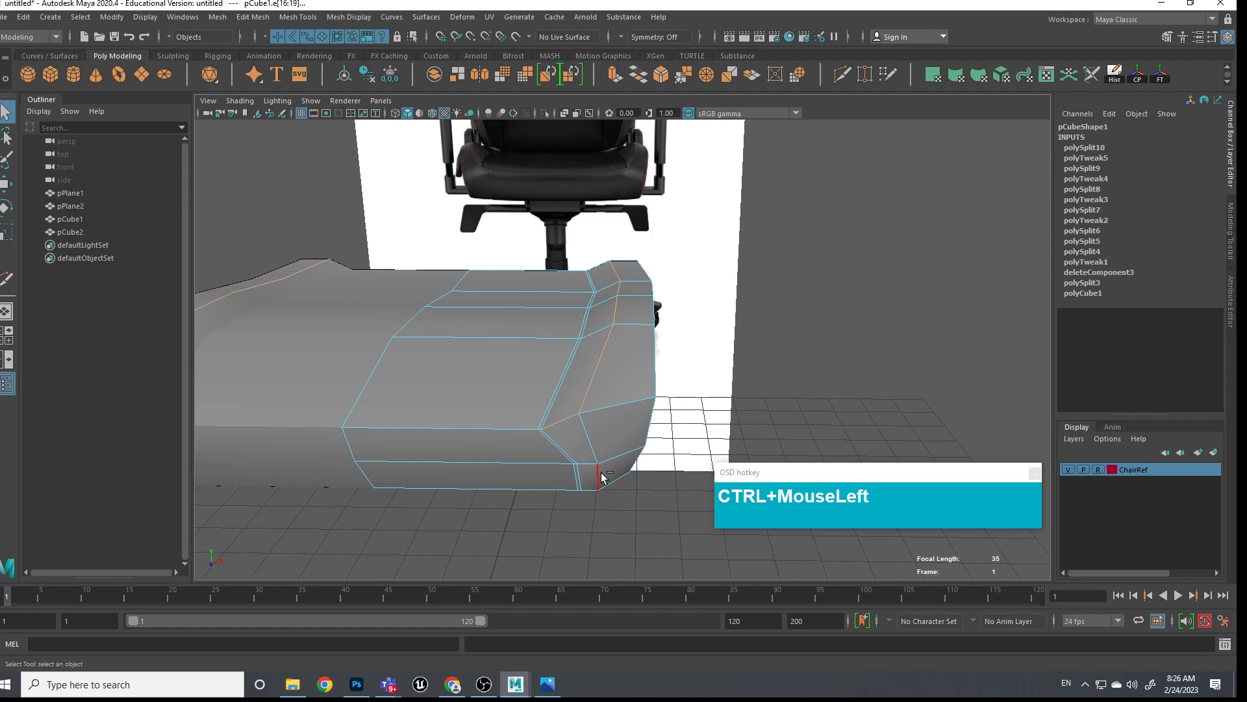
{"action": "left_click_drag", "start_coordinate": [644, 506], "coordinate": [618, 406], "text": "alt"}
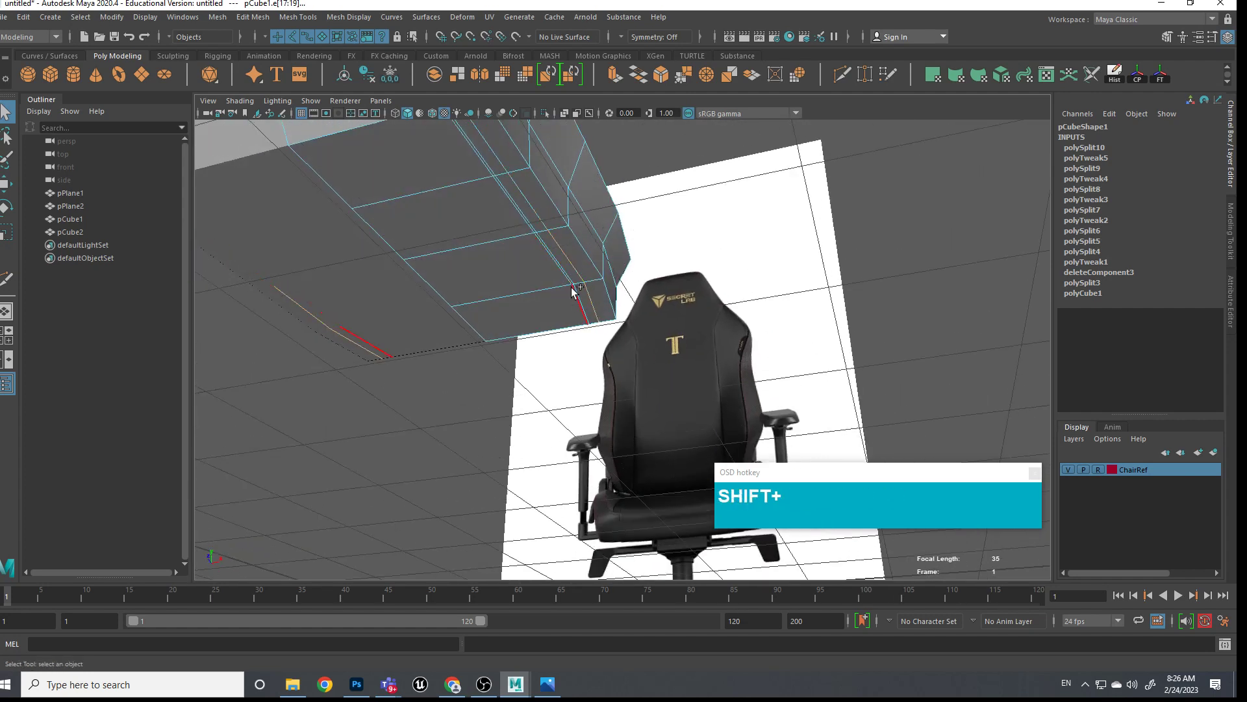
{"action": "left_click_drag", "start_coordinate": [568, 396], "coordinate": [507, 338], "text": "alt"}
{"action": "left_click", "coordinate": [630, 303], "text": "shift"}
{"action": "left_click_drag", "start_coordinate": [638, 357], "coordinate": [701, 369], "text": "alt"}
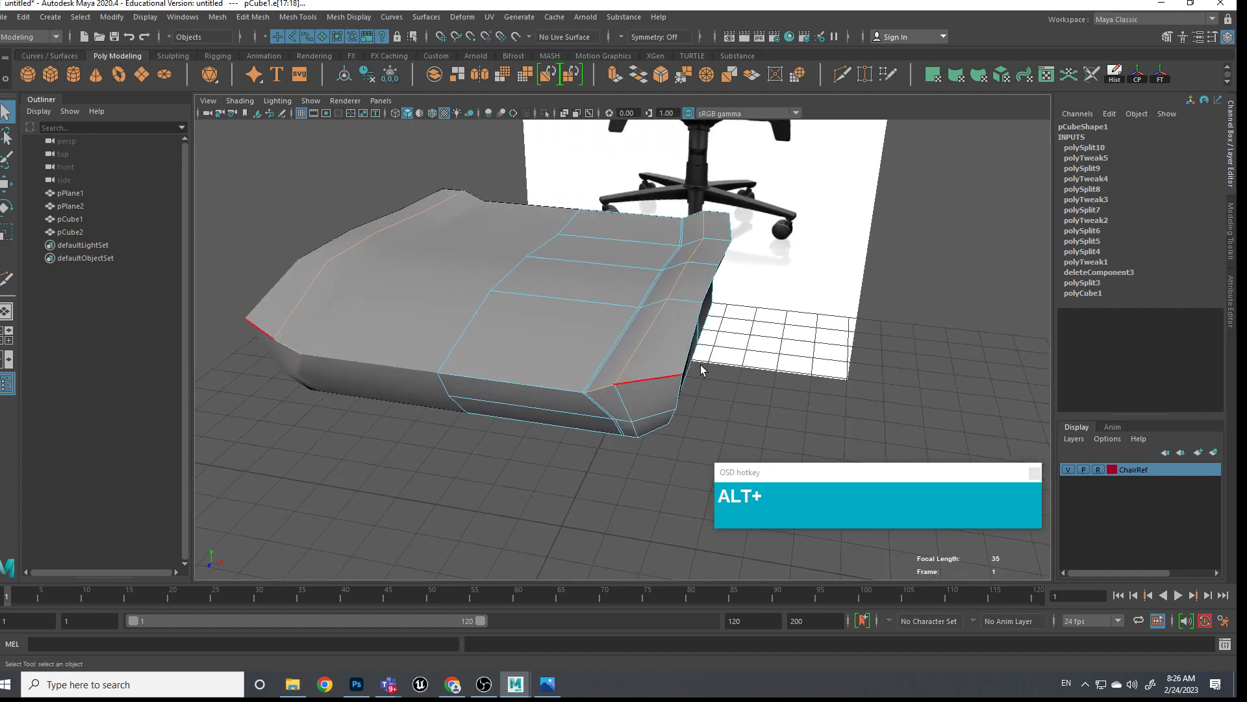
{"action": "right_click_drag", "start_coordinate": [658, 345], "coordinate": [729, 340], "text": "shift"}
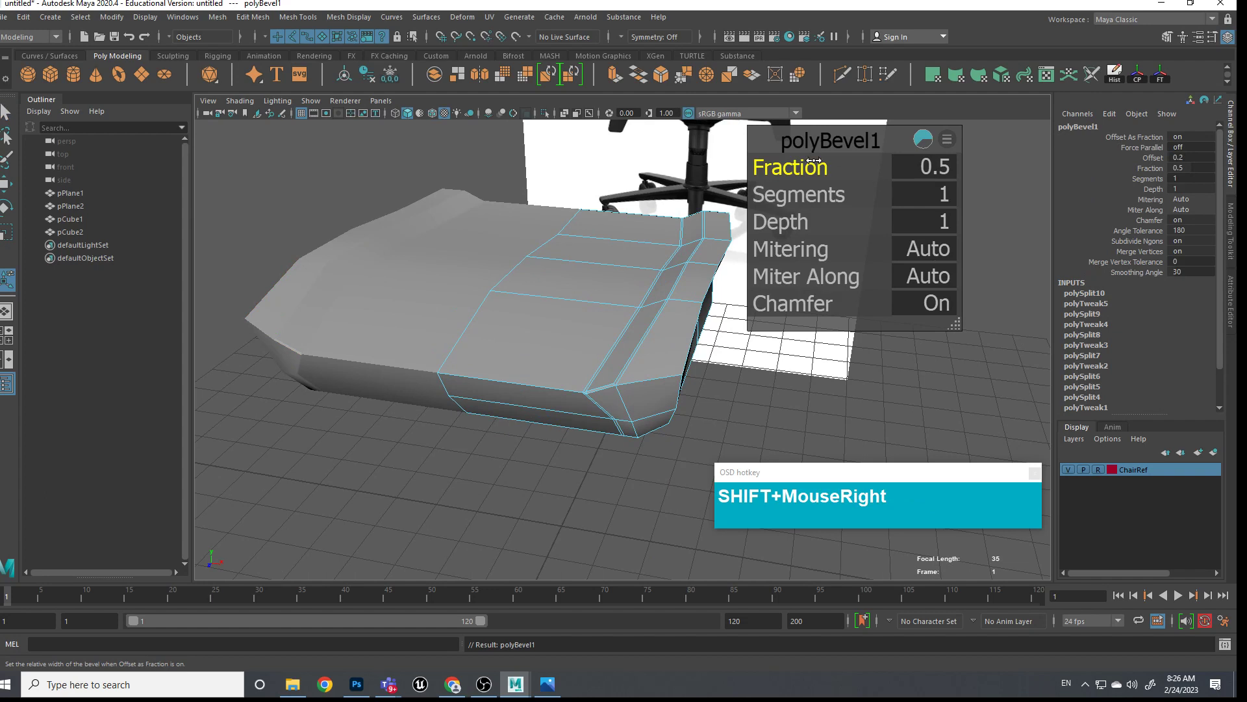
{"action": "left_click", "coordinate": [856, 329]}
{"action": "left_click_drag", "start_coordinate": [855, 330], "coordinate": [864, 323], "text": "alt"}
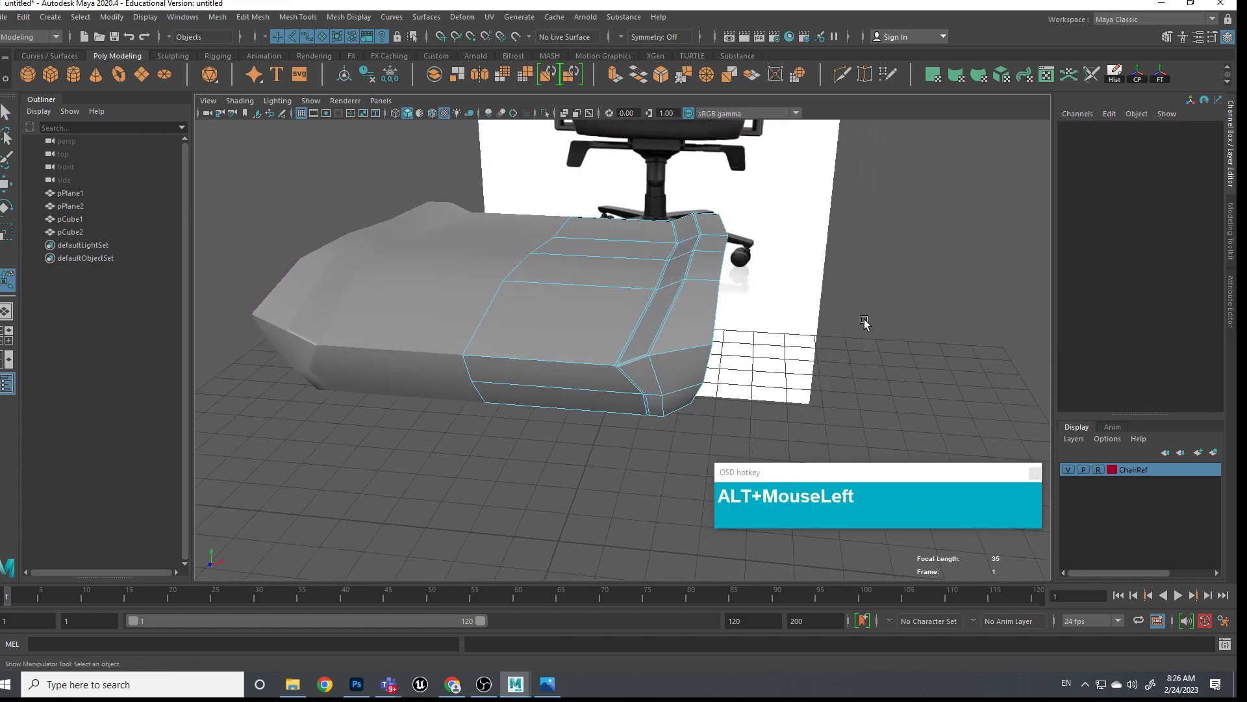
Inspect the beveled bolster in smooth preview, check the pinched front corner up close, and return to the unsmoothed mesh
{"action": "key", "text": "3"}
{"action": "left_click_drag", "start_coordinate": [773, 361], "coordinate": [677, 342], "text": "alt"}
{"action": "right_click_drag", "start_coordinate": [677, 325], "coordinate": [735, 307]}
{"action": "left_click", "coordinate": [782, 343]}
{"action": "left_click_drag", "start_coordinate": [783, 343], "coordinate": [826, 351], "text": "alt"}
{"action": "left_click", "coordinate": [751, 323]}
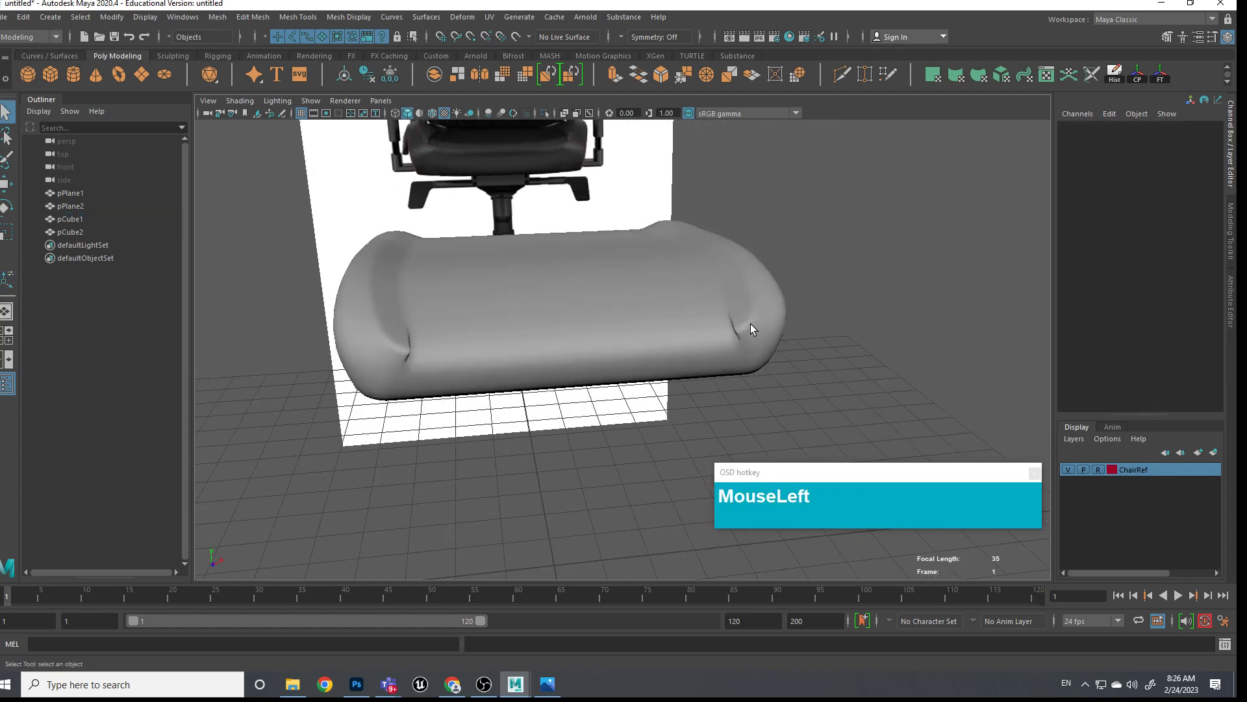
{"action": "middle_click_drag", "start_coordinate": [765, 332], "coordinate": [727, 340], "text": "alt"}
{"action": "scroll", "coordinate": [734, 341], "scroll_direction": "up", "scroll_amount": 4}
{"action": "key", "text": "1"}
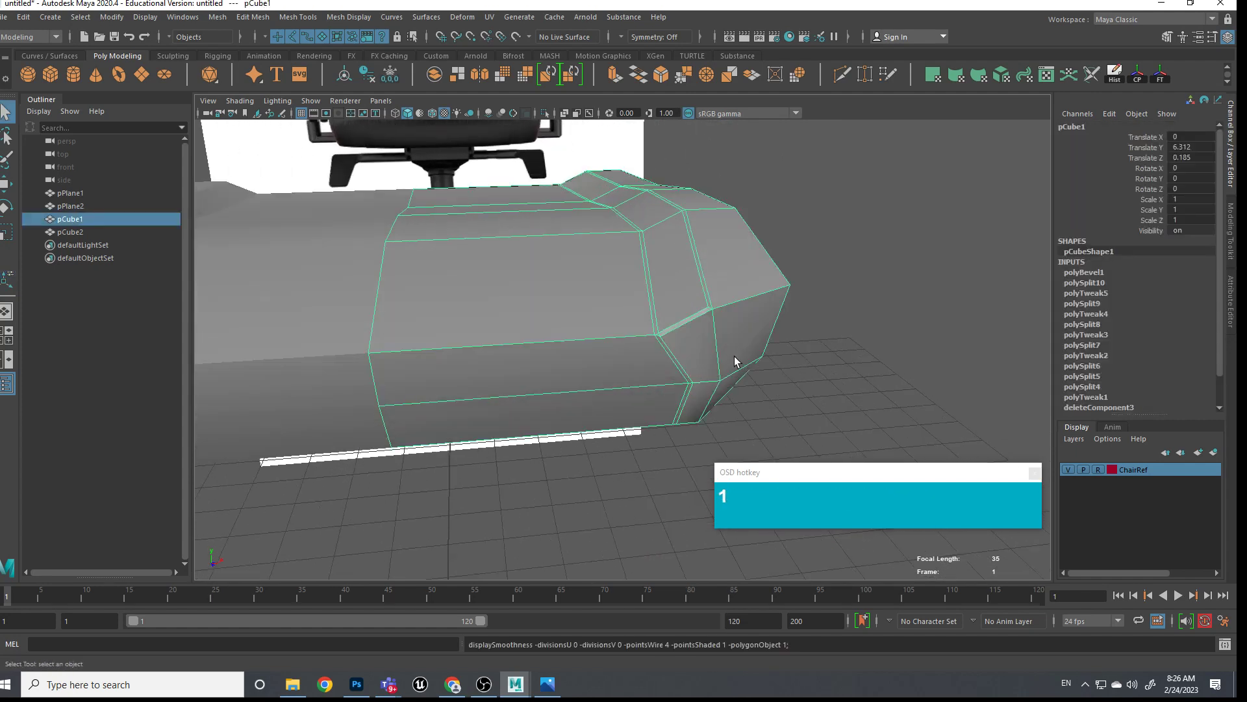
Merge the extra vertex at the beveled front corner into the adjacent inner corner vertex with Target Weld, undoing the surplus repeat
{"action": "scroll", "coordinate": [744, 345], "scroll_direction": "up", "scroll_amount": 3}
{"action": "left_click_drag", "start_coordinate": [693, 362], "coordinate": [729, 306], "text": "alt"}
{"action": "middle_click_drag", "start_coordinate": [771, 307], "coordinate": [752, 312], "text": "alt"}
{"action": "right_click_drag", "start_coordinate": [759, 312], "coordinate": [714, 319]}
{"action": "left_click", "coordinate": [779, 316]}
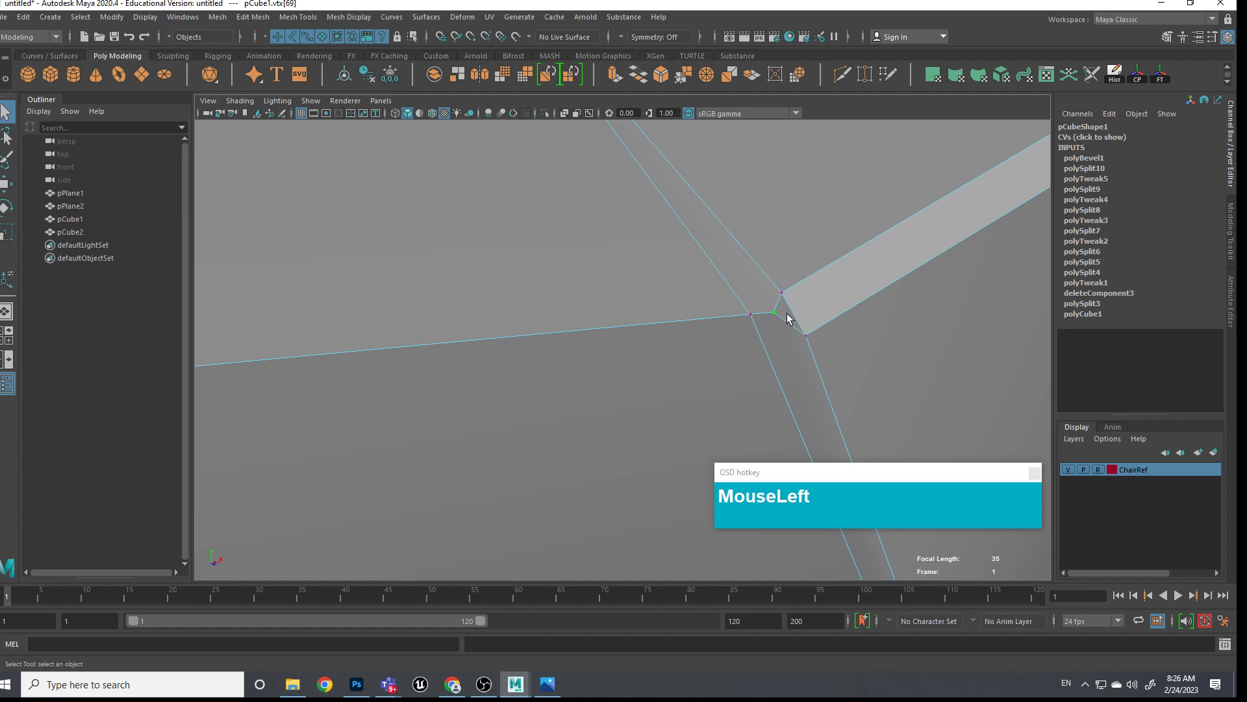
{"action": "right_click_drag", "start_coordinate": [775, 315], "coordinate": [844, 297], "text": "shift"}
{"action": "left_click", "coordinate": [1230, 233]}
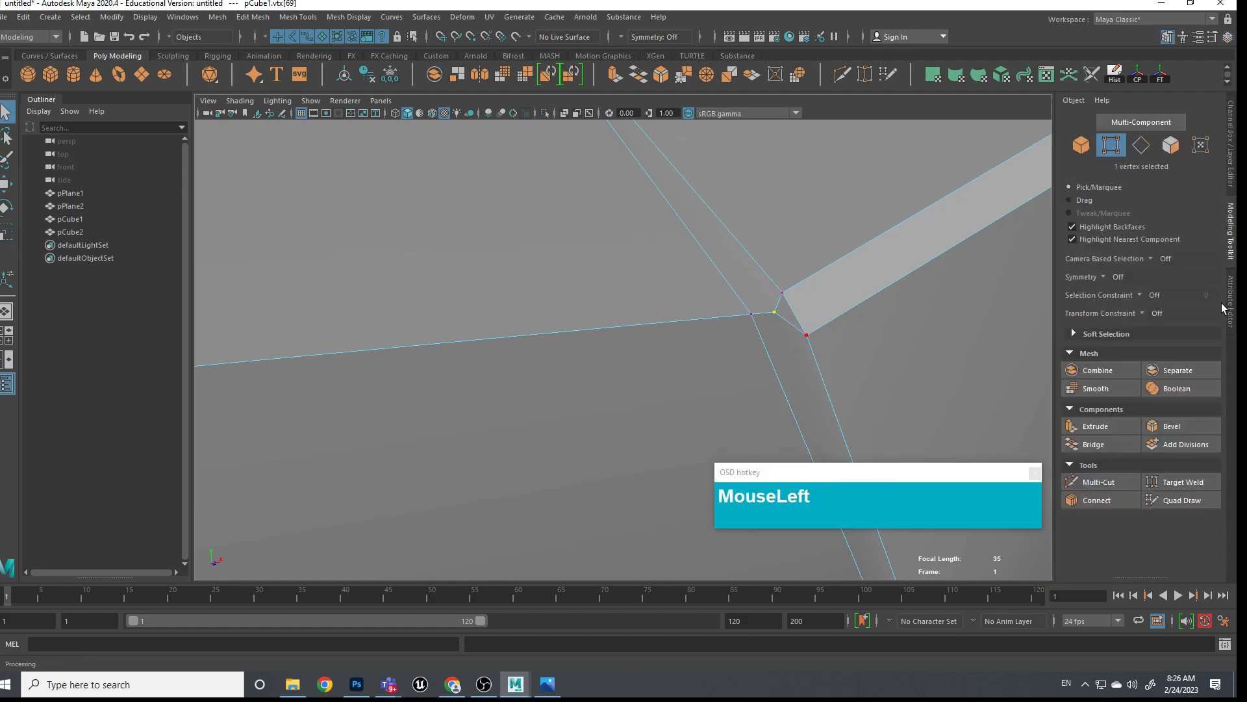
{"action": "left_click", "coordinate": [1179, 484]}
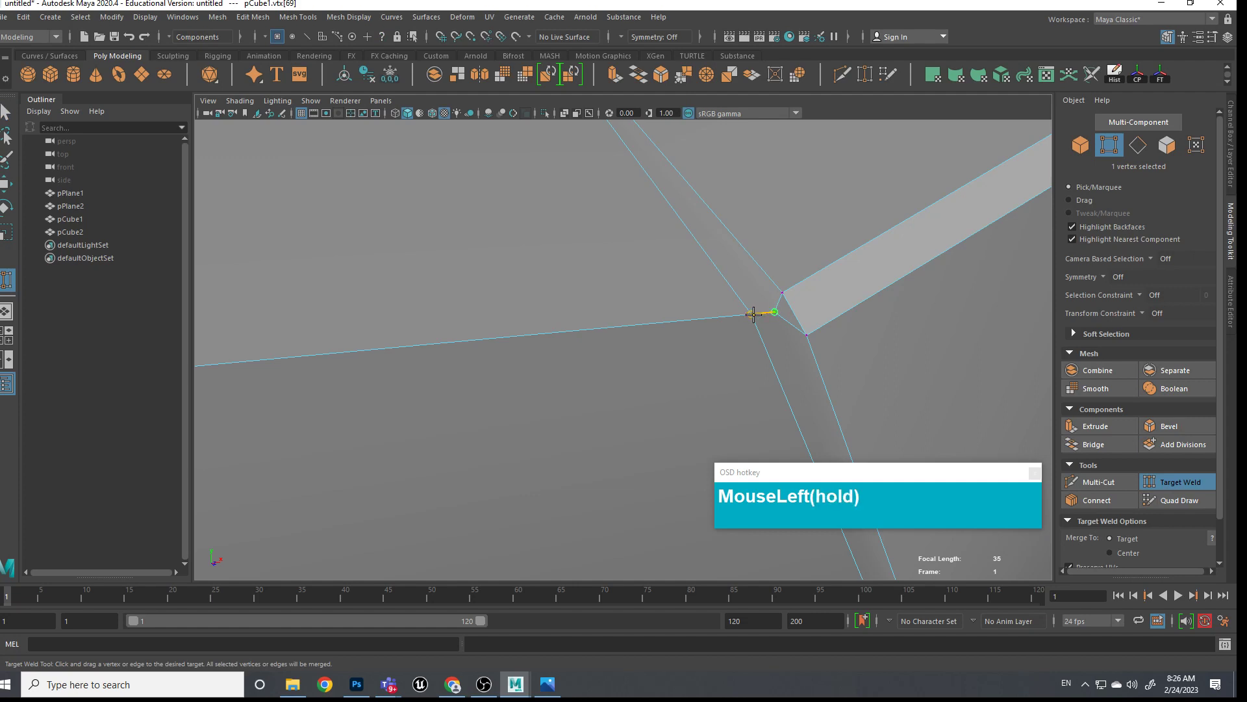
{"action": "left_click_drag", "start_coordinate": [753, 315], "coordinate": [752, 314]}
{"action": "key", "text": "Return"}
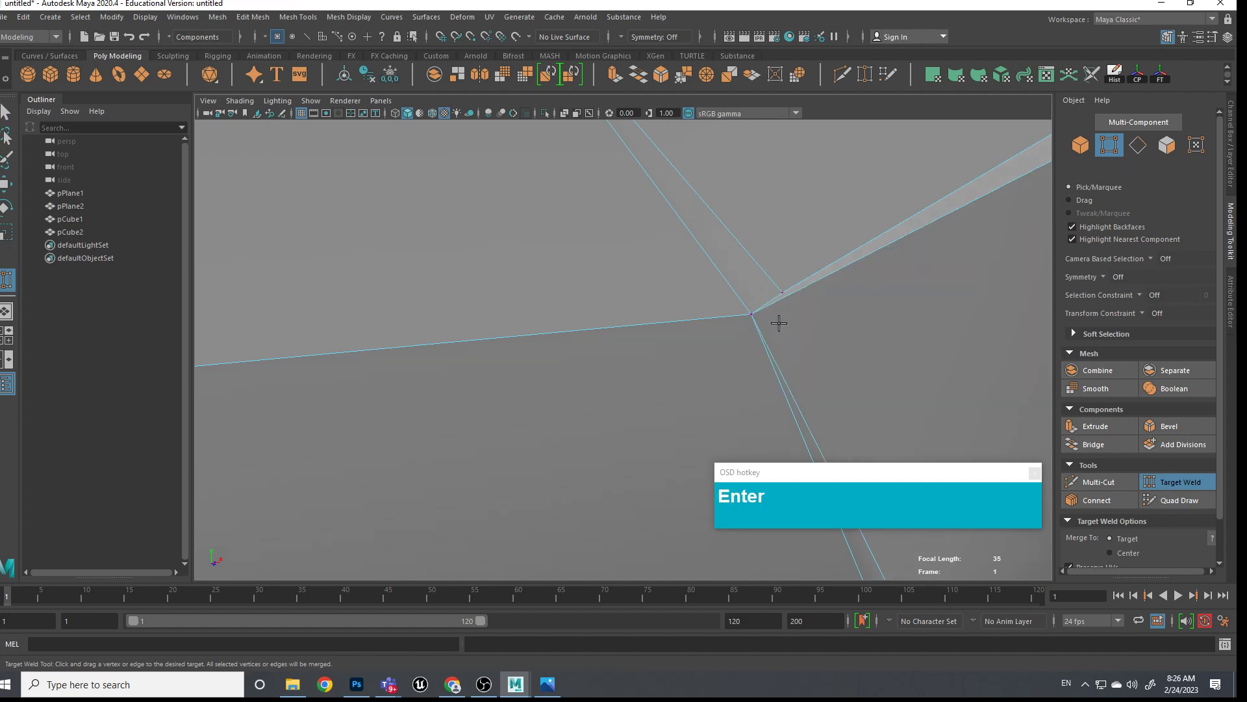
{"action": "key", "text": "ctrl+z"}
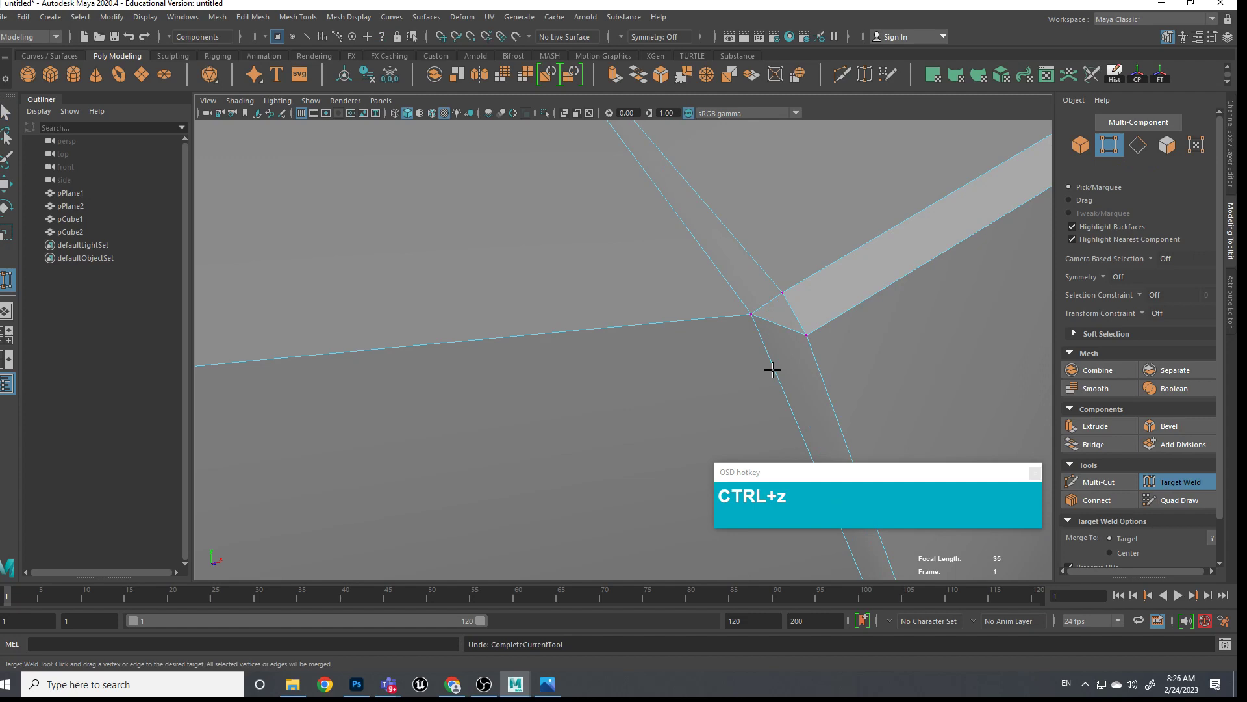
Compare the welded front corner in smoothed and unsmoothed display and examine how the bolster seam flows into the front
{"action": "scroll", "coordinate": [775, 340], "scroll_direction": "down", "scroll_amount": 5}
{"action": "middle_click_drag", "start_coordinate": [769, 345], "coordinate": [692, 334], "text": "alt"}
{"action": "scroll", "coordinate": [688, 332], "scroll_direction": "up", "scroll_amount": 3}
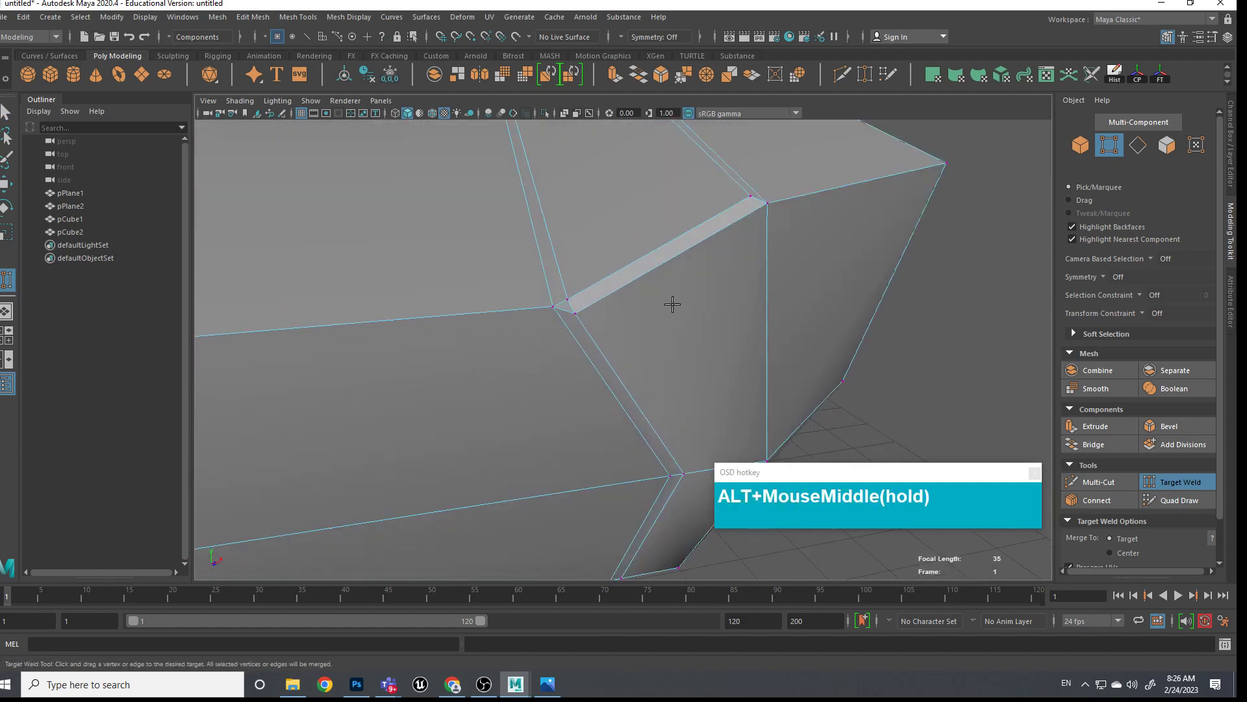
{"action": "key", "text": "3"}
{"action": "key", "text": "1"}
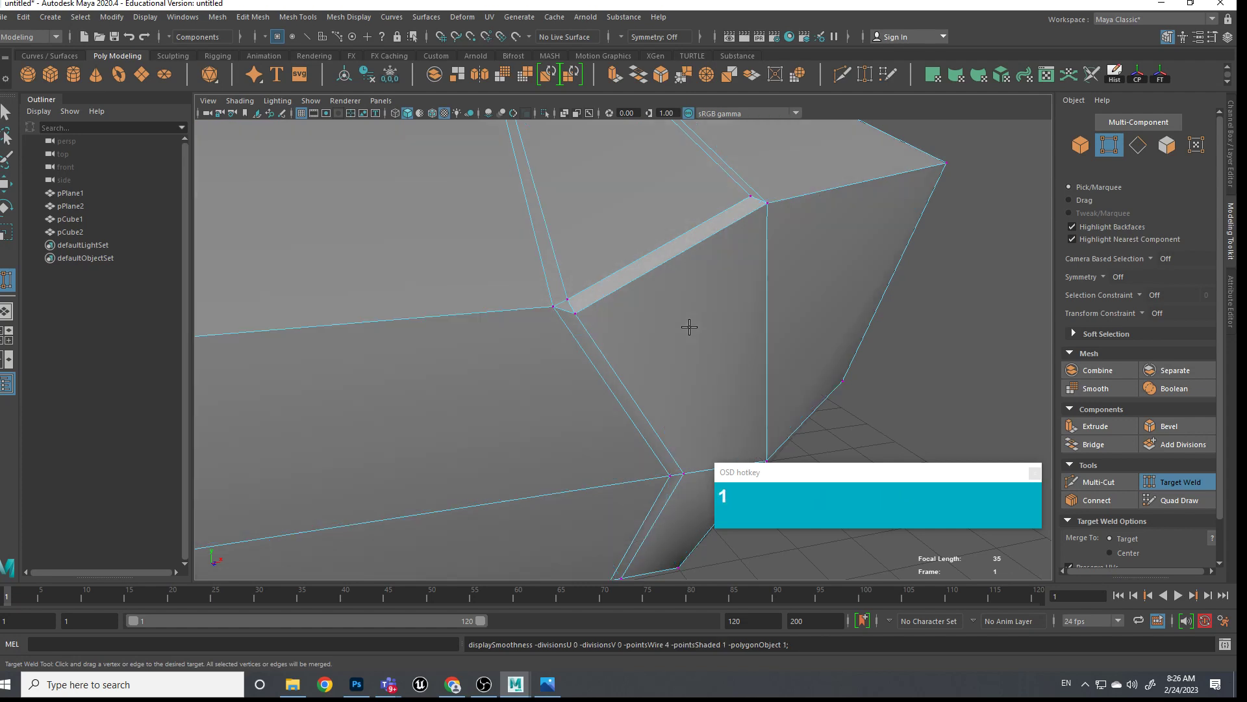
{"action": "key", "text": "3"}
{"action": "key", "text": "1"}
{"action": "key", "text": "q"}
{"action": "right_click_drag", "start_coordinate": [690, 319], "coordinate": [767, 299]}
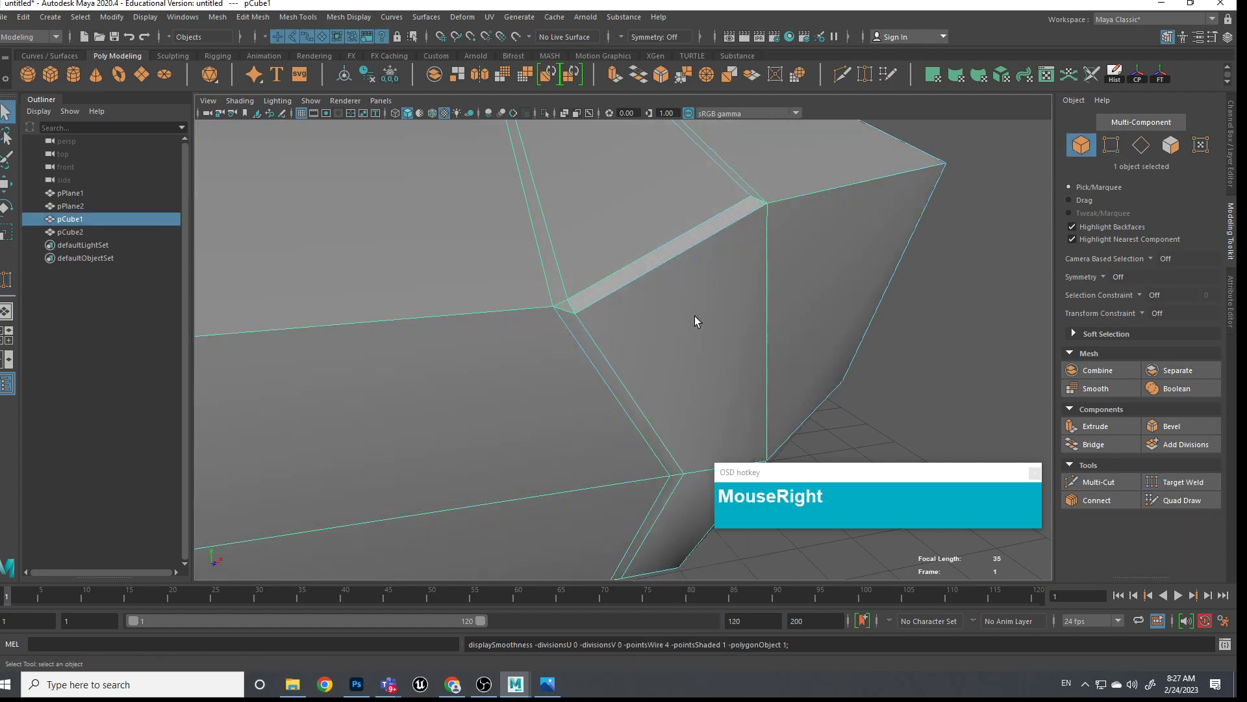
{"action": "key", "text": "3"}
{"action": "left_click_drag", "start_coordinate": [700, 313], "coordinate": [644, 310], "text": "alt"}
{"action": "right_click_drag", "start_coordinate": [645, 311], "coordinate": [707, 291]}
{"action": "middle_click_drag", "start_coordinate": [729, 285], "coordinate": [851, 263], "text": "alt"}
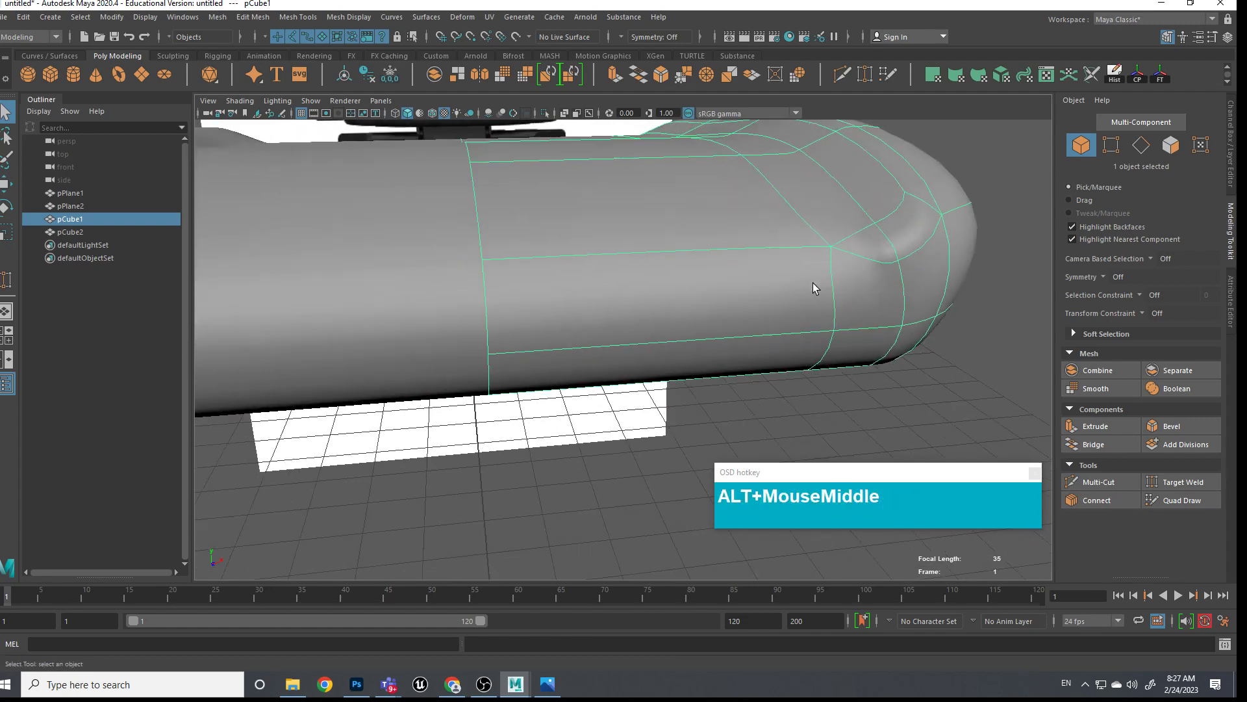
Cut a new edge with Multi-Cut from the vertex just below the bolster's front corner across the cushion front to the centre line
{"action": "key", "text": "1"}
{"action": "right_click_drag", "start_coordinate": [864, 278], "coordinate": [800, 286], "text": "shift"}
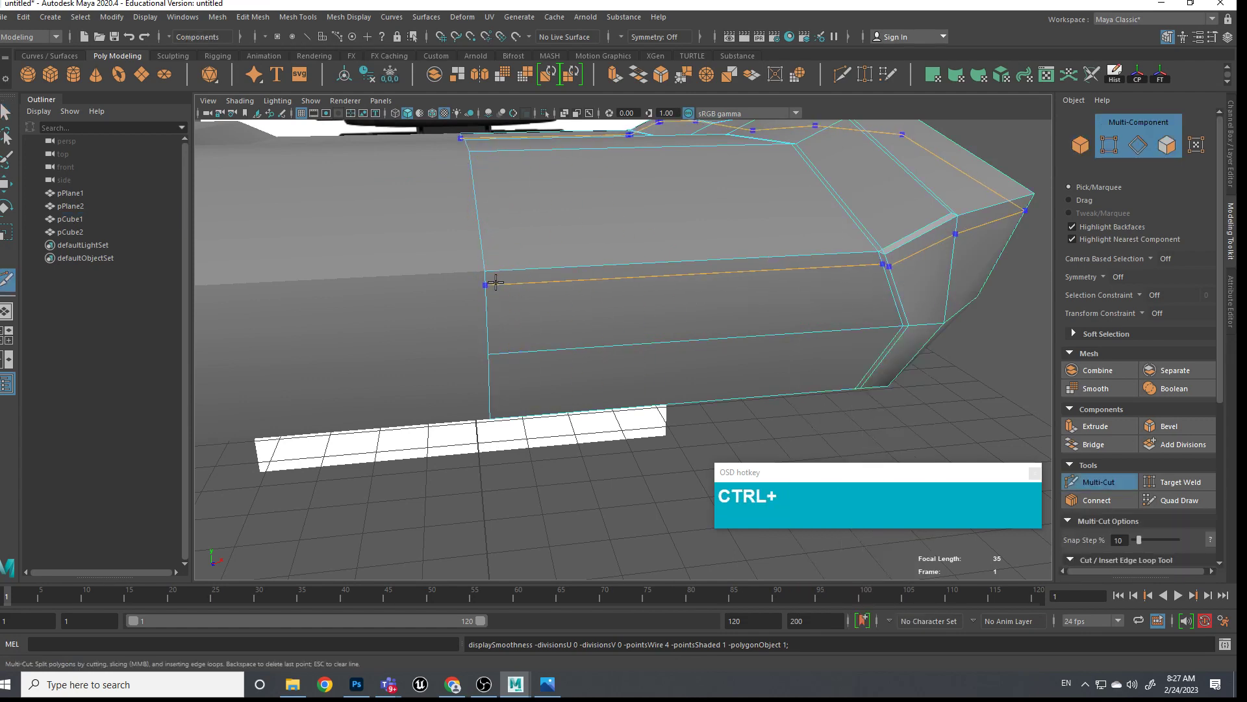
{"action": "left_click", "coordinate": [486, 272]}
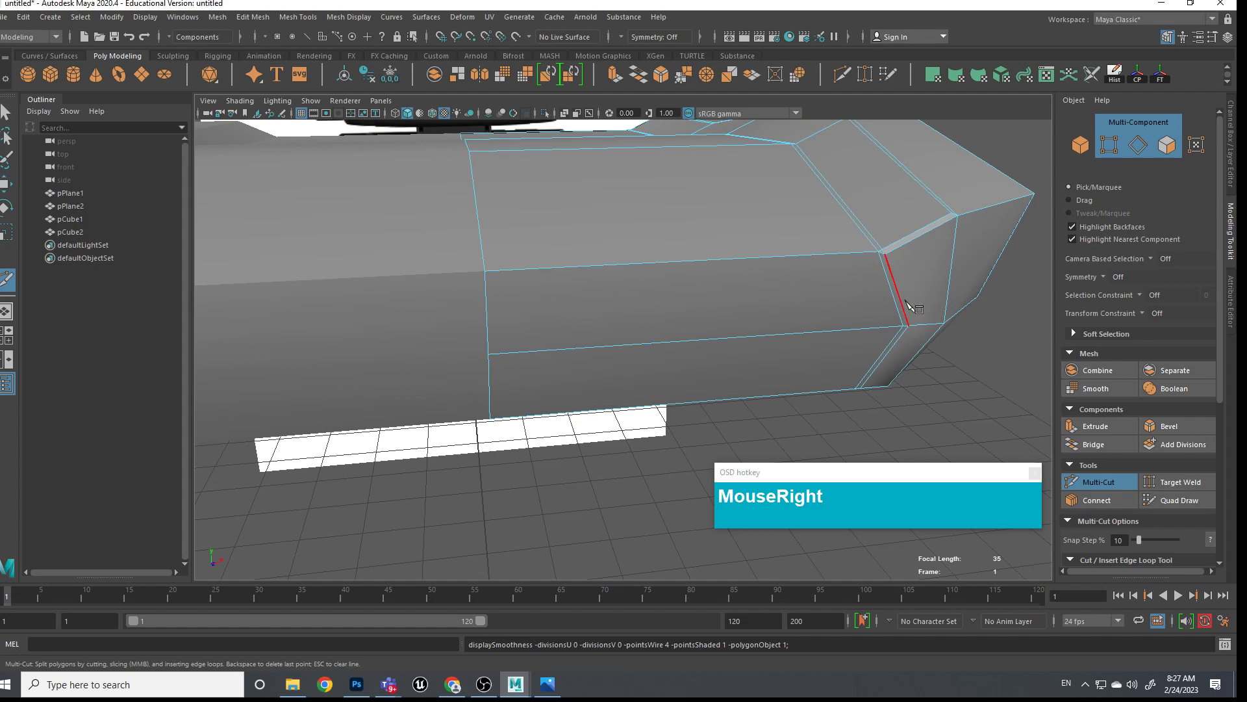
{"action": "scroll", "coordinate": [933, 293], "scroll_direction": "up", "scroll_amount": 3}
{"action": "scroll", "coordinate": [929, 289], "scroll_direction": "down", "scroll_amount": 5}
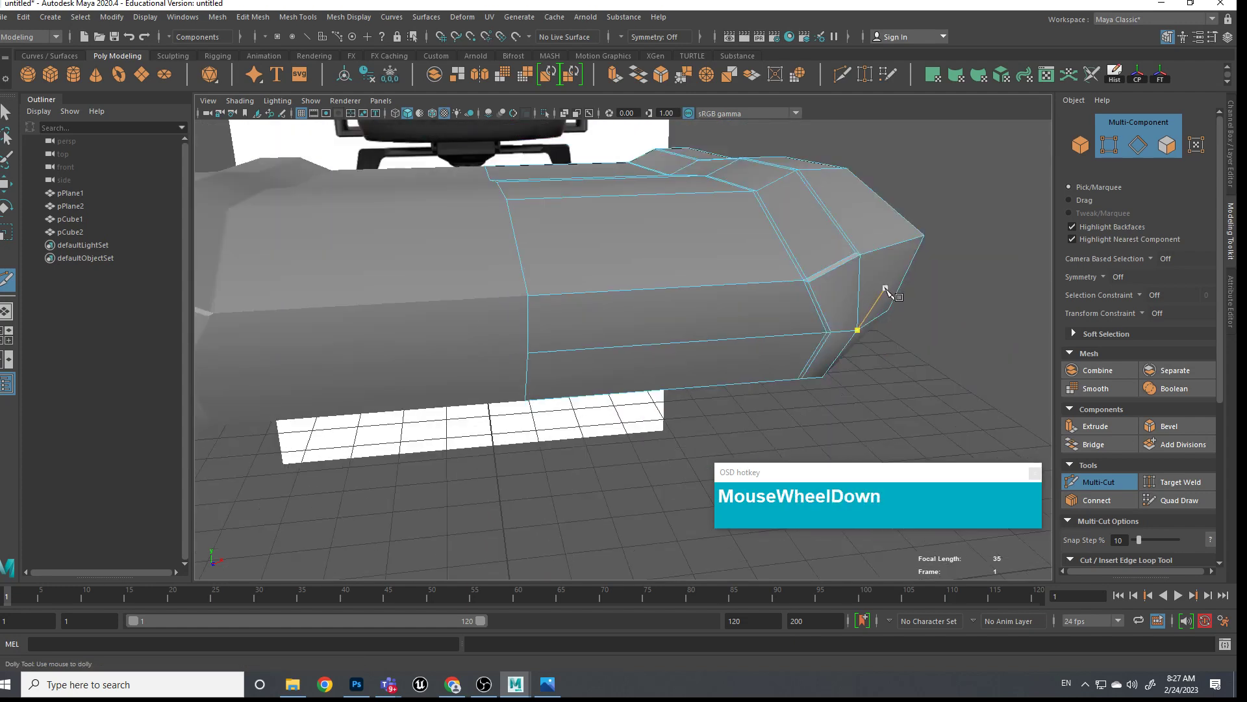
{"action": "scroll", "coordinate": [883, 299], "scroll_direction": "up", "scroll_amount": 3}
{"action": "middle_click_drag", "start_coordinate": [880, 314], "coordinate": [848, 306], "text": "alt"}
{"action": "left_click", "coordinate": [784, 295]}
{"action": "scroll", "coordinate": [773, 304], "scroll_direction": "down", "scroll_amount": 3}
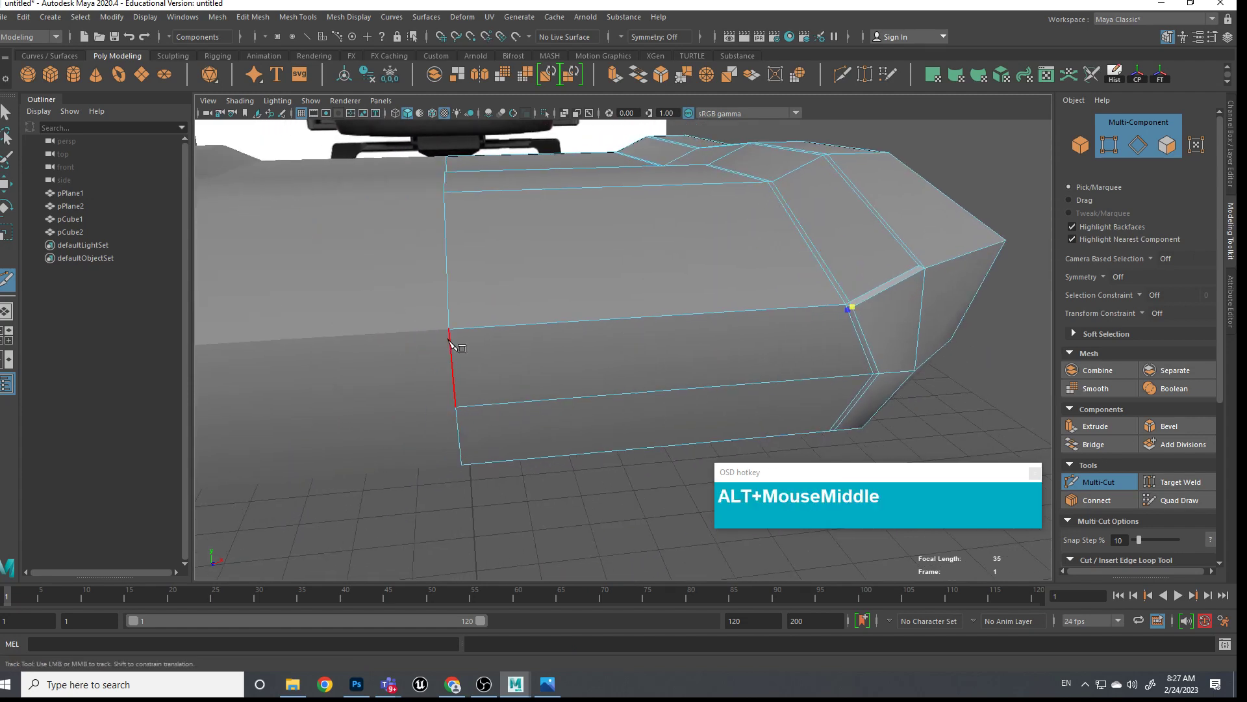
{"action": "left_click", "coordinate": [451, 341]}
{"action": "key", "text": "Return"}
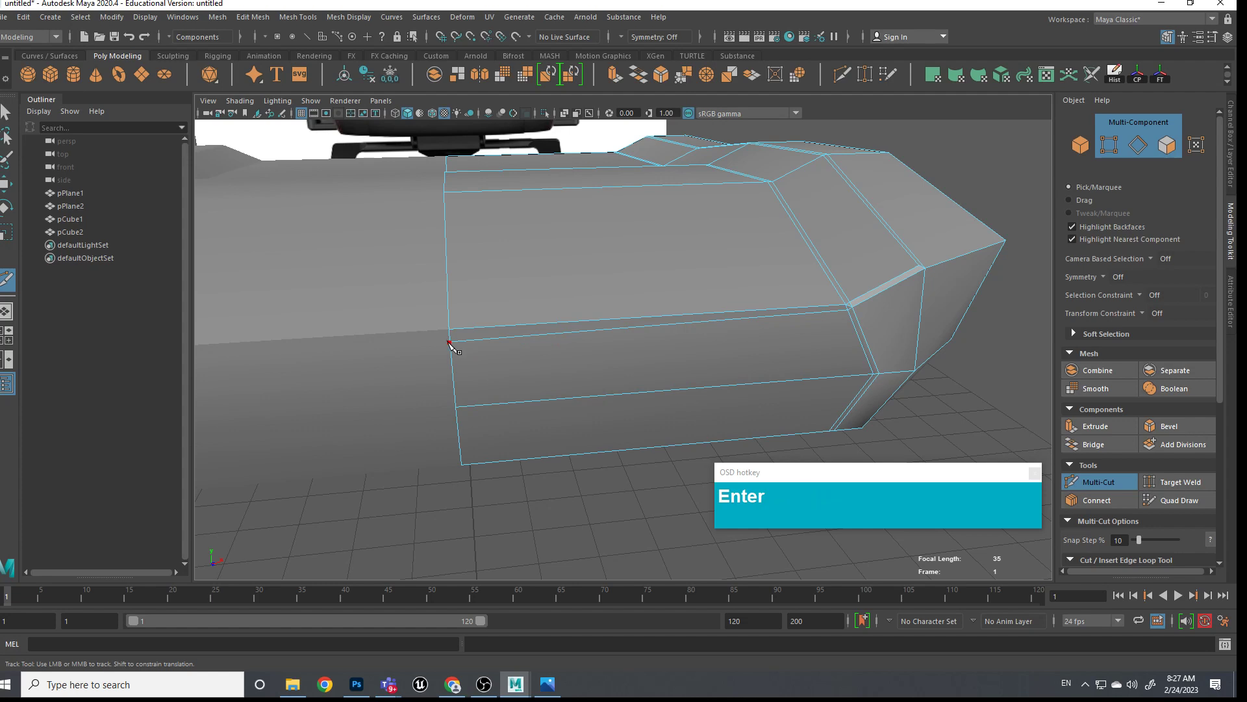
Delete the short diagonal edge across the small bevel face at the bolster's front corner and check the smoothed cushion
{"action": "middle_click_drag", "start_coordinate": [879, 342], "coordinate": [741, 370], "text": "alt"}
{"action": "scroll", "coordinate": [734, 370], "scroll_direction": "up", "scroll_amount": 5, "text": "alt"}
{"action": "key", "text": "q"}
{"action": "right_click_drag", "start_coordinate": [556, 334], "coordinate": [556, 290]}
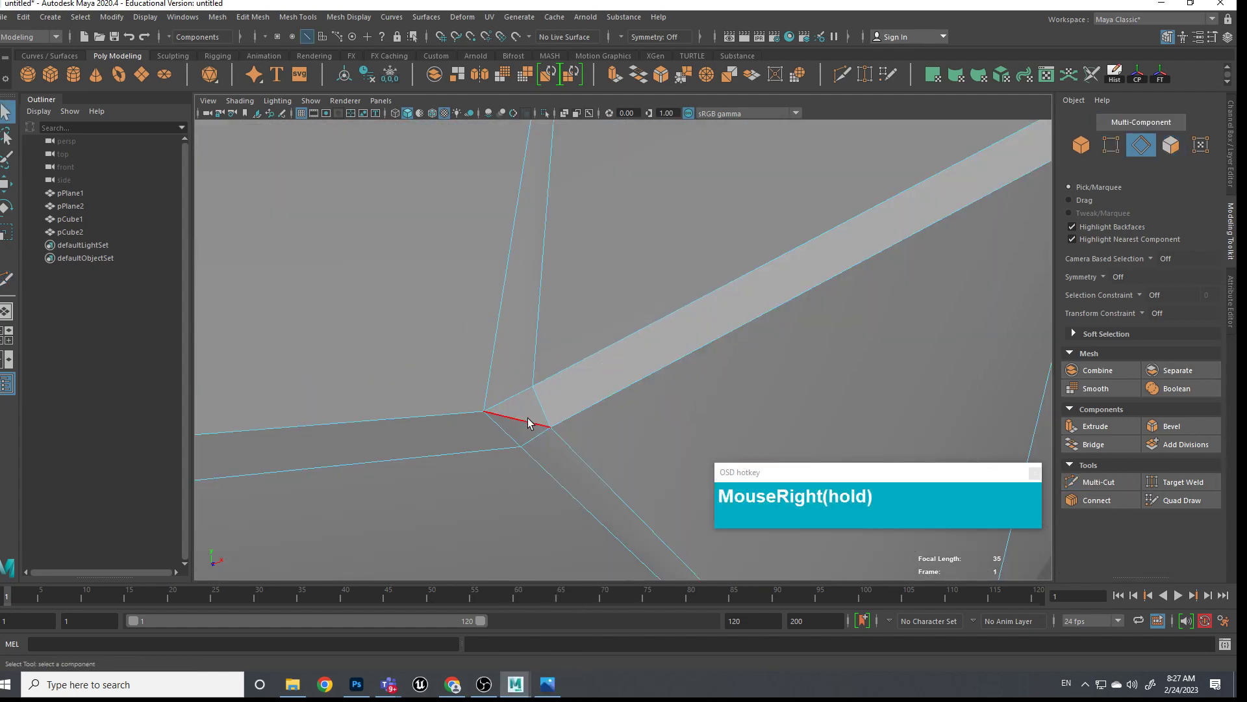
{"action": "left_click", "coordinate": [528, 422]}
{"action": "key", "text": "Delete"}
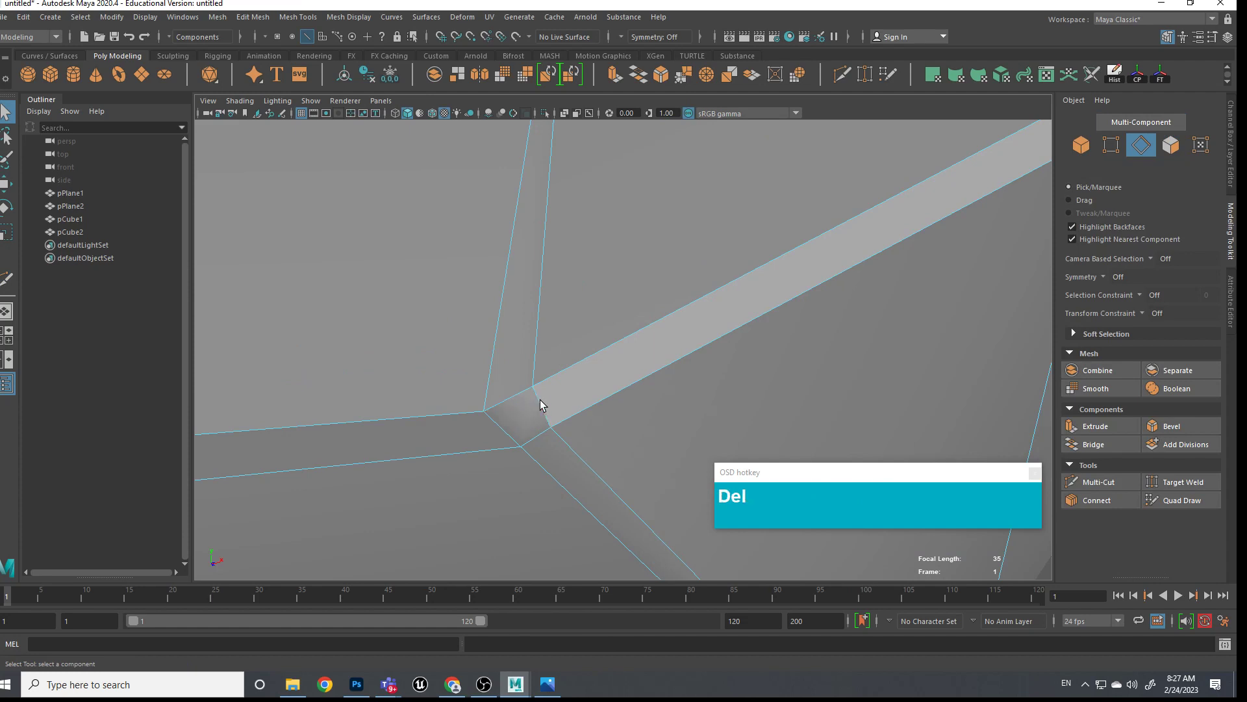
{"action": "scroll", "coordinate": [540, 402], "scroll_direction": "down", "scroll_amount": 3}
{"action": "scroll", "coordinate": [603, 410], "scroll_direction": "down", "scroll_amount": 4}
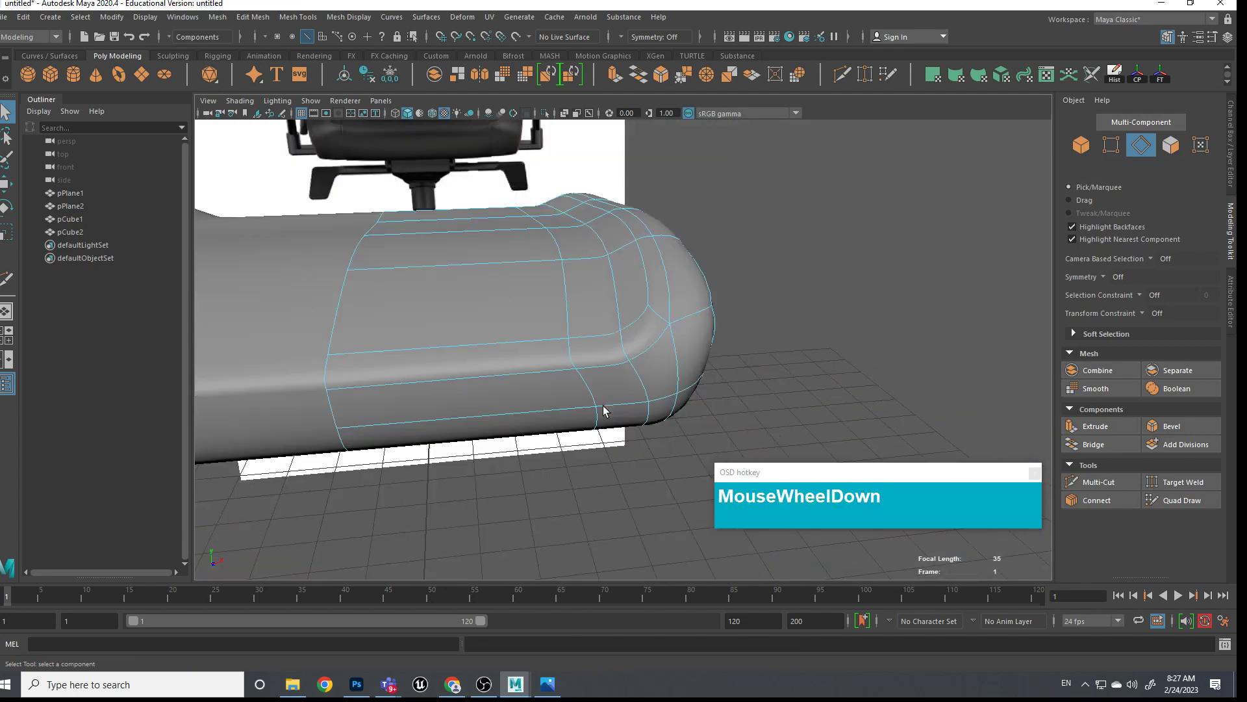
{"action": "right_click_drag", "start_coordinate": [627, 335], "coordinate": [635, 301]}
{"action": "left_click", "coordinate": [752, 248]}
{"action": "scroll", "coordinate": [711, 310], "scroll_direction": "down", "scroll_amount": 5}
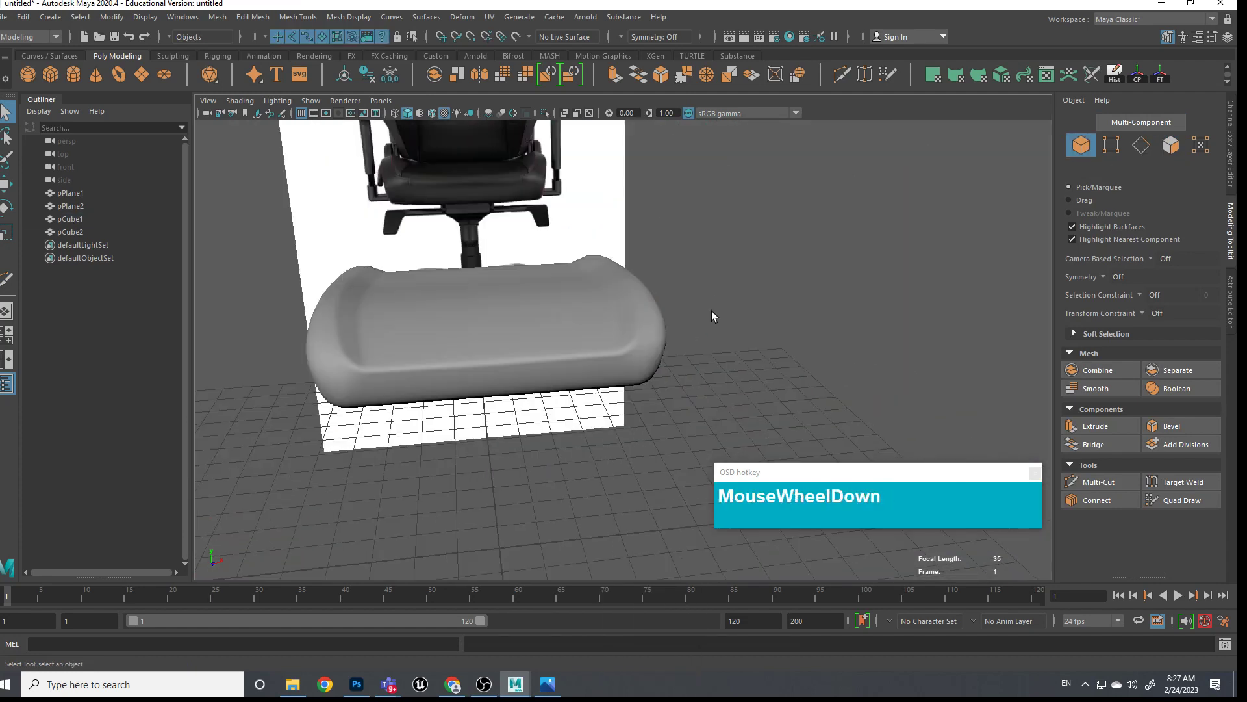
Slide the upper lengthwise edge along the cushion's front with the Slide Edge tool and preview the cushion smoothed
{"action": "left_click_drag", "start_coordinate": [712, 310], "coordinate": [673, 328], "text": "alt"}
{"action": "middle_click_drag", "start_coordinate": [673, 328], "coordinate": [732, 312], "text": "alt"}
{"action": "left_click_drag", "start_coordinate": [732, 312], "coordinate": [648, 334], "text": "alt"}
{"action": "left_click", "coordinate": [645, 334]}
{"action": "middle_click_drag", "start_coordinate": [645, 334], "coordinate": [707, 266], "text": "alt"}
{"action": "right_click_drag", "start_coordinate": [672, 308], "coordinate": [686, 396]}
{"action": "left_click", "coordinate": [677, 301]}
{"action": "key", "text": "1"}
{"action": "middle_click_drag", "start_coordinate": [699, 330], "coordinate": [710, 330]}
{"action": "left_click", "coordinate": [682, 286]}
{"action": "middle_click_drag", "start_coordinate": [682, 287], "coordinate": [693, 281]}
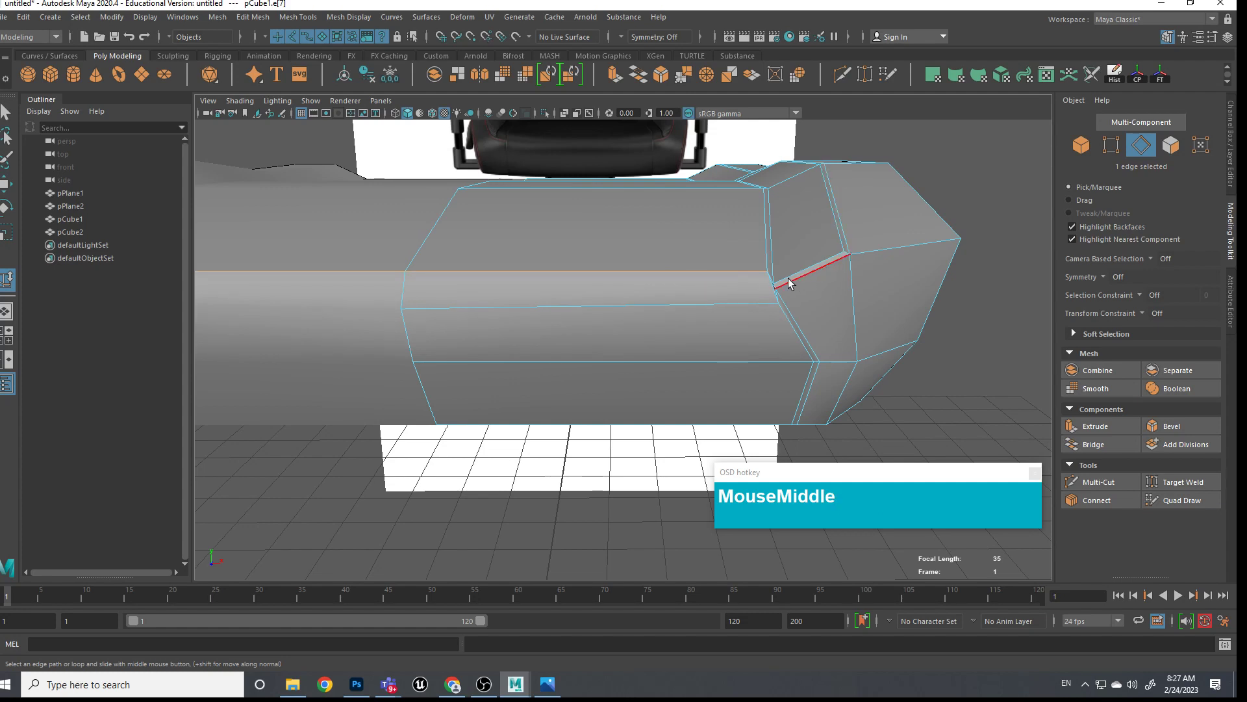
{"action": "key", "text": "3"}
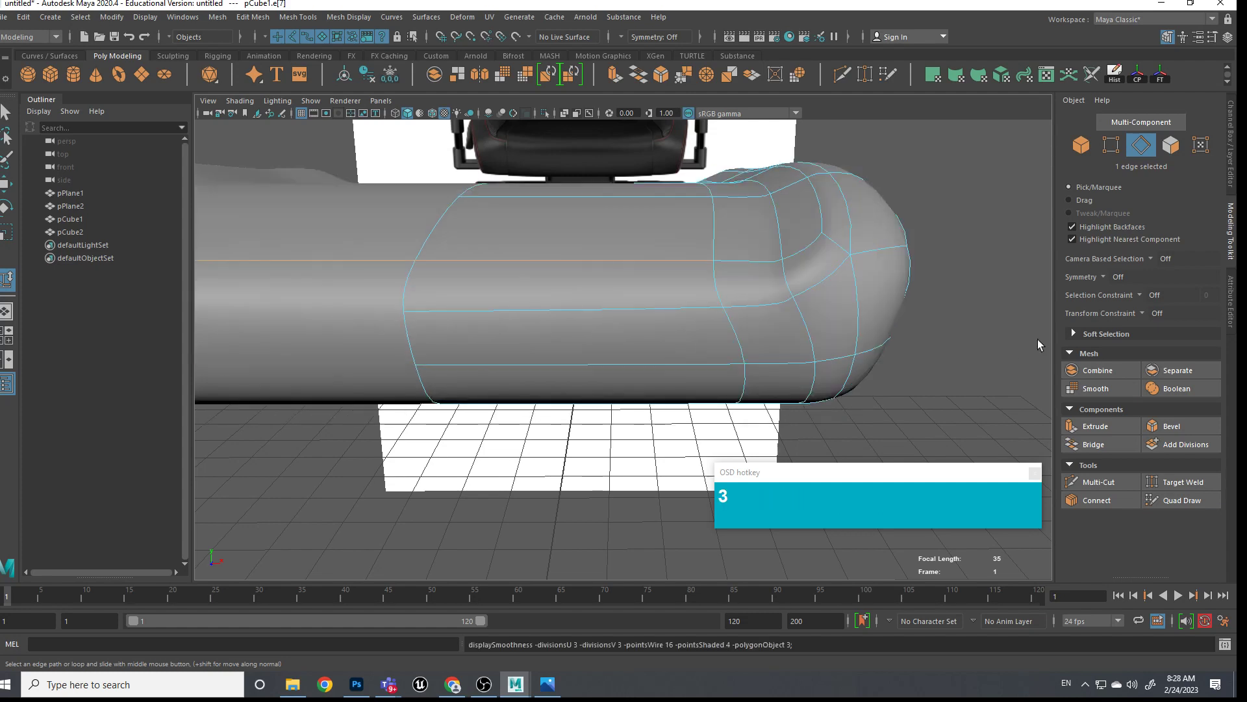
Inspect the smoothed cushion from the front and above, and examine the front corner's mesh up close
{"action": "right_click_drag", "start_coordinate": [840, 289], "coordinate": [966, 242]}
{"action": "scroll", "coordinate": [773, 361], "scroll_direction": "down", "scroll_amount": 5, "text": "alt"}
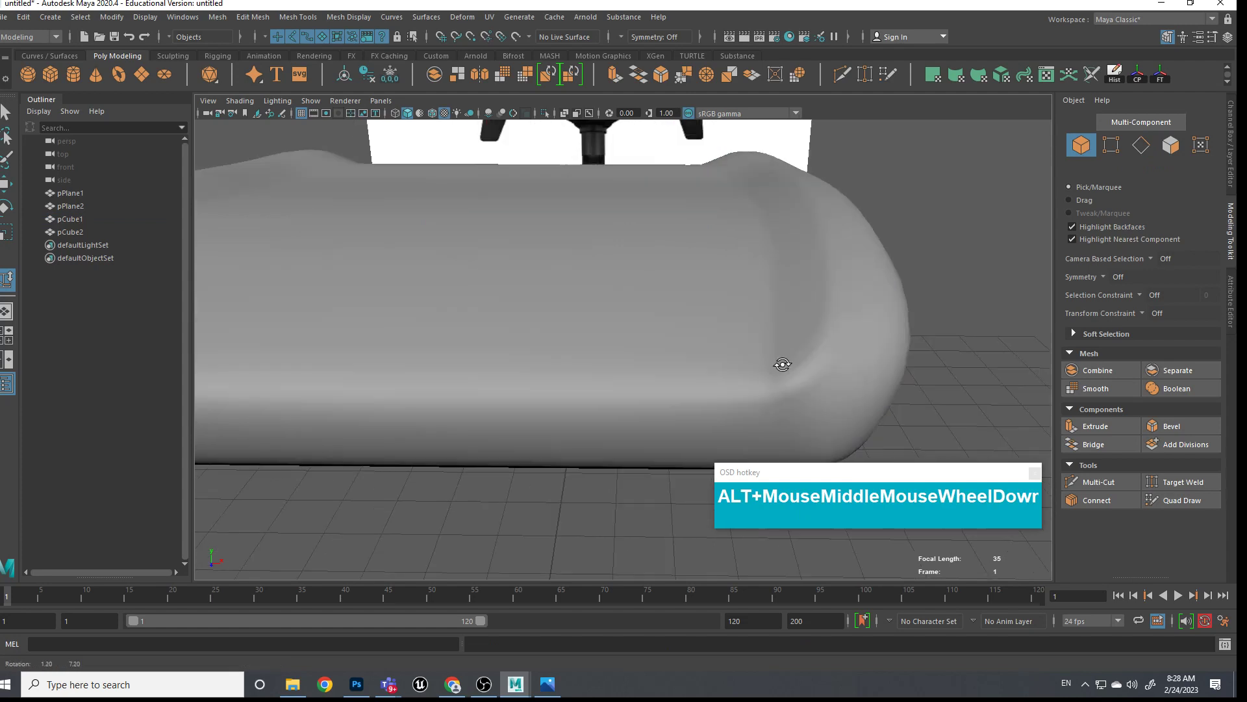
{"action": "left_click_drag", "start_coordinate": [548, 425], "coordinate": [617, 370], "text": "alt"}
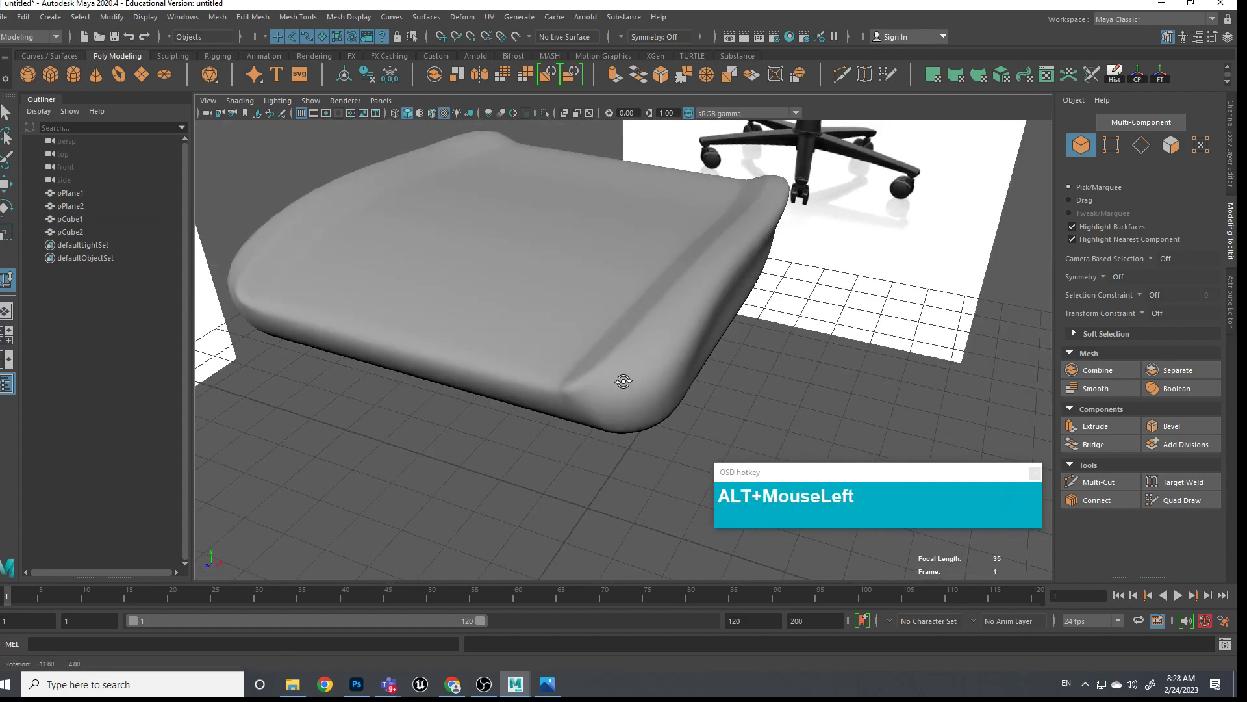
{"action": "scroll", "coordinate": [603, 389], "scroll_direction": "up", "scroll_amount": 5}
{"action": "mouse_move", "coordinate": [603, 388]}
{"action": "middle_mouse_down", "text": "alt"}
{"action": "mouse_move", "coordinate": [614, 379]}
{"action": "mouse_move", "coordinate": [590, 404]}
{"action": "mouse_move", "coordinate": [613, 407]}
{"action": "middle_mouse_up", "text": "alt"}
{"action": "left_click", "coordinate": [619, 385]}
{"action": "left_click_drag", "start_coordinate": [613, 407], "coordinate": [504, 415], "text": "alt"}
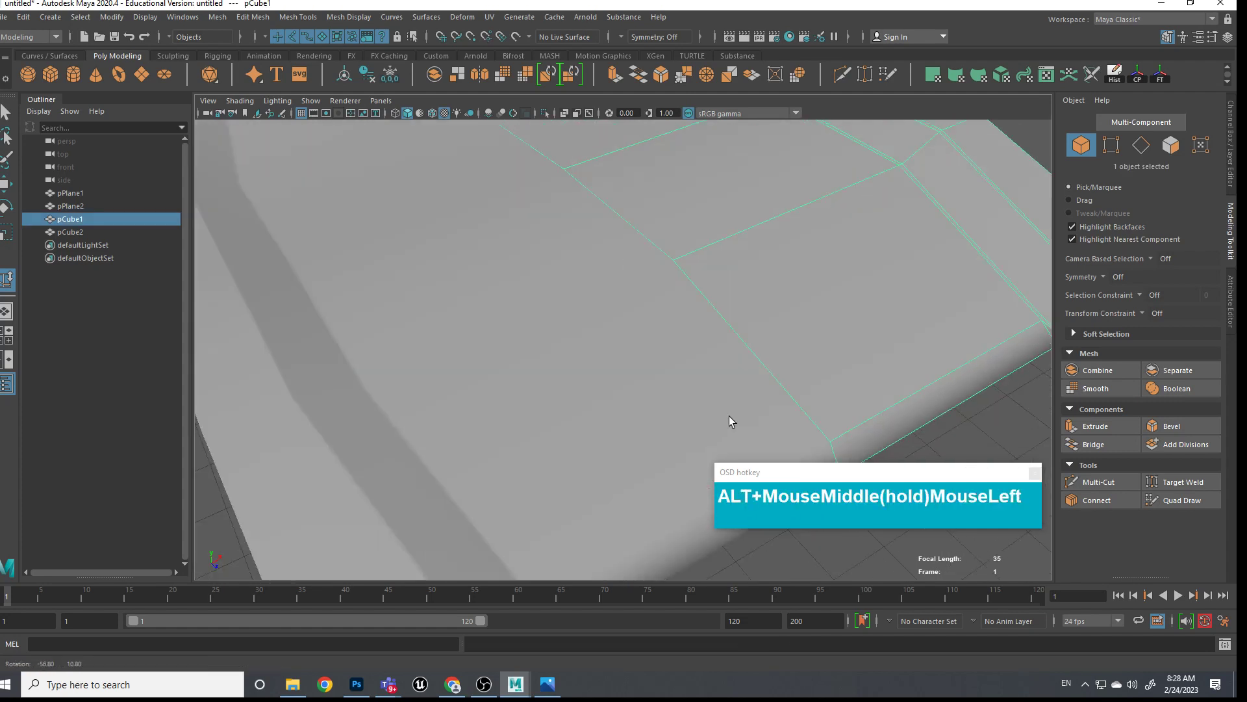
{"action": "middle_click_drag", "start_coordinate": [504, 415], "coordinate": [598, 396], "text": "alt"}
{"action": "left_click_drag", "start_coordinate": [598, 396], "coordinate": [513, 384], "text": "alt"}
{"action": "middle_click_drag", "start_coordinate": [513, 384], "coordinate": [525, 402], "text": "alt"}
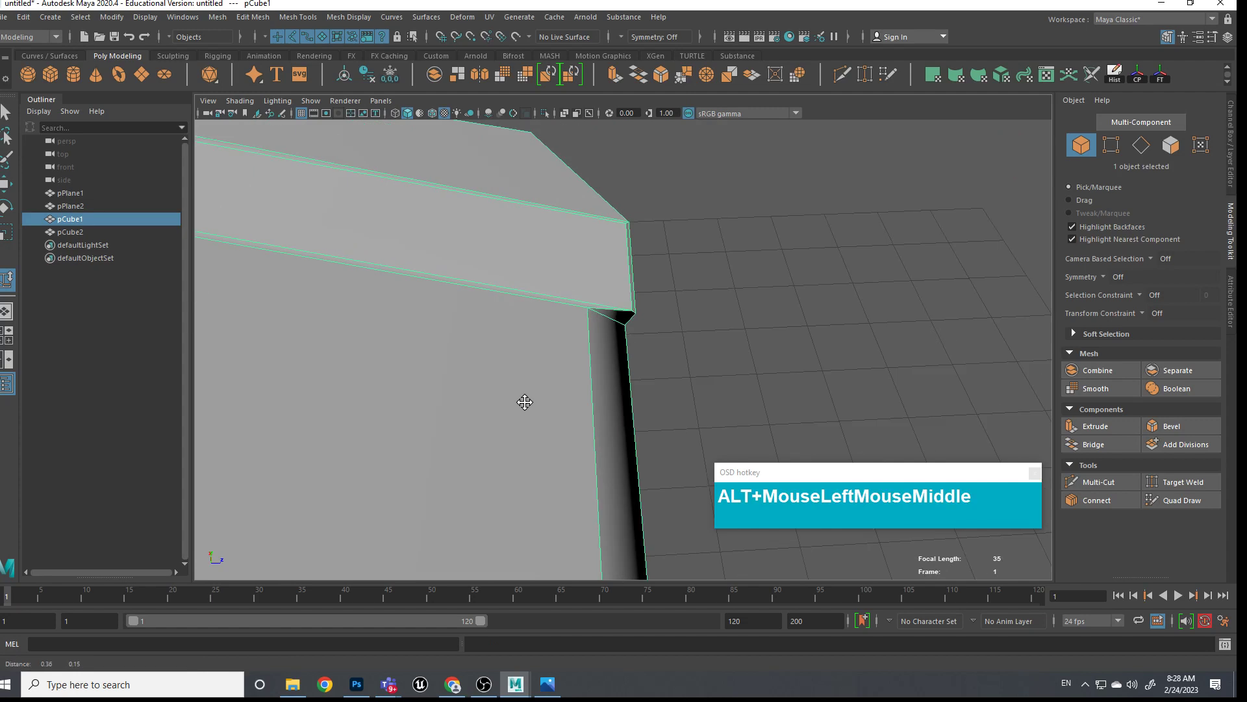
Adjust the position of the vertices at the cushion's front corner and return to the smoothed object
{"action": "scroll", "coordinate": [578, 353], "scroll_direction": "up", "scroll_amount": 3}
{"action": "right_click", "coordinate": [547, 292]}
{"action": "right_click_drag", "start_coordinate": [492, 290], "coordinate": [492, 290]}
{"action": "left_click", "coordinate": [583, 308]}
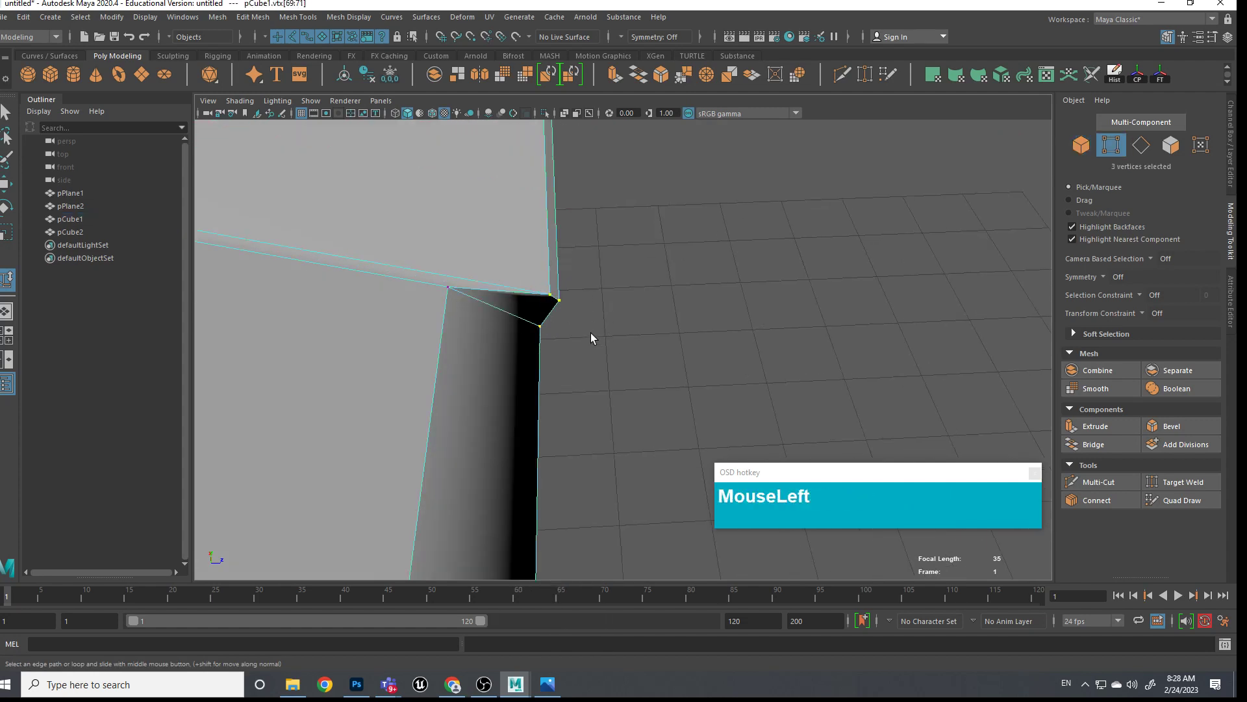
{"action": "key", "text": "w"}
{"action": "left_click_drag", "start_coordinate": [613, 309], "coordinate": [714, 373]}
{"action": "left_click", "coordinate": [602, 311]}
{"action": "middle_click_drag", "start_coordinate": [713, 373], "coordinate": [668, 357], "text": "alt"}
{"action": "left_click_drag", "start_coordinate": [668, 357], "coordinate": [535, 382], "text": "alt"}
{"action": "middle_click_drag", "start_coordinate": [534, 381], "coordinate": [538, 335], "text": "alt"}
{"action": "left_click_drag", "start_coordinate": [498, 334], "coordinate": [565, 424]}
{"action": "scroll", "coordinate": [521, 351], "scroll_direction": "down", "scroll_amount": 3}
{"action": "key", "text": "alt+3"}
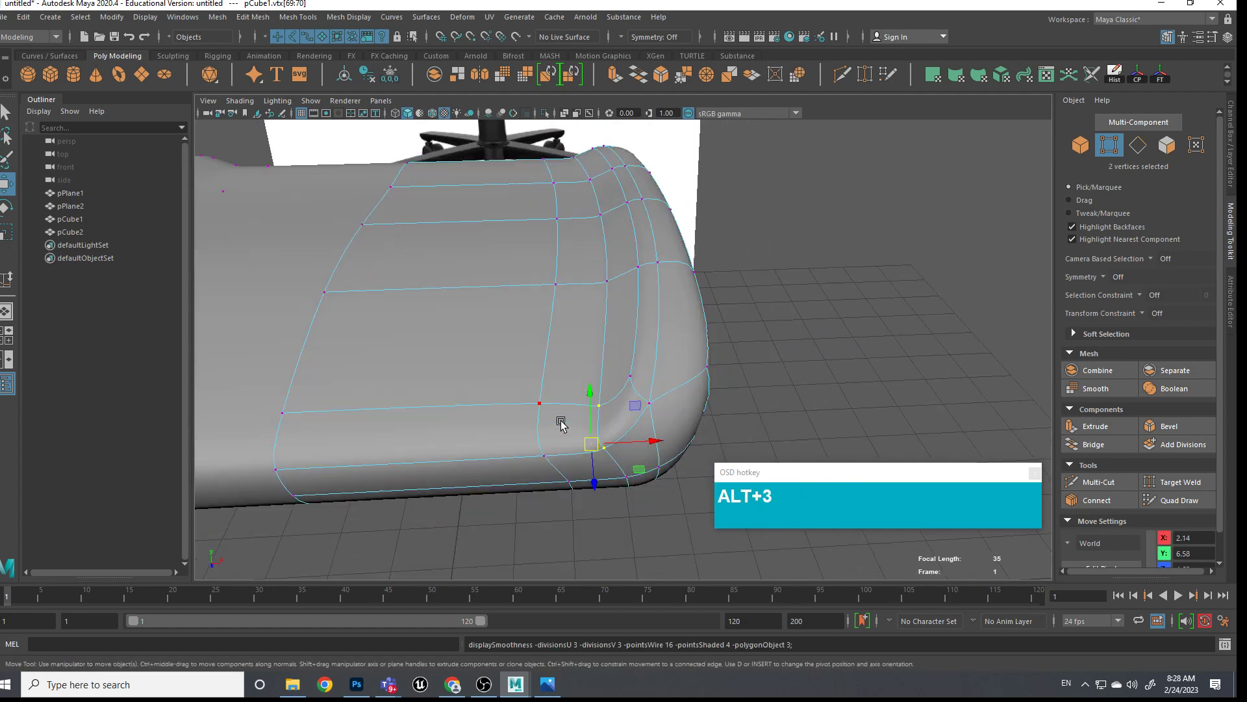
{"action": "right_click_drag", "start_coordinate": [652, 325], "coordinate": [715, 308]}
{"action": "left_click", "coordinate": [757, 273]}
Move the front-corner vertices of the unsmoothed cushion to give the corner a rounder outline, and restore the smooth preview
{"action": "left_click_drag", "start_coordinate": [732, 475], "coordinate": [785, 464], "text": "alt"}
{"action": "scroll", "coordinate": [748, 351], "scroll_direction": "down", "scroll_amount": 2, "text": "alt"}
{"action": "left_click_drag", "start_coordinate": [722, 402], "coordinate": [771, 417], "text": "alt"}
{"action": "middle_click_drag", "start_coordinate": [772, 417], "coordinate": [699, 351], "text": "alt"}
{"action": "left_click", "coordinate": [637, 364]}
{"action": "scroll", "coordinate": [696, 388], "scroll_direction": "up", "scroll_amount": 2}
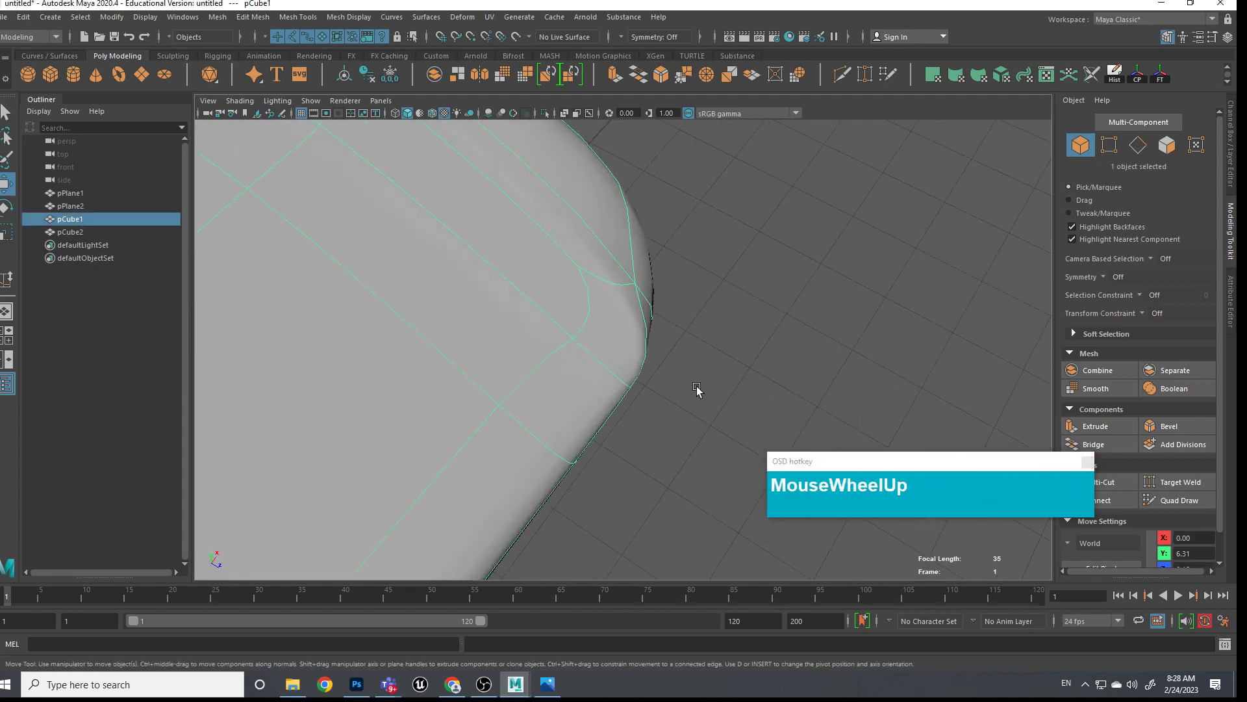
{"action": "right_click_drag", "start_coordinate": [612, 326], "coordinate": [562, 325]}
{"action": "mouse_move", "coordinate": [669, 388]}
{"action": "left_mouse_down", "text": "alt"}
{"action": "mouse_move", "coordinate": [604, 353]}
{"action": "mouse_move", "coordinate": [686, 383]}
{"action": "left_mouse_up", "text": "alt"}
{"action": "key", "text": "alt+1"}
{"action": "left_click_drag", "start_coordinate": [710, 334], "coordinate": [659, 292]}
{"action": "left_click_drag", "start_coordinate": [728, 312], "coordinate": [591, 309]}
{"action": "key", "text": "3"}
{"action": "right_click_drag", "start_coordinate": [591, 309], "coordinate": [743, 279]}
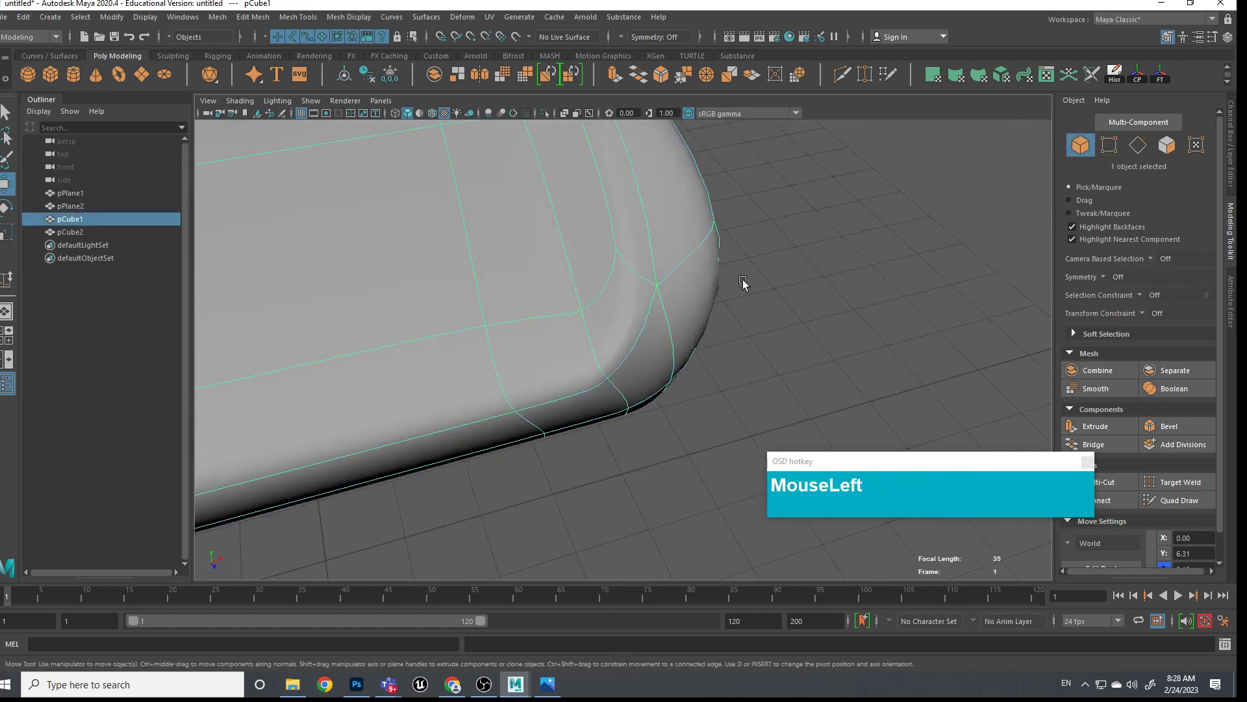
Review the smoothed cushion from several angles and compare it with the front and side chair references
{"action": "left_click_drag", "start_coordinate": [742, 280], "coordinate": [660, 348], "text": "alt"}
{"action": "scroll", "coordinate": [660, 349], "scroll_direction": "down", "scroll_amount": 4}
{"action": "middle_click_drag", "start_coordinate": [715, 315], "coordinate": [695, 410], "text": "alt"}
{"action": "scroll", "coordinate": [693, 401], "scroll_direction": "up", "scroll_amount": 3}
{"action": "left_click_drag", "start_coordinate": [695, 410], "coordinate": [654, 410], "text": "alt"}
{"action": "scroll", "coordinate": [670, 413], "scroll_direction": "down", "scroll_amount": 6}
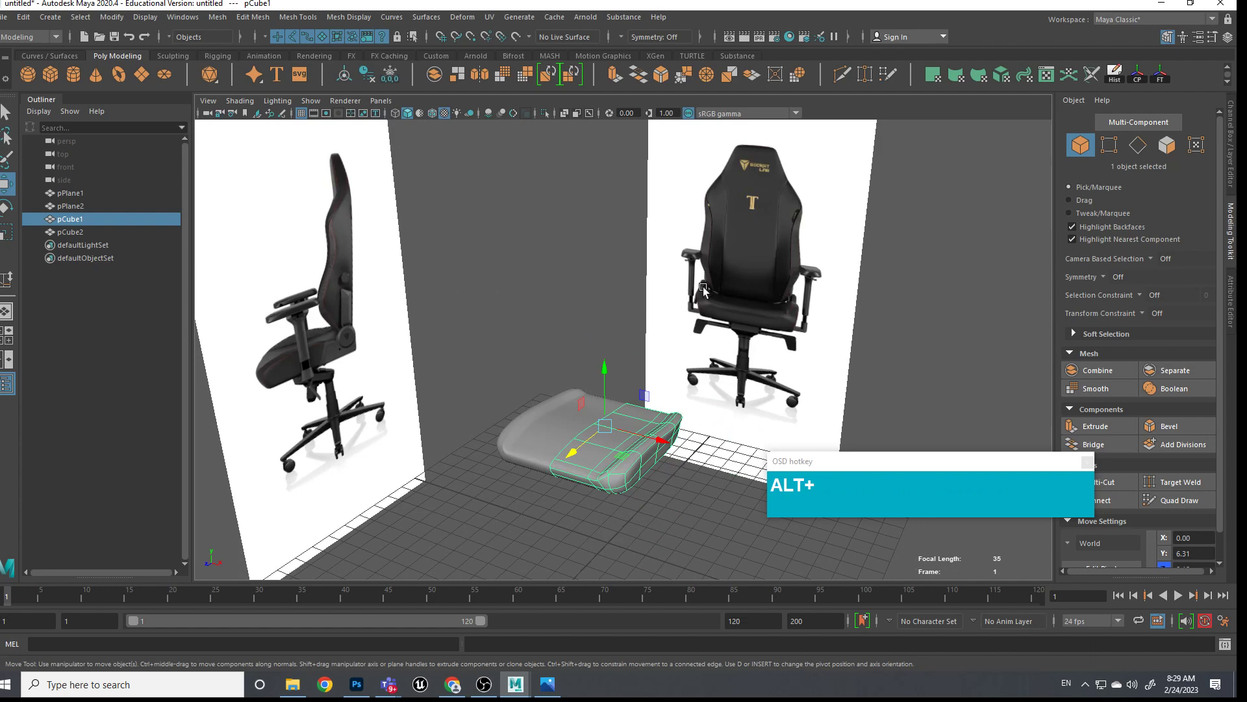
{"action": "left_click_drag", "start_coordinate": [618, 406], "coordinate": [642, 423], "text": "alt"}
{"action": "right_click_drag", "start_coordinate": [621, 354], "coordinate": [643, 384]}
{"action": "left_click", "coordinate": [647, 388]}
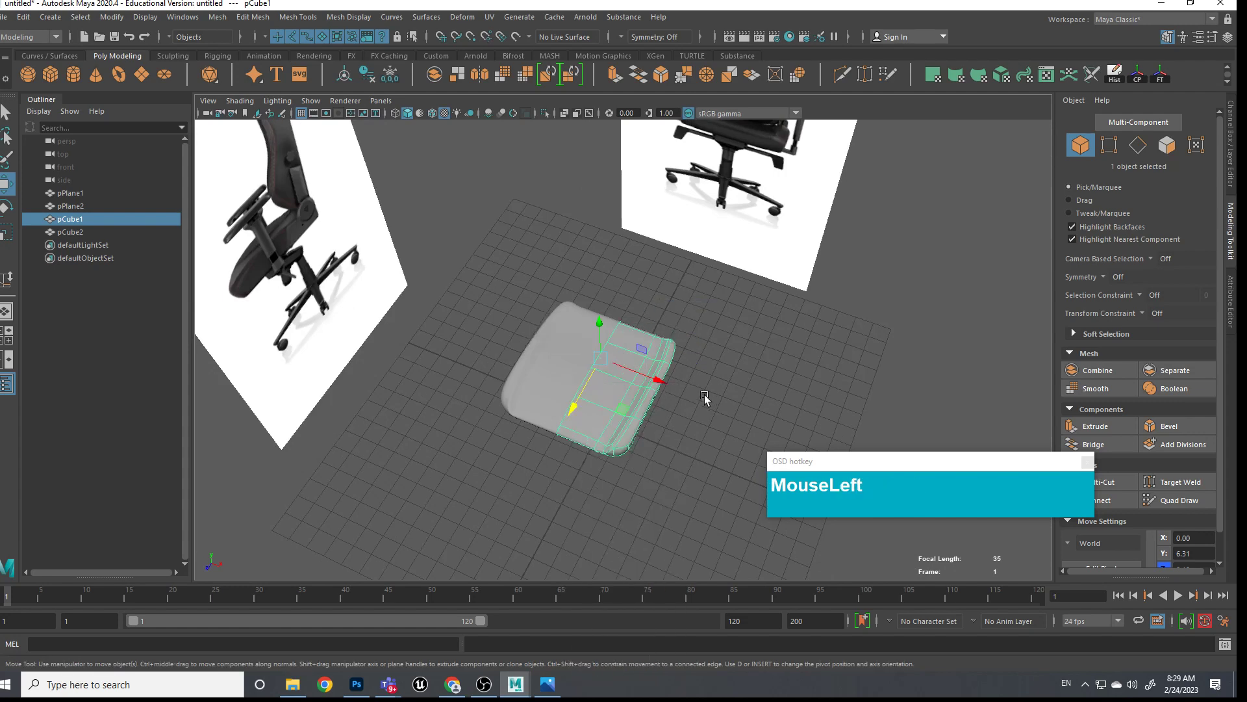
Rename the cushion object as BottomCushion
{"action": "double_click", "coordinate": [76, 217]}
{"action": "type", "text": "B"}
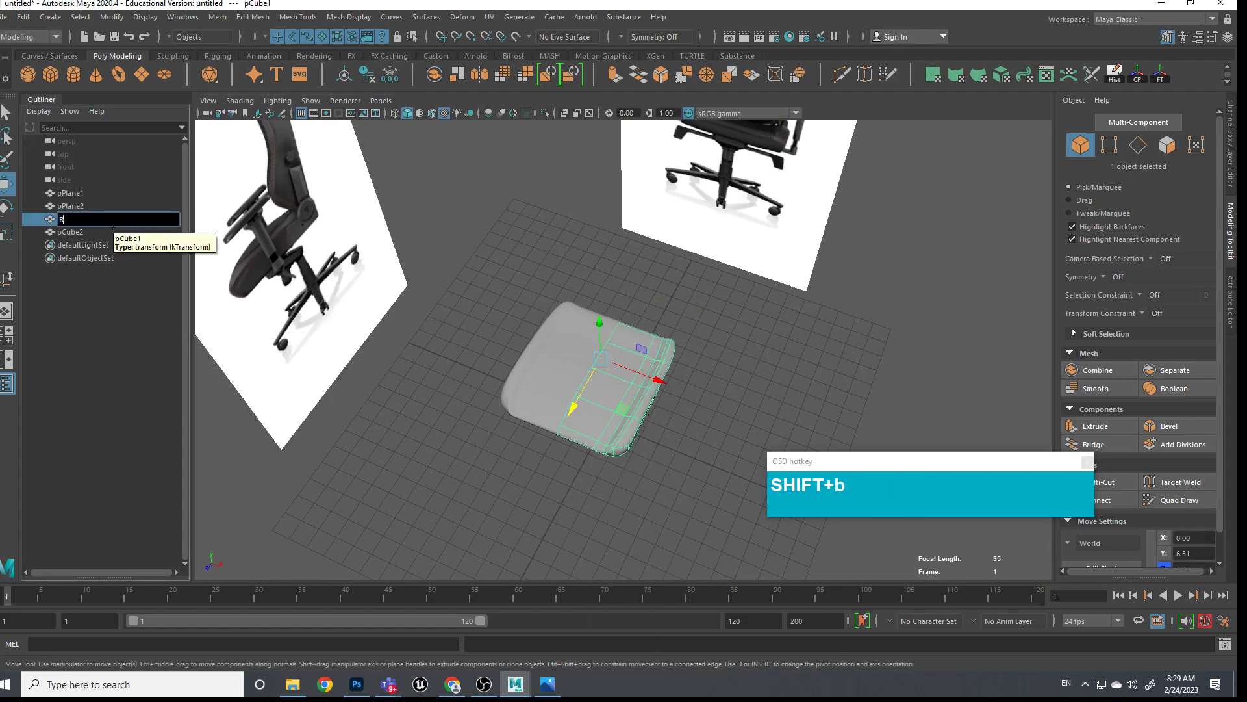
{"action": "type", "text": "ottomCushion"}
{"action": "key", "text": "Return"}
Create a polygon cube and raise it above the seat cushion
{"action": "left_click", "coordinate": [600, 498]}
{"action": "right_click_drag", "start_coordinate": [600, 498], "coordinate": [593, 457], "text": "shift"}
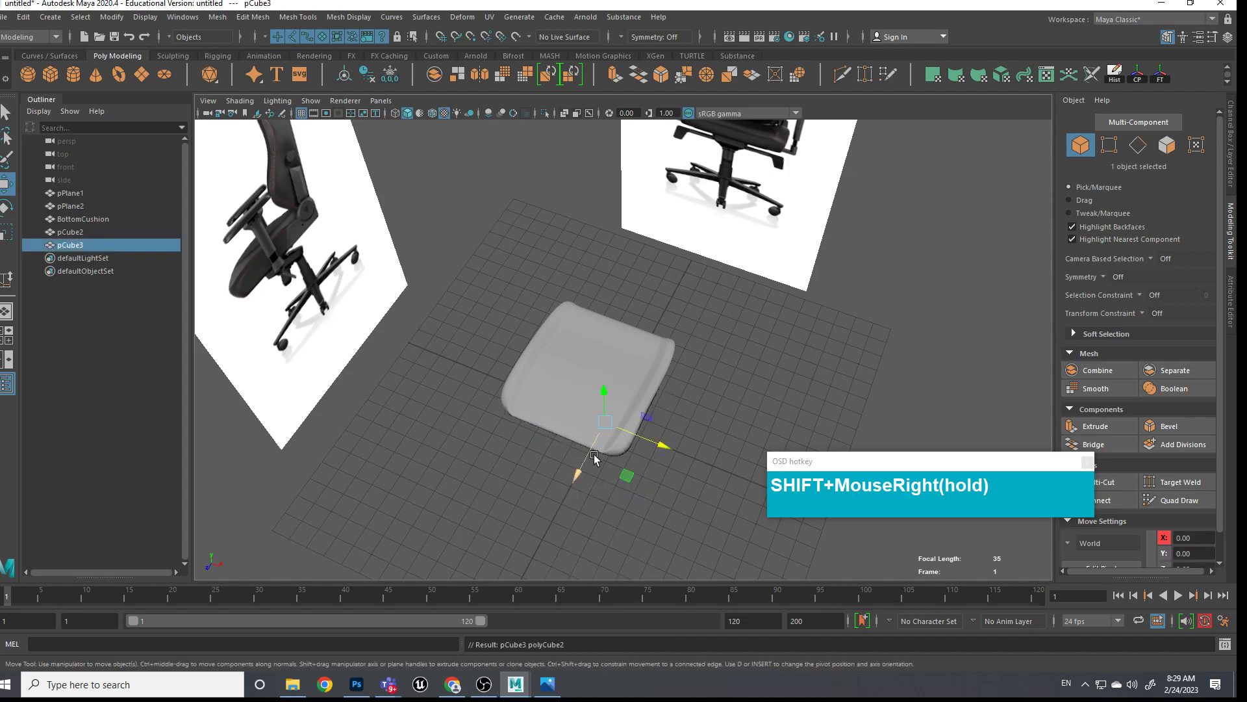
{"action": "left_click_drag", "start_coordinate": [606, 396], "coordinate": [607, 337]}
{"action": "left_click", "coordinate": [610, 295]}
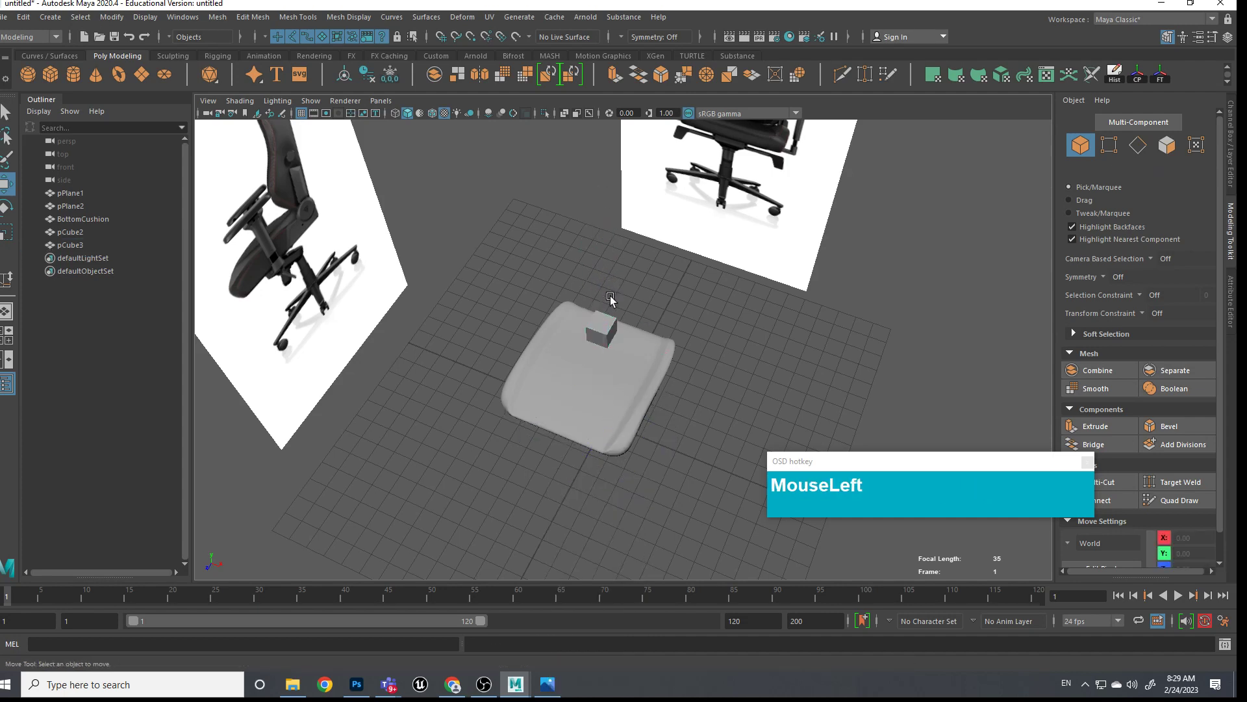
Insert a lengthwise edge loop through the middle of the new cube with Multi-Cut
{"action": "scroll", "coordinate": [609, 324], "scroll_direction": "up", "scroll_amount": 2}
{"action": "left_click", "coordinate": [591, 339]}
{"action": "scroll", "coordinate": [614, 329], "scroll_direction": "up", "scroll_amount": 2}
{"action": "right_click_drag", "start_coordinate": [589, 294], "coordinate": [599, 287], "text": "shift"}
{"action": "left_click", "coordinate": [560, 303], "text": "ctrl"}
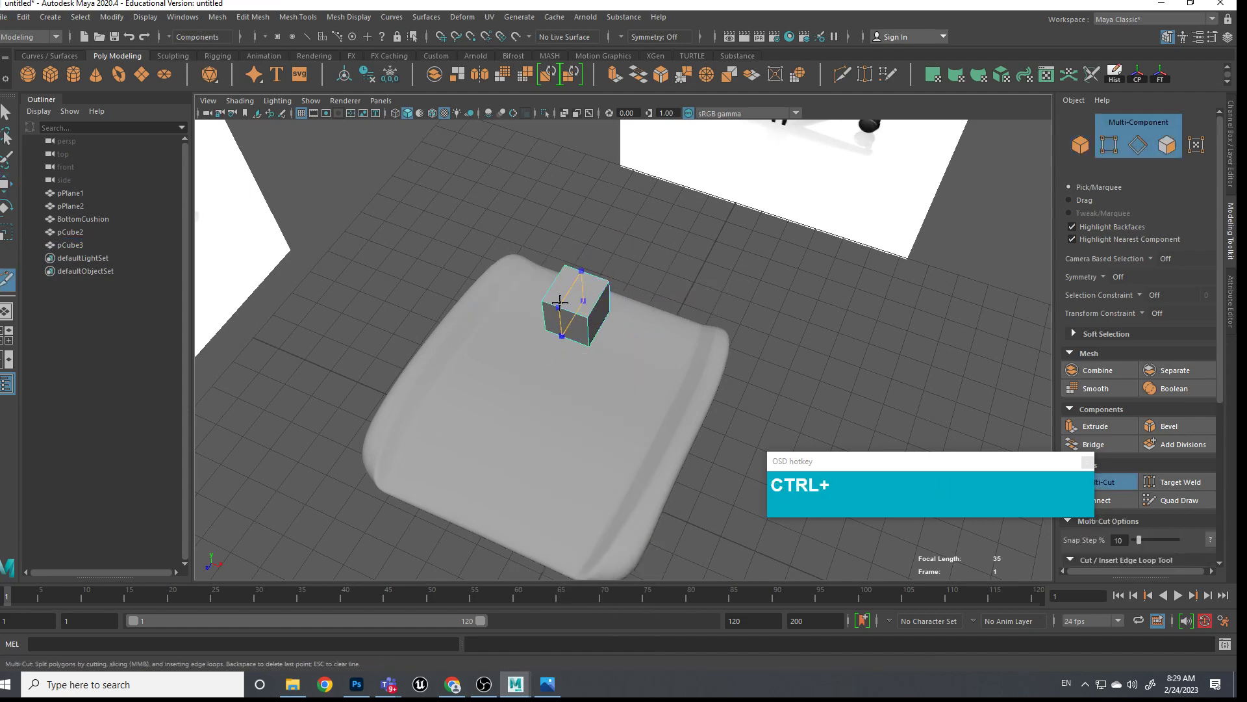
{"action": "left_click_drag", "start_coordinate": [590, 302], "coordinate": [669, 341], "text": "alt"}
{"action": "key", "text": "q"}
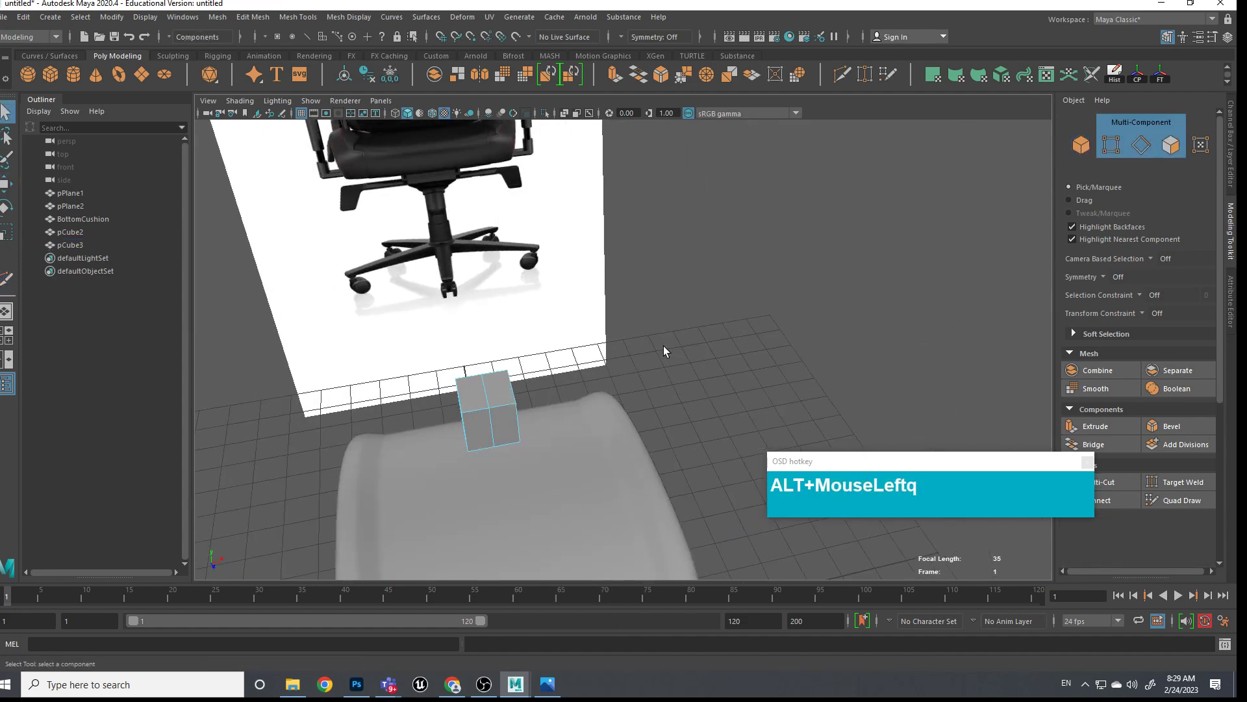
Delete all faces on one side of the cube's centre loop, leaving the half on the positive X side
{"action": "middle_click_drag", "start_coordinate": [669, 341], "coordinate": [638, 347], "text": "alt"}
{"action": "scroll", "coordinate": [638, 346], "scroll_direction": "up", "scroll_amount": 3}
{"action": "right_click_drag", "start_coordinate": [607, 329], "coordinate": [610, 357]}
{"action": "left_click_drag", "start_coordinate": [614, 357], "coordinate": [676, 325], "text": "alt"}
{"action": "left_click_drag", "start_coordinate": [587, 273], "coordinate": [559, 516]}
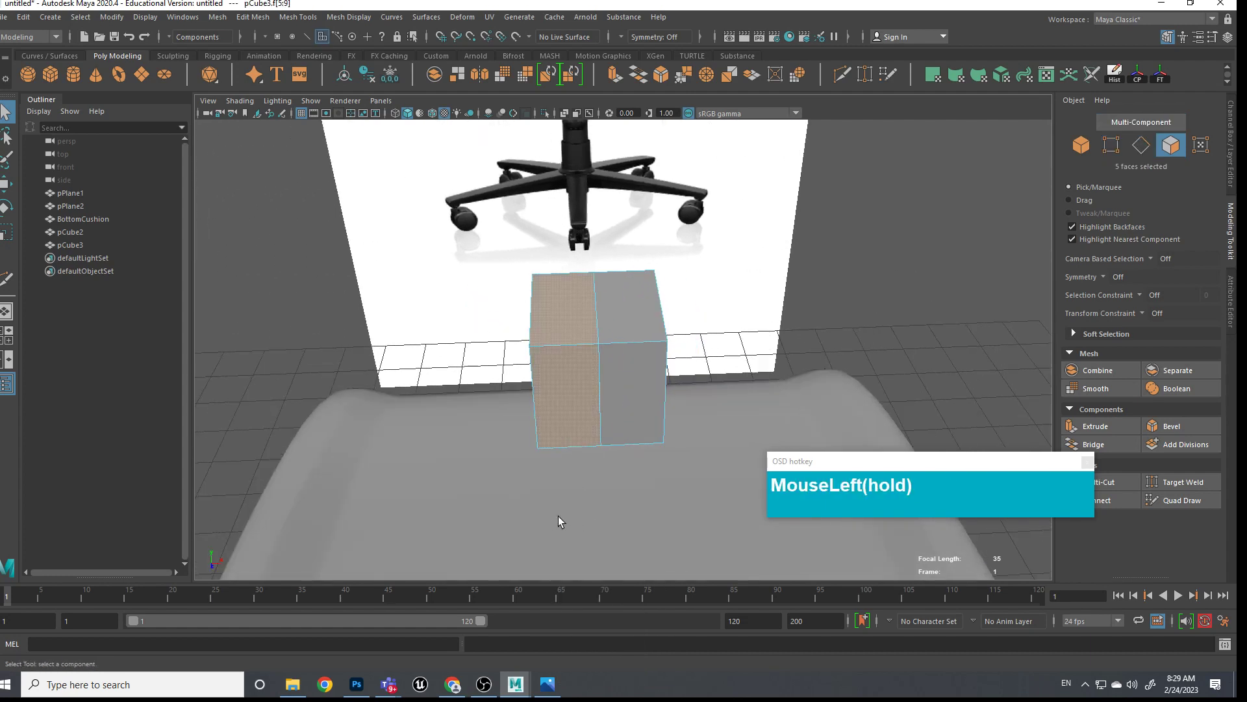
{"action": "key", "text": "Delete"}
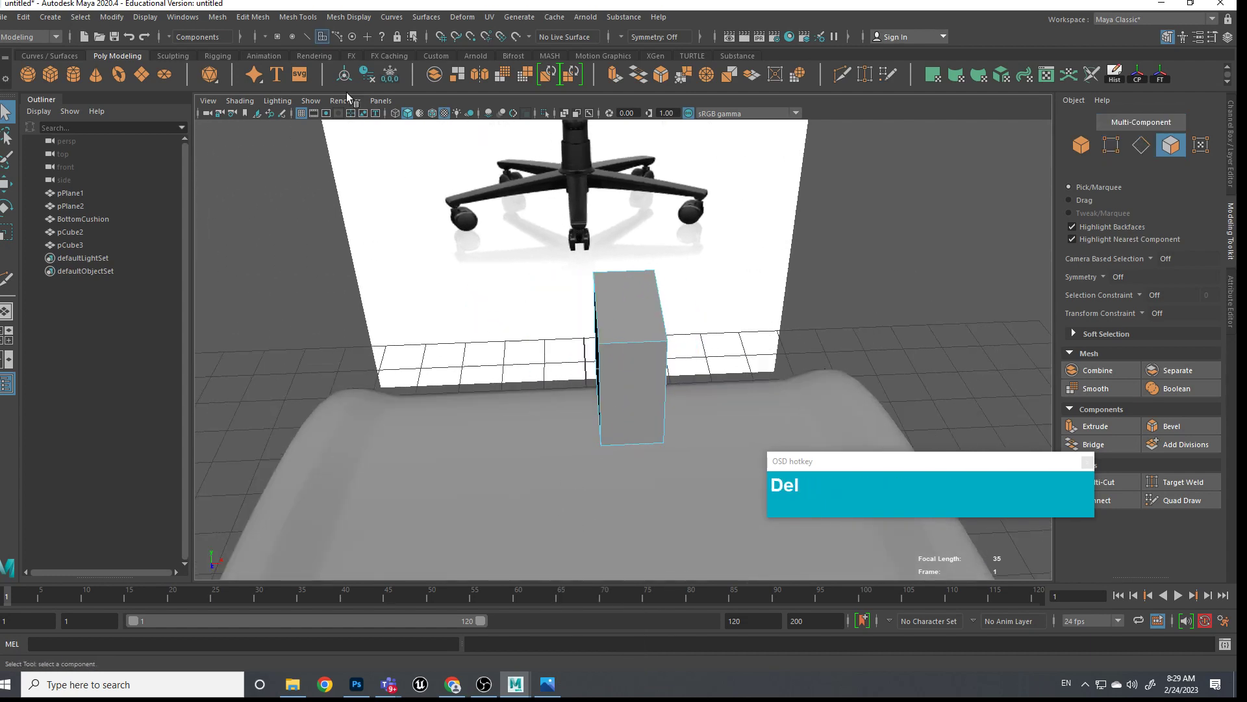
Mirror the half cube across its open centre side with Duplicate Special
{"action": "left_click", "coordinate": [23, 17]}
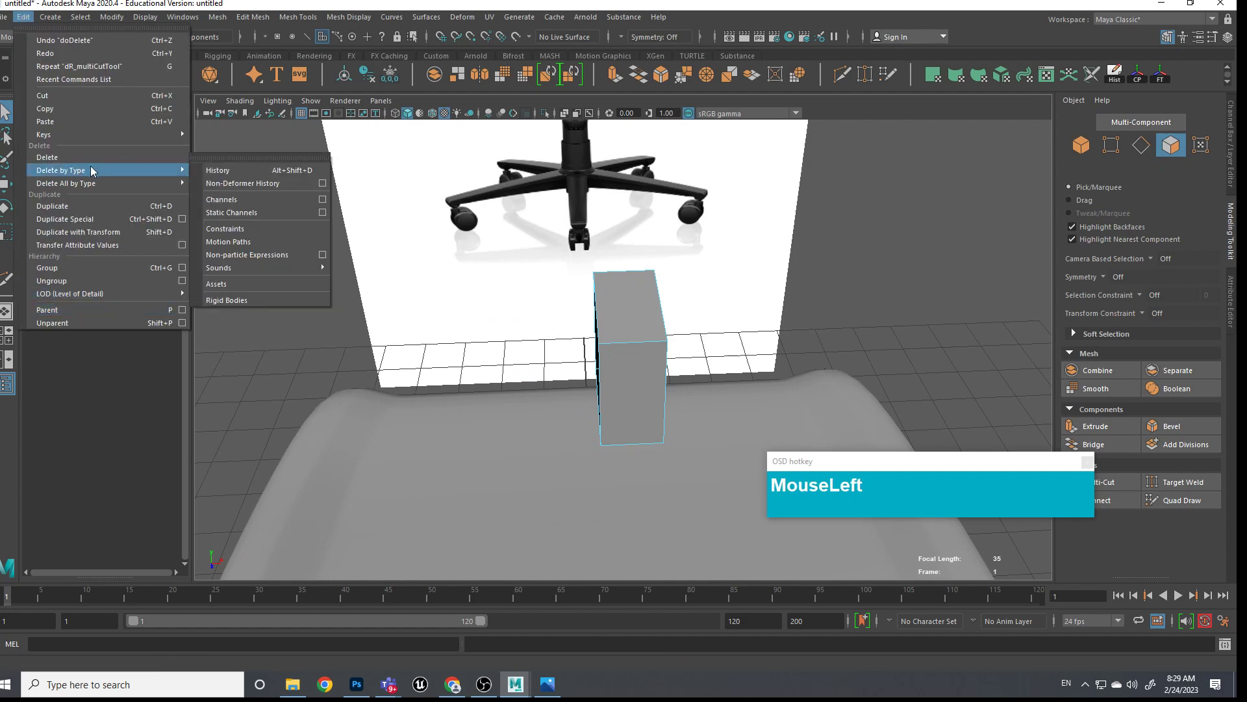
{"action": "left_click", "coordinate": [80, 207]}
{"action": "right_click_drag", "start_coordinate": [615, 329], "coordinate": [642, 315]}
{"action": "left_click", "coordinate": [642, 316]}
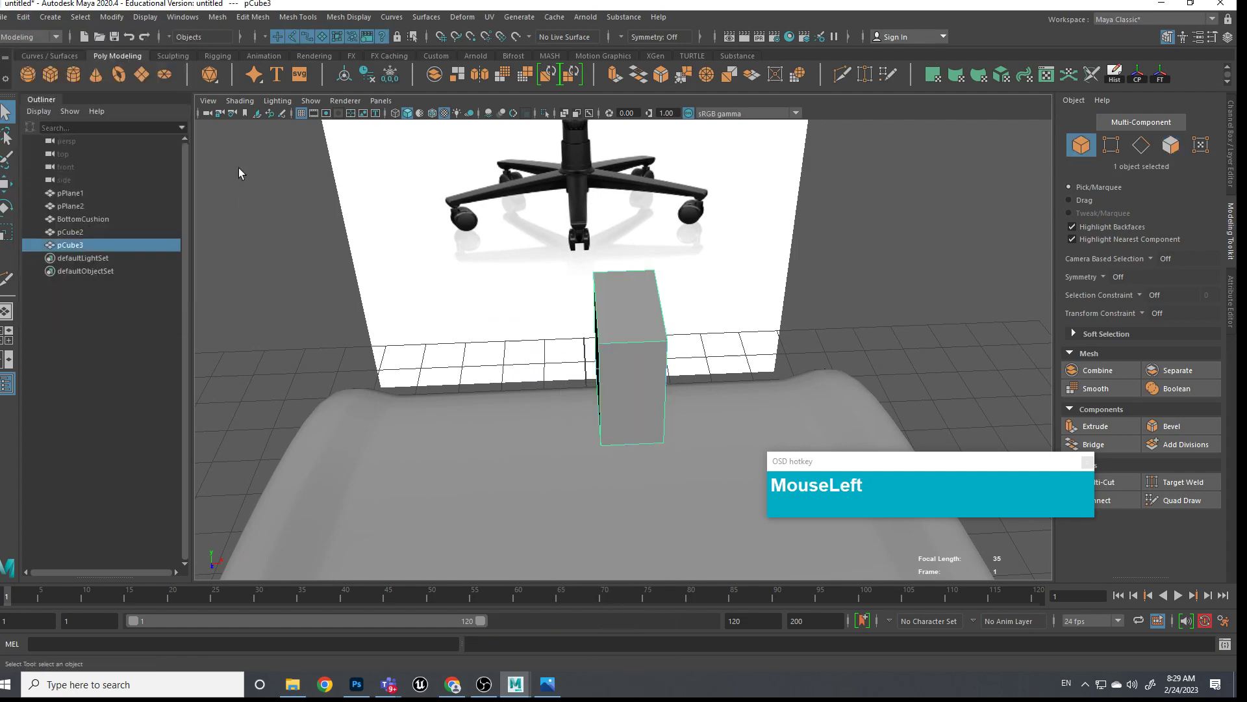
{"action": "left_click", "coordinate": [22, 17]}
{"action": "left_click", "coordinate": [66, 219]}
{"action": "left_click_drag", "start_coordinate": [595, 236], "coordinate": [690, 273], "text": "alt"}
{"action": "middle_click_drag", "start_coordinate": [690, 273], "coordinate": [456, 345], "text": "alt"}
{"action": "left_click", "coordinate": [531, 352]}
{"action": "middle_click_drag", "start_coordinate": [532, 353], "coordinate": [608, 295], "text": "alt"}
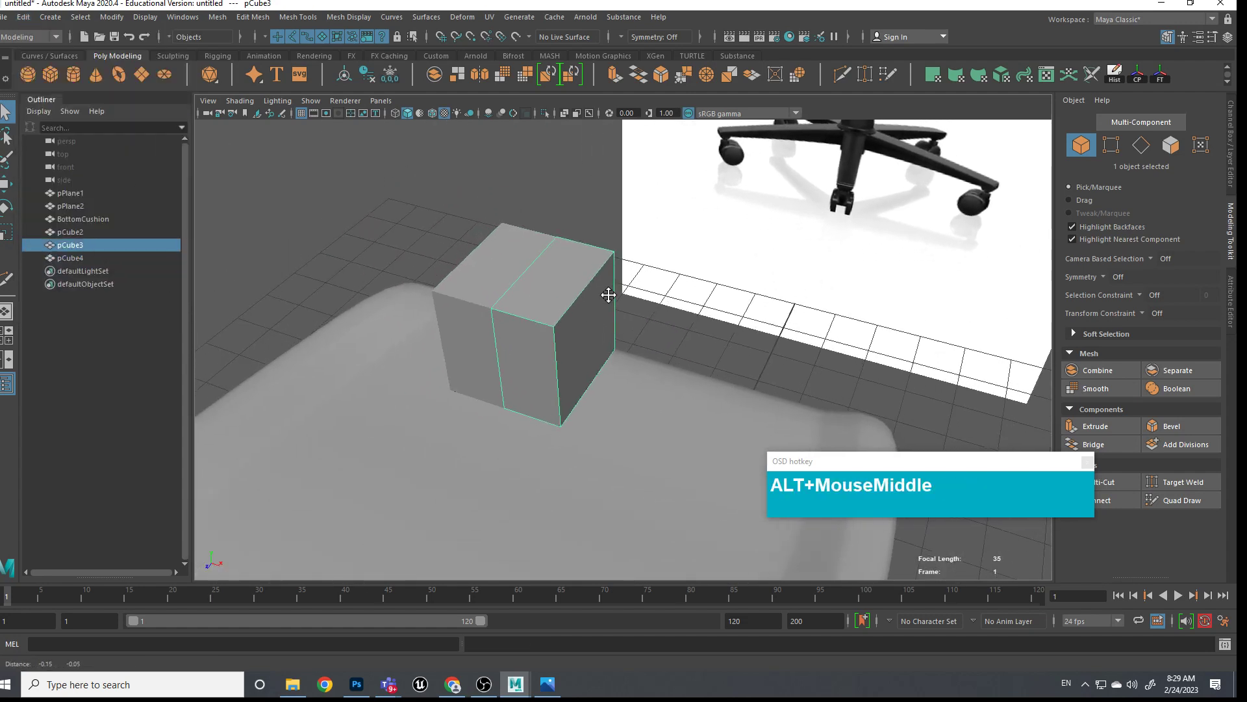
{"action": "scroll", "coordinate": [572, 311], "scroll_direction": "down", "scroll_amount": 3}
{"action": "left_click_drag", "start_coordinate": [572, 312], "coordinate": [588, 353], "text": "alt"}
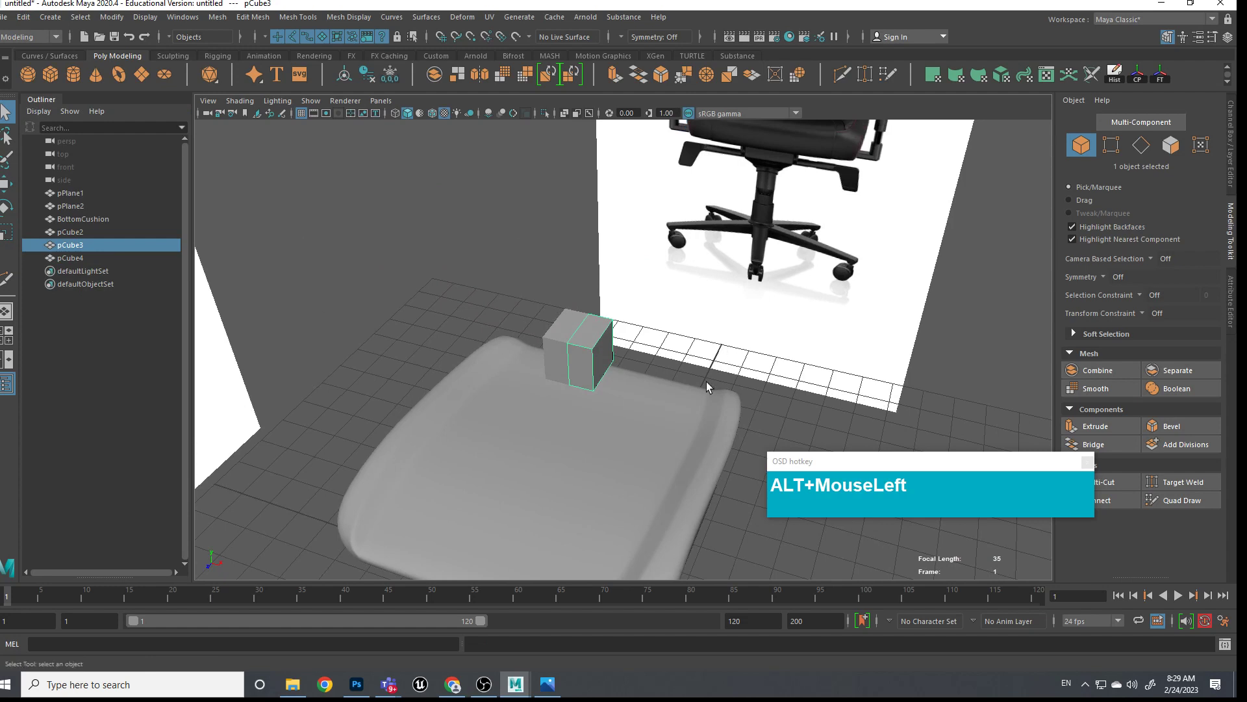
In the side view, move both cube halves together to the base of the reference backrest, just above the cushion's rear end
{"action": "left_click_drag", "start_coordinate": [710, 370], "coordinate": [654, 373], "text": "alt"}
{"action": "key", "text": "space"}
{"action": "scroll", "coordinate": [653, 373], "scroll_direction": "down", "scroll_amount": 3}
{"action": "scroll", "coordinate": [650, 360], "scroll_direction": "up", "scroll_amount": 4, "text": "alt"}
{"action": "middle_click_drag", "start_coordinate": [650, 360], "coordinate": [572, 390], "text": "alt"}
{"action": "right_click_drag", "start_coordinate": [585, 334], "coordinate": [634, 309]}
{"action": "left_click_drag", "start_coordinate": [617, 376], "coordinate": [520, 266]}
{"action": "key", "text": "w"}
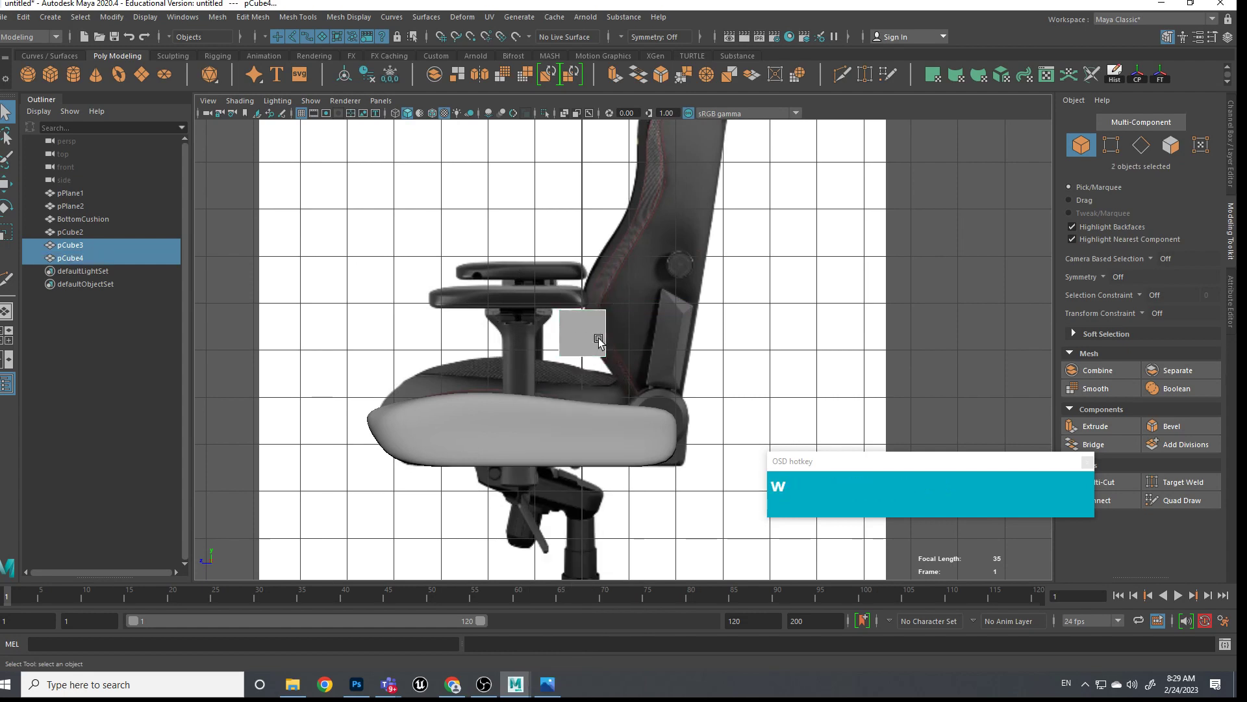
{"action": "left_click_drag", "start_coordinate": [583, 334], "coordinate": [656, 385]}
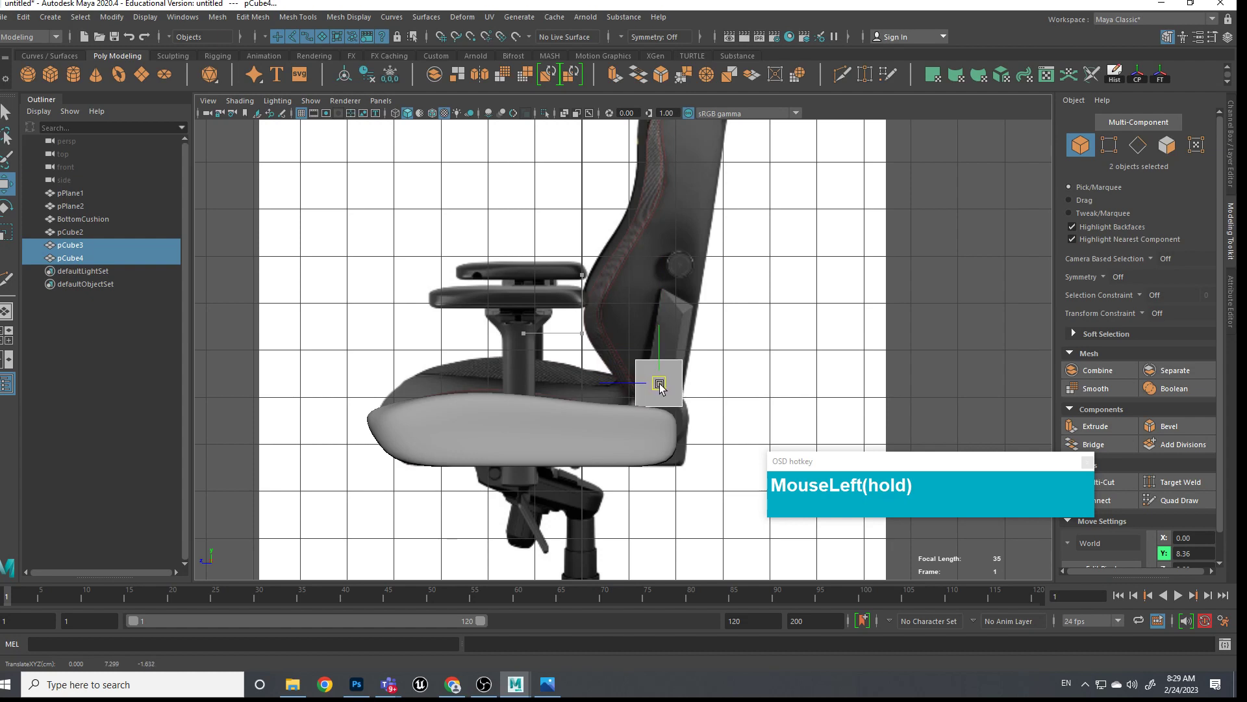
In the side view, raise the half cube's top vertices to the top of the reference backrest and shift them to follow its lean
{"action": "middle_click_drag", "start_coordinate": [660, 384], "coordinate": [564, 478], "text": "alt"}
{"action": "middle_click_drag", "start_coordinate": [536, 522], "coordinate": [545, 456], "text": "alt"}
{"action": "right_click_drag", "start_coordinate": [543, 332], "coordinate": [525, 299]}
{"action": "right_click_drag", "start_coordinate": [537, 484], "coordinate": [478, 329]}
{"action": "left_click_drag", "start_coordinate": [497, 464], "coordinate": [569, 485]}
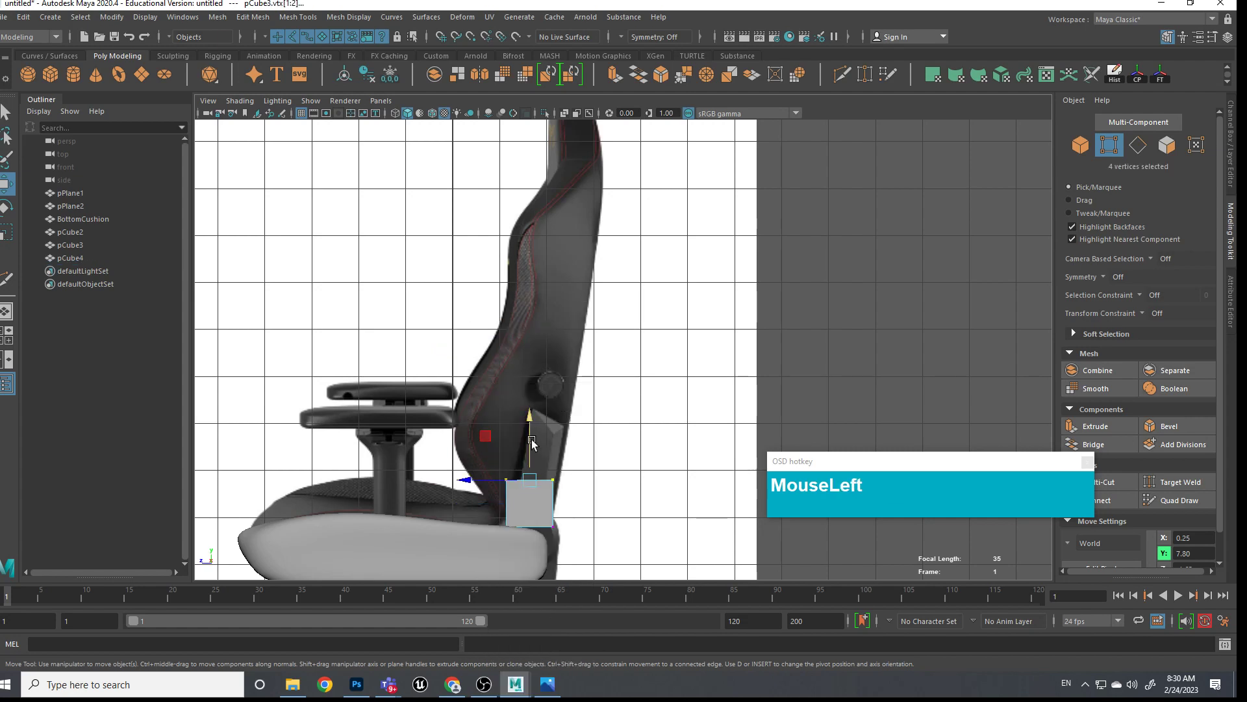
{"action": "left_click_drag", "start_coordinate": [531, 443], "coordinate": [594, 122]}
{"action": "middle_click_drag", "start_coordinate": [594, 122], "coordinate": [564, 253], "text": "alt"}
{"action": "left_click_drag", "start_coordinate": [534, 222], "coordinate": [493, 207]}
{"action": "key", "text": "e"}
{"action": "key", "text": "r"}
{"action": "key", "text": "w"}
In the front view, move the half cube's outer side vertices outward to about X 1.56, checking the width in perspective
{"action": "key", "text": "space"}
{"action": "left_click_drag", "start_coordinate": [552, 256], "coordinate": [552, 289]}
{"action": "scroll", "coordinate": [634, 337], "scroll_direction": "down", "scroll_amount": 5}
{"action": "middle_click_drag", "start_coordinate": [634, 337], "coordinate": [604, 402], "text": "alt"}
{"action": "scroll", "coordinate": [611, 354], "scroll_direction": "up", "scroll_amount": 2}
{"action": "scroll", "coordinate": [604, 403], "scroll_direction": "down", "scroll_amount": 2}
{"action": "left_click_drag", "start_coordinate": [627, 477], "coordinate": [566, 127]}
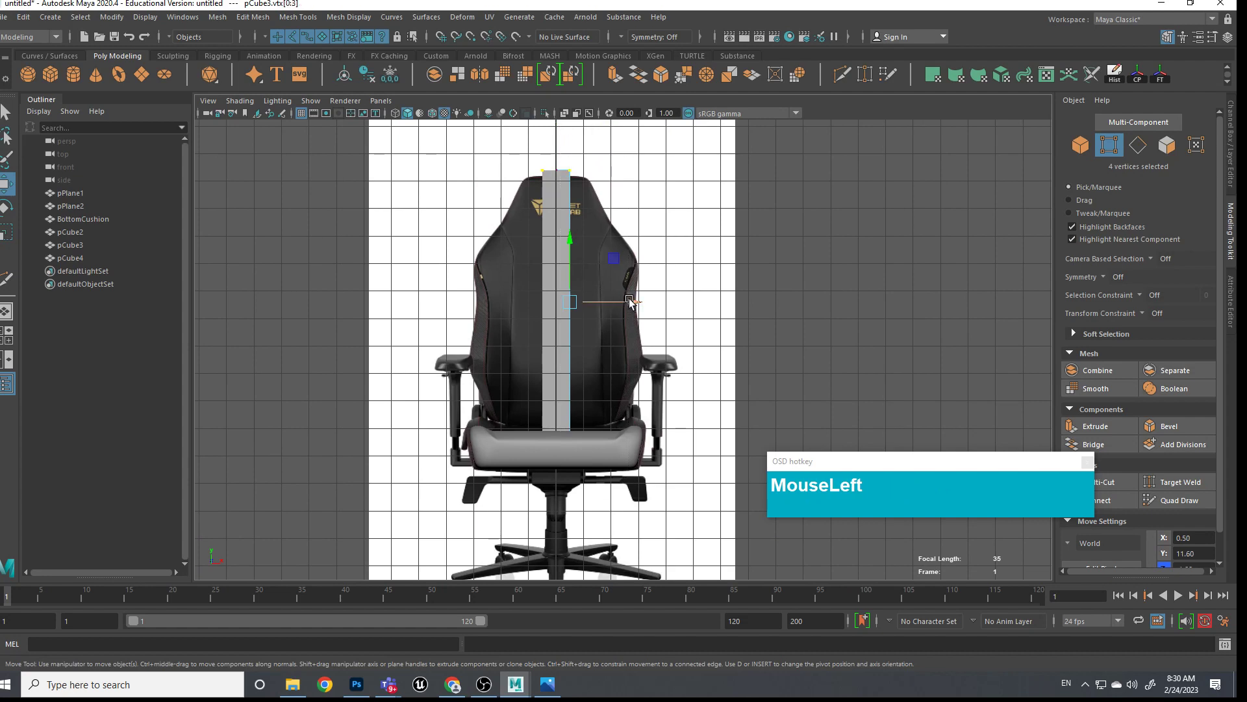
{"action": "mouse_move", "coordinate": [631, 300]}
{"action": "left_mouse_down"}
{"action": "mouse_move", "coordinate": [703, 316]}
{"action": "mouse_move", "coordinate": [642, 317]}
{"action": "mouse_move", "coordinate": [663, 319]}
{"action": "mouse_move", "coordinate": [651, 262]}
{"action": "mouse_move", "coordinate": [624, 305]}
{"action": "left_mouse_up"}
{"action": "key", "text": "space"}
{"action": "scroll", "coordinate": [649, 273], "scroll_direction": "down", "scroll_amount": 5, "text": "alt"}
{"action": "middle_click_drag", "start_coordinate": [623, 305], "coordinate": [726, 254], "text": "alt"}
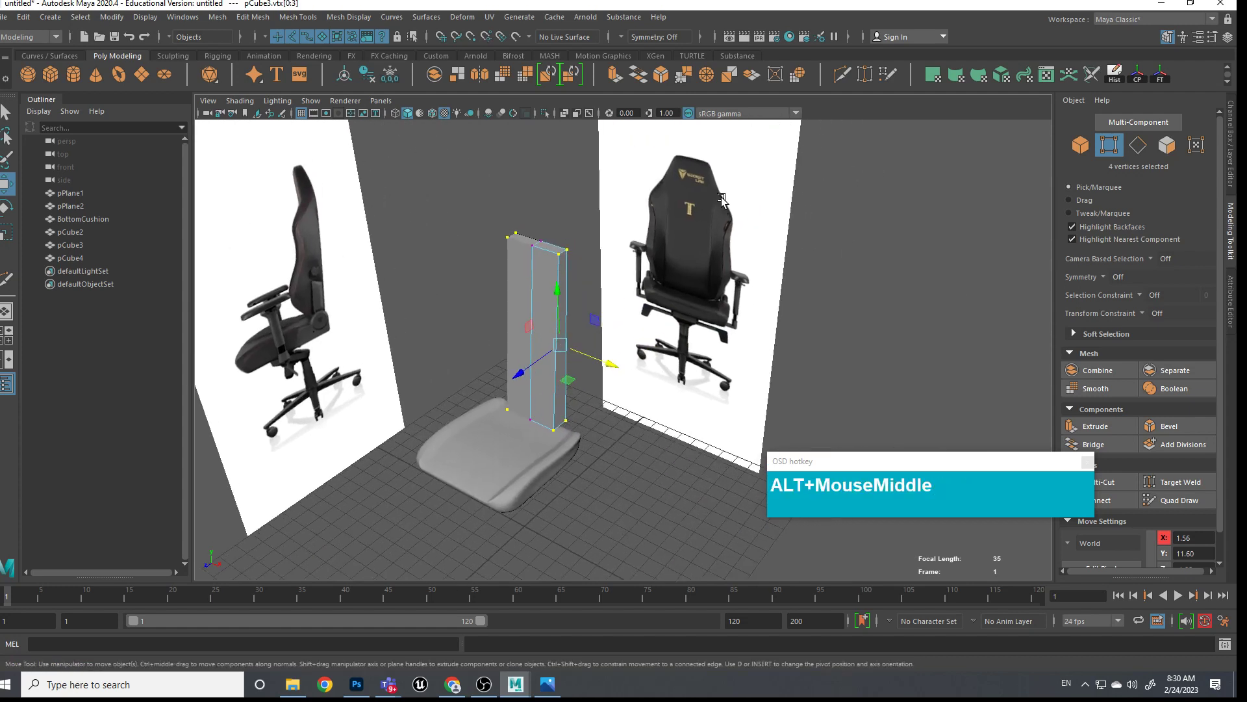
{"action": "key", "text": "space"}
{"action": "left_click_drag", "start_coordinate": [574, 296], "coordinate": [648, 276]}
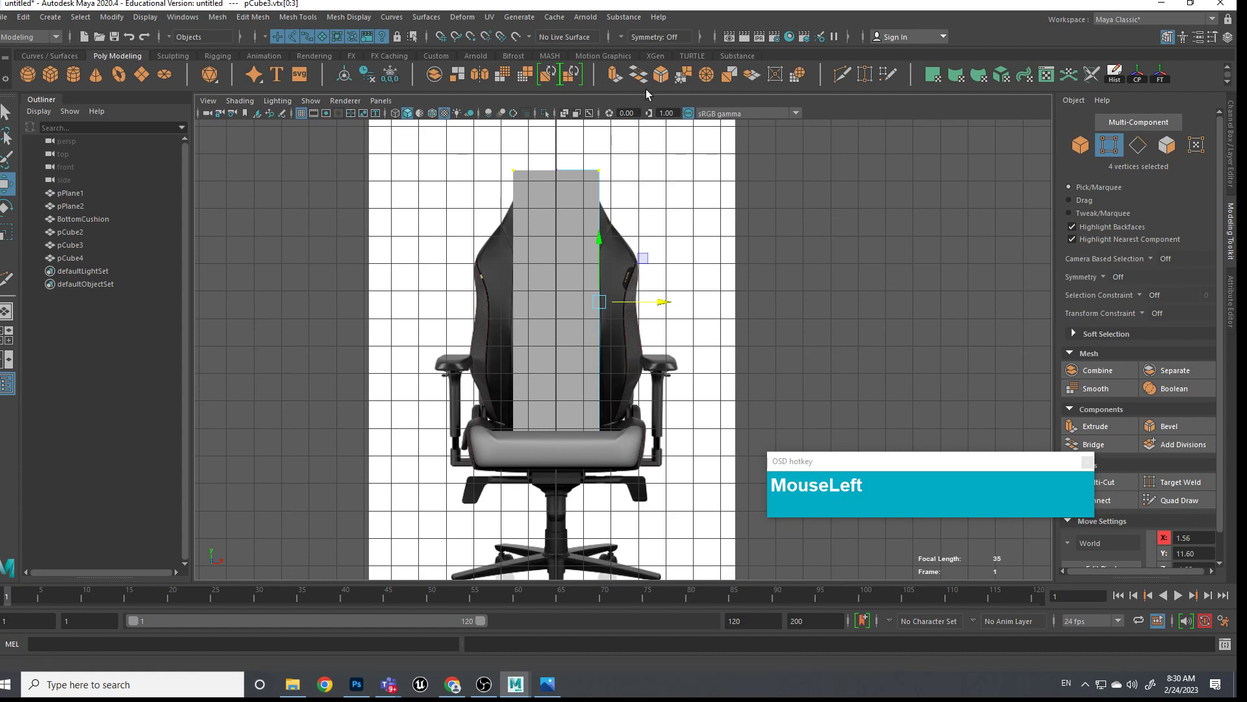
Turn on X-Ray shading and insert three horizontal edge loops across the backrest half with Multi-Cut
{"action": "left_click", "coordinate": [568, 115]}
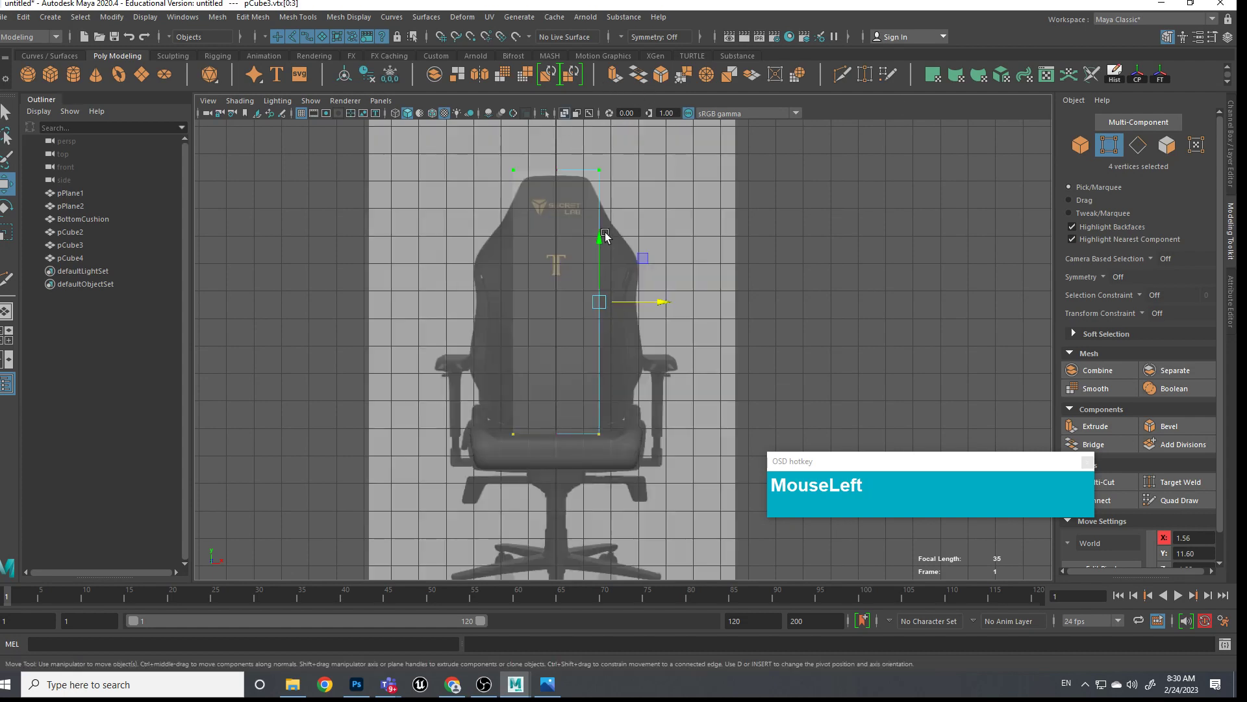
{"action": "right_click_drag", "start_coordinate": [598, 229], "coordinate": [614, 228], "text": "shift"}
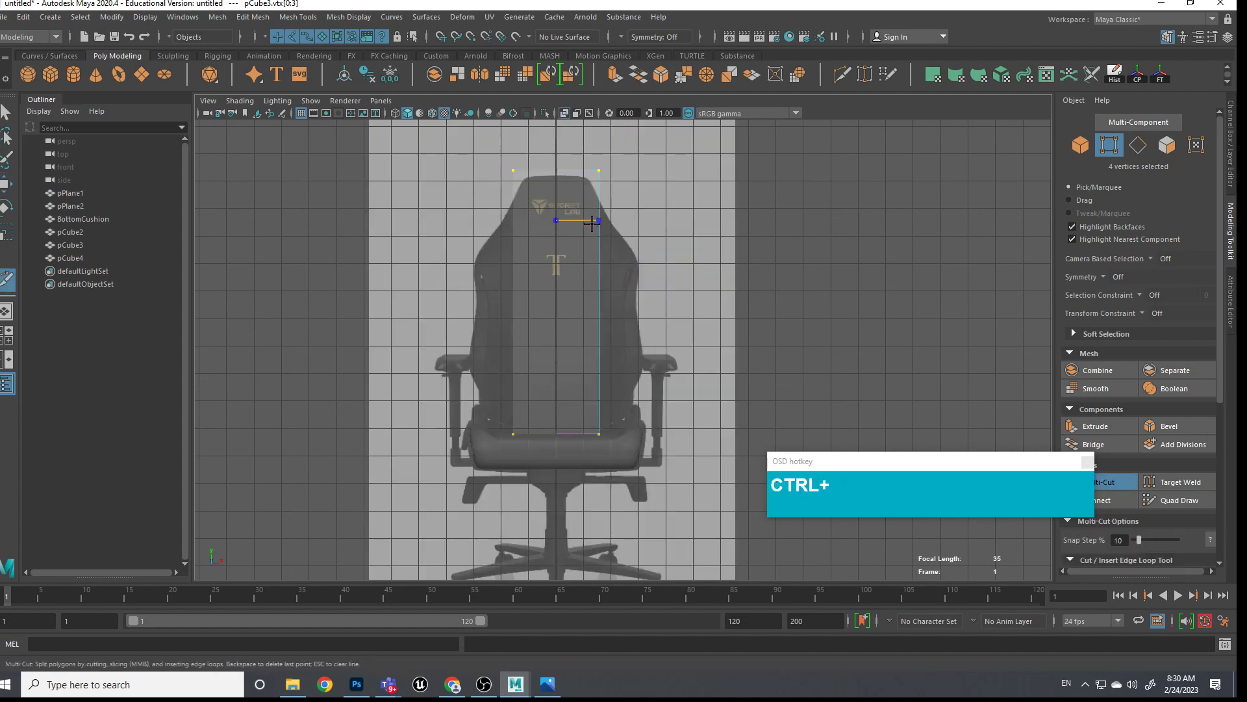
{"action": "left_click", "coordinate": [595, 226], "text": "ctrl"}
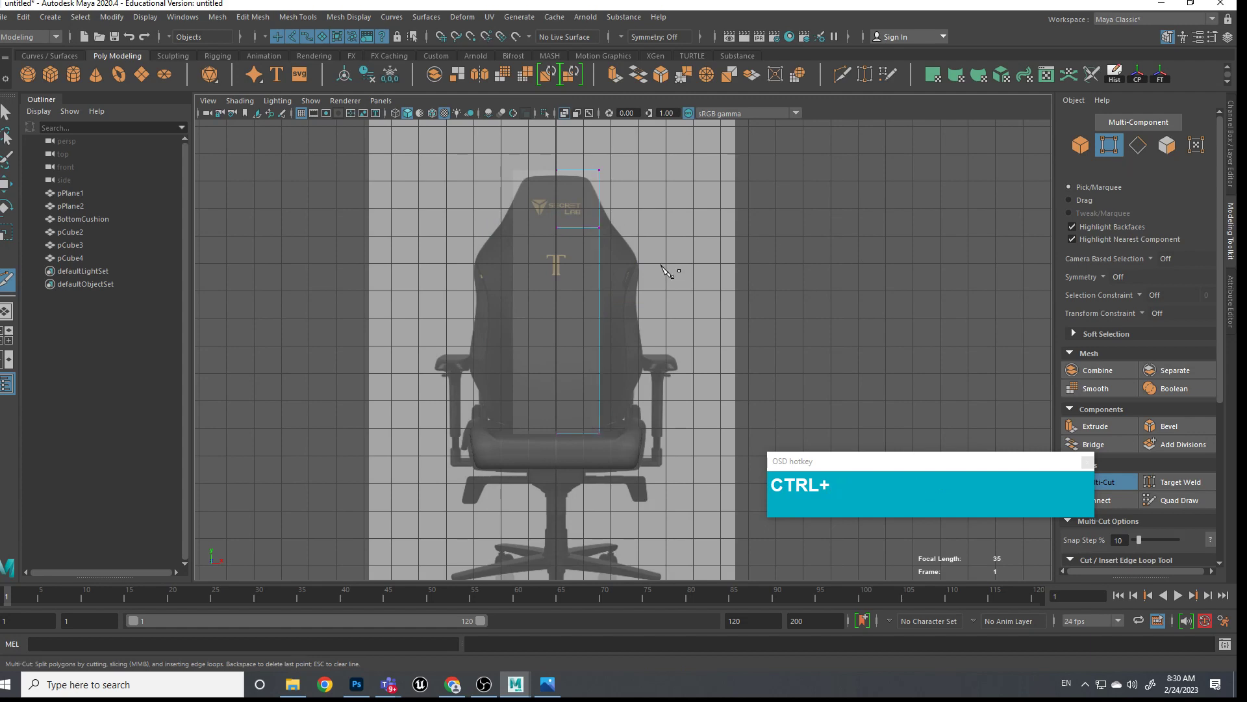
{"action": "left_click", "coordinate": [590, 308], "text": "ctrl"}
Extrude the three outer side faces below the top section sideways to the edge of the reference backrest in the front view
{"action": "right_click_drag", "start_coordinate": [668, 298], "coordinate": [671, 334]}
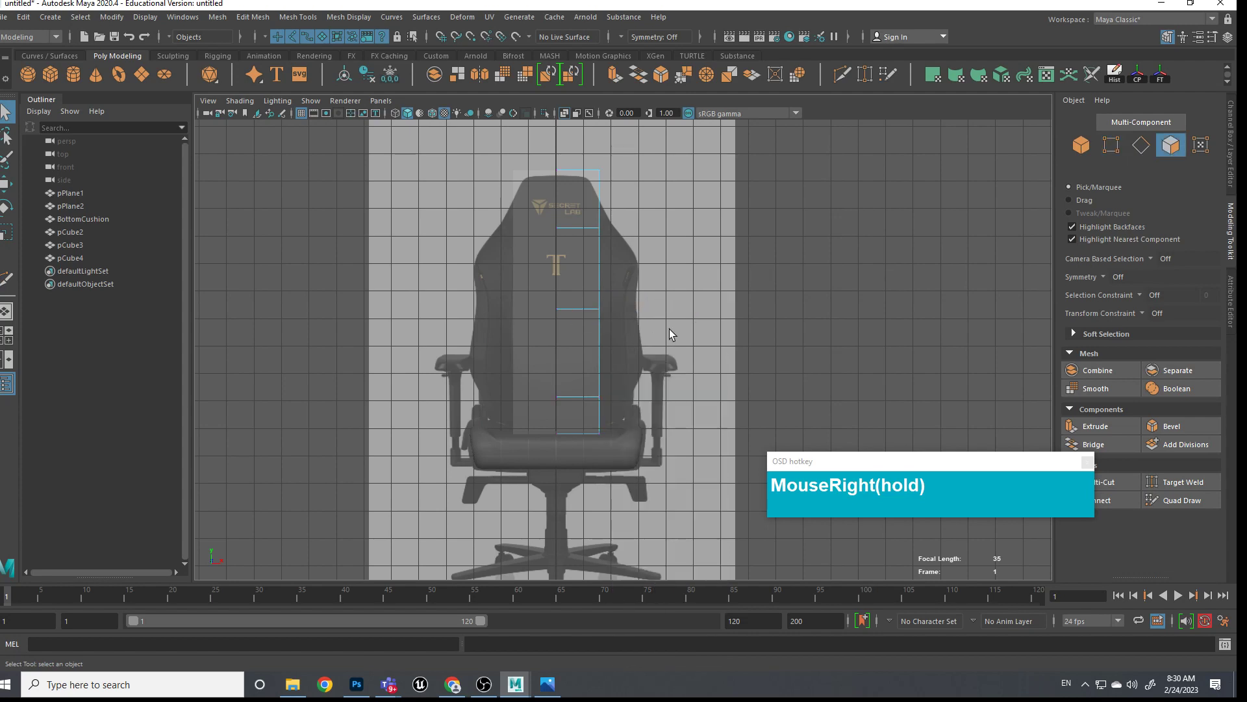
{"action": "left_click_drag", "start_coordinate": [687, 305], "coordinate": [687, 273]}
{"action": "left_click_drag", "start_coordinate": [687, 273], "coordinate": [692, 312], "text": "alt"}
{"action": "scroll", "coordinate": [692, 311], "scroll_direction": "up", "scroll_amount": 2}
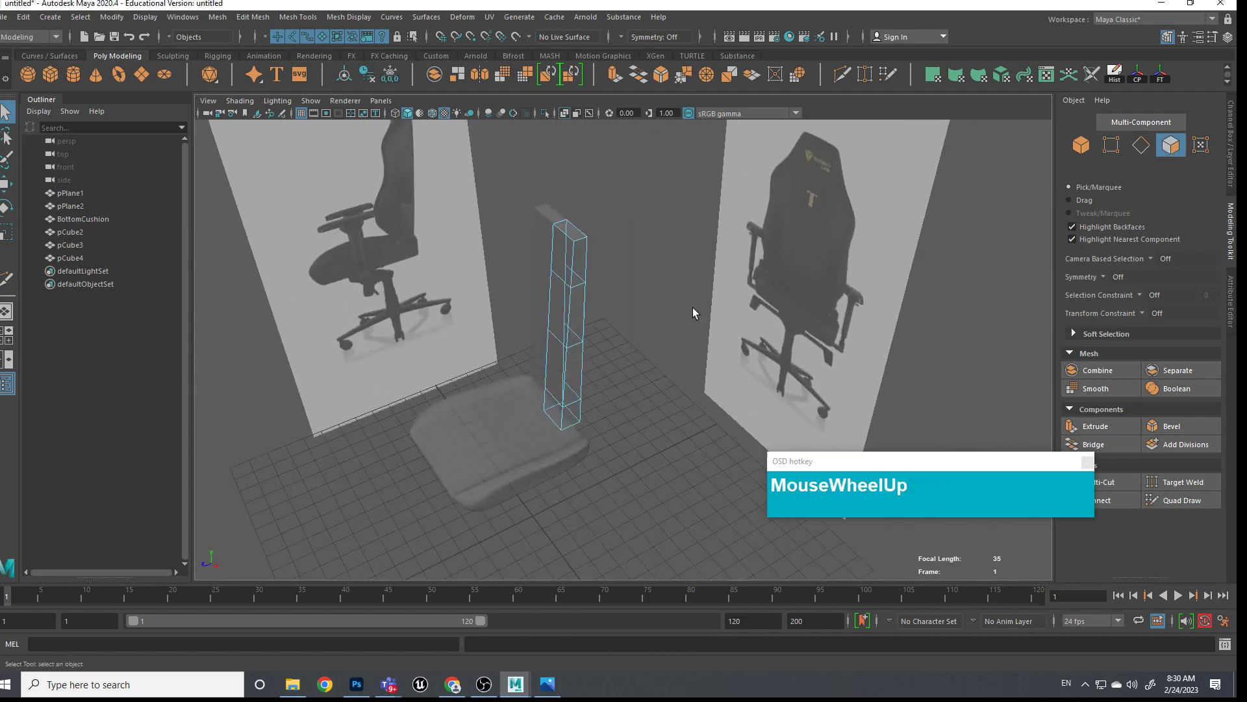
{"action": "left_click", "coordinate": [580, 317]}
{"action": "left_click", "coordinate": [579, 382], "text": "shift"}
{"action": "left_click", "coordinate": [574, 416], "text": "shift"}
{"action": "key", "text": "space"}
{"action": "left_click_drag", "start_coordinate": [616, 371], "coordinate": [617, 403]}
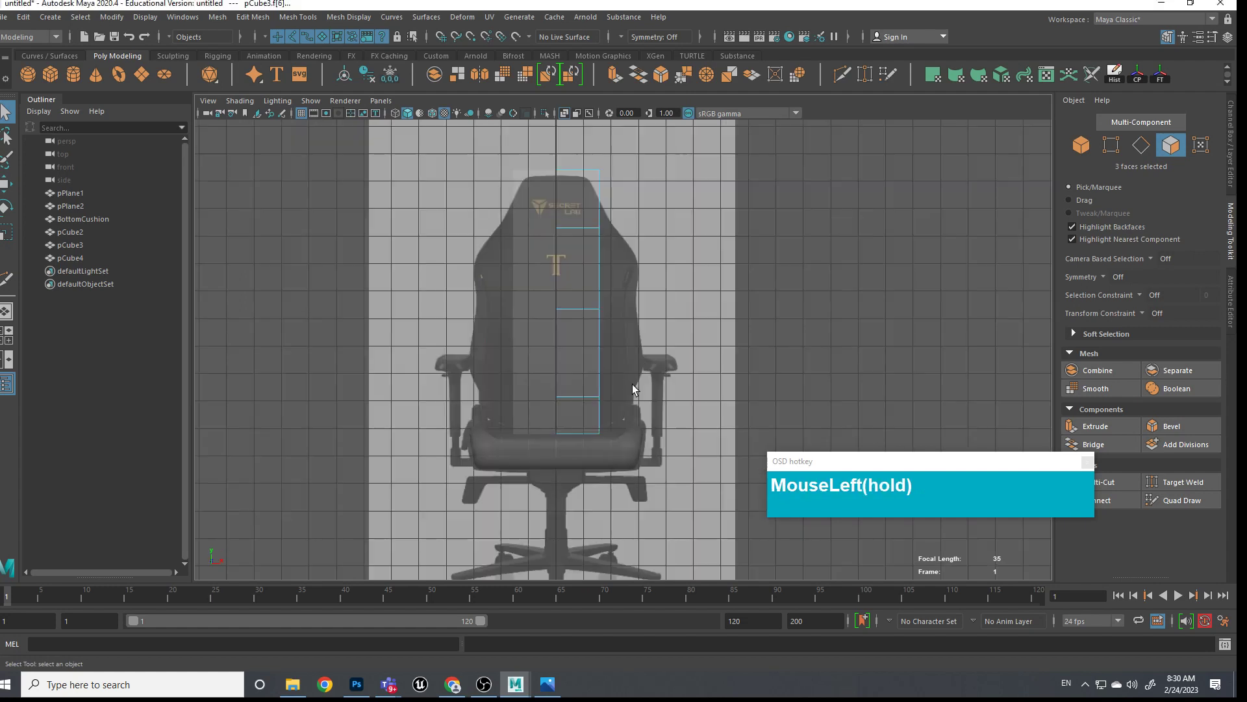
{"action": "right_click_drag", "start_coordinate": [607, 260], "coordinate": [653, 294], "text": "shift"}
{"action": "left_click_drag", "start_coordinate": [646, 270], "coordinate": [682, 276]}
Move the upper, top and lower outer vertex pairs inward in the front view to match the reference backrest's silhouette
{"action": "right_click_drag", "start_coordinate": [620, 296], "coordinate": [662, 285]}
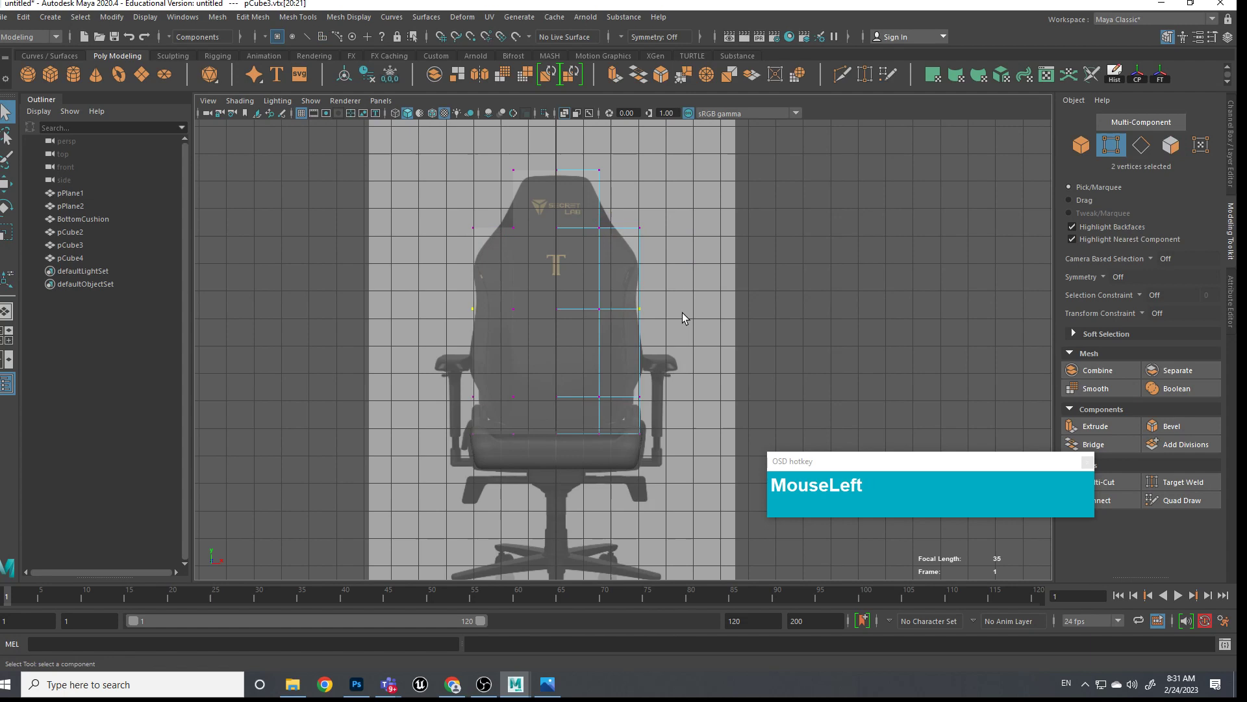
{"action": "key", "text": "w"}
{"action": "left_click", "coordinate": [666, 261]}
{"action": "left_click_drag", "start_coordinate": [624, 211], "coordinate": [670, 232]}
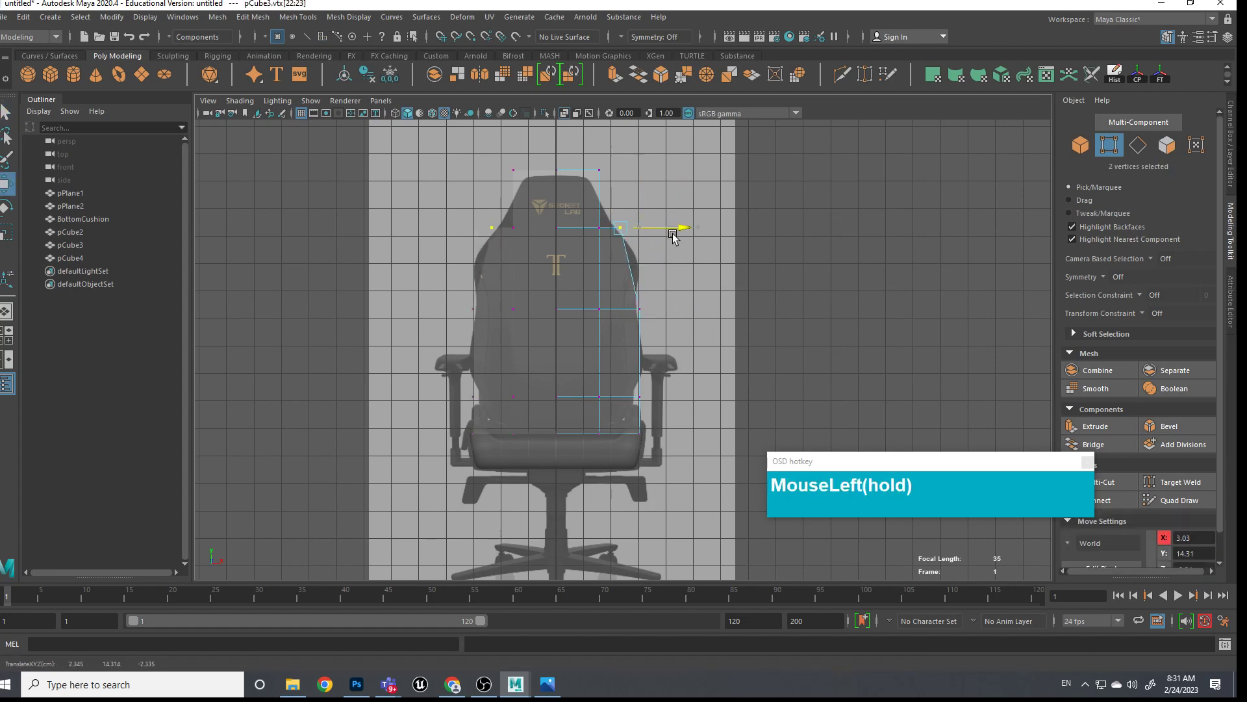
{"action": "left_click", "coordinate": [591, 173]}
{"action": "left_click_drag", "start_coordinate": [648, 171], "coordinate": [634, 174]}
{"action": "mouse_move", "coordinate": [668, 298]}
{"action": "middle_mouse_down", "text": "alt"}
{"action": "mouse_move", "coordinate": [663, 270]}
{"action": "mouse_move", "coordinate": [661, 286]}
{"action": "middle_mouse_up", "text": "alt"}
{"action": "left_click", "coordinate": [658, 357]}
{"action": "left_click_drag", "start_coordinate": [681, 365], "coordinate": [675, 358]}
{"action": "scroll", "coordinate": [674, 316], "scroll_direction": "up", "scroll_amount": 2}
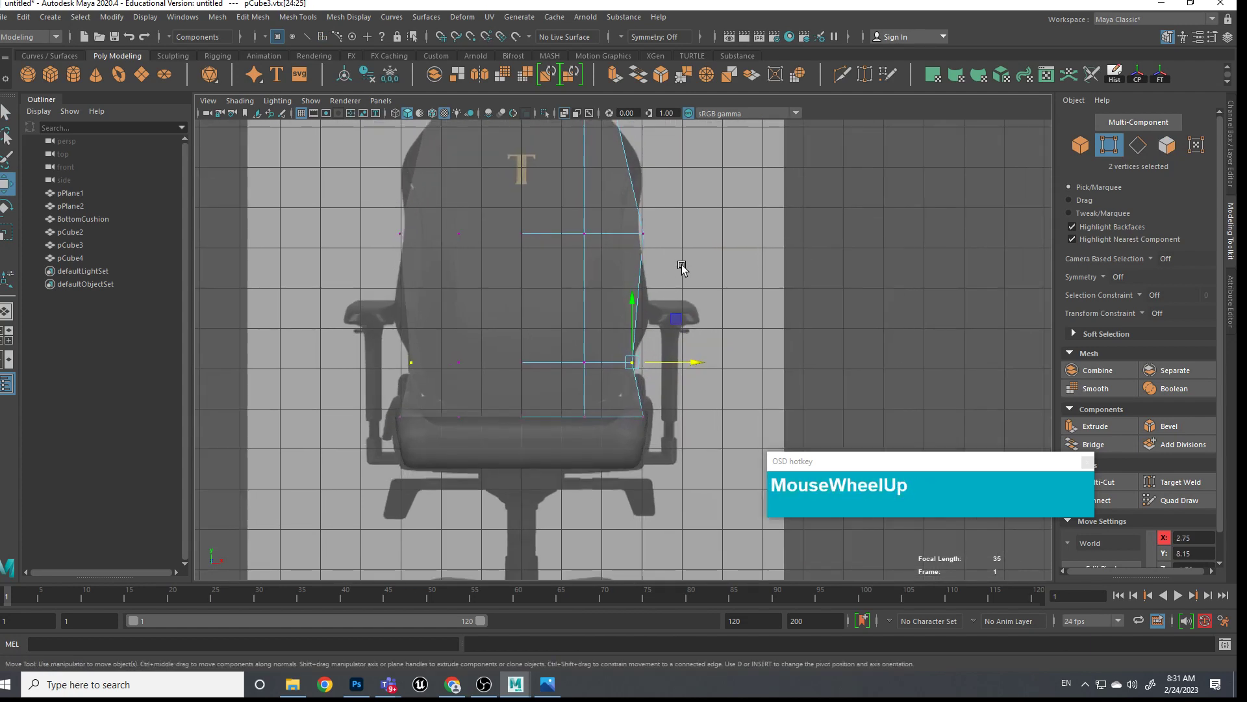
In the top view, select the backrest's three outer side faces and rotate them so the side bolster angles toward the front
{"action": "key", "text": "space"}
{"action": "left_click_drag", "start_coordinate": [653, 261], "coordinate": [607, 263]}
{"action": "scroll", "coordinate": [679, 360], "scroll_direction": "up", "scroll_amount": 5}
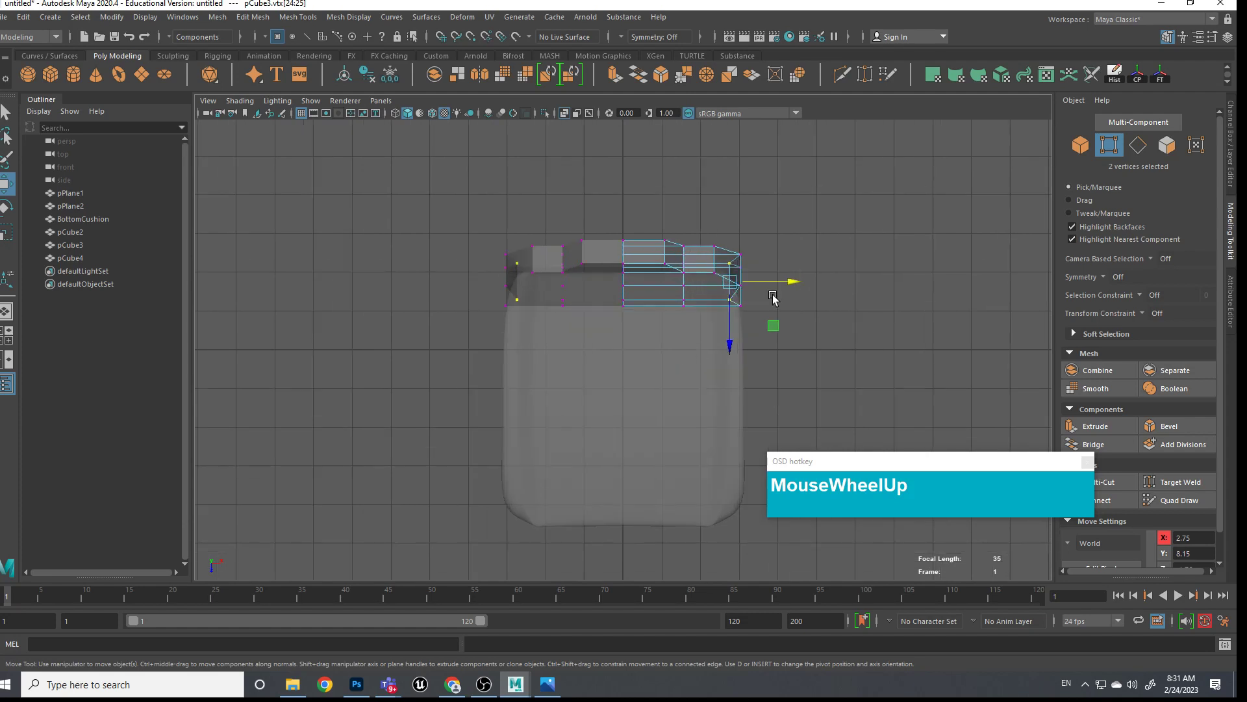
{"action": "middle_click_drag", "start_coordinate": [729, 292], "coordinate": [663, 370], "text": "alt"}
{"action": "right_click", "coordinate": [629, 309]}
{"action": "right_click_drag", "start_coordinate": [629, 309], "coordinate": [631, 338]}
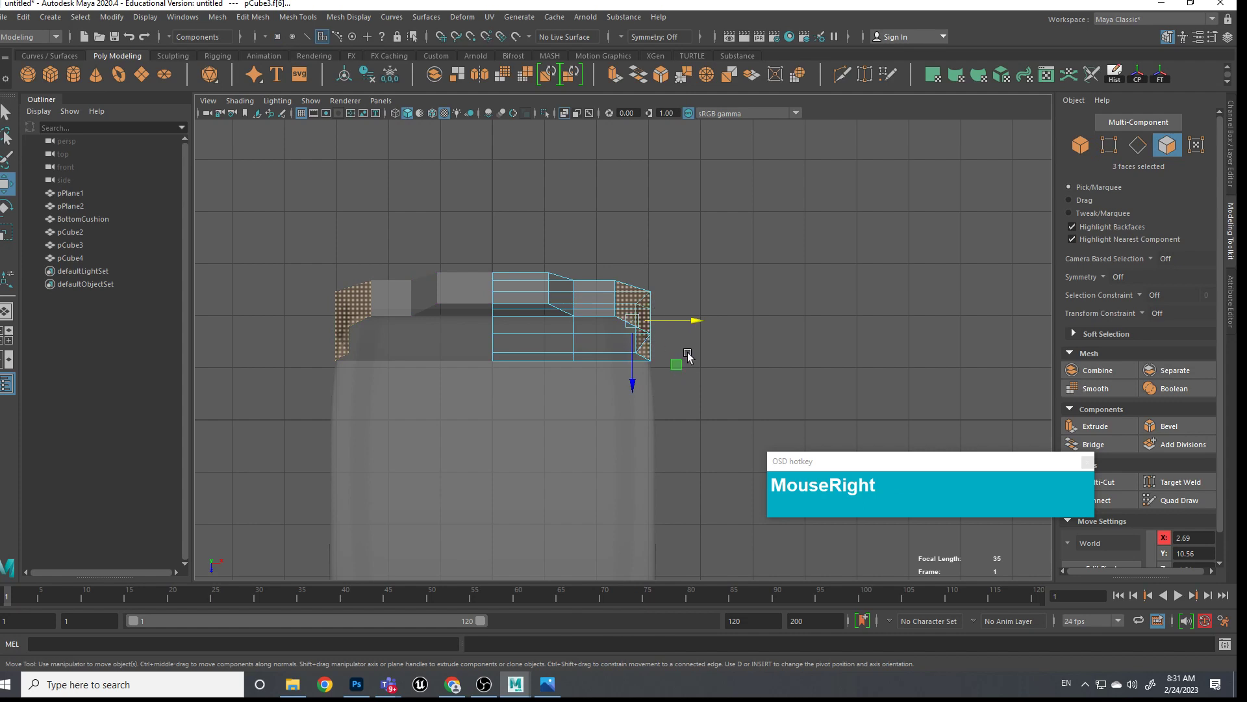
{"action": "key", "text": "e"}
{"action": "left_click_drag", "start_coordinate": [694, 304], "coordinate": [595, 408]}
{"action": "key", "text": "w"}
In the side view, move the three side faces forward, plus the lower bolster face farther toward the reference's lumbar bulge
{"action": "key", "text": "space"}
{"action": "left_click_drag", "start_coordinate": [622, 401], "coordinate": [690, 366], "text": "alt"}
{"action": "key", "text": "space"}
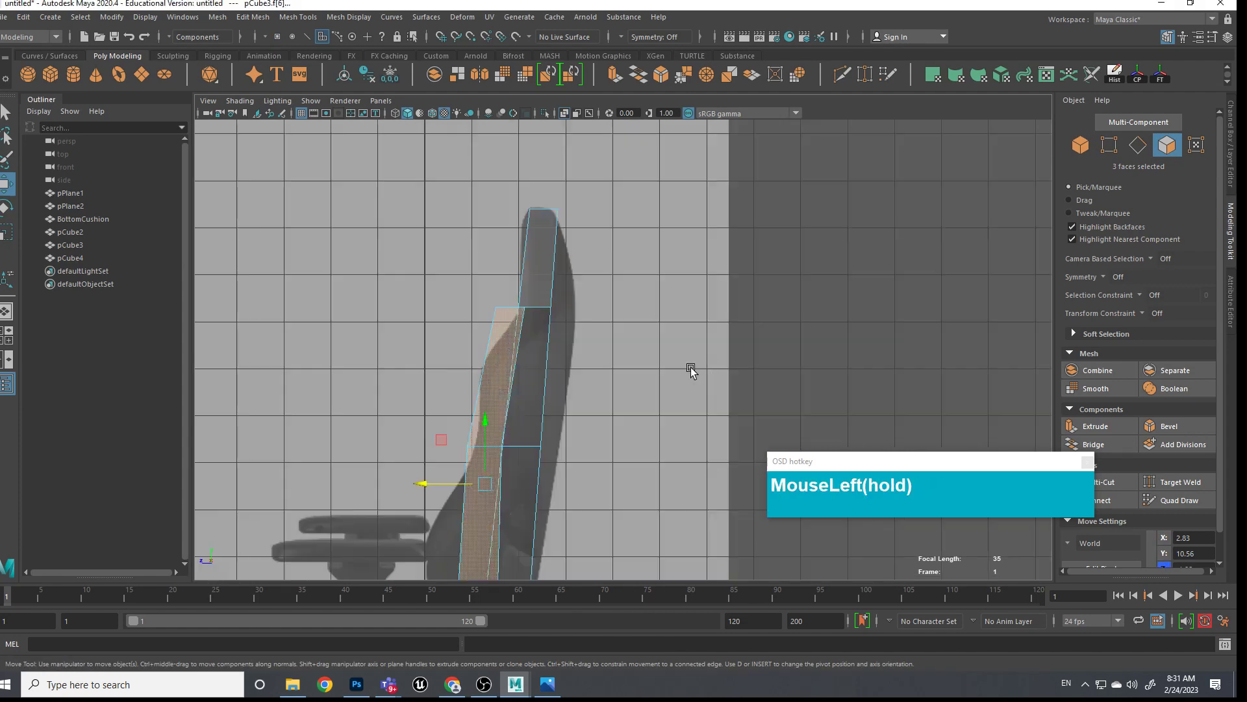
{"action": "scroll", "coordinate": [597, 352], "scroll_direction": "up", "scroll_amount": 2}
{"action": "middle_click_drag", "start_coordinate": [586, 369], "coordinate": [712, 239], "text": "alt"}
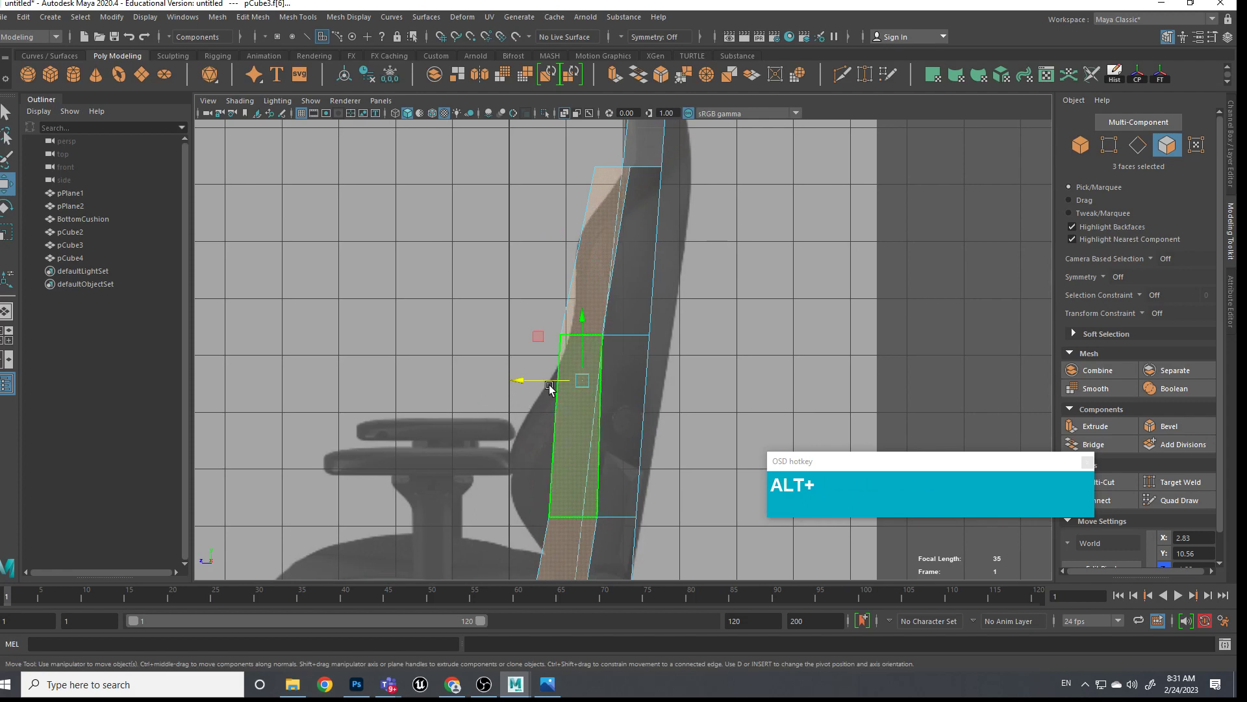
{"action": "left_click_drag", "start_coordinate": [557, 385], "coordinate": [549, 383]}
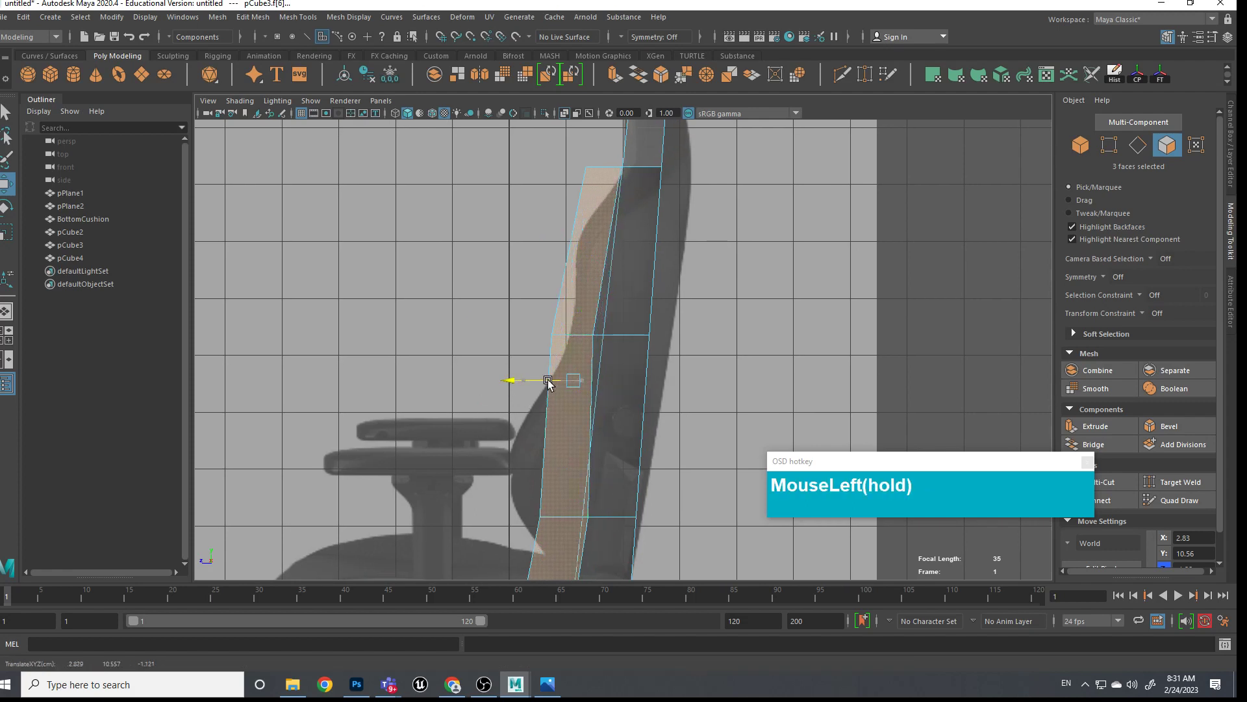
{"action": "left_click", "coordinate": [546, 453]}
{"action": "left_click_drag", "start_coordinate": [523, 430], "coordinate": [497, 429]}
Adjust the lower side bolster in the side view, shifting its lowest face back to follow the reference backrest's outline
{"action": "middle_click_drag", "start_coordinate": [573, 477], "coordinate": [617, 279], "text": "alt"}
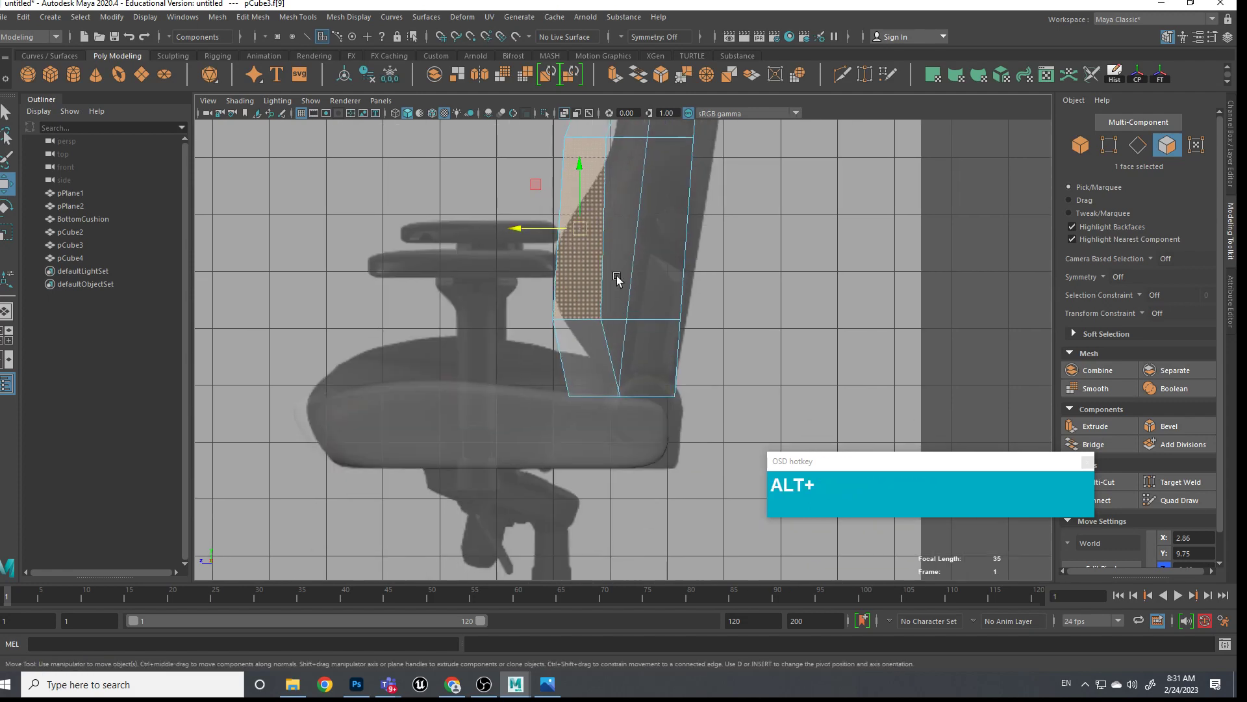
{"action": "scroll", "coordinate": [622, 364], "scroll_direction": "up", "scroll_amount": 3}
{"action": "middle_click_drag", "start_coordinate": [626, 387], "coordinate": [576, 298], "text": "alt"}
{"action": "right_click", "coordinate": [553, 272]}
{"action": "right_click_drag", "start_coordinate": [551, 278], "coordinate": [478, 275]}
{"action": "left_click_drag", "start_coordinate": [479, 278], "coordinate": [584, 278]}
{"action": "middle_click_drag", "start_coordinate": [584, 278], "coordinate": [579, 398], "text": "alt"}
{"action": "left_click_drag", "start_coordinate": [512, 385], "coordinate": [551, 406]}
{"action": "scroll", "coordinate": [551, 407], "scroll_direction": "up", "scroll_amount": 3}
{"action": "right_click", "coordinate": [514, 325]}
{"action": "left_click", "coordinate": [509, 354]}
{"action": "left_click", "coordinate": [507, 376]}
{"action": "left_click_drag", "start_coordinate": [490, 371], "coordinate": [520, 367]}
Insert a horizontal edge loop through the backrest's lumbar section in the side view with Multi-Cut
{"action": "middle_click_drag", "start_coordinate": [570, 308], "coordinate": [543, 537], "text": "alt"}
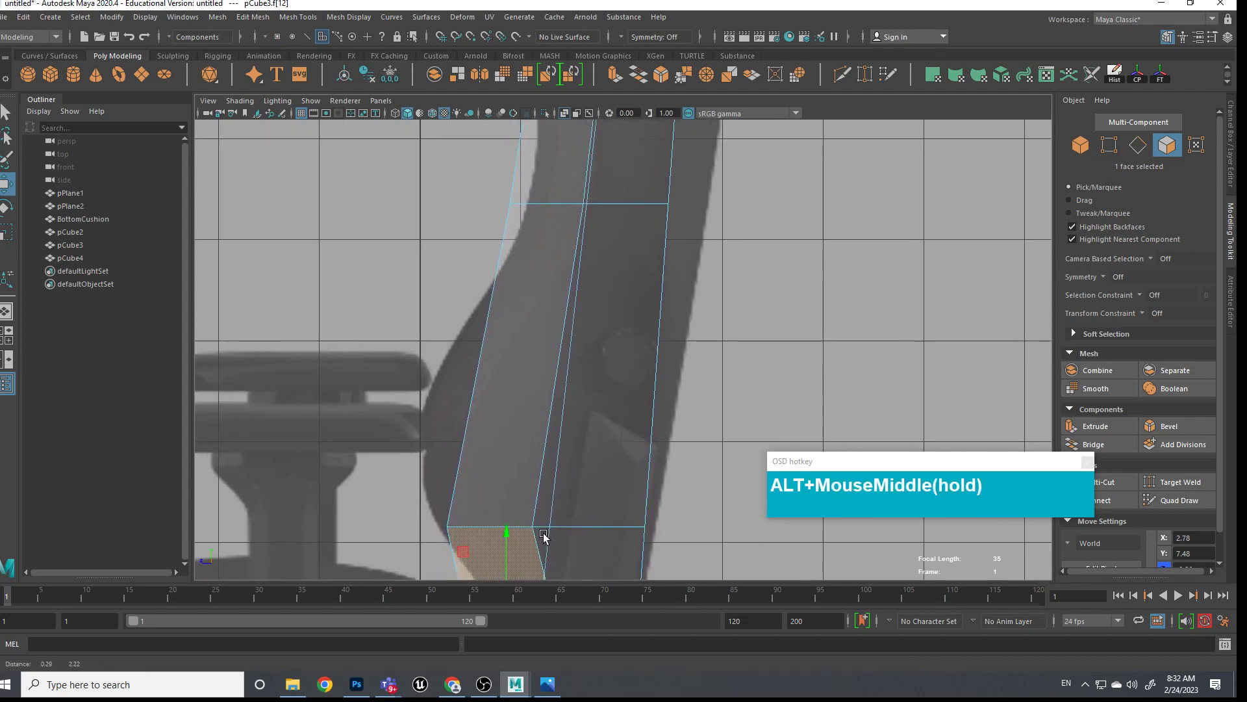
{"action": "right_click_drag", "start_coordinate": [487, 328], "coordinate": [504, 281]}
{"action": "right_click_drag", "start_coordinate": [495, 362], "coordinate": [431, 357], "text": "shift"}
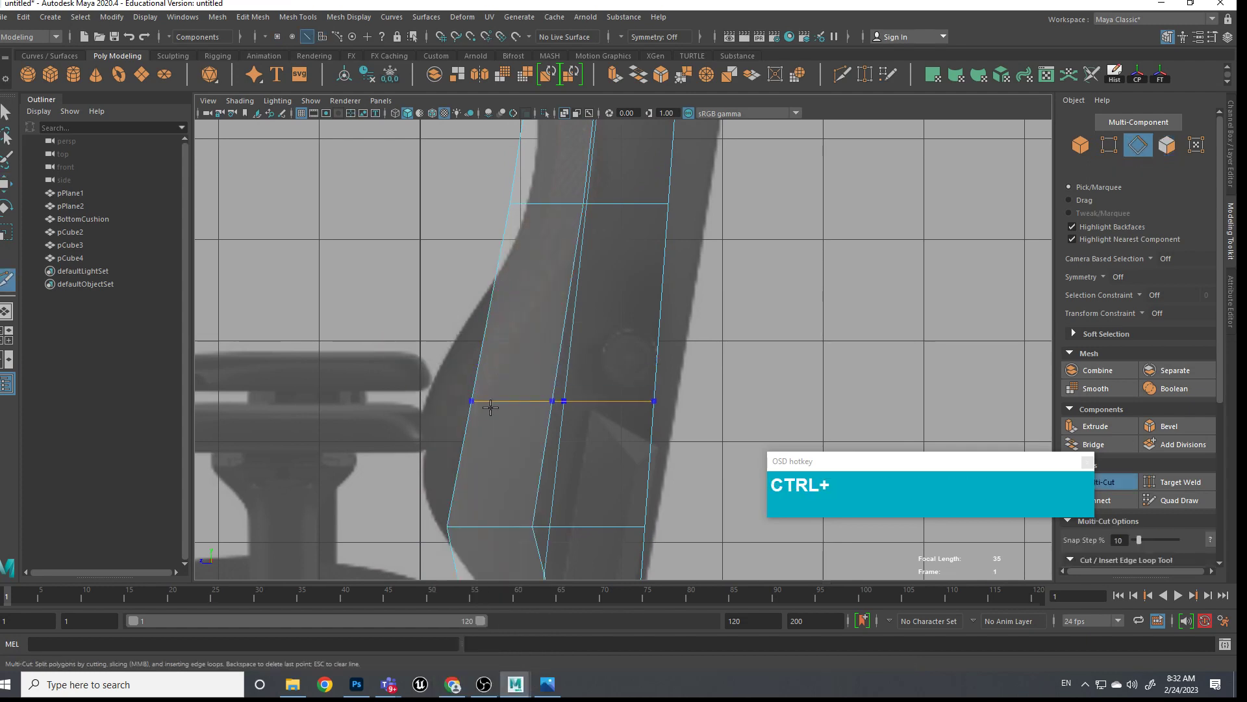
{"action": "left_click", "coordinate": [511, 389], "text": "ctrl"}
{"action": "left_click", "coordinate": [475, 383]}
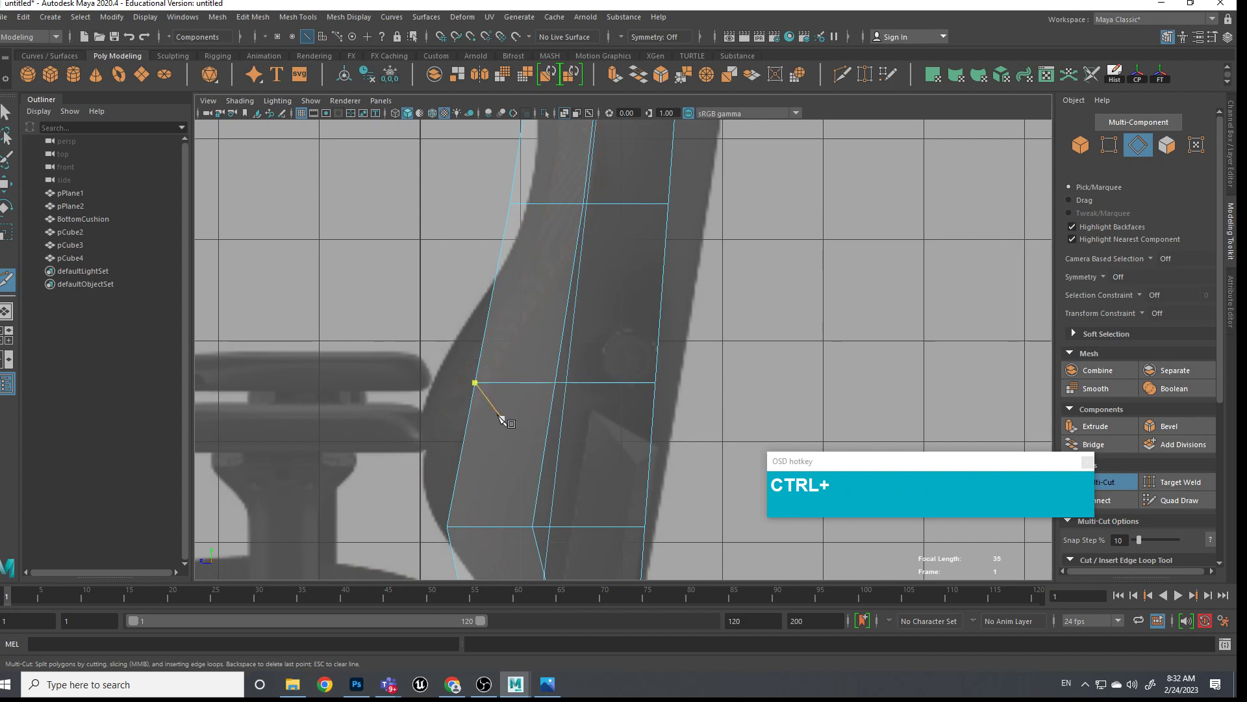
Pull the new loop's outer bolster edge forward to the reference's lumbar curve in the side view
{"action": "mouse_move", "coordinate": [497, 354]}
{"action": "right_mouse_down"}
{"action": "mouse_move", "coordinate": [497, 373]}
{"action": "mouse_move", "coordinate": [474, 343]}
{"action": "mouse_move", "coordinate": [505, 348]}
{"action": "right_mouse_up"}
{"action": "left_click", "coordinate": [511, 382]}
{"action": "key", "text": "w"}
{"action": "left_click_drag", "start_coordinate": [469, 381], "coordinate": [430, 382]}
{"action": "scroll", "coordinate": [502, 481], "scroll_direction": "down", "scroll_amount": 2}
{"action": "scroll", "coordinate": [553, 505], "scroll_direction": "up", "scroll_amount": 1}
Turn off X-Ray shading and inspect the backrest's shape in the perspective view against the front reference
{"action": "key", "text": "space"}
{"action": "left_click_drag", "start_coordinate": [574, 376], "coordinate": [655, 333]}
{"action": "scroll", "coordinate": [655, 333], "scroll_direction": "up", "scroll_amount": 1}
{"action": "scroll", "coordinate": [655, 333], "scroll_direction": "down", "scroll_amount": 2}
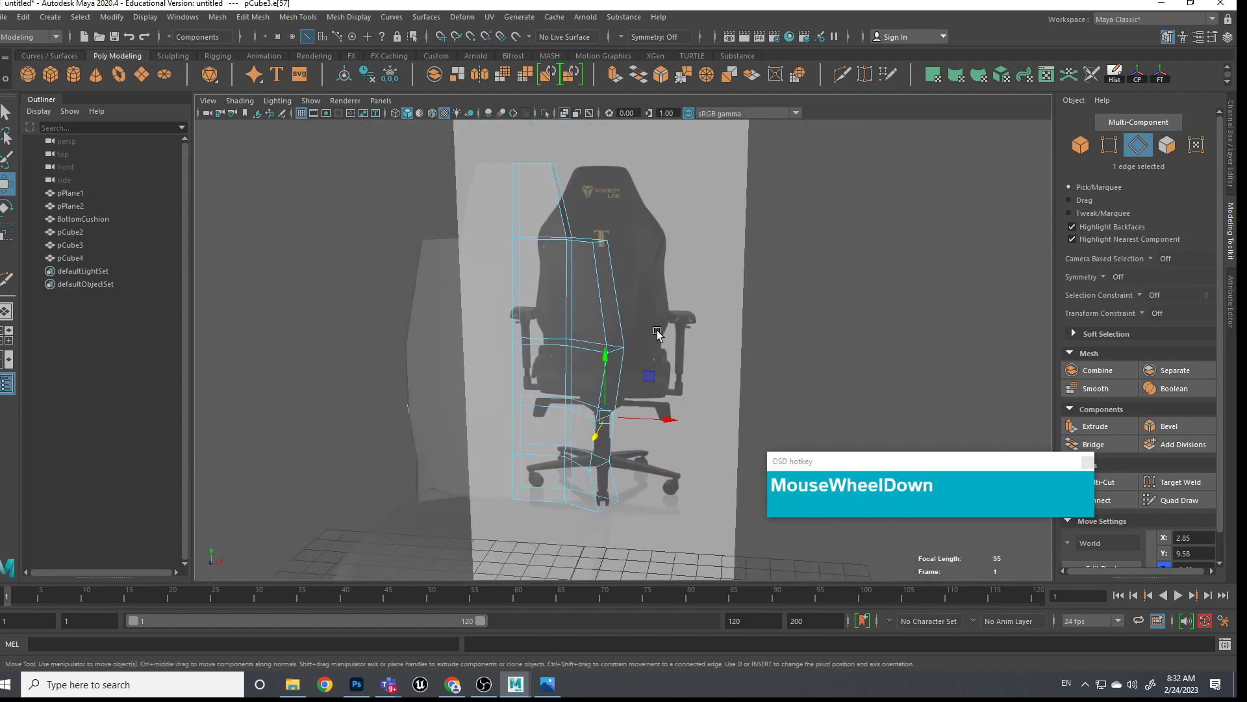
{"action": "left_click", "coordinate": [564, 115]}
{"action": "key", "text": "space"}
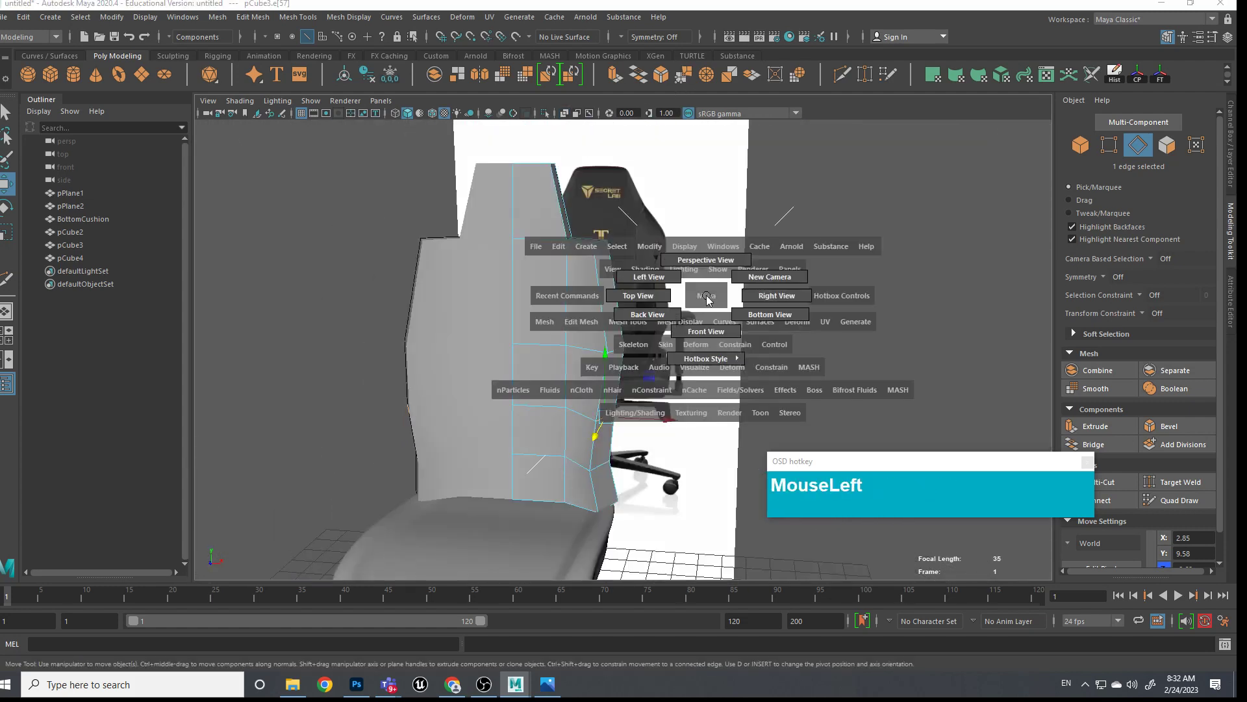
{"action": "mouse_move", "coordinate": [707, 295]}
{"action": "left_mouse_down"}
{"action": "mouse_move", "coordinate": [708, 332]}
{"action": "mouse_move", "coordinate": [712, 268]}
{"action": "mouse_move", "coordinate": [695, 275]}
{"action": "left_mouse_up"}
{"action": "scroll", "coordinate": [715, 306], "scroll_direction": "down", "scroll_amount": 3}
{"action": "key", "text": "space"}
{"action": "middle_click_drag", "start_coordinate": [697, 278], "coordinate": [699, 282], "text": "alt"}
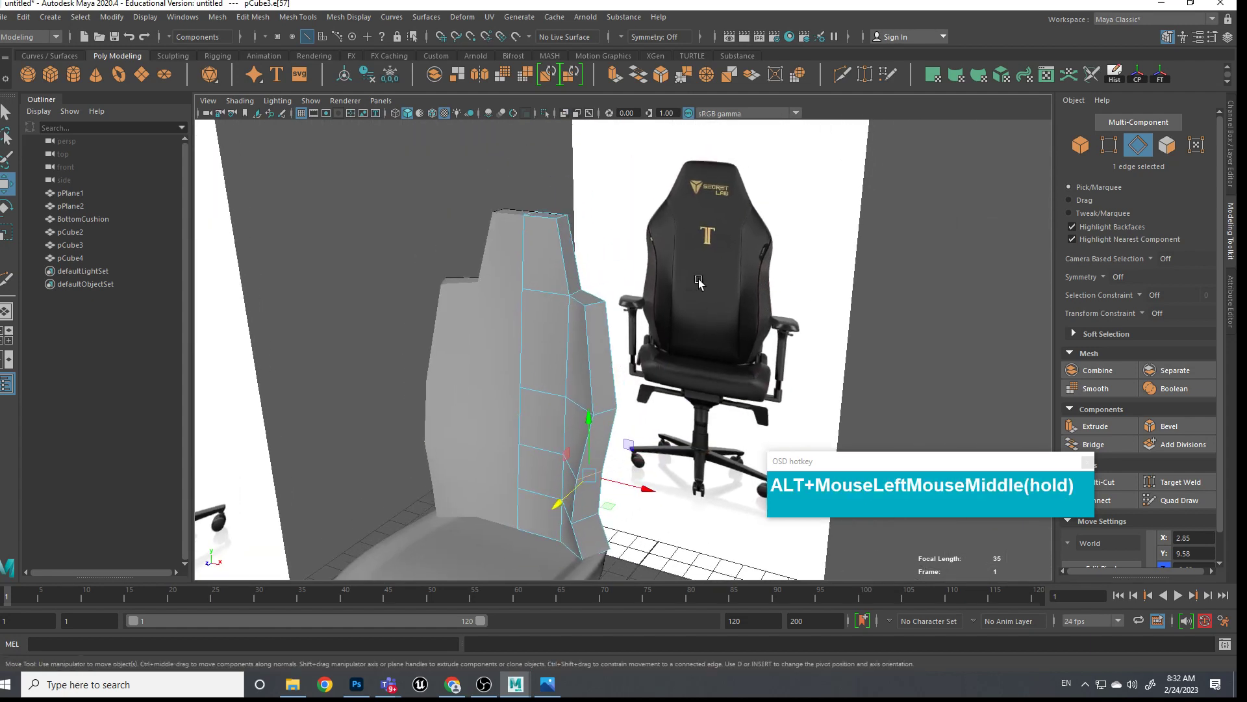
Switch X-Ray shading on and back off to compare the see-through and solid displays
{"action": "left_click_drag", "start_coordinate": [1036, 493], "coordinate": [973, 171]}
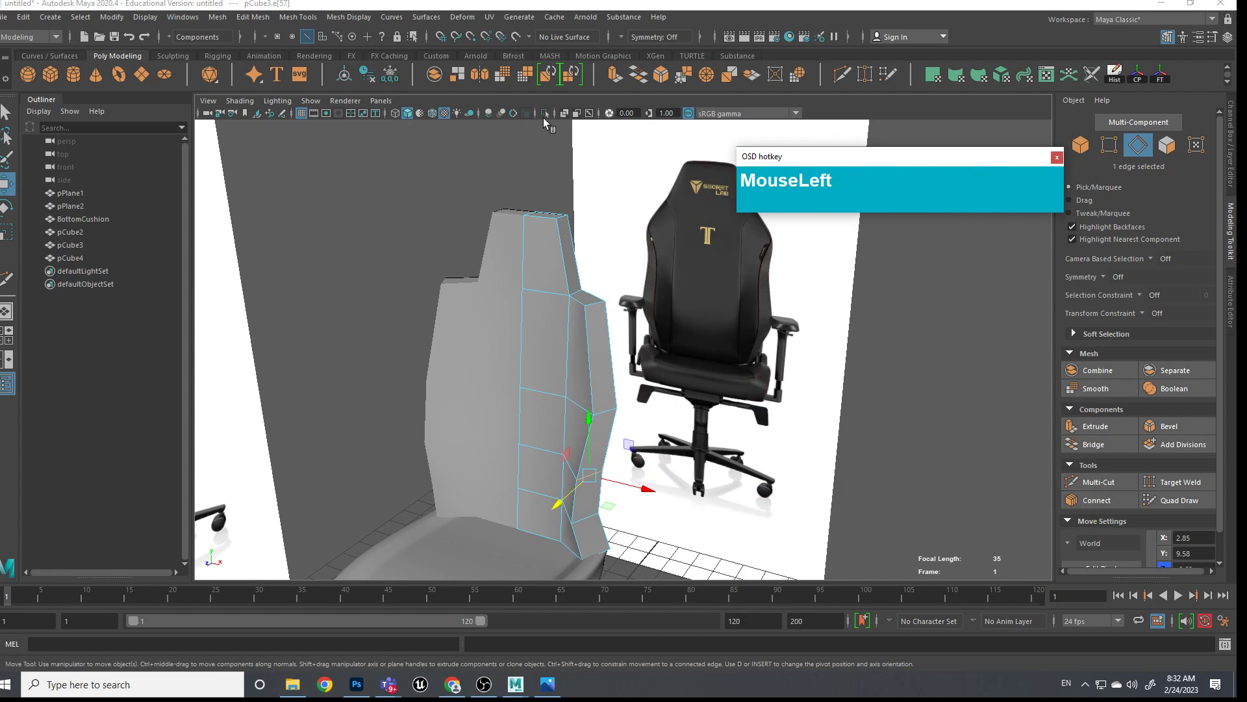
{"action": "left_click", "coordinate": [567, 113]}
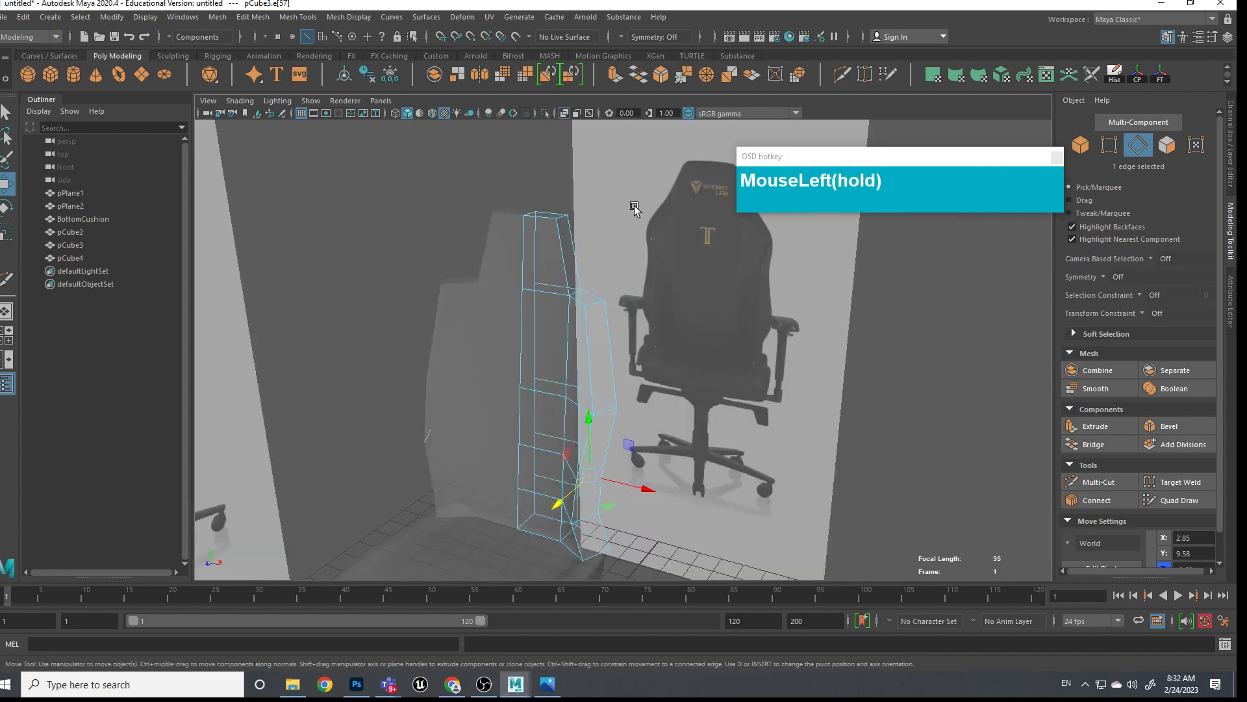
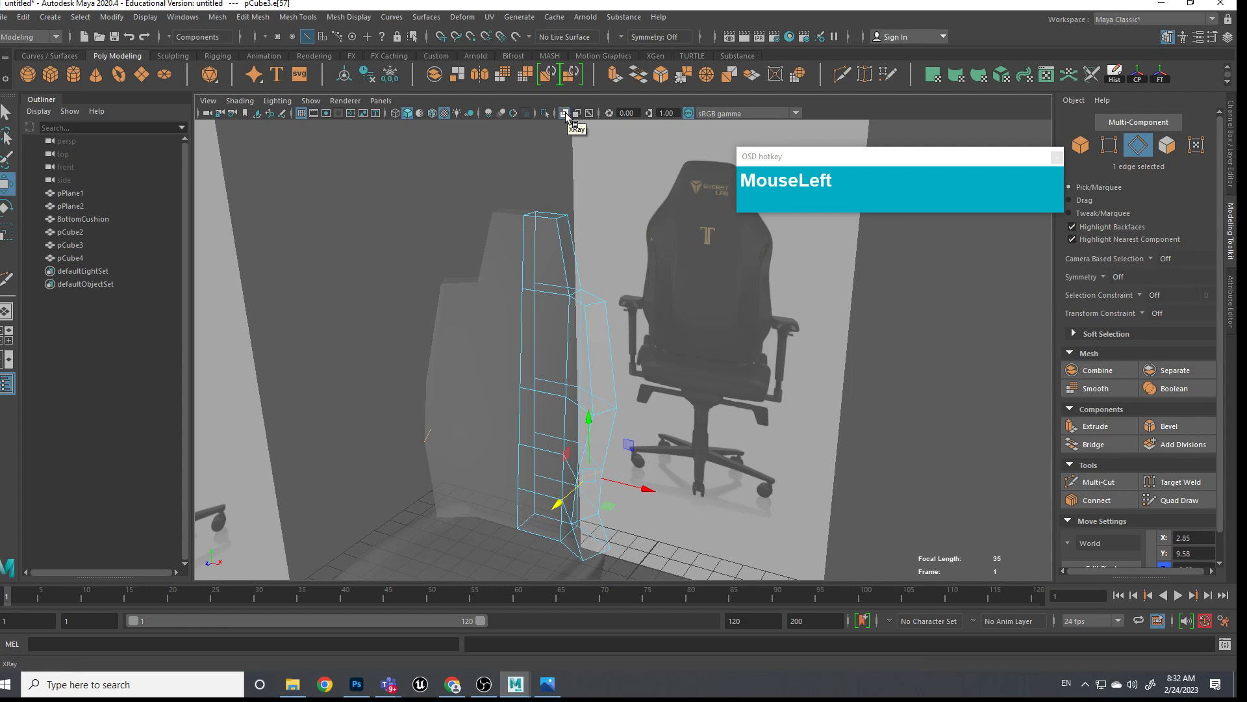
{"action": "left_click", "coordinate": [565, 112]}
{"action": "left_click_drag", "start_coordinate": [891, 169], "coordinate": [182, 234]}
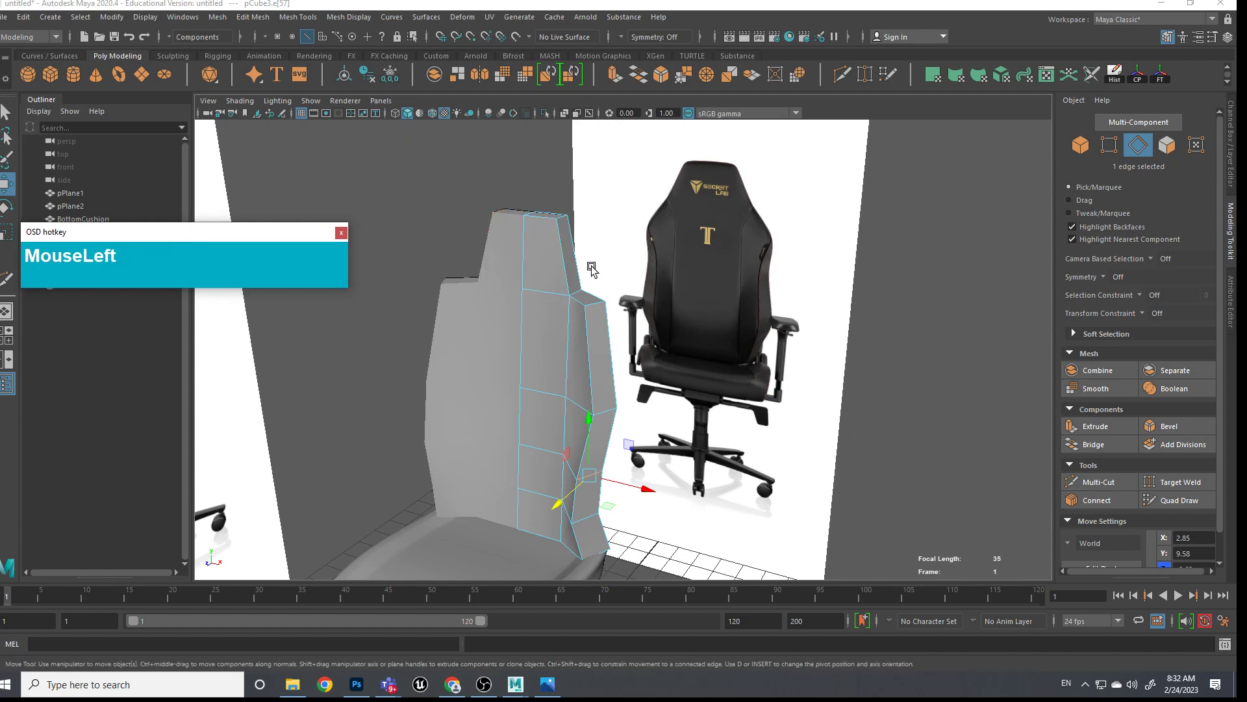
Assign a new Lambert material to the right backrest half and open the material's attributes
{"action": "right_click_drag", "start_coordinate": [569, 293], "coordinate": [569, 597]}
{"action": "left_click", "coordinate": [560, 269]}
{"action": "left_click", "coordinate": [570, 207]}
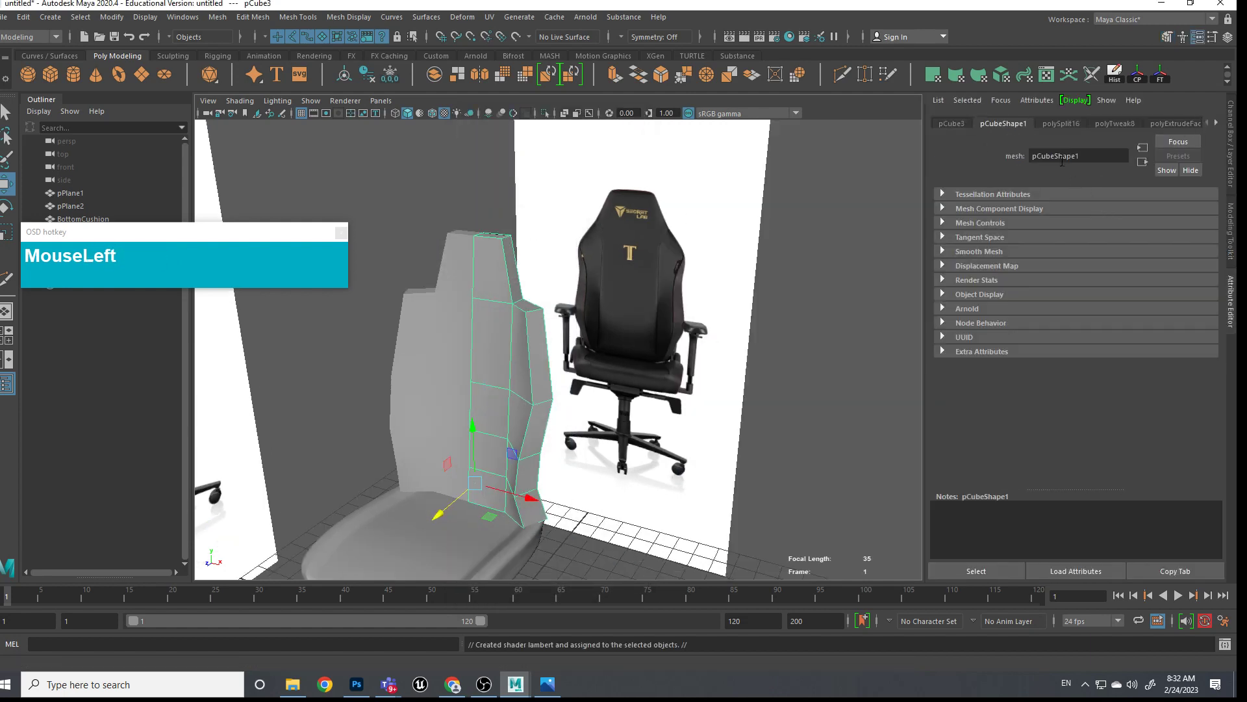
{"action": "left_click", "coordinate": [1217, 123]}
{"action": "right_click_drag", "start_coordinate": [487, 285], "coordinate": [509, 624]}
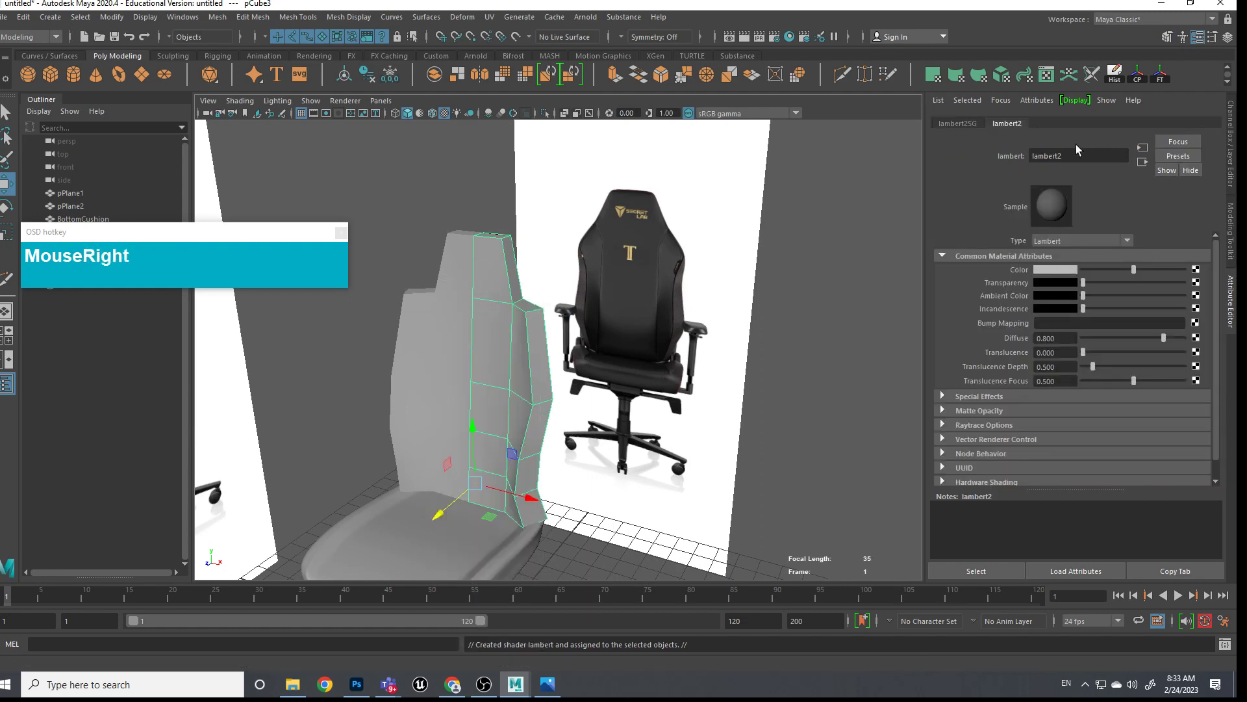
Rename the backrest's new Lambert material to XrayMaterial
{"action": "left_click", "coordinate": [1078, 241]}
{"action": "left_click", "coordinate": [1075, 149]}
{"action": "left_click", "coordinate": [1083, 154]}
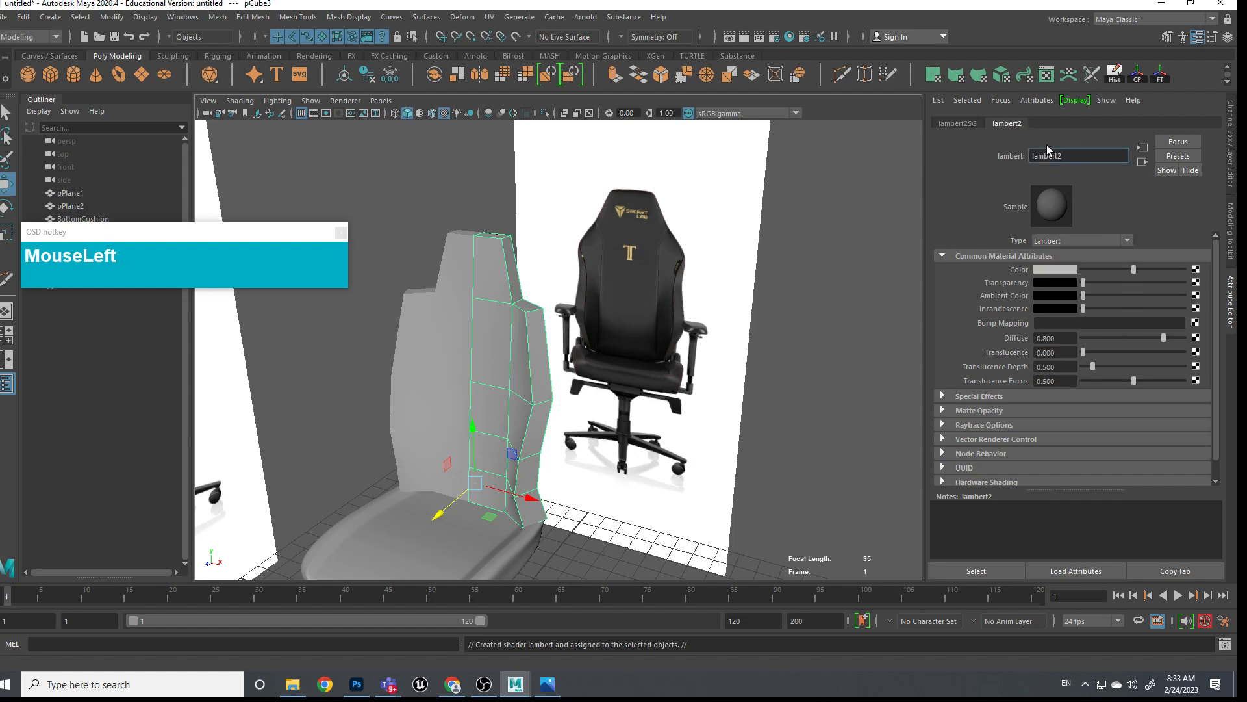
{"action": "type", "text": "X"}
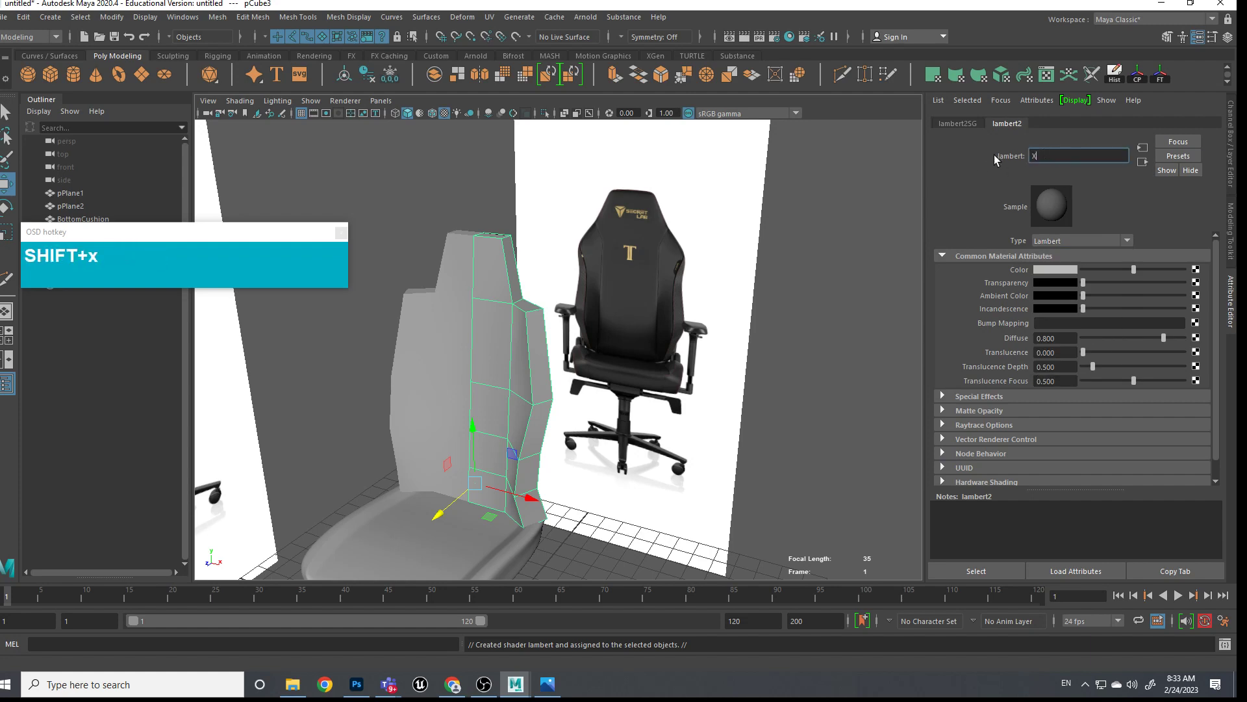
{"action": "type", "text": "rayMaterial"}
{"action": "key", "text": "Return"}
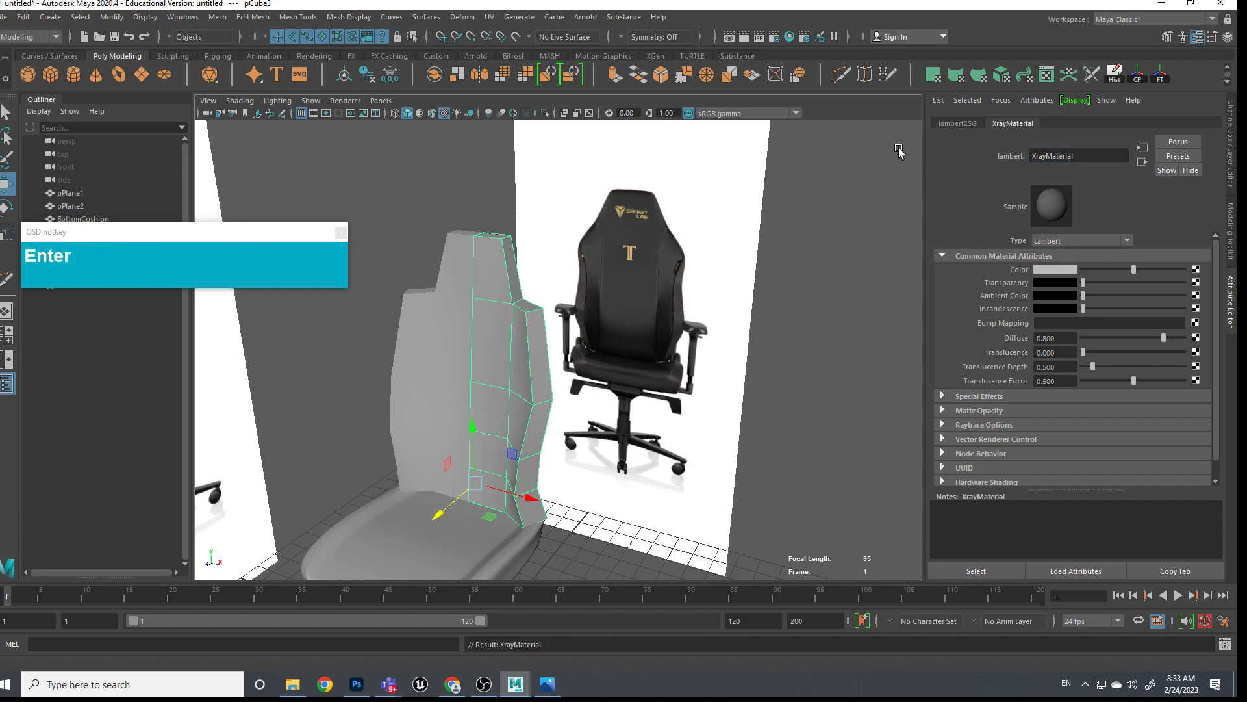
Change XrayMaterial's color to a light blue
{"action": "left_click", "coordinate": [1051, 271]}
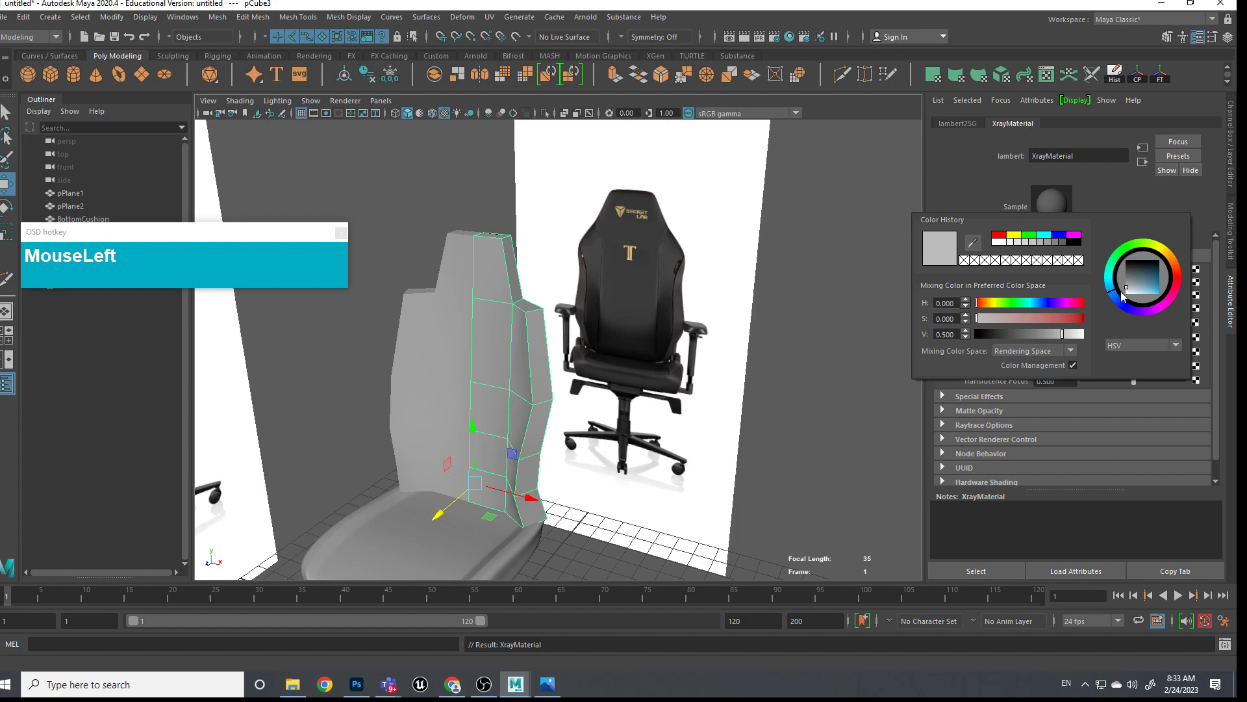
{"action": "left_click", "coordinate": [1152, 283]}
{"action": "left_click_drag", "start_coordinate": [1152, 282], "coordinate": [1139, 296]}
{"action": "left_click", "coordinate": [904, 442]}
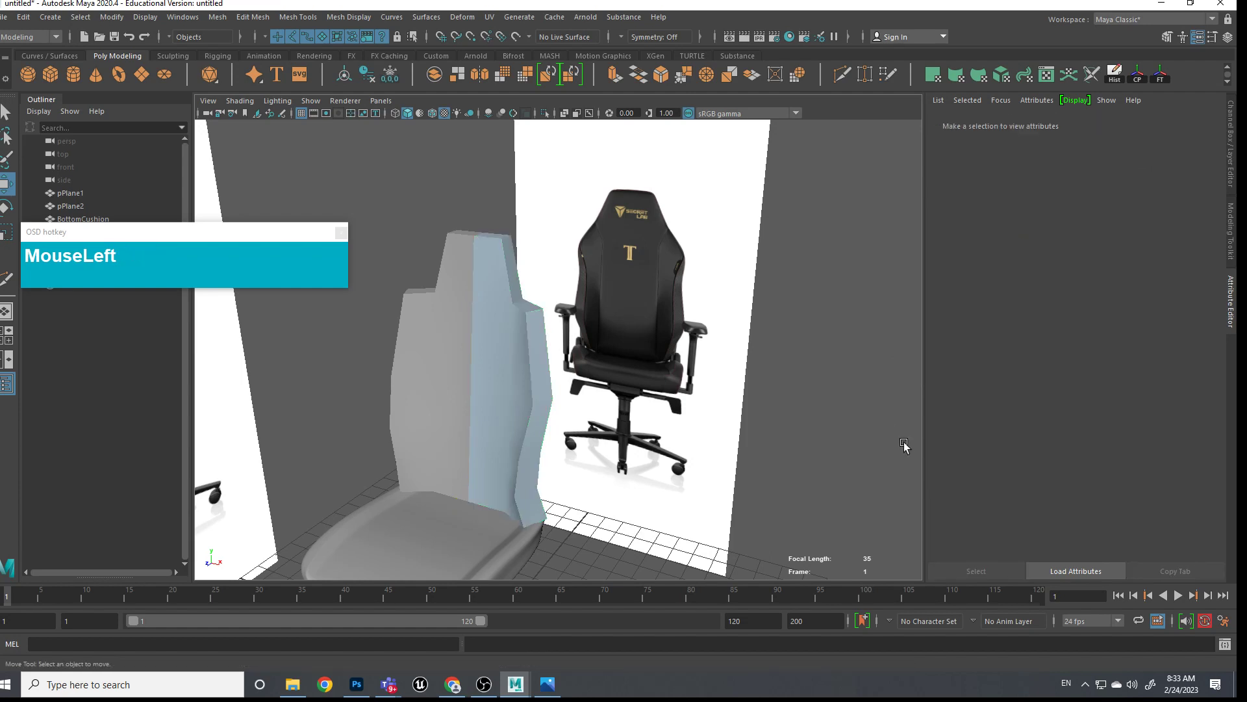
Reopen the right backrest half's material attributes and raise the transparency until the front reference shows clearly through the mesh
{"action": "left_click", "coordinate": [479, 407]}
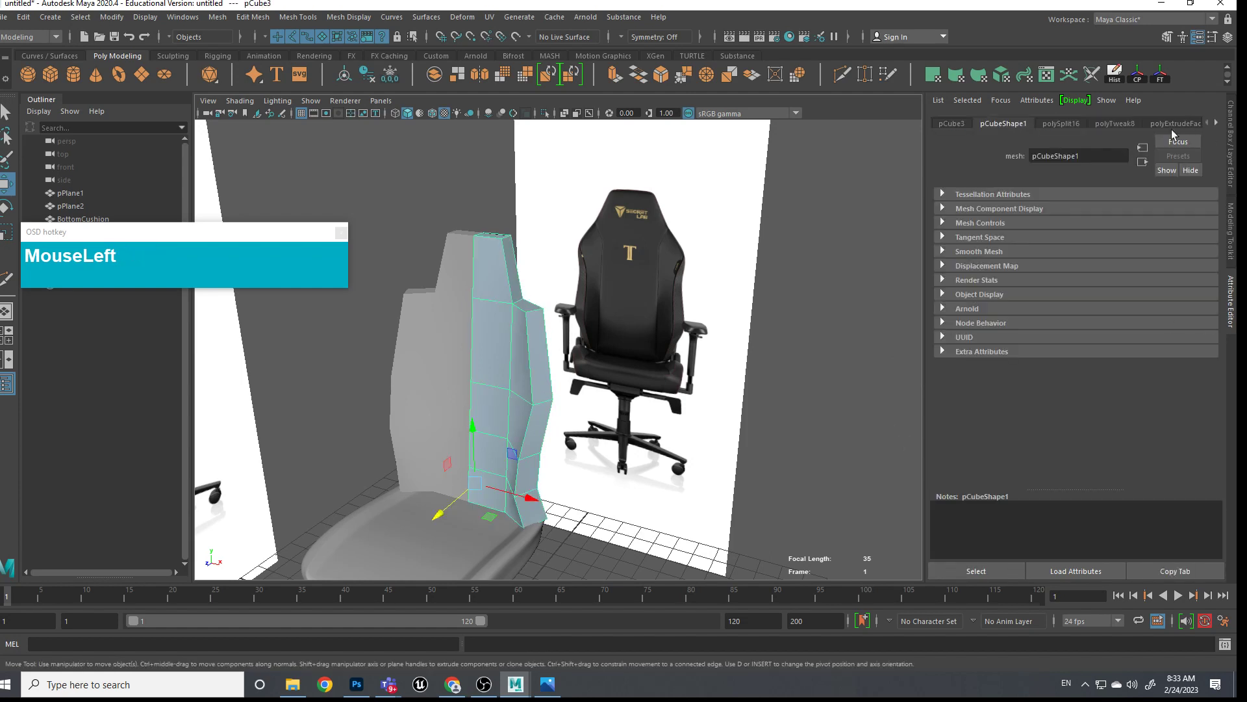
{"action": "right_click_drag", "start_coordinate": [532, 357], "coordinate": [539, 649]}
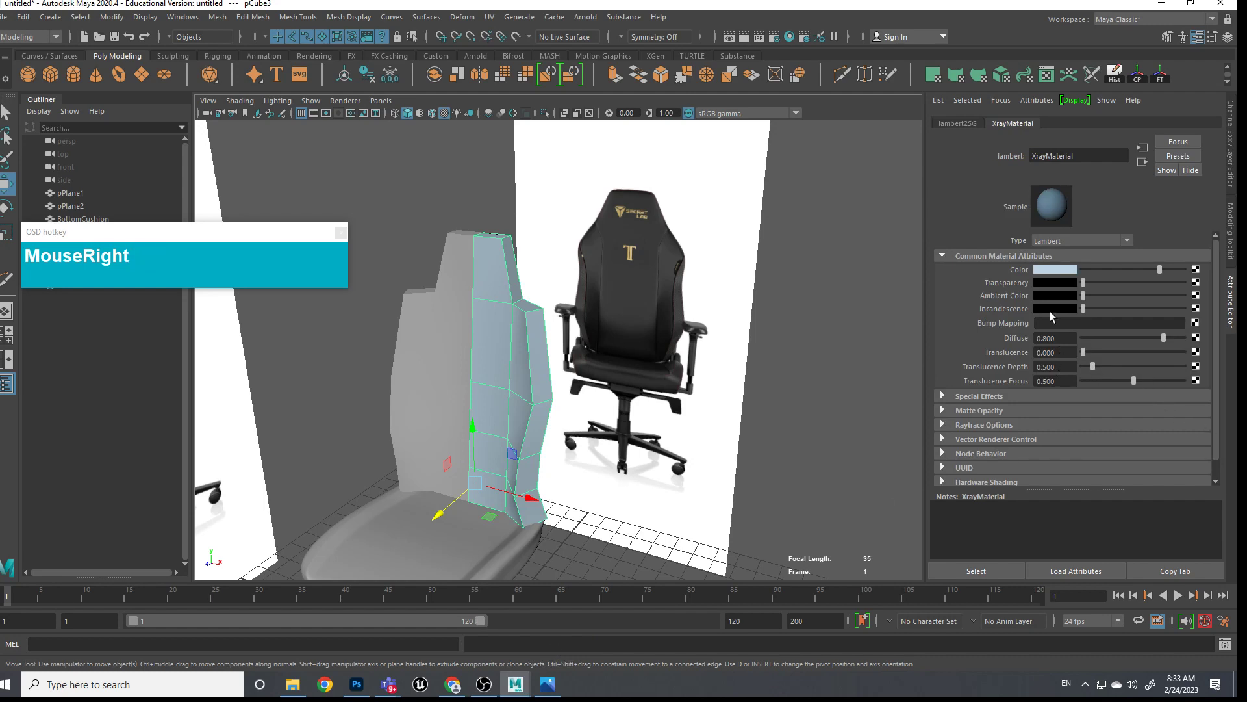
{"action": "left_click_drag", "start_coordinate": [1083, 284], "coordinate": [1128, 288]}
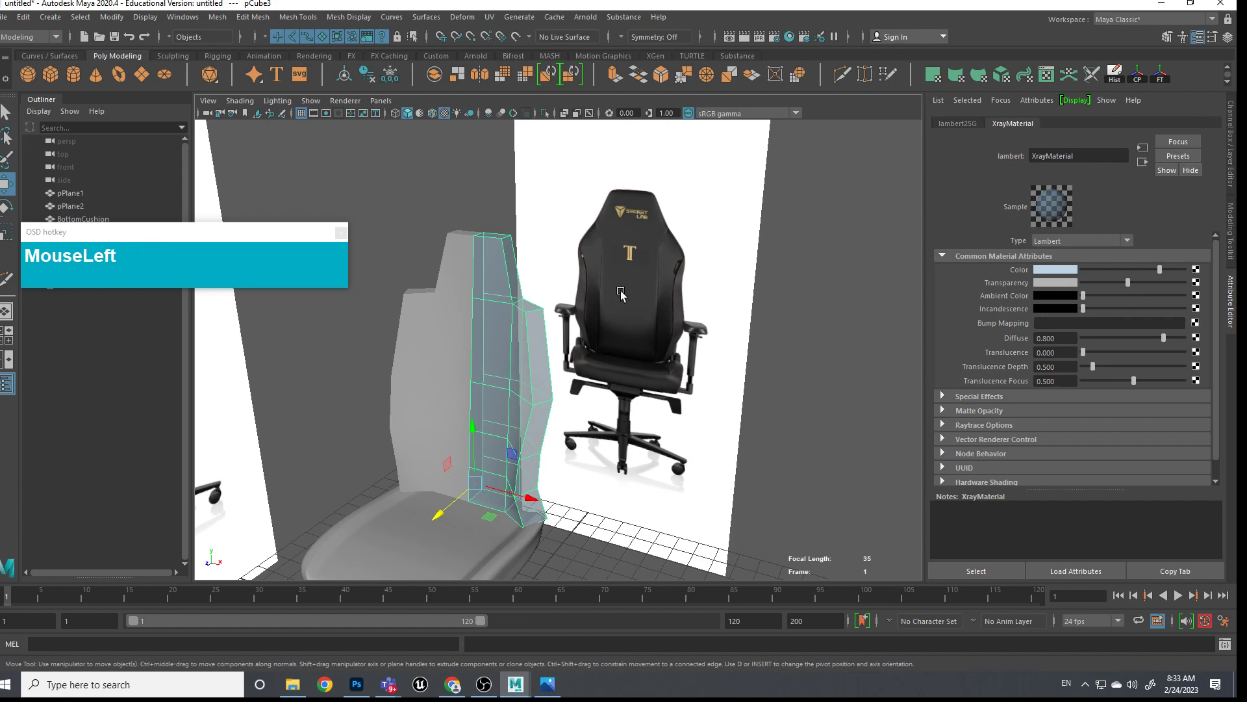
{"action": "key", "text": "space"}
{"action": "left_click_drag", "start_coordinate": [604, 317], "coordinate": [618, 345]}
{"action": "scroll", "coordinate": [621, 341], "scroll_direction": "up", "scroll_amount": 3}
{"action": "middle_click_drag", "start_coordinate": [624, 337], "coordinate": [621, 302], "text": "alt"}
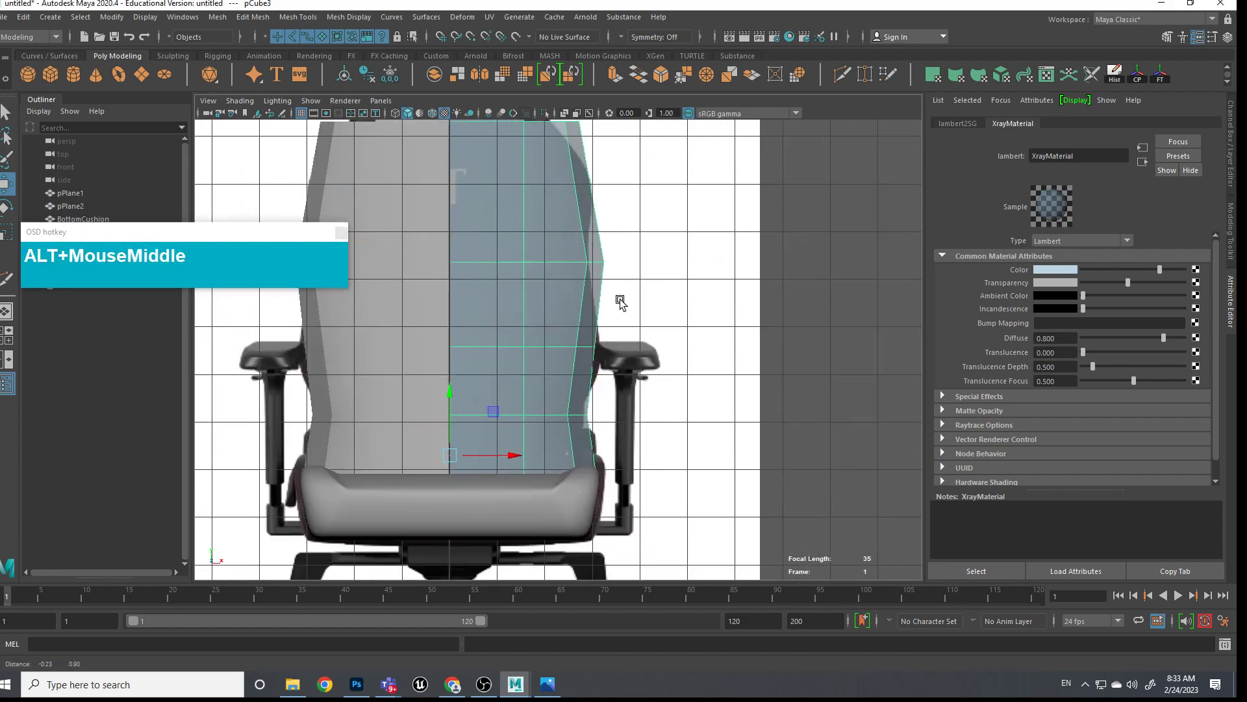
{"action": "scroll", "coordinate": [627, 351], "scroll_direction": "up", "scroll_amount": 3}
{"action": "left_click_drag", "start_coordinate": [1128, 282], "coordinate": [1172, 284]}
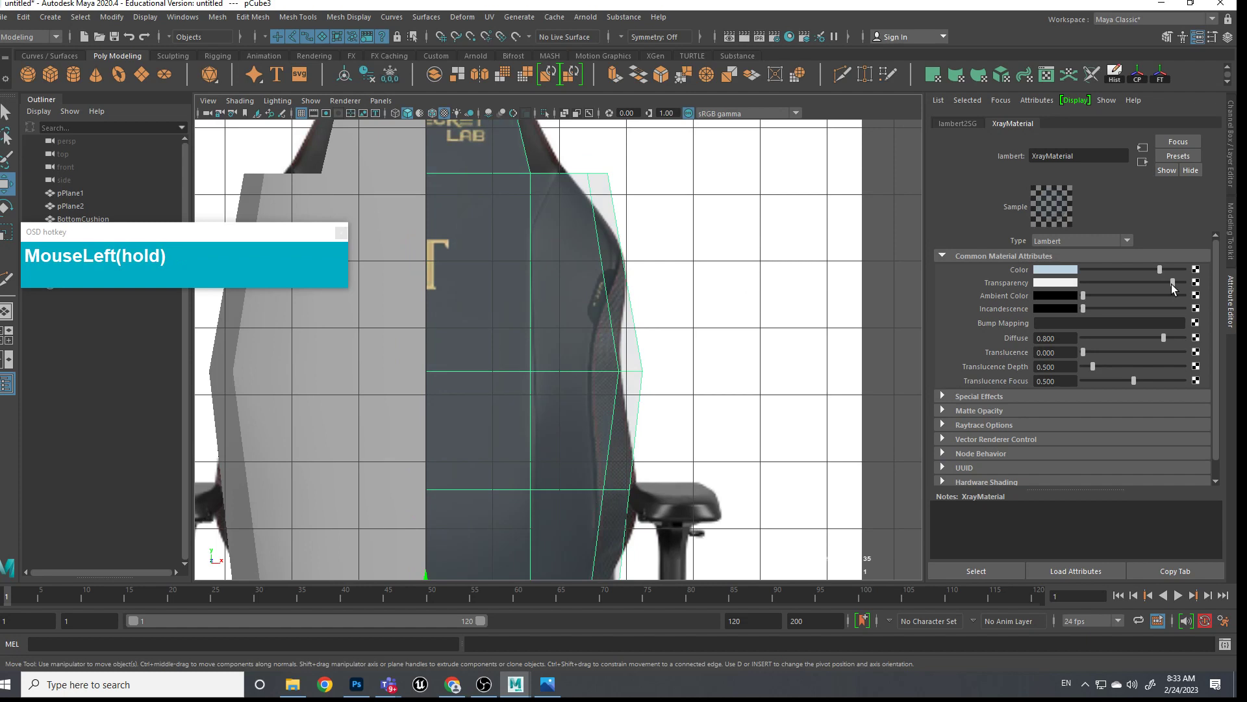
Move the right half's shoulder vertices in the front view to follow the sloping outline of the reference chair
{"action": "left_click", "coordinate": [571, 196]}
{"action": "right_click_drag", "start_coordinate": [596, 198], "coordinate": [627, 200]}
{"action": "left_click", "coordinate": [627, 201]}
{"action": "left_click_drag", "start_coordinate": [606, 182], "coordinate": [611, 227]}
{"action": "left_click", "coordinate": [530, 173]}
{"action": "left_click_drag", "start_coordinate": [531, 173], "coordinate": [526, 214]}
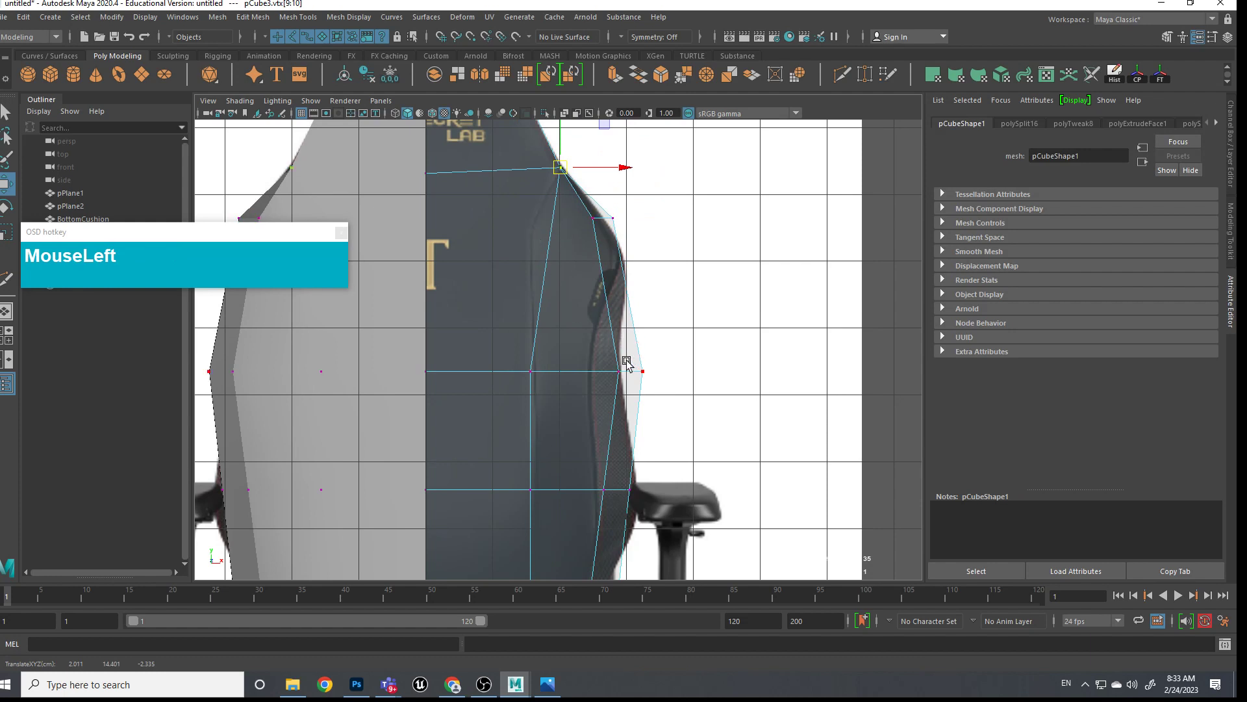
Insert a horizontal edge loop with Multi-Cut just below the right half's shoulder and return to vertex editing
{"action": "right_click_drag", "start_coordinate": [613, 307], "coordinate": [572, 299], "text": "shift"}
{"action": "left_click", "coordinate": [595, 285], "text": "ctrl"}
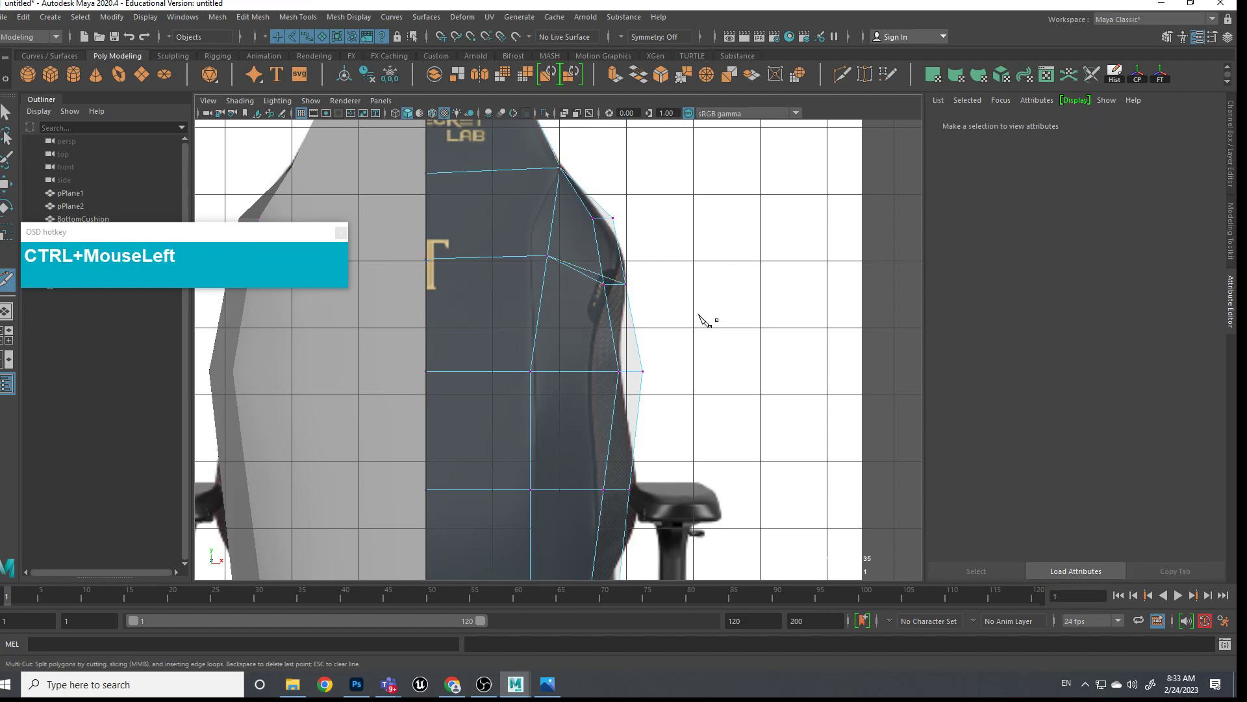
{"action": "right_click_drag", "start_coordinate": [470, 252], "coordinate": [415, 246]}
Fit the new loop's vertices and the side vertices of the row below to the reference outline
{"action": "left_click", "coordinate": [557, 270]}
{"action": "key", "text": "w"}
{"action": "left_click_drag", "start_coordinate": [548, 256], "coordinate": [532, 232]}
{"action": "mouse_move", "coordinate": [628, 282]}
{"action": "left_mouse_down"}
{"action": "mouse_move", "coordinate": [582, 221]}
{"action": "mouse_move", "coordinate": [617, 230]}
{"action": "mouse_move", "coordinate": [607, 286]}
{"action": "mouse_move", "coordinate": [618, 288]}
{"action": "left_mouse_up"}
{"action": "left_click_drag", "start_coordinate": [653, 354], "coordinate": [626, 375]}
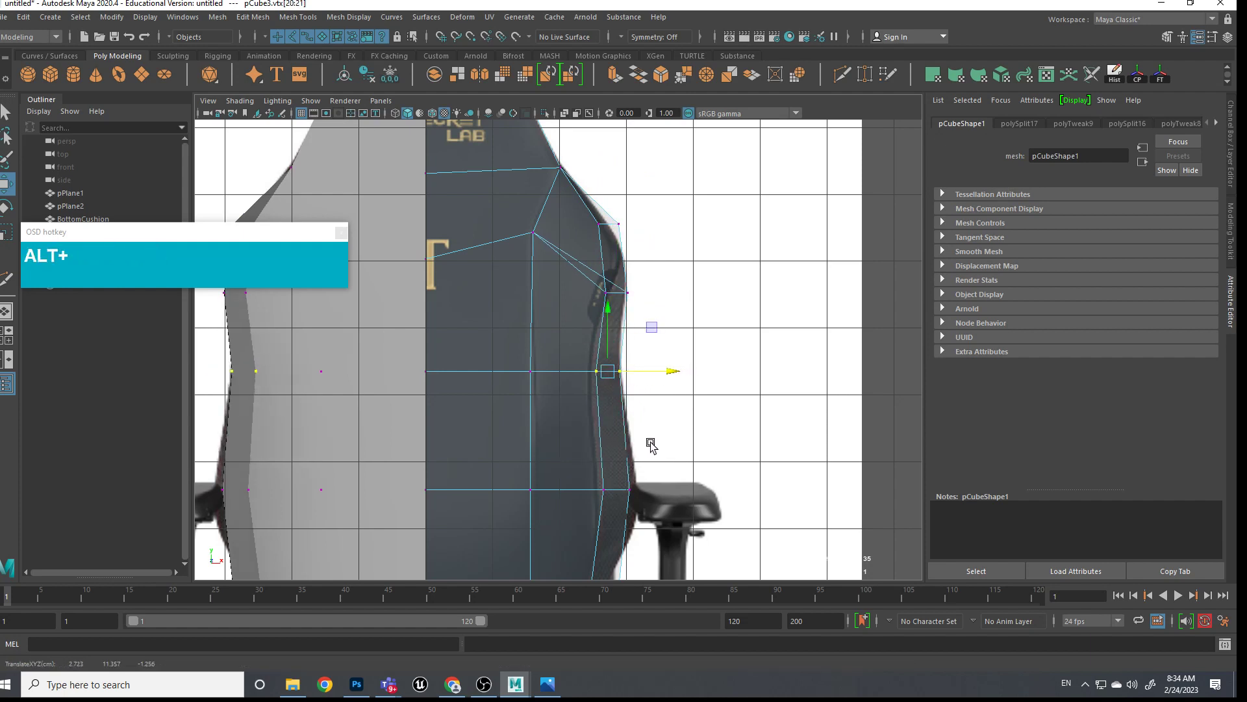
Align the right half's lower side vertices near the armrest with the reference and undo the last vertex move
{"action": "middle_click_drag", "start_coordinate": [670, 439], "coordinate": [681, 346], "text": "alt"}
{"action": "left_click_drag", "start_coordinate": [628, 389], "coordinate": [649, 404]}
{"action": "middle_click_drag", "start_coordinate": [648, 404], "coordinate": [677, 257], "text": "alt"}
{"action": "mouse_move", "coordinate": [672, 448]}
{"action": "left_mouse_down"}
{"action": "mouse_move", "coordinate": [608, 424]}
{"action": "mouse_move", "coordinate": [616, 416]}
{"action": "mouse_move", "coordinate": [619, 444]}
{"action": "mouse_move", "coordinate": [676, 438]}
{"action": "left_mouse_up"}
{"action": "left_click", "coordinate": [667, 444]}
{"action": "key", "text": "ctrl+z"}
{"action": "middle_click_drag", "start_coordinate": [672, 354], "coordinate": [672, 423], "text": "alt"}
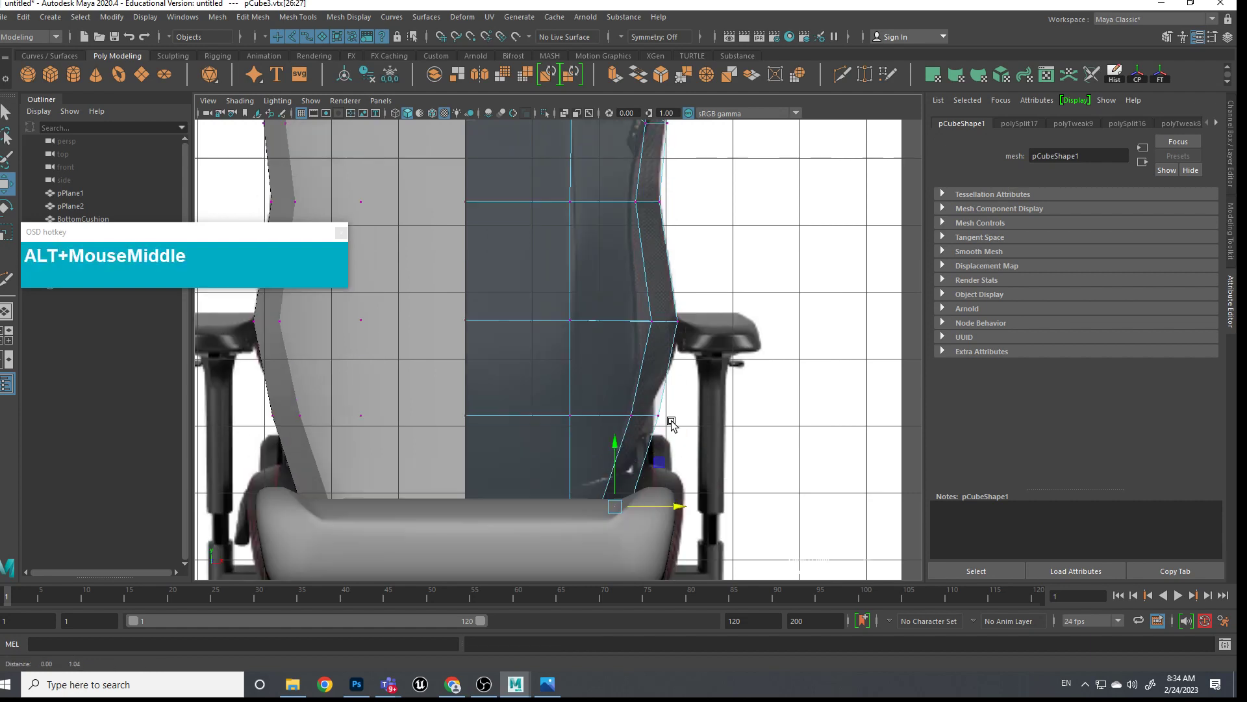
Raise the centerline vertices of the two rows around the chest logo to level those edges
{"action": "middle_click_drag", "start_coordinate": [670, 246], "coordinate": [657, 419], "text": "alt"}
{"action": "middle_click_drag", "start_coordinate": [663, 319], "coordinate": [669, 444], "text": "alt"}
{"action": "scroll", "coordinate": [668, 438], "scroll_direction": "up", "scroll_amount": 2}
{"action": "left_click_drag", "start_coordinate": [442, 343], "coordinate": [511, 428]}
{"action": "left_click_drag", "start_coordinate": [489, 344], "coordinate": [489, 315]}
{"action": "middle_click_drag", "start_coordinate": [524, 305], "coordinate": [551, 339], "text": "alt"}
{"action": "left_click_drag", "start_coordinate": [530, 325], "coordinate": [513, 261]}
{"action": "middle_click_drag", "start_coordinate": [615, 217], "coordinate": [622, 283], "text": "alt"}
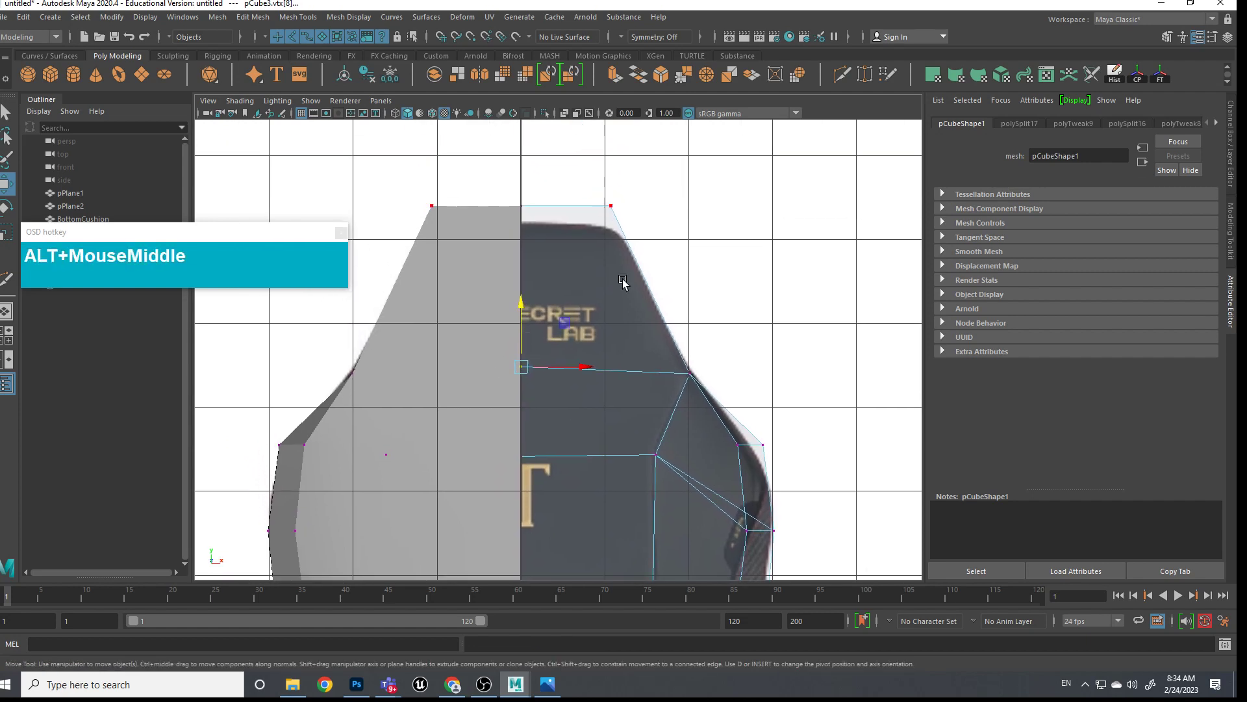
Refine the right half's outer shoulder vertices so the corner follows the reference silhouette
{"action": "middle_click_drag", "start_coordinate": [637, 406], "coordinate": [636, 344], "text": "alt"}
{"action": "middle_click_drag", "start_coordinate": [640, 397], "coordinate": [650, 351], "text": "alt"}
{"action": "left_click", "coordinate": [701, 363]}
{"action": "left_click_drag", "start_coordinate": [767, 401], "coordinate": [688, 365]}
{"action": "middle_click_drag", "start_coordinate": [701, 338], "coordinate": [696, 422], "text": "alt"}
{"action": "left_click", "coordinate": [679, 299]}
{"action": "middle_click_drag", "start_coordinate": [692, 221], "coordinate": [667, 353], "text": "alt"}
{"action": "left_click", "coordinate": [669, 338]}
{"action": "left_click_drag", "start_coordinate": [680, 252], "coordinate": [688, 287]}
{"action": "left_click", "coordinate": [669, 270]}
{"action": "left_click", "coordinate": [671, 259]}
{"action": "left_click", "coordinate": [705, 297]}
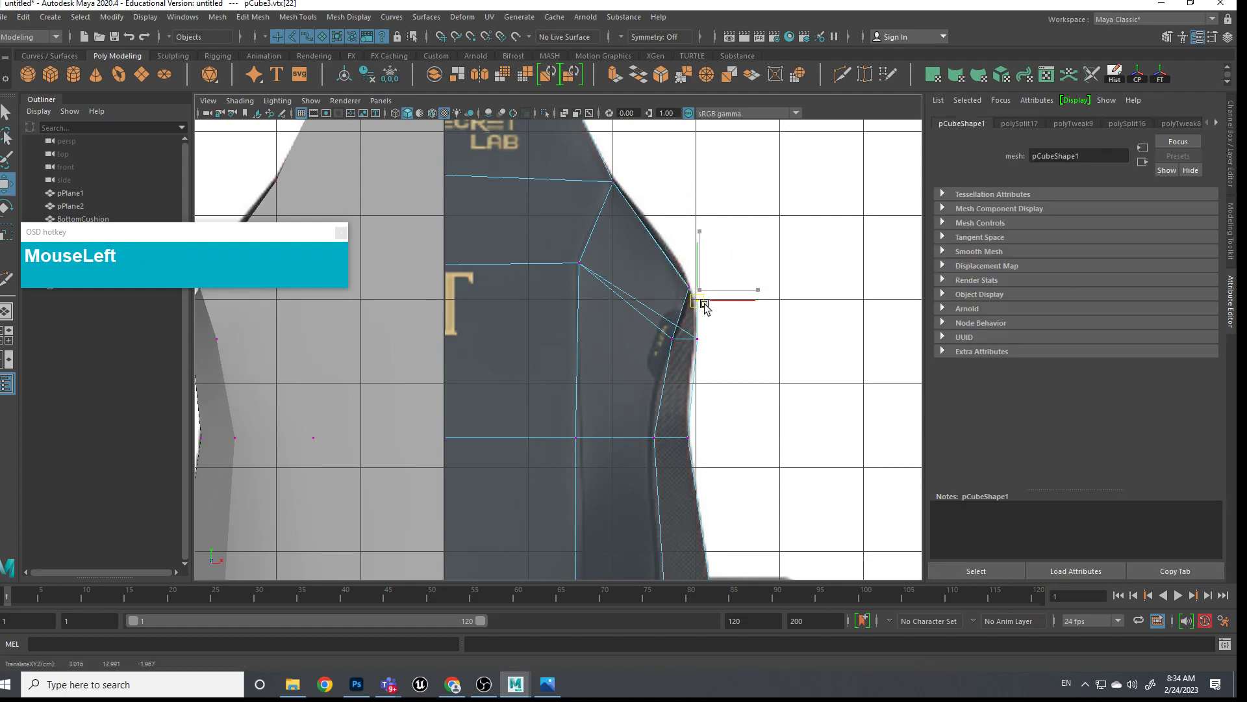
In the side view, move the mid-back row's centerline vertices backward toward the reference's rear outline
{"action": "key", "text": "space"}
{"action": "left_click_drag", "start_coordinate": [735, 370], "coordinate": [769, 362]}
{"action": "middle_click_drag", "start_coordinate": [769, 362], "coordinate": [582, 334], "text": "alt"}
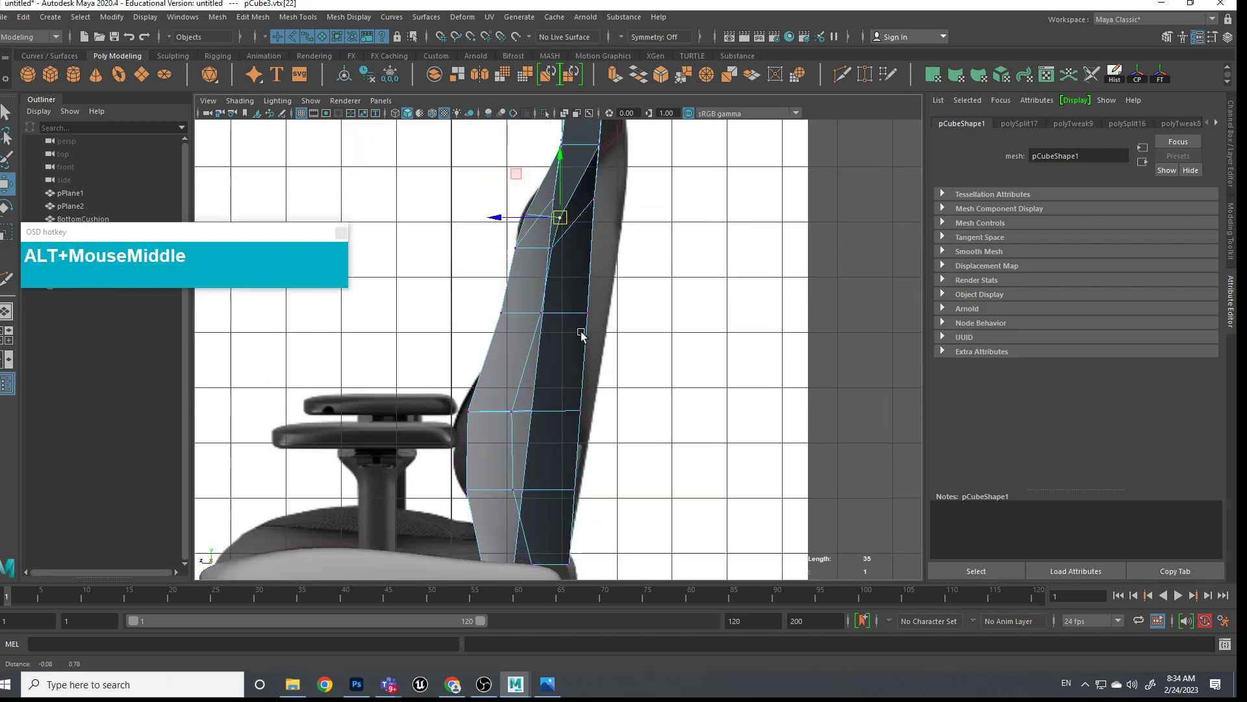
{"action": "scroll", "coordinate": [599, 420], "scroll_direction": "up", "scroll_amount": 5}
{"action": "scroll", "coordinate": [601, 413], "scroll_direction": "up", "scroll_amount": 2}
{"action": "scroll", "coordinate": [584, 389], "scroll_direction": "down", "scroll_amount": 8}
{"action": "middle_click_drag", "start_coordinate": [579, 403], "coordinate": [604, 398], "text": "alt"}
{"action": "scroll", "coordinate": [576, 432], "scroll_direction": "up", "scroll_amount": 3, "text": "alt"}
{"action": "scroll", "coordinate": [575, 437], "scroll_direction": "up", "scroll_amount": 3, "text": "alt"}
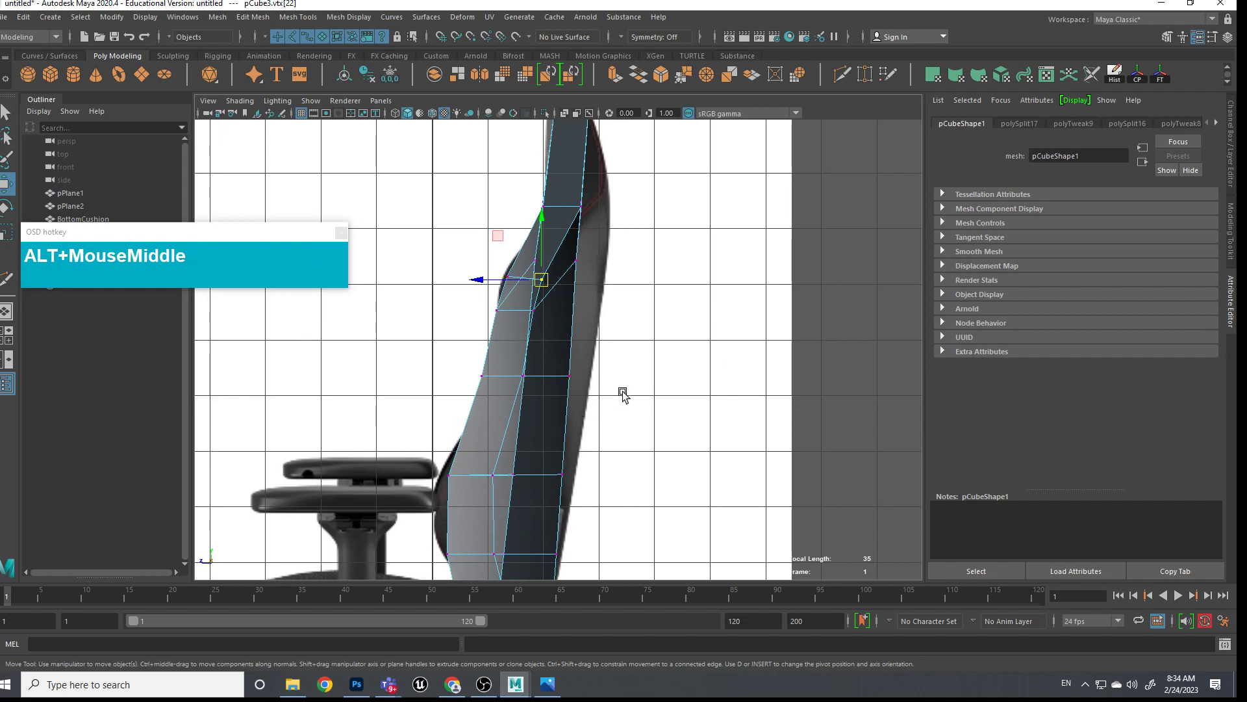
{"action": "left_click_drag", "start_coordinate": [585, 417], "coordinate": [576, 460]}
{"action": "left_click_drag", "start_coordinate": [578, 485], "coordinate": [551, 476]}
Move the centerline vertices of the row below the shoulder backward to the rear outline in the side view
{"action": "middle_click_drag", "start_coordinate": [572, 417], "coordinate": [549, 519], "text": "alt"}
{"action": "scroll", "coordinate": [578, 446], "scroll_direction": "up", "scroll_amount": 4}
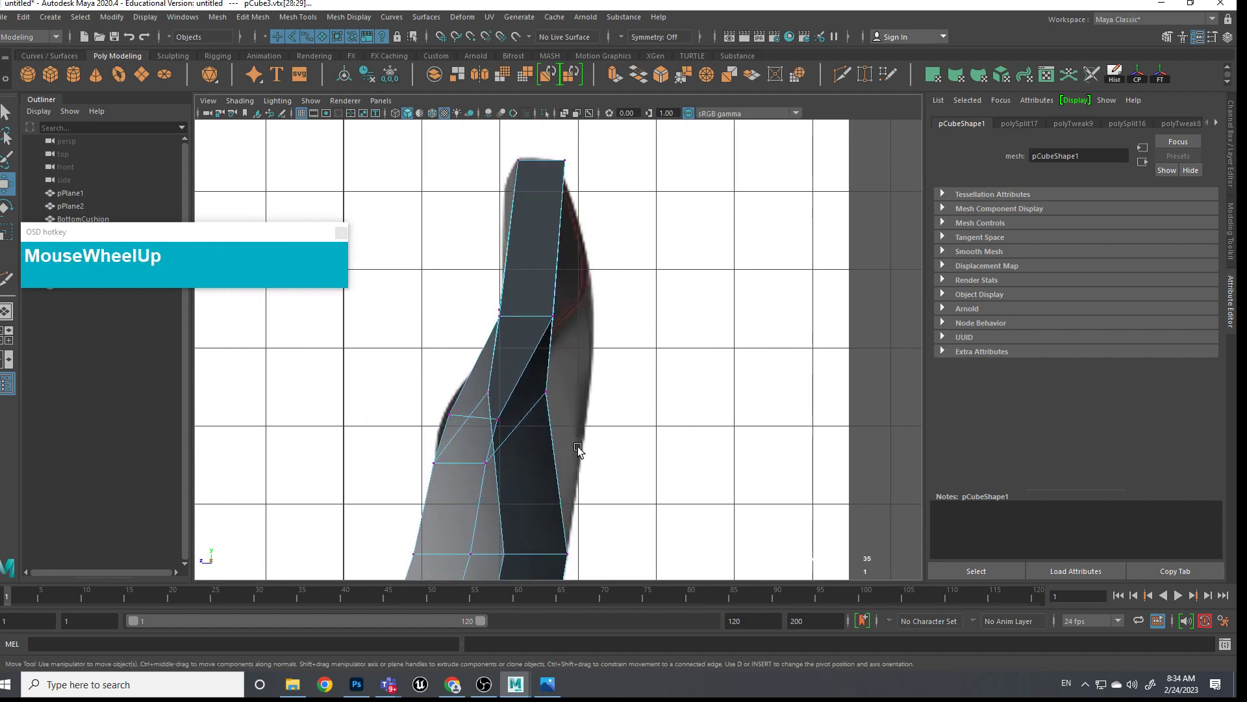
{"action": "left_click_drag", "start_coordinate": [541, 416], "coordinate": [511, 409]}
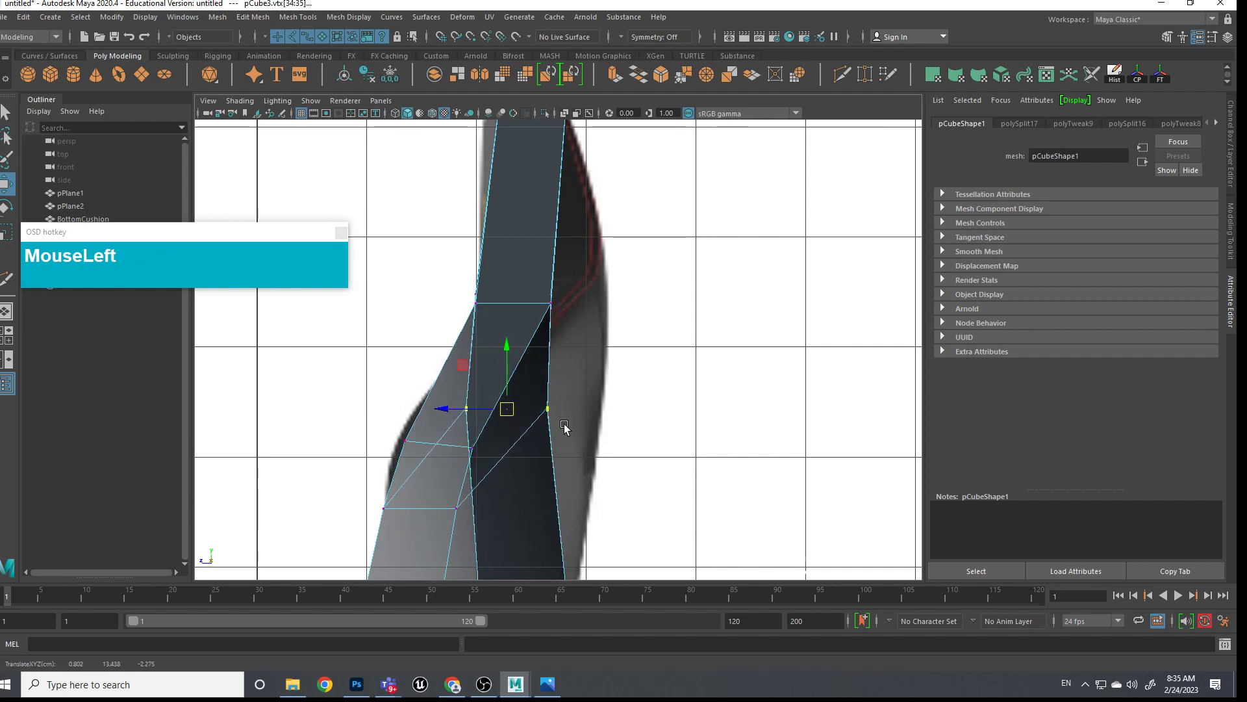
{"action": "key", "text": "space"}
{"action": "left_click_drag", "start_coordinate": [597, 409], "coordinate": [598, 437]}
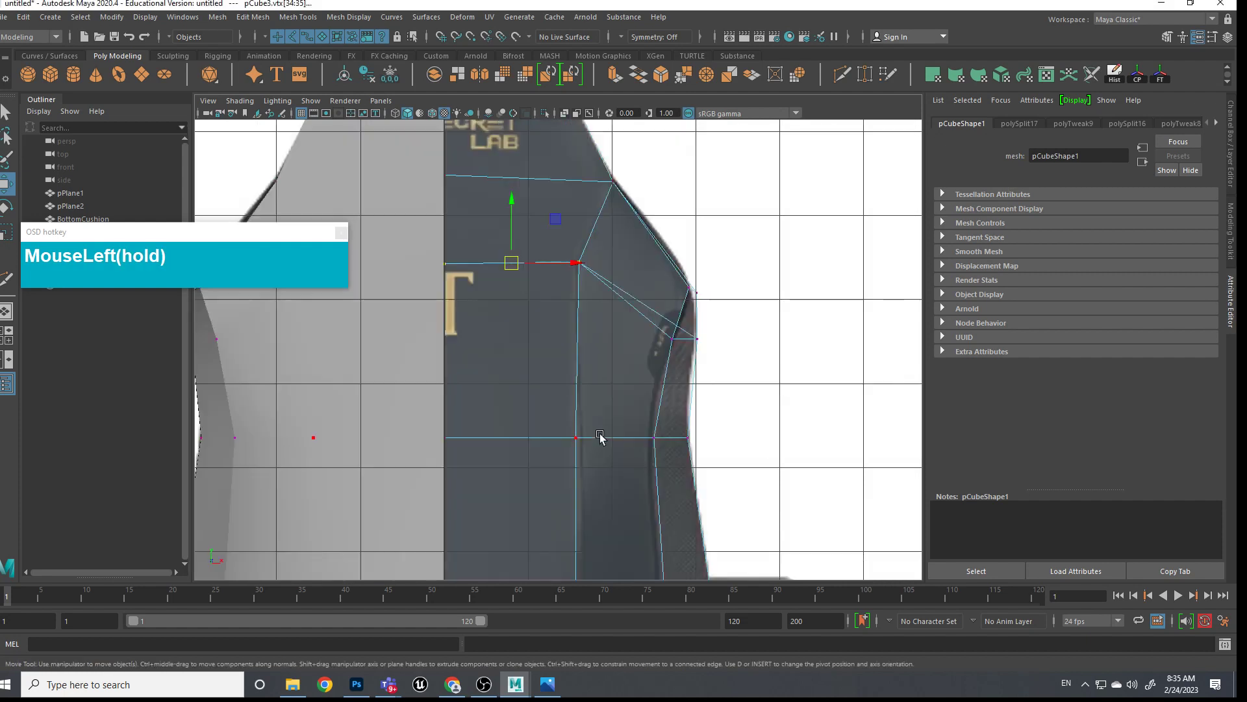
{"action": "scroll", "coordinate": [616, 396], "scroll_direction": "down", "scroll_amount": 5}
{"action": "scroll", "coordinate": [605, 378], "scroll_direction": "up", "scroll_amount": 2}
{"action": "scroll", "coordinate": [606, 381], "scroll_direction": "up", "scroll_amount": 1}
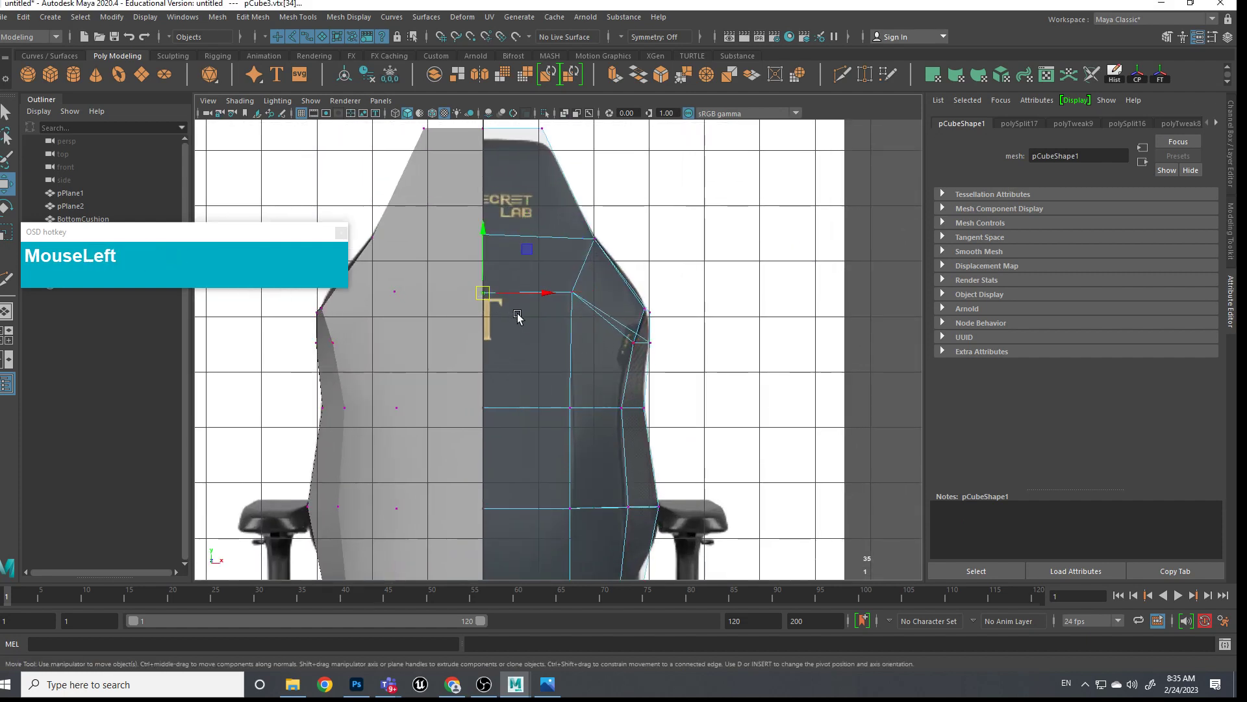
{"action": "key", "text": "space"}
{"action": "left_click_drag", "start_coordinate": [518, 316], "coordinate": [584, 324]}
{"action": "scroll", "coordinate": [604, 348], "scroll_direction": "up", "scroll_amount": 2}
{"action": "middle_click_drag", "start_coordinate": [604, 349], "coordinate": [611, 288], "text": "alt"}
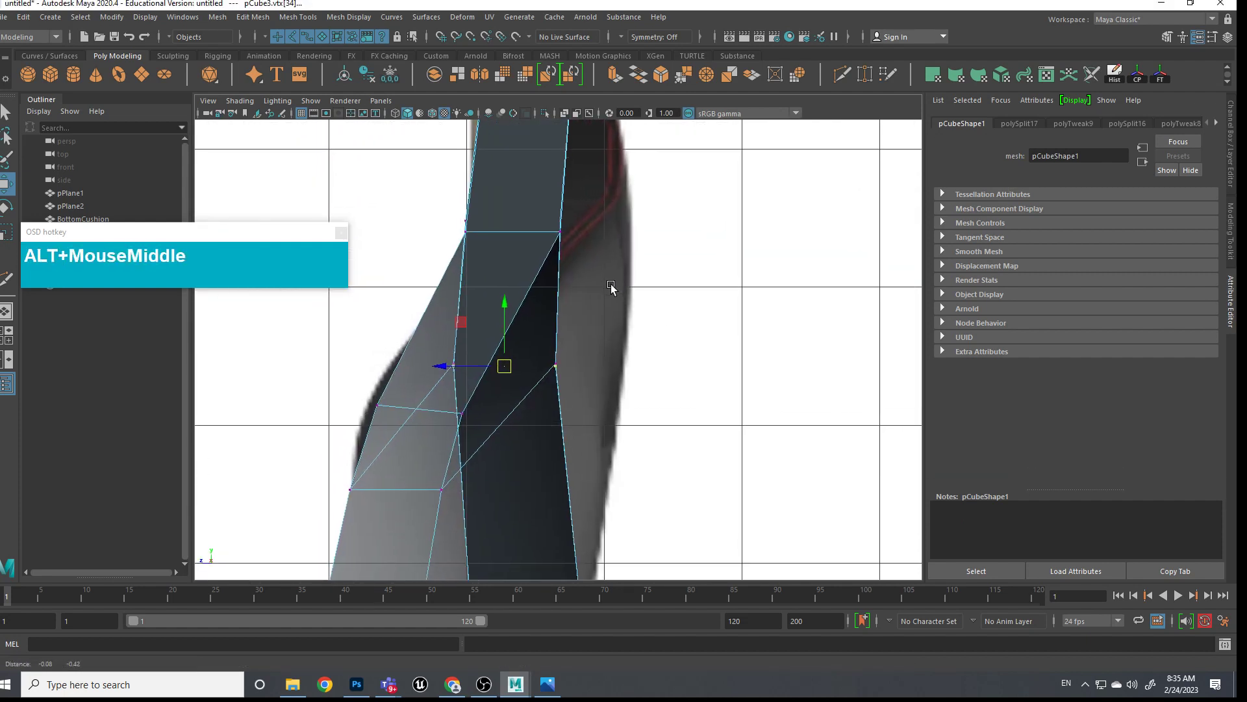
{"action": "left_click_drag", "start_coordinate": [507, 365], "coordinate": [580, 416]}
Select the centerline vertices of the upper shoulder row and move them backward toward the side reference's rear outline
{"action": "key", "text": "space"}
{"action": "middle_click_drag", "start_coordinate": [624, 321], "coordinate": [632, 390], "text": "alt"}
{"action": "left_click_drag", "start_coordinate": [466, 293], "coordinate": [523, 338]}
{"action": "key", "text": "space"}
{"action": "left_click_drag", "start_coordinate": [652, 342], "coordinate": [702, 351]}
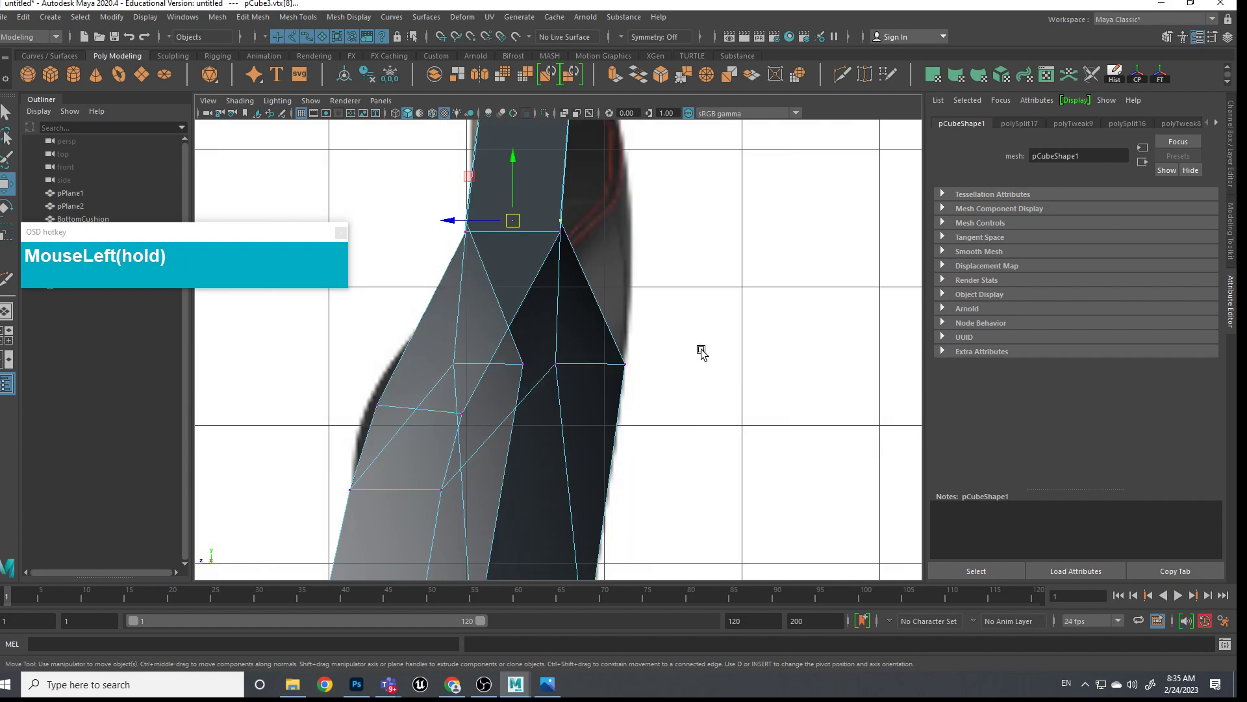
{"action": "left_click_drag", "start_coordinate": [515, 224], "coordinate": [584, 223]}
Insert a horizontal edge loop through the lower backrest at armrest height
{"action": "middle_click_drag", "start_coordinate": [585, 223], "coordinate": [610, 323], "text": "alt"}
{"action": "scroll", "coordinate": [612, 377], "scroll_direction": "down", "scroll_amount": 5}
{"action": "scroll", "coordinate": [600, 399], "scroll_direction": "up", "scroll_amount": 2}
{"action": "scroll", "coordinate": [600, 399], "scroll_direction": "up", "scroll_amount": 3}
{"action": "middle_click_drag", "start_coordinate": [557, 426], "coordinate": [515, 361], "text": "alt"}
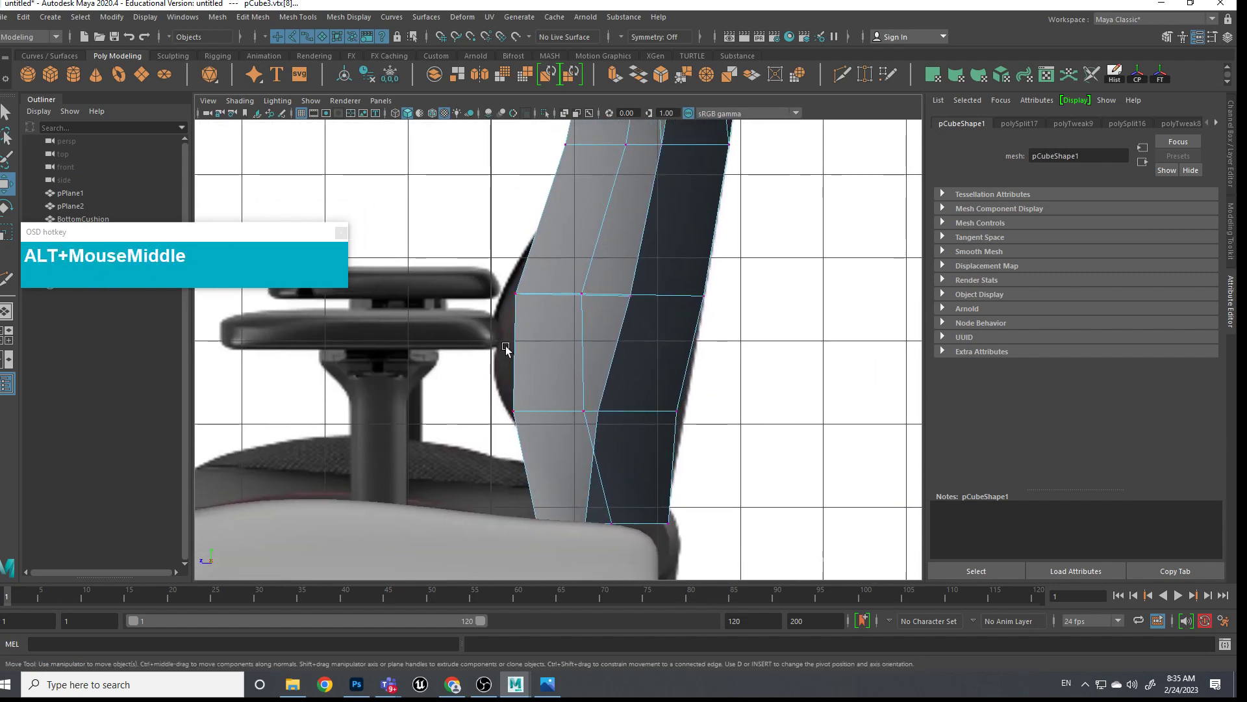
{"action": "right_click_drag", "start_coordinate": [519, 351], "coordinate": [463, 334], "text": "shift"}
{"action": "left_click", "coordinate": [526, 353], "text": "ctrl"}
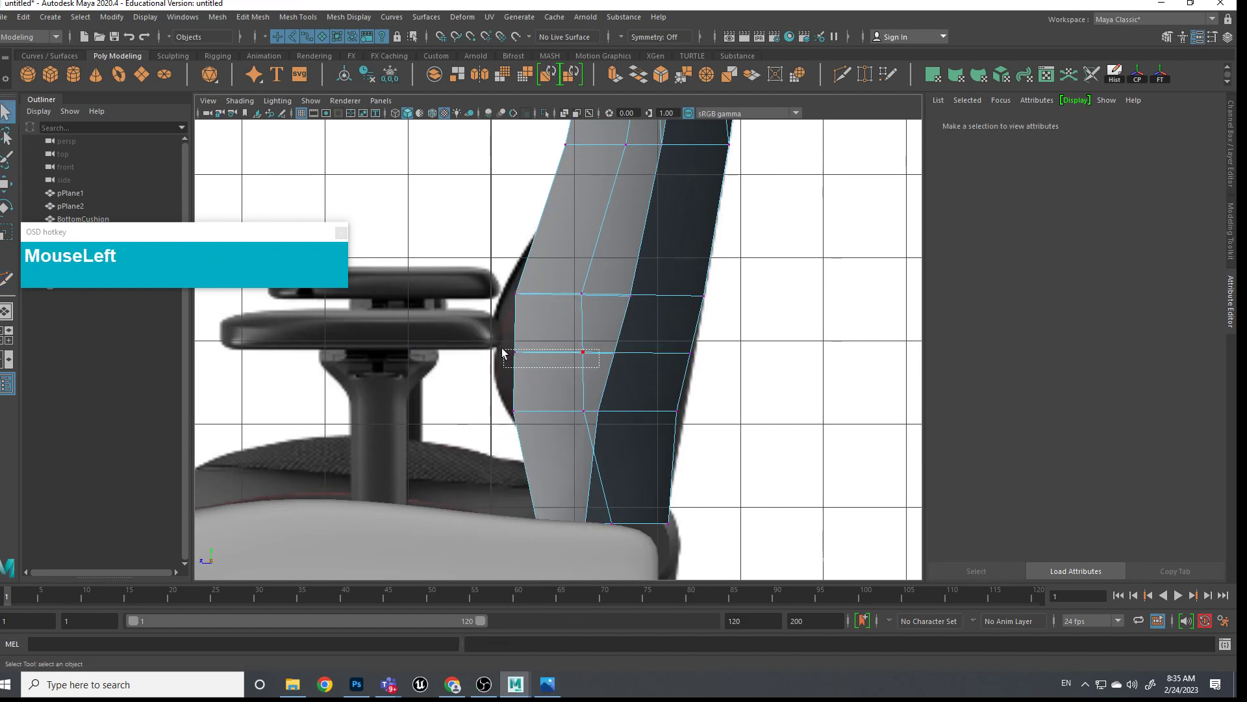
Pull the new loop's side vertices forward to the lumbar bulge and fit the row below to the side reference
{"action": "left_click_drag", "start_coordinate": [599, 367], "coordinate": [504, 349]}
{"action": "left_click_drag", "start_coordinate": [634, 355], "coordinate": [693, 367]}
{"action": "middle_click_drag", "start_coordinate": [693, 368], "coordinate": [661, 319], "text": "alt"}
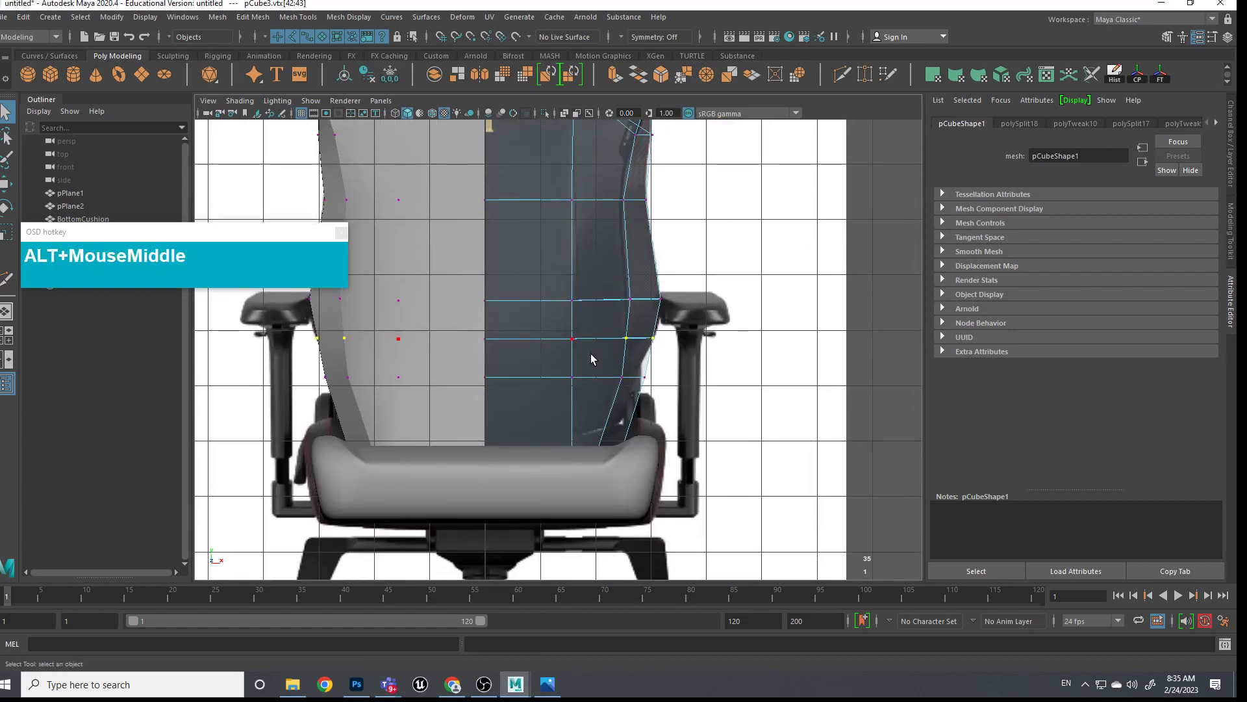
{"action": "left_click_drag", "start_coordinate": [676, 349], "coordinate": [539, 369]}
{"action": "scroll", "coordinate": [548, 367], "scroll_direction": "up", "scroll_amount": 4}
{"action": "key", "text": "w"}
{"action": "left_click_drag", "start_coordinate": [489, 413], "coordinate": [570, 430]}
{"action": "left_click_drag", "start_coordinate": [550, 427], "coordinate": [539, 425]}
{"action": "middle_click_drag", "start_coordinate": [544, 424], "coordinate": [524, 351], "text": "alt"}
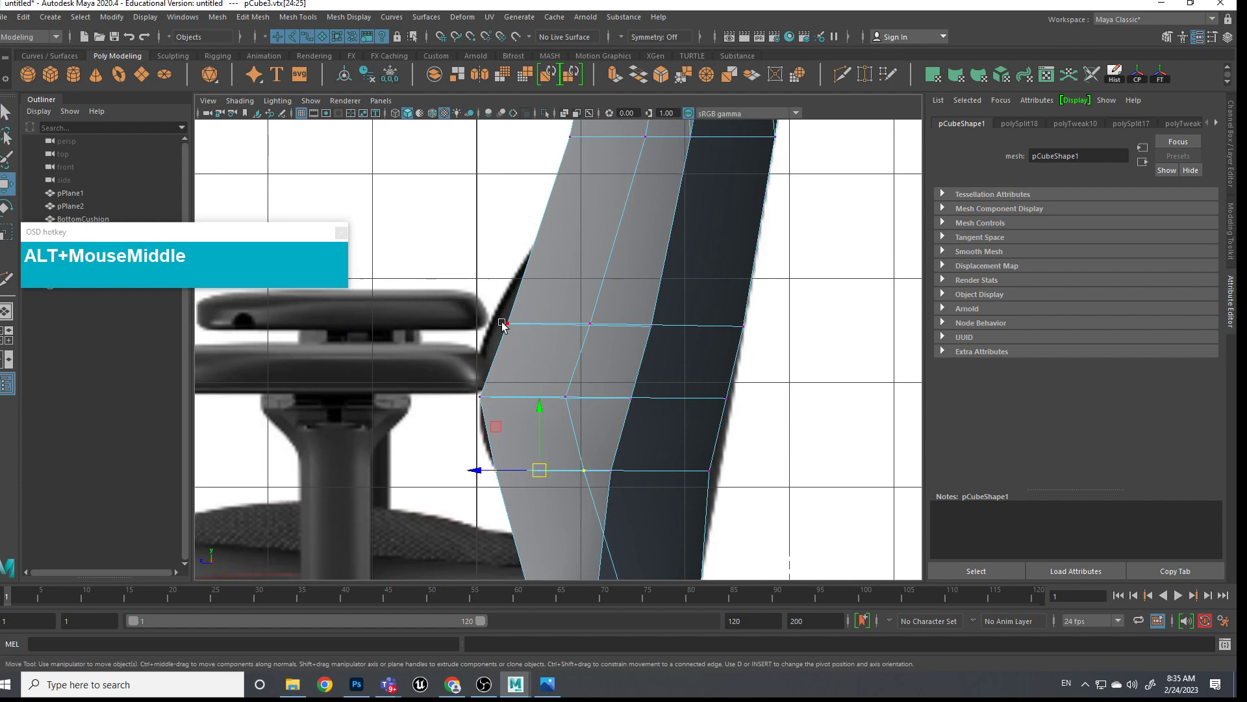
Select the two side bolster vertices above the new loop and adjust them against the side reference
{"action": "left_click", "coordinate": [505, 325]}
{"action": "left_click", "coordinate": [590, 323], "text": "shift"}
{"action": "left_click_drag", "start_coordinate": [552, 330], "coordinate": [610, 342]}
Return to the perspective view, turn on smooth mesh preview for the backrest and inspect its shape from several sides
{"action": "scroll", "coordinate": [567, 334], "scroll_direction": "down", "scroll_amount": 3}
{"action": "key", "text": "space"}
{"action": "scroll", "coordinate": [610, 343], "scroll_direction": "up", "scroll_amount": 3}
{"action": "middle_click_drag", "start_coordinate": [610, 343], "coordinate": [567, 373], "text": "alt"}
{"action": "left_click_drag", "start_coordinate": [566, 373], "coordinate": [490, 410], "text": "alt"}
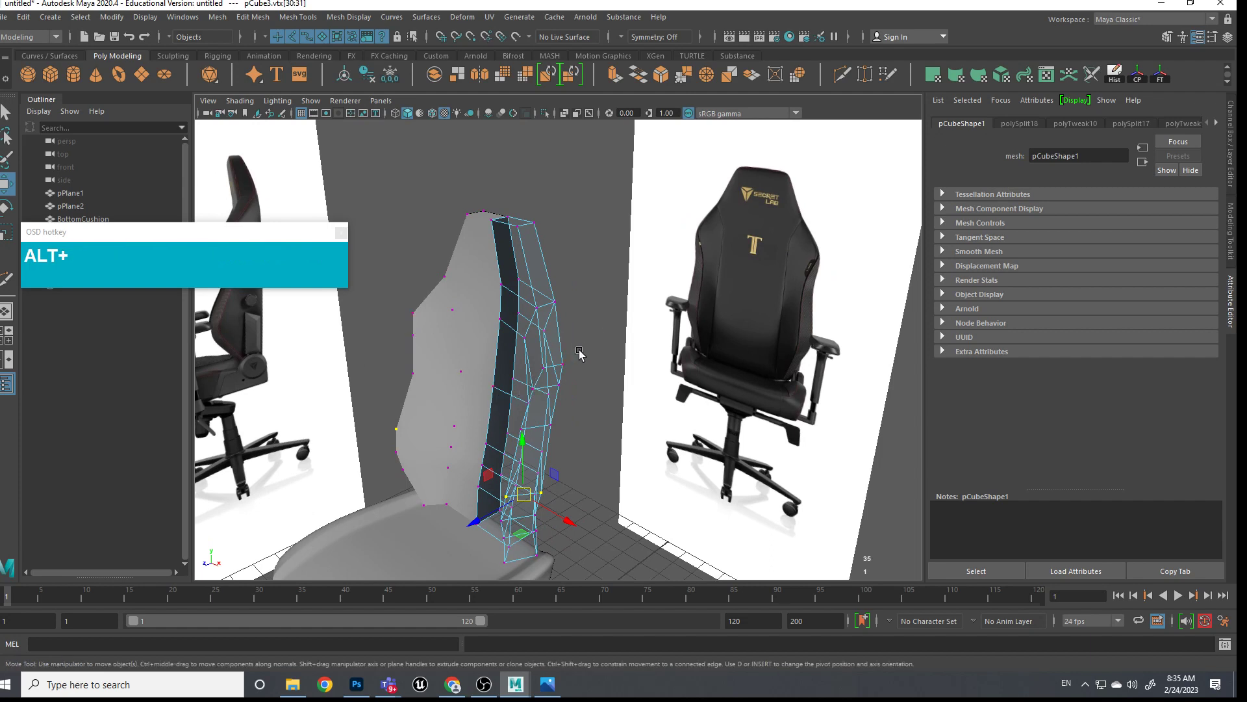
{"action": "middle_click_drag", "start_coordinate": [549, 428], "coordinate": [566, 441], "text": "alt"}
{"action": "left_click_drag", "start_coordinate": [567, 442], "coordinate": [617, 421], "text": "alt"}
{"action": "key", "text": "alt+3"}
{"action": "right_click", "coordinate": [547, 391]}
{"action": "left_click", "coordinate": [540, 422]}
{"action": "left_click_drag", "start_coordinate": [540, 422], "coordinate": [491, 439], "text": "alt"}
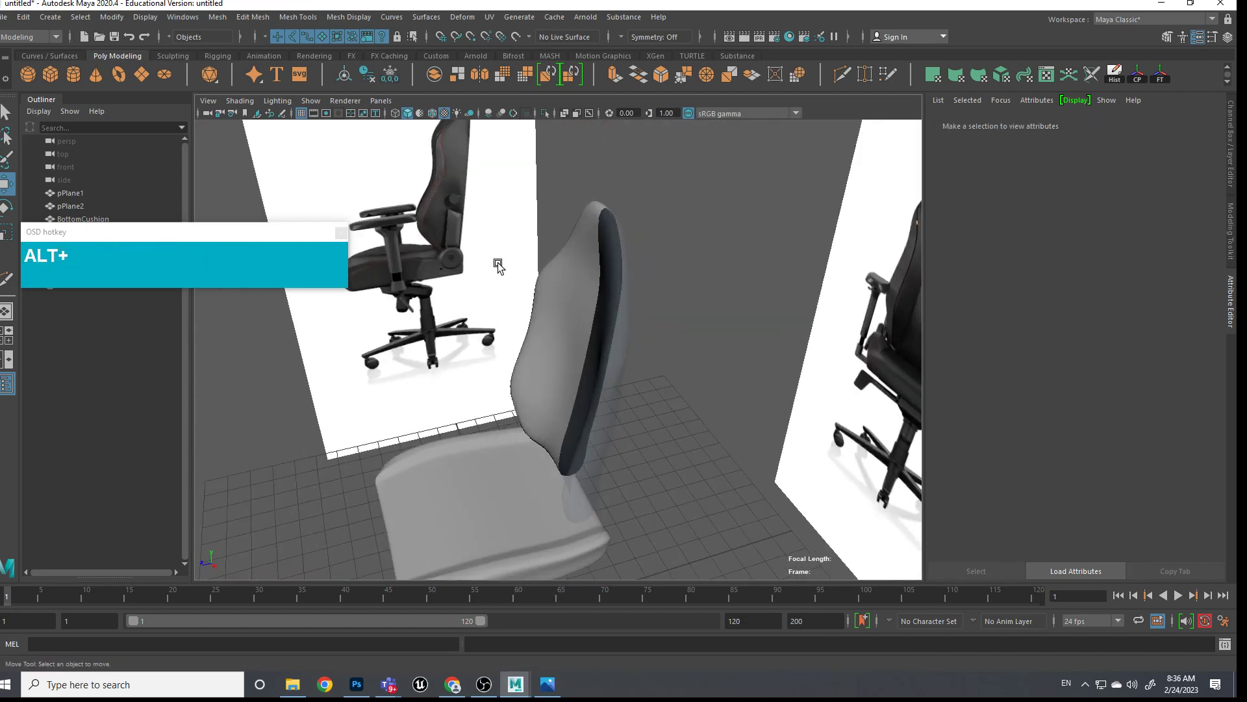
{"action": "left_click_drag", "start_coordinate": [564, 306], "coordinate": [734, 254], "text": "alt"}
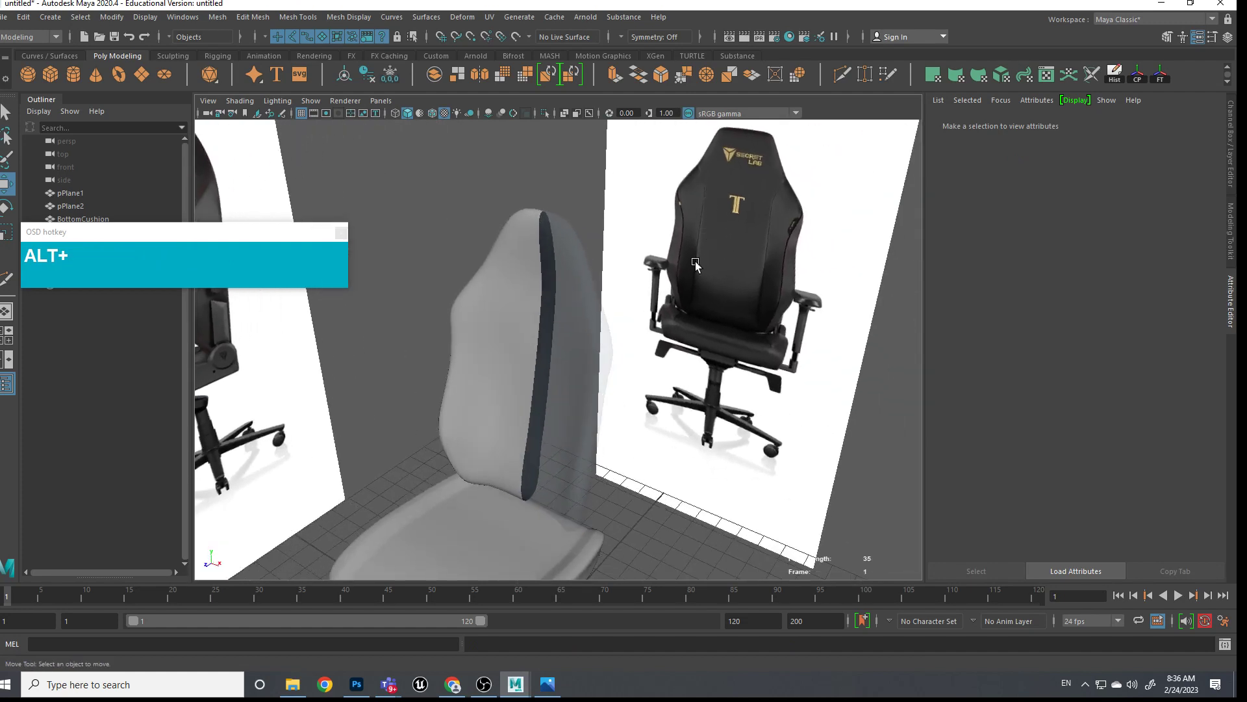
Bevel the vertical edge loop separating the left backrest half's central panel from its side bolster
{"action": "left_click", "coordinate": [507, 345]}
{"action": "scroll", "coordinate": [507, 342], "scroll_direction": "up", "scroll_amount": 2}
{"action": "middle_click_drag", "start_coordinate": [507, 343], "coordinate": [445, 267], "text": "alt"}
{"action": "right_click", "coordinate": [446, 267]}
{"action": "double_click", "coordinate": [426, 270]}
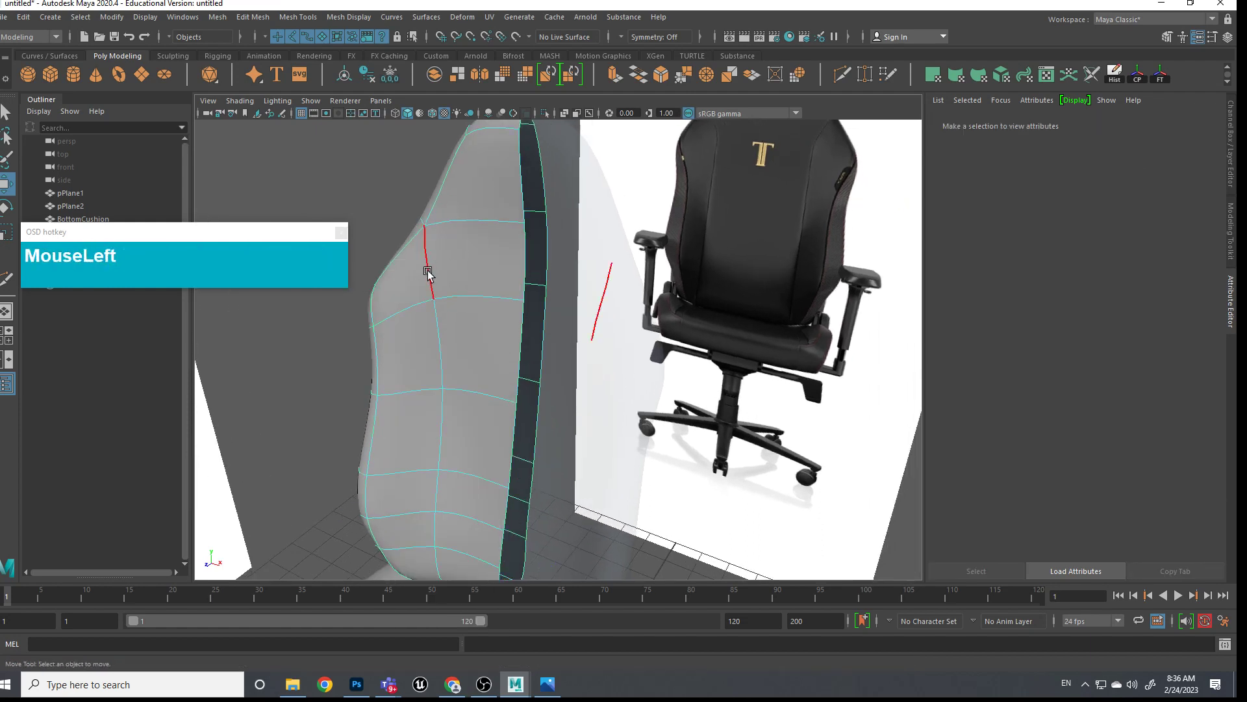
{"action": "scroll", "coordinate": [520, 304], "scroll_direction": "down", "scroll_amount": 4}
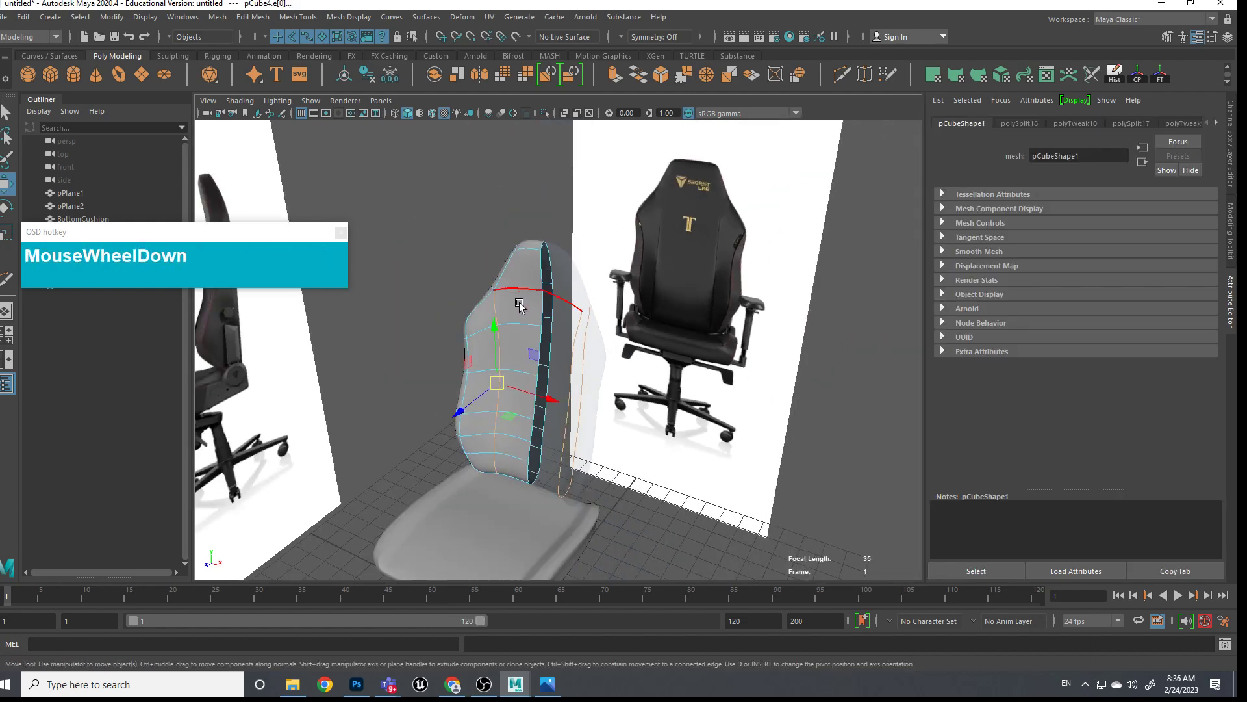
{"action": "left_click_drag", "start_coordinate": [522, 345], "coordinate": [624, 419], "text": "alt"}
{"action": "left_click_drag", "start_coordinate": [641, 466], "coordinate": [538, 421], "text": "alt"}
{"action": "middle_click_drag", "start_coordinate": [538, 390], "coordinate": [544, 455], "text": "alt"}
{"action": "scroll", "coordinate": [521, 428], "scroll_direction": "up", "scroll_amount": 1, "text": "alt"}
{"action": "scroll", "coordinate": [494, 396], "scroll_direction": "up", "scroll_amount": 4}
{"action": "right_click", "coordinate": [453, 373], "text": "shift"}
{"action": "right_click_drag", "start_coordinate": [453, 373], "coordinate": [506, 367], "text": "shift"}
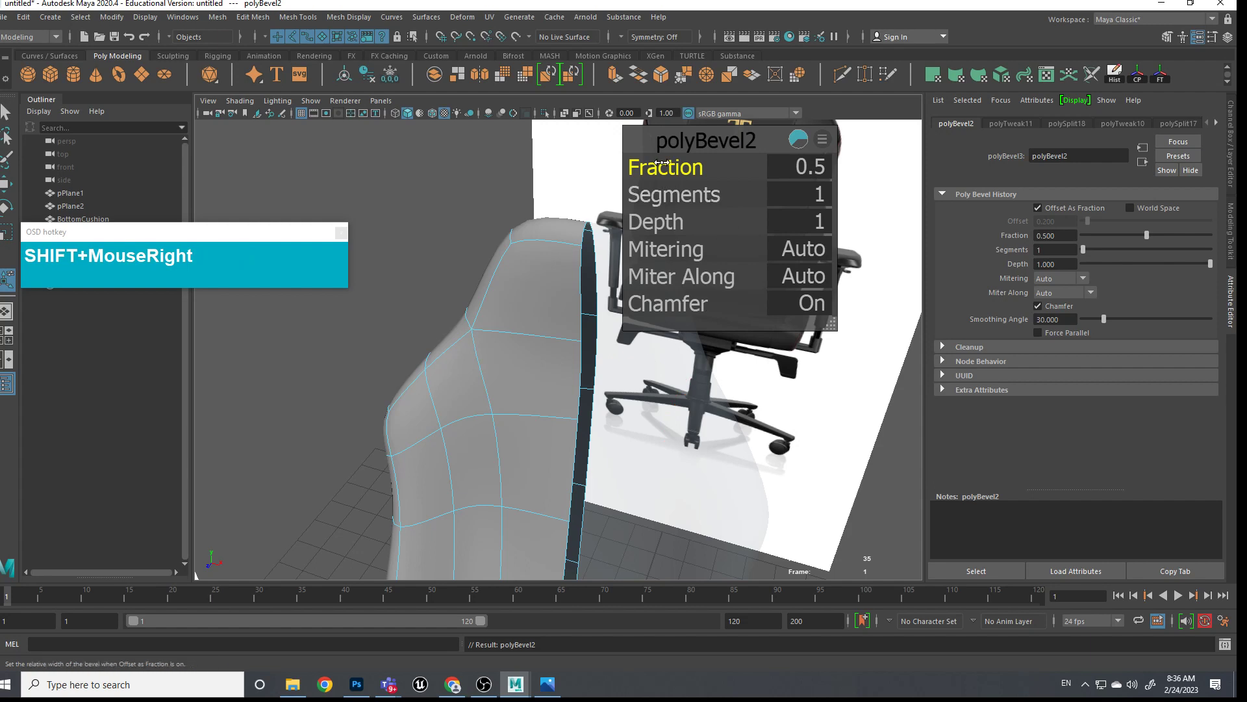
Set the bevel's fraction to 0.001 and deselect the backrest
{"action": "left_click_drag", "start_coordinate": [677, 168], "coordinate": [812, 151]}
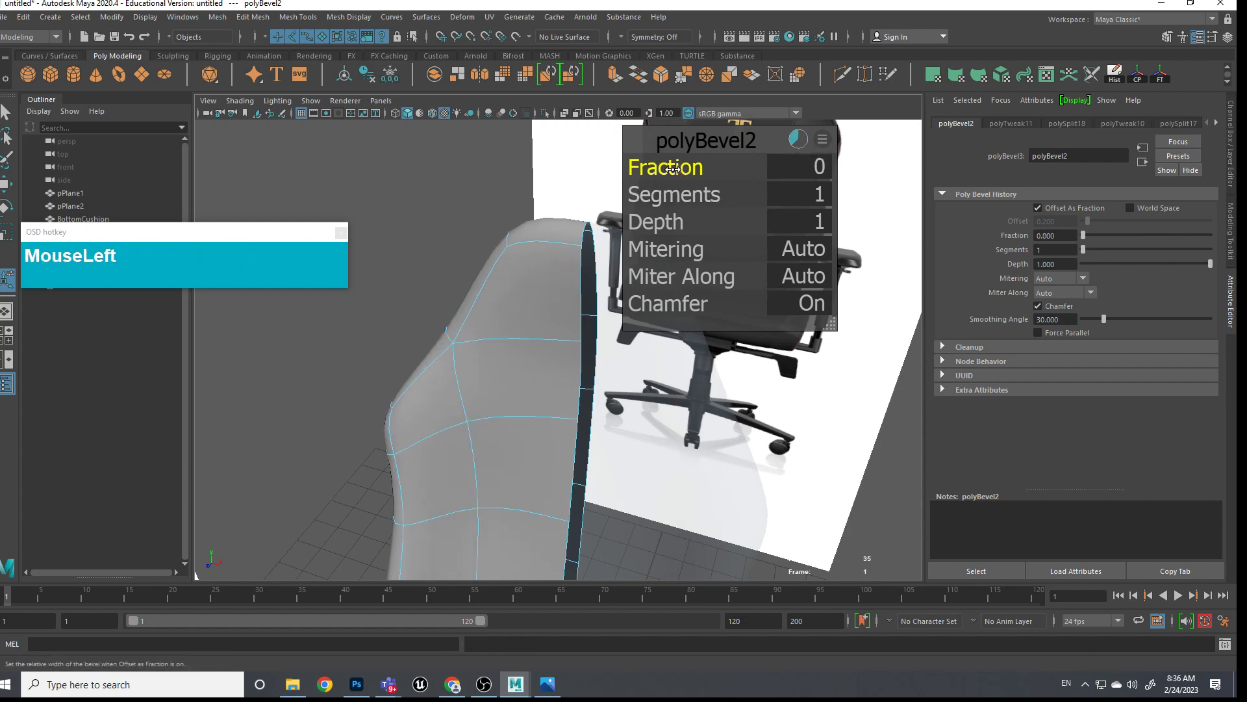
{"action": "left_click_drag", "start_coordinate": [665, 169], "coordinate": [677, 173]}
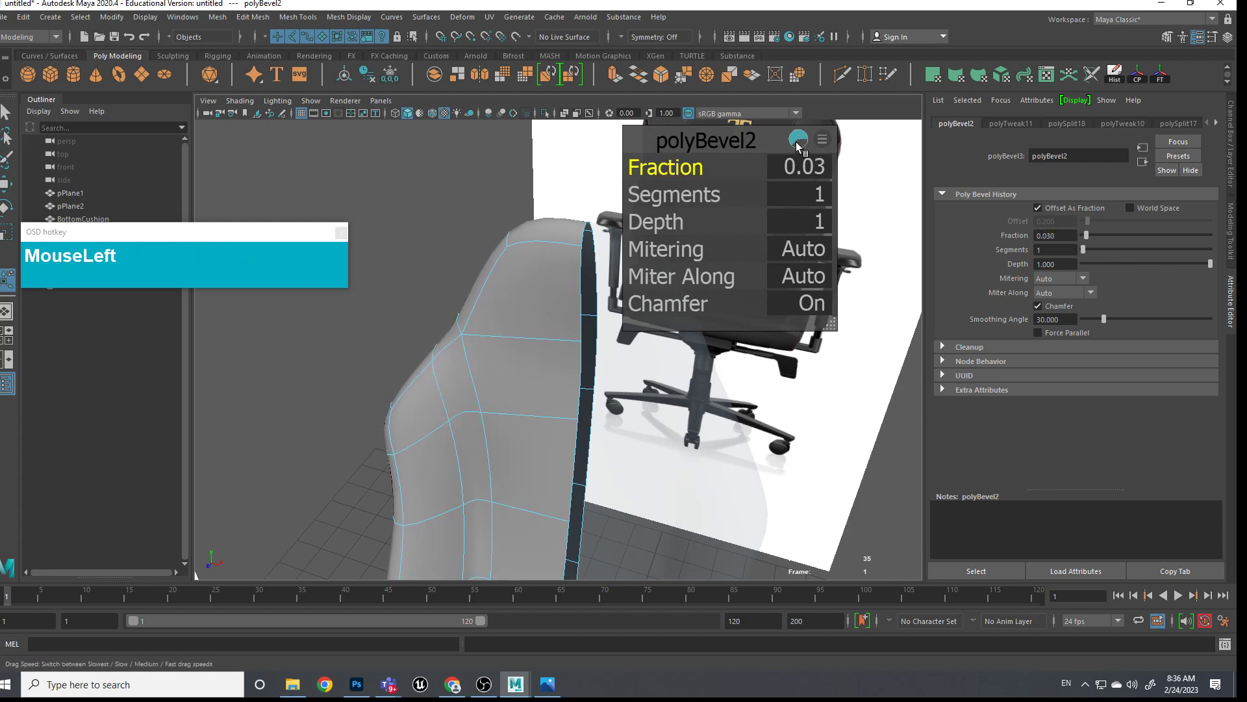
{"action": "left_click_drag", "start_coordinate": [513, 317], "coordinate": [658, 174]}
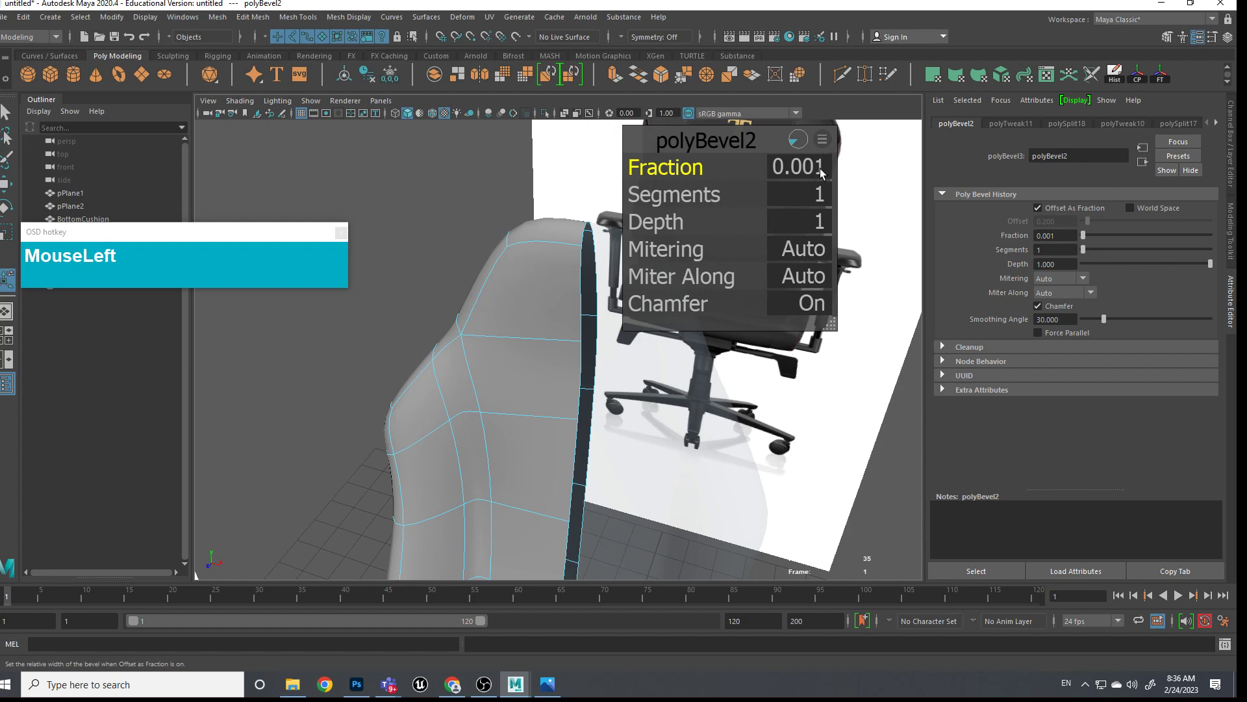
{"action": "left_click", "coordinate": [436, 287]}
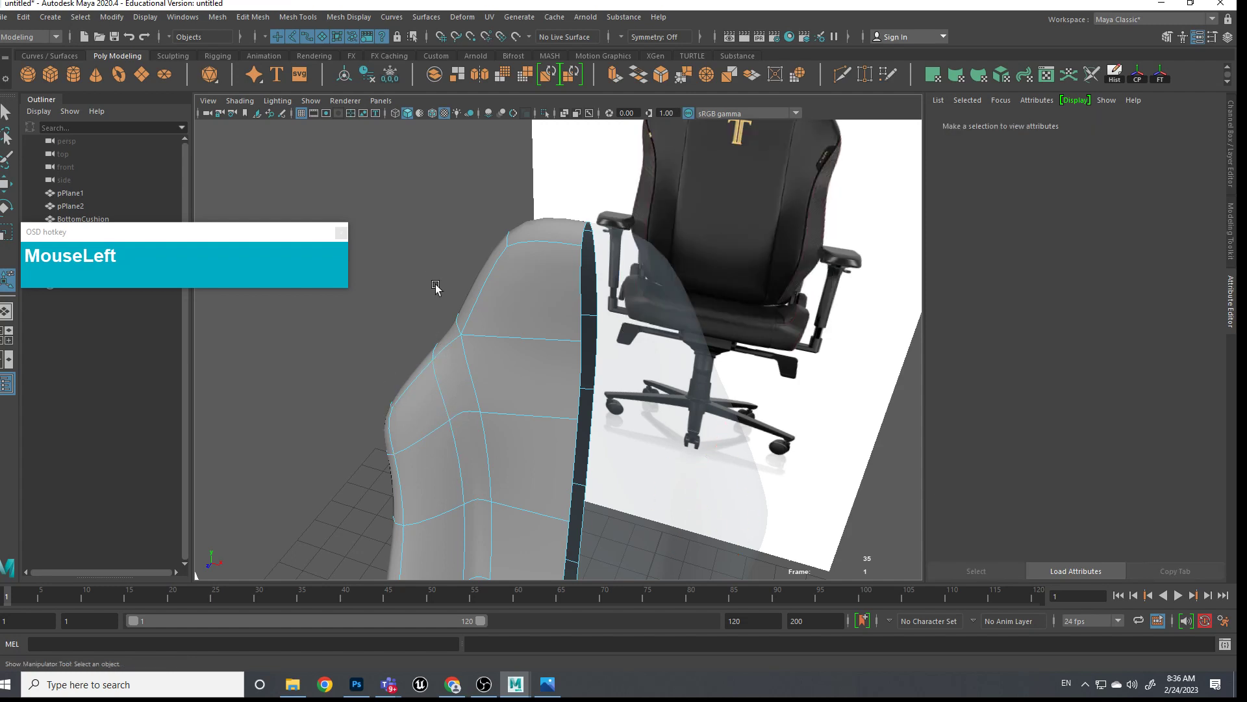
Return the backrest to object mode and compare its overall shape with the front reference image
{"action": "scroll", "coordinate": [512, 356], "scroll_direction": "down", "scroll_amount": 3}
{"action": "right_click_drag", "start_coordinate": [511, 354], "coordinate": [568, 310]}
{"action": "left_click", "coordinate": [474, 314]}
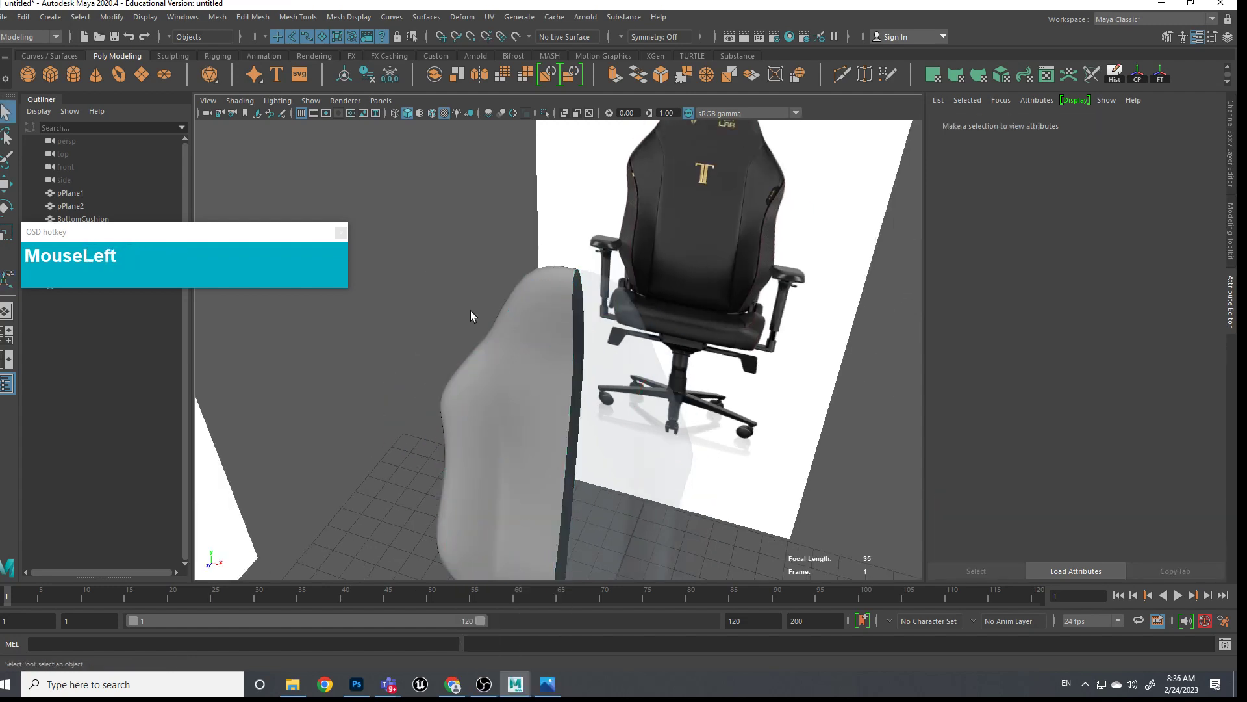
{"action": "middle_click_drag", "start_coordinate": [473, 315], "coordinate": [515, 345], "text": "alt"}
{"action": "left_click_drag", "start_coordinate": [516, 345], "coordinate": [523, 270], "text": "alt"}
{"action": "middle_click_drag", "start_coordinate": [524, 270], "coordinate": [559, 364], "text": "alt"}
{"action": "left_click_drag", "start_coordinate": [558, 364], "coordinate": [572, 338], "text": "alt"}
{"action": "middle_click_drag", "start_coordinate": [571, 338], "coordinate": [520, 429], "text": "alt"}
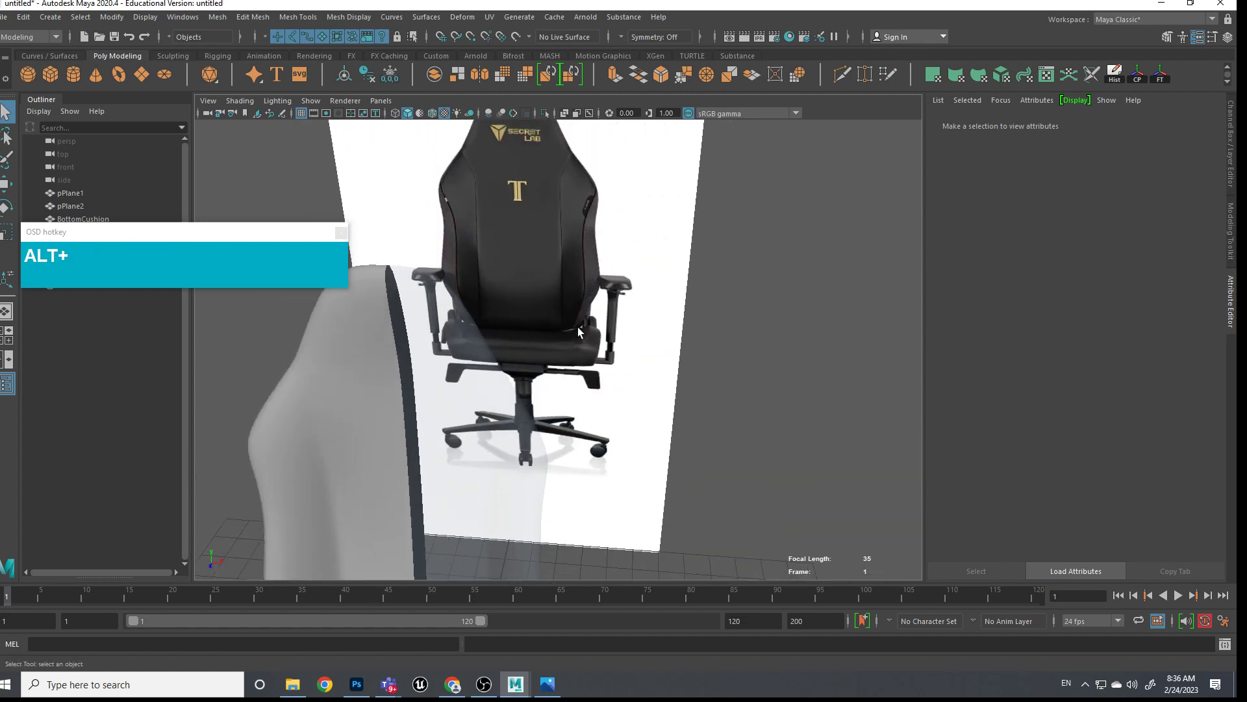
{"action": "scroll", "coordinate": [579, 326], "scroll_direction": "down", "scroll_amount": 2}
{"action": "left_click", "coordinate": [545, 398]}
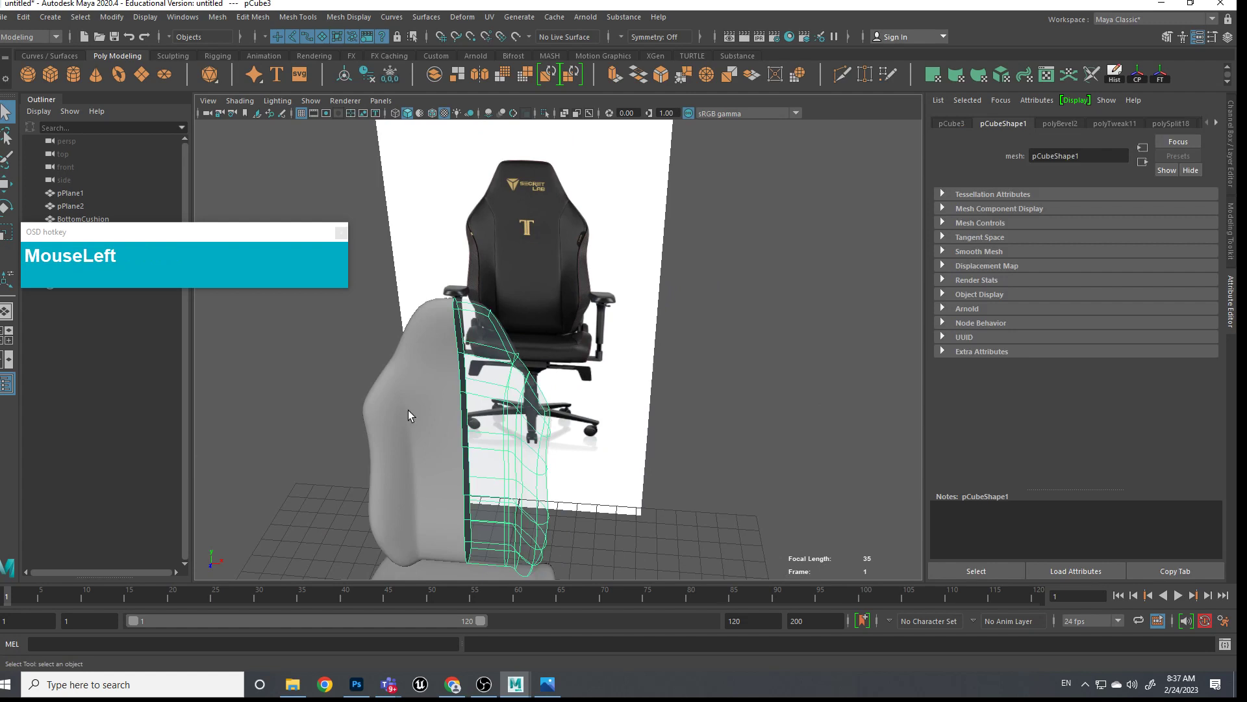
{"action": "left_click_drag", "start_coordinate": [431, 409], "coordinate": [476, 348], "text": "alt"}
Bevel the full face loop around the backrest's outer side rim with a fraction of 0.05
{"action": "right_click", "coordinate": [464, 326]}
{"action": "right_click_drag", "start_coordinate": [464, 334], "coordinate": [463, 340]}
{"action": "scroll", "coordinate": [463, 319], "scroll_direction": "up", "scroll_amount": 3}
{"action": "middle_click_drag", "start_coordinate": [462, 321], "coordinate": [527, 291], "text": "alt"}
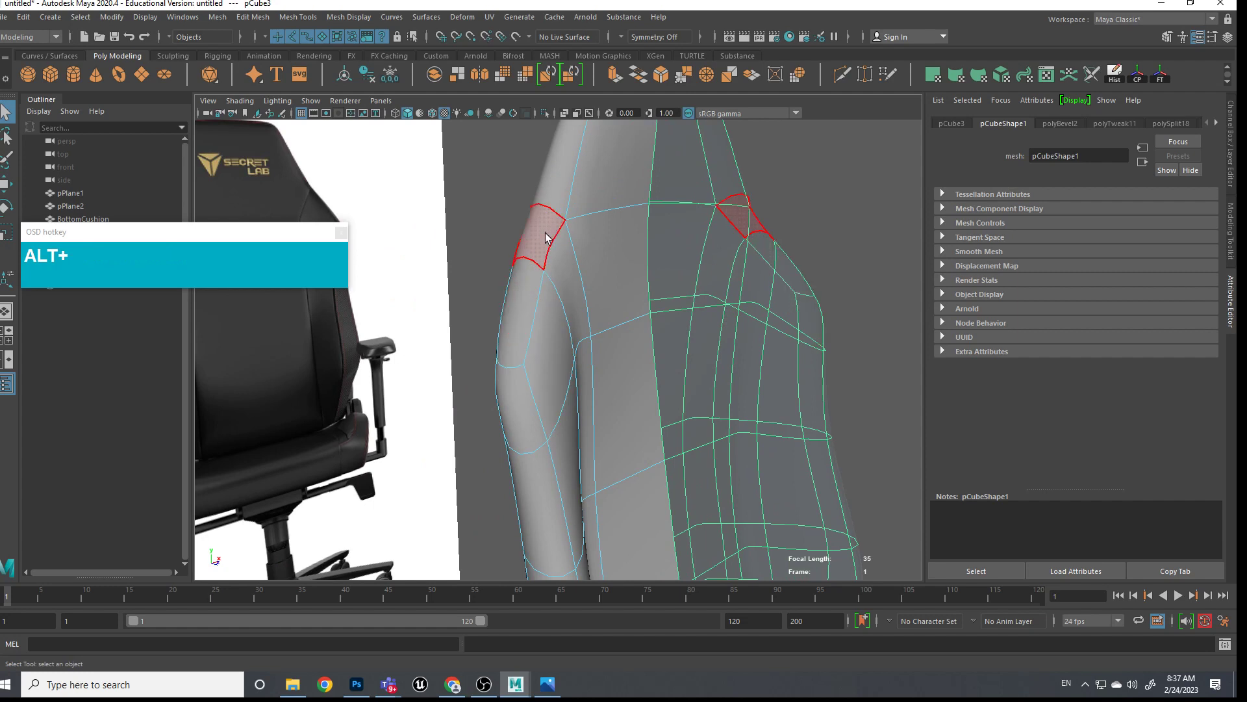
{"action": "middle_click_drag", "start_coordinate": [519, 403], "coordinate": [519, 231], "text": "alt"}
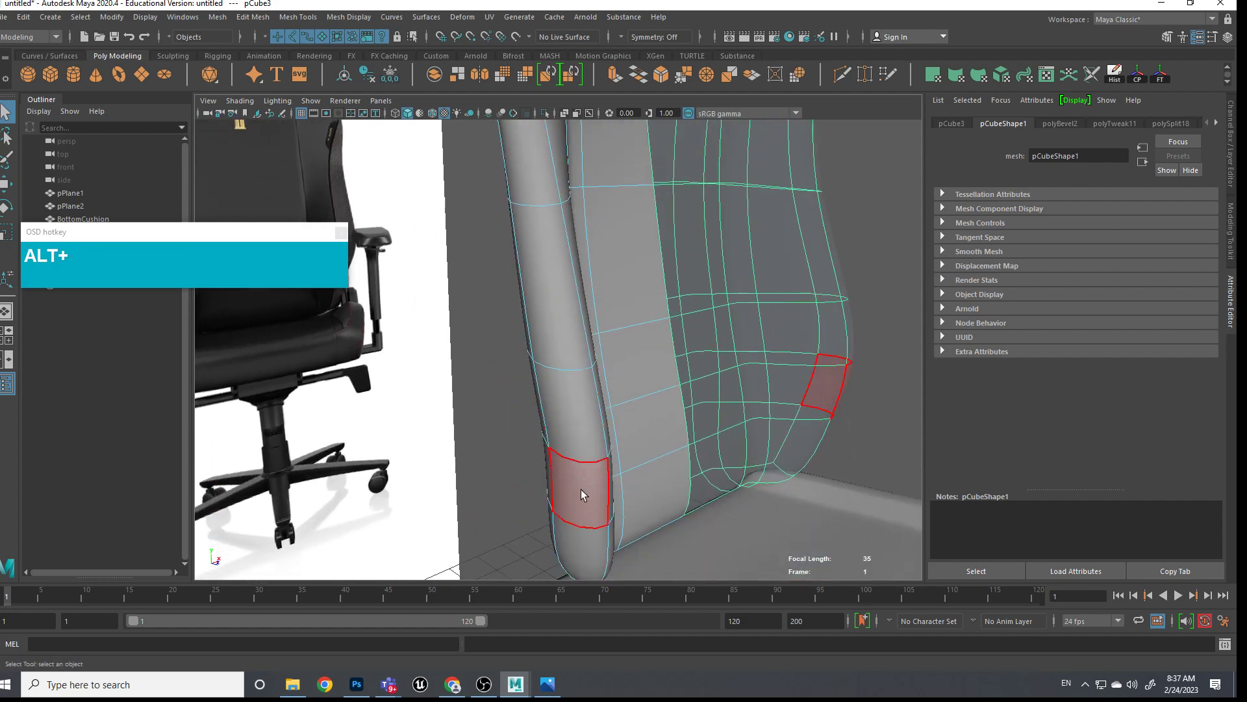
{"action": "middle_click_drag", "start_coordinate": [581, 489], "coordinate": [575, 459], "text": "alt"}
{"action": "right_click_drag", "start_coordinate": [575, 459], "coordinate": [536, 293], "text": "alt"}
{"action": "left_click", "coordinate": [559, 272]}
{"action": "scroll", "coordinate": [562, 265], "scroll_direction": "down", "scroll_amount": 2}
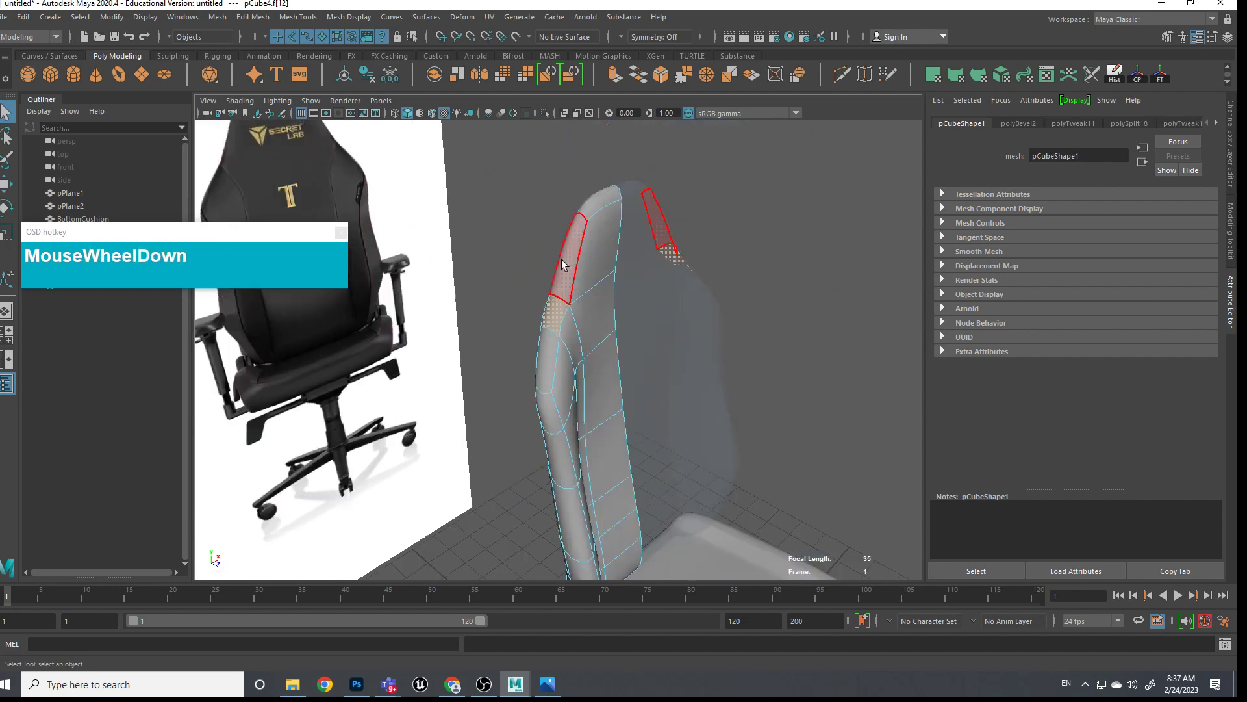
{"action": "double_click", "coordinate": [571, 251], "text": "shift"}
{"action": "left_click_drag", "start_coordinate": [571, 251], "coordinate": [608, 314], "text": "alt"}
{"action": "scroll", "coordinate": [582, 320], "scroll_direction": "up", "scroll_amount": 5, "text": "alt"}
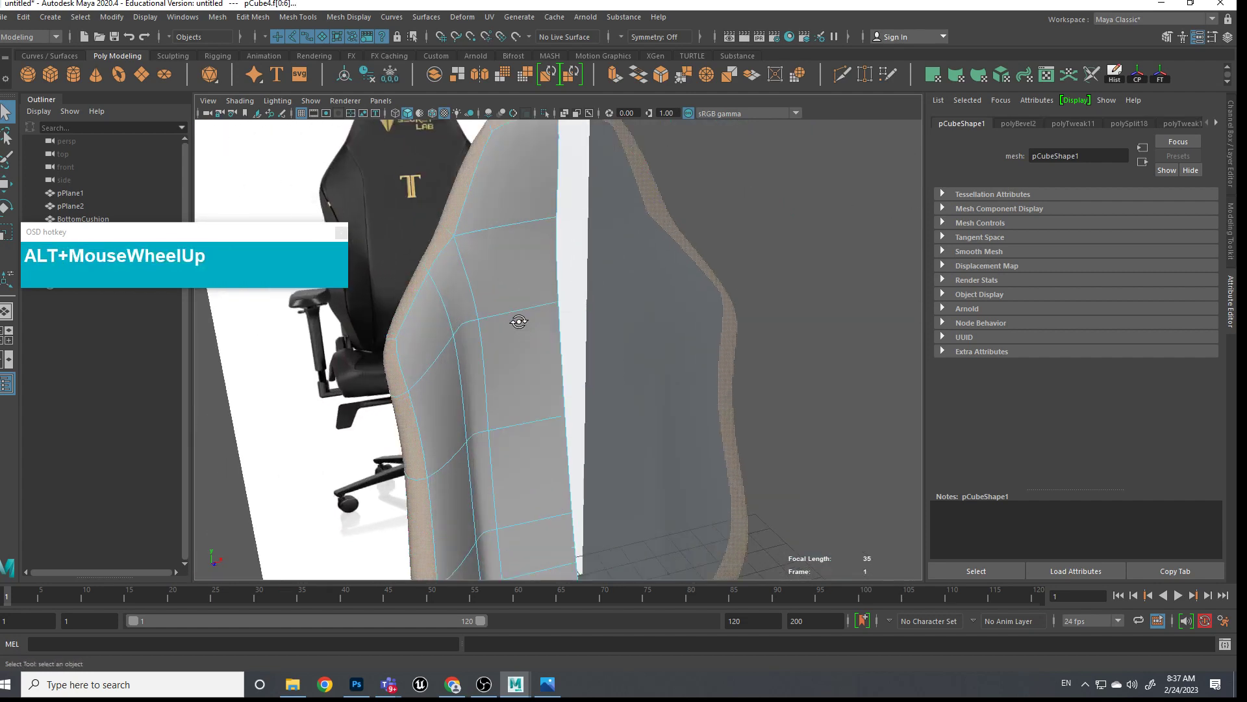
{"action": "middle_click_drag", "start_coordinate": [518, 320], "coordinate": [545, 326], "text": "alt"}
{"action": "left_click_drag", "start_coordinate": [546, 325], "coordinate": [557, 328], "text": "alt"}
{"action": "right_click_drag", "start_coordinate": [564, 322], "coordinate": [630, 317], "text": "shift"}
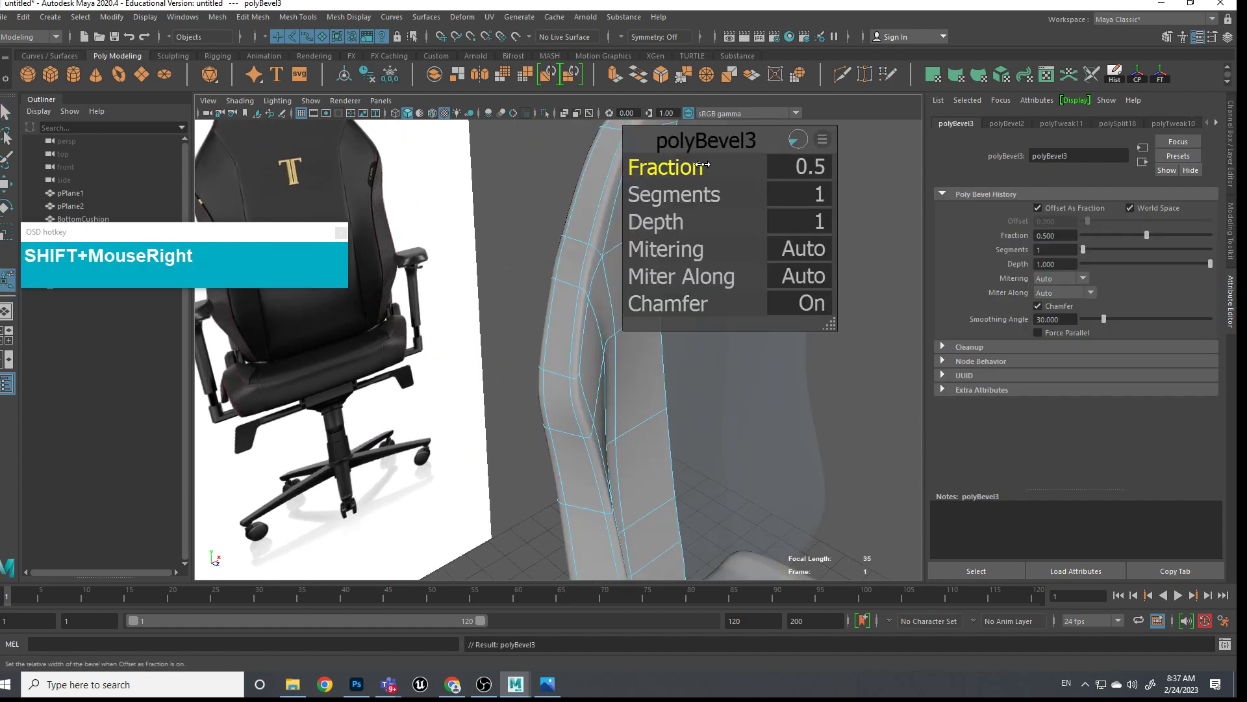
{"action": "left_click_drag", "start_coordinate": [685, 169], "coordinate": [384, 180]}
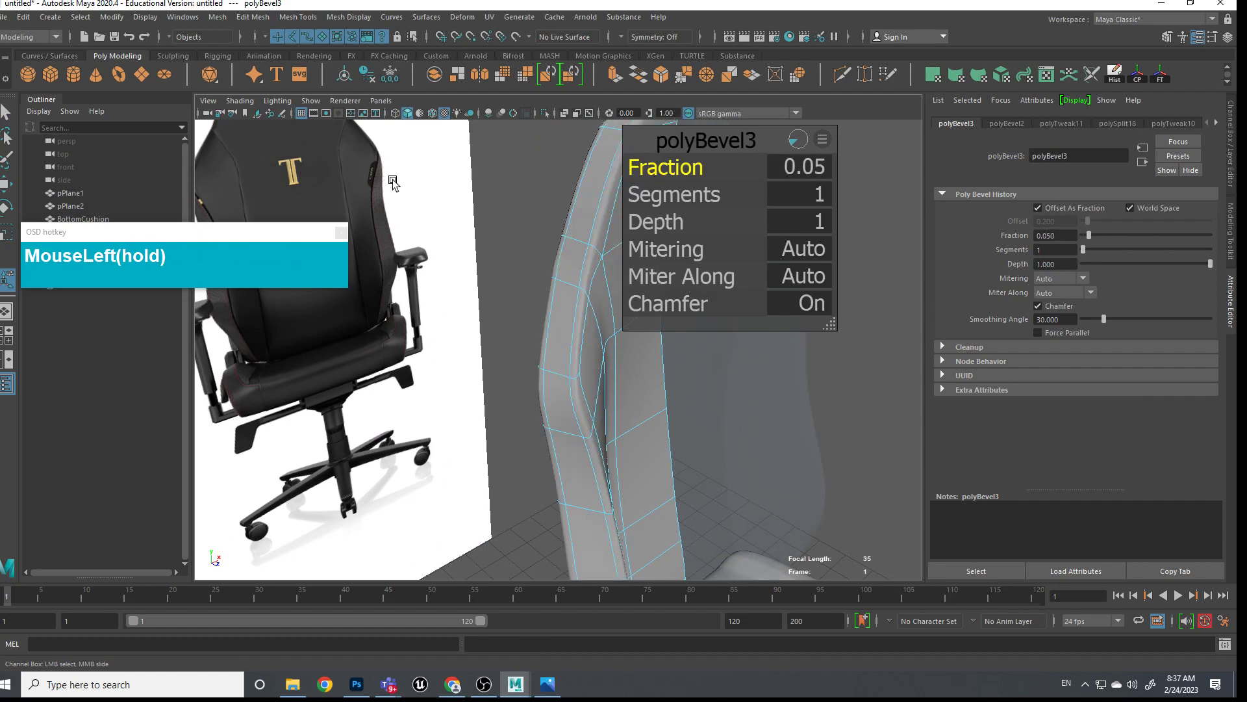
{"action": "left_click", "coordinate": [871, 365]}
Examine the smoothed backrest from several angles and compare its profile with the side reference image
{"action": "left_click_drag", "start_coordinate": [872, 365], "coordinate": [816, 403], "text": "alt"}
{"action": "middle_click_drag", "start_coordinate": [816, 403], "coordinate": [807, 458], "text": "alt"}
{"action": "left_click_drag", "start_coordinate": [807, 458], "coordinate": [770, 459], "text": "alt"}
{"action": "middle_click_drag", "start_coordinate": [769, 458], "coordinate": [805, 339], "text": "alt"}
{"action": "left_click", "coordinate": [771, 382]}
{"action": "middle_click_drag", "start_coordinate": [735, 430], "coordinate": [736, 425], "text": "alt"}
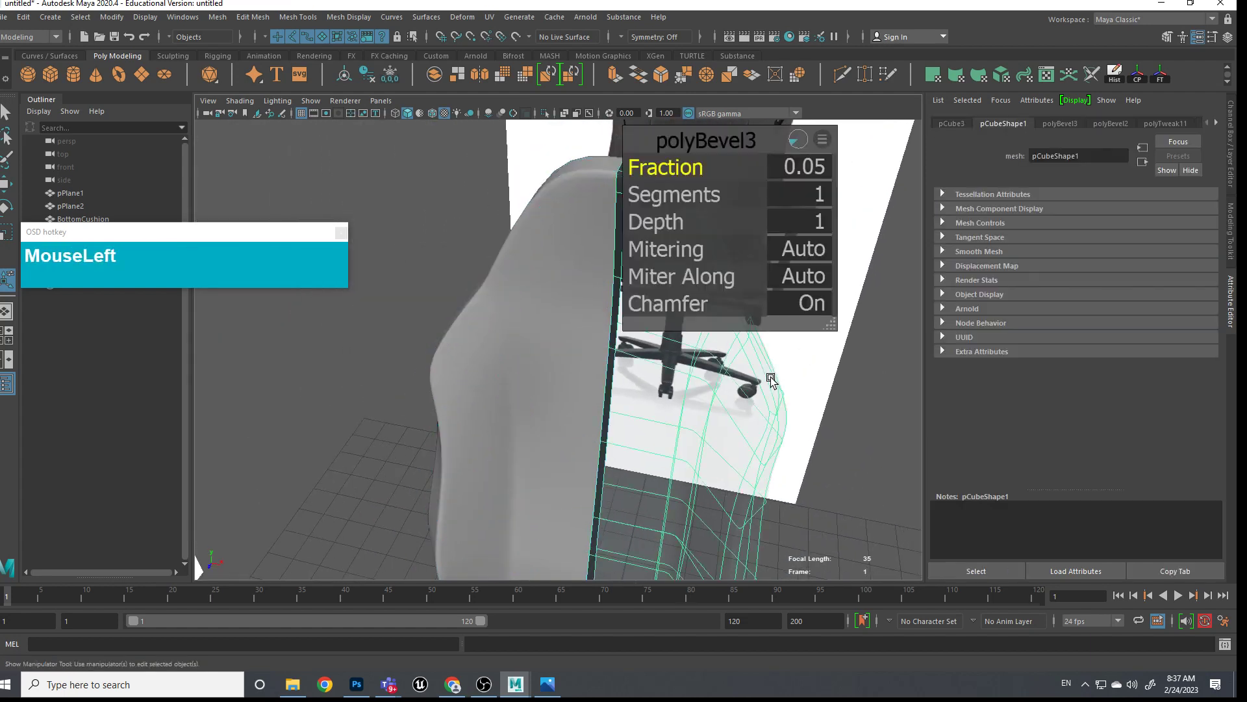
{"action": "left_click_drag", "start_coordinate": [736, 425], "coordinate": [557, 393], "text": "alt"}
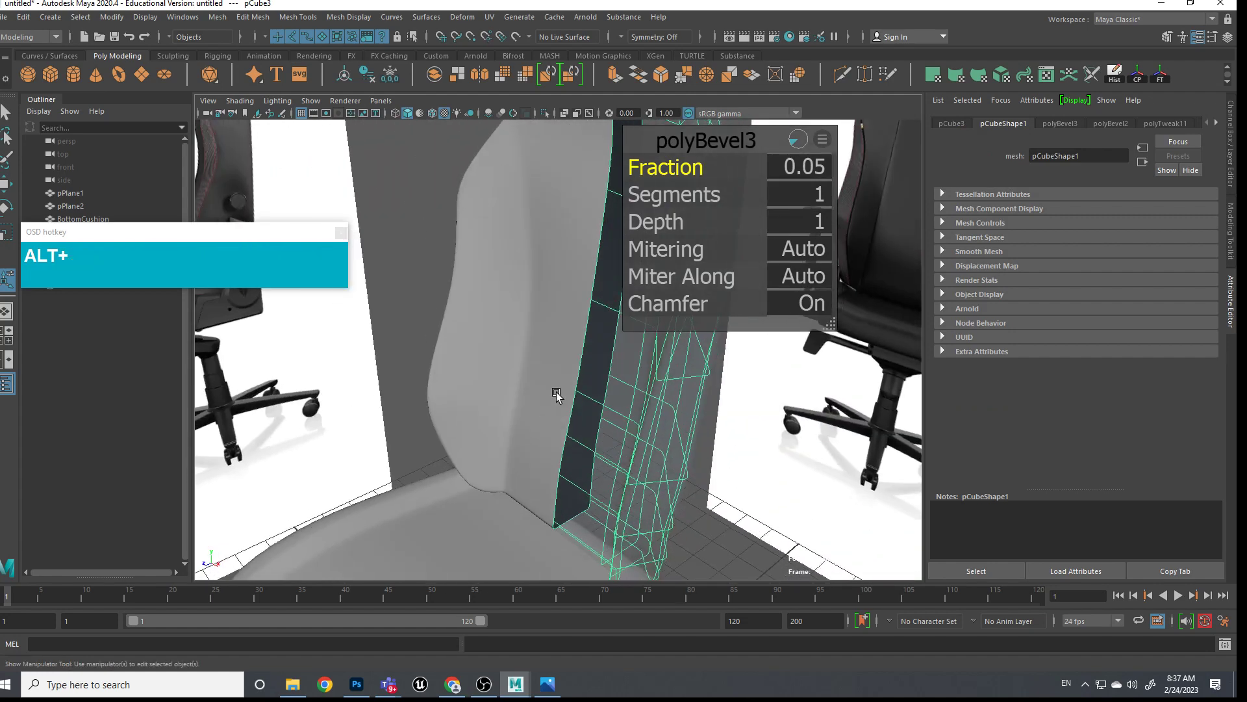
{"action": "left_click_drag", "start_coordinate": [583, 512], "coordinate": [571, 496], "text": "alt"}
{"action": "middle_click_drag", "start_coordinate": [571, 495], "coordinate": [612, 484], "text": "alt"}
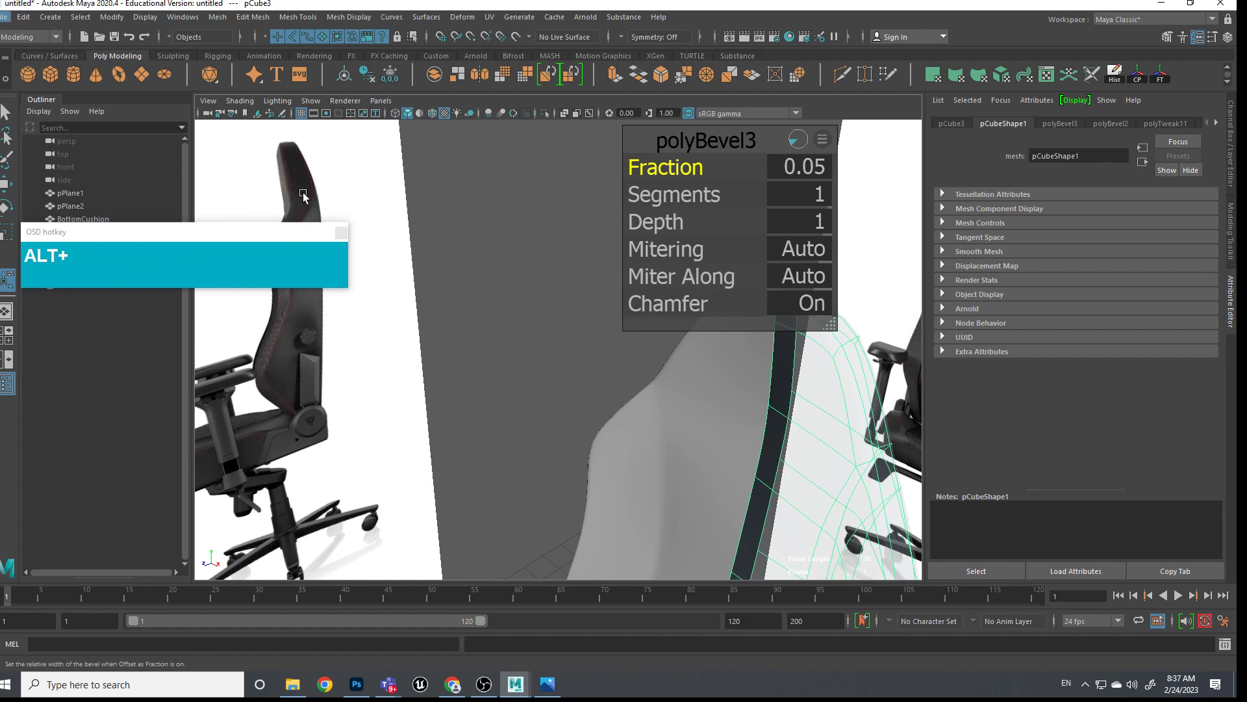
{"action": "middle_click_drag", "start_coordinate": [706, 407], "coordinate": [404, 345], "text": "alt"}
Without smoothing, adjust the depth of two neighbouring horizontal edges on the upper centre panel of the backrest
{"action": "right_click_drag", "start_coordinate": [404, 345], "coordinate": [435, 377]}
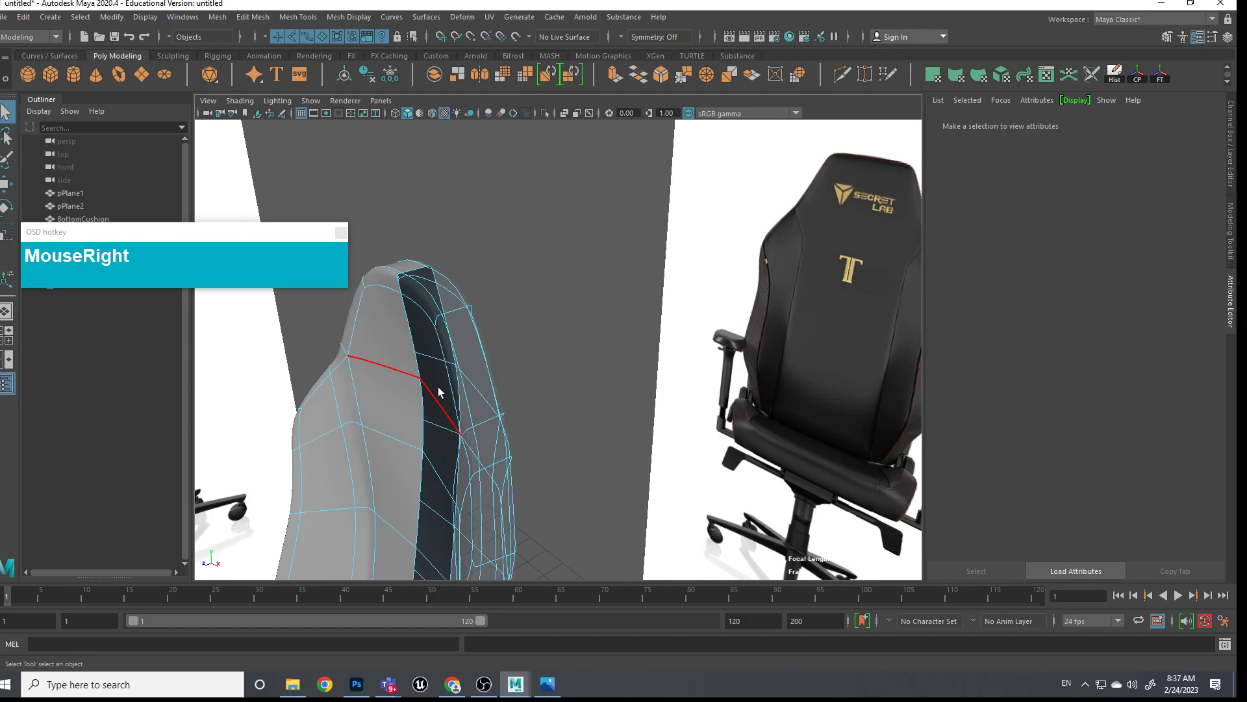
{"action": "key", "text": "1"}
{"action": "left_click", "coordinate": [442, 414]}
{"action": "left_click_drag", "start_coordinate": [442, 414], "coordinate": [492, 425], "text": "alt"}
{"action": "middle_click_drag", "start_coordinate": [492, 425], "coordinate": [434, 425], "text": "alt"}
{"action": "left_click", "coordinate": [390, 418], "text": "shift"}
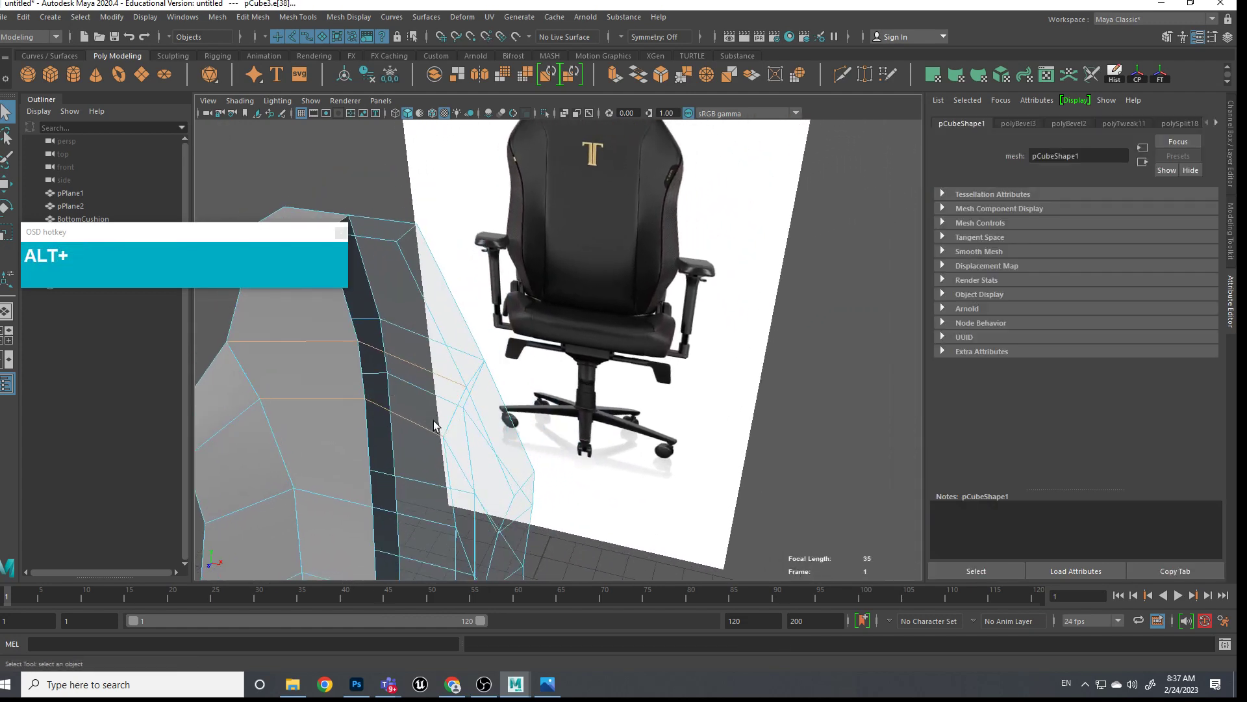
{"action": "key", "text": "alt+r"}
{"action": "mouse_move", "coordinate": [405, 427]}
{"action": "left_mouse_down"}
{"action": "mouse_move", "coordinate": [432, 392]}
{"action": "mouse_move", "coordinate": [384, 437]}
{"action": "left_mouse_up"}
{"action": "key", "text": "w"}
{"action": "mouse_move", "coordinate": [397, 431]}
{"action": "middle_mouse_down", "text": "alt"}
{"action": "mouse_move", "coordinate": [423, 417]}
{"action": "mouse_move", "coordinate": [418, 432]}
{"action": "middle_mouse_up", "text": "alt"}
{"action": "left_click_drag", "start_coordinate": [418, 432], "coordinate": [416, 427], "text": "alt"}
Reposition the vertex on the upper centre seam of the backrest and restore the smooth preview
{"action": "right_click_drag", "start_coordinate": [416, 427], "coordinate": [390, 404]}
{"action": "key", "text": "1"}
{"action": "left_click", "coordinate": [402, 411]}
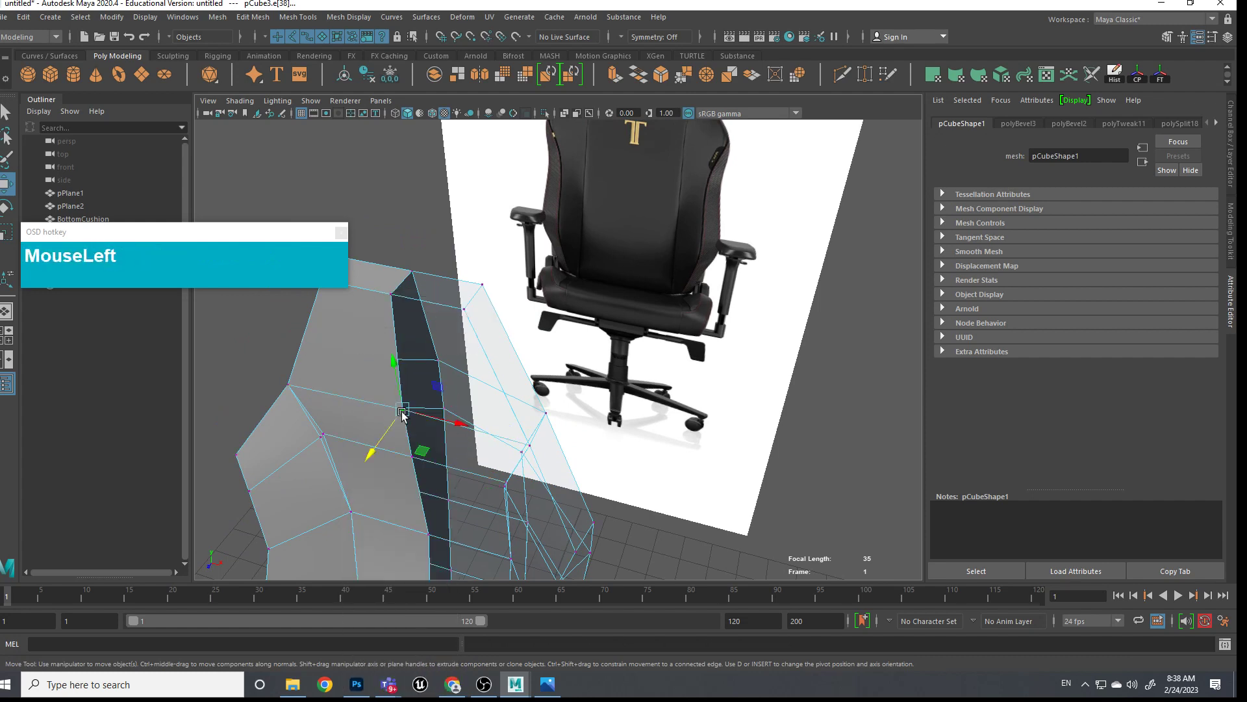
{"action": "left_click_drag", "start_coordinate": [386, 449], "coordinate": [455, 364]}
{"action": "key", "text": "alt+3"}
{"action": "right_click_drag", "start_coordinate": [455, 364], "coordinate": [520, 416], "text": "alt"}
{"action": "left_click", "coordinate": [736, 414]}
{"action": "mouse_move", "coordinate": [737, 415]}
{"action": "left_mouse_down", "text": "alt"}
{"action": "mouse_move", "coordinate": [627, 426]}
{"action": "mouse_move", "coordinate": [747, 418]}
{"action": "left_mouse_up", "text": "alt"}
{"action": "scroll", "coordinate": [595, 423], "scroll_direction": "up", "scroll_amount": 3}
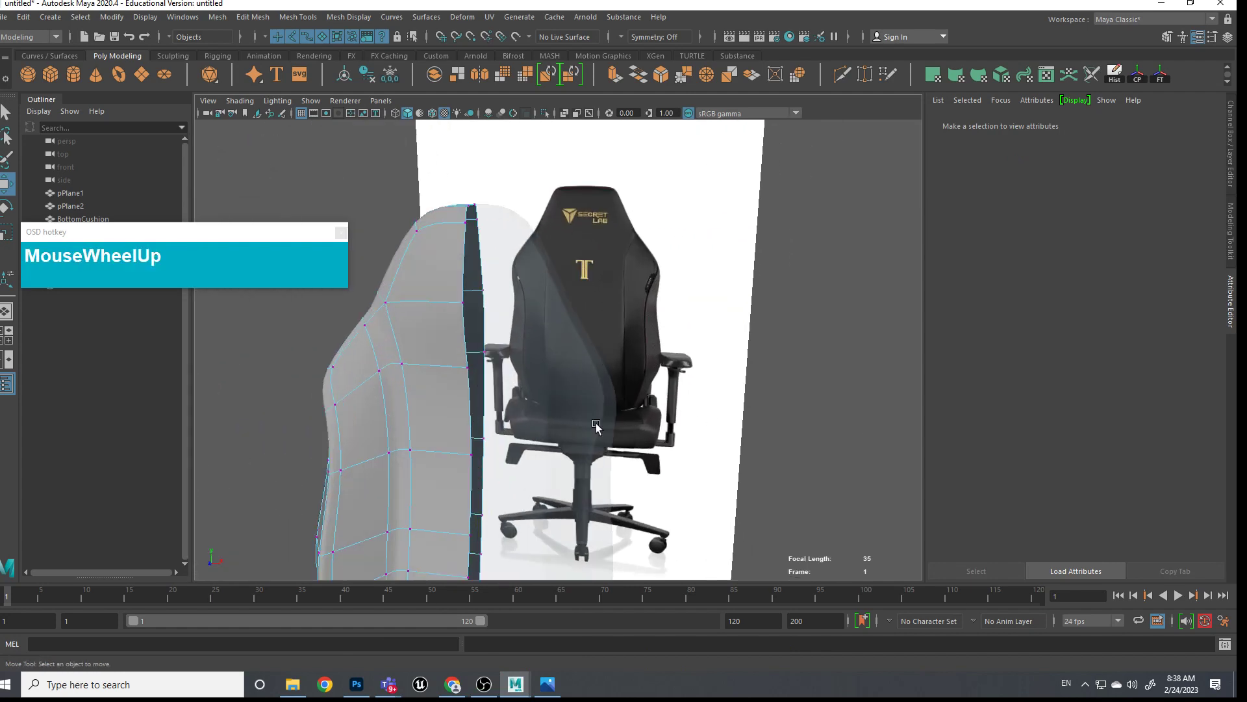
Set the Transparency of XrayMaterial on the see-through backrest half to black so it is fully opaque
{"action": "left_click", "coordinate": [595, 424]}
{"action": "right_click_drag", "start_coordinate": [525, 393], "coordinate": [601, 617]}
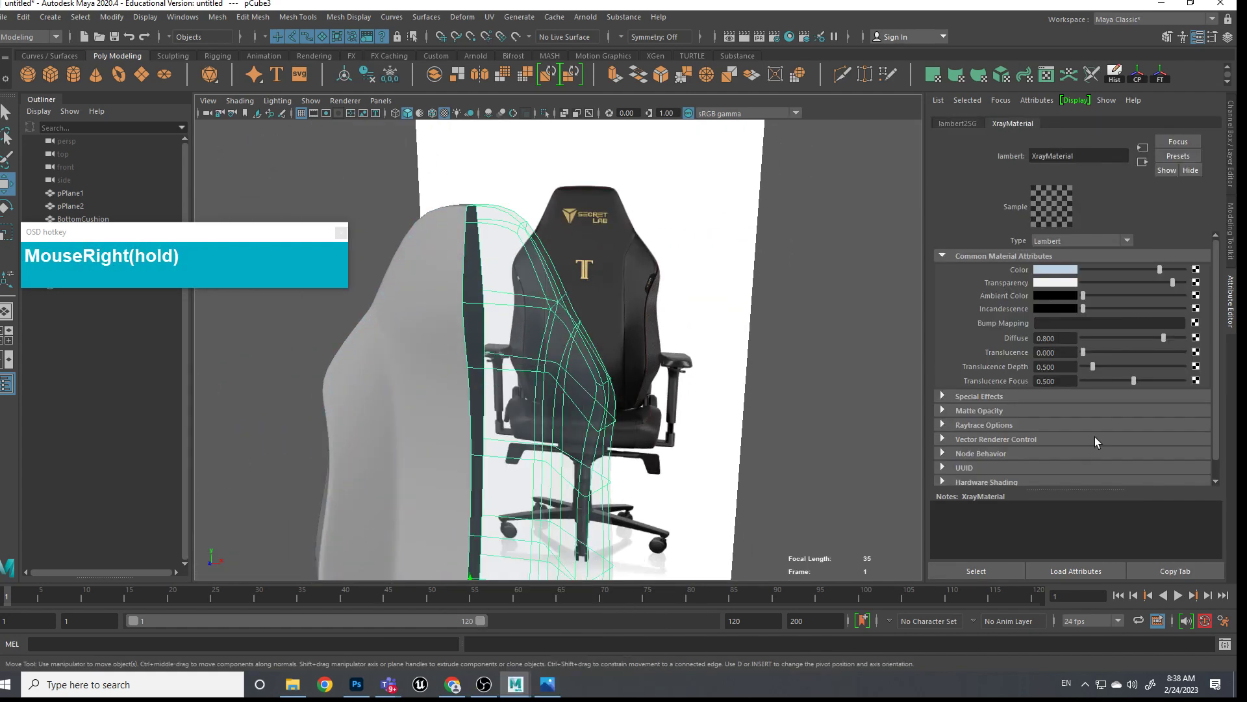
{"action": "left_click_drag", "start_coordinate": [1174, 284], "coordinate": [1059, 299]}
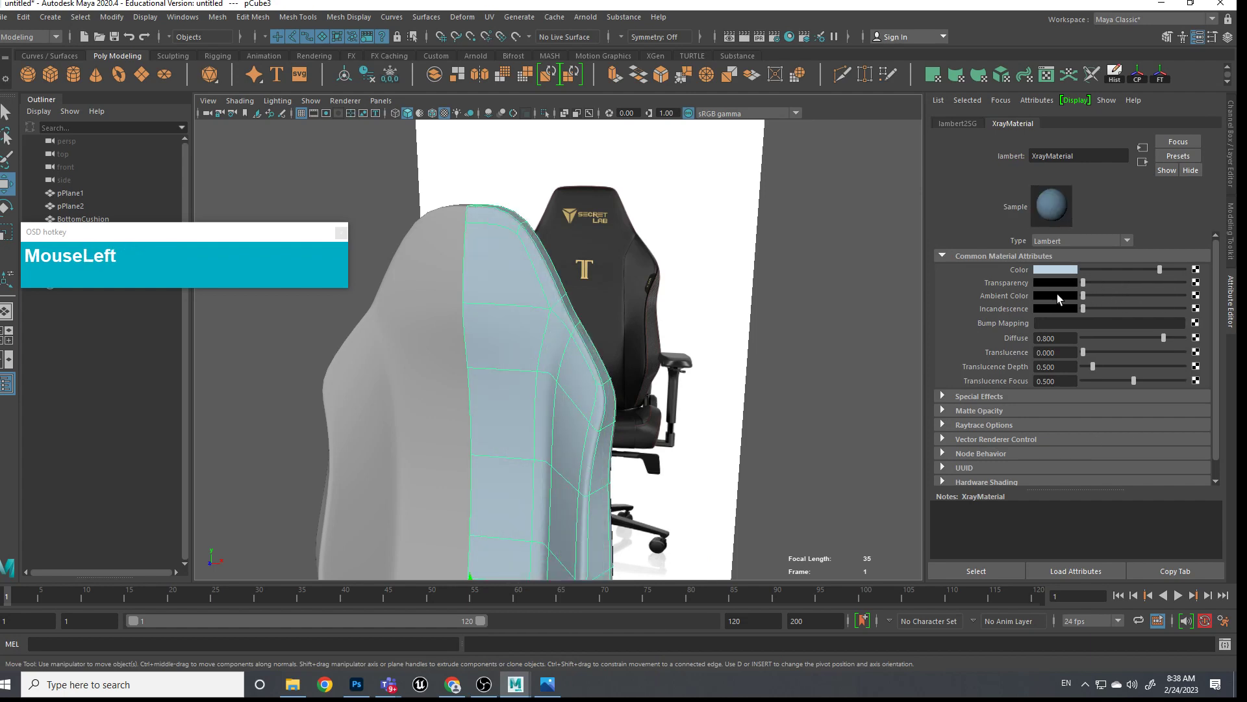
{"action": "left_click", "coordinate": [675, 411]}
Examine the opaque backrest's side and the headrest and side seams in the side reference image
{"action": "left_click_drag", "start_coordinate": [675, 411], "coordinate": [571, 371], "text": "alt"}
{"action": "scroll", "coordinate": [569, 370], "scroll_direction": "up", "scroll_amount": 3}
{"action": "middle_click_drag", "start_coordinate": [566, 370], "coordinate": [615, 470], "text": "alt"}
{"action": "scroll", "coordinate": [587, 428], "scroll_direction": "up", "scroll_amount": 3}
{"action": "scroll", "coordinate": [702, 193], "scroll_direction": "up", "scroll_amount": 3}
{"action": "middle_click_drag", "start_coordinate": [704, 198], "coordinate": [683, 283], "text": "alt"}
{"action": "scroll", "coordinate": [684, 277], "scroll_direction": "down", "scroll_amount": 3}
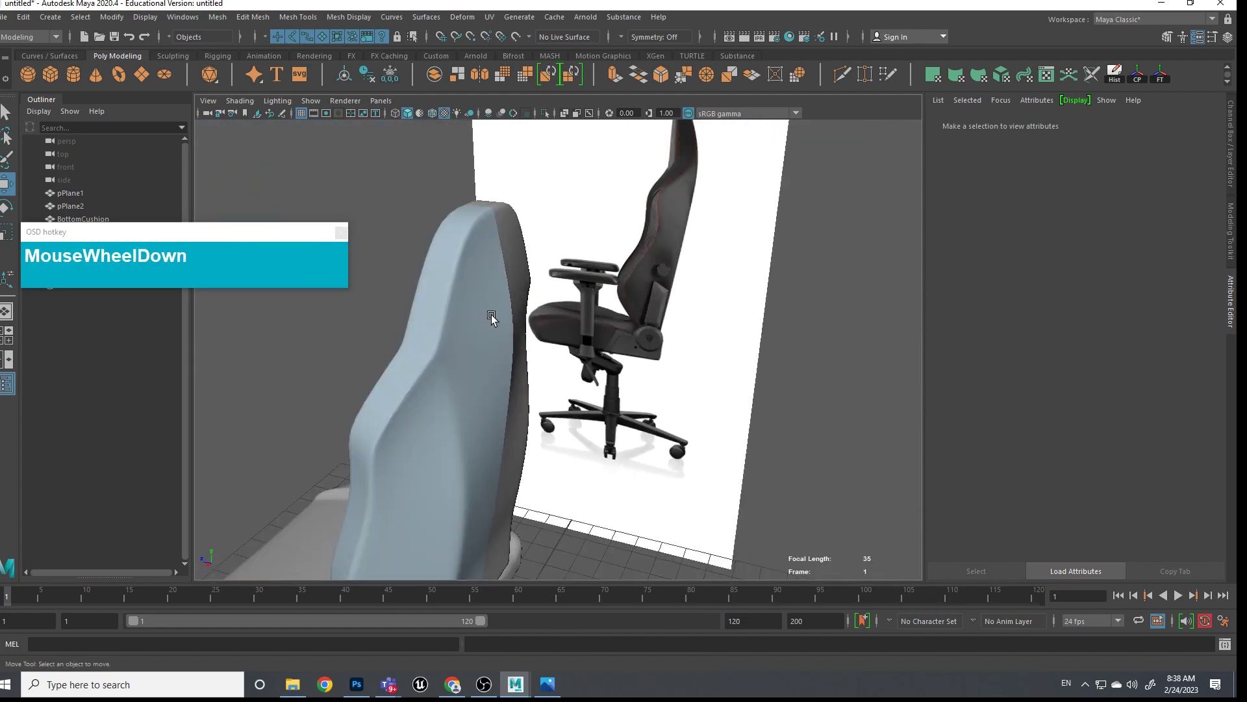
{"action": "middle_click_drag", "start_coordinate": [490, 315], "coordinate": [482, 289], "text": "alt"}
{"action": "scroll", "coordinate": [660, 229], "scroll_direction": "up", "scroll_amount": 3}
{"action": "middle_click_drag", "start_coordinate": [660, 229], "coordinate": [618, 395], "text": "alt"}
{"action": "scroll", "coordinate": [704, 273], "scroll_direction": "up", "scroll_amount": 3}
{"action": "middle_click_drag", "start_coordinate": [704, 272], "coordinate": [724, 314], "text": "alt"}
{"action": "scroll", "coordinate": [723, 298], "scroll_direction": "up", "scroll_amount": 3}
{"action": "middle_click_drag", "start_coordinate": [760, 270], "coordinate": [656, 373], "text": "alt"}
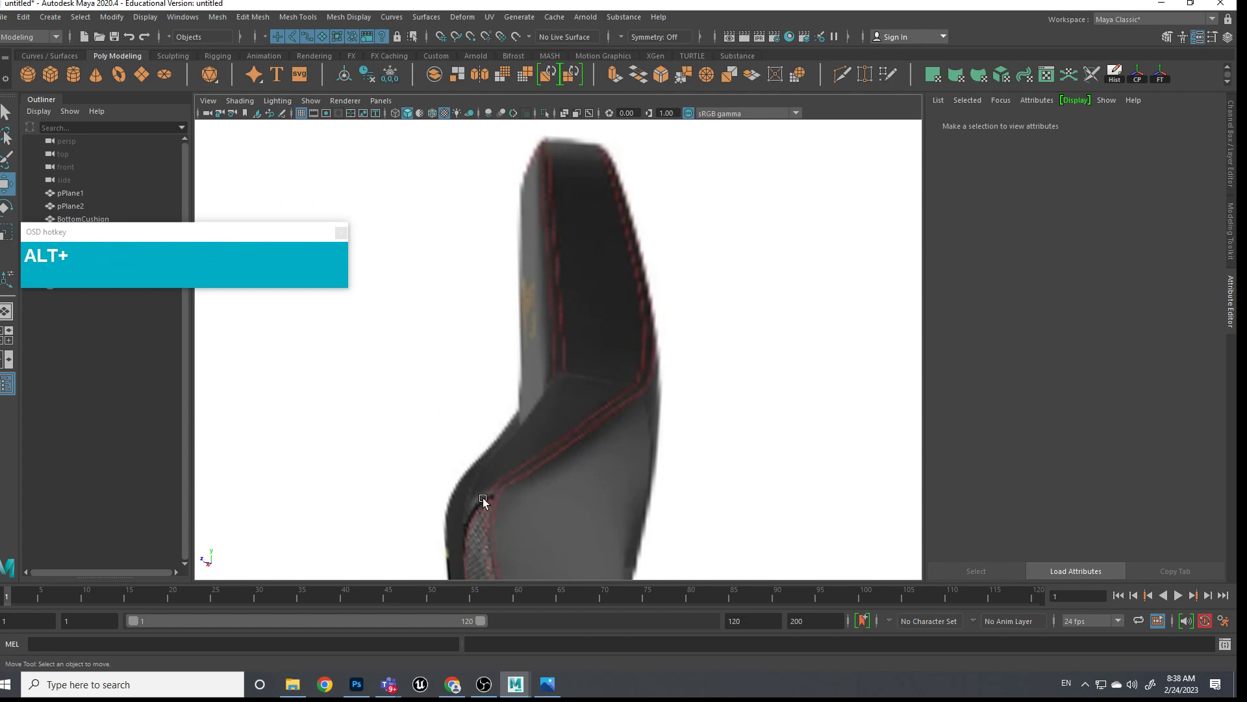
{"action": "scroll", "coordinate": [493, 500], "scroll_direction": "down", "scroll_amount": 3}
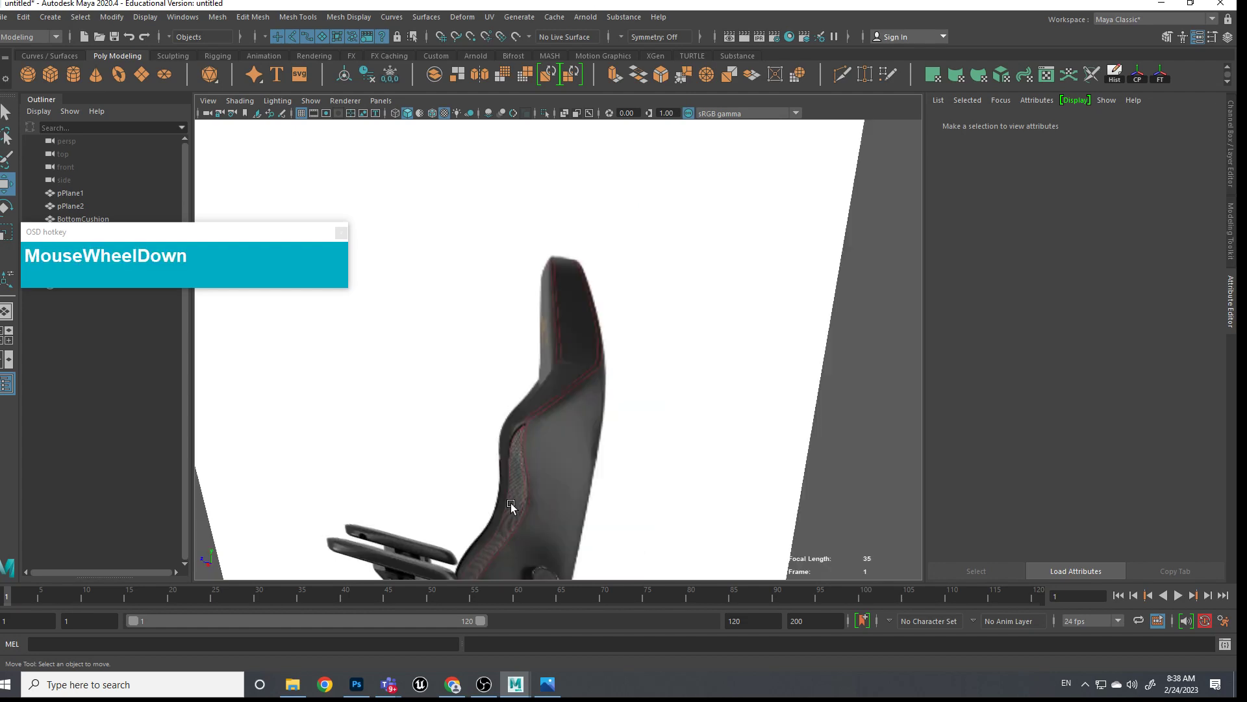
Select the blue backrest half and display it without smoothing
{"action": "left_click_drag", "start_coordinate": [510, 503], "coordinate": [495, 490], "text": "alt"}
{"action": "scroll", "coordinate": [499, 501], "scroll_direction": "down", "scroll_amount": 5}
{"action": "middle_click_drag", "start_coordinate": [500, 503], "coordinate": [661, 178], "text": "alt"}
{"action": "scroll", "coordinate": [509, 503], "scroll_direction": "up", "scroll_amount": 7}
{"action": "scroll", "coordinate": [608, 372], "scroll_direction": "up", "scroll_amount": 2}
{"action": "left_click", "coordinate": [608, 371]}
{"action": "mouse_move", "coordinate": [589, 408]}
{"action": "middle_mouse_down", "text": "alt"}
{"action": "mouse_move", "coordinate": [593, 357]}
{"action": "mouse_move", "coordinate": [571, 408]}
{"action": "middle_mouse_up", "text": "alt"}
{"action": "key", "text": "1"}
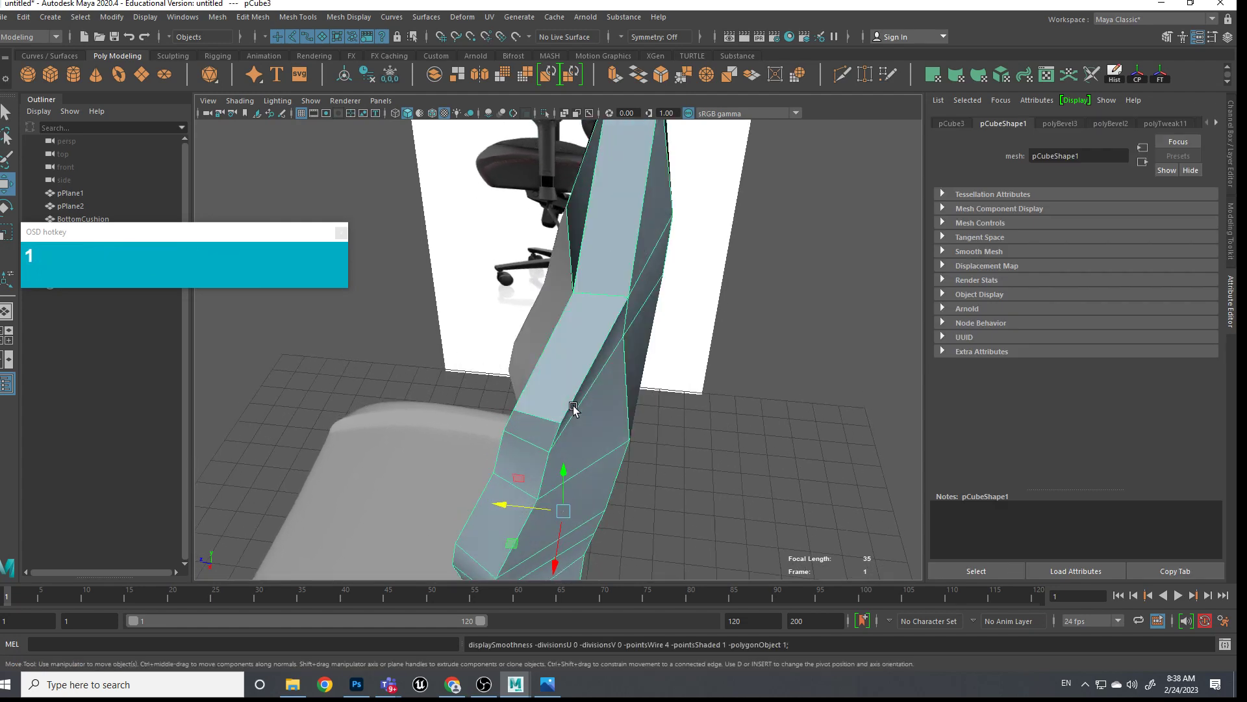
Try to scale the faces along the lower side rim of the blue backrest half narrower in depth
{"action": "left_click_drag", "start_coordinate": [577, 421], "coordinate": [683, 247], "text": "alt"}
{"action": "right_click_drag", "start_coordinate": [683, 247], "coordinate": [682, 279]}
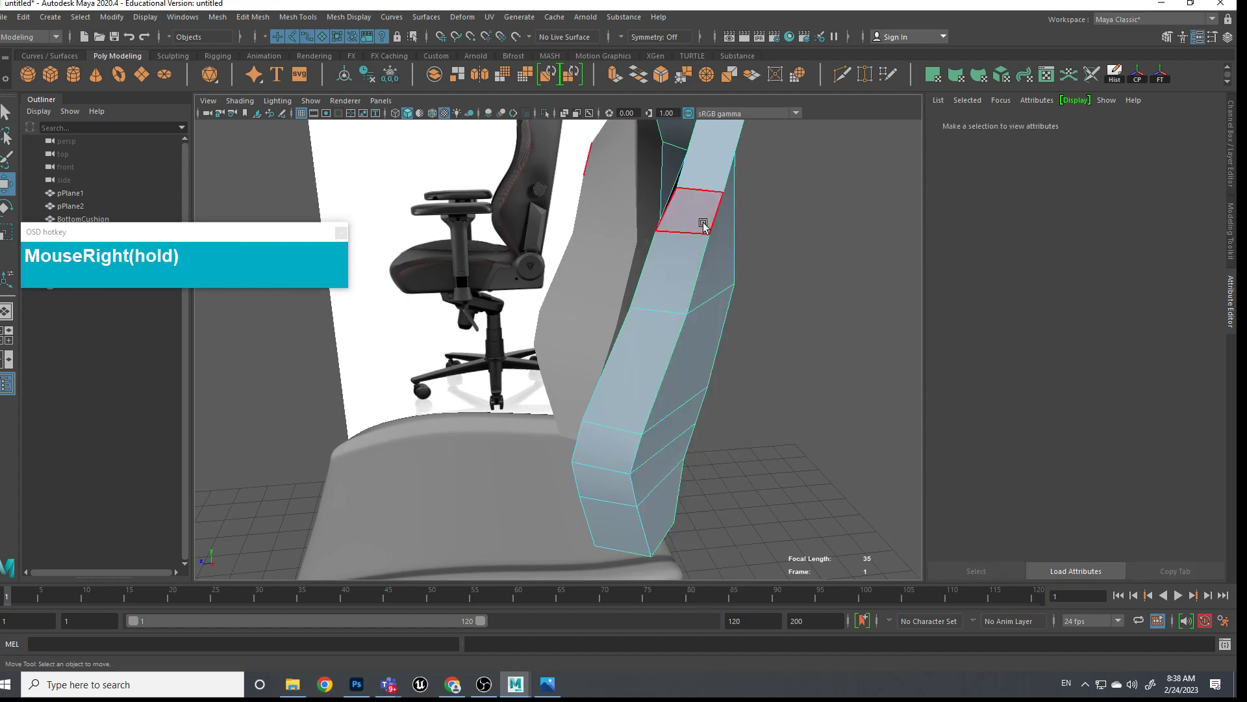
{"action": "left_click", "coordinate": [697, 224]}
{"action": "left_click_drag", "start_coordinate": [668, 270], "coordinate": [607, 440], "text": "shift"}
{"action": "left_click", "coordinate": [605, 492], "text": "shift"}
{"action": "left_click_drag", "start_coordinate": [605, 492], "coordinate": [620, 530], "text": "shift"}
{"action": "key", "text": "e"}
{"action": "key", "text": "r"}
{"action": "left_click_drag", "start_coordinate": [586, 406], "coordinate": [597, 405]}
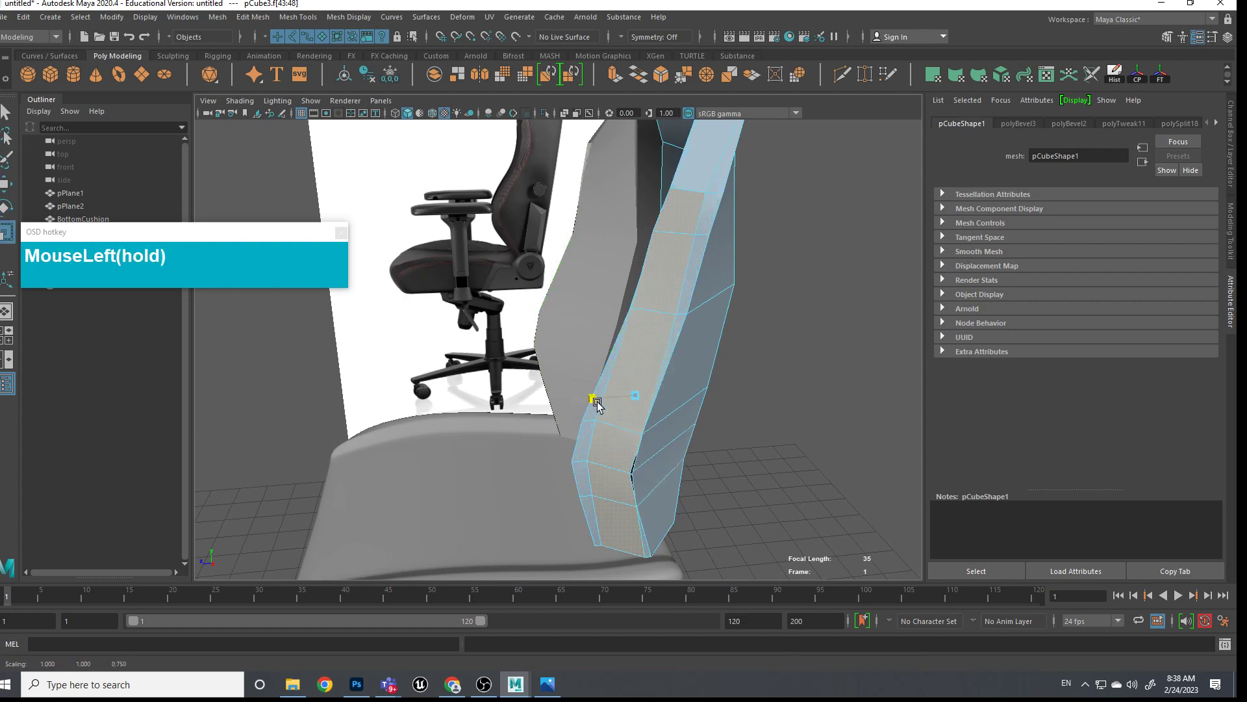
{"action": "key", "text": "z"}
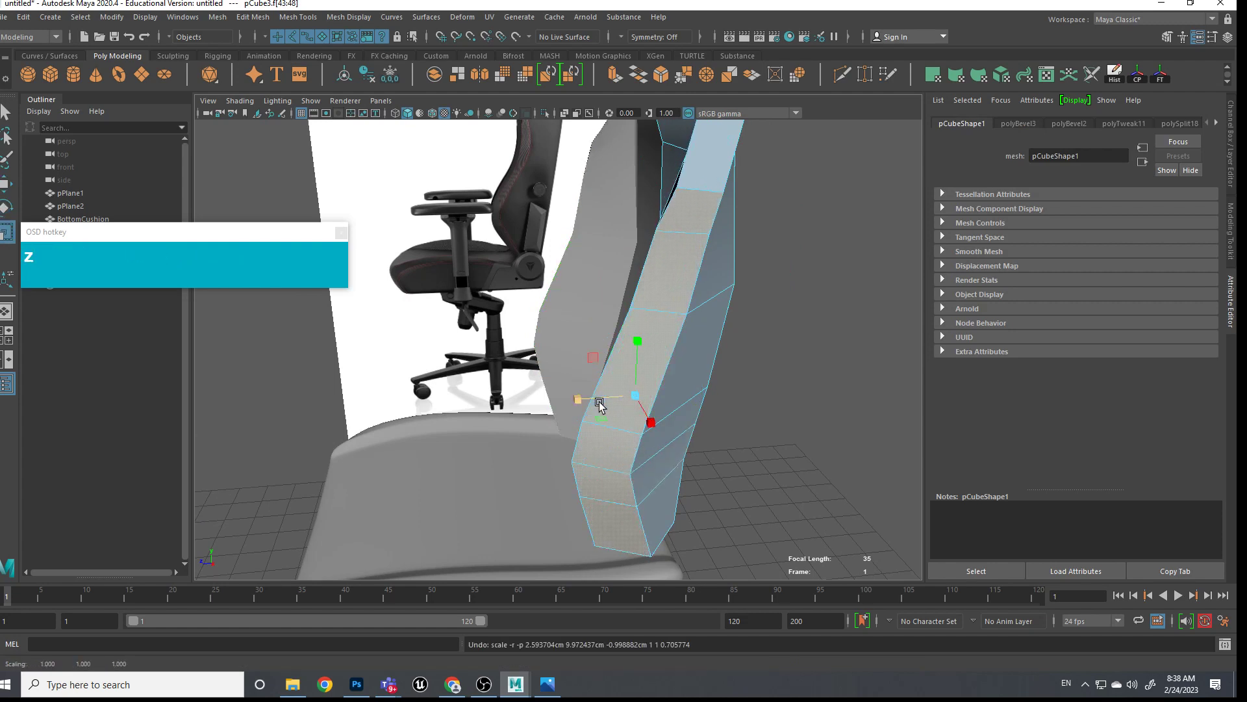
Adjust the position of an inner edge at the back of the lower side rim on the blue backrest half
{"action": "left_click_drag", "start_coordinate": [696, 351], "coordinate": [619, 339], "text": "alt"}
{"action": "scroll", "coordinate": [669, 351], "scroll_direction": "up", "scroll_amount": 3}
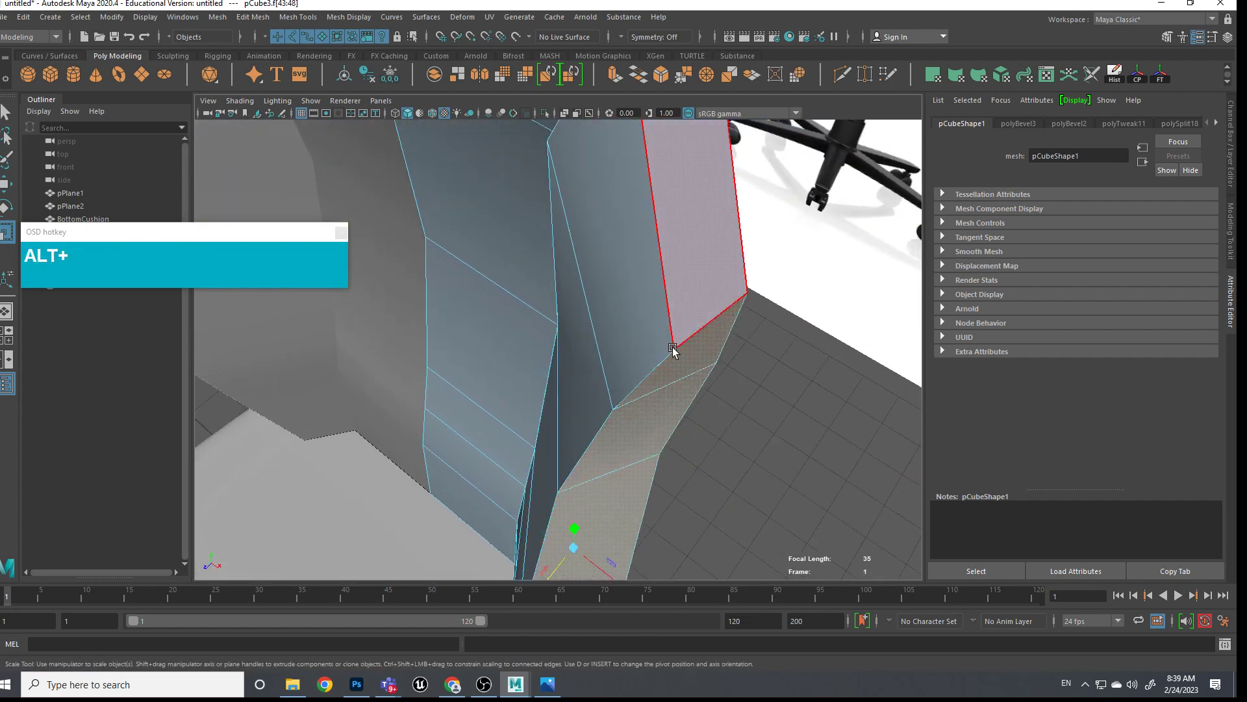
{"action": "middle_click_drag", "start_coordinate": [673, 346], "coordinate": [637, 317], "text": "alt"}
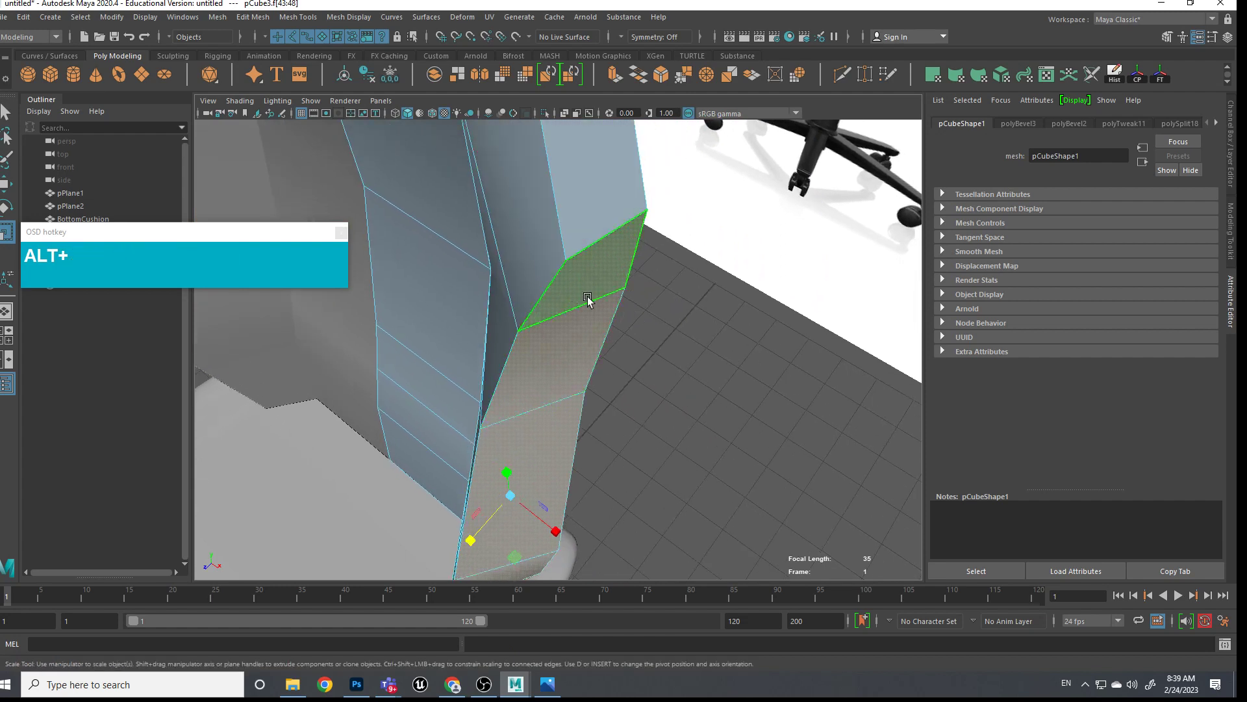
{"action": "left_click_drag", "start_coordinate": [603, 305], "coordinate": [515, 245], "text": "alt"}
{"action": "mouse_move", "coordinate": [515, 245]}
{"action": "right_mouse_down"}
{"action": "mouse_move", "coordinate": [498, 239]}
{"action": "mouse_move", "coordinate": [511, 245]}
{"action": "right_mouse_up"}
{"action": "left_click", "coordinate": [499, 239]}
{"action": "left_click", "coordinate": [511, 245]}
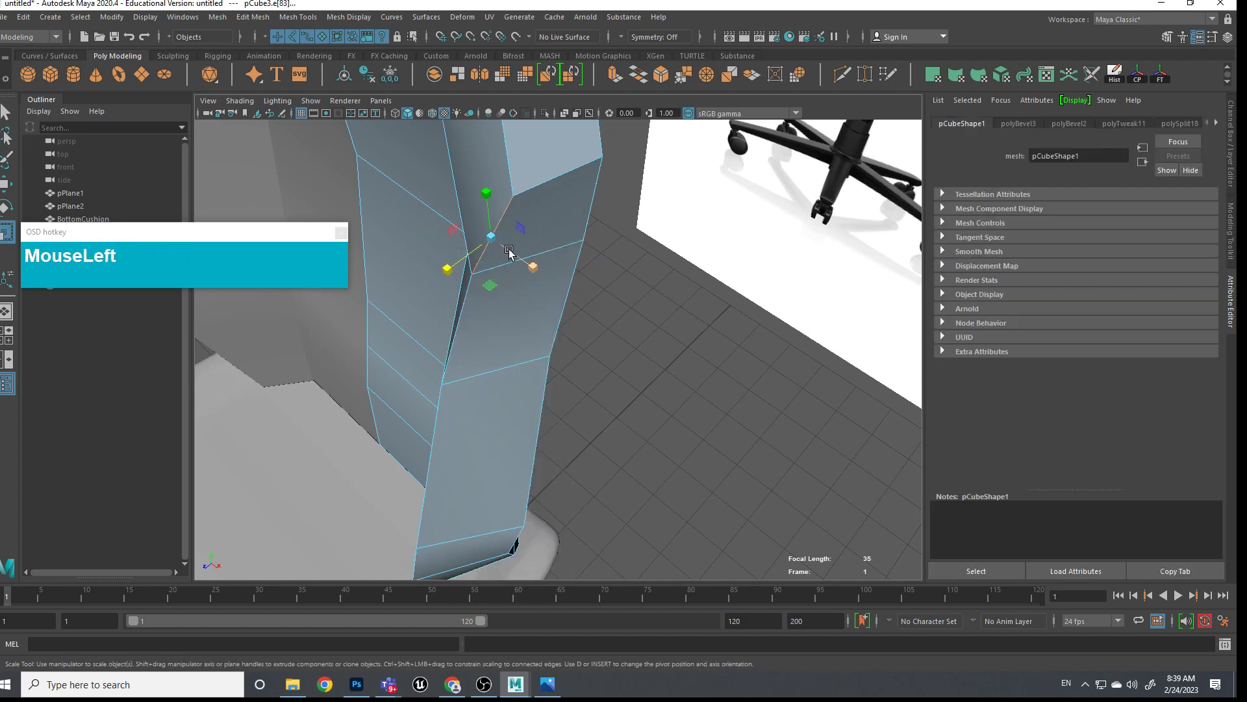
{"action": "key", "text": "w"}
{"action": "left_click_drag", "start_coordinate": [505, 269], "coordinate": [493, 397], "text": "alt"}
{"action": "left_click_drag", "start_coordinate": [465, 443], "coordinate": [509, 412], "text": "alt"}
{"action": "middle_click_drag", "start_coordinate": [509, 412], "coordinate": [541, 314], "text": "alt"}
{"action": "middle_click_drag", "start_coordinate": [535, 251], "coordinate": [521, 293], "text": "alt"}
Reposition two inner vertices at the back of the lower side rim and restore the smooth preview
{"action": "right_click_drag", "start_coordinate": [520, 291], "coordinate": [466, 290]}
{"action": "left_click_drag", "start_coordinate": [462, 325], "coordinate": [557, 383]}
{"action": "left_click_drag", "start_coordinate": [545, 457], "coordinate": [571, 440], "text": "alt"}
{"action": "scroll", "coordinate": [571, 440], "scroll_direction": "up", "scroll_amount": 2, "text": "alt"}
{"action": "middle_click_drag", "start_coordinate": [571, 440], "coordinate": [564, 325], "text": "alt"}
{"action": "scroll", "coordinate": [537, 315], "scroll_direction": "down", "scroll_amount": 5, "text": "alt"}
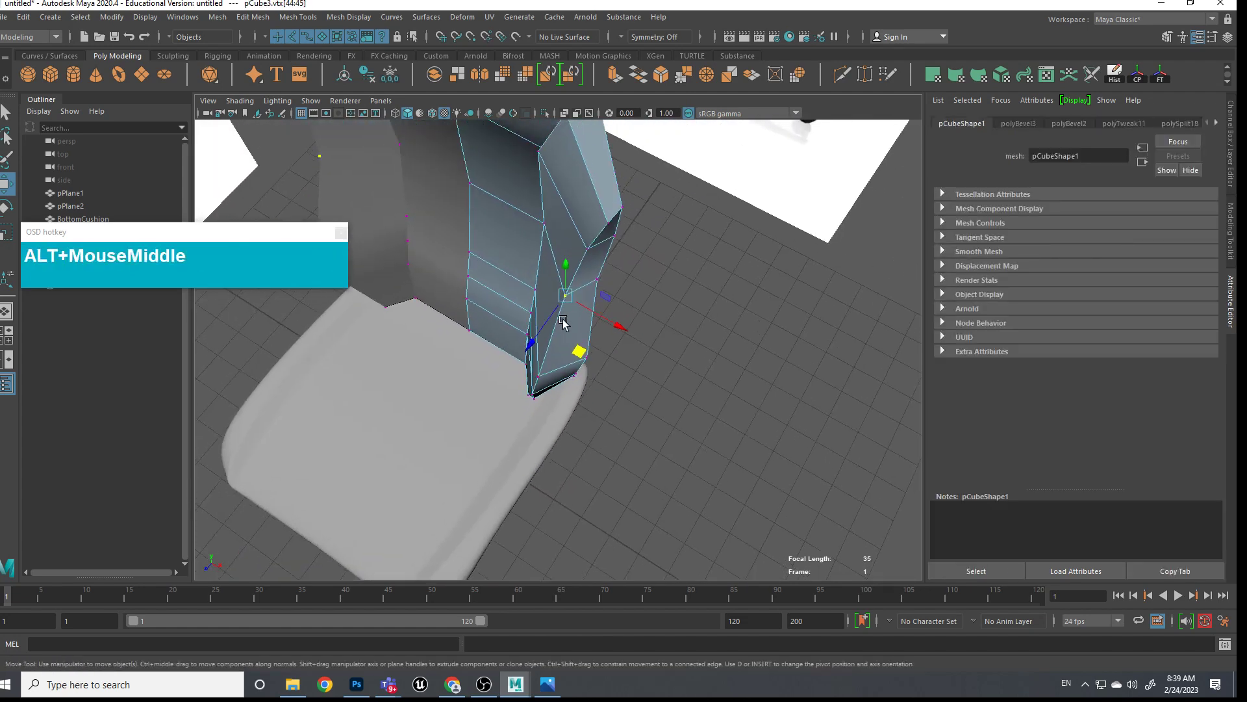
{"action": "left_click_drag", "start_coordinate": [564, 324], "coordinate": [525, 266], "text": "alt"}
{"action": "middle_click_drag", "start_coordinate": [525, 266], "coordinate": [536, 376], "text": "alt"}
{"action": "left_click_drag", "start_coordinate": [535, 376], "coordinate": [533, 364], "text": "alt"}
{"action": "key", "text": "alt+3"}
{"action": "left_click", "coordinate": [618, 343]}
Inspect the smoothed side bolster from the side and front against the reference images
{"action": "left_click_drag", "start_coordinate": [618, 342], "coordinate": [593, 332], "text": "alt"}
{"action": "middle_click_drag", "start_coordinate": [594, 332], "coordinate": [657, 411], "text": "alt"}
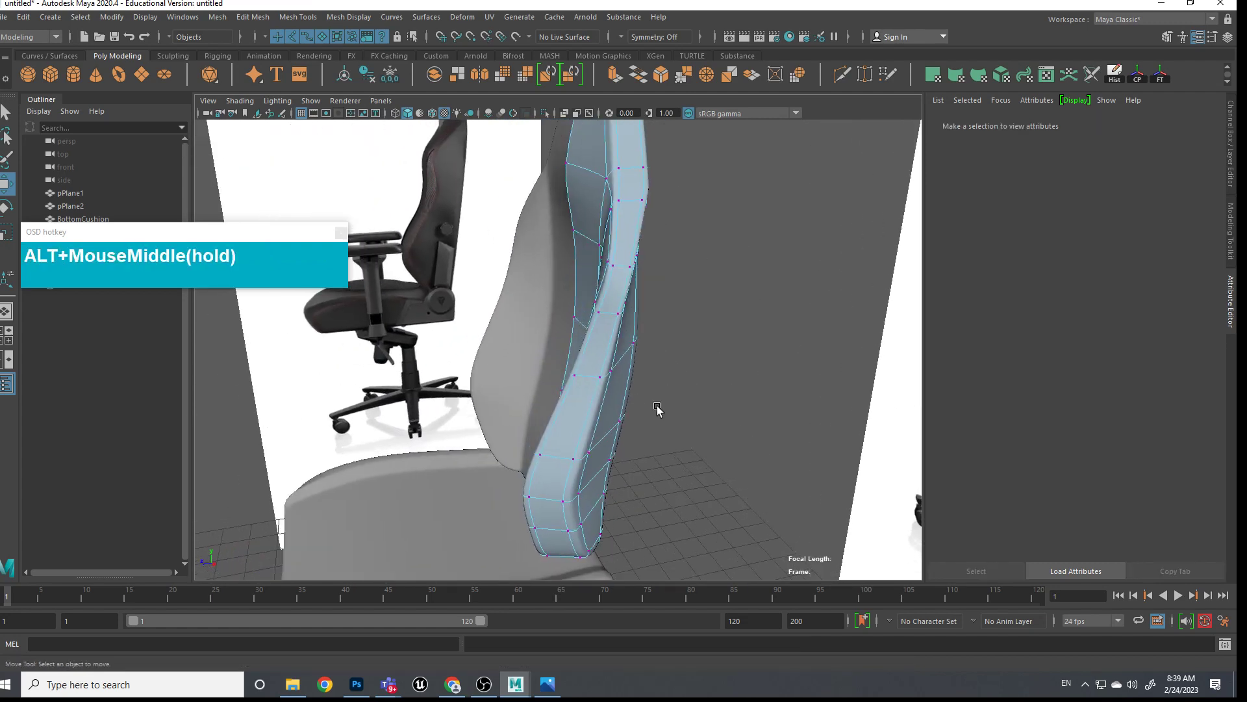
{"action": "mouse_move", "coordinate": [657, 387]}
{"action": "left_mouse_down", "text": "alt"}
{"action": "mouse_move", "coordinate": [664, 362]}
{"action": "mouse_move", "coordinate": [637, 364]}
{"action": "mouse_move", "coordinate": [690, 351]}
{"action": "mouse_move", "coordinate": [635, 330]}
{"action": "mouse_move", "coordinate": [636, 380]}
{"action": "left_mouse_up", "text": "alt"}
{"action": "middle_click_drag", "start_coordinate": [746, 333], "coordinate": [621, 335], "text": "alt"}
{"action": "left_click_drag", "start_coordinate": [621, 334], "coordinate": [692, 373], "text": "alt"}
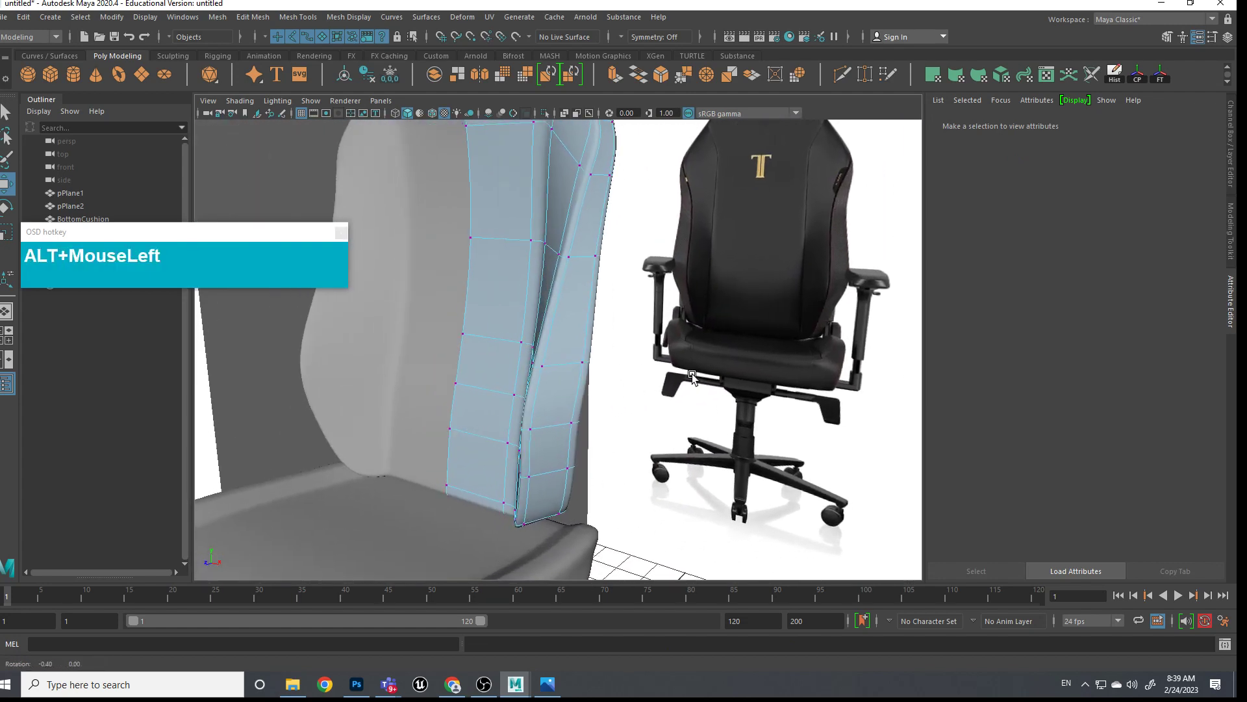
{"action": "left_click_drag", "start_coordinate": [868, 368], "coordinate": [588, 354], "text": "alt"}
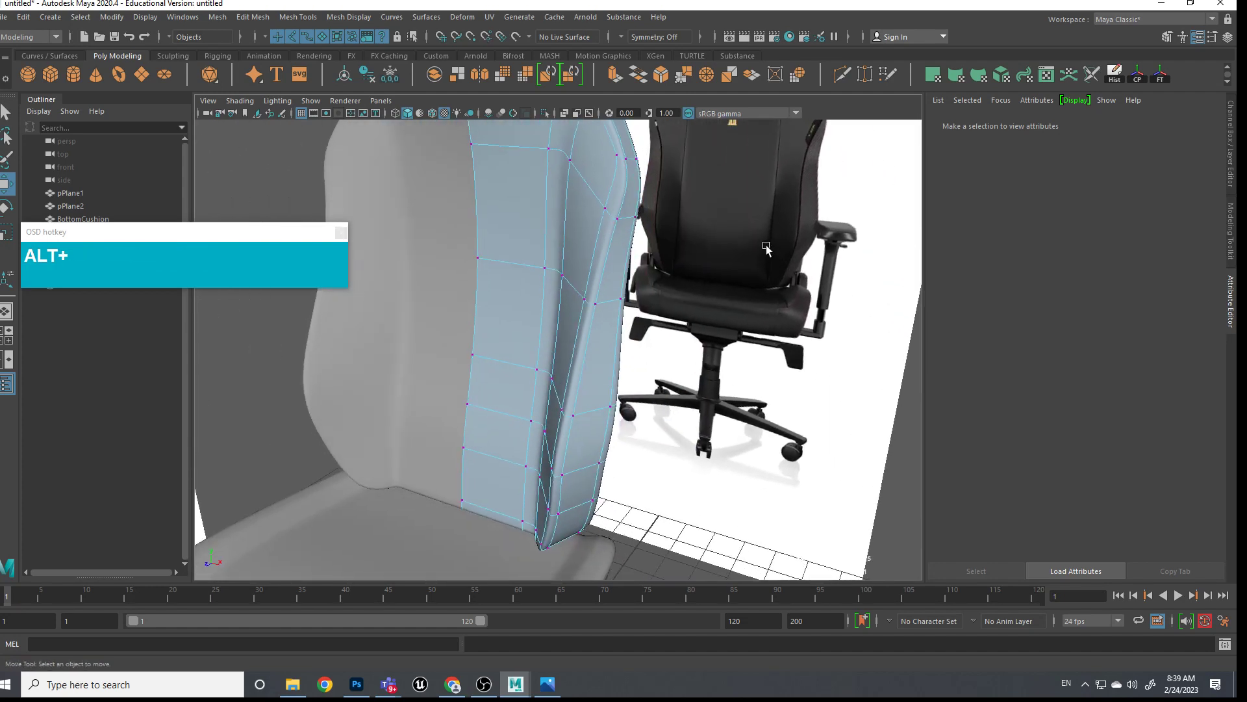
Pull two neighbouring horizontal edges on the lower centre panel of the blue backrest half forward together
{"action": "middle_click_drag", "start_coordinate": [549, 368], "coordinate": [524, 326], "text": "alt"}
{"action": "right_click_drag", "start_coordinate": [524, 326], "coordinate": [525, 353]}
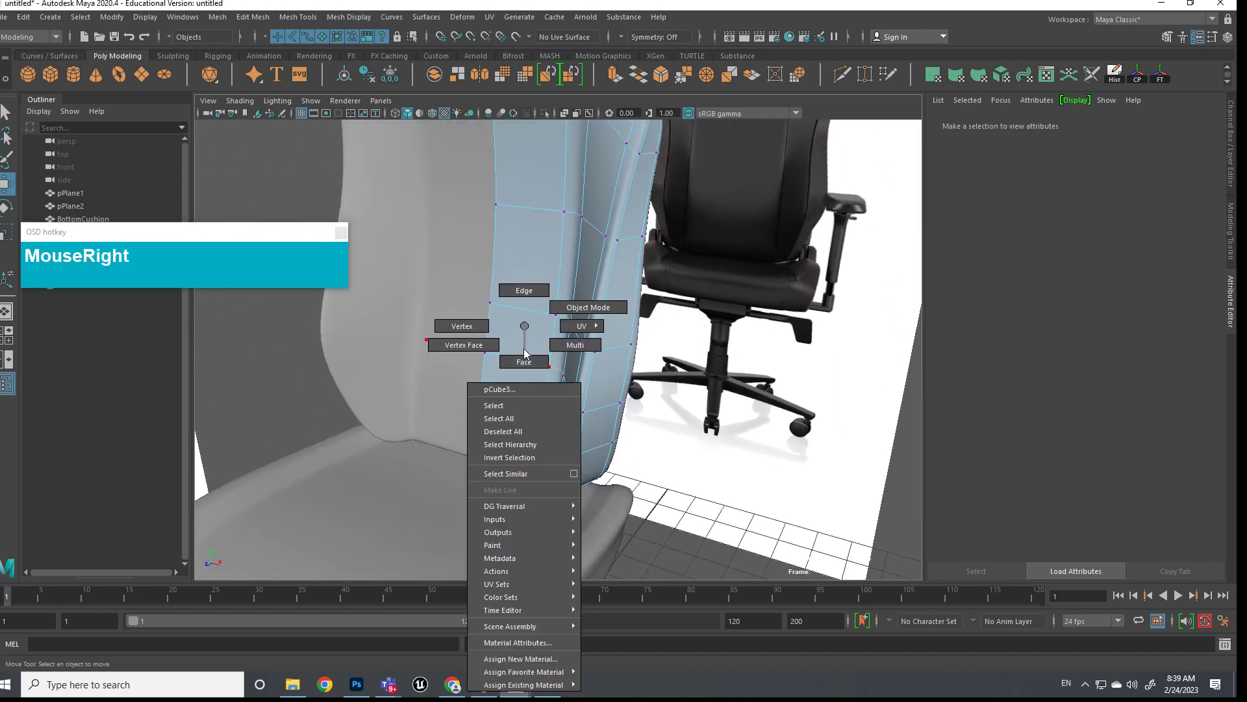
{"action": "right_click_drag", "start_coordinate": [521, 295], "coordinate": [522, 293]}
{"action": "left_click_drag", "start_coordinate": [537, 371], "coordinate": [532, 390], "text": "alt"}
{"action": "left_click", "coordinate": [530, 403]}
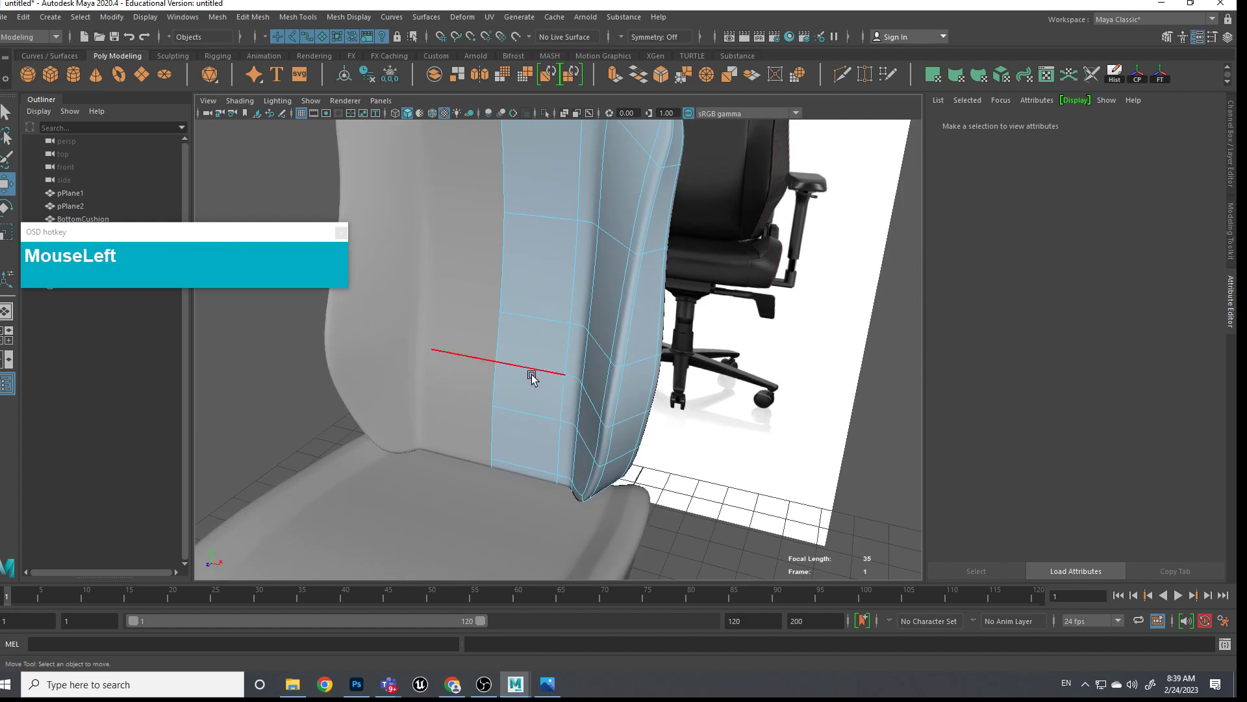
{"action": "left_click", "coordinate": [525, 416], "text": "shift"}
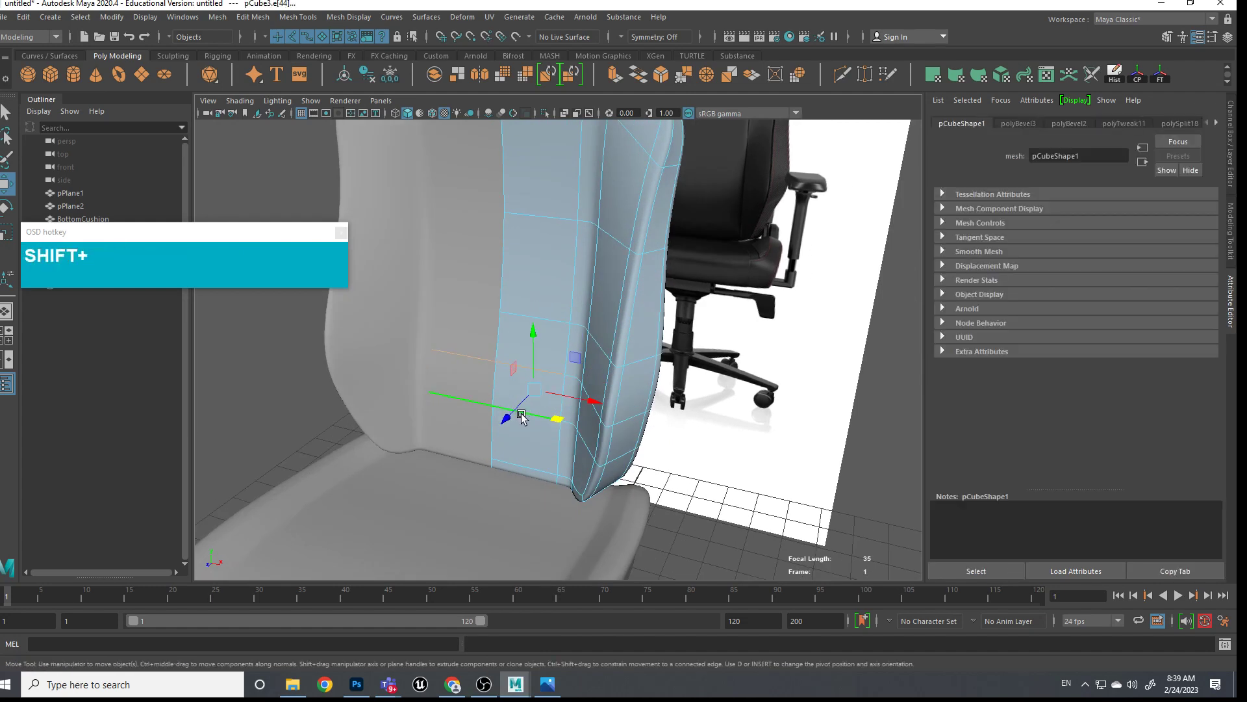
{"action": "left_click_drag", "start_coordinate": [522, 417], "coordinate": [504, 422], "text": "shift"}
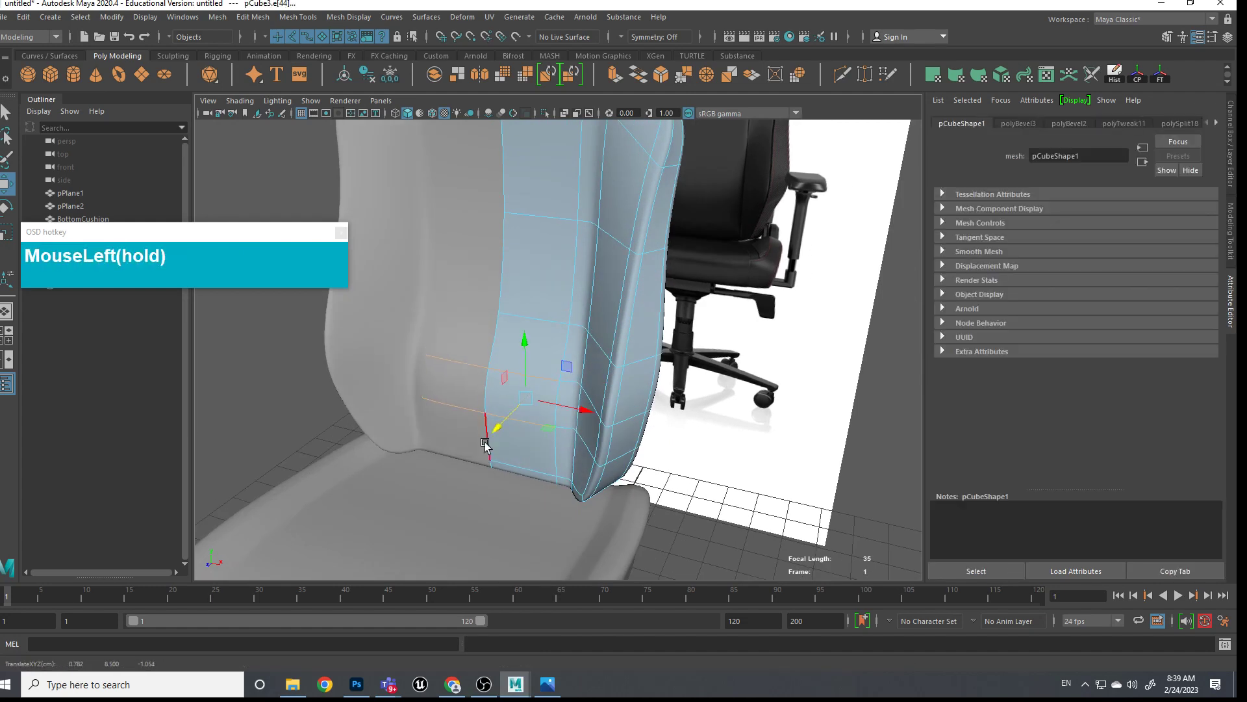
Pull the upper of the two lower centre-panel edges slightly further forward and return to object mode
{"action": "scroll", "coordinate": [494, 328], "scroll_direction": "down", "scroll_amount": 3}
{"action": "mouse_move", "coordinate": [493, 332]}
{"action": "left_mouse_down", "text": "alt"}
{"action": "mouse_move", "coordinate": [493, 416]}
{"action": "mouse_move", "coordinate": [509, 329]}
{"action": "left_mouse_up", "text": "alt"}
{"action": "mouse_move", "coordinate": [509, 329]}
{"action": "right_mouse_down"}
{"action": "mouse_move", "coordinate": [455, 330]}
{"action": "mouse_move", "coordinate": [510, 327]}
{"action": "right_mouse_up"}
{"action": "left_click", "coordinate": [525, 354]}
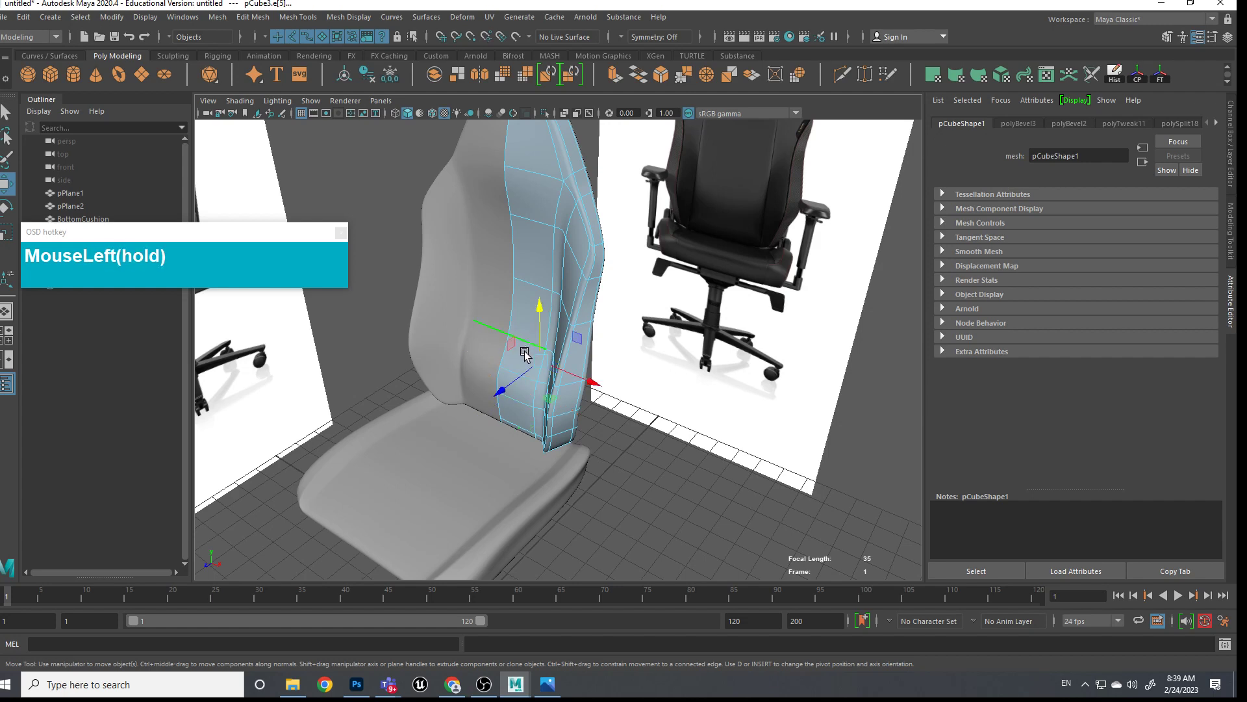
{"action": "left_click", "coordinate": [678, 375]}
{"action": "left_click", "coordinate": [518, 342]}
{"action": "left_click_drag", "start_coordinate": [496, 371], "coordinate": [494, 372]}
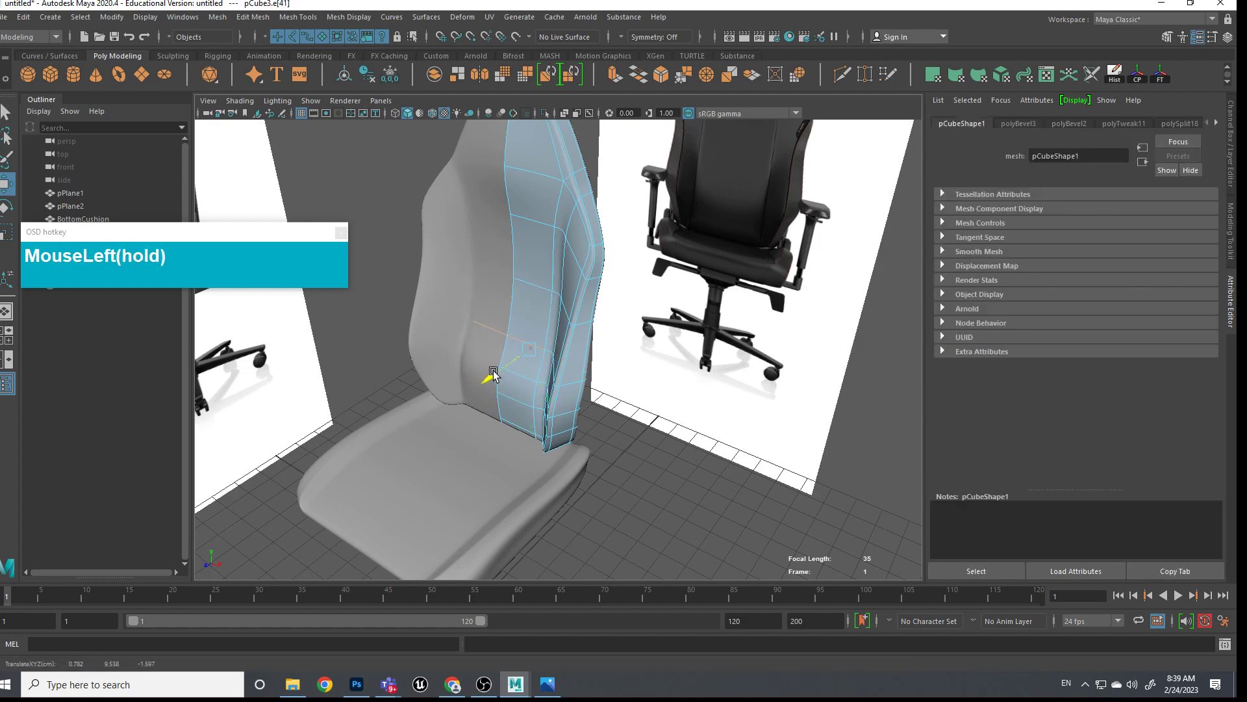
{"action": "left_click_drag", "start_coordinate": [492, 374], "coordinate": [492, 373]}
{"action": "left_click_drag", "start_coordinate": [492, 374], "coordinate": [594, 321], "text": "alt"}
{"action": "right_click_drag", "start_coordinate": [593, 322], "coordinate": [673, 305]}
{"action": "left_click", "coordinate": [740, 299]}
Insert a horizontal edge loop midway across the upper section of the blue backrest half with Multi-Cut
{"action": "left_click_drag", "start_coordinate": [741, 299], "coordinate": [643, 390], "text": "alt"}
{"action": "left_click", "coordinate": [571, 298]}
{"action": "scroll", "coordinate": [644, 390], "scroll_direction": "up", "scroll_amount": 3, "text": "alt"}
{"action": "middle_click_drag", "start_coordinate": [649, 357], "coordinate": [593, 334], "text": "alt"}
{"action": "right_click_drag", "start_coordinate": [593, 327], "coordinate": [532, 328], "text": "shift"}
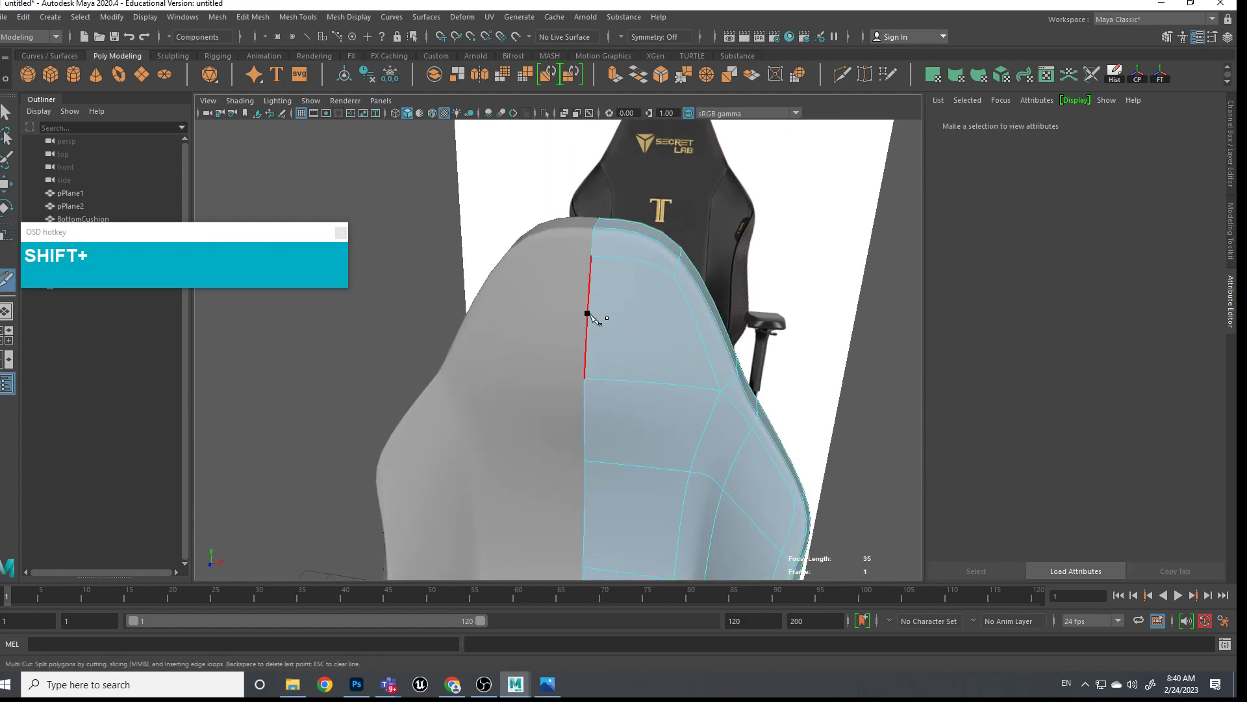
{"action": "middle_click", "coordinate": [601, 318], "text": "ctrl"}
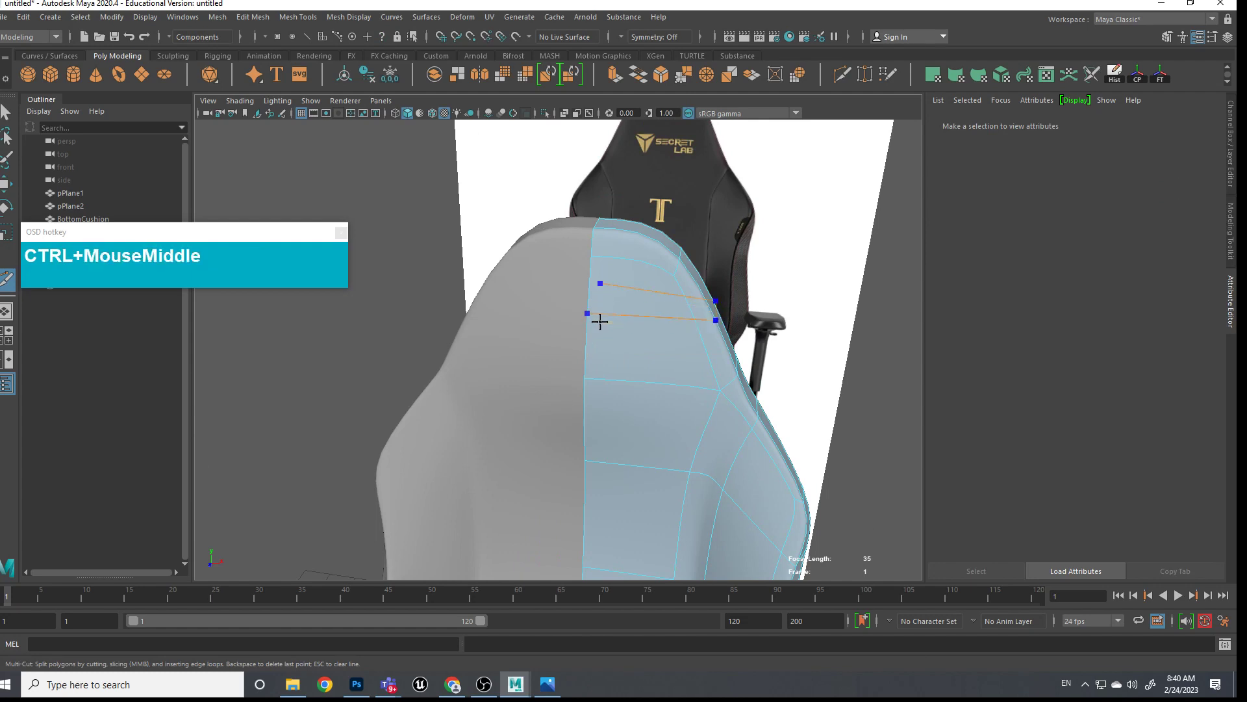
{"action": "left_click_drag", "start_coordinate": [785, 359], "coordinate": [577, 386], "text": "alt"}
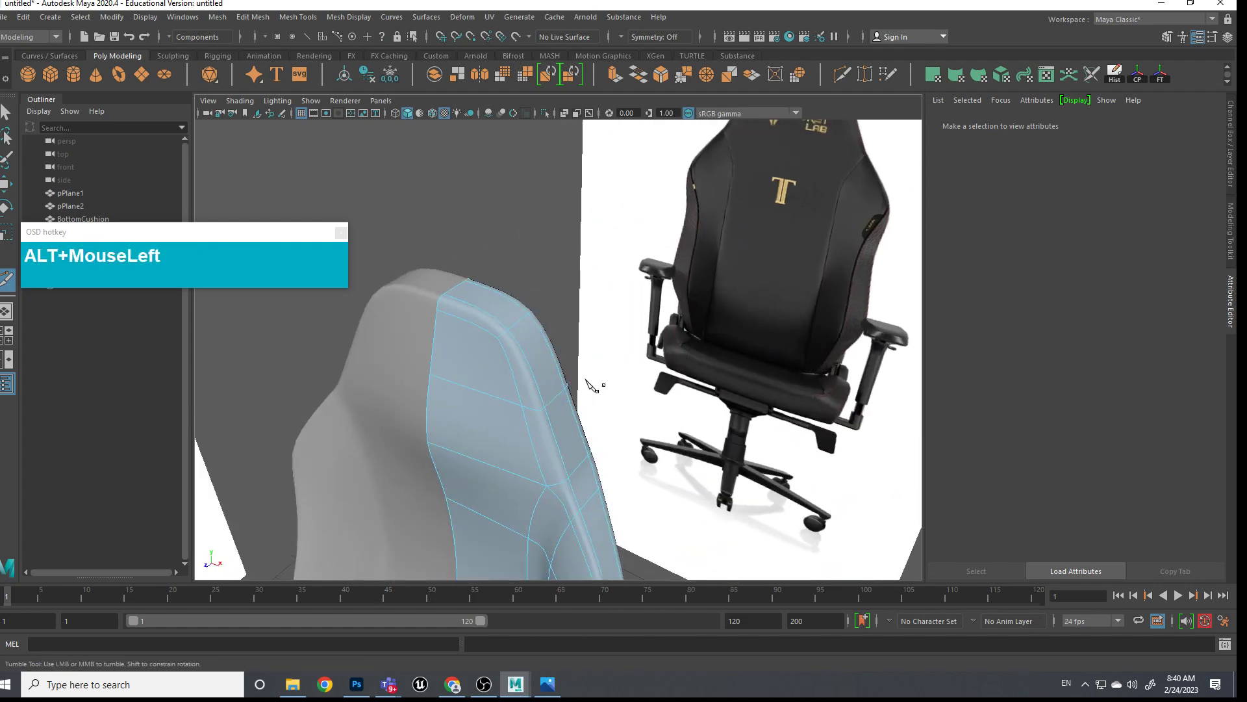
Pull the new horizontal edge on the upper centre panel slightly forward and return to object mode
{"action": "right_click_drag", "start_coordinate": [478, 385], "coordinate": [473, 351]}
{"action": "key", "text": "q"}
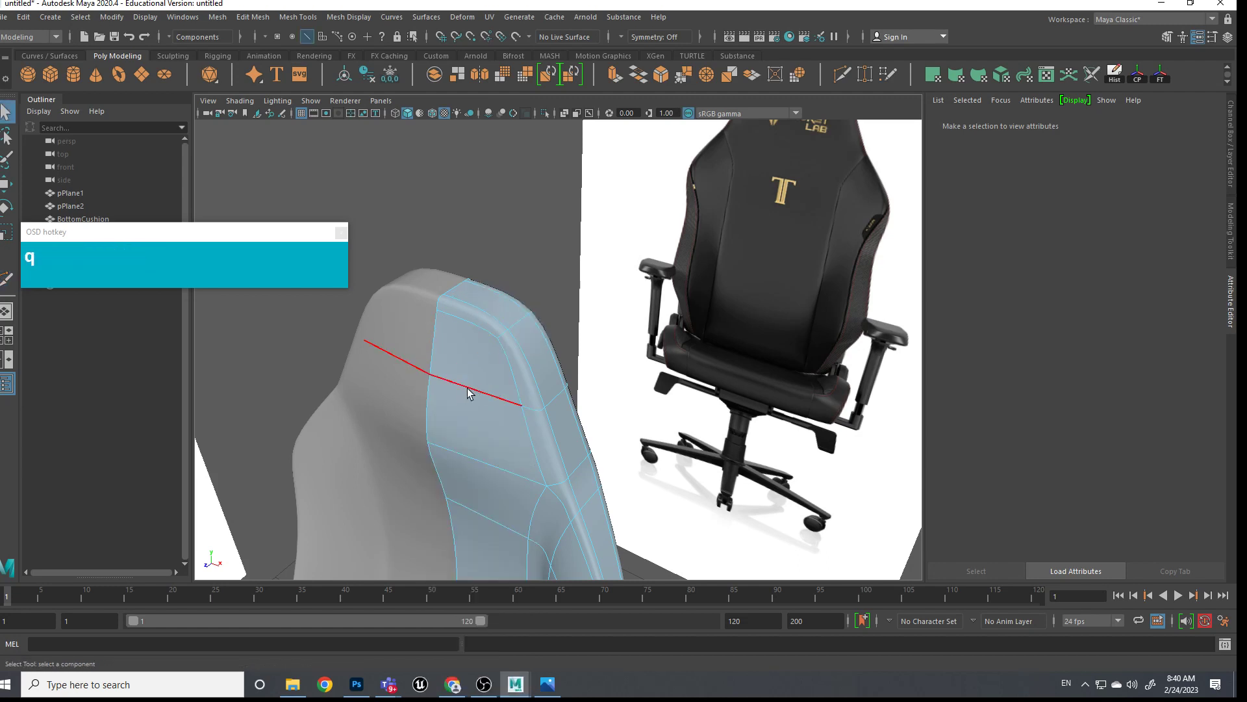
{"action": "left_click", "coordinate": [469, 392]}
{"action": "key", "text": "w"}
{"action": "left_click_drag", "start_coordinate": [465, 418], "coordinate": [458, 419]}
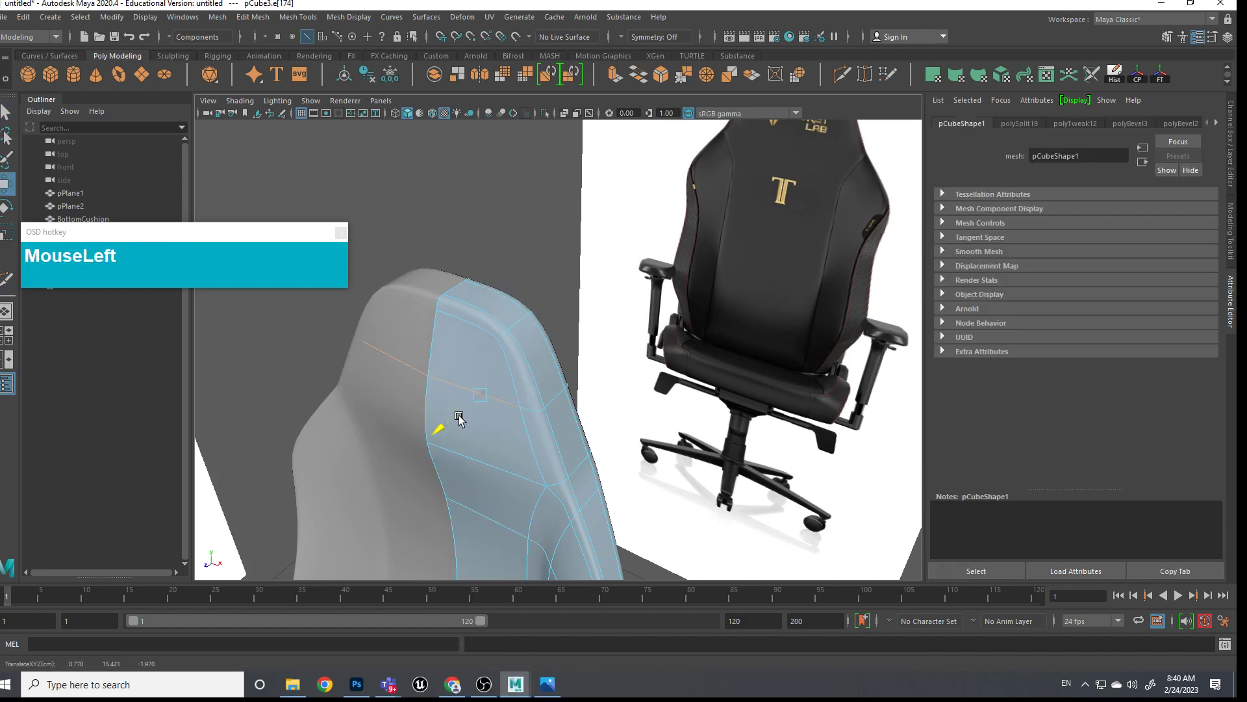
{"action": "right_click_drag", "start_coordinate": [478, 322], "coordinate": [553, 300]}
{"action": "left_click", "coordinate": [533, 325]}
Examine the smoothed backrest and seat together with the mechanism below the seat in the reference images
{"action": "scroll", "coordinate": [520, 338], "scroll_direction": "down", "scroll_amount": 3}
{"action": "left_click_drag", "start_coordinate": [520, 338], "coordinate": [493, 364], "text": "alt"}
{"action": "middle_click_drag", "start_coordinate": [494, 364], "coordinate": [505, 373], "text": "alt"}
{"action": "left_click_drag", "start_coordinate": [506, 373], "coordinate": [555, 342], "text": "alt"}
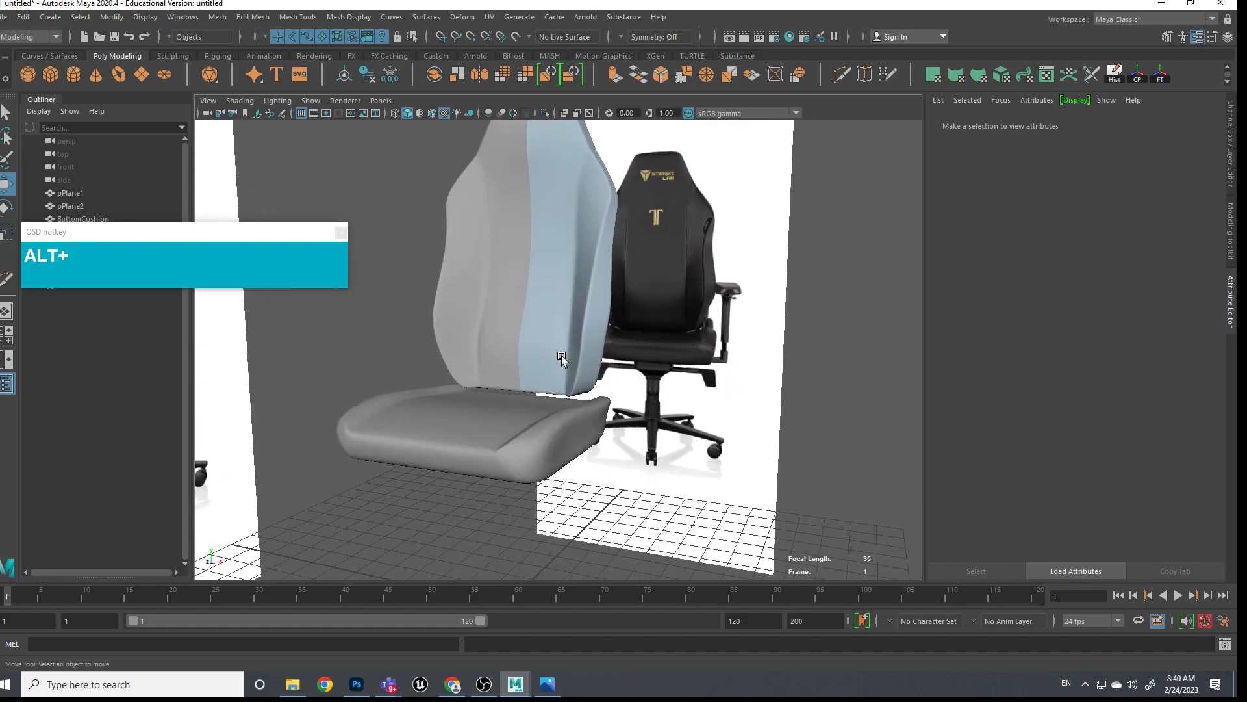
{"action": "mouse_move", "coordinate": [543, 389]}
{"action": "left_mouse_down", "text": "alt"}
{"action": "mouse_move", "coordinate": [423, 407]}
{"action": "mouse_move", "coordinate": [599, 399]}
{"action": "mouse_move", "coordinate": [536, 401]}
{"action": "left_mouse_up", "text": "alt"}
{"action": "middle_click_drag", "start_coordinate": [548, 426], "coordinate": [616, 391], "text": "alt"}
{"action": "scroll", "coordinate": [552, 416], "scroll_direction": "up", "scroll_amount": 3, "text": "alt"}
{"action": "scroll", "coordinate": [552, 416], "scroll_direction": "up", "scroll_amount": 4, "text": "alt"}
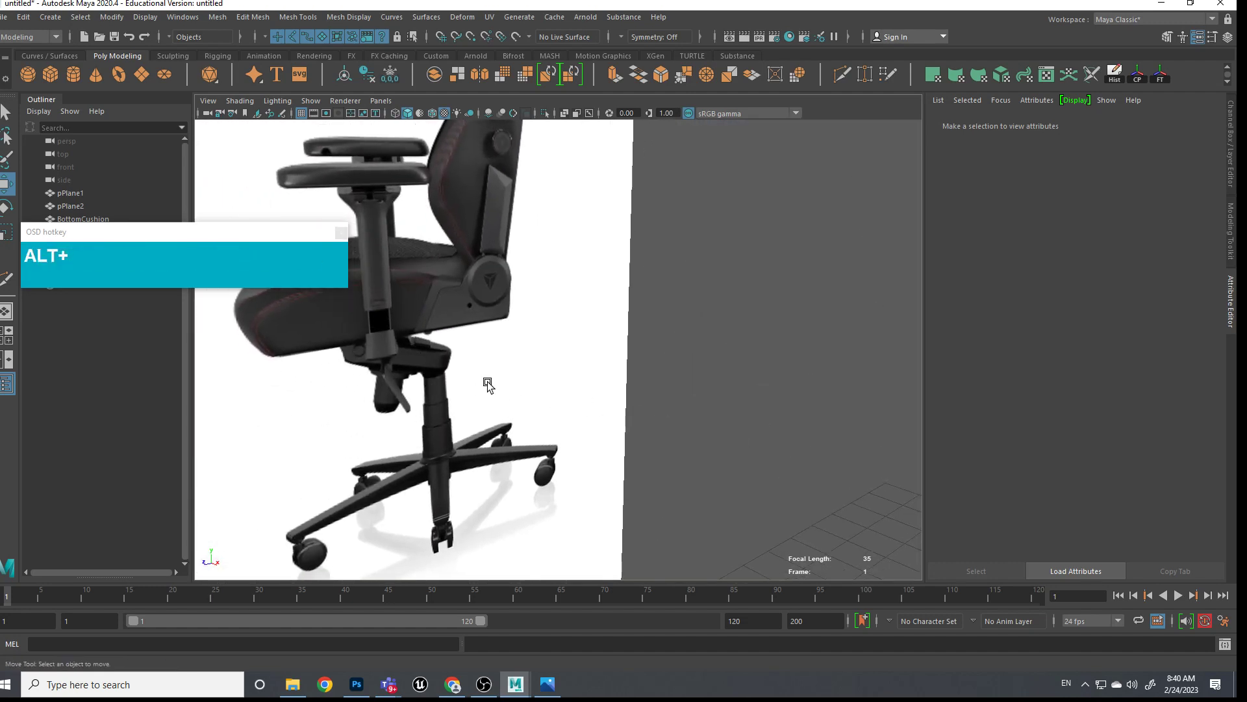
{"action": "scroll", "coordinate": [487, 385], "scroll_direction": "down", "scroll_amount": 5}
{"action": "middle_click_drag", "start_coordinate": [488, 385], "coordinate": [416, 390], "text": "alt"}
{"action": "scroll", "coordinate": [416, 390], "scroll_direction": "up", "scroll_amount": 3}
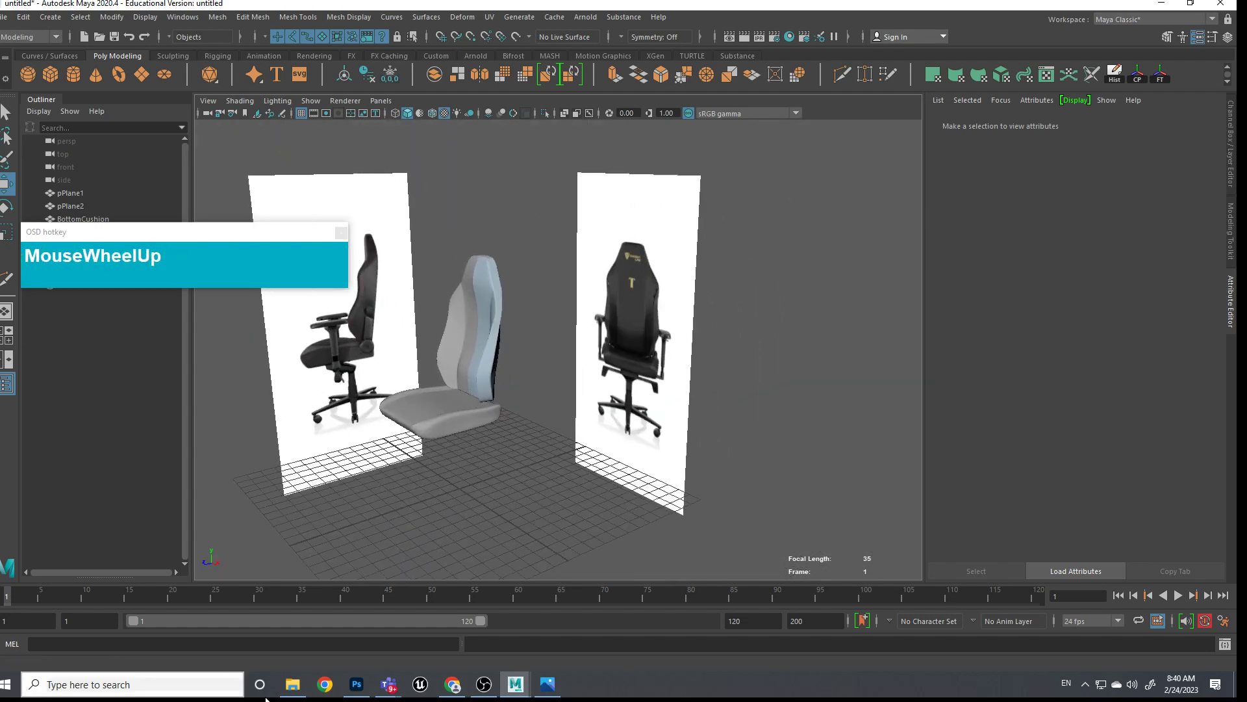
Open the reference image 3QuartersBack.png from the ChairRef folder and magnify the mechanism under the seat
{"action": "left_click", "coordinate": [292, 684]}
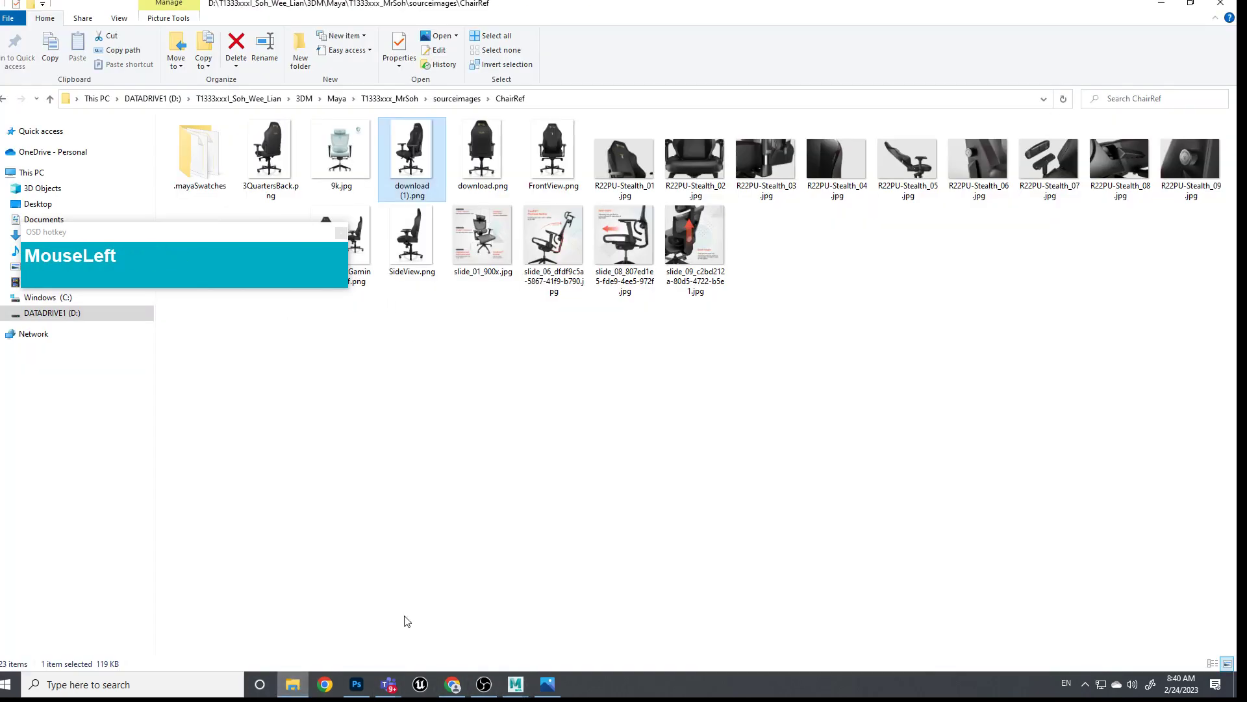
{"action": "left_click_drag", "start_coordinate": [287, 243], "coordinate": [479, 439]}
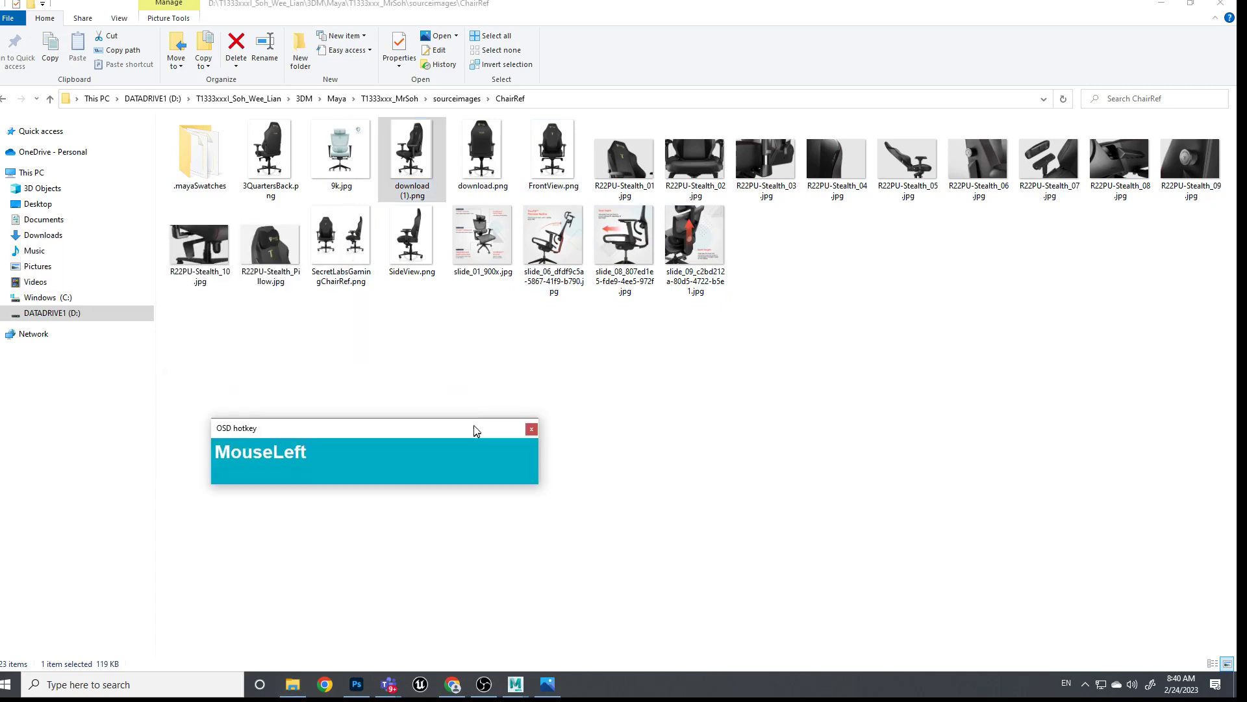
{"action": "double_click", "coordinate": [276, 161]}
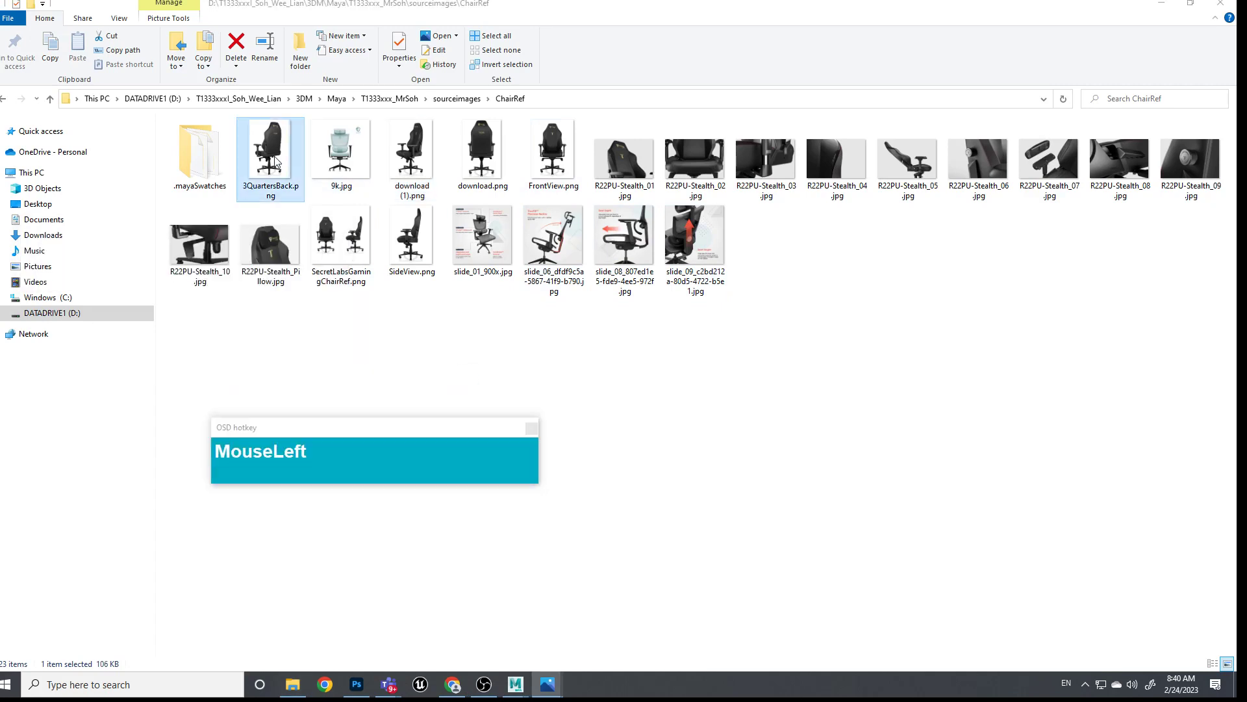
{"action": "scroll", "coordinate": [656, 491], "scroll_direction": "up", "scroll_amount": 10}
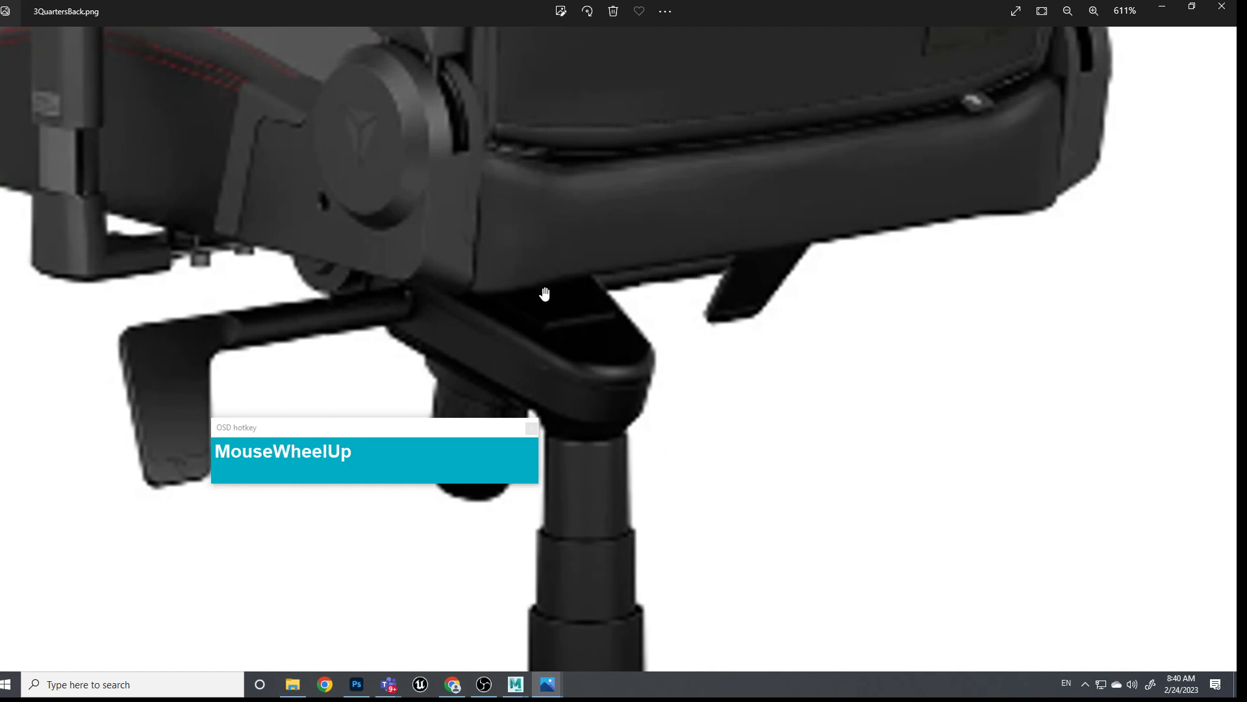
Trace the outline, thickness and cylindrical end of the under-seat bracket over the magnified reference image, and leave the annotation
{"action": "key", "text": "ctrl+1"}
{"action": "left_click", "coordinate": [532, 428]}
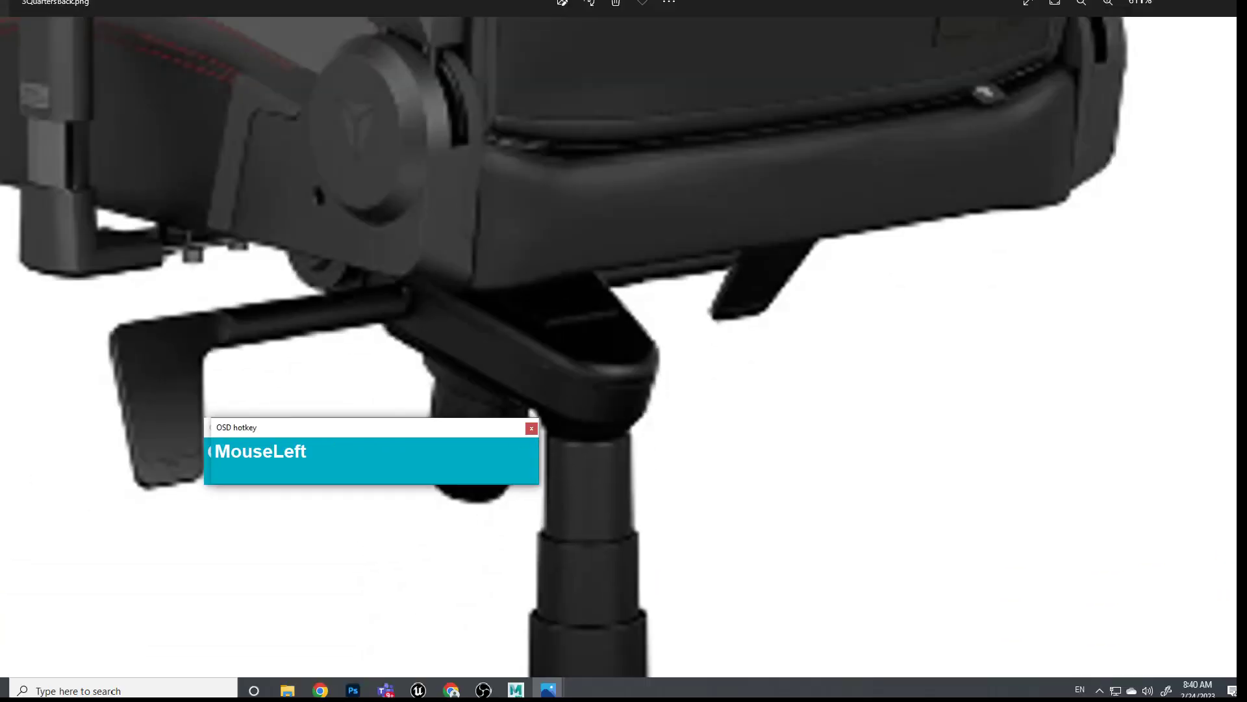
{"action": "key", "text": "ctrl+1"}
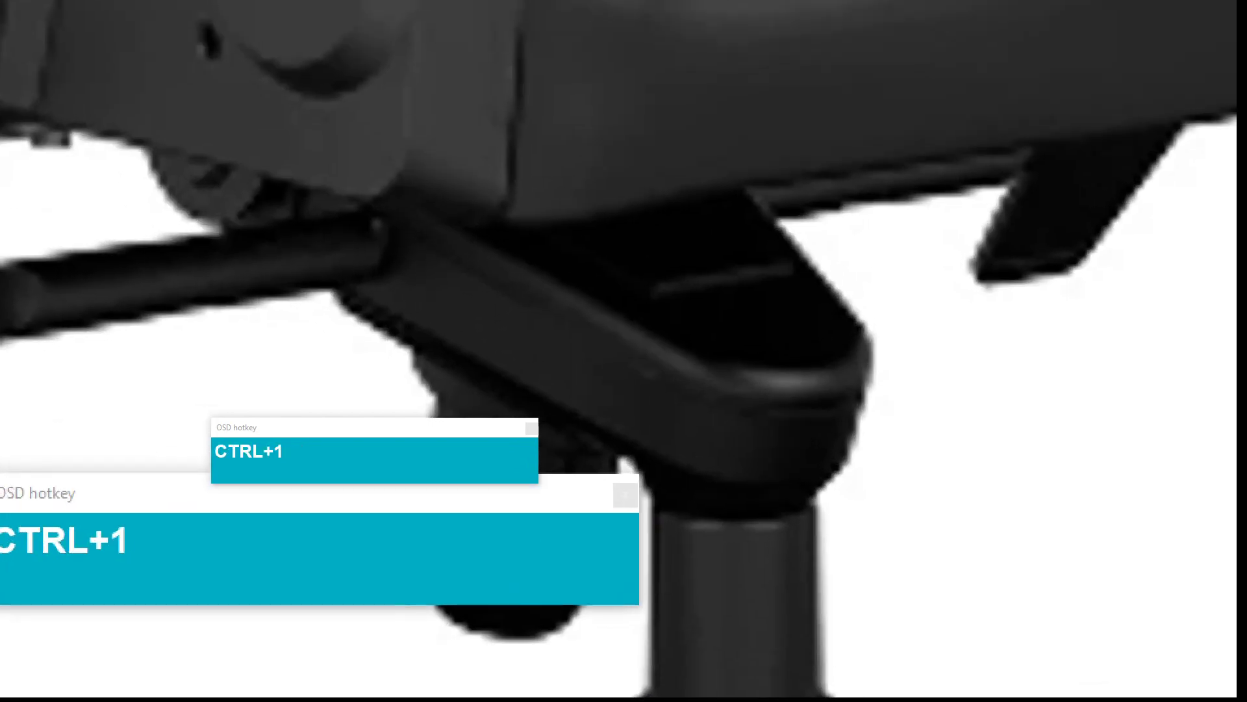
{"action": "left_click_drag", "start_coordinate": [658, 345], "coordinate": [838, 329]}
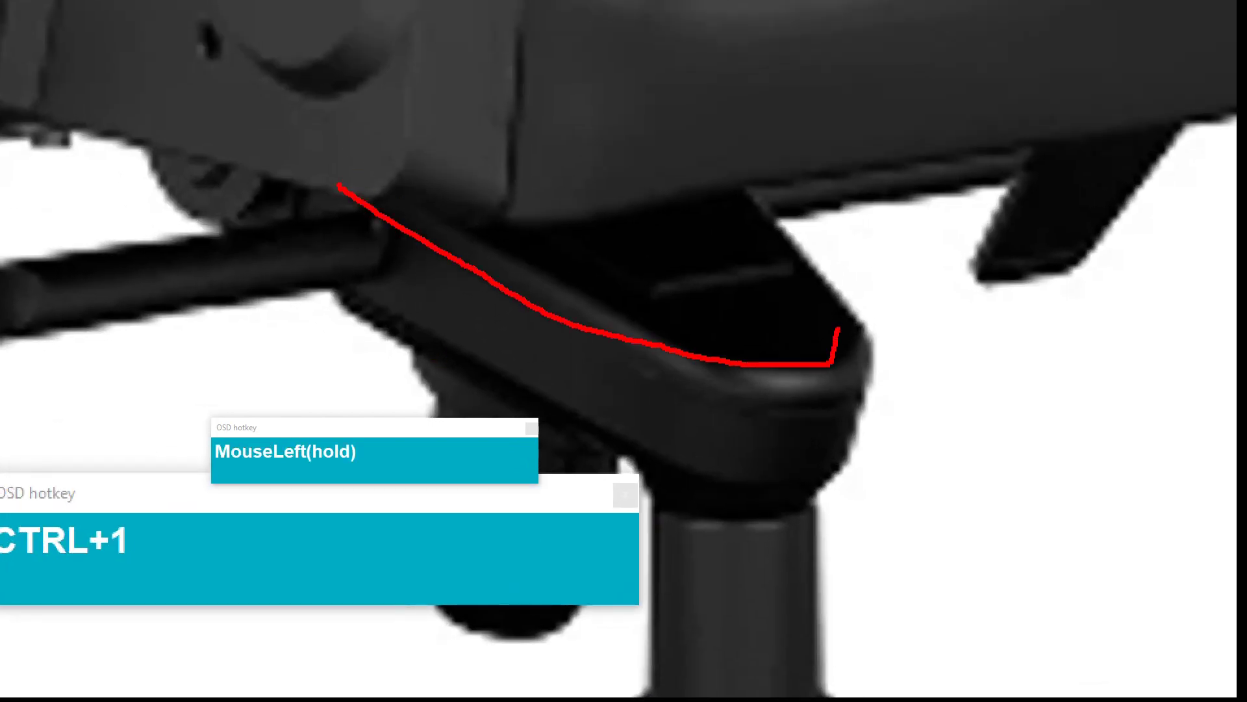
{"action": "left_click_drag", "start_coordinate": [278, 101], "coordinate": [542, 76]}
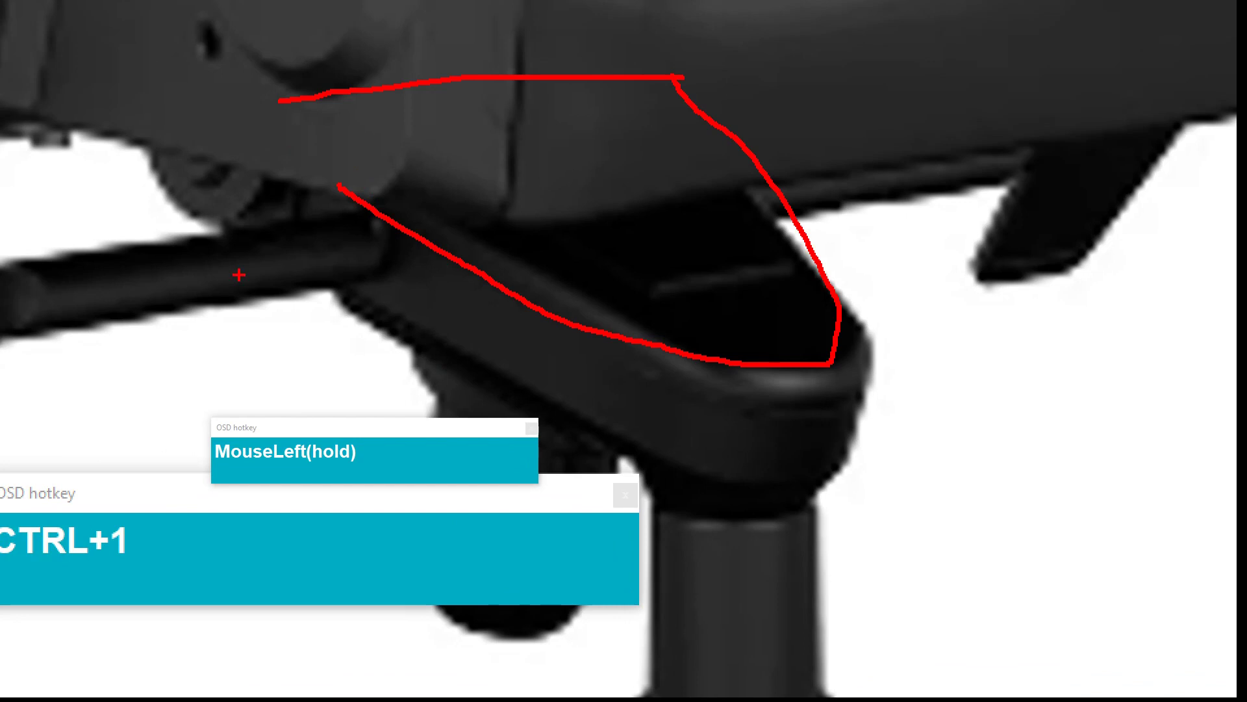
{"action": "left_click_drag", "start_coordinate": [296, 290], "coordinate": [634, 468]}
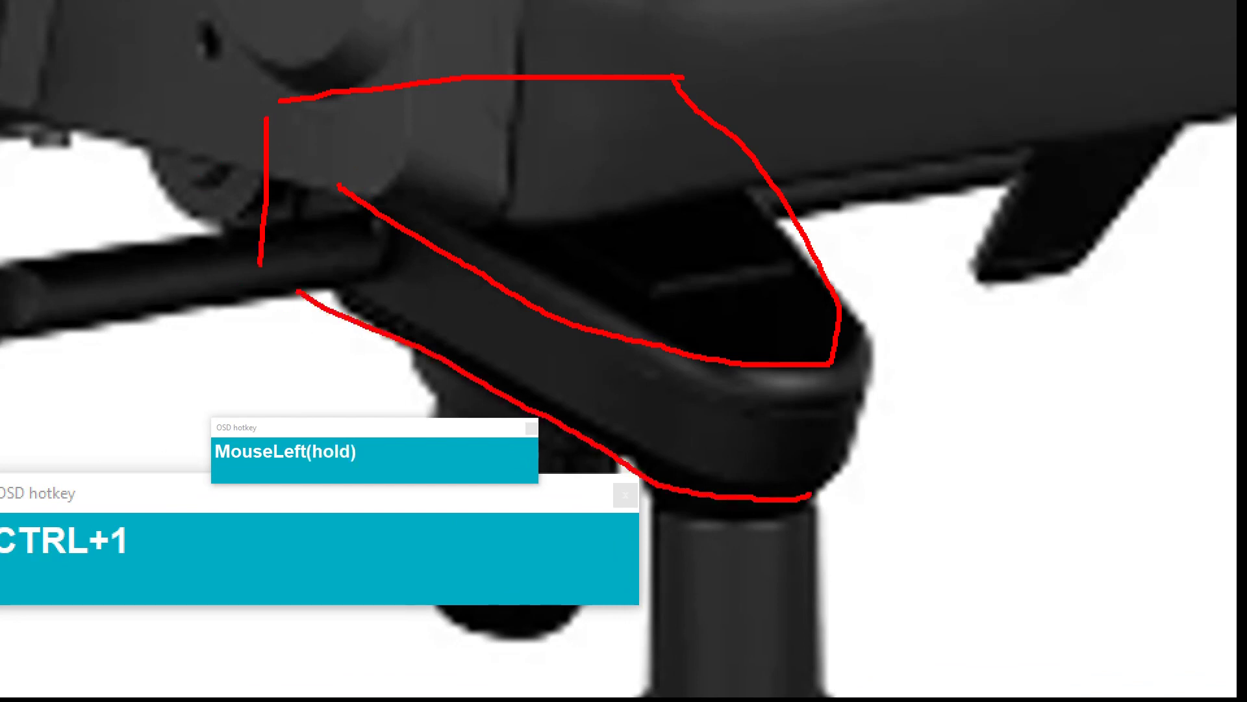
{"action": "left_click_drag", "start_coordinate": [862, 321], "coordinate": [866, 468]}
{"action": "left_click_drag", "start_coordinate": [231, 72], "coordinate": [246, 268]}
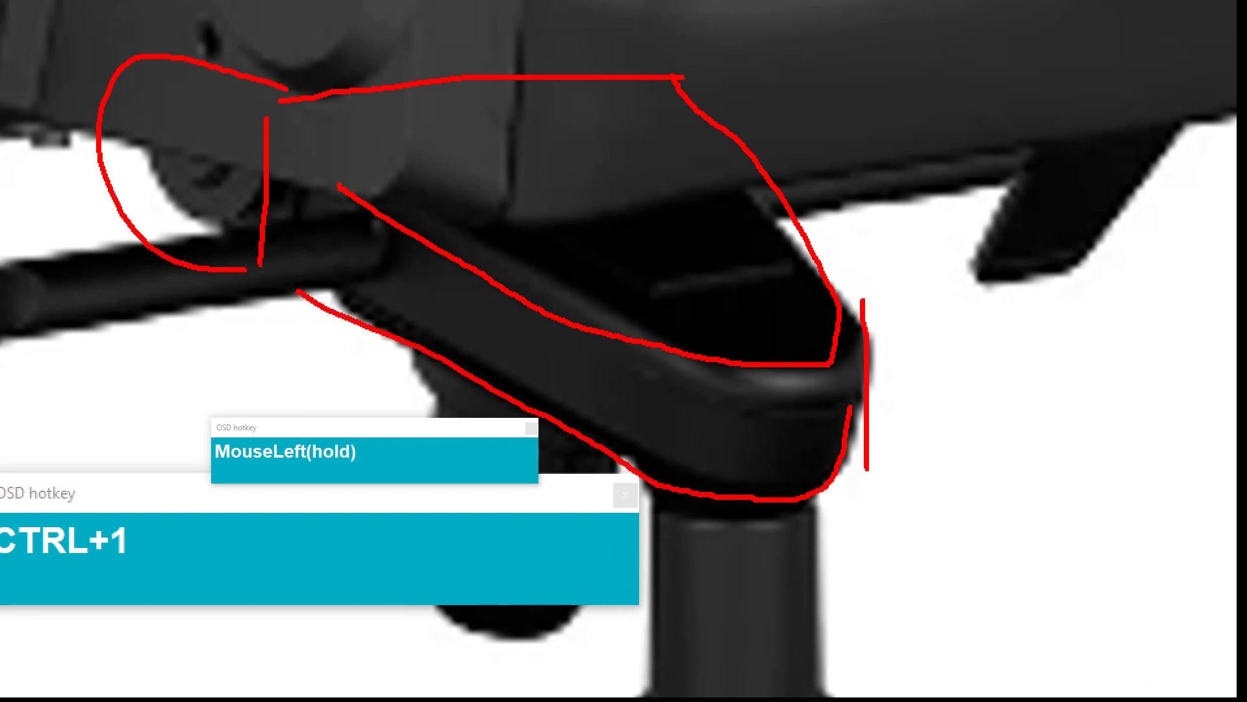
{"action": "left_click_drag", "start_coordinate": [172, 57], "coordinate": [526, 42]}
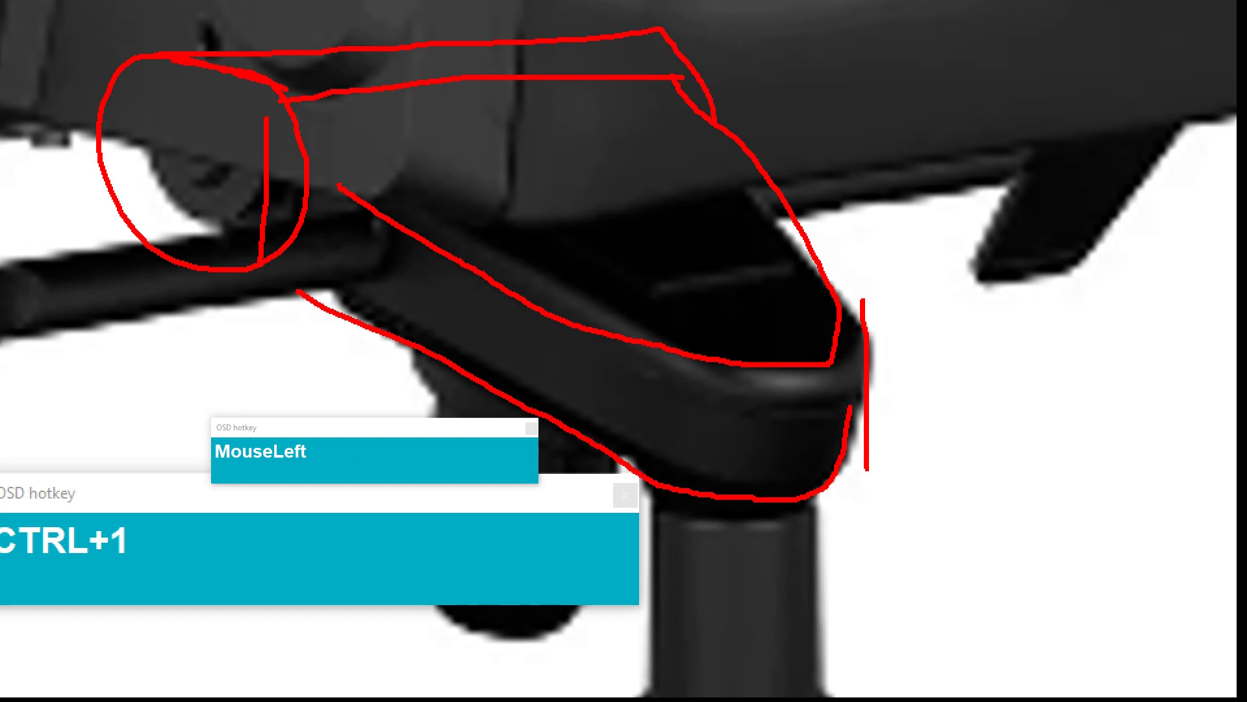
{"action": "left_click_drag", "start_coordinate": [317, 120], "coordinate": [656, 333]}
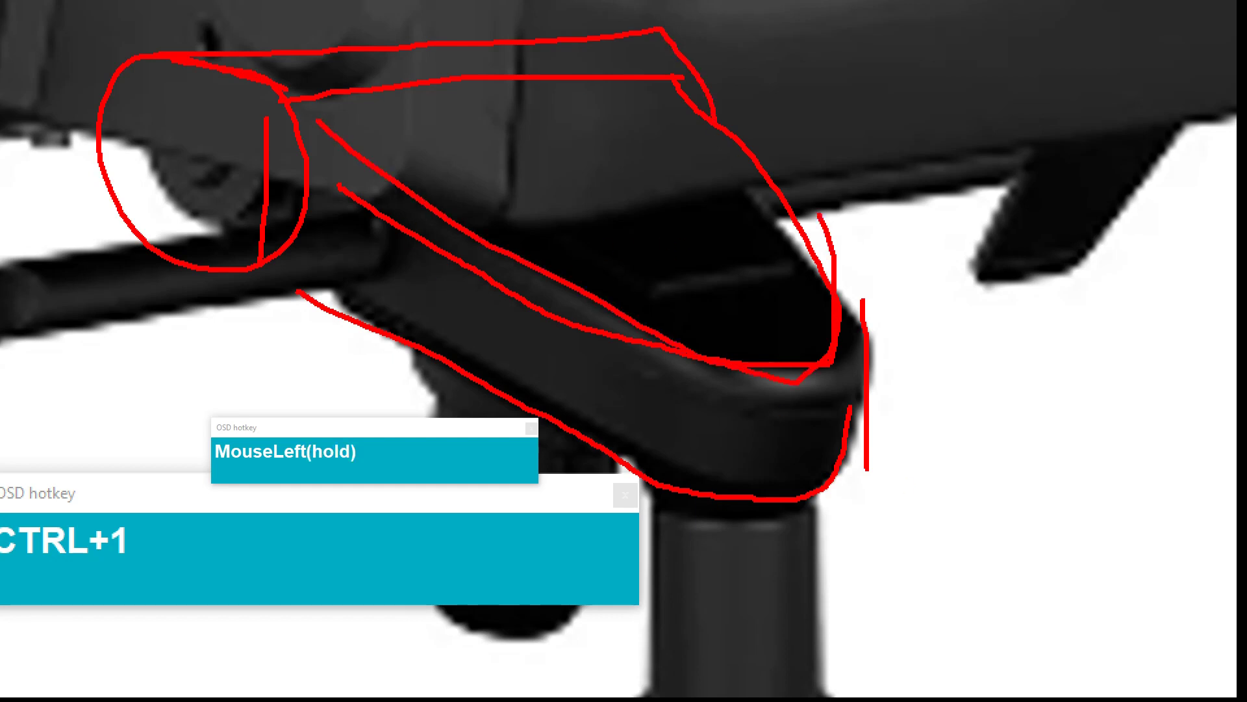
{"action": "key", "text": "Escape"}
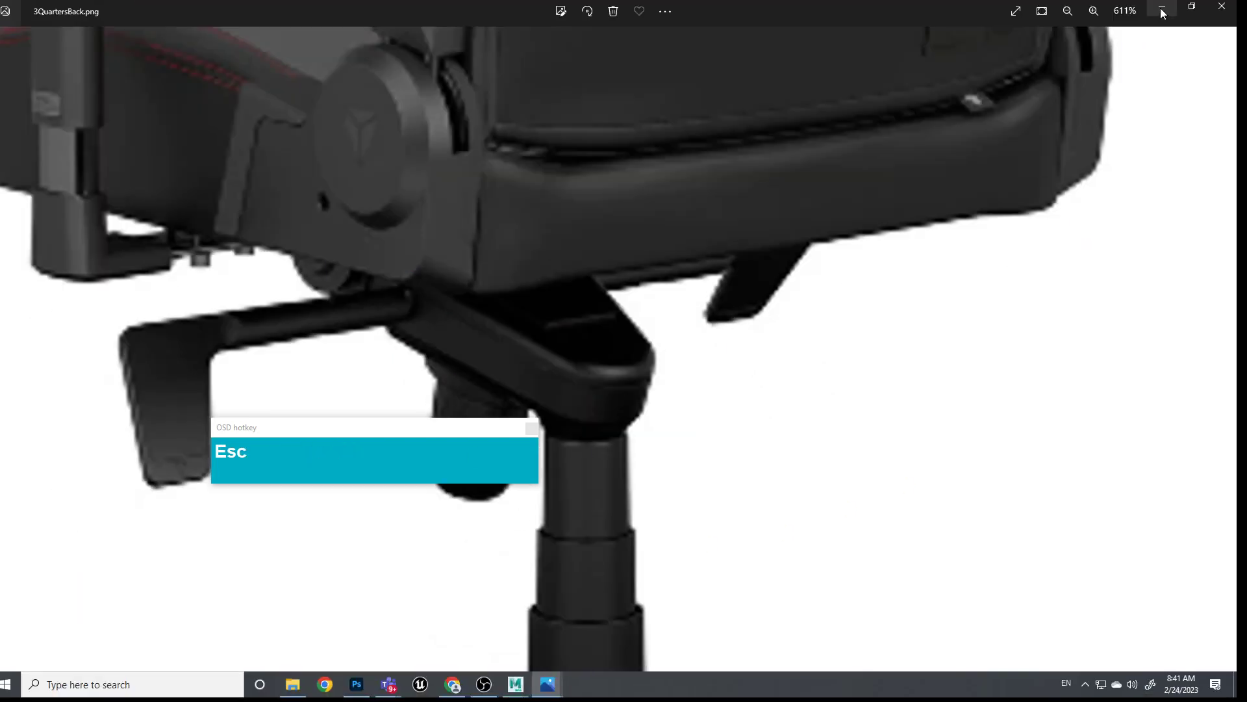
Switch back to Maya and create a polygon cube as the base of the under-seat bracket
{"action": "left_click", "coordinate": [1162, 10]}
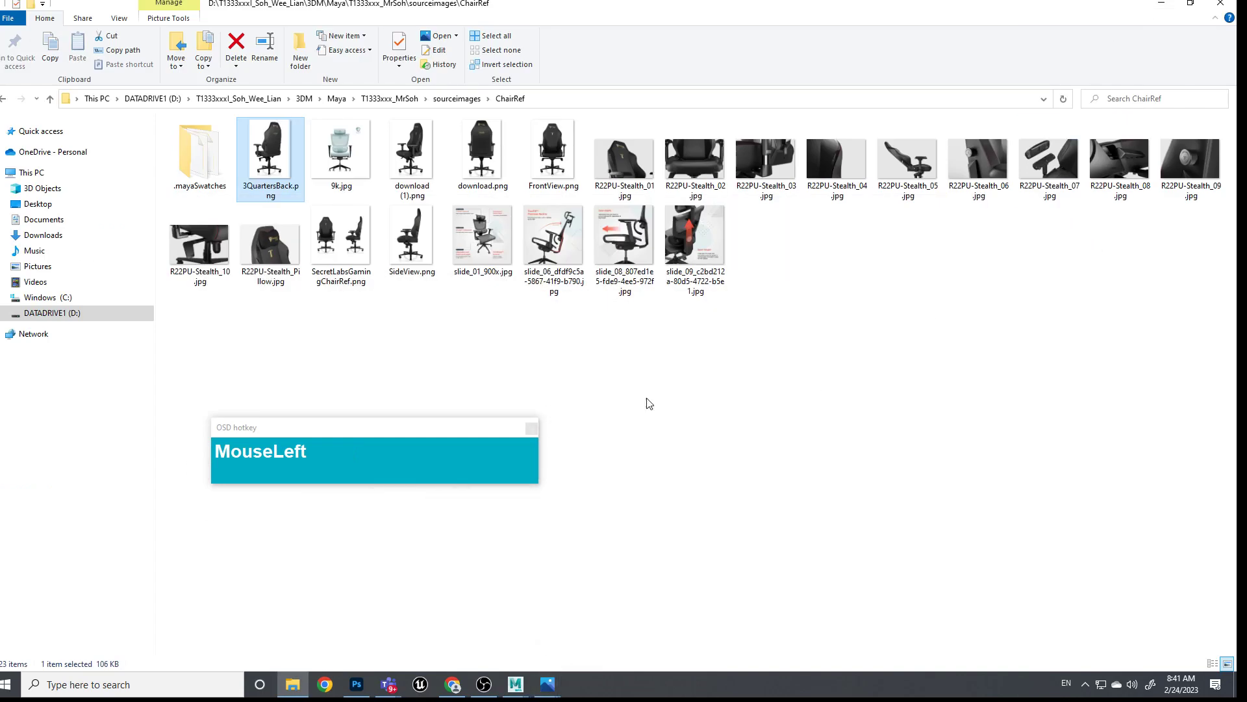
{"action": "mouse_move", "coordinate": [516, 684]}
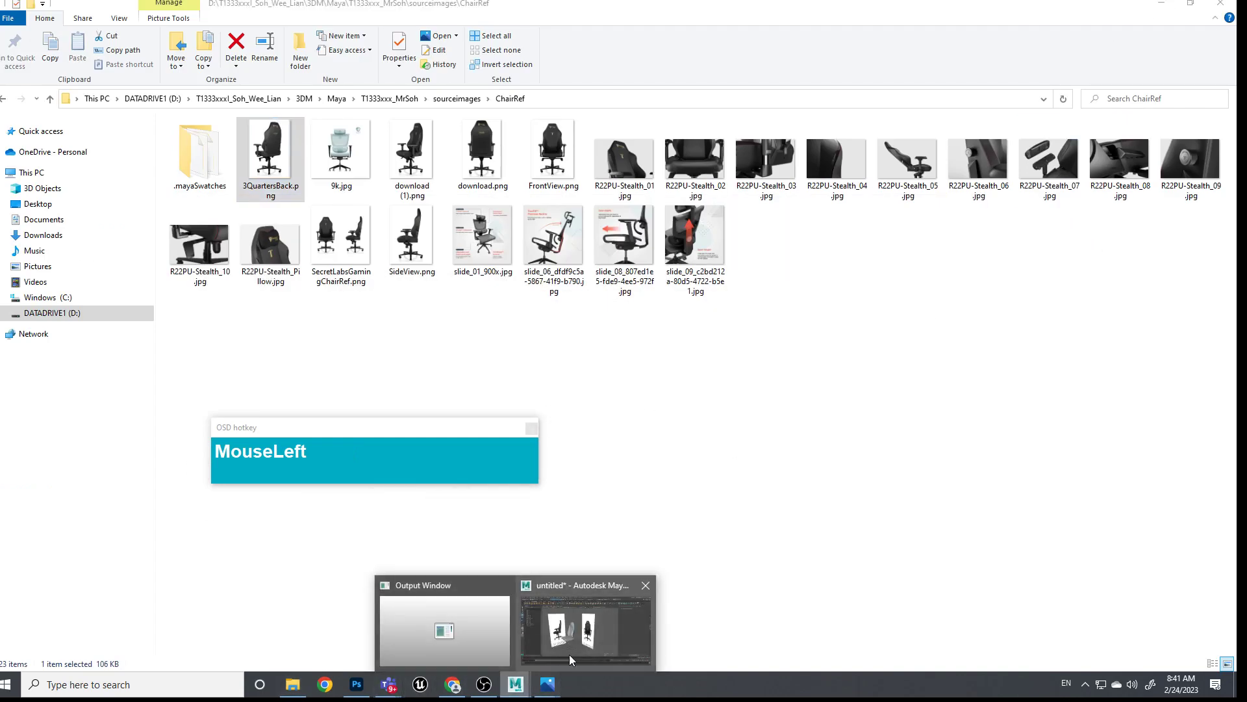
{"action": "left_click", "coordinate": [585, 624]}
{"action": "left_click_drag", "start_coordinate": [511, 473], "coordinate": [992, 237]}
{"action": "right_click_drag", "start_coordinate": [760, 412], "coordinate": [688, 385], "text": "alt"}
{"action": "middle_click_drag", "start_coordinate": [741, 403], "coordinate": [559, 396], "text": "alt"}
{"action": "left_click", "coordinate": [536, 484]}
{"action": "right_click_drag", "start_coordinate": [530, 419], "coordinate": [539, 469], "text": "shift"}
Raise the cube to about 4.57 on Y in the side view, level with the bracket under the seat
{"action": "left_click_drag", "start_coordinate": [504, 432], "coordinate": [516, 308]}
{"action": "key", "text": "space"}
{"action": "left_click", "coordinate": [675, 414]}
{"action": "middle_click_drag", "start_coordinate": [676, 414], "coordinate": [676, 246], "text": "alt"}
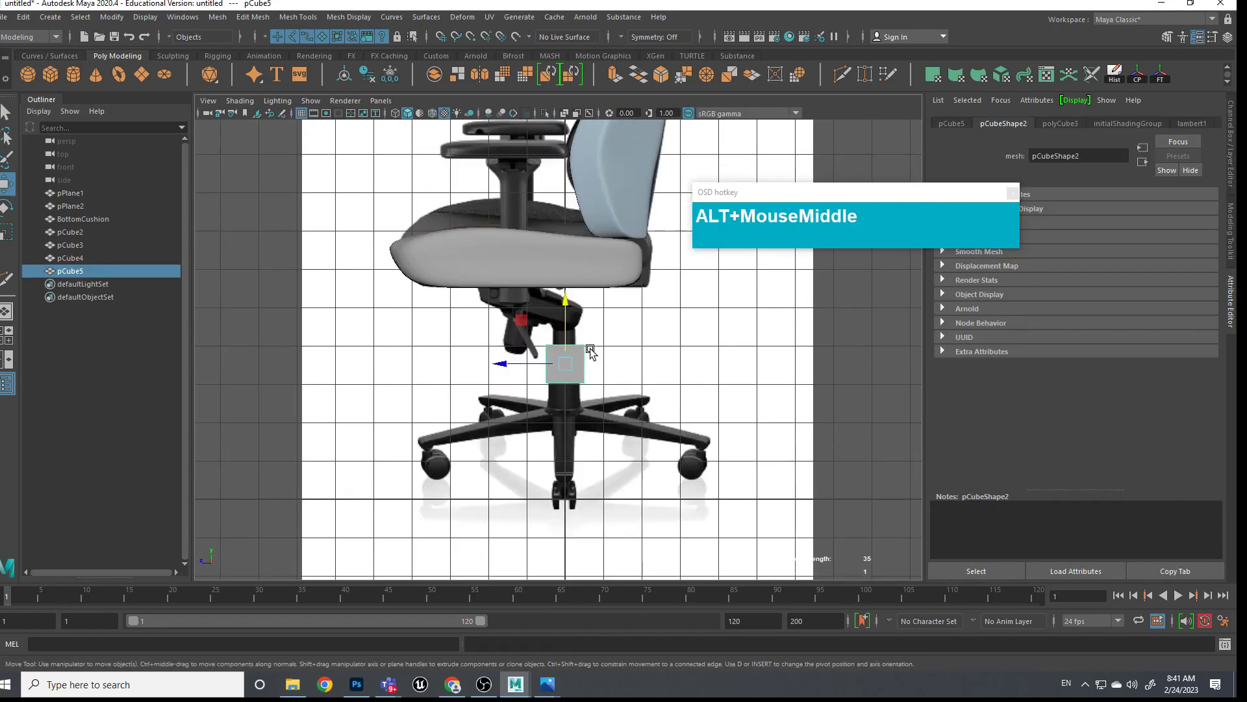
{"action": "scroll", "coordinate": [589, 335], "scroll_direction": "up", "scroll_amount": 3}
{"action": "left_click_drag", "start_coordinate": [575, 316], "coordinate": [575, 217]}
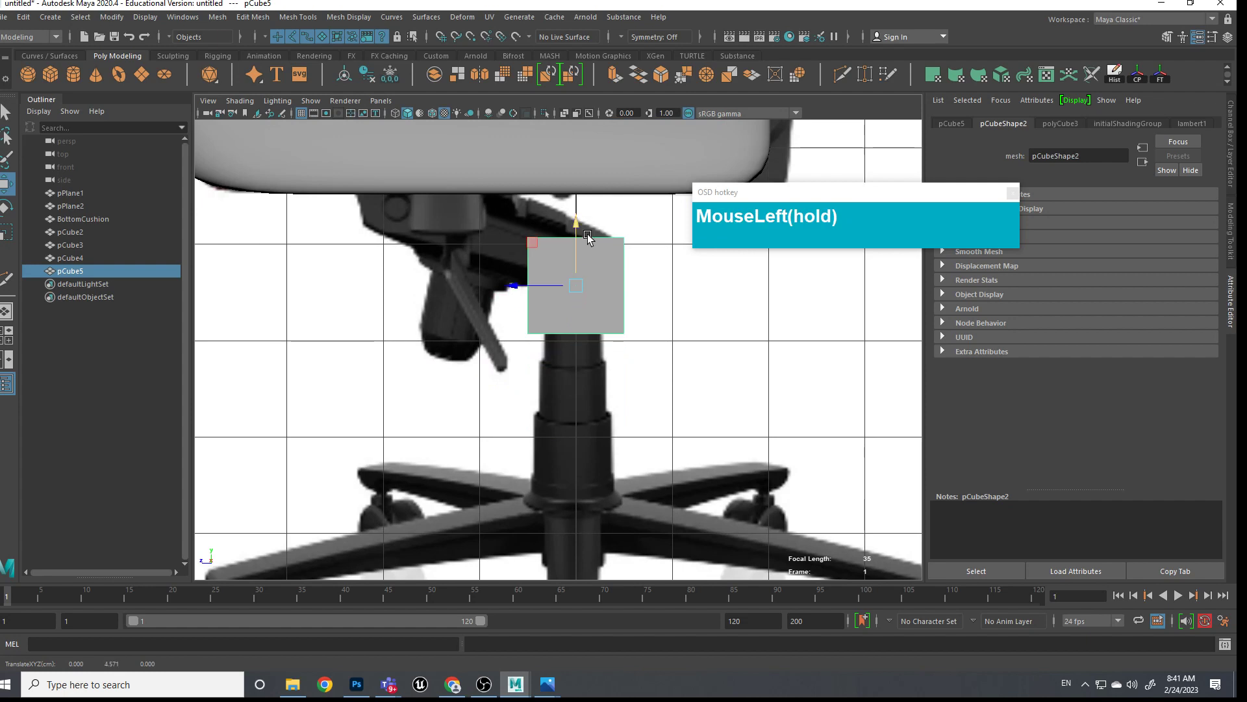
{"action": "middle_click_drag", "start_coordinate": [575, 217], "coordinate": [578, 273], "text": "alt"}
{"action": "scroll", "coordinate": [588, 321], "scroll_direction": "up", "scroll_amount": 3}
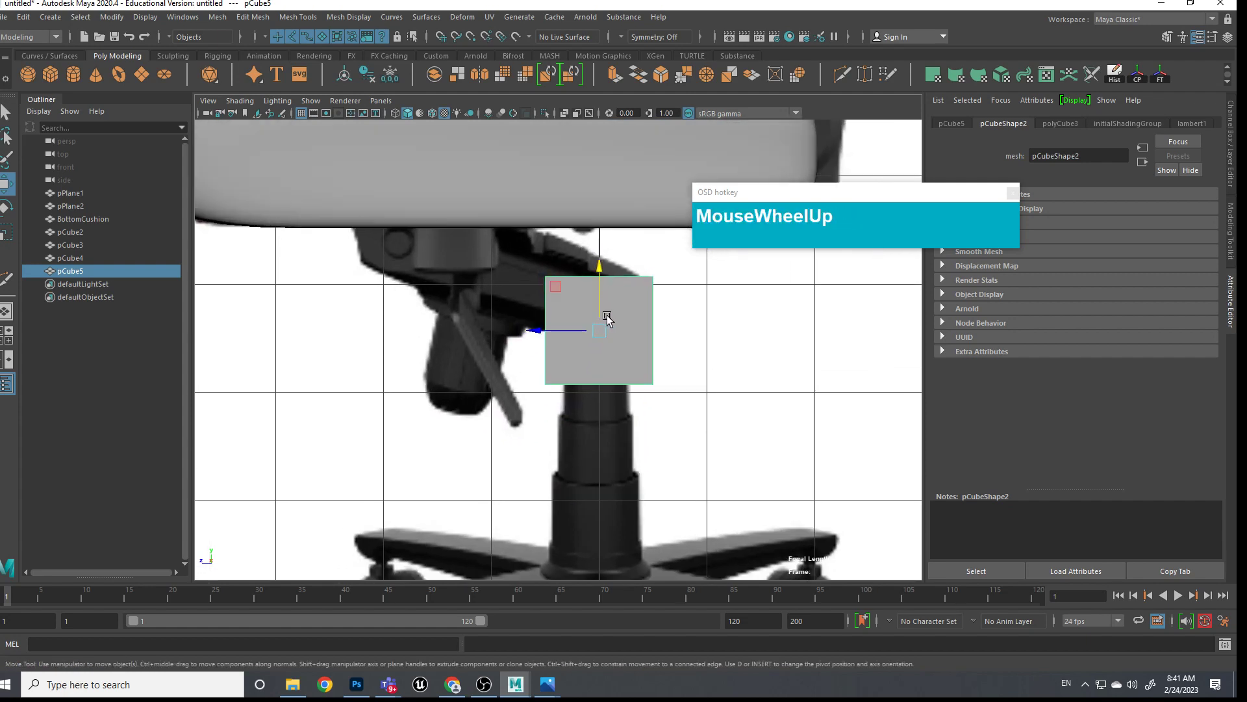
Isolate the new cube so that only it is displayed in the view
{"action": "left_click", "coordinate": [312, 101]}
{"action": "mouse_move", "coordinate": [330, 130]}
{"action": "left_click", "coordinate": [464, 134]}
Pull the cube's front face out to about 2.2 on Z and scale that face wider to taper the block
{"action": "left_click_drag", "start_coordinate": [598, 367], "coordinate": [640, 402]}
{"action": "right_click_drag", "start_coordinate": [593, 360], "coordinate": [558, 384]}
{"action": "left_click", "coordinate": [559, 383]}
{"action": "left_click_drag", "start_coordinate": [559, 383], "coordinate": [462, 432]}
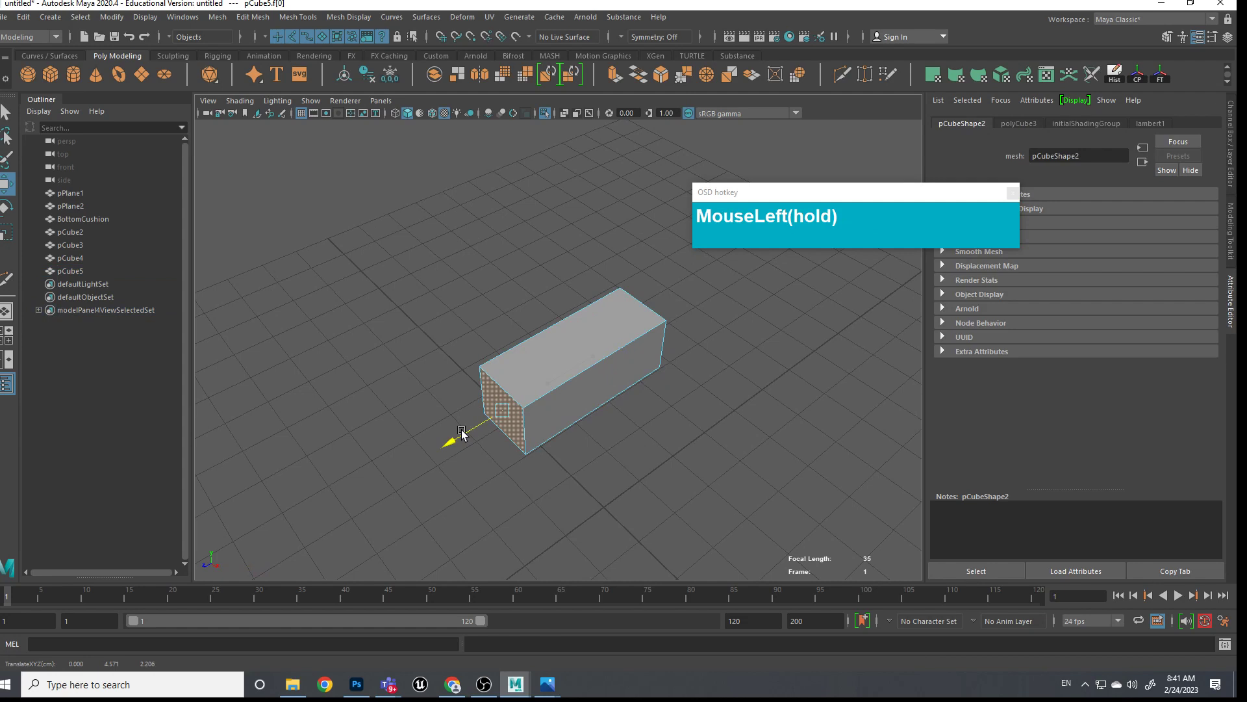
{"action": "key", "text": "r"}
{"action": "left_click_drag", "start_coordinate": [542, 449], "coordinate": [689, 481]}
Bevel the two vertical edges at the block's narrow end with 4 segments to round them
{"action": "scroll", "coordinate": [469, 404], "scroll_direction": "up", "scroll_amount": 4}
{"action": "left_click_drag", "start_coordinate": [469, 404], "coordinate": [529, 353], "text": "alt"}
{"action": "mouse_move", "coordinate": [525, 344]}
{"action": "right_mouse_down"}
{"action": "mouse_move", "coordinate": [529, 362]}
{"action": "mouse_move", "coordinate": [514, 363]}
{"action": "right_mouse_up"}
{"action": "left_click", "coordinate": [535, 344]}
{"action": "left_click", "coordinate": [571, 311], "text": "shift"}
{"action": "right_click_drag", "start_coordinate": [573, 310], "coordinate": [628, 319], "text": "shift"}
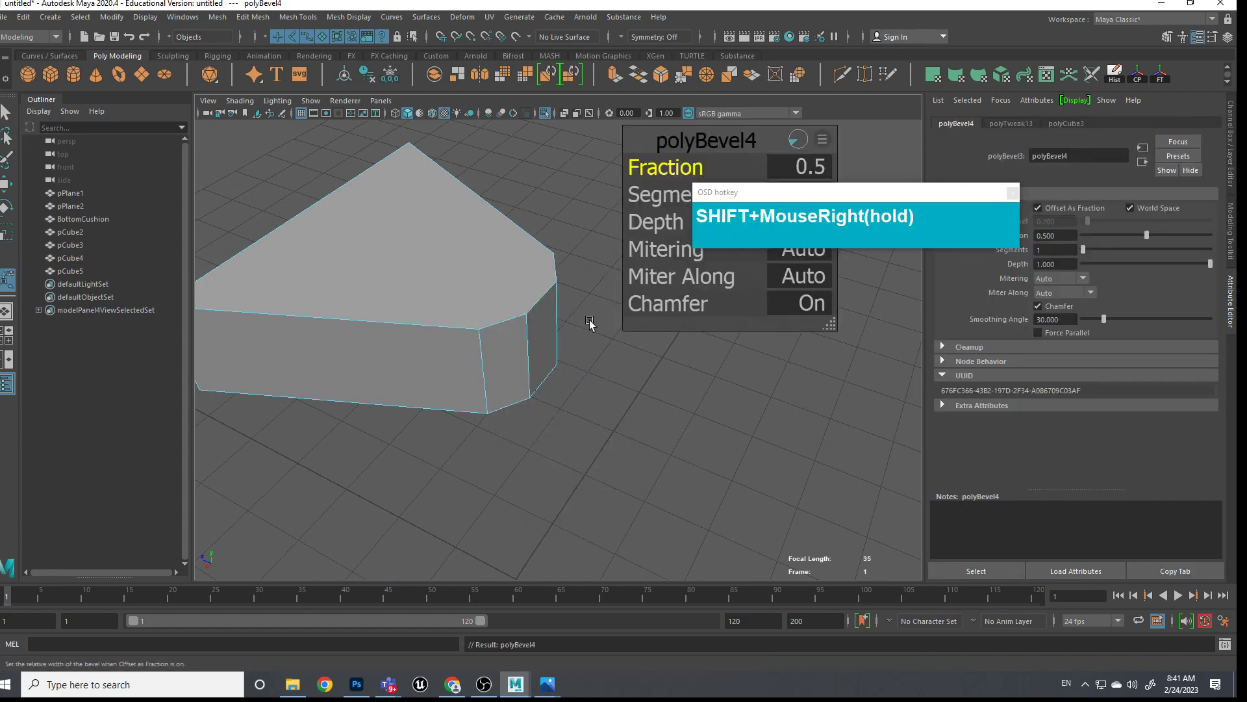
{"action": "left_click_drag", "start_coordinate": [810, 192], "coordinate": [826, 360]}
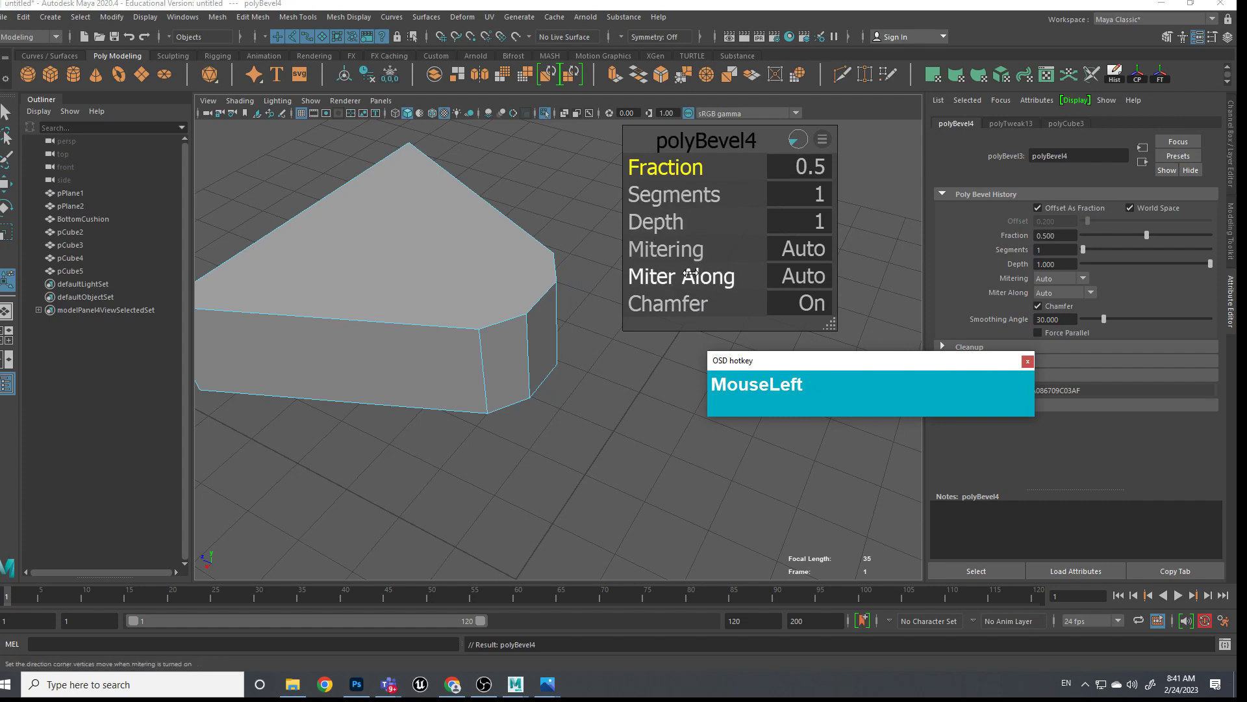
{"action": "left_click", "coordinate": [696, 195]}
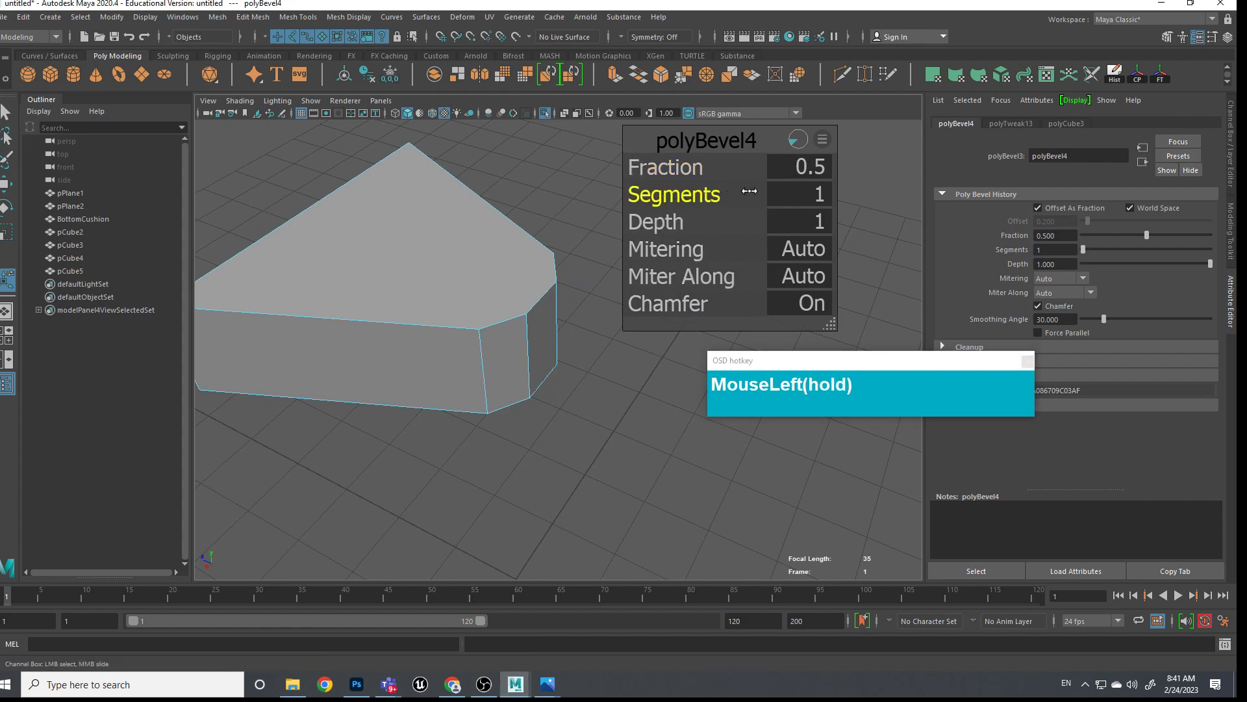
{"action": "mouse_move", "coordinate": [680, 195]}
{"action": "left_mouse_down"}
{"action": "mouse_move", "coordinate": [718, 194]}
{"action": "mouse_move", "coordinate": [694, 194]}
{"action": "left_mouse_up"}
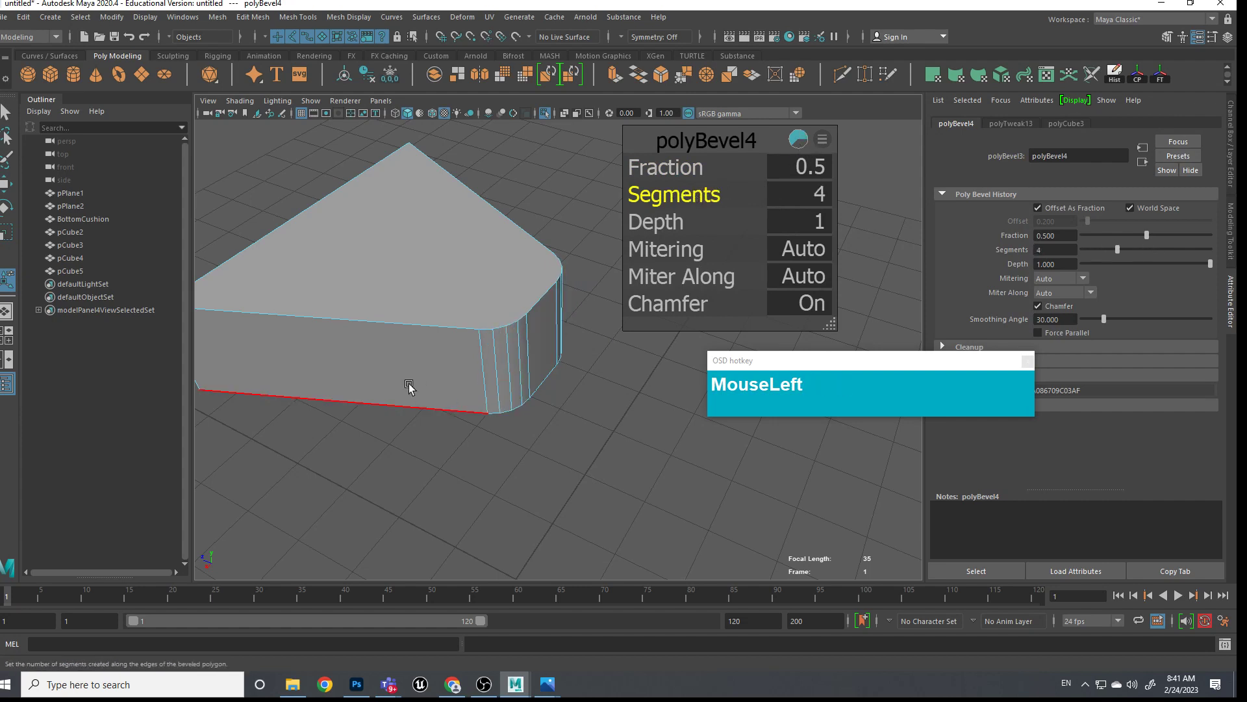
{"action": "left_click_drag", "start_coordinate": [667, 171], "coordinate": [590, 409]}
{"action": "left_click", "coordinate": [616, 456]}
Turn off the view isolation so the rest of the chair is displayed around the bracket in the side view
{"action": "key", "text": "space"}
{"action": "left_click", "coordinate": [311, 101]}
{"action": "mouse_move", "coordinate": [410, 124]}
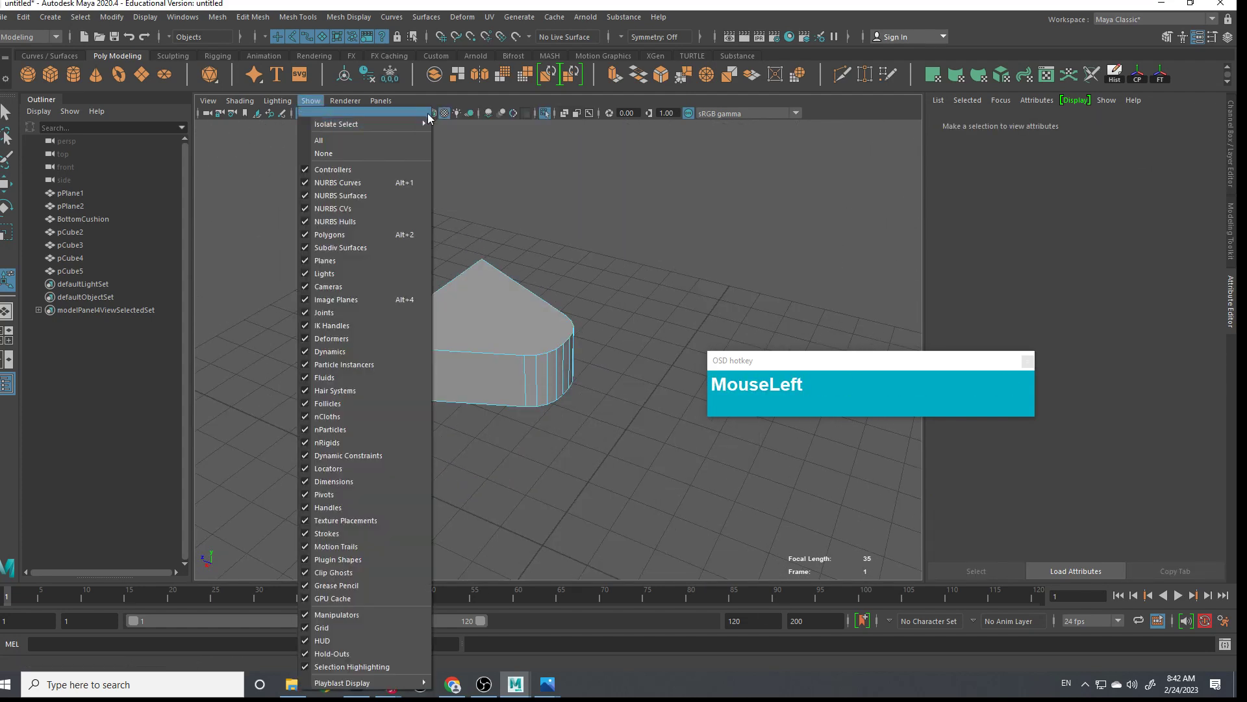
{"action": "left_click", "coordinate": [455, 124]}
{"action": "left_click_drag", "start_coordinate": [576, 201], "coordinate": [702, 301], "text": "alt"}
{"action": "key", "text": "space"}
{"action": "middle_click_drag", "start_coordinate": [701, 301], "coordinate": [739, 295], "text": "alt"}
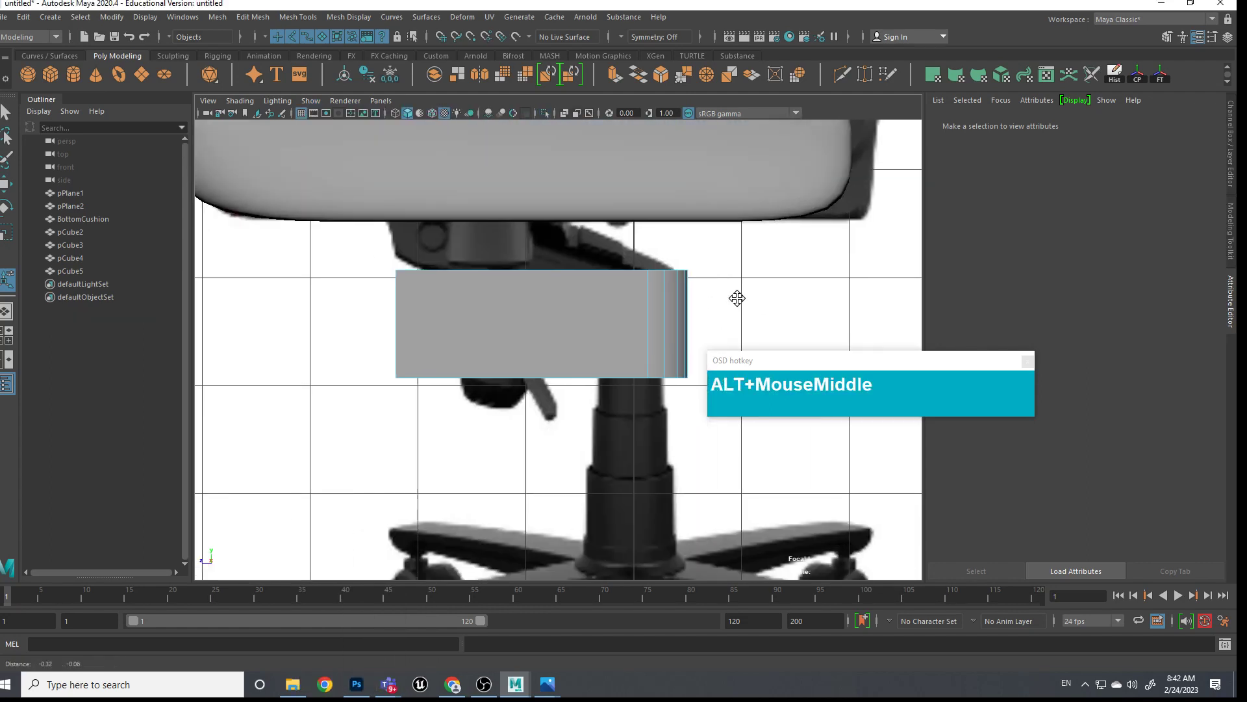
Assign the existing XrayMaterial to the bracket block and raise its transparency until the reference shows through
{"action": "scroll", "coordinate": [661, 281], "scroll_direction": "up", "scroll_amount": 3}
{"action": "right_click_drag", "start_coordinate": [656, 280], "coordinate": [751, 630]}
{"action": "left_click", "coordinate": [610, 306]}
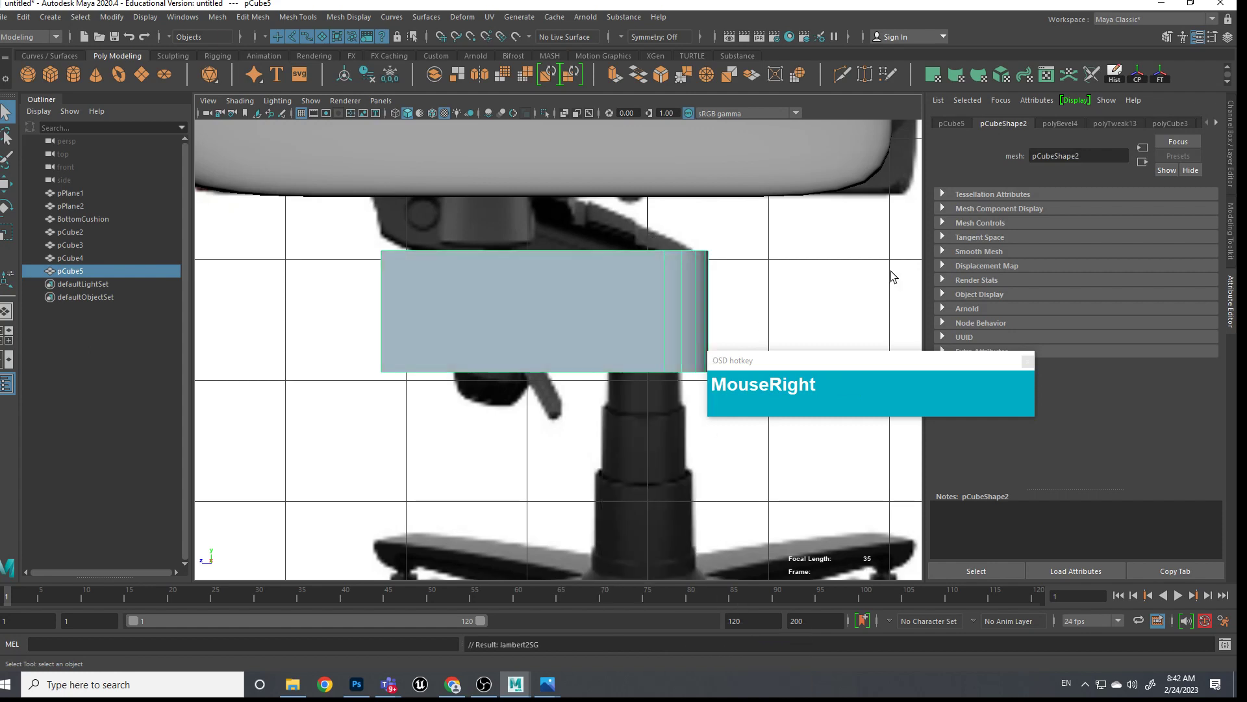
{"action": "right_click_drag", "start_coordinate": [615, 306], "coordinate": [634, 613]}
{"action": "left_click_drag", "start_coordinate": [1083, 282], "coordinate": [1167, 290]}
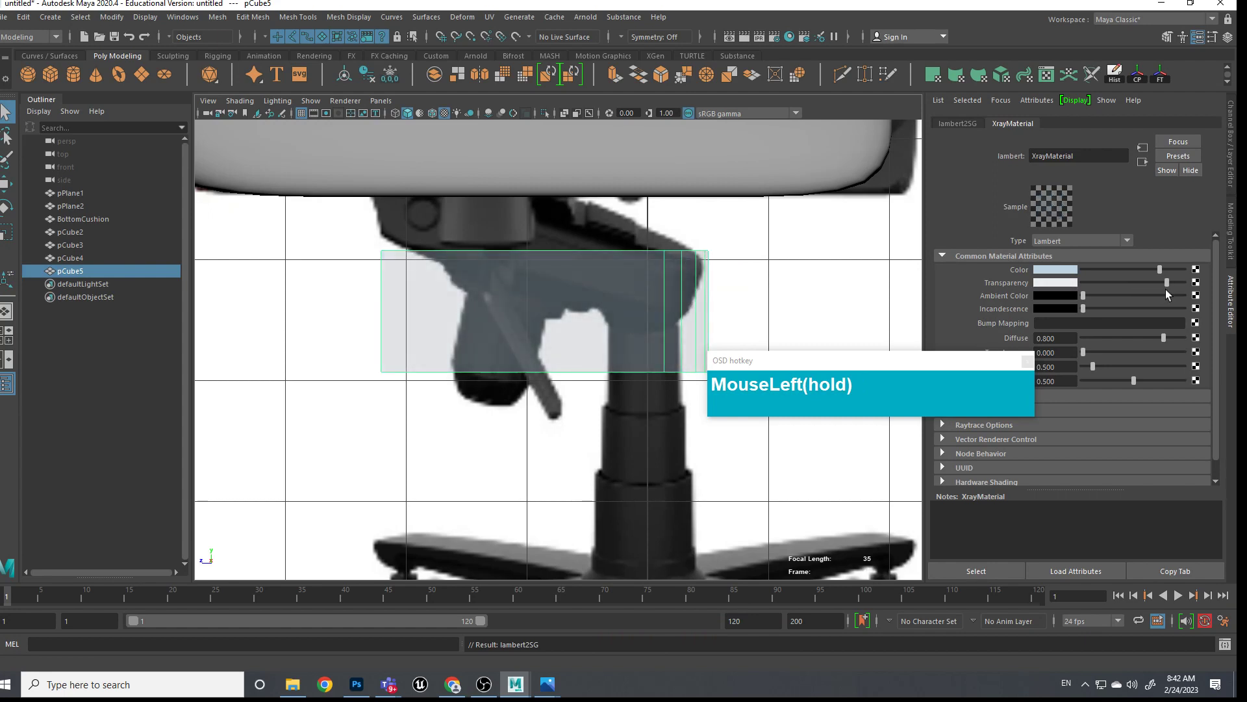
Raise the block's bottom vertices to about 4.45 on Y in the side view to reduce its height
{"action": "scroll", "coordinate": [760, 316], "scroll_direction": "up", "scroll_amount": 1}
{"action": "middle_click_drag", "start_coordinate": [760, 316], "coordinate": [694, 310], "text": "alt"}
{"action": "right_click_drag", "start_coordinate": [609, 267], "coordinate": [569, 274]}
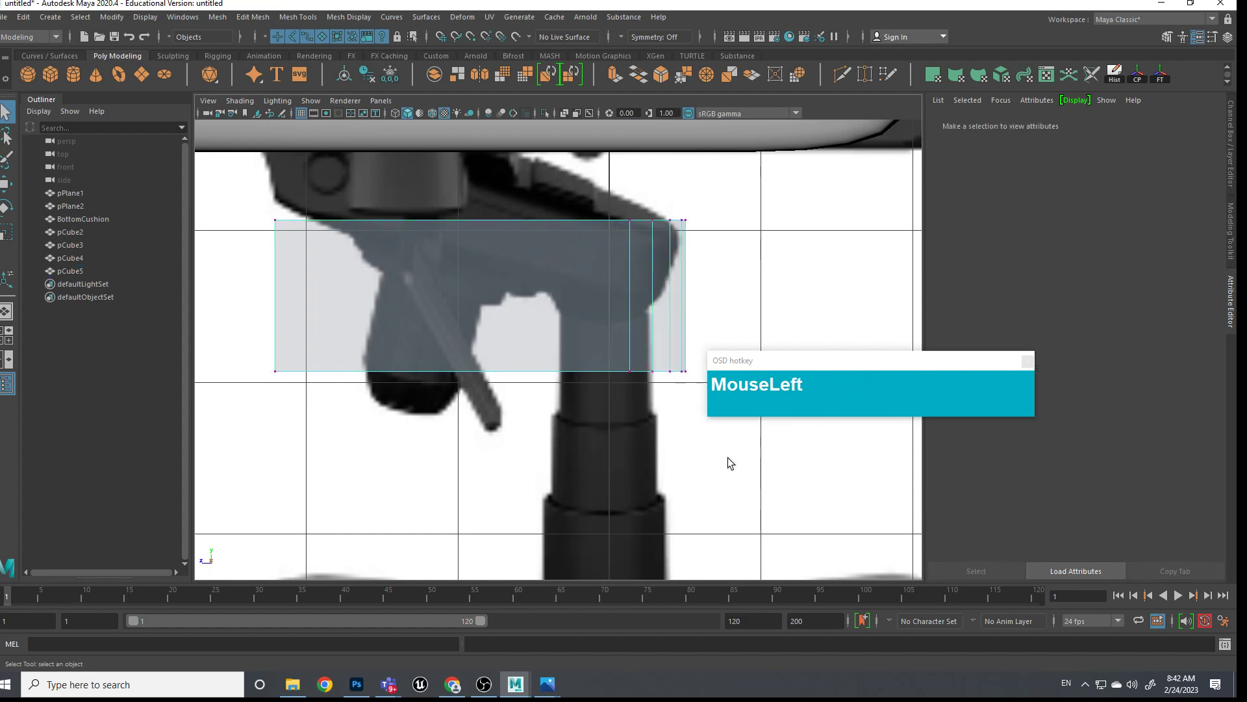
{"action": "left_click_drag", "start_coordinate": [729, 457], "coordinate": [232, 352]}
{"action": "key", "text": "w"}
{"action": "left_click_drag", "start_coordinate": [479, 329], "coordinate": [487, 274]}
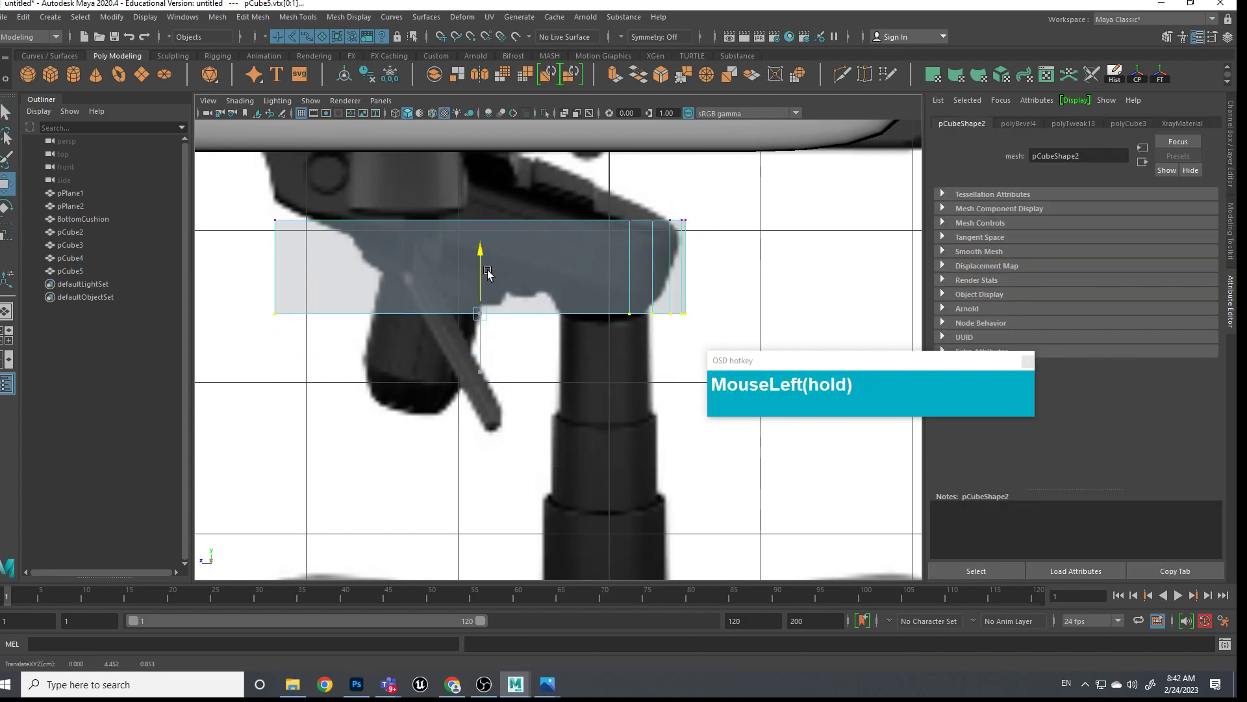
{"action": "middle_click_drag", "start_coordinate": [523, 269], "coordinate": [538, 290], "text": "alt"}
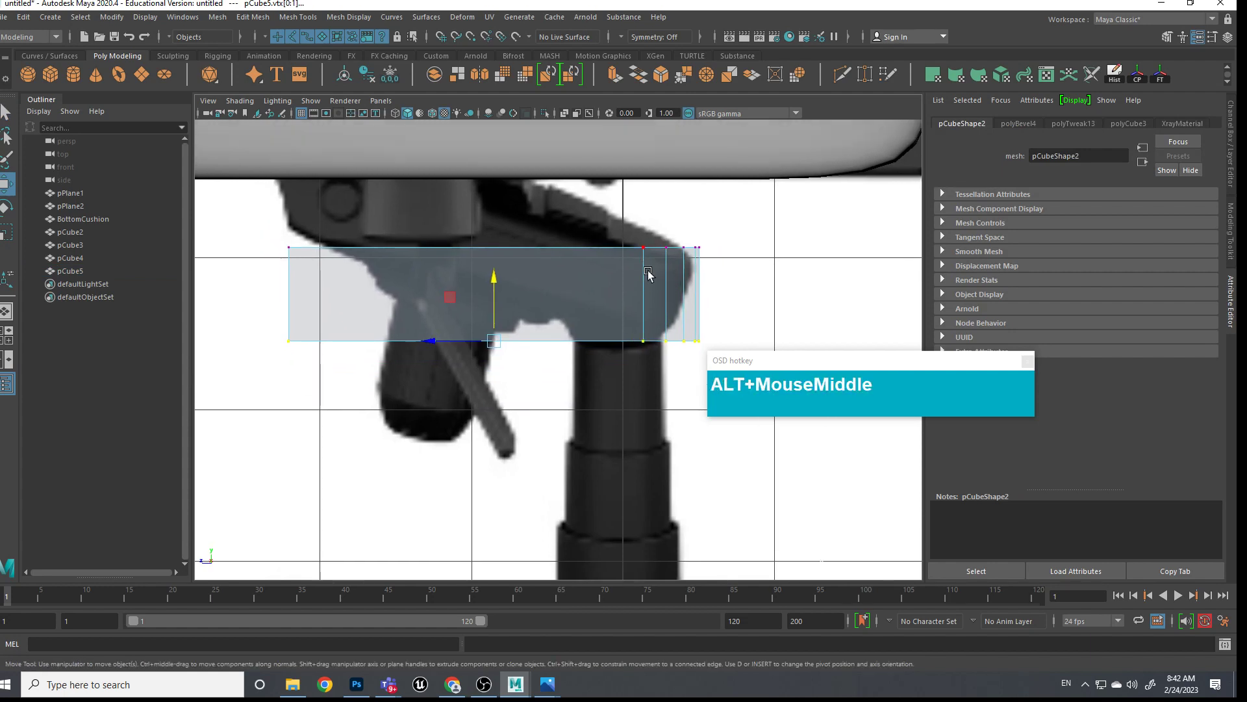
Move the whole bracket block down to about 4.25 on Y, below the reference bracket
{"action": "right_click_drag", "start_coordinate": [578, 261], "coordinate": [607, 235]}
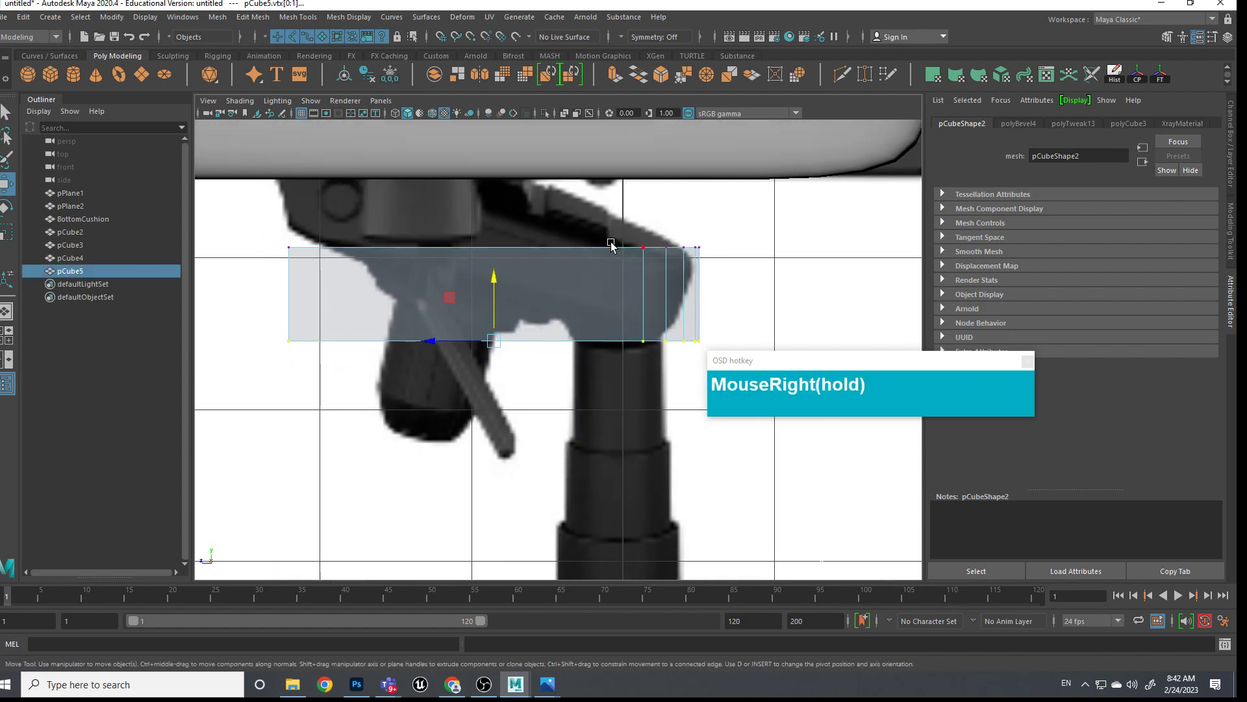
{"action": "left_click_drag", "start_coordinate": [622, 268], "coordinate": [622, 316]}
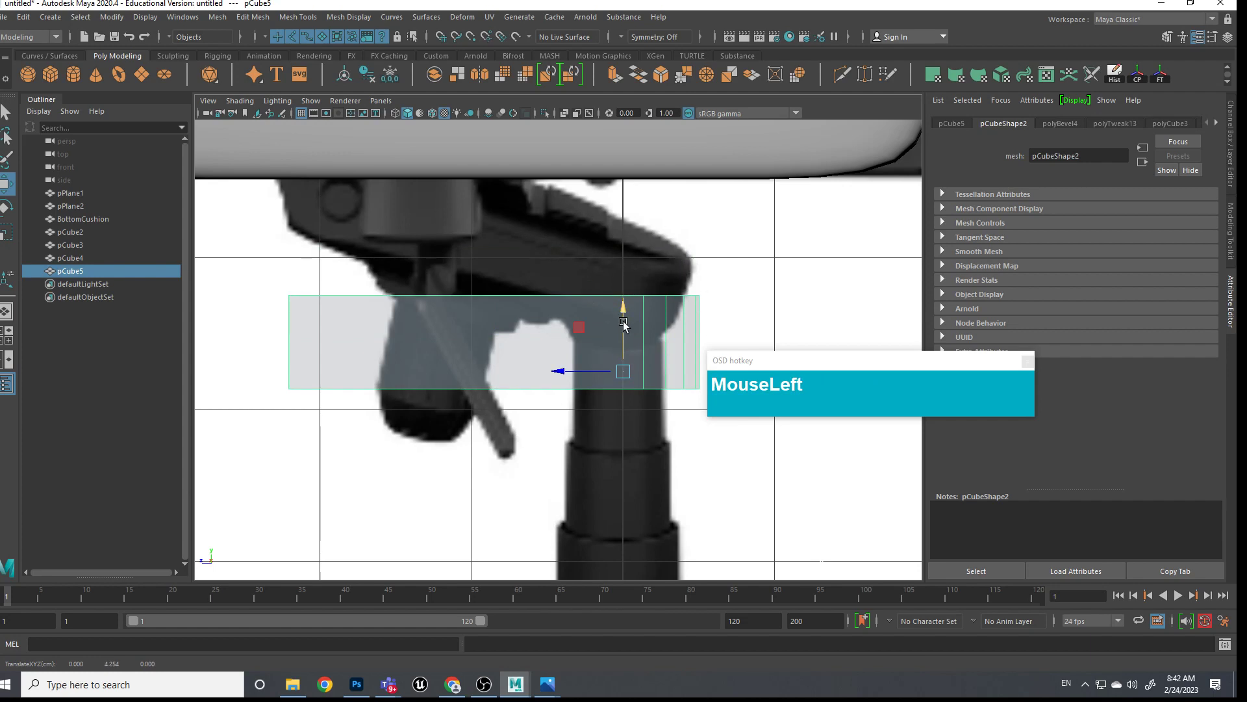
{"action": "left_click_drag", "start_coordinate": [623, 323], "coordinate": [641, 328]}
Examine the bracket block in perspective and compare its width with the front reference image
{"action": "key", "text": "space"}
{"action": "left_click_drag", "start_coordinate": [625, 391], "coordinate": [626, 358]}
{"action": "scroll", "coordinate": [653, 383], "scroll_direction": "up", "scroll_amount": 5}
{"action": "middle_click_drag", "start_coordinate": [654, 384], "coordinate": [639, 381], "text": "alt"}
{"action": "left_click_drag", "start_coordinate": [639, 381], "coordinate": [511, 345], "text": "alt"}
{"action": "middle_click_drag", "start_coordinate": [511, 345], "coordinate": [585, 343], "text": "alt"}
{"action": "left_click_drag", "start_coordinate": [585, 343], "coordinate": [691, 363], "text": "alt"}
{"action": "key", "text": "space"}
{"action": "middle_click_drag", "start_coordinate": [626, 421], "coordinate": [631, 324], "text": "alt"}
{"action": "scroll", "coordinate": [632, 325], "scroll_direction": "up", "scroll_amount": 5}
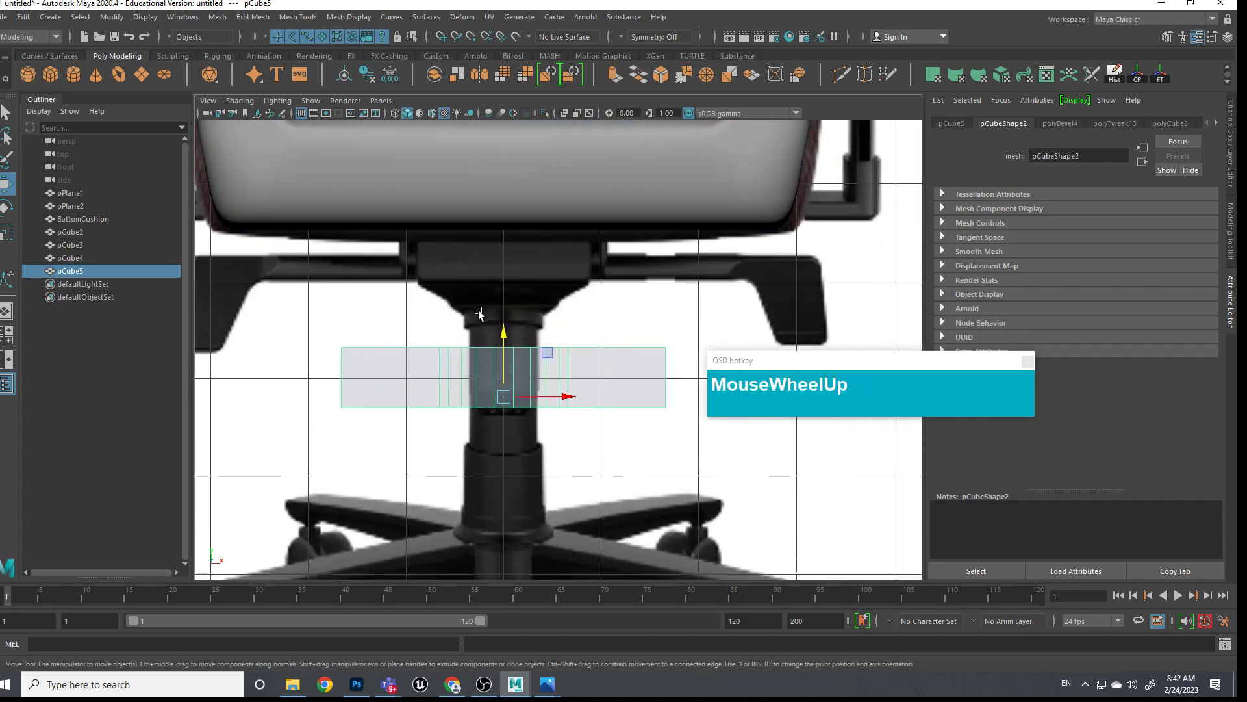
Scale the block's wide front face narrower on X to match the mechanism in the front reference
{"action": "key", "text": "space"}
{"action": "left_click_drag", "start_coordinate": [656, 346], "coordinate": [625, 326]}
{"action": "right_click_drag", "start_coordinate": [625, 326], "coordinate": [635, 361]}
{"action": "left_click", "coordinate": [594, 325]}
{"action": "key", "text": "r"}
{"action": "left_click_drag", "start_coordinate": [632, 332], "coordinate": [614, 393]}
{"action": "key", "text": "space"}
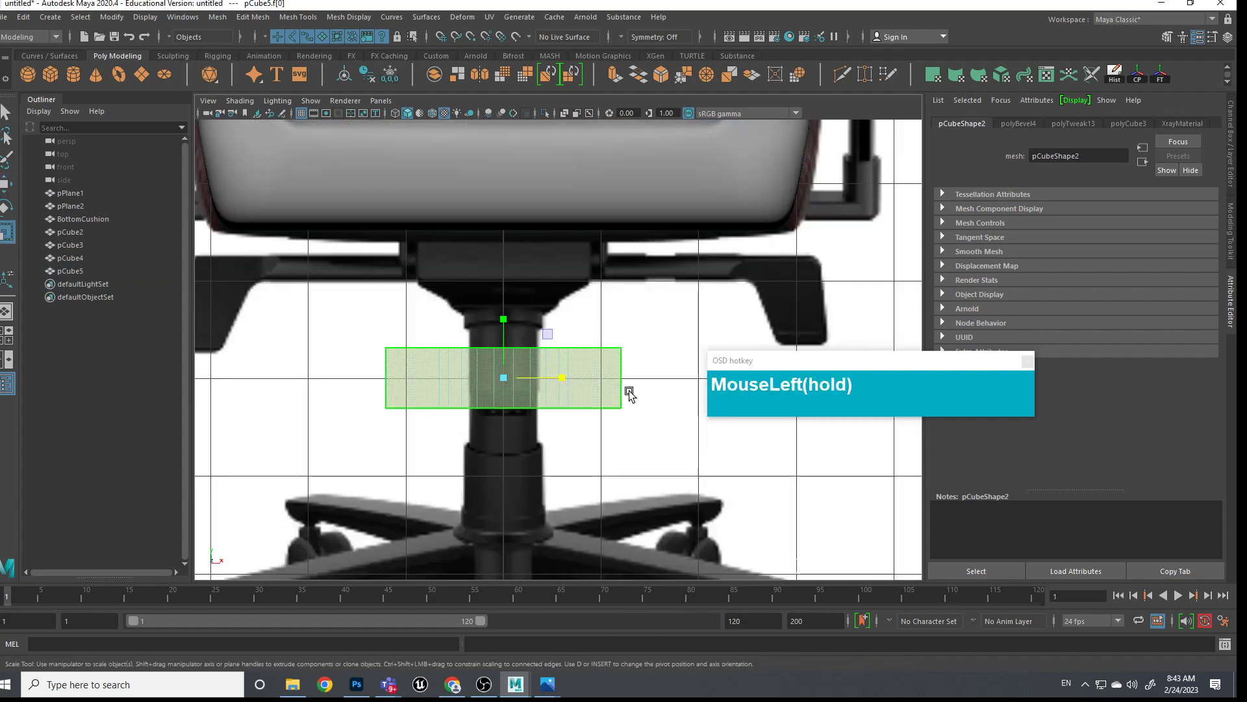
{"action": "scroll", "coordinate": [607, 384], "scroll_direction": "up", "scroll_amount": 3}
{"action": "left_click_drag", "start_coordinate": [537, 390], "coordinate": [527, 392]}
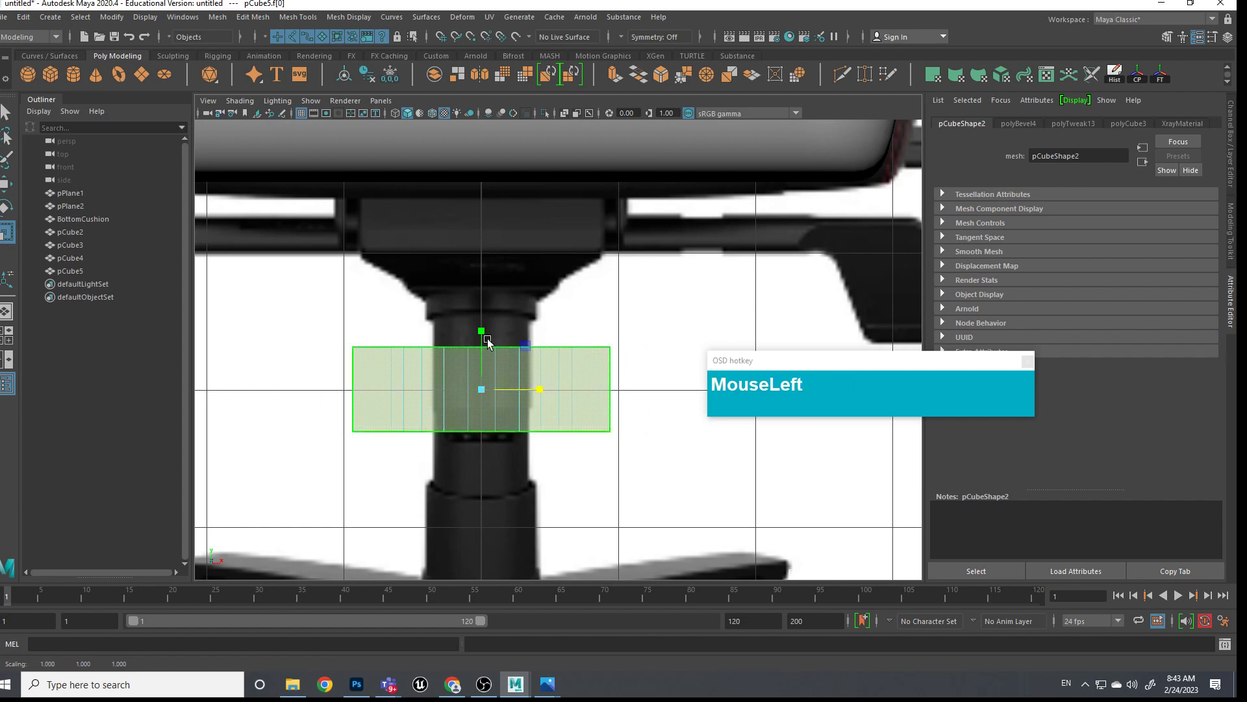
Select all of the bracket's vertices in the front view and scale them on Y to make it thinner
{"action": "right_click_drag", "start_coordinate": [547, 387], "coordinate": [484, 328]}
{"action": "left_click_drag", "start_coordinate": [698, 495], "coordinate": [335, 302]}
{"action": "left_click_drag", "start_coordinate": [481, 339], "coordinate": [482, 356]}
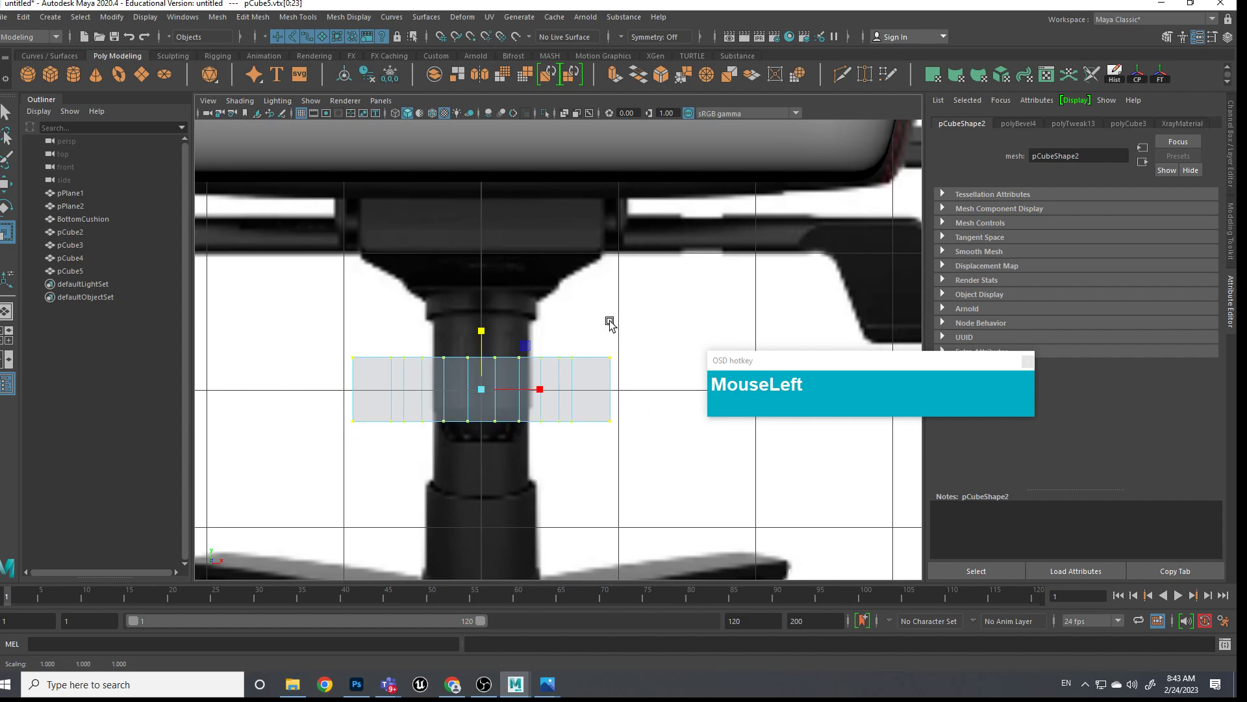
{"action": "key", "text": "space"}
{"action": "key", "text": "space"}
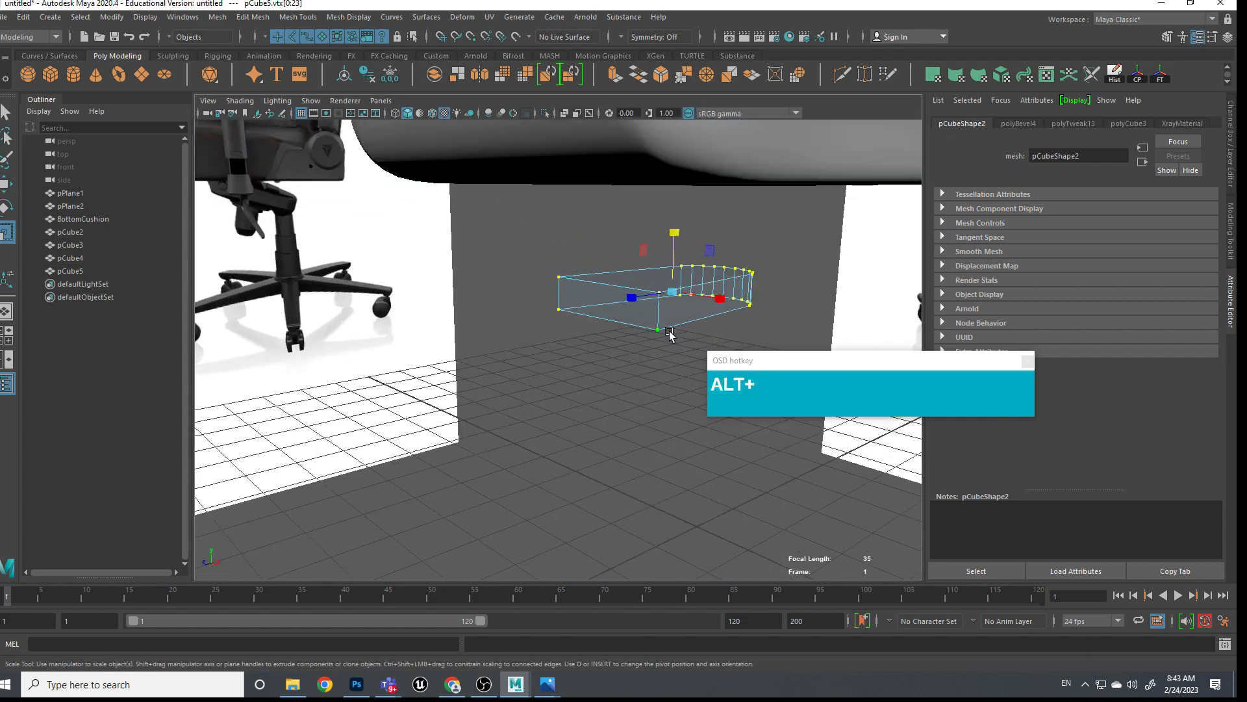
{"action": "left_click_drag", "start_coordinate": [669, 334], "coordinate": [644, 292], "text": "alt"}
{"action": "middle_click_drag", "start_coordinate": [643, 292], "coordinate": [646, 289], "text": "alt"}
{"action": "right_click_drag", "start_coordinate": [647, 290], "coordinate": [682, 257]}
{"action": "left_click", "coordinate": [682, 257]}
{"action": "left_click", "coordinate": [679, 298], "text": "shift"}
{"action": "left_click", "coordinate": [682, 321], "text": "shift"}
{"action": "left_click", "coordinate": [743, 259], "text": "shift"}
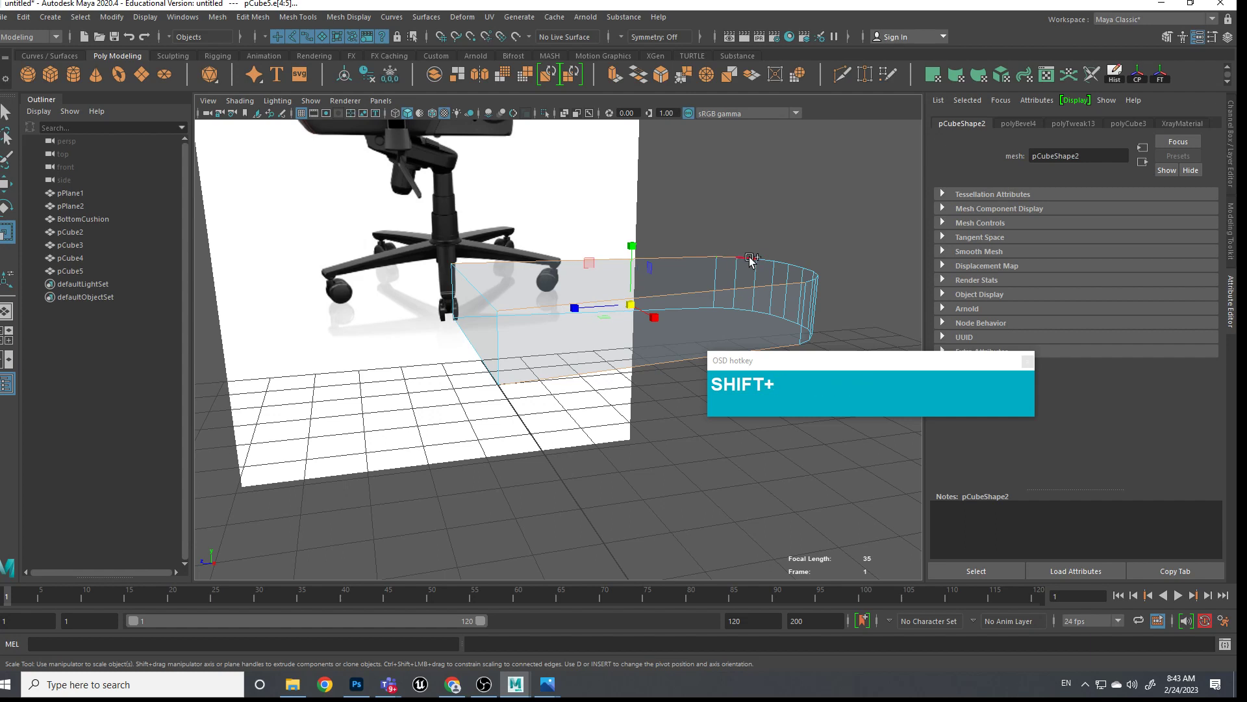
{"action": "left_click", "coordinate": [749, 258], "text": "shift"}
{"action": "left_click", "coordinate": [769, 261], "text": "shift"}
{"action": "left_click_drag", "start_coordinate": [813, 299], "coordinate": [721, 295], "text": "alt"}
{"action": "middle_click_drag", "start_coordinate": [720, 297], "coordinate": [569, 302], "text": "alt"}
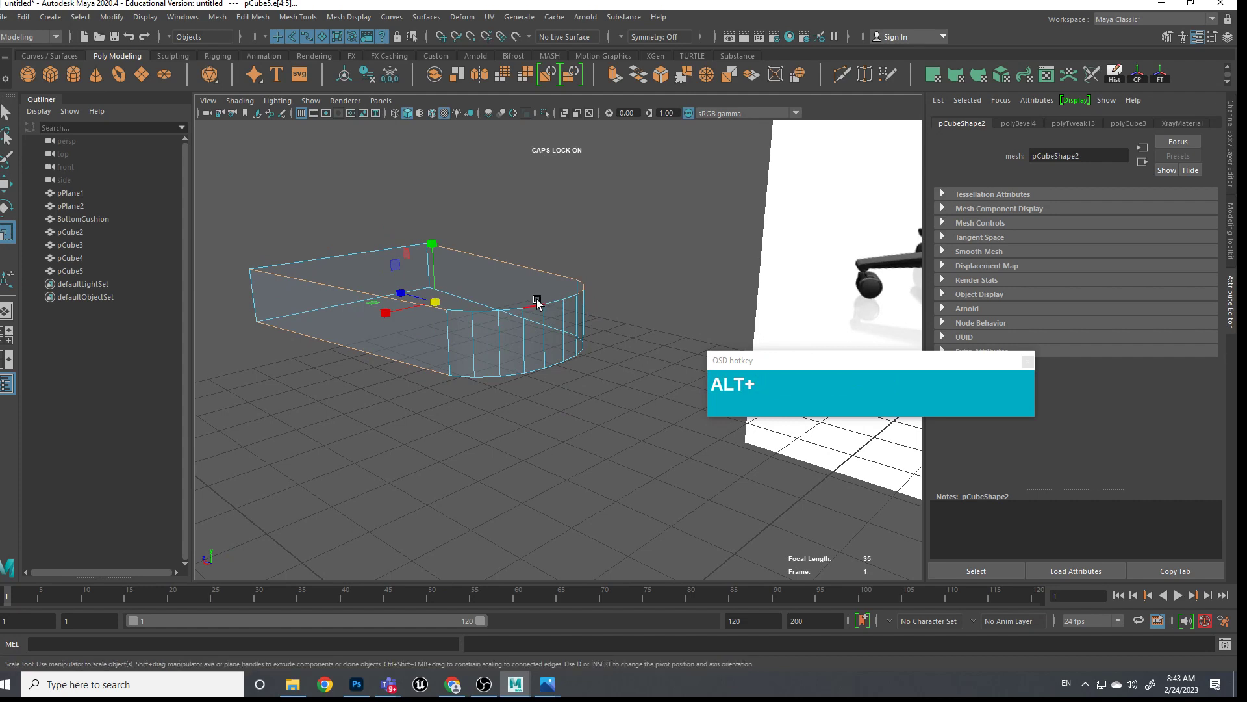
{"action": "left_click", "coordinate": [584, 321]}
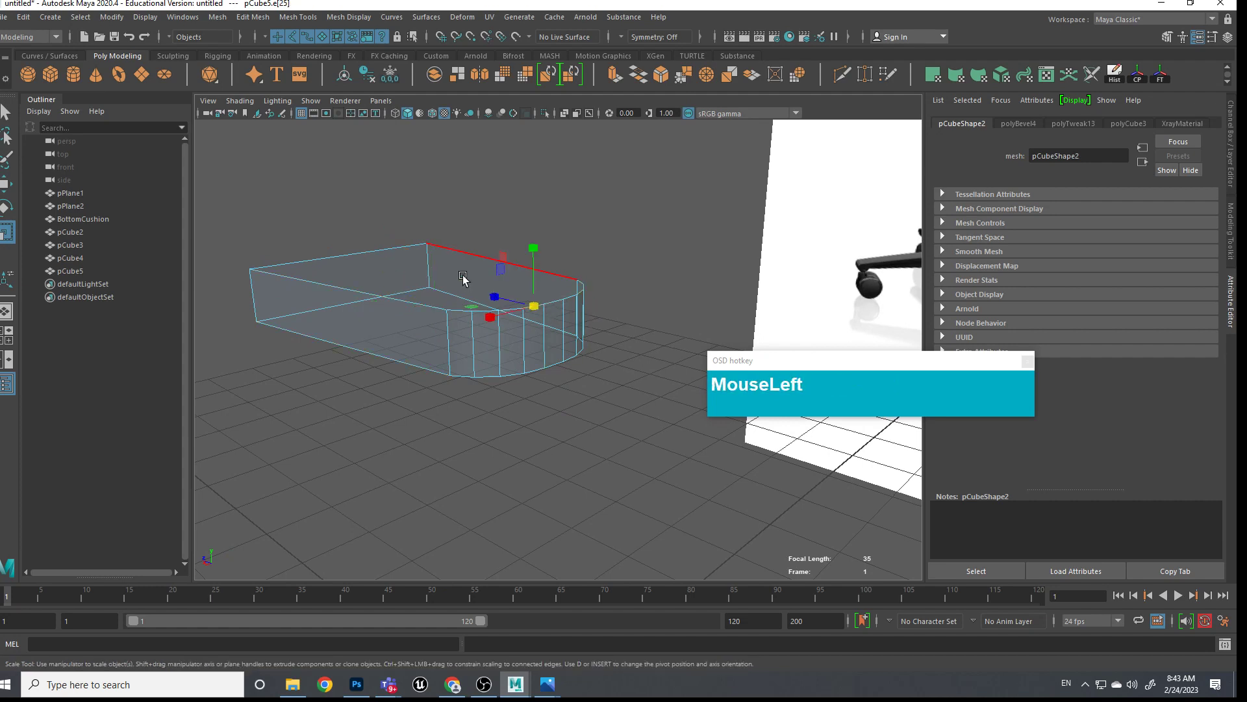
Bevel the bracket's top and bottom faces and adjust the bevel's segments and fraction for a narrow rounded rim
{"action": "right_click", "coordinate": [470, 259]}
{"action": "right_click_drag", "start_coordinate": [473, 263], "coordinate": [470, 293]}
{"action": "left_click", "coordinate": [448, 271]}
{"action": "left_click_drag", "start_coordinate": [540, 398], "coordinate": [572, 350], "text": "alt"}
{"action": "left_click", "coordinate": [557, 310], "text": "shift"}
{"action": "middle_click_drag", "start_coordinate": [572, 350], "coordinate": [563, 333], "text": "alt"}
{"action": "scroll", "coordinate": [563, 334], "scroll_direction": "up", "scroll_amount": 2}
{"action": "right_click_drag", "start_coordinate": [563, 296], "coordinate": [628, 299], "text": "shift"}
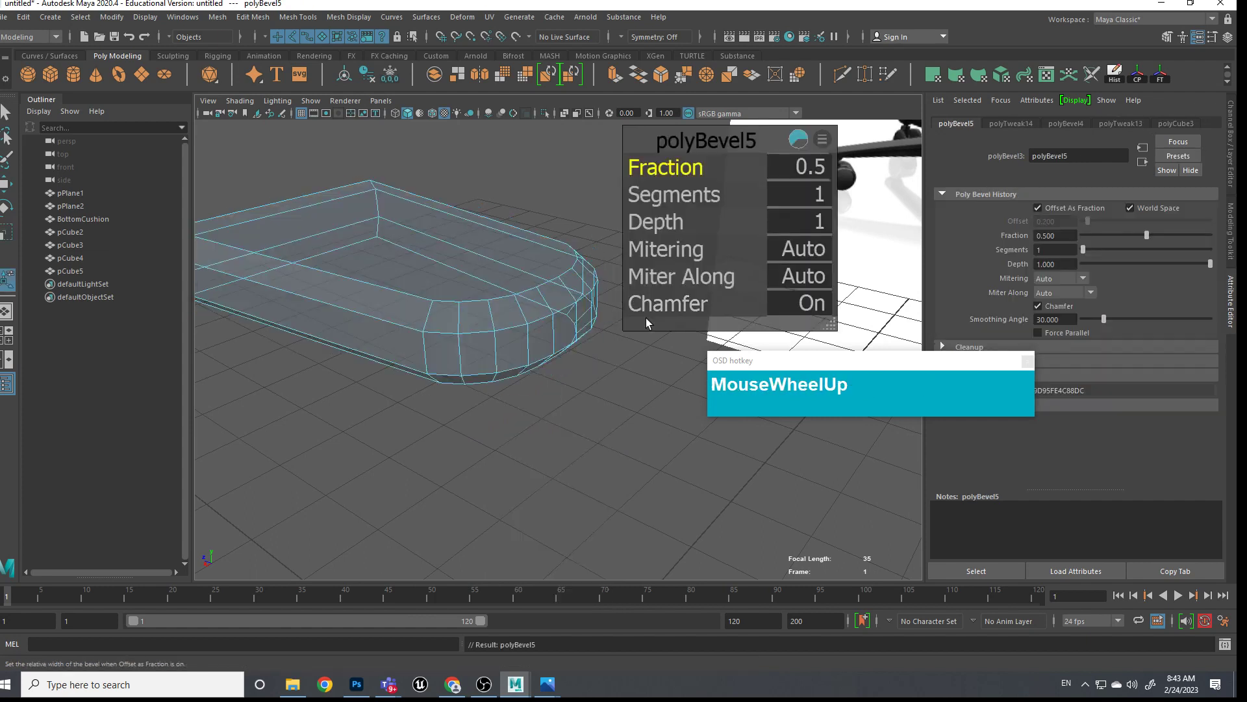
{"action": "left_click", "coordinate": [687, 201]}
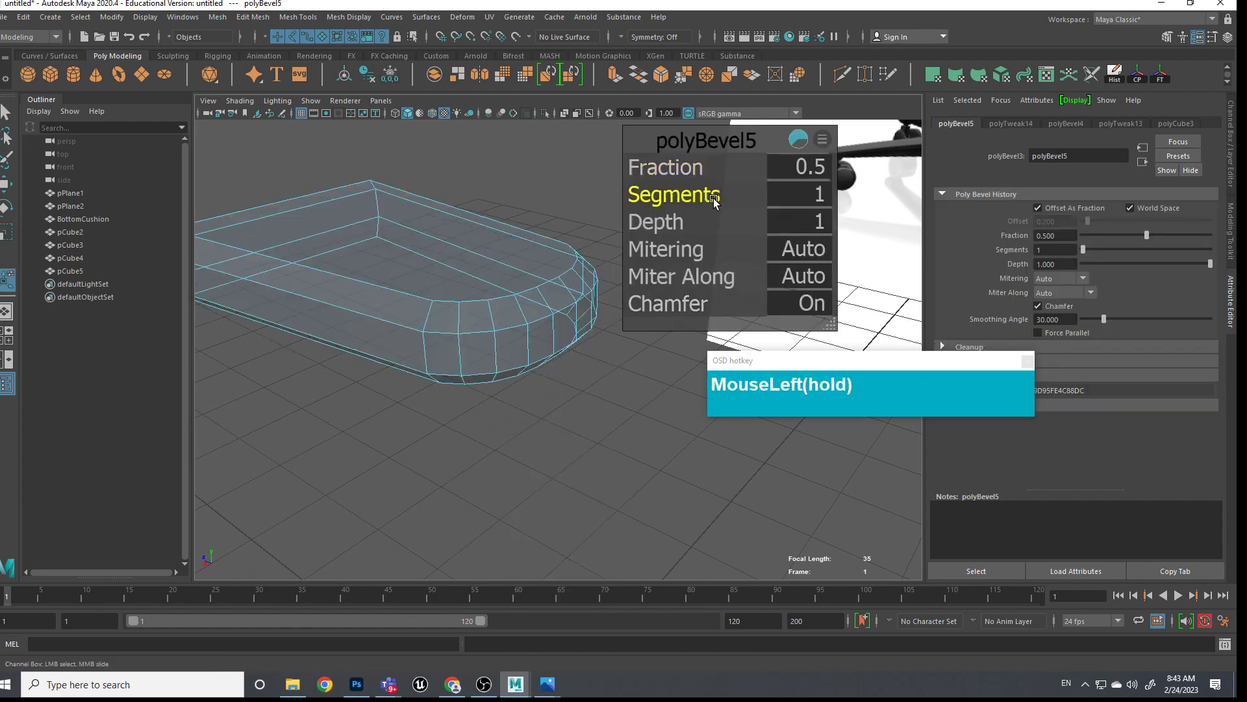
{"action": "left_click_drag", "start_coordinate": [720, 196], "coordinate": [678, 171]}
{"action": "left_click", "coordinate": [679, 168]}
{"action": "left_click", "coordinate": [587, 420]}
{"action": "middle_click_drag", "start_coordinate": [587, 420], "coordinate": [617, 412], "text": "alt"}
{"action": "left_click_drag", "start_coordinate": [618, 412], "coordinate": [624, 398], "text": "alt"}
{"action": "scroll", "coordinate": [632, 343], "scroll_direction": "down", "scroll_amount": 2}
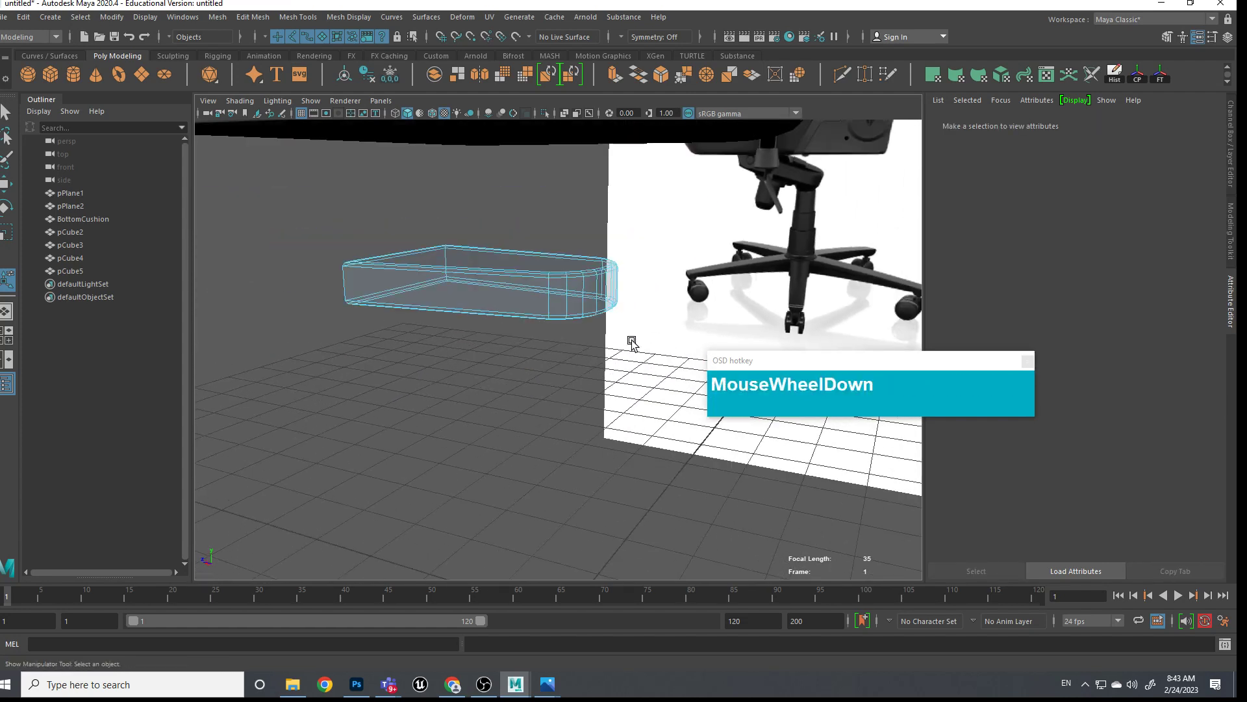
Select the whole bracket and place its pivot at mid-height near the rounded end in the side view
{"action": "right_click_drag", "start_coordinate": [589, 299], "coordinate": [519, 334]}
{"action": "left_click", "coordinate": [518, 334]}
{"action": "left_click", "coordinate": [531, 274]}
{"action": "key", "text": "space"}
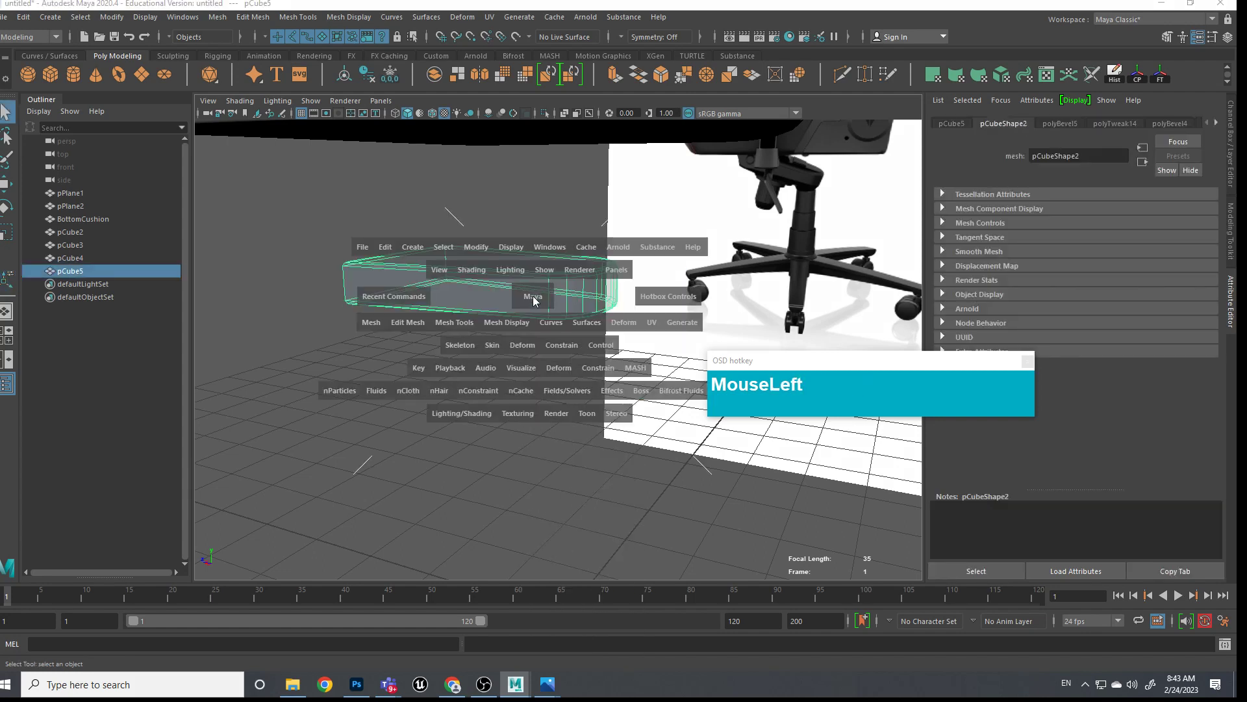
{"action": "left_click_drag", "start_coordinate": [529, 279], "coordinate": [617, 296]}
{"action": "scroll", "coordinate": [592, 390], "scroll_direction": "up", "scroll_amount": 2}
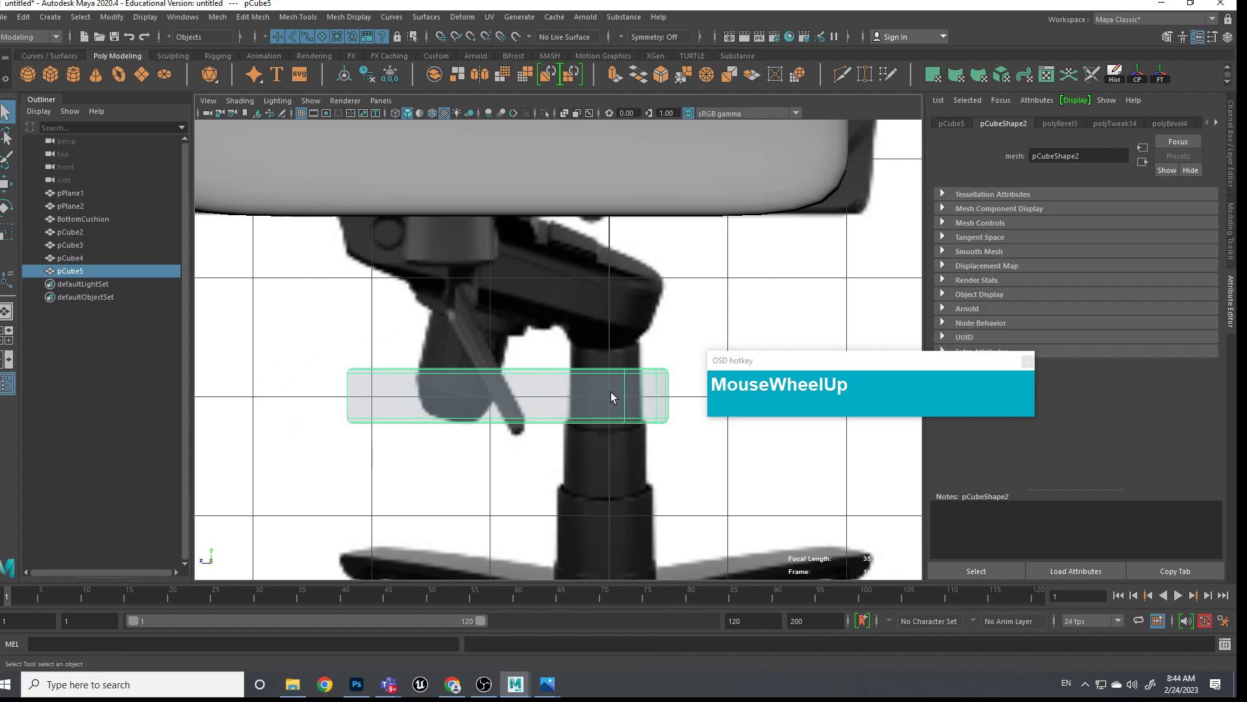
{"action": "key", "text": "w"}
{"action": "key", "text": "d"}
{"action": "left_click_drag", "start_coordinate": [609, 419], "coordinate": [625, 394]}
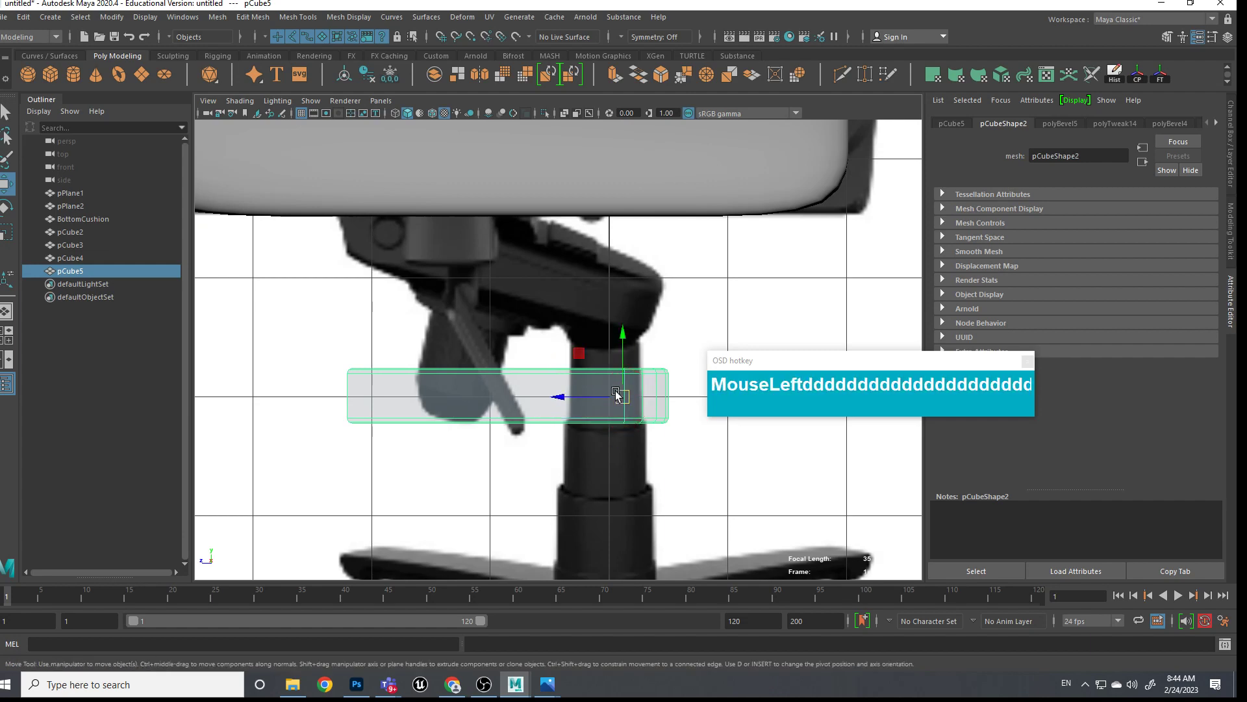
Move the bracket up to about 4.82 on Y and rotate it to follow the tilted bracket in the reference
{"action": "left_click_drag", "start_coordinate": [621, 400], "coordinate": [619, 306]}
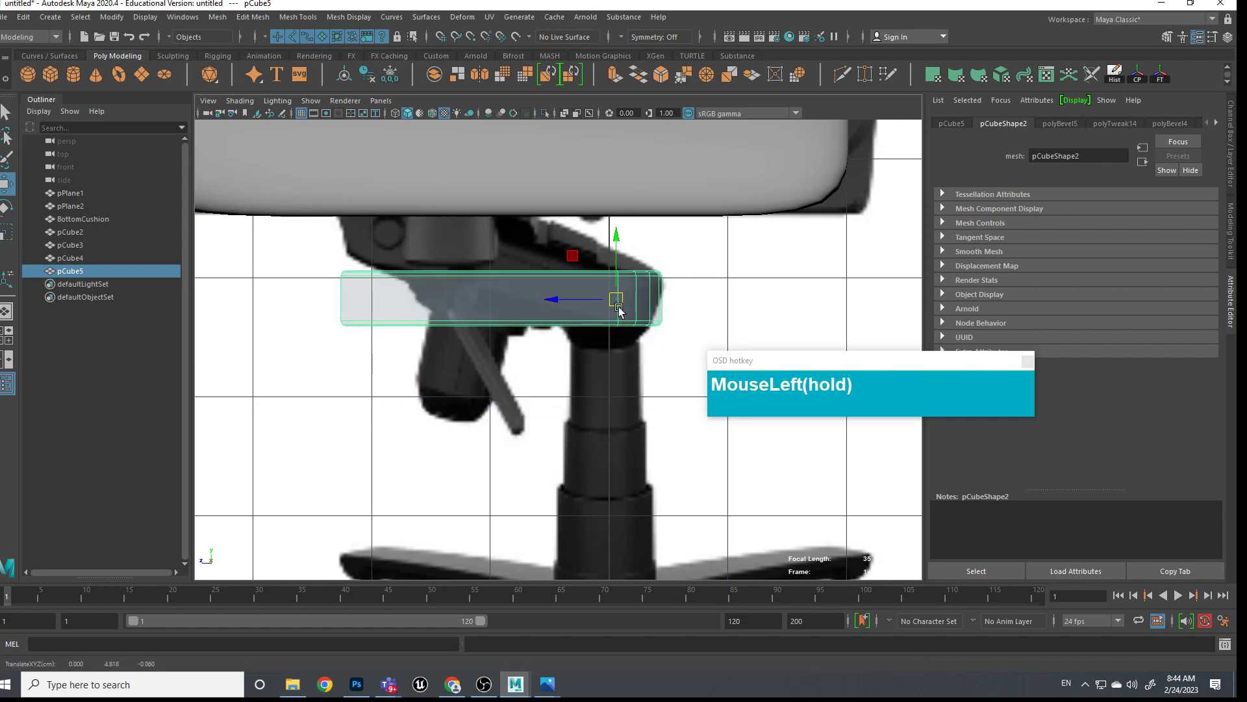
{"action": "key", "text": "e"}
{"action": "left_click_drag", "start_coordinate": [663, 269], "coordinate": [661, 330]}
Check the tilted bracket's fit against the front reference and from beneath the seat in perspective
{"action": "key", "text": "space"}
{"action": "middle_click_drag", "start_coordinate": [661, 330], "coordinate": [646, 354], "text": "alt"}
{"action": "scroll", "coordinate": [641, 348], "scroll_direction": "down", "scroll_amount": 4}
{"action": "scroll", "coordinate": [644, 354], "scroll_direction": "up", "scroll_amount": 1}
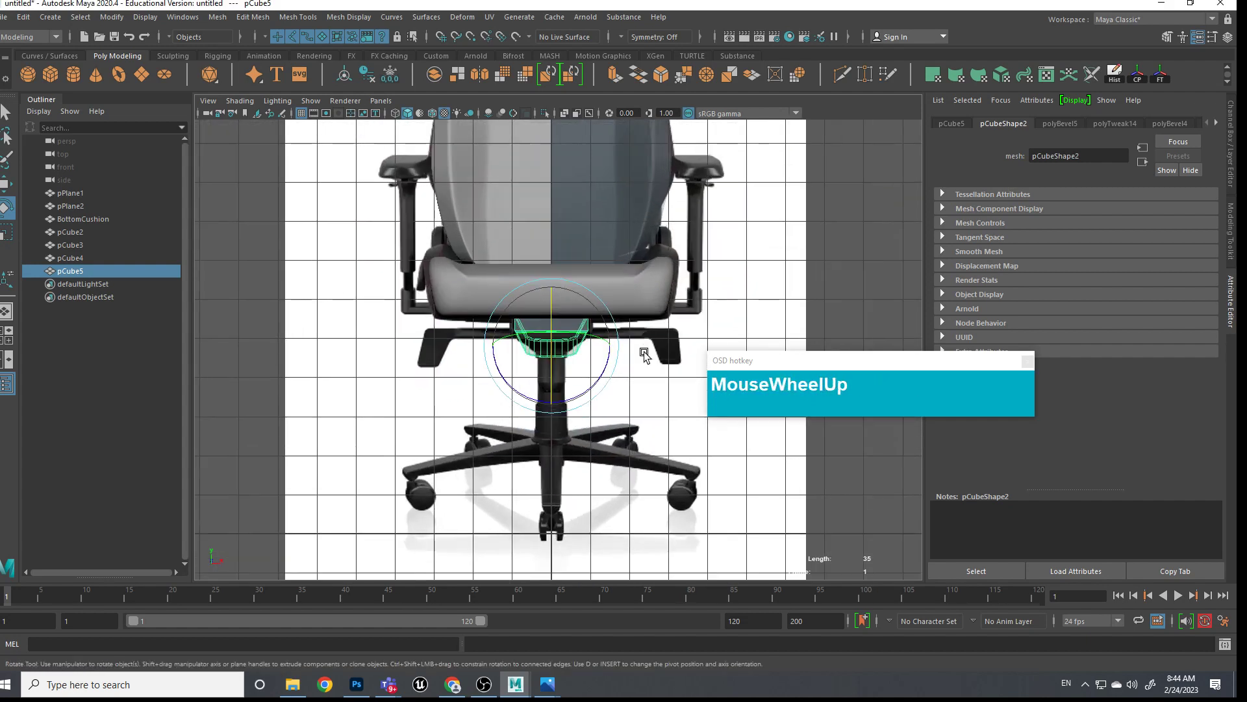
{"action": "scroll", "coordinate": [644, 354], "scroll_direction": "up", "scroll_amount": 1}
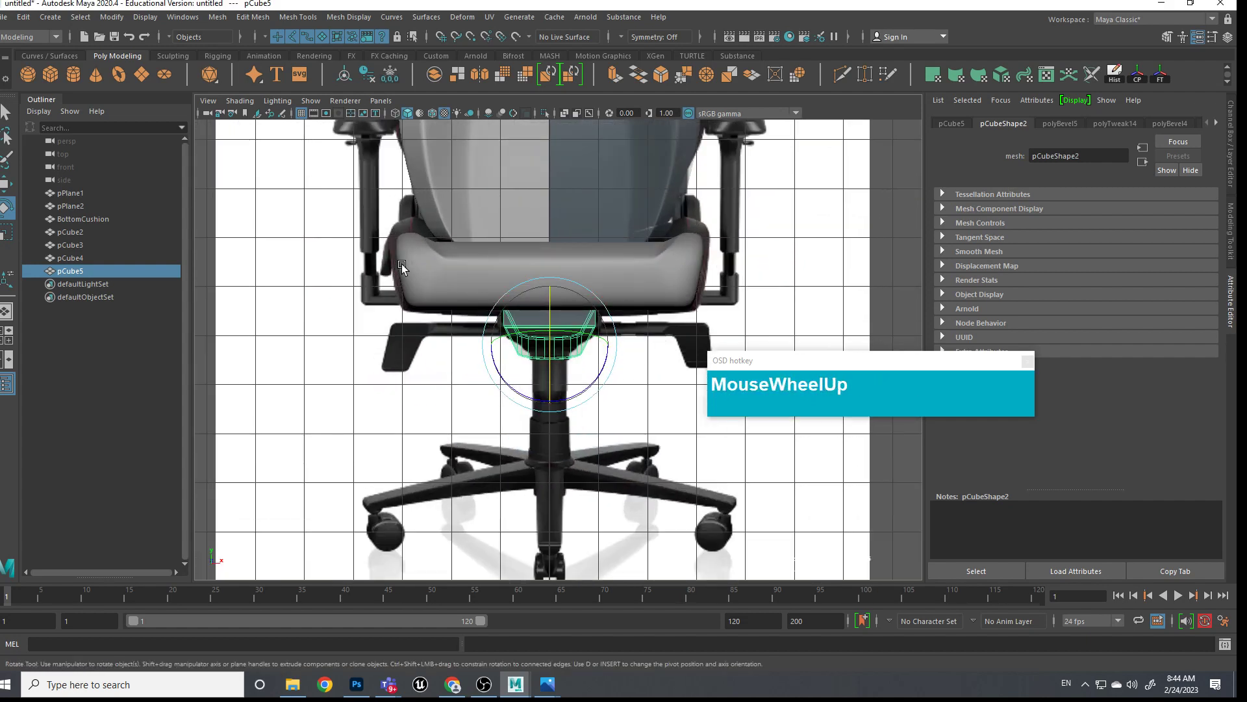
{"action": "key", "text": "space"}
{"action": "left_click_drag", "start_coordinate": [575, 328], "coordinate": [611, 328]}
{"action": "scroll", "coordinate": [617, 331], "scroll_direction": "down", "scroll_amount": 1, "text": "alt"}
{"action": "middle_click_drag", "start_coordinate": [611, 328], "coordinate": [616, 336], "text": "alt"}
{"action": "left_click_drag", "start_coordinate": [616, 336], "coordinate": [556, 235], "text": "alt"}
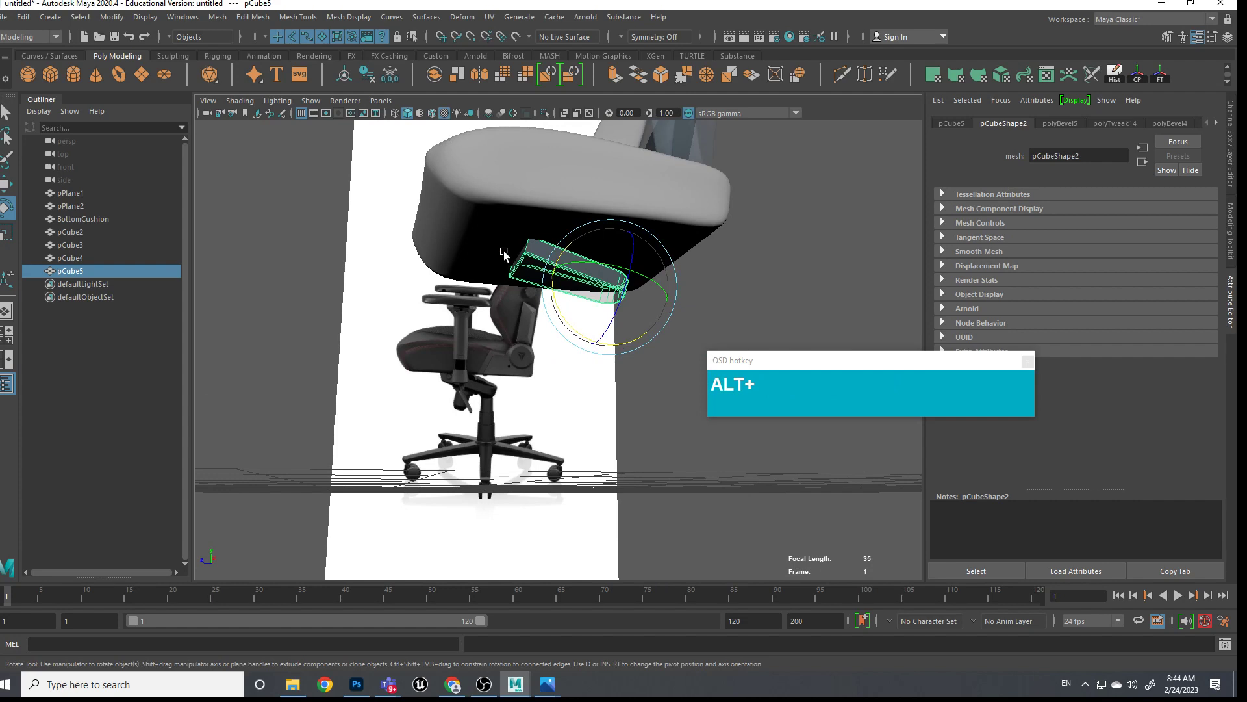
{"action": "scroll", "coordinate": [591, 269], "scroll_direction": "up", "scroll_amount": 2}
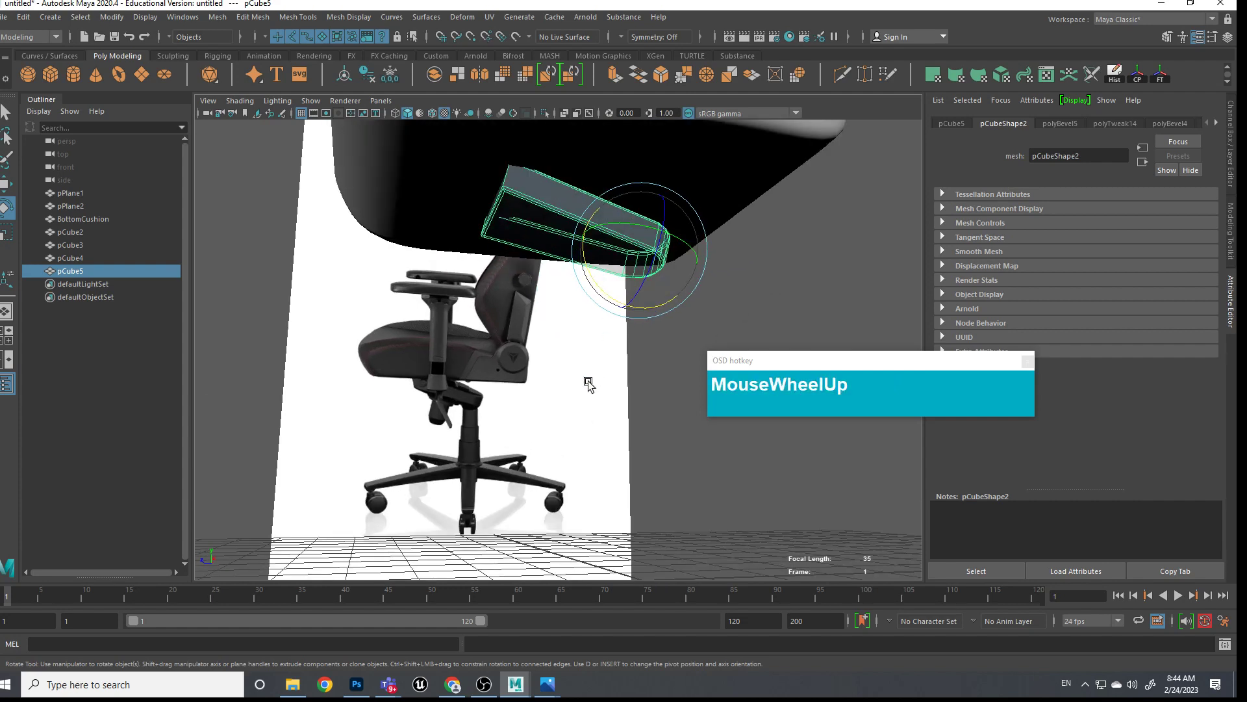
Create a polygon plane at the origin and reduce its width and height subdivisions to a single face
{"action": "left_click", "coordinate": [588, 450]}
{"action": "right_click_drag", "start_coordinate": [598, 416], "coordinate": [536, 396], "text": "shift"}
{"action": "middle_click_drag", "start_coordinate": [593, 446], "coordinate": [523, 454], "text": "alt"}
{"action": "left_click", "coordinate": [1237, 280]}
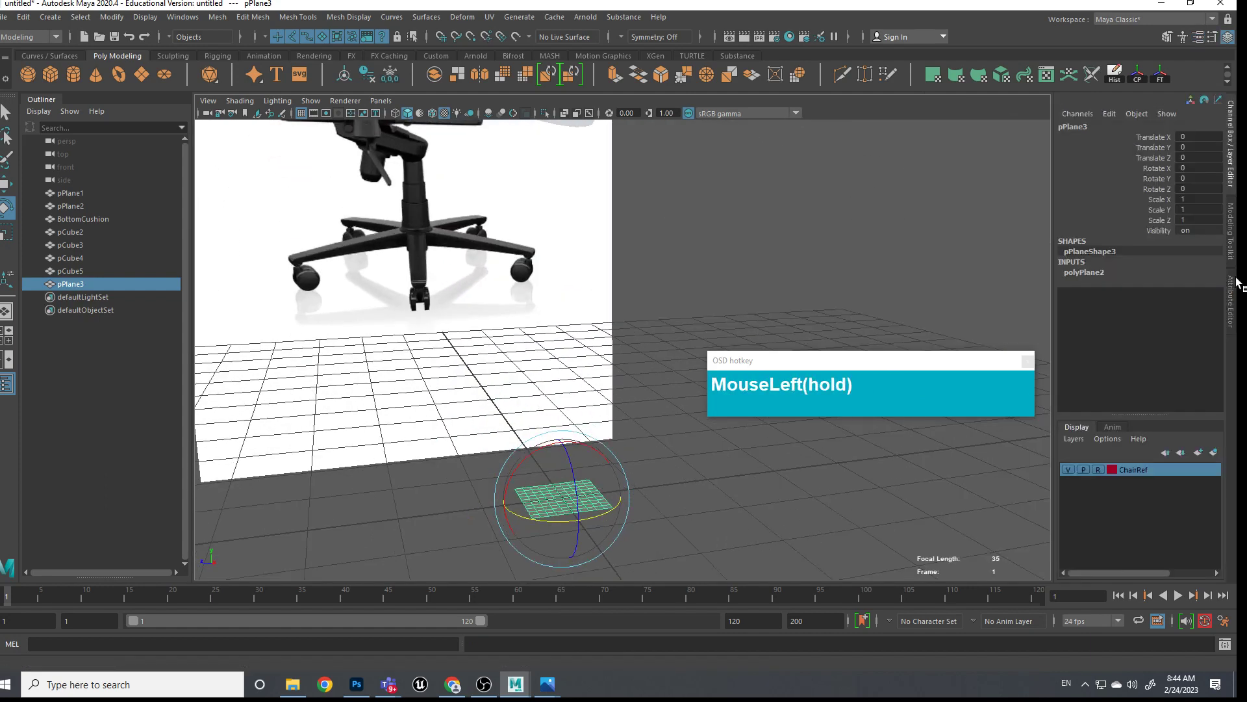
{"action": "left_click", "coordinate": [1083, 272]}
{"action": "left_click", "coordinate": [1142, 303]}
{"action": "left_click", "coordinate": [1141, 314], "text": "shift"}
{"action": "middle_click_drag", "start_coordinate": [791, 291], "coordinate": [588, 382]}
Extrude the plane upward slightly into a thin plate and return to object selection
{"action": "right_click_drag", "start_coordinate": [592, 338], "coordinate": [600, 380], "text": "shift"}
{"action": "left_click_drag", "start_coordinate": [562, 462], "coordinate": [567, 458]}
{"action": "right_click_drag", "start_coordinate": [593, 342], "coordinate": [651, 308]}
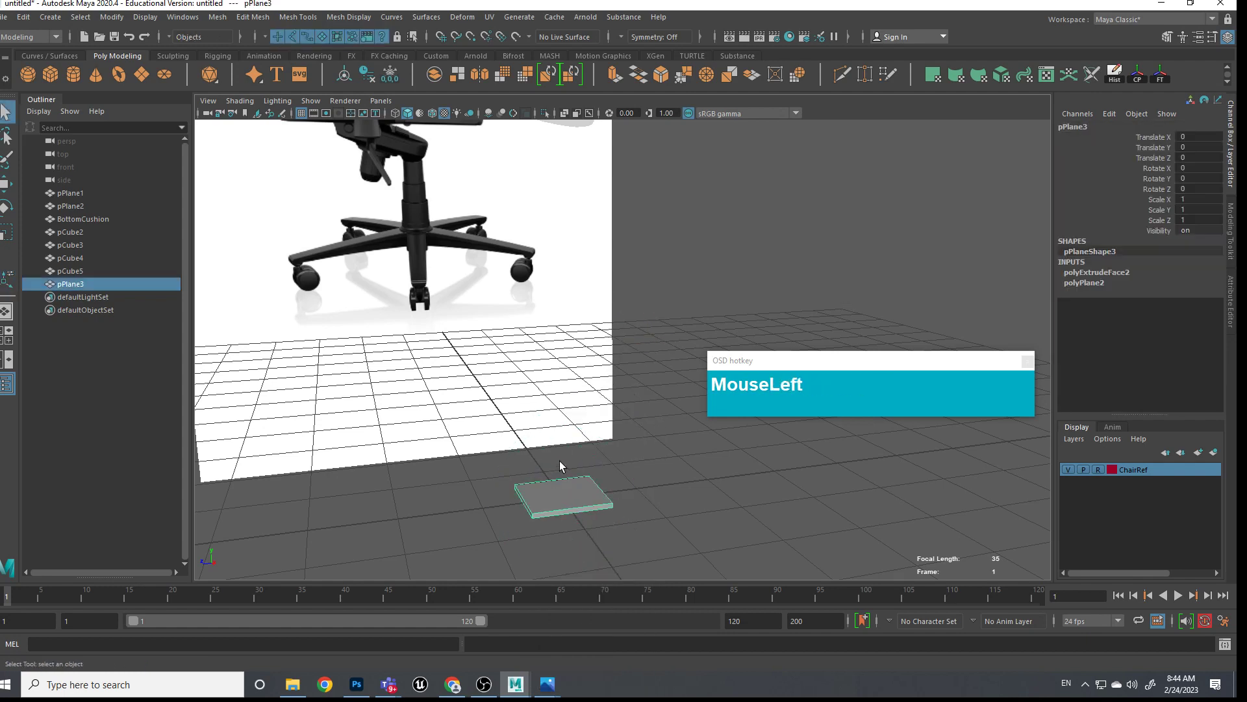
Scale the plate uniformly to 2.451 and move it under the seat at 5.449 on Y and 1.179 on Z
{"action": "scroll", "coordinate": [560, 461], "scroll_direction": "down", "scroll_amount": 5}
{"action": "key", "text": "w"}
{"action": "left_click_drag", "start_coordinate": [593, 359], "coordinate": [572, 173]}
{"action": "left_click_drag", "start_coordinate": [571, 168], "coordinate": [621, 215]}
{"action": "key", "text": "e"}
{"action": "key", "text": "r"}
{"action": "key", "text": "w"}
{"action": "left_click_drag", "start_coordinate": [580, 172], "coordinate": [501, 225]}
{"action": "scroll", "coordinate": [595, 300], "scroll_direction": "up", "scroll_amount": 5}
{"action": "left_click_drag", "start_coordinate": [600, 307], "coordinate": [606, 368], "text": "alt"}
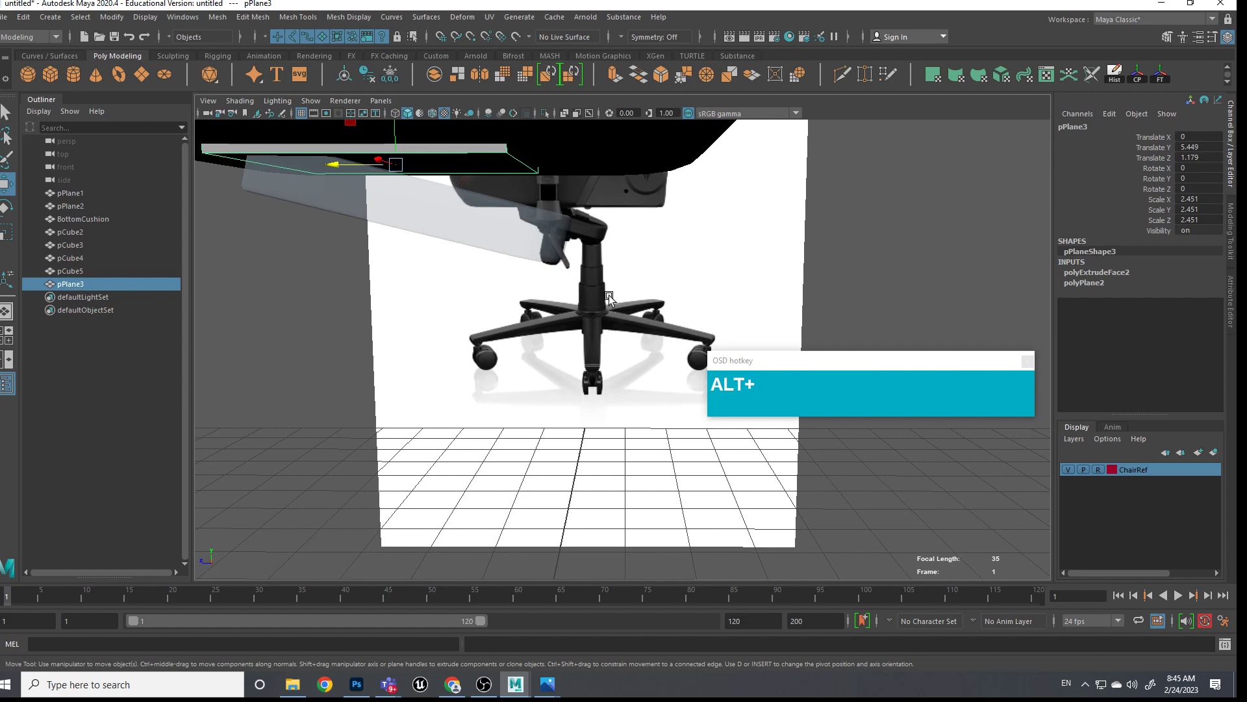
Compare the plate's width and position under the seat with the chair's front reference image
{"action": "key", "text": "space"}
{"action": "left_click_drag", "start_coordinate": [566, 221], "coordinate": [566, 273]}
{"action": "middle_click_drag", "start_coordinate": [727, 347], "coordinate": [735, 353], "text": "alt"}
{"action": "scroll", "coordinate": [754, 322], "scroll_direction": "up", "scroll_amount": 1}
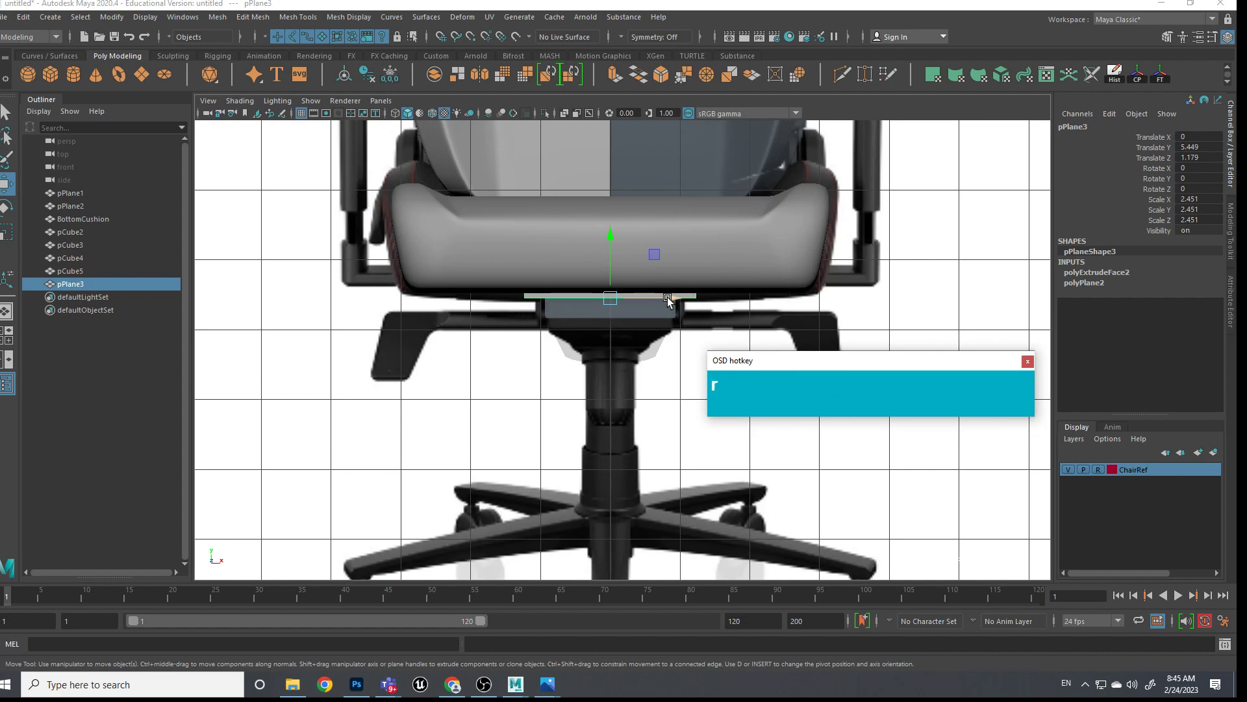
{"action": "left_click_drag", "start_coordinate": [674, 298], "coordinate": [691, 298]}
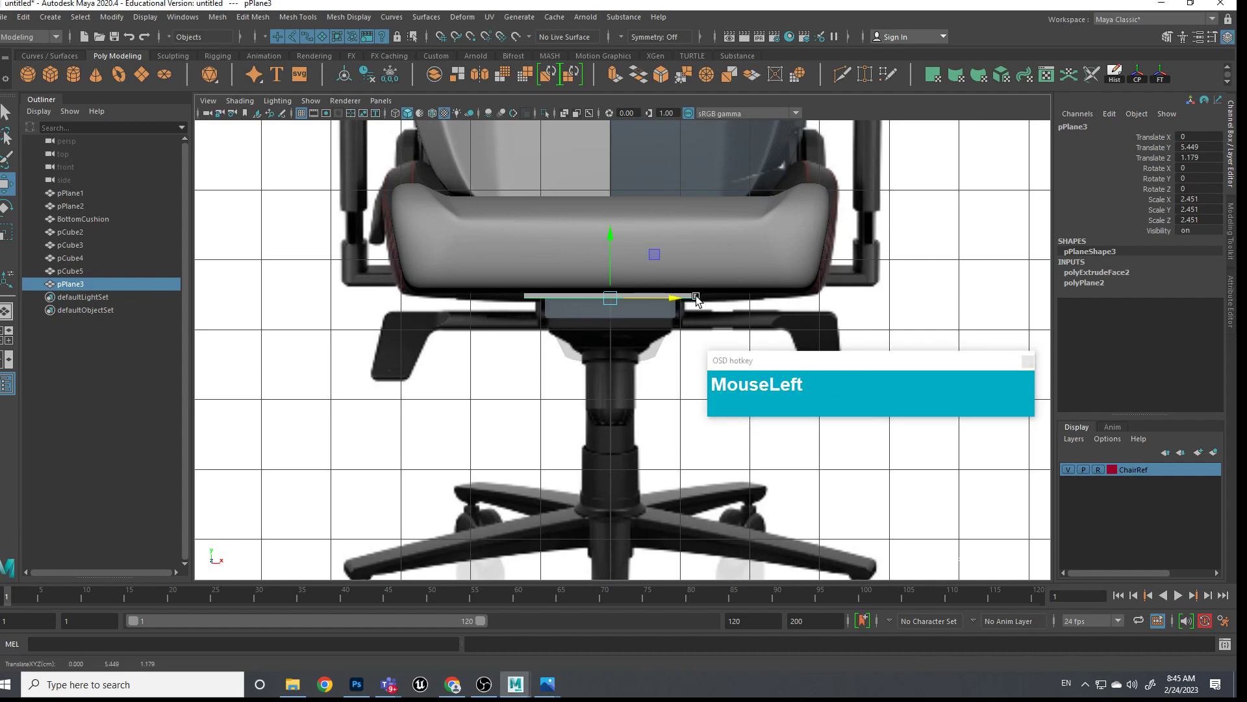
{"action": "scroll", "coordinate": [695, 299], "scroll_direction": "up", "scroll_amount": 2}
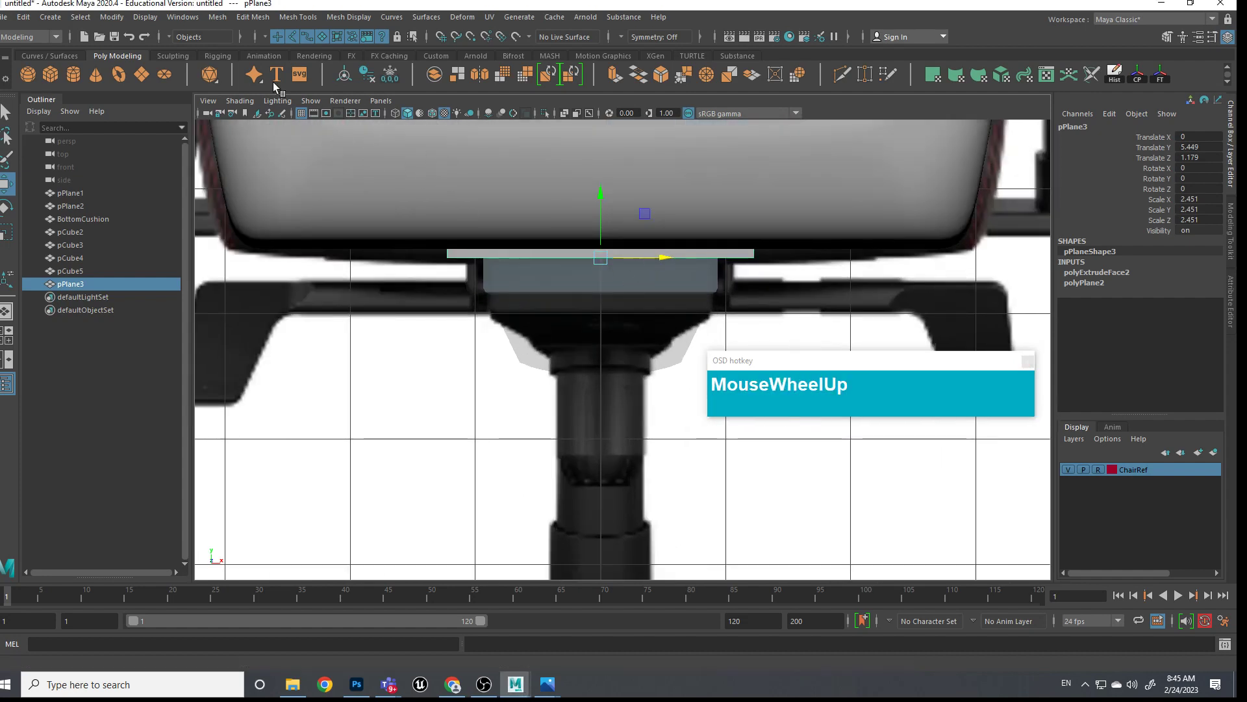
Isolate the plate in perspective and cut an edge loop through its centre along the depth
{"action": "left_click_drag", "start_coordinate": [310, 100], "coordinate": [550, 125]}
{"action": "left_click", "coordinate": [549, 124]}
{"action": "scroll", "coordinate": [622, 244], "scroll_direction": "up", "scroll_amount": 1}
{"action": "mouse_move", "coordinate": [624, 247]}
{"action": "left_mouse_down", "text": "alt"}
{"action": "mouse_move", "coordinate": [618, 263]}
{"action": "mouse_move", "coordinate": [621, 241]}
{"action": "left_mouse_up", "text": "alt"}
{"action": "key", "text": "space"}
{"action": "left_click_drag", "start_coordinate": [621, 242], "coordinate": [614, 279], "text": "alt"}
{"action": "middle_click_drag", "start_coordinate": [614, 279], "coordinate": [691, 326], "text": "alt"}
{"action": "right_click_drag", "start_coordinate": [583, 283], "coordinate": [427, 319], "text": "shift"}
{"action": "middle_click", "coordinate": [524, 287], "text": "ctrl"}
{"action": "key", "text": "q"}
{"action": "left_click_drag", "start_coordinate": [455, 319], "coordinate": [513, 315], "text": "alt"}
Delete all faces on one side of the plate's centre edge loop
{"action": "right_click_drag", "start_coordinate": [454, 280], "coordinate": [390, 279]}
{"action": "left_click_drag", "start_coordinate": [493, 474], "coordinate": [483, 458], "text": "alt"}
{"action": "right_click_drag", "start_coordinate": [468, 321], "coordinate": [473, 360]}
{"action": "left_click_drag", "start_coordinate": [279, 156], "coordinate": [439, 429]}
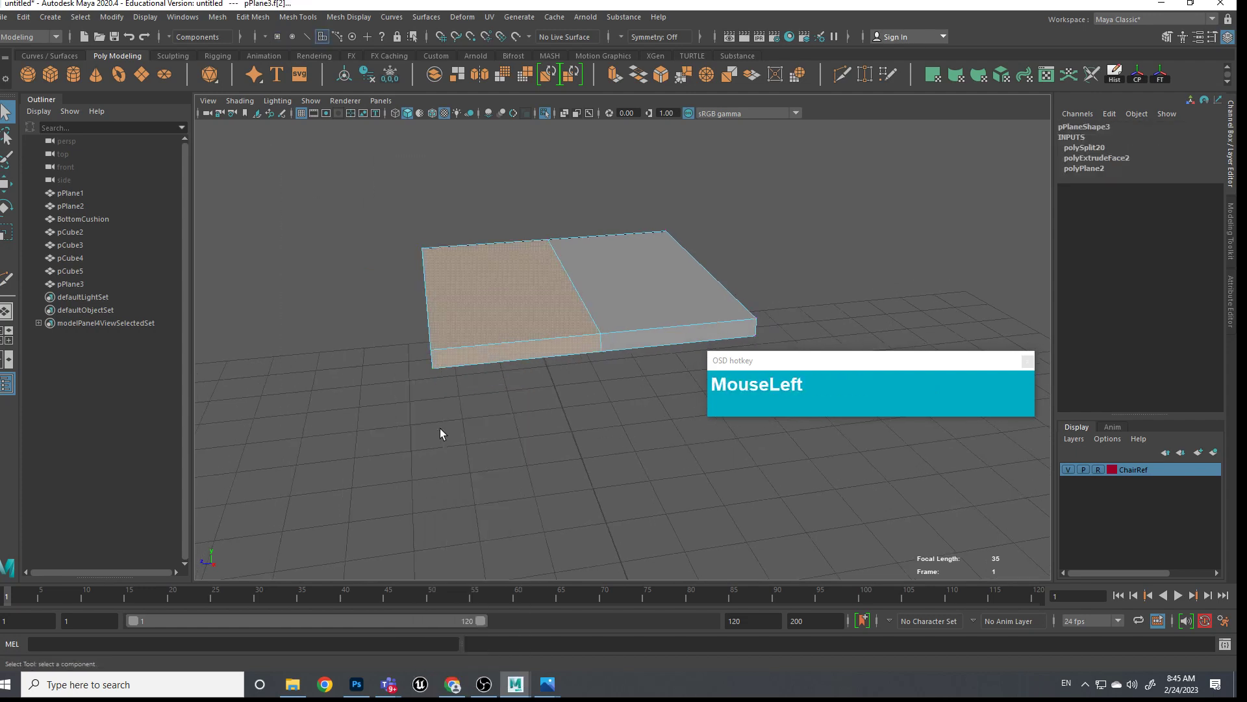
{"action": "key", "text": "Delete"}
Try to mirror the remaining half plate with Duplicate Special twice, then undo the second duplicate
{"action": "right_click_drag", "start_coordinate": [606, 308], "coordinate": [662, 291]}
{"action": "left_click", "coordinate": [634, 275]}
{"action": "left_click", "coordinate": [23, 17]}
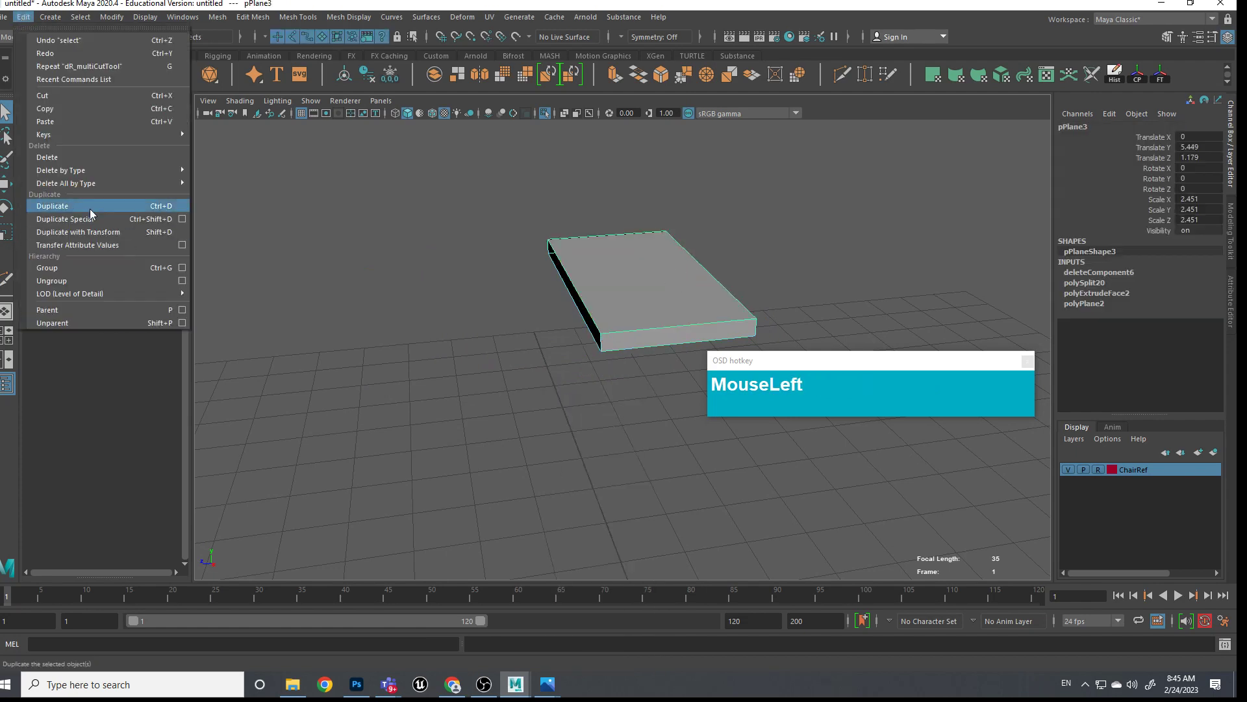
{"action": "left_click", "coordinate": [79, 212]}
{"action": "right_click_drag", "start_coordinate": [602, 259], "coordinate": [677, 236]}
{"action": "left_click", "coordinate": [650, 266]}
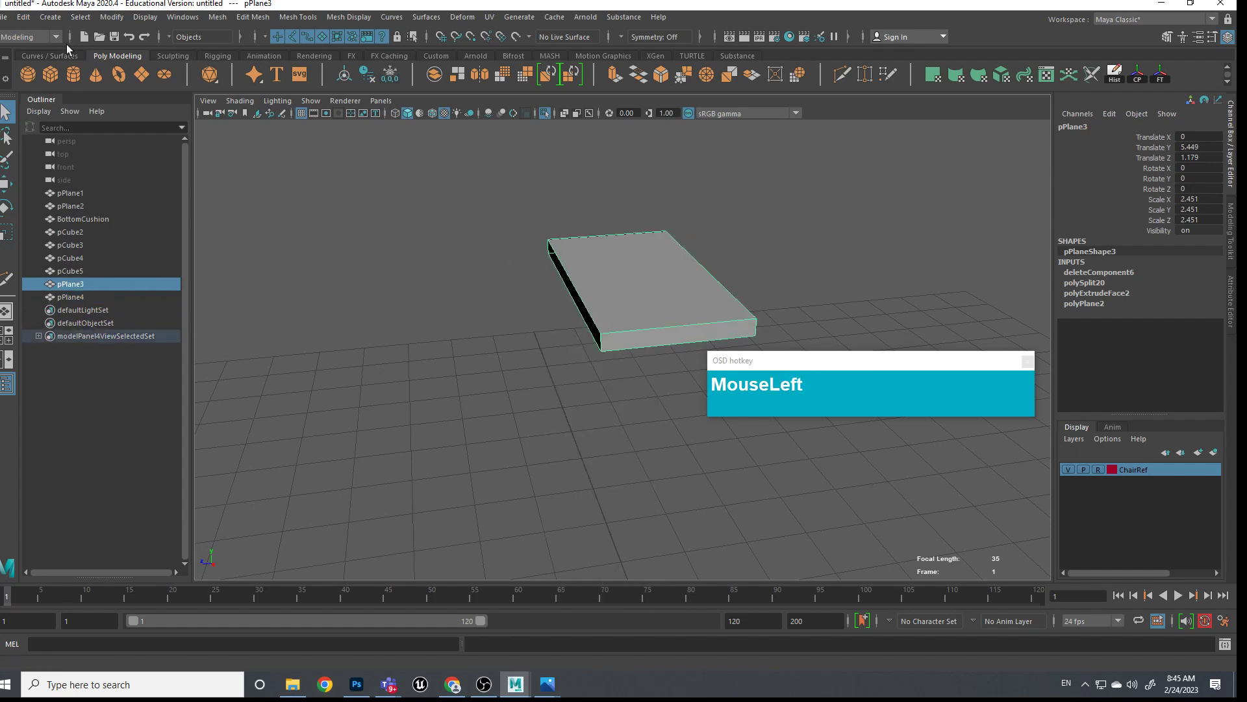
{"action": "left_click", "coordinate": [22, 17]}
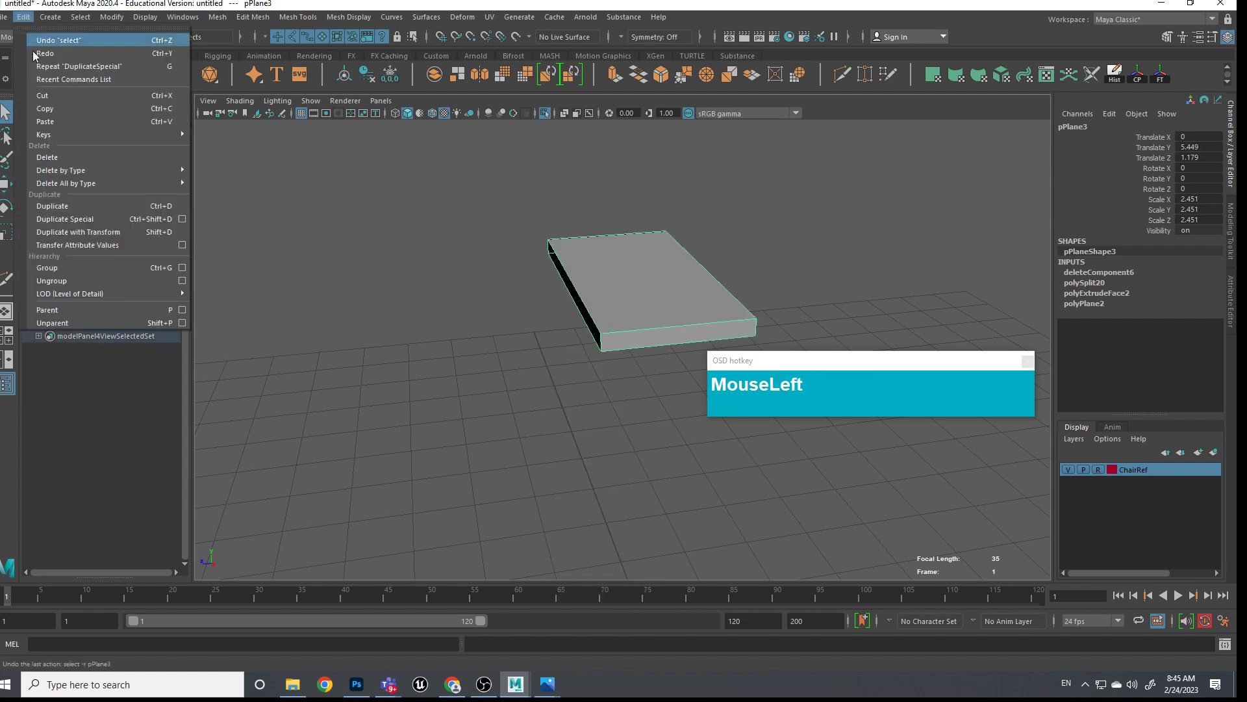
{"action": "left_click", "coordinate": [66, 219]}
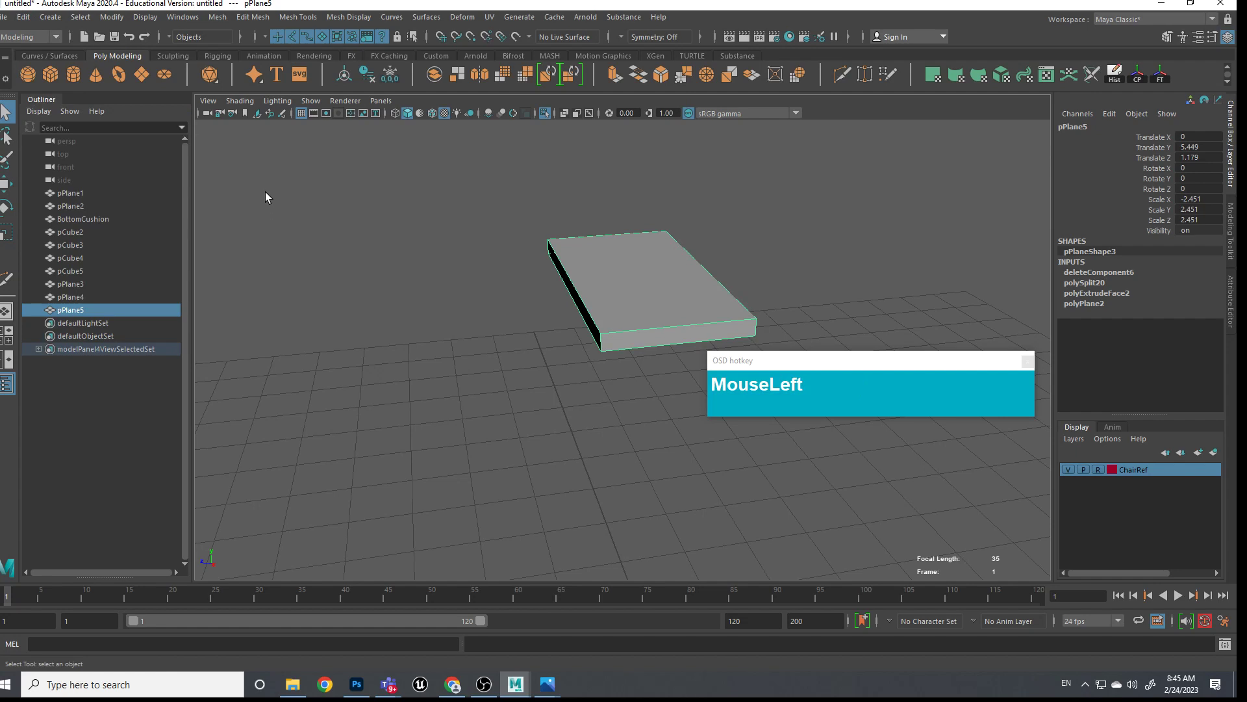
{"action": "key", "text": "ctrl+z"}
{"action": "key", "text": "ctrl+z"}
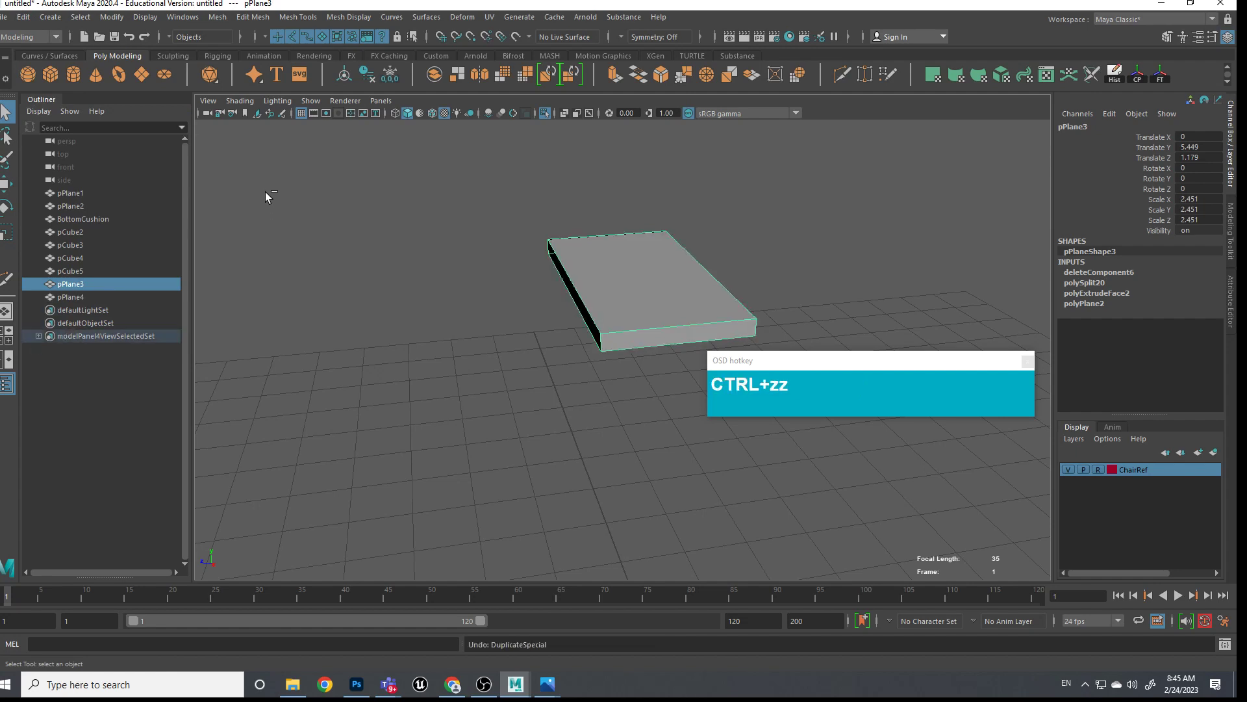
{"action": "key", "text": "z"}
Try to freeze the half plate's transformations and delete its construction history
{"action": "left_click", "coordinate": [571, 335]}
{"action": "left_click", "coordinate": [657, 296]}
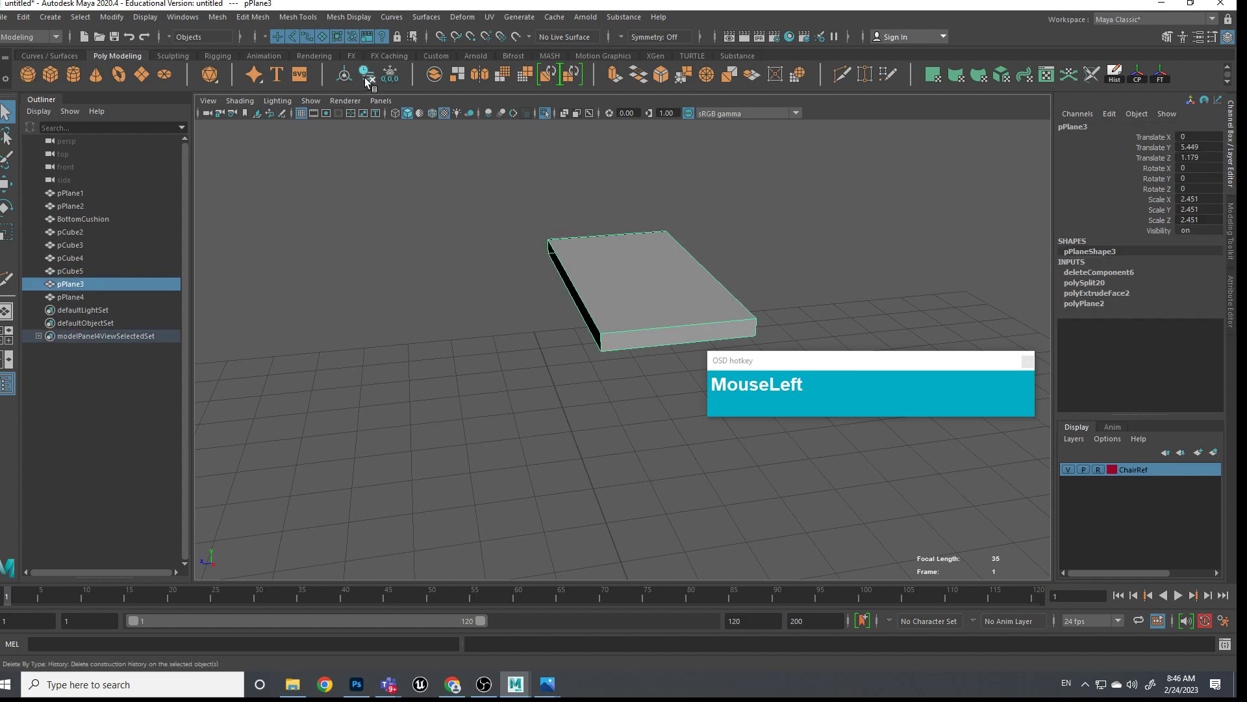
{"action": "left_click", "coordinate": [390, 76]}
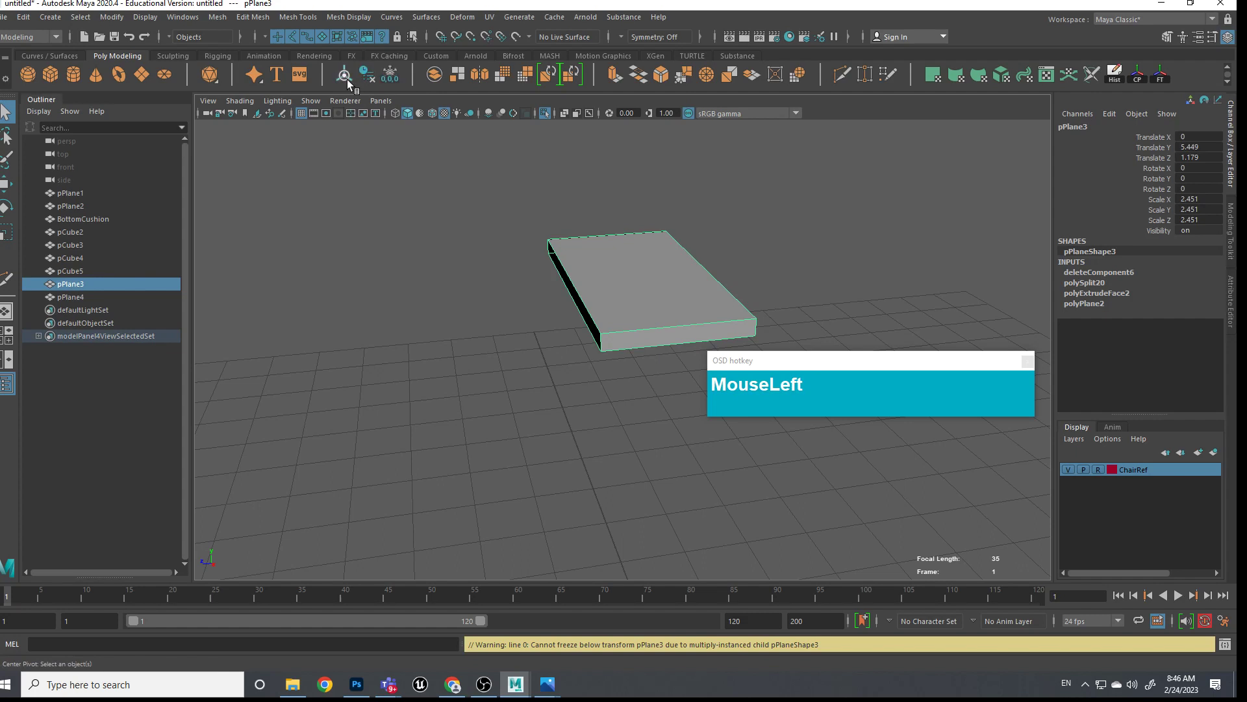
{"action": "left_click", "coordinate": [368, 75]}
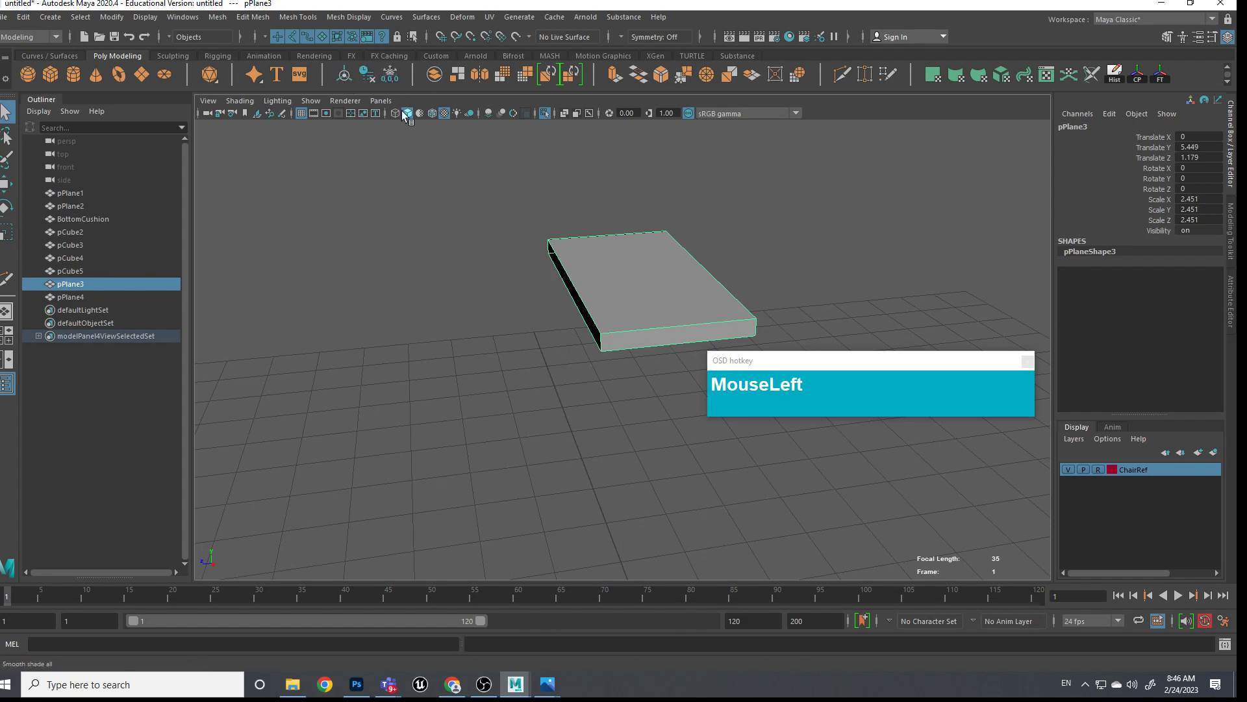
{"action": "key", "text": "alt"}
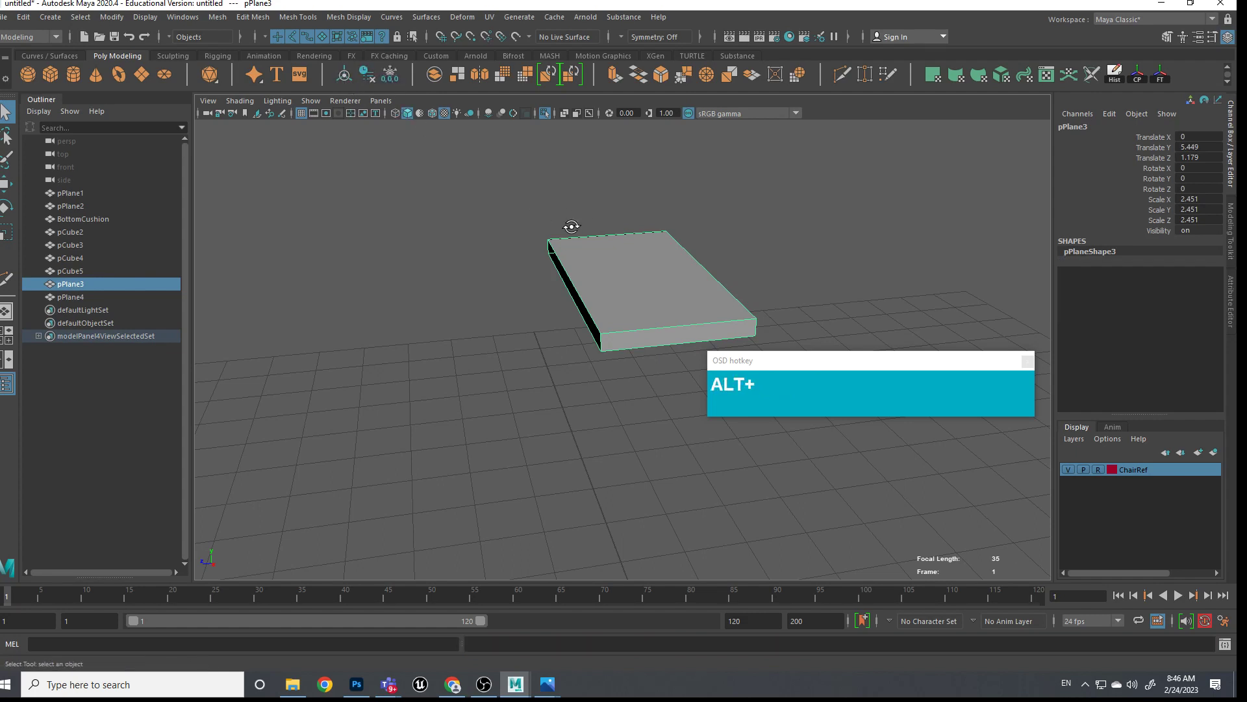
{"action": "left_click_drag", "start_coordinate": [571, 226], "coordinate": [523, 254], "text": "alt"}
{"action": "middle_click_drag", "start_coordinate": [523, 254], "coordinate": [538, 253], "text": "alt"}
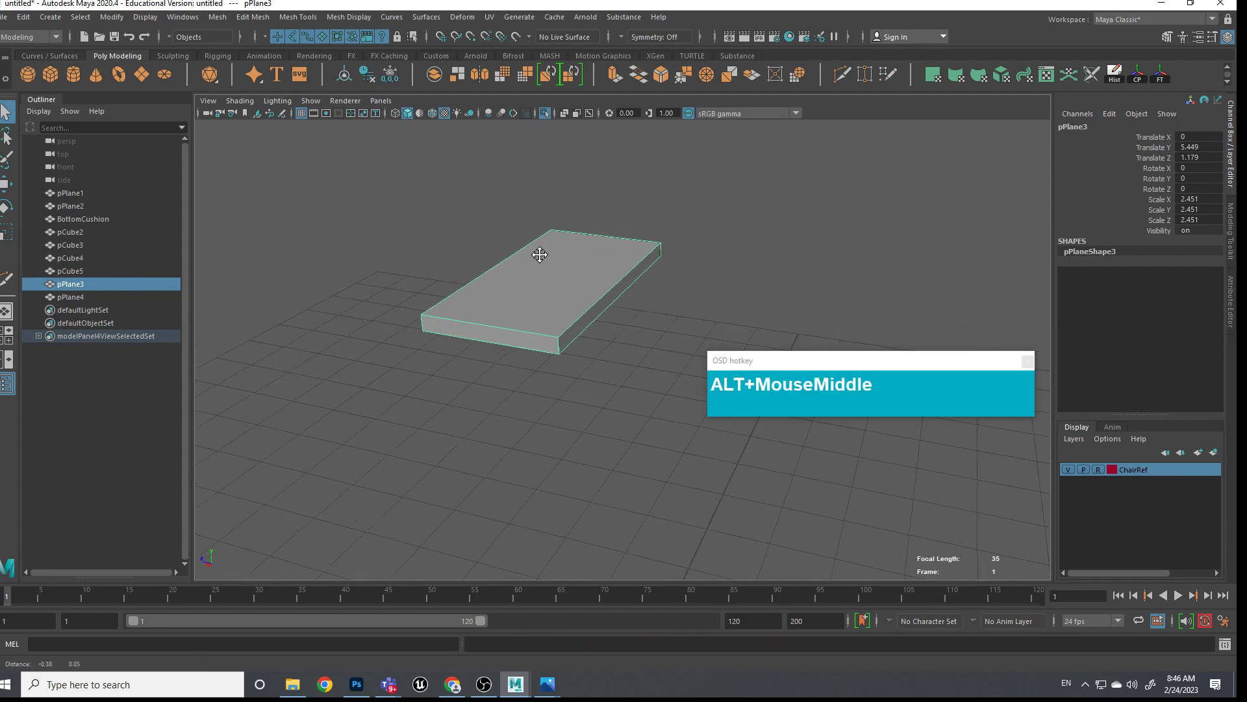
Review the Duplicate Special options and close them without duplicating, then inspect the half plate
{"action": "left_click", "coordinate": [22, 17]}
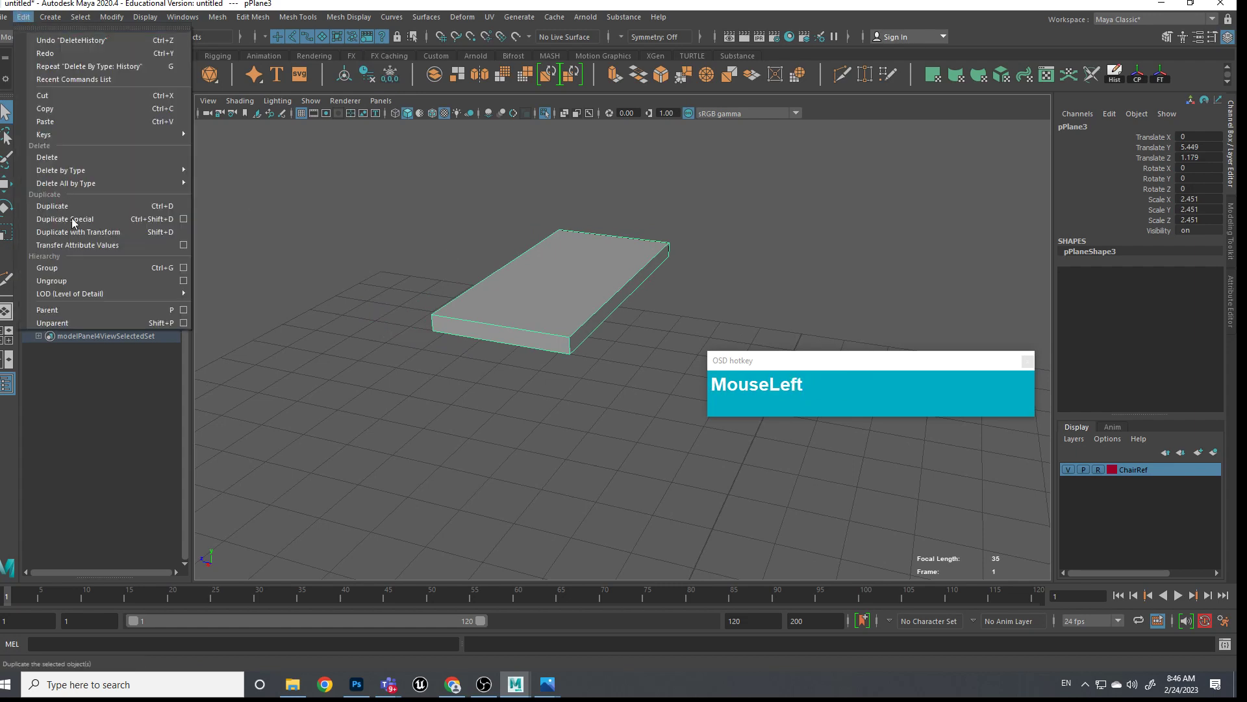
{"action": "left_click", "coordinate": [184, 219]}
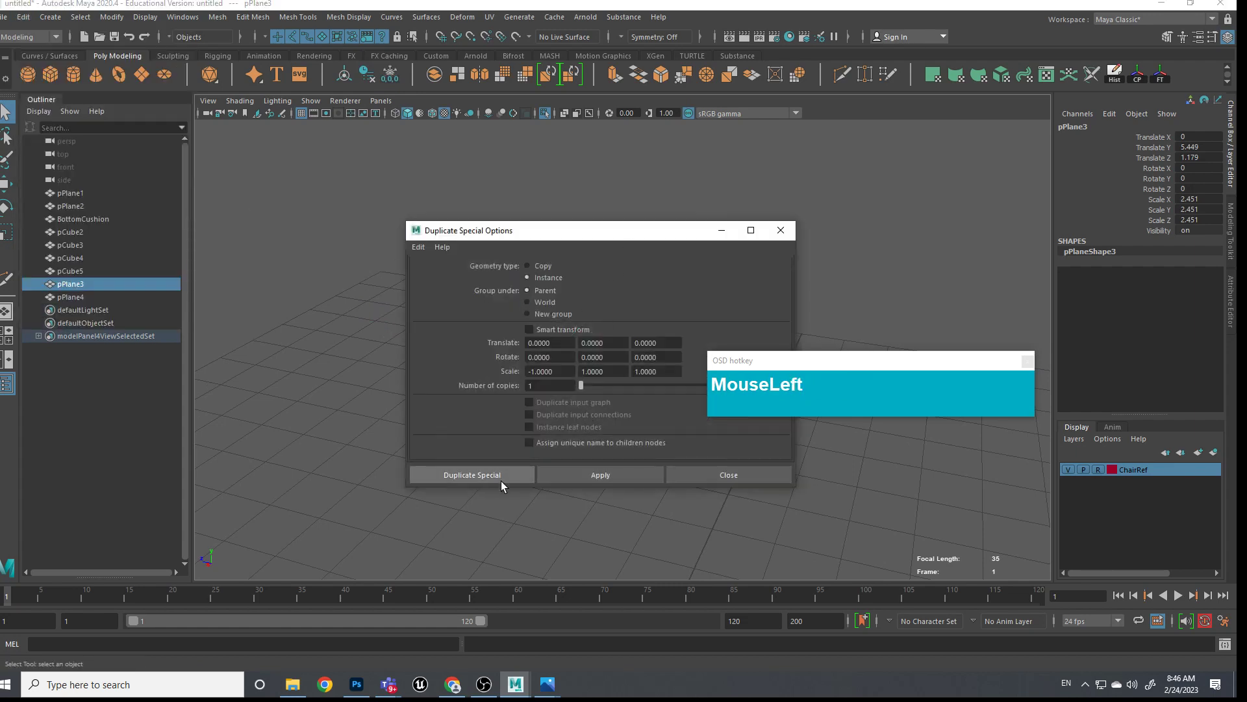
{"action": "left_click", "coordinate": [729, 475]}
{"action": "scroll", "coordinate": [555, 412], "scroll_direction": "down", "scroll_amount": 2}
{"action": "left_click_drag", "start_coordinate": [555, 412], "coordinate": [436, 327], "text": "alt"}
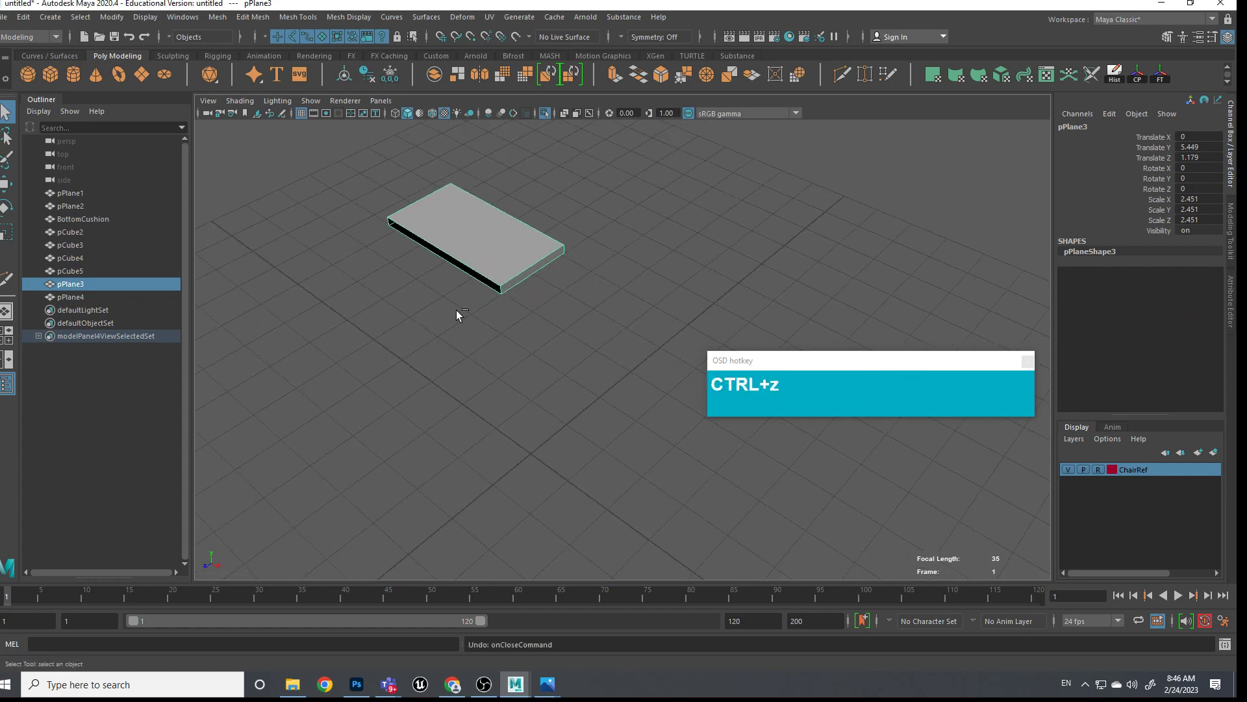
Undo the half plate's duplication, the half deletion, the centre cut and the isolation
{"action": "key", "text": "ctrl+z"}
{"action": "key", "text": "ctrl+z"}
{"action": "key", "text": "ctrl+z"}
{"action": "key", "text": "ctrl+z"}
{"action": "key", "text": "ctrl+z"}
{"action": "key", "text": "ctrl+z"}
{"action": "key", "text": "ctrl+z"}
{"action": "key", "text": "ctrl+z"}
{"action": "key", "text": "ctrl+z"}
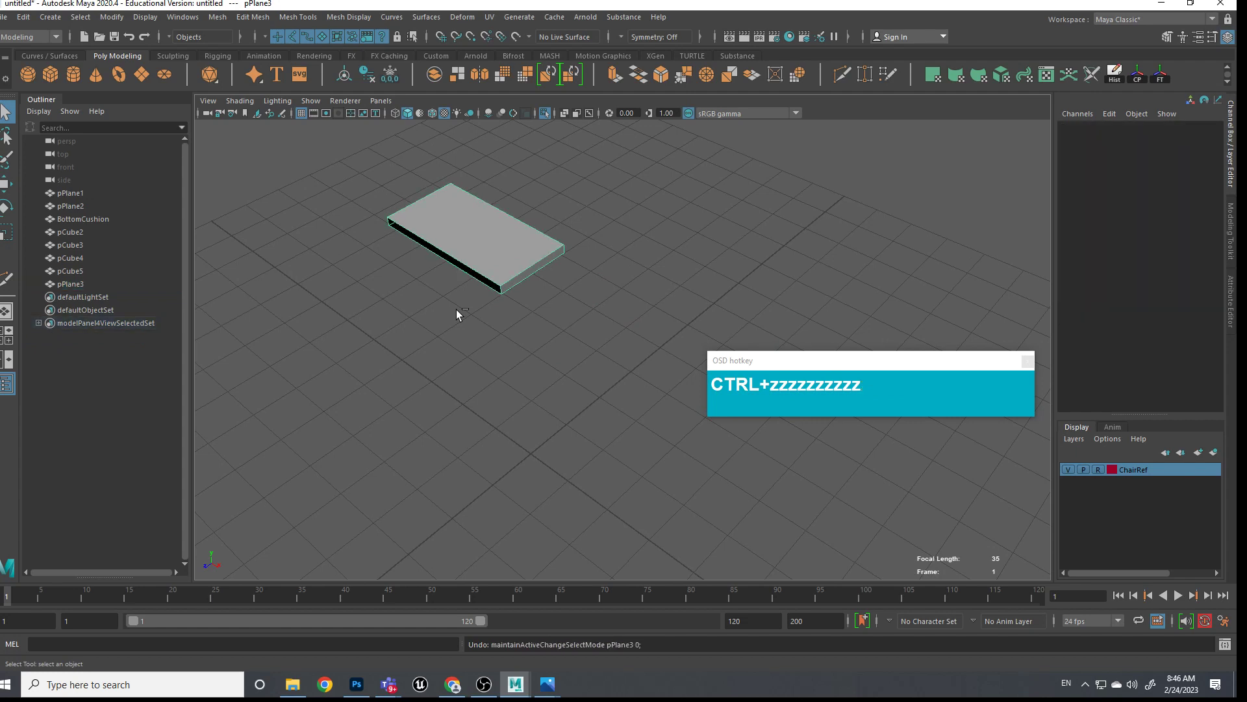
{"action": "key", "text": "ctrl+z"}
{"action": "key", "text": "ctrl+z"}
{"action": "key", "text": "ctrl+z"}
{"action": "key", "text": "ctrl+z"}
{"action": "key", "text": "ctrl+z"}
{"action": "key", "text": "ctrl+z"}
{"action": "key", "text": "ctrl+z"}
{"action": "key", "text": "ctrl+z"}
{"action": "key", "text": "ctrl+z"}
{"action": "scroll", "coordinate": [465, 312], "scroll_direction": "up", "scroll_amount": 2}
Return to object selection, pick the full plate beneath the seat and isolate it in perspective
{"action": "left_click", "coordinate": [480, 321]}
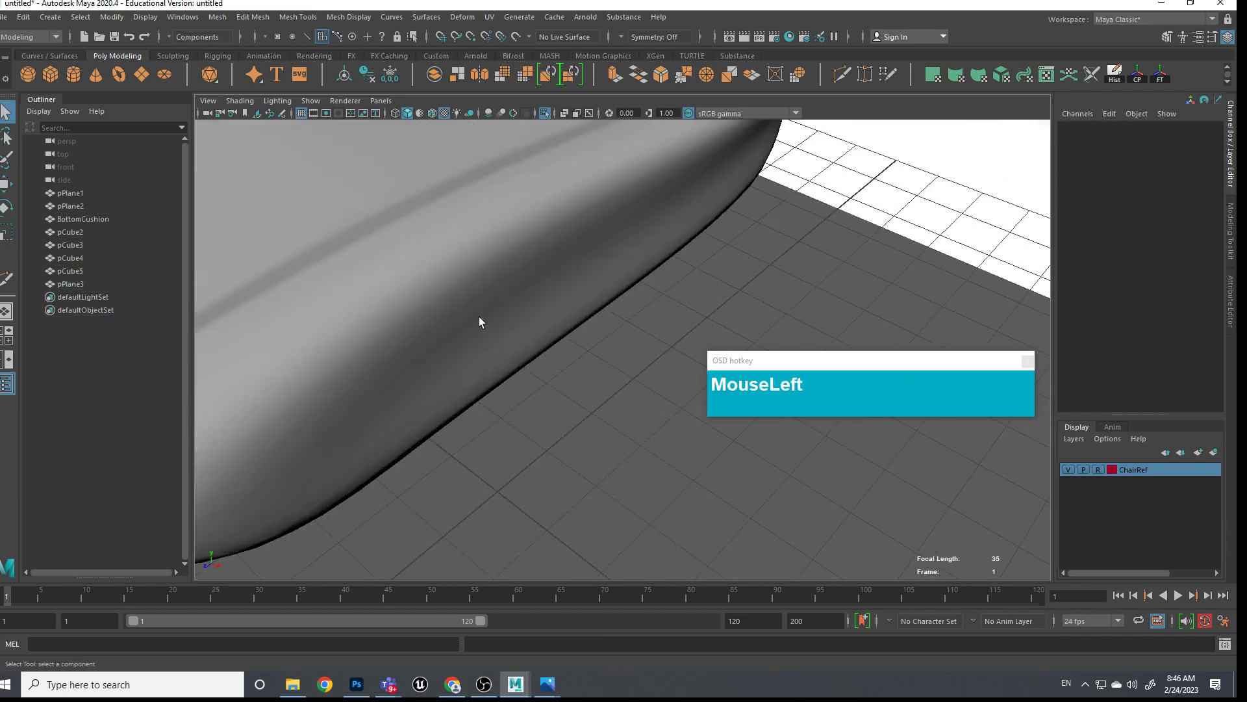
{"action": "scroll", "coordinate": [519, 414], "scroll_direction": "down", "scroll_amount": 5}
{"action": "left_click_drag", "start_coordinate": [523, 415], "coordinate": [502, 283], "text": "alt"}
{"action": "right_click_drag", "start_coordinate": [478, 192], "coordinate": [537, 185]}
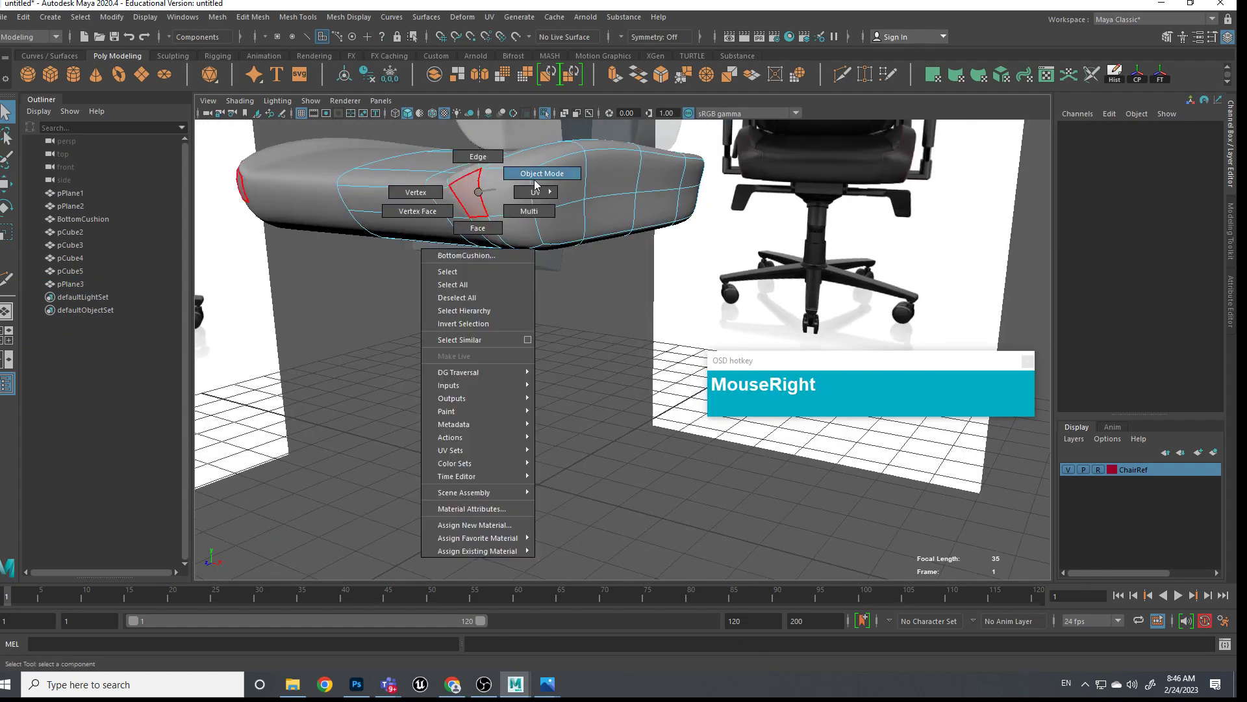
{"action": "left_click", "coordinate": [551, 283]}
{"action": "left_click_drag", "start_coordinate": [551, 283], "coordinate": [566, 204], "text": "alt"}
{"action": "left_click", "coordinate": [520, 227]}
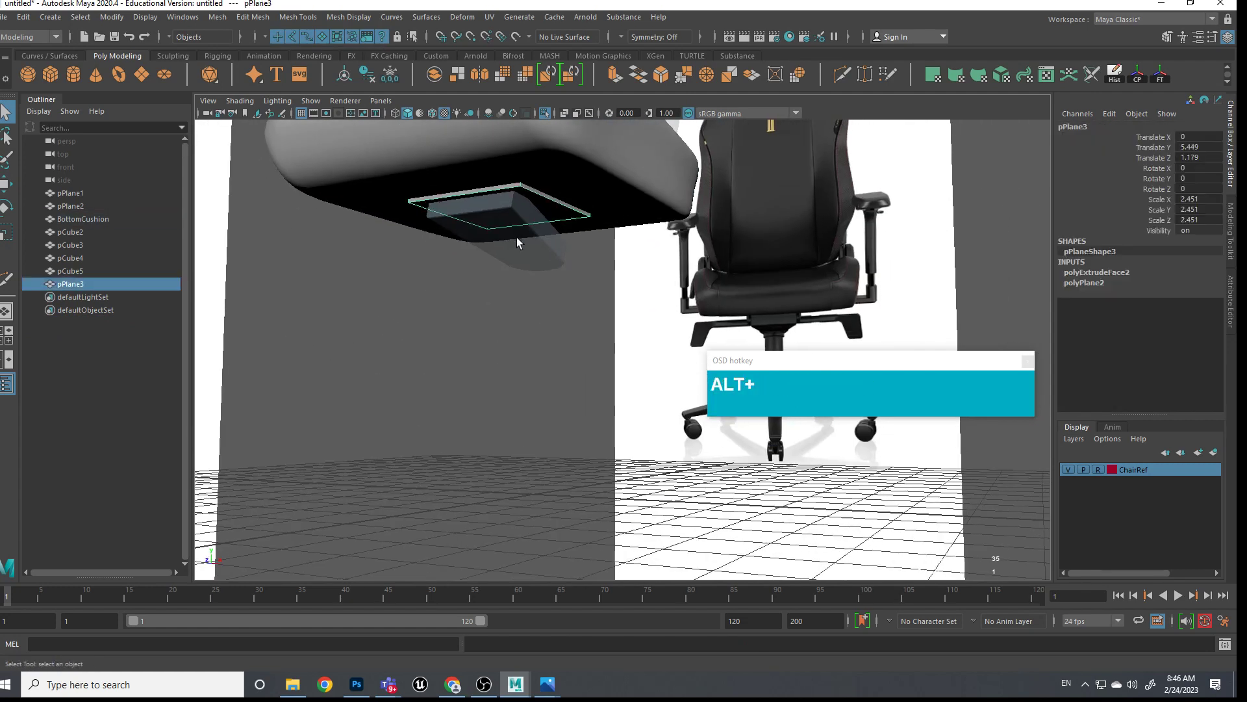
{"action": "left_click_drag", "start_coordinate": [517, 238], "coordinate": [515, 202], "text": "alt"}
{"action": "left_click", "coordinate": [311, 100]}
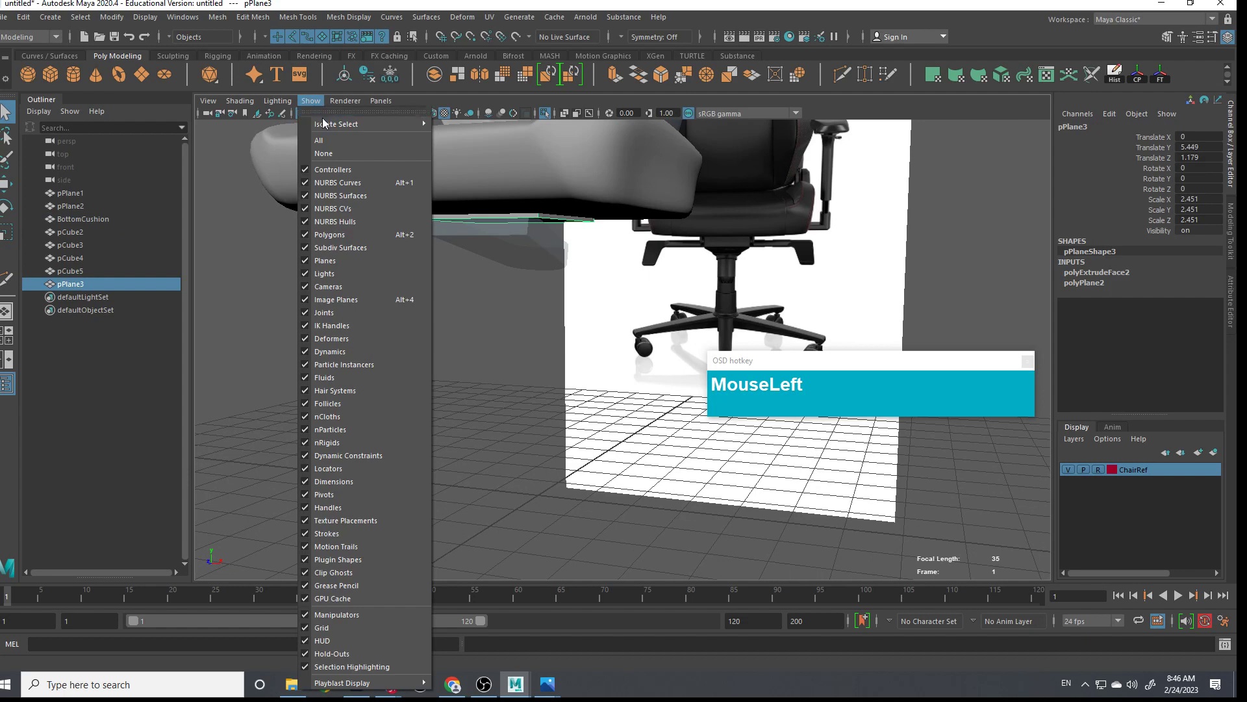
{"action": "mouse_move", "coordinate": [359, 123]}
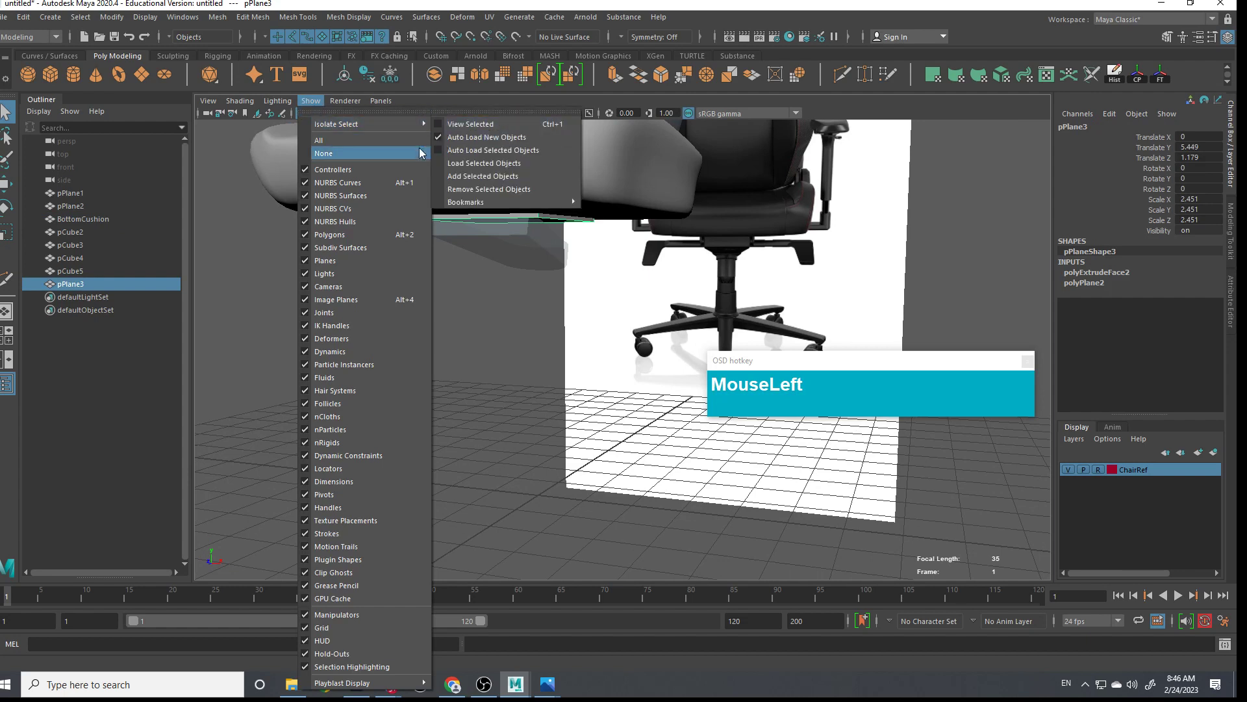
{"action": "left_click", "coordinate": [469, 124]}
{"action": "left_click_drag", "start_coordinate": [489, 170], "coordinate": [474, 385], "text": "alt"}
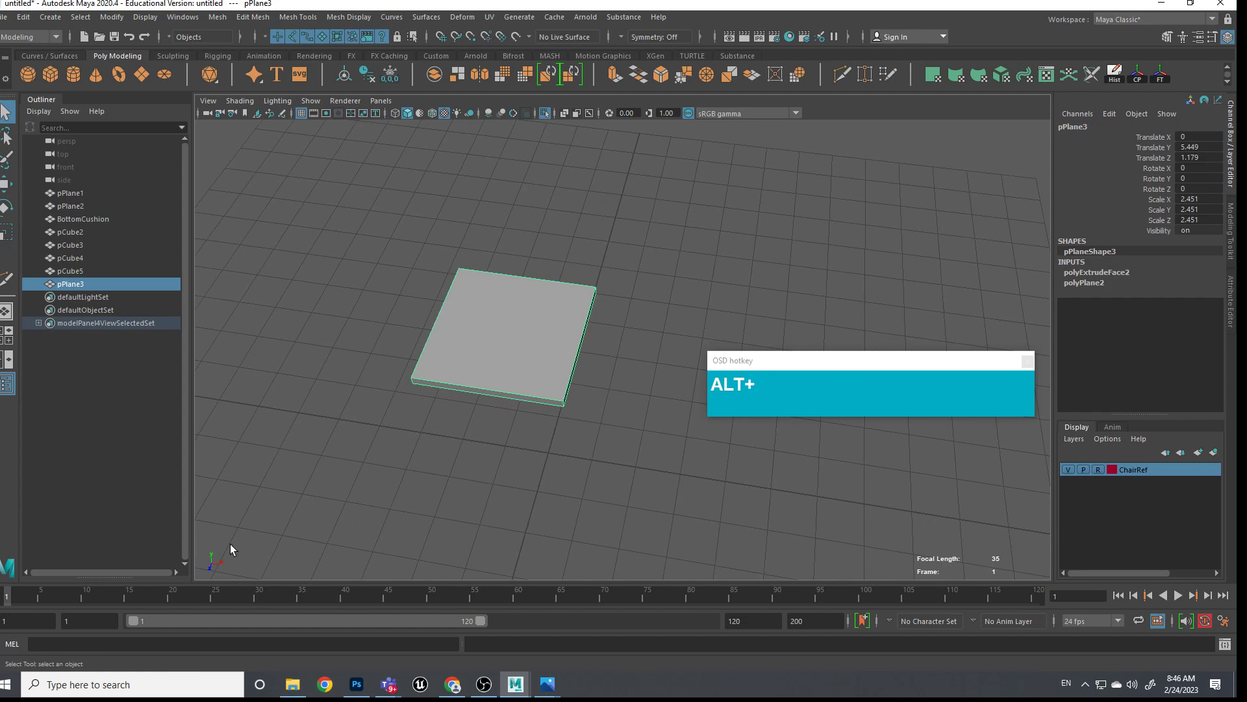
Cut an edge loop through the plate's centre along its depth and delete the faces on the negative X side
{"action": "right_click_drag", "start_coordinate": [532, 374], "coordinate": [456, 349], "text": "shift"}
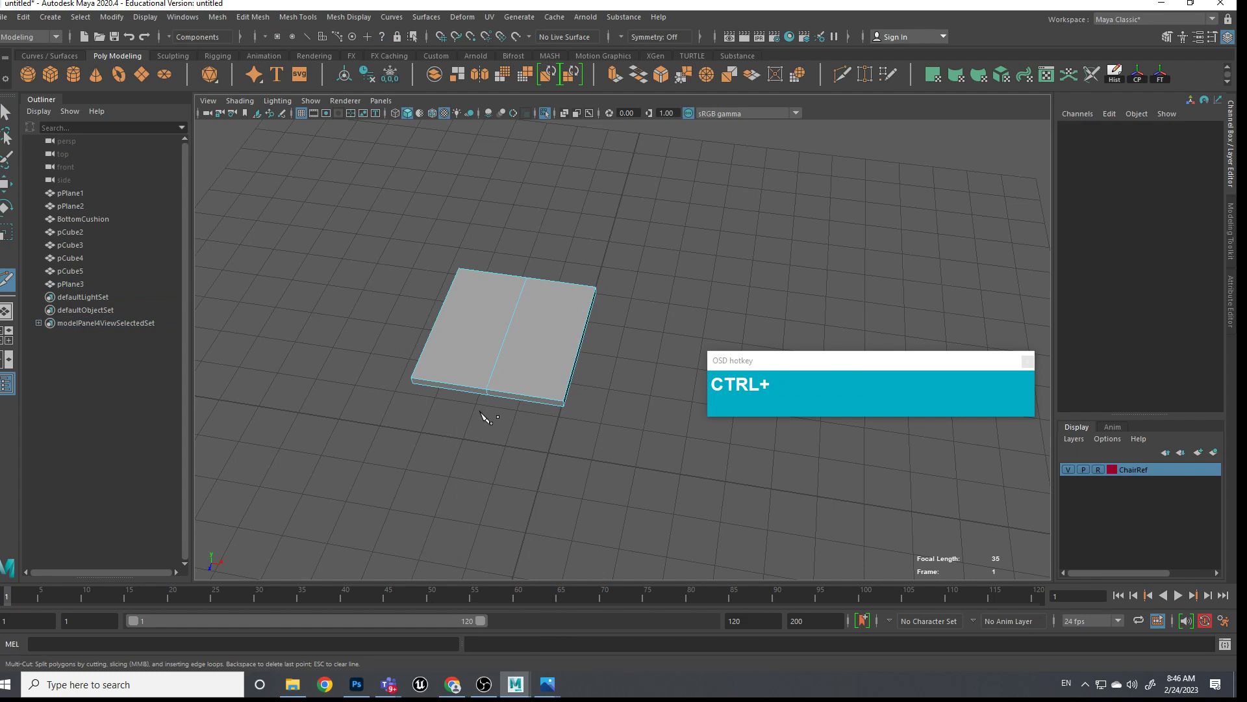
{"action": "key", "text": "q"}
{"action": "right_click_drag", "start_coordinate": [500, 416], "coordinate": [513, 367]}
{"action": "right_click_drag", "start_coordinate": [523, 326], "coordinate": [524, 373]}
{"action": "left_click_drag", "start_coordinate": [539, 375], "coordinate": [671, 418], "text": "alt"}
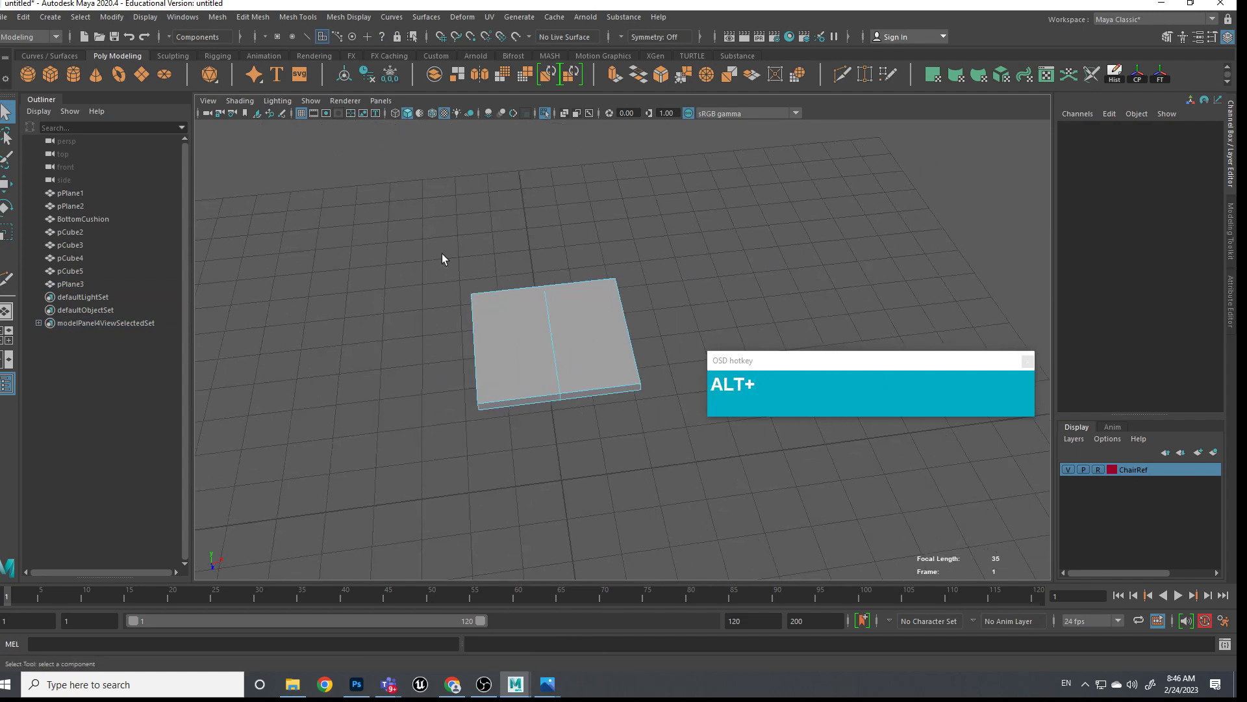
{"action": "left_click_drag", "start_coordinate": [448, 269], "coordinate": [511, 458]}
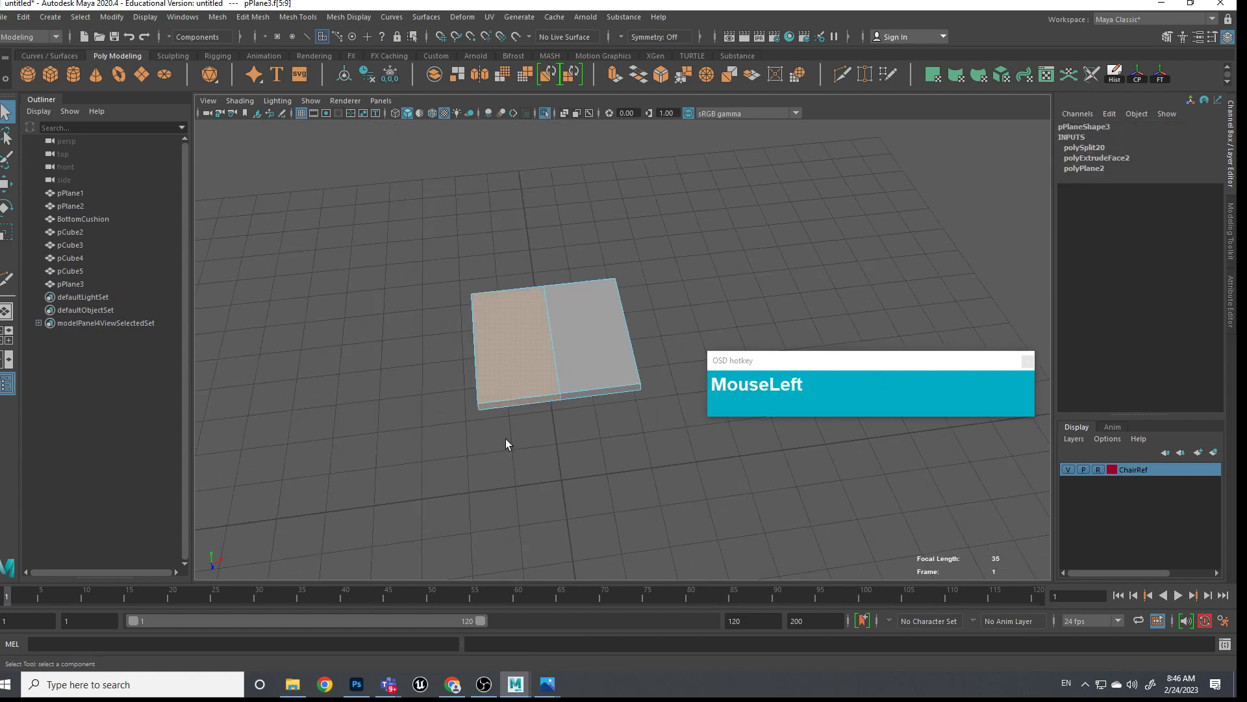
{"action": "key", "text": "Delete"}
Mirror the half plate across X as an instance using Duplicate Special with a scale of -1 on X
{"action": "right_click_drag", "start_coordinate": [583, 331], "coordinate": [602, 317]}
{"action": "left_click", "coordinate": [602, 317]}
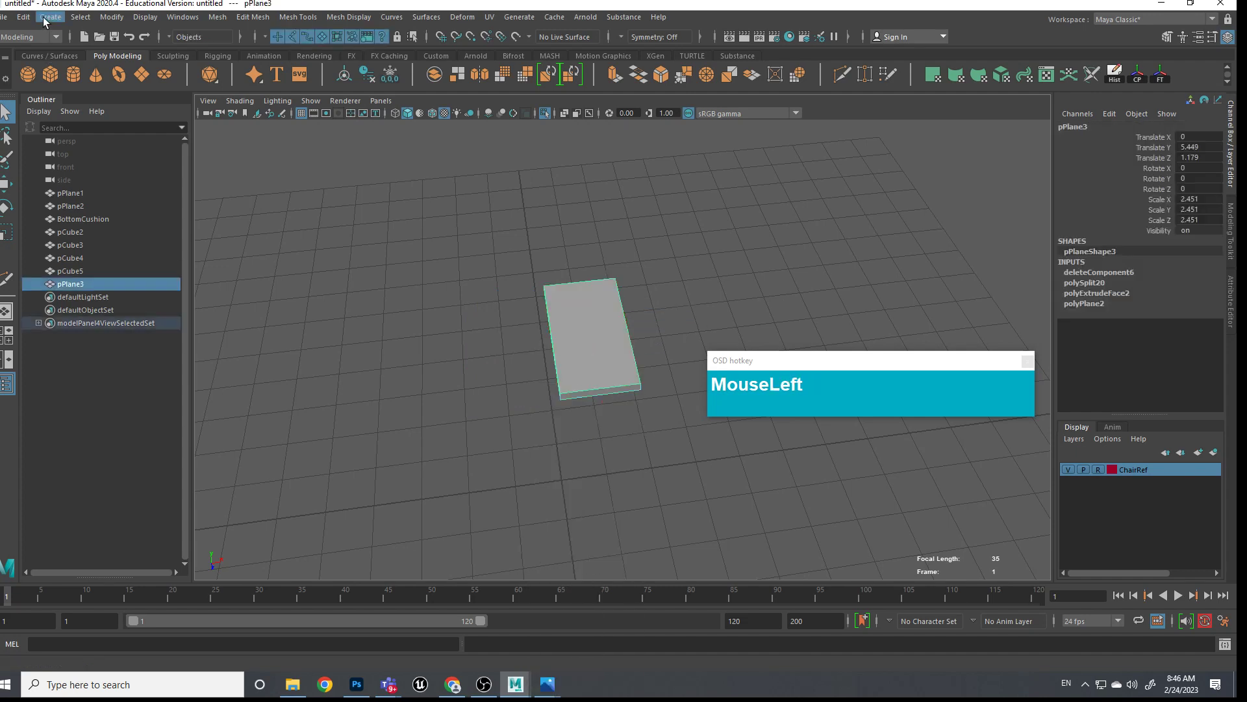
{"action": "left_click", "coordinate": [24, 17]}
{"action": "left_click", "coordinate": [70, 221]}
{"action": "left_click_drag", "start_coordinate": [535, 270], "coordinate": [513, 309], "text": "alt"}
{"action": "scroll", "coordinate": [560, 308], "scroll_direction": "up", "scroll_amount": 2}
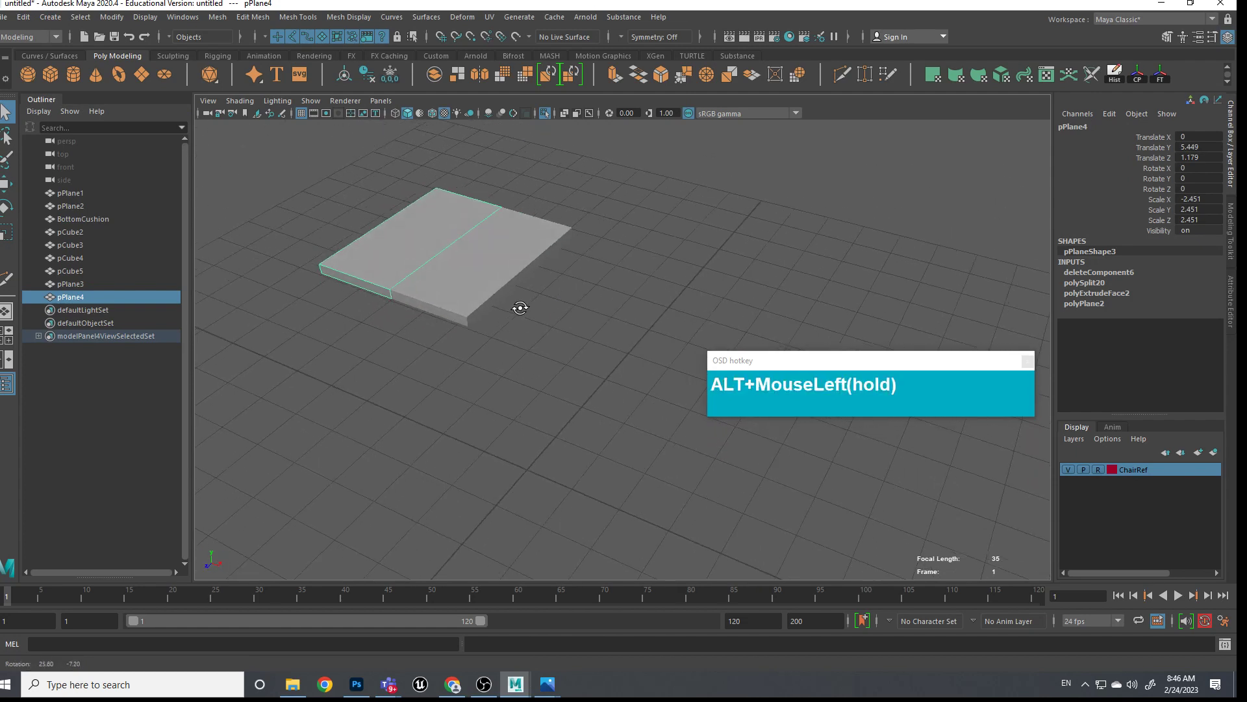
{"action": "scroll", "coordinate": [517, 287], "scroll_direction": "up", "scroll_amount": 3}
{"action": "scroll", "coordinate": [473, 267], "scroll_direction": "down", "scroll_amount": 3}
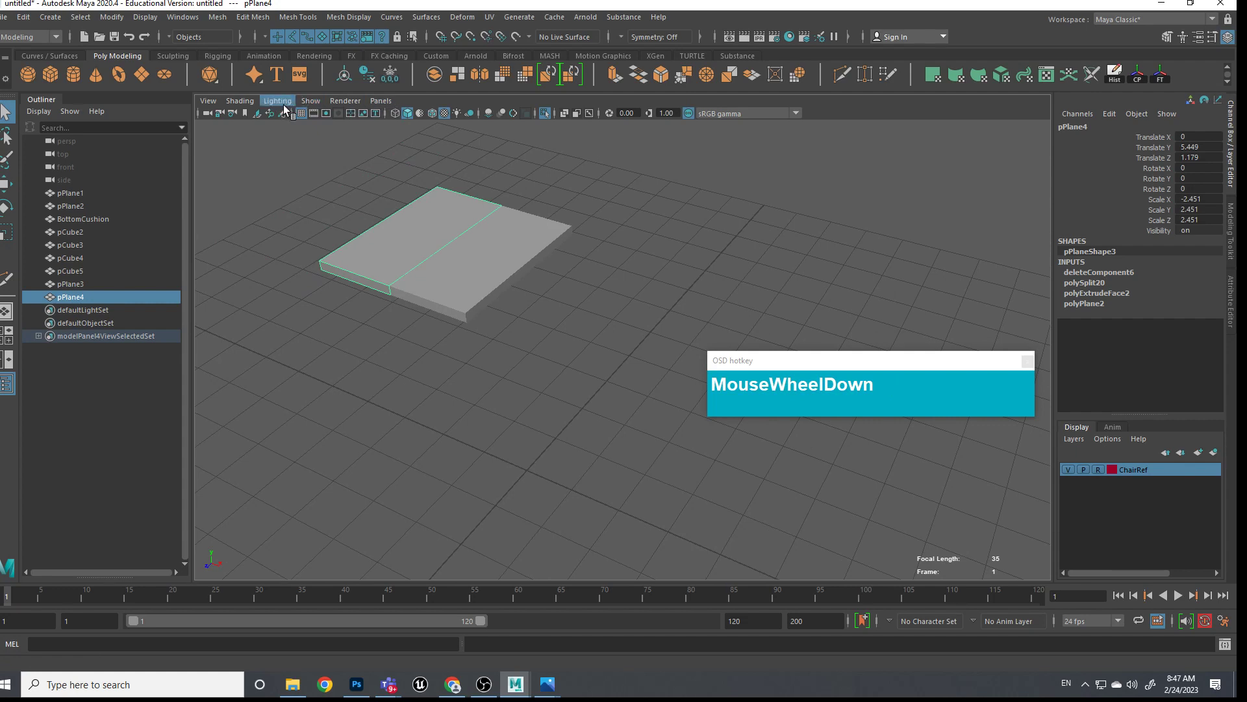
Turn off the isolation and bring up the plate under the seat in the front view
{"action": "left_click", "coordinate": [348, 102]}
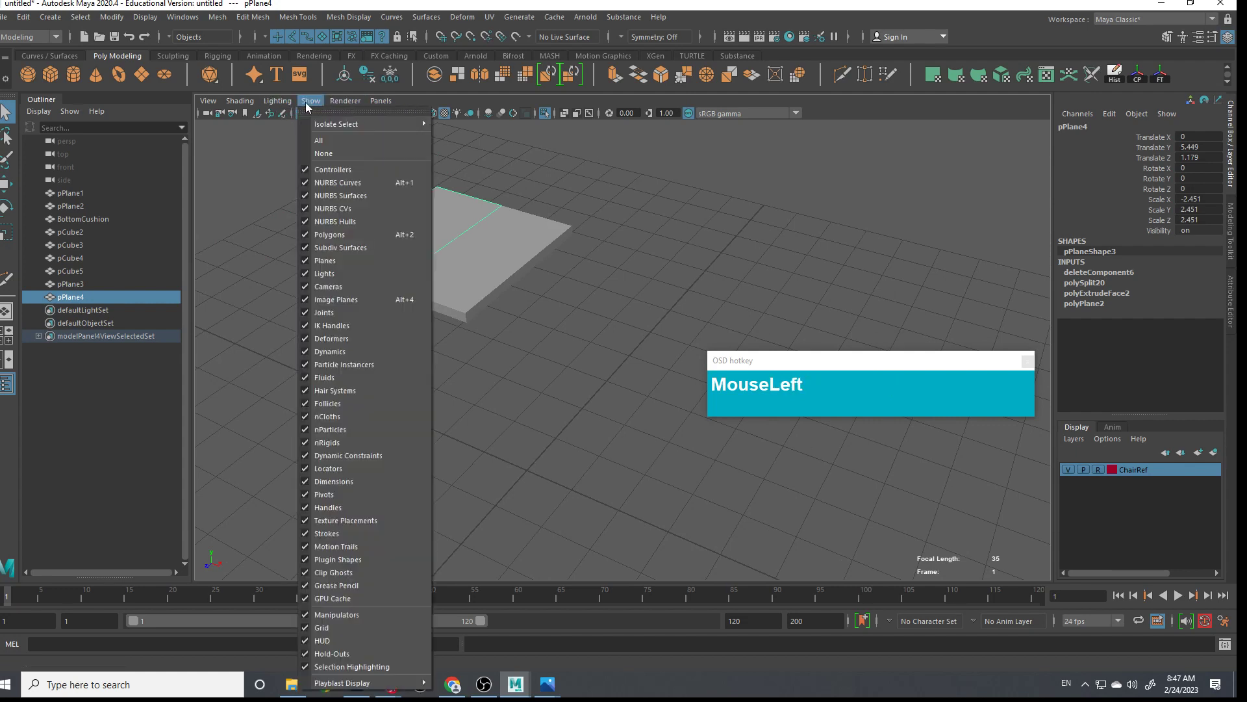
{"action": "mouse_move", "coordinate": [392, 127]}
{"action": "left_click", "coordinate": [461, 126]}
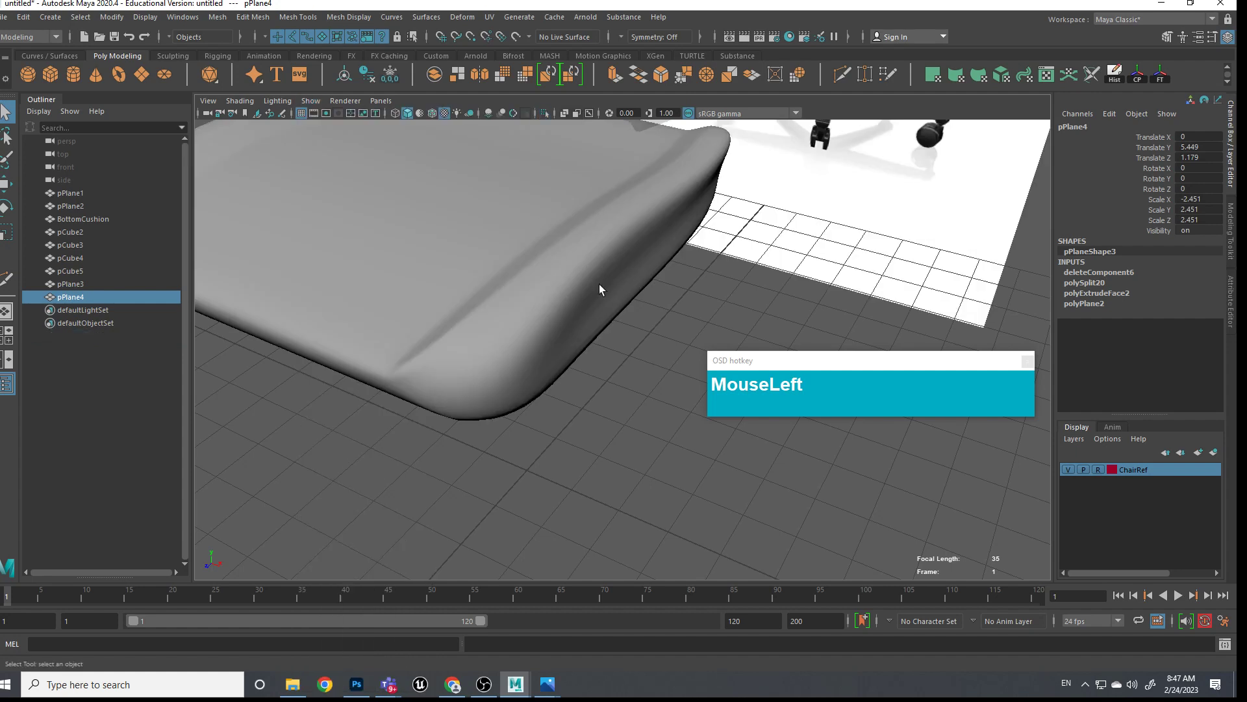
{"action": "key", "text": "space"}
{"action": "left_click_drag", "start_coordinate": [618, 313], "coordinate": [621, 351]}
{"action": "middle_click_drag", "start_coordinate": [654, 340], "coordinate": [560, 322], "text": "alt"}
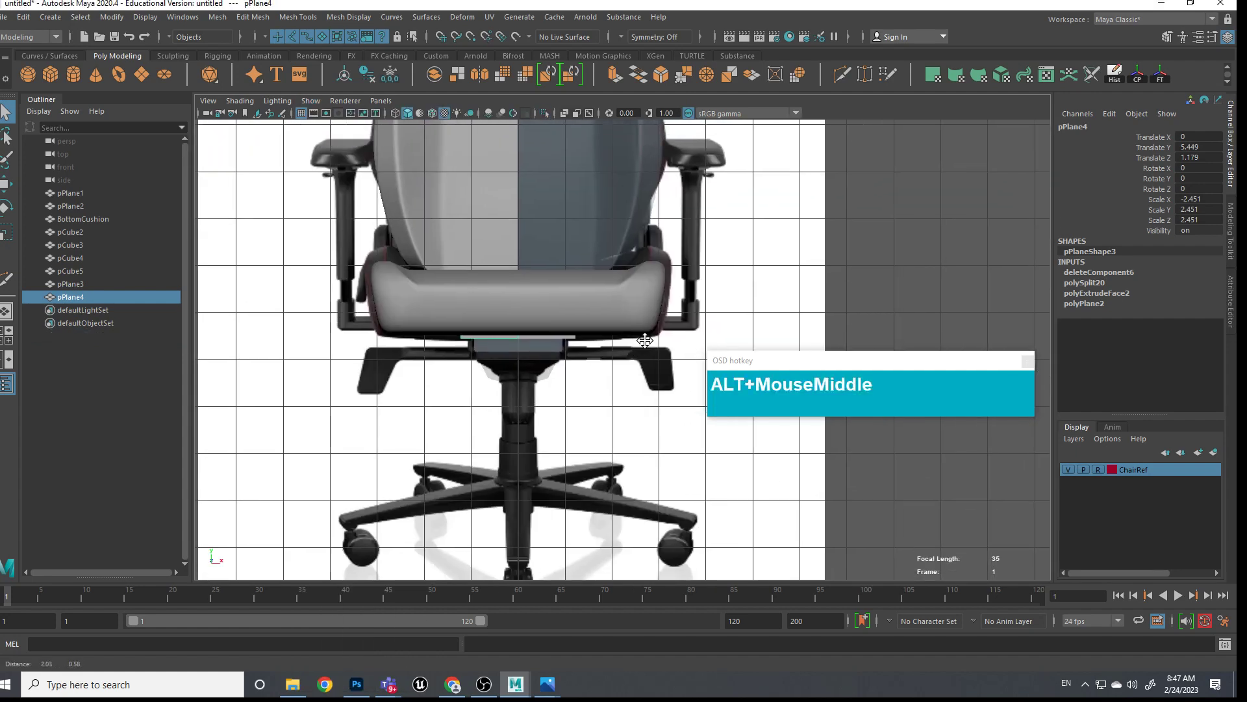
{"action": "scroll", "coordinate": [560, 322], "scroll_direction": "up", "scroll_amount": 4}
Select the outer vertices of the original plate half and move them outward along X to near the seat cushion's side edge
{"action": "left_click", "coordinate": [562, 309]}
{"action": "left_click", "coordinate": [563, 309]}
{"action": "left_click", "coordinate": [563, 309]}
{"action": "right_click_drag", "start_coordinate": [563, 309], "coordinate": [519, 309]}
{"action": "left_click_drag", "start_coordinate": [400, 295], "coordinate": [706, 310]}
{"action": "key", "text": "w"}
{"action": "scroll", "coordinate": [707, 305], "scroll_direction": "up", "scroll_amount": 4}
{"action": "middle_click_drag", "start_coordinate": [707, 299], "coordinate": [564, 305], "text": "alt"}
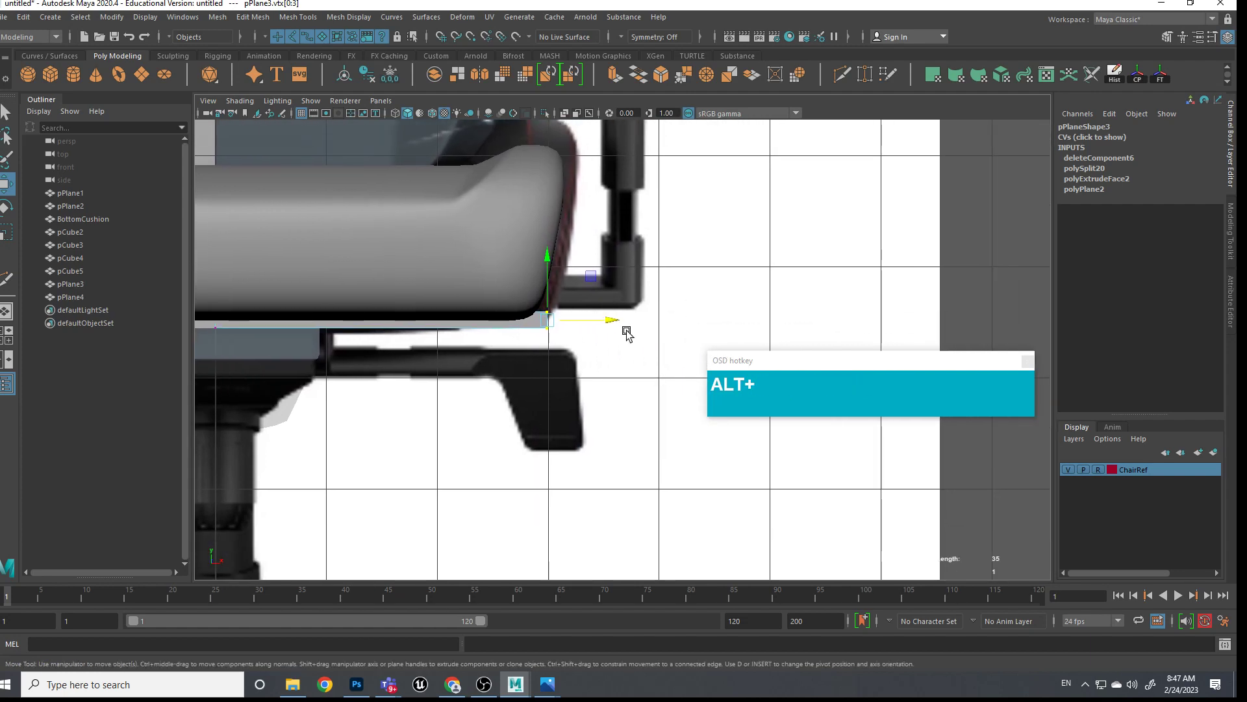
{"action": "left_click_drag", "start_coordinate": [652, 318], "coordinate": [715, 301]}
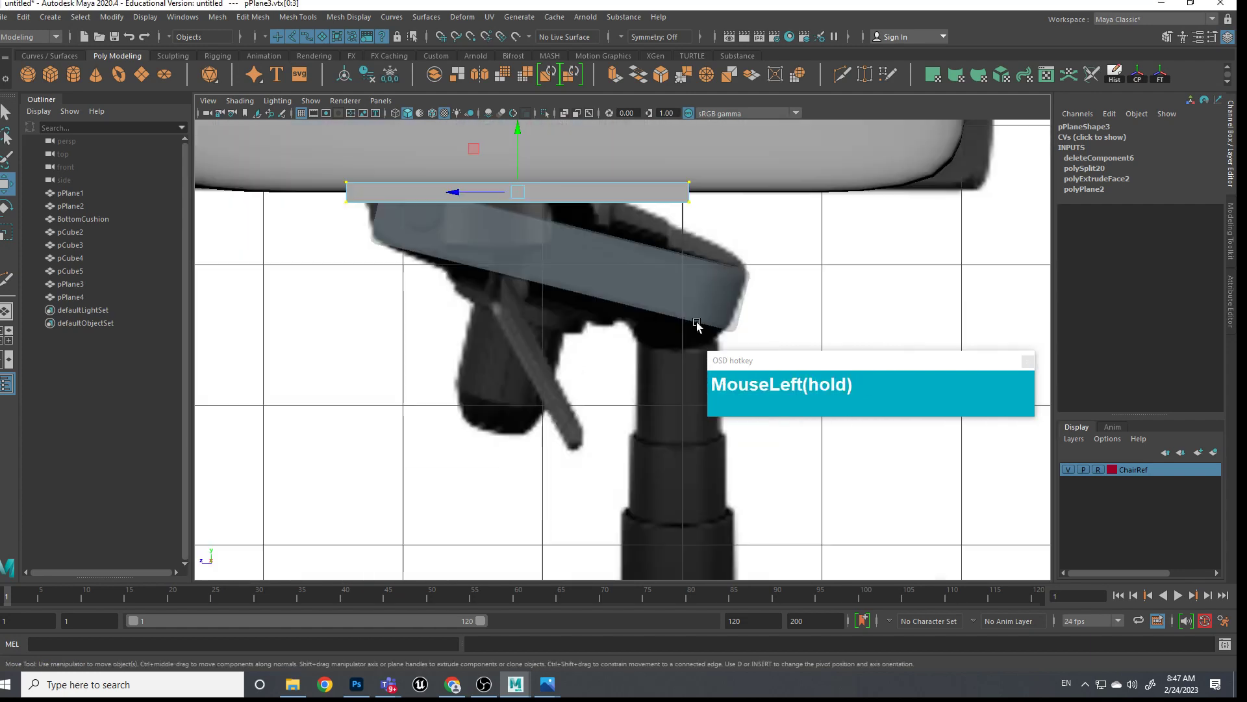
Assign the existing translucent material to the seat cushion and backrest pieces in the side view
{"action": "middle_click_drag", "start_coordinate": [618, 279], "coordinate": [634, 379], "text": "alt"}
{"action": "scroll", "coordinate": [634, 379], "scroll_direction": "down", "scroll_amount": 5}
{"action": "scroll", "coordinate": [617, 312], "scroll_direction": "up", "scroll_amount": 4}
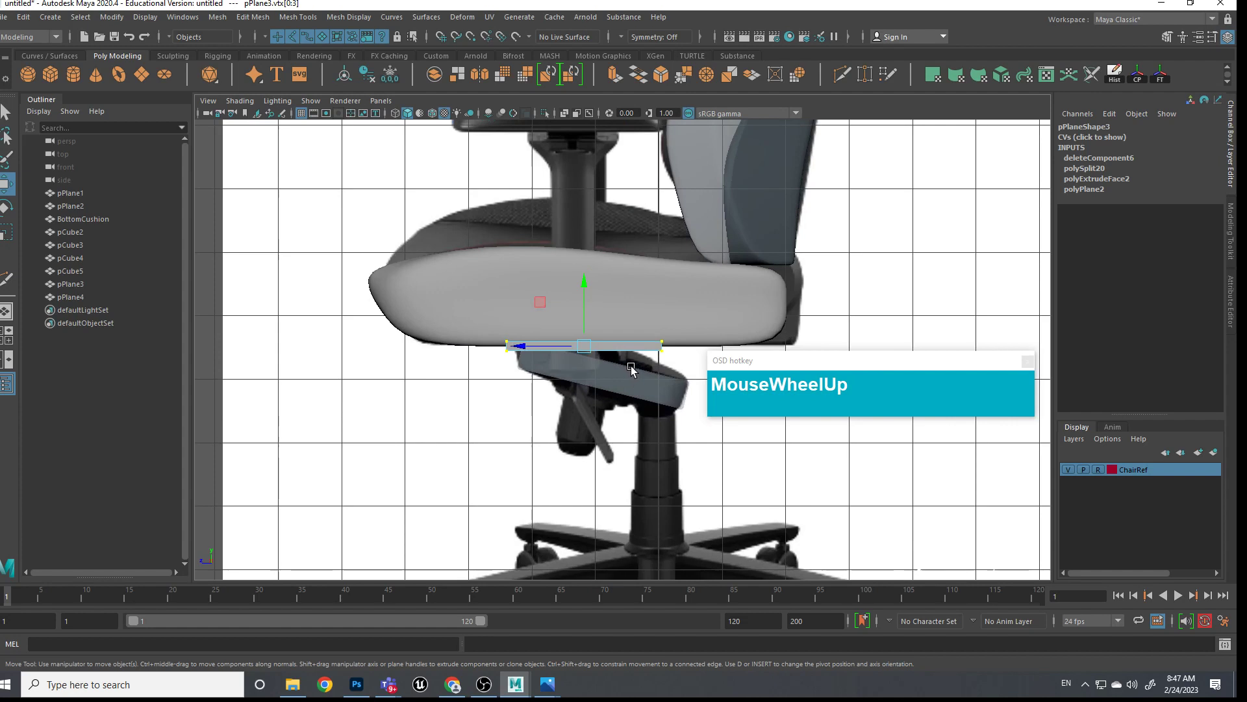
{"action": "left_click", "coordinate": [623, 282]}
{"action": "right_click", "coordinate": [634, 281]}
{"action": "scroll", "coordinate": [635, 279], "scroll_direction": "down", "scroll_amount": 3}
{"action": "left_click_drag", "start_coordinate": [754, 270], "coordinate": [673, 226], "text": "shift"}
{"action": "right_click_drag", "start_coordinate": [725, 315], "coordinate": [810, 633]}
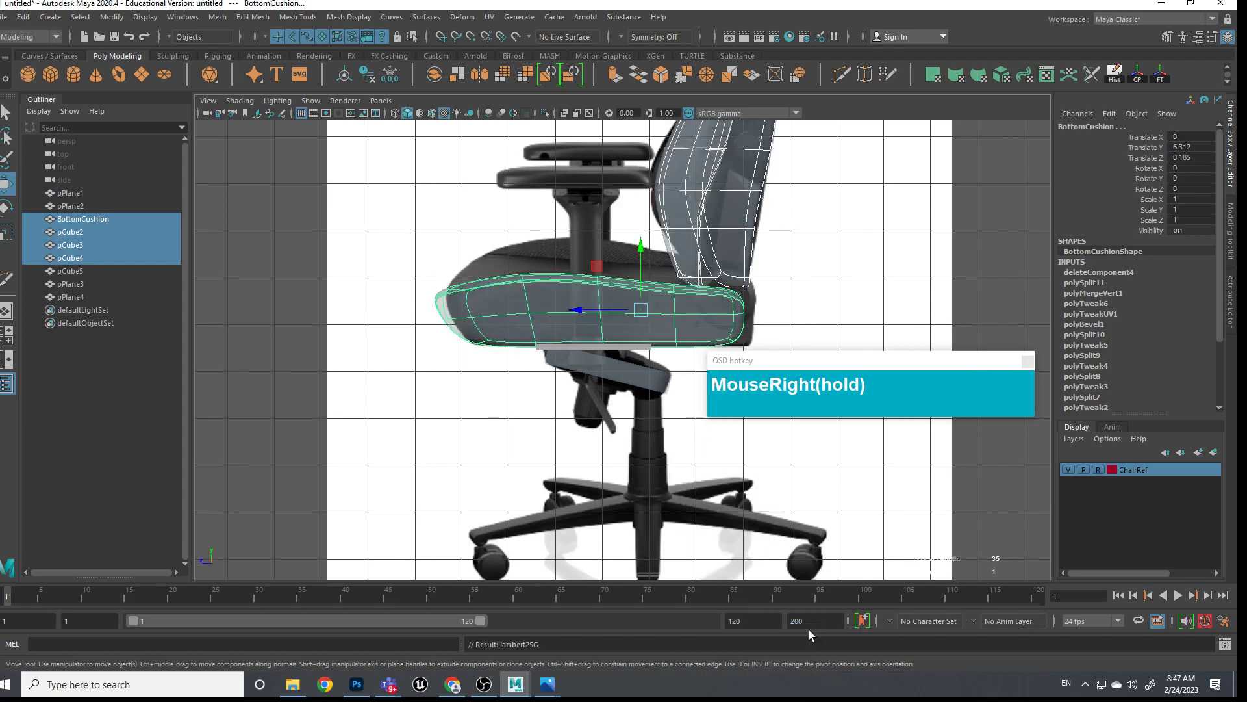
{"action": "left_click", "coordinate": [812, 337]}
Insert two edge loops across the mounting plate, aligned with the armrest post's edges in the side reference
{"action": "scroll", "coordinate": [747, 345], "scroll_direction": "up", "scroll_amount": 5}
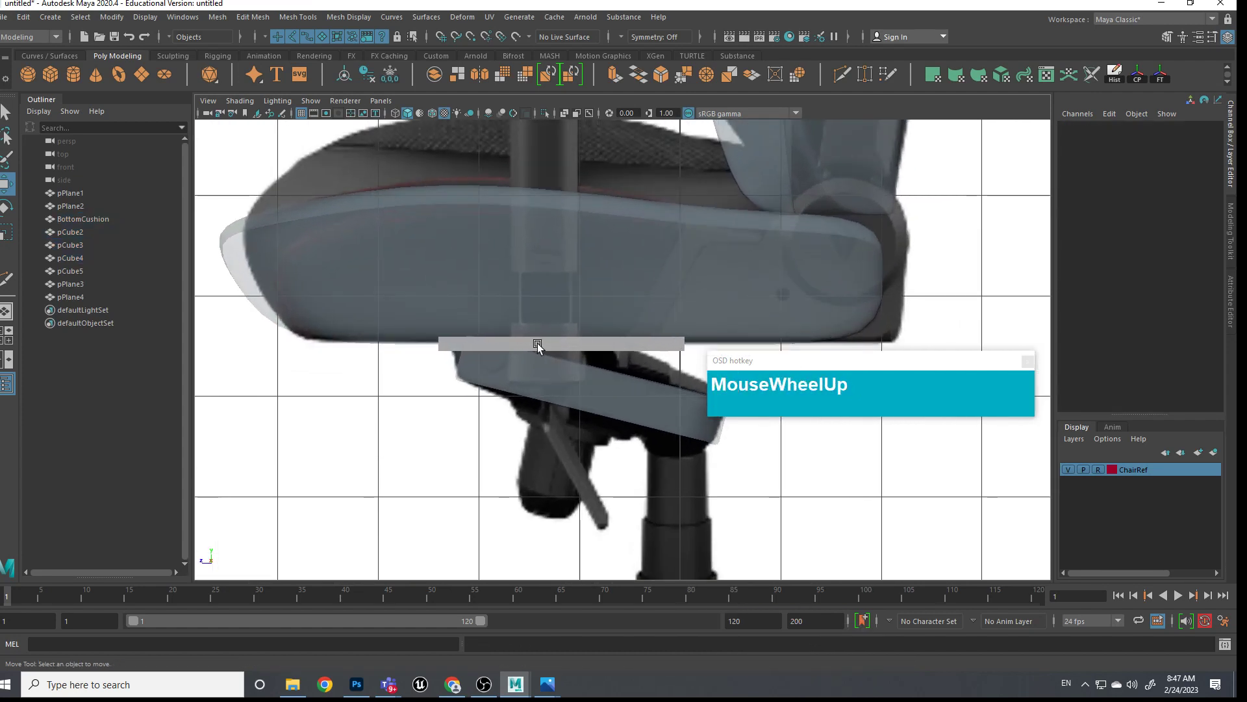
{"action": "right_click_drag", "start_coordinate": [557, 339], "coordinate": [510, 349], "text": "shift"}
{"action": "left_click", "coordinate": [572, 348]}
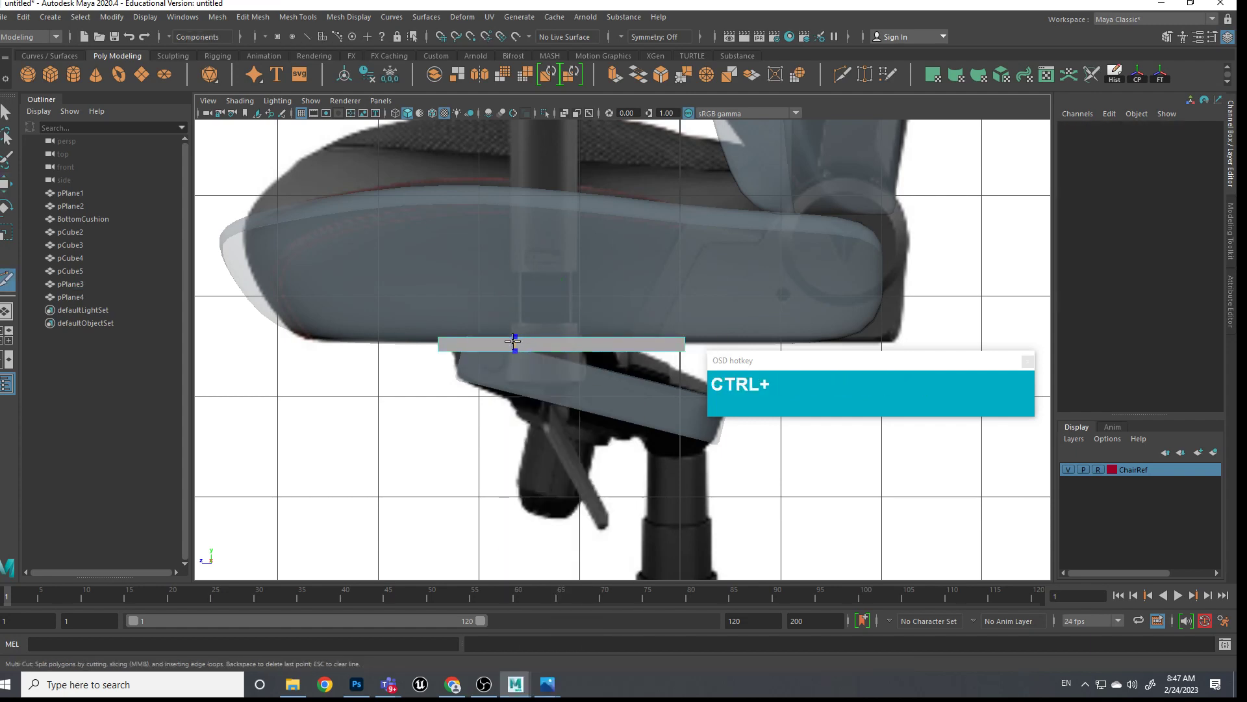
{"action": "left_click", "coordinate": [509, 341], "text": "ctrl"}
{"action": "key", "text": "ctrl+q"}
Extrude the plate's outer side face between the two loops outward along X to beneath the armrest post
{"action": "right_click_drag", "start_coordinate": [546, 326], "coordinate": [548, 383]}
{"action": "left_click", "coordinate": [547, 343]}
{"action": "key", "text": "space"}
{"action": "left_click_drag", "start_coordinate": [636, 393], "coordinate": [645, 423]}
{"action": "middle_click_drag", "start_coordinate": [653, 395], "coordinate": [649, 388], "text": "alt"}
{"action": "left_click_drag", "start_coordinate": [590, 349], "coordinate": [676, 382]}
{"action": "key", "text": "w"}
{"action": "key", "text": "space"}
Extrude the top face at the tab's outer end upward to the height of the reference post's lower block
{"action": "left_click_drag", "start_coordinate": [675, 382], "coordinate": [649, 361], "text": "alt"}
{"action": "right_click_drag", "start_coordinate": [649, 362], "coordinate": [643, 367]}
{"action": "left_click", "coordinate": [641, 370]}
{"action": "left_click_drag", "start_coordinate": [641, 370], "coordinate": [645, 332], "text": "shift"}
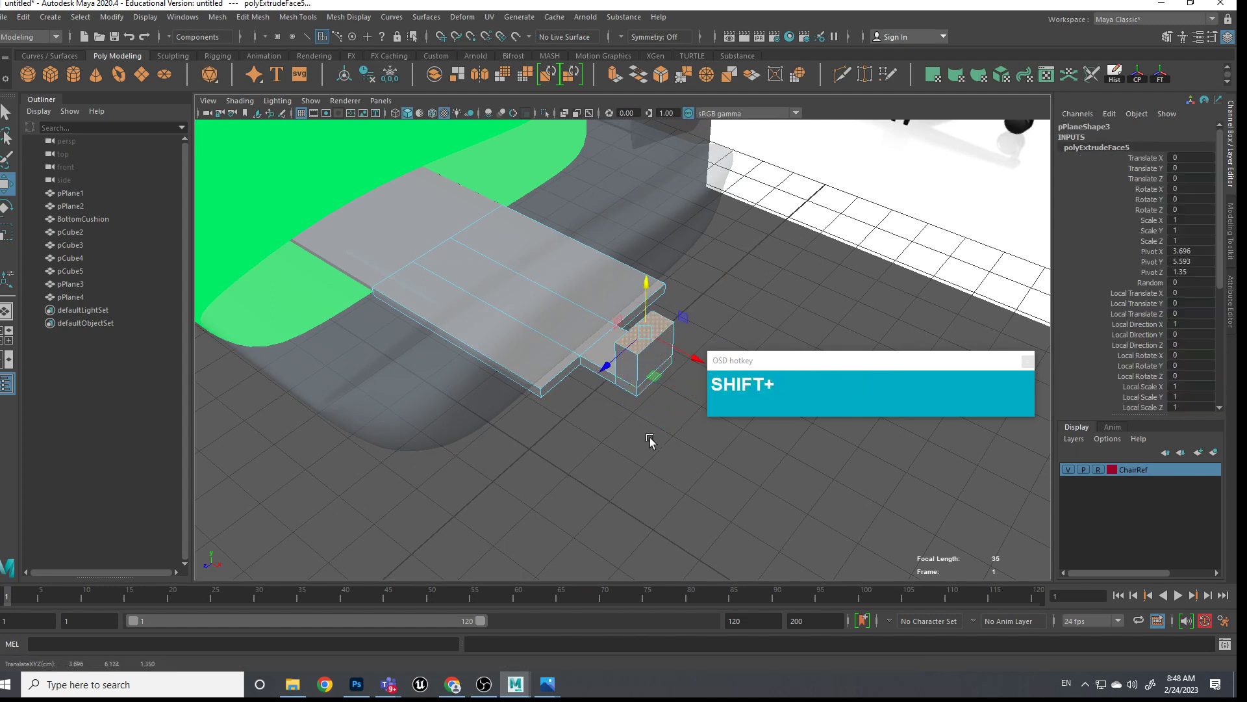
{"action": "key", "text": "space"}
{"action": "left_click_drag", "start_coordinate": [651, 442], "coordinate": [651, 465]}
{"action": "middle_click_drag", "start_coordinate": [623, 364], "coordinate": [604, 322], "text": "alt"}
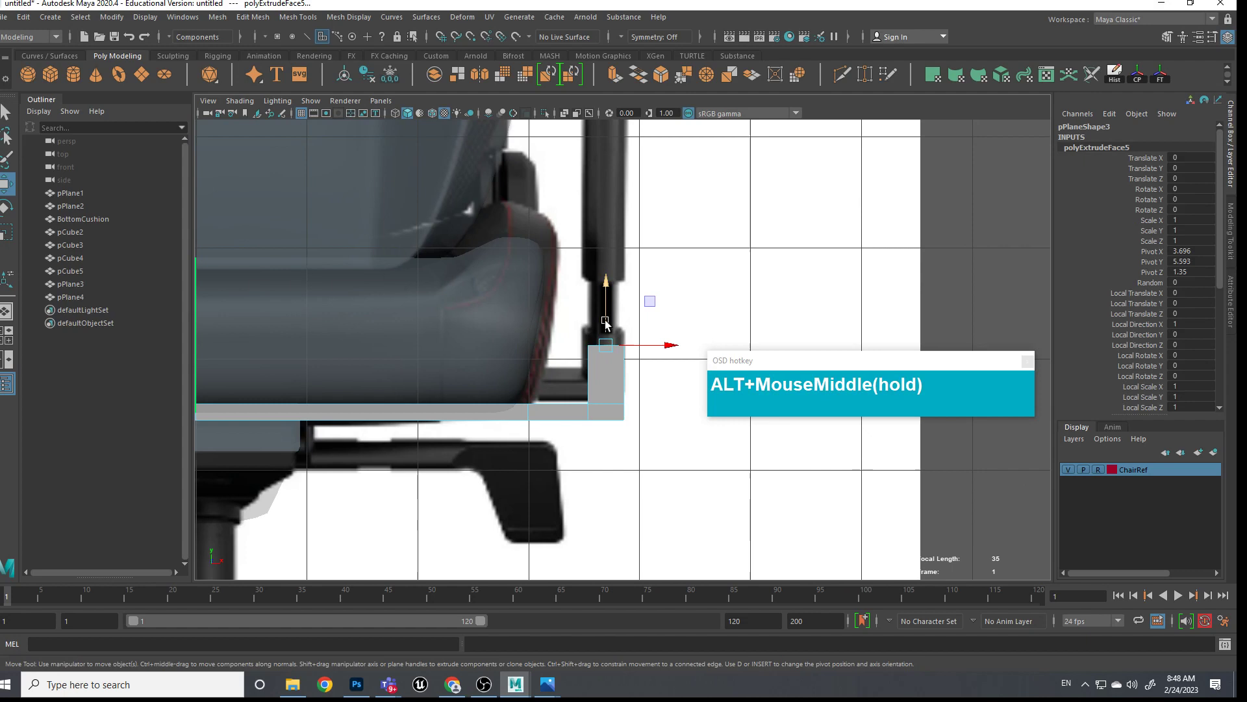
{"action": "left_click_drag", "start_coordinate": [605, 317], "coordinate": [606, 305]}
Extrude the block's top face in place with an offset of 0.04
{"action": "key", "text": "space"}
{"action": "left_click_drag", "start_coordinate": [634, 369], "coordinate": [637, 345]}
{"action": "middle_click_drag", "start_coordinate": [651, 383], "coordinate": [642, 381], "text": "alt"}
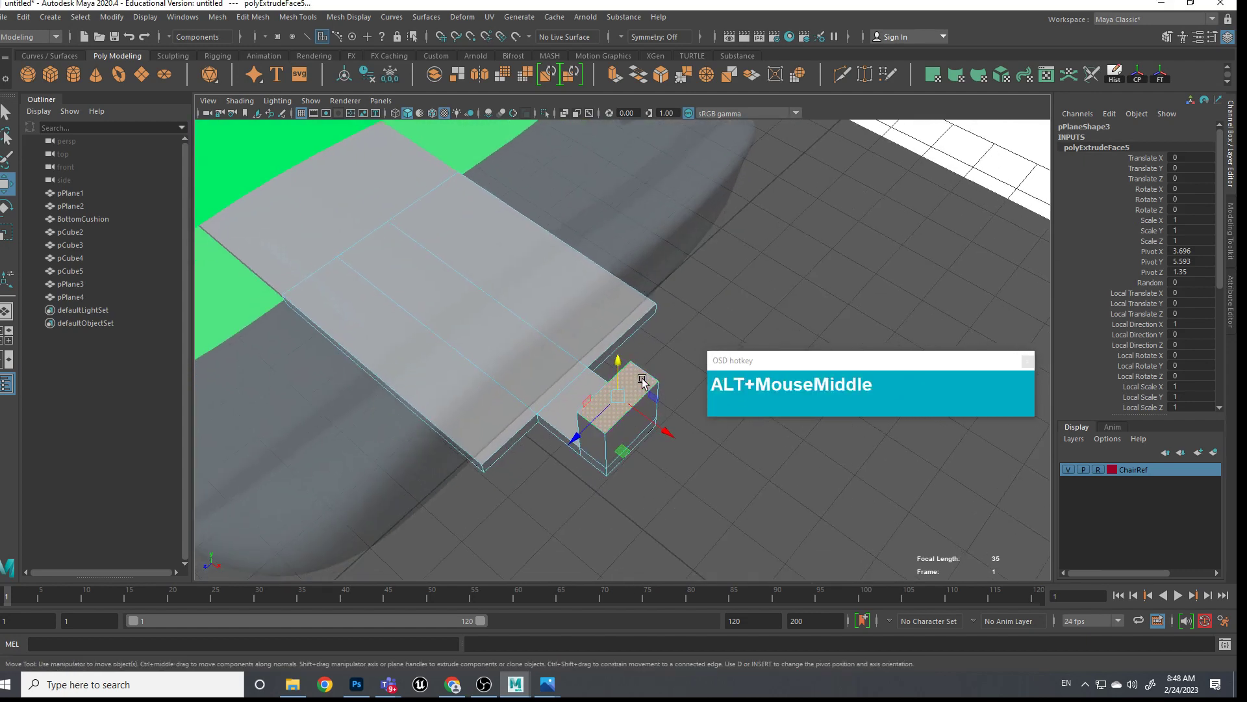
{"action": "left_click", "coordinate": [647, 382]}
{"action": "left_click", "coordinate": [673, 385]}
{"action": "left_click", "coordinate": [642, 387]}
{"action": "right_click_drag", "start_coordinate": [642, 377], "coordinate": [646, 409], "text": "shift"}
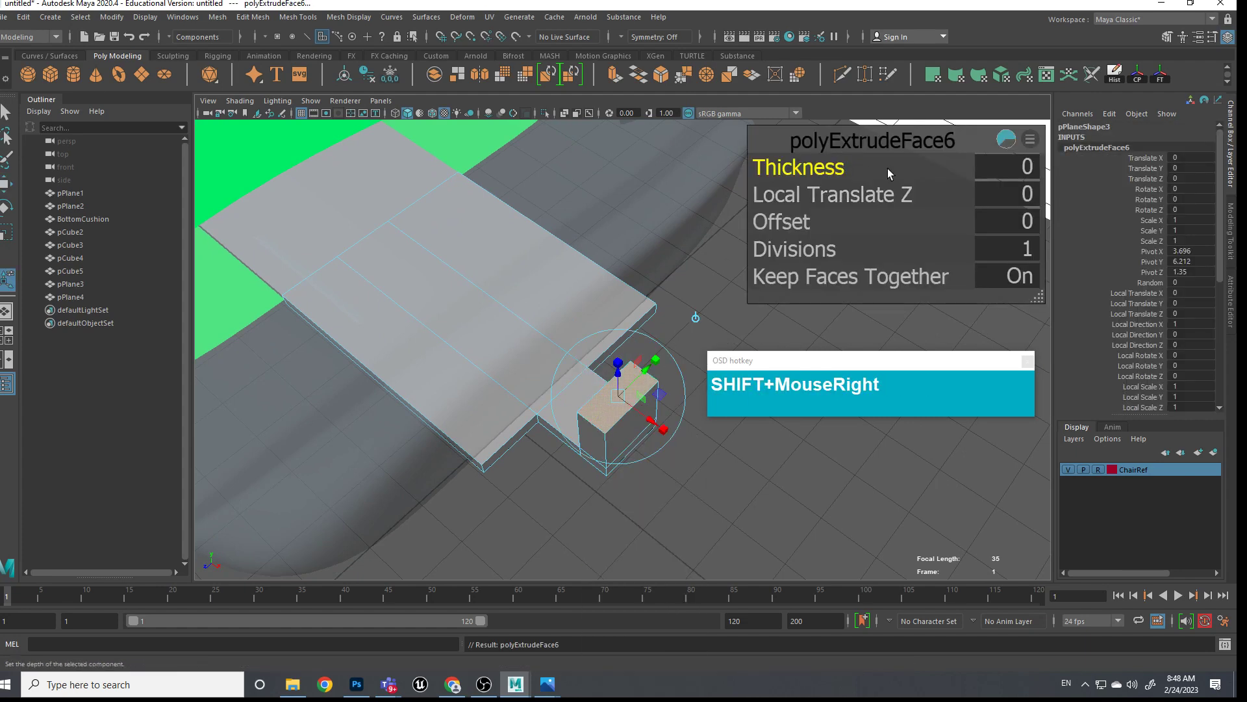
{"action": "left_click_drag", "start_coordinate": [782, 223], "coordinate": [787, 224]}
{"action": "left_click", "coordinate": [1005, 138]}
{"action": "left_click", "coordinate": [1001, 139]}
{"action": "left_click", "coordinate": [1005, 139]}
{"action": "left_click_drag", "start_coordinate": [783, 223], "coordinate": [794, 223]}
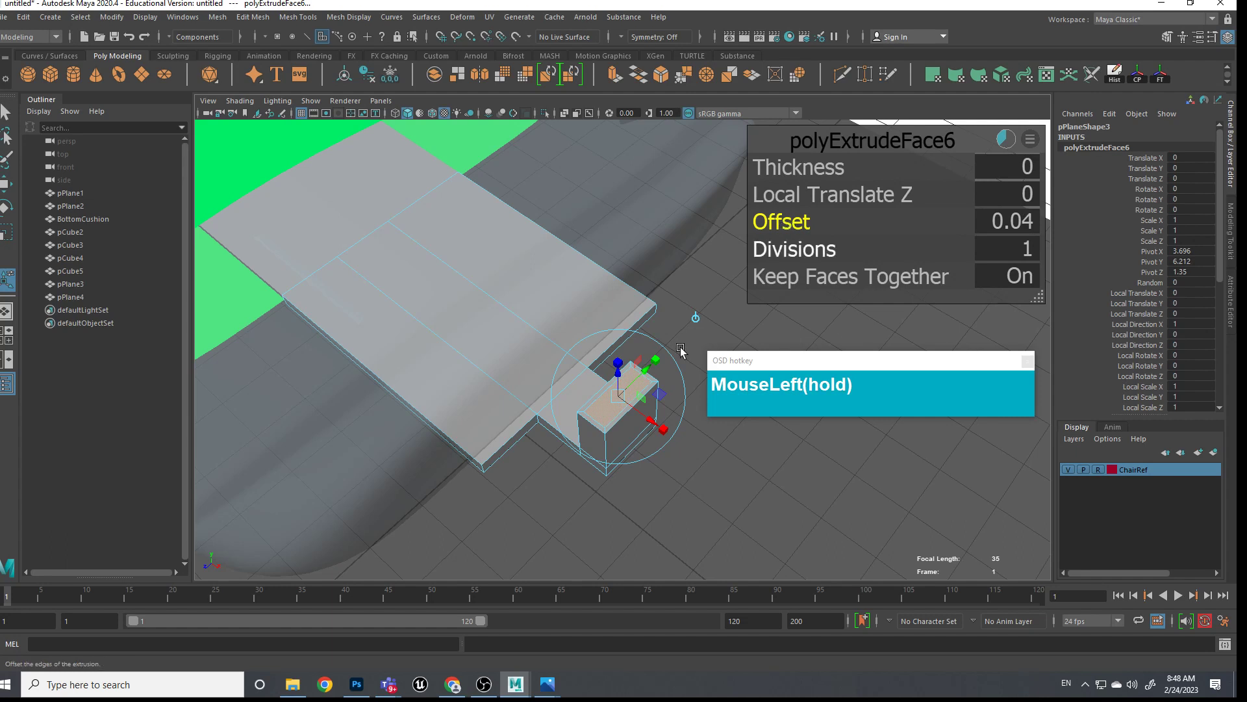
{"action": "key", "text": "w"}
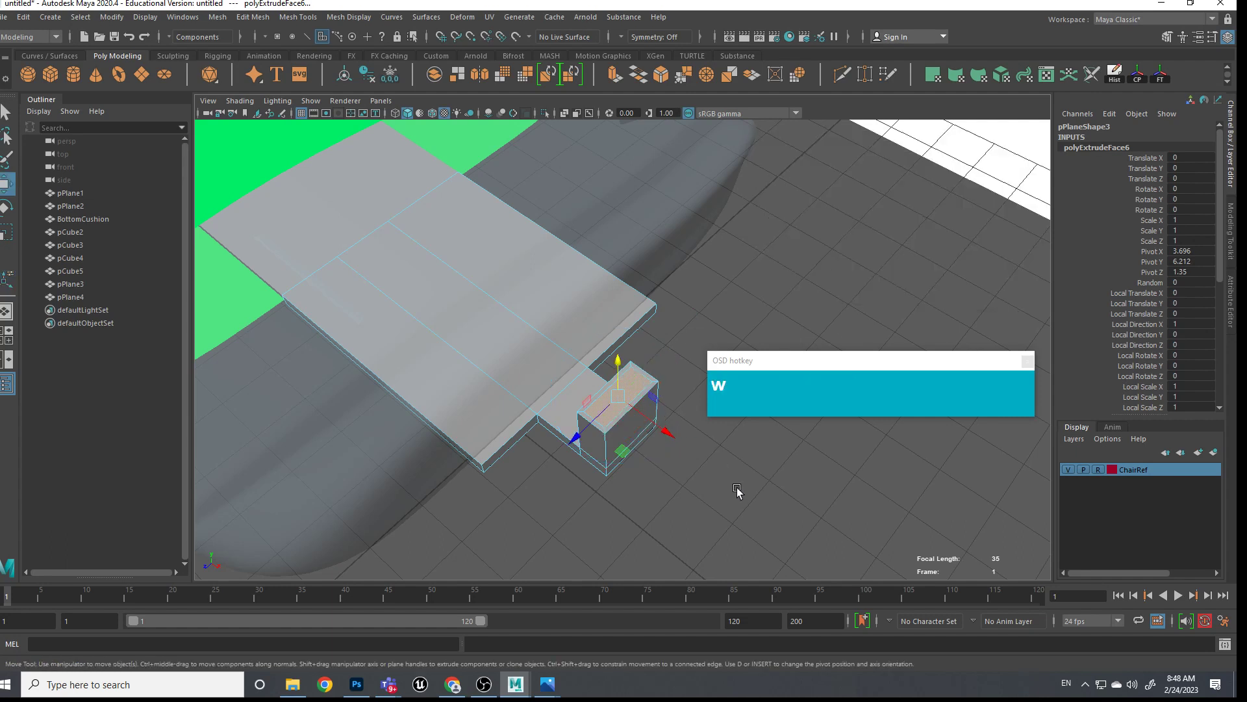
Extrude the inset face upward to the lower end of the wider post sleeve in the front reference
{"action": "left_click_drag", "start_coordinate": [617, 364], "coordinate": [617, 279], "text": "shift"}
{"action": "key", "text": "space"}
{"action": "left_click_drag", "start_coordinate": [624, 374], "coordinate": [637, 402]}
{"action": "middle_click_drag", "start_coordinate": [635, 383], "coordinate": [620, 514], "text": "alt"}
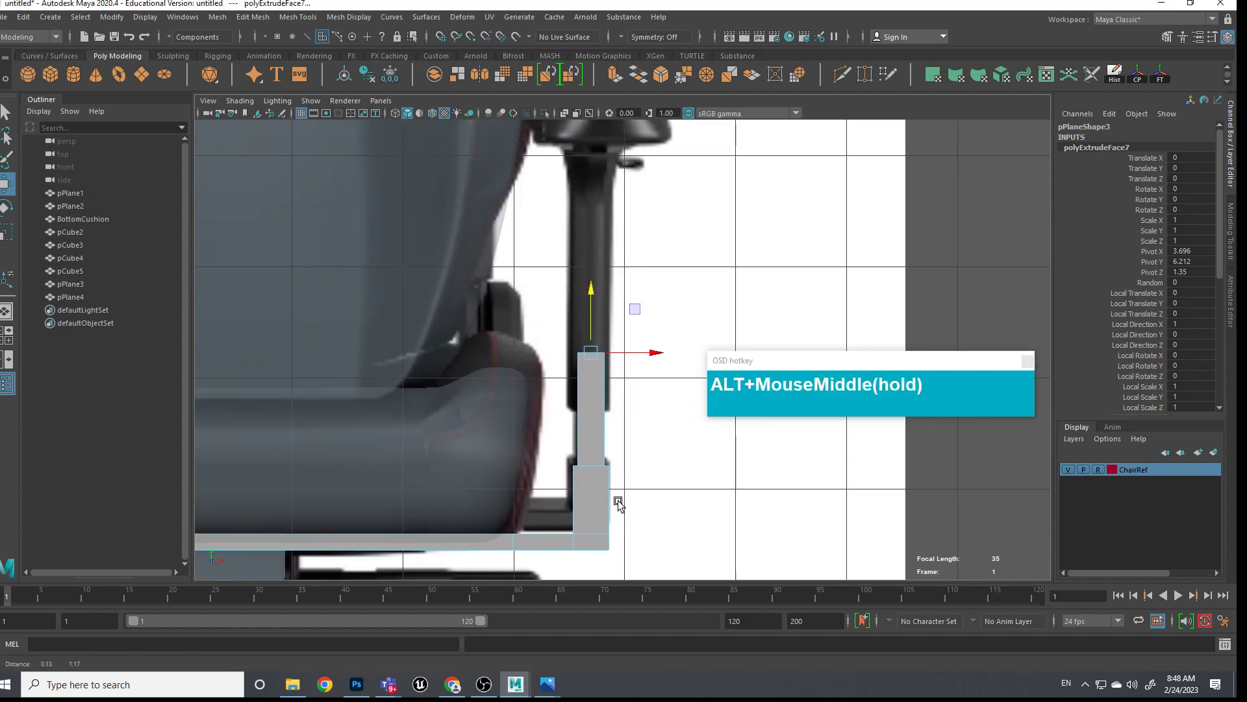
{"action": "left_click", "coordinate": [593, 325]}
{"action": "left_click_drag", "start_coordinate": [593, 325], "coordinate": [596, 369]}
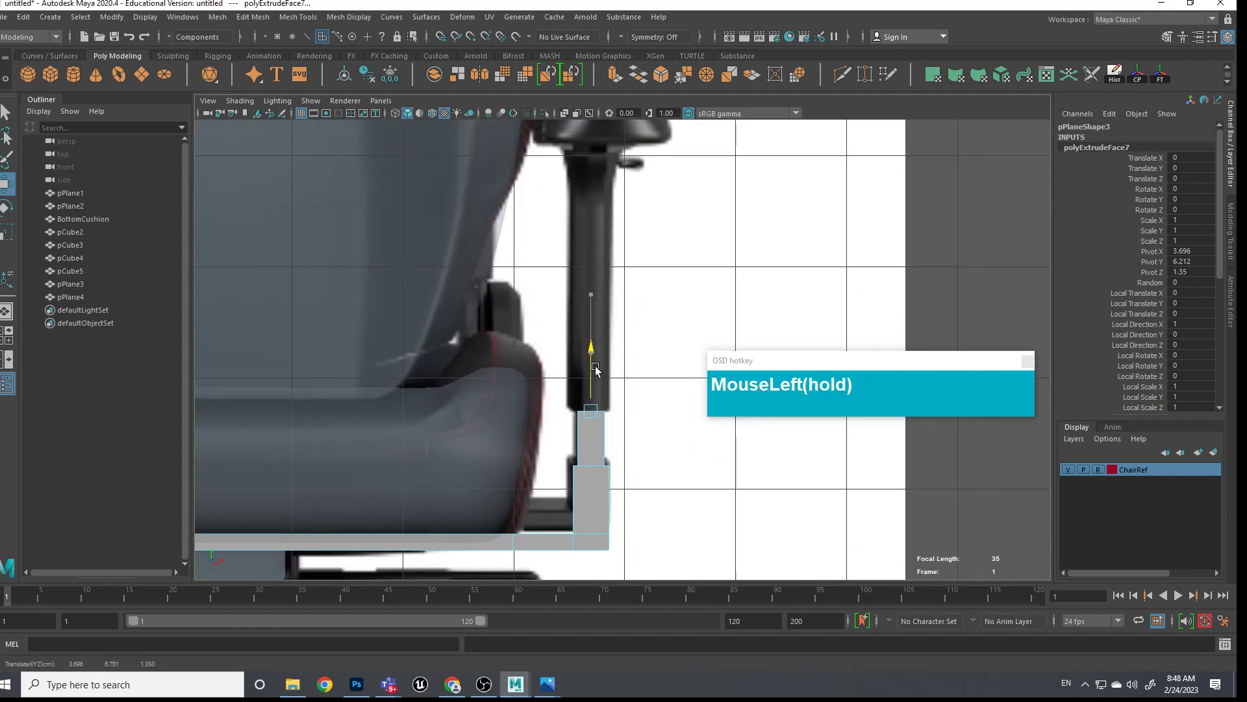
{"action": "scroll", "coordinate": [632, 374], "scroll_direction": "up", "scroll_amount": 1}
Extrude the post's top face in place and scale it slightly outward along X and Z to form a rim
{"action": "key", "text": "space"}
{"action": "left_click_drag", "start_coordinate": [620, 419], "coordinate": [624, 387]}
{"action": "left_click_drag", "start_coordinate": [625, 387], "coordinate": [651, 421], "text": "alt"}
{"action": "scroll", "coordinate": [647, 403], "scroll_direction": "up", "scroll_amount": 3, "text": "alt"}
{"action": "middle_click_drag", "start_coordinate": [647, 390], "coordinate": [642, 411], "text": "alt"}
{"action": "left_click_drag", "start_coordinate": [642, 411], "coordinate": [626, 356], "text": "alt"}
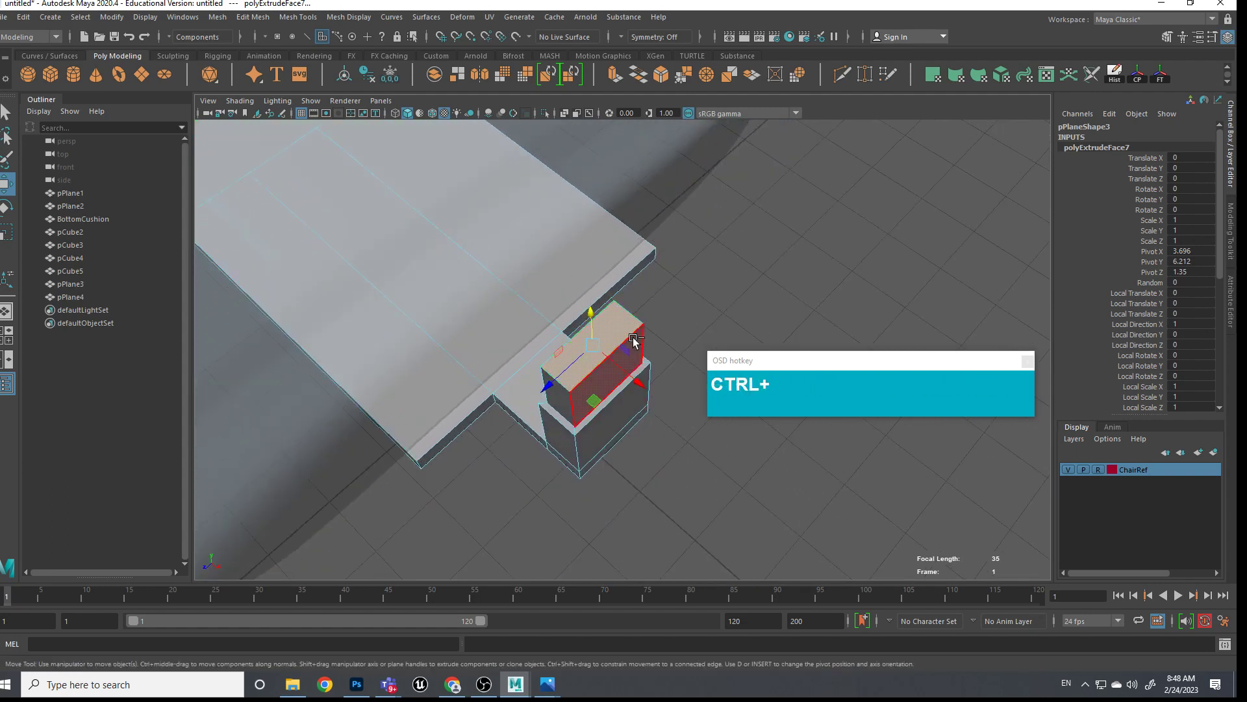
{"action": "key", "text": "ctrl+e"}
{"action": "left_click_drag", "start_coordinate": [648, 359], "coordinate": [639, 345]}
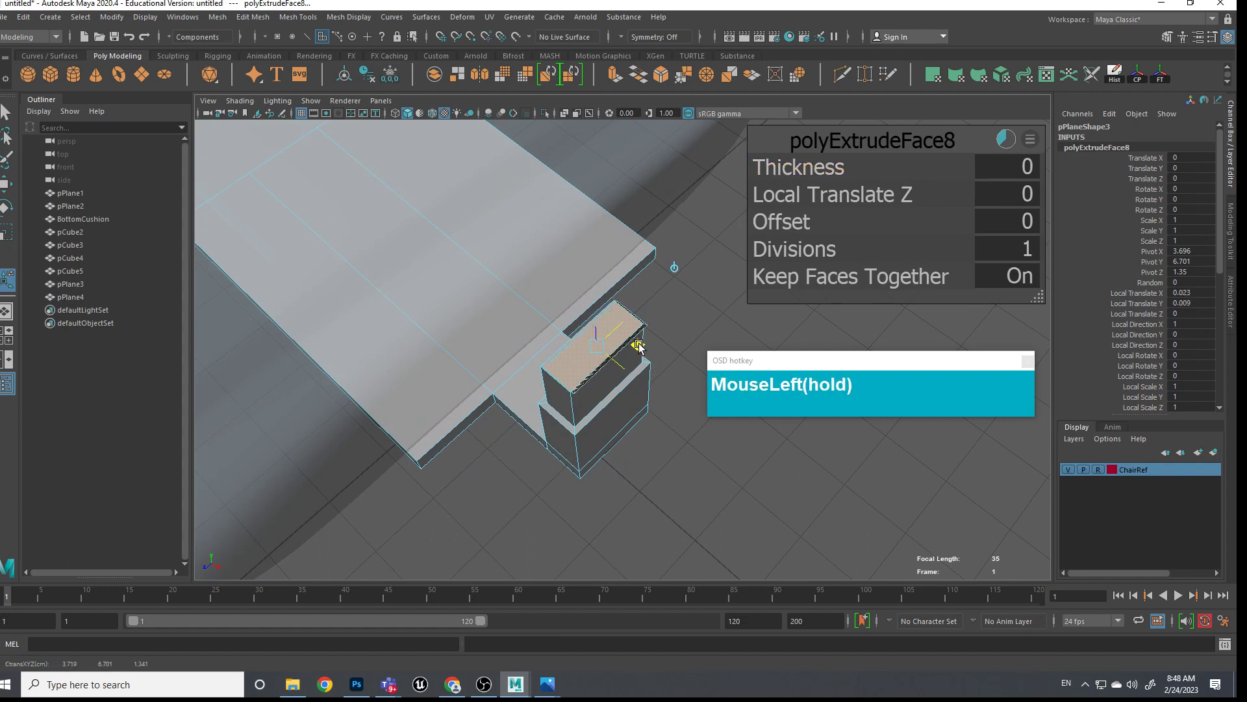
{"action": "key", "text": "ctrl+z"}
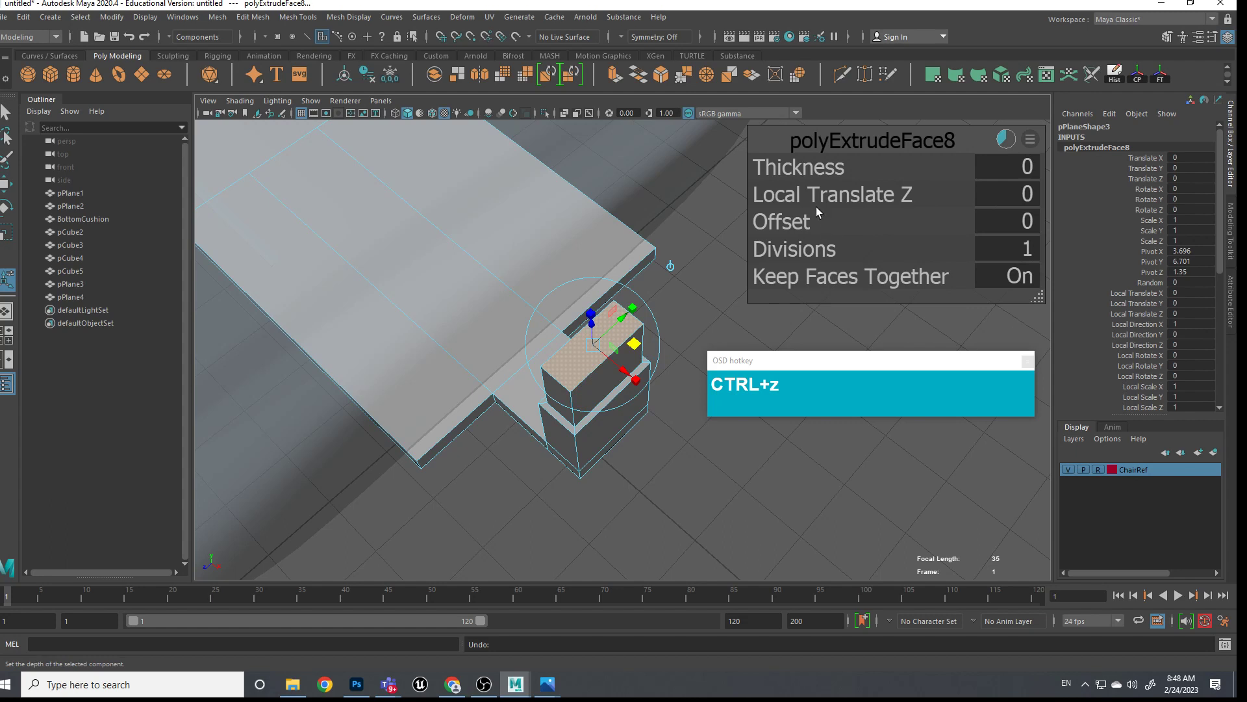
{"action": "key", "text": "r"}
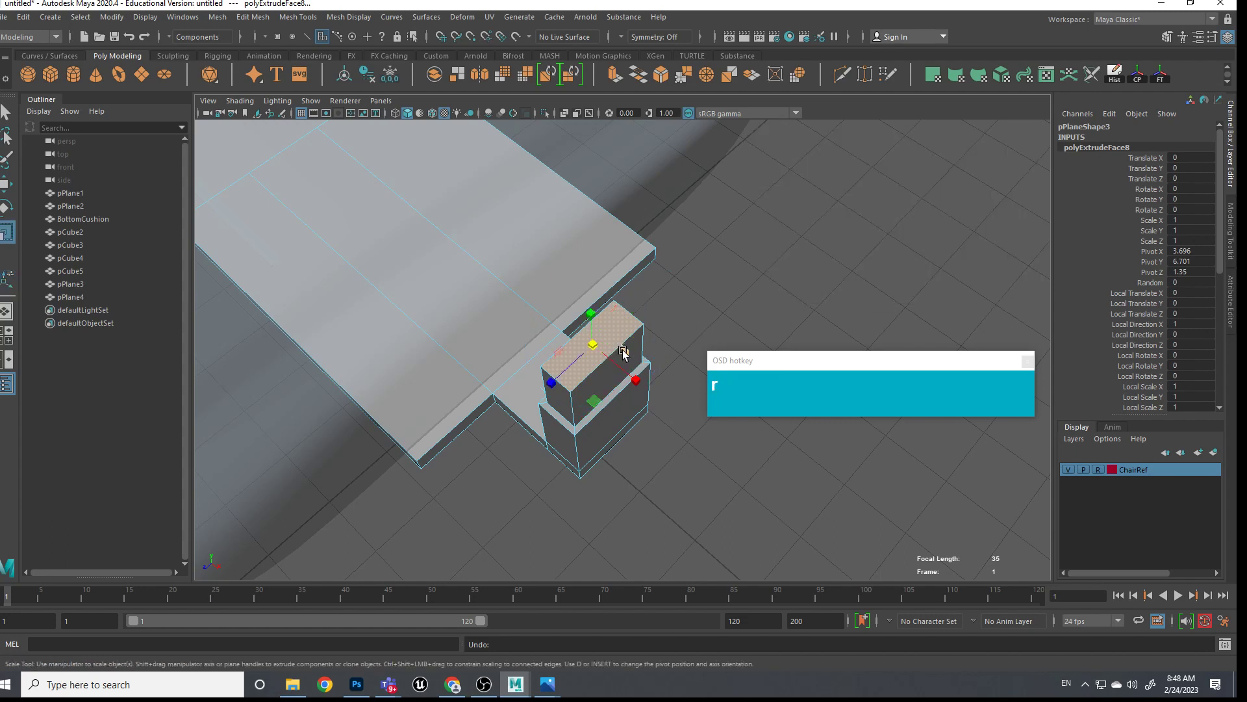
{"action": "left_click_drag", "start_coordinate": [596, 400], "coordinate": [594, 407]}
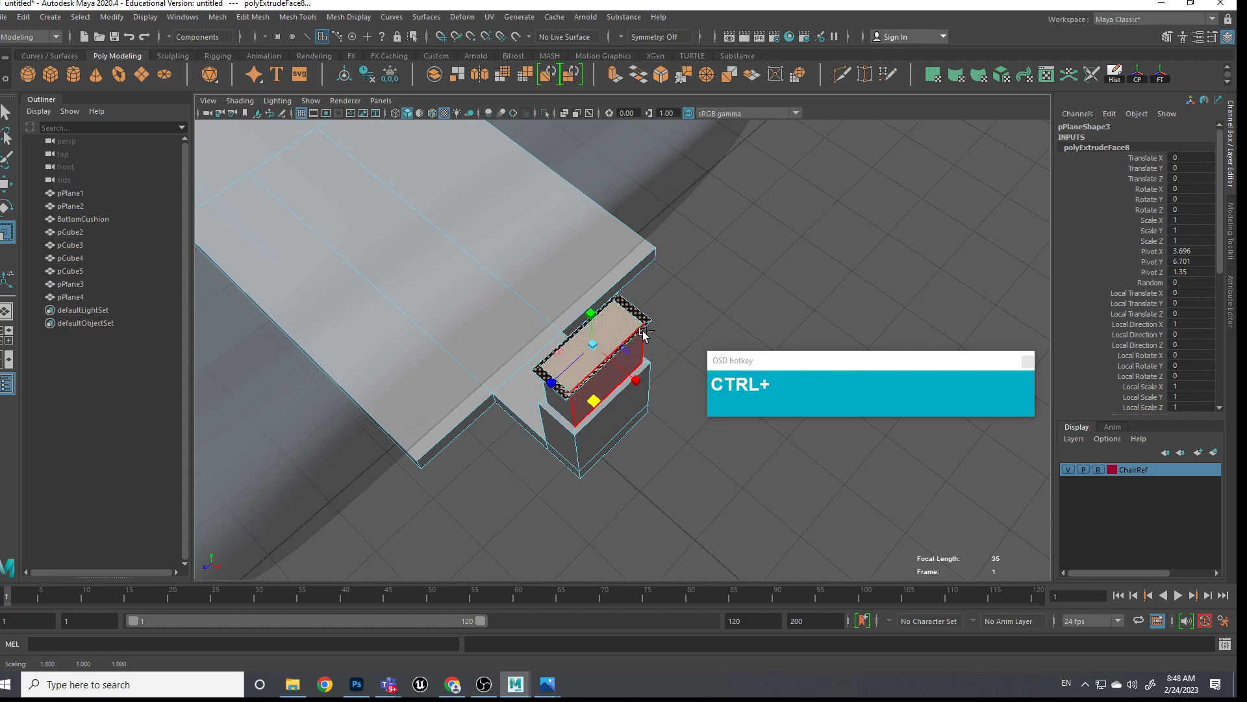
Extrude the widened top face upward with a Local Translate Z of 2.108 for the upper post section
{"action": "key", "text": "ctrl+e"}
{"action": "left_click_drag", "start_coordinate": [599, 330], "coordinate": [565, 145]}
{"action": "key", "text": "space"}
{"action": "left_click_drag", "start_coordinate": [603, 331], "coordinate": [612, 368]}
{"action": "middle_click_drag", "start_coordinate": [635, 370], "coordinate": [590, 289], "text": "alt"}
{"action": "left_click", "coordinate": [590, 287]}
{"action": "left_click_drag", "start_coordinate": [590, 287], "coordinate": [593, 239]}
{"action": "scroll", "coordinate": [625, 296], "scroll_direction": "up", "scroll_amount": 1}
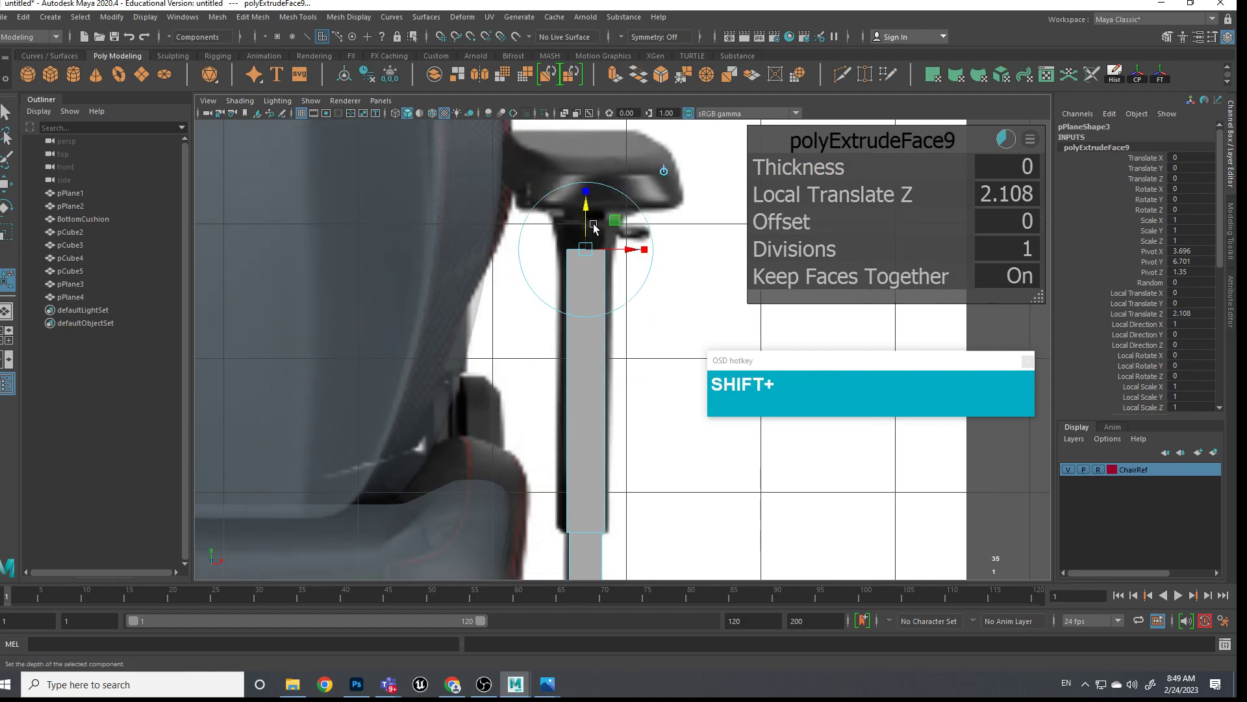
Extrude the post's top face once more up to the armrest pad's underside and widen it along X
{"action": "left_click_drag", "start_coordinate": [586, 211], "coordinate": [588, 154], "text": "shift"}
{"action": "key", "text": "shift+w"}
{"action": "key", "text": "r"}
{"action": "left_click_drag", "start_coordinate": [628, 211], "coordinate": [666, 263]}
Assign the translucent material to the green half of the seat cushion
{"action": "scroll", "coordinate": [677, 215], "scroll_direction": "down", "scroll_amount": 5}
{"action": "key", "text": "space"}
{"action": "middle_click_drag", "start_coordinate": [666, 263], "coordinate": [760, 187], "text": "alt"}
{"action": "scroll", "coordinate": [685, 281], "scroll_direction": "down", "scroll_amount": 2}
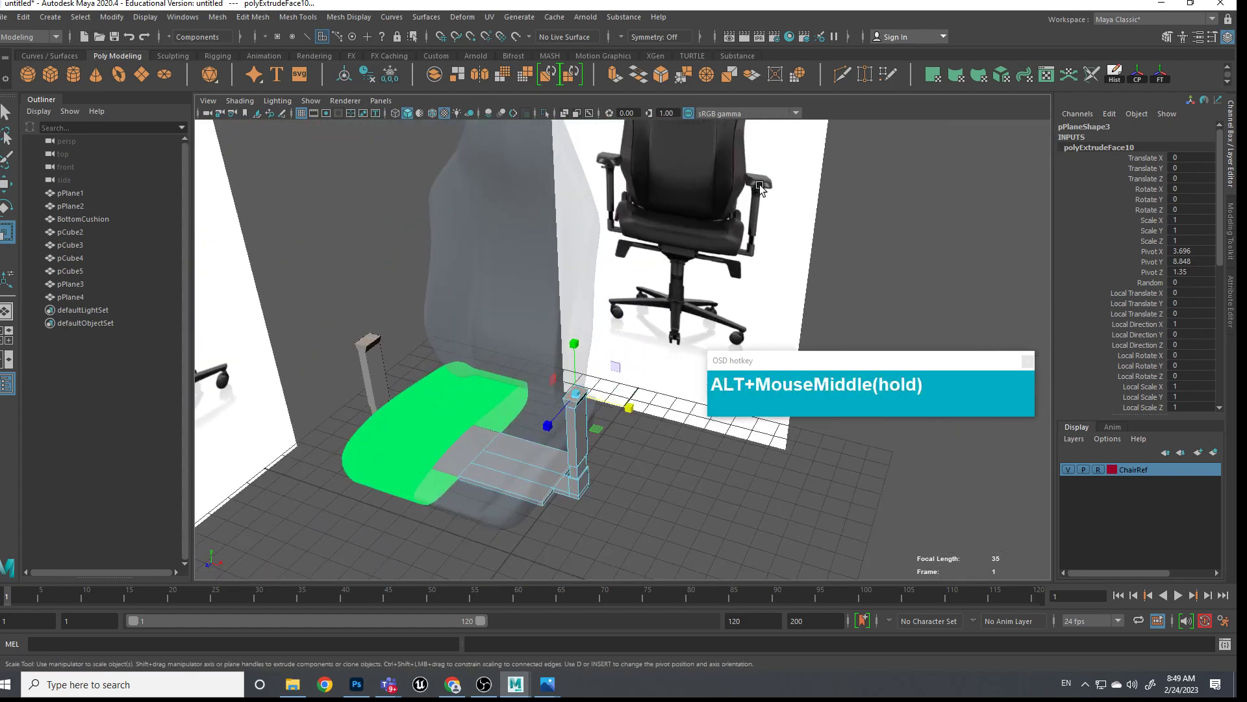
{"action": "middle_click_drag", "start_coordinate": [635, 339], "coordinate": [637, 309], "text": "alt"}
{"action": "left_click", "coordinate": [633, 449]}
{"action": "middle_click_drag", "start_coordinate": [632, 450], "coordinate": [434, 412], "text": "alt"}
{"action": "left_click", "coordinate": [444, 325]}
{"action": "right_click_drag", "start_coordinate": [445, 325], "coordinate": [534, 685]}
{"action": "left_click", "coordinate": [635, 469]}
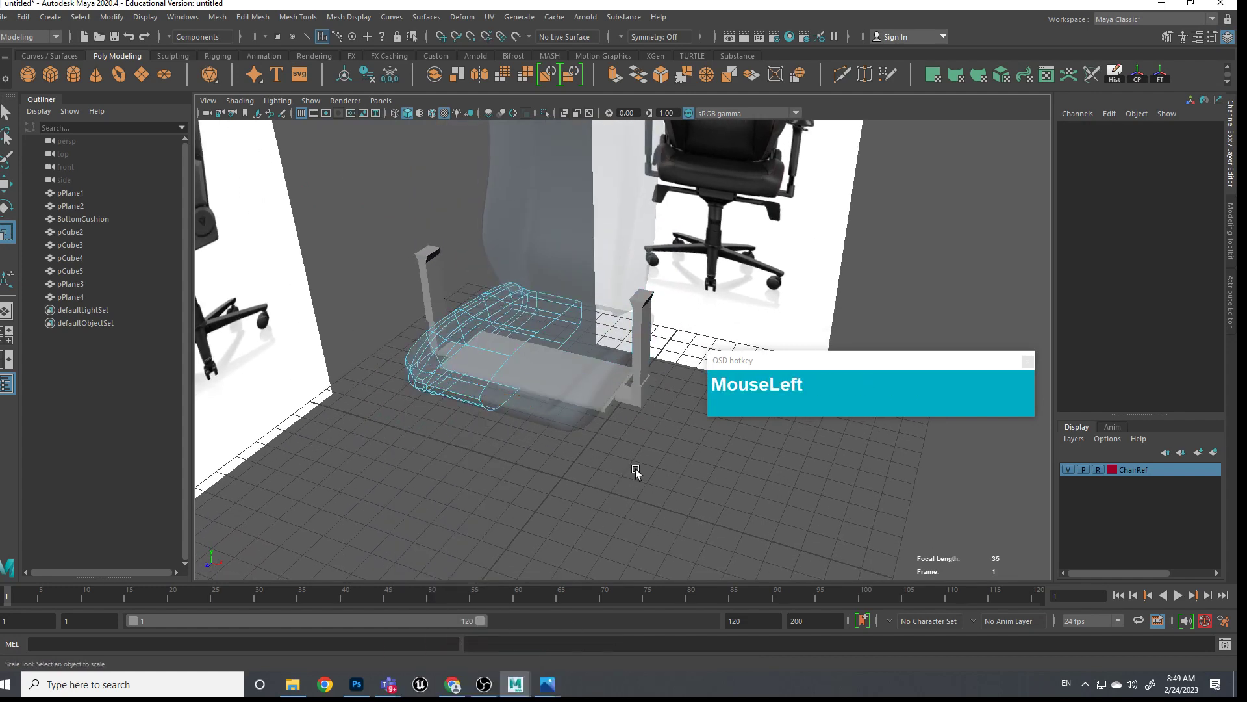
Create a polygon cube at the grid origin for the armrest pad
{"action": "left_click_drag", "start_coordinate": [571, 390], "coordinate": [635, 405]}
{"action": "scroll", "coordinate": [641, 447], "scroll_direction": "up", "scroll_amount": 2}
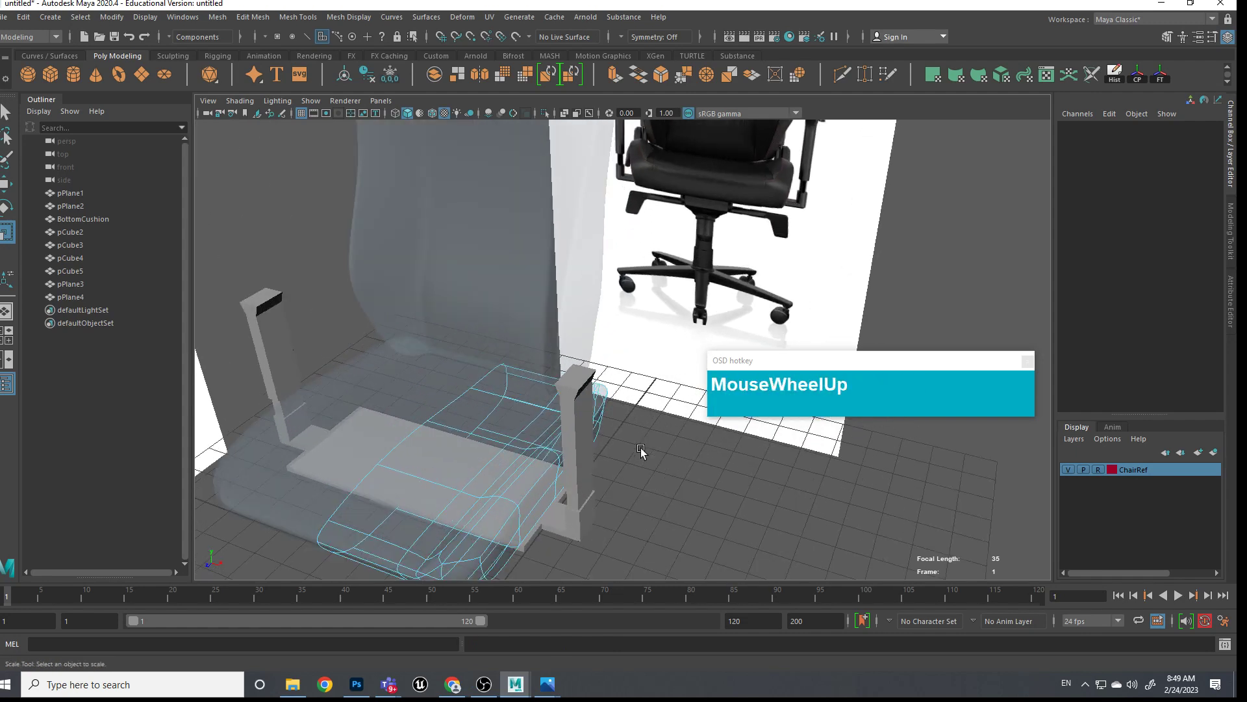
{"action": "scroll", "coordinate": [660, 455], "scroll_direction": "down", "scroll_amount": 3, "text": "alt"}
{"action": "middle_click_drag", "start_coordinate": [660, 455], "coordinate": [629, 447], "text": "alt"}
{"action": "left_click_drag", "start_coordinate": [629, 447], "coordinate": [587, 478], "text": "alt"}
{"action": "right_click_drag", "start_coordinate": [587, 479], "coordinate": [586, 455], "text": "shift"}
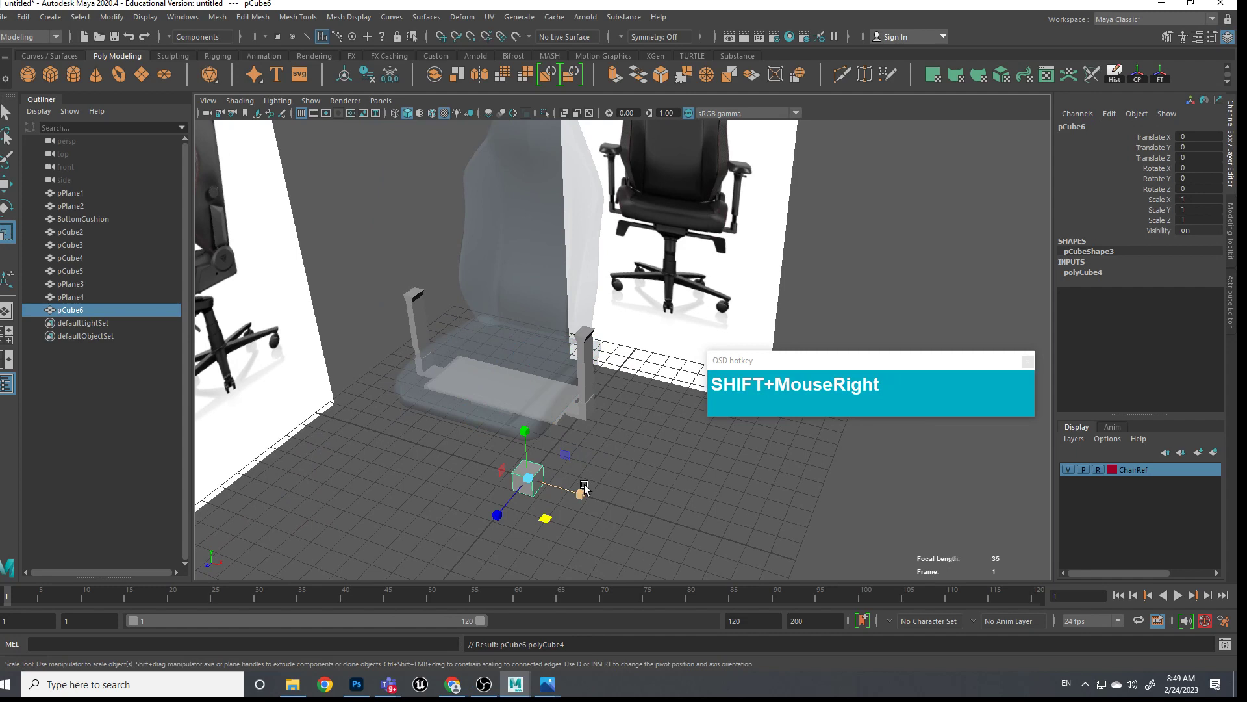
{"action": "mouse_move", "coordinate": [584, 489]}
{"action": "left_mouse_down", "text": "alt"}
{"action": "mouse_move", "coordinate": [582, 501]}
{"action": "mouse_move", "coordinate": [607, 496]}
{"action": "left_mouse_up", "text": "alt"}
{"action": "middle_click_drag", "start_coordinate": [607, 496], "coordinate": [618, 383], "text": "alt"}
{"action": "scroll", "coordinate": [607, 430], "scroll_direction": "up", "scroll_amount": 2}
{"action": "scroll", "coordinate": [549, 360], "scroll_direction": "up", "scroll_amount": 2}
{"action": "scroll", "coordinate": [573, 399], "scroll_direction": "down", "scroll_amount": 4}
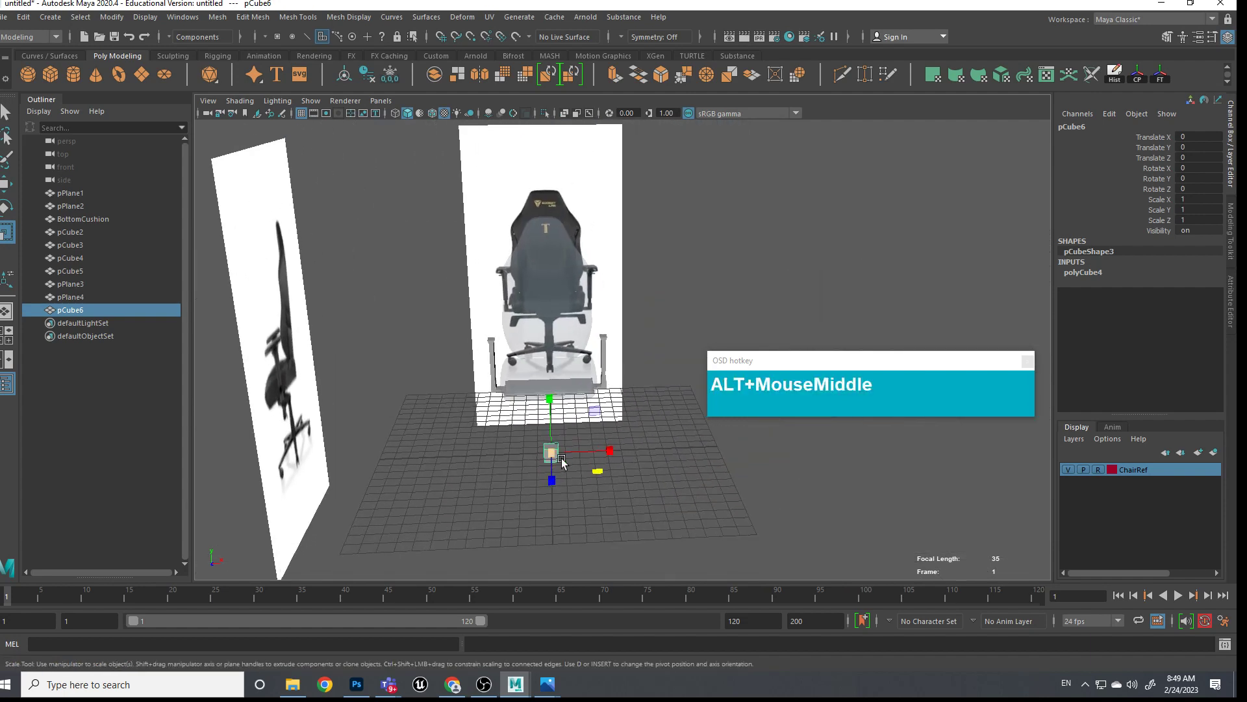
Select all of the cube's vertices and move them outward along positive X, leaving the pivot at the origin
{"action": "scroll", "coordinate": [562, 461], "scroll_direction": "up", "scroll_amount": 2, "text": "alt"}
{"action": "middle_click_drag", "start_coordinate": [588, 515], "coordinate": [701, 377], "text": "alt"}
{"action": "scroll", "coordinate": [702, 377], "scroll_direction": "up", "scroll_amount": 2, "text": "alt"}
{"action": "middle_click_drag", "start_coordinate": [565, 500], "coordinate": [573, 375], "text": "alt"}
{"action": "right_click_drag", "start_coordinate": [573, 375], "coordinate": [561, 403]}
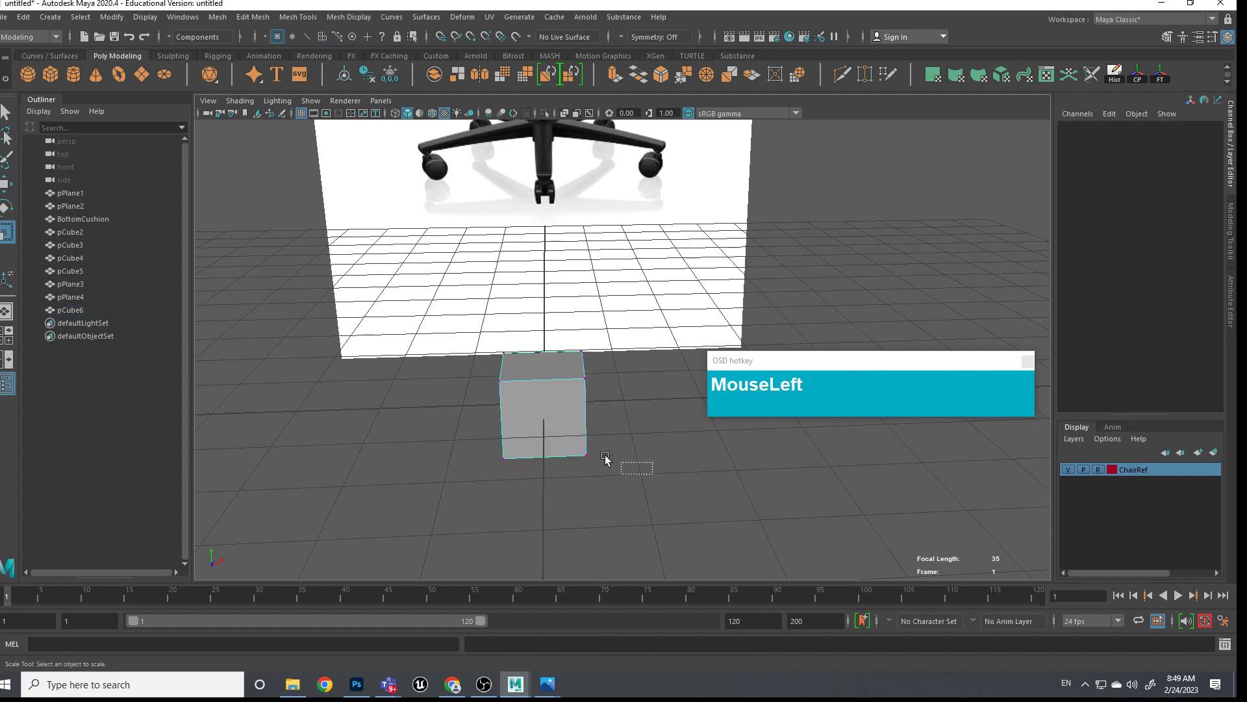
{"action": "left_click_drag", "start_coordinate": [605, 458], "coordinate": [442, 321]}
{"action": "key", "text": "w"}
{"action": "left_click_drag", "start_coordinate": [615, 407], "coordinate": [877, 409]}
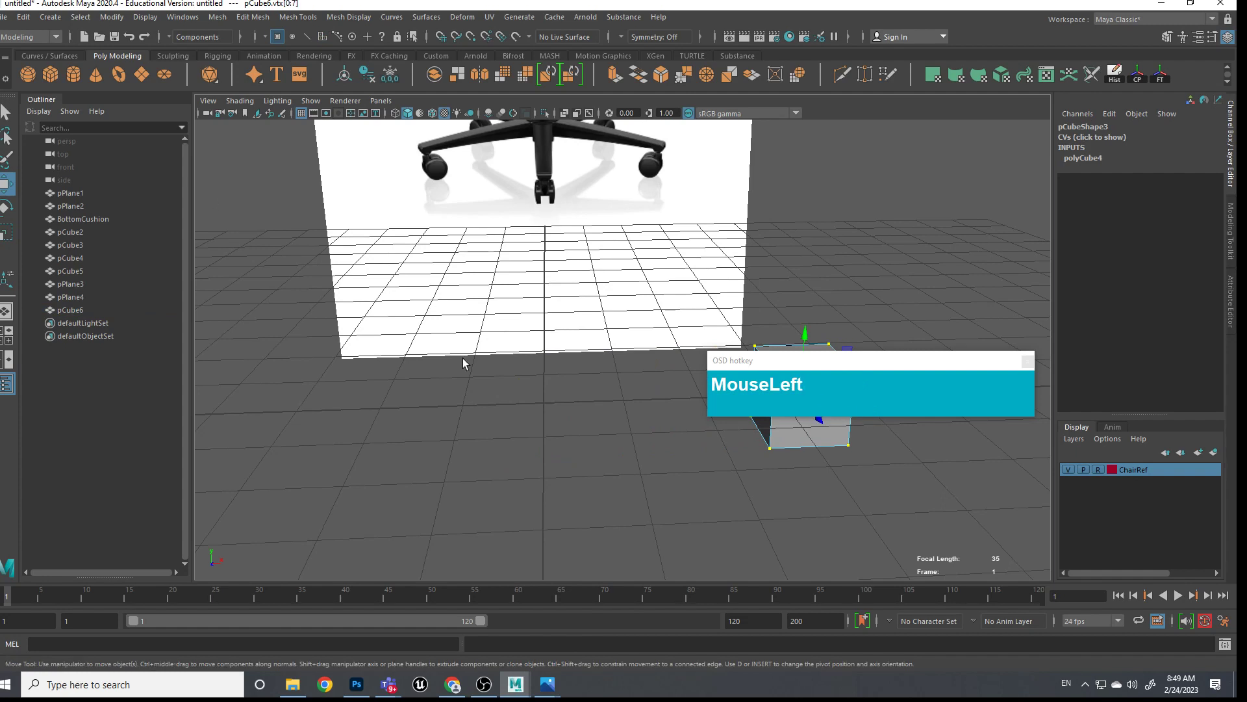
{"action": "middle_click_drag", "start_coordinate": [463, 363], "coordinate": [337, 337], "text": "alt"}
Mirror the cube across X as an instance using Duplicate Special with a scale of -1 on X
{"action": "right_click_drag", "start_coordinate": [633, 387], "coordinate": [588, 358]}
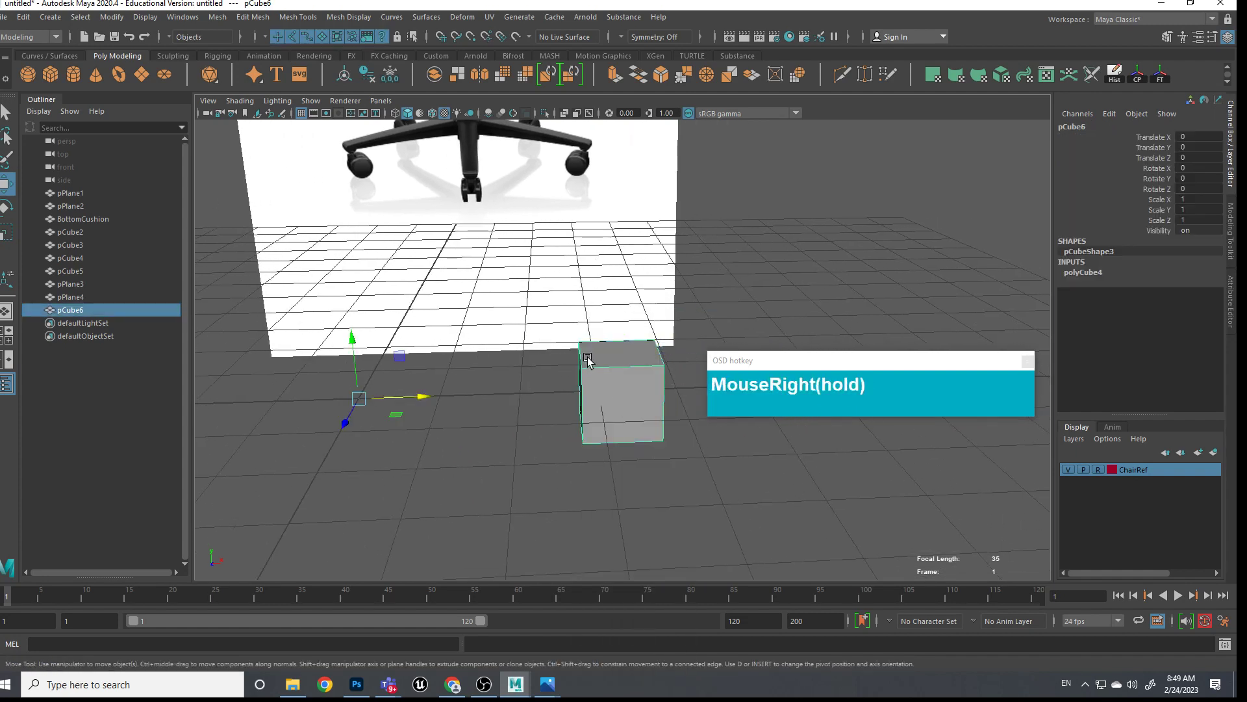
{"action": "left_click", "coordinate": [23, 17]}
{"action": "left_click", "coordinate": [80, 218]}
{"action": "middle_click_drag", "start_coordinate": [422, 364], "coordinate": [468, 383], "text": "alt"}
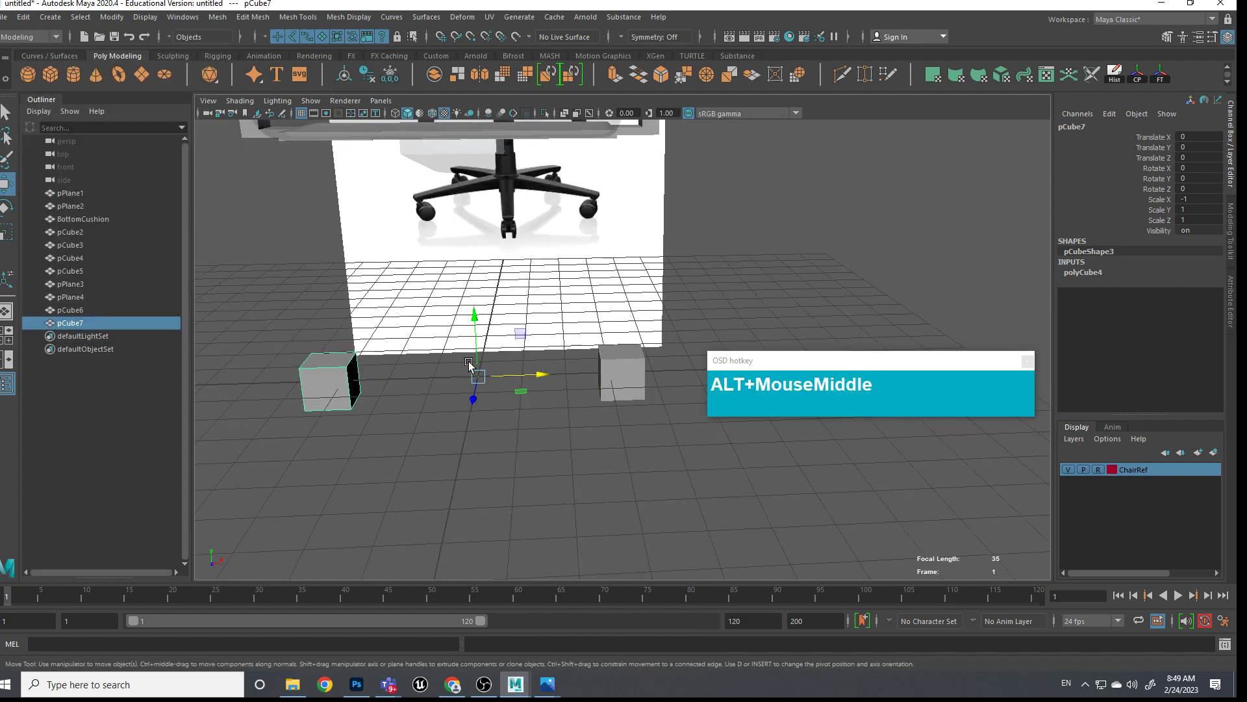
Examine the armrest shape in the reference images and bring the original cube into close view
{"action": "scroll", "coordinate": [597, 276], "scroll_direction": "down", "scroll_amount": 3, "text": "alt"}
{"action": "left_click_drag", "start_coordinate": [595, 284], "coordinate": [608, 324], "text": "alt"}
{"action": "middle_click_drag", "start_coordinate": [608, 324], "coordinate": [572, 293], "text": "alt"}
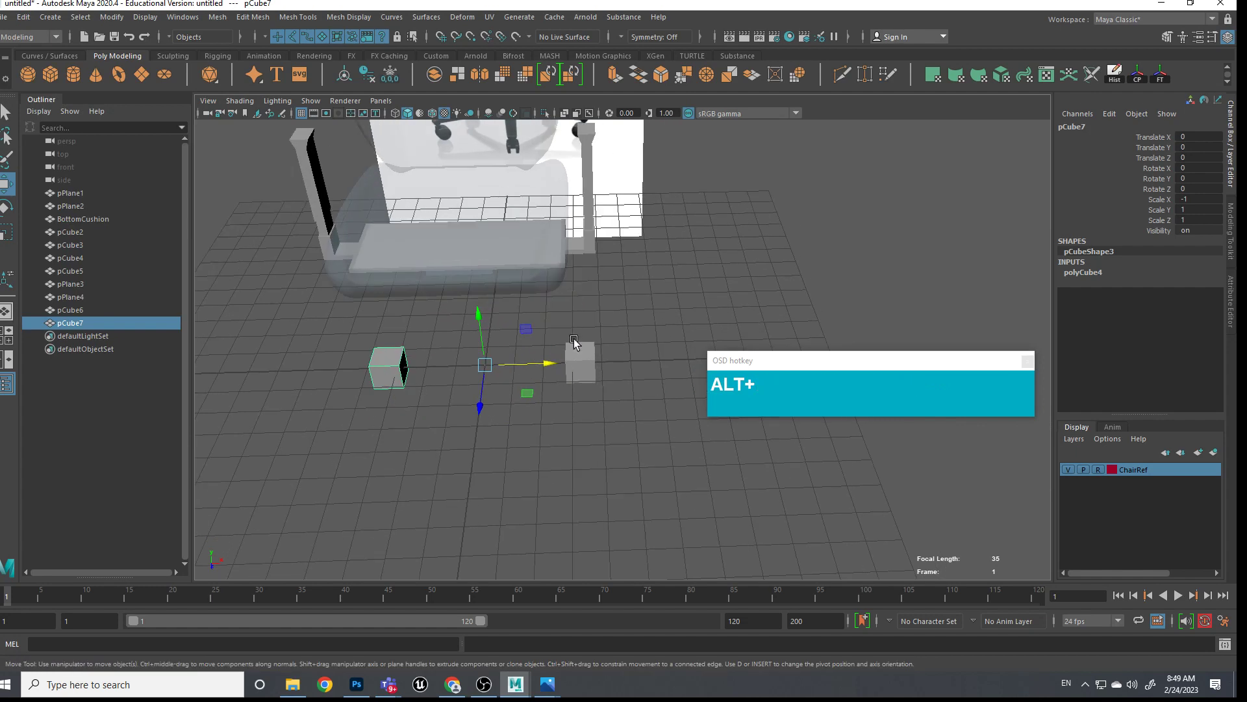
{"action": "middle_click_drag", "start_coordinate": [599, 346], "coordinate": [553, 379], "text": "alt"}
{"action": "scroll", "coordinate": [585, 359], "scroll_direction": "up", "scroll_amount": 3, "text": "alt"}
{"action": "left_click", "coordinate": [552, 380]}
{"action": "scroll", "coordinate": [556, 393], "scroll_direction": "up", "scroll_amount": 1}
{"action": "scroll", "coordinate": [564, 374], "scroll_direction": "down", "scroll_amount": 1}
{"action": "scroll", "coordinate": [575, 360], "scroll_direction": "down", "scroll_amount": 3, "text": "alt"}
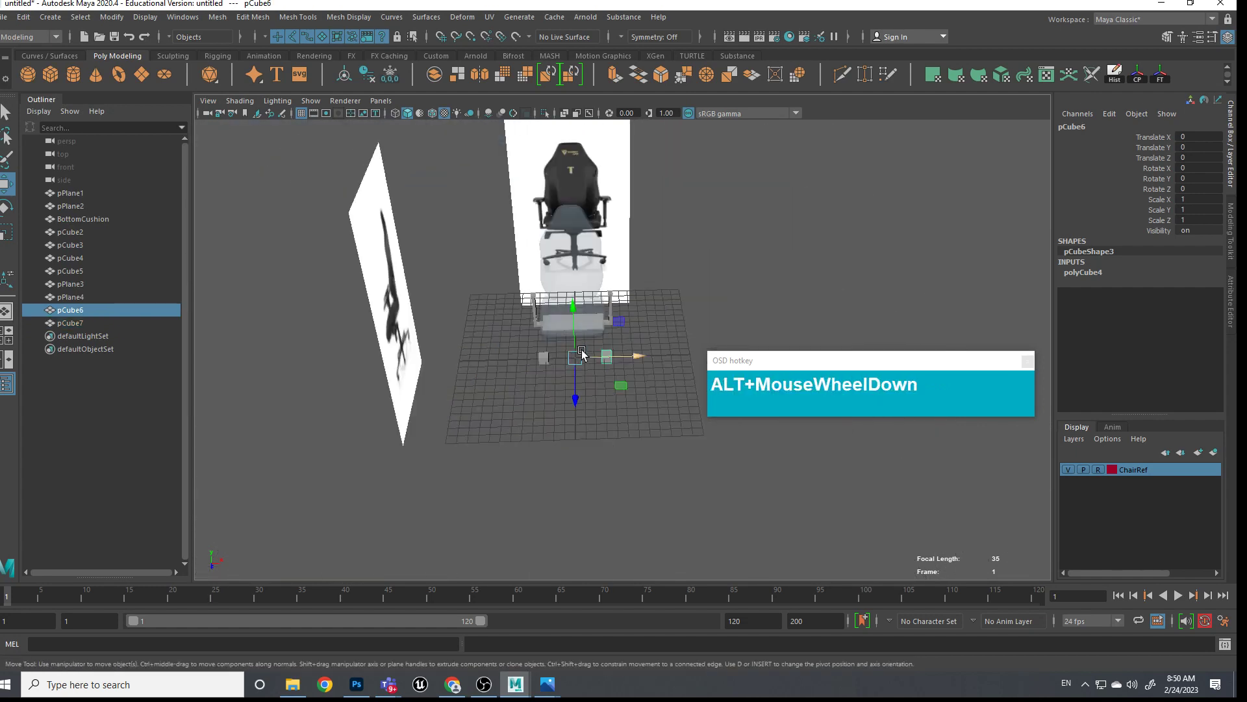
{"action": "scroll", "coordinate": [581, 376], "scroll_direction": "up", "scroll_amount": 2}
{"action": "left_click_drag", "start_coordinate": [580, 376], "coordinate": [558, 364], "text": "alt"}
{"action": "middle_click_drag", "start_coordinate": [559, 363], "coordinate": [503, 315], "text": "alt"}
{"action": "scroll", "coordinate": [497, 308], "scroll_direction": "up", "scroll_amount": 3}
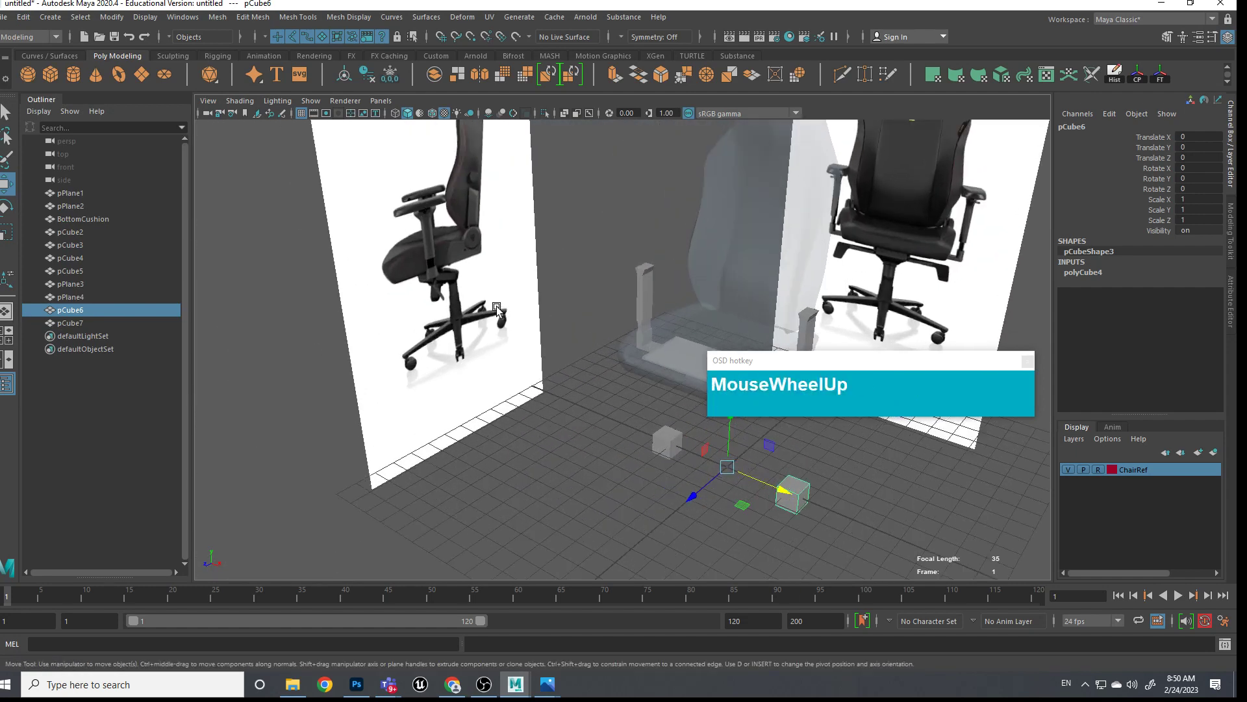
{"action": "left_click_drag", "start_coordinate": [494, 294], "coordinate": [525, 325], "text": "alt"}
{"action": "scroll", "coordinate": [513, 360], "scroll_direction": "up", "scroll_amount": 4}
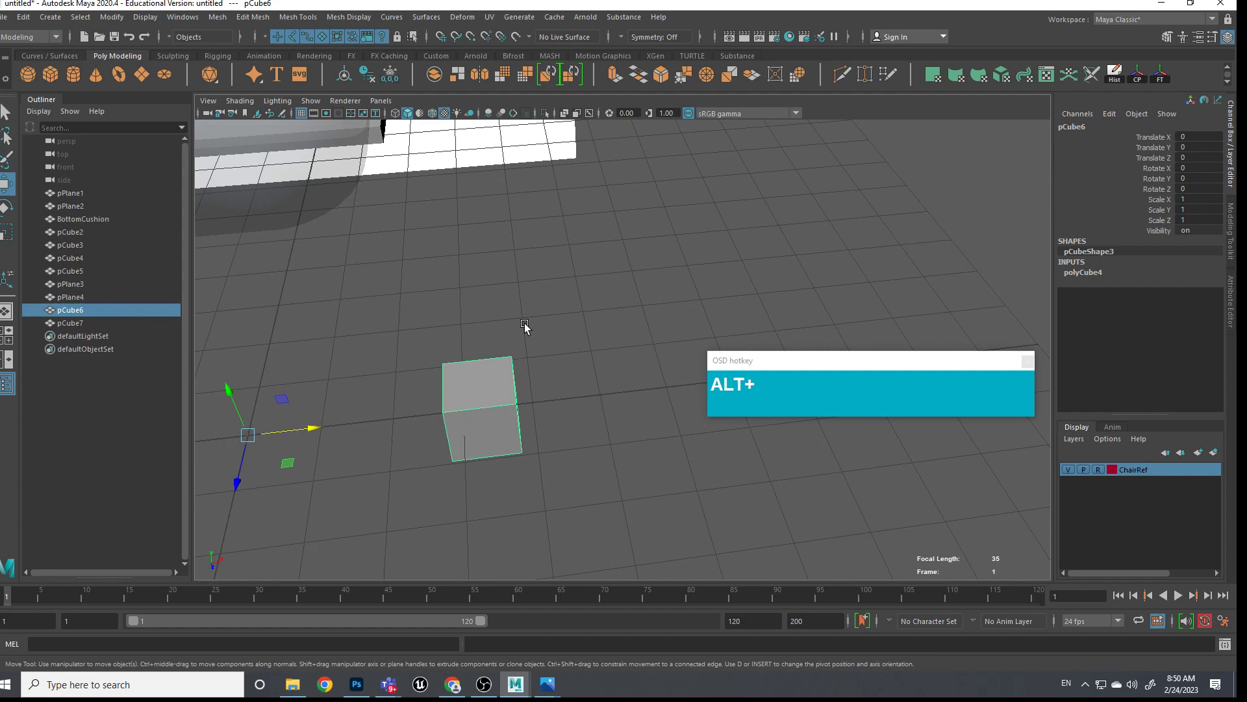
{"action": "middle_click_drag", "start_coordinate": [569, 427], "coordinate": [582, 340], "text": "alt"}
{"action": "scroll", "coordinate": [532, 354], "scroll_direction": "up", "scroll_amount": 2}
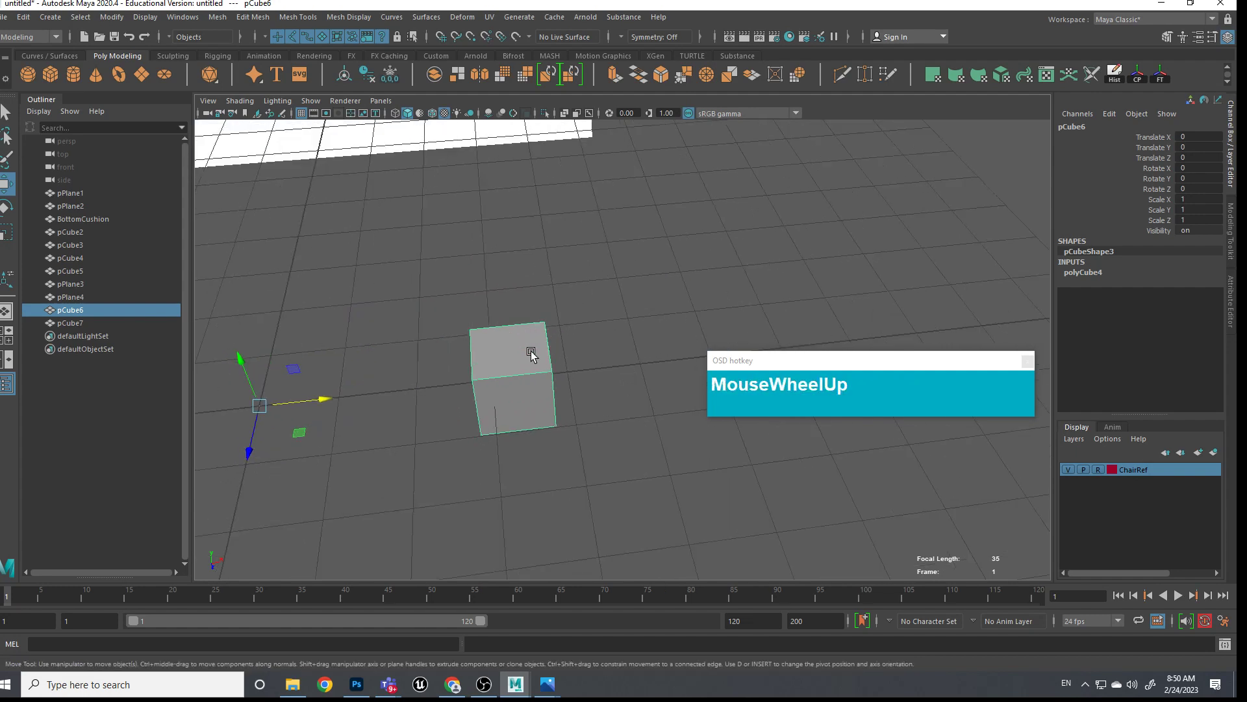
Reshape the original cube into a long, flat armrest bar by adjusting its vertices
{"action": "key", "text": "Tab"}
{"action": "right_click_drag", "start_coordinate": [524, 367], "coordinate": [468, 332]}
{"action": "left_click_drag", "start_coordinate": [468, 332], "coordinate": [565, 409], "text": "alt"}
{"action": "middle_click_drag", "start_coordinate": [565, 410], "coordinate": [556, 357], "text": "alt"}
{"action": "key", "text": "alt+r"}
{"action": "left_click_drag", "start_coordinate": [470, 300], "coordinate": [538, 501]}
{"action": "left_click_drag", "start_coordinate": [613, 488], "coordinate": [380, 400]}
{"action": "left_click_drag", "start_coordinate": [365, 255], "coordinate": [554, 338]}
{"action": "left_click_drag", "start_coordinate": [538, 279], "coordinate": [523, 281]}
{"action": "middle_click_drag", "start_coordinate": [514, 363], "coordinate": [501, 340], "text": "alt"}
Extrude the bar's front end face with a Local Translate Z of 0.478 and narrow the new tip
{"action": "right_click_drag", "start_coordinate": [493, 348], "coordinate": [505, 437]}
{"action": "left_click", "coordinate": [493, 403]}
{"action": "left_click_drag", "start_coordinate": [504, 437], "coordinate": [551, 465]}
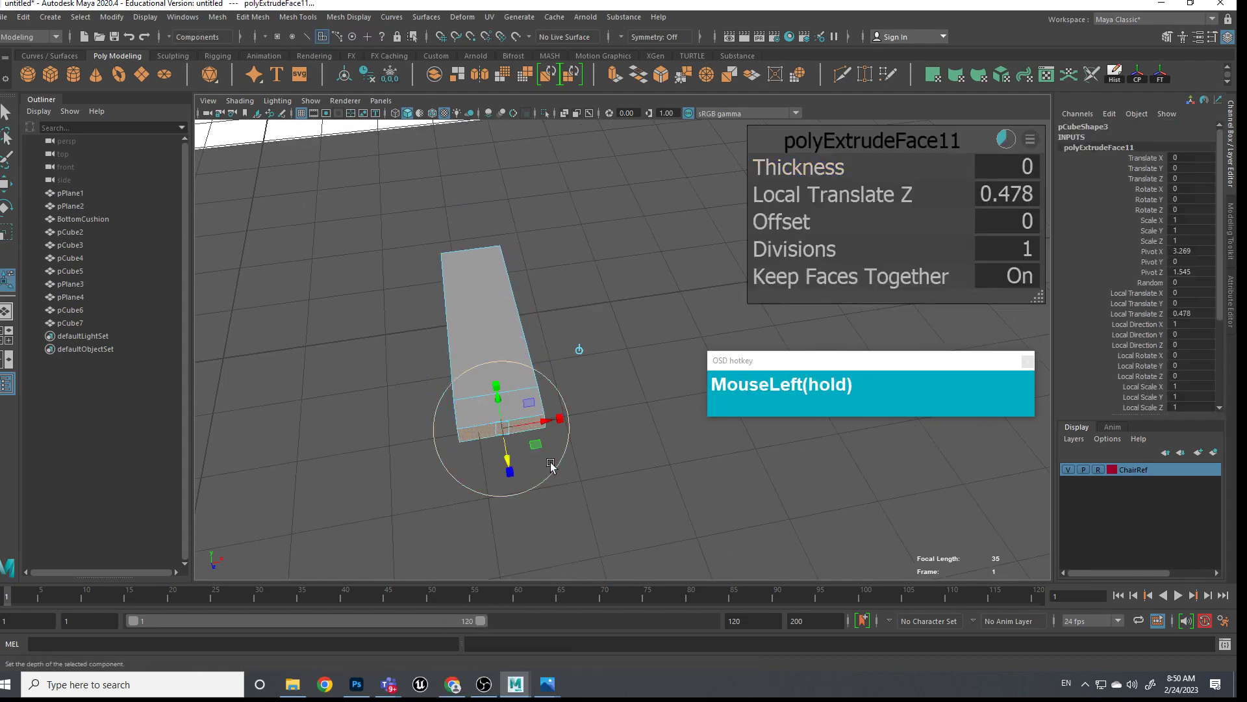
{"action": "left_click_drag", "start_coordinate": [558, 423], "coordinate": [566, 388]}
Raise the bar's two top faces slightly and bevel them with a fraction of 0.5
{"action": "scroll", "coordinate": [437, 367], "scroll_direction": "up", "scroll_amount": 2, "text": "alt"}
{"action": "right_click_drag", "start_coordinate": [566, 388], "coordinate": [549, 354]}
{"action": "left_click", "coordinate": [417, 426]}
{"action": "left_click", "coordinate": [475, 405], "text": "shift"}
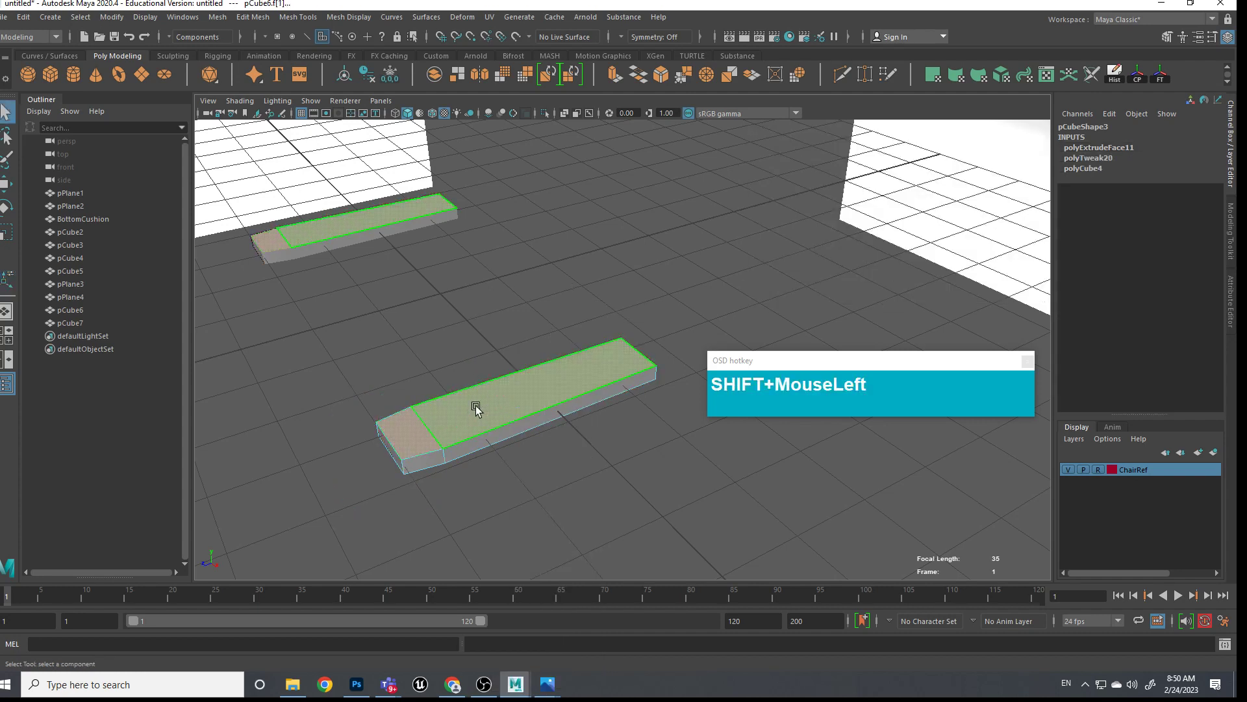
{"action": "key", "text": "w"}
{"action": "mouse_move", "coordinate": [518, 354]}
{"action": "left_mouse_down"}
{"action": "mouse_move", "coordinate": [518, 332]}
{"action": "mouse_move", "coordinate": [520, 343]}
{"action": "left_mouse_up"}
{"action": "right_click_drag", "start_coordinate": [572, 383], "coordinate": [666, 369], "text": "shift"}
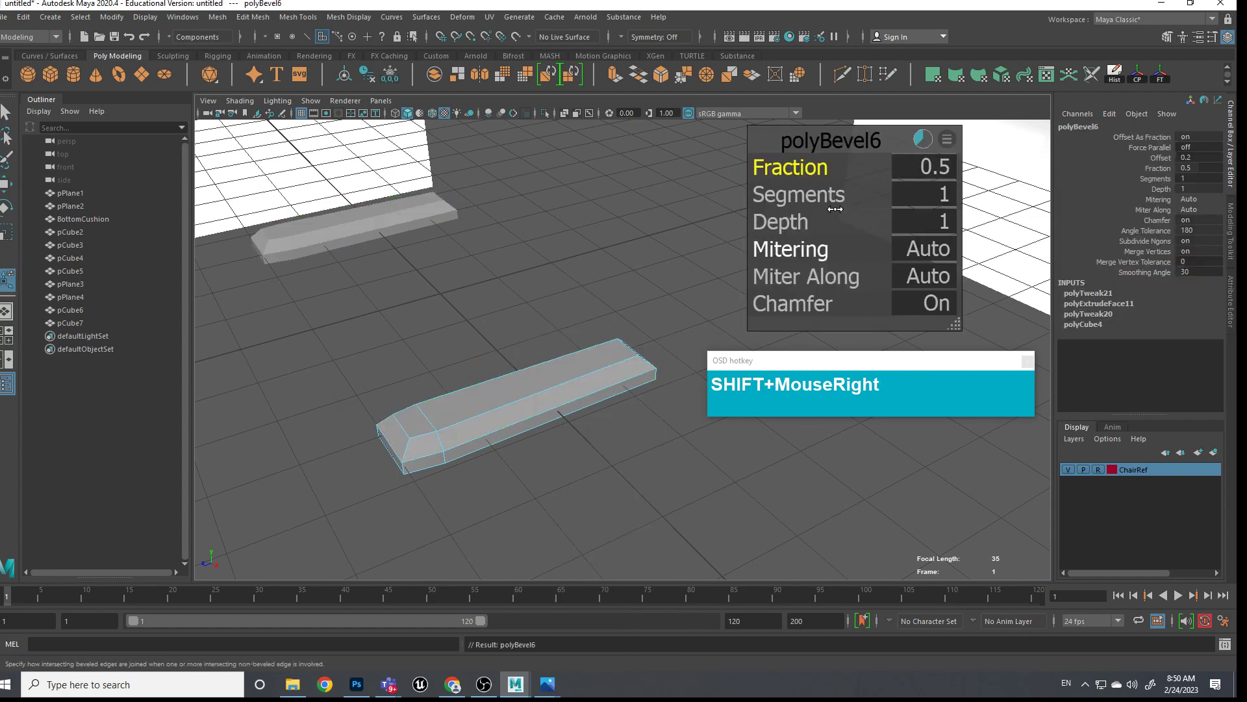
Bevel the two vertical corner edges of the bar's narrow front tip with a fraction of 0.5
{"action": "left_click_drag", "start_coordinate": [789, 167], "coordinate": [488, 295]}
{"action": "middle_click_drag", "start_coordinate": [520, 323], "coordinate": [500, 348], "text": "alt"}
{"action": "left_click_drag", "start_coordinate": [501, 348], "coordinate": [543, 343], "text": "alt"}
{"action": "scroll", "coordinate": [543, 342], "scroll_direction": "up", "scroll_amount": 2}
{"action": "middle_click_drag", "start_coordinate": [544, 342], "coordinate": [557, 322], "text": "alt"}
{"action": "right_click_drag", "start_coordinate": [556, 321], "coordinate": [558, 304]}
{"action": "left_click", "coordinate": [514, 323]}
{"action": "left_click", "coordinate": [461, 314], "text": "shift"}
{"action": "right_click_drag", "start_coordinate": [515, 325], "coordinate": [574, 326], "text": "shift"}
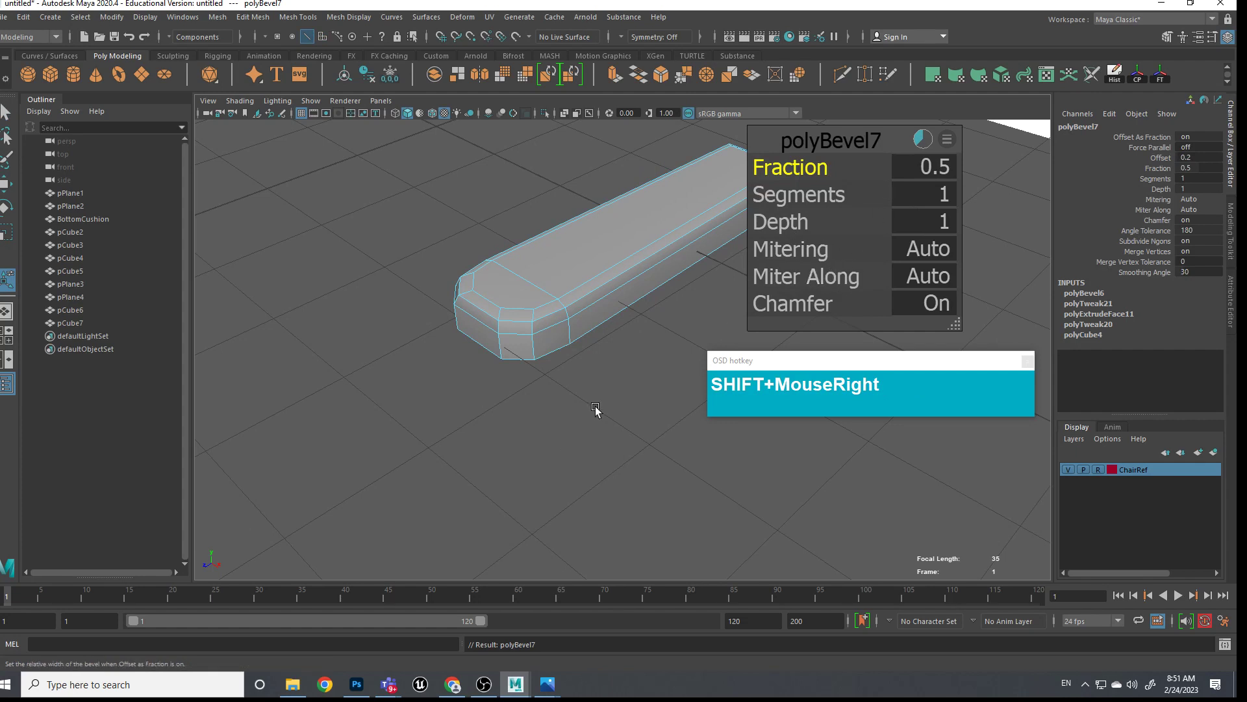
{"action": "left_click", "coordinate": [565, 387]}
{"action": "middle_click_drag", "start_coordinate": [566, 387], "coordinate": [610, 484], "text": "alt"}
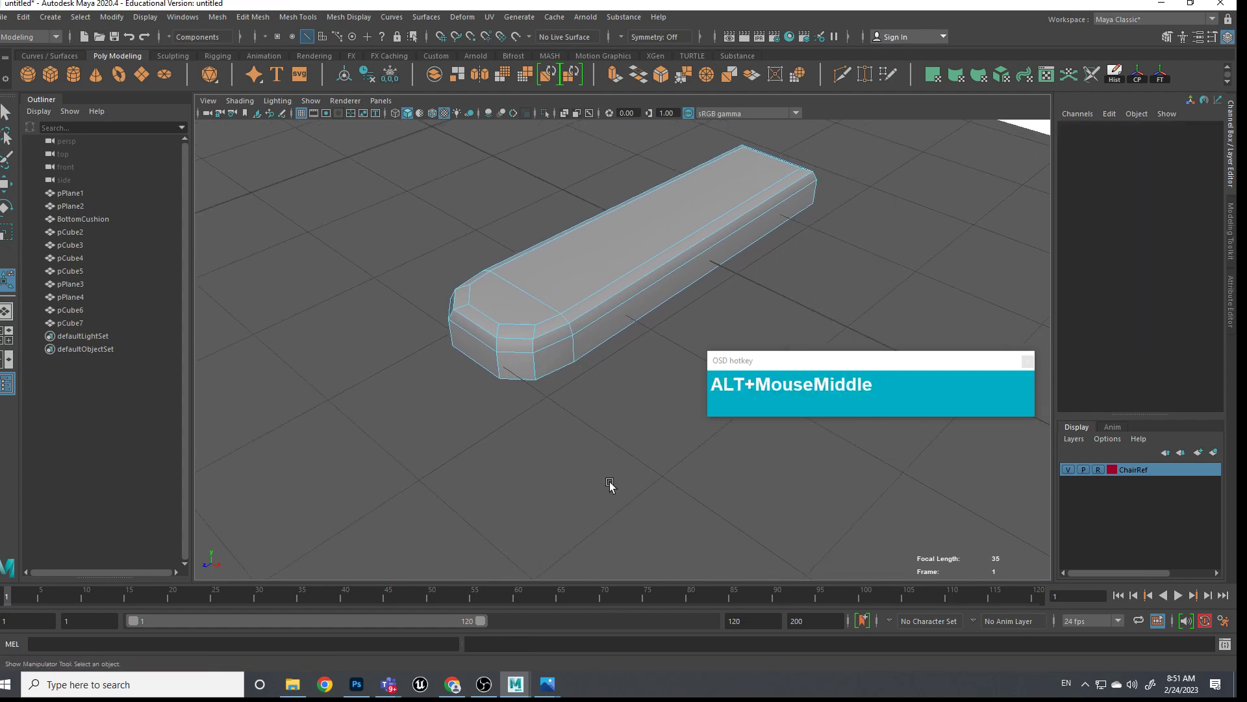
Connect the two corner vertices across the top face at the front tip, checking the bar in smooth preview
{"action": "right_click", "coordinate": [509, 294]}
{"action": "right_click_drag", "start_coordinate": [508, 294], "coordinate": [481, 292]}
{"action": "left_click", "coordinate": [474, 291]}
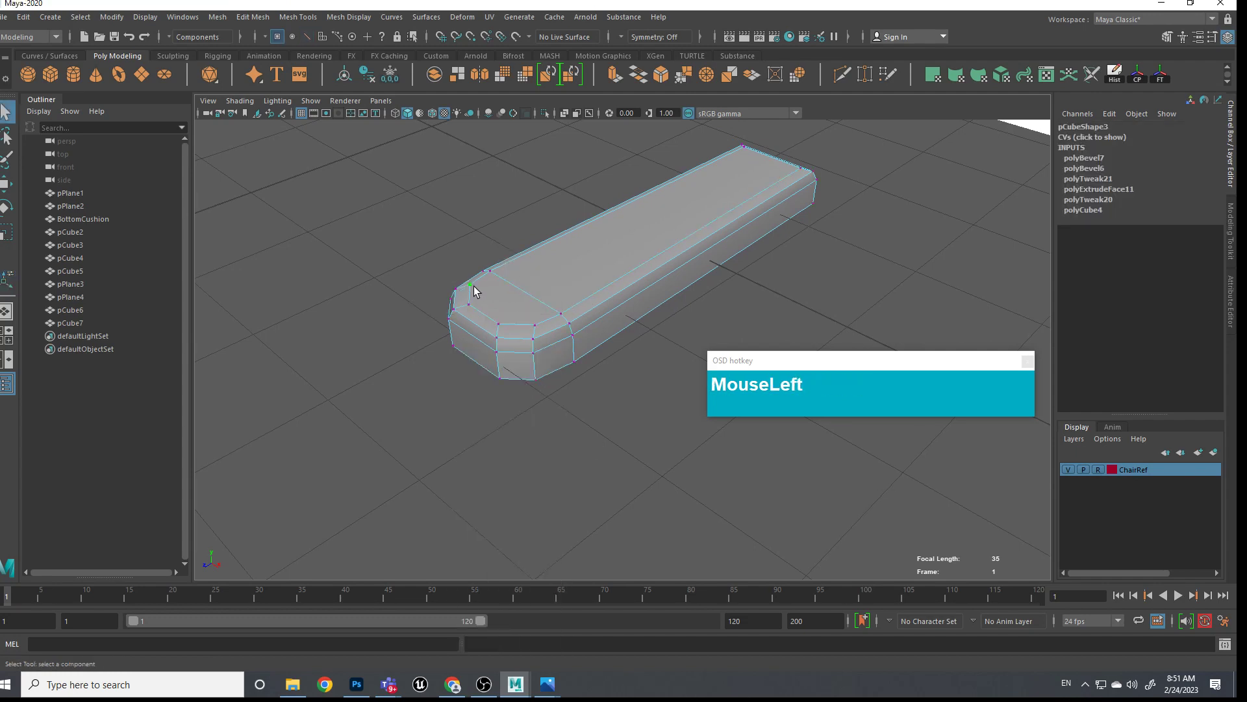
{"action": "right_click", "coordinate": [535, 323], "text": "shift"}
{"action": "right_click_drag", "start_coordinate": [545, 400], "coordinate": [545, 402], "text": "shift"}
{"action": "left_click", "coordinate": [548, 373]}
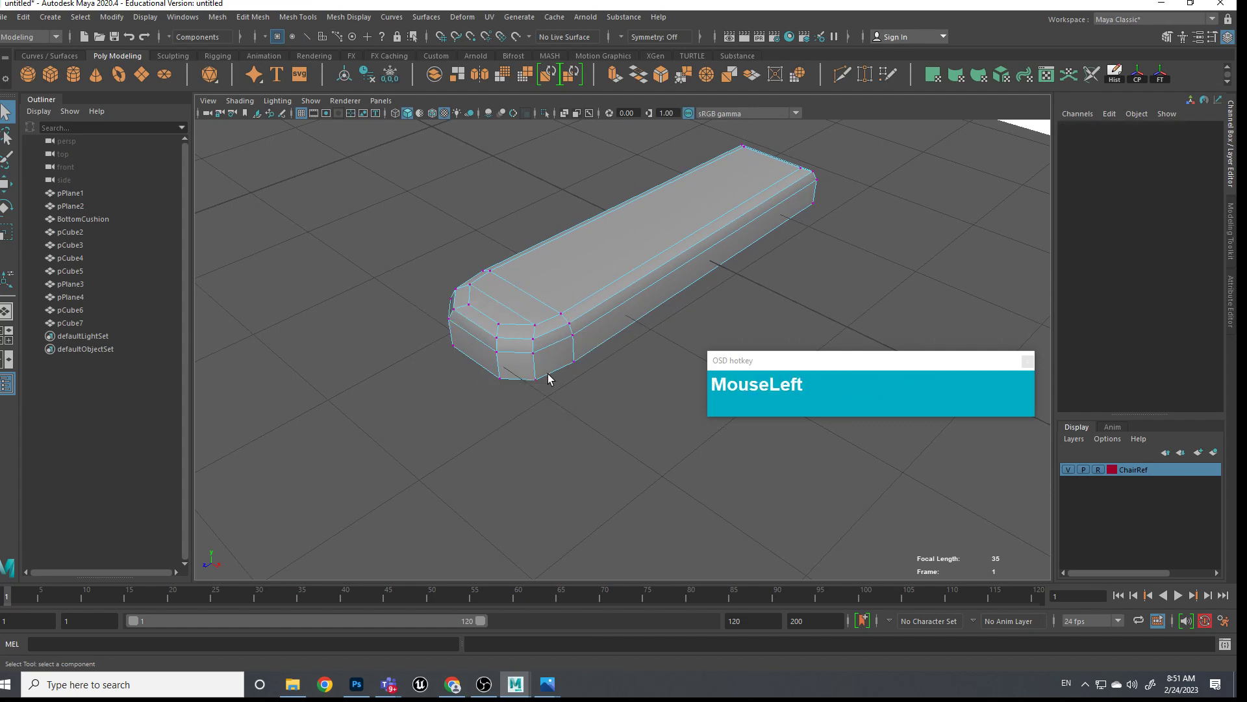
{"action": "key", "text": "3"}
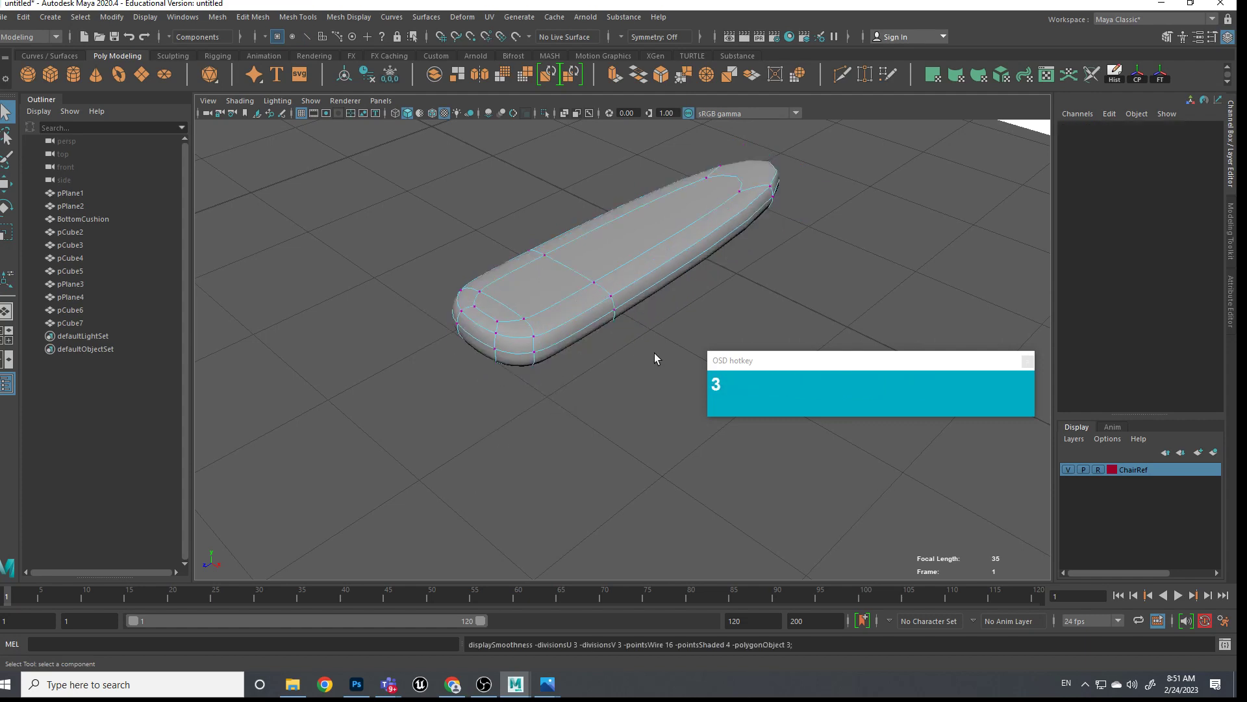
{"action": "key", "text": "1"}
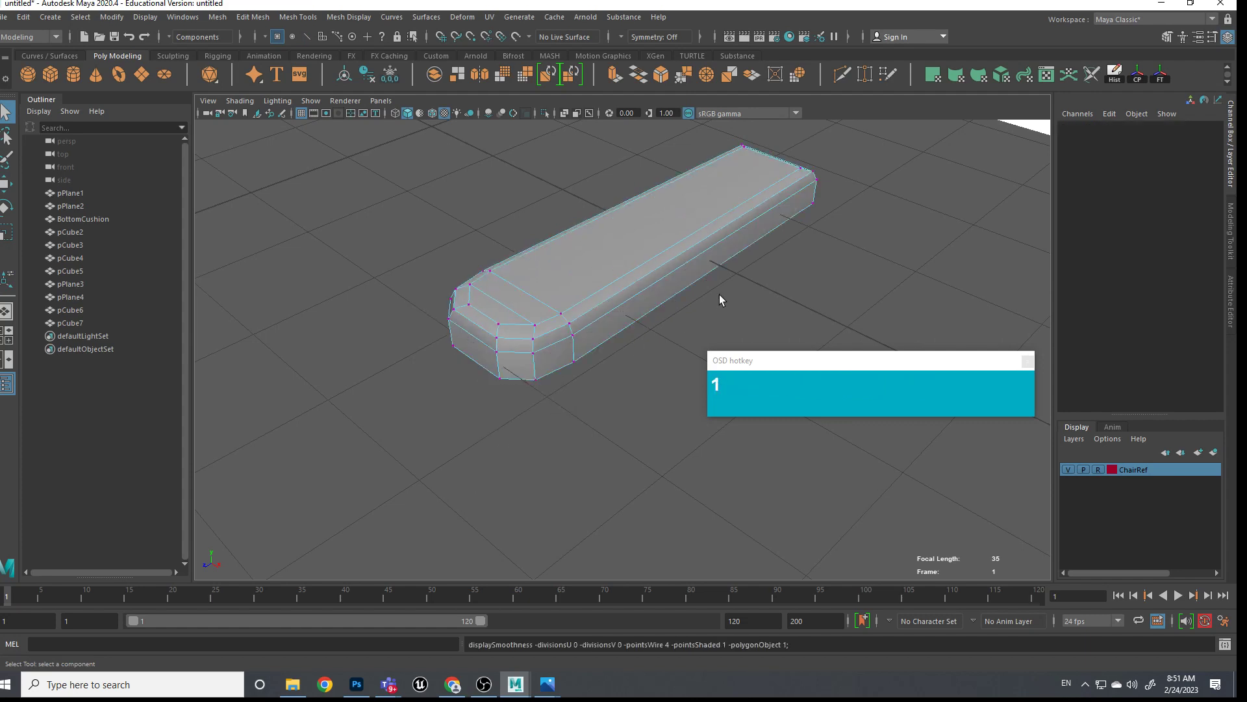
Insert an edge loop near the bar's rear end, adjust the loop with the Scale tool and preview the bar smoothed
{"action": "scroll", "coordinate": [828, 188], "scroll_direction": "down", "scroll_amount": 5, "text": "alt"}
{"action": "middle_click_drag", "start_coordinate": [793, 214], "coordinate": [512, 287], "text": "alt"}
{"action": "right_click_drag", "start_coordinate": [694, 255], "coordinate": [623, 260], "text": "shift"}
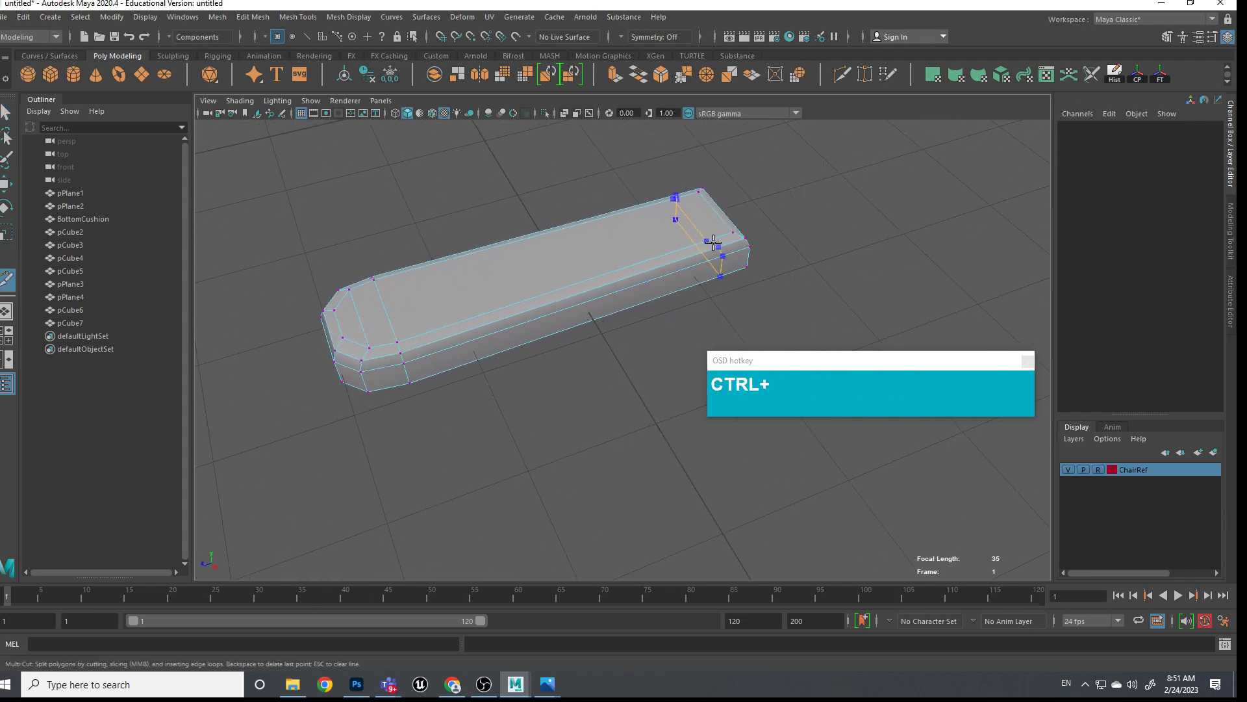
{"action": "left_click", "coordinate": [718, 235], "text": "ctrl"}
{"action": "right_click_drag", "start_coordinate": [715, 261], "coordinate": [710, 244]}
{"action": "key", "text": "q"}
{"action": "double_click", "coordinate": [713, 223]}
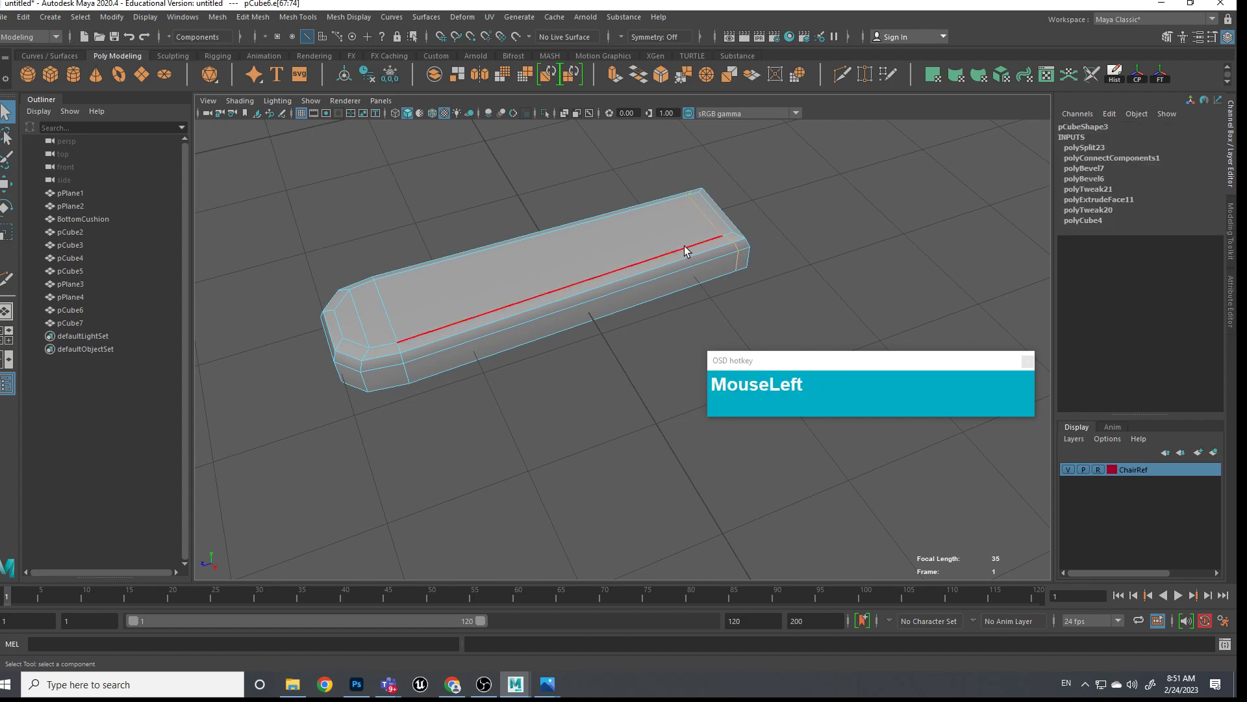
{"action": "key", "text": "r"}
{"action": "left_click", "coordinate": [749, 224]}
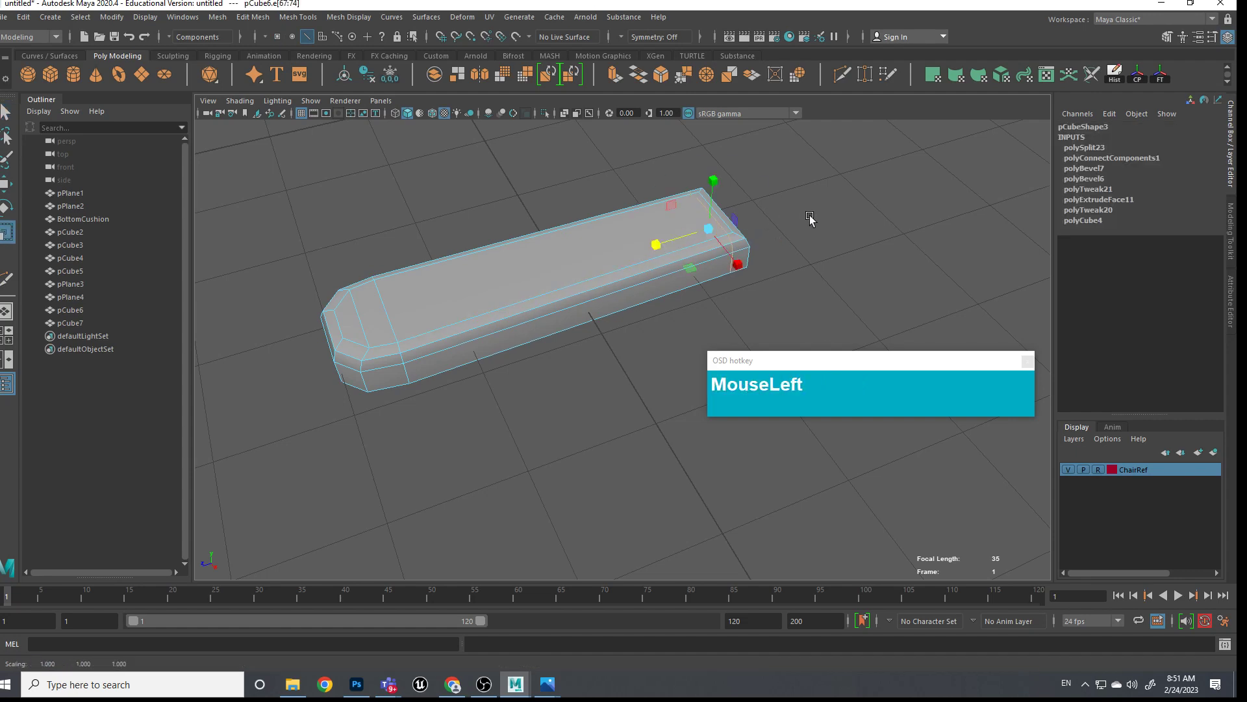
{"action": "left_click", "coordinate": [795, 233]}
{"action": "key", "text": "3"}
{"action": "left_click_drag", "start_coordinate": [716, 268], "coordinate": [777, 265], "text": "alt"}
{"action": "middle_click_drag", "start_coordinate": [777, 265], "coordinate": [491, 272], "text": "alt"}
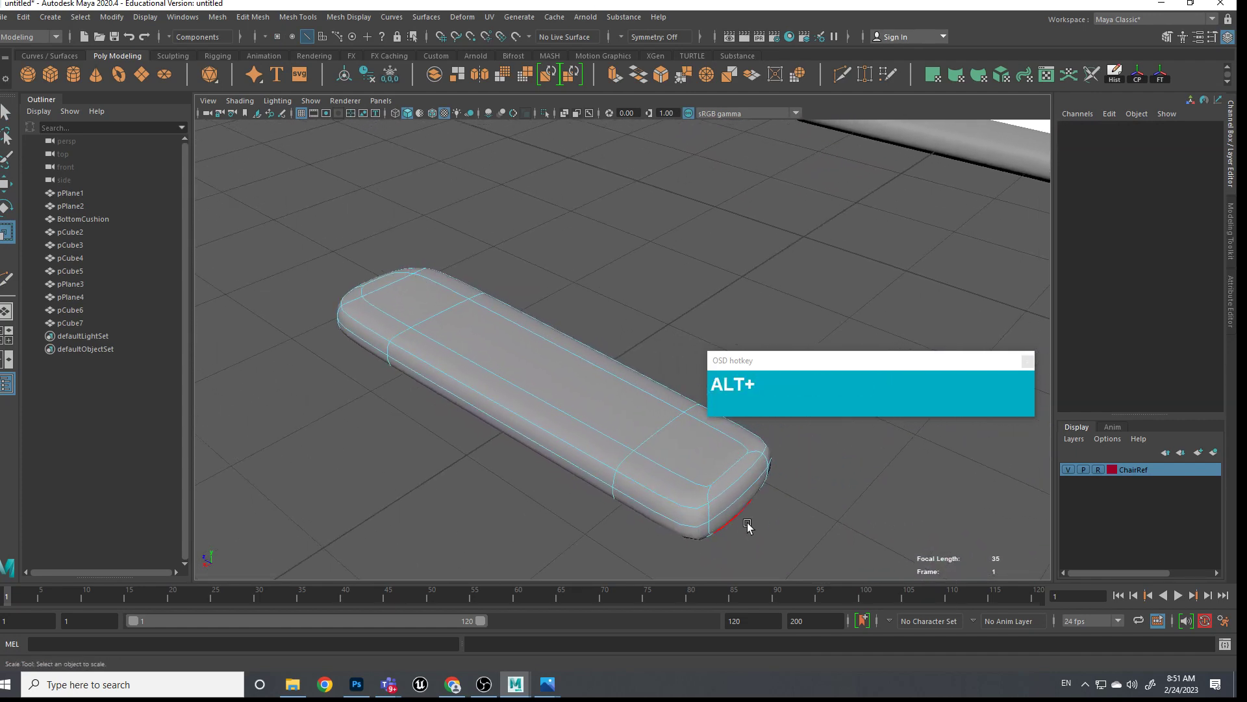
Turn off the smooth preview and bevel the two vertical rear corner edges with a fraction of 0.5
{"action": "key", "text": "alt+1"}
{"action": "middle_click_drag", "start_coordinate": [747, 525], "coordinate": [626, 478], "text": "alt"}
{"action": "left_click", "coordinate": [626, 480]}
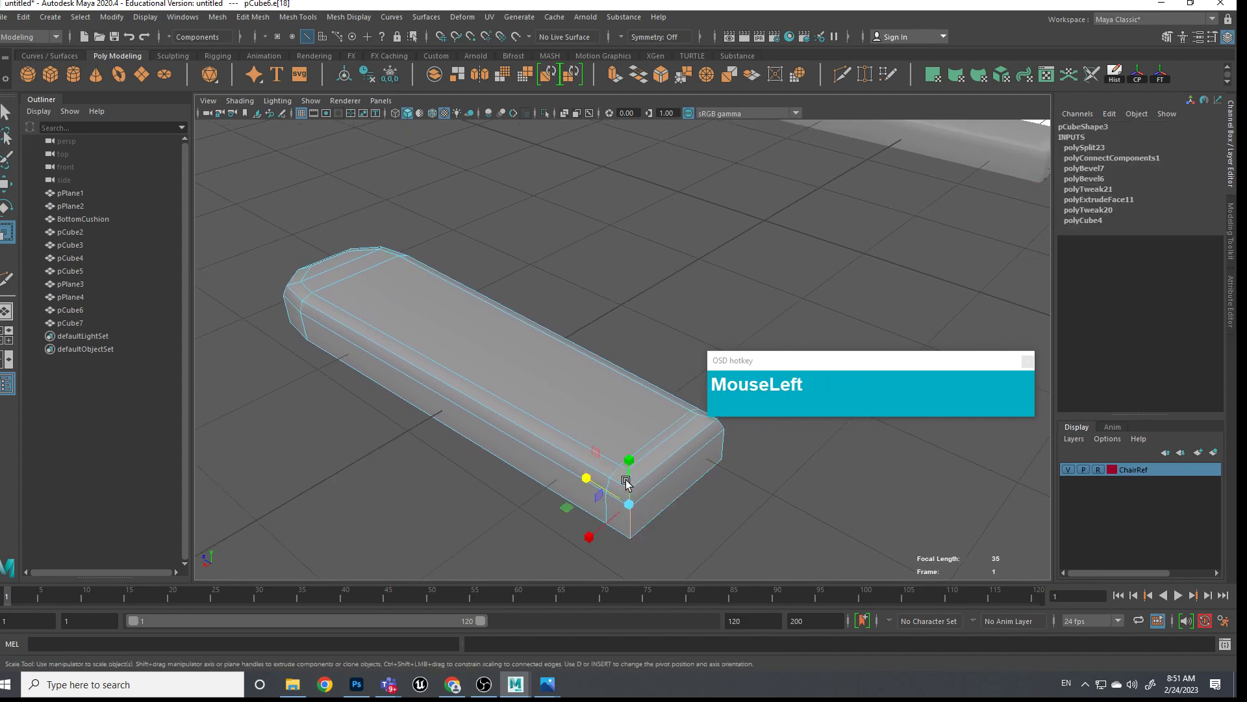
{"action": "left_click", "coordinate": [722, 446]}
{"action": "left_click", "coordinate": [634, 518], "text": "shift"}
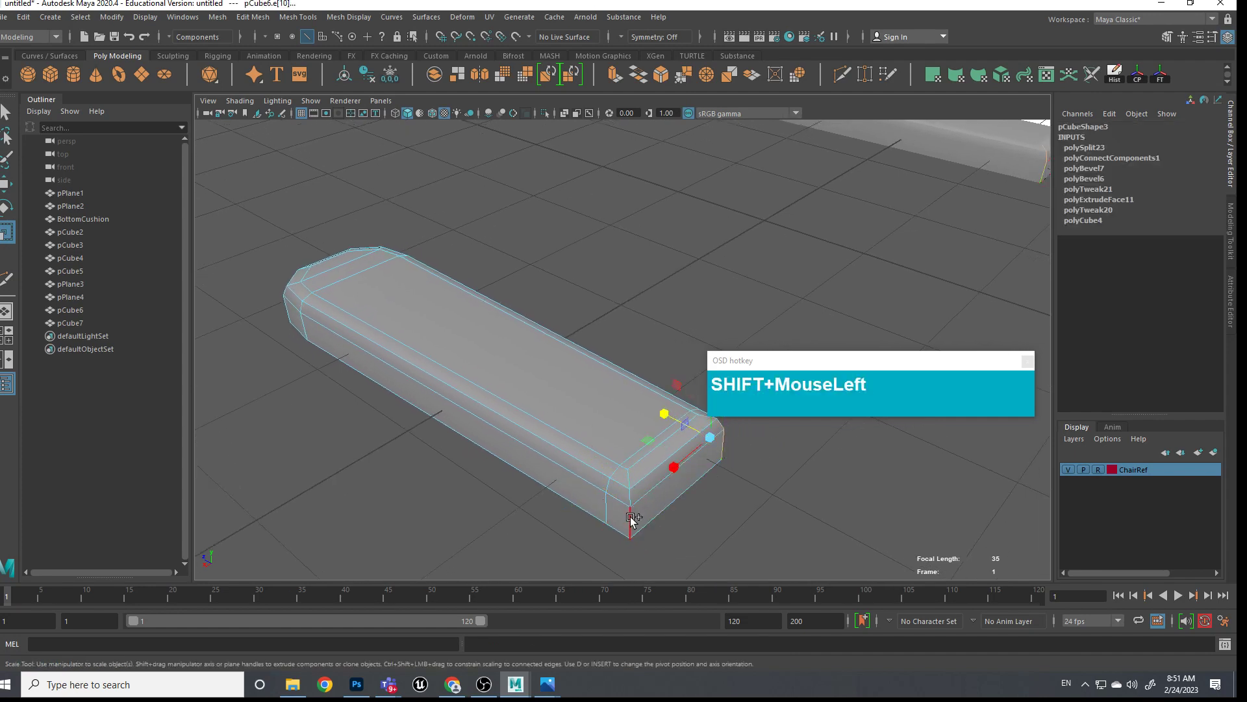
{"action": "middle_click_drag", "start_coordinate": [575, 457], "coordinate": [501, 438], "text": "alt"}
{"action": "right_click_drag", "start_coordinate": [610, 442], "coordinate": [677, 435], "text": "shift"}
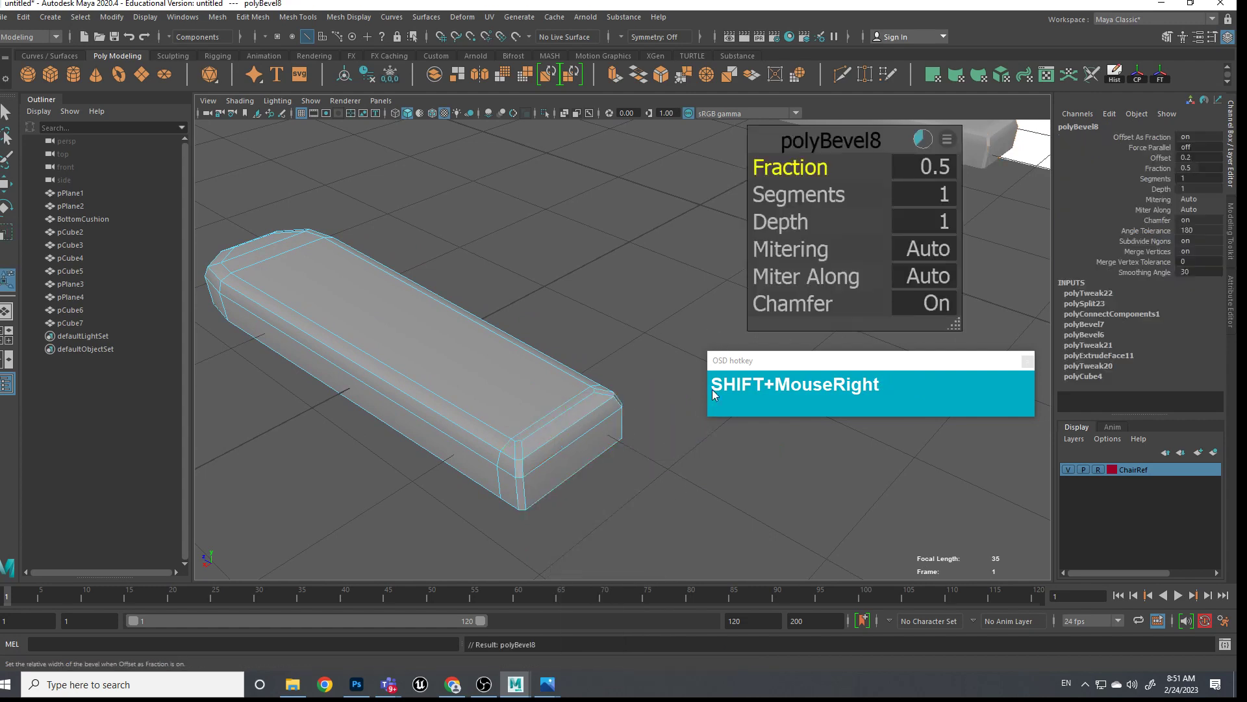
Connect the two corner vertices across the top face at the bar's rear end
{"action": "scroll", "coordinate": [639, 452], "scroll_direction": "up", "scroll_amount": 5}
{"action": "middle_click_drag", "start_coordinate": [588, 473], "coordinate": [480, 383], "text": "alt"}
{"action": "right_click_drag", "start_coordinate": [451, 356], "coordinate": [406, 334]}
{"action": "left_click", "coordinate": [438, 363]}
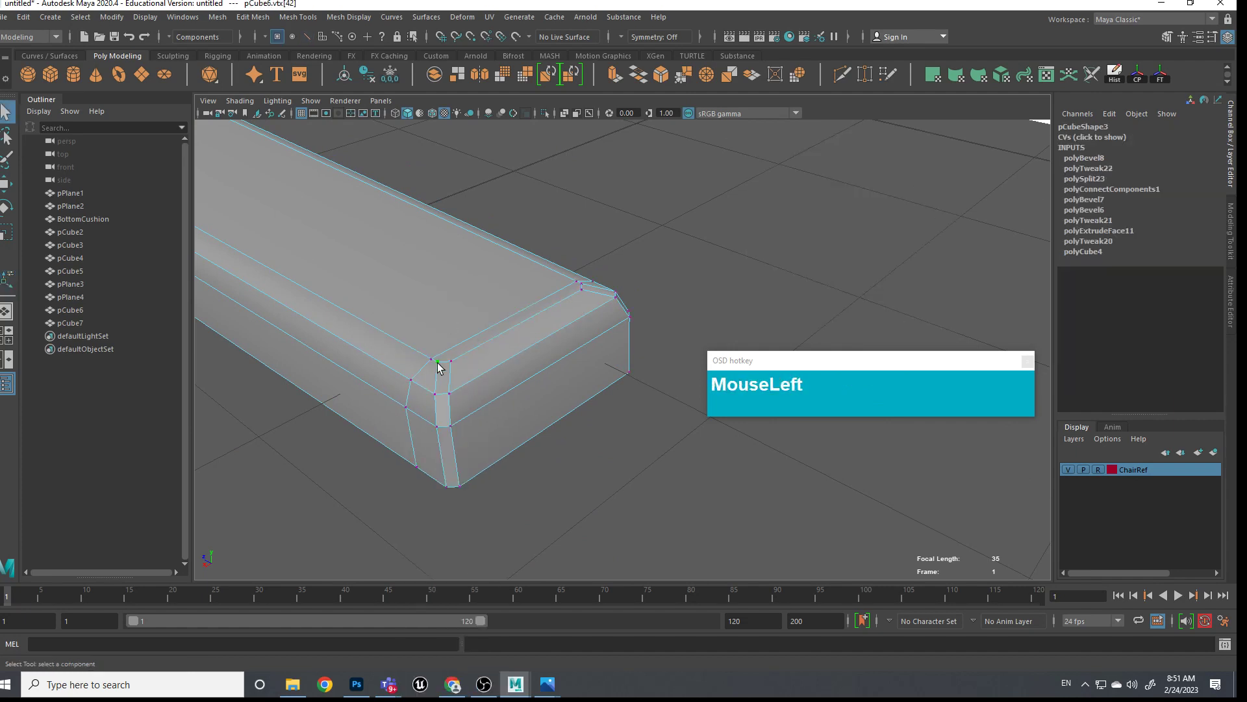
{"action": "left_click", "coordinate": [583, 283], "text": "shift"}
{"action": "right_click_drag", "start_coordinate": [572, 301], "coordinate": [570, 302], "text": "shift"}
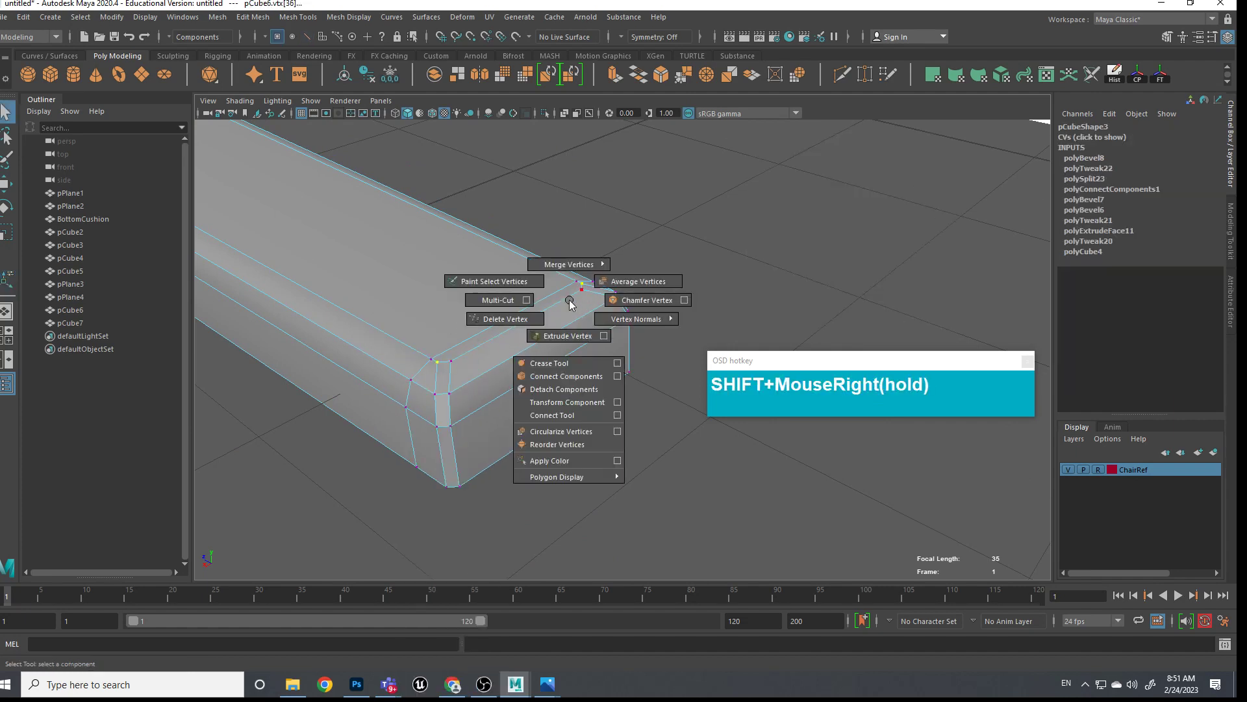
{"action": "right_click_drag", "start_coordinate": [576, 374], "coordinate": [576, 373], "text": "shift"}
{"action": "scroll", "coordinate": [598, 396], "scroll_direction": "down", "scroll_amount": 3}
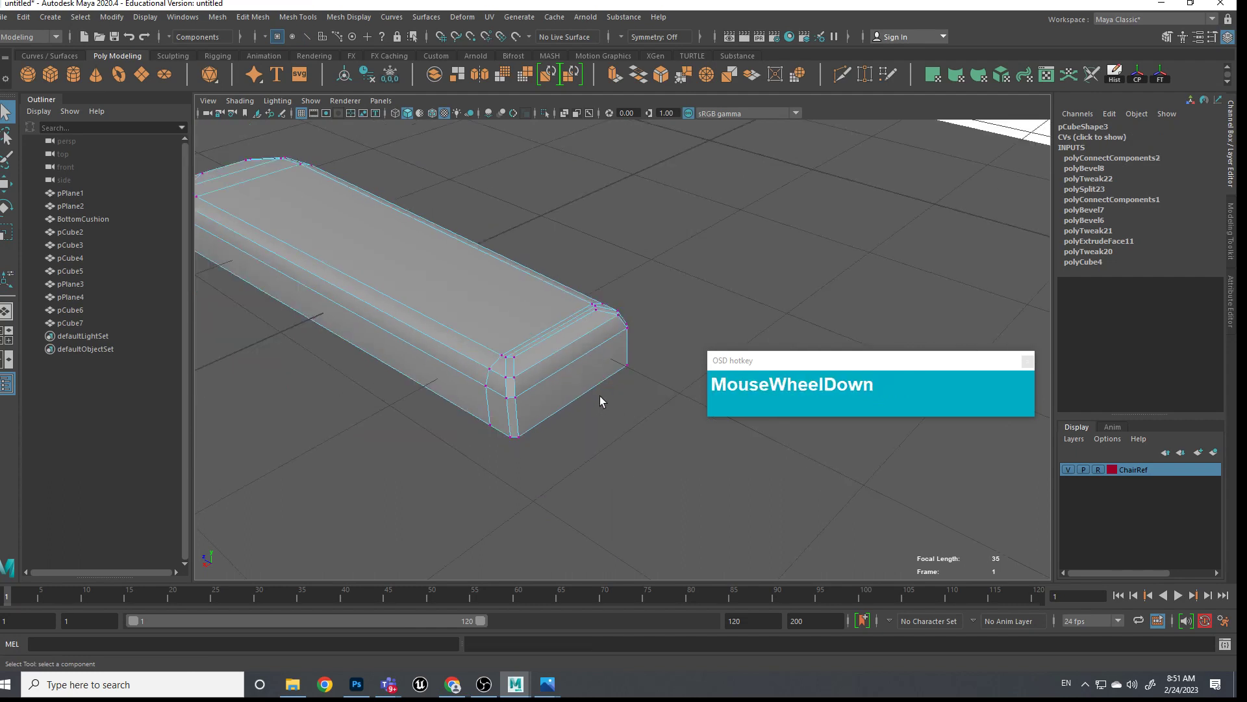
Check the bar's shape in smooth preview and examine its unsmoothed underside from below
{"action": "scroll", "coordinate": [593, 398], "scroll_direction": "down", "scroll_amount": 3}
{"action": "left_click_drag", "start_coordinate": [607, 407], "coordinate": [522, 380], "text": "alt"}
{"action": "middle_click_drag", "start_coordinate": [523, 379], "coordinate": [524, 408], "text": "alt"}
{"action": "left_click_drag", "start_coordinate": [524, 408], "coordinate": [560, 337], "text": "alt"}
{"action": "scroll", "coordinate": [566, 440], "scroll_direction": "up", "scroll_amount": 5}
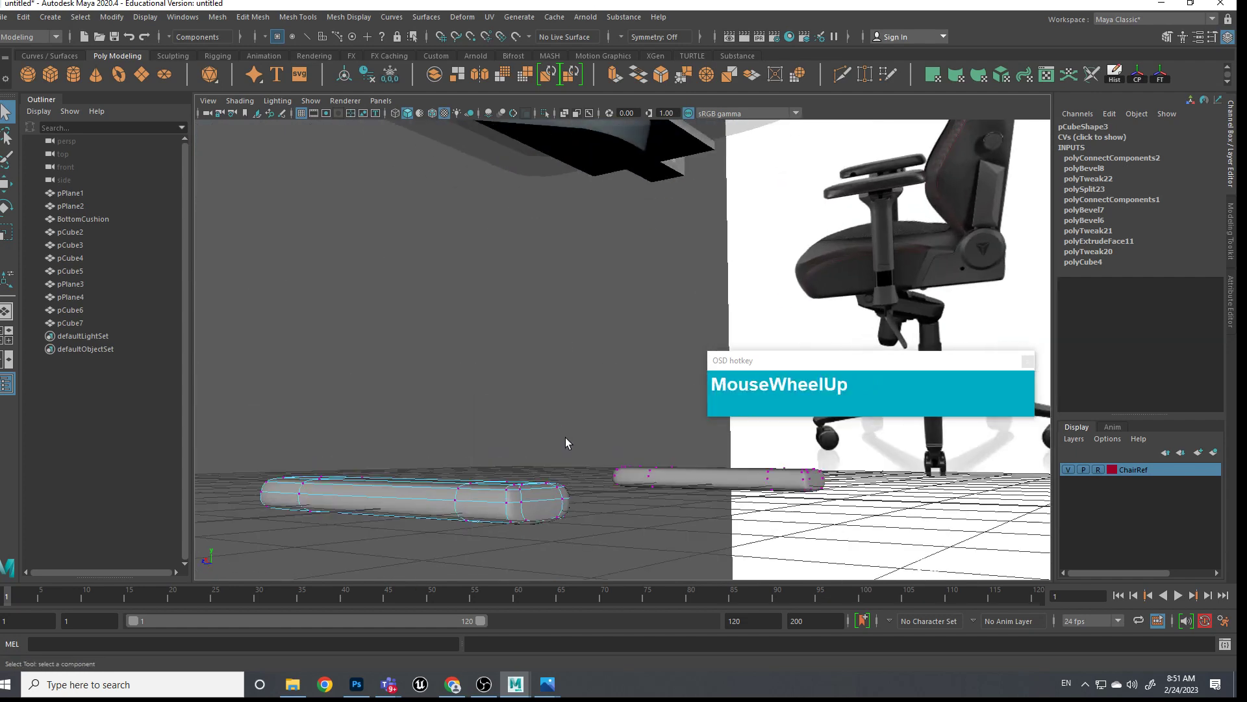
{"action": "middle_click_drag", "start_coordinate": [565, 440], "coordinate": [646, 247], "text": "alt"}
{"action": "key", "text": "alt+1"}
{"action": "middle_click_drag", "start_coordinate": [528, 396], "coordinate": [565, 396], "text": "alt"}
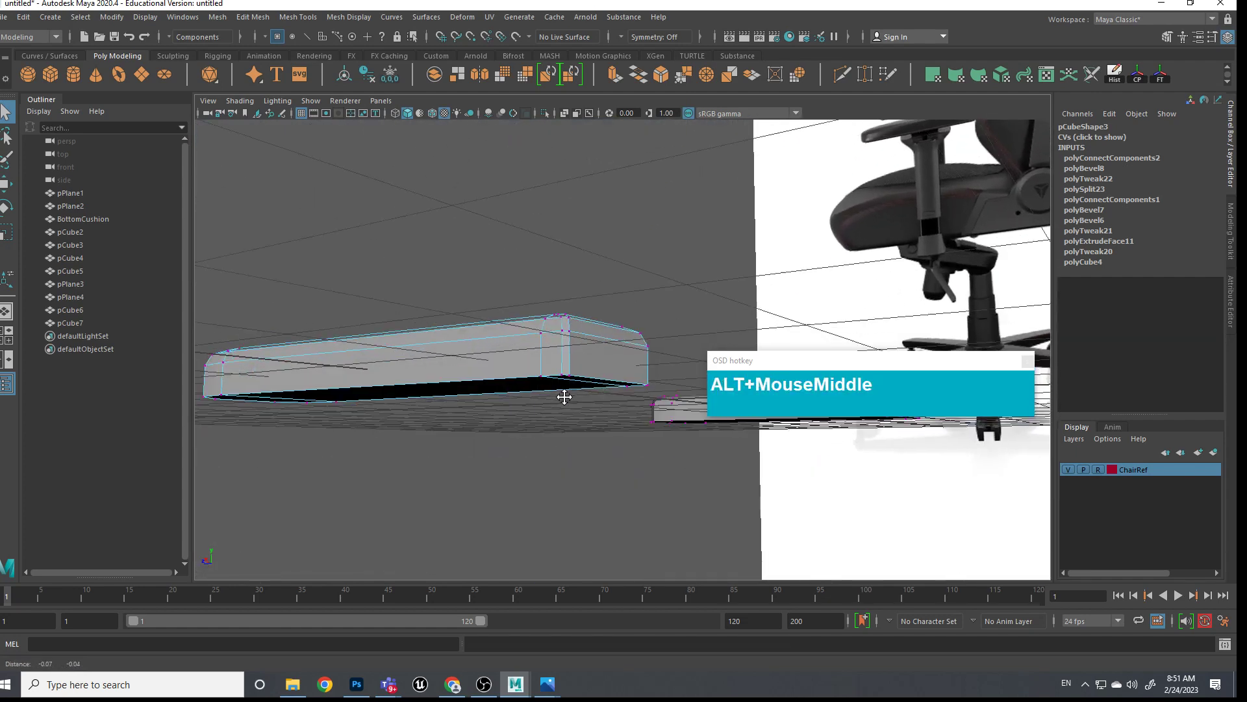
{"action": "left_click_drag", "start_coordinate": [565, 395], "coordinate": [587, 365], "text": "alt"}
{"action": "middle_click_drag", "start_coordinate": [643, 318], "coordinate": [659, 296], "text": "alt"}
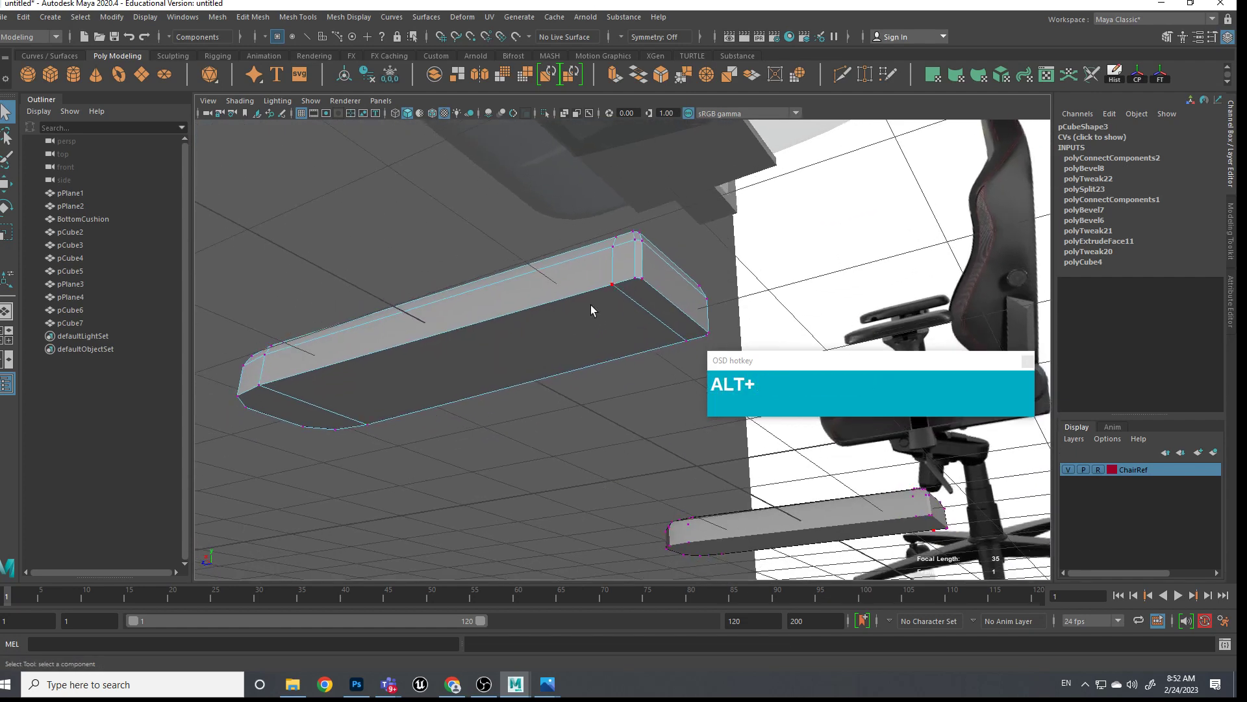
Bevel the underside faces of the bar with a fraction of 0.5
{"action": "right_click_drag", "start_coordinate": [328, 404], "coordinate": [334, 432]}
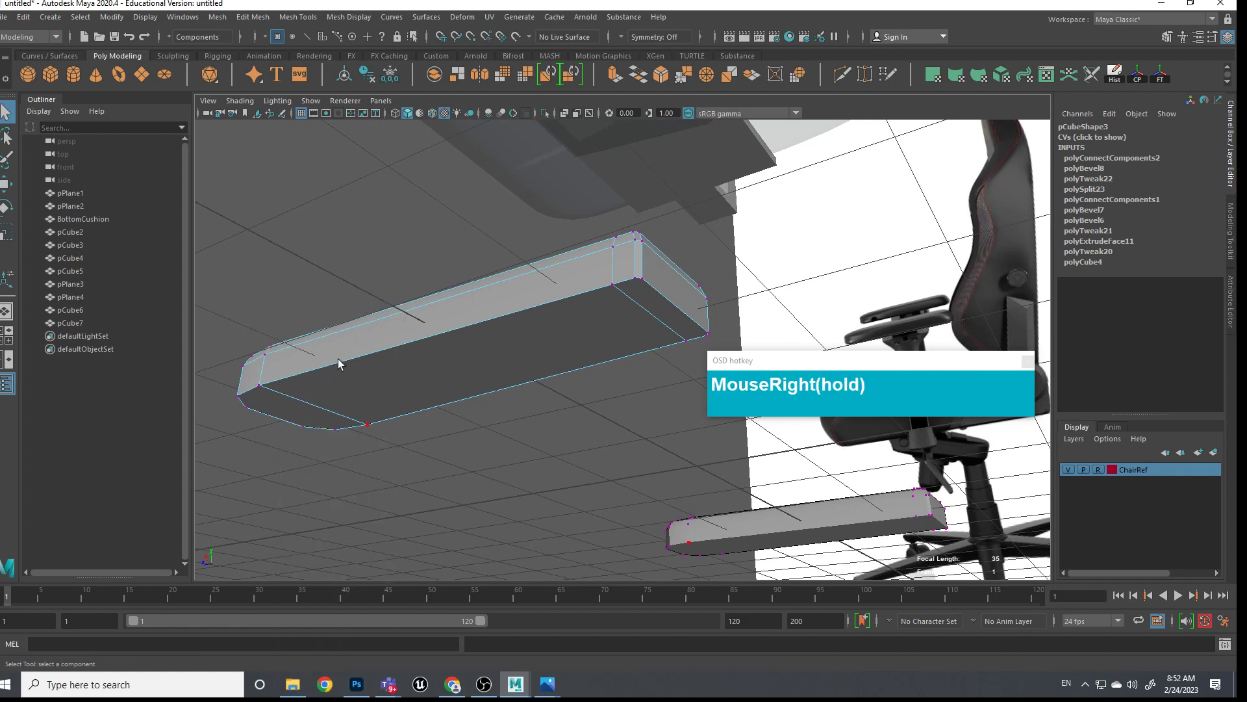
{"action": "left_click", "coordinate": [302, 411]}
{"action": "left_click", "coordinate": [650, 305], "text": "shift"}
{"action": "right_click_drag", "start_coordinate": [648, 304], "coordinate": [714, 305], "text": "shift"}
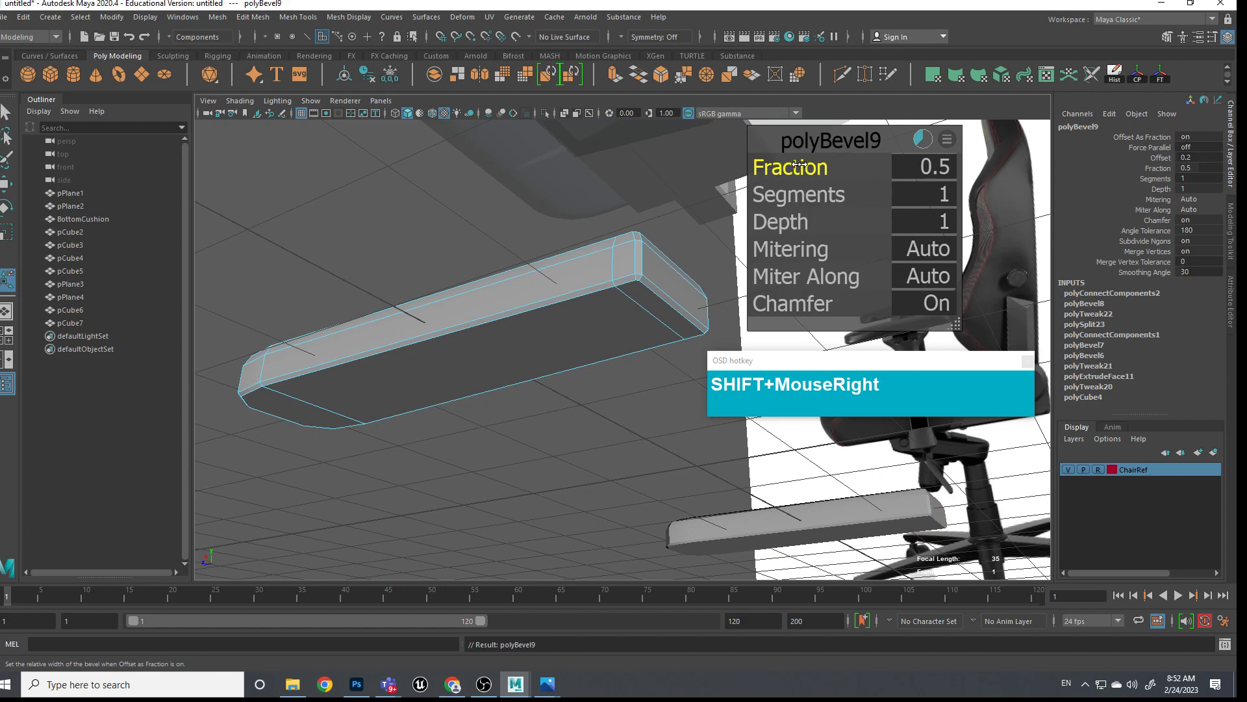
Try fractions of 0.001 and 0.01 for the underside bevel
{"action": "left_click", "coordinate": [942, 170]}
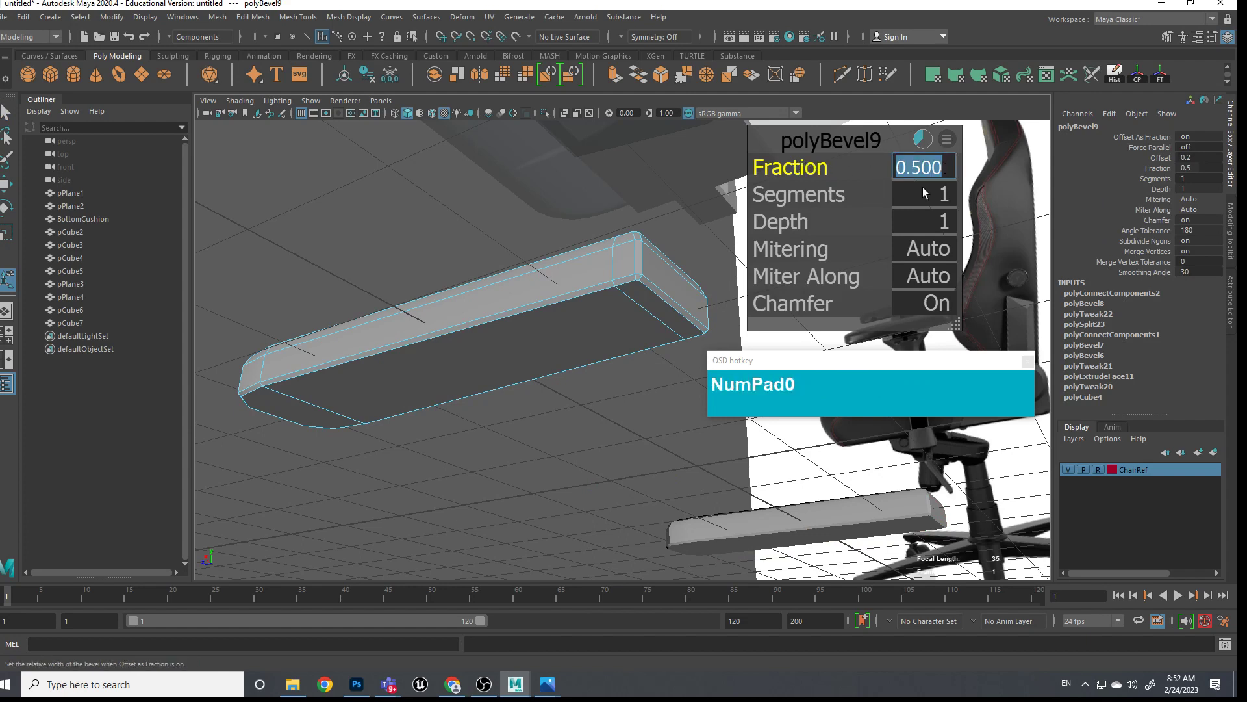
{"action": "type", "text": "0.001"}
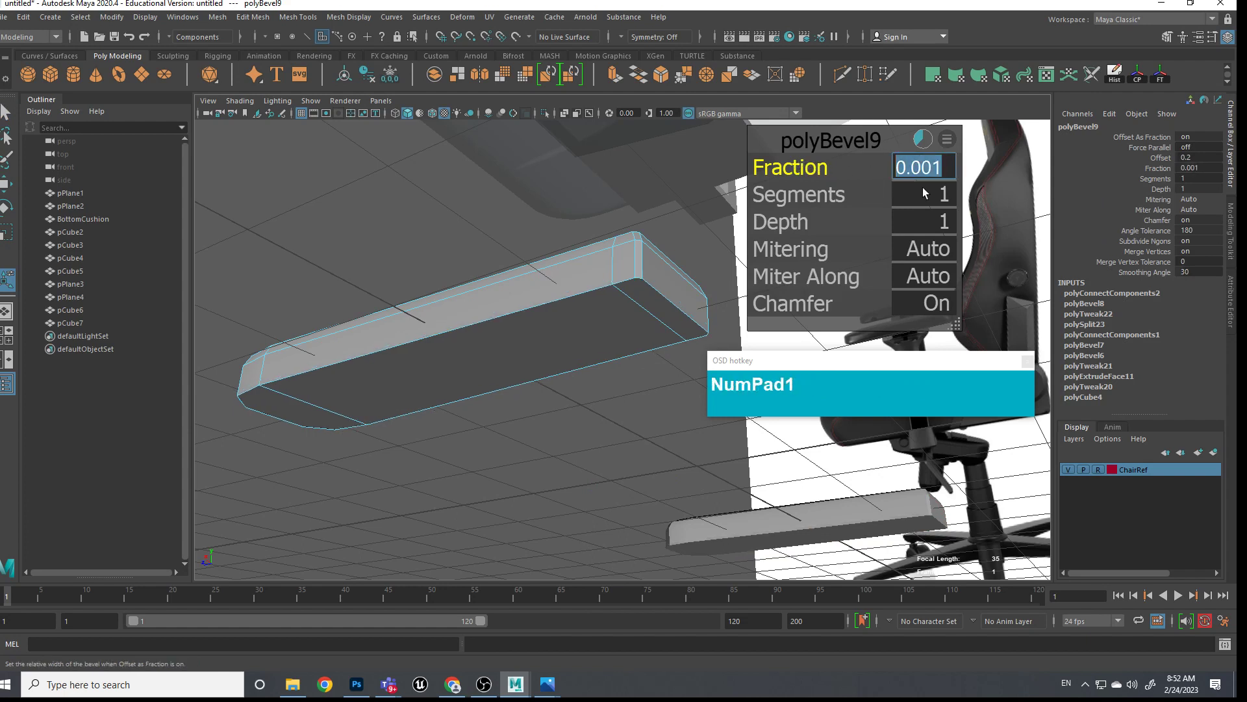
{"action": "left_click", "coordinate": [933, 168]}
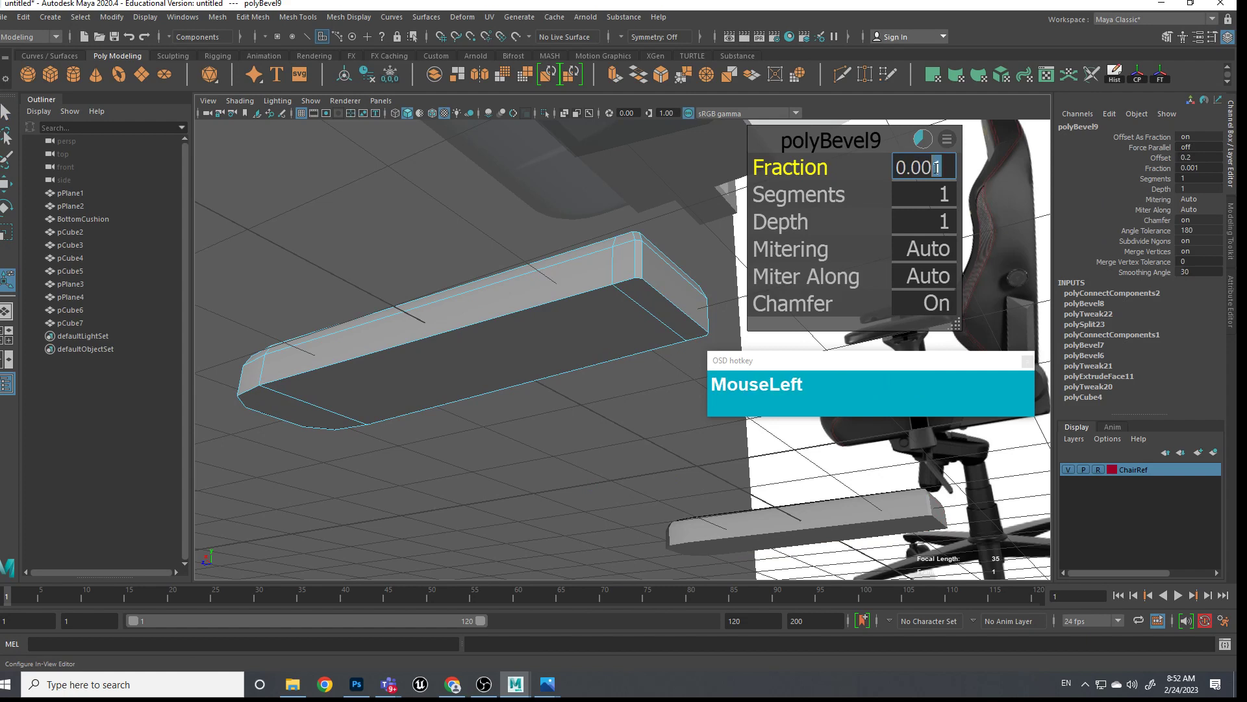
{"action": "type", "text": "1"}
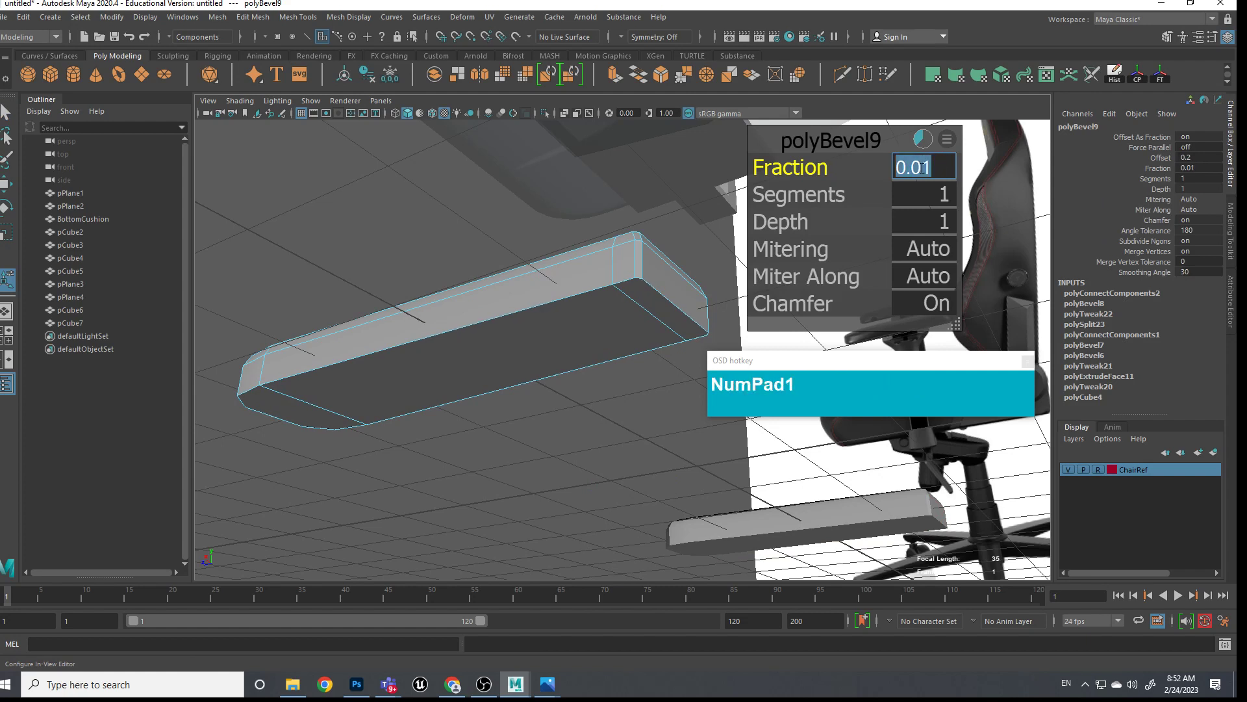
Examine the underside bevel at the rear corner up close, with and without smooth preview
{"action": "left_click", "coordinate": [596, 417]}
{"action": "left_click_drag", "start_coordinate": [596, 418], "coordinate": [588, 379], "text": "alt"}
{"action": "key", "text": "alt+3"}
{"action": "key", "text": "alt+1"}
{"action": "scroll", "coordinate": [585, 423], "scroll_direction": "up", "scroll_amount": 5}
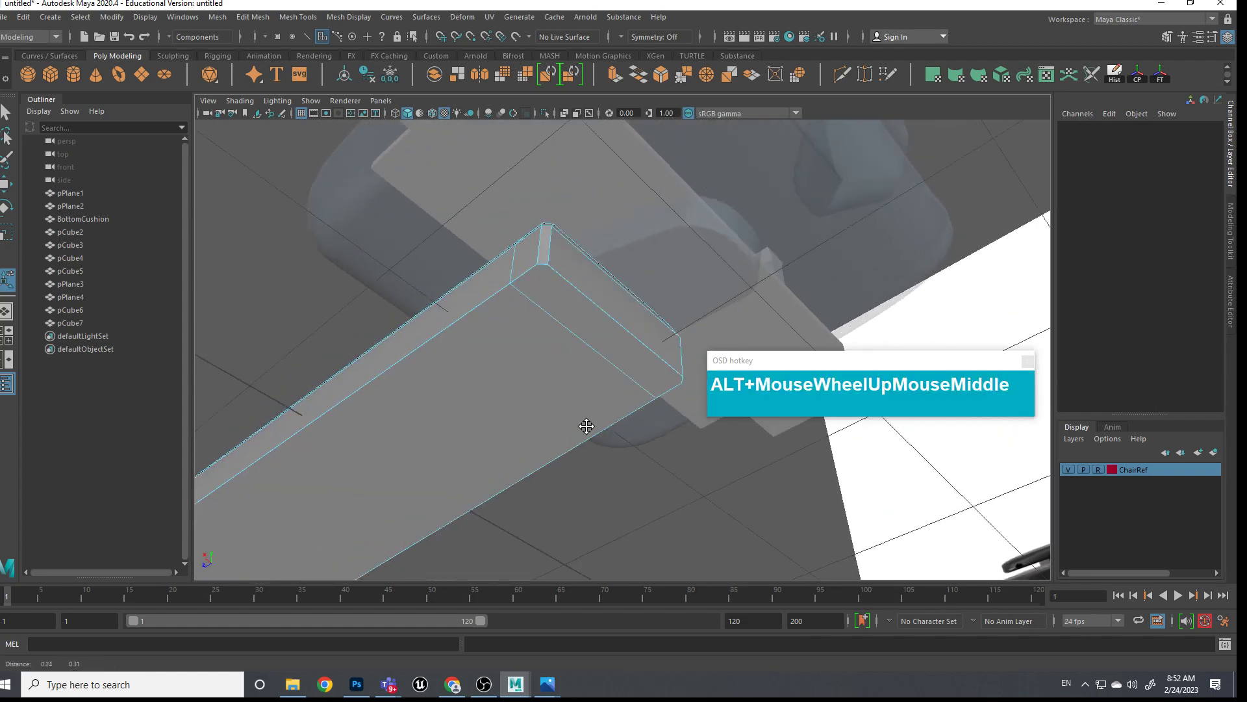
{"action": "middle_click_drag", "start_coordinate": [567, 426], "coordinate": [507, 388], "text": "alt"}
{"action": "scroll", "coordinate": [507, 388], "scroll_direction": "down", "scroll_amount": 3}
{"action": "left_click_drag", "start_coordinate": [540, 387], "coordinate": [548, 420], "text": "alt"}
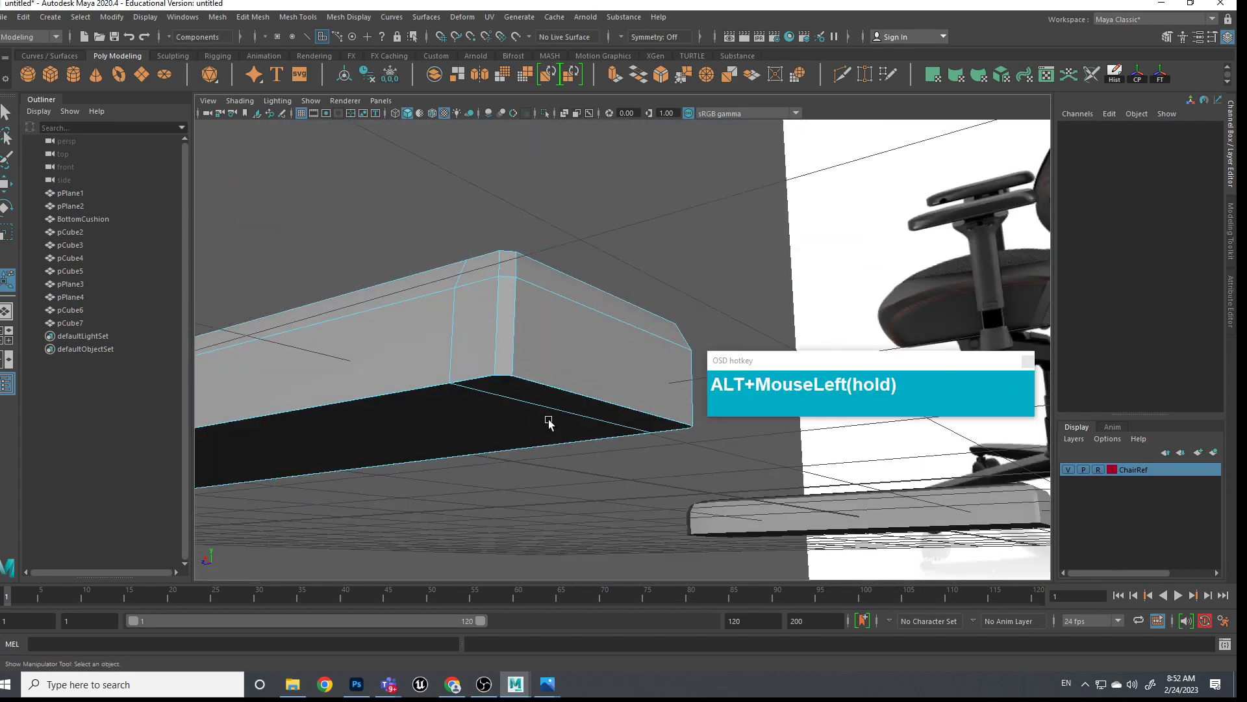
{"action": "middle_click_drag", "start_coordinate": [548, 421], "coordinate": [605, 332], "text": "alt"}
Undo the deselection to bring back the underside bevel's settings and widen the bevel by raising its fraction
{"action": "key", "text": "z"}
{"action": "key", "text": "z"}
{"action": "key", "text": "z"}
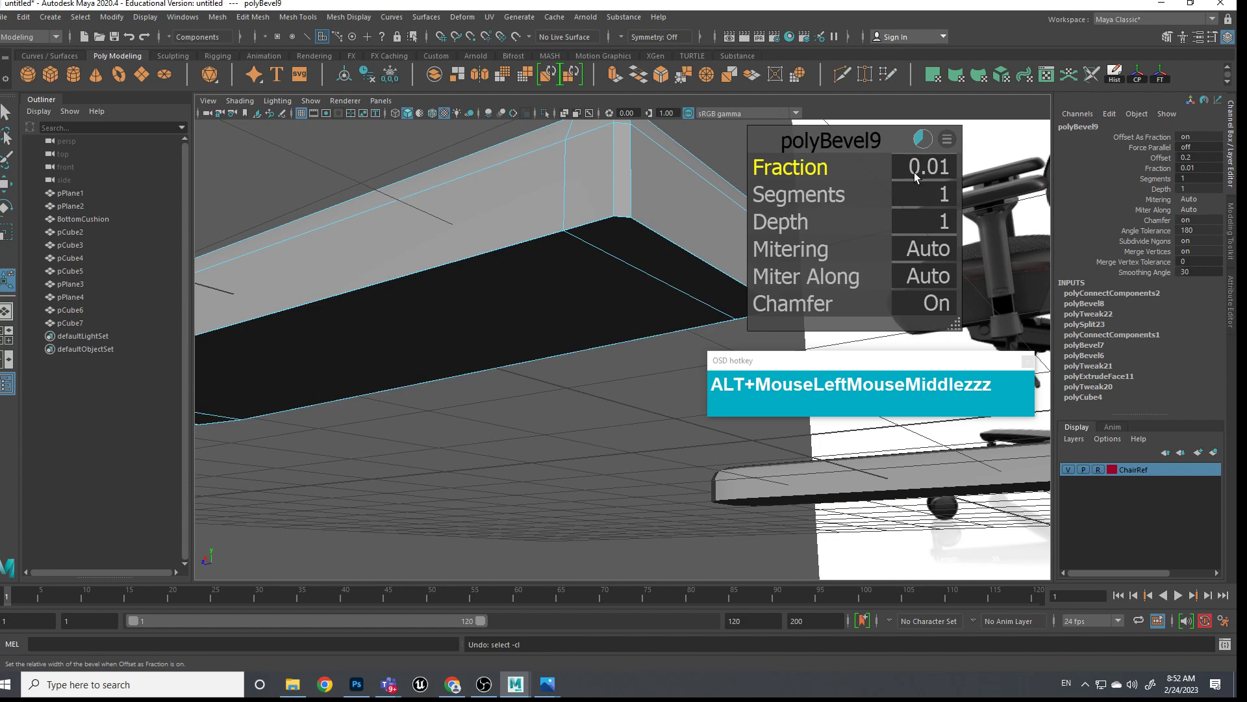
{"action": "left_click", "coordinate": [935, 167]}
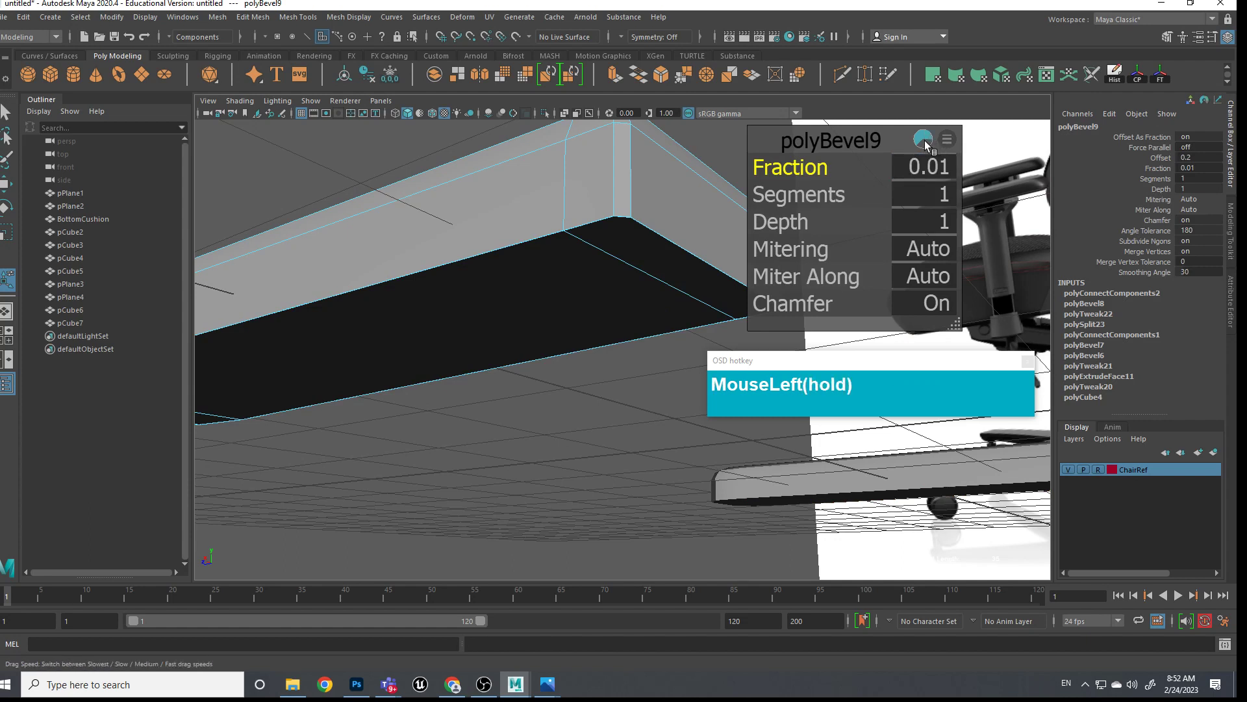
{"action": "left_click", "coordinate": [833, 163]}
{"action": "mouse_move", "coordinate": [812, 167]}
{"action": "left_mouse_down"}
{"action": "mouse_move", "coordinate": [845, 168]}
{"action": "mouse_move", "coordinate": [799, 169]}
{"action": "mouse_move", "coordinate": [816, 184]}
{"action": "left_mouse_up"}
Connect the two corner vertices across the underside at the bar's rear end
{"action": "left_click_drag", "start_coordinate": [601, 396], "coordinate": [539, 287], "text": "alt"}
{"action": "right_click_drag", "start_coordinate": [539, 287], "coordinate": [493, 284]}
{"action": "left_click", "coordinate": [483, 221]}
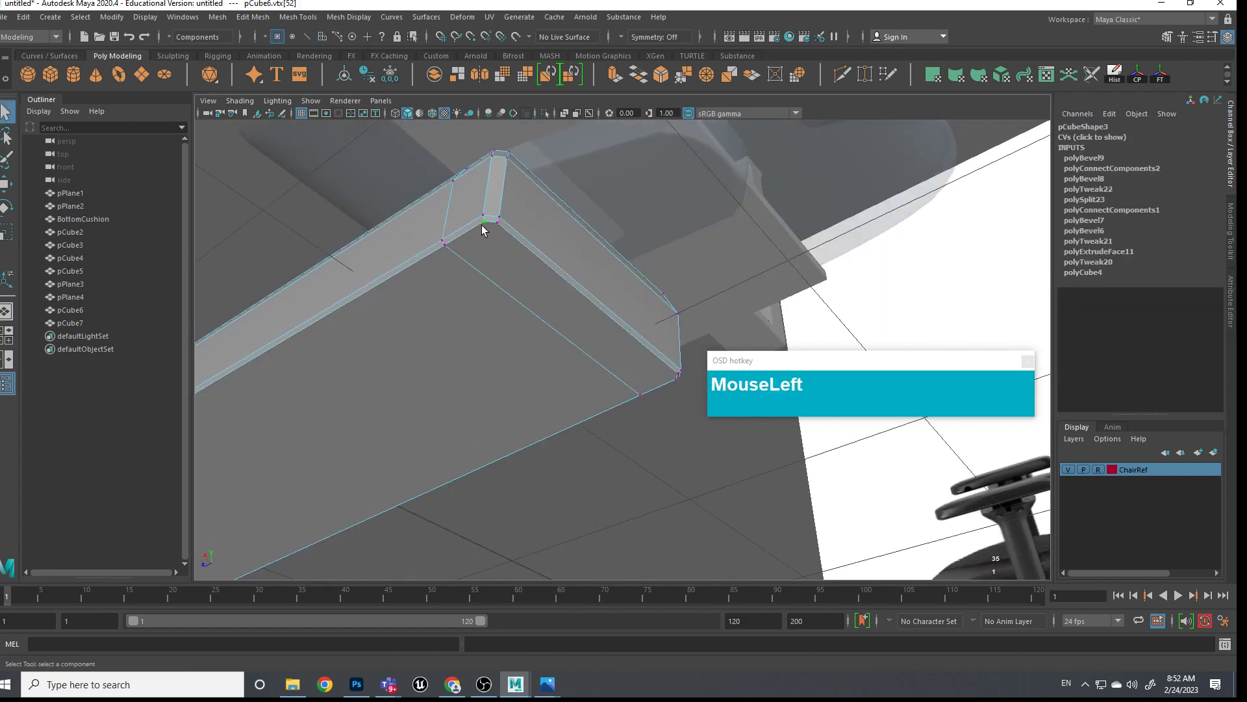
{"action": "right_click_drag", "start_coordinate": [604, 341], "coordinate": [609, 404], "text": "shift"}
Connect the opposite corner vertices across the underside at the bar's front tip
{"action": "middle_click_drag", "start_coordinate": [609, 404], "coordinate": [657, 256], "text": "alt"}
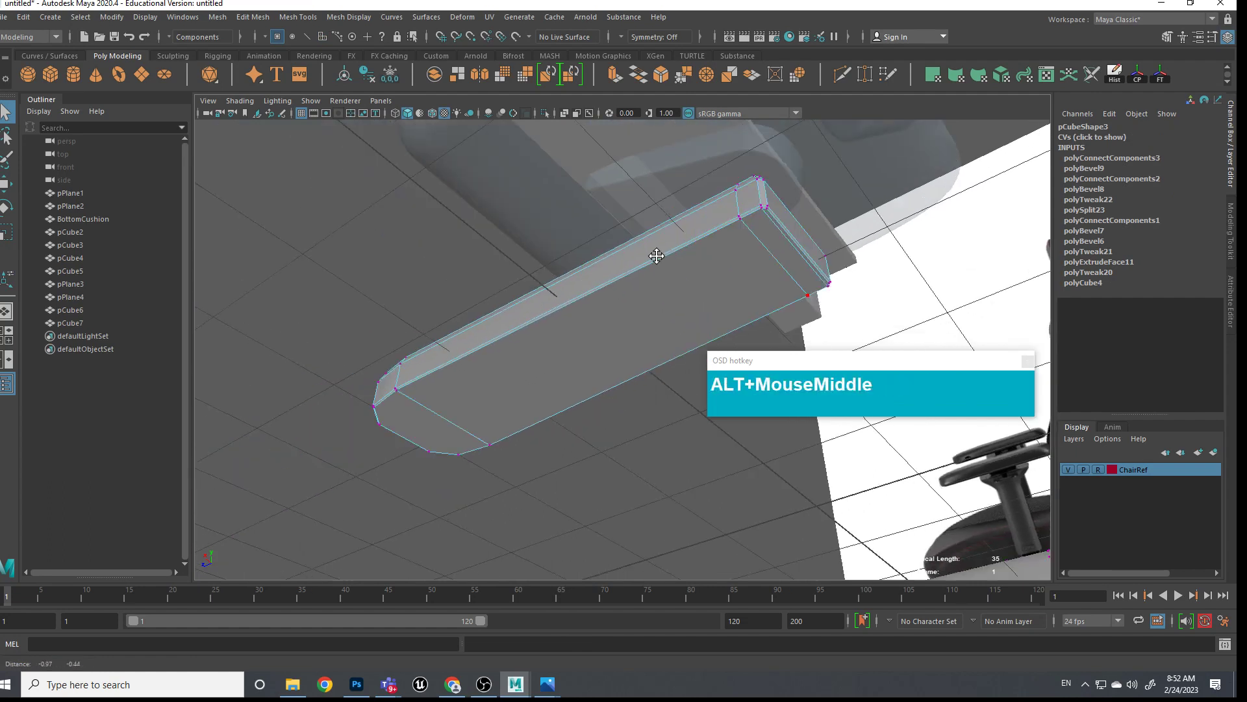
{"action": "scroll", "coordinate": [540, 414], "scroll_direction": "up", "scroll_amount": 3}
{"action": "middle_click_drag", "start_coordinate": [539, 415], "coordinate": [712, 233], "text": "alt"}
{"action": "scroll", "coordinate": [402, 316], "scroll_direction": "up", "scroll_amount": 3}
{"action": "scroll", "coordinate": [401, 316], "scroll_direction": "down", "scroll_amount": 3}
{"action": "middle_click_drag", "start_coordinate": [446, 309], "coordinate": [388, 261], "text": "alt"}
{"action": "scroll", "coordinate": [689, 217], "scroll_direction": "down", "scroll_amount": 2}
{"action": "left_click", "coordinate": [649, 228]}
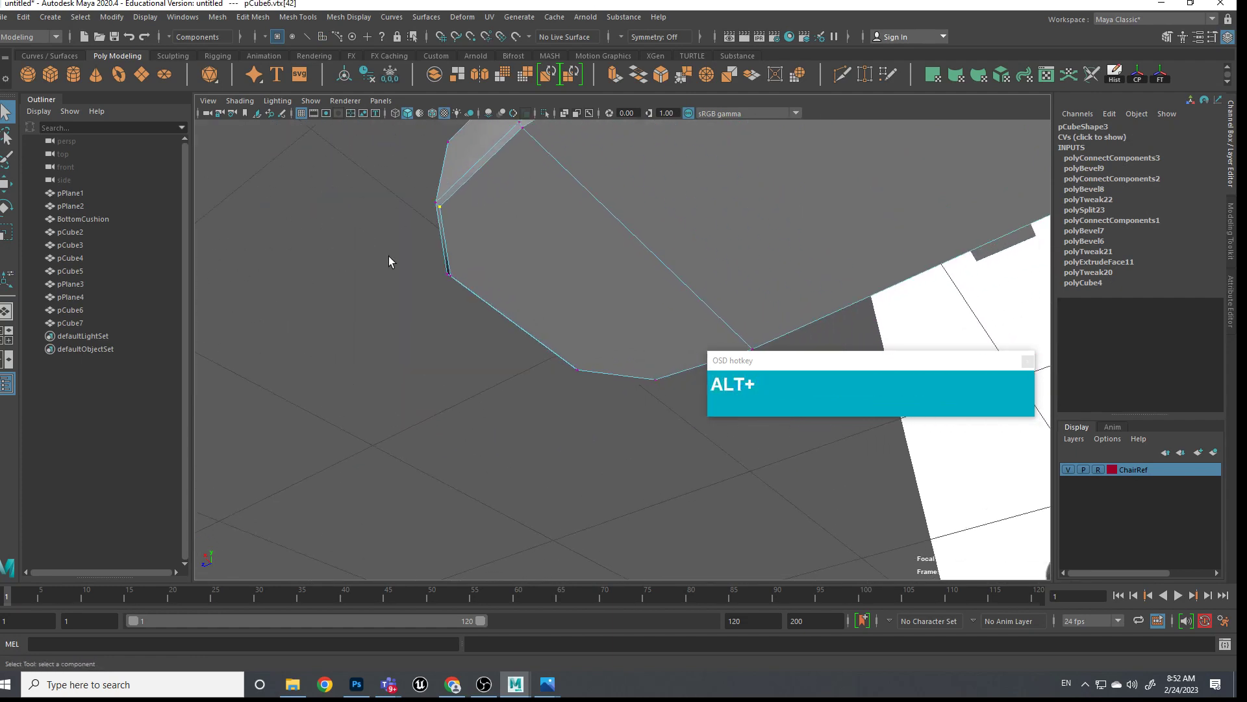
{"action": "right_click_drag", "start_coordinate": [642, 346], "coordinate": [634, 422], "text": "shift"}
Display the finished armrest pad in smooth preview and return it to object mode
{"action": "scroll", "coordinate": [632, 411], "scroll_direction": "down", "scroll_amount": 3}
{"action": "left_click_drag", "start_coordinate": [633, 399], "coordinate": [683, 282], "text": "alt"}
{"action": "key", "text": "3"}
{"action": "right_click_drag", "start_coordinate": [711, 230], "coordinate": [773, 209]}
{"action": "left_click", "coordinate": [734, 235]}
{"action": "left_click", "coordinate": [734, 231]}
{"action": "scroll", "coordinate": [750, 257], "scroll_direction": "down", "scroll_amount": 3}
{"action": "scroll", "coordinate": [749, 262], "scroll_direction": "up", "scroll_amount": 1}
{"action": "scroll", "coordinate": [746, 265], "scroll_direction": "down", "scroll_amount": 1}
{"action": "left_click_drag", "start_coordinate": [746, 265], "coordinate": [604, 314], "text": "alt"}
Select both mirrored armrest pads and raise them to a Translate Y of 8.899, up to the tops of the posts
{"action": "right_click_drag", "start_coordinate": [603, 314], "coordinate": [664, 313]}
{"action": "left_click", "coordinate": [664, 313]}
{"action": "left_click", "coordinate": [601, 304]}
{"action": "left_click", "coordinate": [292, 303], "text": "shift"}
{"action": "scroll", "coordinate": [423, 306], "scroll_direction": "down", "scroll_amount": 2}
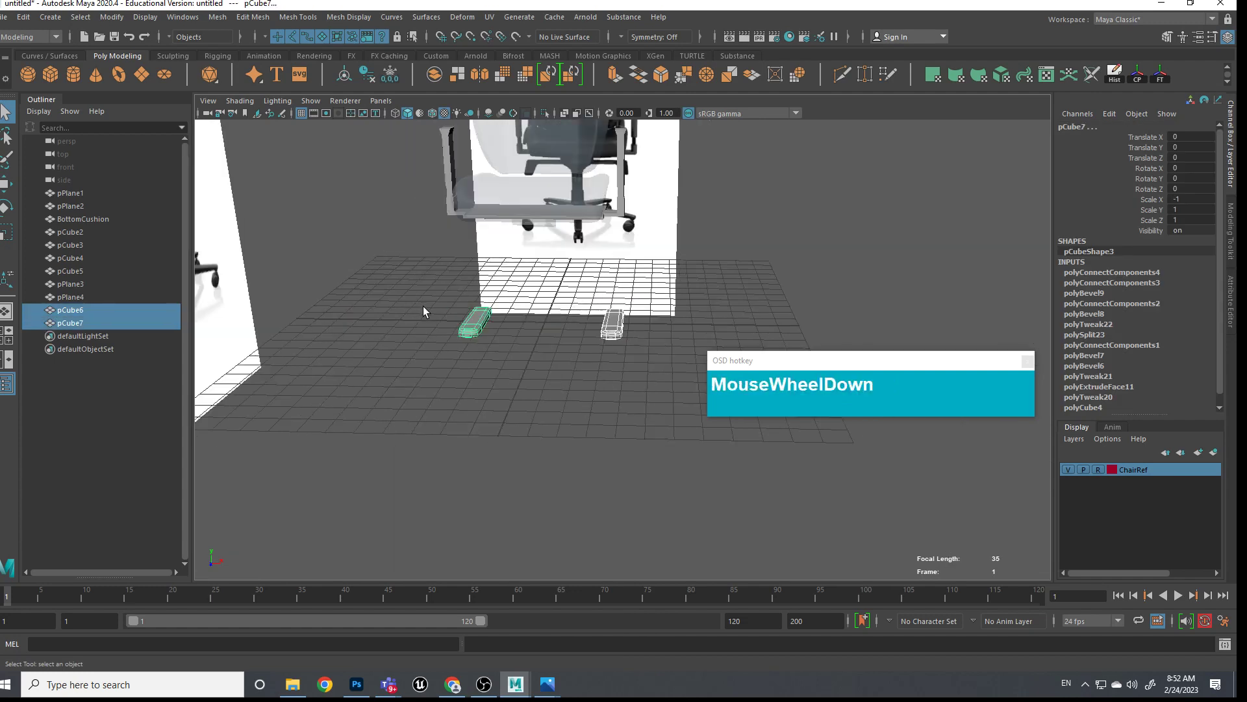
{"action": "middle_click_drag", "start_coordinate": [423, 306], "coordinate": [556, 360], "text": "alt"}
{"action": "key", "text": "alt+w"}
{"action": "left_click_drag", "start_coordinate": [537, 320], "coordinate": [532, 165]}
{"action": "scroll", "coordinate": [533, 165], "scroll_direction": "up", "scroll_amount": 3}
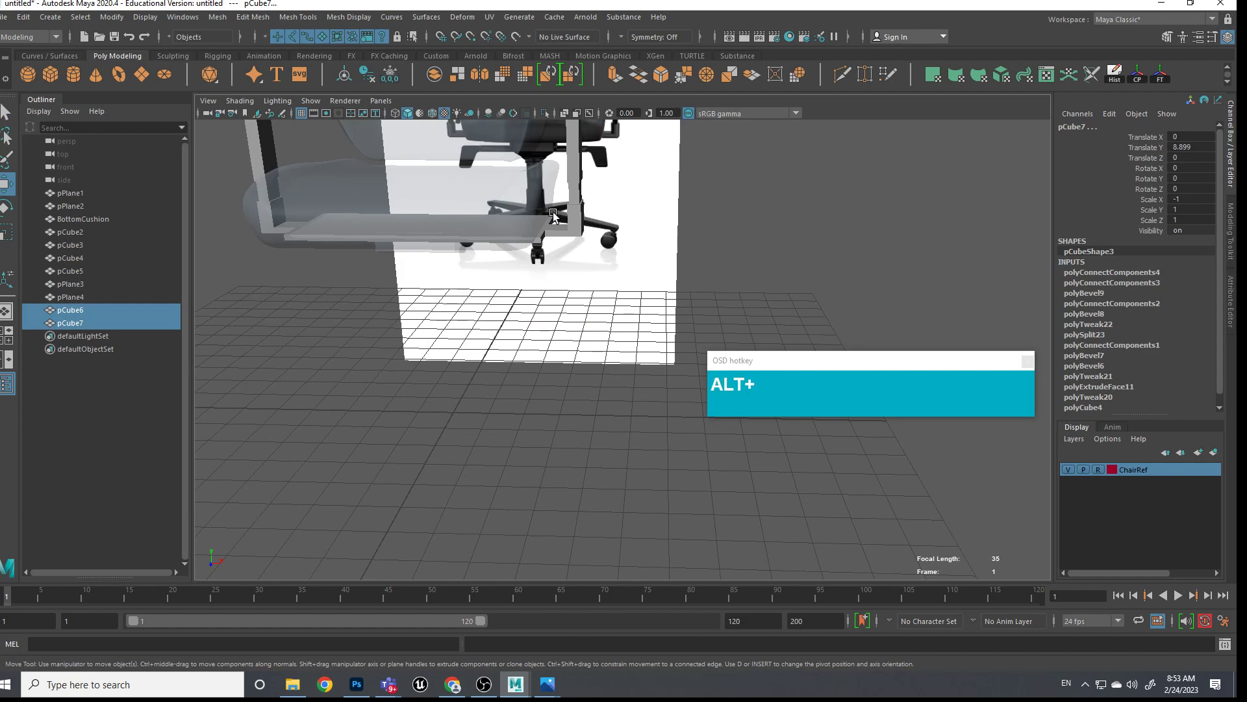
{"action": "middle_click_drag", "start_coordinate": [528, 195], "coordinate": [525, 385], "text": "alt"}
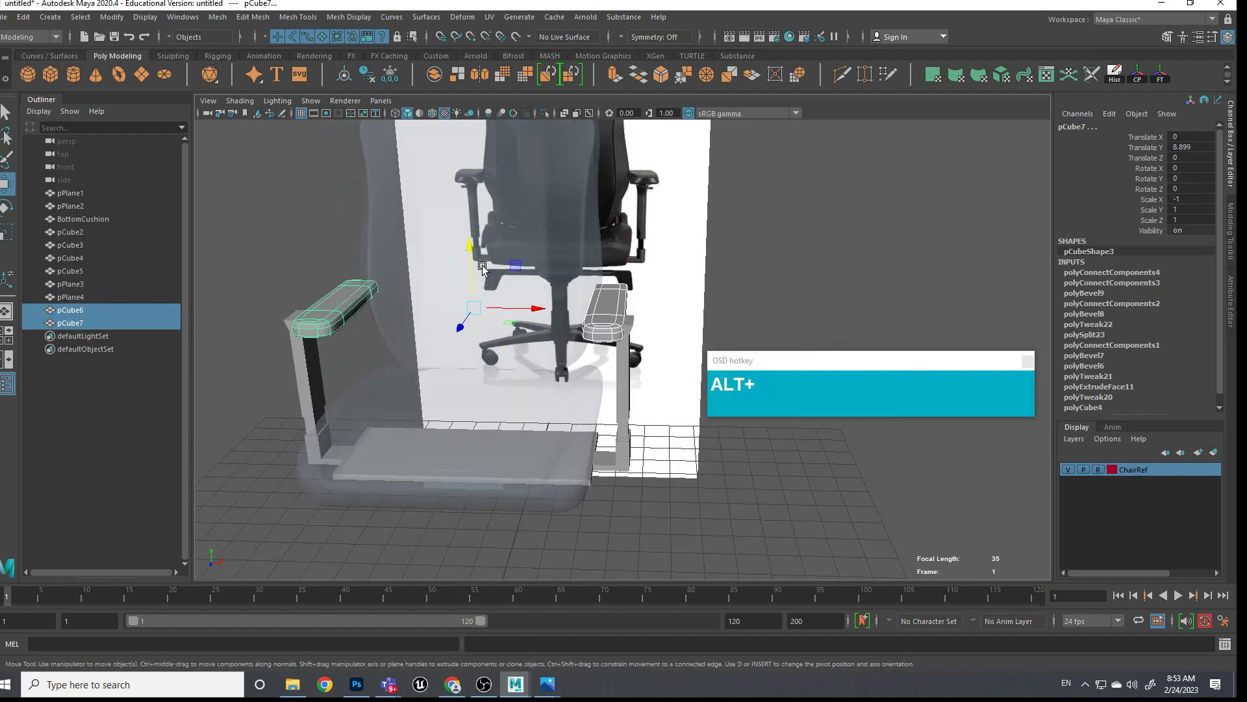
Raise both mirrored armrest pads slightly to a Translate Y of 9.011
{"action": "left_click_drag", "start_coordinate": [482, 267], "coordinate": [581, 303]}
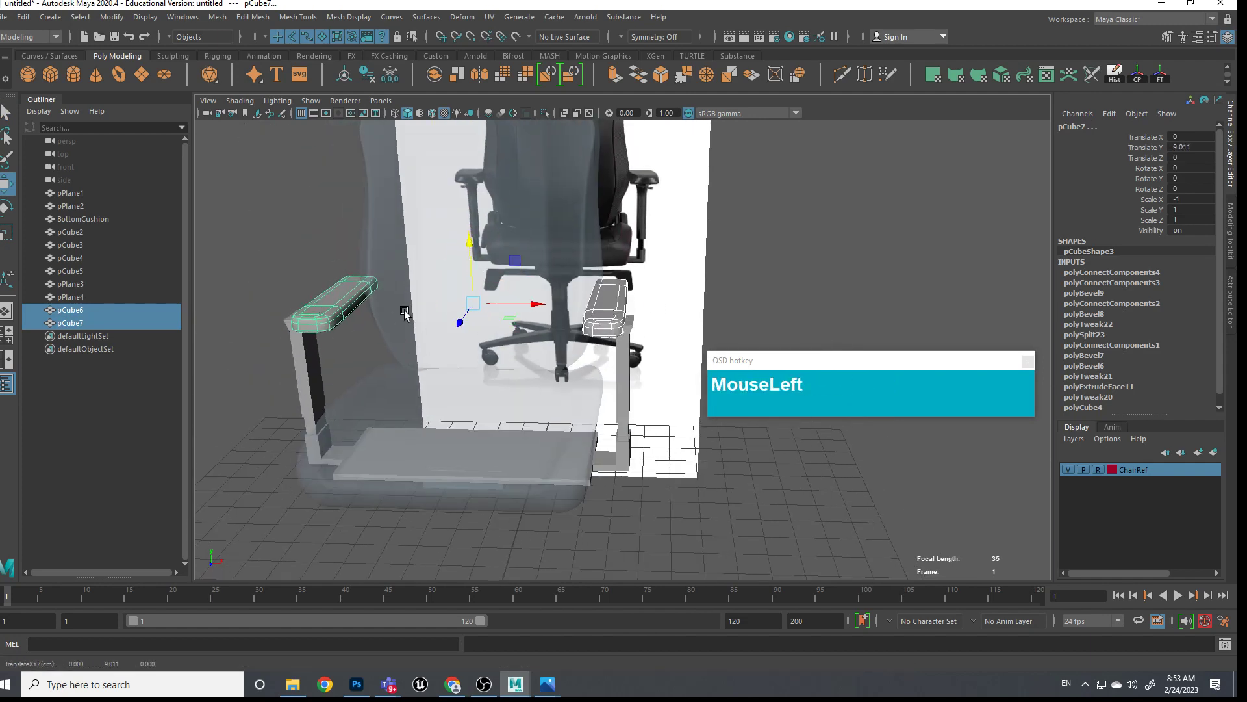
{"action": "left_click", "coordinate": [610, 309]}
{"action": "left_click_drag", "start_coordinate": [537, 304], "coordinate": [553, 309]}
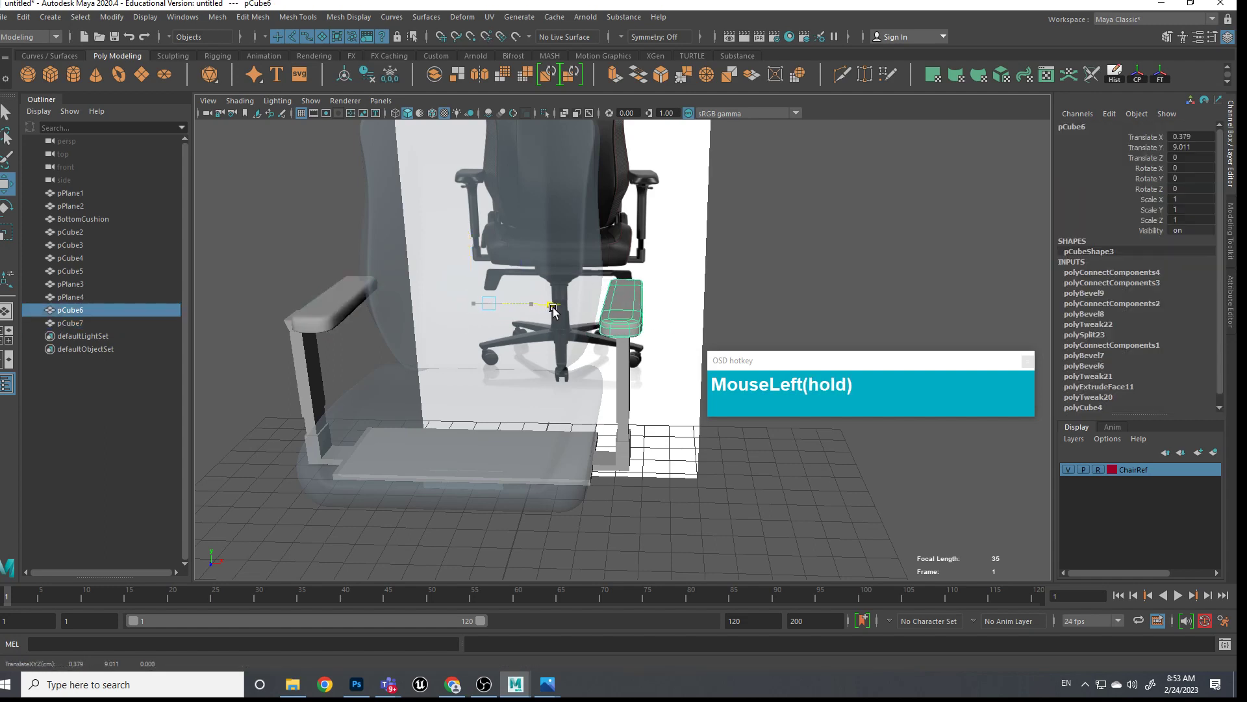
{"action": "key", "text": "ctrl+z"}
Select all vertices of the armrest pad and move them outward along X until the pad is centred over its post in the front view
{"action": "right_click_drag", "start_coordinate": [607, 301], "coordinate": [559, 301]}
{"action": "left_click_drag", "start_coordinate": [676, 389], "coordinate": [528, 246]}
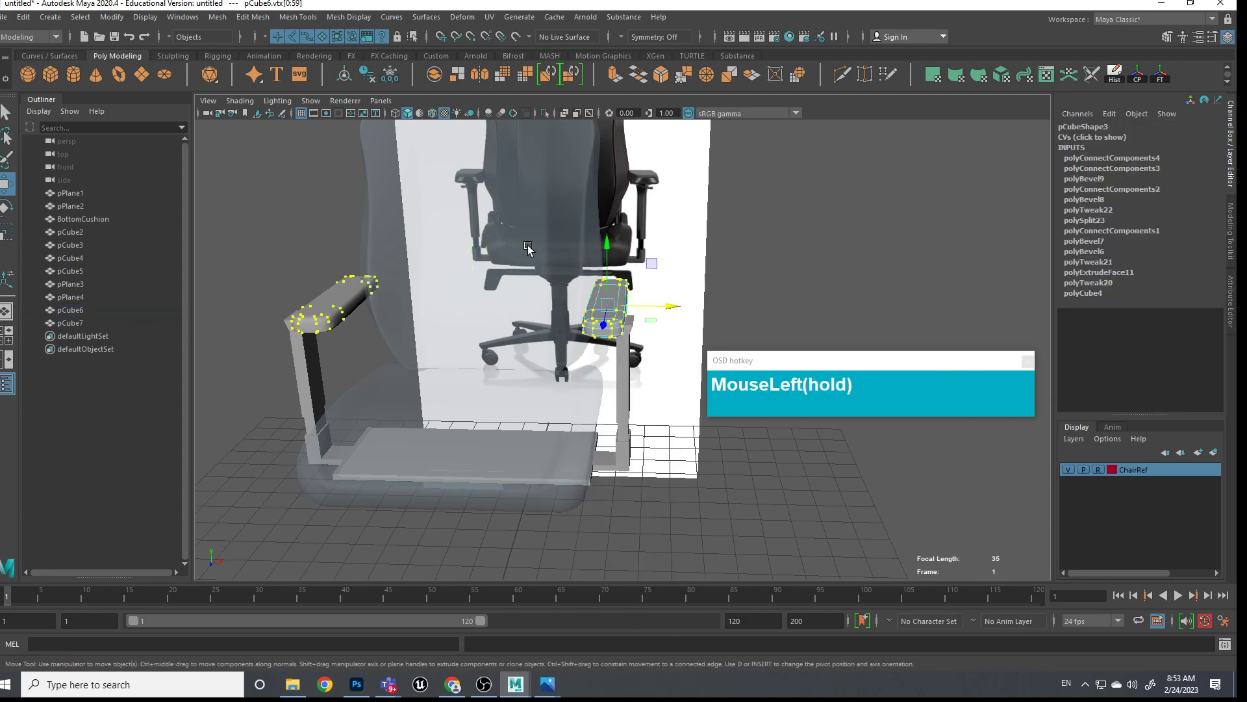
{"action": "left_click_drag", "start_coordinate": [676, 316], "coordinate": [693, 312]}
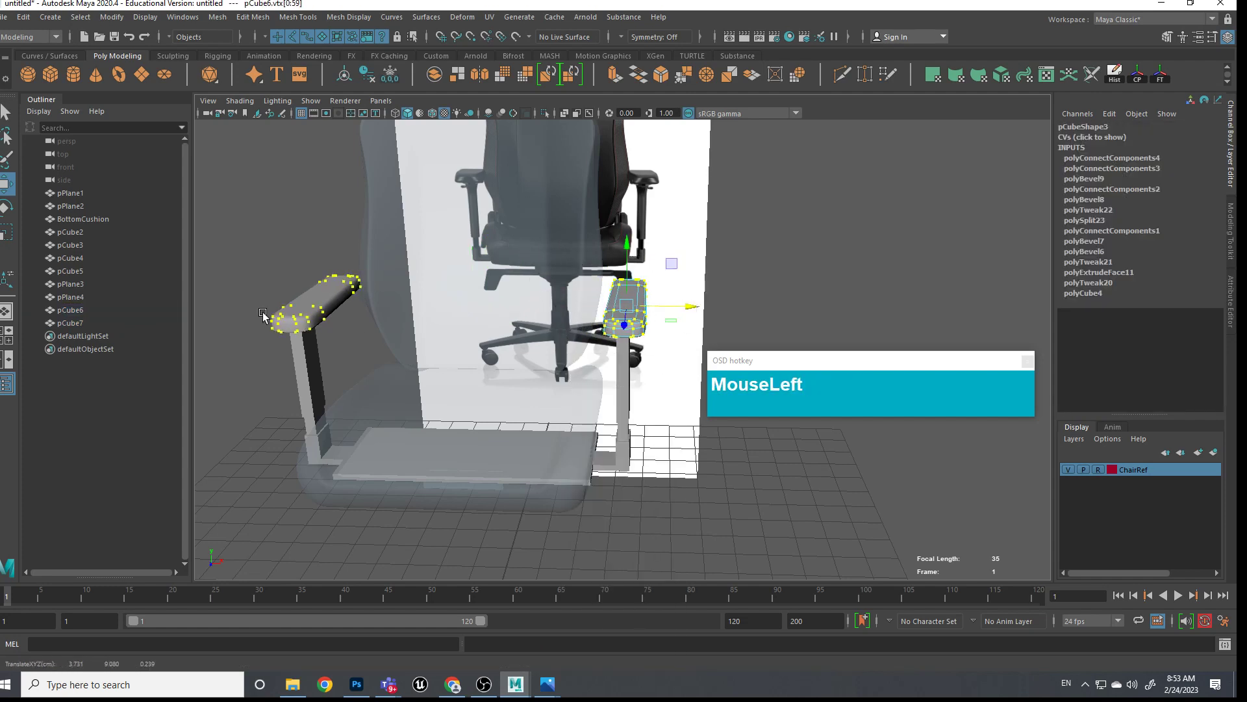
{"action": "key", "text": "space"}
{"action": "left_click_drag", "start_coordinate": [576, 344], "coordinate": [579, 382]}
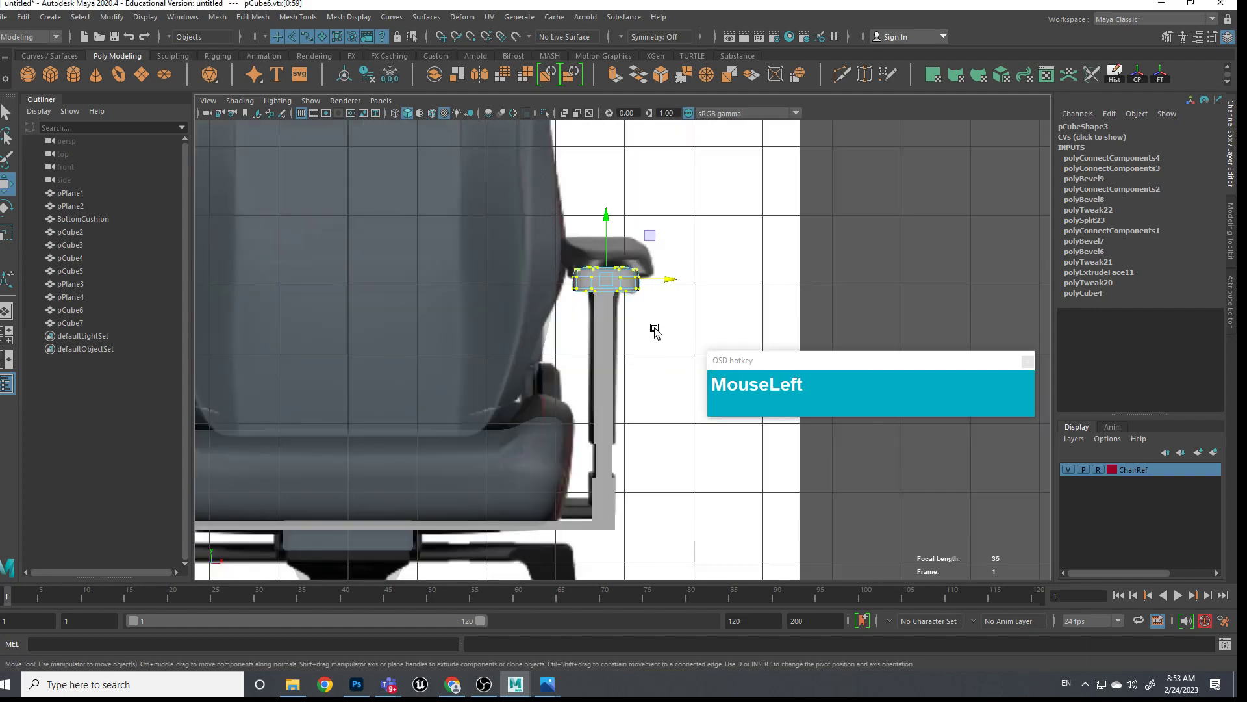
{"action": "scroll", "coordinate": [650, 318], "scroll_direction": "up", "scroll_amount": 3}
{"action": "left_click_drag", "start_coordinate": [671, 260], "coordinate": [667, 261]}
Slide the pad's vertices forward along Z in the side view so the pad sits over the armrest post
{"action": "key", "text": "space"}
{"action": "left_click_drag", "start_coordinate": [661, 316], "coordinate": [608, 318]}
{"action": "key", "text": "space"}
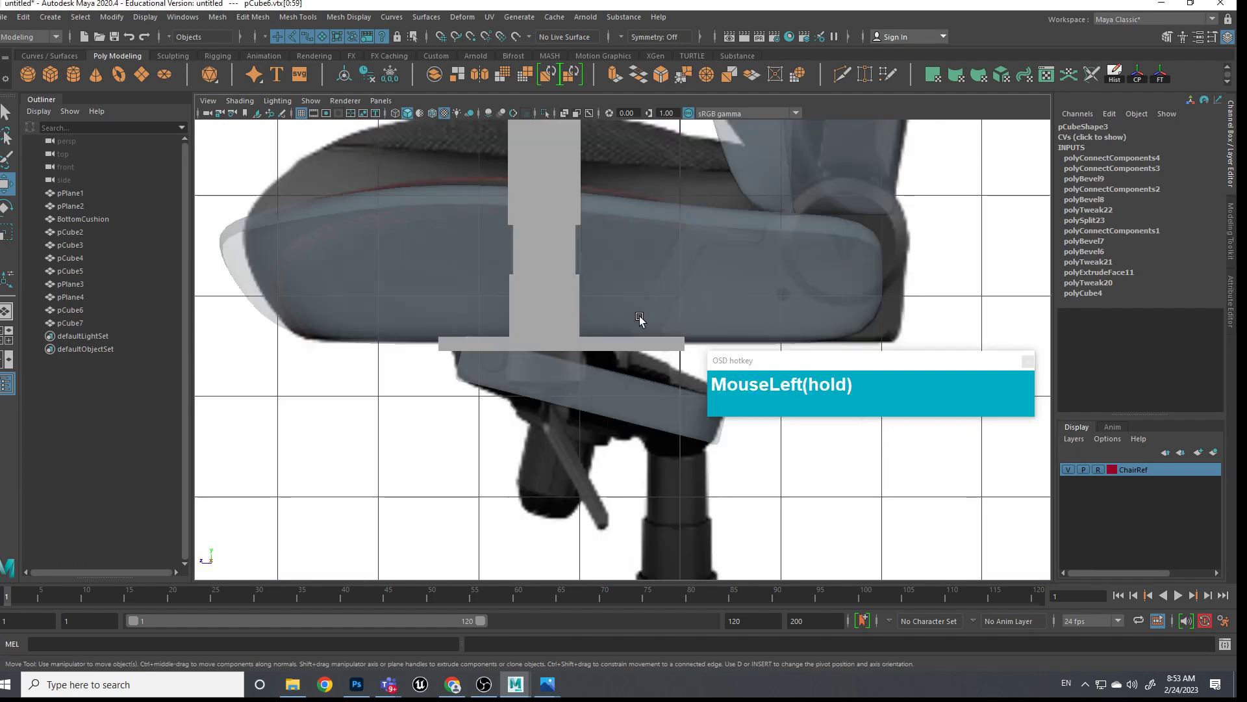
{"action": "scroll", "coordinate": [627, 297], "scroll_direction": "down", "scroll_amount": 5}
{"action": "scroll", "coordinate": [627, 297], "scroll_direction": "up", "scroll_amount": 5}
{"action": "middle_click_drag", "start_coordinate": [629, 298], "coordinate": [633, 383], "text": "alt"}
{"action": "left_click_drag", "start_coordinate": [580, 280], "coordinate": [536, 290]}
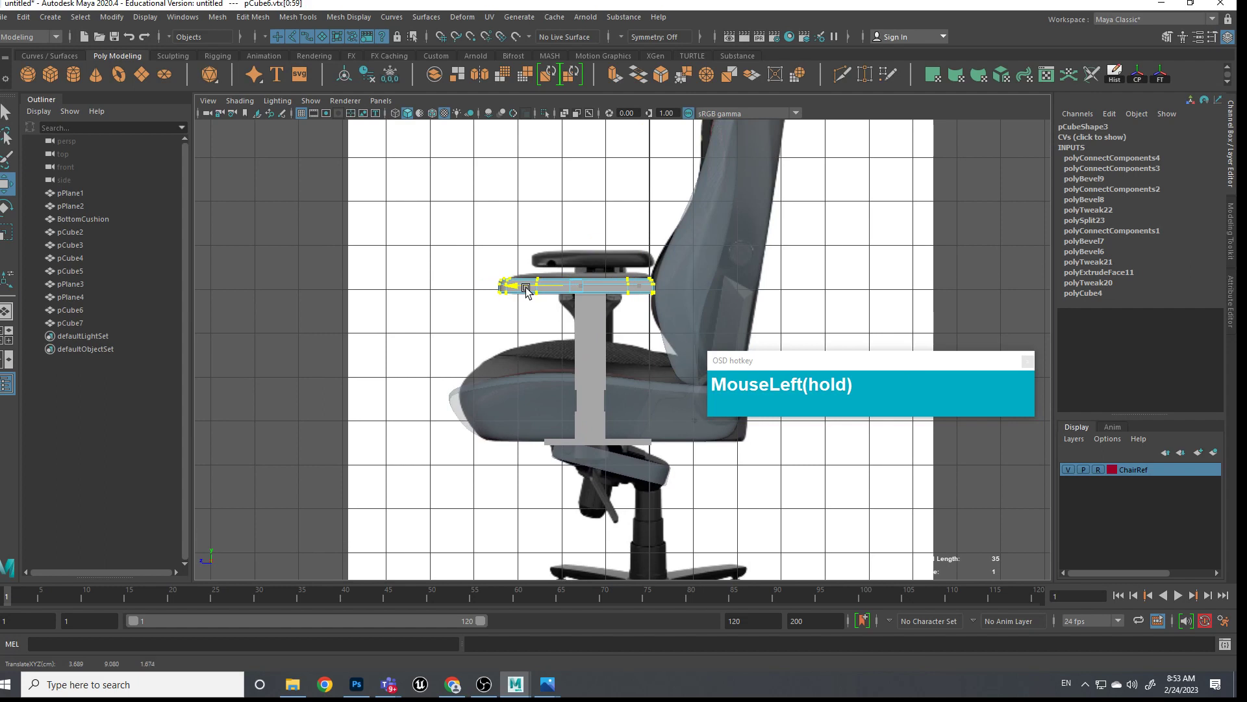
Return the armrest pad to object mode and select the armrest frame beneath the pads
{"action": "key", "text": "space"}
{"action": "left_click_drag", "start_coordinate": [602, 343], "coordinate": [635, 327]}
{"action": "right_click_drag", "start_coordinate": [635, 327], "coordinate": [647, 289]}
{"action": "left_click", "coordinate": [649, 351]}
{"action": "scroll", "coordinate": [605, 398], "scroll_direction": "up", "scroll_amount": 3, "text": "alt"}
{"action": "scroll", "coordinate": [605, 397], "scroll_direction": "down", "scroll_amount": 3, "text": "alt"}
{"action": "left_click", "coordinate": [597, 351]}
{"action": "left_click_drag", "start_coordinate": [598, 351], "coordinate": [546, 325], "text": "alt"}
{"action": "left_click_drag", "start_coordinate": [711, 305], "coordinate": [650, 312], "text": "alt"}
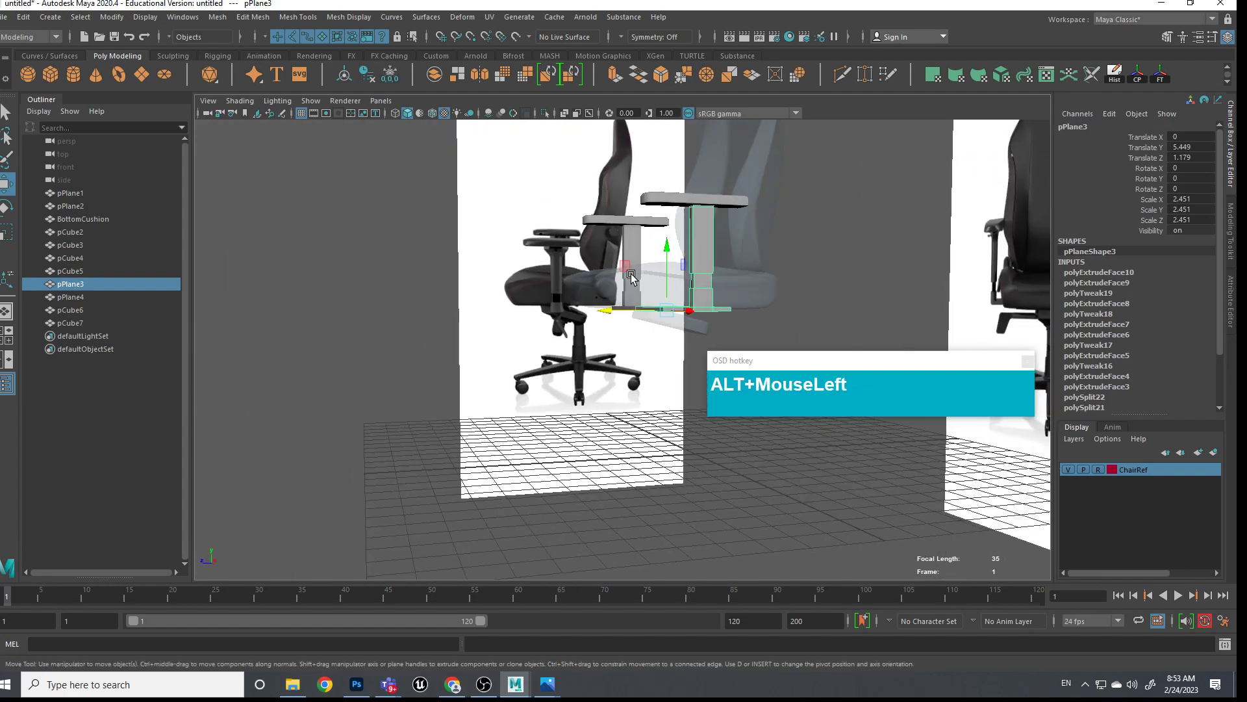
{"action": "scroll", "coordinate": [650, 312], "scroll_direction": "up", "scroll_amount": 3}
{"action": "middle_click_drag", "start_coordinate": [650, 311], "coordinate": [541, 332], "text": "alt"}
Flare the armrest post's upper end in the front view, raising the lower vertex ring close beneath the pad
{"action": "key", "text": "space"}
{"action": "left_click_drag", "start_coordinate": [594, 295], "coordinate": [644, 295]}
{"action": "scroll", "coordinate": [575, 320], "scroll_direction": "up", "scroll_amount": 5}
{"action": "scroll", "coordinate": [575, 320], "scroll_direction": "up", "scroll_amount": 2}
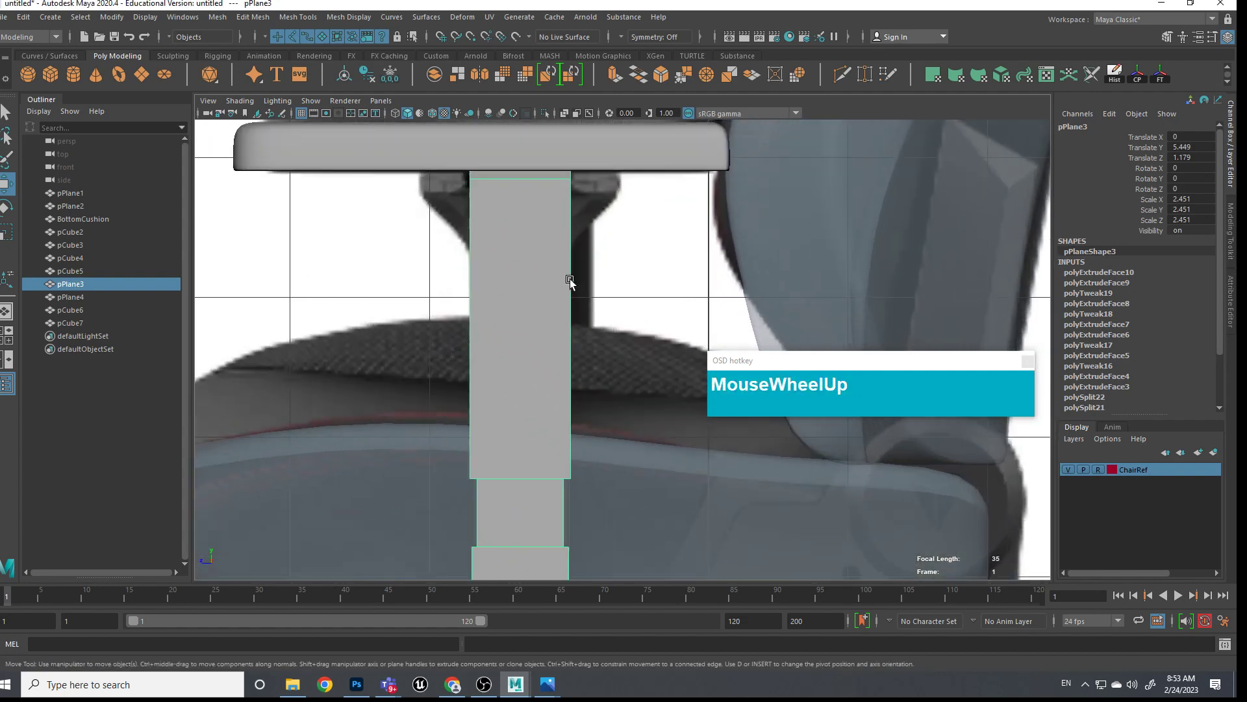
{"action": "scroll", "coordinate": [571, 279], "scroll_direction": "down", "scroll_amount": 6}
{"action": "middle_click_drag", "start_coordinate": [571, 278], "coordinate": [584, 325], "text": "alt"}
{"action": "key", "text": "space"}
{"action": "left_click", "coordinate": [587, 351]}
{"action": "left_click_drag", "start_coordinate": [586, 352], "coordinate": [593, 369]}
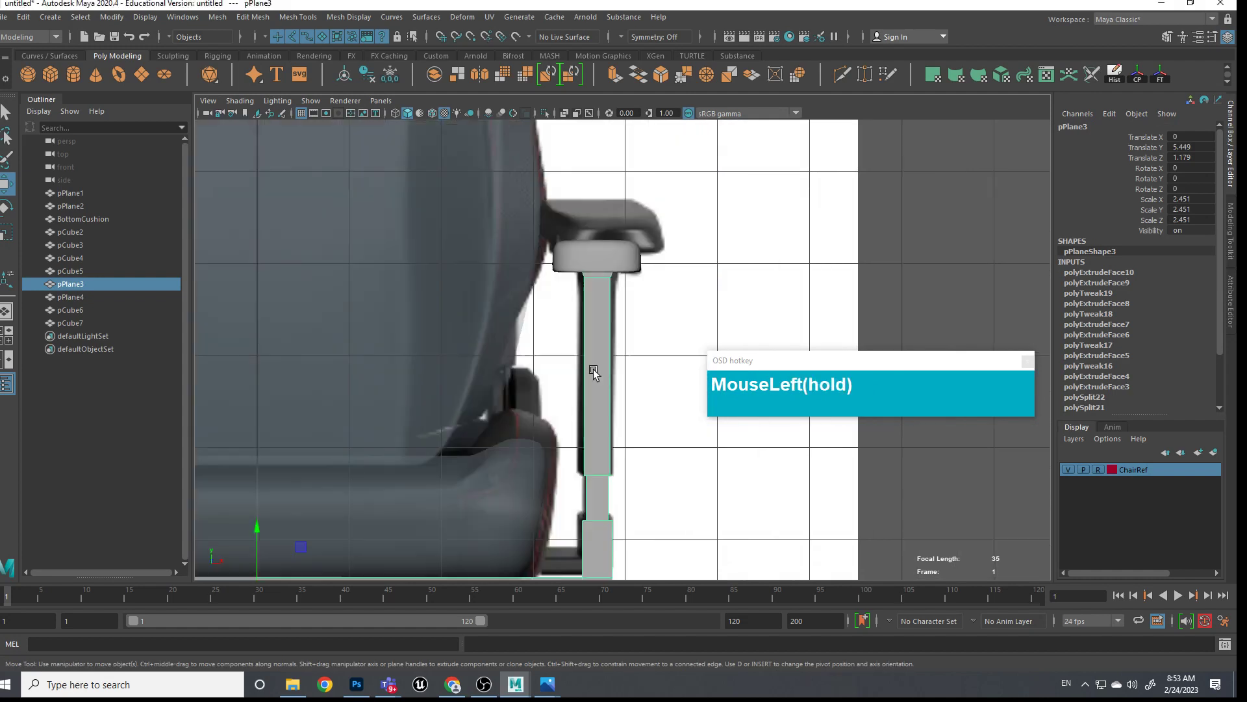
{"action": "scroll", "coordinate": [686, 325], "scroll_direction": "up", "scroll_amount": 3}
{"action": "scroll", "coordinate": [602, 299], "scroll_direction": "up", "scroll_amount": 2}
{"action": "right_click_drag", "start_coordinate": [600, 293], "coordinate": [513, 287]}
{"action": "left_click_drag", "start_coordinate": [655, 296], "coordinate": [580, 198]}
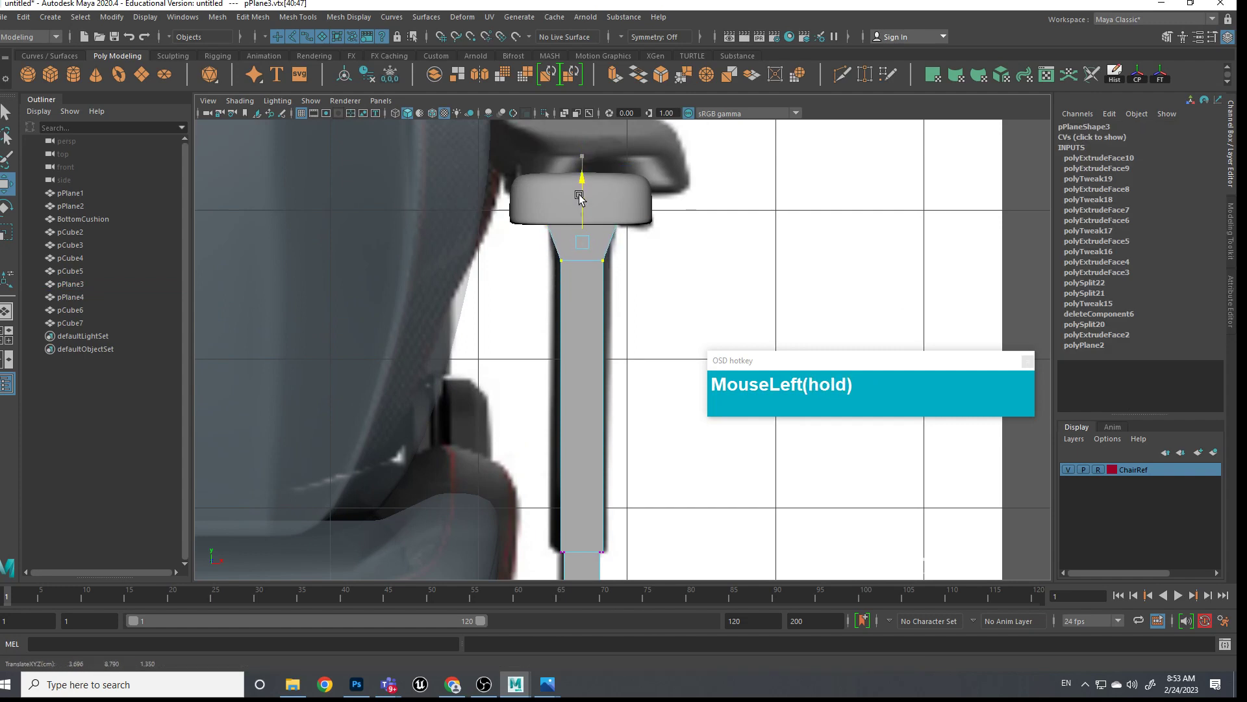
Widen the armrest post's top vertices in the side view to match the reference bracket, and return the frame to object mode
{"action": "key", "text": "space"}
{"action": "left_click_drag", "start_coordinate": [643, 260], "coordinate": [718, 268]}
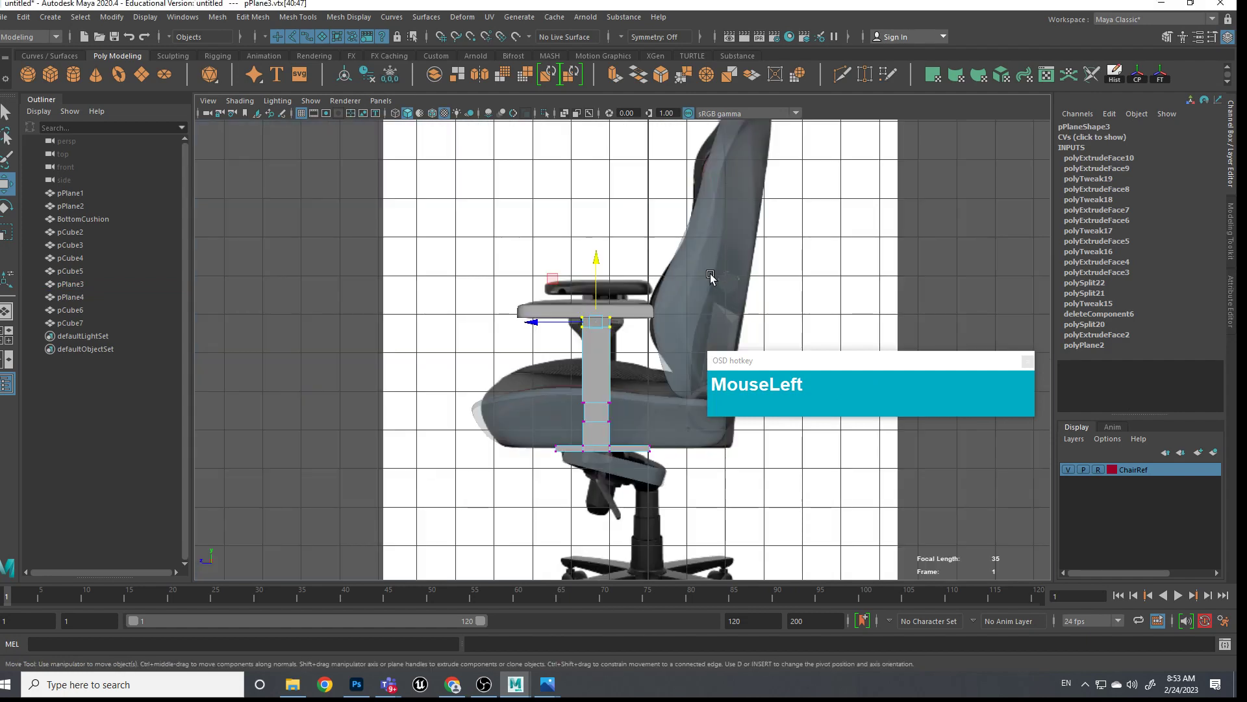
{"action": "scroll", "coordinate": [624, 342], "scroll_direction": "up", "scroll_amount": 2}
{"action": "scroll", "coordinate": [624, 343], "scroll_direction": "up", "scroll_amount": 2}
{"action": "left_click_drag", "start_coordinate": [610, 323], "coordinate": [484, 294]}
{"action": "left_click_drag", "start_coordinate": [562, 267], "coordinate": [561, 298]}
{"action": "left_click_drag", "start_coordinate": [458, 248], "coordinate": [444, 276]}
{"action": "key", "text": "r"}
{"action": "key", "text": "space"}
{"action": "left_click_drag", "start_coordinate": [511, 321], "coordinate": [515, 289]}
{"action": "scroll", "coordinate": [534, 328], "scroll_direction": "down", "scroll_amount": 5}
{"action": "left_click_drag", "start_coordinate": [536, 337], "coordinate": [565, 335], "text": "alt"}
{"action": "middle_click_drag", "start_coordinate": [565, 334], "coordinate": [571, 279], "text": "alt"}
{"action": "left_click", "coordinate": [538, 275]}
{"action": "right_click_drag", "start_coordinate": [559, 242], "coordinate": [558, 212]}
Turn on wireframe-on-shaded display and examine the chair's underside against the side and front references
{"action": "scroll", "coordinate": [565, 273], "scroll_direction": "down", "scroll_amount": 3}
{"action": "left_click_drag", "start_coordinate": [565, 273], "coordinate": [686, 202], "text": "alt"}
{"action": "middle_click_drag", "start_coordinate": [686, 201], "coordinate": [676, 293], "text": "alt"}
{"action": "left_click_drag", "start_coordinate": [676, 293], "coordinate": [553, 257], "text": "alt"}
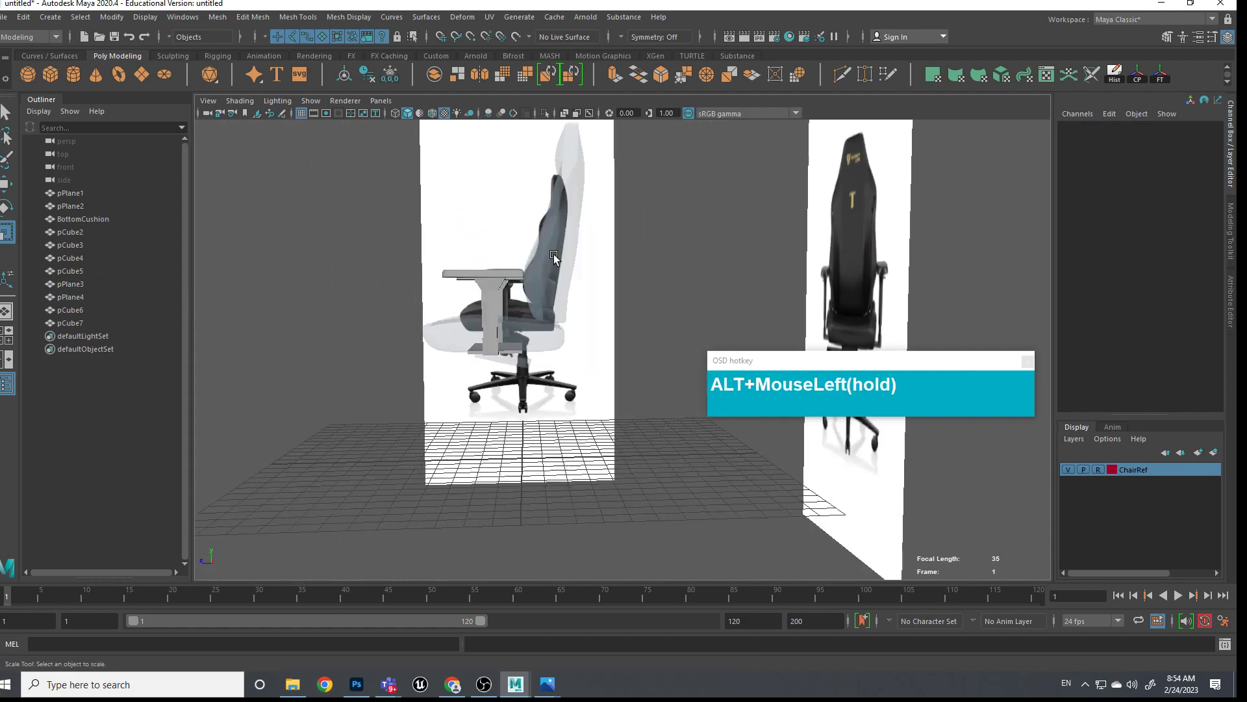
{"action": "scroll", "coordinate": [484, 387], "scroll_direction": "up", "scroll_amount": 3, "text": "alt"}
{"action": "scroll", "coordinate": [459, 393], "scroll_direction": "down", "scroll_amount": 1}
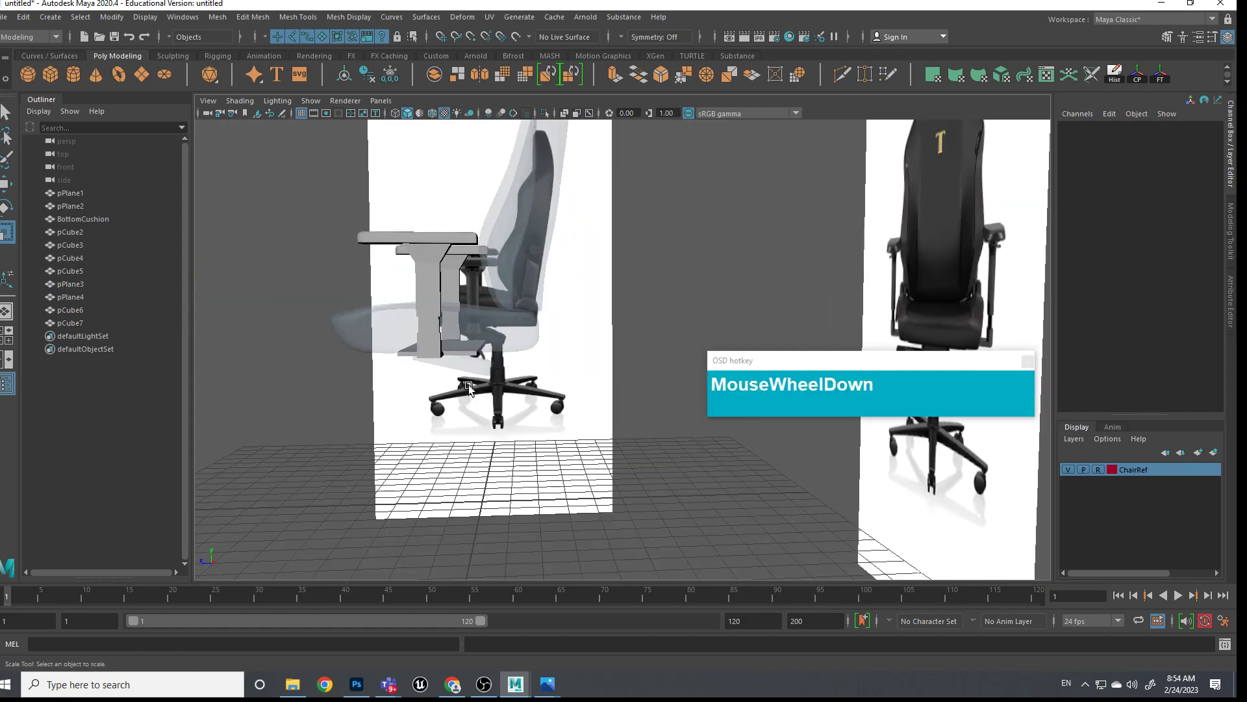
{"action": "key", "text": "alt+5"}
{"action": "left_click_drag", "start_coordinate": [528, 377], "coordinate": [619, 327], "text": "alt"}
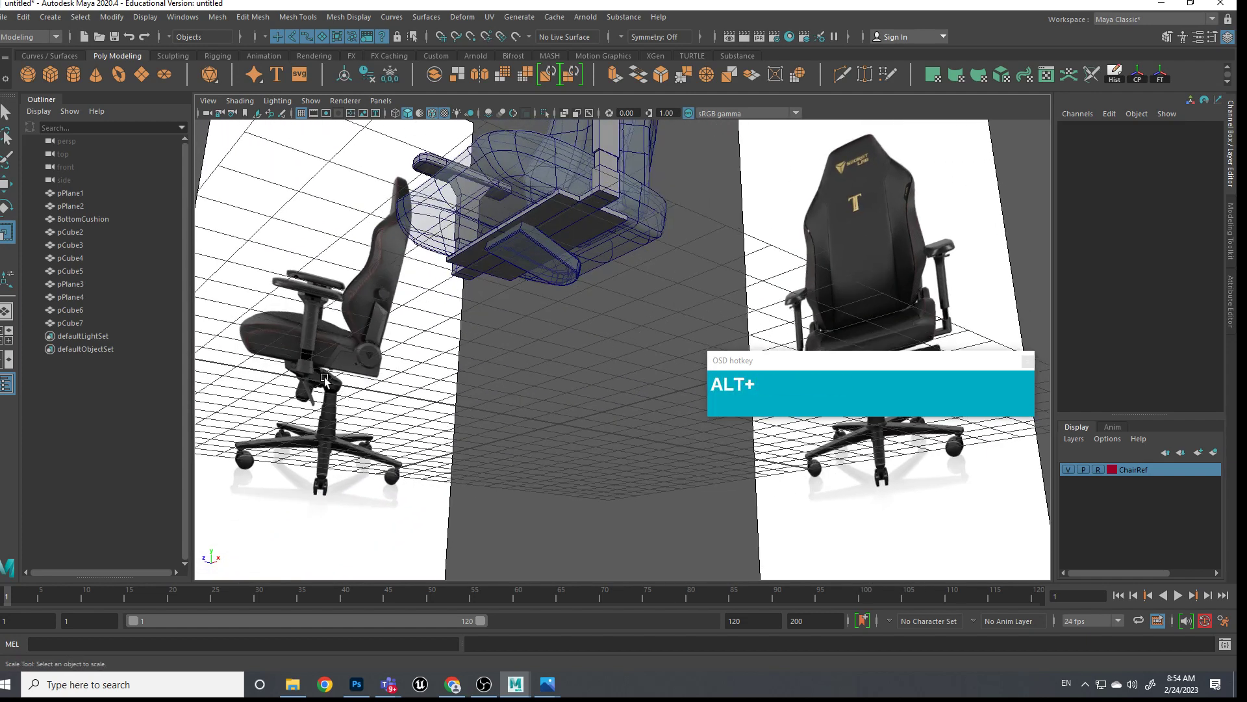
{"action": "left_click_drag", "start_coordinate": [483, 371], "coordinate": [596, 378], "text": "alt"}
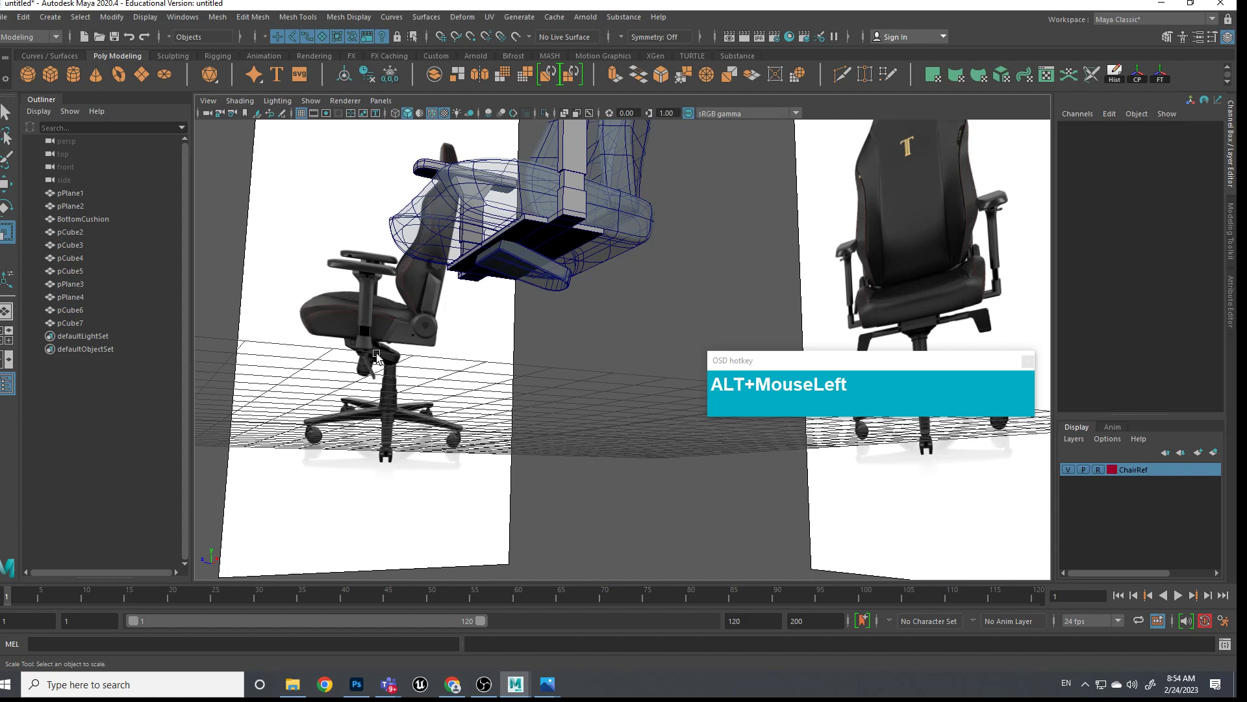
{"action": "middle_click_drag", "start_coordinate": [532, 334], "coordinate": [565, 364], "text": "alt"}
{"action": "left_click_drag", "start_coordinate": [566, 364], "coordinate": [588, 412], "text": "alt"}
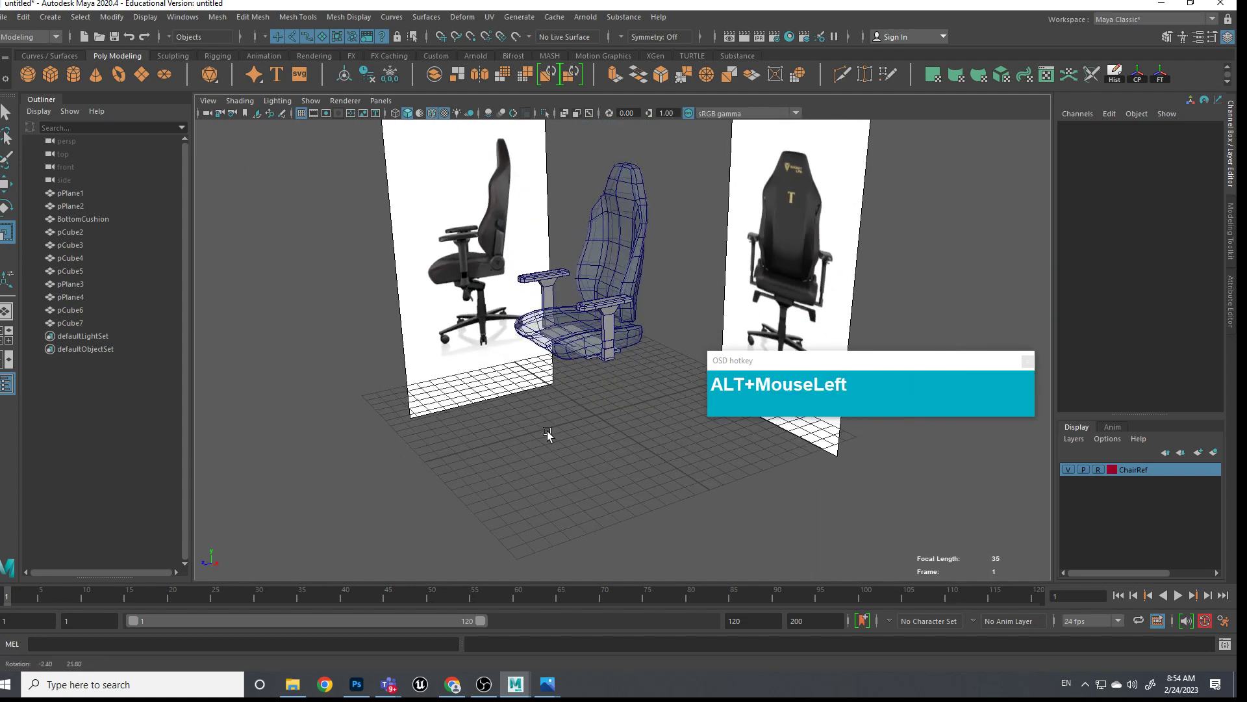
Create a polygon cylinder at the origin for the knob under the seat
{"action": "right_click_drag", "start_coordinate": [587, 412], "coordinate": [523, 413], "text": "shift"}
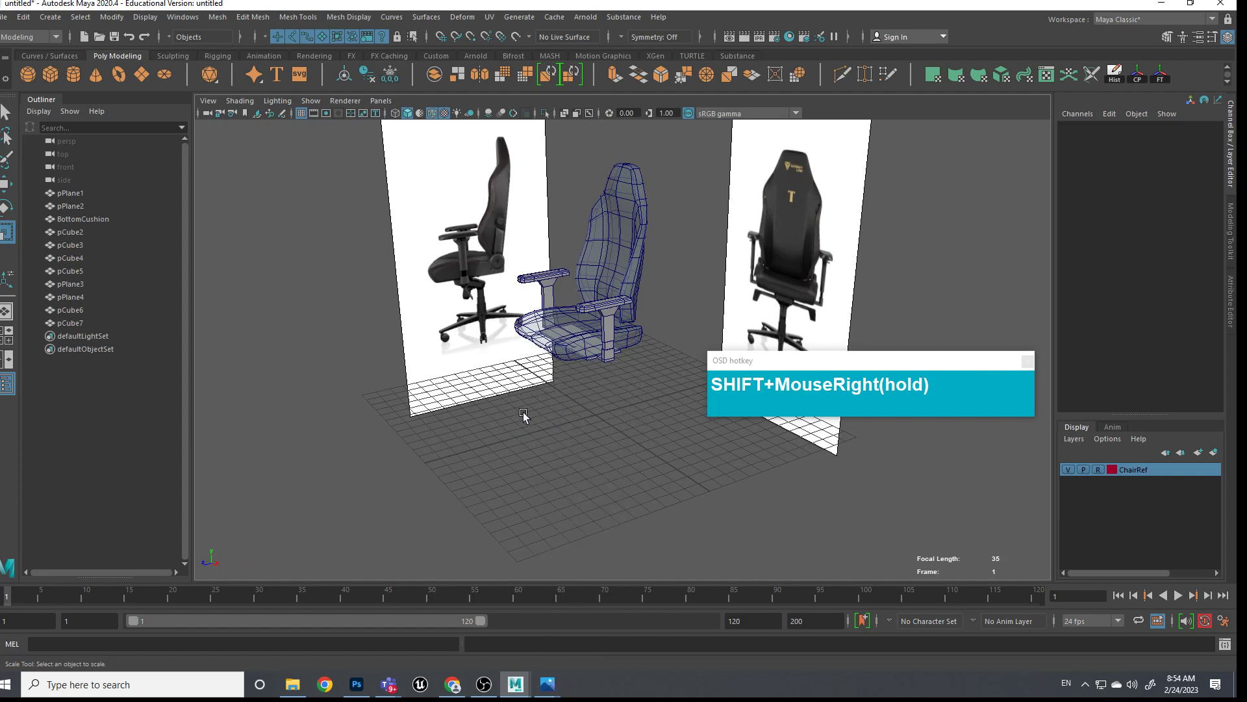
{"action": "scroll", "coordinate": [585, 449], "scroll_direction": "up", "scroll_amount": 5}
{"action": "middle_click_drag", "start_coordinate": [593, 450], "coordinate": [448, 305], "text": "alt"}
{"action": "right_click_drag", "start_coordinate": [448, 305], "coordinate": [479, 334], "text": "alt"}
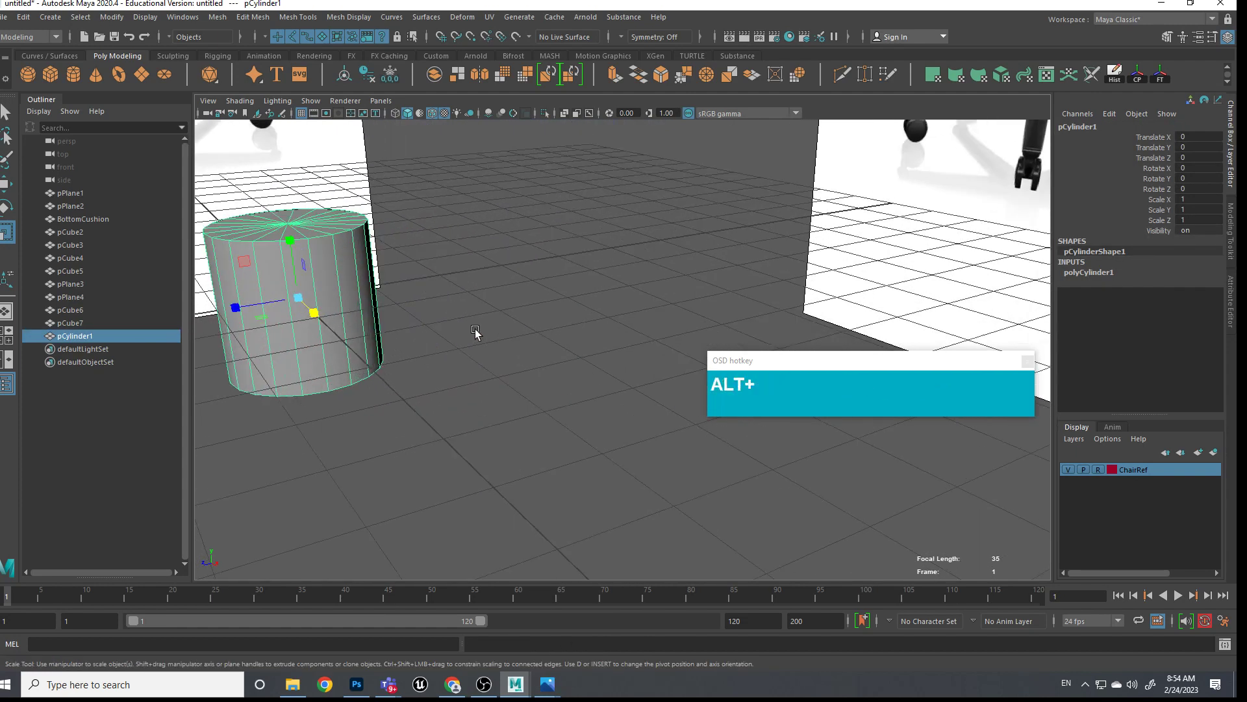
{"action": "left_click_drag", "start_coordinate": [479, 334], "coordinate": [538, 350], "text": "alt"}
{"action": "right_click_drag", "start_coordinate": [486, 303], "coordinate": [488, 267], "text": "shift"}
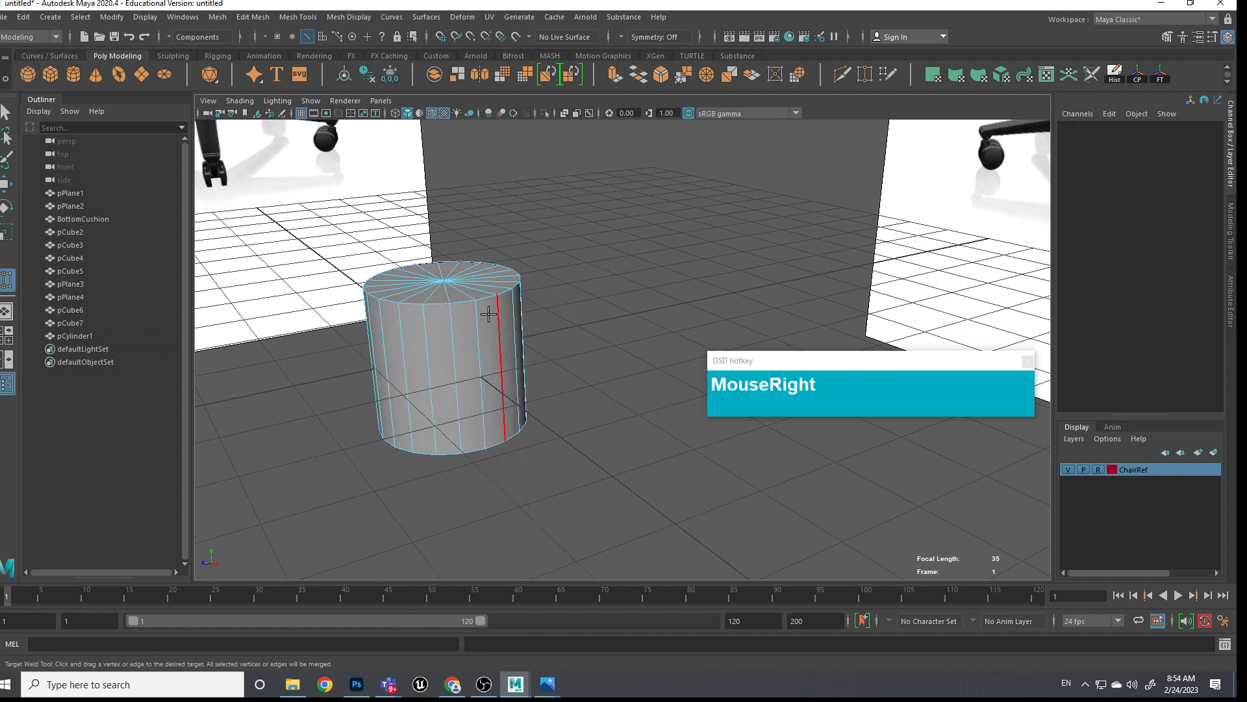
{"action": "key", "text": "alt"}
{"action": "left_click_drag", "start_coordinate": [485, 298], "coordinate": [512, 354]}
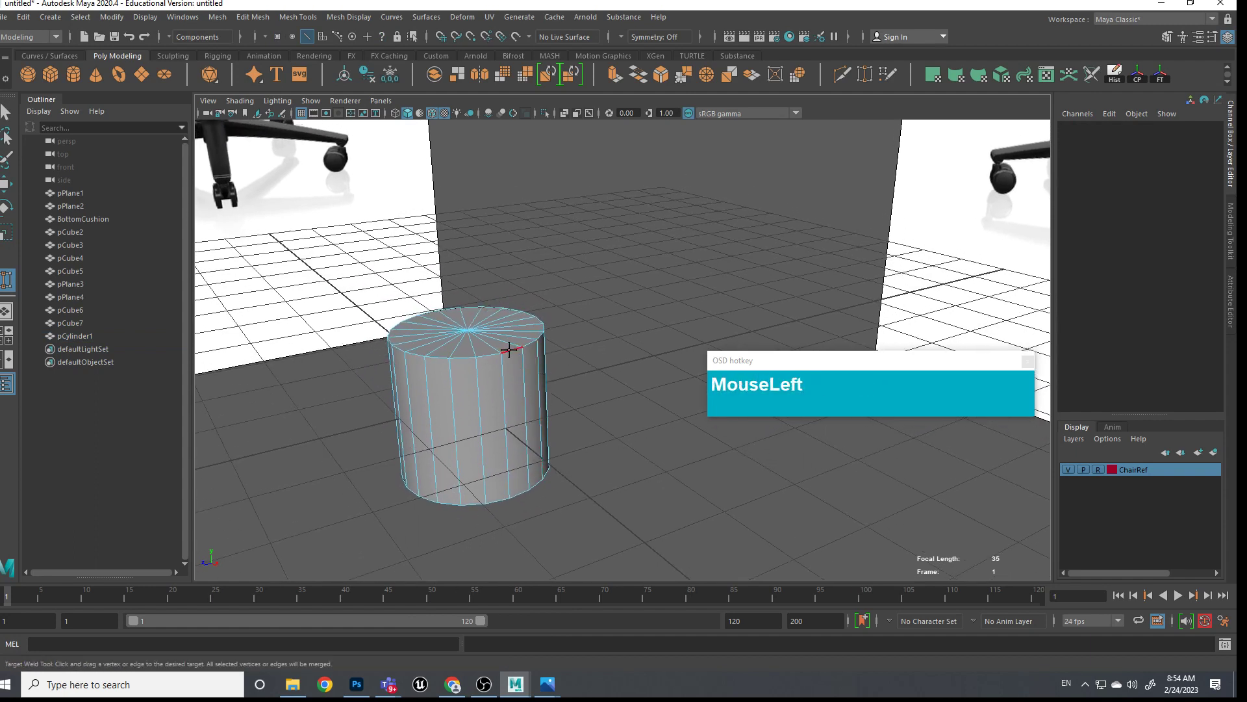
{"action": "key", "text": "alt"}
{"action": "left_click", "coordinate": [511, 349]}
{"action": "key", "text": "q"}
Select the cylinder's top edge loop and bevel it with a fraction of 0.5 and one segment
{"action": "double_click", "coordinate": [510, 354]}
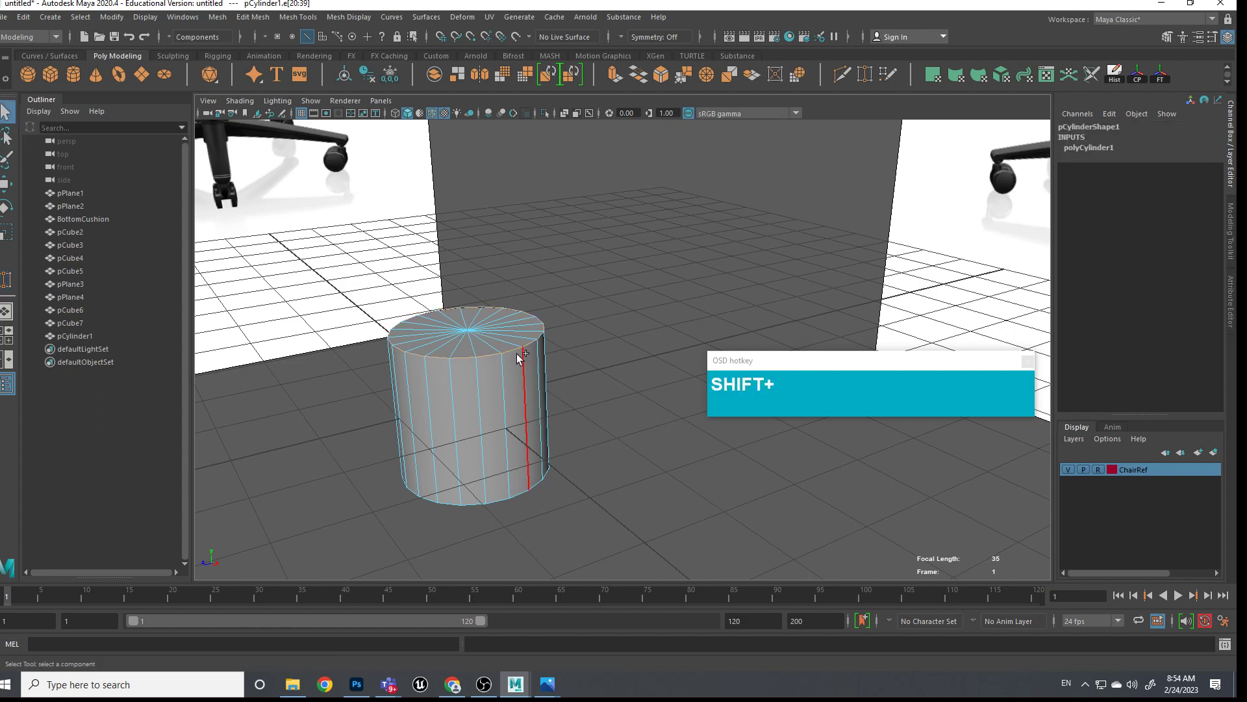
{"action": "right_click", "coordinate": [516, 353], "text": "shift"}
{"action": "right_click_drag", "start_coordinate": [573, 357], "coordinate": [575, 352], "text": "shift"}
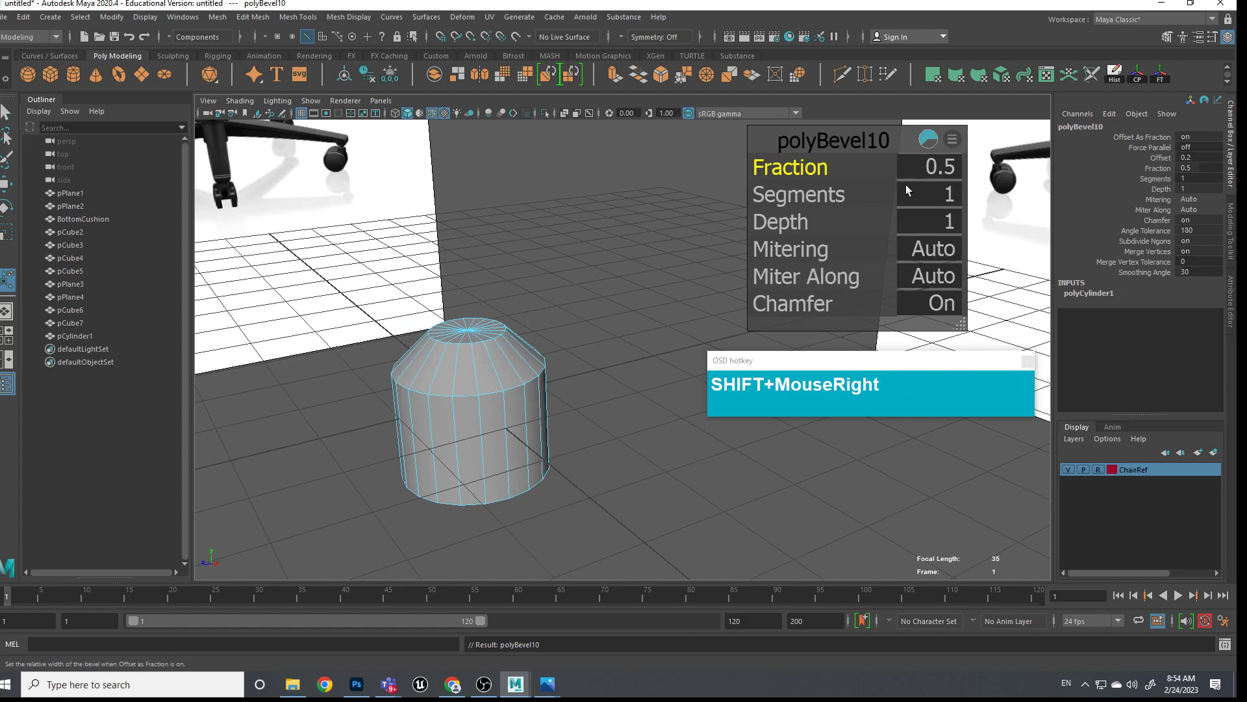
{"action": "mouse_move", "coordinate": [805, 202]}
{"action": "left_mouse_down"}
{"action": "mouse_move", "coordinate": [831, 205]}
{"action": "mouse_move", "coordinate": [797, 207]}
{"action": "left_mouse_up"}
{"action": "mouse_move", "coordinate": [799, 208]}
{"action": "left_mouse_down"}
{"action": "mouse_move", "coordinate": [792, 169]}
{"action": "mouse_move", "coordinate": [803, 169]}
{"action": "mouse_move", "coordinate": [788, 199]}
{"action": "left_mouse_up"}
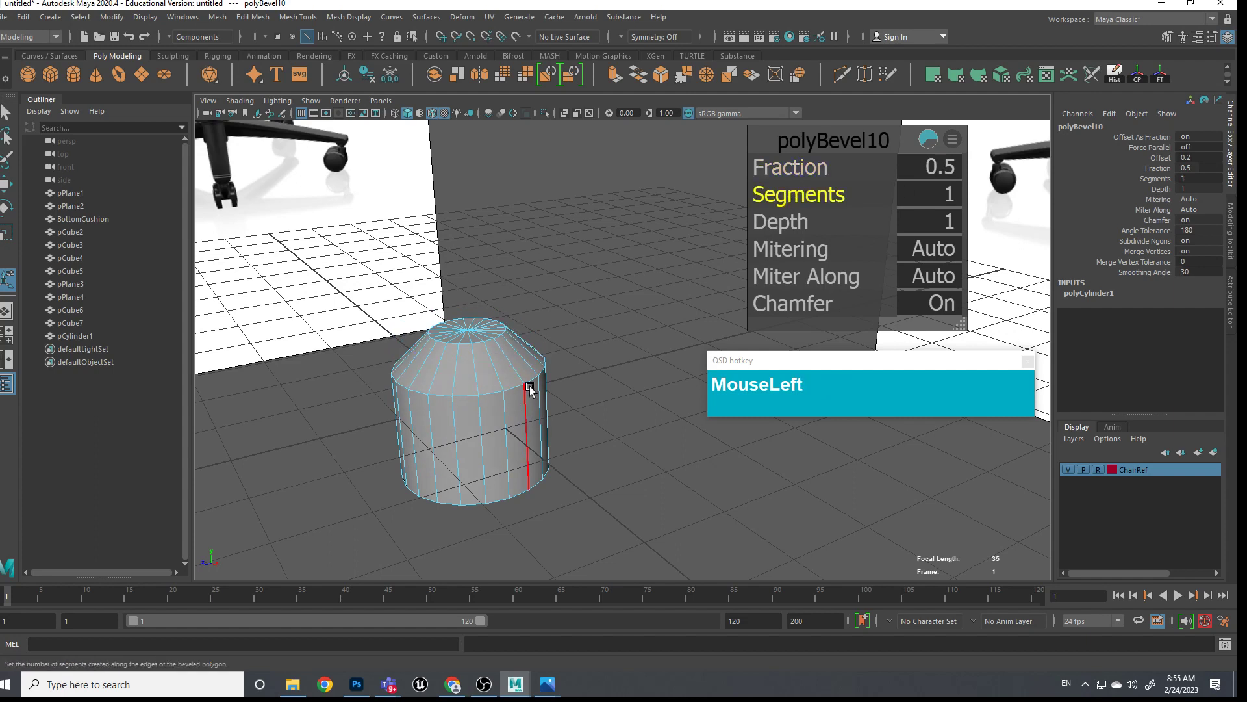
Compare the cylinder with the knob in the side reference and adjust the bevel's fraction
{"action": "scroll", "coordinate": [364, 227], "scroll_direction": "down", "scroll_amount": 5}
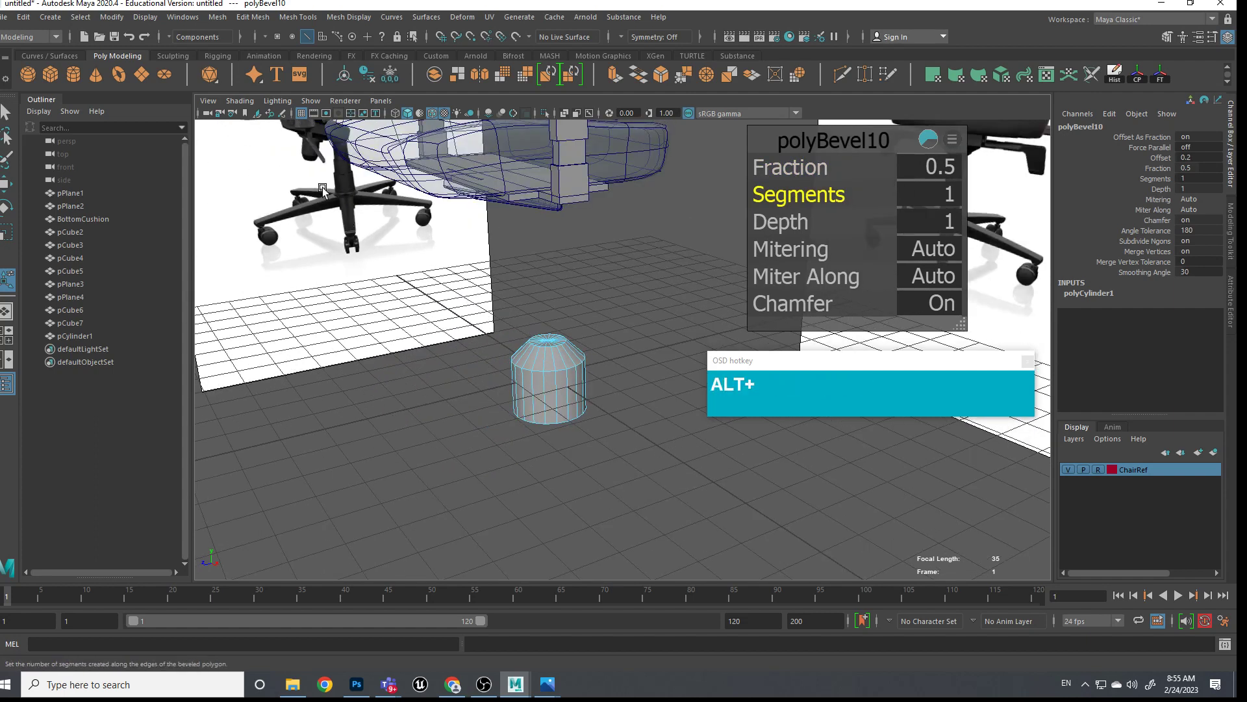
{"action": "middle_click_drag", "start_coordinate": [323, 189], "coordinate": [412, 202], "text": "alt"}
{"action": "middle_click_drag", "start_coordinate": [532, 305], "coordinate": [580, 356], "text": "alt"}
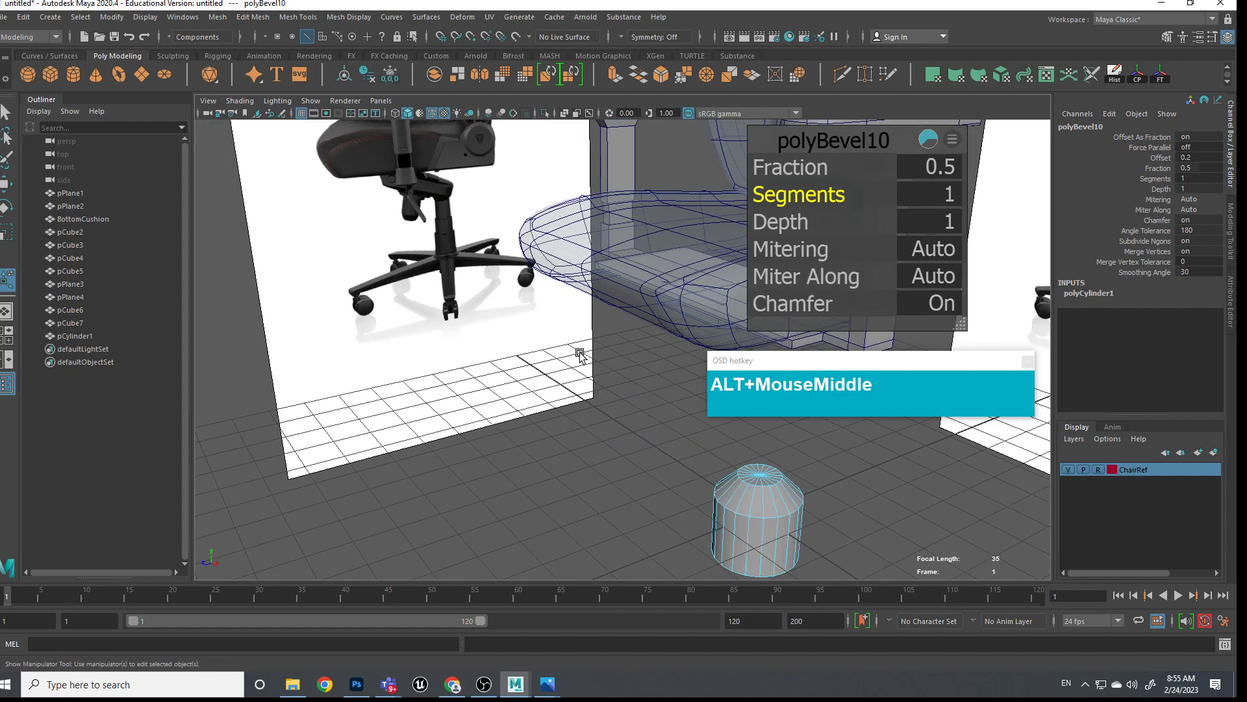
{"action": "left_click_drag", "start_coordinate": [806, 168], "coordinate": [808, 171]}
{"action": "middle_click_drag", "start_coordinate": [733, 464], "coordinate": [506, 391], "text": "alt"}
Raise the cylinder's bevel vertices slightly and return it to object mode
{"action": "right_click_drag", "start_coordinate": [517, 422], "coordinate": [453, 327]}
{"action": "left_click_drag", "start_coordinate": [529, 412], "coordinate": [570, 407], "text": "alt"}
{"action": "key", "text": "w"}
{"action": "left_click_drag", "start_coordinate": [530, 356], "coordinate": [532, 344]}
{"action": "right_click_drag", "start_coordinate": [548, 423], "coordinate": [594, 390]}
Scale the cylinder uniformly to 0.5 and tilt it in the side view to a Rotate X of 158.277
{"action": "key", "text": "e"}
{"action": "key", "text": "r"}
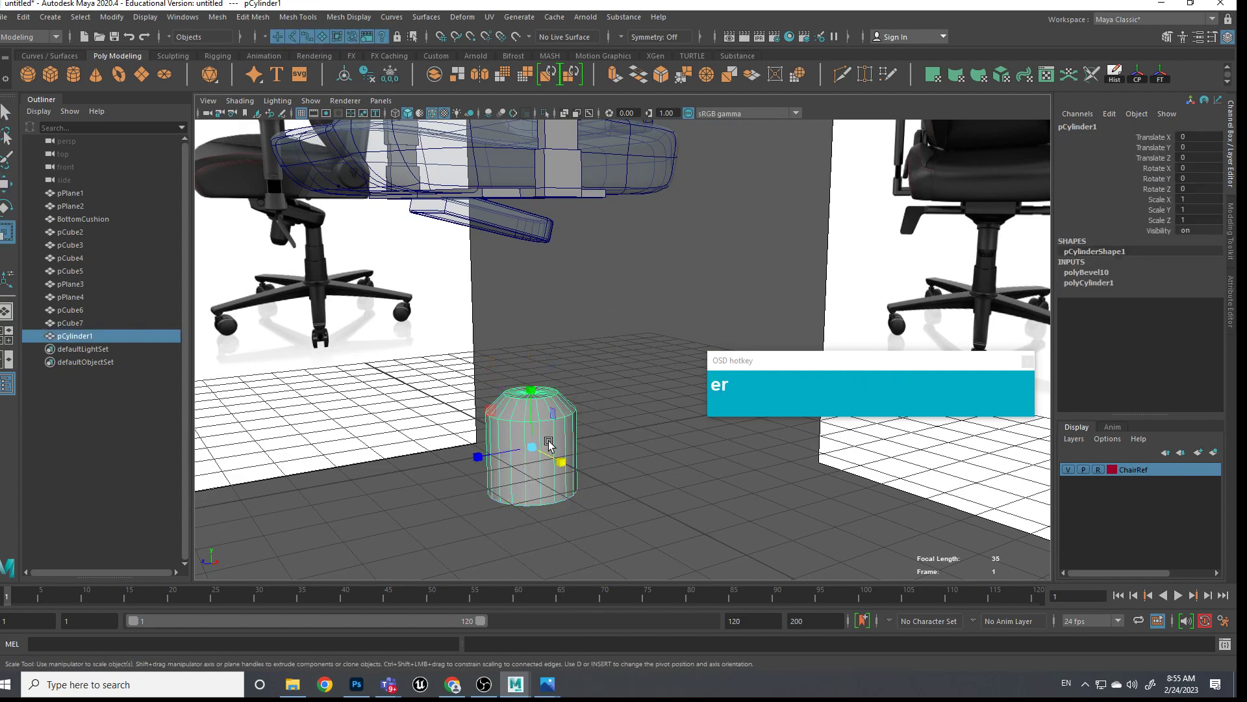
{"action": "left_click_drag", "start_coordinate": [528, 453], "coordinate": [577, 585]}
{"action": "key", "text": "e"}
{"action": "key", "text": "space"}
{"action": "left_click_drag", "start_coordinate": [621, 499], "coordinate": [685, 498]}
{"action": "scroll", "coordinate": [559, 434], "scroll_direction": "down", "scroll_amount": 5}
{"action": "scroll", "coordinate": [558, 436], "scroll_direction": "up", "scroll_amount": 2}
{"action": "middle_click_drag", "start_coordinate": [558, 435], "coordinate": [567, 367], "text": "alt"}
Move the cylinder under the seat to Translate Y 3.903 and Translate Z 1.452, stretching it to a Scale Y of 0.62
{"action": "key", "text": "r"}
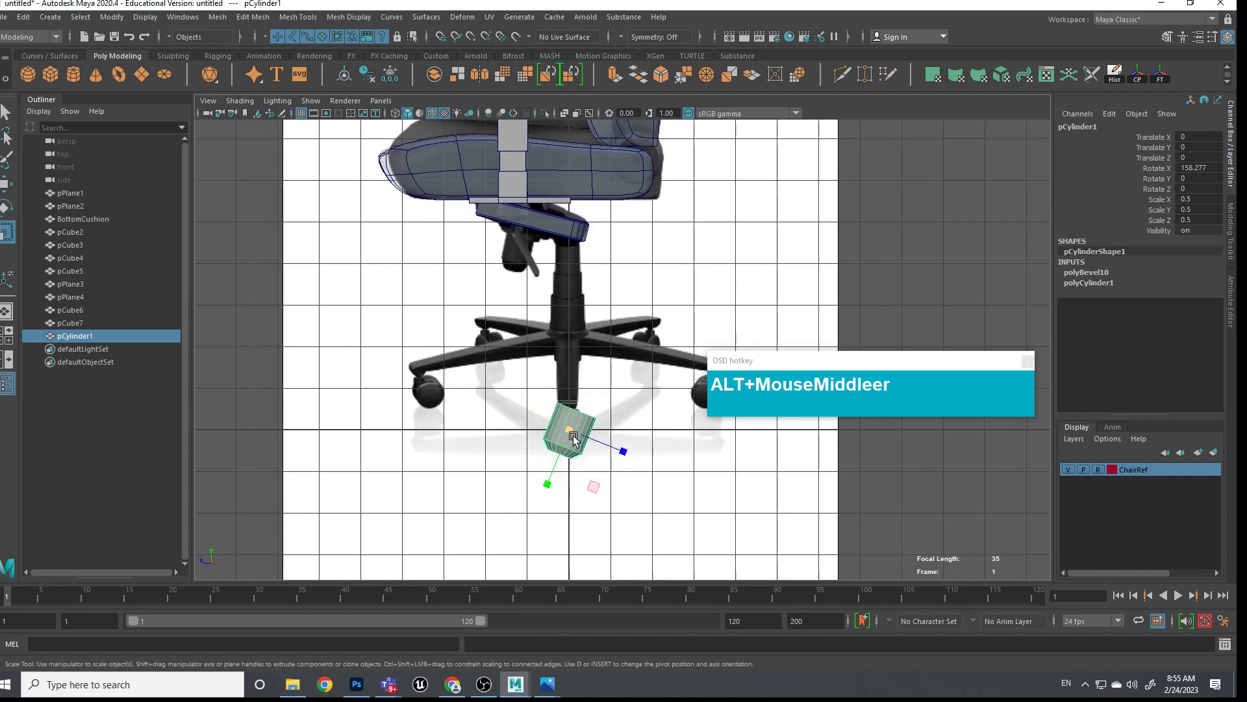
{"action": "key", "text": "w"}
{"action": "left_click_drag", "start_coordinate": [569, 430], "coordinate": [488, 337]}
{"action": "key", "text": "r"}
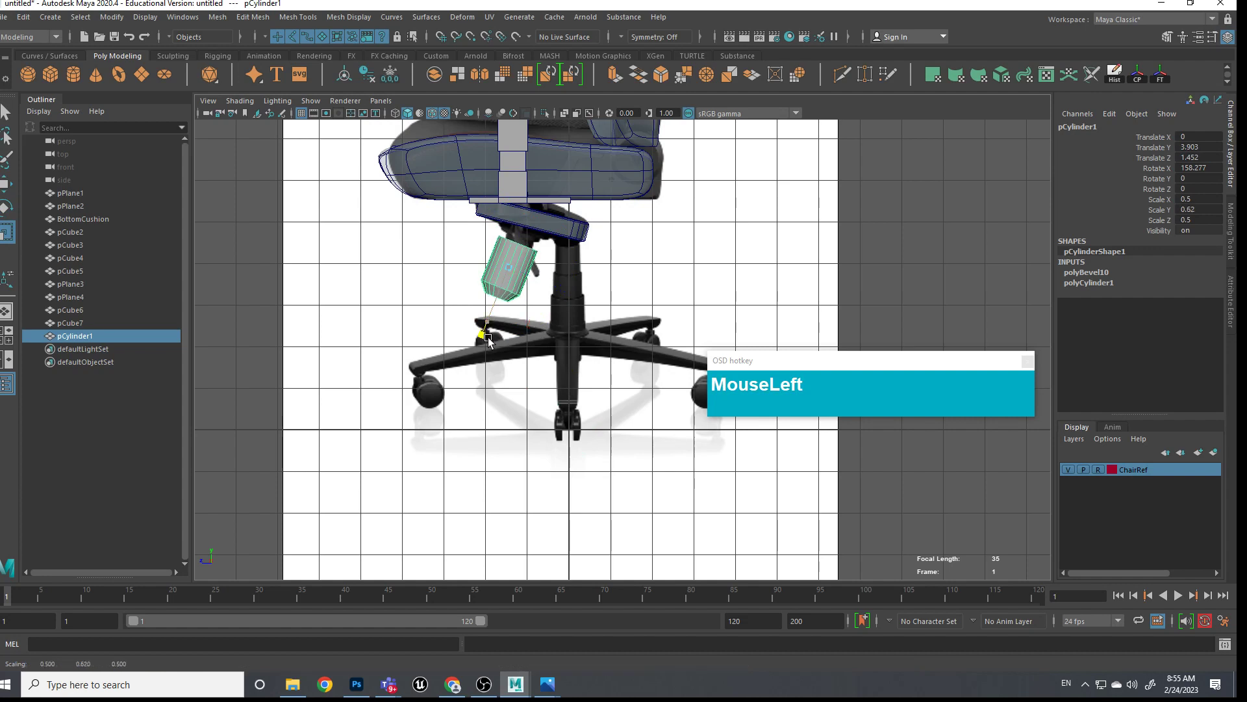
Fit the knob to the reference with Rotate X 166.649, scale 0.352, 0.439, 0.352, Translate Y 4.434 and Translate Z 1.249
{"action": "key", "text": "e"}
{"action": "mouse_move", "coordinate": [565, 269]}
{"action": "left_mouse_down"}
{"action": "mouse_move", "coordinate": [495, 280]}
{"action": "mouse_move", "coordinate": [523, 265]}
{"action": "mouse_move", "coordinate": [519, 252]}
{"action": "mouse_move", "coordinate": [595, 244]}
{"action": "mouse_move", "coordinate": [560, 287]}
{"action": "left_mouse_up"}
{"action": "key", "text": "r"}
{"action": "key", "text": "w"}
{"action": "key", "text": "e"}
{"action": "key", "text": "space"}
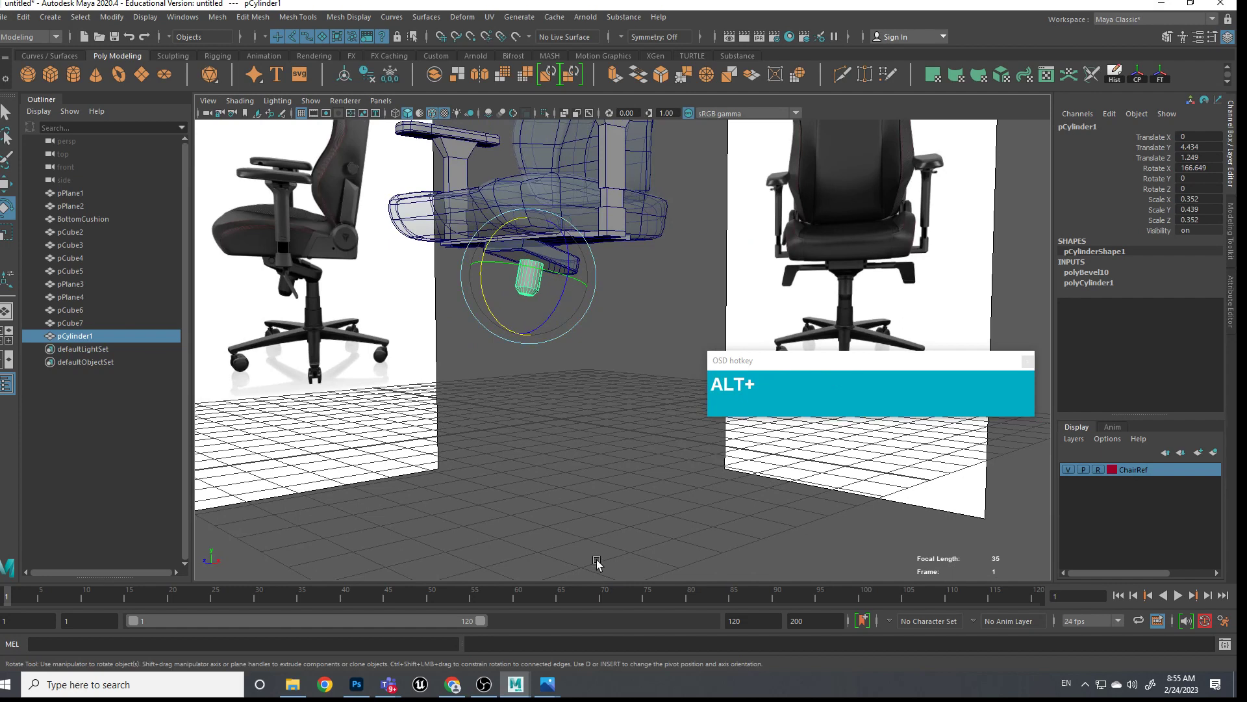
Deselect the knob and create a second polygon cylinder at the origin
{"action": "left_click", "coordinate": [602, 480]}
{"action": "left_click_drag", "start_coordinate": [592, 432], "coordinate": [565, 411], "text": "alt"}
{"action": "right_click_drag", "start_coordinate": [582, 417], "coordinate": [517, 416], "text": "shift"}
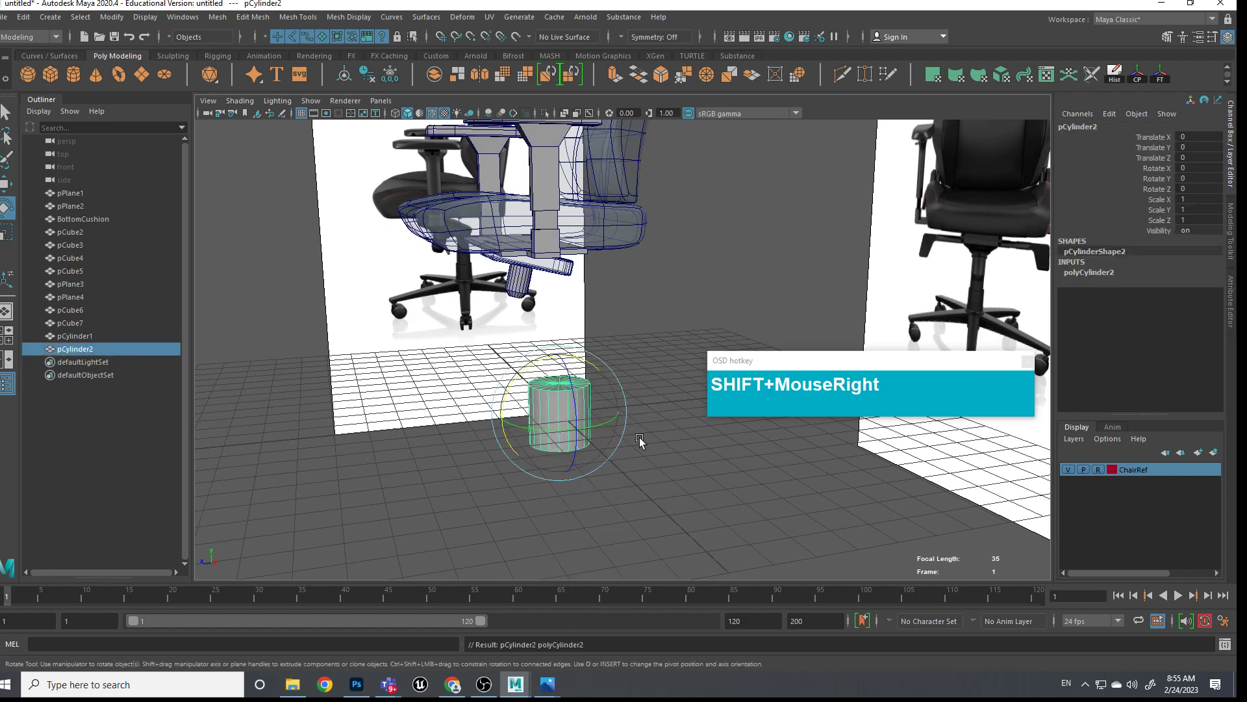
Scale the second cylinder down to a slim column and raise it under the seat plate behind the knob
{"action": "key", "text": "e"}
{"action": "key", "text": "r"}
{"action": "left_click_drag", "start_coordinate": [558, 356], "coordinate": [523, 275], "text": "ctrl"}
{"action": "key", "text": "w"}
Freeze only the scale of the knob cylinder, with Translate and Rotate excluded from the freeze options
{"action": "left_click", "coordinate": [523, 274]}
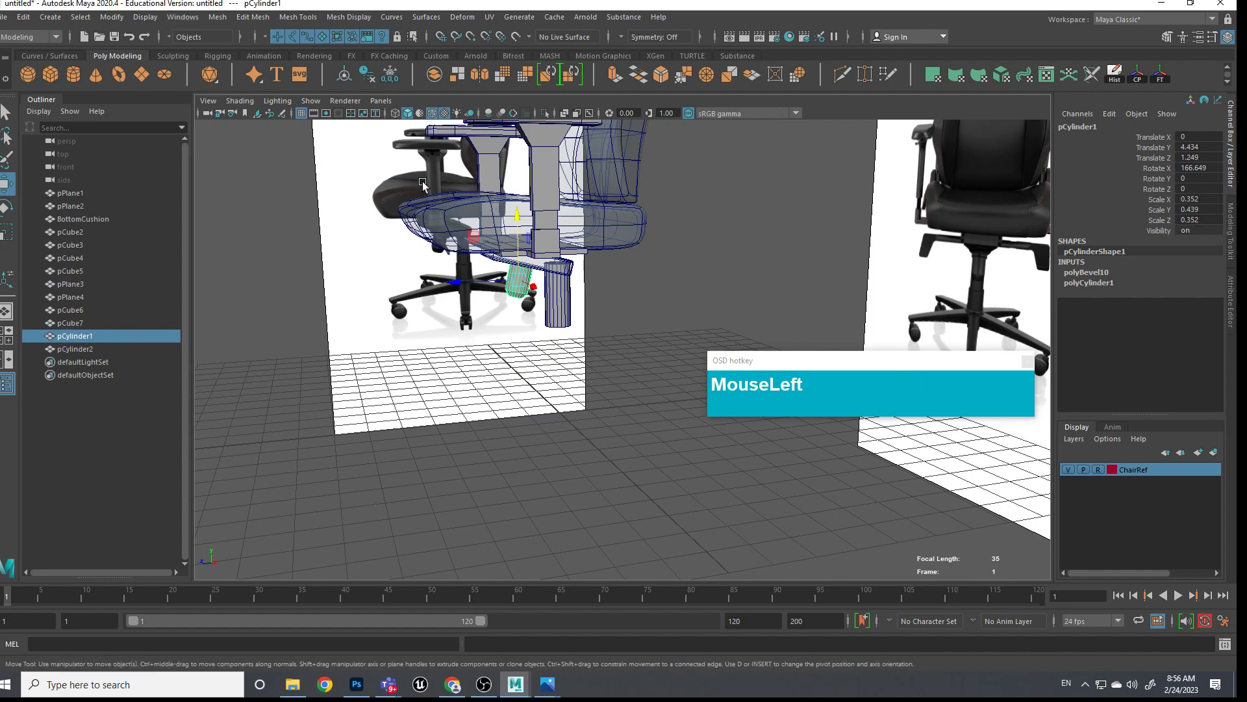
{"action": "left_click", "coordinate": [124, 19]}
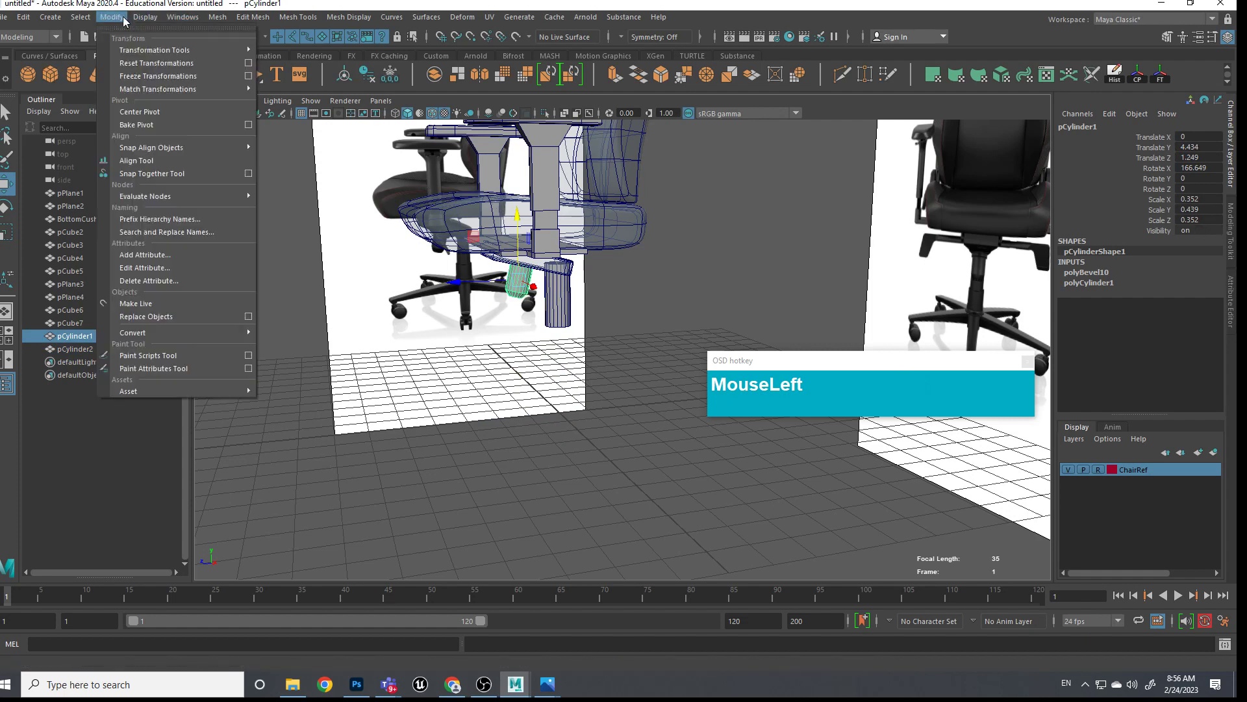
{"action": "left_click", "coordinate": [248, 77]}
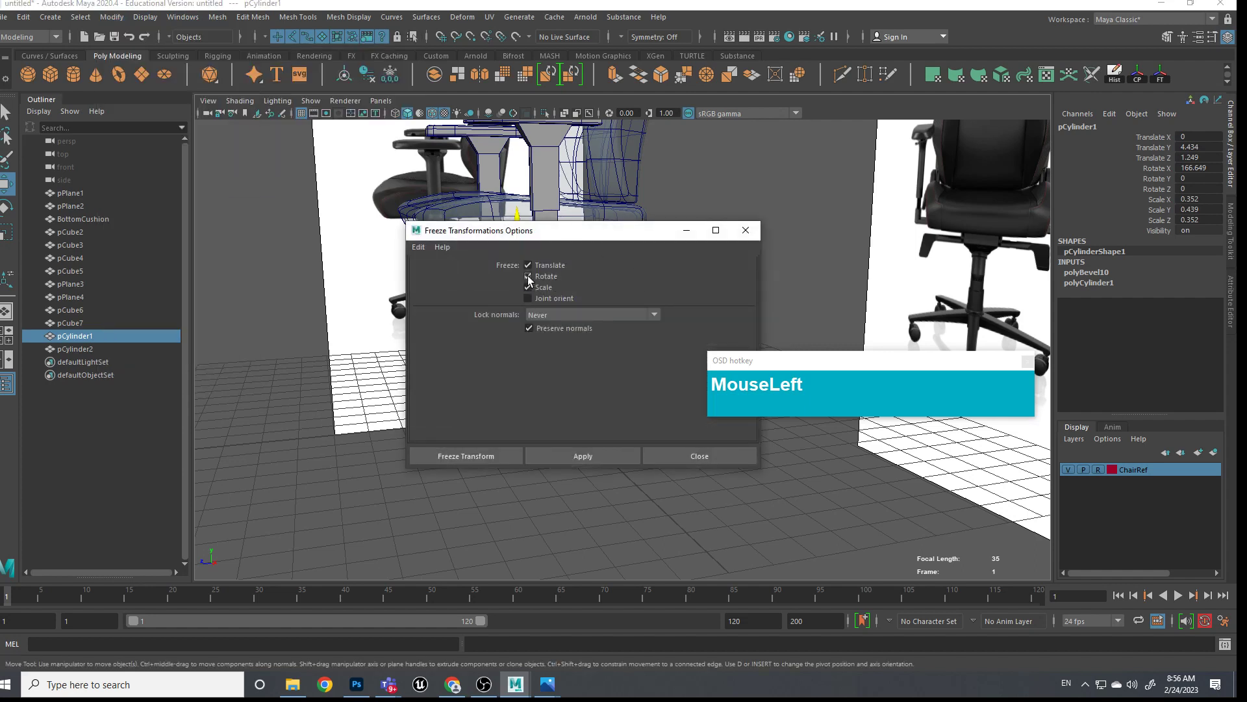
{"action": "left_click", "coordinate": [492, 457]}
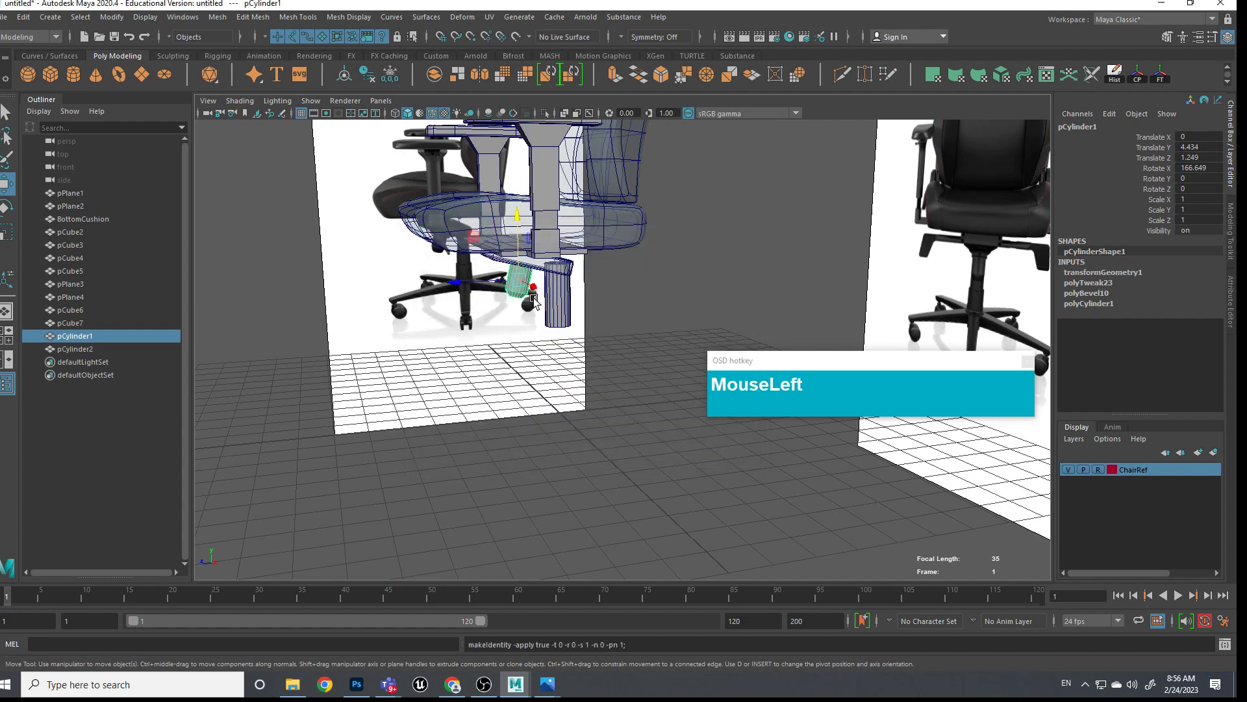
Select the second cylinder and shift it in the side view to Translate Z 0.047, aligned with the reference column
{"action": "scroll", "coordinate": [449, 229], "scroll_direction": "up", "scroll_amount": 2}
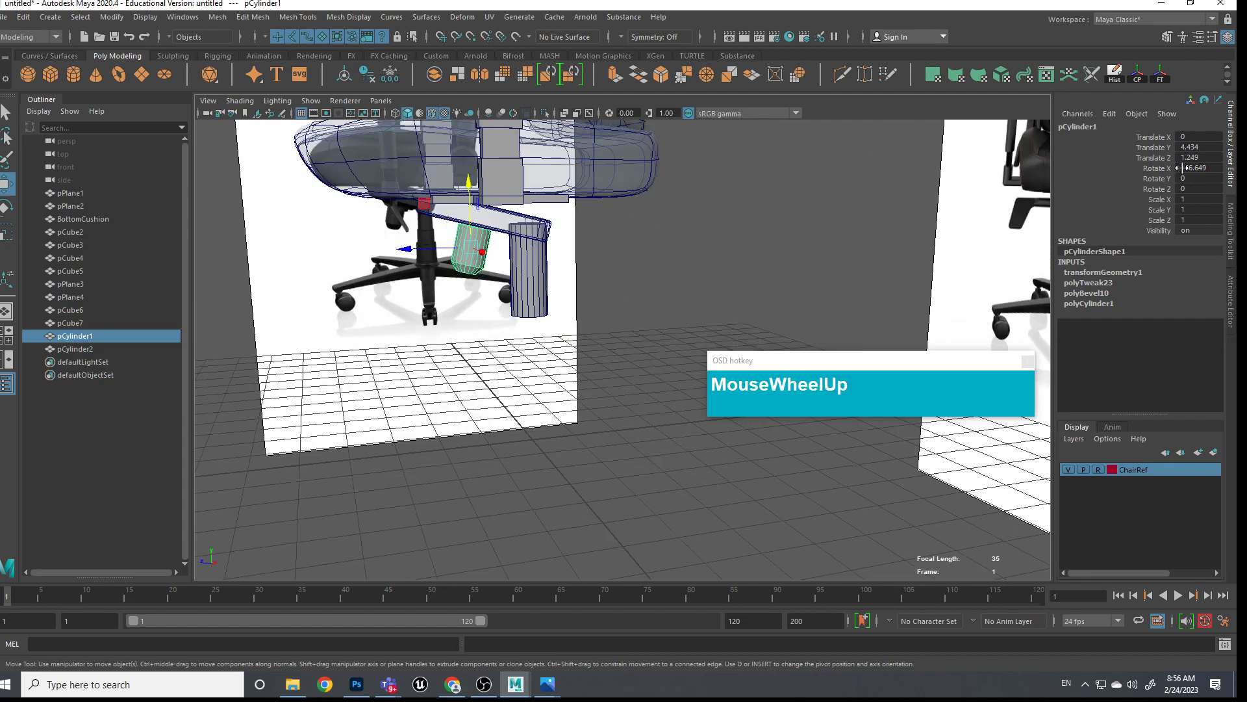
{"action": "scroll", "coordinate": [641, 235], "scroll_direction": "up", "scroll_amount": 3}
{"action": "left_click", "coordinate": [513, 272]}
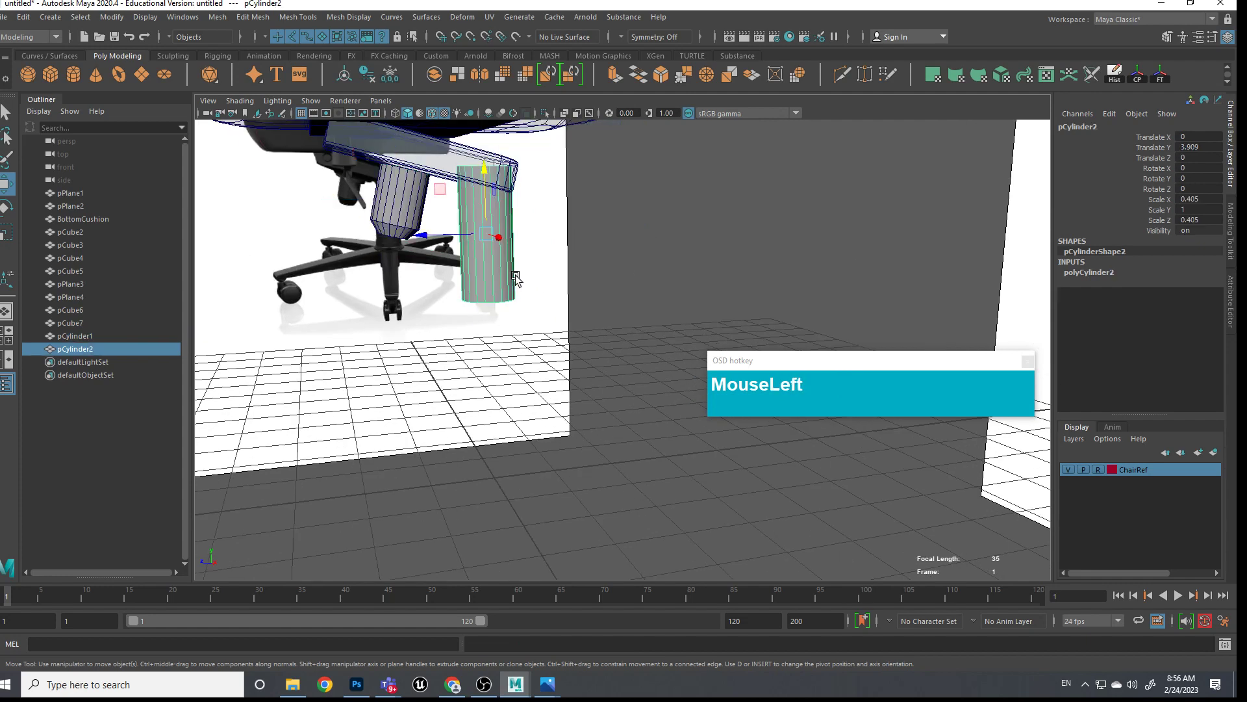
{"action": "scroll", "coordinate": [513, 273], "scroll_direction": "down", "scroll_amount": 4}
{"action": "key", "text": "space"}
{"action": "left_click", "coordinate": [542, 288]}
{"action": "left_click_drag", "start_coordinate": [542, 290], "coordinate": [614, 292]}
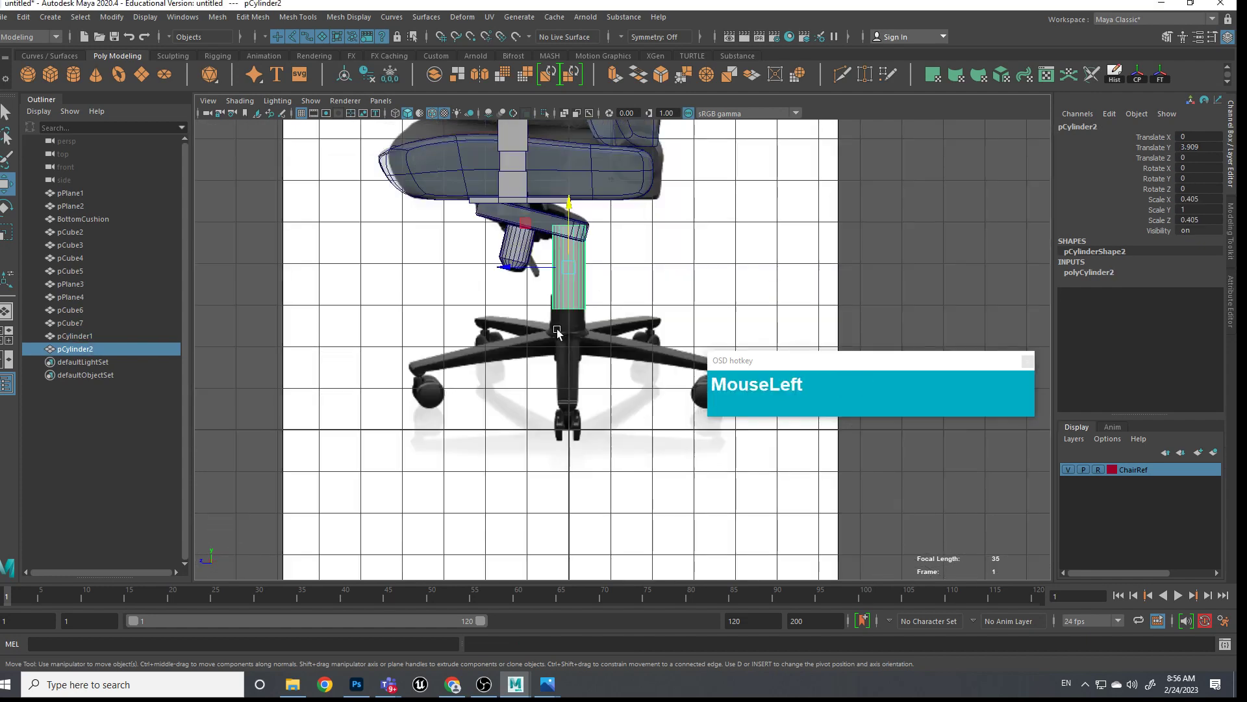
{"action": "scroll", "coordinate": [591, 289], "scroll_direction": "up", "scroll_amount": 2}
{"action": "middle_click_drag", "start_coordinate": [592, 286], "coordinate": [540, 357], "text": "alt"}
{"action": "mouse_move", "coordinate": [504, 338]}
{"action": "left_mouse_down"}
{"action": "mouse_move", "coordinate": [484, 338]}
{"action": "mouse_move", "coordinate": [500, 337]}
{"action": "left_mouse_up"}
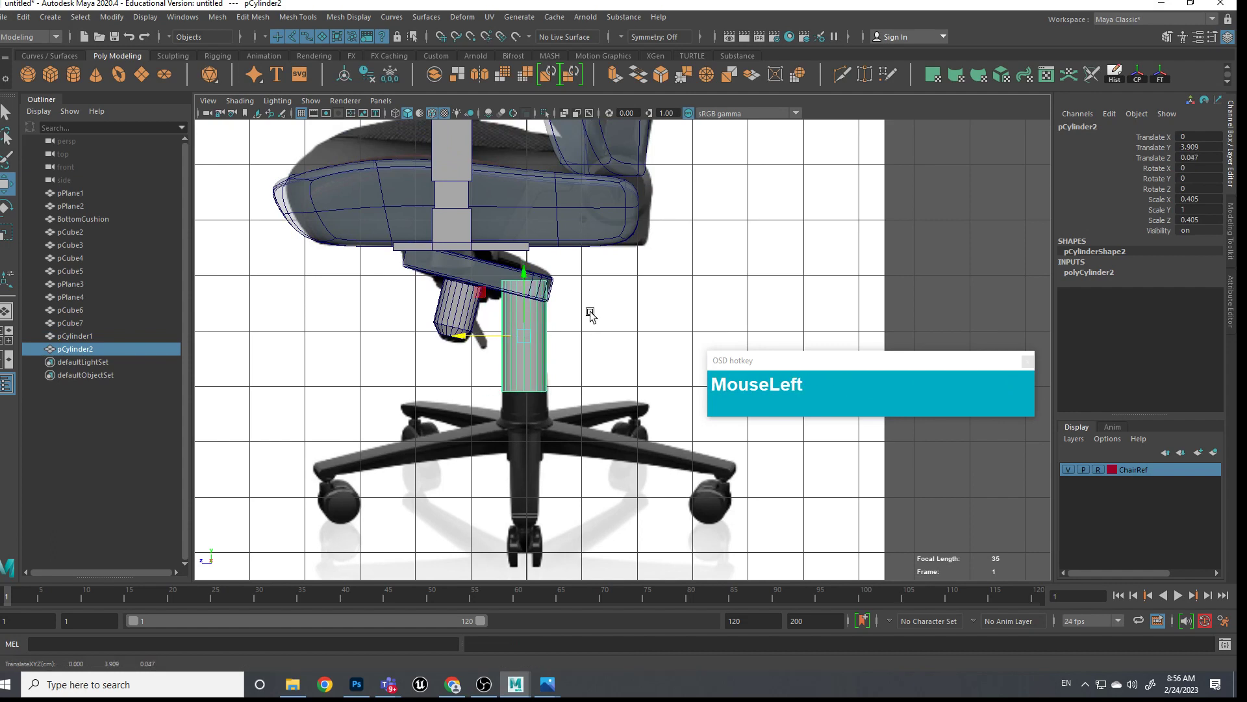
Assign the existing XRayMaterial to the column cylinder
{"action": "key", "text": "r"}
{"action": "key", "text": "ctrl"}
{"action": "key", "text": "shift"}
{"action": "right_click_drag", "start_coordinate": [528, 323], "coordinate": [549, 683]}
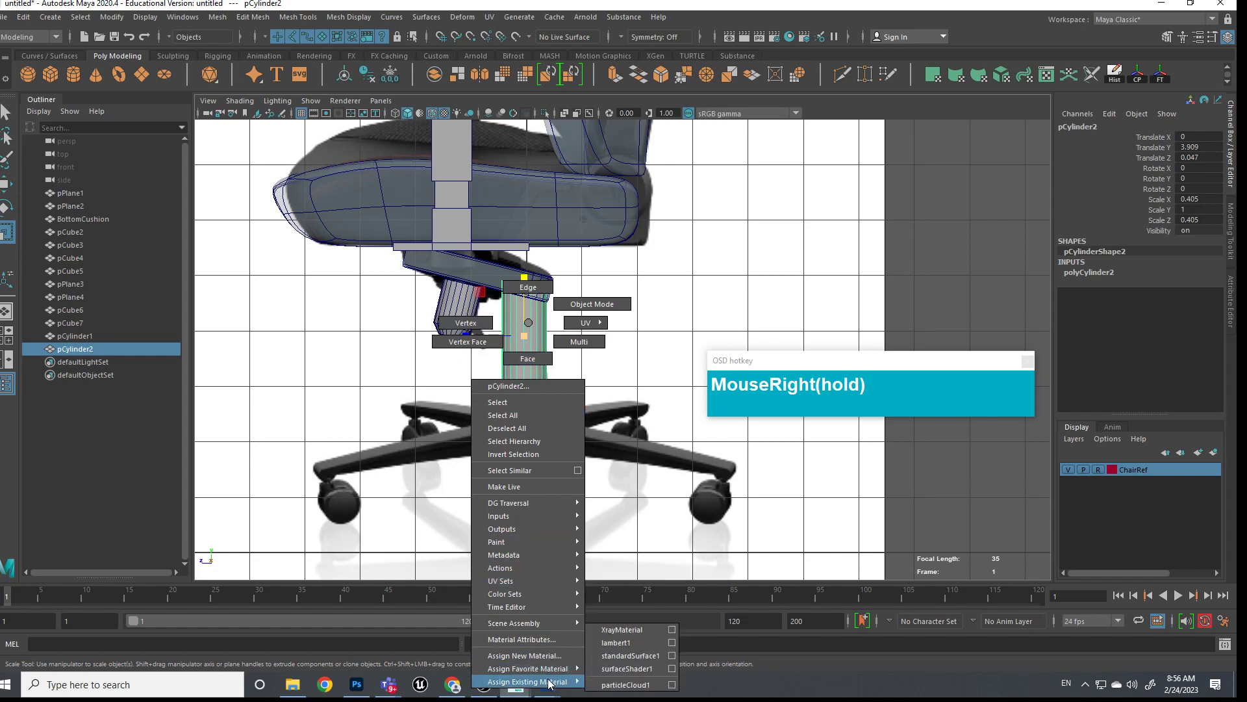
{"action": "right_click_drag", "start_coordinate": [645, 636], "coordinate": [640, 631]}
{"action": "scroll", "coordinate": [576, 326], "scroll_direction": "up", "scroll_amount": 5}
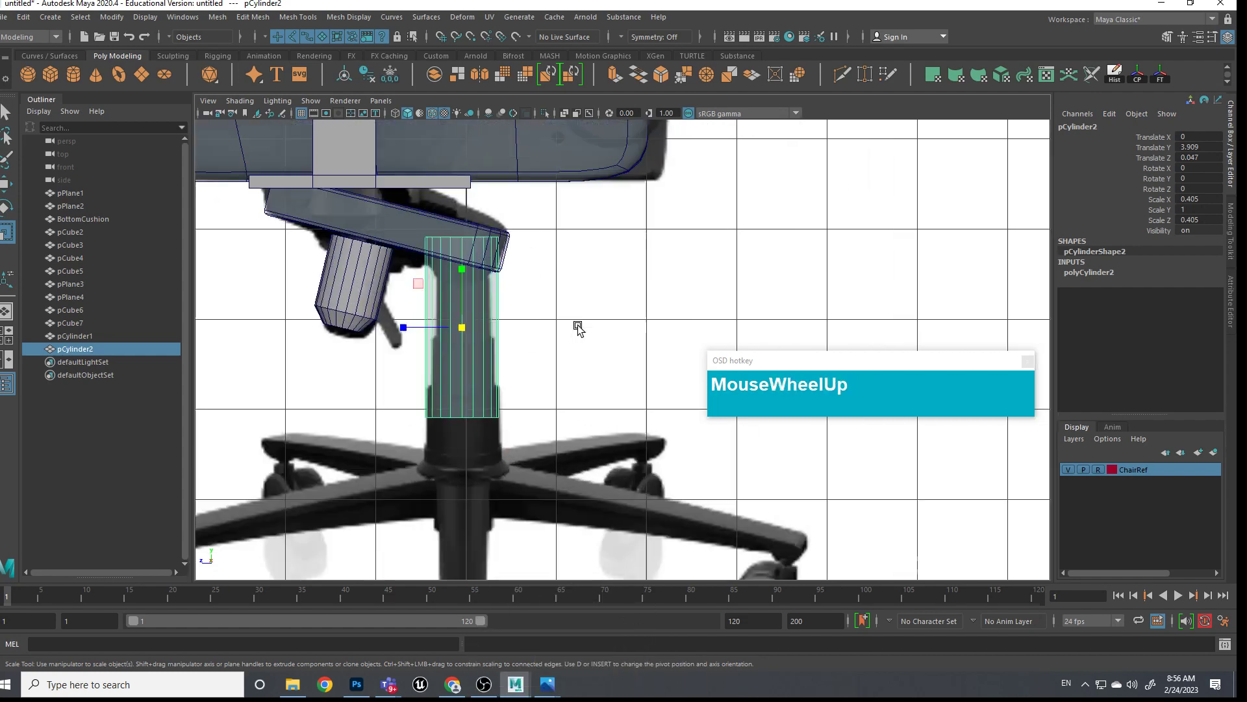
Scale the column to 0.291 in X and Z, and lower its top vertices to just below the seat bracket
{"action": "left_click_drag", "start_coordinate": [451, 267], "coordinate": [450, 363], "text": "ctrl"}
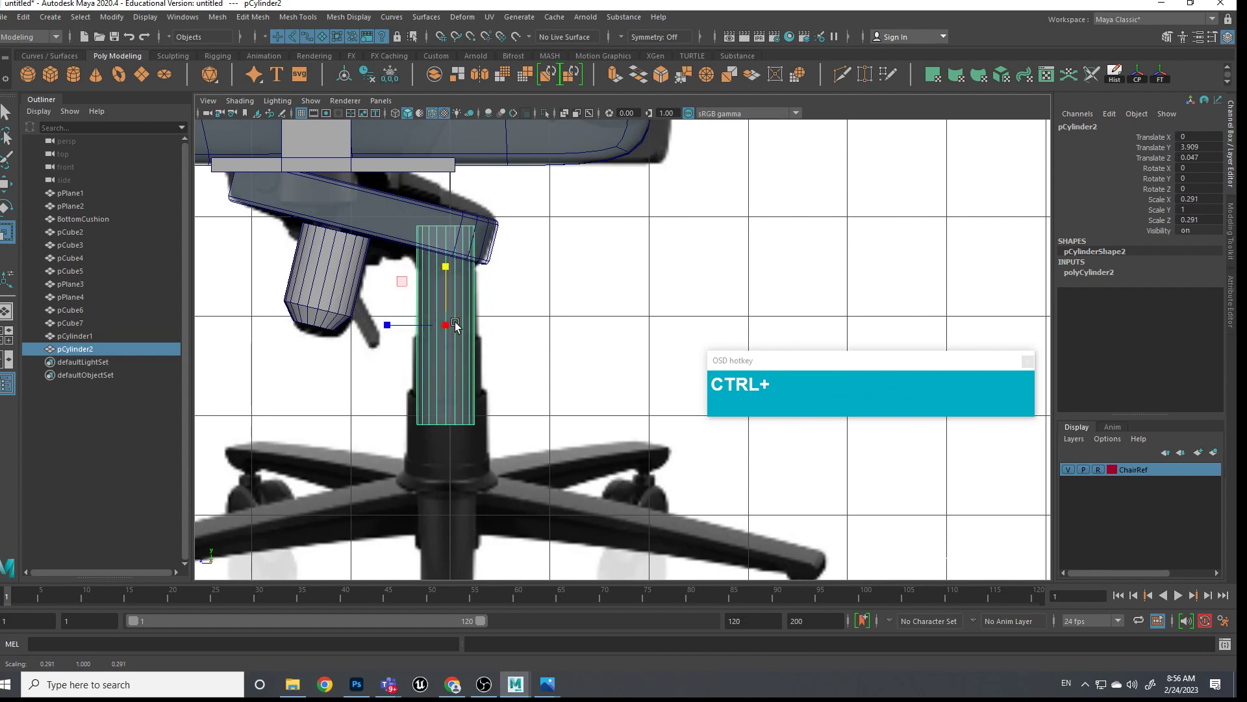
{"action": "right_click_drag", "start_coordinate": [445, 283], "coordinate": [384, 276]}
{"action": "left_click_drag", "start_coordinate": [392, 203], "coordinate": [487, 254]}
{"action": "key", "text": "w"}
{"action": "left_click_drag", "start_coordinate": [447, 190], "coordinate": [442, 236]}
{"action": "scroll", "coordinate": [474, 354], "scroll_direction": "up", "scroll_amount": 2}
Insert two pairs of closely spaced edge loops around the column with Multi-Cut, near the reference's two width steps
{"action": "left_click_drag", "start_coordinate": [493, 448], "coordinate": [331, 399]}
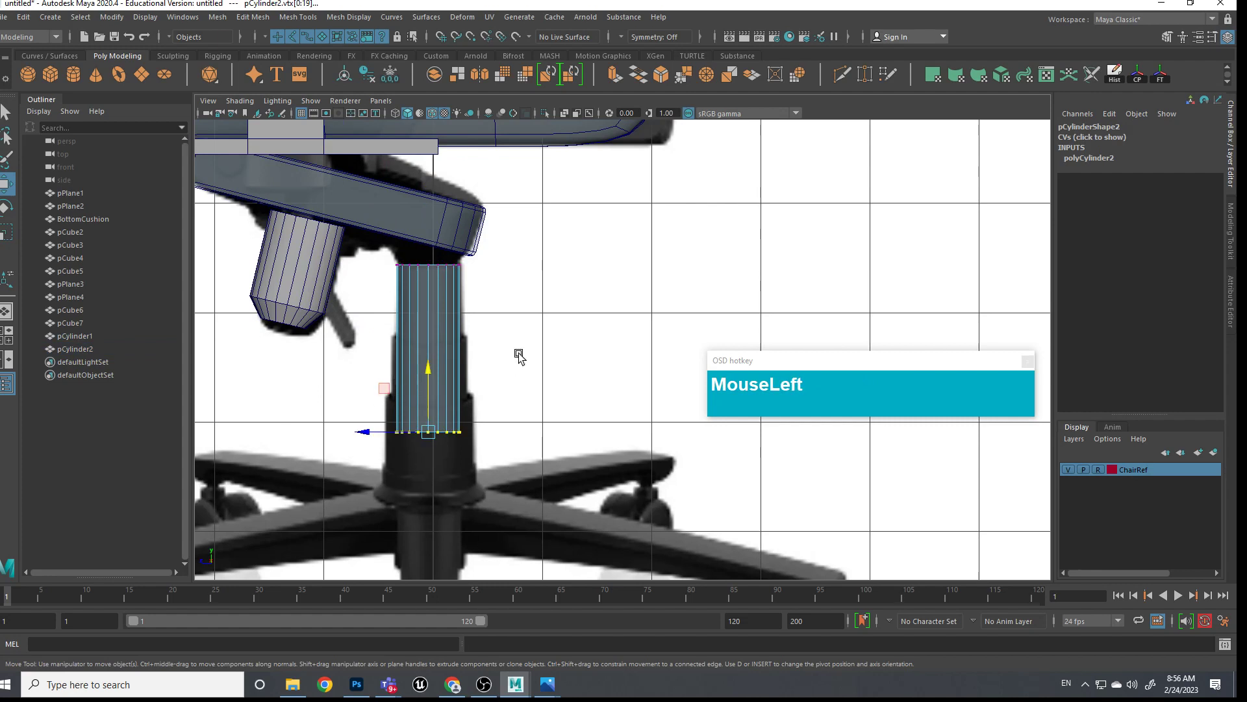
{"action": "right_click_drag", "start_coordinate": [433, 344], "coordinate": [472, 342], "text": "shift"}
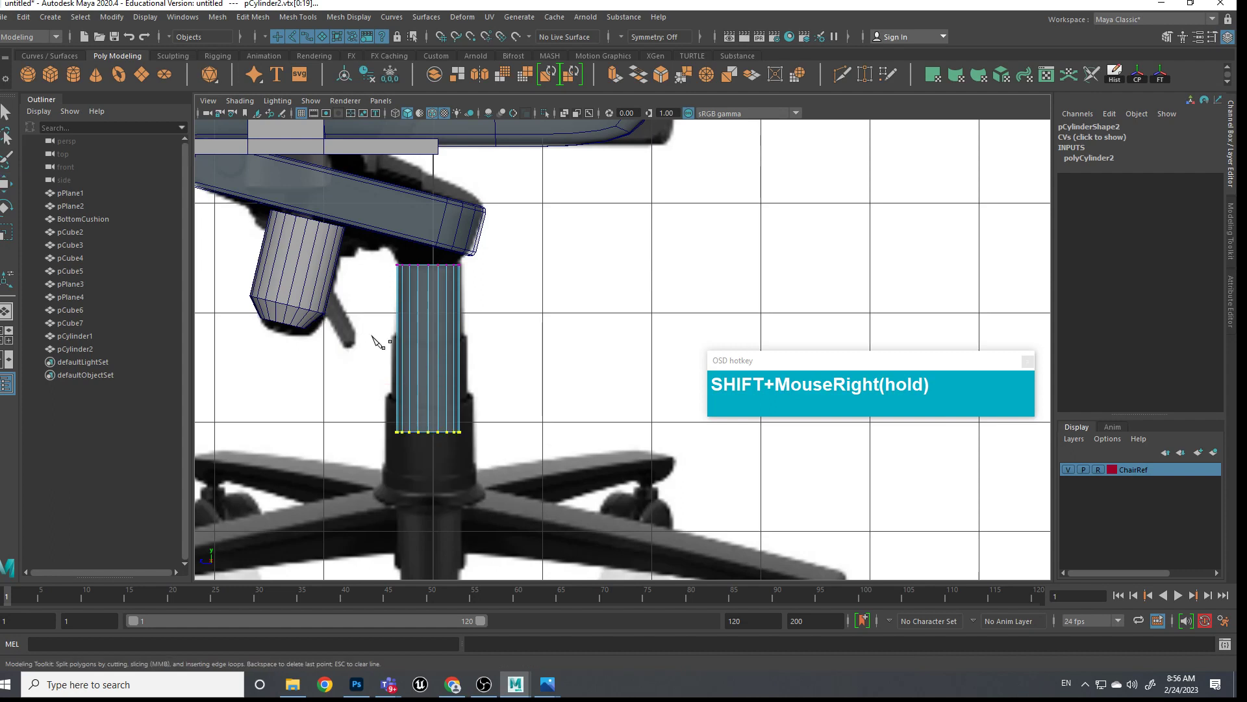
{"action": "left_click", "coordinate": [448, 333], "text": "ctrl"}
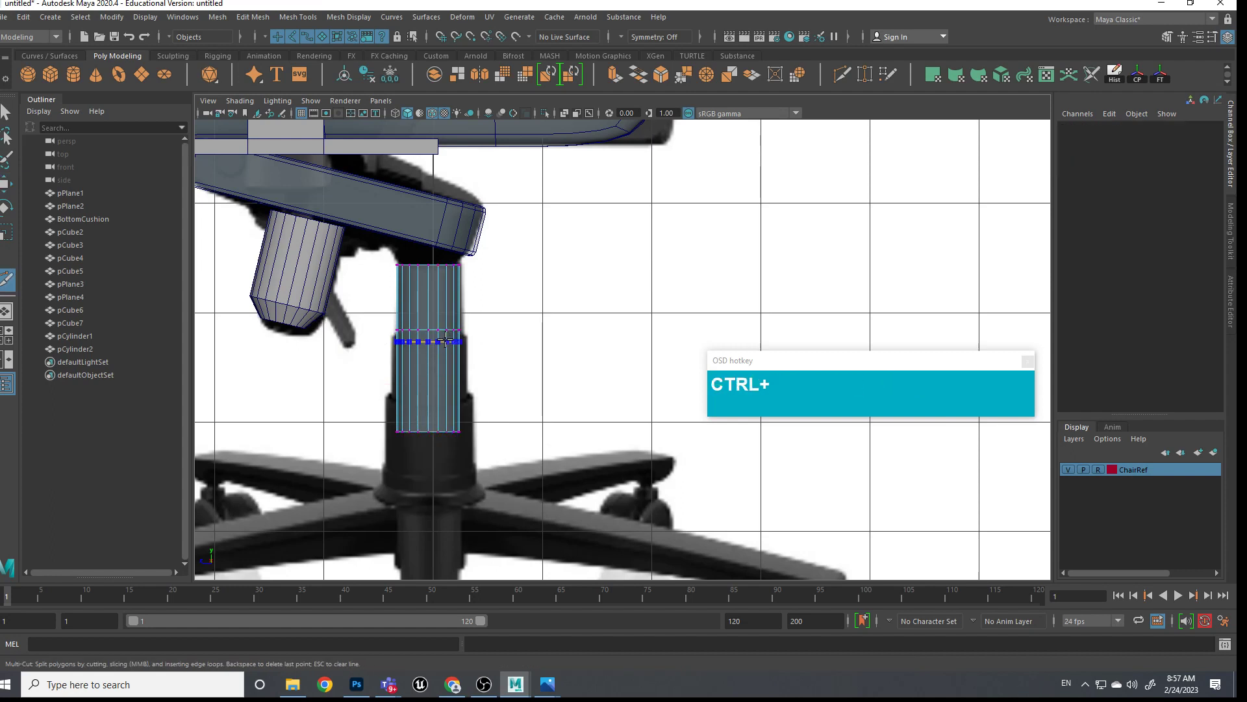
{"action": "left_click", "coordinate": [446, 386], "text": "ctrl"}
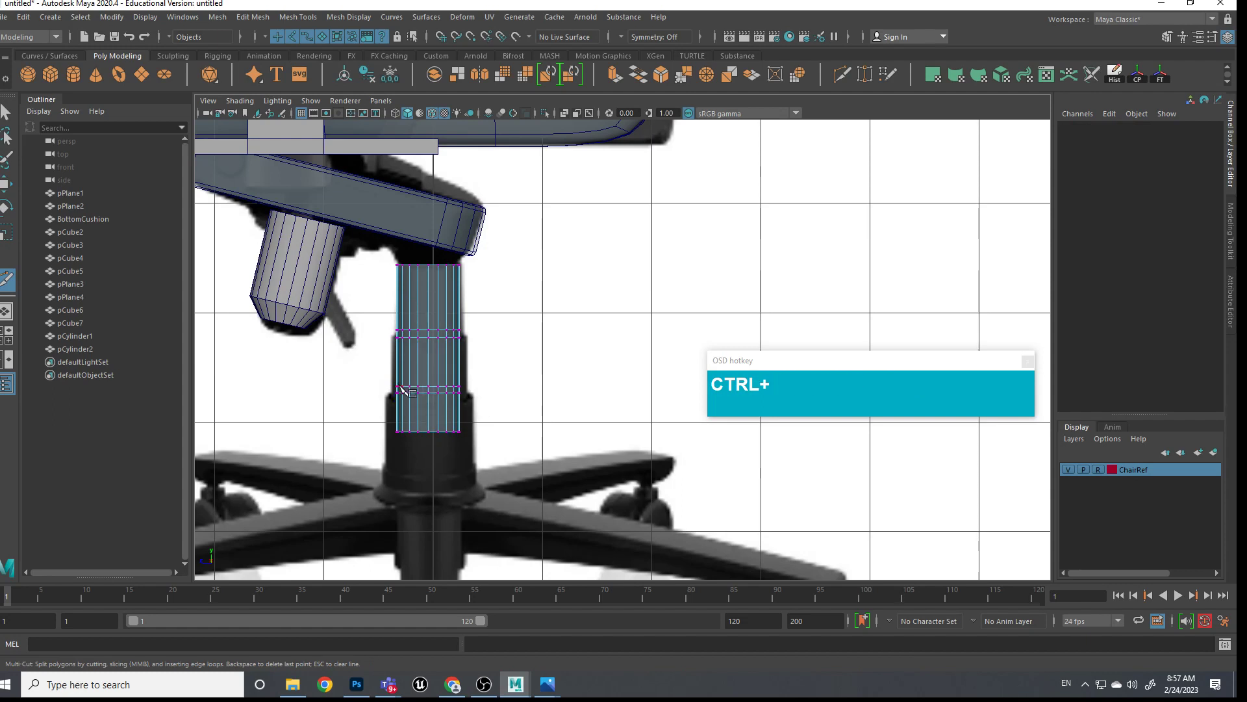
{"action": "mouse_move", "coordinate": [410, 387]}
{"action": "right_mouse_down"}
{"action": "mouse_move", "coordinate": [399, 390]}
{"action": "mouse_move", "coordinate": [415, 383]}
{"action": "right_mouse_up"}
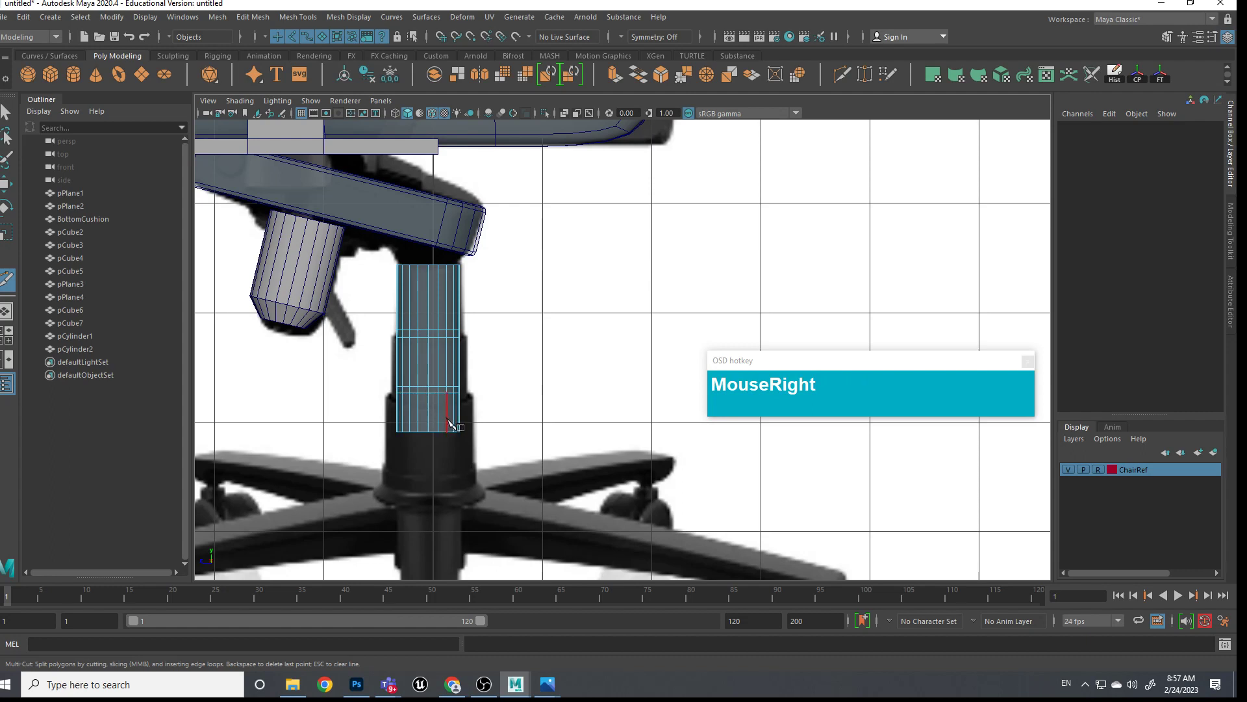
Select the column's lowest ring of faces and scale it outward to the width of the reference's bottom sleeve
{"action": "key", "text": "q"}
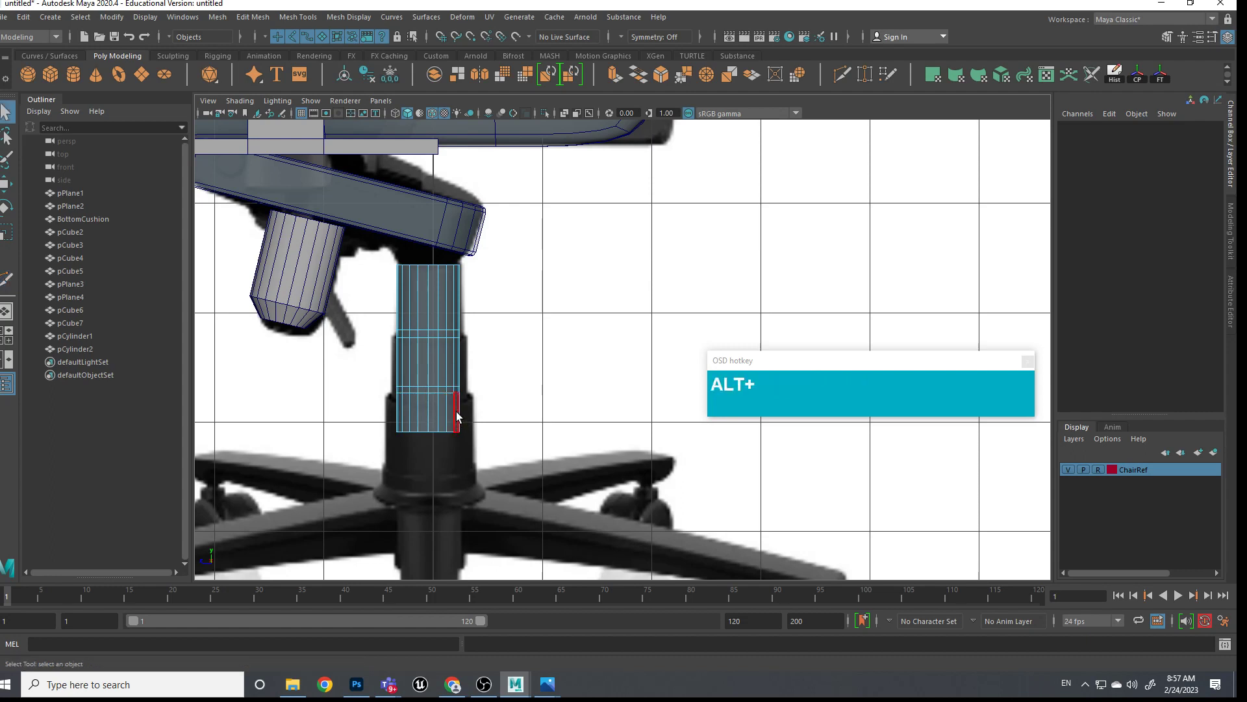
{"action": "left_click", "coordinate": [421, 419]}
{"action": "double_click", "coordinate": [434, 413], "text": "shift"}
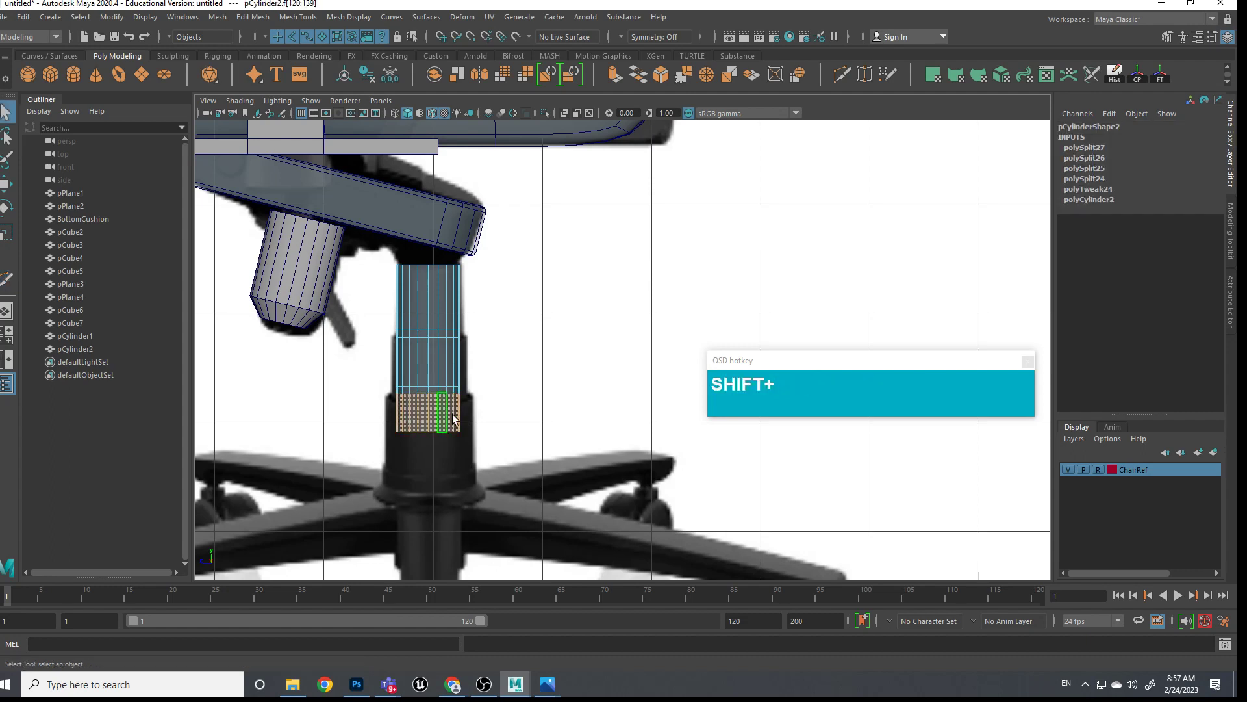
{"action": "key", "text": "r"}
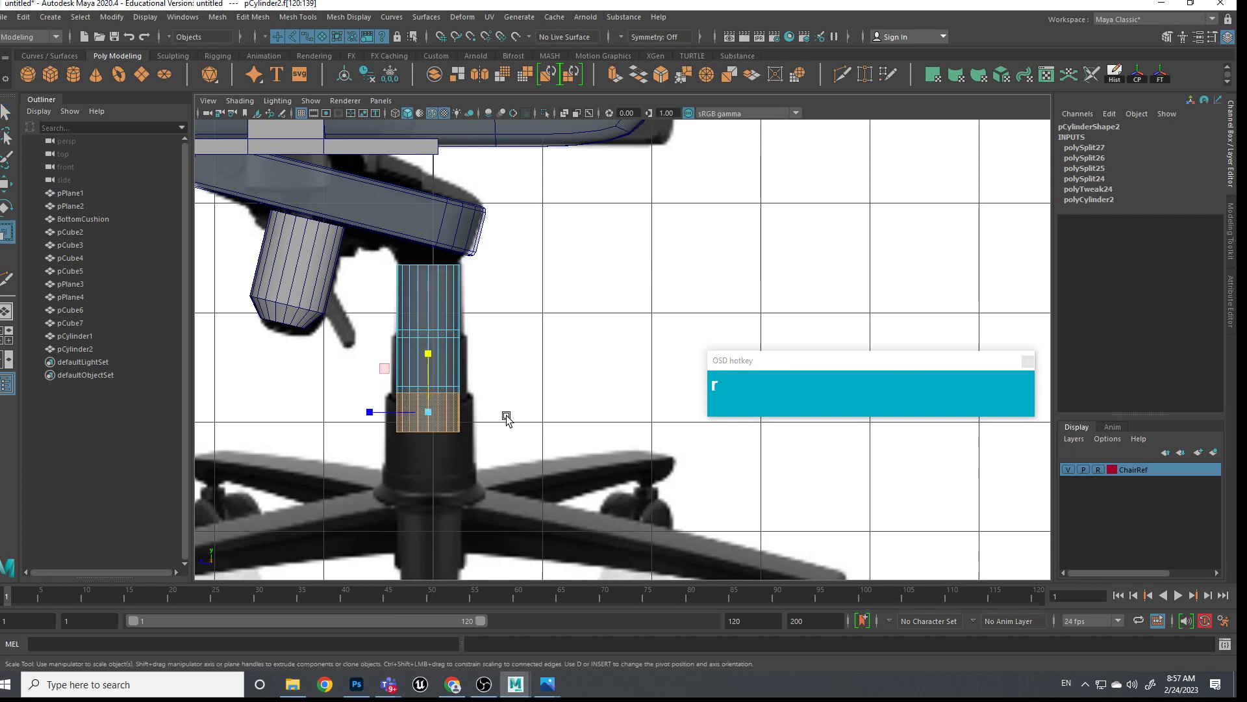
{"action": "left_click_drag", "start_coordinate": [437, 359], "coordinate": [431, 333], "text": "ctrl"}
Lower the column's bottom vertices to the star base hub and the lower step's edge loops to match the reference
{"action": "right_click_drag", "start_coordinate": [384, 368], "coordinate": [379, 327]}
{"action": "left_click_drag", "start_coordinate": [362, 431], "coordinate": [423, 419]}
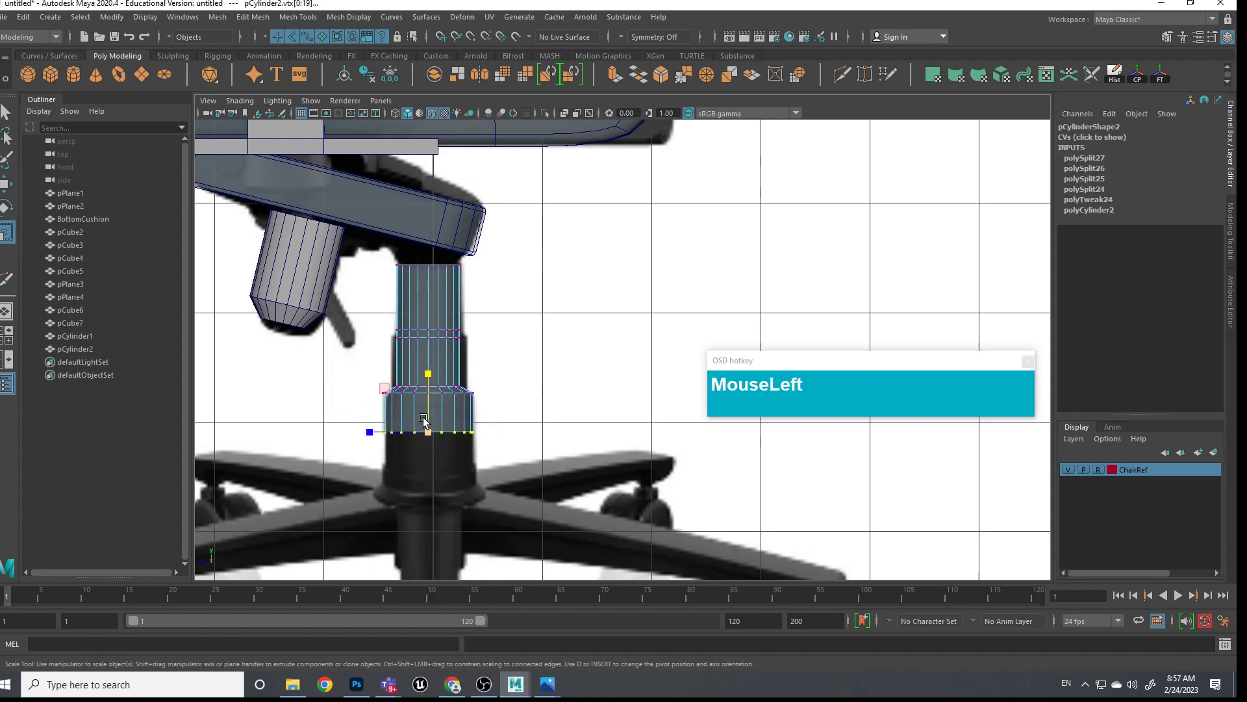
{"action": "key", "text": "w"}
{"action": "left_click_drag", "start_coordinate": [428, 377], "coordinate": [513, 426]}
{"action": "scroll", "coordinate": [510, 426], "scroll_direction": "up", "scroll_amount": 2}
{"action": "left_click_drag", "start_coordinate": [279, 388], "coordinate": [455, 409]}
{"action": "left_click_drag", "start_coordinate": [386, 369], "coordinate": [386, 376]}
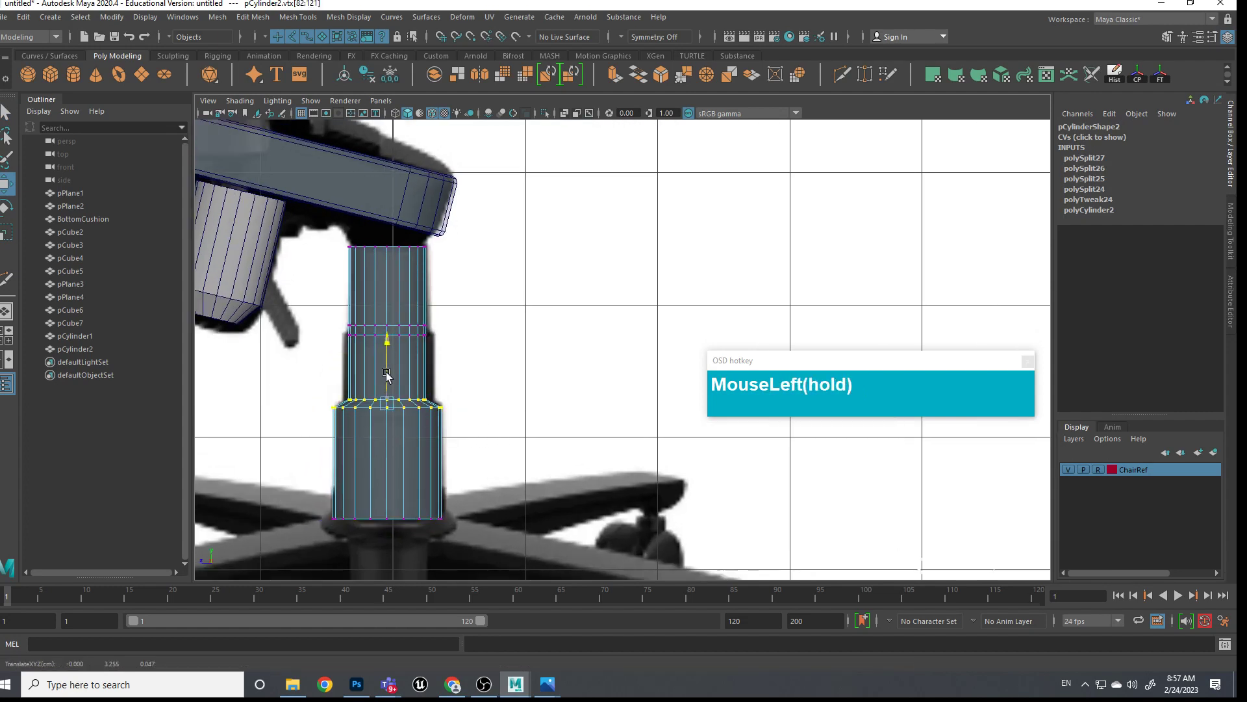
Select the column's middle ring of faces and widen it to the reference's middle sleeve
{"action": "scroll", "coordinate": [390, 377], "scroll_direction": "up", "scroll_amount": 2}
{"action": "middle_click_drag", "start_coordinate": [405, 381], "coordinate": [518, 413], "text": "alt"}
{"action": "scroll", "coordinate": [523, 410], "scroll_direction": "up", "scroll_amount": 1}
{"action": "mouse_move", "coordinate": [468, 403]}
{"action": "right_mouse_down"}
{"action": "mouse_move", "coordinate": [474, 390]}
{"action": "mouse_move", "coordinate": [489, 404]}
{"action": "right_mouse_up"}
{"action": "left_click", "coordinate": [489, 404]}
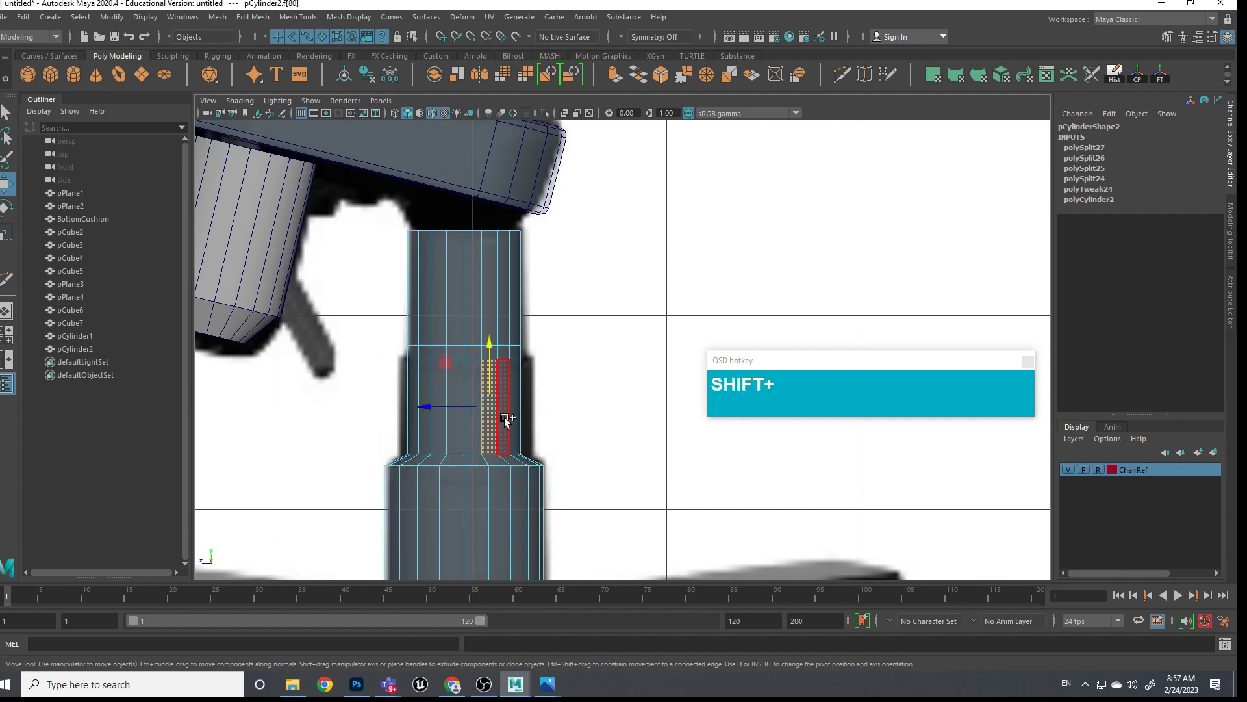
{"action": "double_click", "coordinate": [506, 406], "text": "shift"}
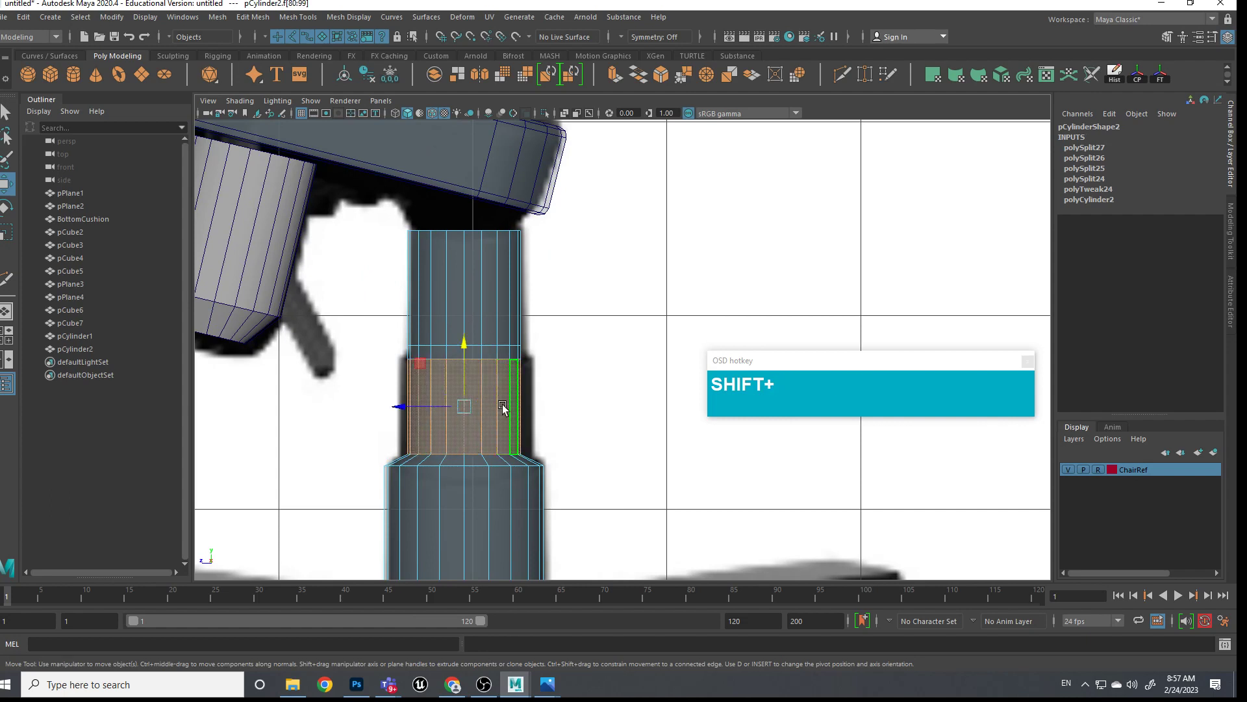
{"action": "key", "text": "r"}
{"action": "left_click_drag", "start_coordinate": [463, 349], "coordinate": [564, 359], "text": "ctrl"}
Extrude the column's top cap faces upward into the seat bracket with Local Translate Z 0.273
{"action": "middle_click_drag", "start_coordinate": [543, 373], "coordinate": [472, 372], "text": "alt"}
{"action": "scroll", "coordinate": [539, 465], "scroll_direction": "up", "scroll_amount": 2}
{"action": "scroll", "coordinate": [501, 362], "scroll_direction": "up", "scroll_amount": 2, "text": "alt"}
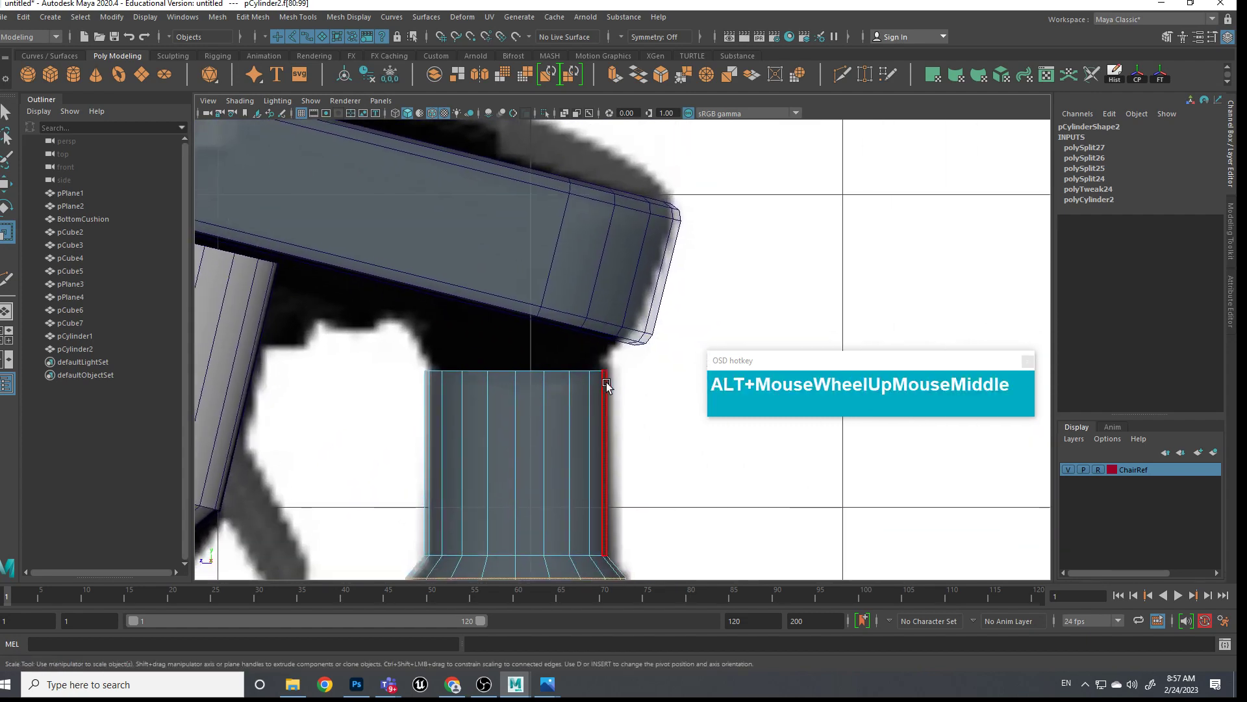
{"action": "scroll", "coordinate": [579, 201], "scroll_direction": "down", "scroll_amount": 5}
{"action": "scroll", "coordinate": [597, 361], "scroll_direction": "up", "scroll_amount": 5}
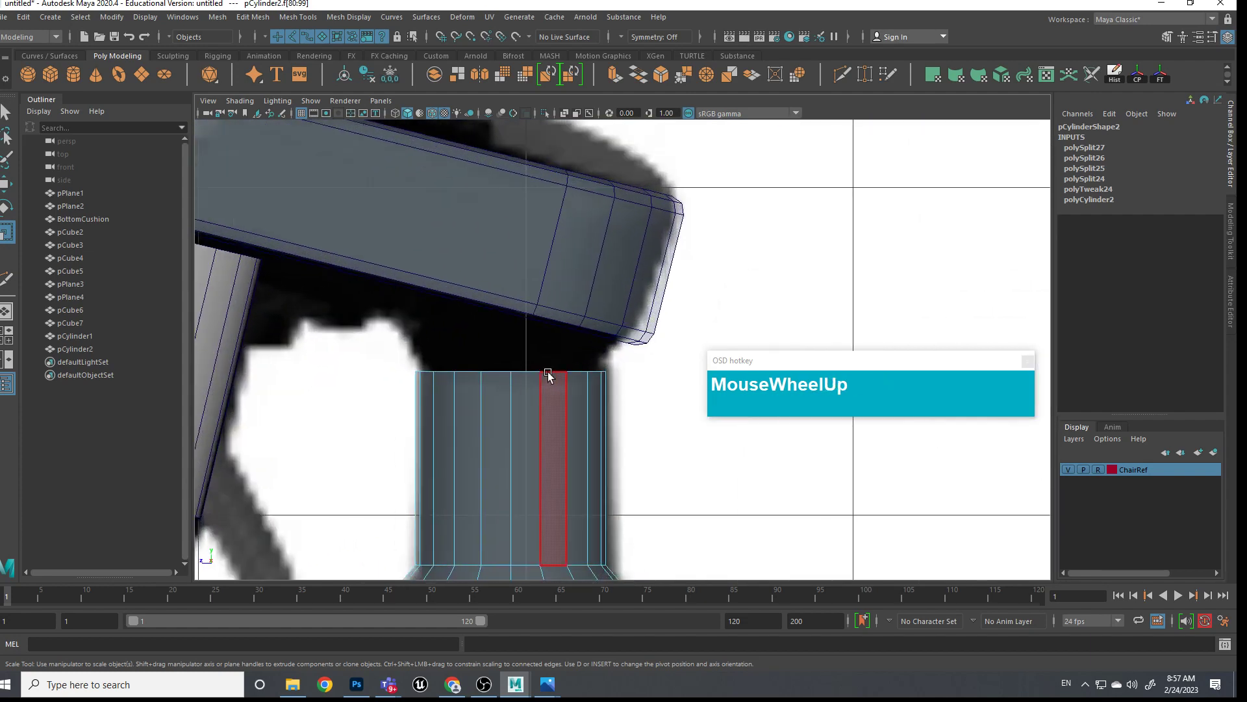
{"action": "scroll", "coordinate": [584, 367], "scroll_direction": "down", "scroll_amount": 5}
{"action": "scroll", "coordinate": [588, 368], "scroll_direction": "up", "scroll_amount": 2}
{"action": "middle_click_drag", "start_coordinate": [588, 368], "coordinate": [613, 418], "text": "alt"}
{"action": "left_click_drag", "start_coordinate": [613, 418], "coordinate": [565, 437], "text": "alt"}
{"action": "scroll", "coordinate": [603, 477], "scroll_direction": "down", "scroll_amount": 5}
{"action": "scroll", "coordinate": [603, 478], "scroll_direction": "up", "scroll_amount": 2}
{"action": "scroll", "coordinate": [566, 438], "scroll_direction": "up", "scroll_amount": 2}
{"action": "middle_click_drag", "start_coordinate": [565, 437], "coordinate": [630, 430], "text": "alt"}
{"action": "right_click_drag", "start_coordinate": [618, 326], "coordinate": [576, 364]}
{"action": "left_click", "coordinate": [580, 290]}
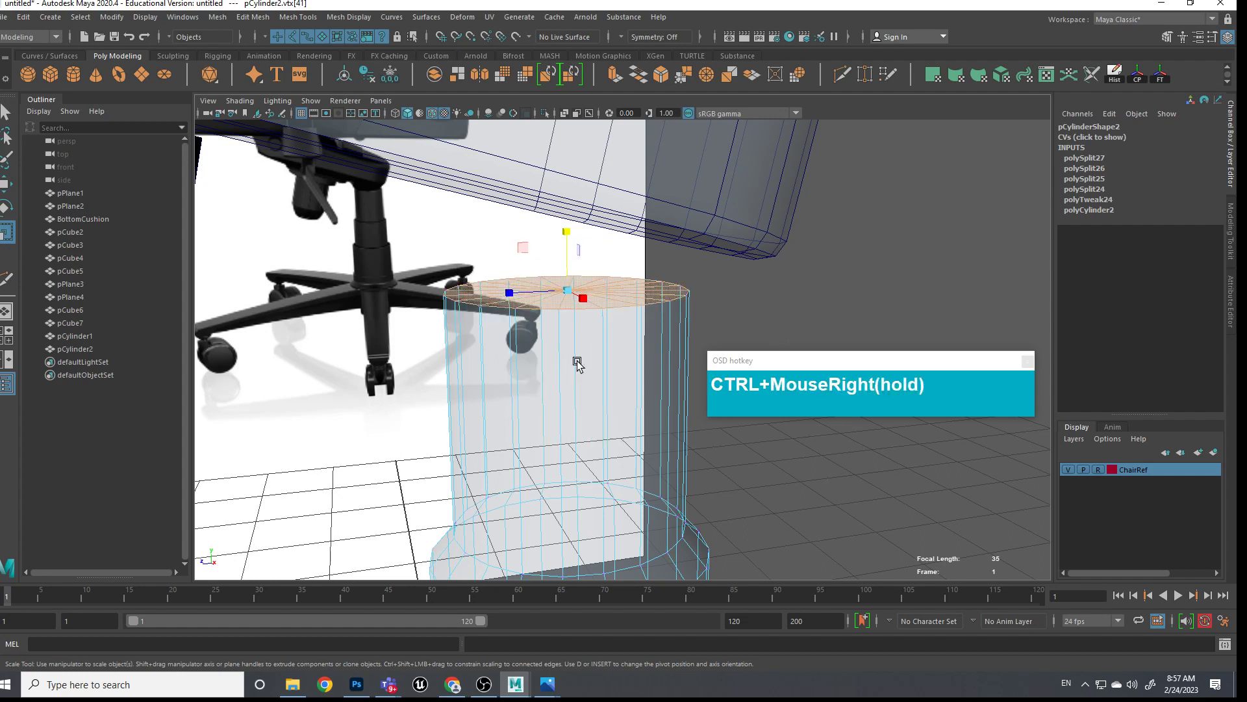
{"action": "right_click_drag", "start_coordinate": [620, 294], "coordinate": [625, 330], "text": "shift"}
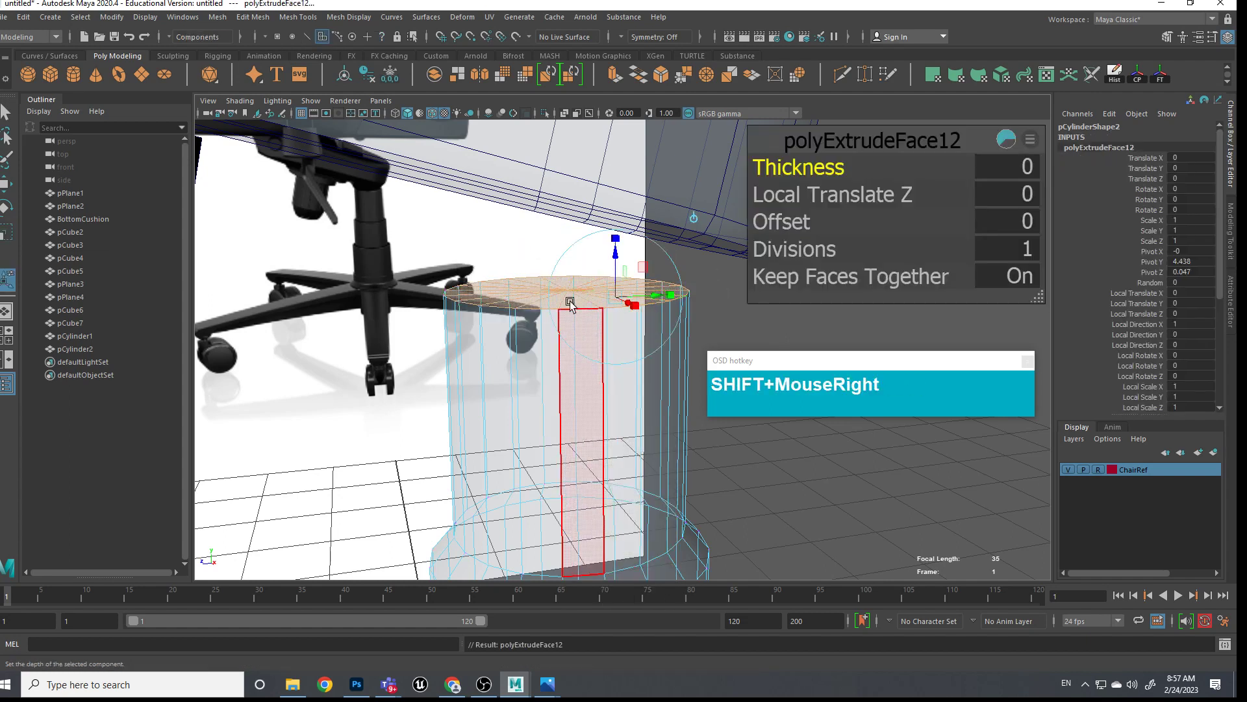
{"action": "left_click_drag", "start_coordinate": [616, 263], "coordinate": [629, 183]}
Scale the extruded top cap outward so the column flares into the seat bracket
{"action": "key", "text": "r"}
{"action": "key", "text": "space"}
{"action": "left_click_drag", "start_coordinate": [634, 253], "coordinate": [676, 254]}
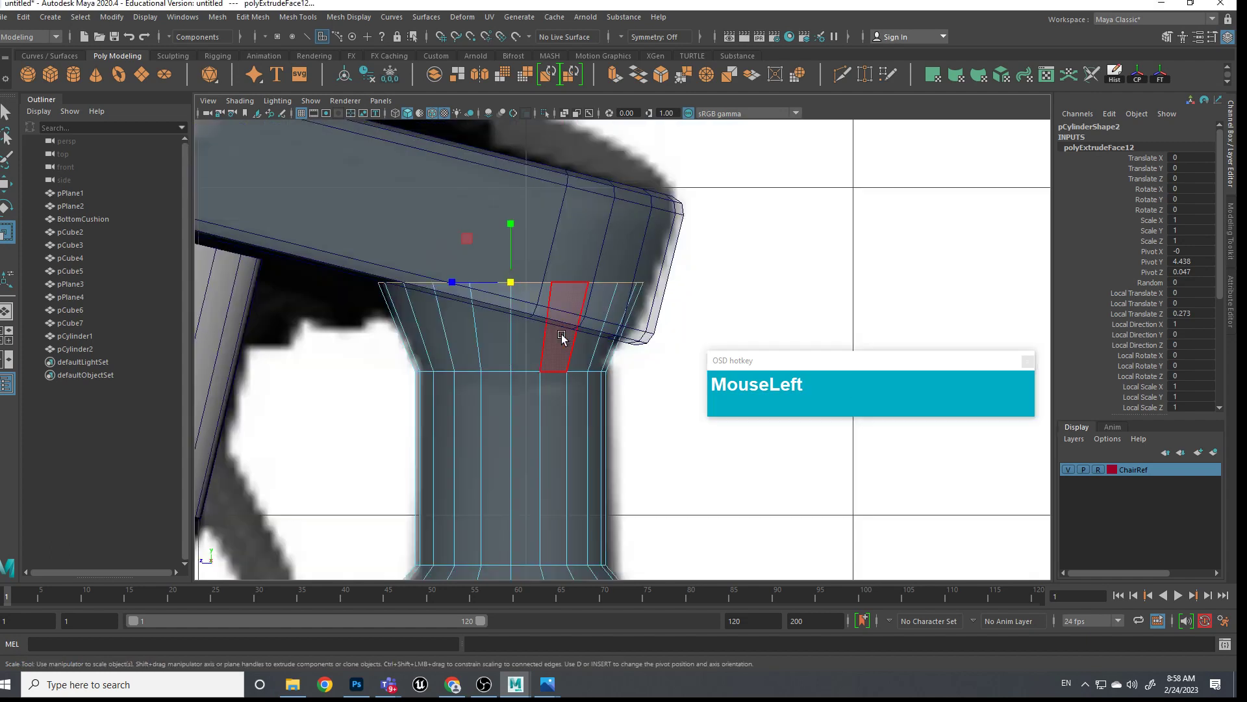
Select the column's bottom vertices and adjust their height to the reference's base hub
{"action": "scroll", "coordinate": [451, 281], "scroll_direction": "down", "scroll_amount": 5}
{"action": "middle_click_drag", "start_coordinate": [590, 497], "coordinate": [506, 416], "text": "alt"}
{"action": "scroll", "coordinate": [446, 351], "scroll_direction": "up", "scroll_amount": 5}
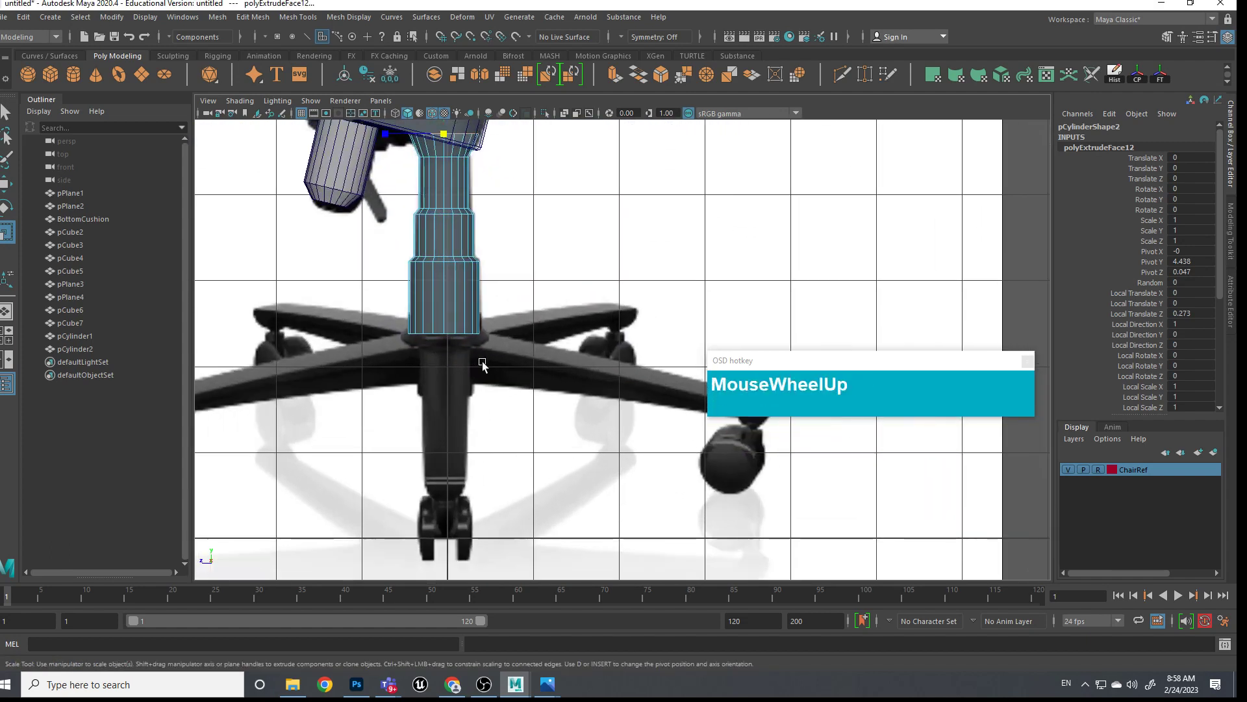
{"action": "middle_click_drag", "start_coordinate": [446, 352], "coordinate": [544, 365], "text": "alt"}
{"action": "right_click_drag", "start_coordinate": [485, 305], "coordinate": [423, 306]}
{"action": "left_click_drag", "start_coordinate": [635, 412], "coordinate": [480, 324]}
{"action": "key", "text": "w"}
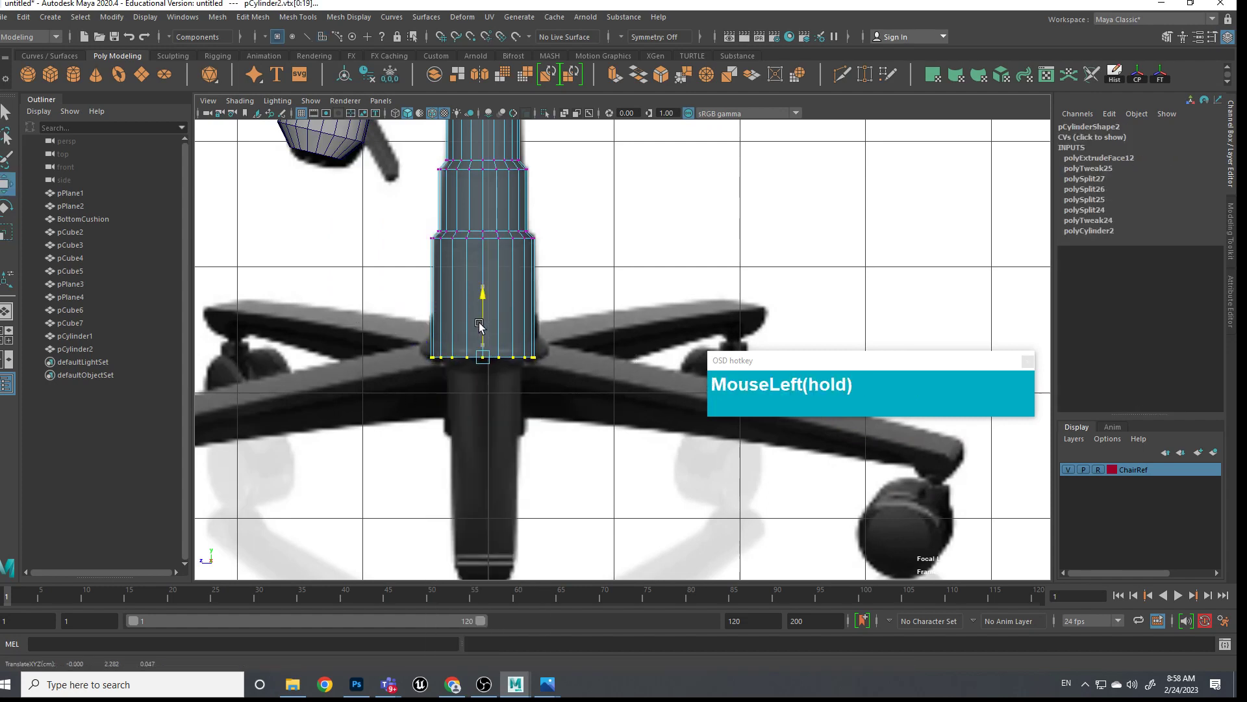
Switch back to the perspective view, return the column to object mode and deselect it
{"action": "scroll", "coordinate": [618, 456], "scroll_direction": "down", "scroll_amount": 5}
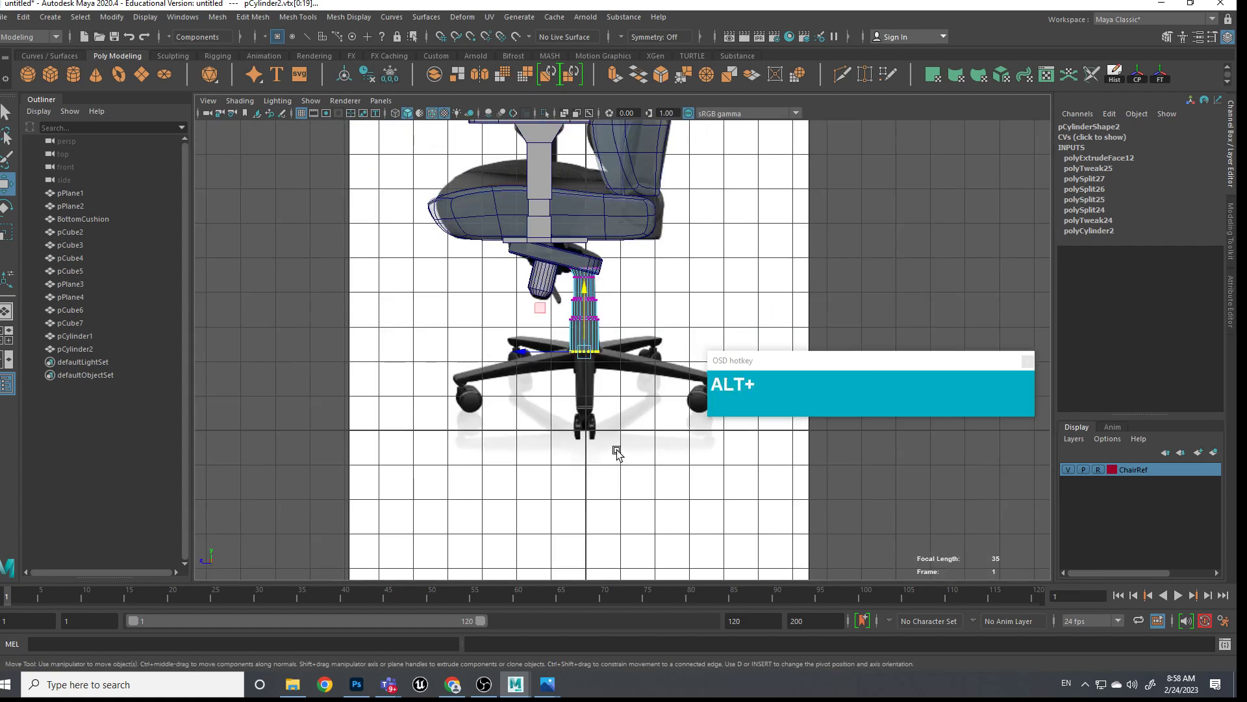
{"action": "middle_click_drag", "start_coordinate": [589, 399], "coordinate": [565, 509], "text": "alt"}
{"action": "key", "text": "space"}
{"action": "left_click", "coordinate": [600, 453]}
{"action": "left_click_drag", "start_coordinate": [600, 453], "coordinate": [628, 440]}
{"action": "scroll", "coordinate": [603, 424], "scroll_direction": "down", "scroll_amount": 3}
{"action": "scroll", "coordinate": [628, 439], "scroll_direction": "down", "scroll_amount": 5}
{"action": "middle_click_drag", "start_coordinate": [607, 440], "coordinate": [452, 386], "text": "alt"}
{"action": "left_click_drag", "start_coordinate": [510, 410], "coordinate": [513, 422], "text": "alt"}
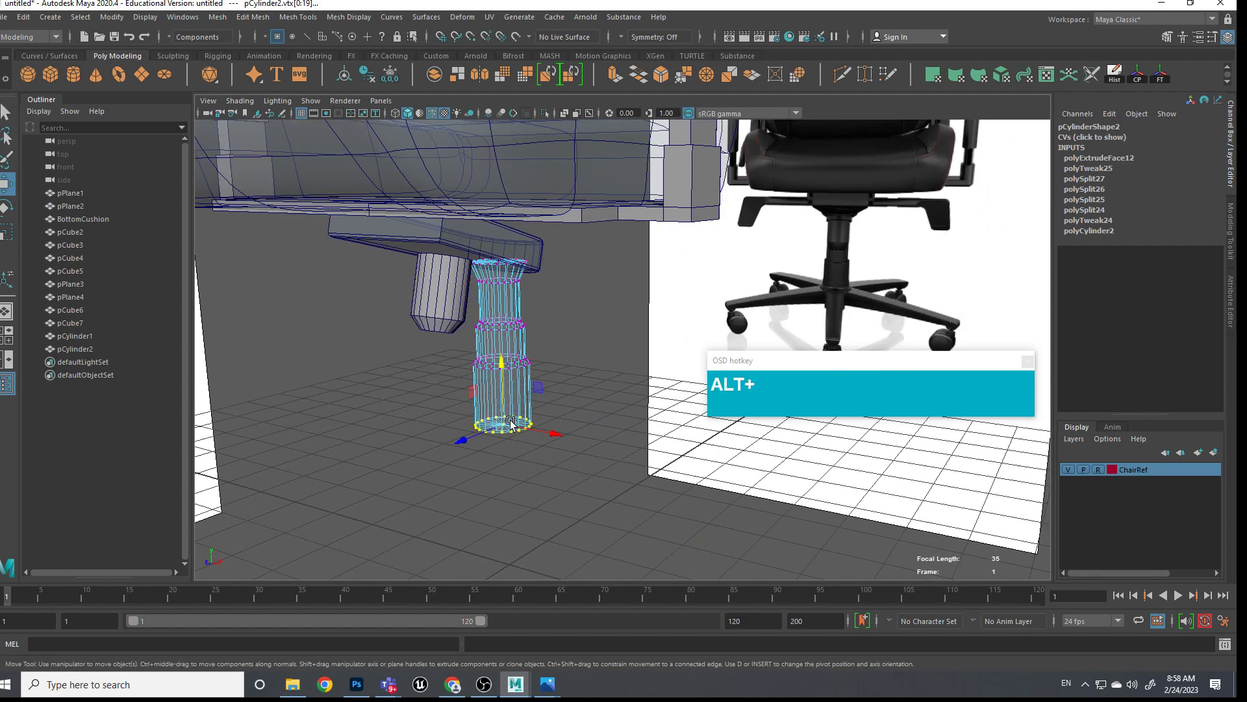
{"action": "scroll", "coordinate": [525, 434], "scroll_direction": "down", "scroll_amount": 5}
{"action": "right_click_drag", "start_coordinate": [574, 357], "coordinate": [636, 308]}
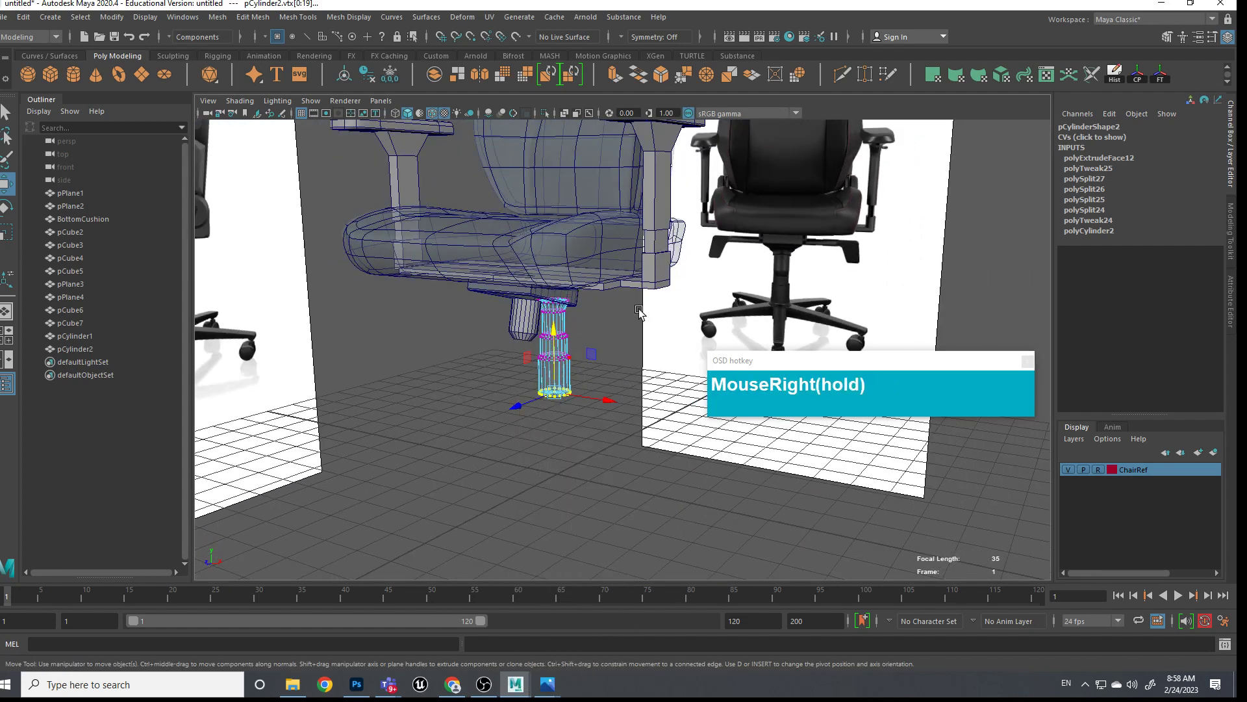
{"action": "left_click", "coordinate": [610, 396]}
{"action": "scroll", "coordinate": [610, 396], "scroll_direction": "down", "scroll_amount": 5}
{"action": "middle_click_drag", "start_coordinate": [529, 474], "coordinate": [481, 442], "text": "alt"}
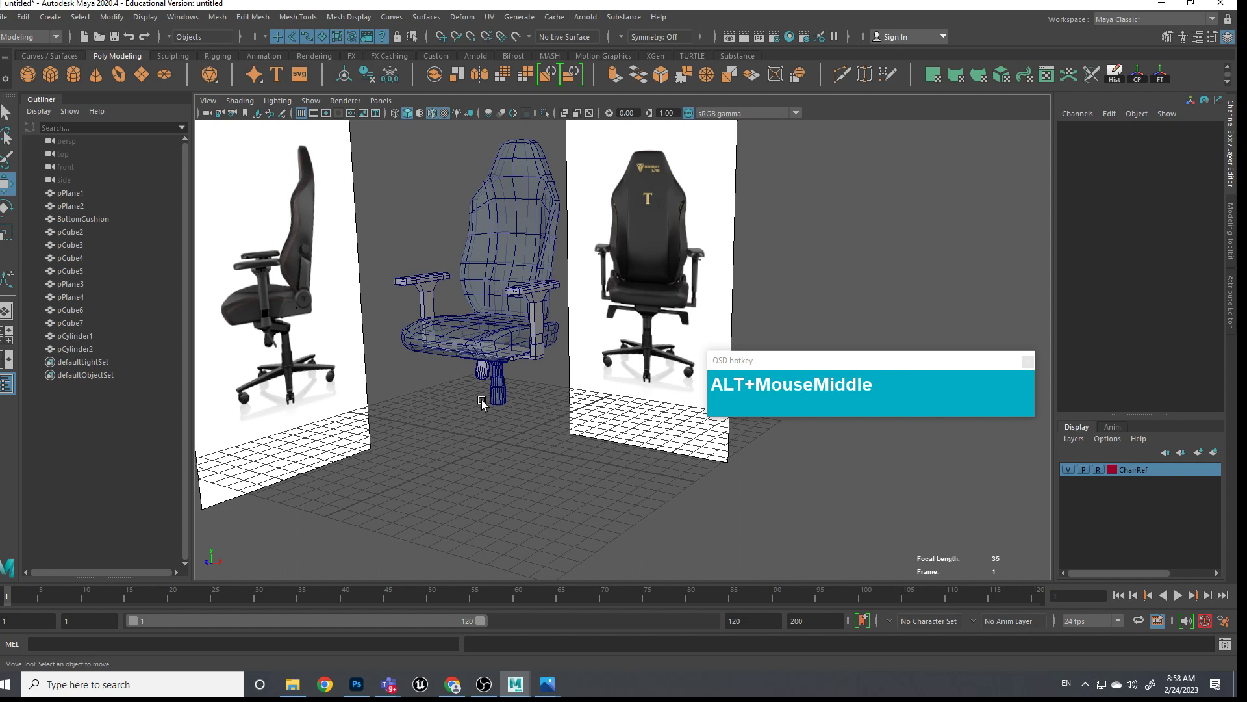
{"action": "scroll", "coordinate": [571, 412], "scroll_direction": "down", "scroll_amount": 1}
{"action": "scroll", "coordinate": [572, 428], "scroll_direction": "up", "scroll_amount": 1}
{"action": "left_click", "coordinate": [551, 471]}
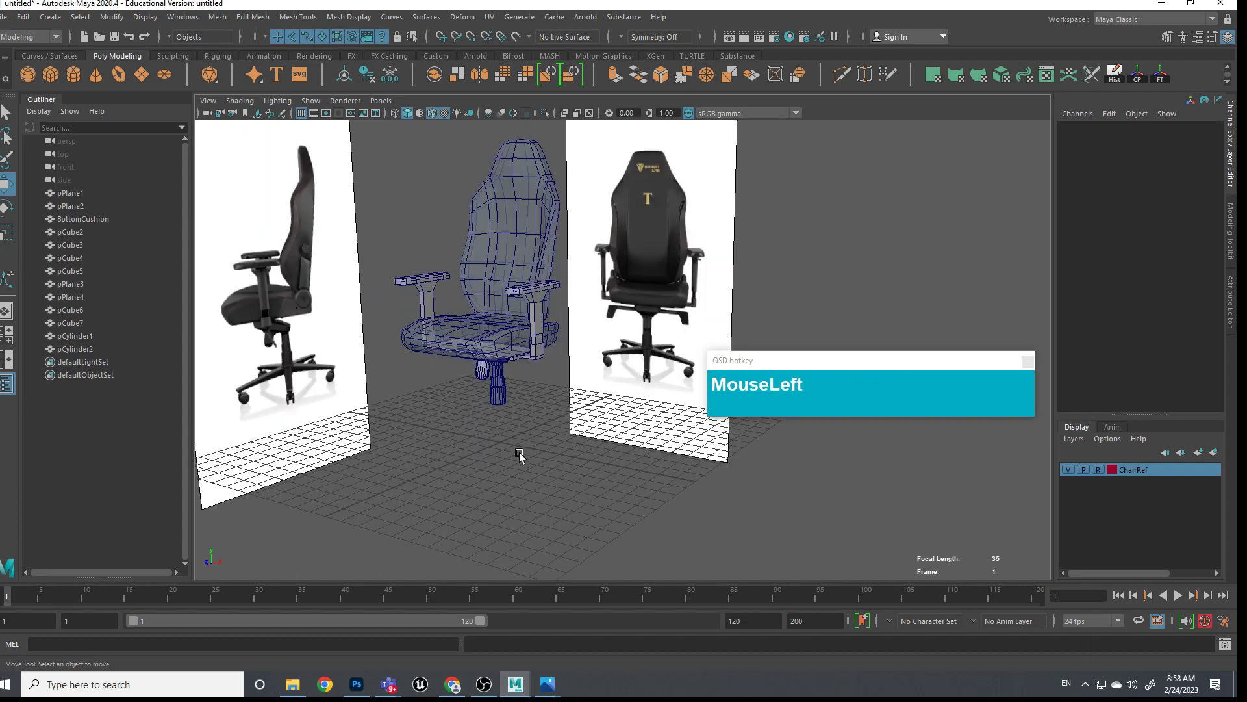
Create a third polygon cylinder at the origin and set its Subdivisions Axis to 10
{"action": "key", "text": "shift"}
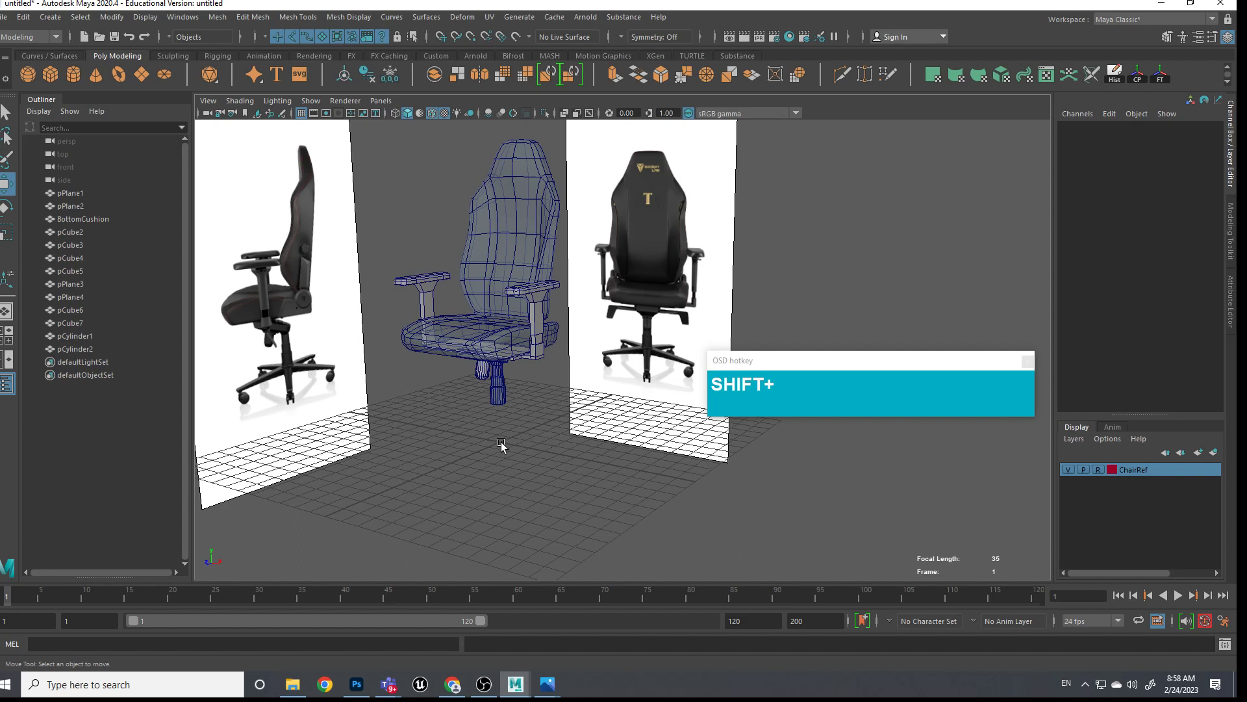
{"action": "right_click_drag", "start_coordinate": [501, 440], "coordinate": [425, 430], "text": "shift"}
{"action": "left_click", "coordinate": [1079, 273]}
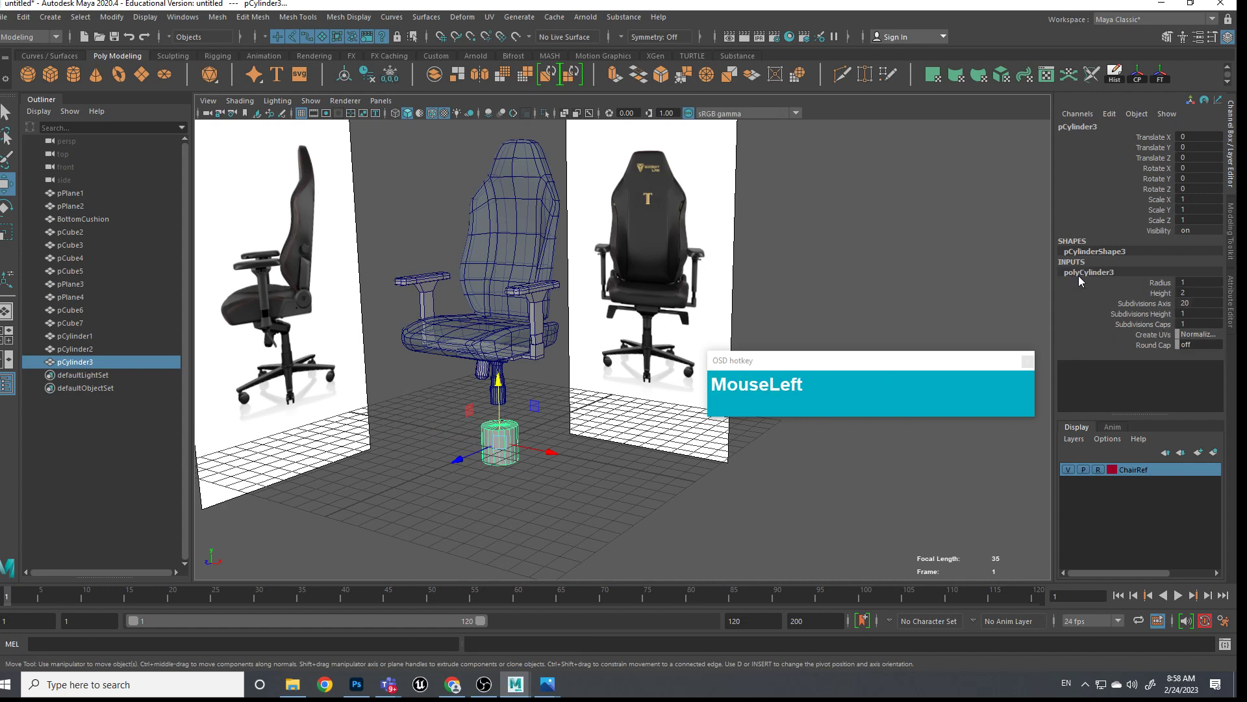
{"action": "left_click_drag", "start_coordinate": [1178, 303], "coordinate": [1212, 323]}
{"action": "type", "text": "10"}
{"action": "key", "text": "Return"}
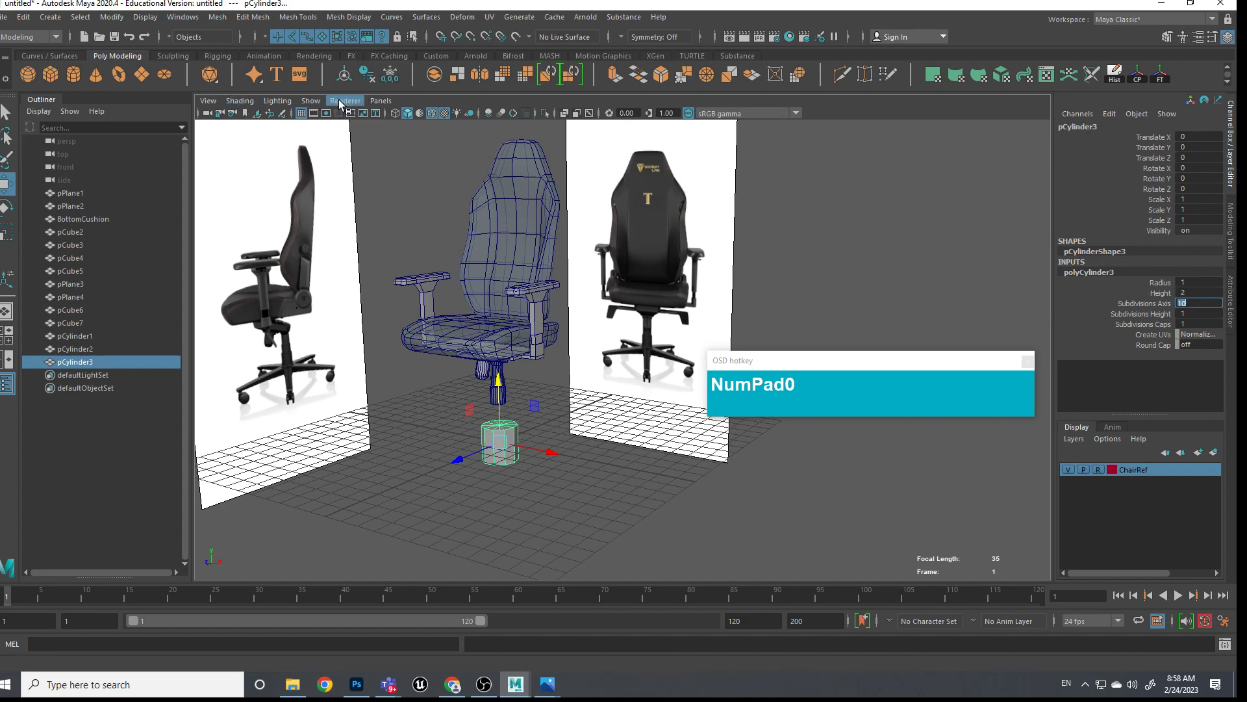
Isolate the new 10-sided cylinder in the viewport and switch to the top view
{"action": "left_click", "coordinate": [310, 101]}
{"action": "mouse_move", "coordinate": [332, 127]}
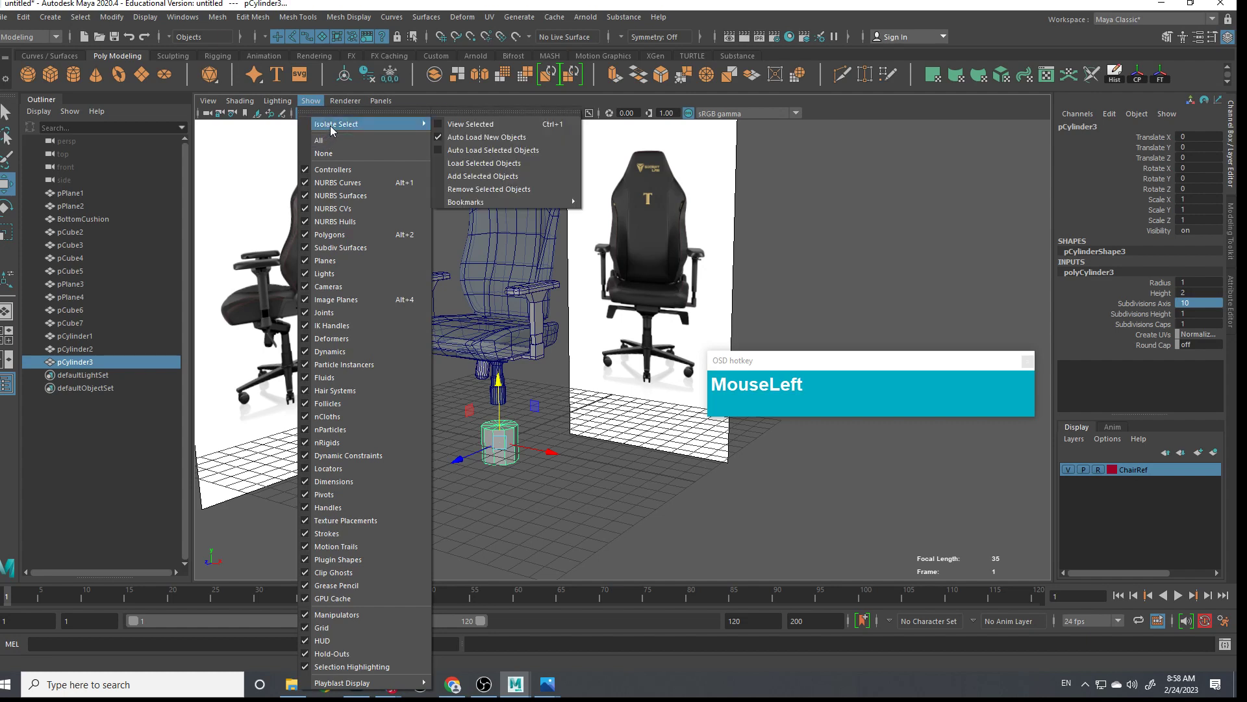
{"action": "left_click", "coordinate": [449, 125]}
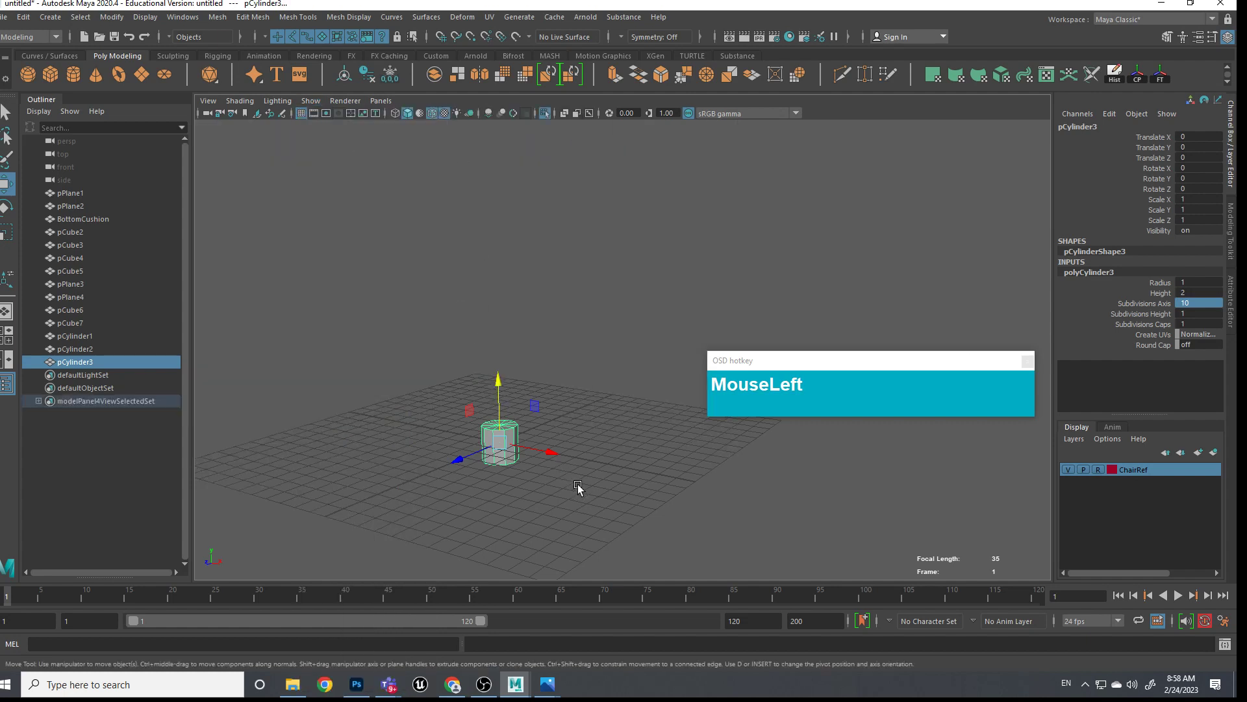
{"action": "scroll", "coordinate": [575, 478], "scroll_direction": "up", "scroll_amount": 2}
{"action": "key", "text": "space"}
{"action": "left_click_drag", "start_coordinate": [575, 478], "coordinate": [537, 437]}
{"action": "middle_click_drag", "start_coordinate": [537, 437], "coordinate": [565, 377], "text": "alt"}
{"action": "scroll", "coordinate": [571, 379], "scroll_direction": "up", "scroll_amount": 2}
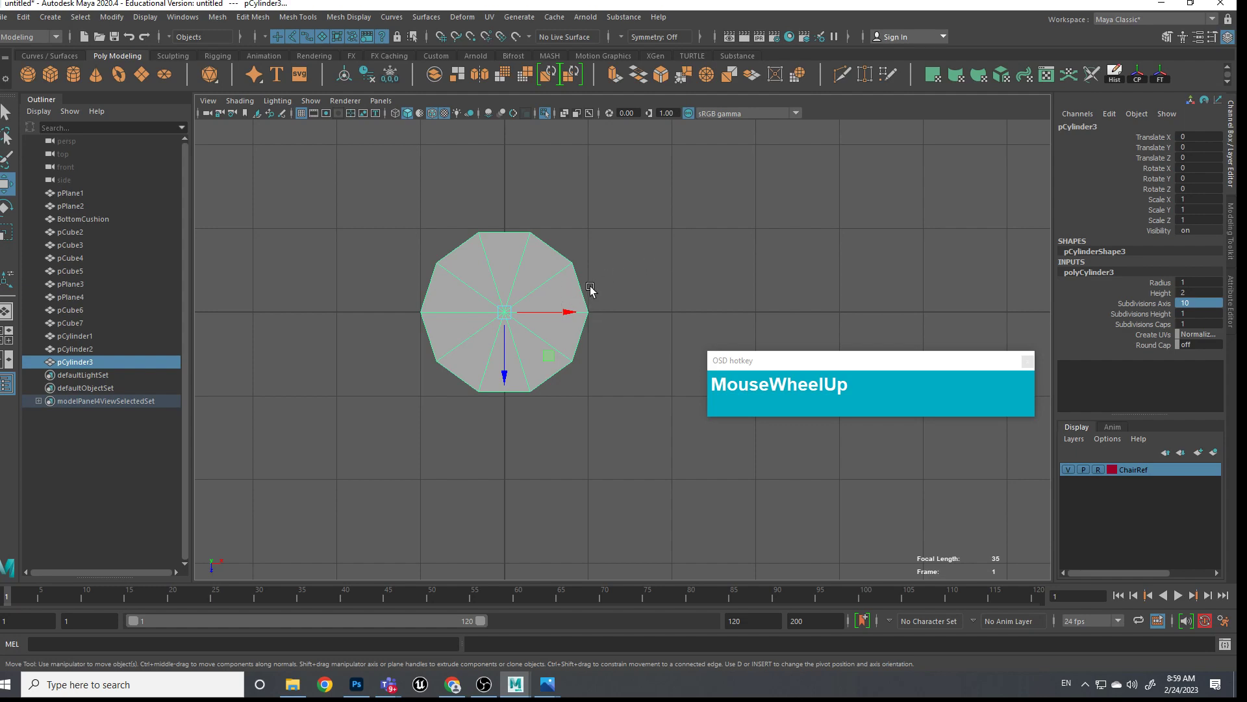
{"action": "scroll", "coordinate": [592, 289], "scroll_direction": "down", "scroll_amount": 2}
{"action": "scroll", "coordinate": [558, 338], "scroll_direction": "up", "scroll_amount": 1}
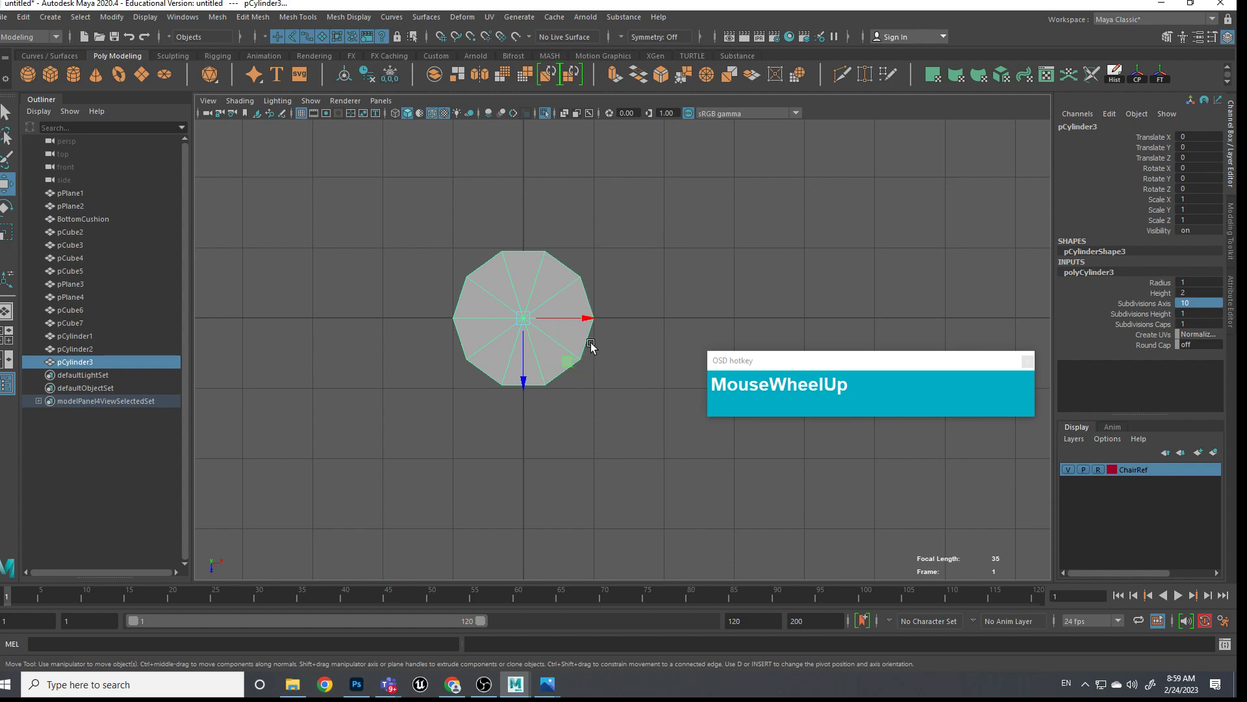
{"action": "scroll", "coordinate": [585, 305], "scroll_direction": "up", "scroll_amount": 1}
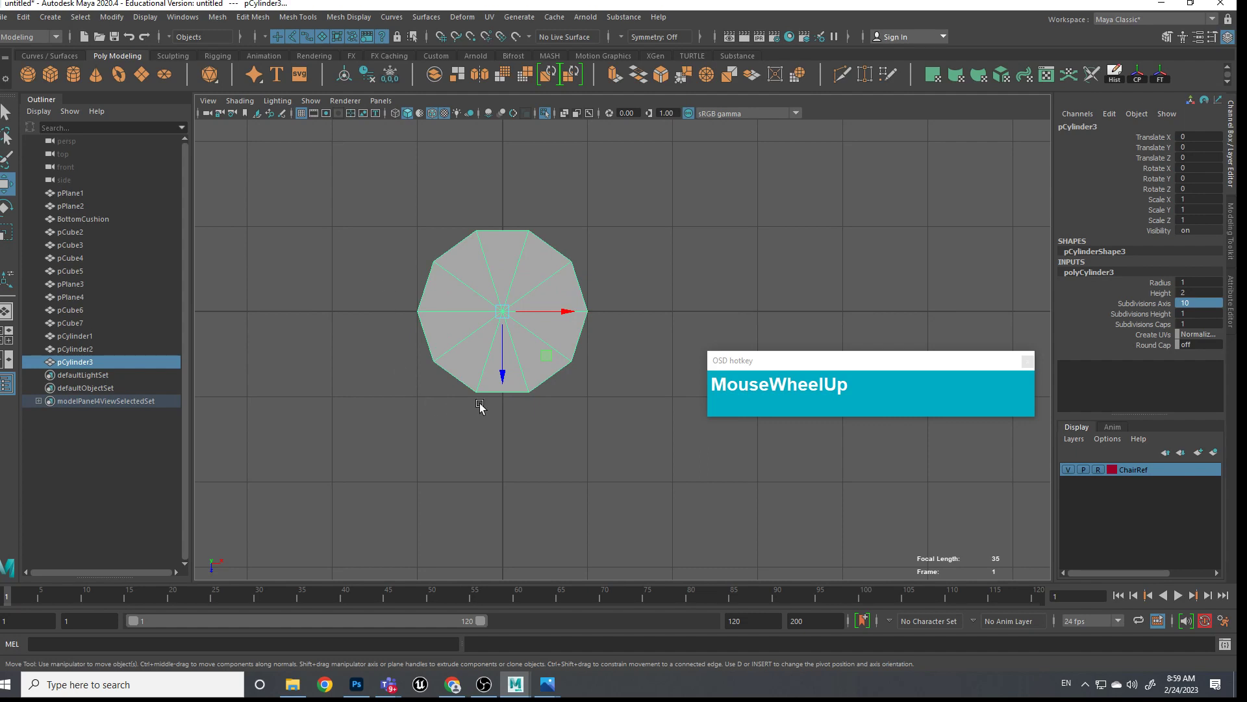
Delete the cylinder's faces except the two adjacent wedges on the positive X side
{"action": "right_click_drag", "start_coordinate": [532, 250], "coordinate": [537, 283]}
{"action": "left_click_drag", "start_coordinate": [411, 193], "coordinate": [529, 271]}
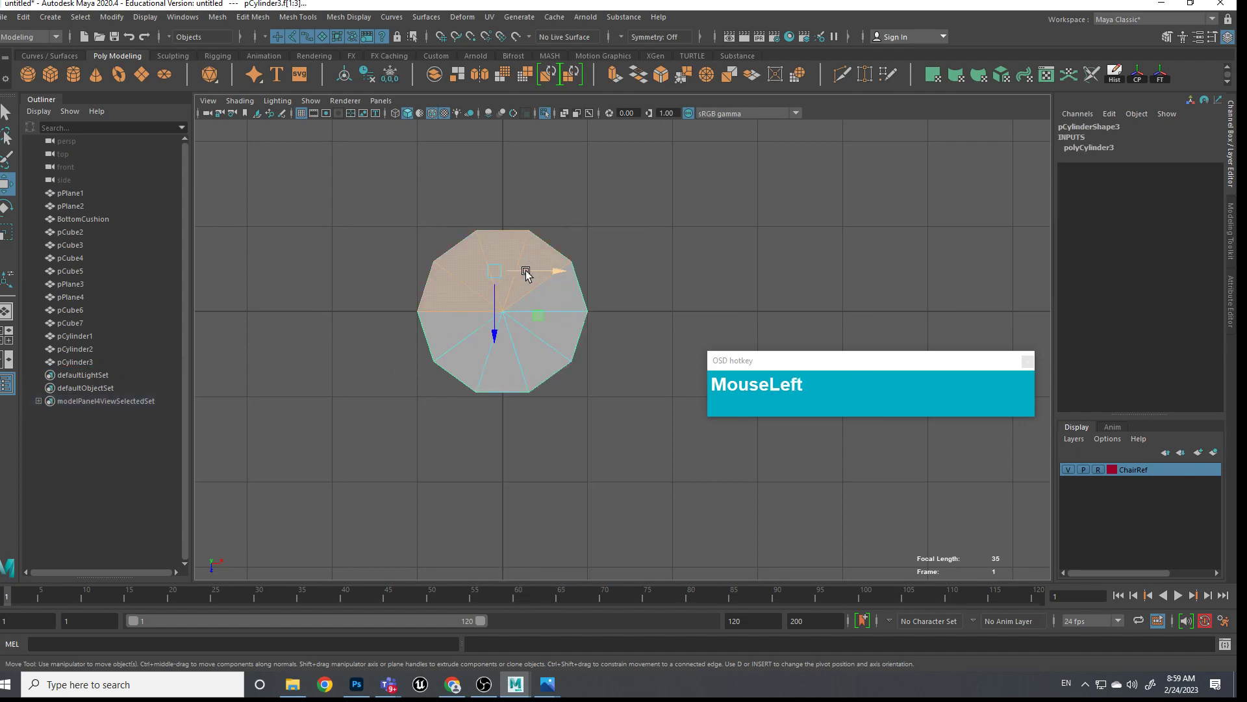
{"action": "key", "text": "Delete"}
{"action": "left_click_drag", "start_coordinate": [412, 265], "coordinate": [447, 364]}
{"action": "key", "text": "Delete"}
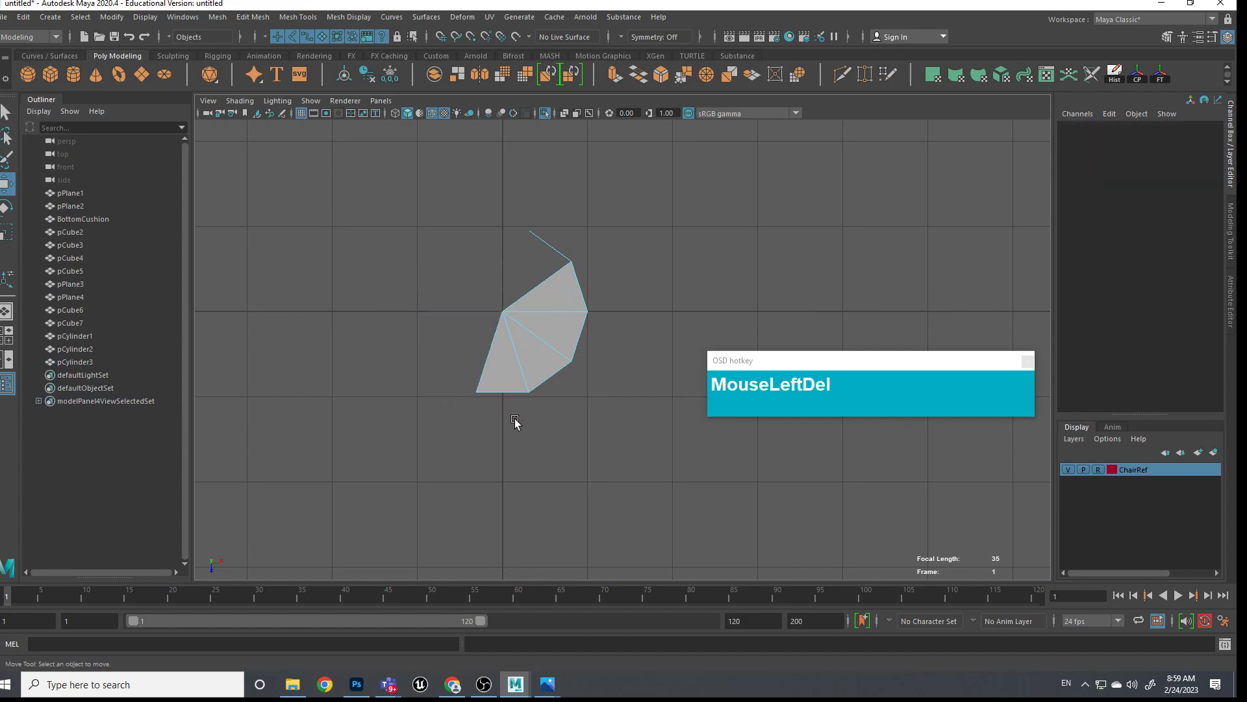
{"action": "left_click_drag", "start_coordinate": [570, 442], "coordinate": [446, 381]}
{"action": "key", "text": "Delete"}
{"action": "left_click_drag", "start_coordinate": [514, 174], "coordinate": [548, 257]}
{"action": "key", "text": "Delete"}
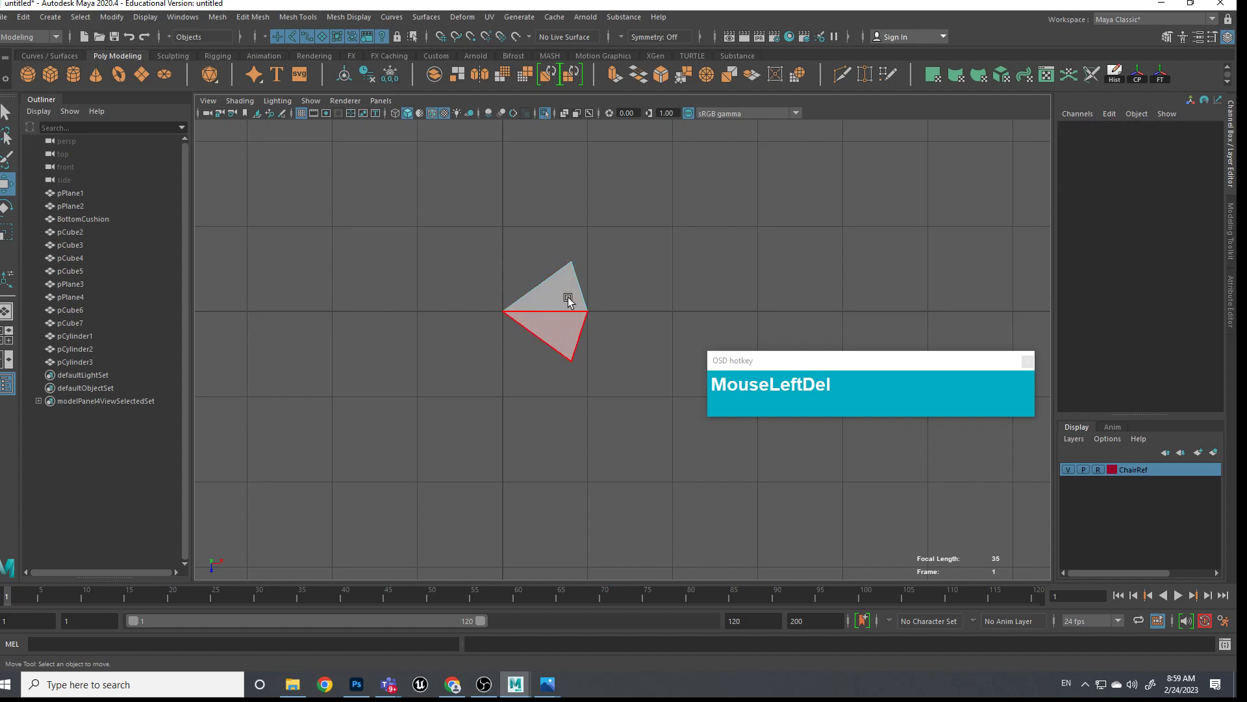
Delete the top and bottom cap faces of the two wedges, keeping only their outer side faces
{"action": "scroll", "coordinate": [570, 275], "scroll_direction": "up", "scroll_amount": 2}
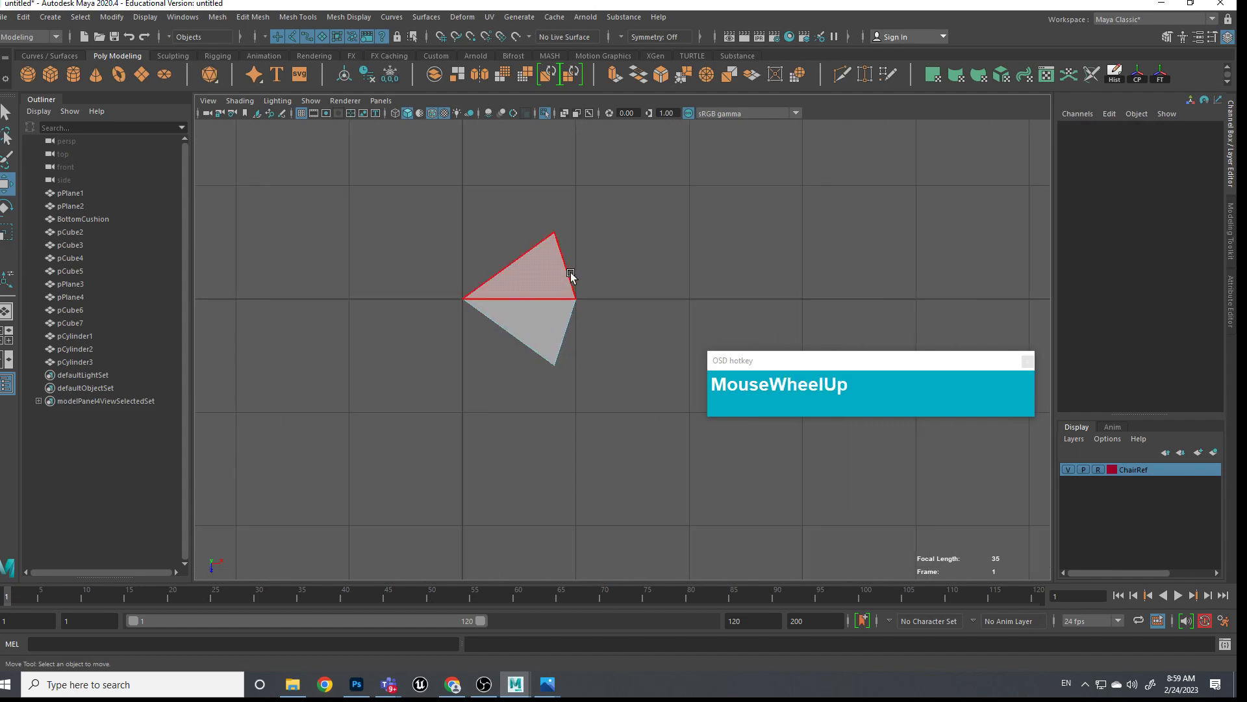
{"action": "left_click_drag", "start_coordinate": [413, 215], "coordinate": [487, 362]}
{"action": "key", "text": "Delete"}
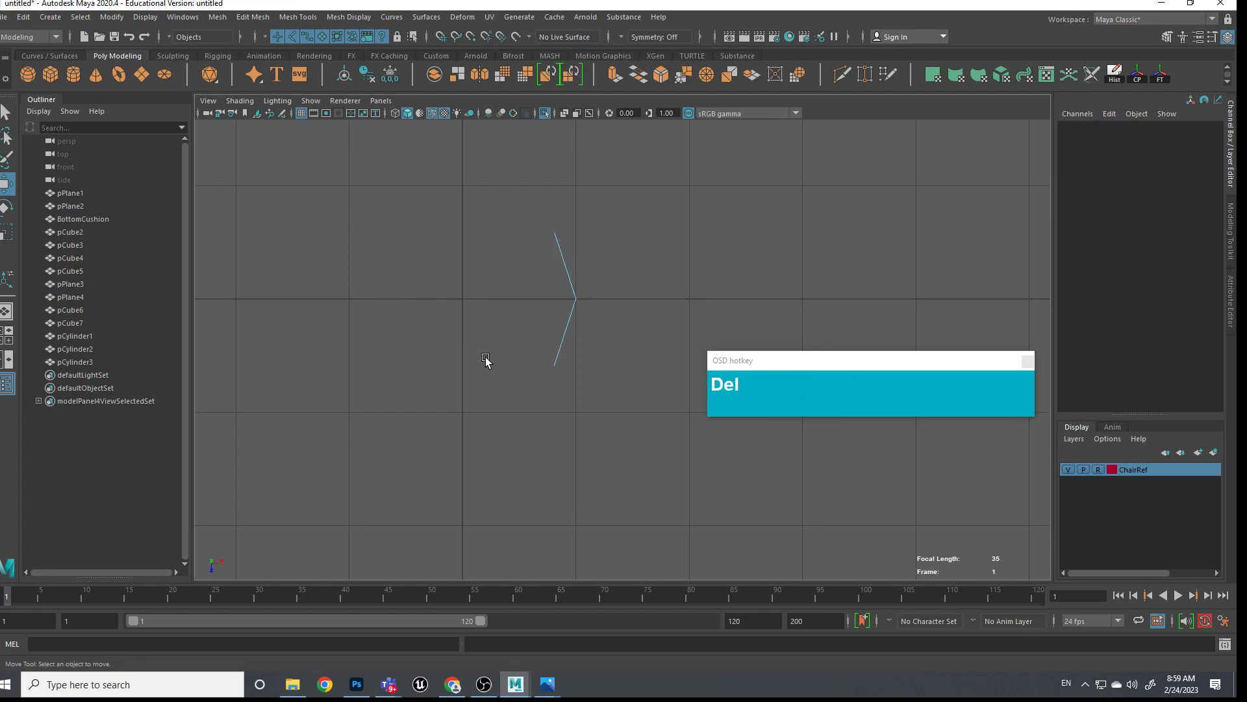
In the perspective view, extrude the two remaining side faces about 5.5 units outward along X to form a leg
{"action": "key", "text": "space"}
{"action": "left_click_drag", "start_coordinate": [626, 310], "coordinate": [626, 276]}
{"action": "middle_click_drag", "start_coordinate": [534, 490], "coordinate": [520, 343], "text": "alt"}
{"action": "right_click_drag", "start_coordinate": [458, 325], "coordinate": [429, 404]}
{"action": "left_click", "coordinate": [429, 351]}
{"action": "left_click", "coordinate": [418, 368], "text": "shift"}
{"action": "key", "text": "w"}
{"action": "left_click_drag", "start_coordinate": [501, 387], "coordinate": [693, 431], "text": "alt"}
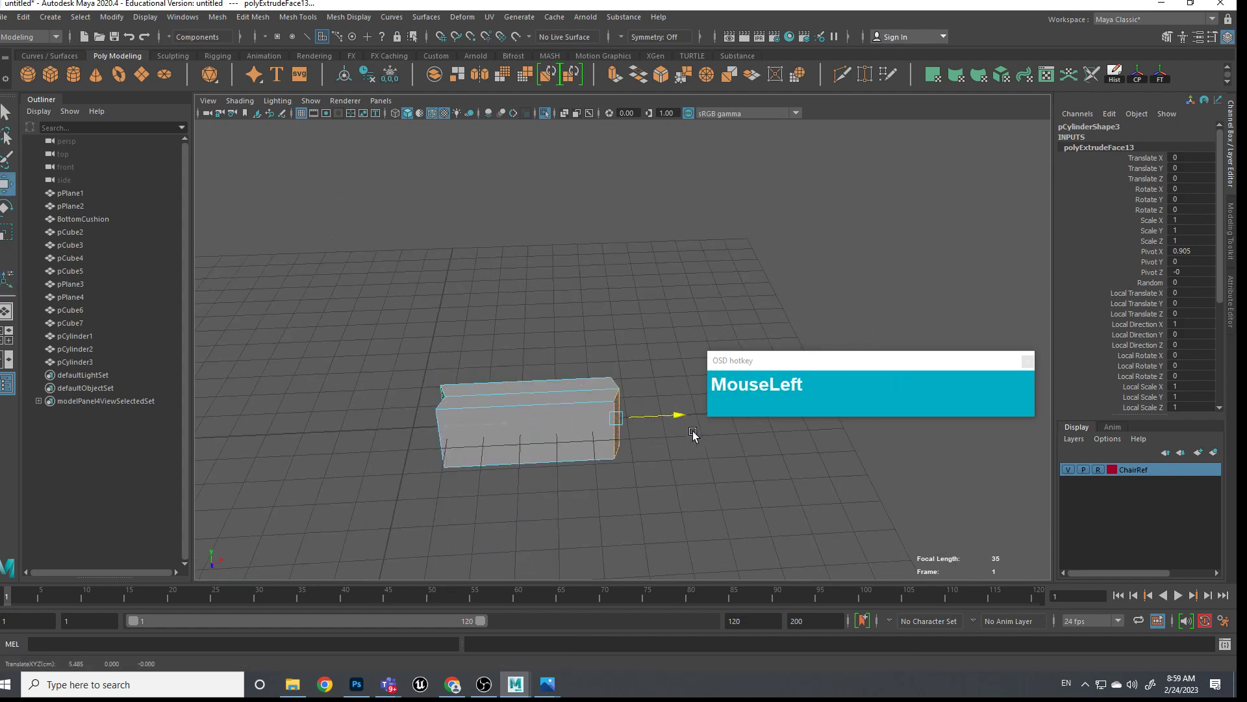
Flatten the leg's outer end faces along X, then reduce their height and raise them so the leg tapers toward its tip
{"action": "scroll", "coordinate": [579, 432], "scroll_direction": "up", "scroll_amount": 4}
{"action": "middle_click_drag", "start_coordinate": [544, 423], "coordinate": [576, 404], "text": "alt"}
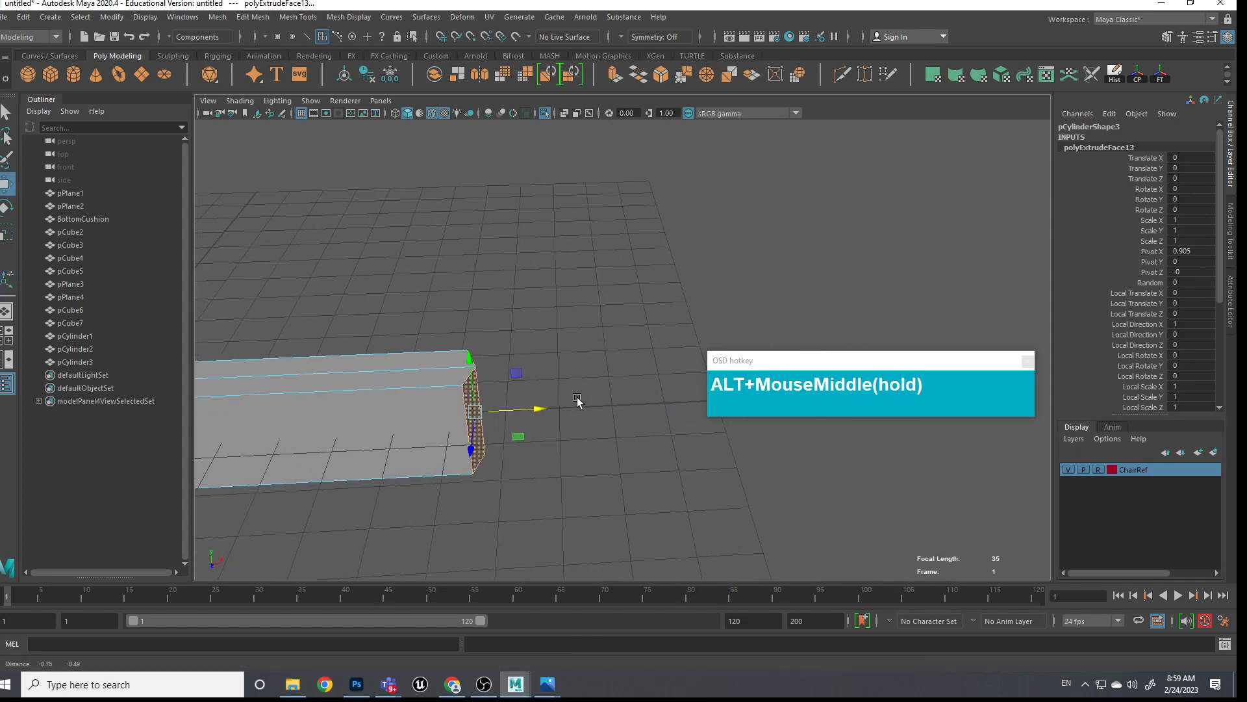
{"action": "key", "text": "r"}
{"action": "left_click_drag", "start_coordinate": [548, 415], "coordinate": [412, 410]}
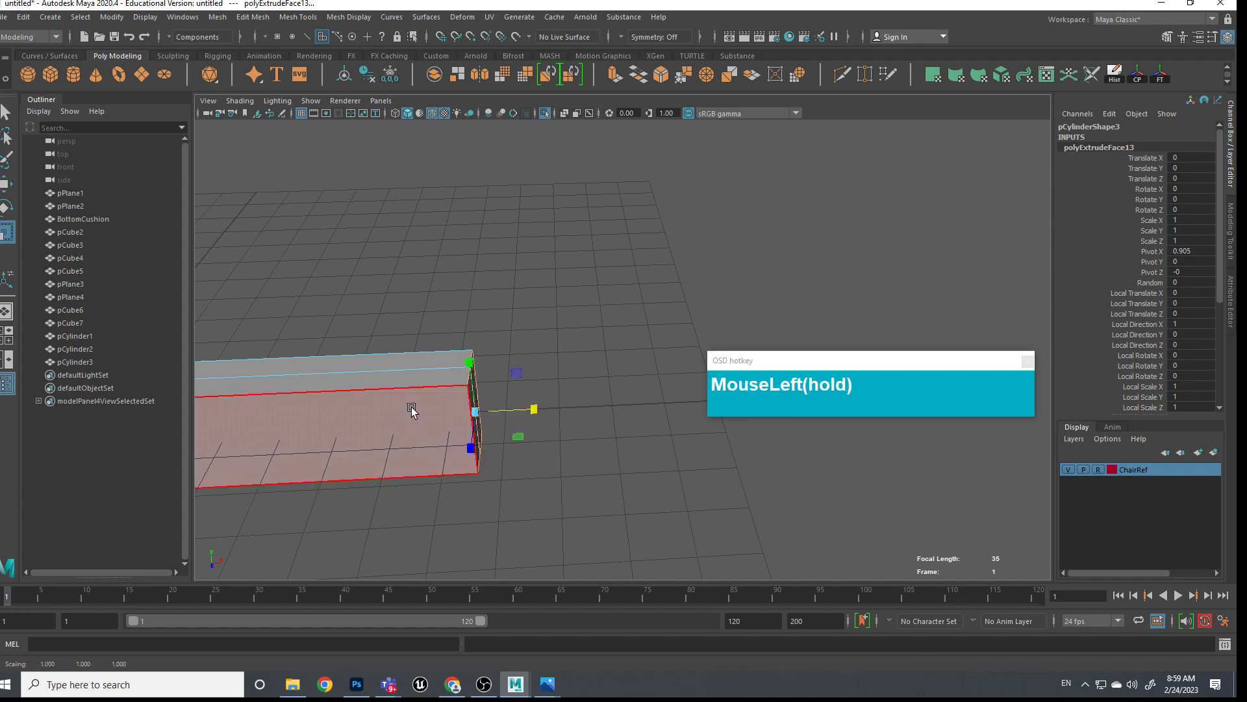
{"action": "middle_click_drag", "start_coordinate": [412, 409], "coordinate": [546, 393], "text": "alt"}
{"action": "left_click_drag", "start_coordinate": [529, 344], "coordinate": [618, 287]}
{"action": "key", "text": "w"}
{"action": "left_click", "coordinate": [500, 314]}
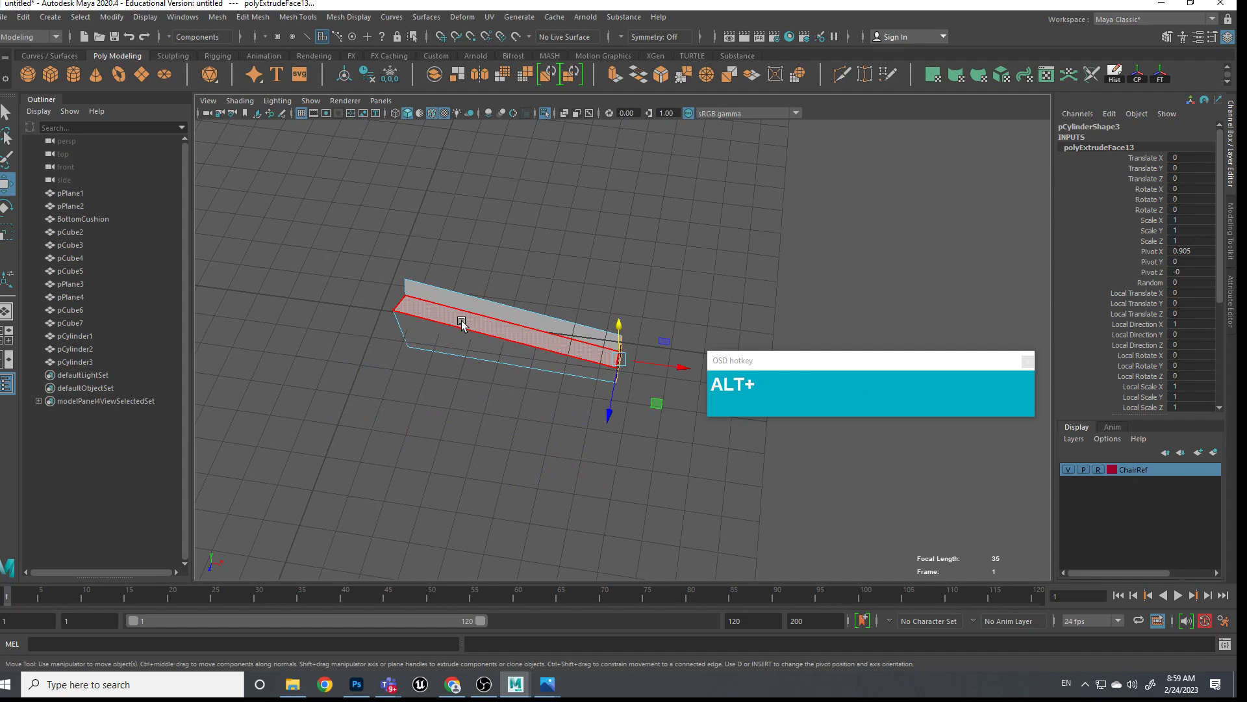
{"action": "left_click_drag", "start_coordinate": [536, 419], "coordinate": [791, 270], "text": "alt"}
{"action": "key", "text": "space"}
{"action": "key", "text": "space"}
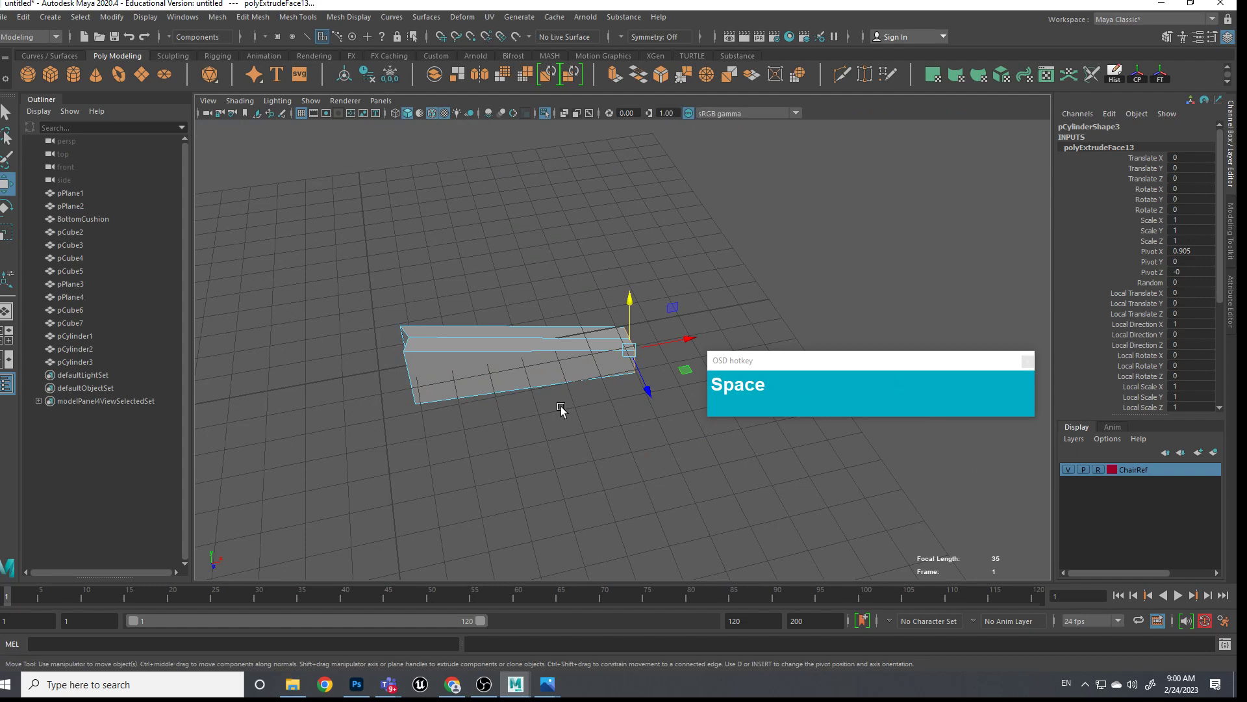
Delete the faces closing the leg's inner end near the origin
{"action": "left_click_drag", "start_coordinate": [550, 410], "coordinate": [618, 393], "text": "alt"}
{"action": "middle_click_drag", "start_coordinate": [617, 392], "coordinate": [585, 390], "text": "alt"}
{"action": "right_click_drag", "start_coordinate": [568, 325], "coordinate": [568, 362]}
{"action": "left_click", "coordinate": [578, 416]}
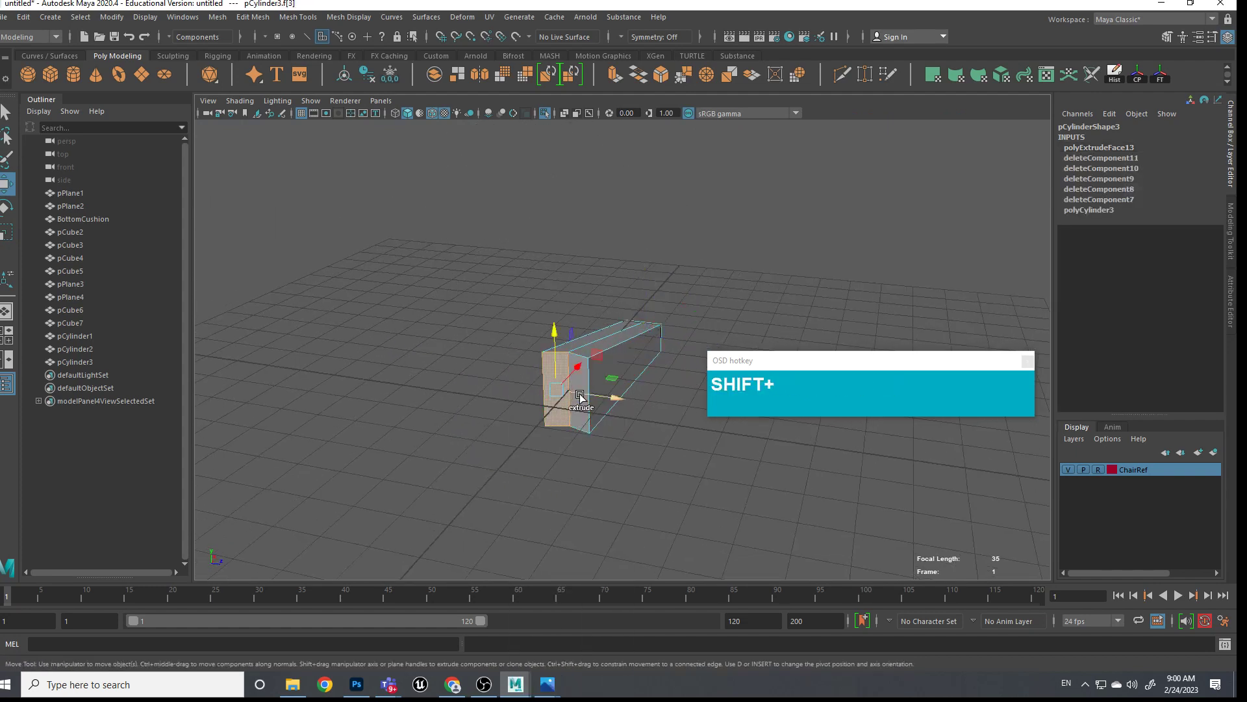
{"action": "key", "text": "shift+Delete"}
{"action": "scroll", "coordinate": [583, 419], "scroll_direction": "down", "scroll_amount": 2}
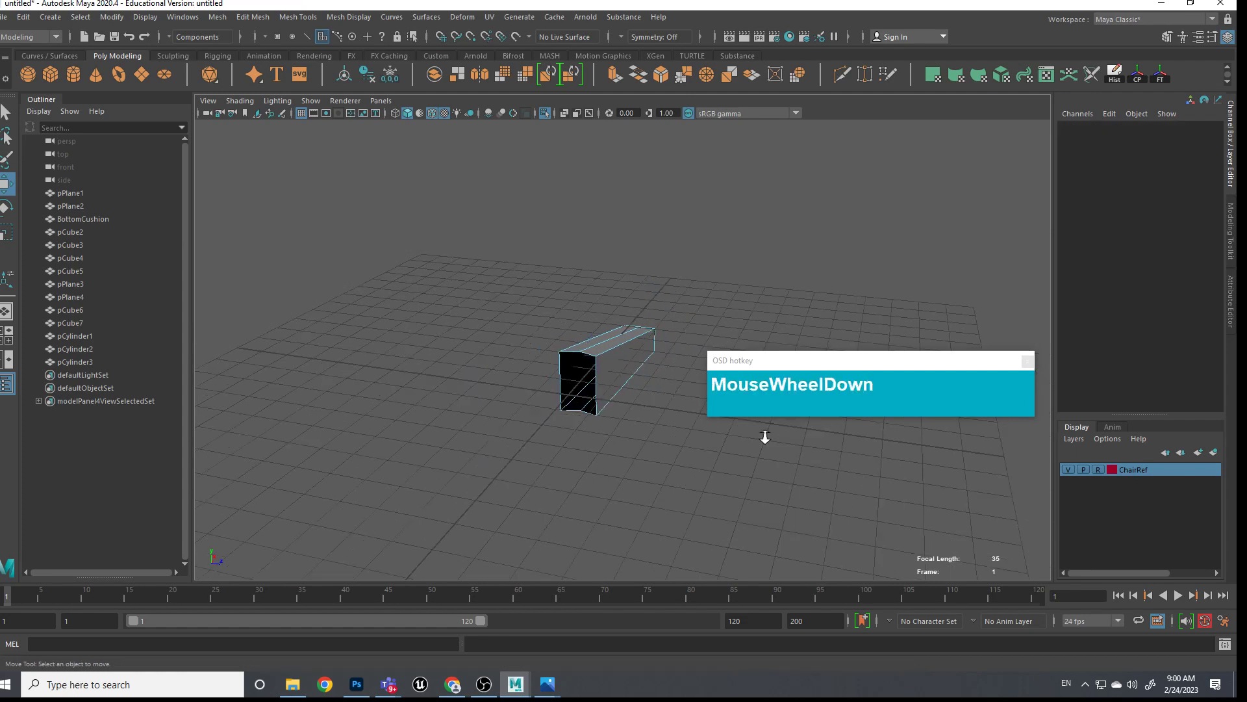
{"action": "left_click_drag", "start_coordinate": [582, 419], "coordinate": [596, 493], "text": "alt"}
{"action": "scroll", "coordinate": [550, 484], "scroll_direction": "up", "scroll_amount": 3, "text": "alt"}
{"action": "middle_click_drag", "start_coordinate": [551, 484], "coordinate": [629, 502], "text": "alt"}
Switch to the top view, return the leg to object mode and select it as a whole object
{"action": "key", "text": "space"}
{"action": "left_click_drag", "start_coordinate": [557, 444], "coordinate": [518, 447]}
{"action": "middle_click_drag", "start_coordinate": [537, 445], "coordinate": [479, 462], "text": "alt"}
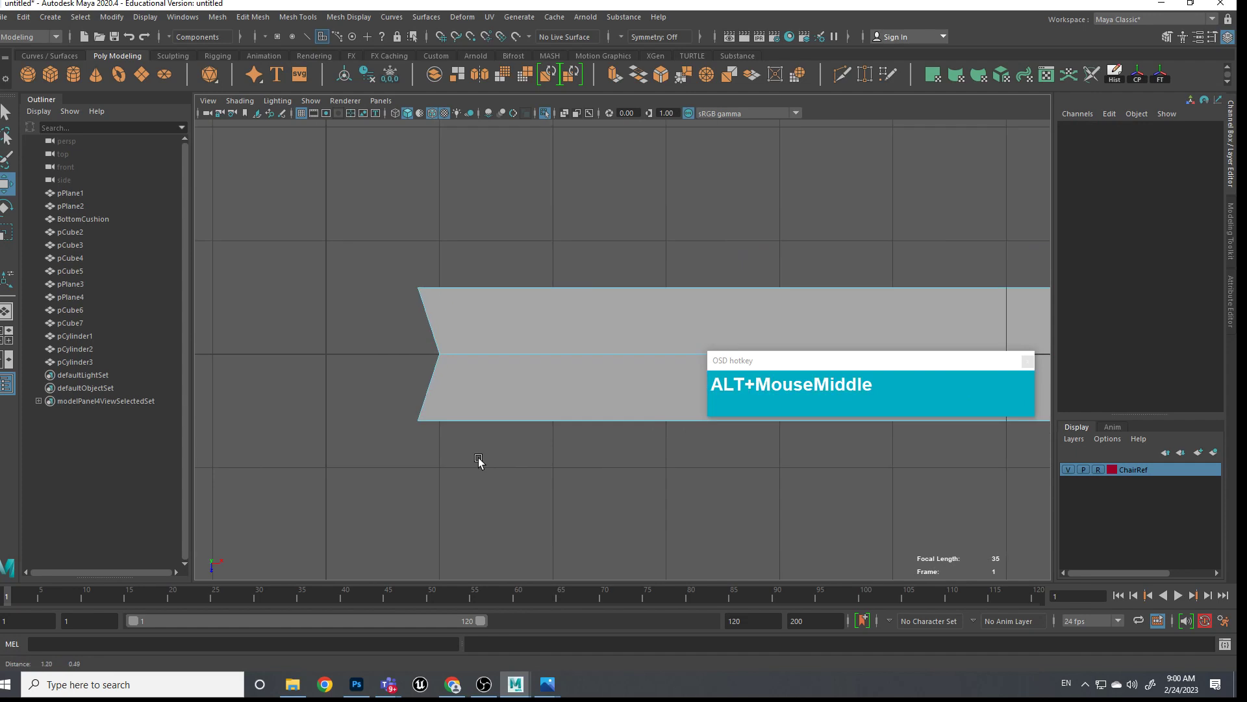
{"action": "scroll", "coordinate": [429, 446], "scroll_direction": "down", "scroll_amount": 2}
{"action": "right_click", "coordinate": [569, 366]}
{"action": "left_click", "coordinate": [634, 310]}
{"action": "left_click", "coordinate": [627, 322]}
{"action": "left_click", "coordinate": [610, 341]}
{"action": "middle_click_drag", "start_coordinate": [560, 440], "coordinate": [479, 387], "text": "alt"}
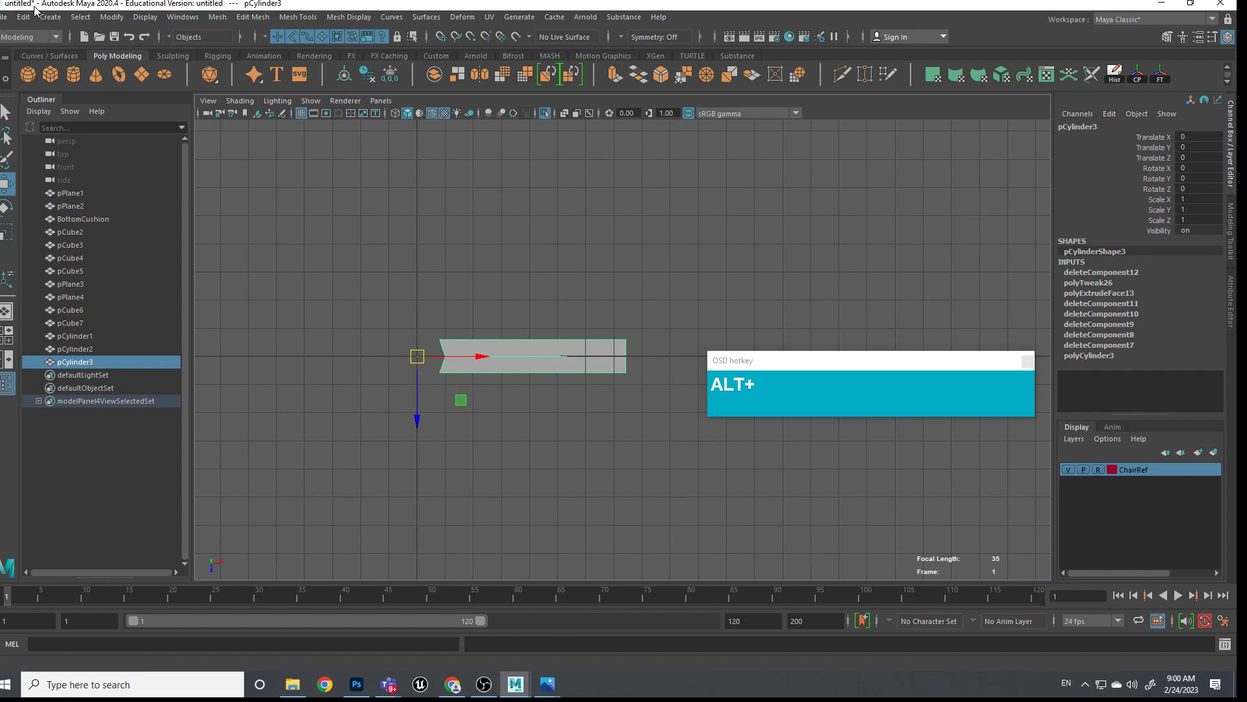
Save the scene as a new Maya ASCII file named SecretLabChair in the project's scenes folder
{"action": "left_click", "coordinate": [10, 20]}
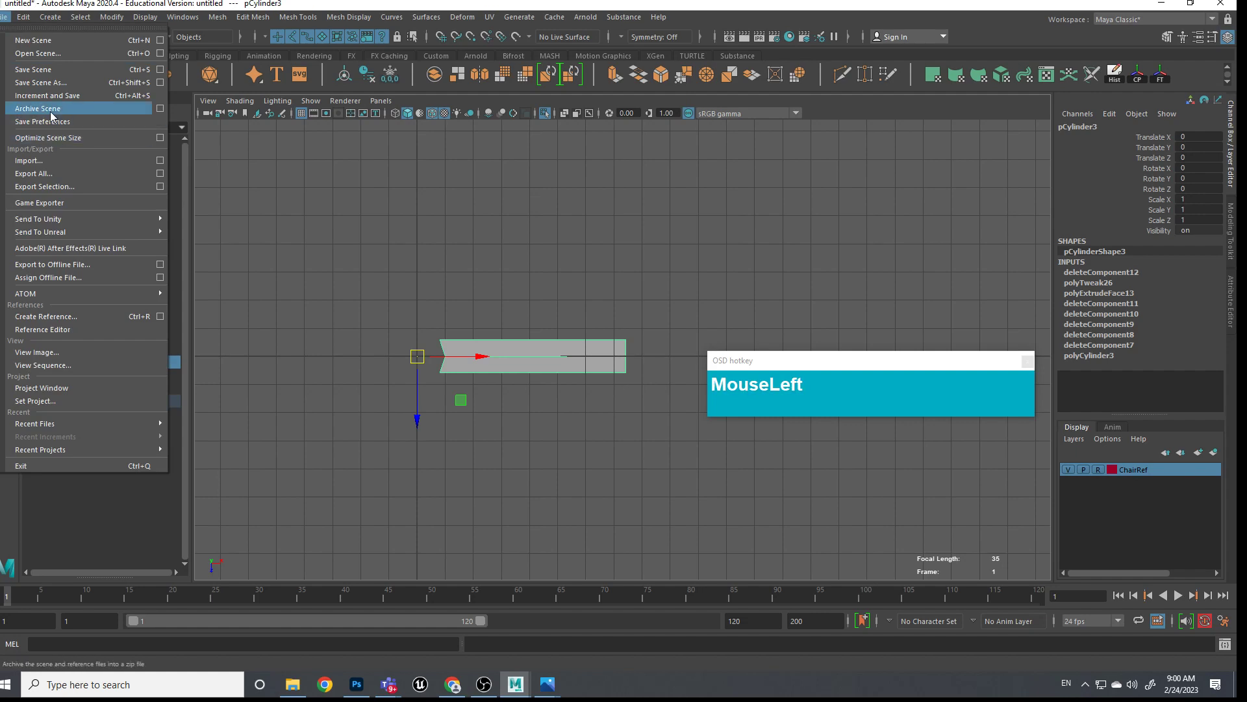
{"action": "left_click", "coordinate": [51, 82]}
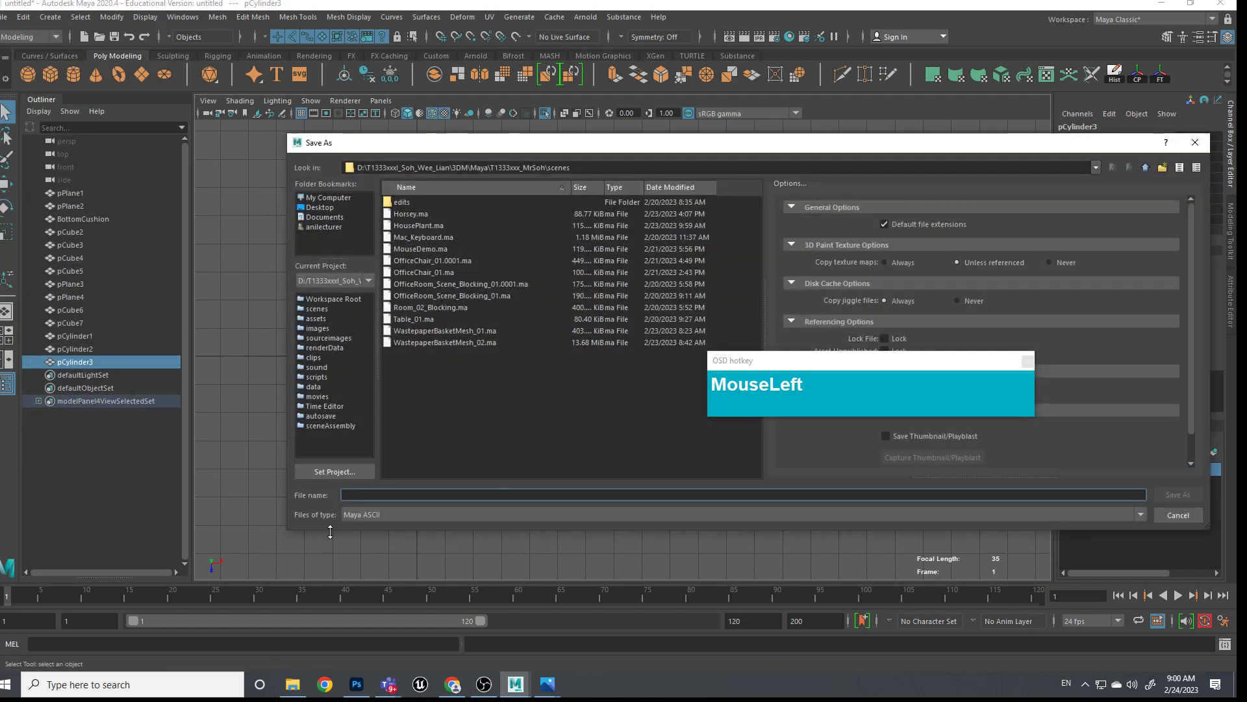
{"action": "type", "text": "SecretLabChair"}
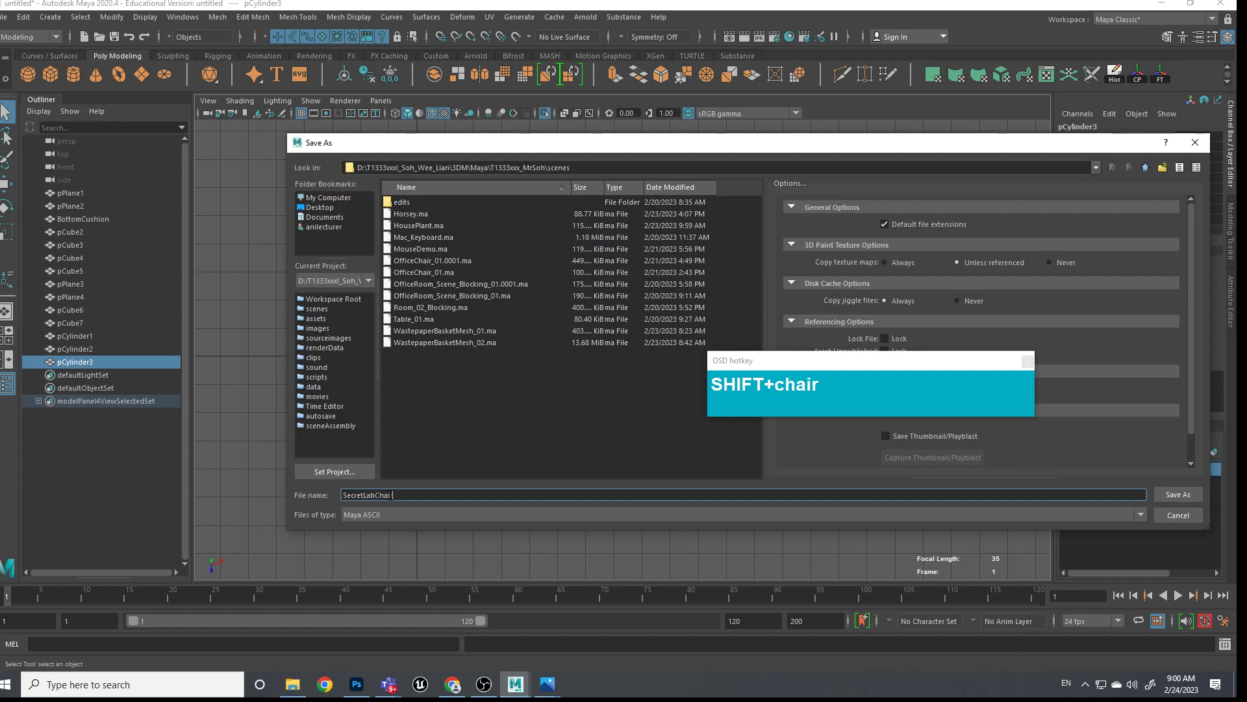
{"action": "left_click", "coordinate": [1186, 496]}
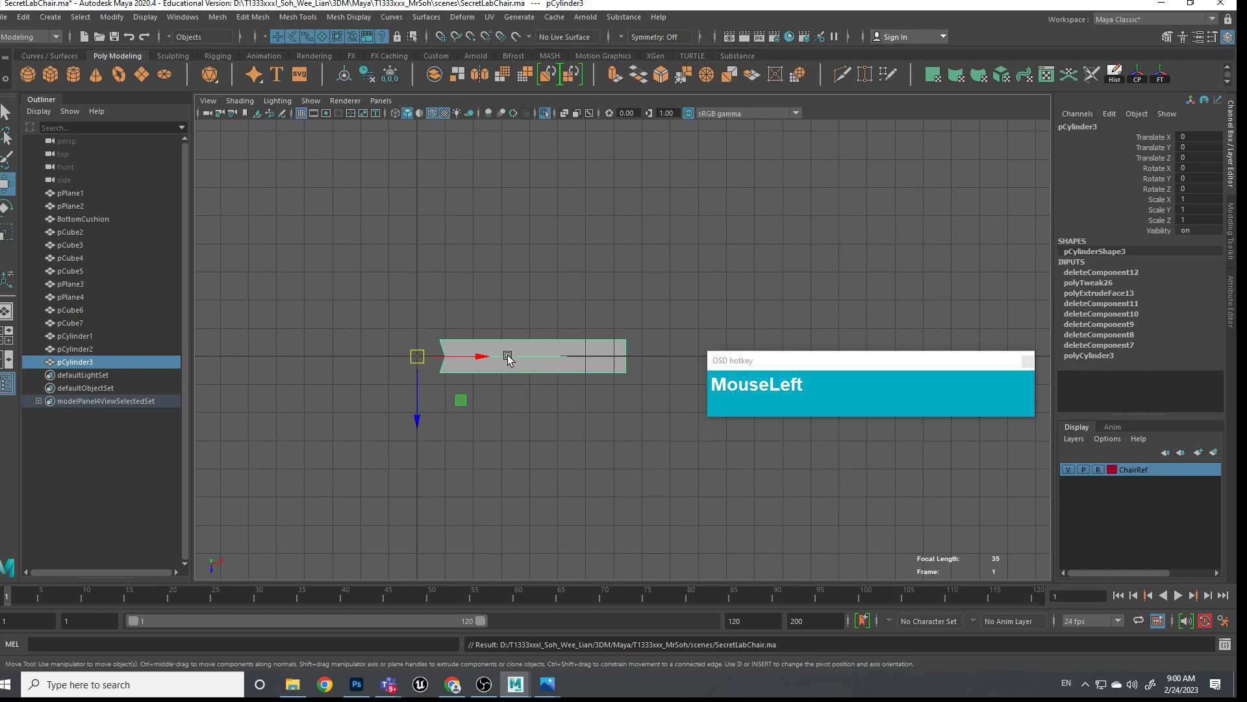
Open the Duplicate Special options for the selected leg and reset the settings to their defaults
{"action": "left_click", "coordinate": [24, 17]}
{"action": "mouse_move", "coordinate": [97, 298]}
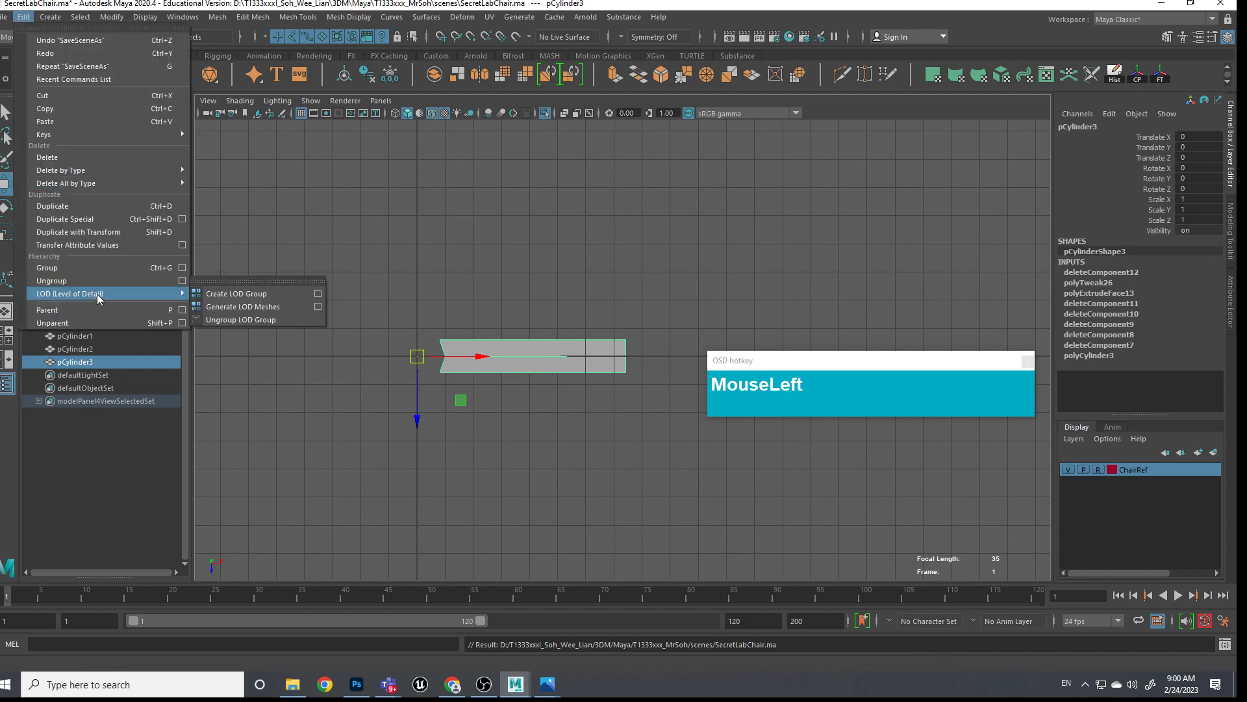
{"action": "left_click", "coordinate": [180, 220]}
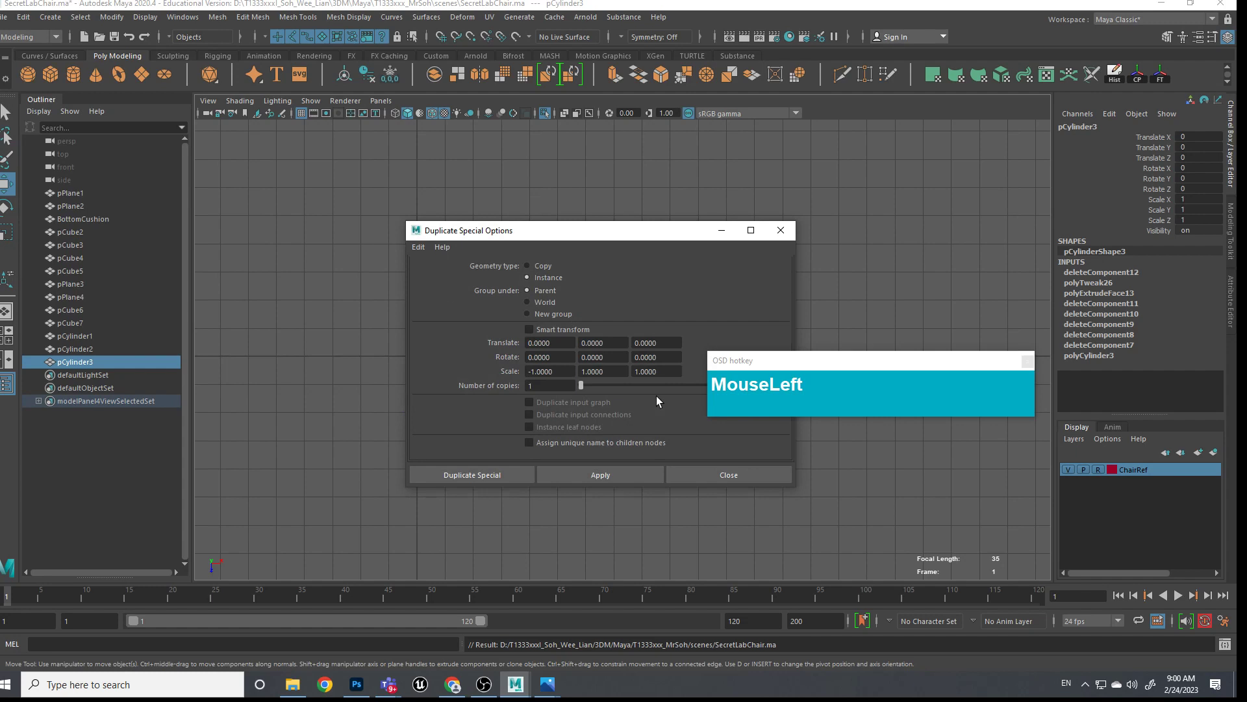
{"action": "left_click_drag", "start_coordinate": [581, 240], "coordinate": [754, 189]}
{"action": "left_click", "coordinate": [755, 297]}
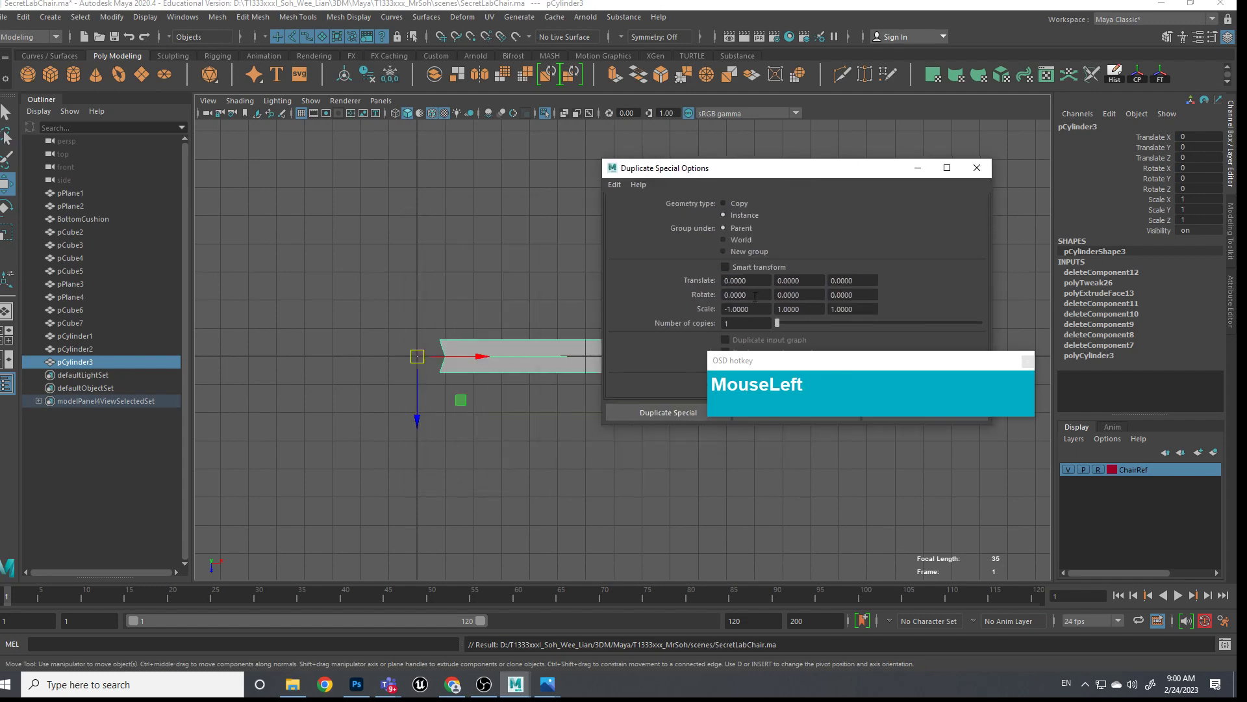
{"action": "left_click", "coordinate": [614, 184]}
{"action": "left_click", "coordinate": [649, 224]}
{"action": "left_click_drag", "start_coordinate": [722, 172], "coordinate": [408, 113]}
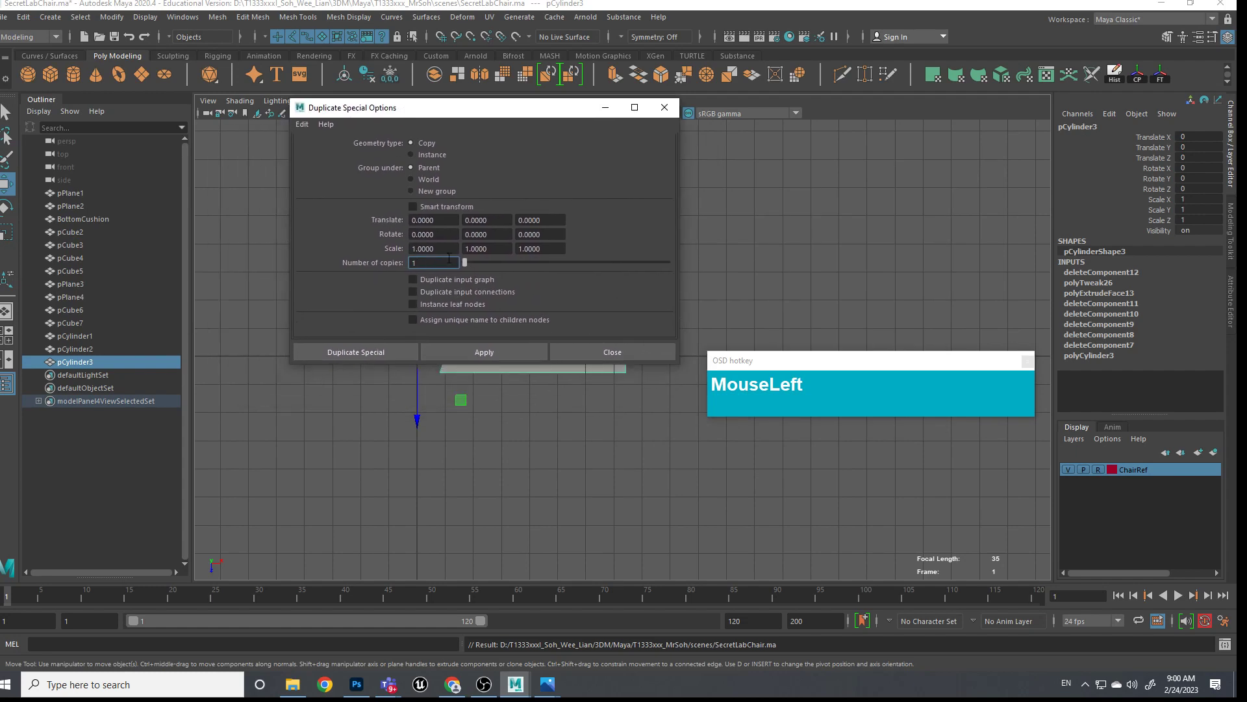
Duplicate the leg as 4 instances, each rotated 72 degrees about Y, to form the five-legged star base
{"action": "type", "text": "4"}
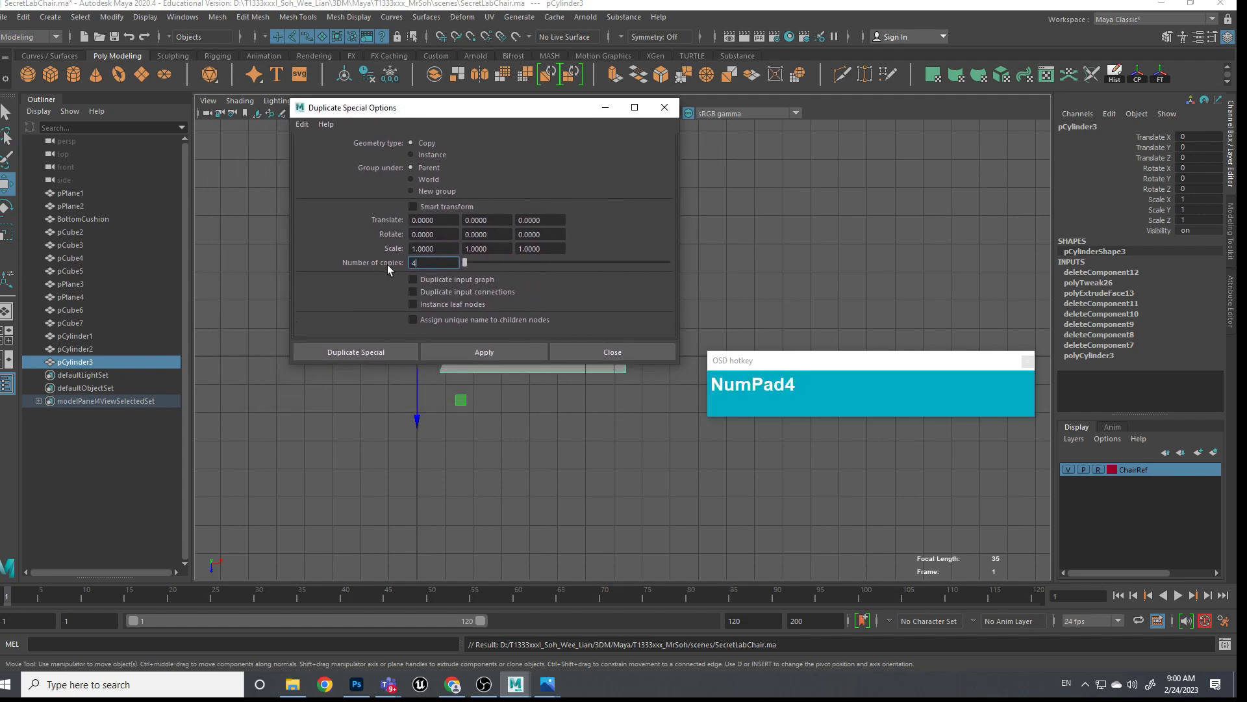
{"action": "left_click", "coordinate": [492, 235]}
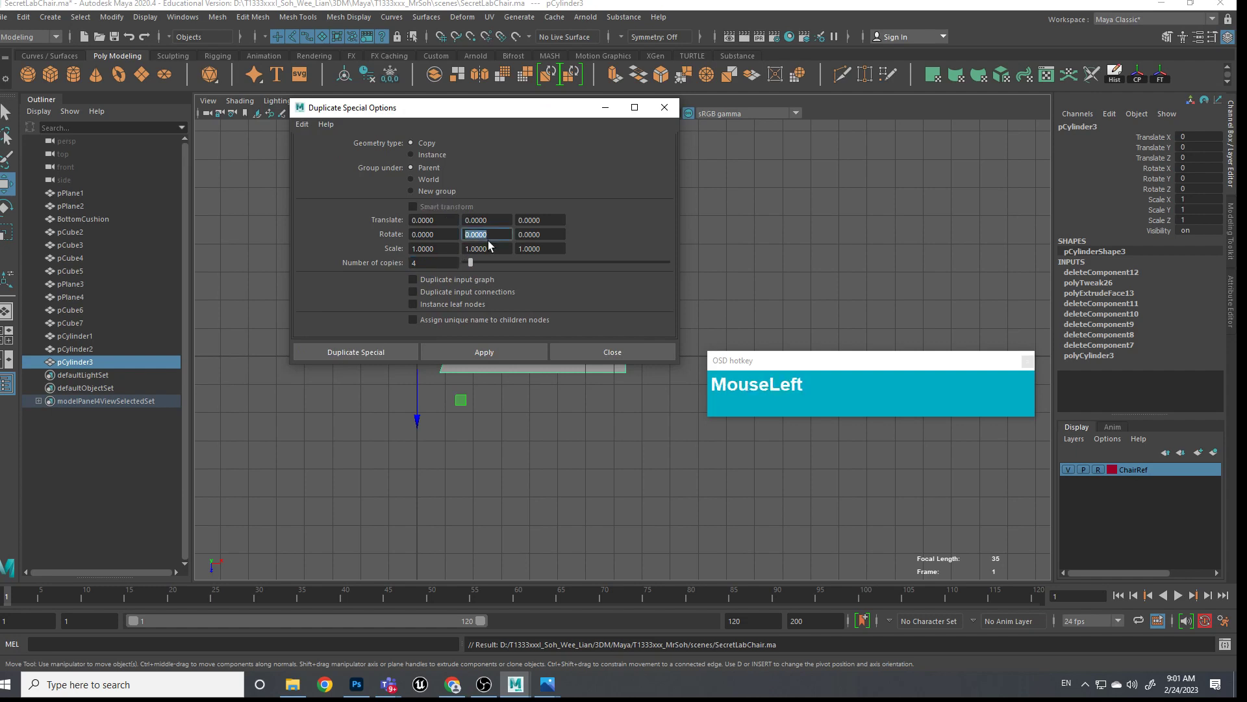
{"action": "type", "text": "72"}
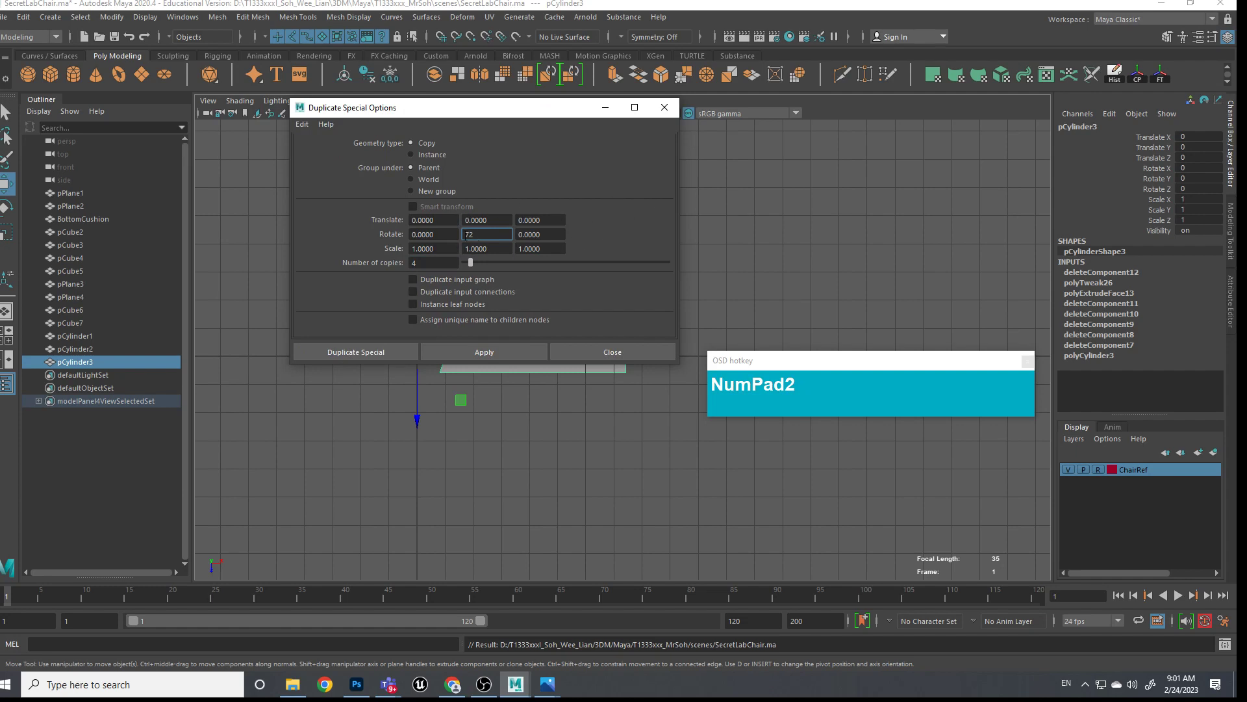
{"action": "left_click", "coordinate": [412, 154]}
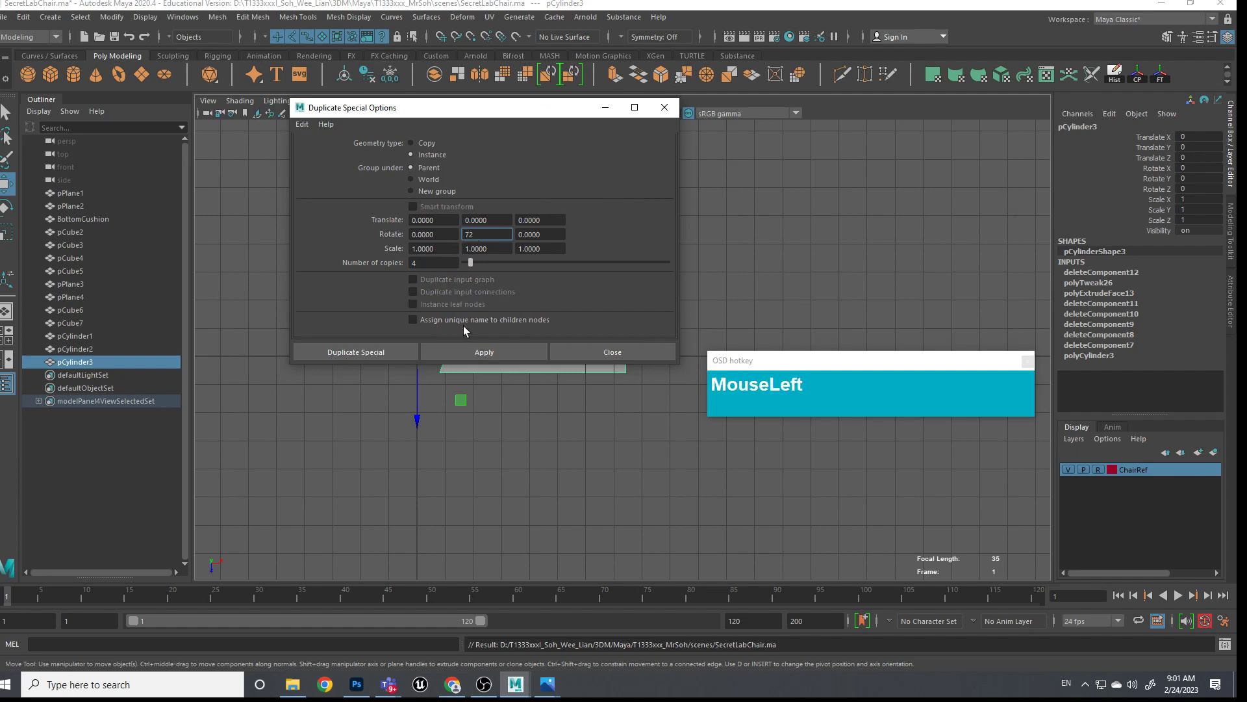
{"action": "left_click", "coordinate": [361, 354]}
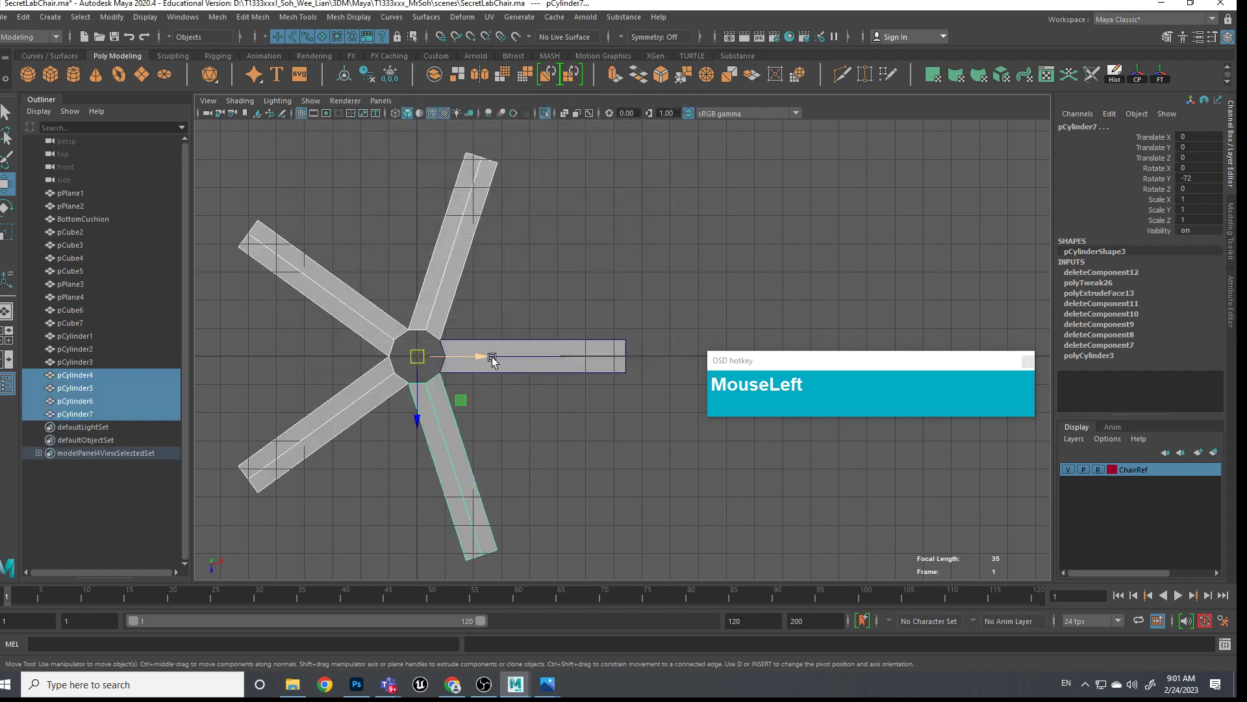
Select the original star-base leg and turn off view isolation to show the rest of the chair and the reference images
{"action": "key", "text": "space"}
{"action": "left_click_drag", "start_coordinate": [517, 394], "coordinate": [518, 367]}
{"action": "middle_click_drag", "start_coordinate": [517, 367], "coordinate": [507, 364], "text": "alt"}
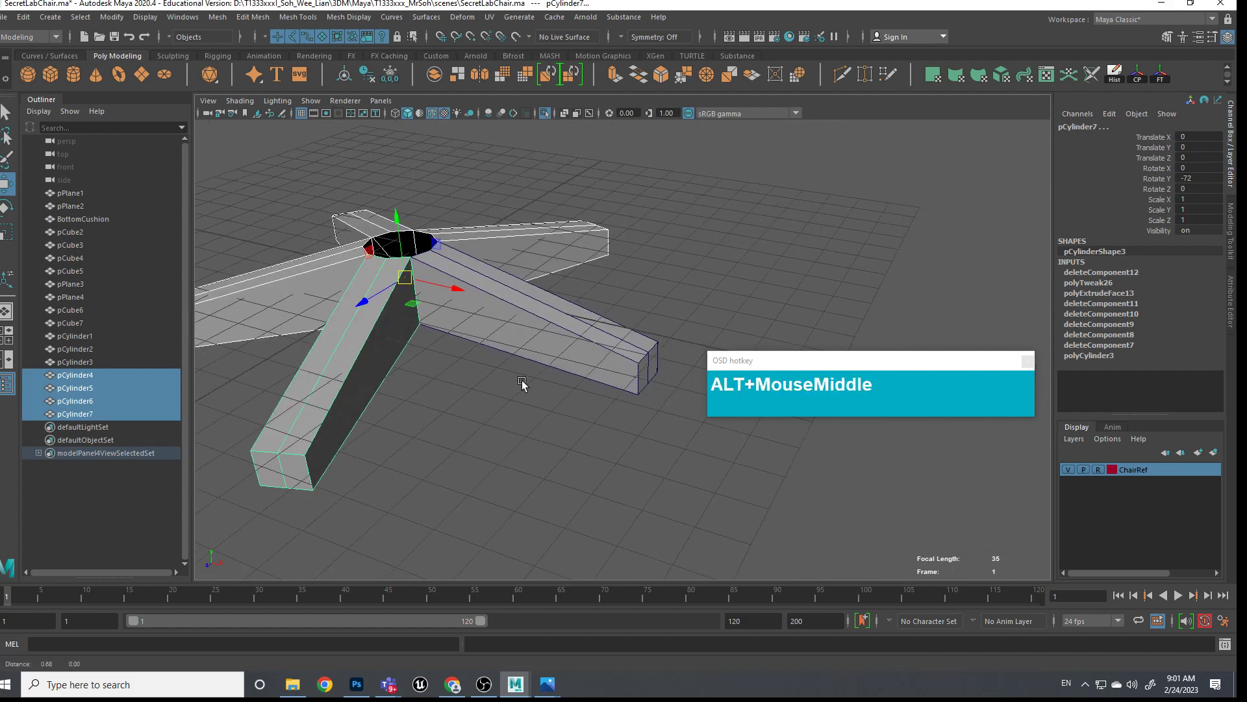
{"action": "left_click", "coordinate": [541, 367]}
{"action": "left_click_drag", "start_coordinate": [540, 367], "coordinate": [470, 383], "text": "alt"}
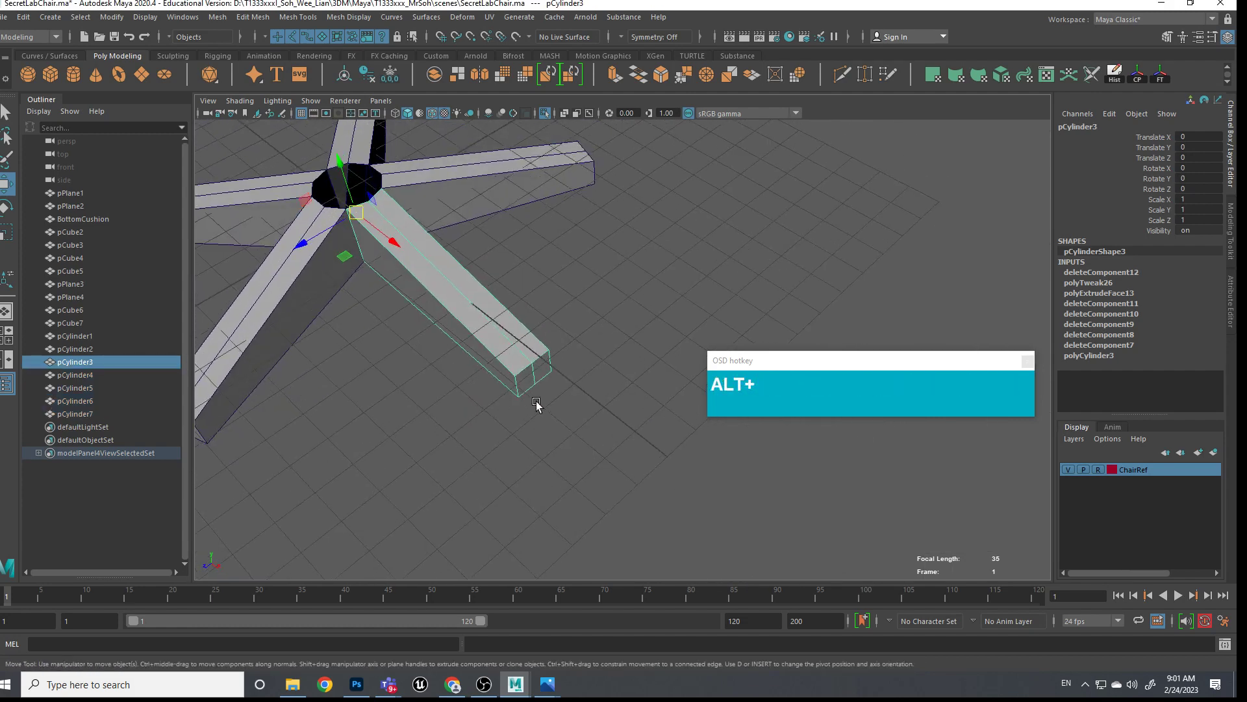
{"action": "middle_click_drag", "start_coordinate": [782, 245], "coordinate": [629, 228], "text": "alt"}
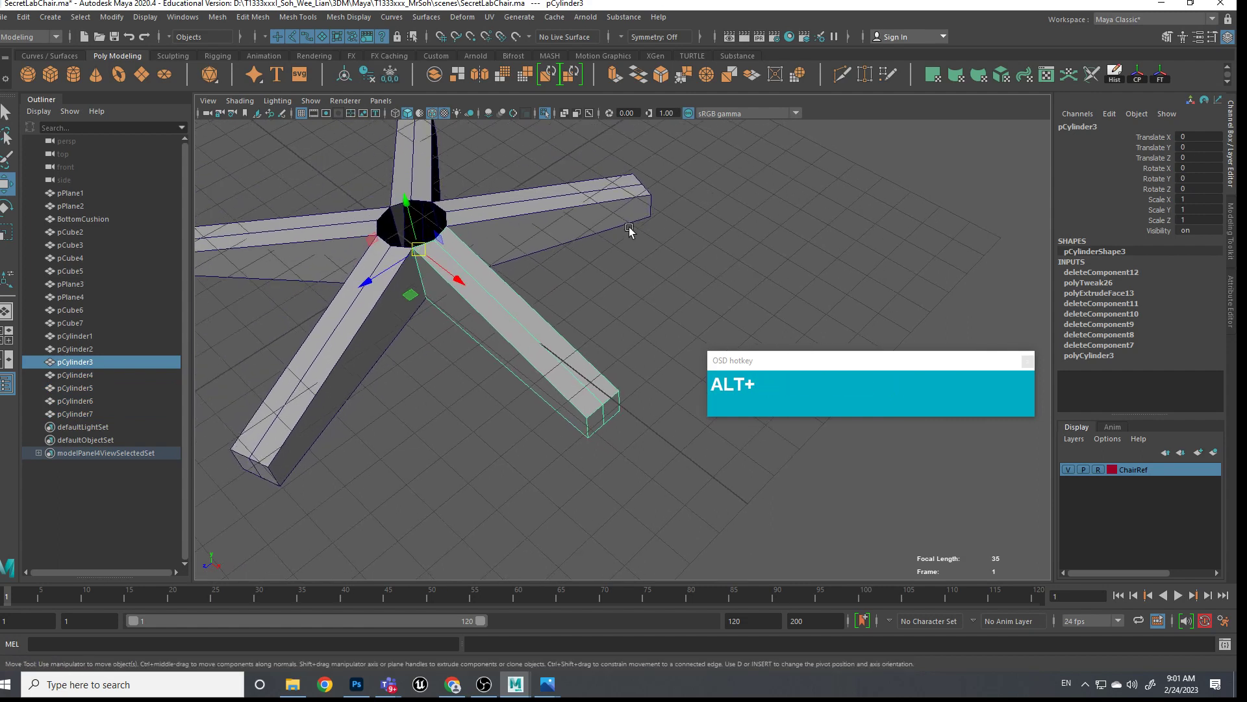
{"action": "left_click", "coordinate": [310, 101]}
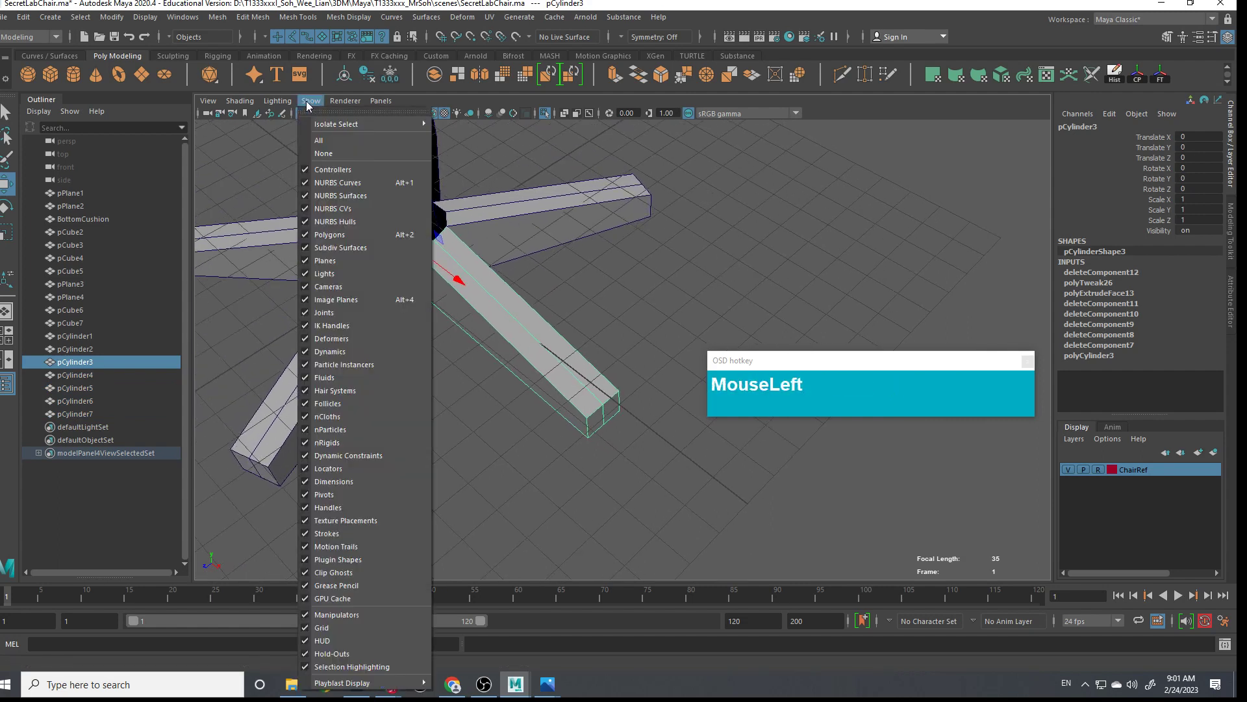
{"action": "mouse_move", "coordinate": [338, 128]}
{"action": "left_click", "coordinate": [470, 129]}
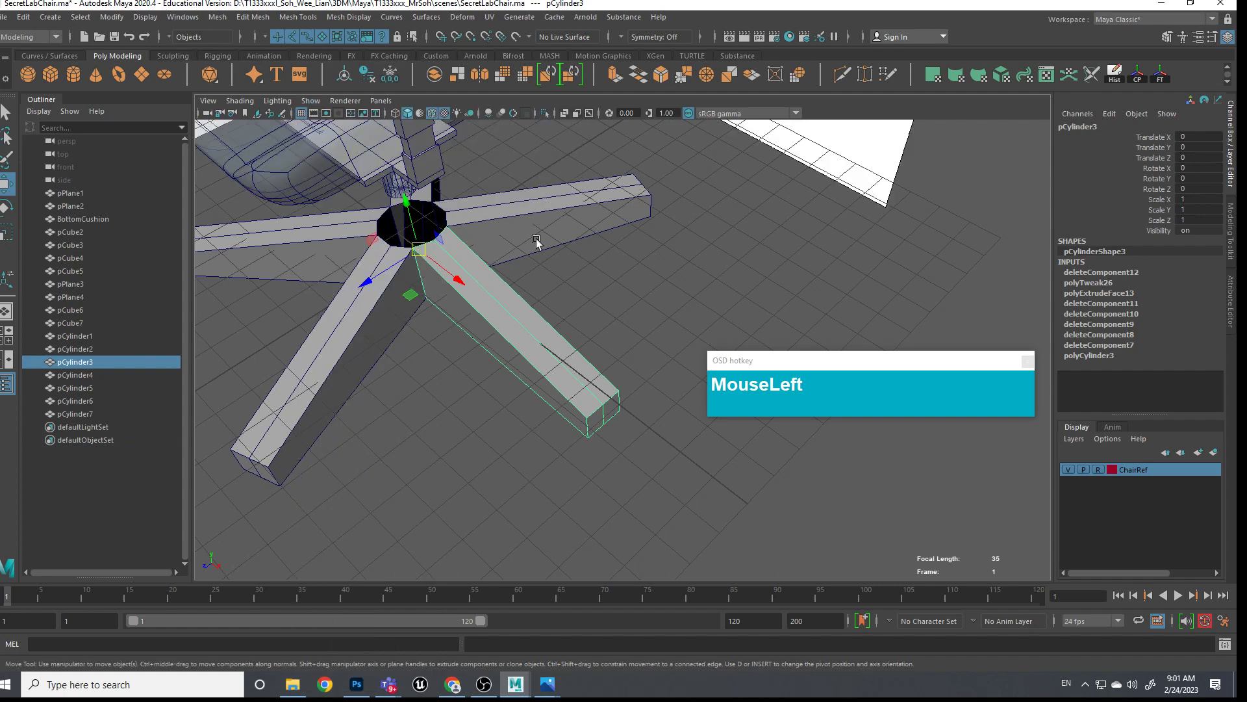
Compare the star-base legs with the reference photo's wheelbase in the perspective and front views
{"action": "right_click_drag", "start_coordinate": [536, 239], "coordinate": [553, 224], "text": "alt"}
{"action": "left_click_drag", "start_coordinate": [552, 225], "coordinate": [560, 263], "text": "alt"}
{"action": "scroll", "coordinate": [559, 263], "scroll_direction": "up", "scroll_amount": 5}
{"action": "middle_click_drag", "start_coordinate": [559, 262], "coordinate": [485, 186], "text": "alt"}
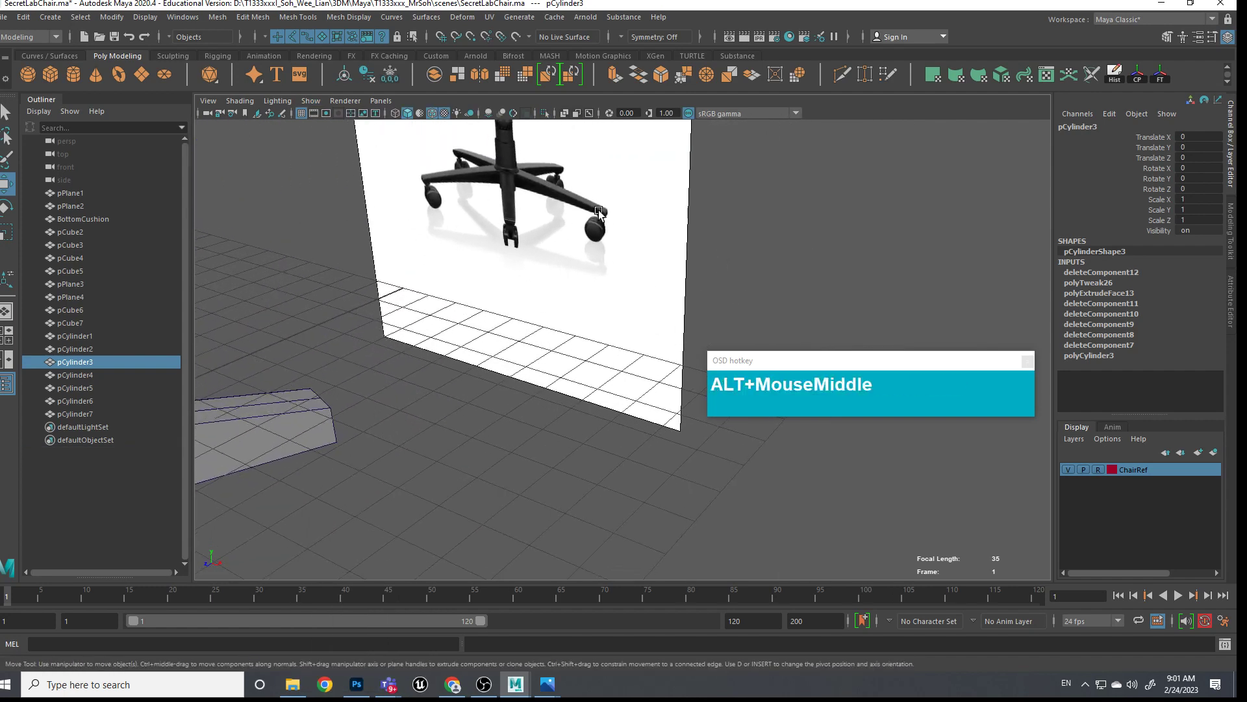
{"action": "key", "text": "space"}
{"action": "left_click_drag", "start_coordinate": [528, 235], "coordinate": [527, 270]}
{"action": "scroll", "coordinate": [593, 266], "scroll_direction": "down", "scroll_amount": 3}
{"action": "scroll", "coordinate": [594, 266], "scroll_direction": "down", "scroll_amount": 2, "text": "alt"}
{"action": "middle_click_drag", "start_coordinate": [594, 266], "coordinate": [537, 362], "text": "alt"}
{"action": "scroll", "coordinate": [537, 362], "scroll_direction": "up", "scroll_amount": 4}
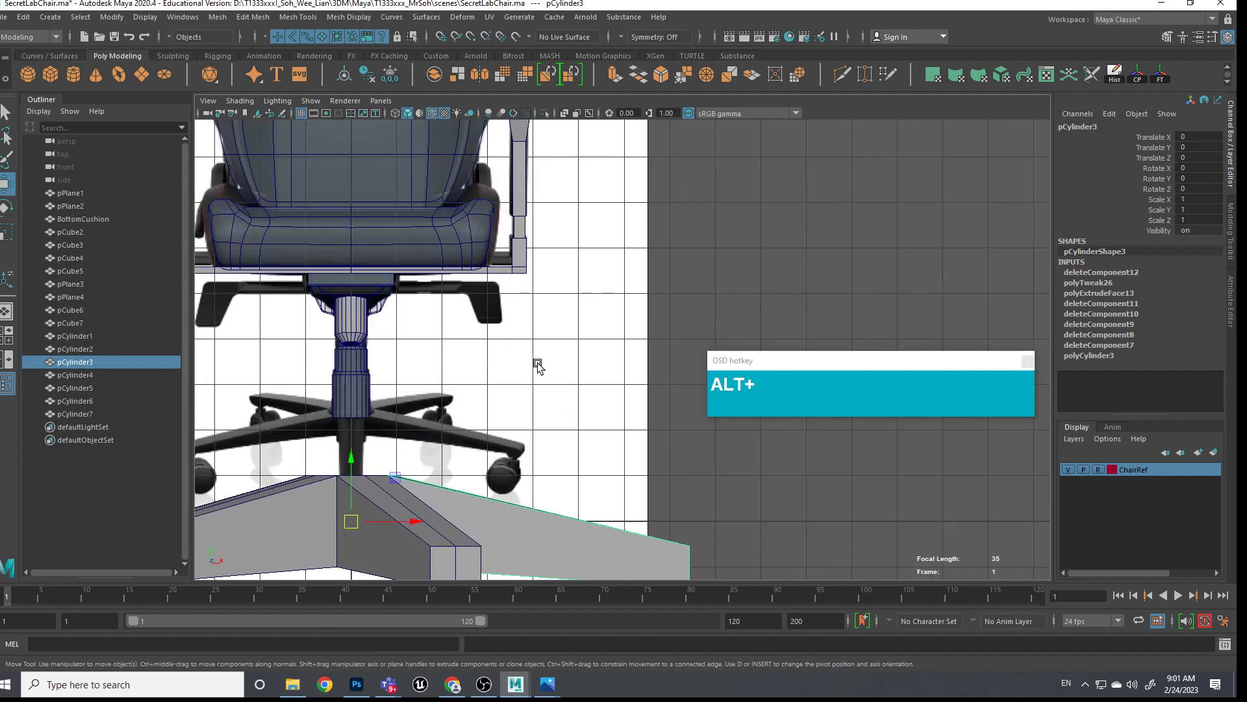
{"action": "middle_click_drag", "start_coordinate": [516, 293], "coordinate": [523, 213], "text": "alt"}
{"action": "middle_click_drag", "start_coordinate": [698, 236], "coordinate": [695, 240], "text": "alt"}
{"action": "right_click_drag", "start_coordinate": [646, 251], "coordinate": [587, 249]}
{"action": "left_click_drag", "start_coordinate": [766, 295], "coordinate": [675, 252]}
{"action": "left_click_drag", "start_coordinate": [455, 256], "coordinate": [339, 310], "text": "shift"}
{"action": "scroll", "coordinate": [520, 266], "scroll_direction": "down", "scroll_amount": 3}
{"action": "right_click", "coordinate": [523, 286], "text": "shift"}
{"action": "left_click_drag", "start_coordinate": [523, 286], "coordinate": [529, 273], "text": "alt"}
{"action": "middle_click_drag", "start_coordinate": [529, 273], "coordinate": [657, 159], "text": "alt"}
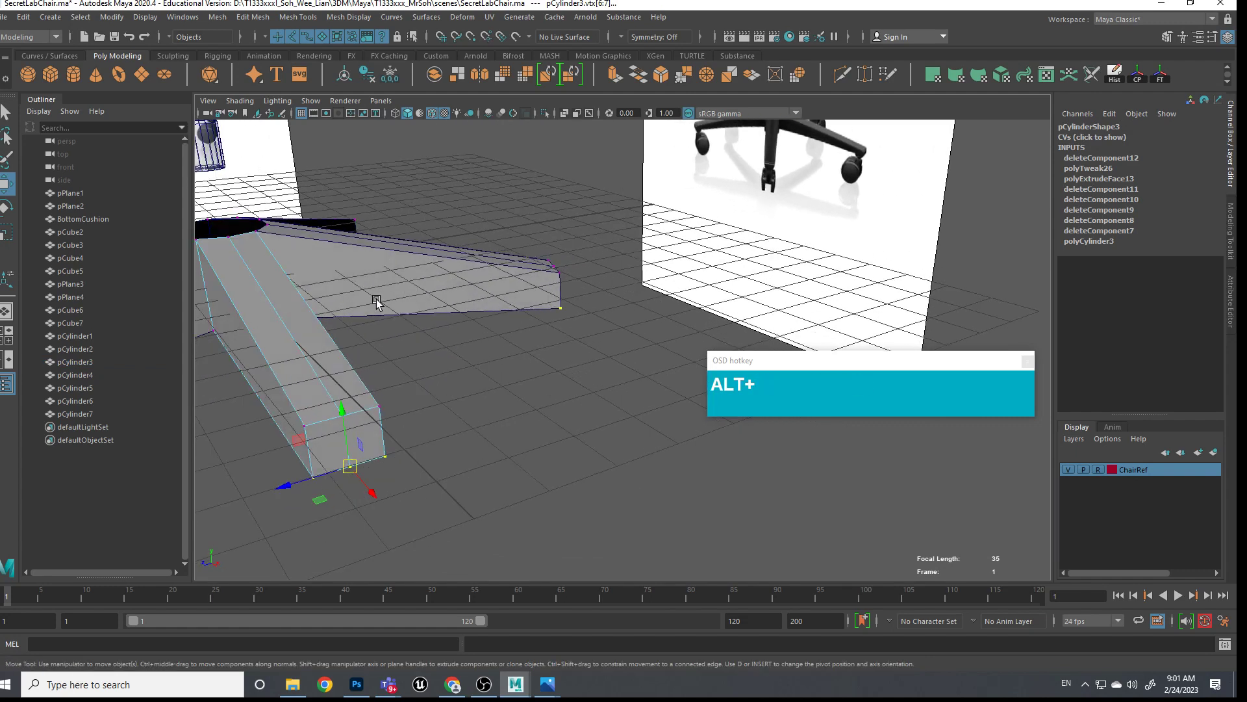
{"action": "left_click_drag", "start_coordinate": [650, 162], "coordinate": [494, 260], "text": "alt"}
{"action": "middle_click_drag", "start_coordinate": [493, 260], "coordinate": [469, 240], "text": "alt"}
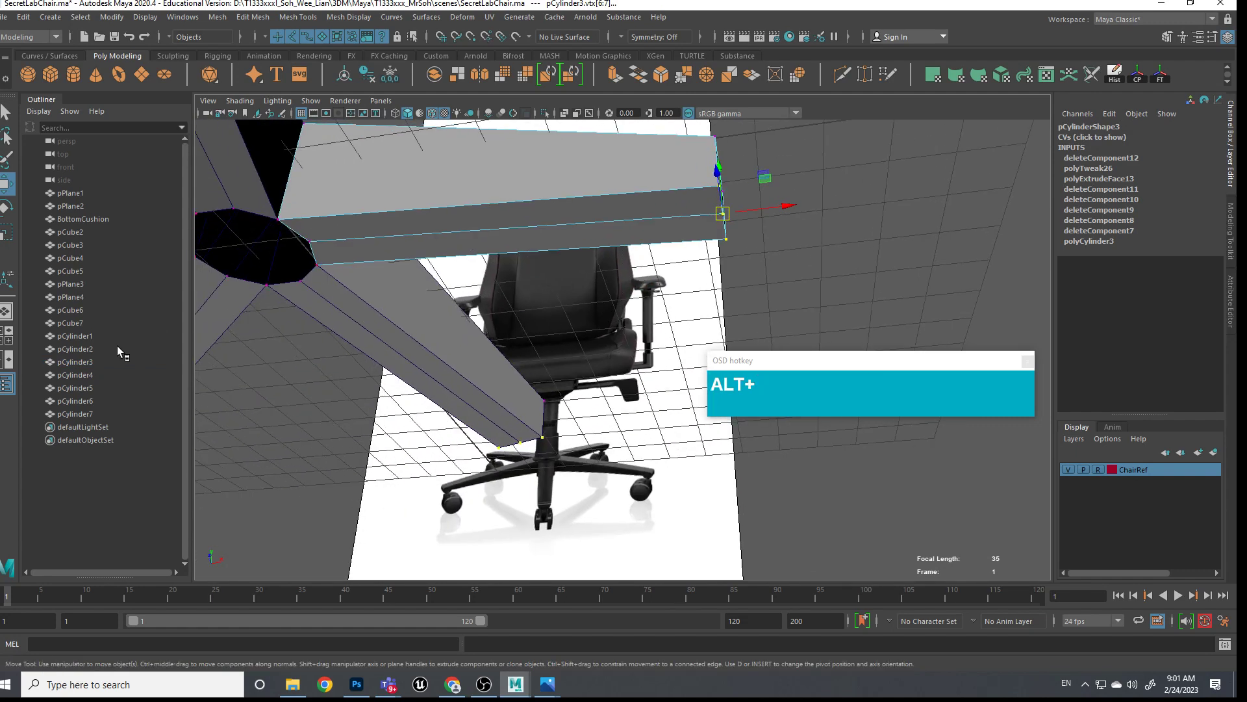
Hide the four duplicated legs pCylinder4 to pCylinder7, leaving only the original leg visible
{"action": "scroll", "coordinate": [419, 330], "scroll_direction": "down", "scroll_amount": 2}
{"action": "left_click", "coordinate": [85, 414]}
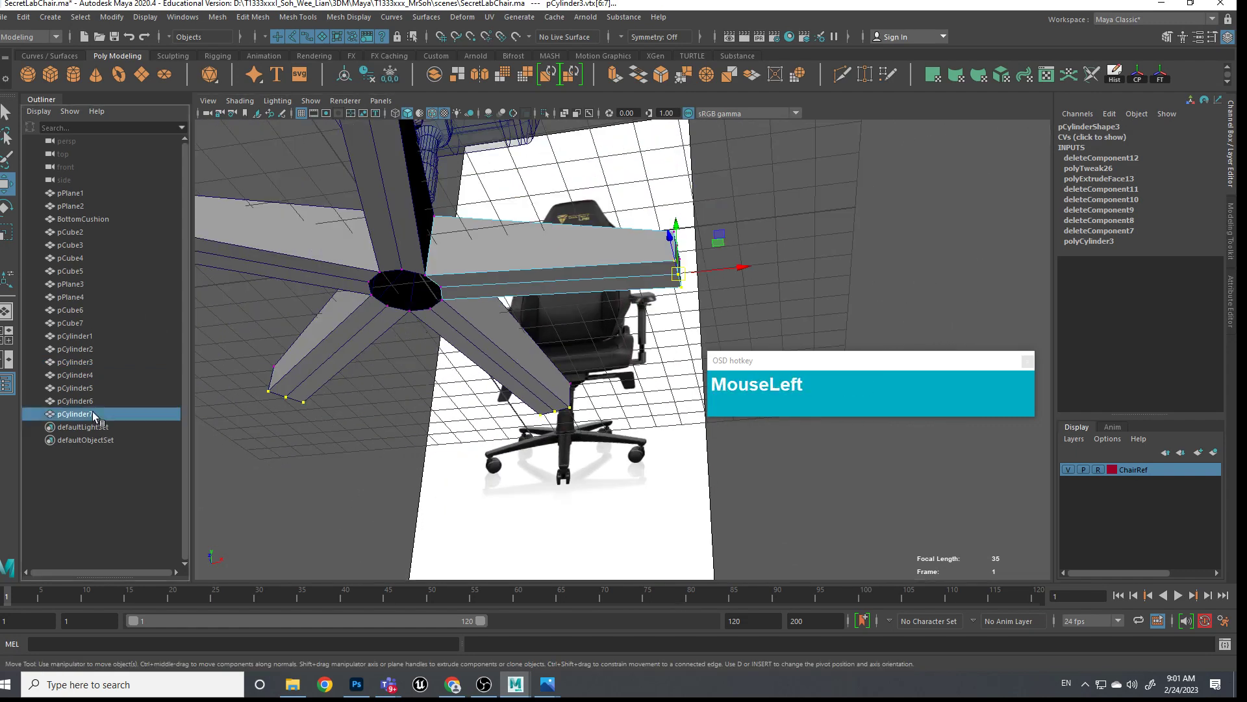
{"action": "left_click", "coordinate": [75, 400], "text": "shift"}
{"action": "left_click", "coordinate": [77, 387], "text": "shift"}
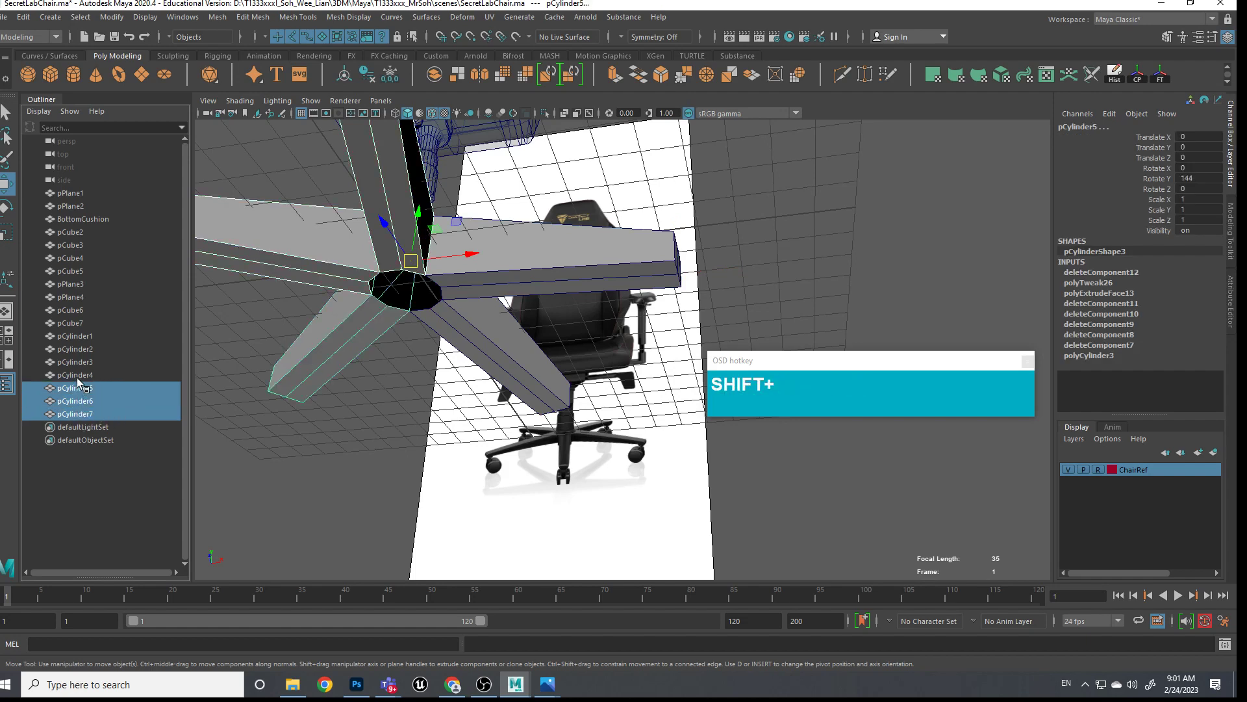
{"action": "left_click", "coordinate": [82, 375], "text": "shift"}
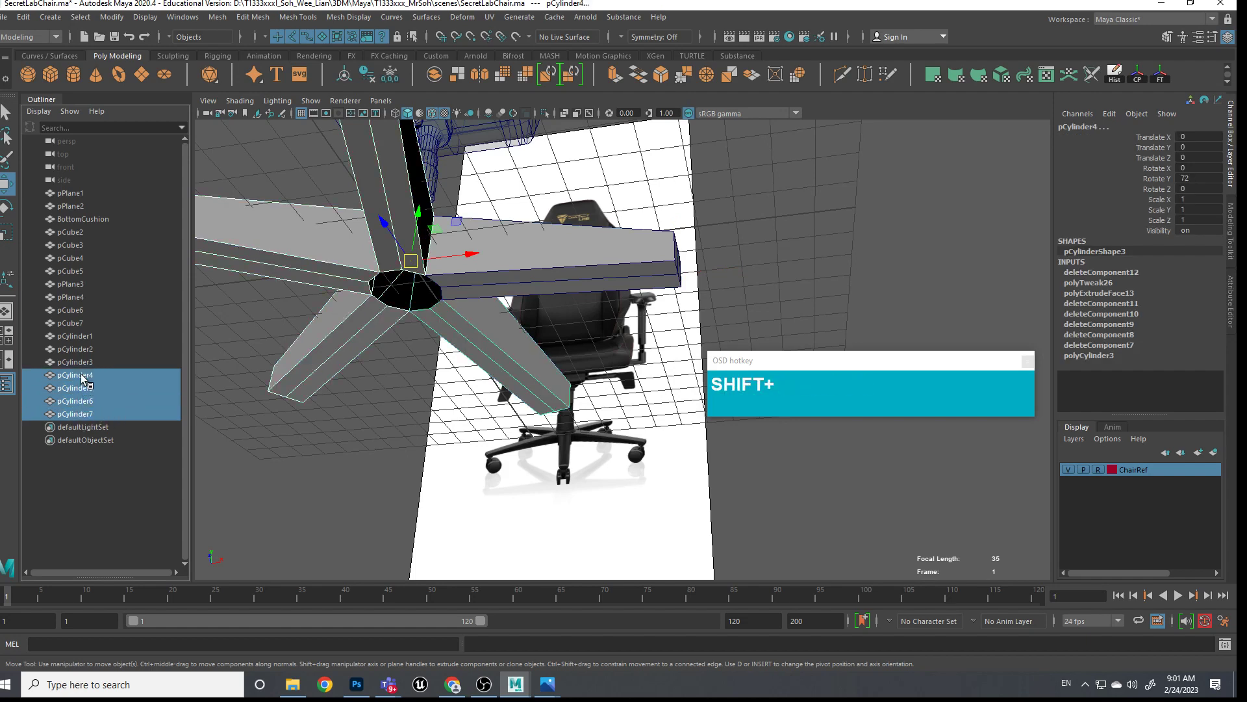
{"action": "key", "text": "h"}
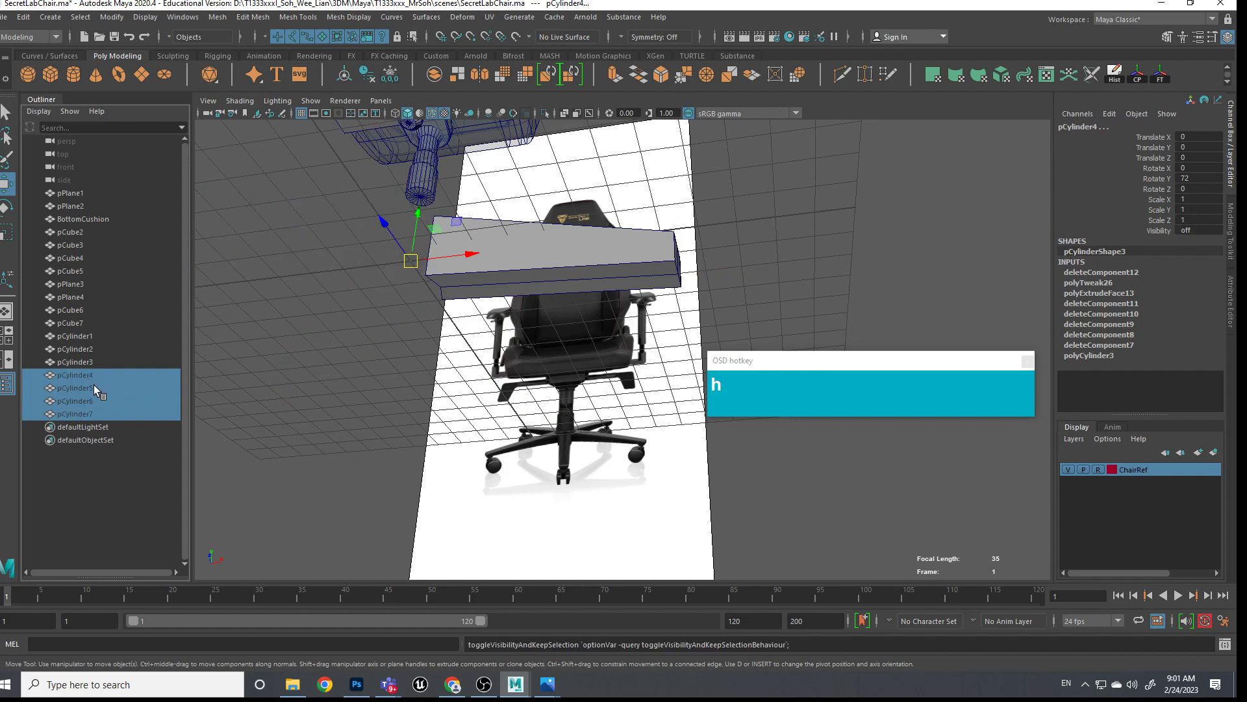
Flatten the leg's bottom vertices to one level by scaling them vertically in the front view
{"action": "key", "text": "space"}
{"action": "left_click_drag", "start_coordinate": [502, 299], "coordinate": [514, 331]}
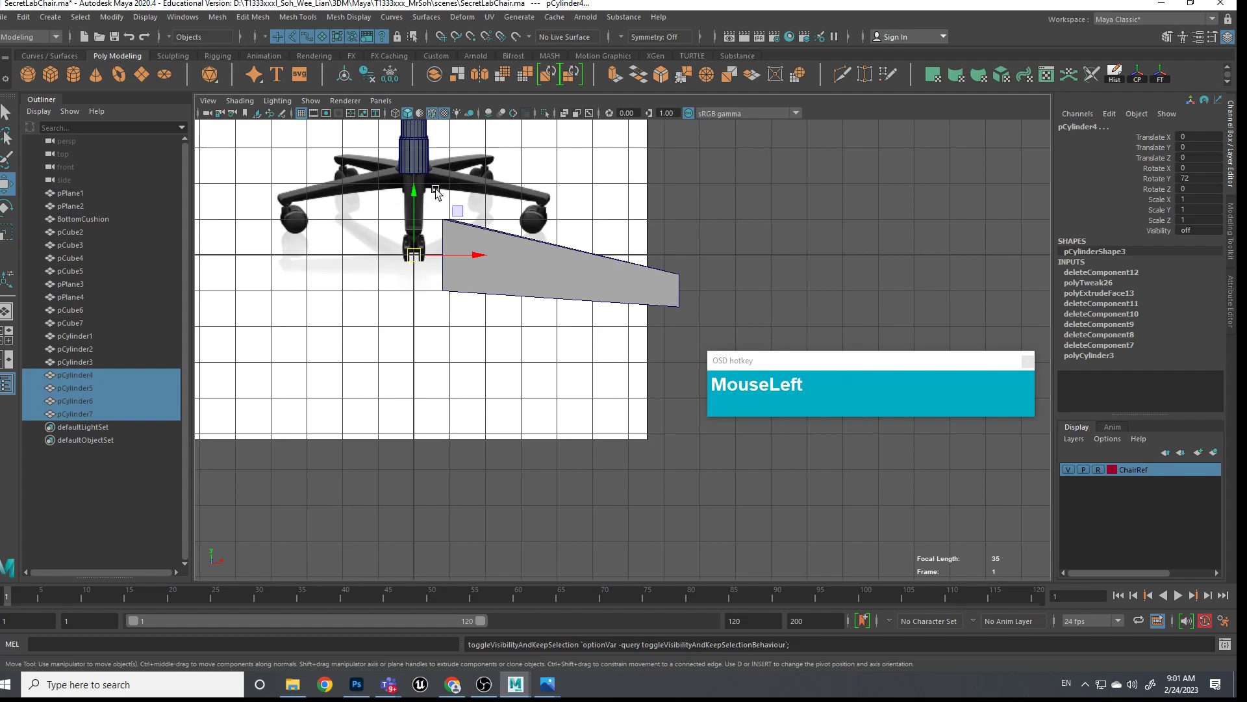
{"action": "right_click_drag", "start_coordinate": [544, 293], "coordinate": [489, 293]}
{"action": "left_click", "coordinate": [381, 276]}
{"action": "left_click_drag", "start_coordinate": [382, 278], "coordinate": [523, 286]}
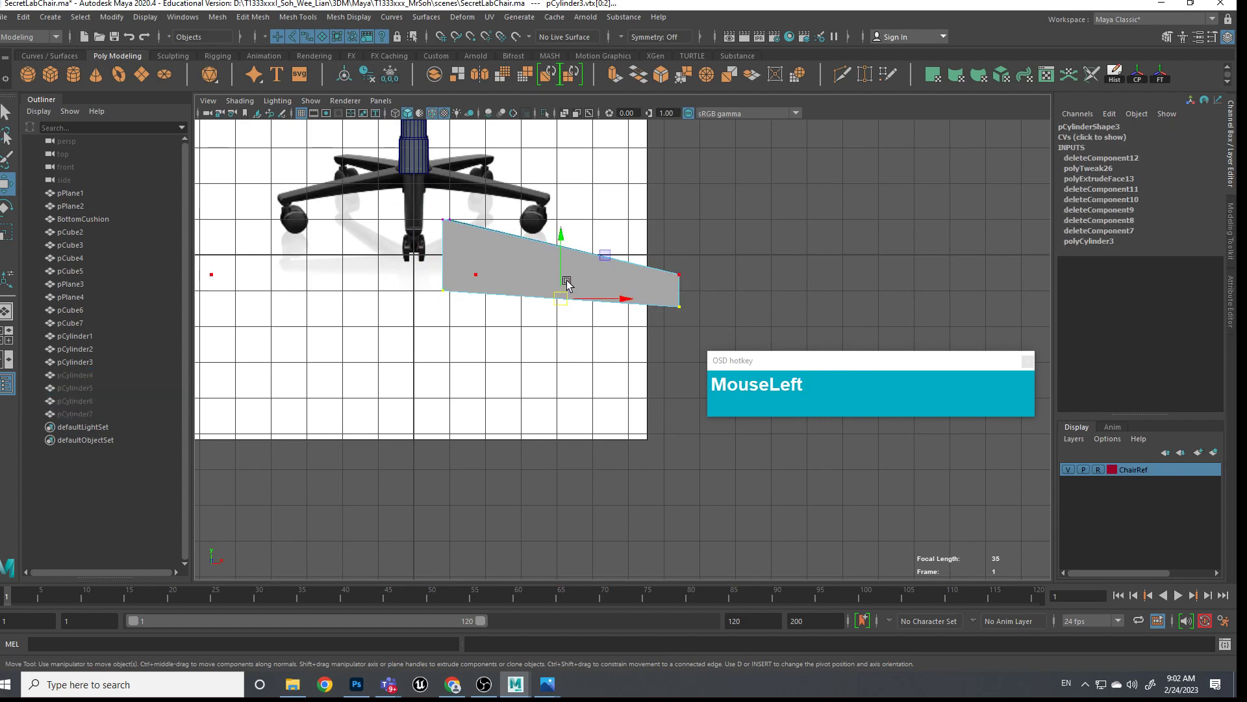
{"action": "key", "text": "r"}
{"action": "left_click_drag", "start_coordinate": [568, 242], "coordinate": [568, 306]}
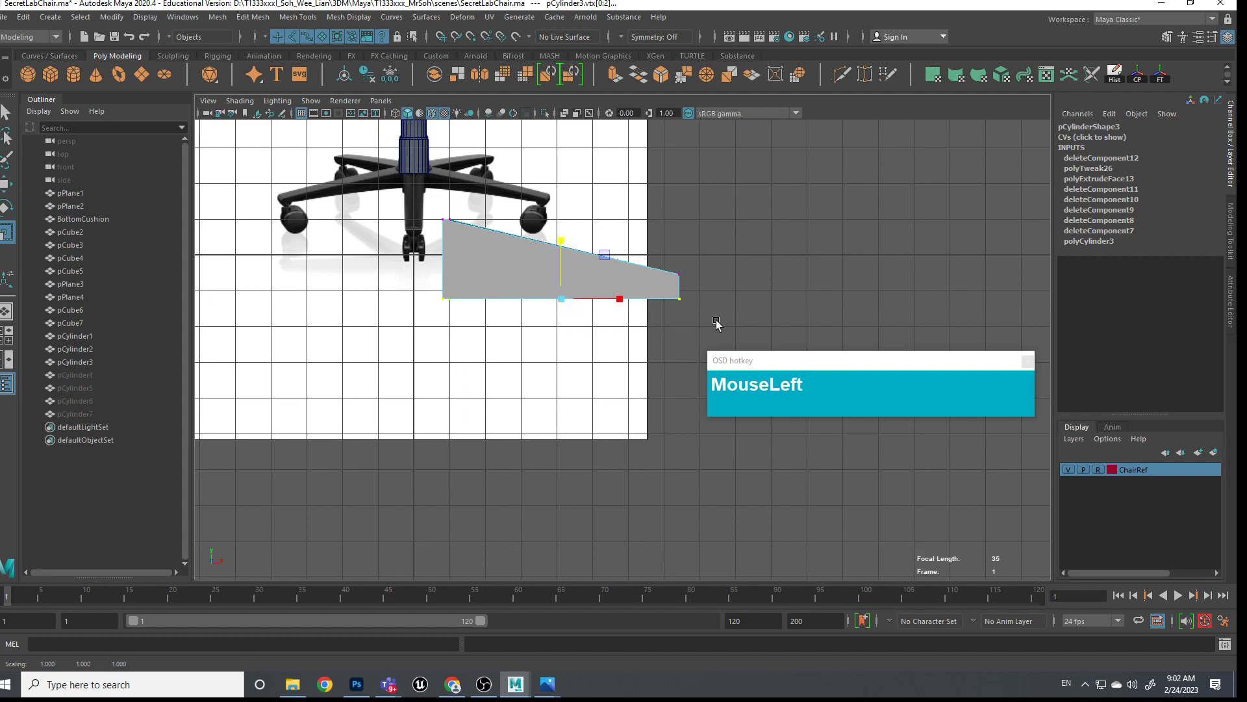
Raise the leg's bottom vertices together with its outer top vertices to reduce the slope of the upper side
{"action": "left_click", "coordinate": [684, 270], "text": "shift"}
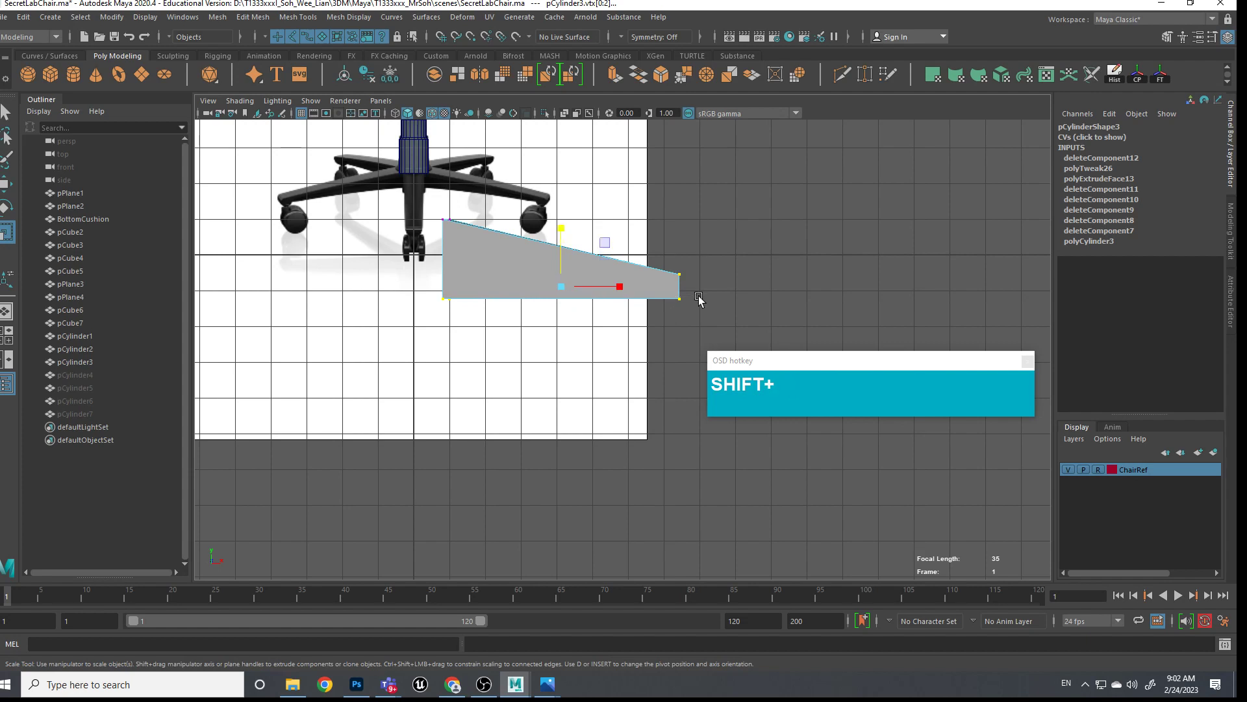
{"action": "key", "text": "shift+w"}
{"action": "left_click_drag", "start_coordinate": [561, 234], "coordinate": [561, 217]}
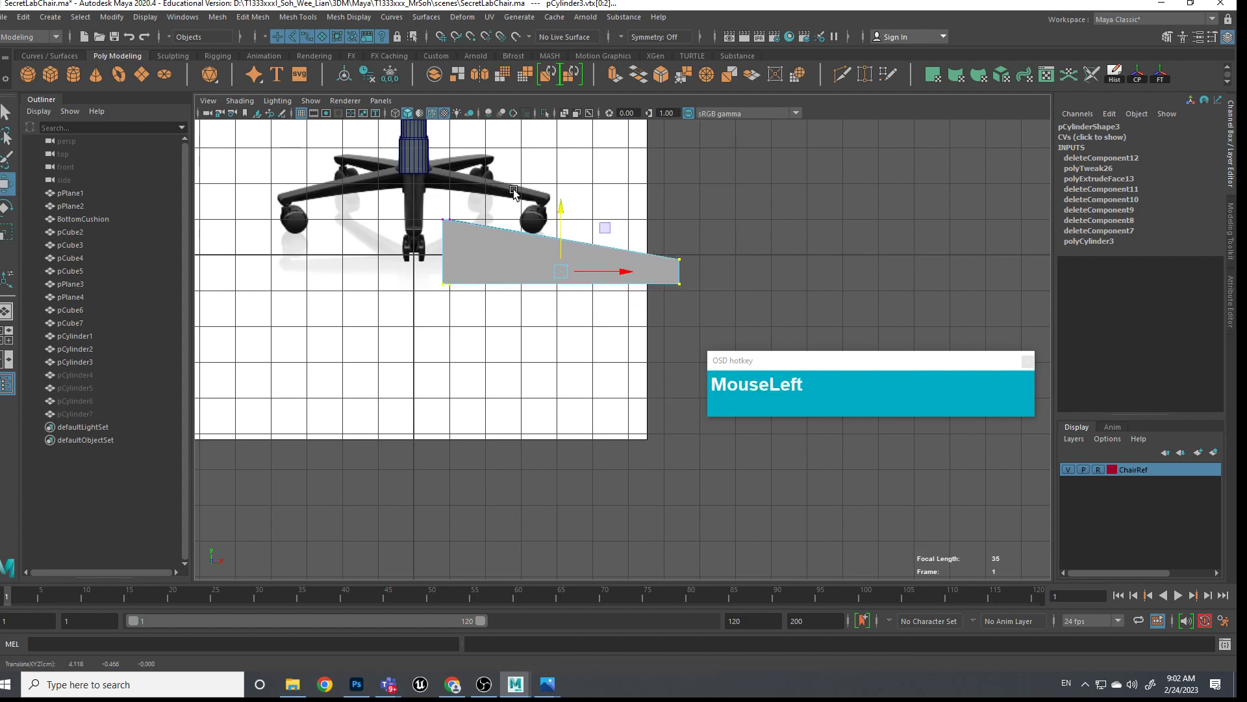
{"action": "left_click_drag", "start_coordinate": [557, 224], "coordinate": [561, 203]}
Move the leg's bottom vertices up to about the ground line to make the leg thinner
{"action": "left_click_drag", "start_coordinate": [727, 307], "coordinate": [430, 260]}
{"action": "left_click_drag", "start_coordinate": [560, 230], "coordinate": [557, 216]}
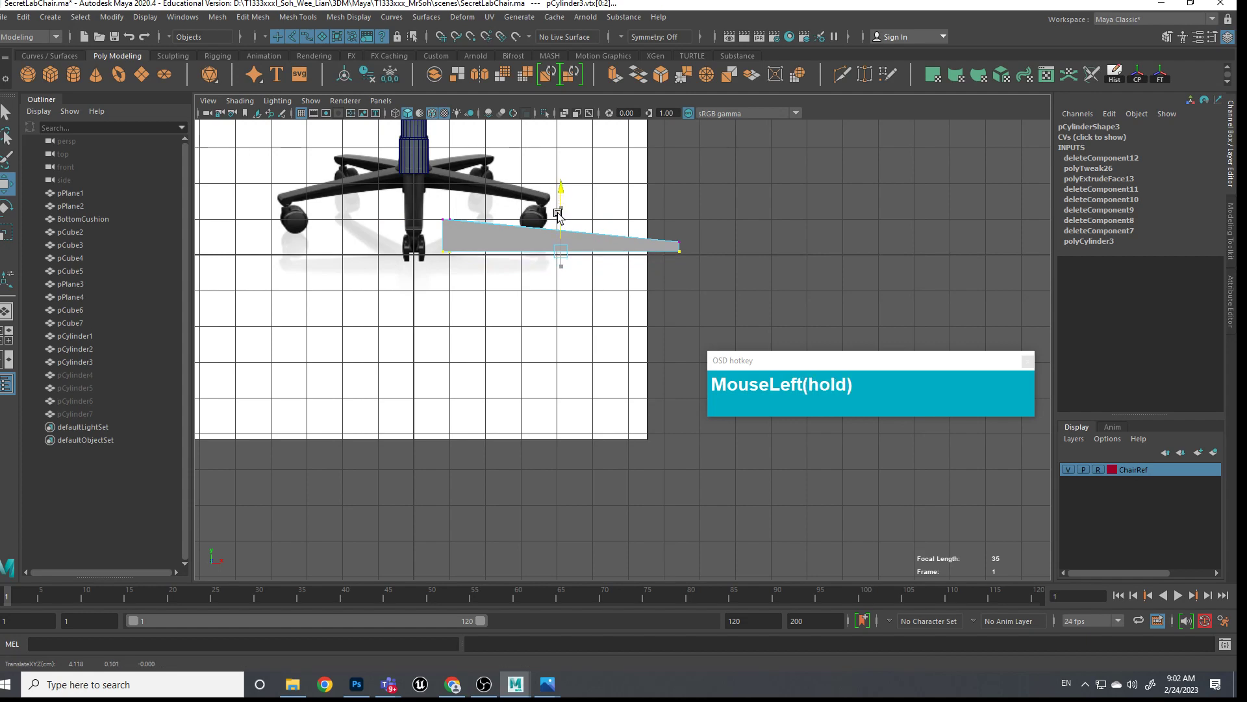
{"action": "scroll", "coordinate": [510, 201], "scroll_direction": "up", "scroll_amount": 3}
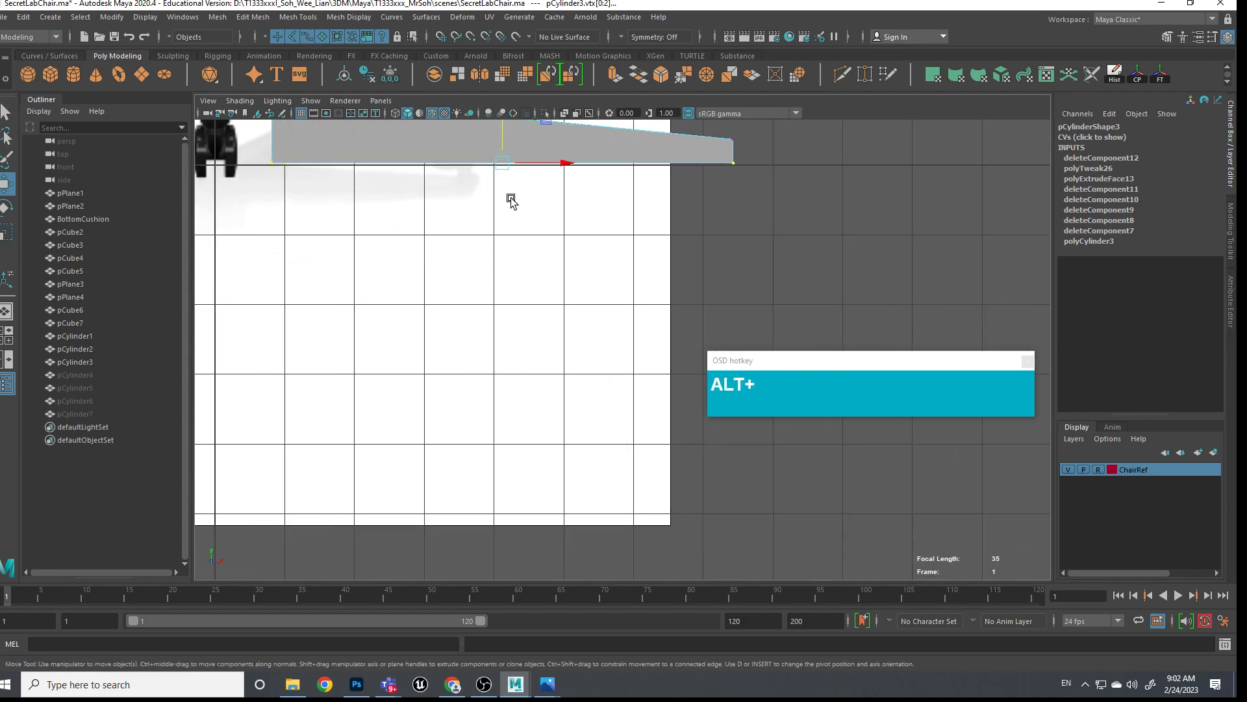
{"action": "middle_click_drag", "start_coordinate": [510, 198], "coordinate": [565, 415], "text": "alt"}
{"action": "scroll", "coordinate": [493, 291], "scroll_direction": "up", "scroll_amount": 2}
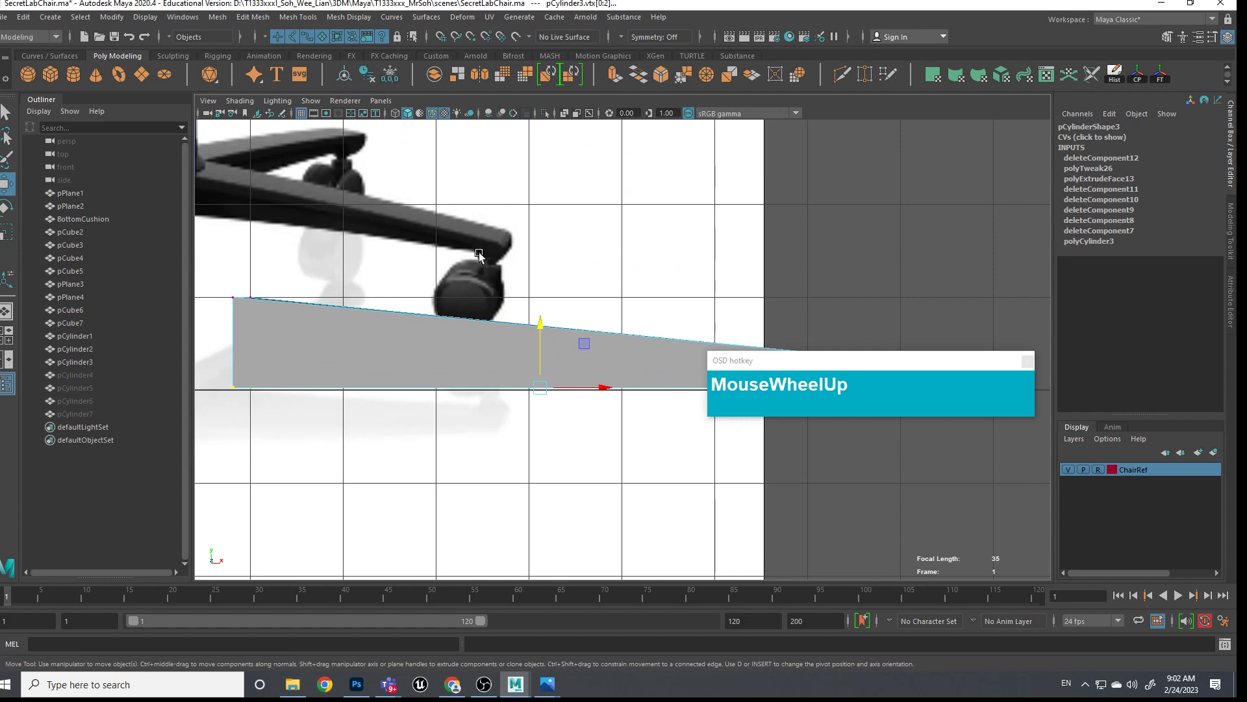
{"action": "middle_click_drag", "start_coordinate": [504, 251], "coordinate": [370, 248], "text": "alt"}
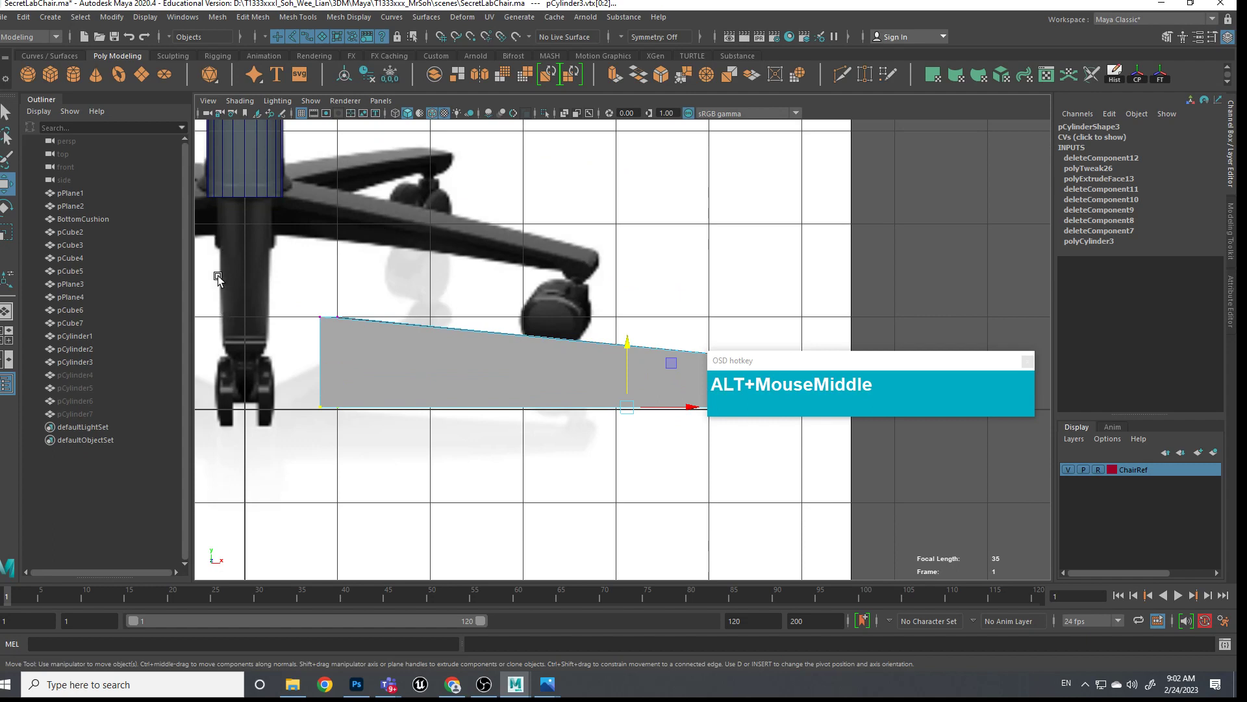
Taper the leg in the top view by scaling its outer end vertices narrower across the width
{"action": "key", "text": "space"}
{"action": "left_click_drag", "start_coordinate": [509, 312], "coordinate": [458, 311]}
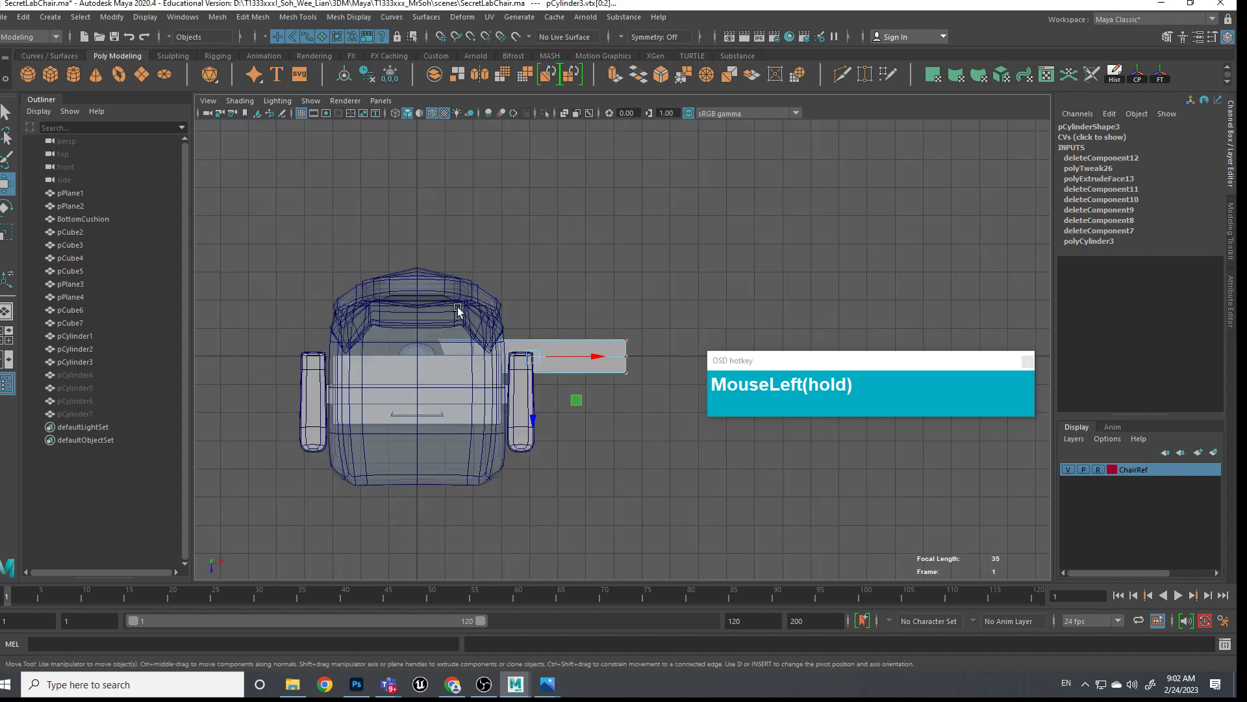
{"action": "scroll", "coordinate": [554, 348], "scroll_direction": "up", "scroll_amount": 3}
{"action": "scroll", "coordinate": [546, 351], "scroll_direction": "down", "scroll_amount": 5}
{"action": "scroll", "coordinate": [549, 353], "scroll_direction": "up", "scroll_amount": 8}
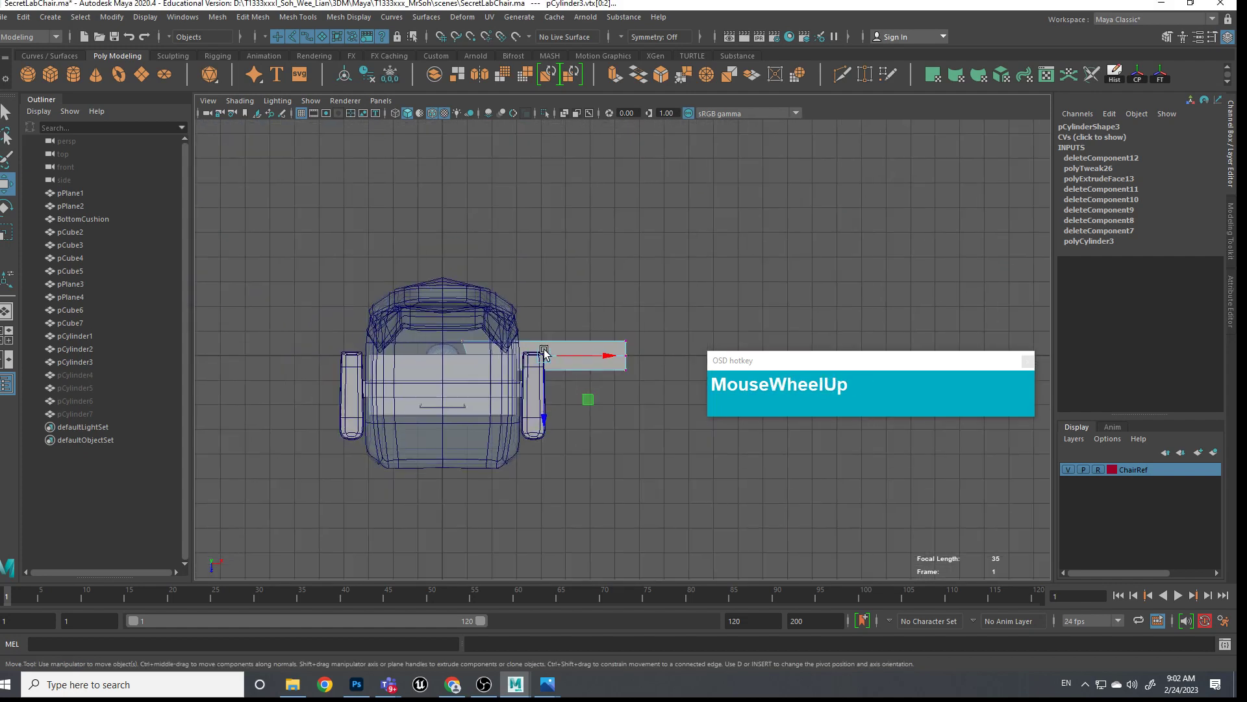
{"action": "middle_click_drag", "start_coordinate": [546, 352], "coordinate": [453, 290], "text": "alt"}
{"action": "left_click_drag", "start_coordinate": [554, 437], "coordinate": [458, 196]}
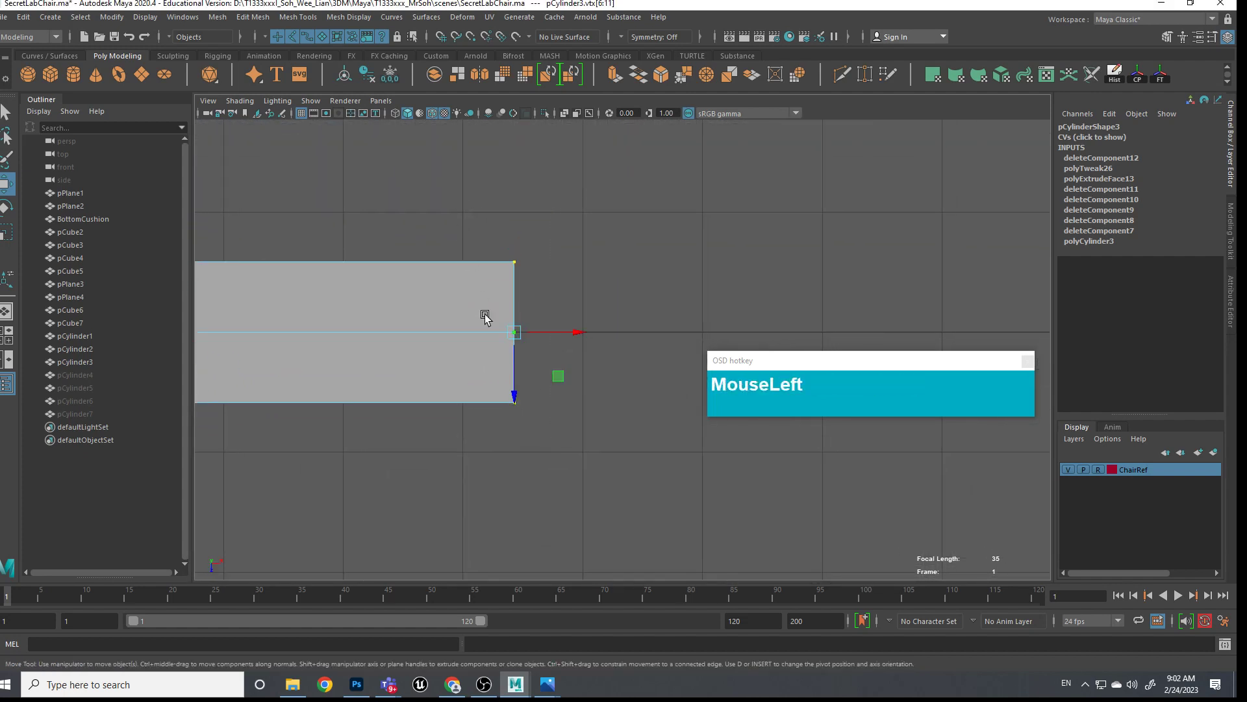
{"action": "key", "text": "r"}
{"action": "left_click_drag", "start_coordinate": [515, 391], "coordinate": [513, 359]}
{"action": "scroll", "coordinate": [517, 363], "scroll_direction": "down", "scroll_amount": 3}
{"action": "scroll", "coordinate": [539, 376], "scroll_direction": "up", "scroll_amount": 5}
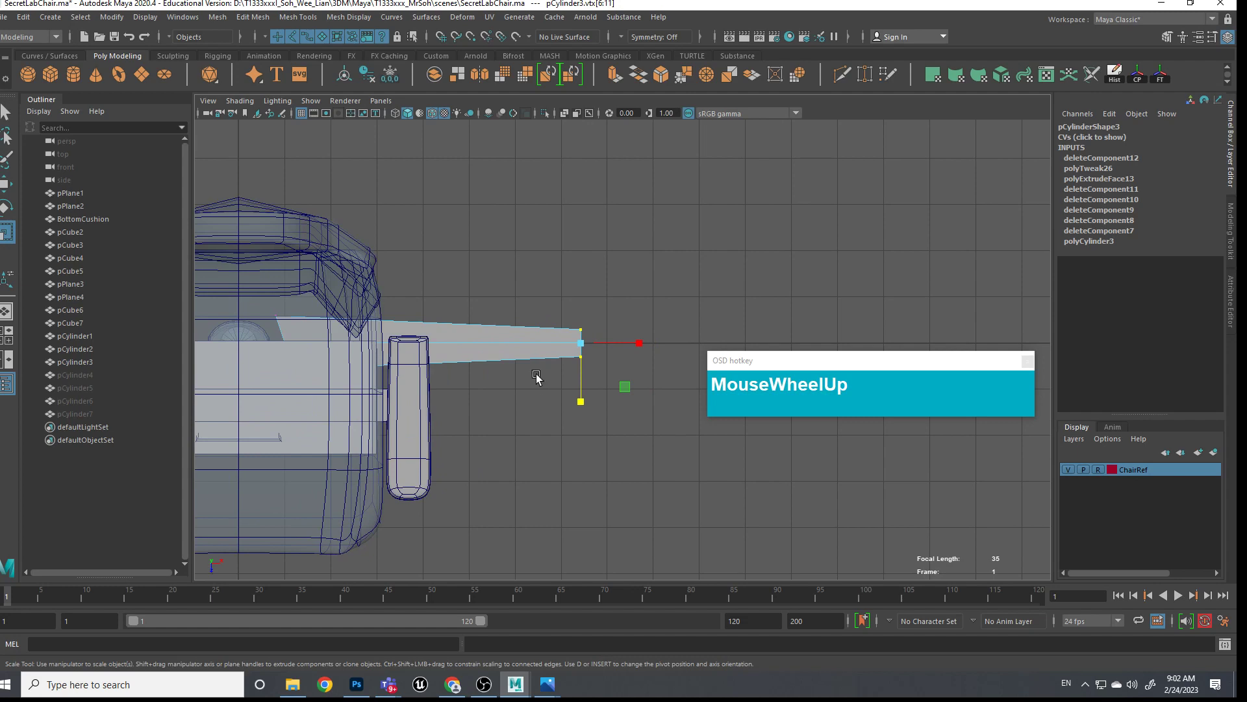
{"action": "key", "text": "space"}
{"action": "left_click_drag", "start_coordinate": [535, 377], "coordinate": [494, 320]}
{"action": "middle_click_drag", "start_coordinate": [493, 320], "coordinate": [474, 329], "text": "alt"}
{"action": "left_click_drag", "start_coordinate": [474, 329], "coordinate": [454, 354], "text": "alt"}
{"action": "middle_click_drag", "start_coordinate": [454, 353], "coordinate": [600, 411], "text": "alt"}
{"action": "middle_click_drag", "start_coordinate": [507, 218], "coordinate": [492, 279], "text": "alt"}
{"action": "right_click_drag", "start_coordinate": [475, 252], "coordinate": [474, 219]}
{"action": "left_click", "coordinate": [398, 270]}
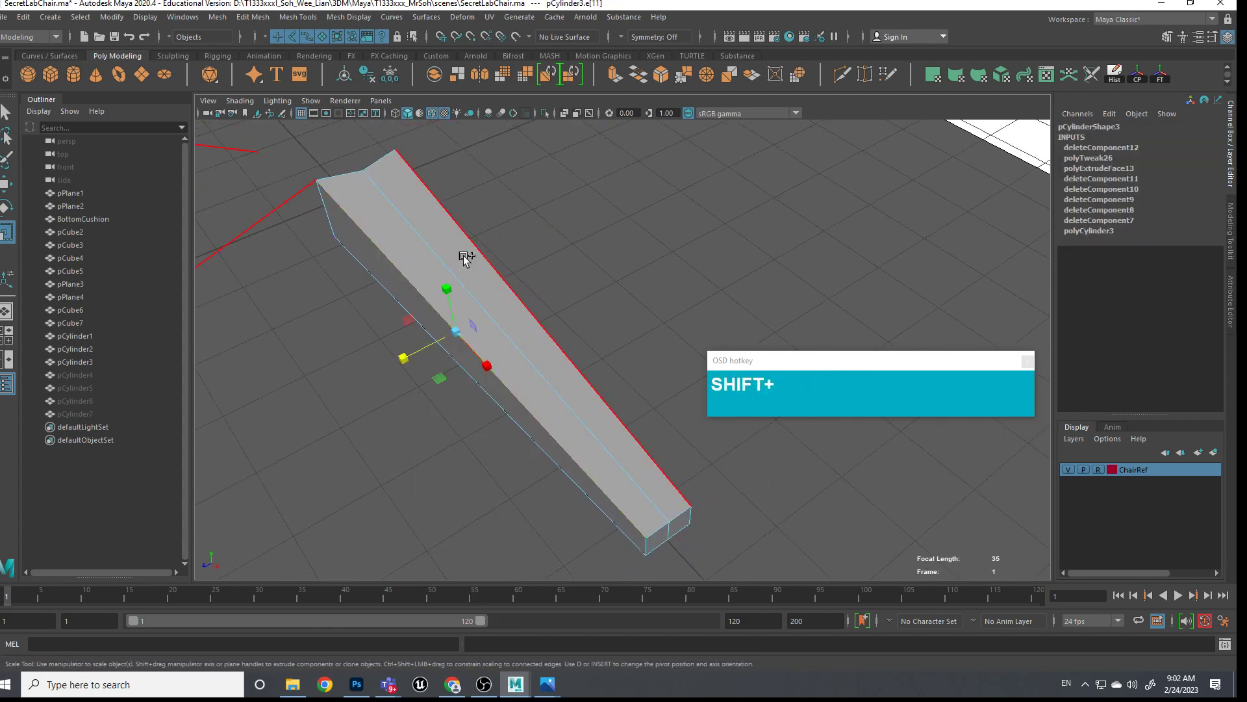
{"action": "left_click", "coordinate": [686, 520], "text": "shift"}
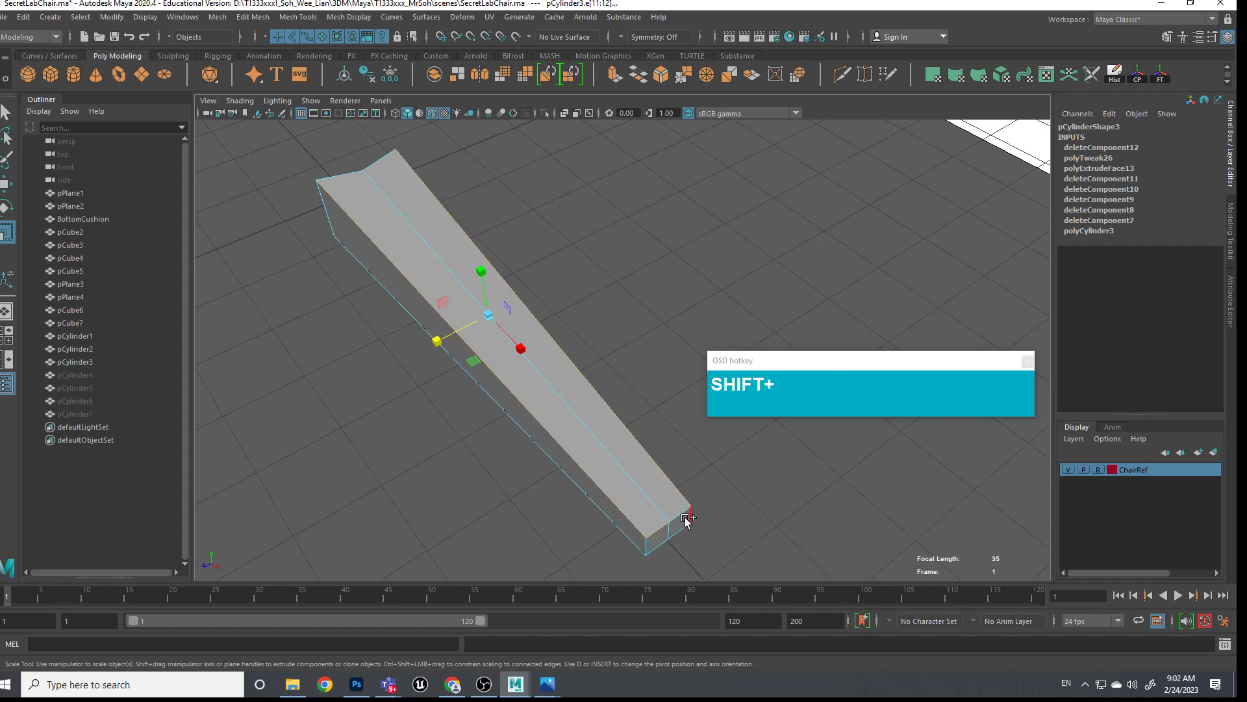
{"action": "left_click", "coordinate": [649, 548], "text": "shift"}
{"action": "left_click", "coordinate": [688, 521], "text": "shift"}
{"action": "left_click_drag", "start_coordinate": [710, 538], "coordinate": [660, 518], "text": "alt"}
{"action": "scroll", "coordinate": [546, 370], "scroll_direction": "up", "scroll_amount": 3}
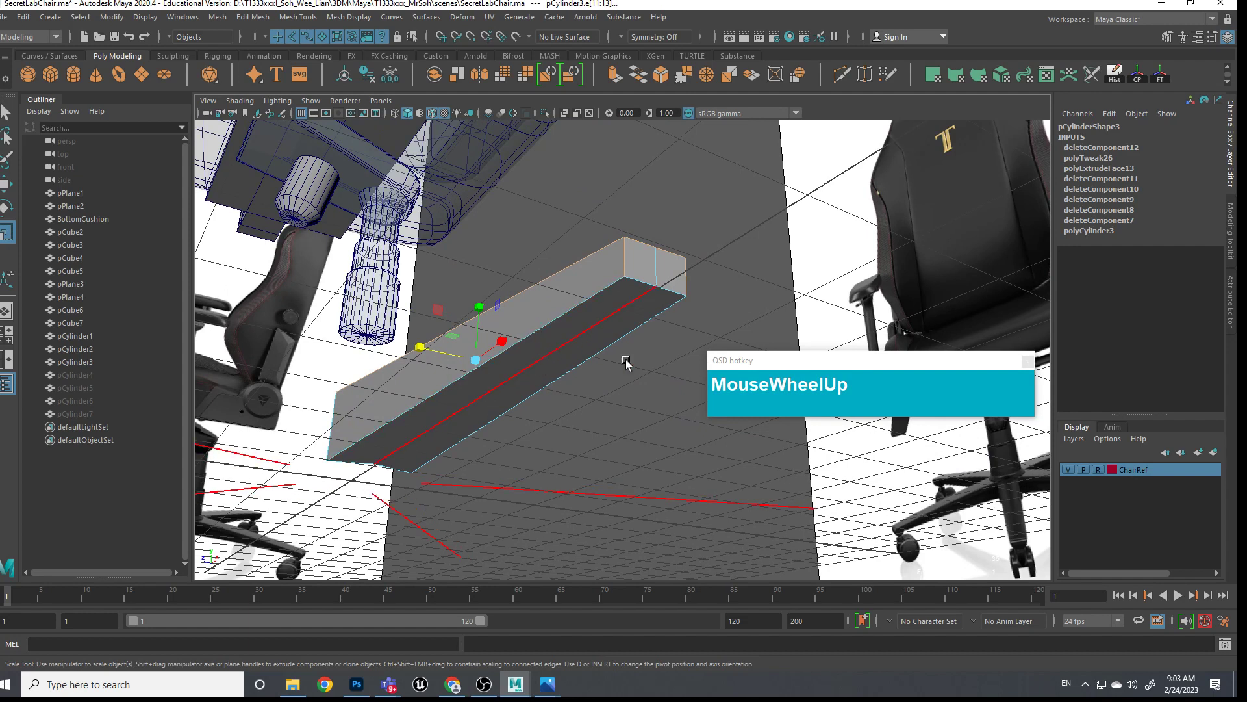
{"action": "left_click_drag", "start_coordinate": [626, 363], "coordinate": [623, 390], "text": "alt"}
{"action": "middle_click_drag", "start_coordinate": [623, 389], "coordinate": [618, 354], "text": "alt"}
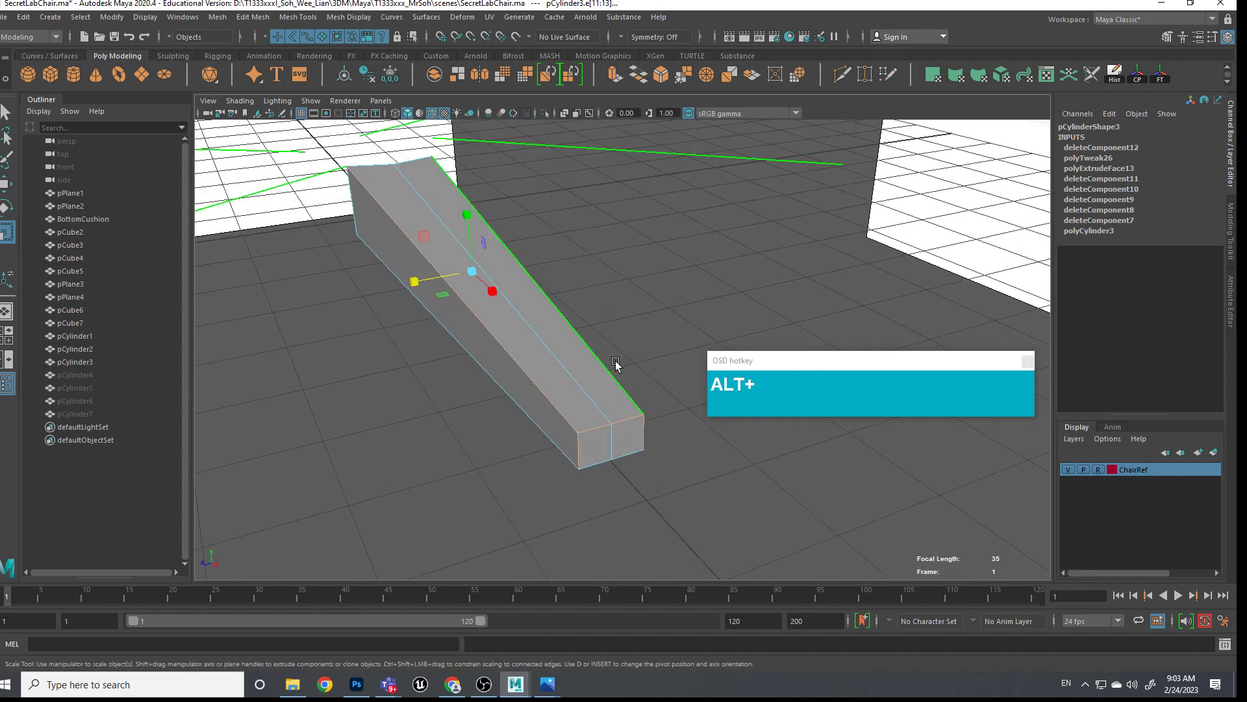
{"action": "left_click_drag", "start_coordinate": [645, 379], "coordinate": [611, 272], "text": "alt"}
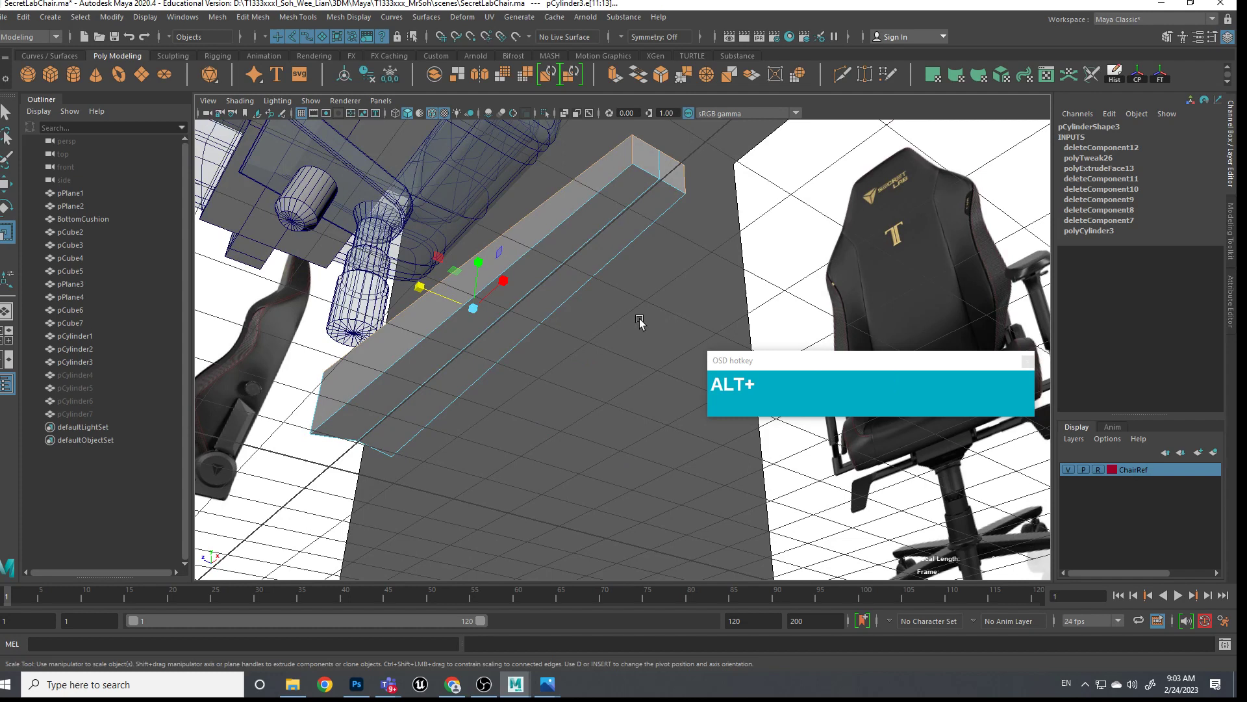
Delete the two faces on the underside of the leg
{"action": "right_click", "coordinate": [611, 272]}
{"action": "left_click", "coordinate": [579, 233]}
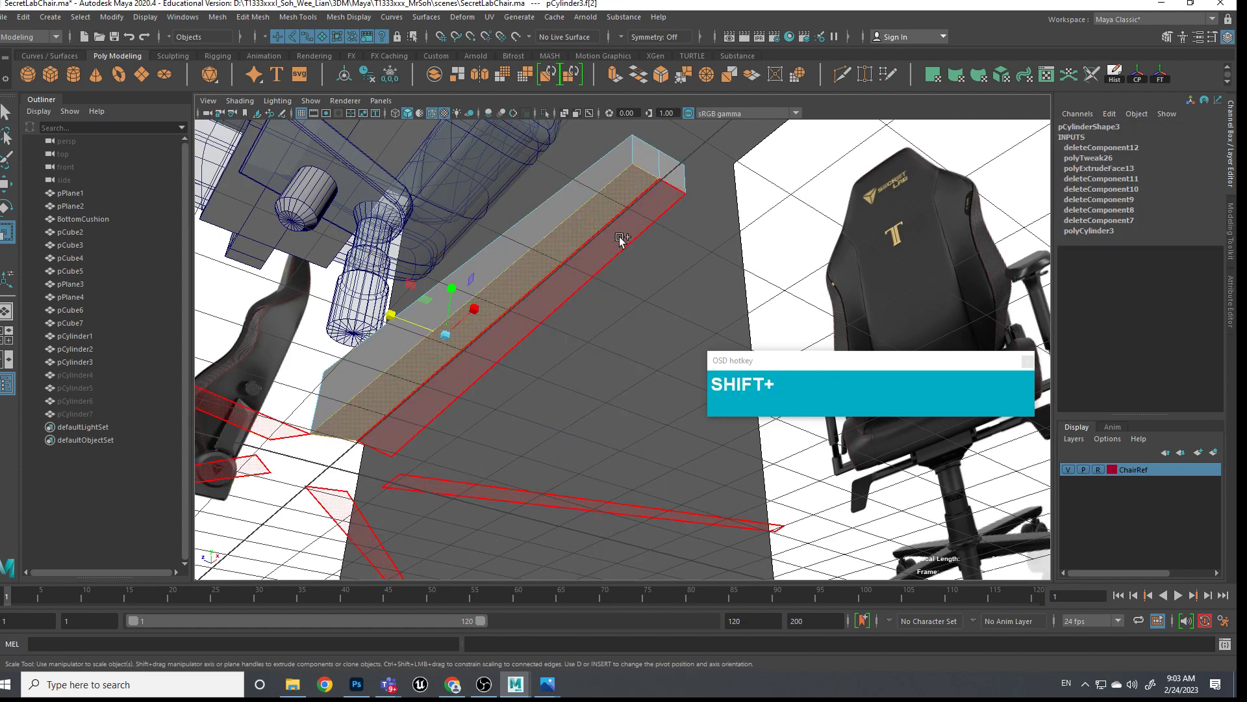
{"action": "left_click", "coordinate": [623, 240], "text": "shift"}
{"action": "key", "text": "Delete"}
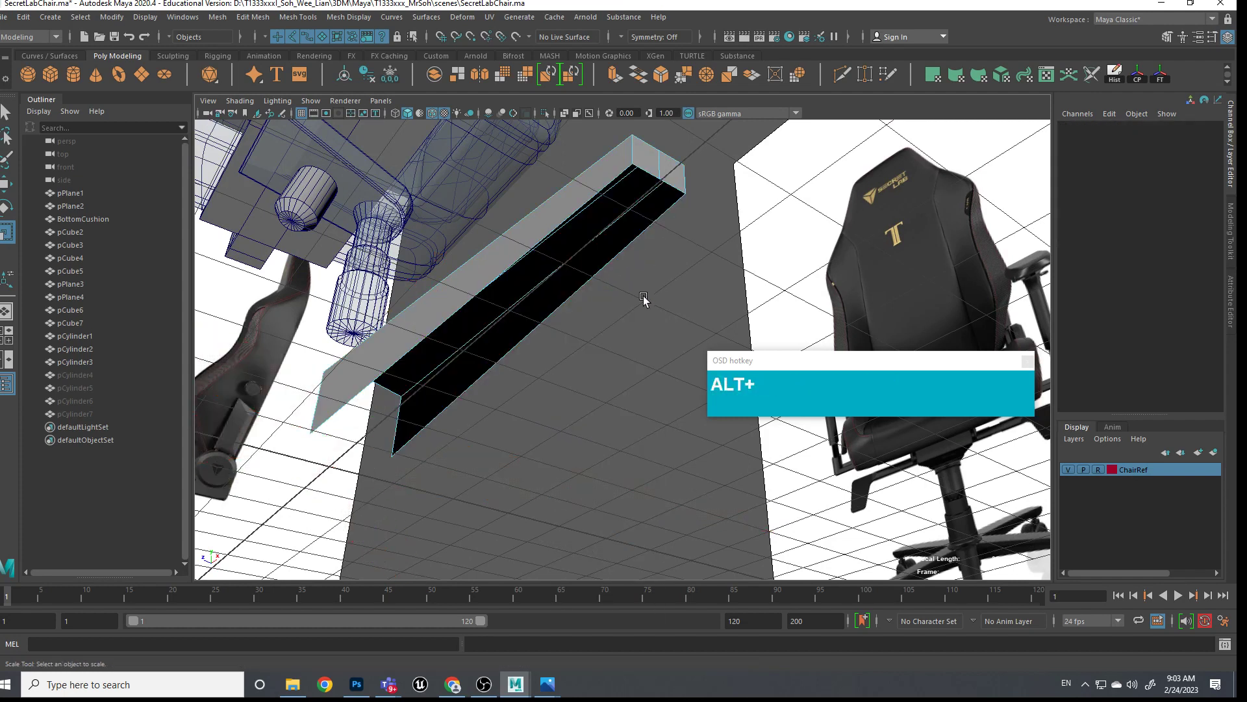
{"action": "left_click_drag", "start_coordinate": [625, 245], "coordinate": [650, 388], "text": "alt"}
Bevel the leg's two long top edges and the edges around its outer end
{"action": "right_click_drag", "start_coordinate": [493, 314], "coordinate": [610, 348]}
{"action": "left_click_drag", "start_coordinate": [610, 348], "coordinate": [616, 351], "text": "alt"}
{"action": "left_click", "coordinate": [510, 372], "text": "shift"}
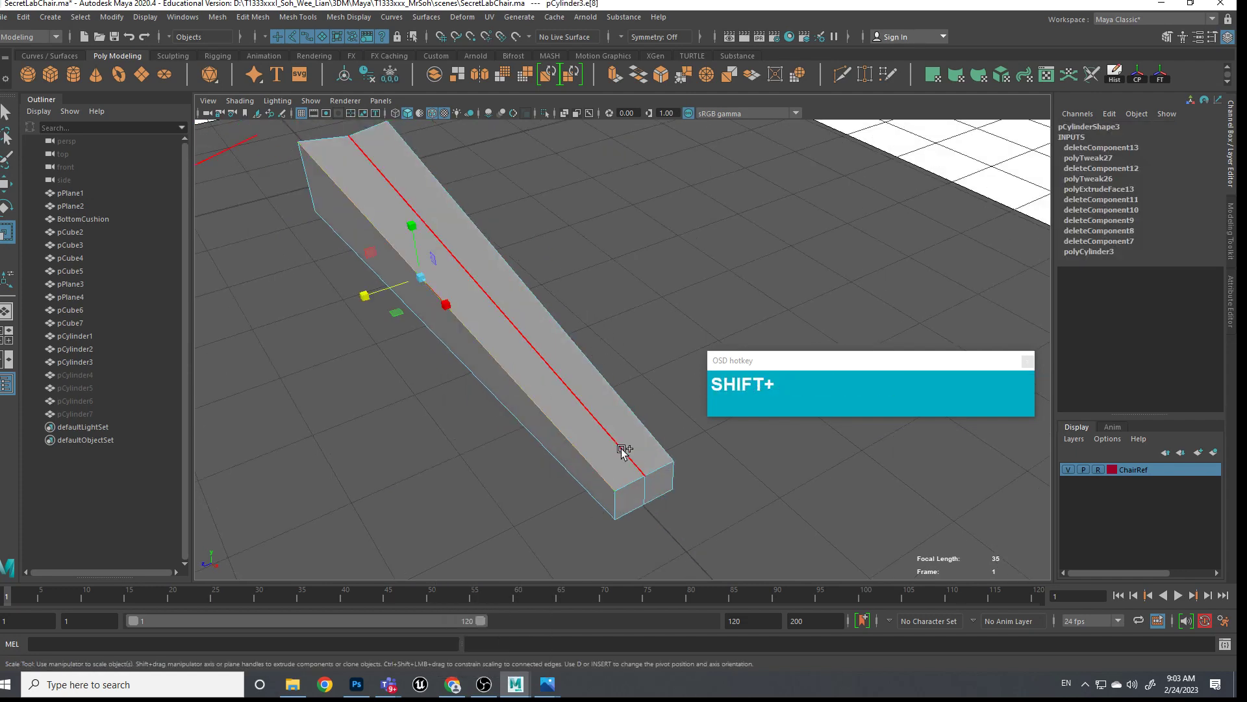
{"action": "left_click", "coordinate": [616, 506], "text": "shift"}
{"action": "left_click", "coordinate": [629, 484], "text": "shift"}
{"action": "left_click", "coordinate": [660, 469], "text": "shift"}
{"action": "left_click", "coordinate": [662, 449], "text": "shift"}
{"action": "left_click_drag", "start_coordinate": [689, 464], "coordinate": [560, 473], "text": "alt"}
{"action": "middle_click_drag", "start_coordinate": [559, 474], "coordinate": [569, 499], "text": "alt"}
{"action": "right_click_drag", "start_coordinate": [549, 368], "coordinate": [642, 389], "text": "shift"}
{"action": "left_click_drag", "start_coordinate": [794, 197], "coordinate": [662, 454]}
Return the leg to object mode, deselect it and hide the wireframe on shaded surfaces to compare it with the reference
{"action": "right_click", "coordinate": [547, 326]}
{"action": "right_click_drag", "start_coordinate": [616, 332], "coordinate": [624, 304]}
{"action": "key", "text": "q"}
{"action": "left_click", "coordinate": [625, 302]}
{"action": "mouse_move", "coordinate": [607, 380]}
{"action": "left_mouse_down", "text": "alt"}
{"action": "mouse_move", "coordinate": [674, 351]}
{"action": "mouse_move", "coordinate": [705, 296]}
{"action": "mouse_move", "coordinate": [631, 359]}
{"action": "mouse_move", "coordinate": [596, 353]}
{"action": "mouse_move", "coordinate": [642, 344]}
{"action": "left_mouse_up", "text": "alt"}
{"action": "key", "text": "alt+5"}
{"action": "middle_click_drag", "start_coordinate": [641, 344], "coordinate": [286, 256], "text": "alt"}
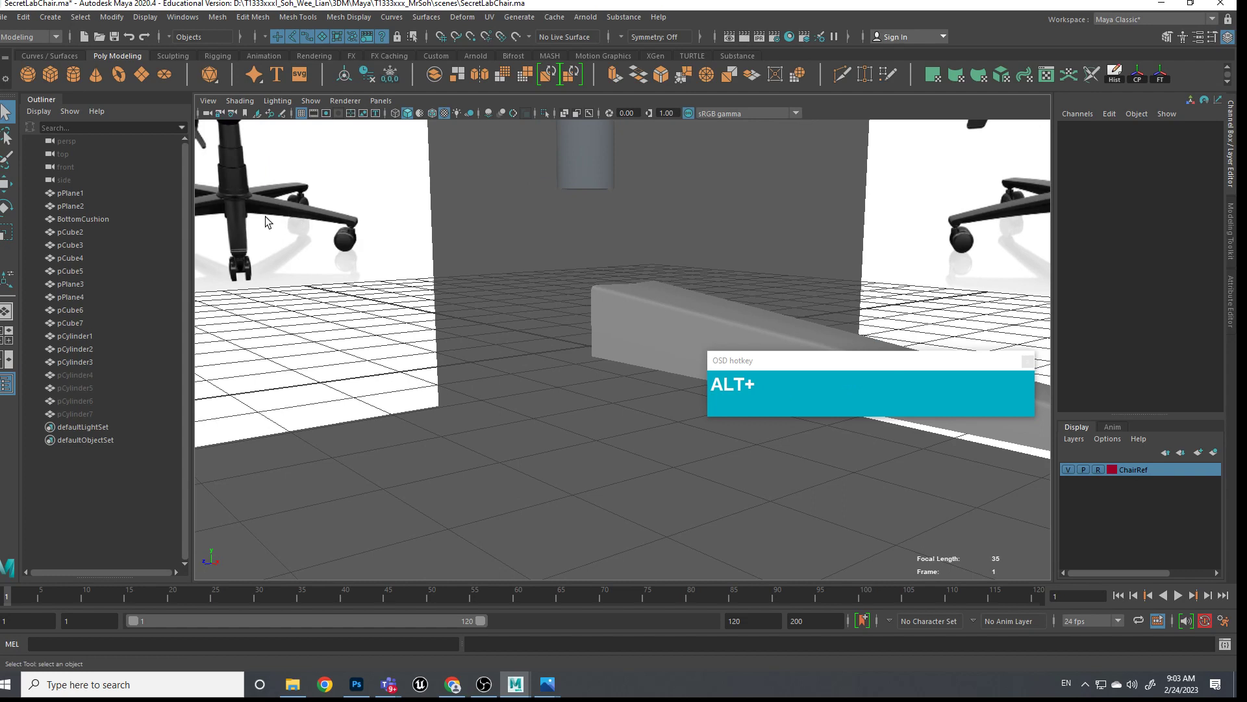
Raise the leg's bottom vertices at the inner and outer ends vertically to make the leg thinner
{"action": "middle_click_drag", "start_coordinate": [473, 298], "coordinate": [342, 302], "text": "alt"}
{"action": "left_click_drag", "start_coordinate": [341, 303], "coordinate": [412, 295], "text": "alt"}
{"action": "right_click_drag", "start_coordinate": [412, 295], "coordinate": [340, 287]}
{"action": "scroll", "coordinate": [380, 295], "scroll_direction": "down", "scroll_amount": 2}
{"action": "middle_click_drag", "start_coordinate": [380, 294], "coordinate": [451, 323], "text": "alt"}
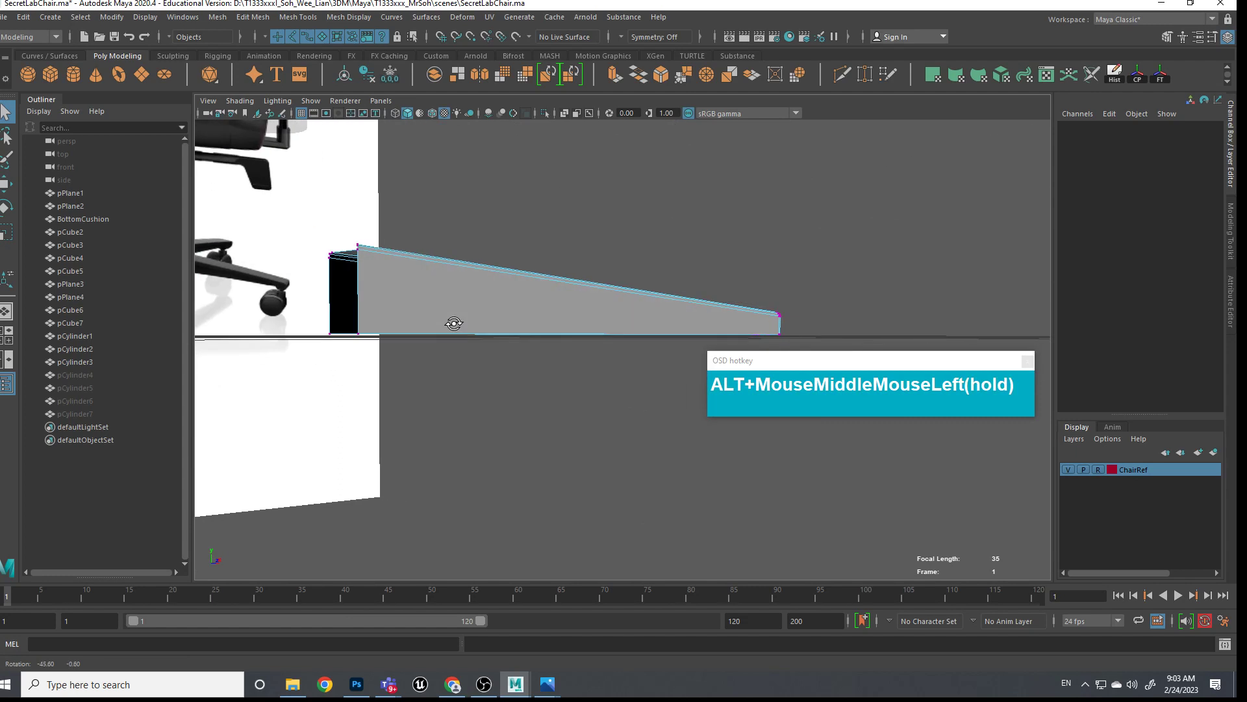
{"action": "left_click_drag", "start_coordinate": [340, 361], "coordinate": [425, 322]}
{"action": "middle_click_drag", "start_coordinate": [453, 369], "coordinate": [393, 362], "text": "alt"}
{"action": "left_click_drag", "start_coordinate": [393, 361], "coordinate": [431, 368], "text": "alt"}
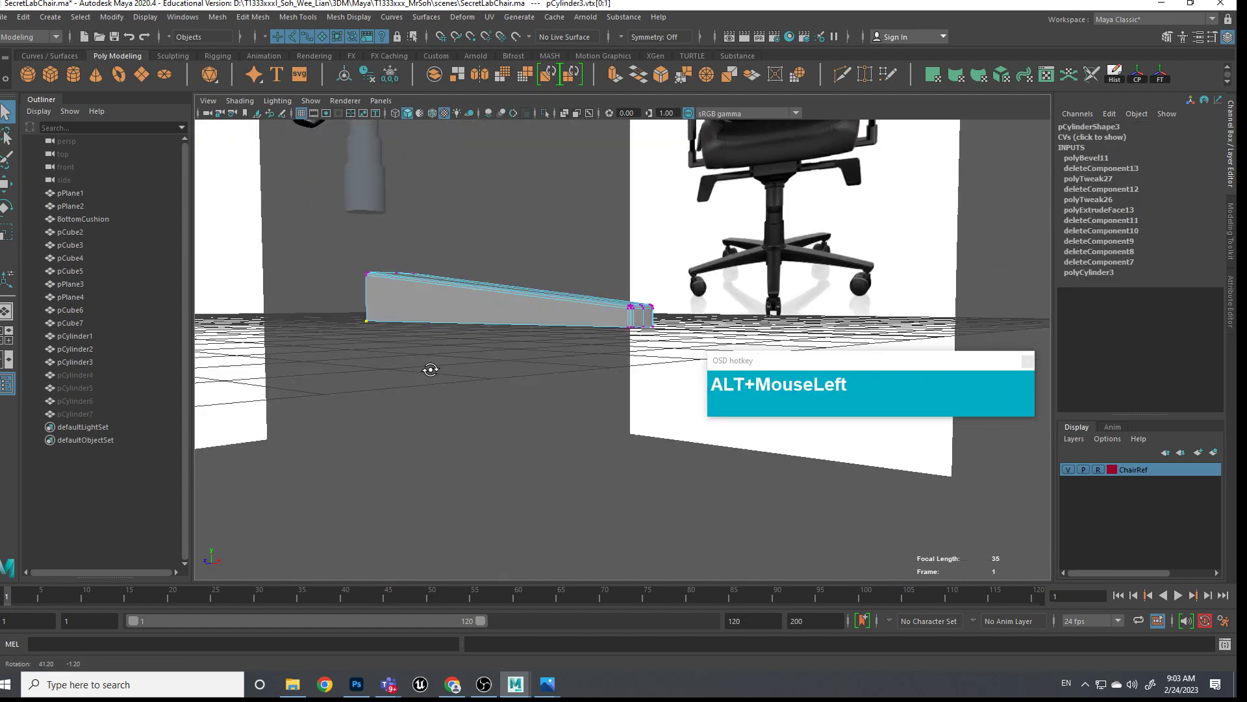
{"action": "left_click_drag", "start_coordinate": [656, 300], "coordinate": [625, 332], "text": "shift"}
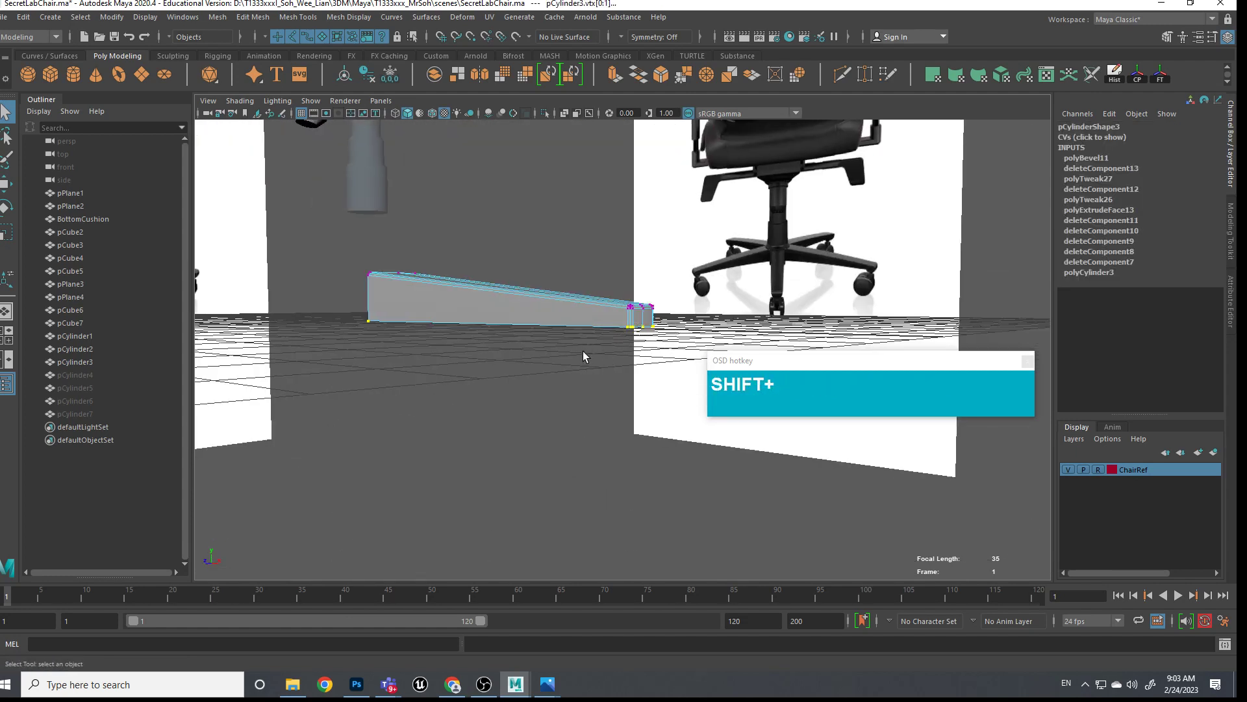
{"action": "key", "text": "w"}
{"action": "left_click_drag", "start_coordinate": [500, 269], "coordinate": [500, 260]}
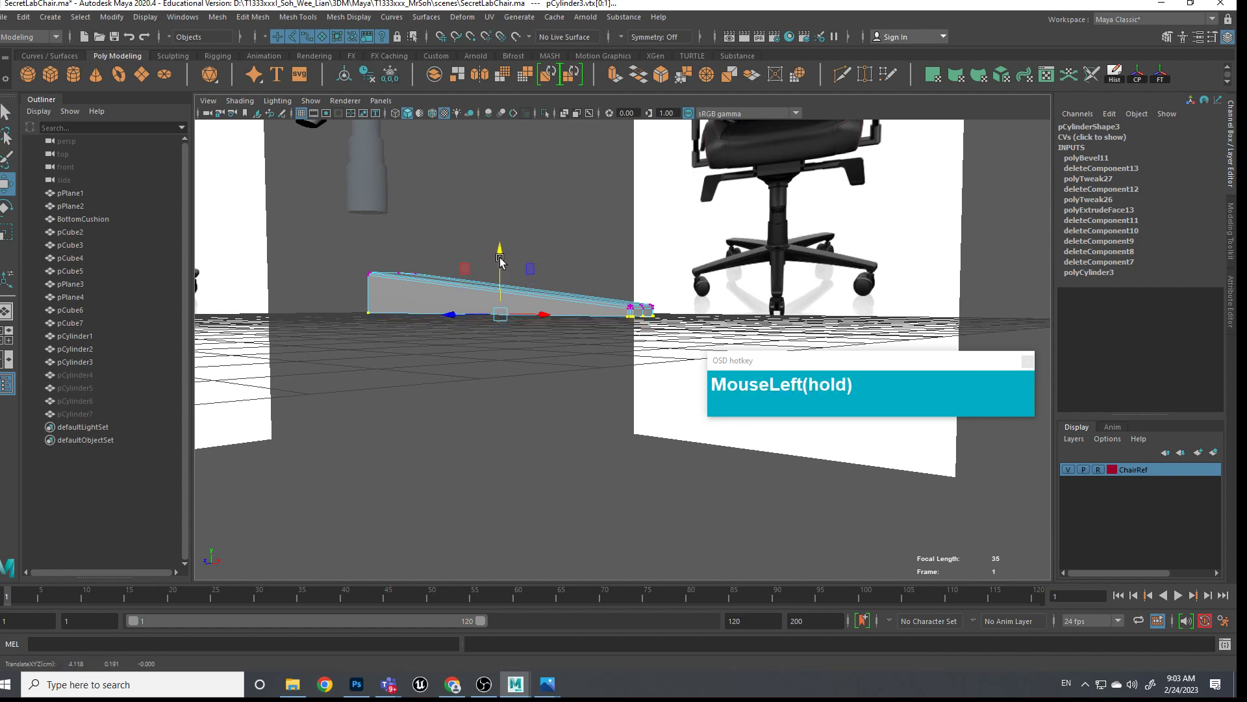
Adjust the height of the top vertices at the leg's inner end
{"action": "left_click_drag", "start_coordinate": [440, 362], "coordinate": [366, 253], "text": "alt"}
{"action": "left_click", "coordinate": [393, 276]}
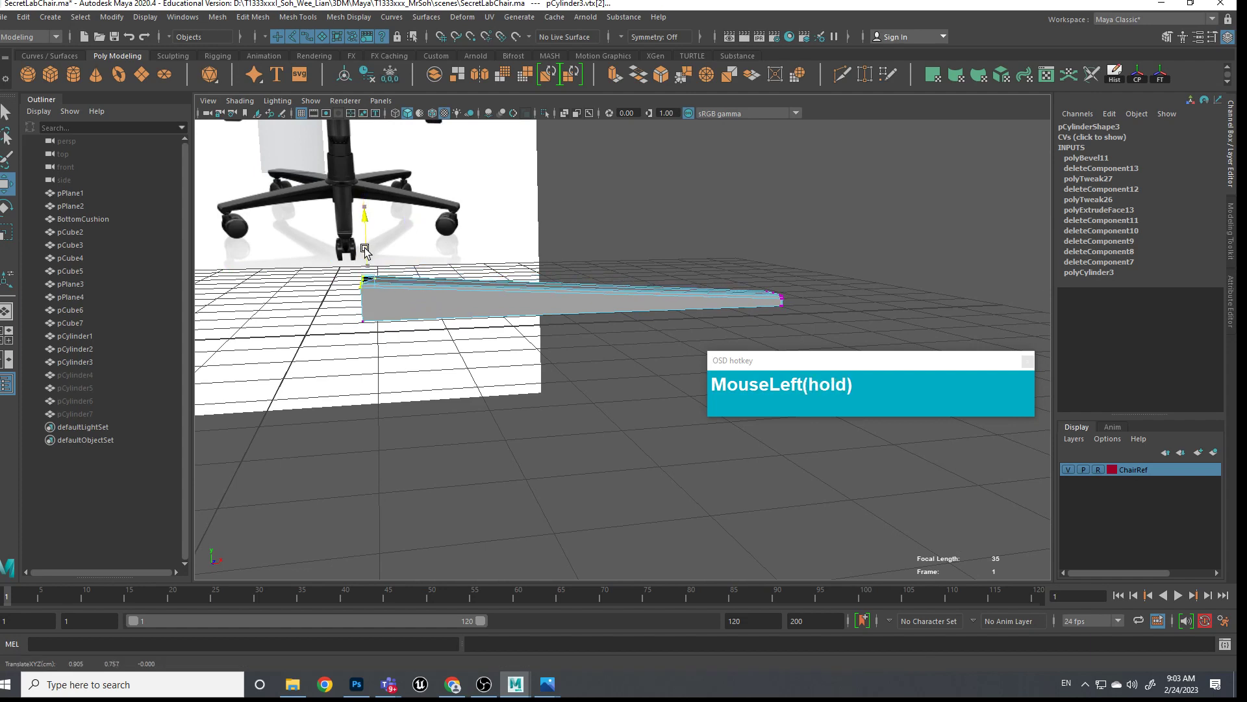
{"action": "left_click_drag", "start_coordinate": [479, 304], "coordinate": [707, 289], "text": "alt"}
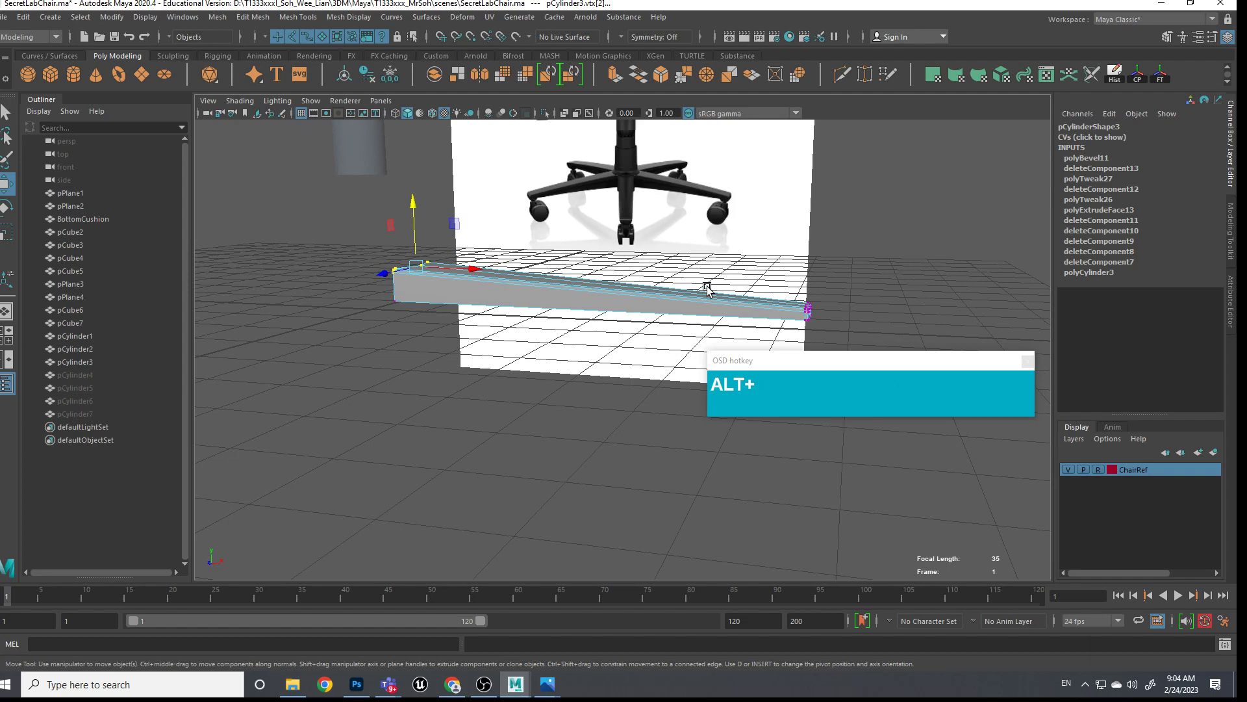
{"action": "left_click_drag", "start_coordinate": [707, 289], "coordinate": [514, 214], "text": "alt"}
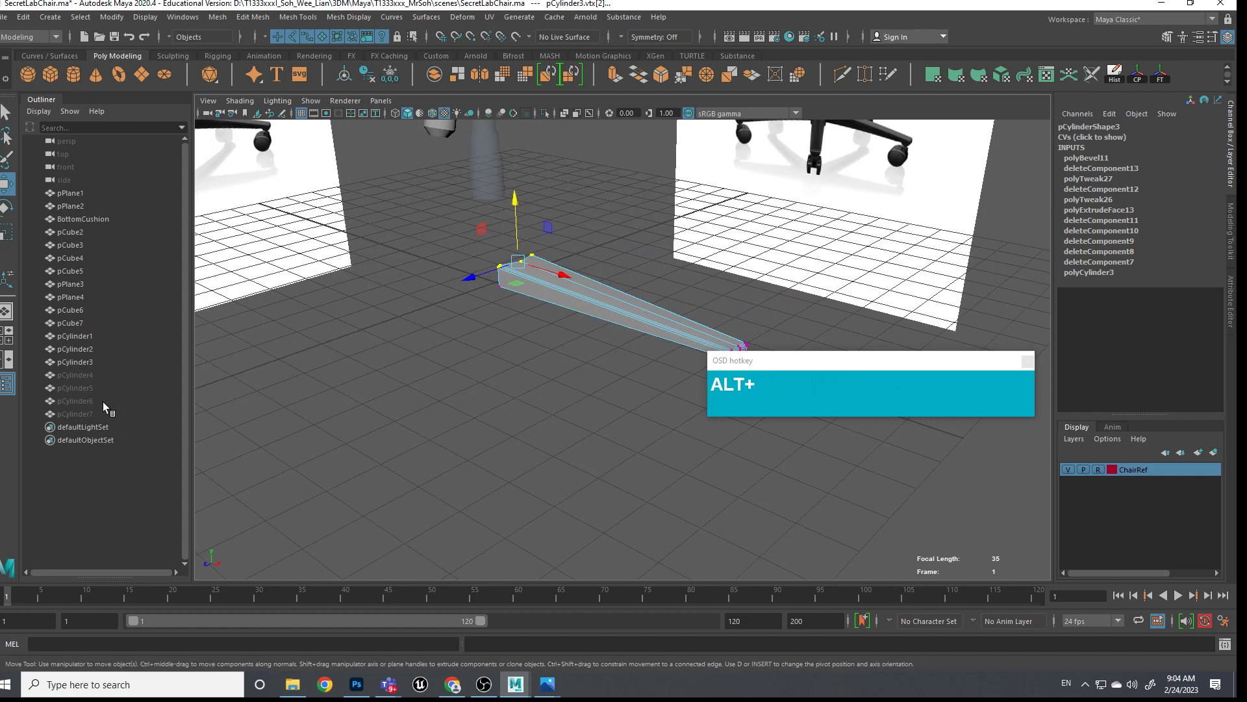
Show the four hidden leg copies, pCylinder4 to pCylinder7
{"action": "left_click", "coordinate": [84, 376]}
{"action": "left_click", "coordinate": [83, 414], "text": "shift"}
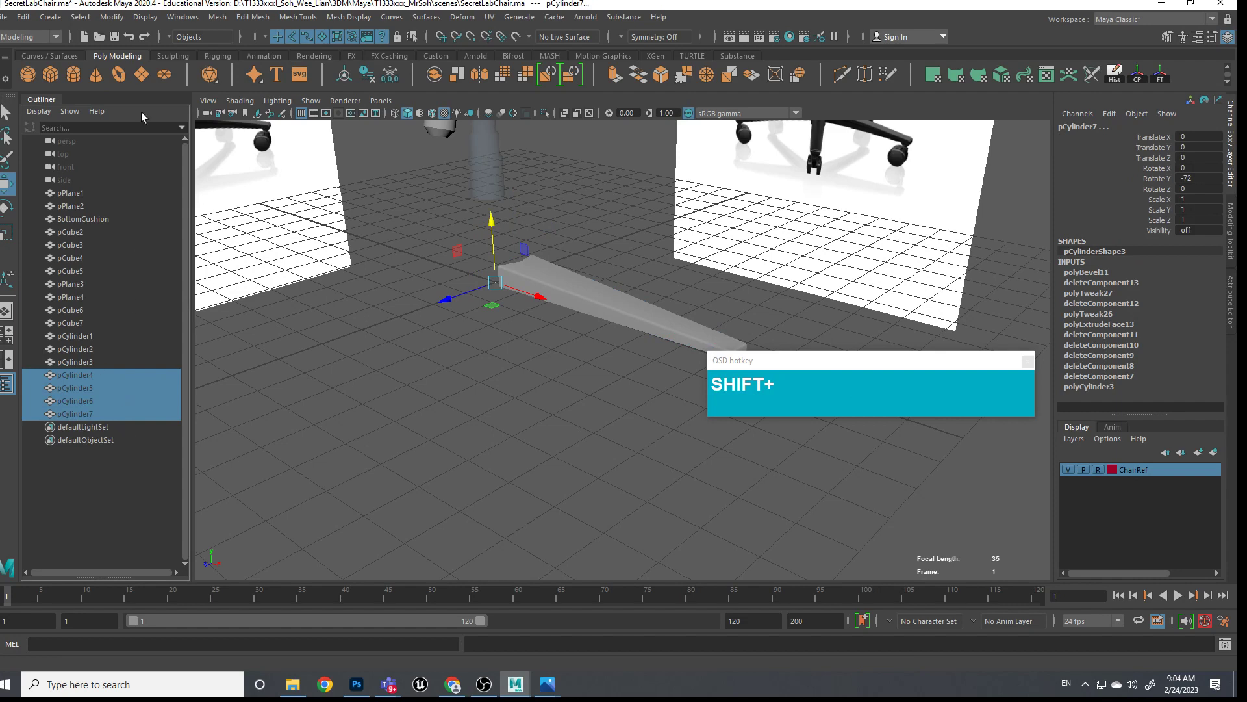
{"action": "left_click", "coordinate": [145, 17]}
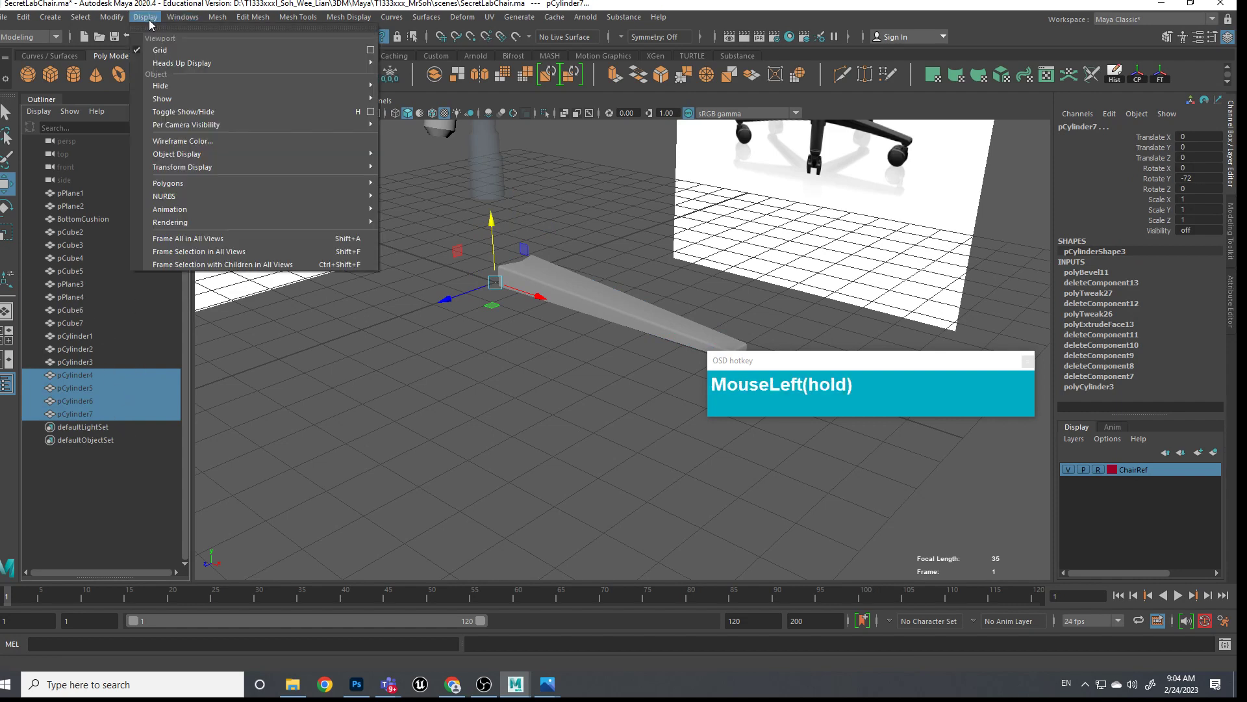
{"action": "mouse_move", "coordinate": [180, 99]}
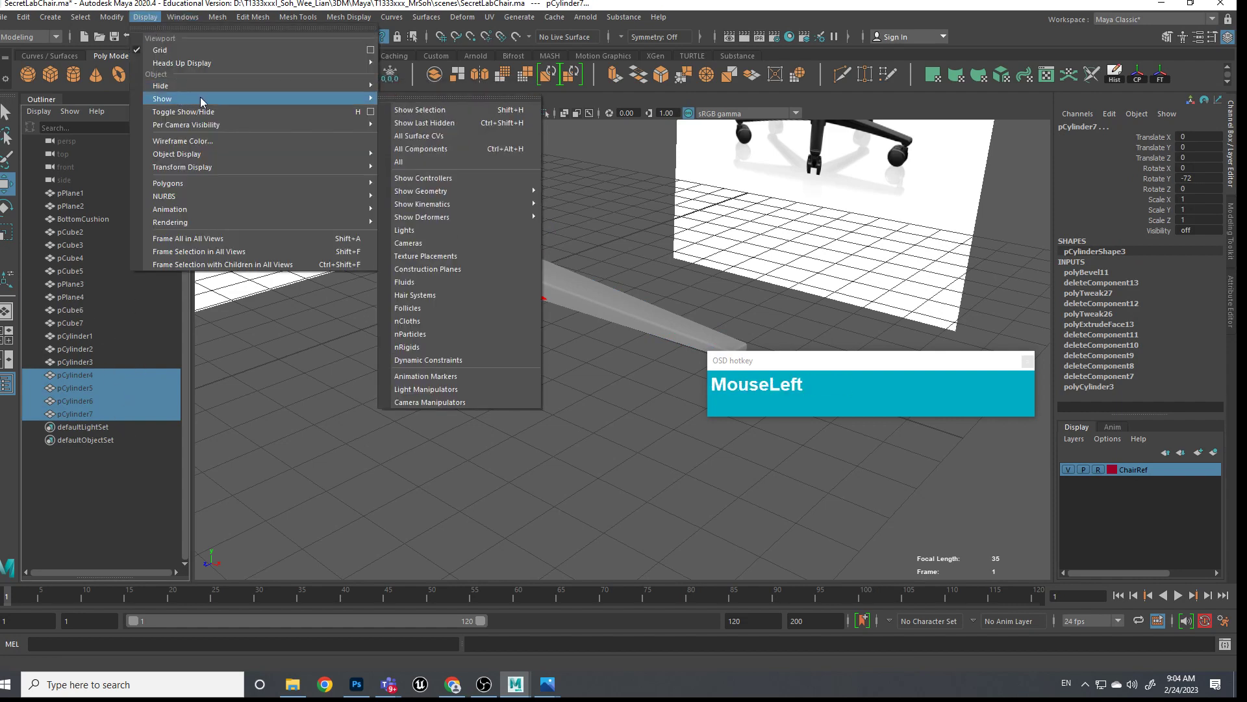
{"action": "left_click", "coordinate": [410, 110]}
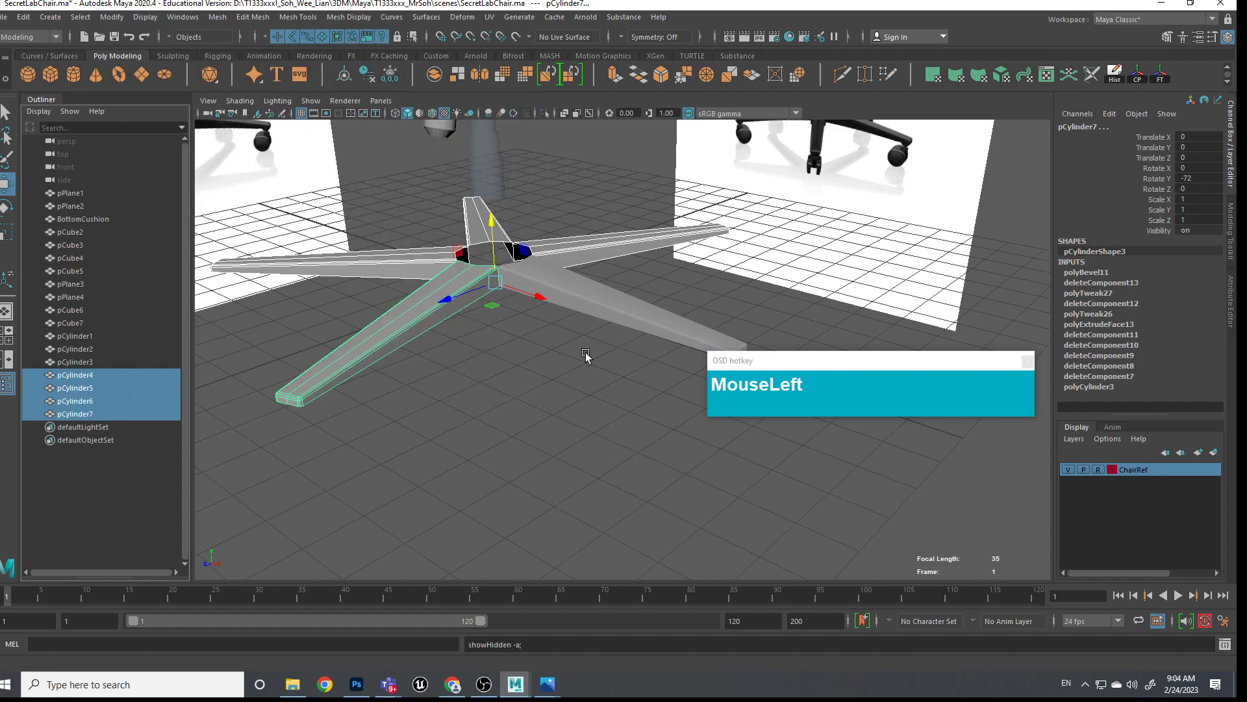
Combine all five legs, pCylinder3 to pCylinder7, into a single mesh
{"action": "left_click", "coordinate": [586, 354]}
{"action": "left_click_drag", "start_coordinate": [586, 355], "coordinate": [501, 298], "text": "alt"}
{"action": "middle_click_drag", "start_coordinate": [501, 298], "coordinate": [470, 356], "text": "alt"}
{"action": "scroll", "coordinate": [470, 356], "scroll_direction": "down", "scroll_amount": 3, "text": "alt"}
{"action": "left_click_drag", "start_coordinate": [415, 359], "coordinate": [436, 414], "text": "alt"}
{"action": "left_click", "coordinate": [436, 415]}
{"action": "middle_click_drag", "start_coordinate": [431, 437], "coordinate": [708, 353], "text": "alt"}
{"action": "scroll", "coordinate": [556, 377], "scroll_direction": "up", "scroll_amount": 5}
{"action": "scroll", "coordinate": [710, 347], "scroll_direction": "down", "scroll_amount": 2}
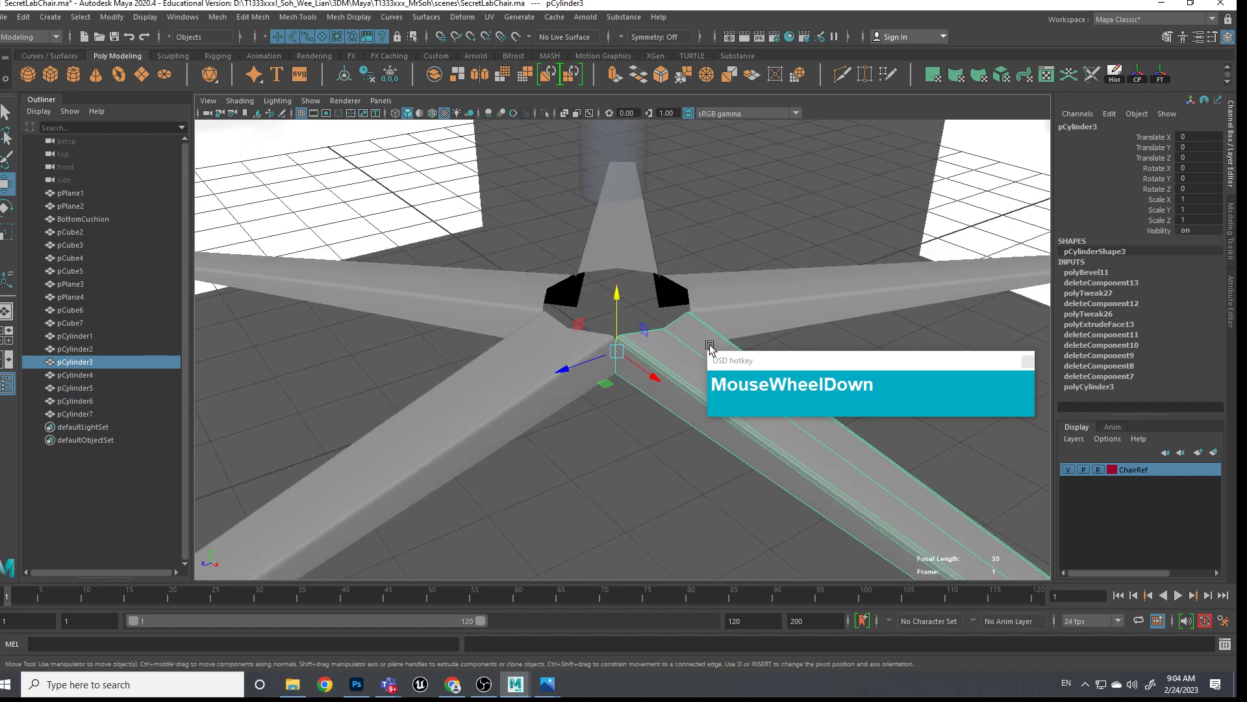
{"action": "left_click", "coordinate": [741, 294], "text": "shift"}
{"action": "left_click", "coordinate": [635, 245], "text": "shift"}
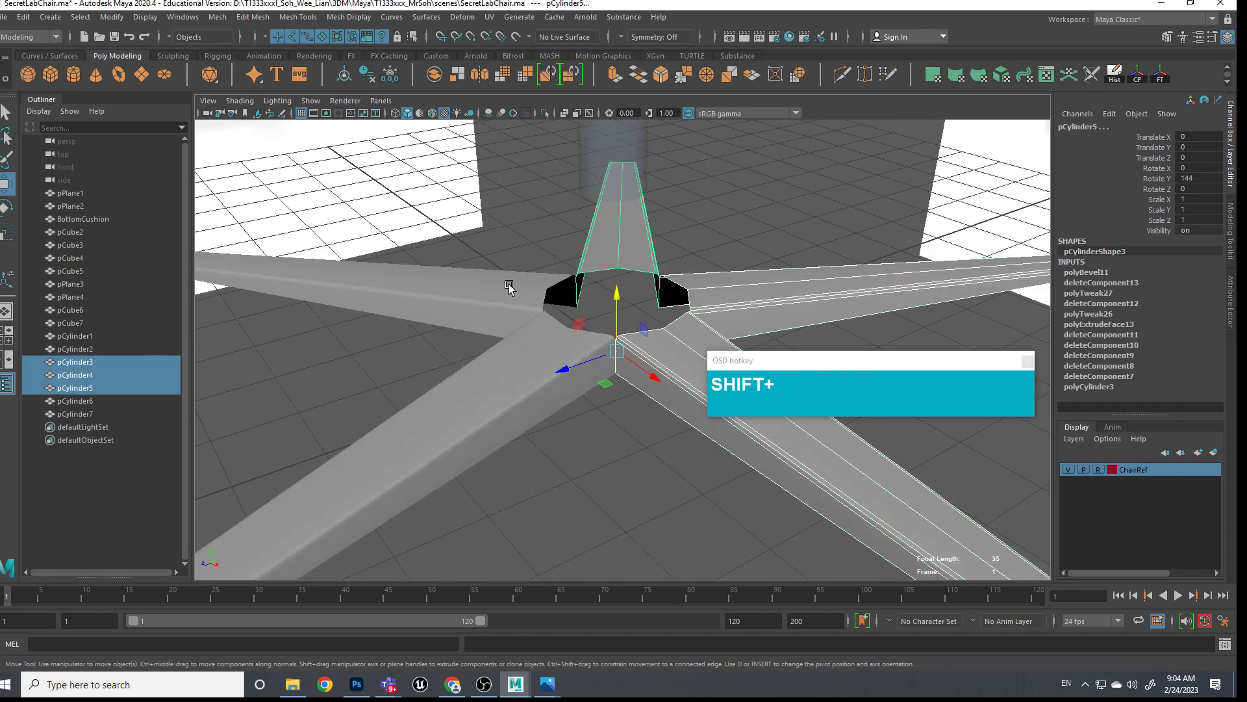
{"action": "left_click", "coordinate": [509, 282], "text": "shift"}
{"action": "left_click", "coordinate": [537, 352], "text": "shift"}
{"action": "left_click", "coordinate": [219, 17]}
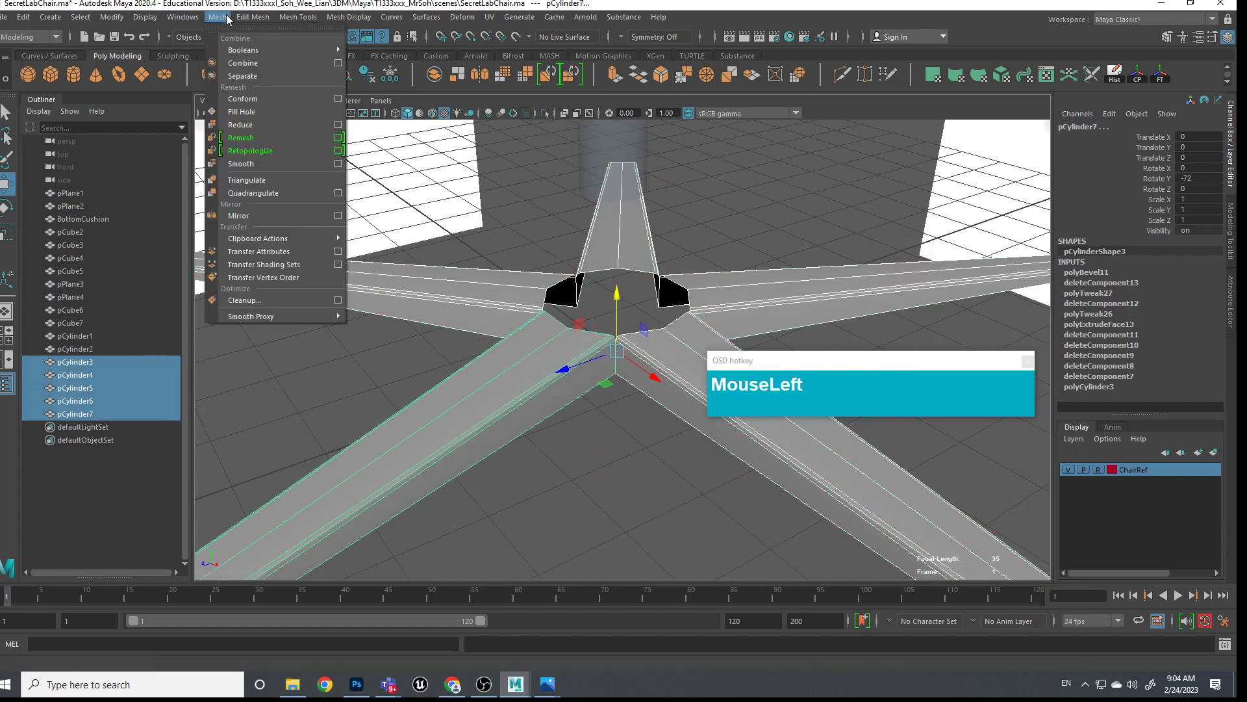
{"action": "left_click", "coordinate": [242, 63]}
Merge the overlapping vertices where the five legs meet around the centre, selecting them in wireframe display
{"action": "left_click_drag", "start_coordinate": [610, 331], "coordinate": [657, 329], "text": "alt"}
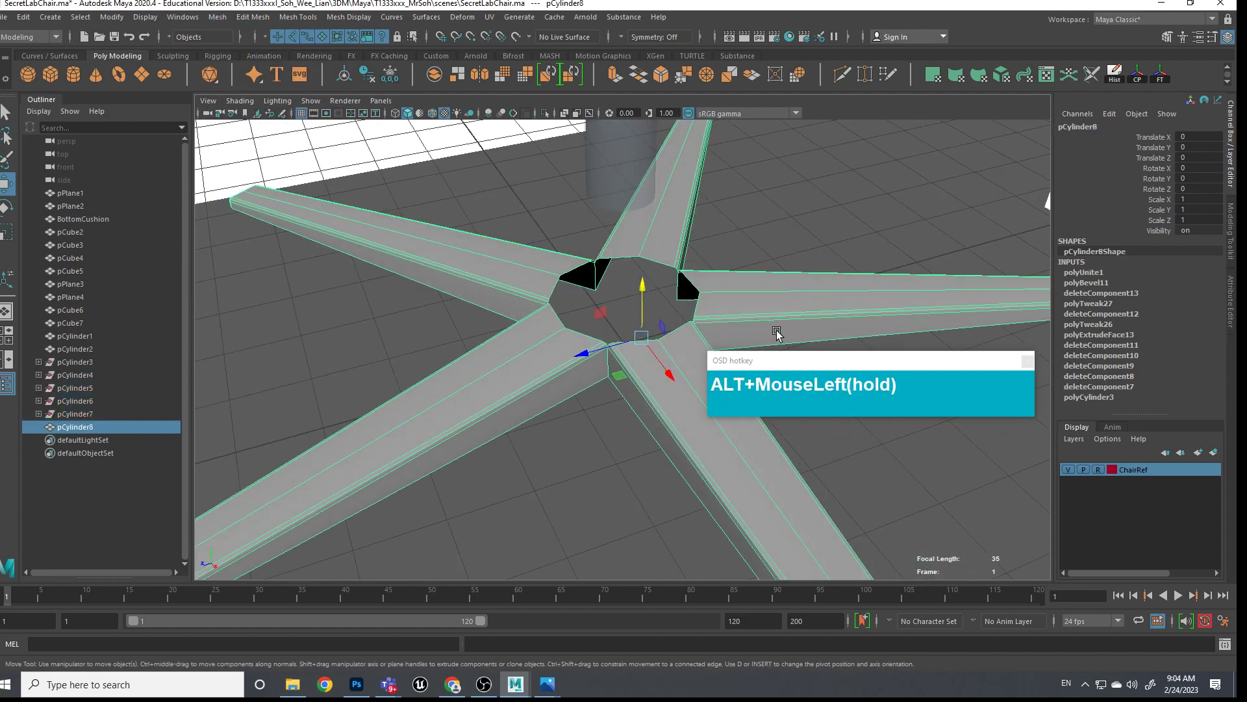
{"action": "scroll", "coordinate": [526, 345], "scroll_direction": "up", "scroll_amount": 3}
{"action": "middle_click_drag", "start_coordinate": [526, 345], "coordinate": [672, 329], "text": "alt"}
{"action": "scroll", "coordinate": [518, 354], "scroll_direction": "up", "scroll_amount": 3, "text": "alt"}
{"action": "middle_click_drag", "start_coordinate": [379, 362], "coordinate": [594, 362], "text": "alt"}
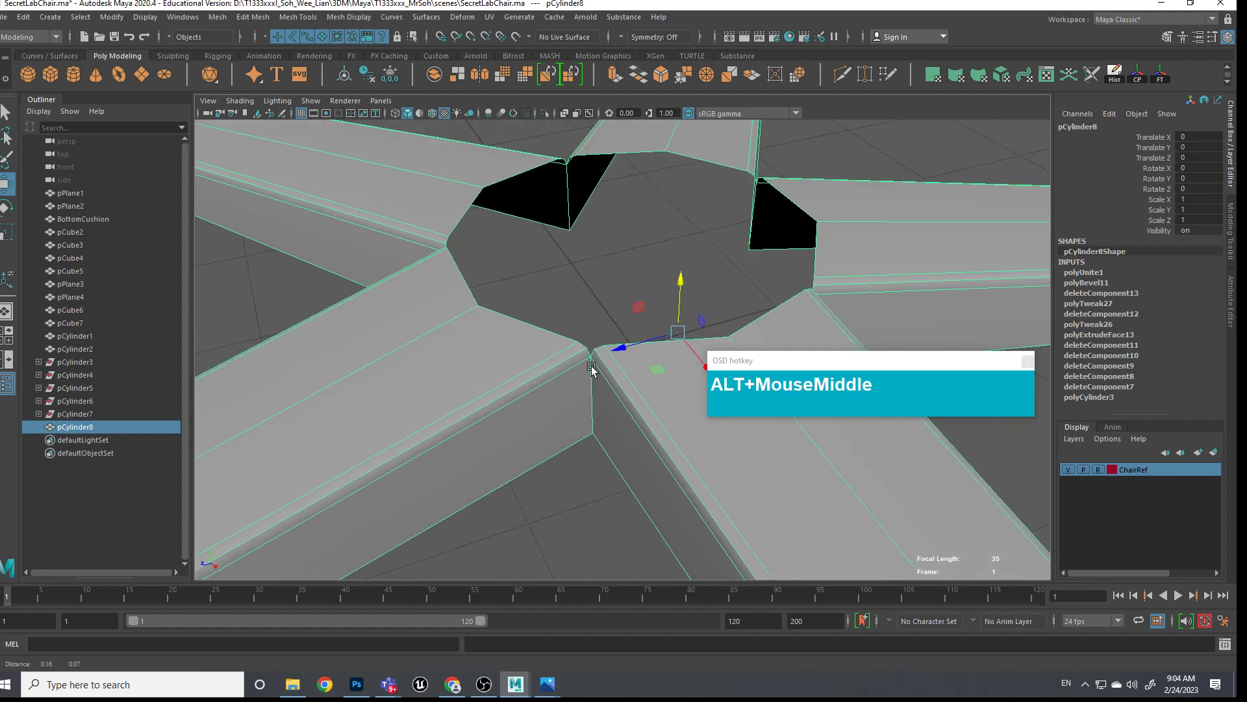
{"action": "scroll", "coordinate": [523, 362], "scroll_direction": "down", "scroll_amount": 2}
{"action": "right_click_drag", "start_coordinate": [534, 207], "coordinate": [543, 211], "text": "shift"}
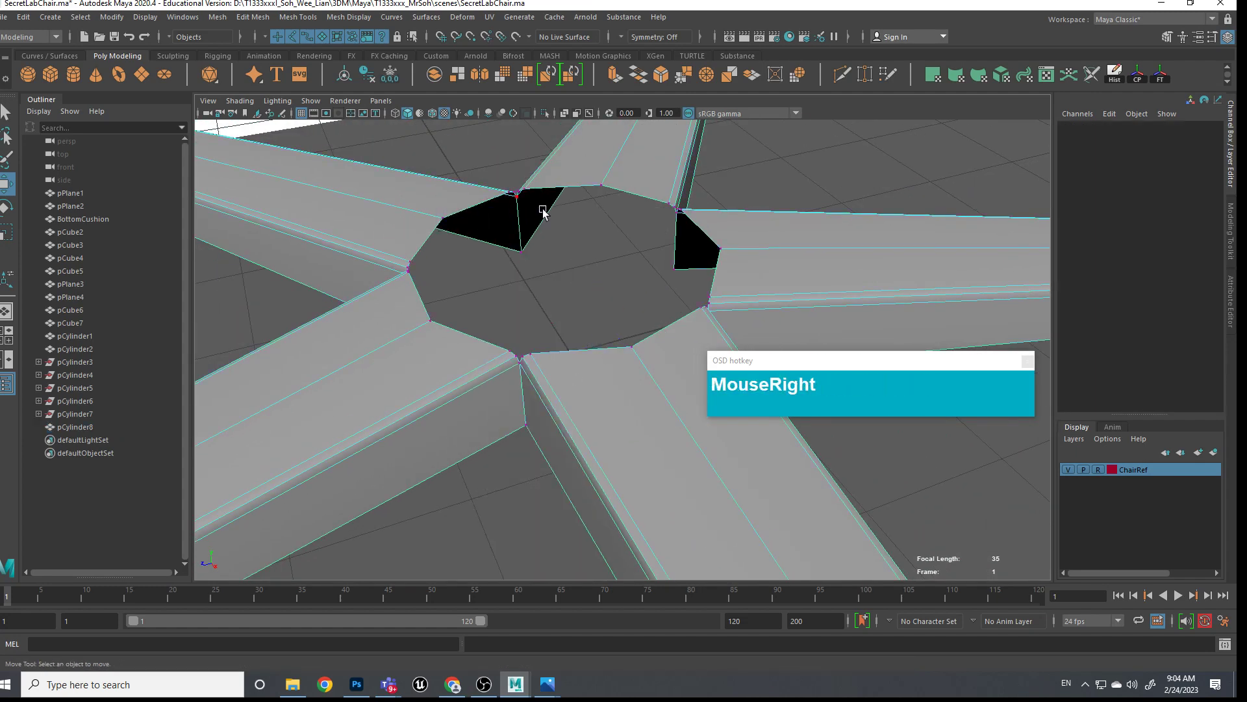
{"action": "scroll", "coordinate": [550, 232], "scroll_direction": "down", "scroll_amount": 5}
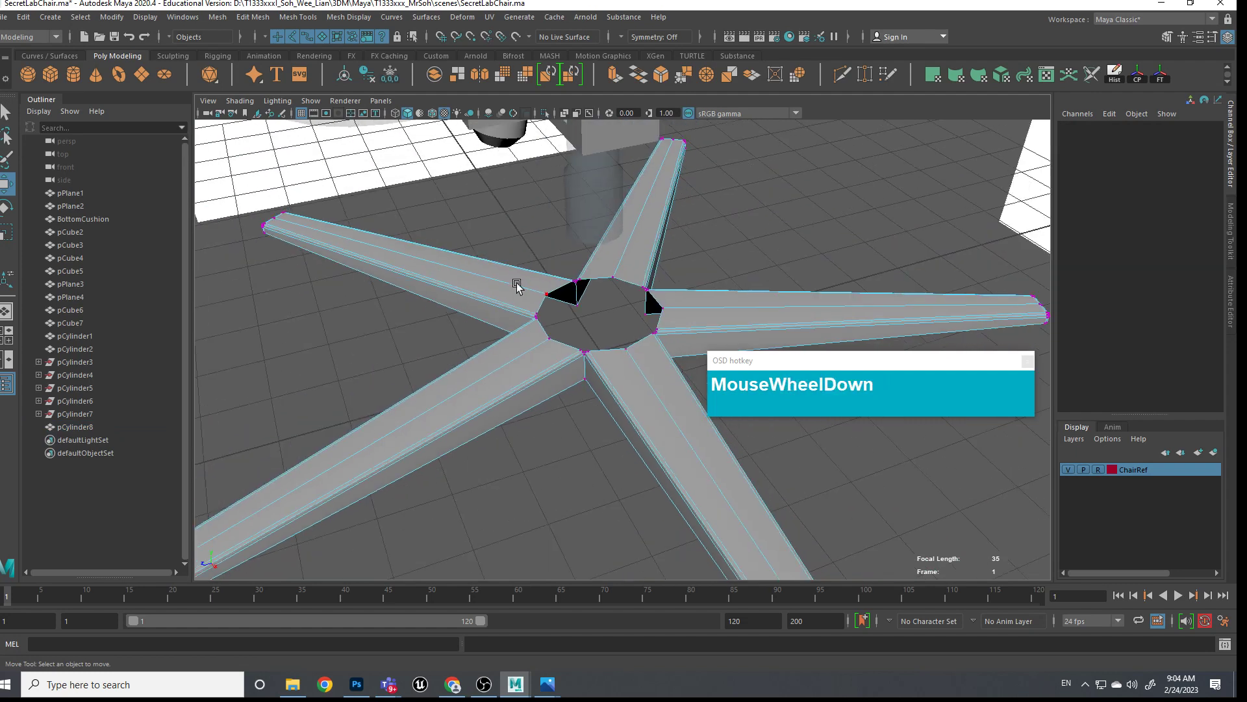
{"action": "key", "text": "4"}
{"action": "left_click_drag", "start_coordinate": [460, 228], "coordinate": [711, 473]}
{"action": "scroll", "coordinate": [667, 245], "scroll_direction": "up", "scroll_amount": 3}
{"action": "right_click_drag", "start_coordinate": [578, 247], "coordinate": [686, 181], "text": "shift"}
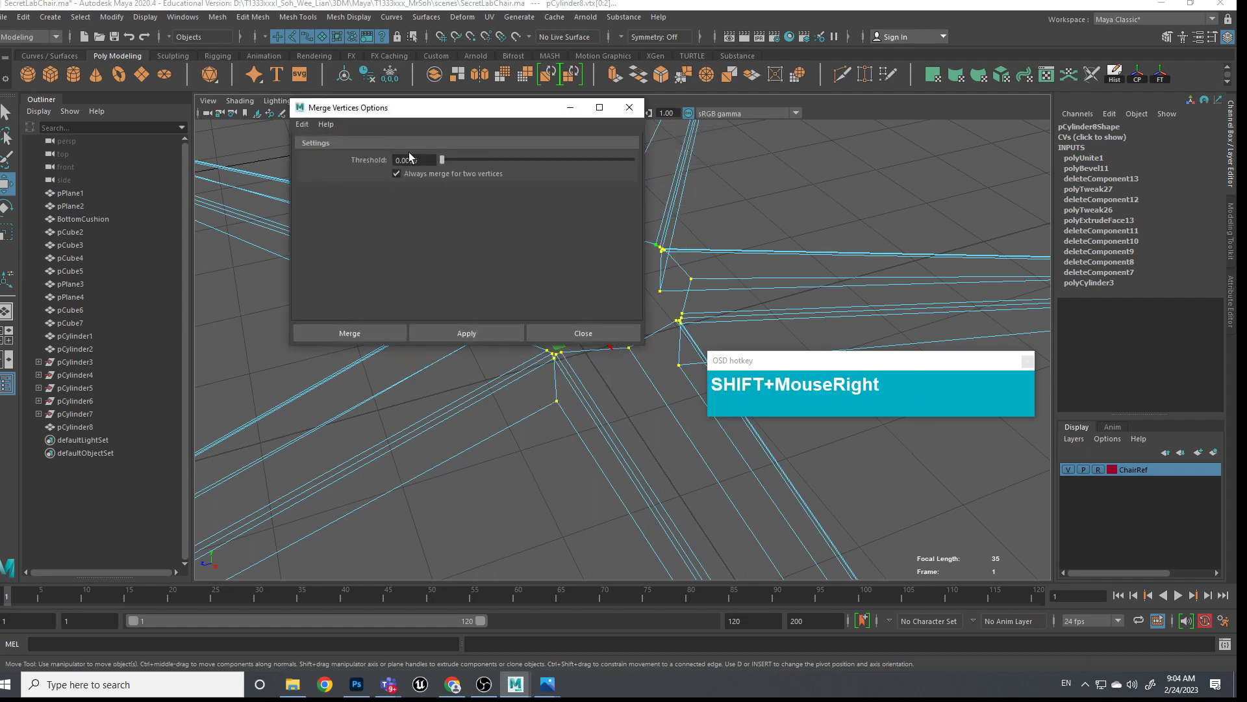
{"action": "left_click", "coordinate": [377, 331]}
Merge the separated bevel vertices at the first corner between two neighbouring legs
{"action": "scroll", "coordinate": [616, 317], "scroll_direction": "up", "scroll_amount": 5}
{"action": "middle_click_drag", "start_coordinate": [377, 351], "coordinate": [616, 317], "text": "alt"}
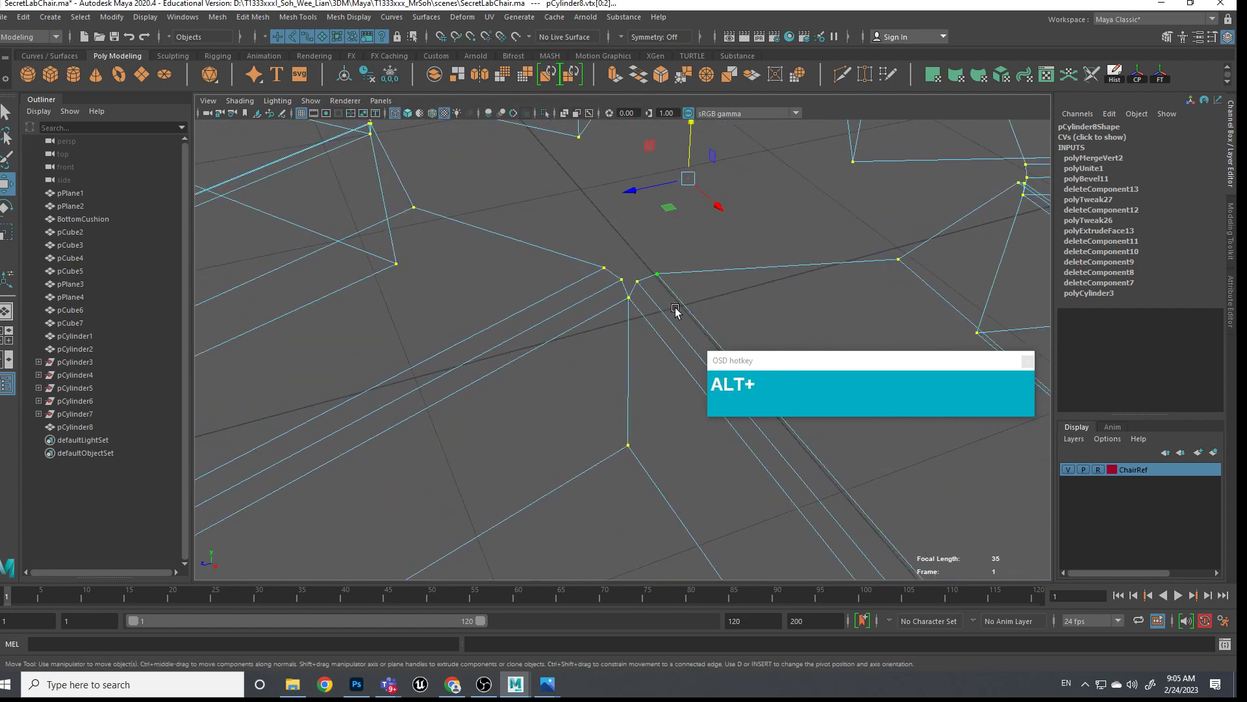
{"action": "scroll", "coordinate": [650, 300], "scroll_direction": "down", "scroll_amount": 4}
{"action": "scroll", "coordinate": [645, 280], "scroll_direction": "up", "scroll_amount": 6}
{"action": "middle_click_drag", "start_coordinate": [642, 219], "coordinate": [637, 320], "text": "alt"}
{"action": "scroll", "coordinate": [639, 312], "scroll_direction": "up", "scroll_amount": 4}
{"action": "left_click_drag", "start_coordinate": [598, 259], "coordinate": [669, 300]}
{"action": "right_click", "coordinate": [668, 286], "text": "shift"}
{"action": "right_click_drag", "start_coordinate": [667, 286], "coordinate": [702, 231], "text": "shift"}
Merge the facing pair of bevel vertices at each of the next two corners between legs
{"action": "scroll", "coordinate": [699, 231], "scroll_direction": "down", "scroll_amount": 3}
{"action": "middle_click_drag", "start_coordinate": [699, 232], "coordinate": [610, 289], "text": "alt"}
{"action": "left_click_drag", "start_coordinate": [610, 290], "coordinate": [426, 305], "text": "alt"}
{"action": "scroll", "coordinate": [624, 234], "scroll_direction": "up", "scroll_amount": 3}
{"action": "left_click", "coordinate": [635, 173]}
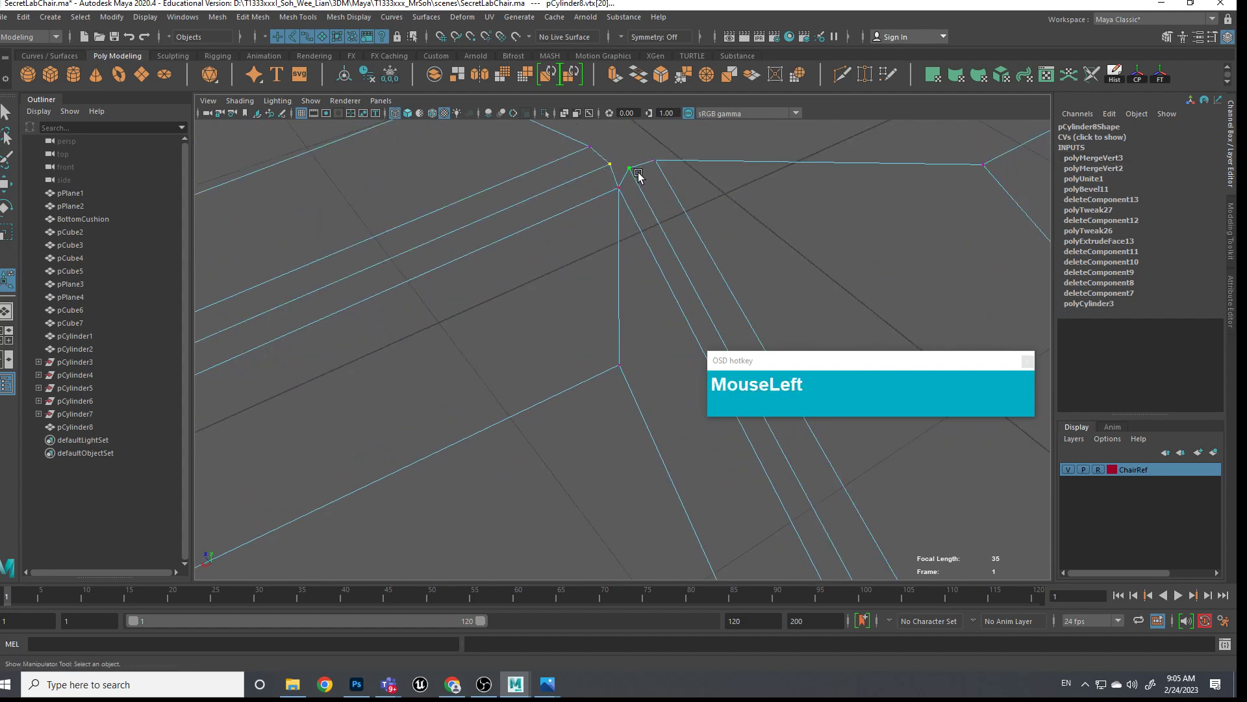
{"action": "key", "text": "g"}
{"action": "left_click_drag", "start_coordinate": [629, 184], "coordinate": [637, 287], "text": "alt"}
{"action": "middle_click_drag", "start_coordinate": [637, 286], "coordinate": [607, 279], "text": "alt"}
{"action": "left_click", "coordinate": [623, 283]}
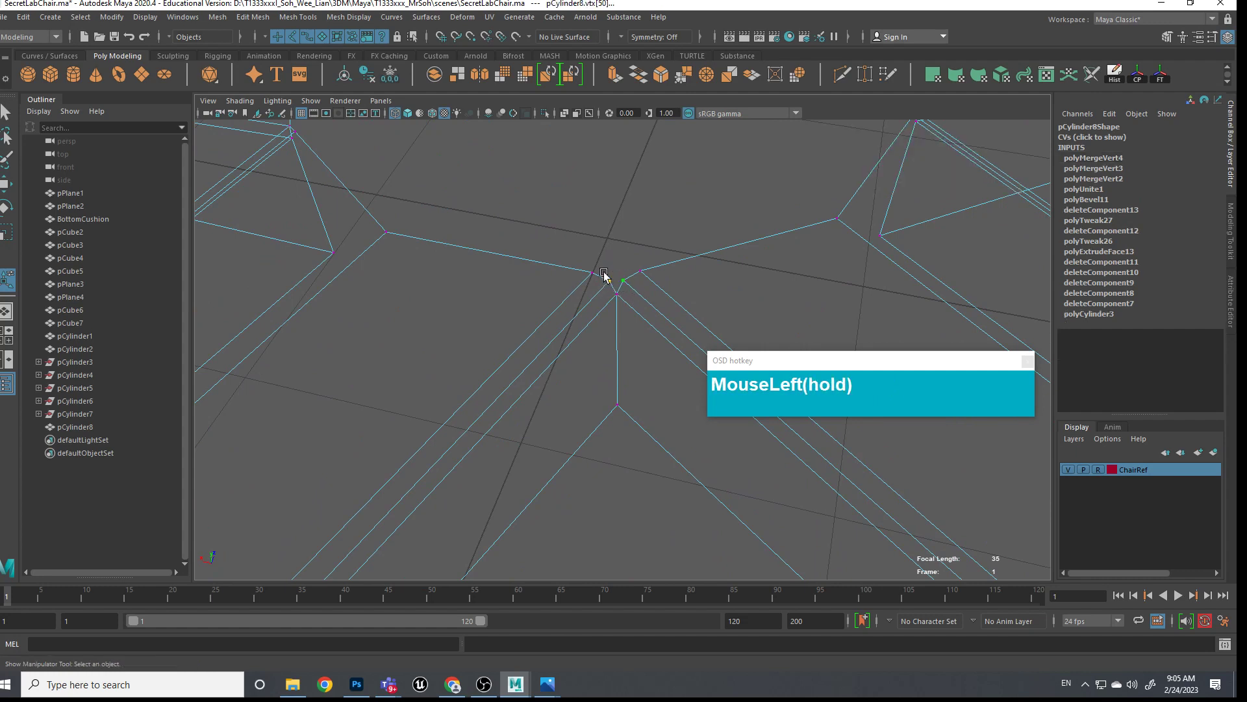
{"action": "key", "text": "g"}
Merge the facing pair of bevel vertices at the last two corners between legs
{"action": "left_click_drag", "start_coordinate": [830, 264], "coordinate": [735, 286], "text": "alt"}
{"action": "middle_click_drag", "start_coordinate": [735, 286], "coordinate": [532, 127], "text": "alt"}
{"action": "left_click_drag", "start_coordinate": [613, 285], "coordinate": [655, 298]}
{"action": "key", "text": "g"}
{"action": "middle_click_drag", "start_coordinate": [754, 300], "coordinate": [498, 357], "text": "alt"}
{"action": "scroll", "coordinate": [538, 432], "scroll_direction": "up", "scroll_amount": 3}
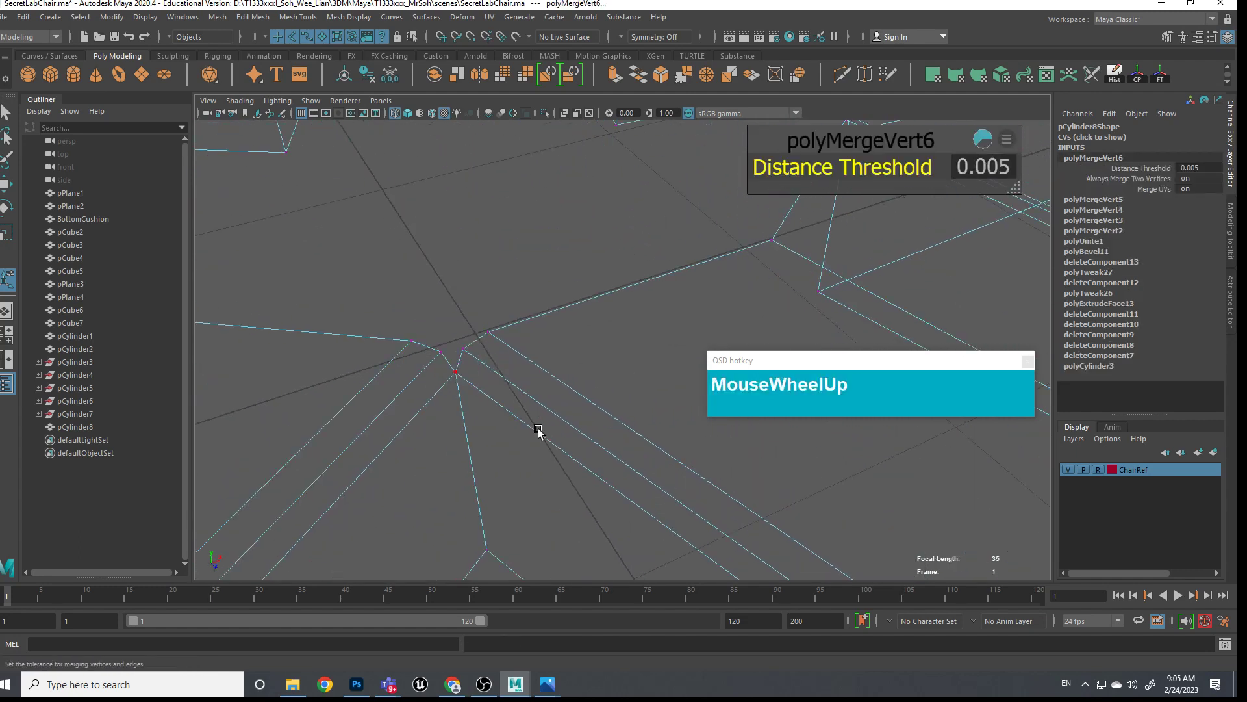
{"action": "left_click_drag", "start_coordinate": [435, 342], "coordinate": [468, 360]}
{"action": "key", "text": "g"}
Fill the hole bounded by the top border edges at the centre of the base, and return to shaded display
{"action": "middle_click_drag", "start_coordinate": [467, 360], "coordinate": [552, 340], "text": "alt"}
{"action": "scroll", "coordinate": [527, 332], "scroll_direction": "up", "scroll_amount": 2}
{"action": "scroll", "coordinate": [598, 309], "scroll_direction": "down", "scroll_amount": 2}
{"action": "left_click_drag", "start_coordinate": [598, 309], "coordinate": [633, 329], "text": "alt"}
{"action": "scroll", "coordinate": [596, 344], "scroll_direction": "up", "scroll_amount": 5}
{"action": "middle_click_drag", "start_coordinate": [587, 340], "coordinate": [632, 351], "text": "alt"}
{"action": "left_click_drag", "start_coordinate": [632, 351], "coordinate": [567, 346], "text": "alt"}
{"action": "middle_click_drag", "start_coordinate": [573, 345], "coordinate": [591, 414], "text": "alt"}
{"action": "left_click_drag", "start_coordinate": [591, 413], "coordinate": [594, 260], "text": "alt"}
{"action": "right_click_drag", "start_coordinate": [601, 250], "coordinate": [569, 211]}
{"action": "double_click", "coordinate": [530, 198]}
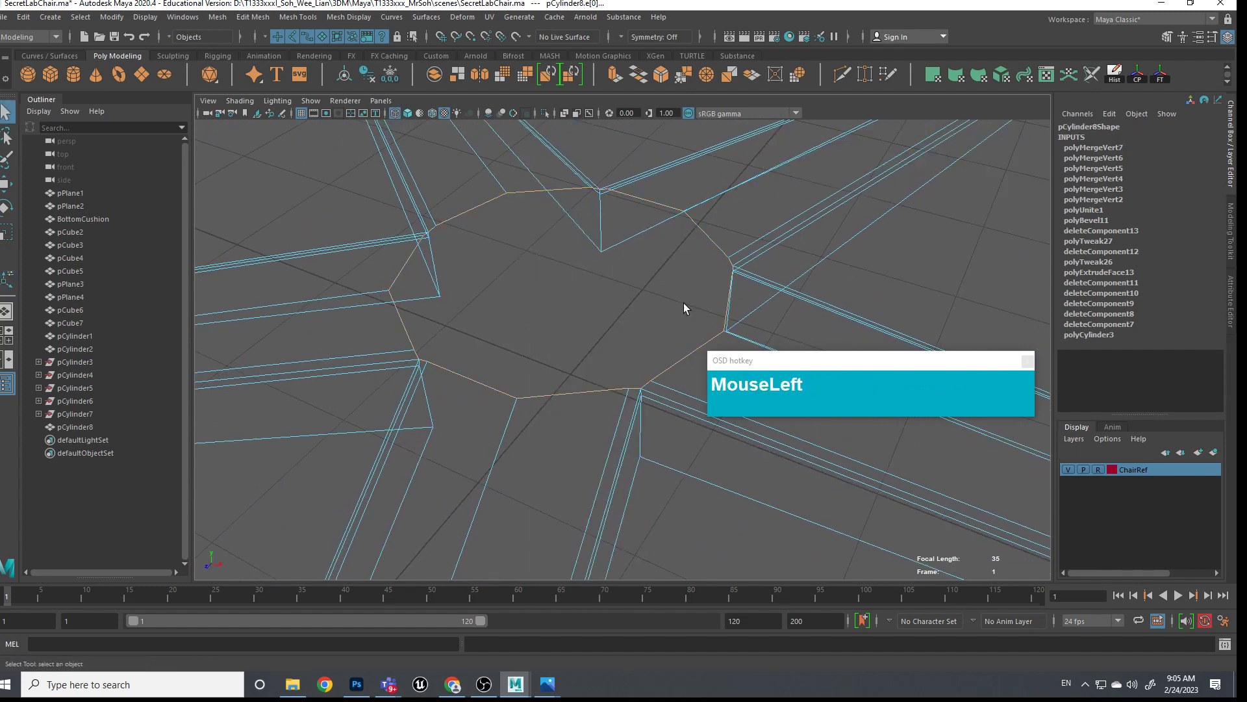
{"action": "mouse_move", "coordinate": [684, 302]}
{"action": "middle_mouse_down", "text": "alt"}
{"action": "mouse_move", "coordinate": [620, 325]}
{"action": "mouse_move", "coordinate": [679, 279]}
{"action": "middle_mouse_up", "text": "alt"}
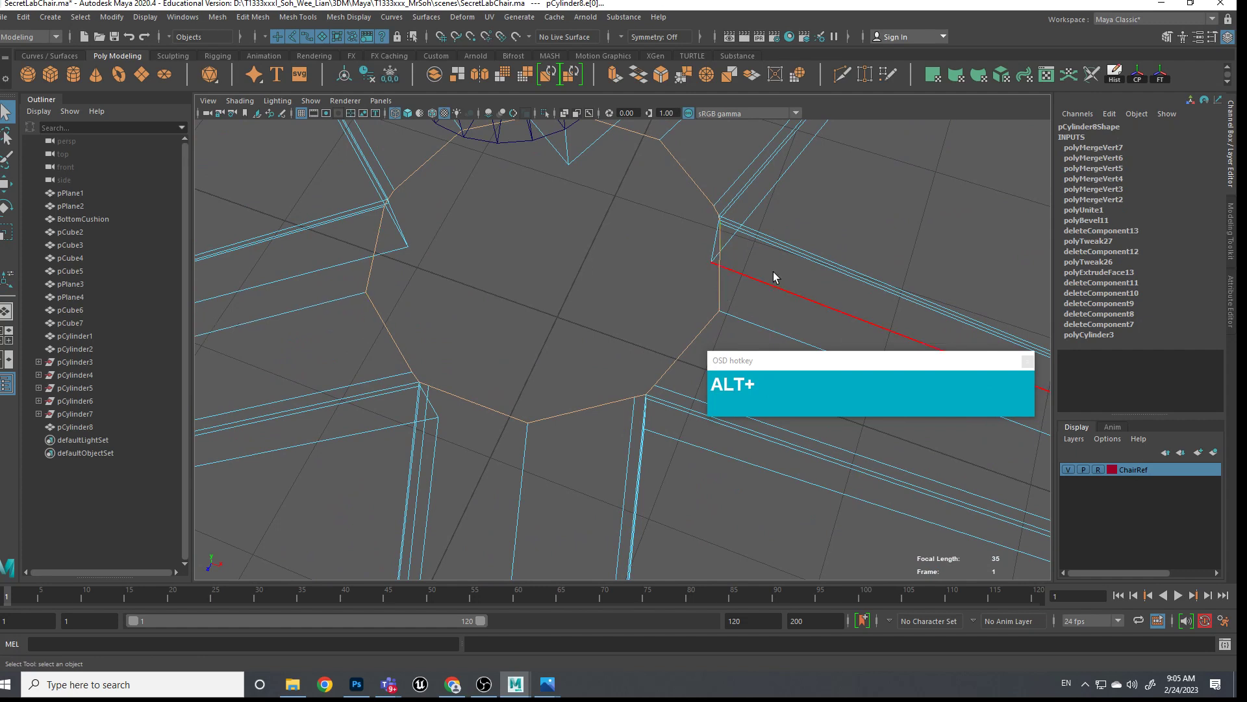
{"action": "scroll", "coordinate": [641, 283], "scroll_direction": "down", "scroll_amount": 3}
{"action": "left_click_drag", "start_coordinate": [640, 284], "coordinate": [630, 281], "text": "alt"}
{"action": "scroll", "coordinate": [688, 218], "scroll_direction": "up", "scroll_amount": 3}
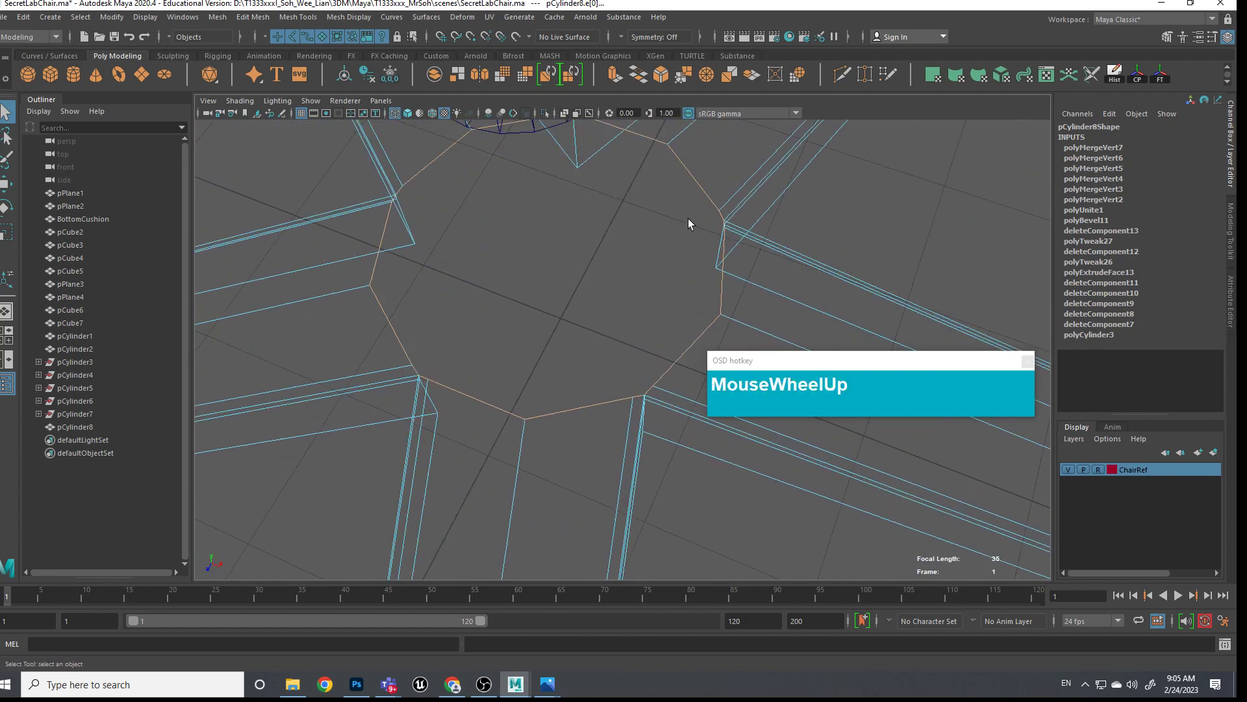
{"action": "right_click", "coordinate": [697, 185], "text": "shift"}
{"action": "right_click_drag", "start_coordinate": [698, 231], "coordinate": [689, 360], "text": "shift"}
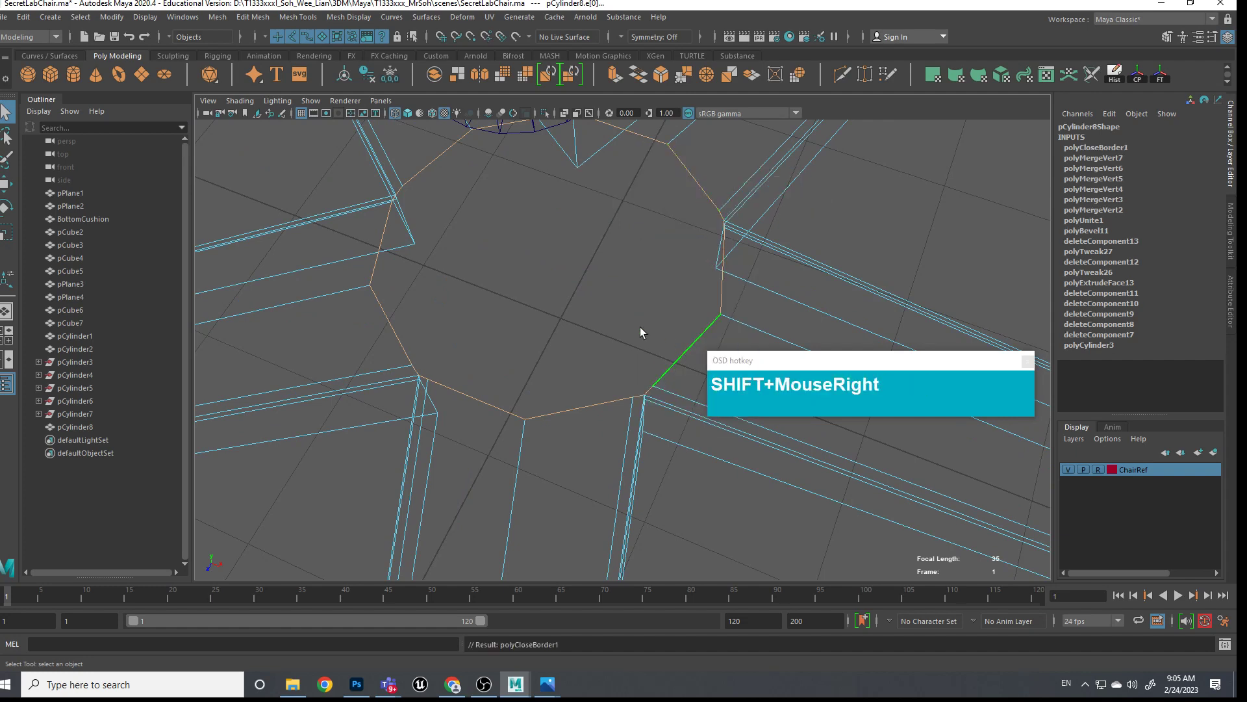
{"action": "key", "text": "5"}
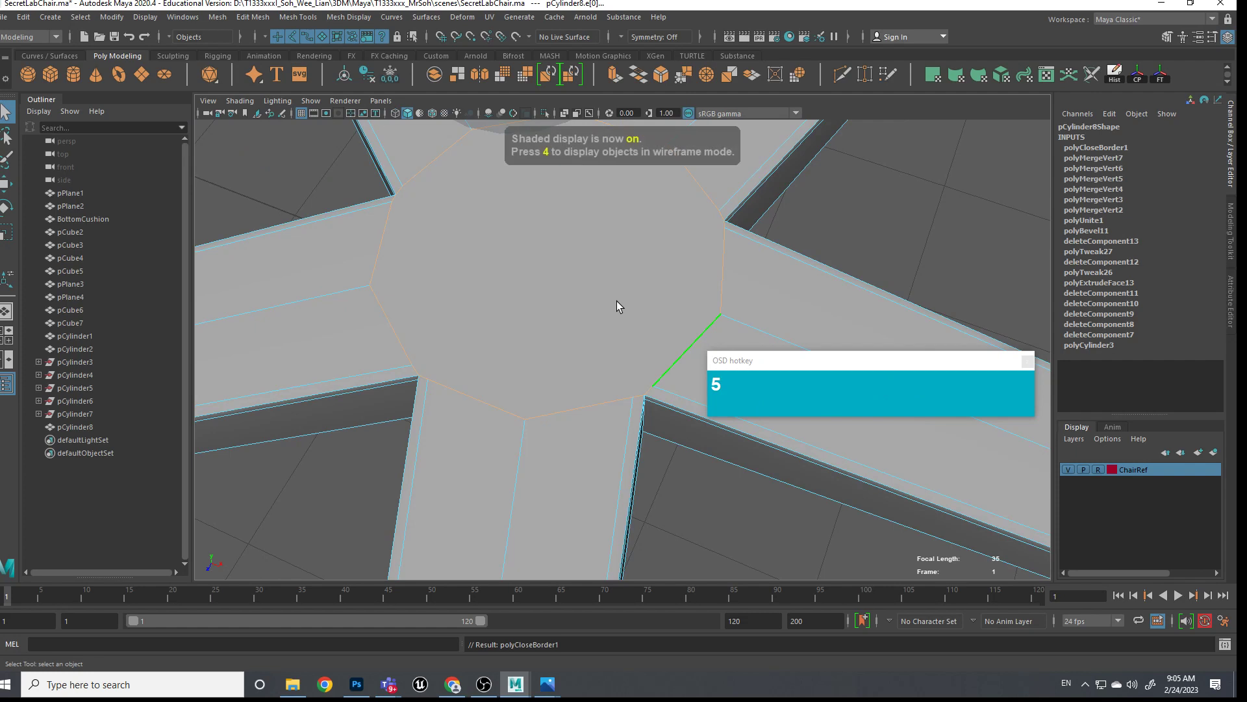
Extrude the new central face inward with an offset of 0.2
{"action": "scroll", "coordinate": [617, 302], "scroll_direction": "down", "scroll_amount": 2}
{"action": "left_click_drag", "start_coordinate": [626, 303], "coordinate": [614, 295], "text": "alt"}
{"action": "scroll", "coordinate": [614, 295], "scroll_direction": "up", "scroll_amount": 2}
{"action": "right_click_drag", "start_coordinate": [571, 264], "coordinate": [594, 306]}
{"action": "left_click", "coordinate": [594, 276]}
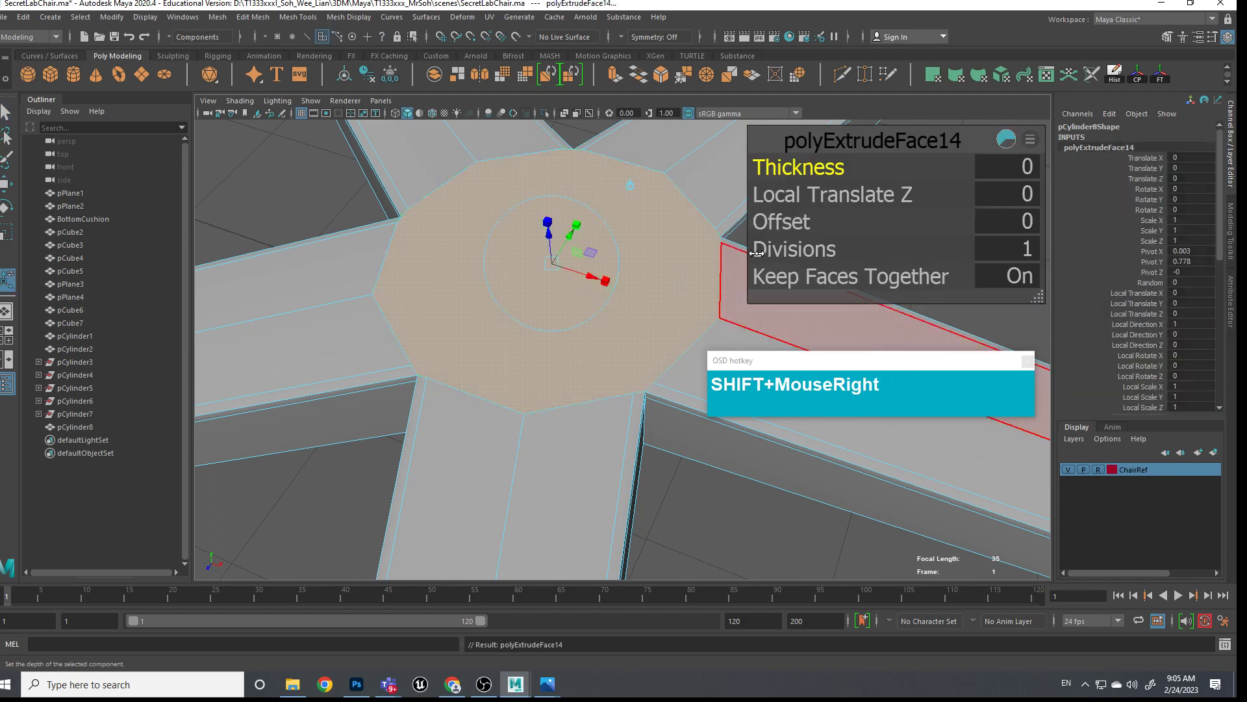
{"action": "mouse_move", "coordinate": [790, 223]}
{"action": "left_mouse_down"}
{"action": "mouse_move", "coordinate": [773, 223]}
{"action": "mouse_move", "coordinate": [793, 224]}
{"action": "left_mouse_up"}
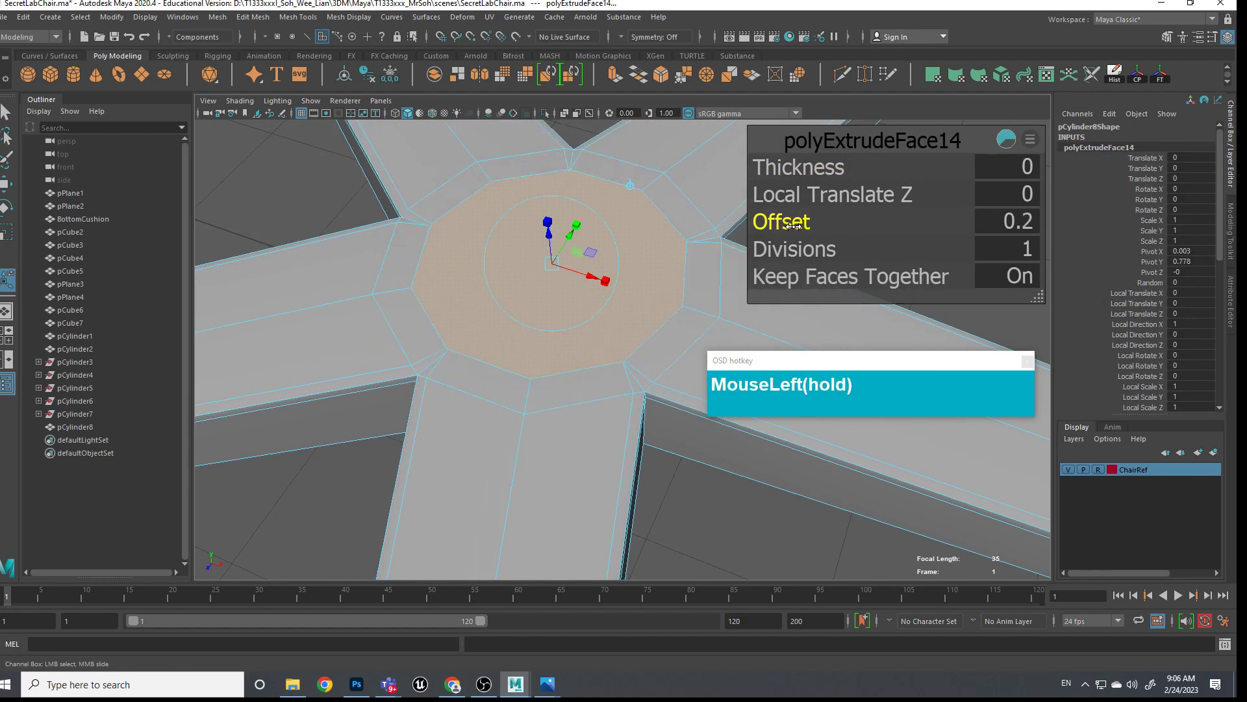
{"action": "left_click_drag", "start_coordinate": [650, 292], "coordinate": [618, 273], "text": "alt"}
{"action": "scroll", "coordinate": [649, 384], "scroll_direction": "up", "scroll_amount": 5}
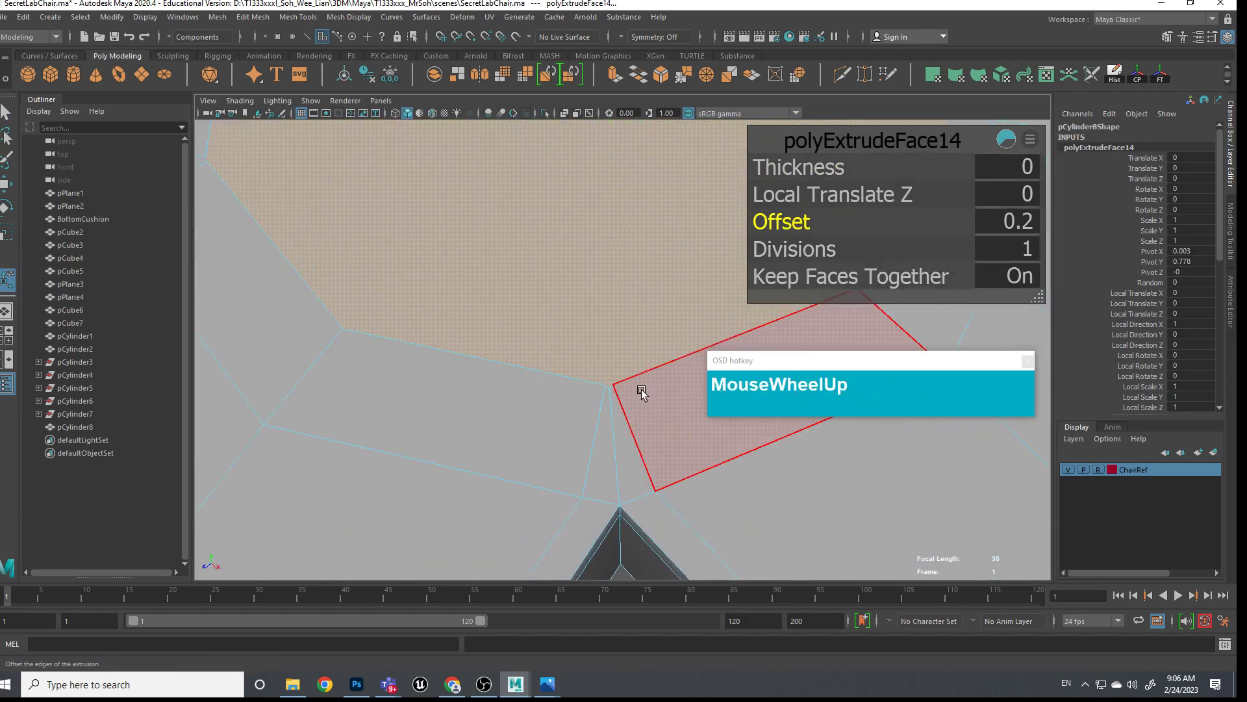
{"action": "scroll", "coordinate": [601, 396], "scroll_direction": "down", "scroll_amount": 3}
{"action": "left_click_drag", "start_coordinate": [601, 396], "coordinate": [548, 189], "text": "alt"}
{"action": "left_click_drag", "start_coordinate": [603, 297], "coordinate": [598, 278], "text": "alt"}
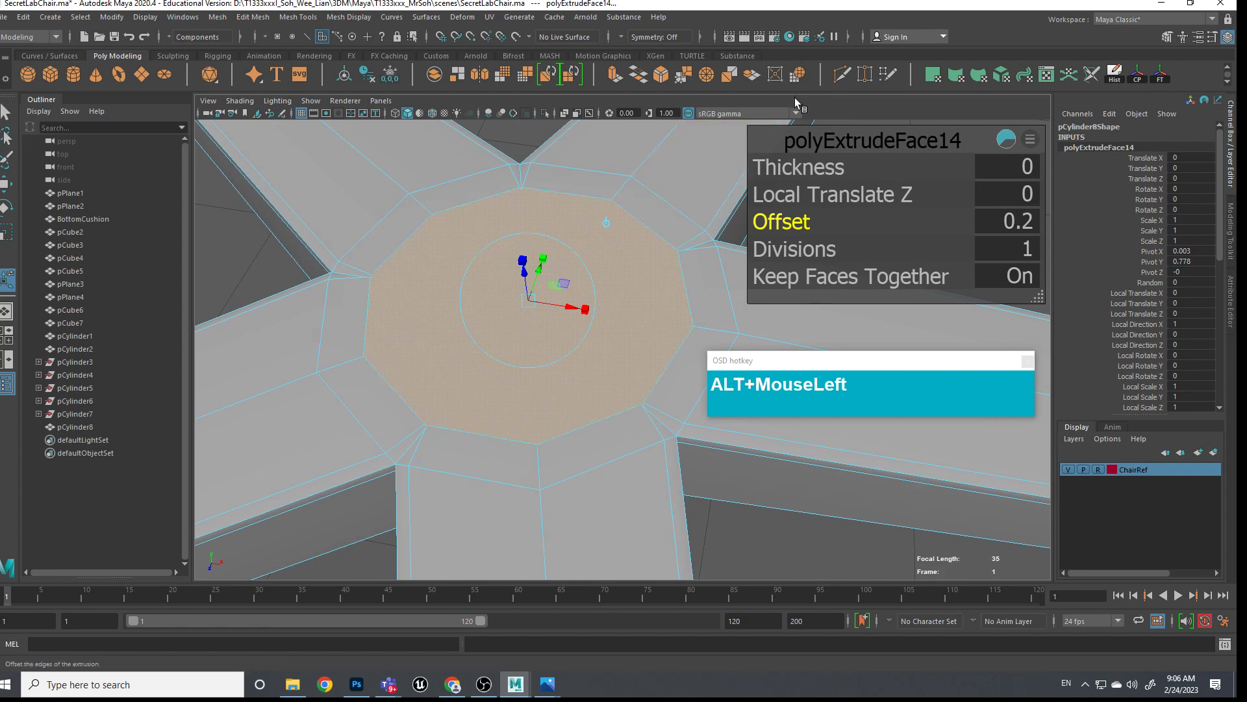
Circularize the central face of the base and extrude it inward with an offset of 0.4
{"action": "right_click", "coordinate": [563, 224], "text": "shift"}
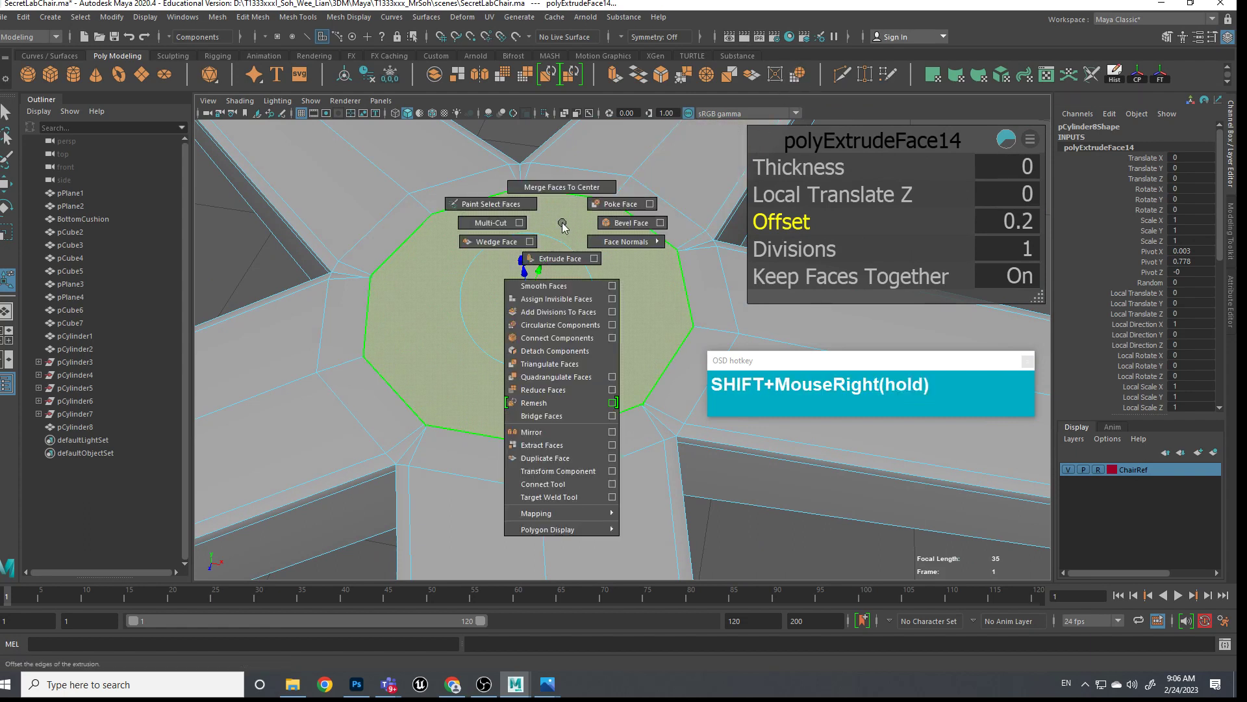
{"action": "right_click_drag", "start_coordinate": [562, 224], "coordinate": [550, 325], "text": "shift"}
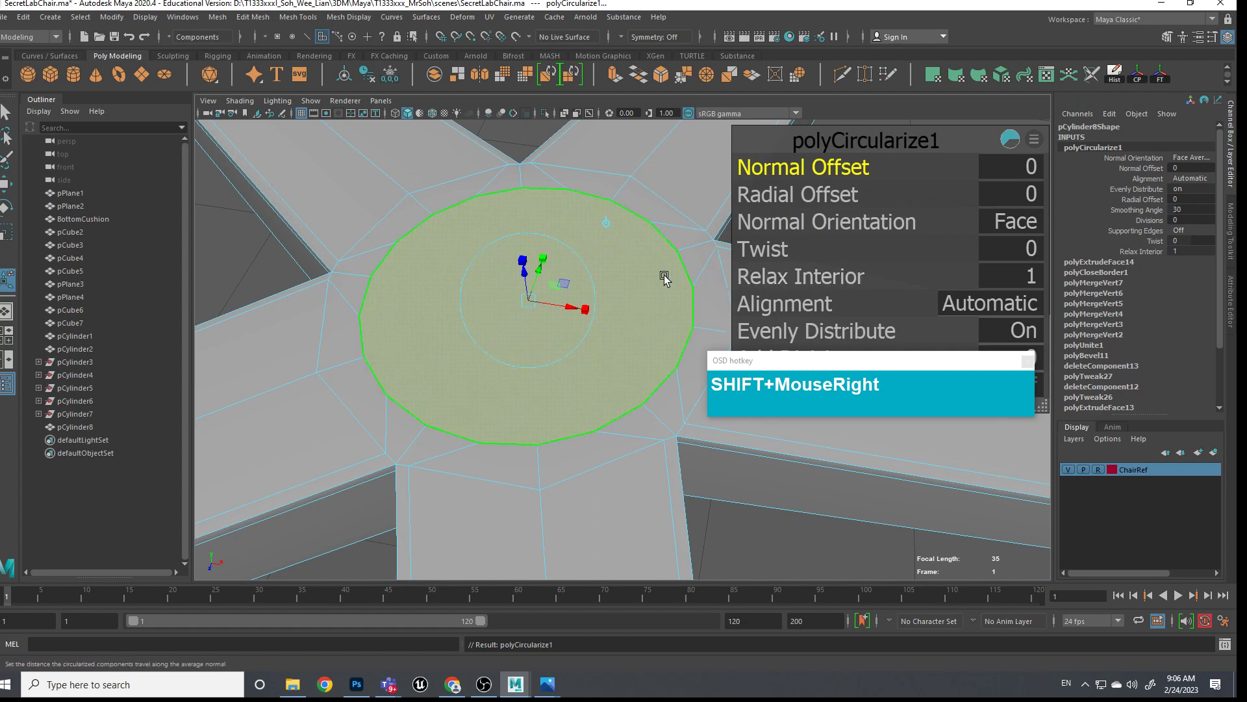
{"action": "right_click_drag", "start_coordinate": [592, 281], "coordinate": [594, 316], "text": "shift"}
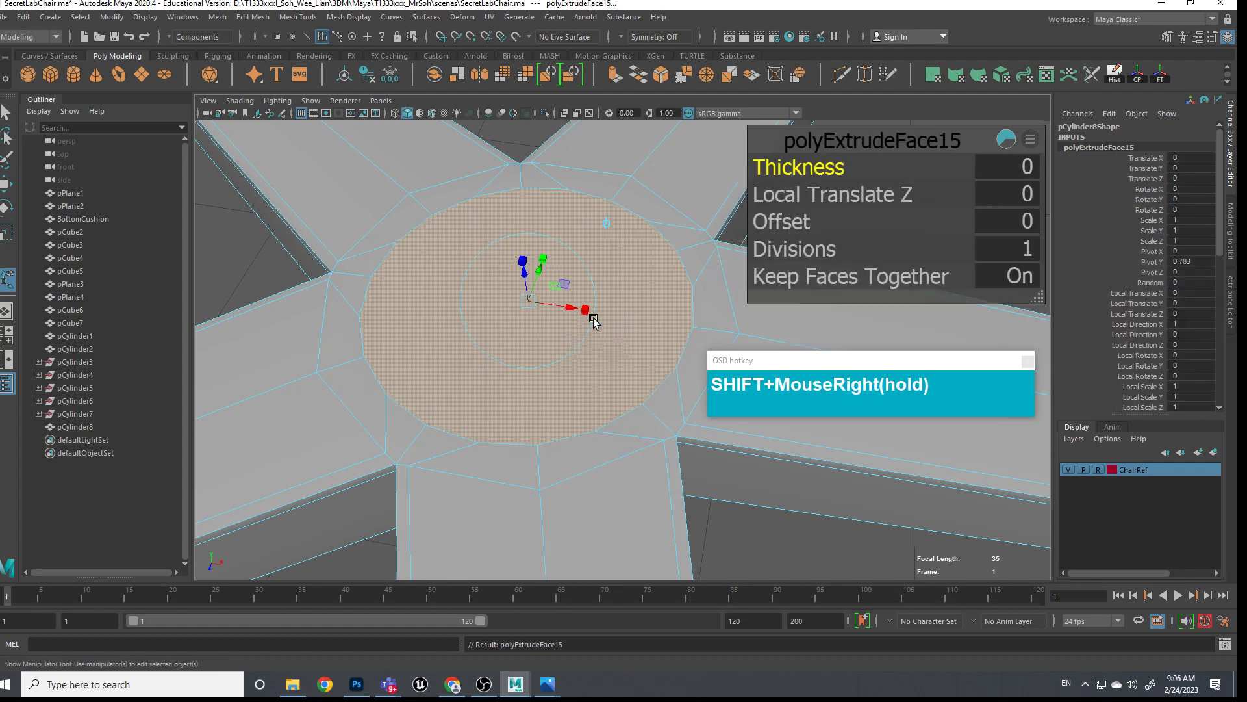
{"action": "left_click_drag", "start_coordinate": [790, 224], "coordinate": [794, 225]}
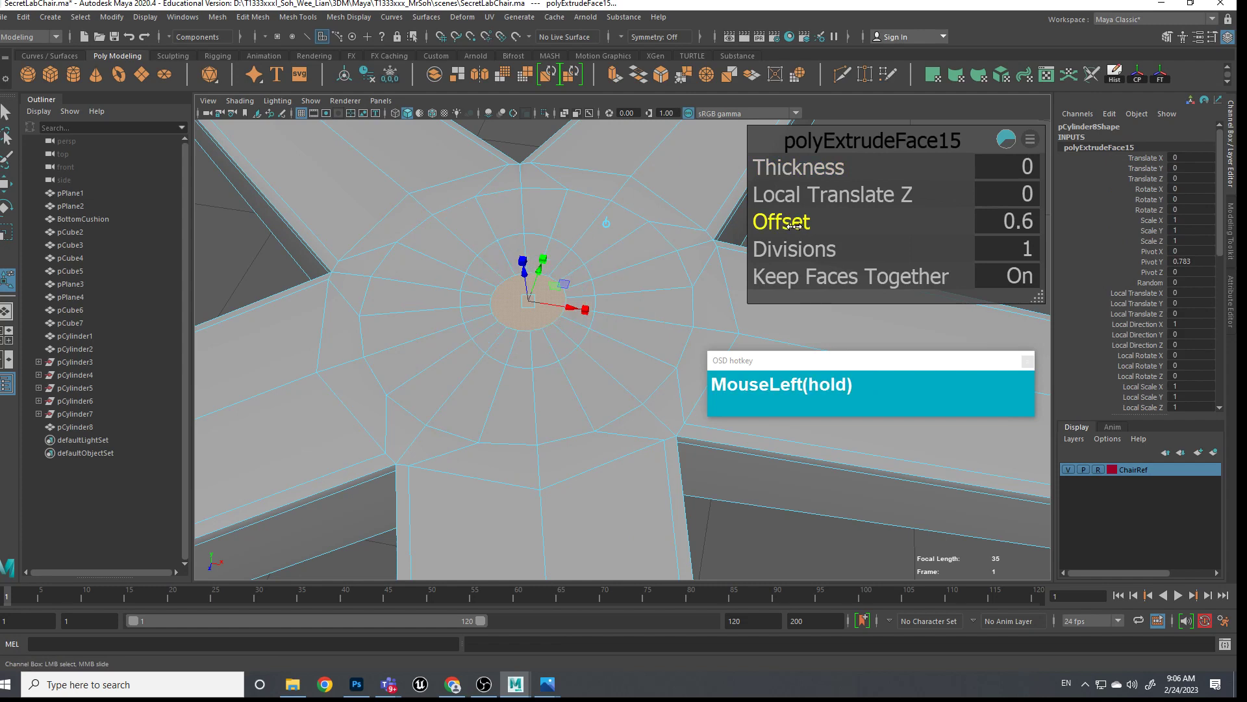
{"action": "left_click_drag", "start_coordinate": [602, 314], "coordinate": [416, 144], "text": "alt"}
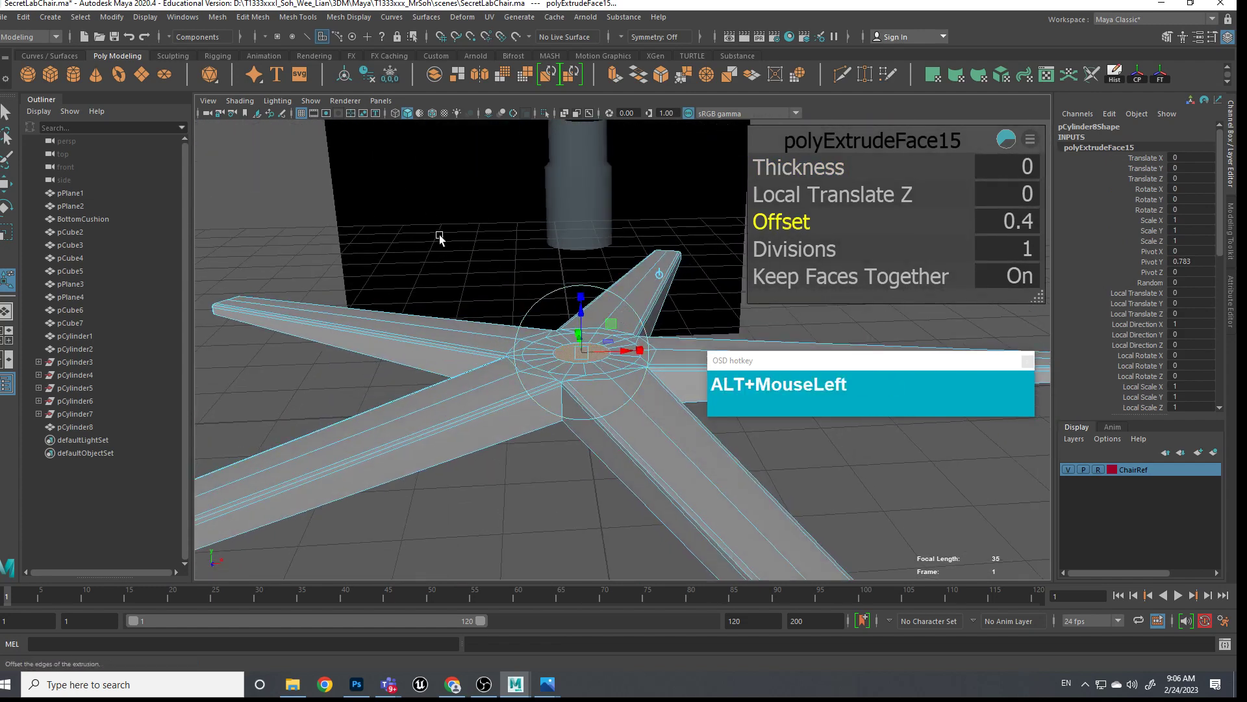
{"action": "key", "text": "6"}
{"action": "mouse_move", "coordinate": [605, 263]}
{"action": "left_mouse_down", "text": "alt"}
{"action": "mouse_move", "coordinate": [635, 256]}
{"action": "mouse_move", "coordinate": [602, 278]}
{"action": "mouse_move", "coordinate": [589, 342]}
{"action": "left_mouse_up", "text": "alt"}
{"action": "scroll", "coordinate": [634, 258], "scroll_direction": "up", "scroll_amount": 3}
{"action": "scroll", "coordinate": [601, 278], "scroll_direction": "up", "scroll_amount": 2}
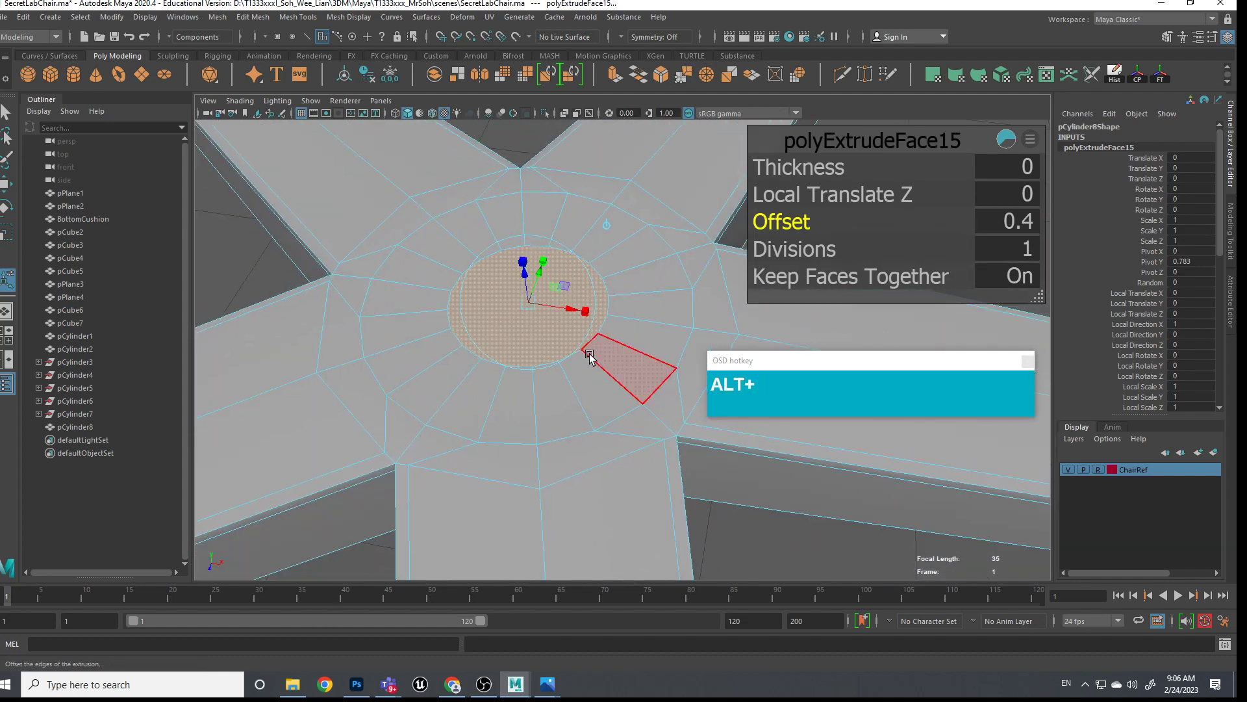
Scale the inner circular face up to almost fill the surrounding ring and raise it slightly above the legs
{"action": "key", "text": "s"}
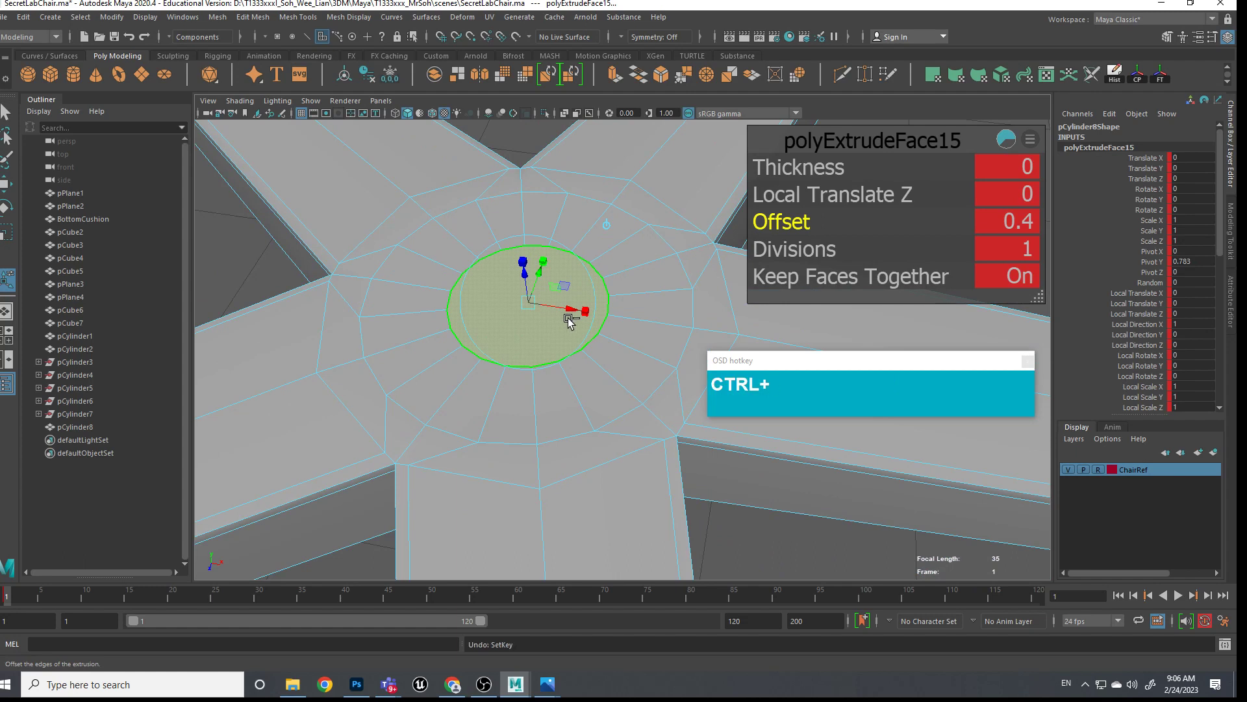
{"action": "key", "text": "ctrl+z"}
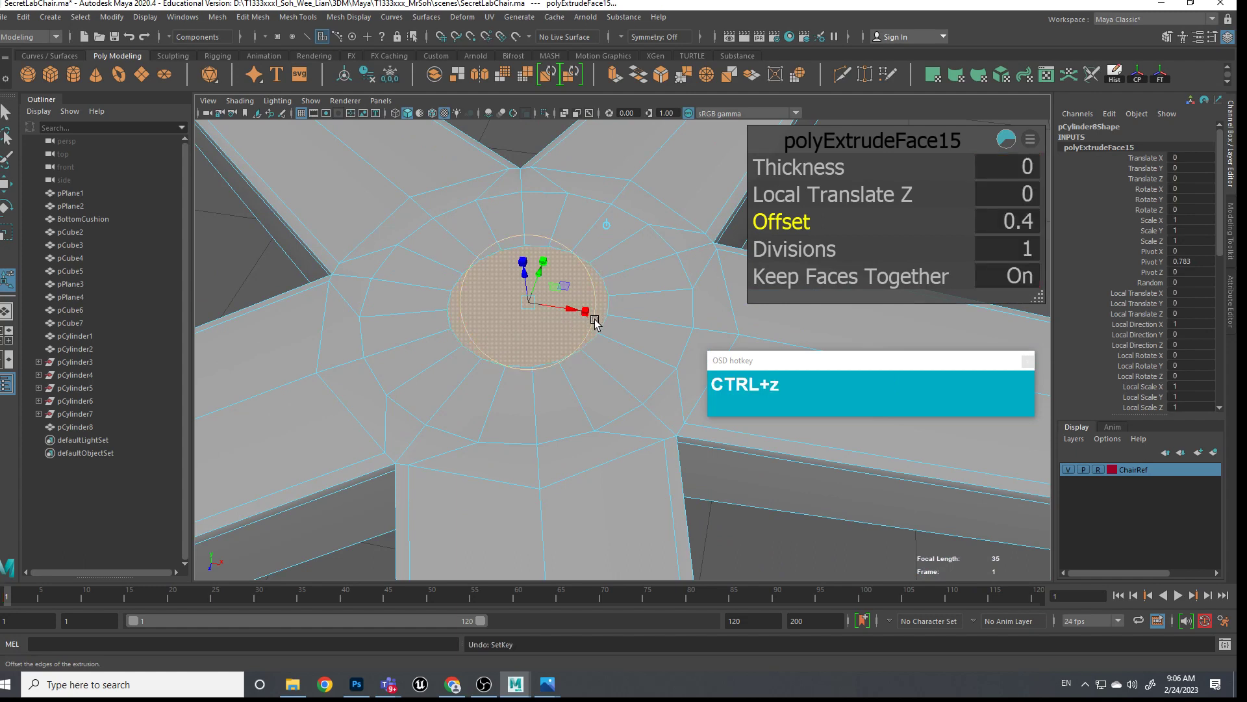
{"action": "key", "text": "r"}
{"action": "left_click_drag", "start_coordinate": [533, 305], "coordinate": [619, 317]}
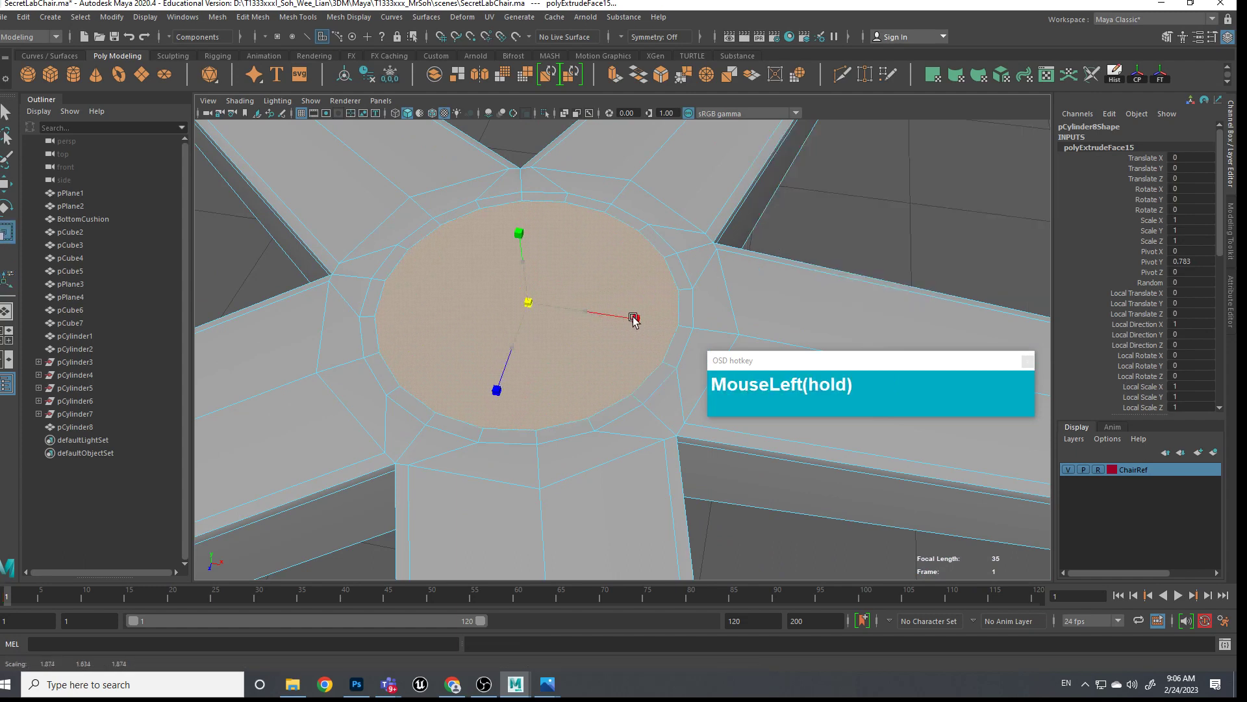
{"action": "key", "text": "w"}
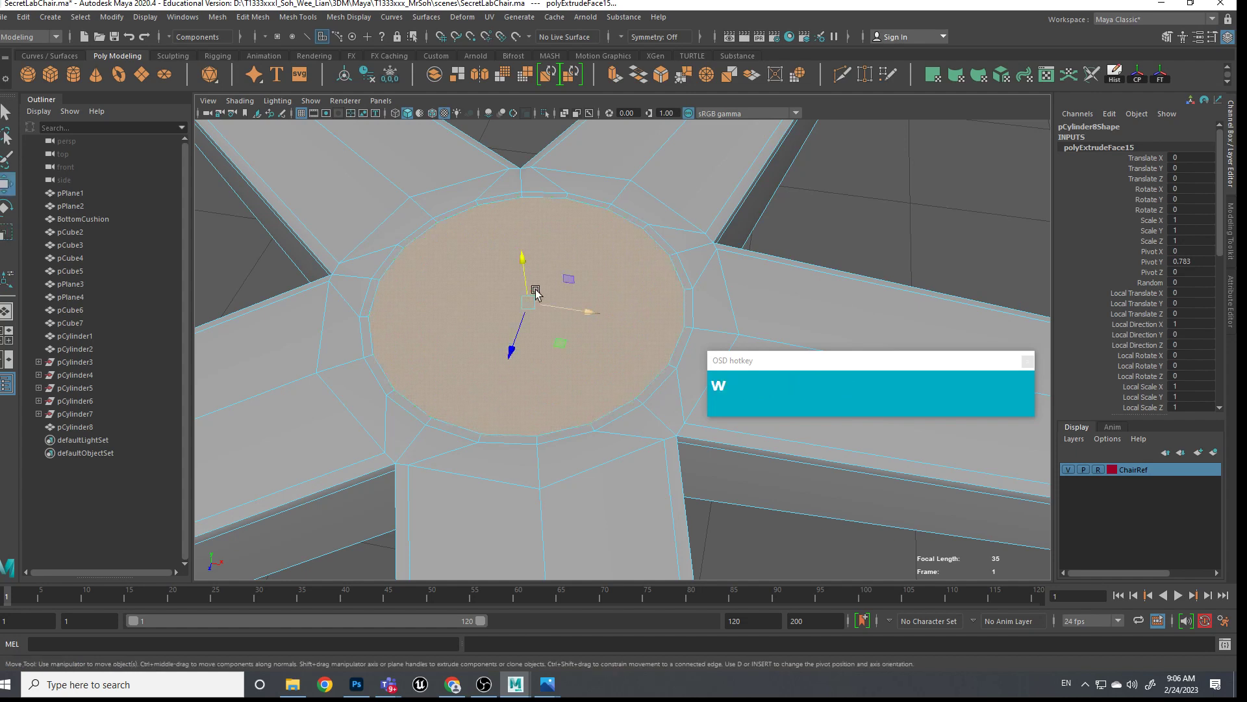
{"action": "left_click_drag", "start_coordinate": [523, 261], "coordinate": [605, 394]}
{"action": "scroll", "coordinate": [518, 242], "scroll_direction": "down", "scroll_amount": 3}
{"action": "scroll", "coordinate": [592, 278], "scroll_direction": "up", "scroll_amount": 3}
Raise the edge loop around the foot of the hub's rim to shape a bevelled transition into the legs
{"action": "right_click_drag", "start_coordinate": [587, 400], "coordinate": [586, 374]}
{"action": "left_click", "coordinate": [584, 400]}
{"action": "double_click", "coordinate": [585, 401]}
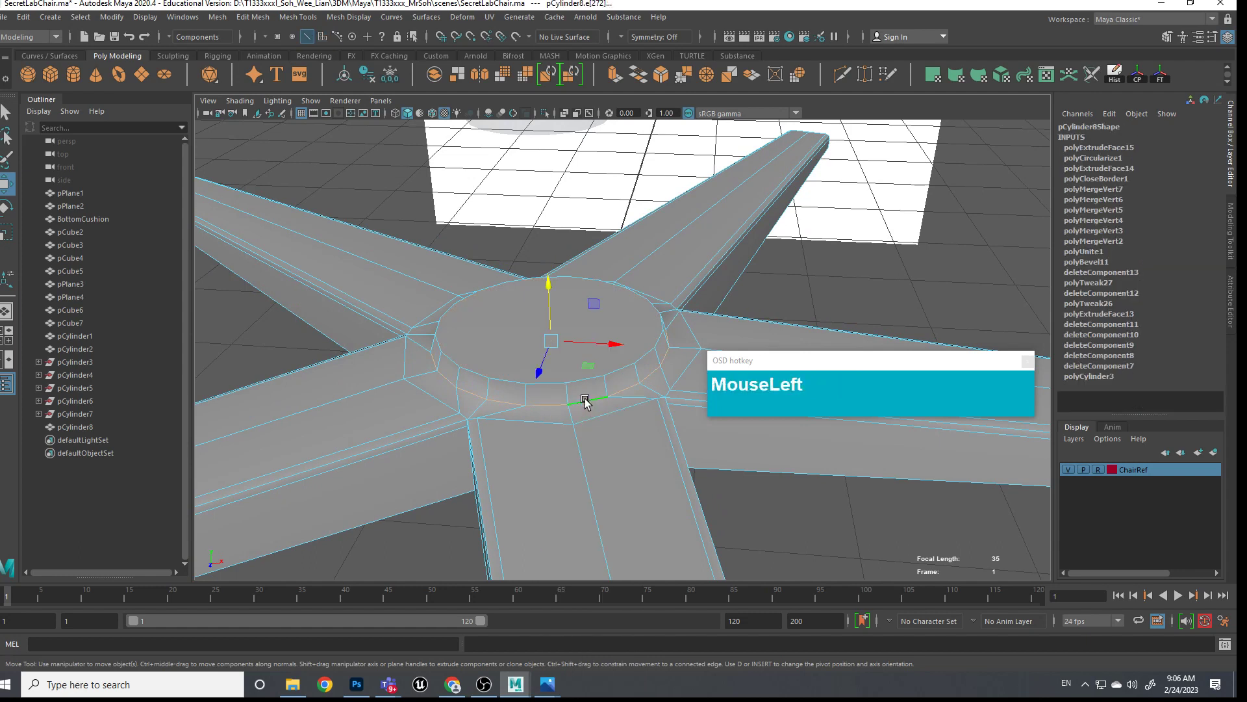
{"action": "left_click_drag", "start_coordinate": [550, 298], "coordinate": [545, 287]}
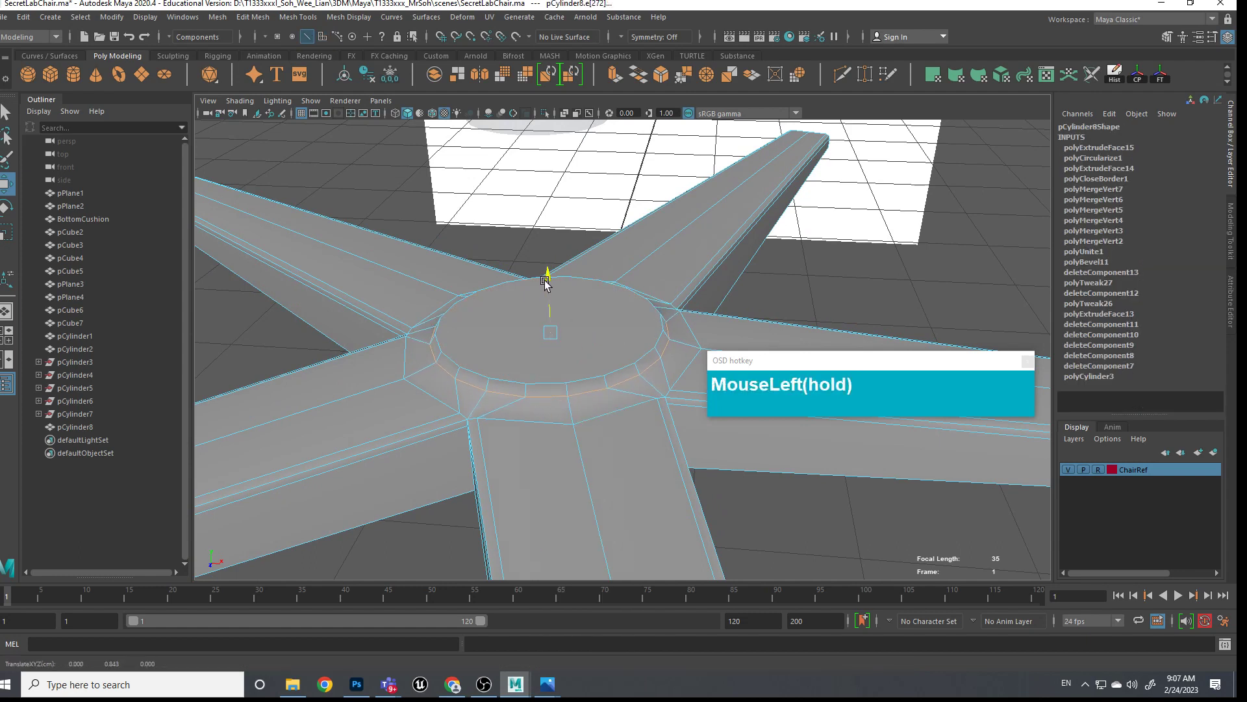
{"action": "scroll", "coordinate": [565, 319], "scroll_direction": "down", "scroll_amount": 3}
{"action": "left_click_drag", "start_coordinate": [577, 334], "coordinate": [530, 349], "text": "alt"}
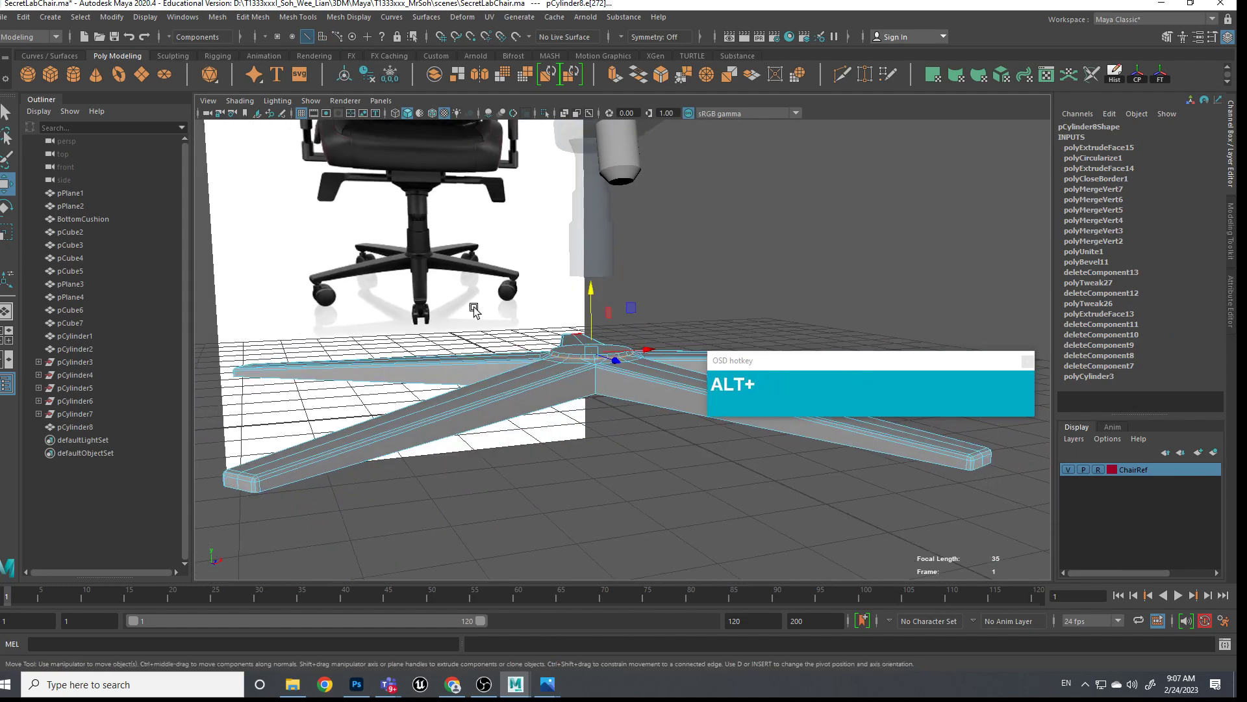
{"action": "left_click_drag", "start_coordinate": [699, 330], "coordinate": [627, 357], "text": "alt"}
Return to object mode with the whole star base selected
{"action": "right_click", "coordinate": [628, 358]}
{"action": "right_click_drag", "start_coordinate": [629, 357], "coordinate": [679, 309]}
{"action": "left_click", "coordinate": [669, 396]}
{"action": "left_click_drag", "start_coordinate": [671, 398], "coordinate": [576, 437], "text": "alt"}
{"action": "scroll", "coordinate": [570, 437], "scroll_direction": "down", "scroll_amount": 2}
{"action": "scroll", "coordinate": [571, 434], "scroll_direction": "up", "scroll_amount": 2}
{"action": "scroll", "coordinate": [571, 432], "scroll_direction": "down", "scroll_amount": 3}
{"action": "key", "text": "space"}
{"action": "left_click_drag", "start_coordinate": [624, 384], "coordinate": [587, 346]}
{"action": "right_click", "coordinate": [587, 349]}
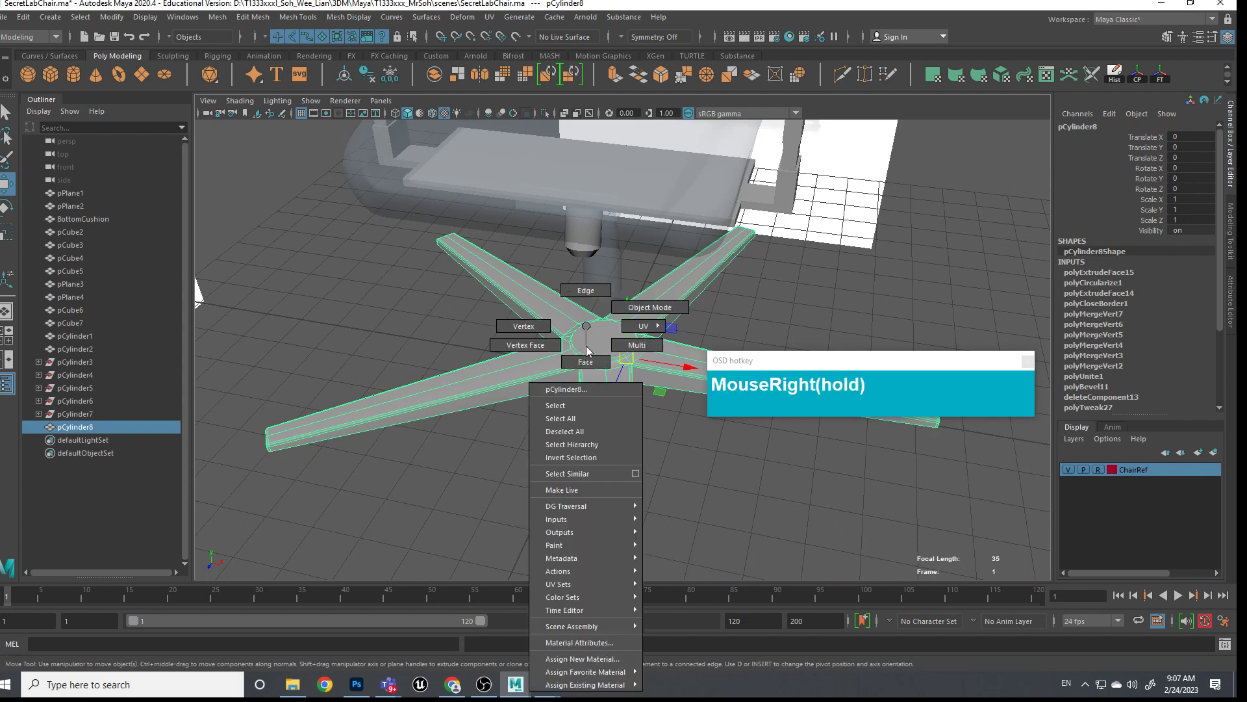
{"action": "right_click_drag", "start_coordinate": [587, 350], "coordinate": [586, 361]}
{"action": "left_click", "coordinate": [586, 348]}
{"action": "right_click", "coordinate": [617, 356]}
{"action": "left_click", "coordinate": [647, 348]}
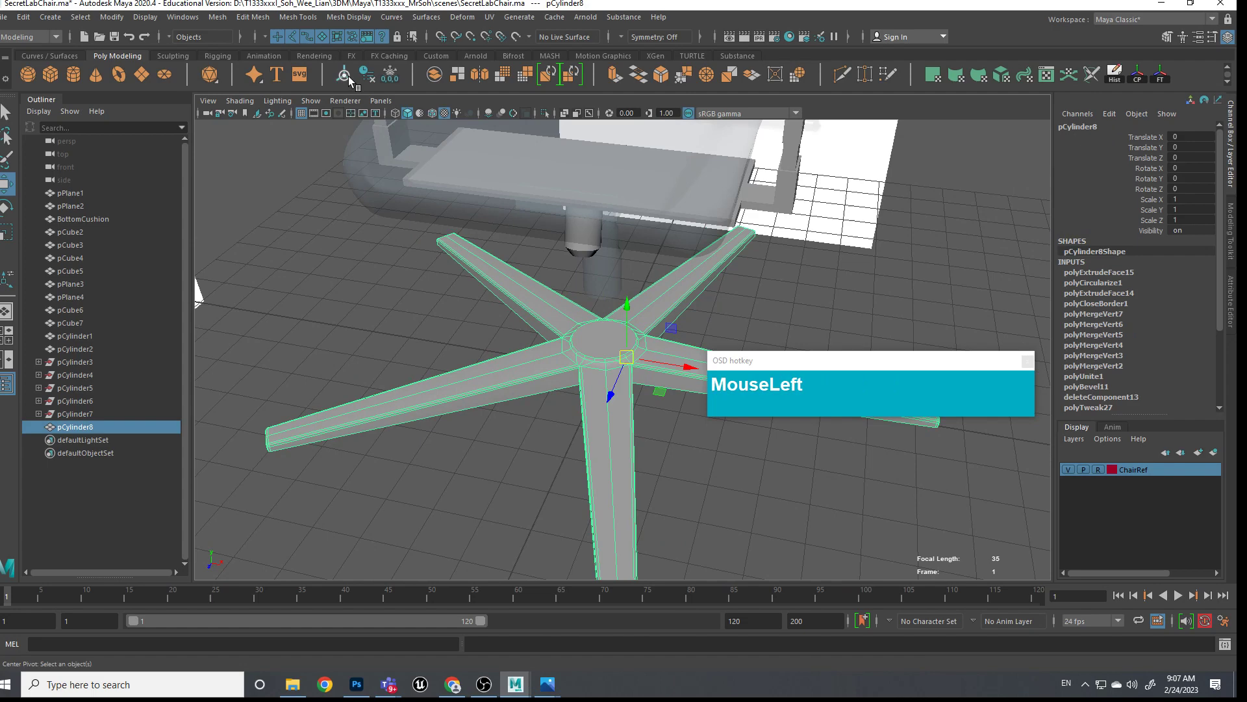
Delete the star base's construction history and freeze its transformations
{"action": "left_click_drag", "start_coordinate": [634, 354], "coordinate": [539, 232], "text": "alt"}
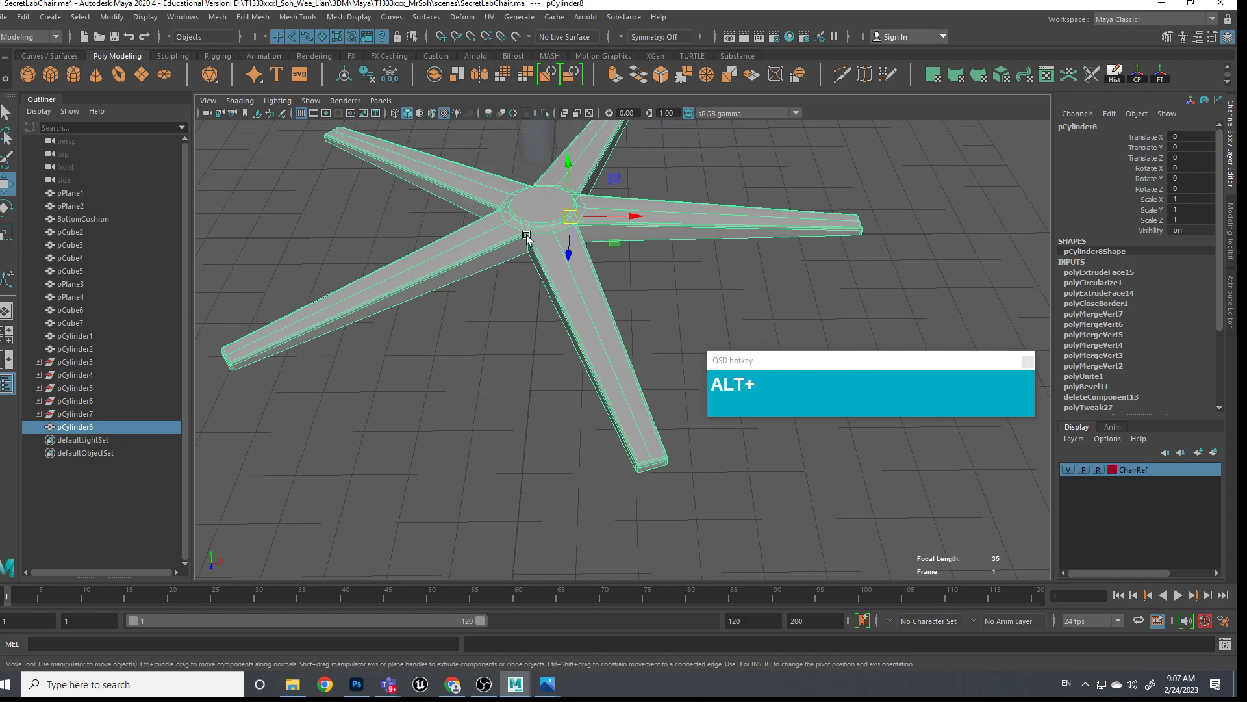
{"action": "mouse_move", "coordinate": [637, 218]}
{"action": "right_mouse_down"}
{"action": "mouse_move", "coordinate": [670, 207]}
{"action": "mouse_move", "coordinate": [660, 223]}
{"action": "right_mouse_up"}
{"action": "left_click", "coordinate": [661, 223]}
{"action": "left_click", "coordinate": [517, 222]}
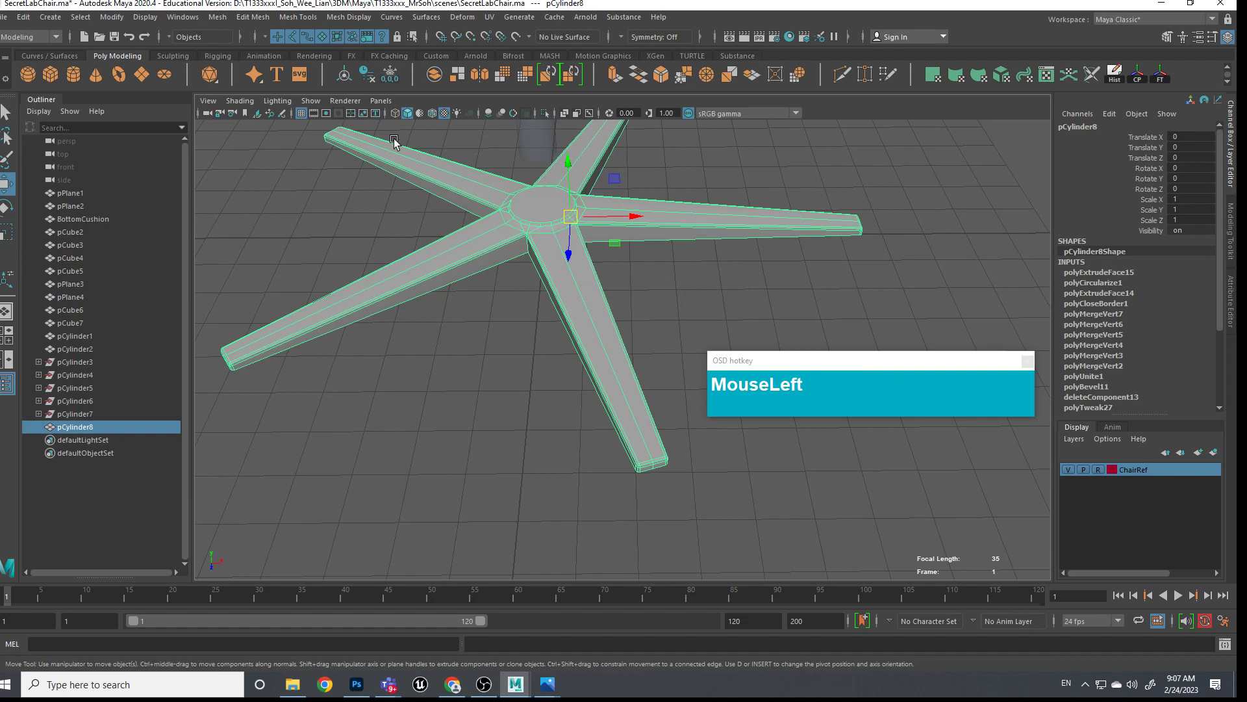
{"action": "left_click", "coordinate": [367, 73]}
{"action": "left_click", "coordinate": [390, 73]}
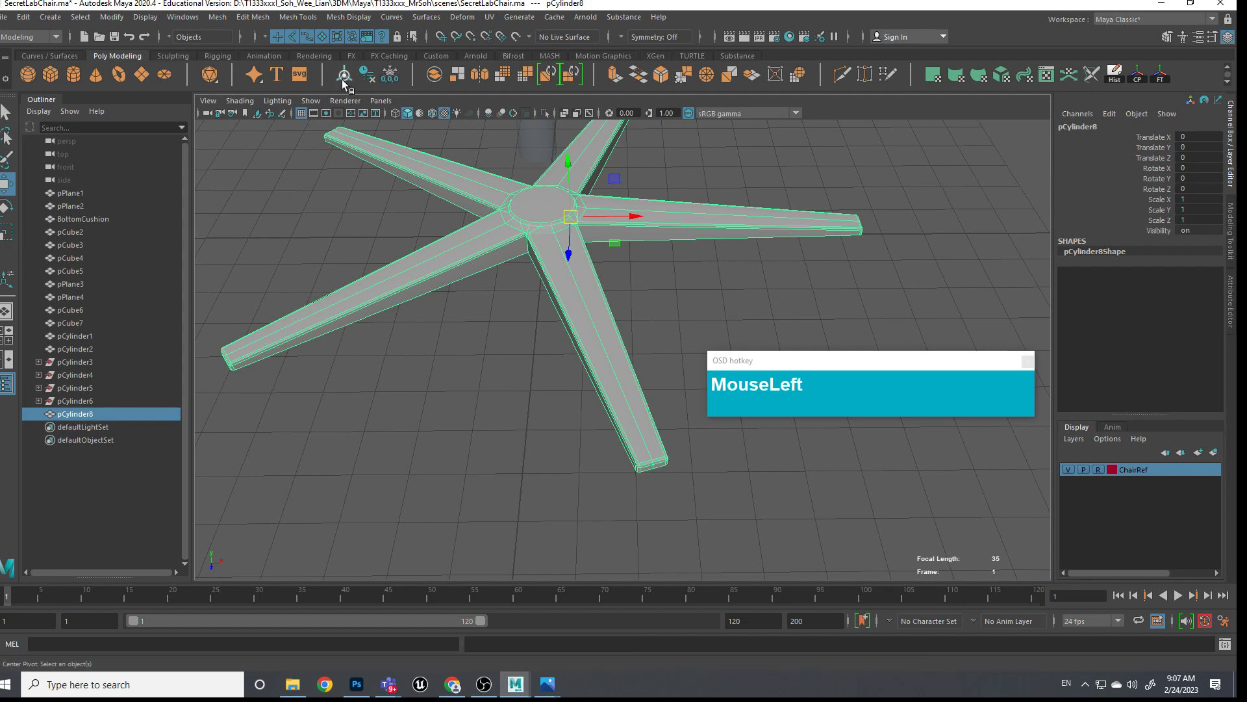
Isolate the selected star base in the perspective viewport
{"action": "left_click_drag", "start_coordinate": [648, 228], "coordinate": [576, 268], "text": "alt"}
{"action": "middle_click_drag", "start_coordinate": [658, 263], "coordinate": [426, 305], "text": "alt"}
{"action": "left_click_drag", "start_coordinate": [425, 305], "coordinate": [546, 338], "text": "alt"}
{"action": "mouse_move", "coordinate": [546, 338]}
{"action": "middle_mouse_down", "text": "alt"}
{"action": "mouse_move", "coordinate": [519, 397]}
{"action": "mouse_move", "coordinate": [553, 321]}
{"action": "mouse_move", "coordinate": [523, 338]}
{"action": "middle_mouse_up", "text": "alt"}
{"action": "scroll", "coordinate": [531, 289], "scroll_direction": "up", "scroll_amount": 3, "text": "alt"}
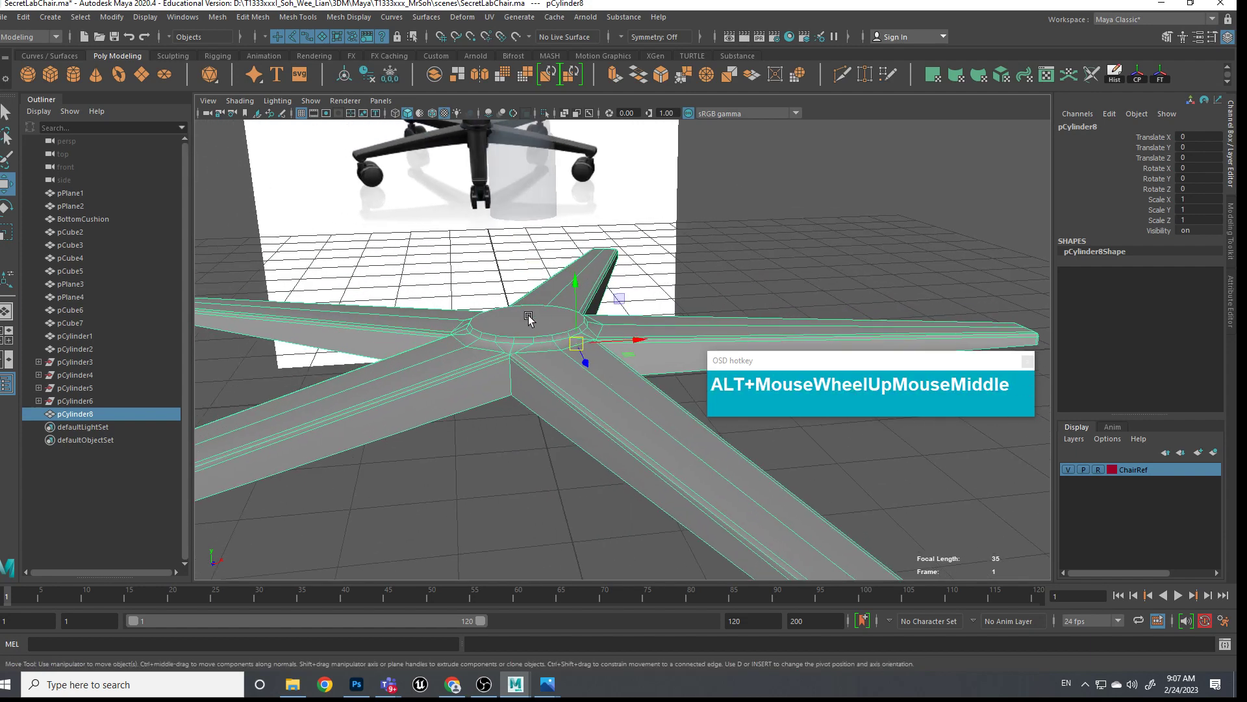
{"action": "scroll", "coordinate": [528, 318], "scroll_direction": "down", "scroll_amount": 3}
{"action": "left_click_drag", "start_coordinate": [529, 318], "coordinate": [414, 208], "text": "alt"}
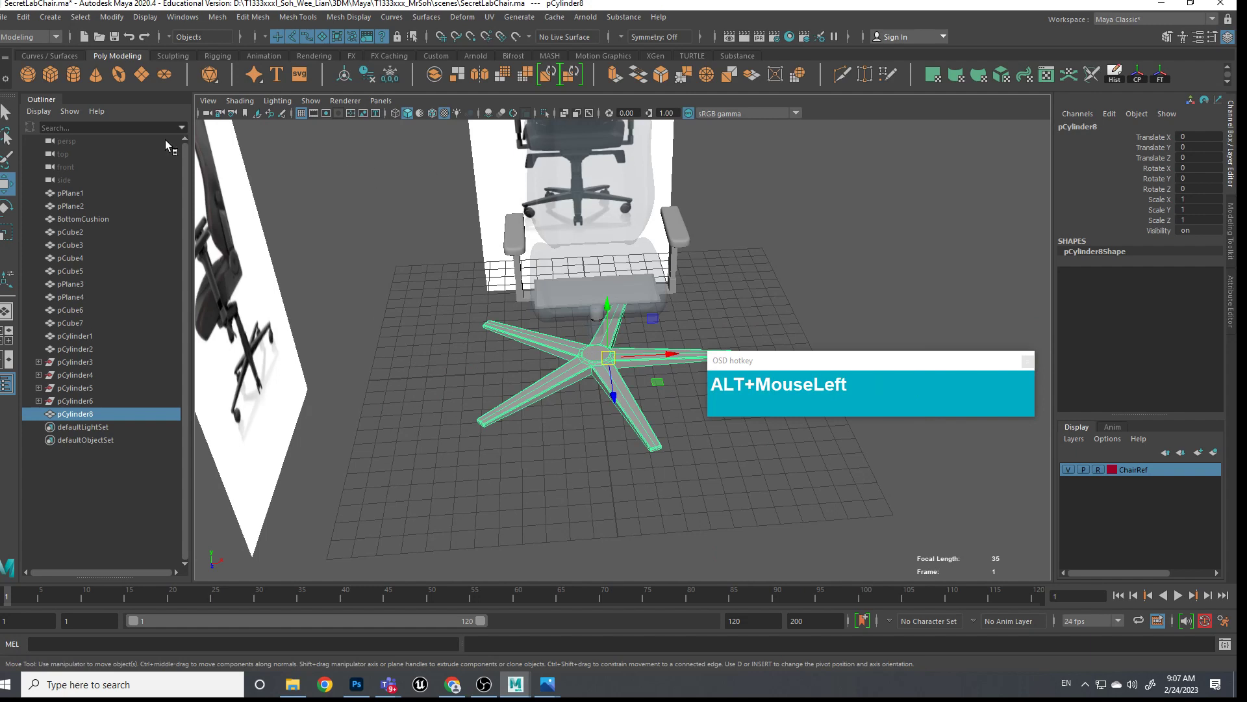
{"action": "left_click", "coordinate": [310, 100]}
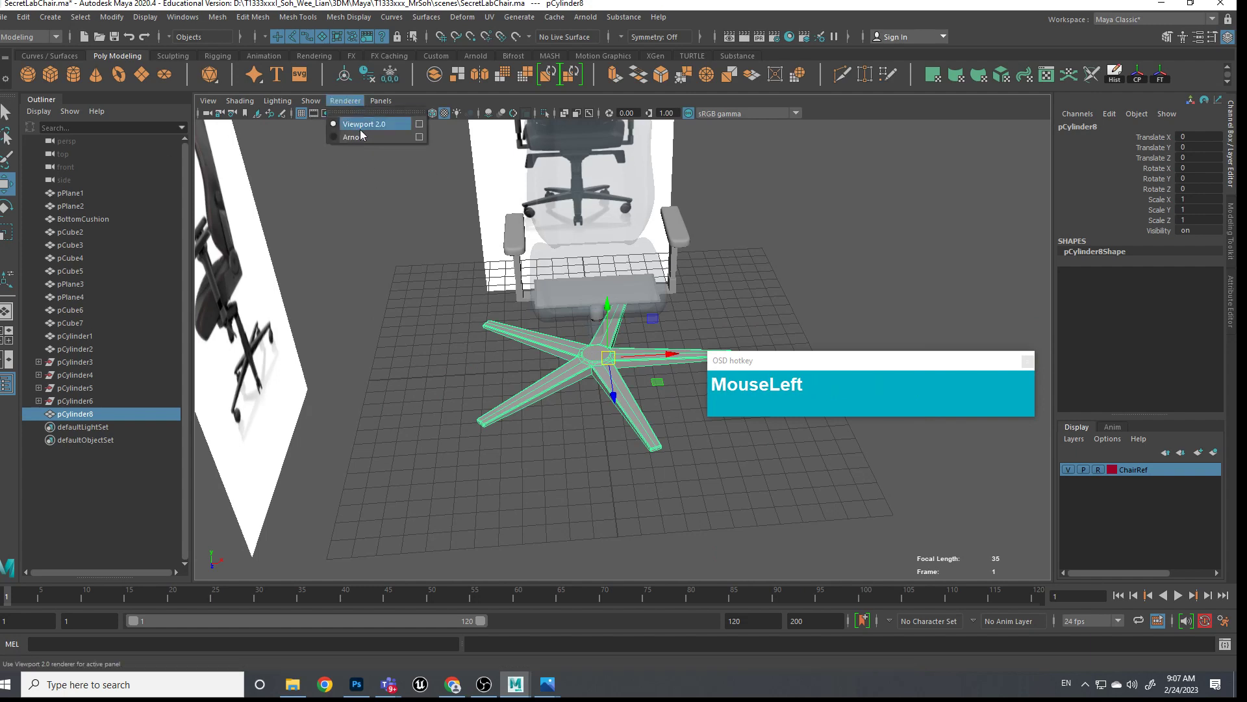
{"action": "mouse_move", "coordinate": [323, 125]}
{"action": "left_click", "coordinate": [470, 125]}
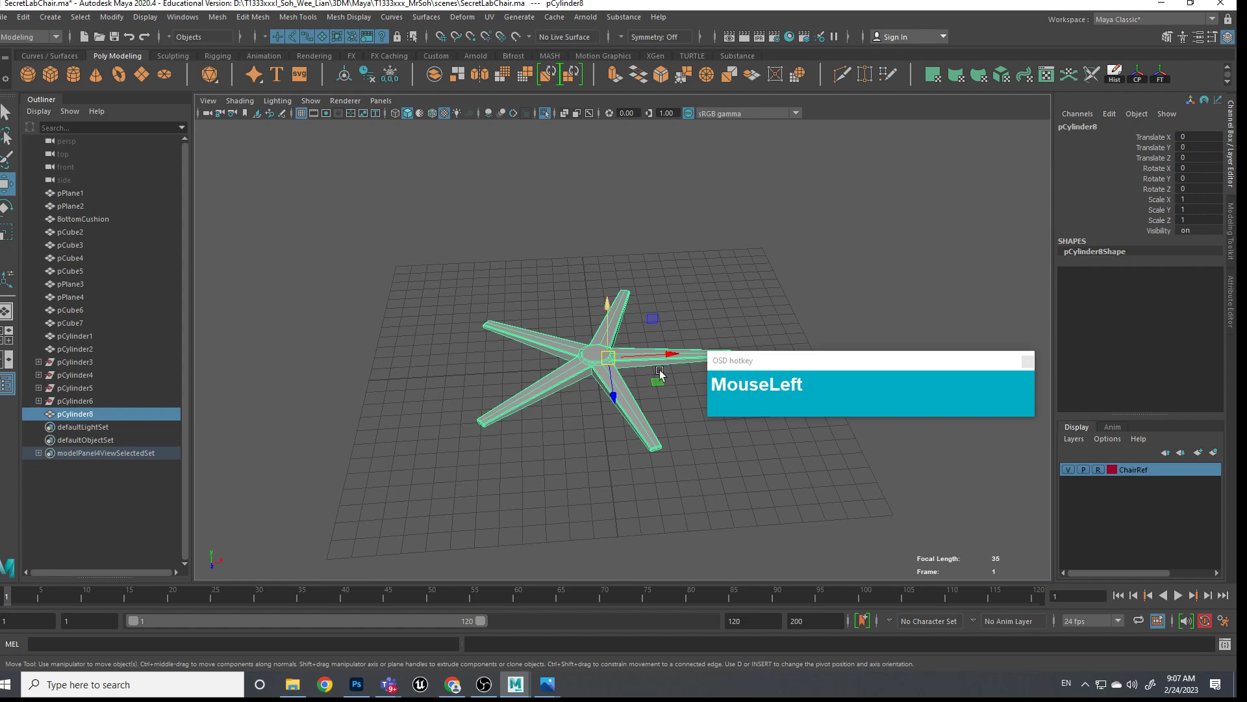
Move the star base's pivot to the centre of the hub in the top view, snapping it to the grid
{"action": "key", "text": "space"}
{"action": "left_click_drag", "start_coordinate": [655, 361], "coordinate": [607, 362]}
{"action": "middle_click_drag", "start_coordinate": [437, 337], "coordinate": [674, 295], "text": "alt"}
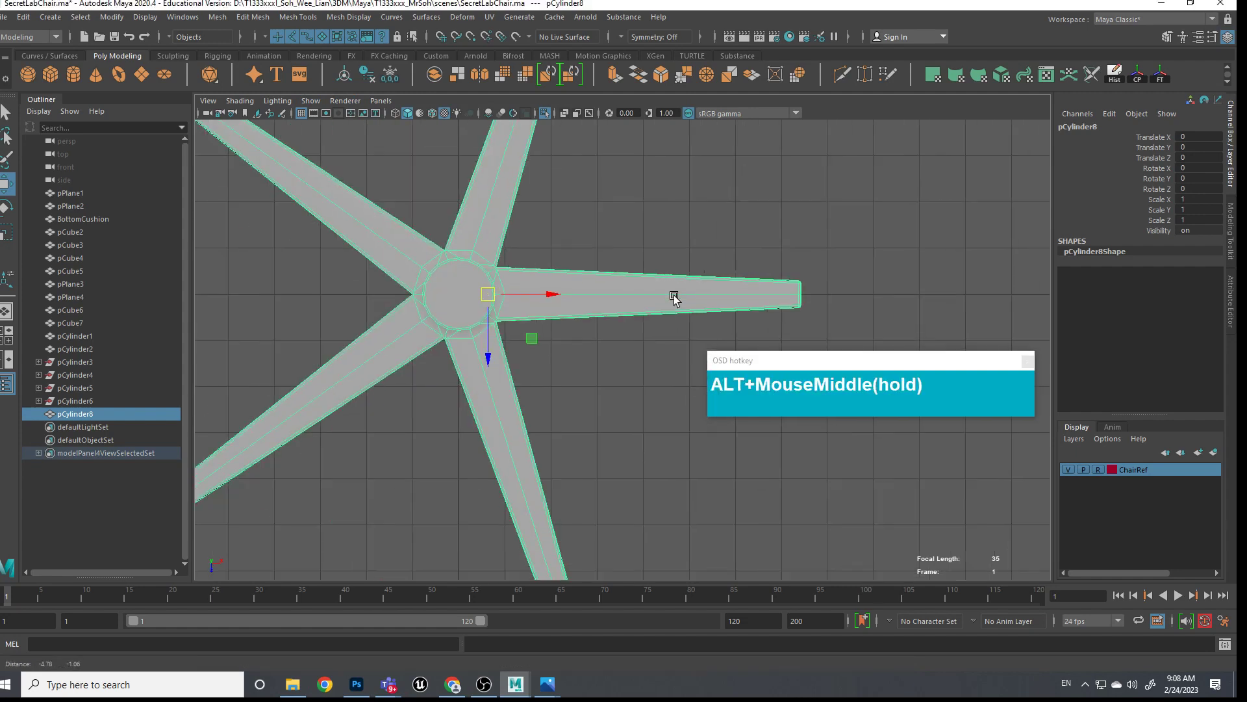
{"action": "scroll", "coordinate": [585, 312], "scroll_direction": "up", "scroll_amount": 3}
{"action": "middle_click_drag", "start_coordinate": [509, 326], "coordinate": [548, 356], "text": "alt"}
{"action": "key", "text": "d"}
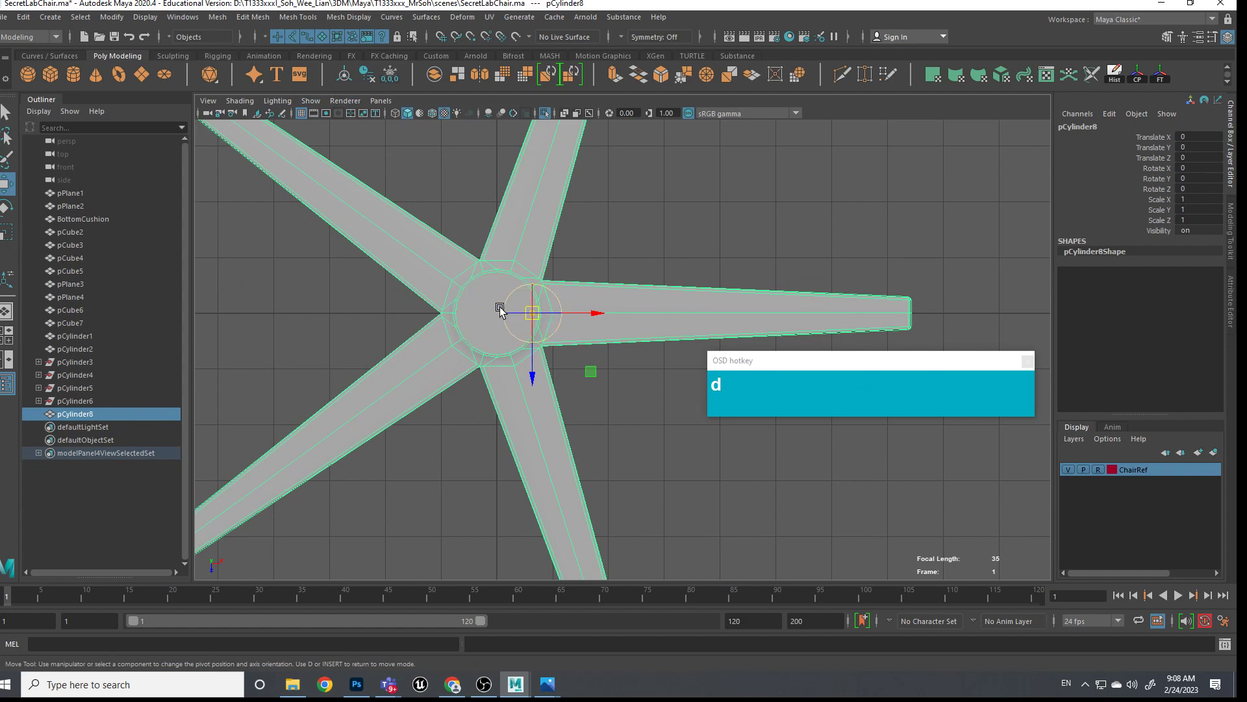
{"action": "scroll", "coordinate": [536, 324], "scroll_direction": "up", "scroll_amount": 1}
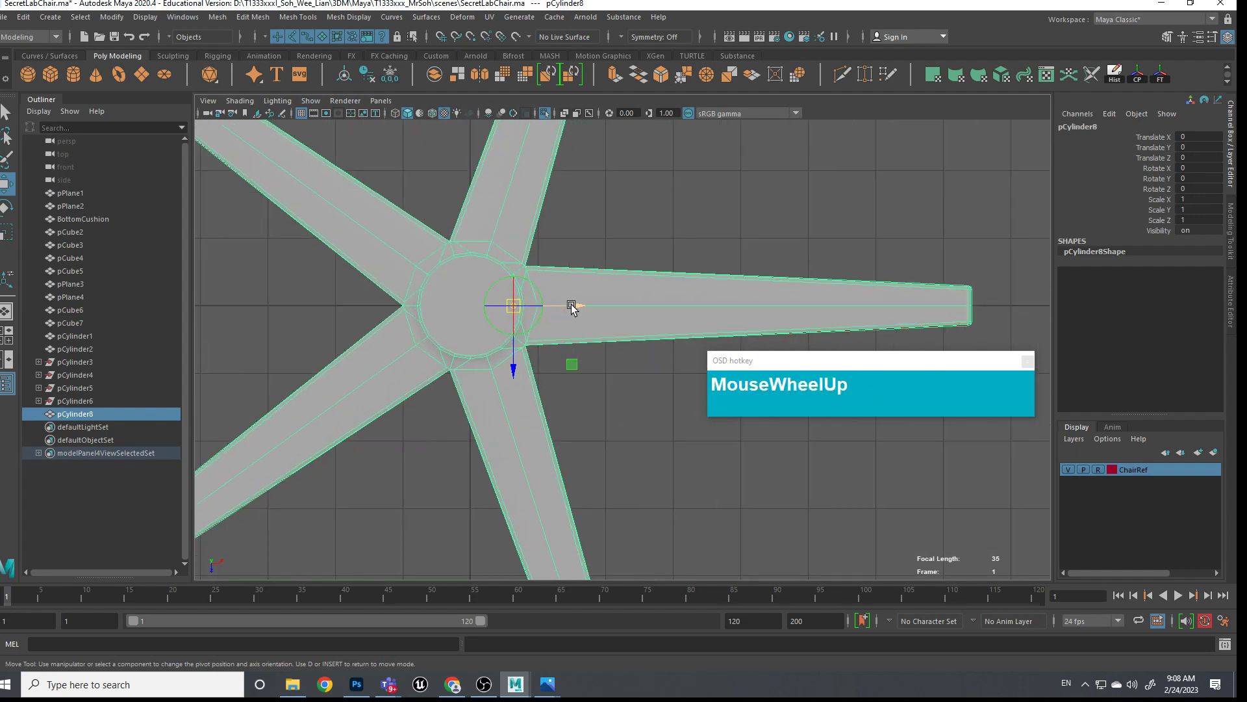
{"action": "left_click_drag", "start_coordinate": [573, 306], "coordinate": [476, 311]}
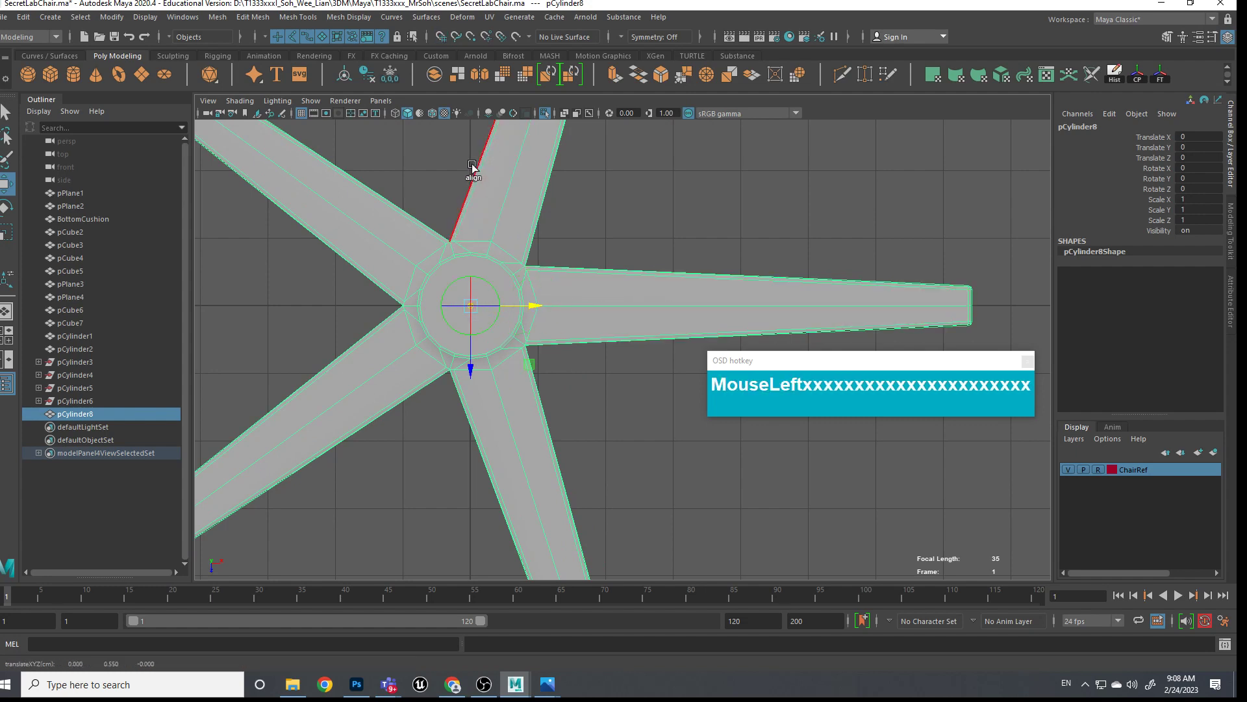
{"action": "scroll", "coordinate": [530, 382], "scroll_direction": "down", "scroll_amount": 3}
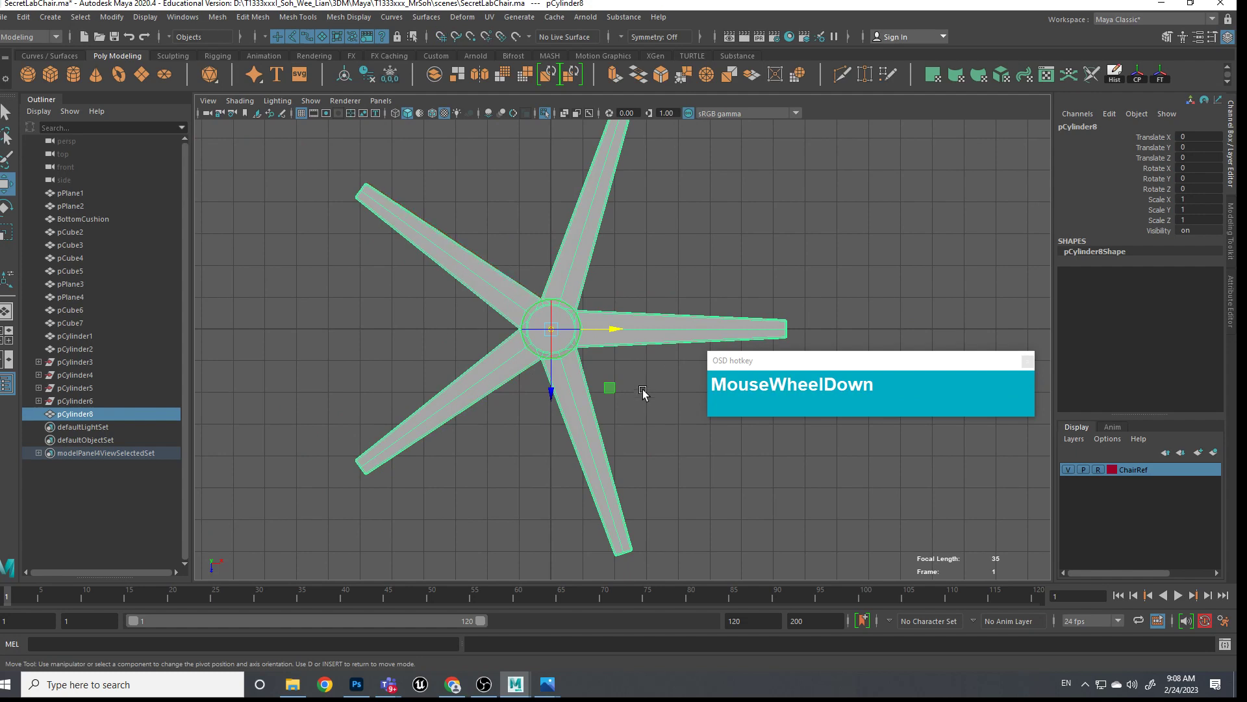
{"action": "key", "text": "d"}
{"action": "scroll", "coordinate": [643, 392], "scroll_direction": "up", "scroll_amount": 1}
Scale the star base down uniformly to about 0.43 in the perspective view
{"action": "key", "text": "space"}
{"action": "left_click_drag", "start_coordinate": [624, 373], "coordinate": [377, 430]}
{"action": "scroll", "coordinate": [643, 354], "scroll_direction": "up", "scroll_amount": 3}
{"action": "key", "text": "r"}
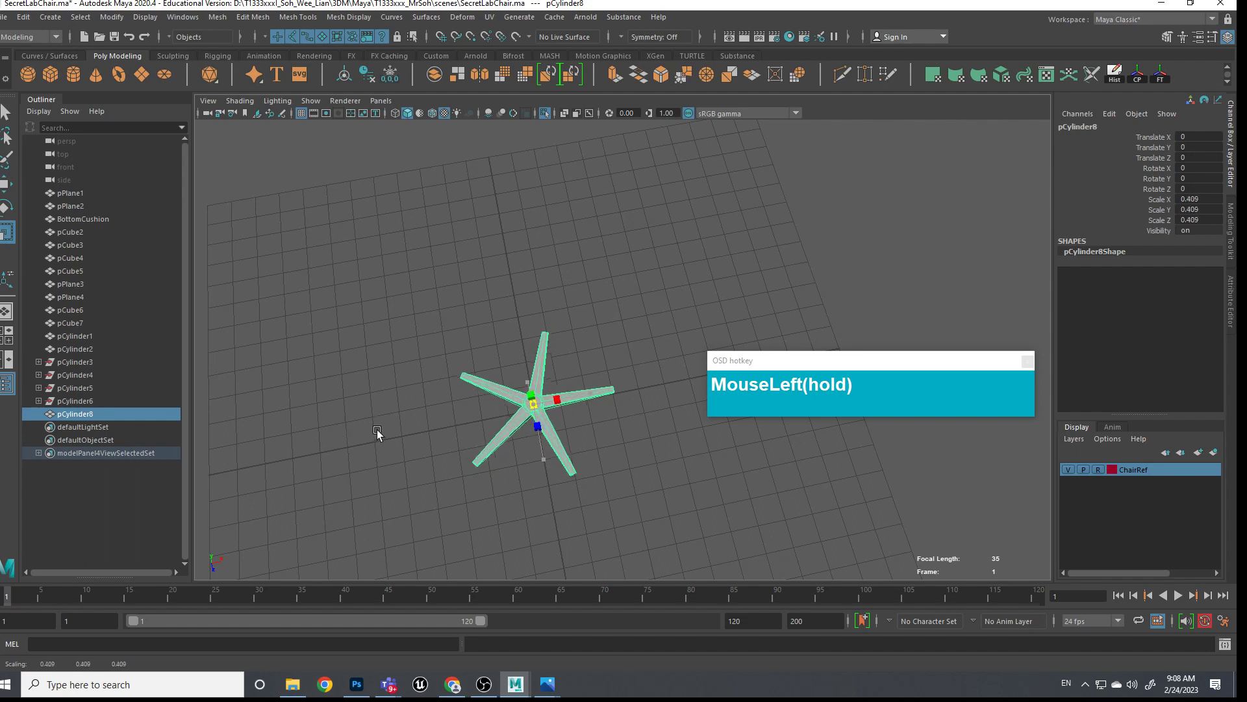
{"action": "key", "text": "space"}
Turn off isolation to show the rest of the chair and the reference images again
{"action": "left_click", "coordinate": [345, 101]}
{"action": "mouse_move", "coordinate": [311, 101]}
{"action": "mouse_move", "coordinate": [390, 122]}
{"action": "left_click", "coordinate": [482, 122]}
{"action": "scroll", "coordinate": [516, 247], "scroll_direction": "down", "scroll_amount": 3}
{"action": "left_click_drag", "start_coordinate": [516, 247], "coordinate": [516, 259], "text": "alt"}
{"action": "scroll", "coordinate": [516, 259], "scroll_direction": "up", "scroll_amount": 5}
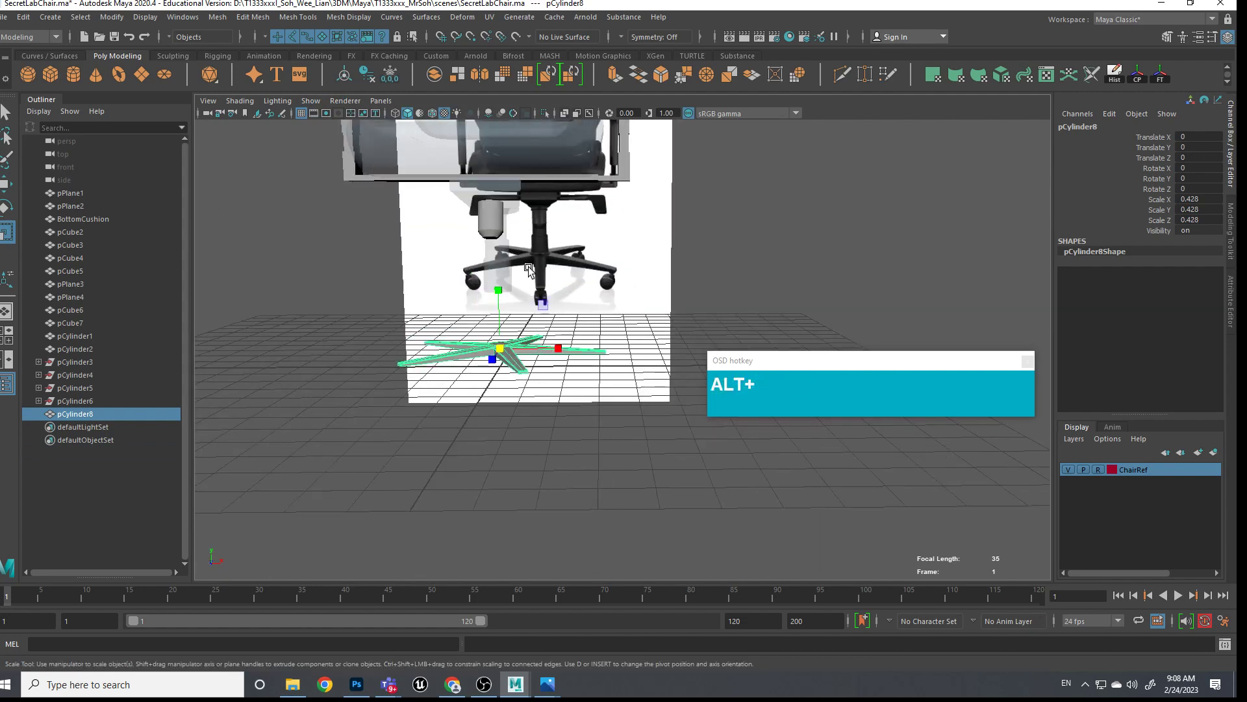
Fit the star base to the front reference by scaling it uniformly to 0.739 and raising it to Translate Y 1.559
{"action": "key", "text": "space"}
{"action": "left_click_drag", "start_coordinate": [508, 309], "coordinate": [599, 347]}
{"action": "scroll", "coordinate": [564, 343], "scroll_direction": "up", "scroll_amount": 1}
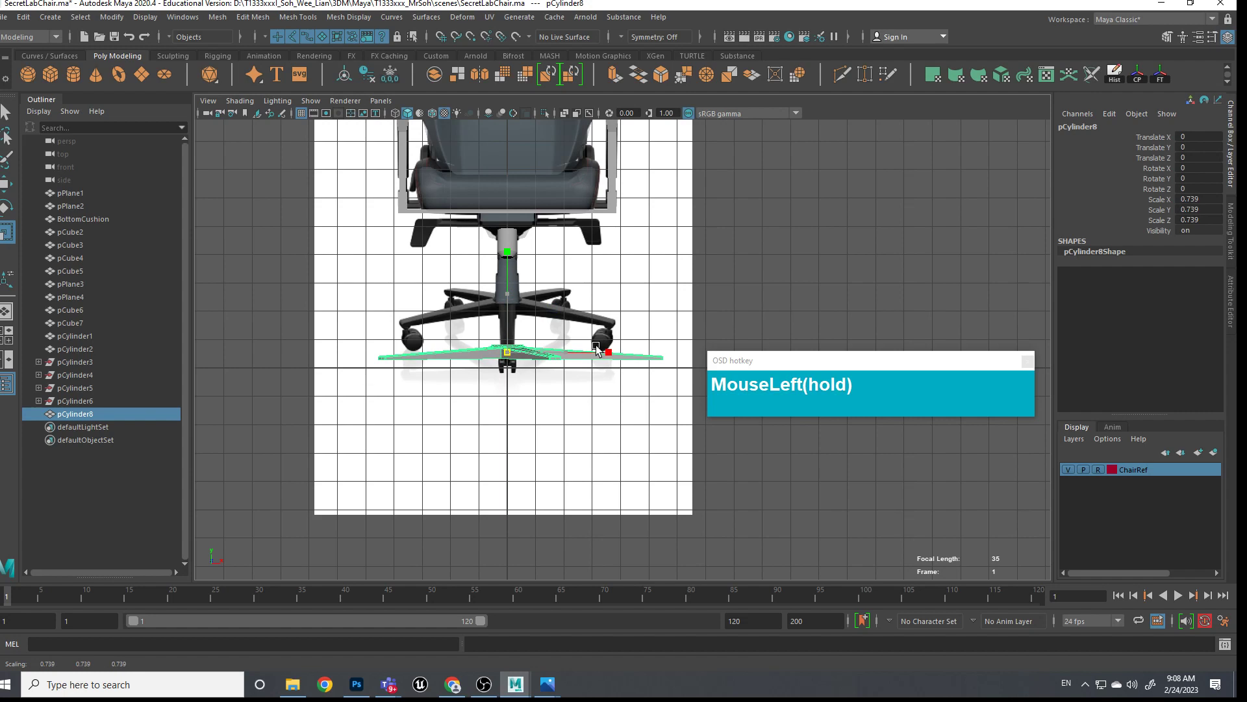
{"action": "left_click_drag", "start_coordinate": [516, 307], "coordinate": [572, 325]}
{"action": "key", "text": "w"}
{"action": "key", "text": "space"}
{"action": "middle_click_drag", "start_coordinate": [573, 325], "coordinate": [653, 371], "text": "alt"}
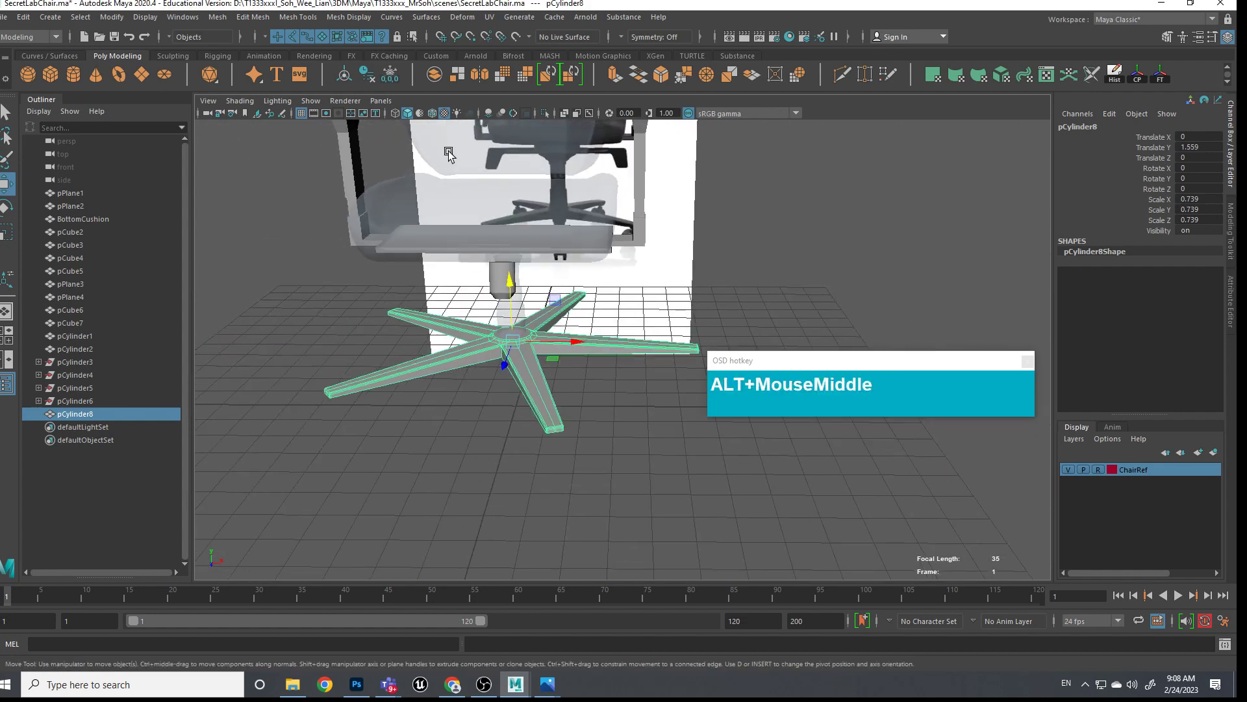
Freeze the scale of the resized star base
{"action": "left_click", "coordinate": [389, 77]}
{"action": "left_click_drag", "start_coordinate": [579, 283], "coordinate": [575, 232], "text": "alt"}
{"action": "scroll", "coordinate": [579, 304], "scroll_direction": "up", "scroll_amount": 2}
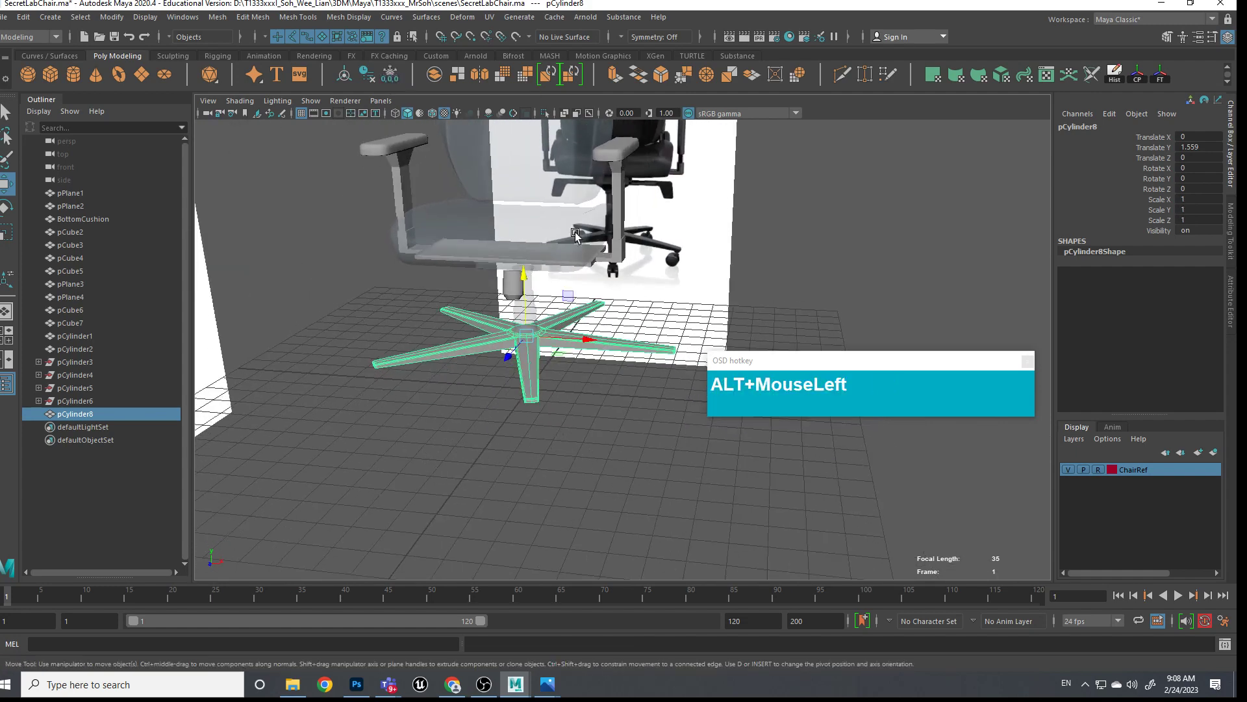
{"action": "left_click_drag", "start_coordinate": [562, 276], "coordinate": [546, 319], "text": "alt"}
Select the bottom cushion, seat base, backrest parts, under-seat mechanism and central column together
{"action": "left_click", "coordinate": [525, 207]}
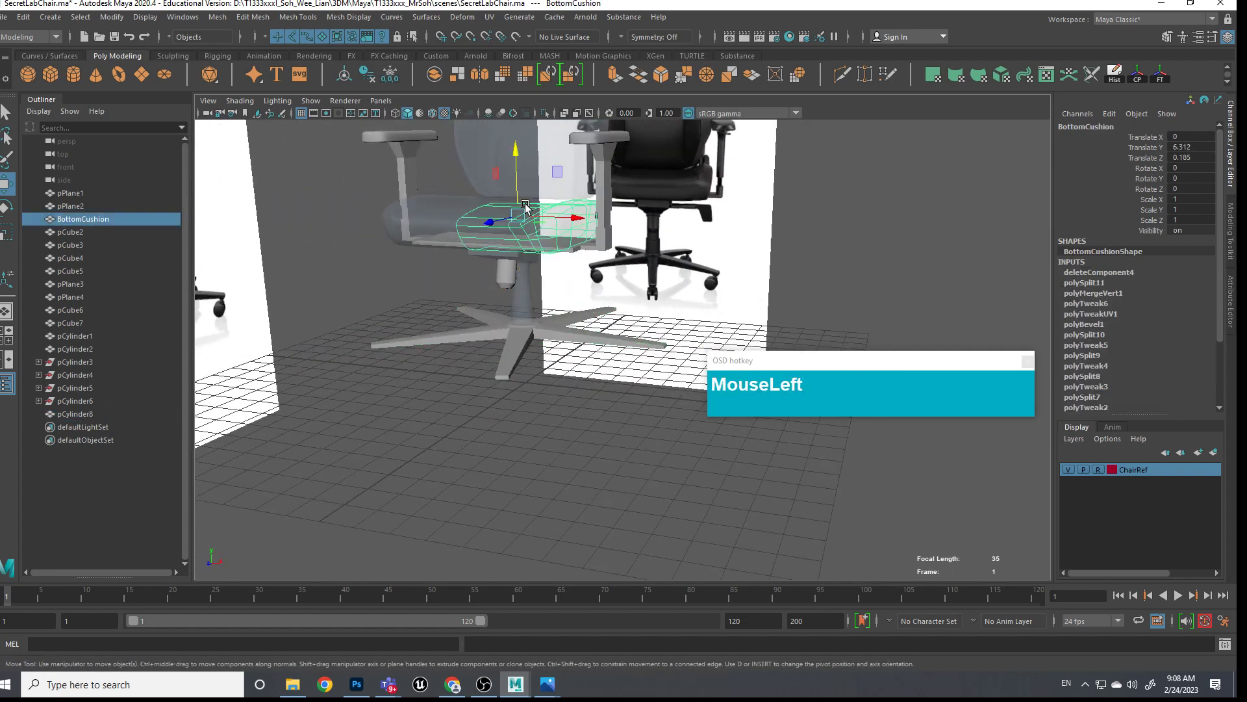
{"action": "left_click", "coordinate": [494, 237], "text": "shift"}
{"action": "left_click", "coordinate": [530, 286], "text": "shift"}
{"action": "left_click_drag", "start_coordinate": [552, 282], "coordinate": [553, 271], "text": "alt"}
{"action": "left_click", "coordinate": [518, 235], "text": "shift"}
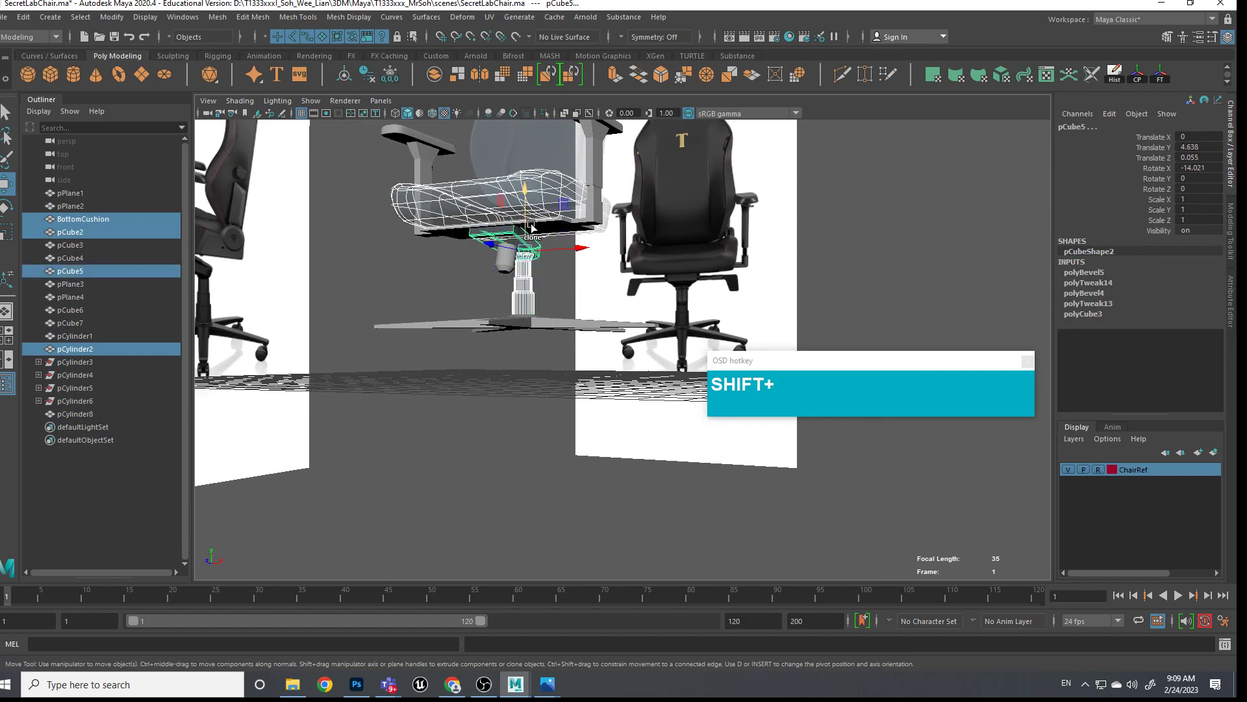
{"action": "left_click", "coordinate": [536, 159], "text": "shift"}
{"action": "left_click", "coordinate": [562, 154], "text": "shift"}
Try assigning the lambert1 material to the selected chair parts, and undo the assignment
{"action": "right_click_drag", "start_coordinate": [562, 154], "coordinate": [642, 528], "text": "shift"}
{"action": "key", "text": "ctrl+z"}
{"action": "left_click_drag", "start_coordinate": [557, 412], "coordinate": [553, 444], "text": "alt"}
{"action": "key", "text": "z"}
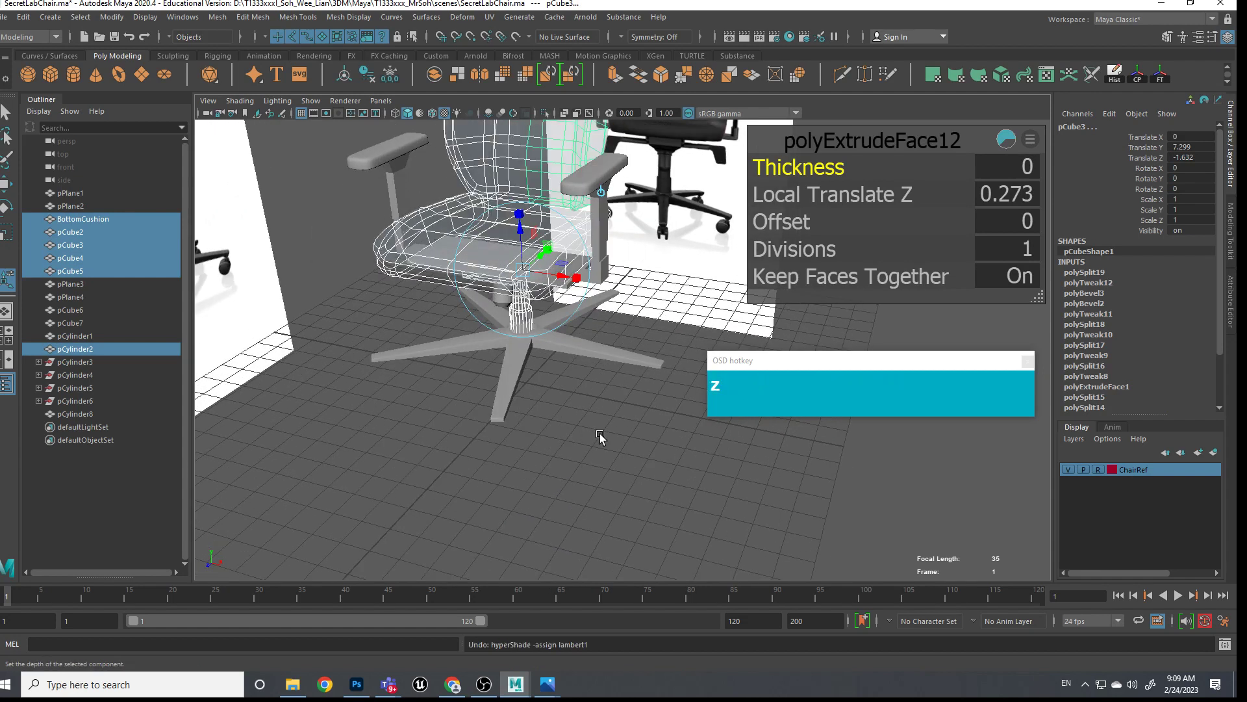
Undo the previous part selections and clear whatever remains selected
{"action": "key", "text": "z"}
{"action": "key", "text": "z"}
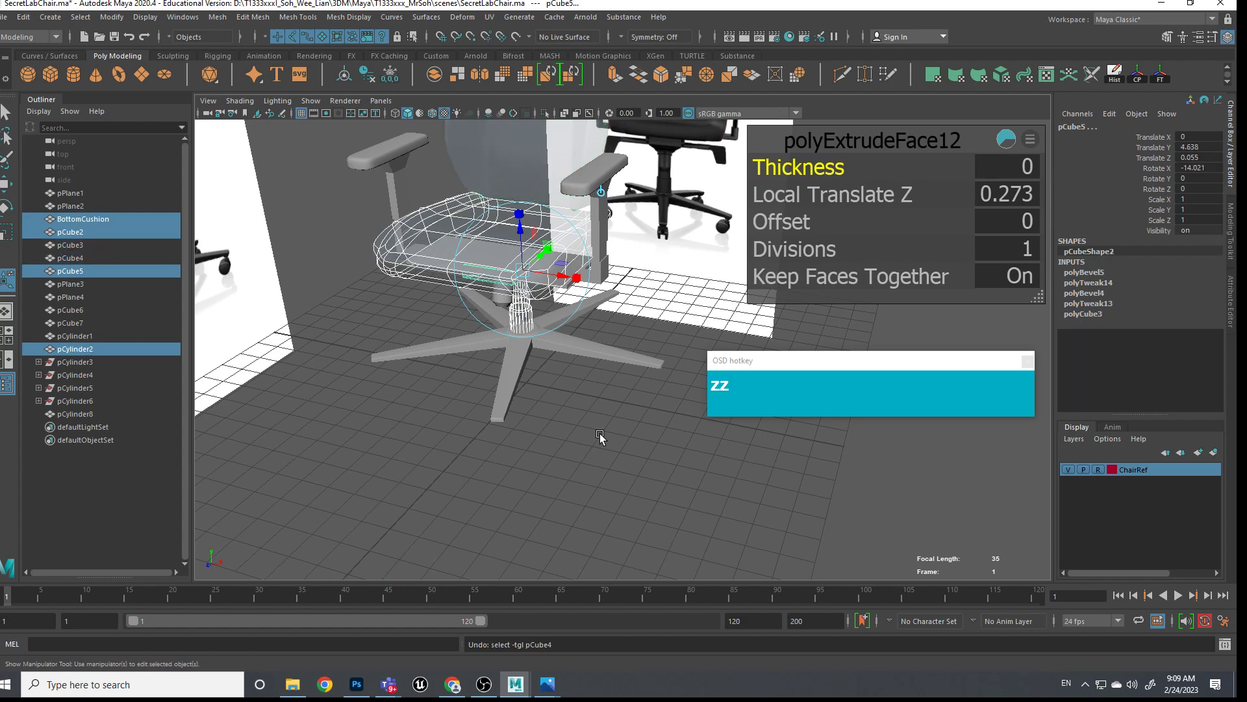
{"action": "key", "text": "z"}
{"action": "left_click", "coordinate": [599, 434]}
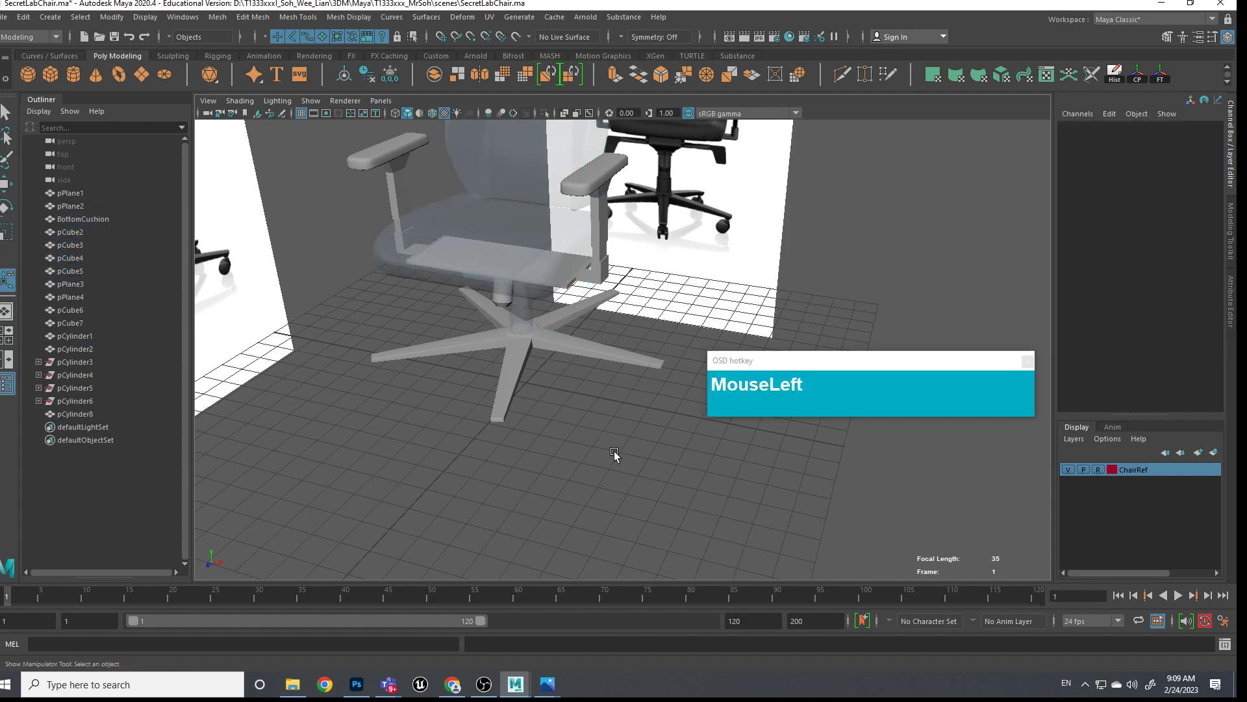
{"action": "left_click", "coordinate": [534, 238]}
{"action": "left_click_drag", "start_coordinate": [609, 364], "coordinate": [607, 348], "text": "alt"}
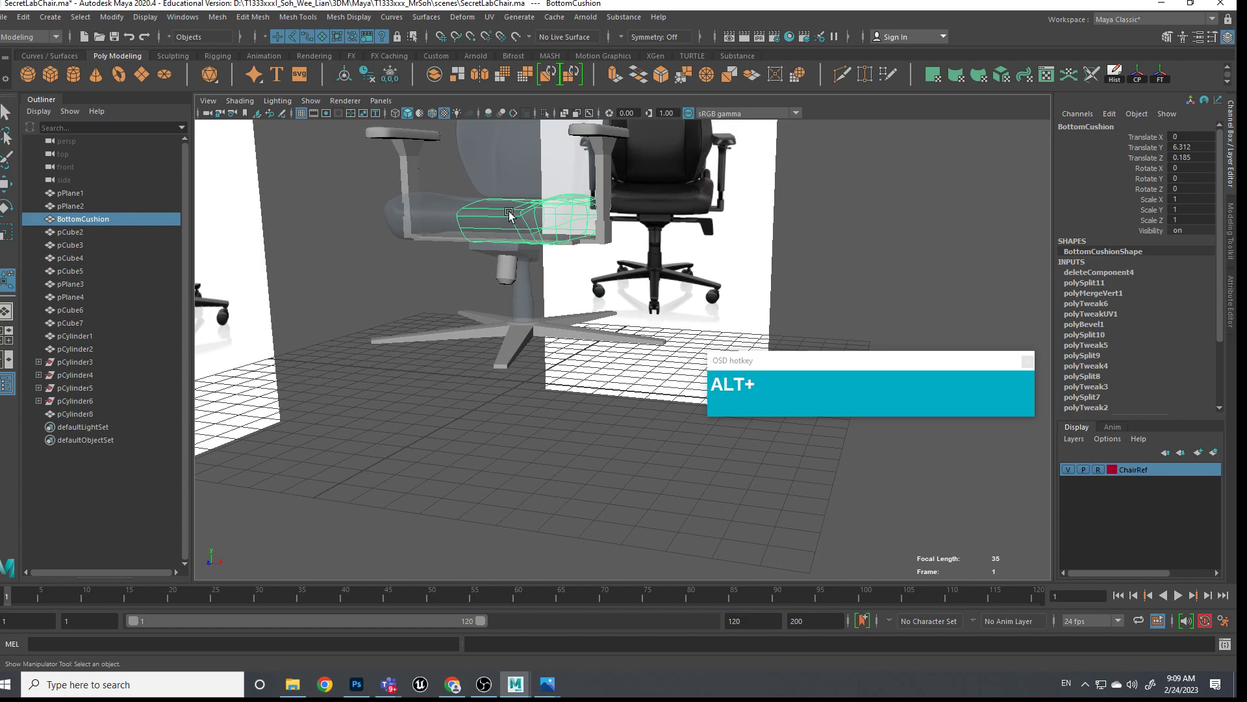
{"action": "left_click", "coordinate": [433, 218], "text": "shift"}
{"action": "left_click", "coordinate": [503, 155], "text": "shift"}
{"action": "left_click", "coordinate": [573, 165], "text": "shift"}
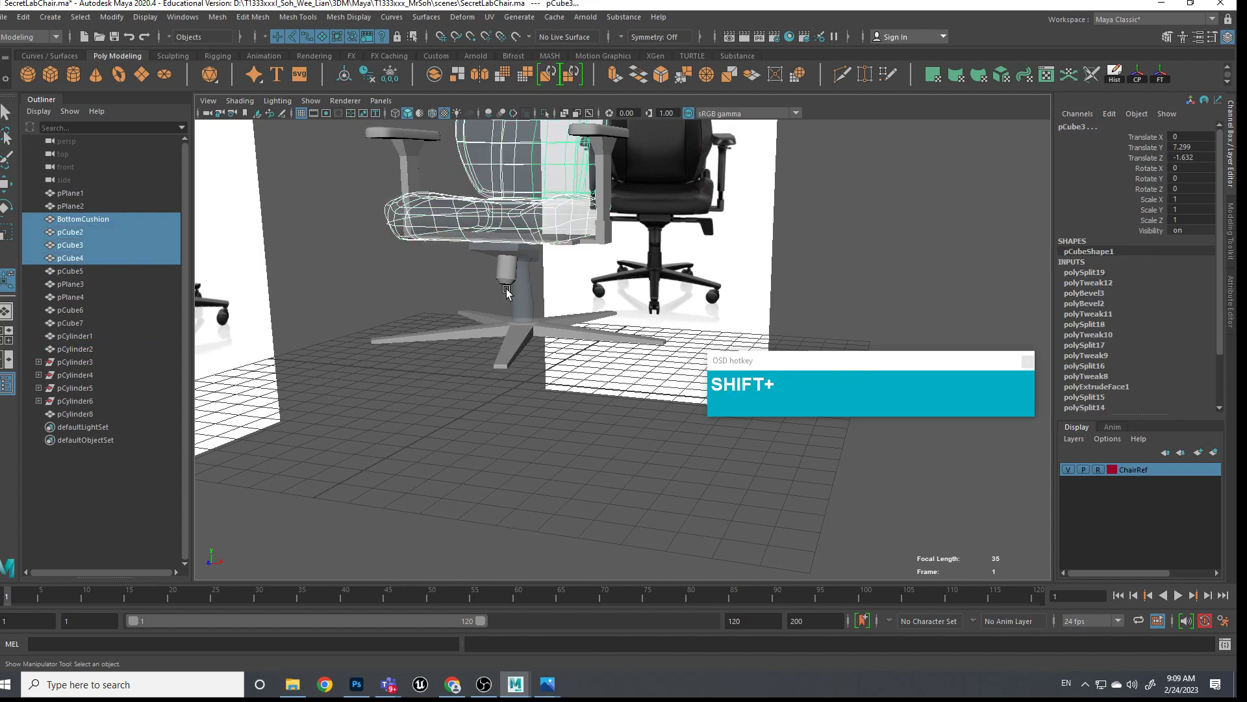
{"action": "left_click", "coordinate": [526, 286], "text": "shift"}
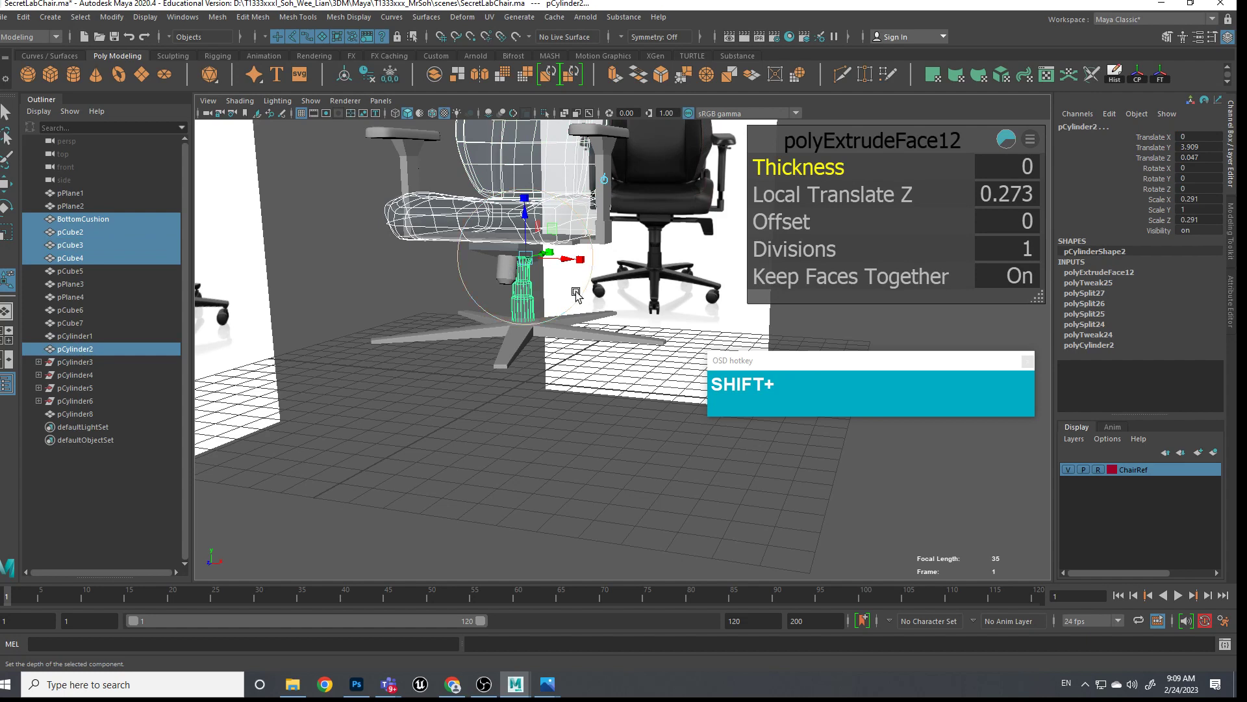
{"action": "left_click_drag", "start_coordinate": [586, 319], "coordinate": [611, 308], "text": "alt"}
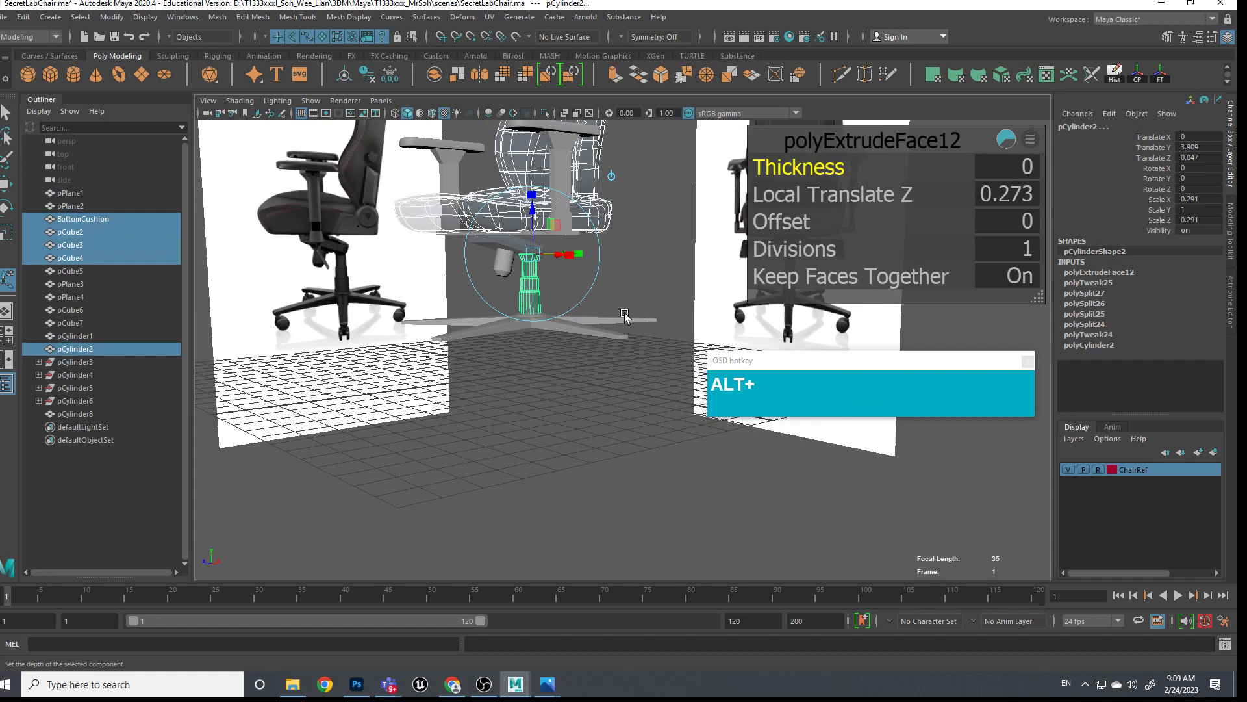
{"action": "key", "text": "z"}
{"action": "key", "text": "z"}
{"action": "key", "text": "z"}
{"action": "left_click", "coordinate": [594, 278]}
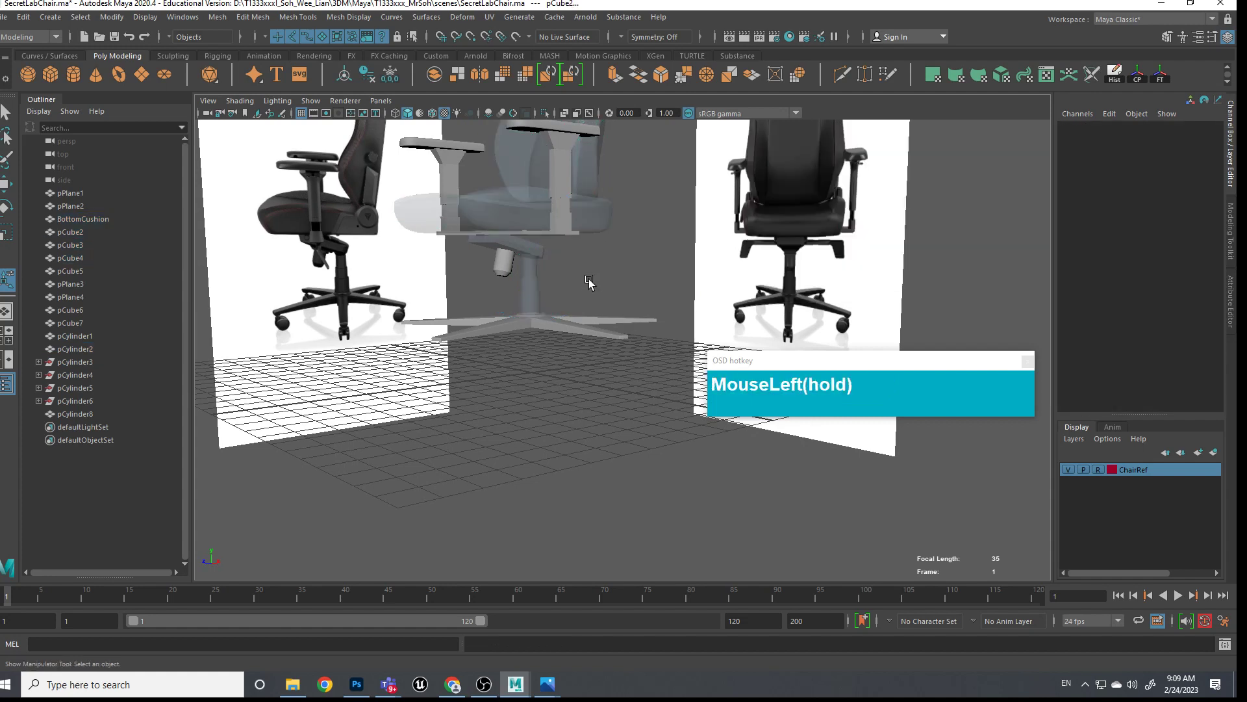
Select the central column, under-seat mechanism and both halves of the seat cushion and backrest, and assign them the lambert1 material
{"action": "left_click", "coordinate": [529, 284]}
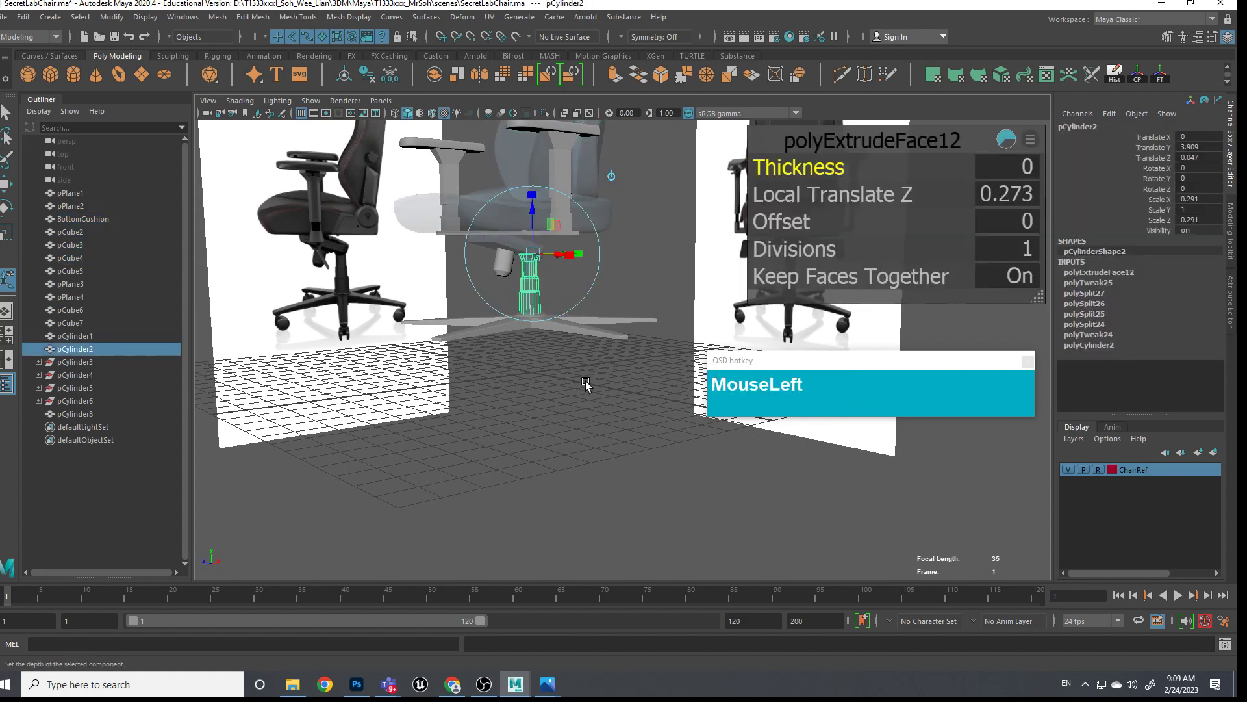
{"action": "scroll", "coordinate": [586, 384], "scroll_direction": "up", "scroll_amount": 3}
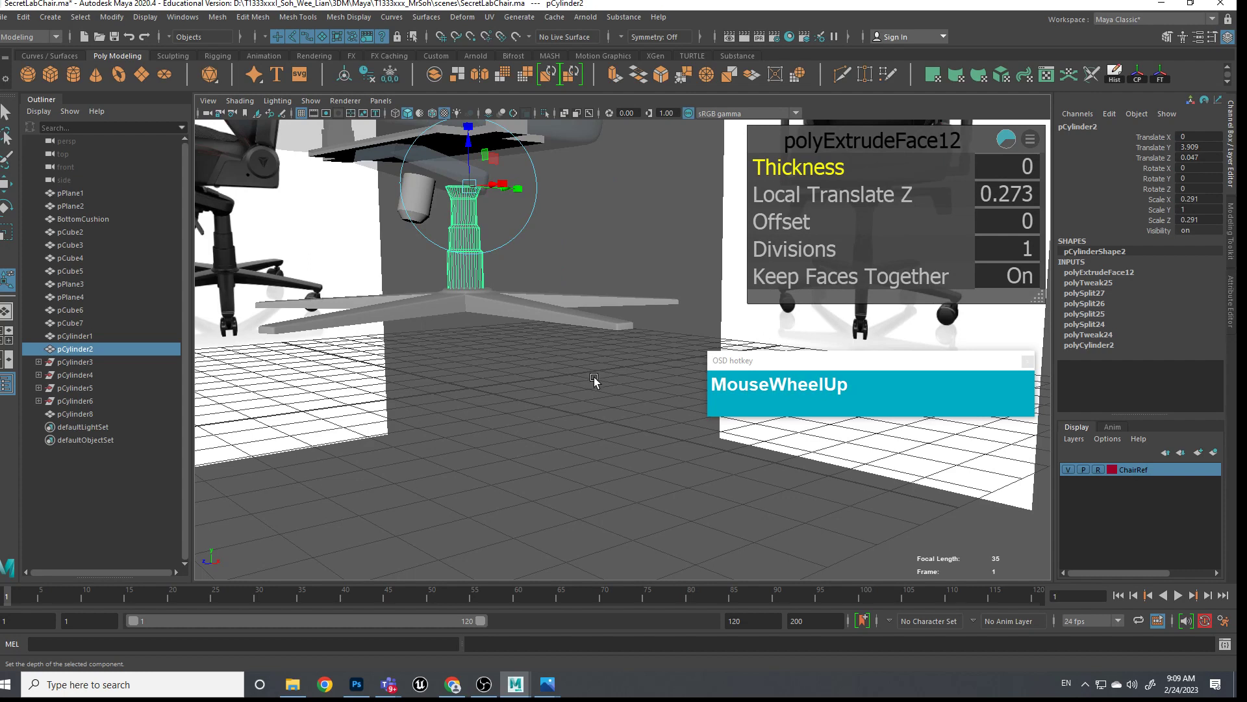
{"action": "left_click", "coordinate": [594, 380]}
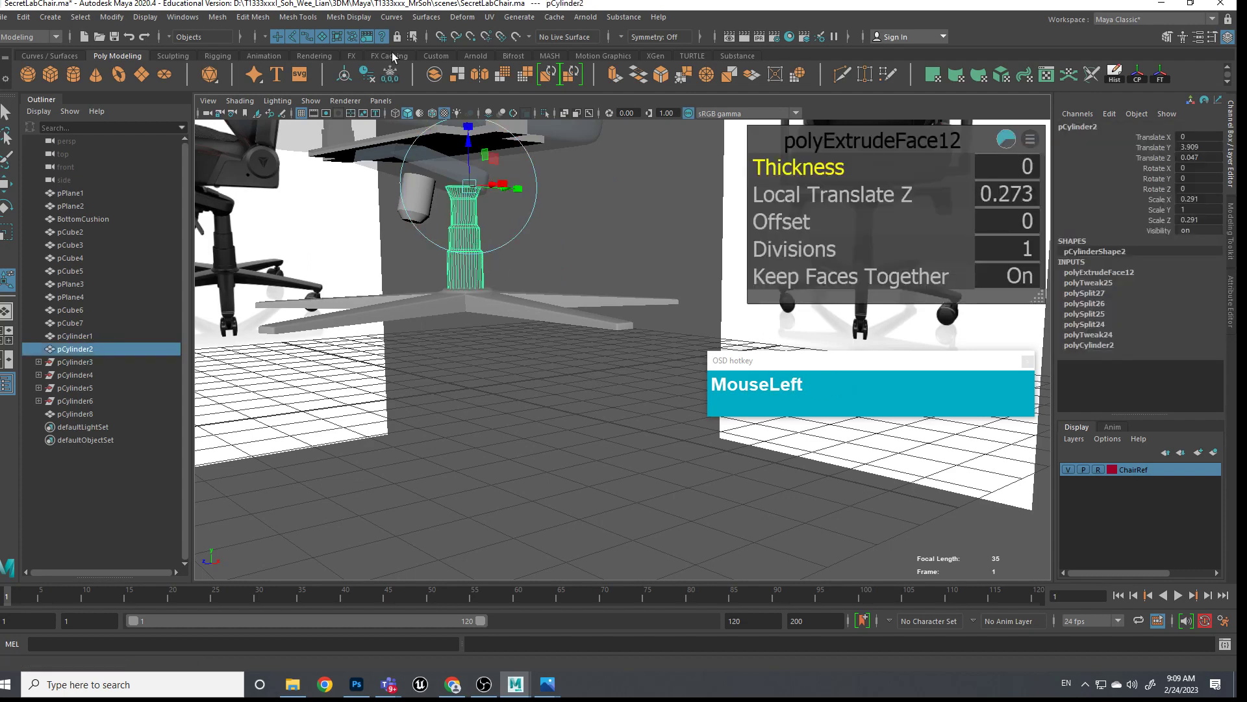
{"action": "left_click", "coordinate": [365, 77]}
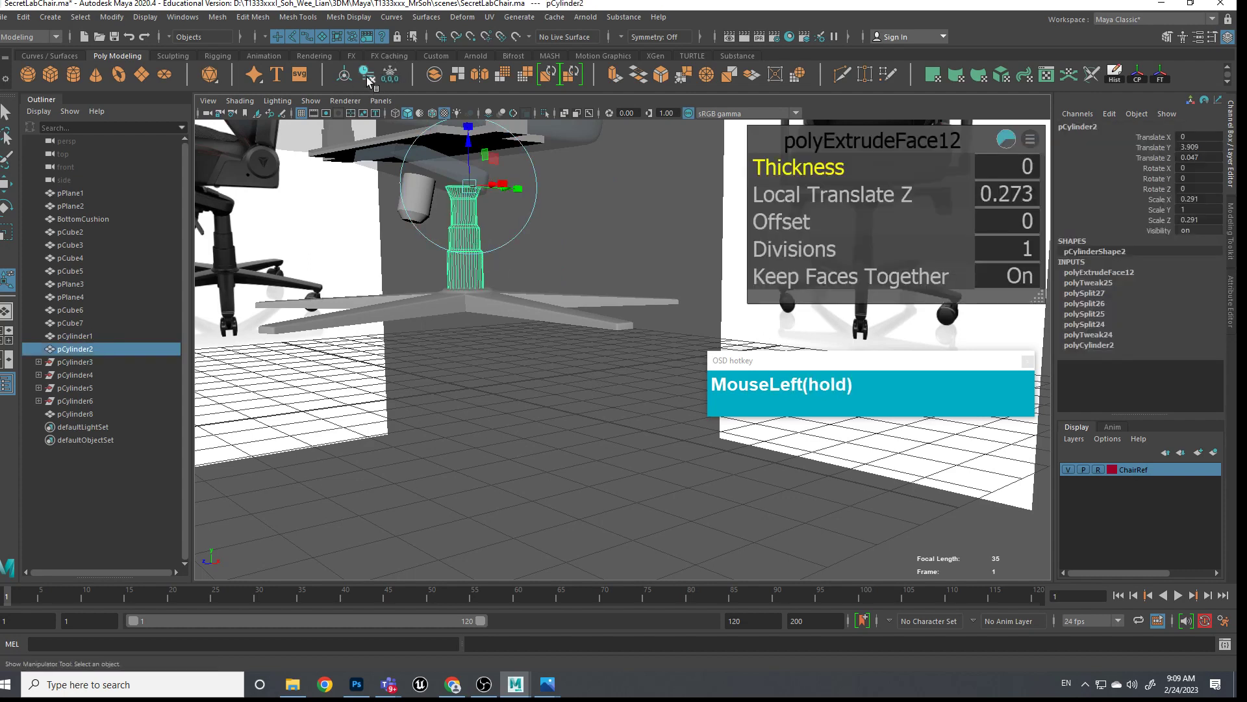
{"action": "scroll", "coordinate": [539, 247], "scroll_direction": "down", "scroll_amount": 3}
{"action": "left_click", "coordinate": [499, 222], "text": "shift"}
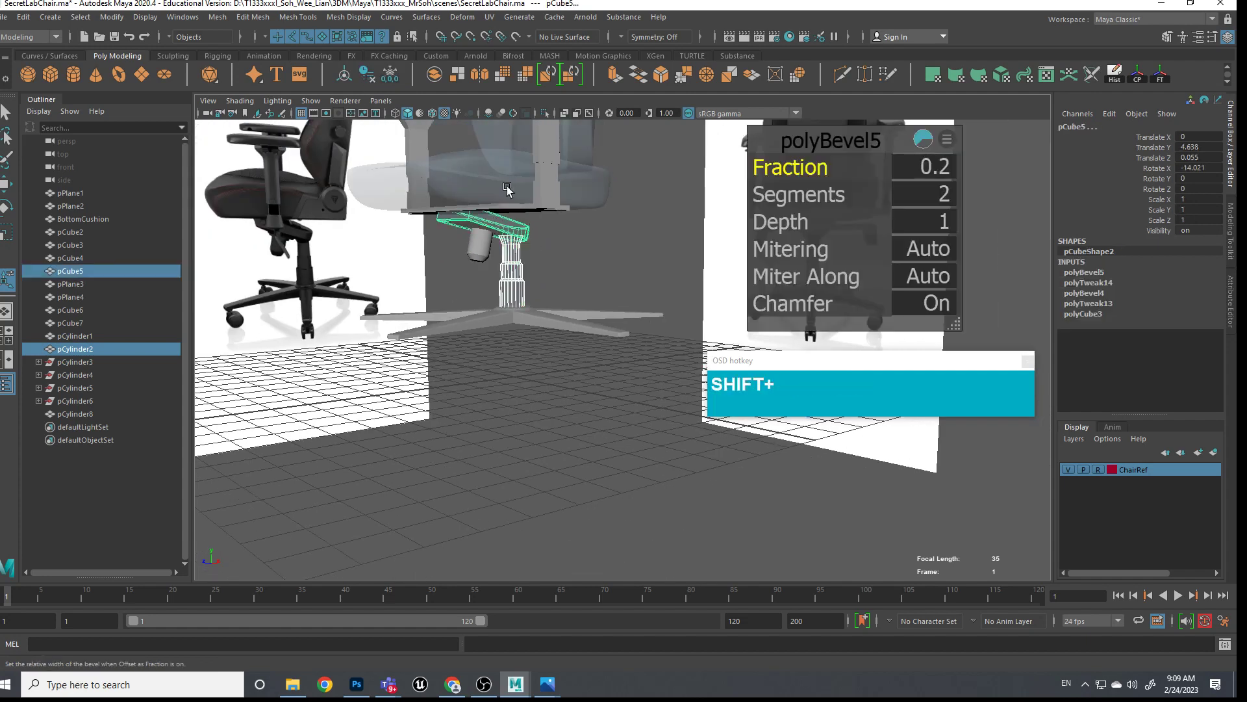
{"action": "left_click", "coordinate": [517, 162], "text": "shift"}
{"action": "left_click_drag", "start_coordinate": [605, 229], "coordinate": [650, 263], "text": "alt"}
{"action": "left_click", "coordinate": [409, 193], "text": "shift"}
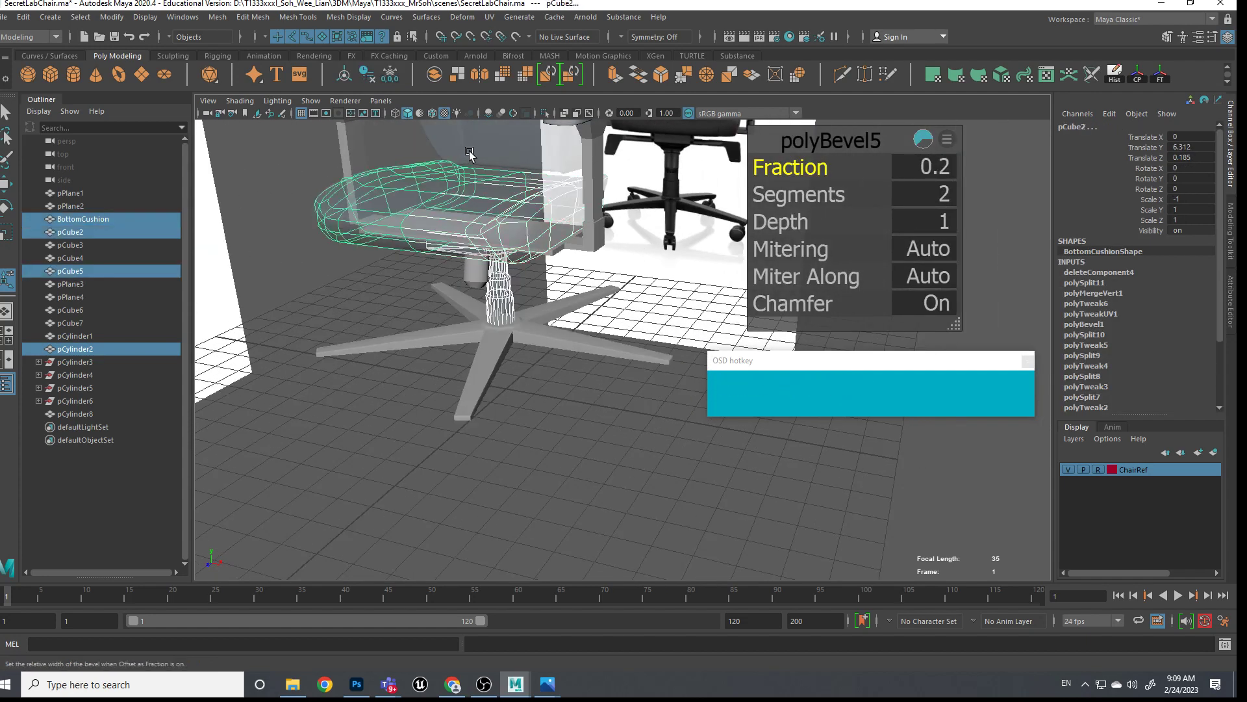
{"action": "left_click", "coordinate": [471, 152], "text": "shift"}
{"action": "left_click", "coordinate": [557, 159], "text": "shift"}
{"action": "right_click_drag", "start_coordinate": [557, 159], "coordinate": [653, 530]}
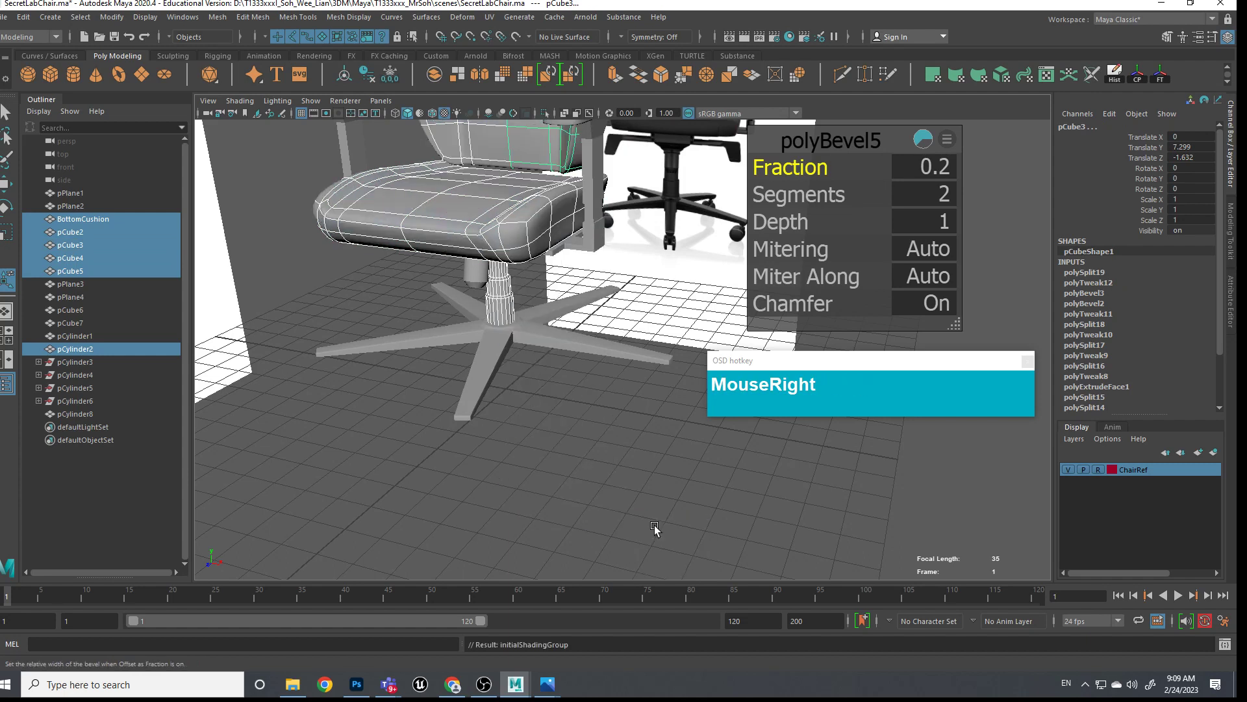
Clear the selection and examine the shaded chair and its star base against the reference images from several angles
{"action": "left_click", "coordinate": [620, 438]}
{"action": "middle_click_drag", "start_coordinate": [620, 438], "coordinate": [587, 411], "text": "alt"}
{"action": "left_click_drag", "start_coordinate": [587, 411], "coordinate": [603, 446], "text": "alt"}
{"action": "middle_click_drag", "start_coordinate": [603, 446], "coordinate": [468, 442], "text": "alt"}
{"action": "left_click_drag", "start_coordinate": [467, 442], "coordinate": [529, 429], "text": "alt"}
{"action": "scroll", "coordinate": [530, 429], "scroll_direction": "up", "scroll_amount": 3}
{"action": "middle_click_drag", "start_coordinate": [530, 429], "coordinate": [549, 370], "text": "alt"}
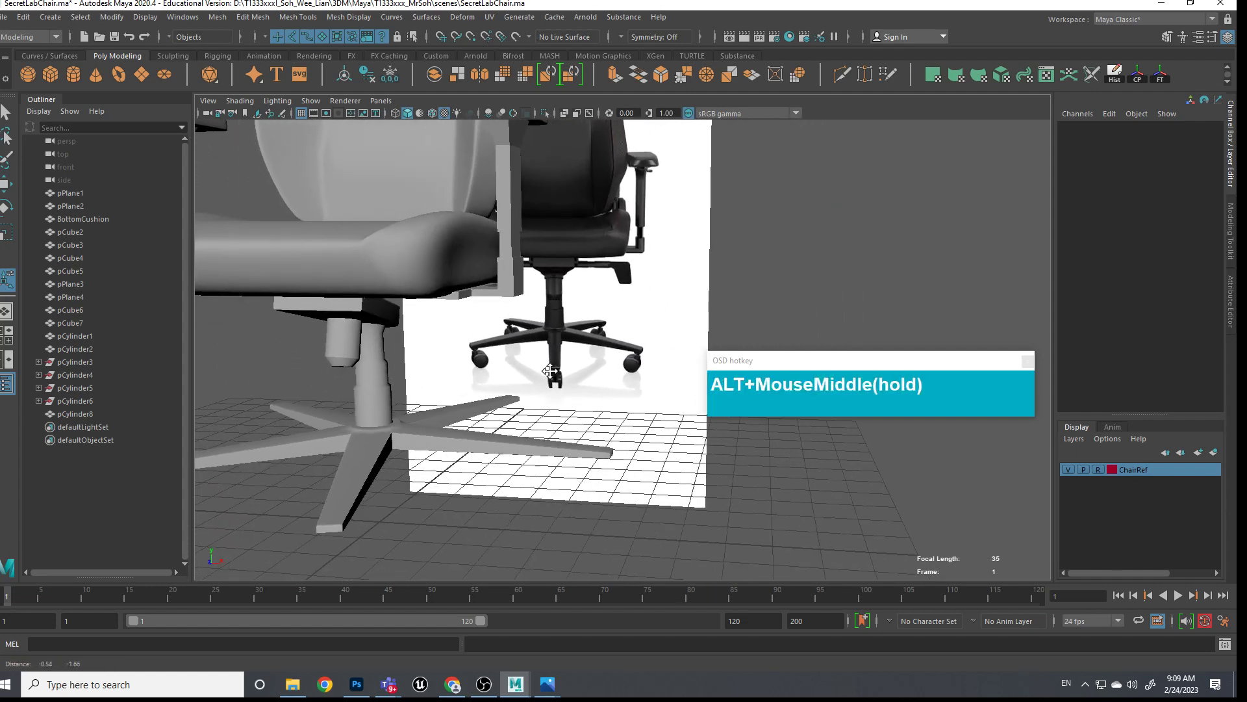
{"action": "scroll", "coordinate": [550, 370], "scroll_direction": "down", "scroll_amount": 3}
{"action": "left_click_drag", "start_coordinate": [579, 411], "coordinate": [607, 430], "text": "alt"}
Scale the five-legged star base uniformly to 0.85
{"action": "left_click", "coordinate": [606, 425]}
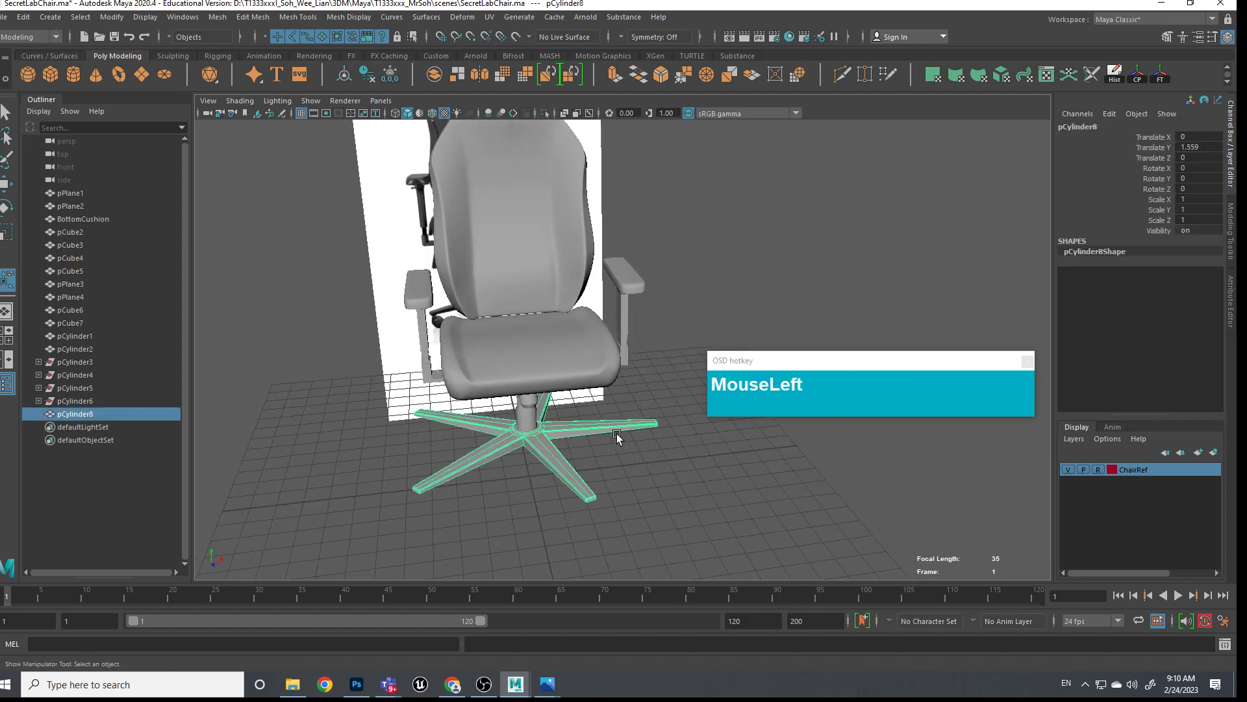
{"action": "key", "text": "e"}
{"action": "key", "text": "r"}
{"action": "left_click_drag", "start_coordinate": [527, 432], "coordinate": [499, 444]}
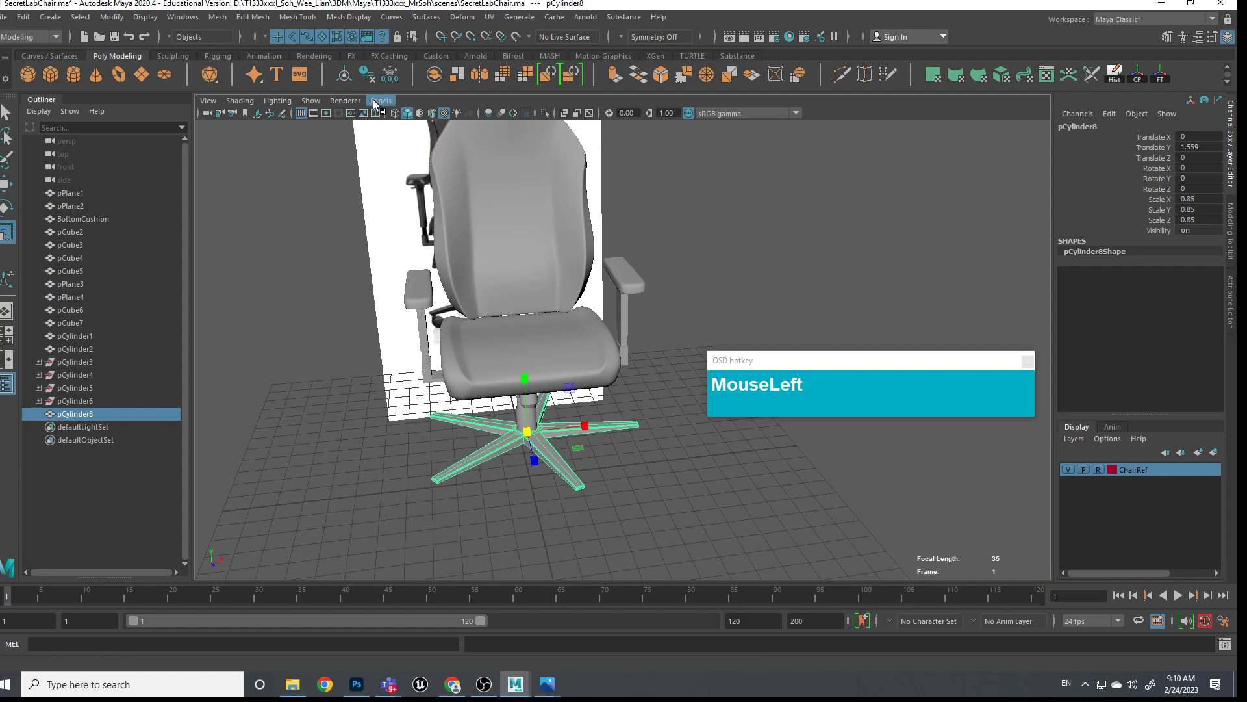
Create a polygon cylinder and move it out beside the star base to Translate X 5.829
{"action": "left_click_drag", "start_coordinate": [626, 384], "coordinate": [499, 353], "text": "alt"}
{"action": "left_click", "coordinate": [499, 353]}
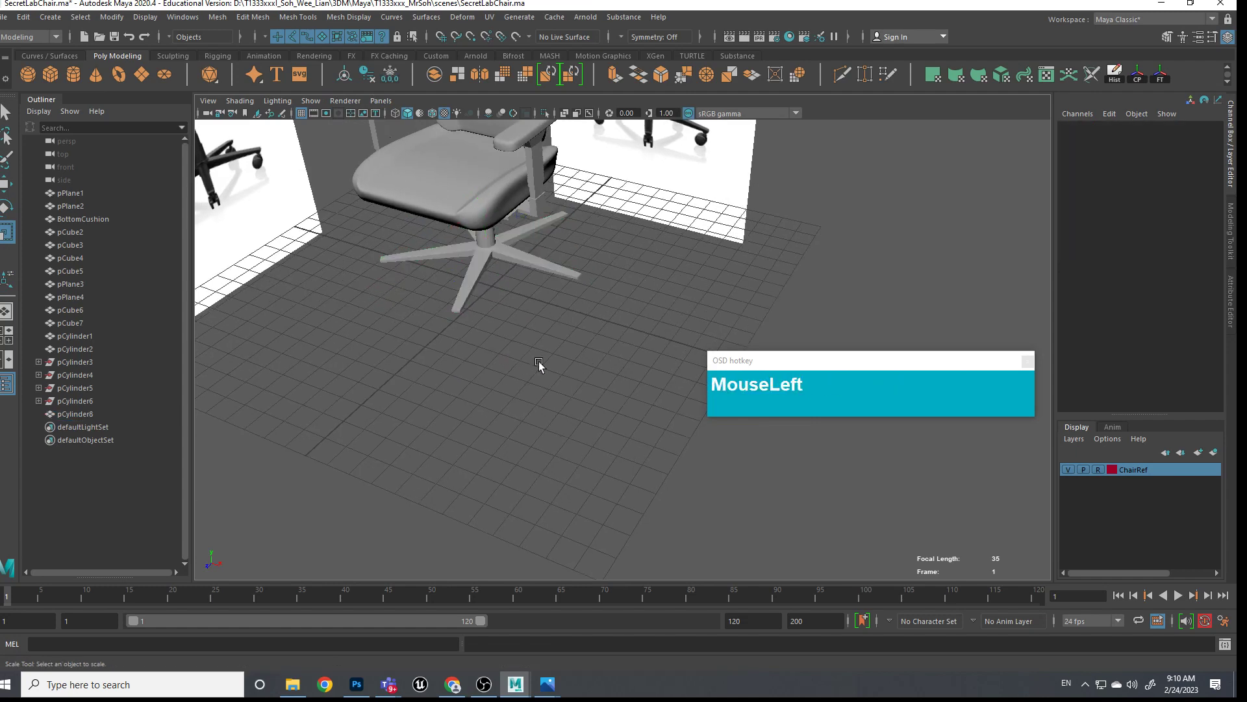
{"action": "right_click_drag", "start_coordinate": [550, 333], "coordinate": [488, 333], "text": "shift"}
{"action": "key", "text": "w"}
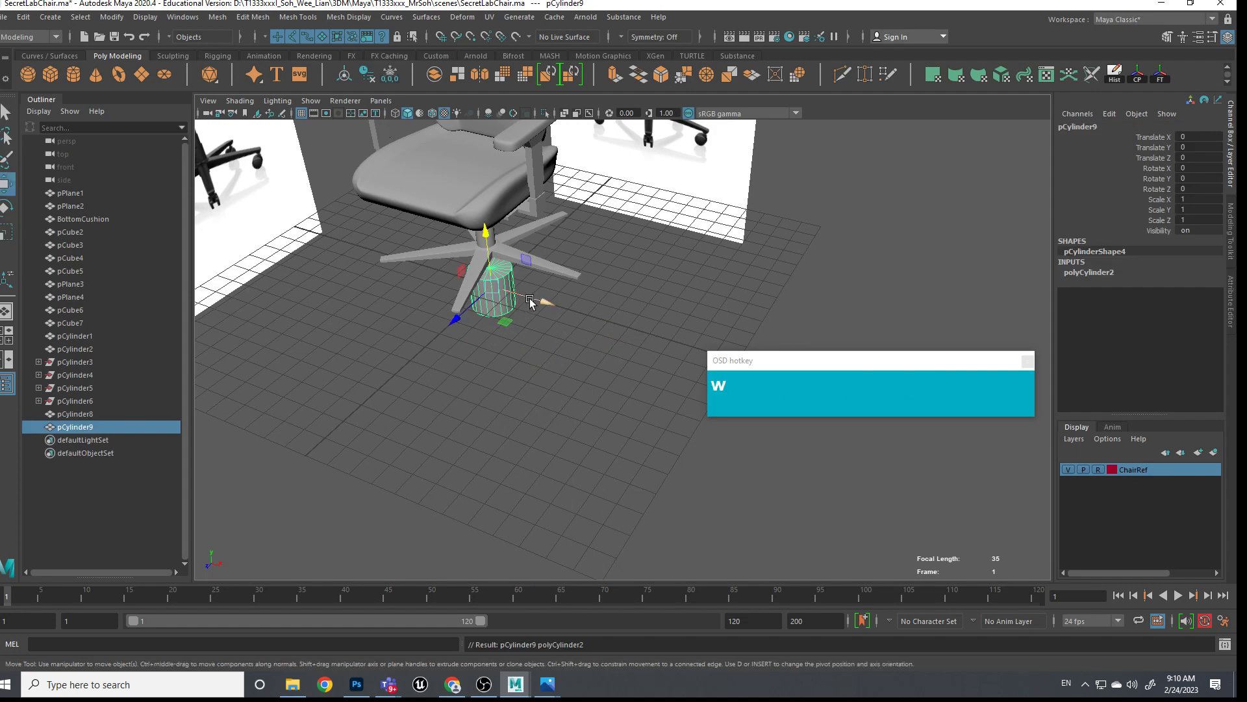
{"action": "left_click_drag", "start_coordinate": [530, 301], "coordinate": [653, 354]}
{"action": "scroll", "coordinate": [657, 351], "scroll_direction": "up", "scroll_amount": 4}
{"action": "middle_click_drag", "start_coordinate": [656, 351], "coordinate": [569, 373], "text": "alt"}
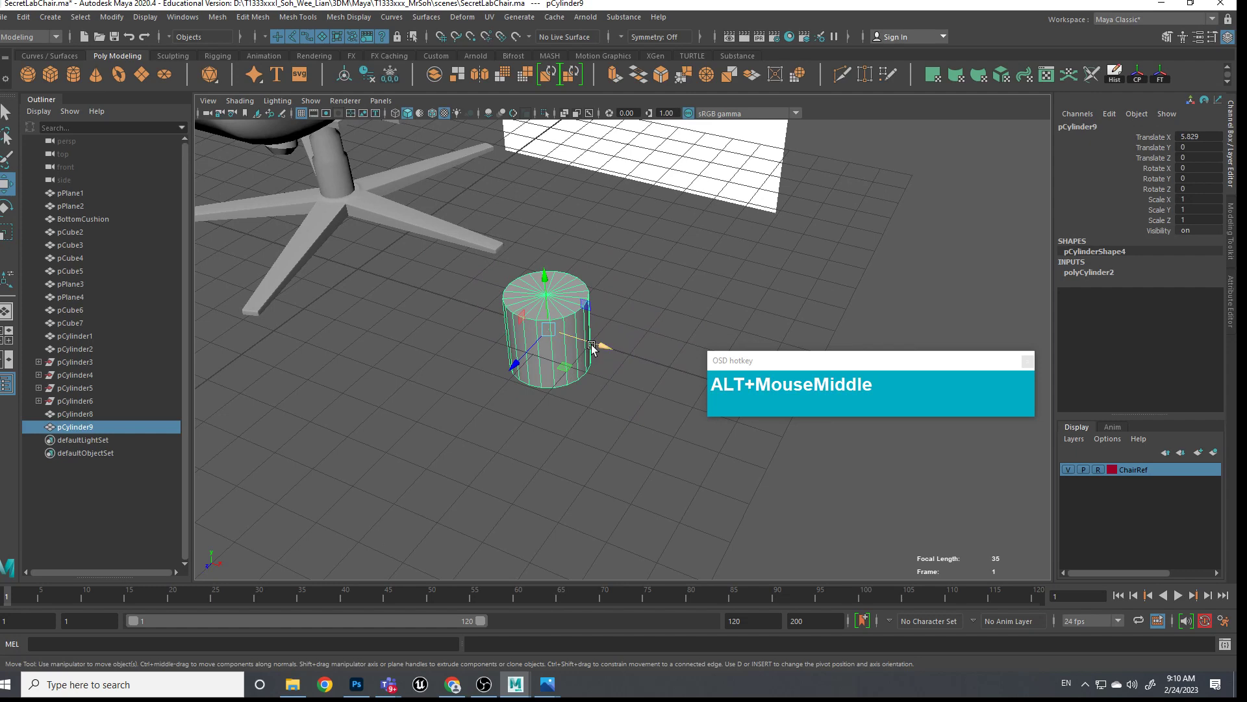
Lay the new cylinder on its side by rotating it to Rotate Z -90 with stepped rotation
{"action": "key", "text": "e"}
{"action": "key", "text": "j"}
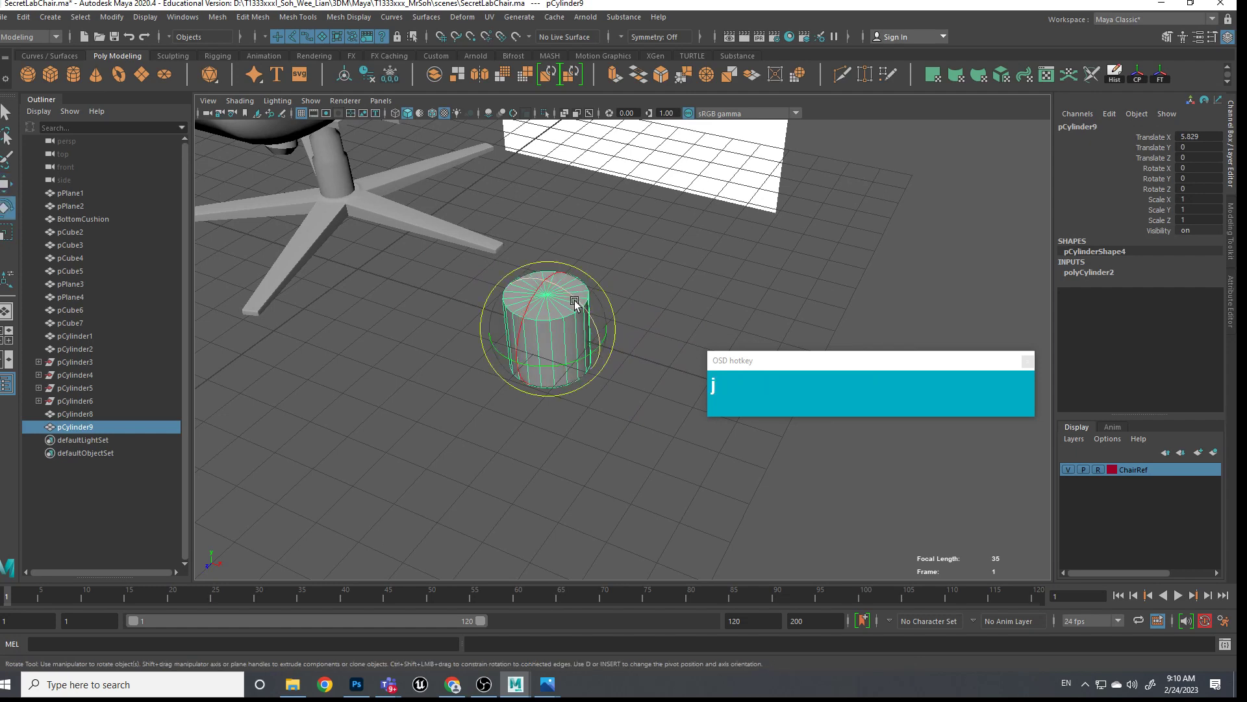
{"action": "left_click_drag", "start_coordinate": [575, 298], "coordinate": [611, 375]}
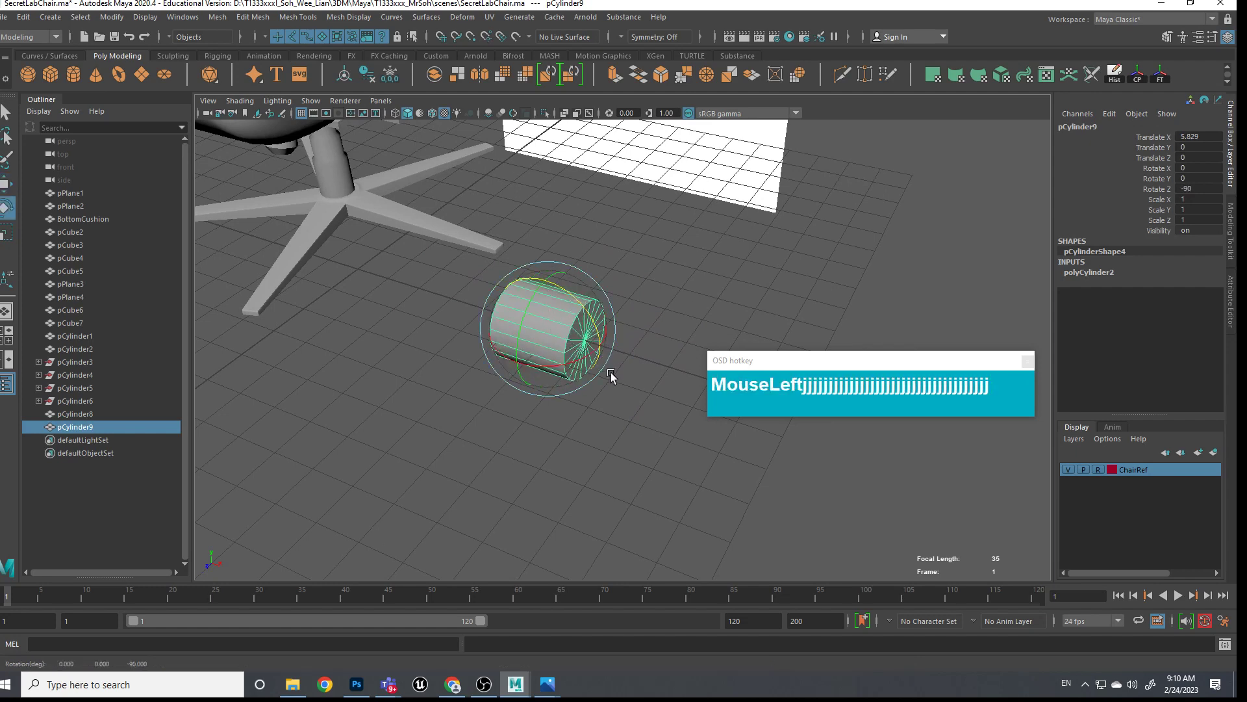
Insert an edge loop around the middle of the cylinder's length with Multi-Cut
{"action": "scroll", "coordinate": [605, 365], "scroll_direction": "up", "scroll_amount": 3}
{"action": "mouse_move", "coordinate": [604, 365]}
{"action": "middle_mouse_down", "text": "alt"}
{"action": "mouse_move", "coordinate": [587, 380]}
{"action": "mouse_move", "coordinate": [604, 375]}
{"action": "middle_mouse_up", "text": "alt"}
{"action": "scroll", "coordinate": [604, 375], "scroll_direction": "up", "scroll_amount": 5}
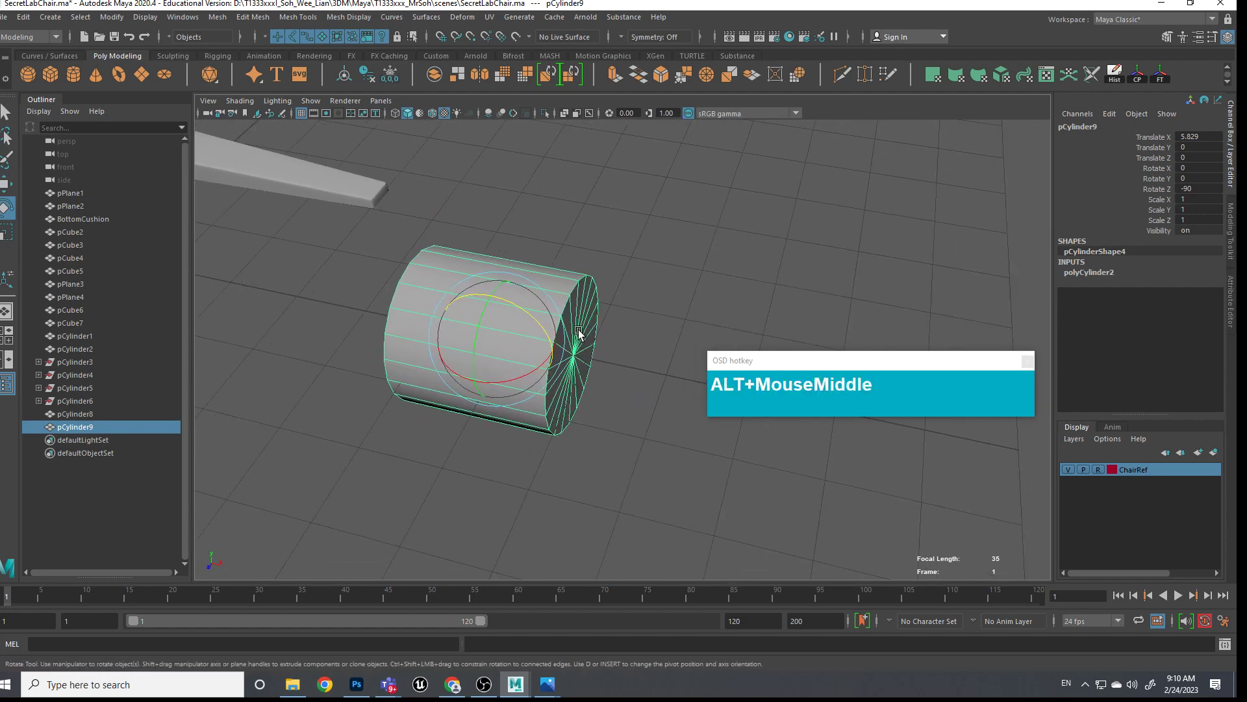
{"action": "scroll", "coordinate": [579, 314], "scroll_direction": "down", "scroll_amount": 5}
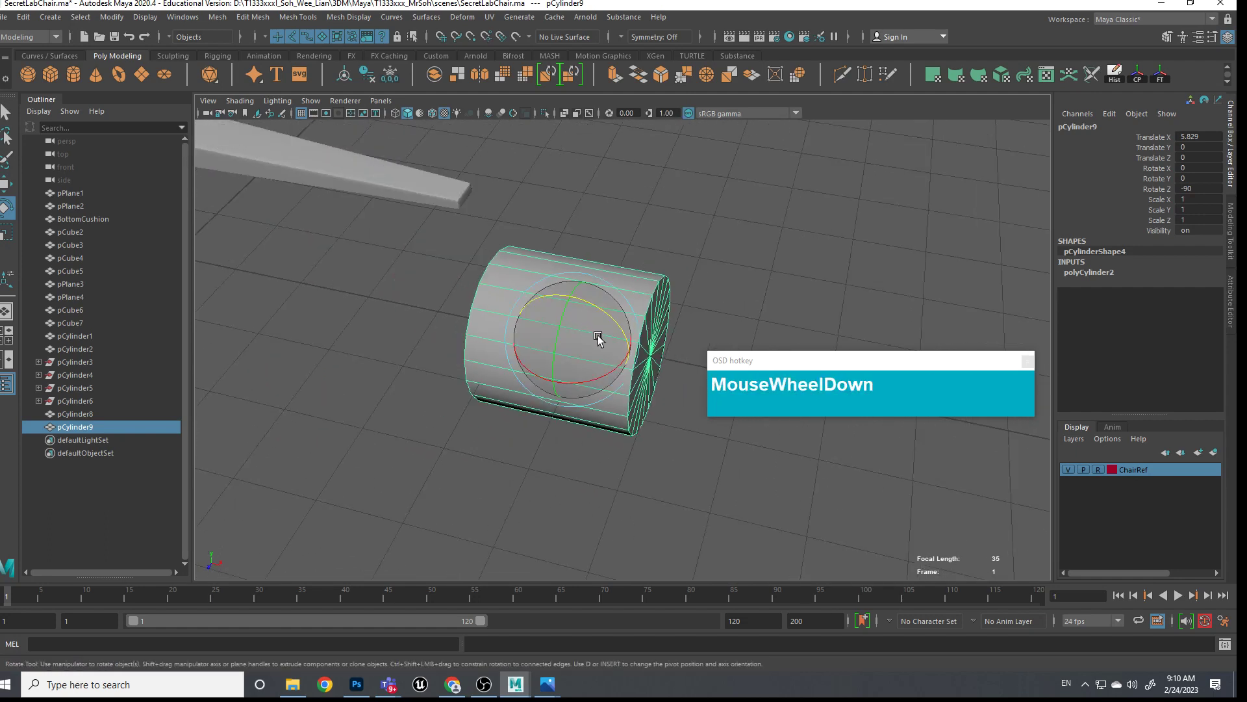
{"action": "right_click_drag", "start_coordinate": [580, 311], "coordinate": [533, 315], "text": "ctrl"}
{"action": "left_click", "coordinate": [535, 307], "text": "ctrl"}
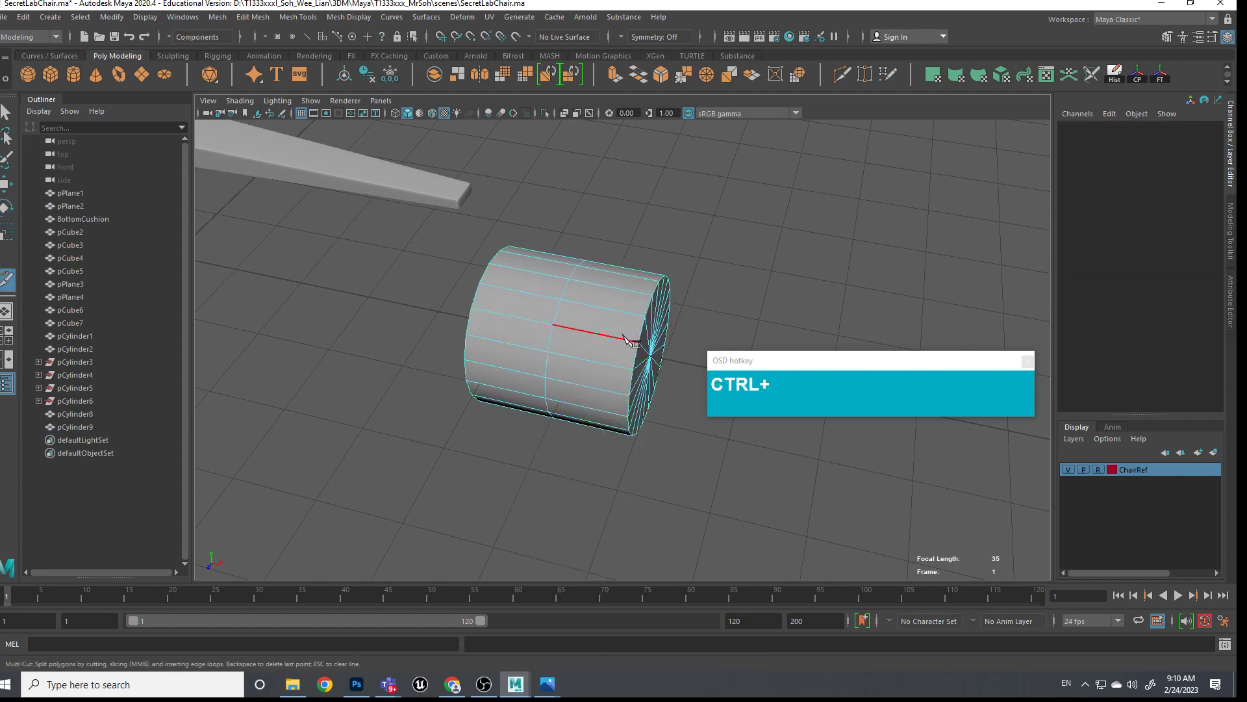
{"action": "key", "text": "q"}
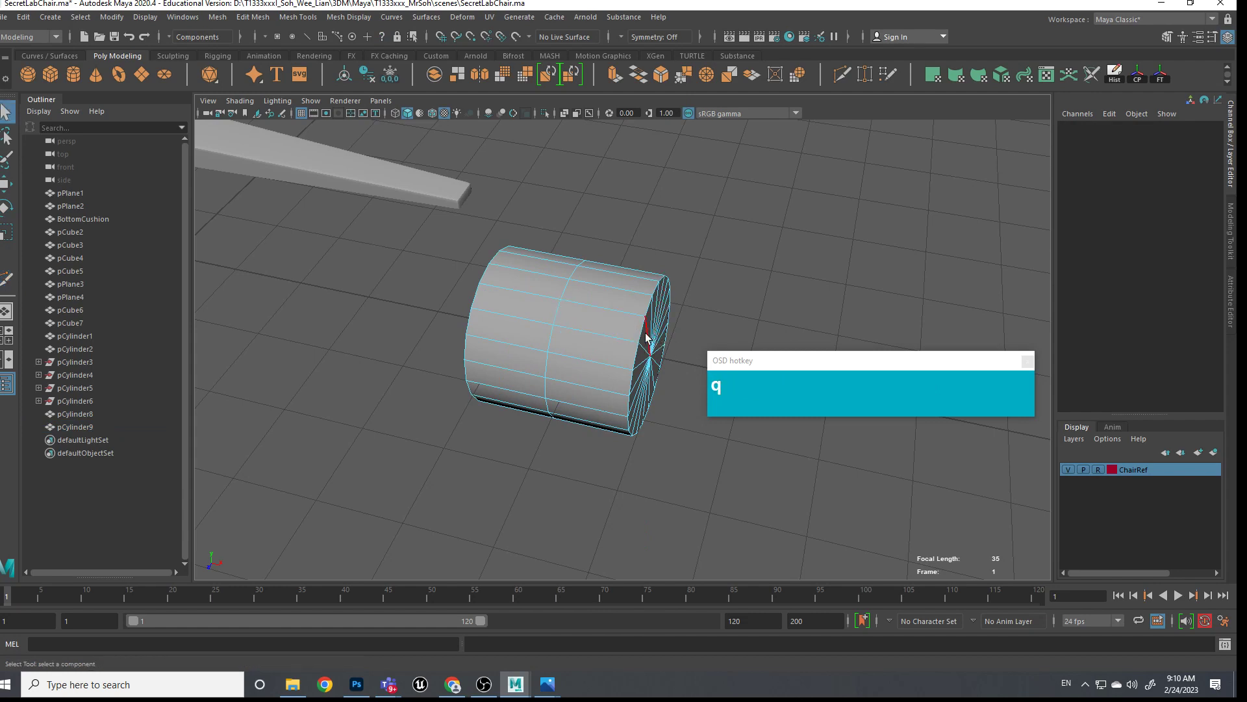
Delete all faces of the cylinder half nearest the chair base, keeping the outer half
{"action": "left_click_drag", "start_coordinate": [646, 337], "coordinate": [682, 326], "text": "alt"}
{"action": "right_click_drag", "start_coordinate": [627, 321], "coordinate": [632, 353]}
{"action": "left_click_drag", "start_coordinate": [632, 353], "coordinate": [563, 345], "text": "alt"}
{"action": "left_click_drag", "start_coordinate": [575, 438], "coordinate": [363, 144]}
{"action": "key", "text": "Delete"}
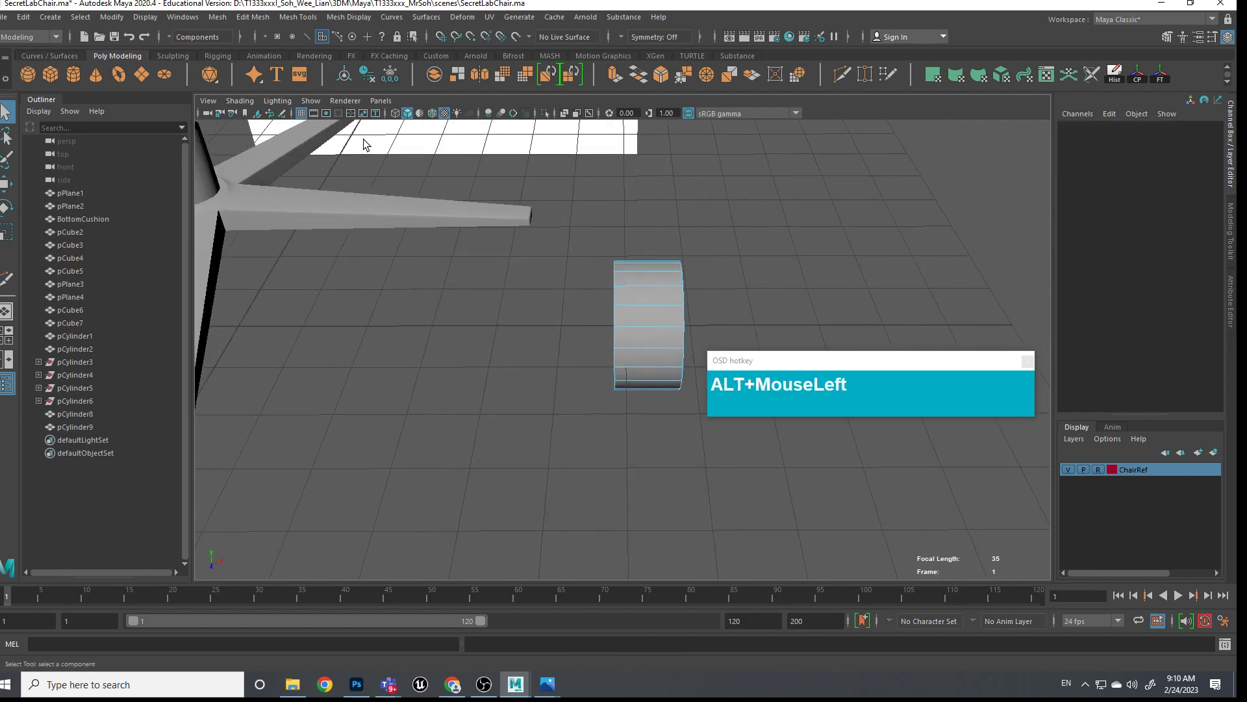
Return the half cylinder to object mode and freeze its scale
{"action": "left_click", "coordinate": [389, 74]}
{"action": "right_click", "coordinate": [656, 326]}
{"action": "right_click_drag", "start_coordinate": [658, 331], "coordinate": [687, 298]}
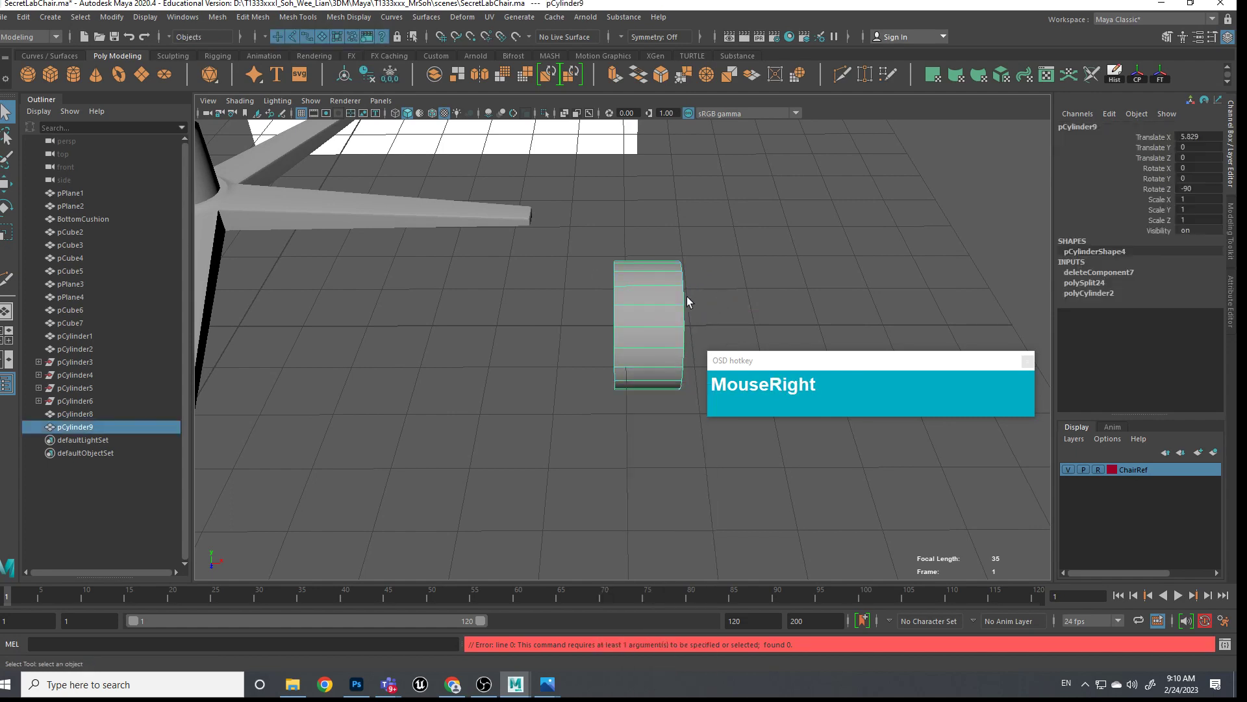
{"action": "left_click", "coordinate": [669, 309]}
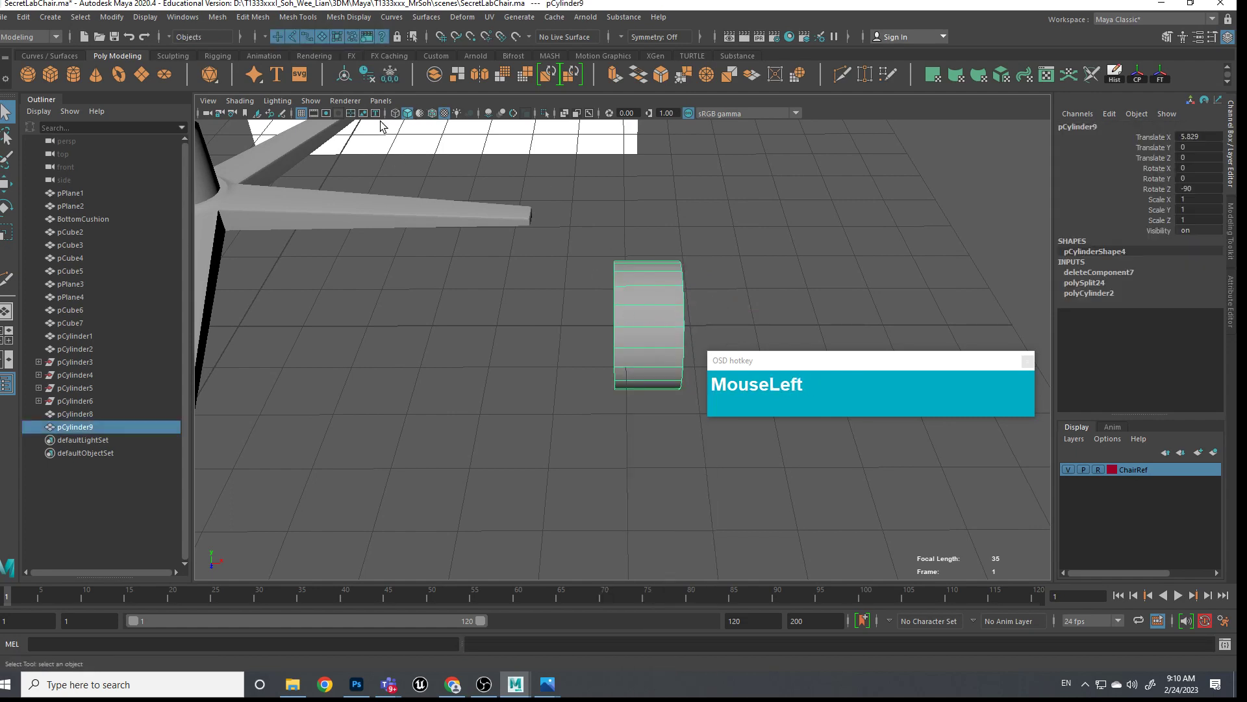
{"action": "scroll", "coordinate": [386, 115], "scroll_direction": "down", "scroll_amount": 1}
{"action": "left_click", "coordinate": [389, 75]}
{"action": "scroll", "coordinate": [483, 259], "scroll_direction": "down", "scroll_amount": 5}
{"action": "scroll", "coordinate": [409, 225], "scroll_direction": "up", "scroll_amount": 1}
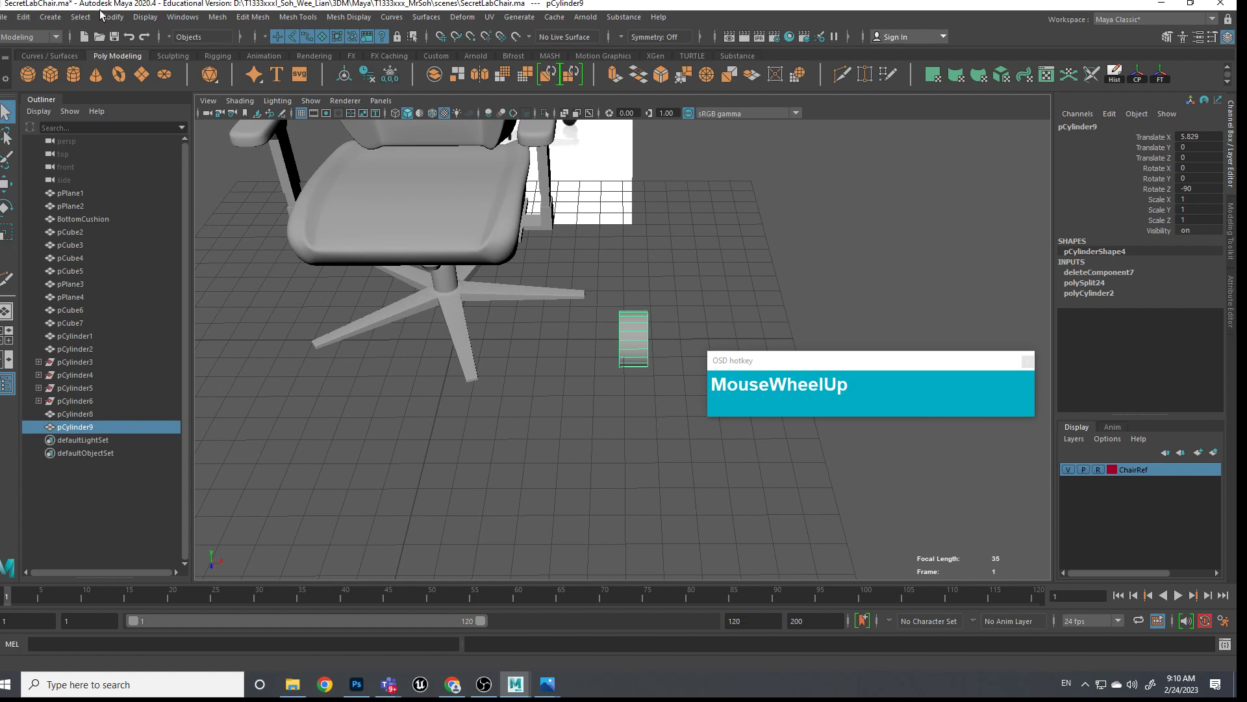
Duplicate the half cylinder with Duplicate Special, using reset options and Scale X set to -1
{"action": "left_click", "coordinate": [31, 19]}
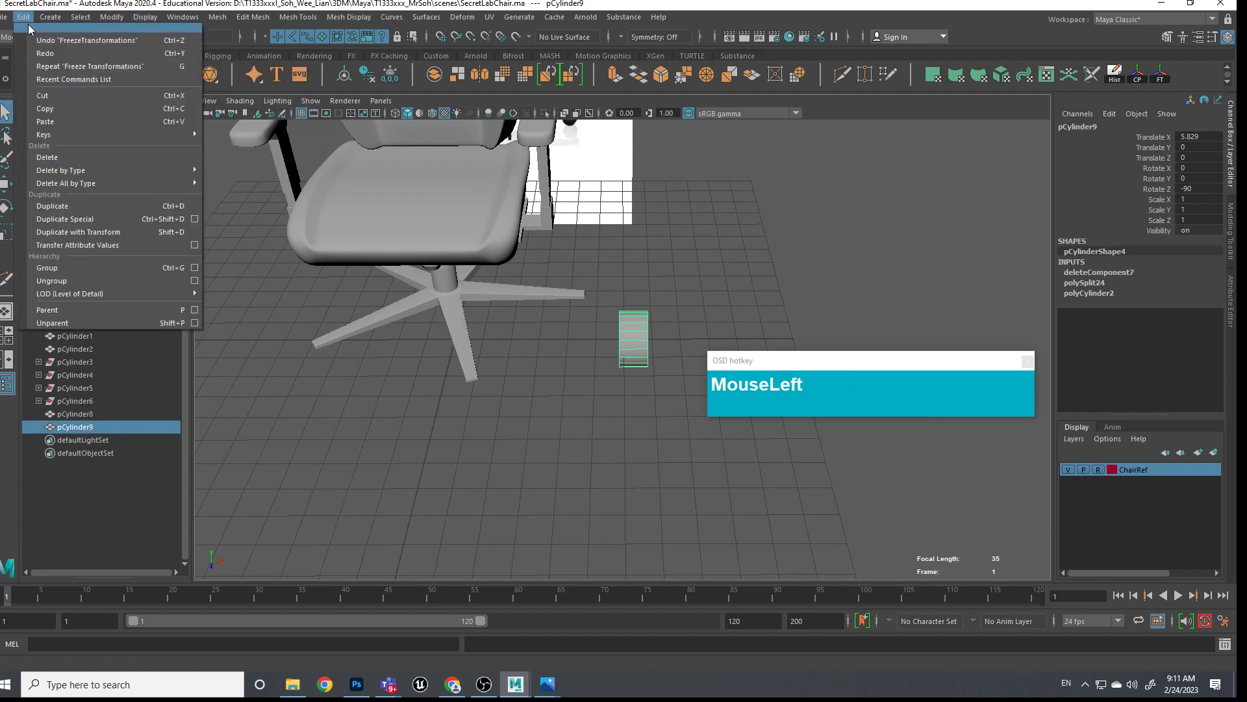
{"action": "mouse_move", "coordinate": [48, 18]}
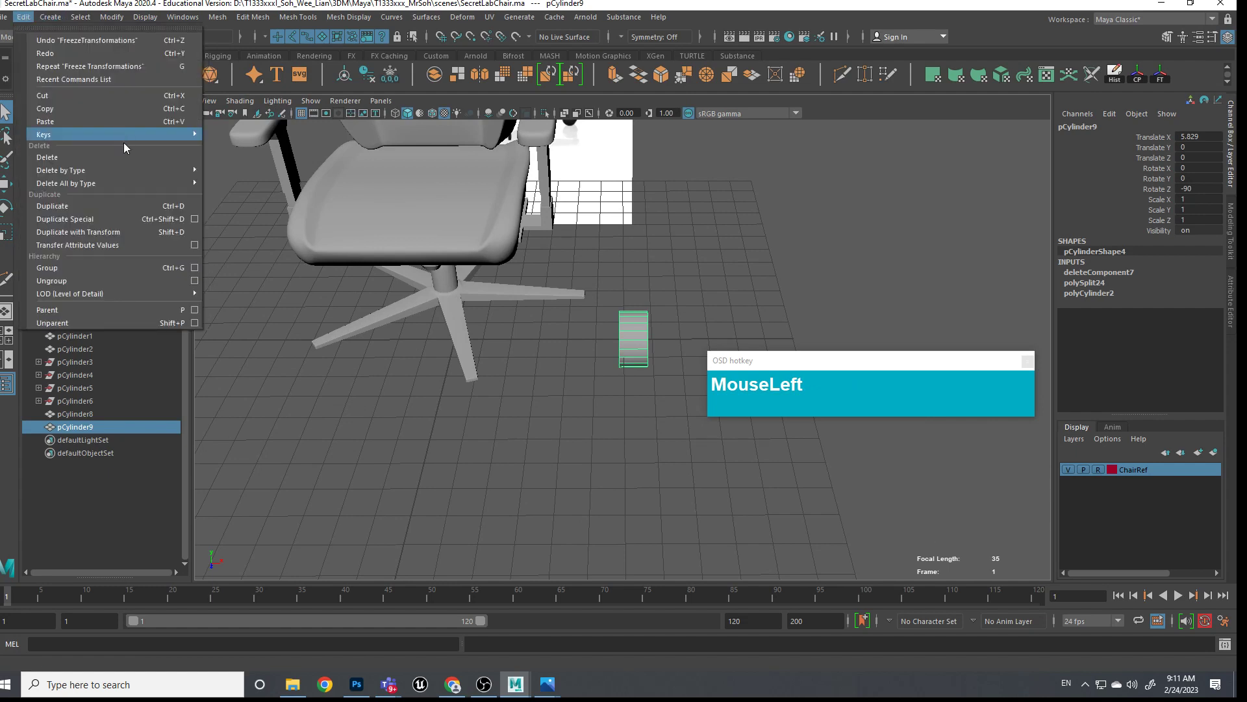
{"action": "left_click", "coordinate": [191, 217]}
{"action": "left_click", "coordinate": [305, 123]}
{"action": "left_click", "coordinate": [323, 150]}
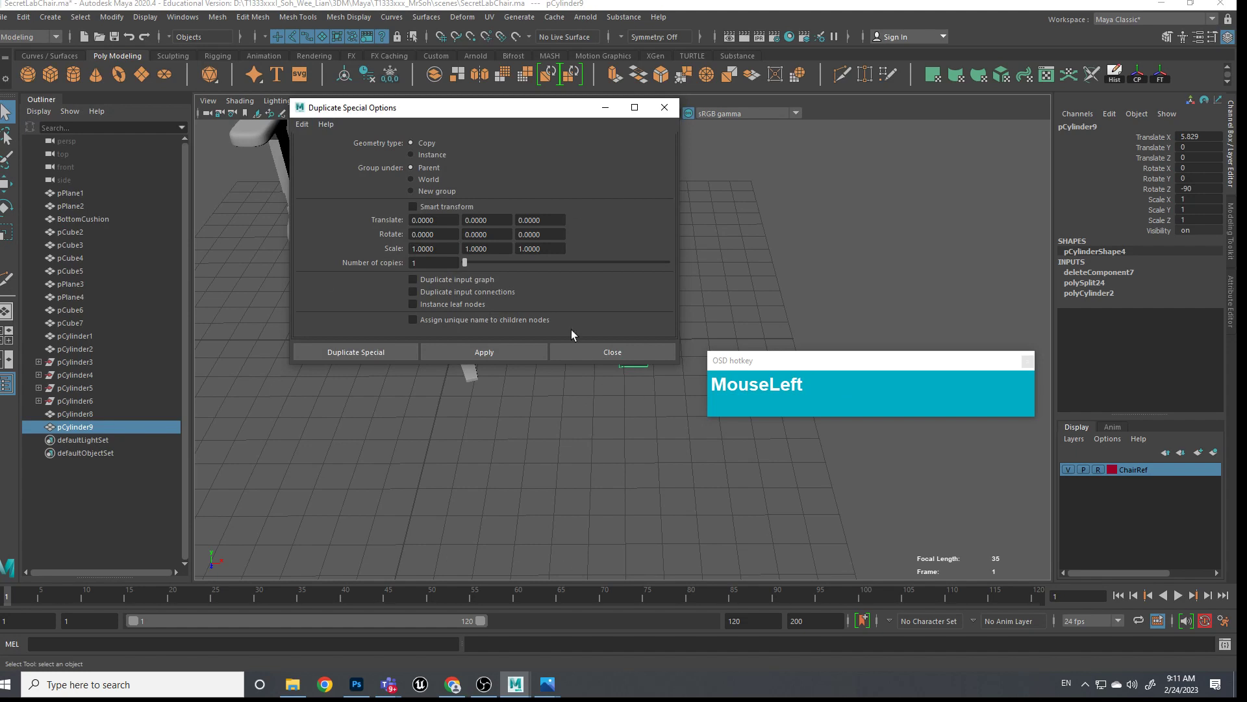
{"action": "left_click_drag", "start_coordinate": [434, 248], "coordinate": [418, 249]}
{"action": "type", "text": "-1"}
{"action": "left_click", "coordinate": [606, 158]}
{"action": "left_click", "coordinate": [356, 352]}
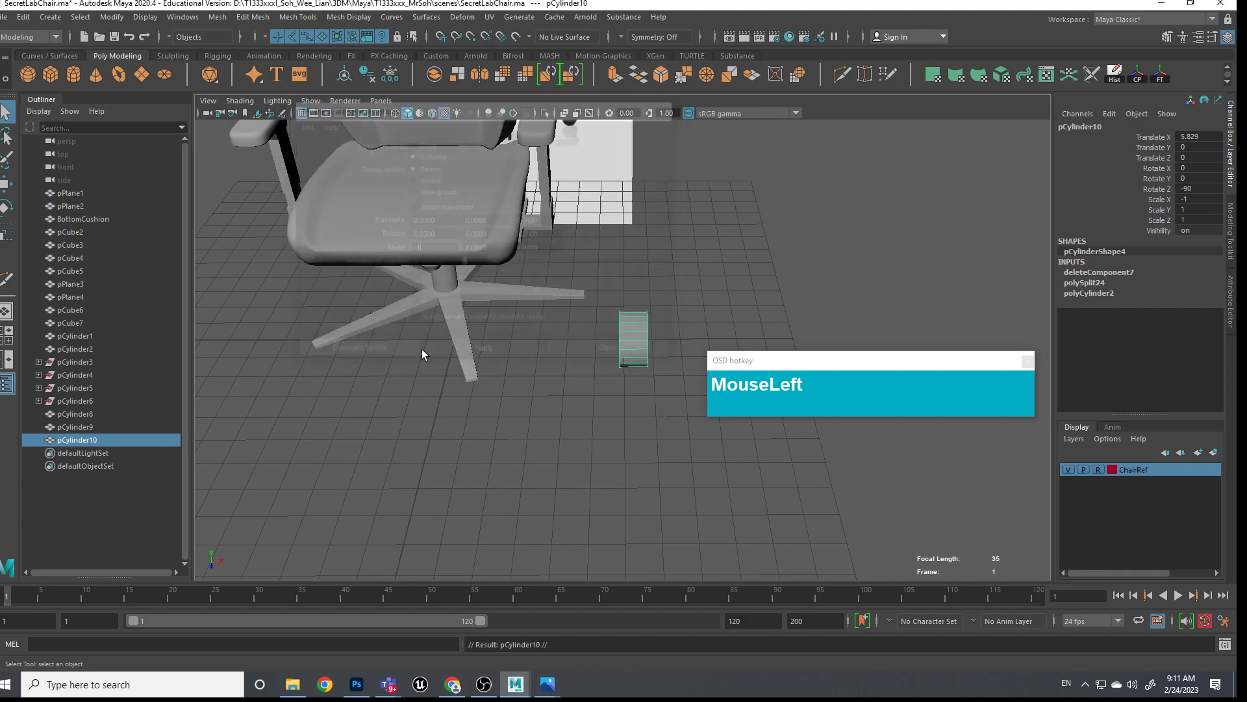
{"action": "middle_click_drag", "start_coordinate": [668, 361], "coordinate": [667, 358], "text": "alt"}
{"action": "left_click_drag", "start_coordinate": [667, 358], "coordinate": [638, 365], "text": "alt"}
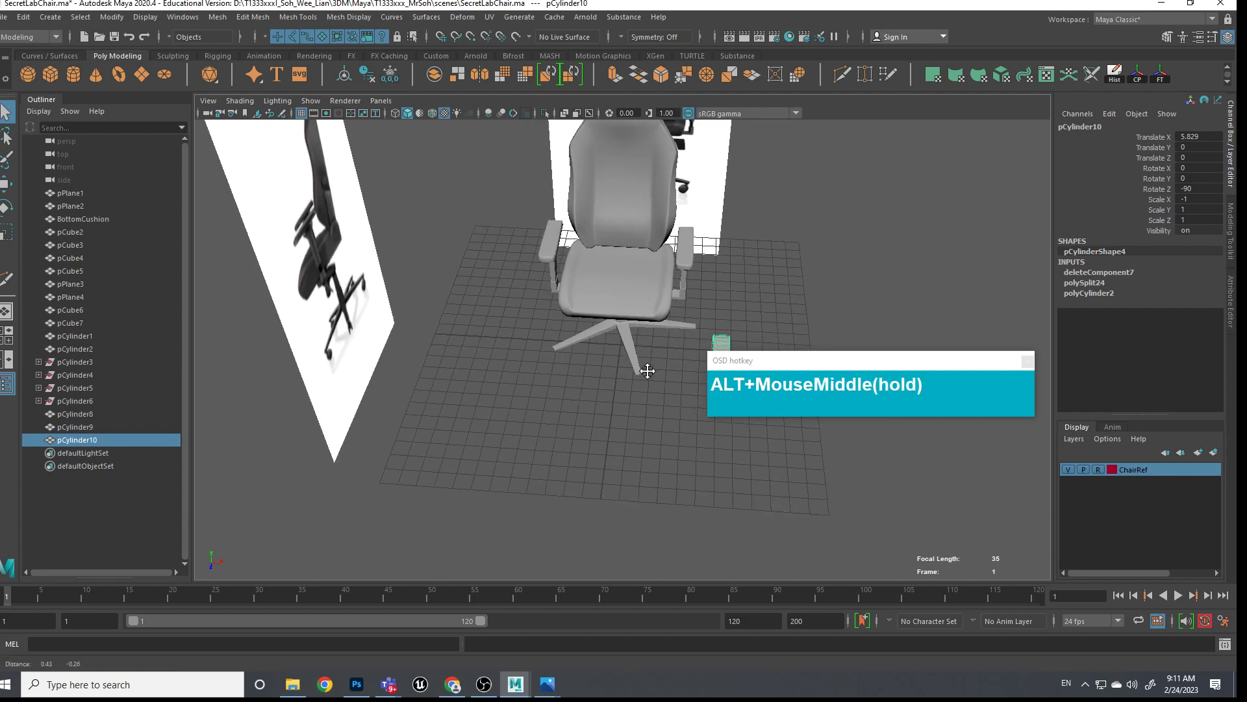
{"action": "middle_click_drag", "start_coordinate": [638, 364], "coordinate": [543, 337], "text": "alt"}
{"action": "mouse_move", "coordinate": [543, 337]}
{"action": "left_mouse_down", "text": "alt"}
{"action": "mouse_move", "coordinate": [465, 337]}
{"action": "mouse_move", "coordinate": [454, 323]}
{"action": "mouse_move", "coordinate": [552, 327]}
{"action": "left_mouse_up", "text": "alt"}
{"action": "mouse_move", "coordinate": [553, 327]}
{"action": "middle_mouse_down", "text": "alt"}
{"action": "mouse_move", "coordinate": [580, 351]}
{"action": "mouse_move", "coordinate": [563, 348]}
{"action": "middle_mouse_up", "text": "alt"}
{"action": "left_click", "coordinate": [562, 347]}
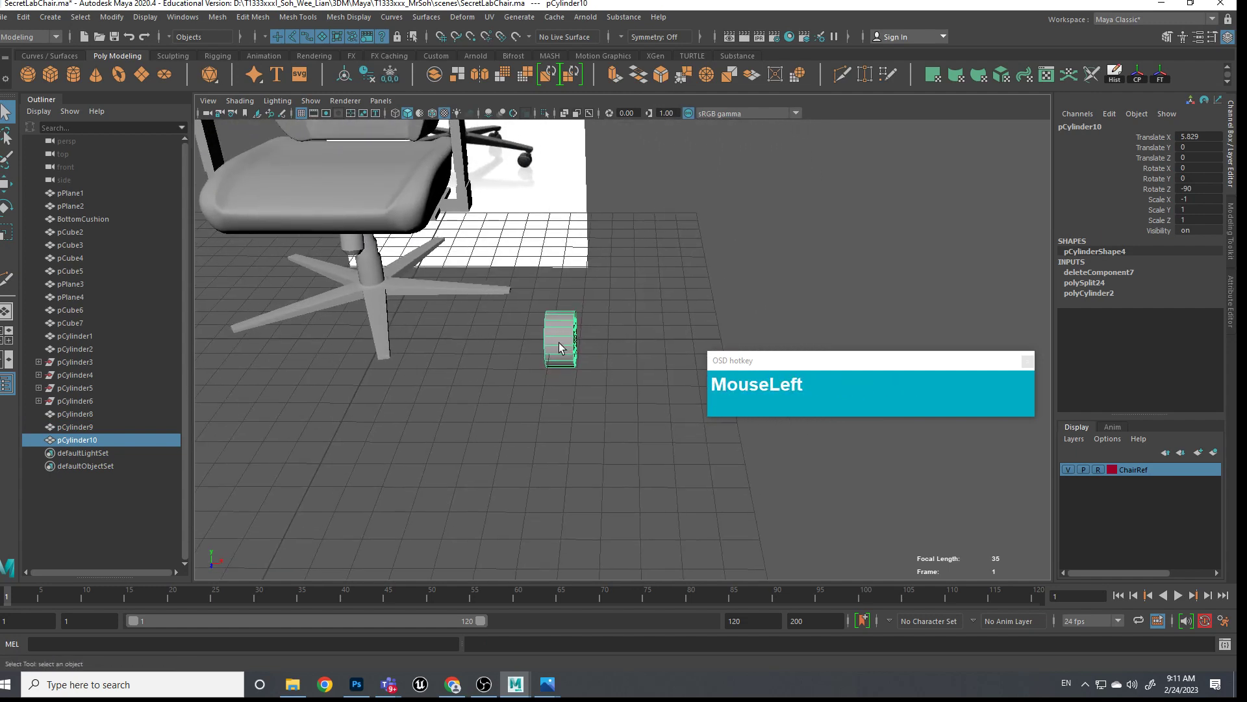
{"action": "left_click", "coordinate": [23, 17]}
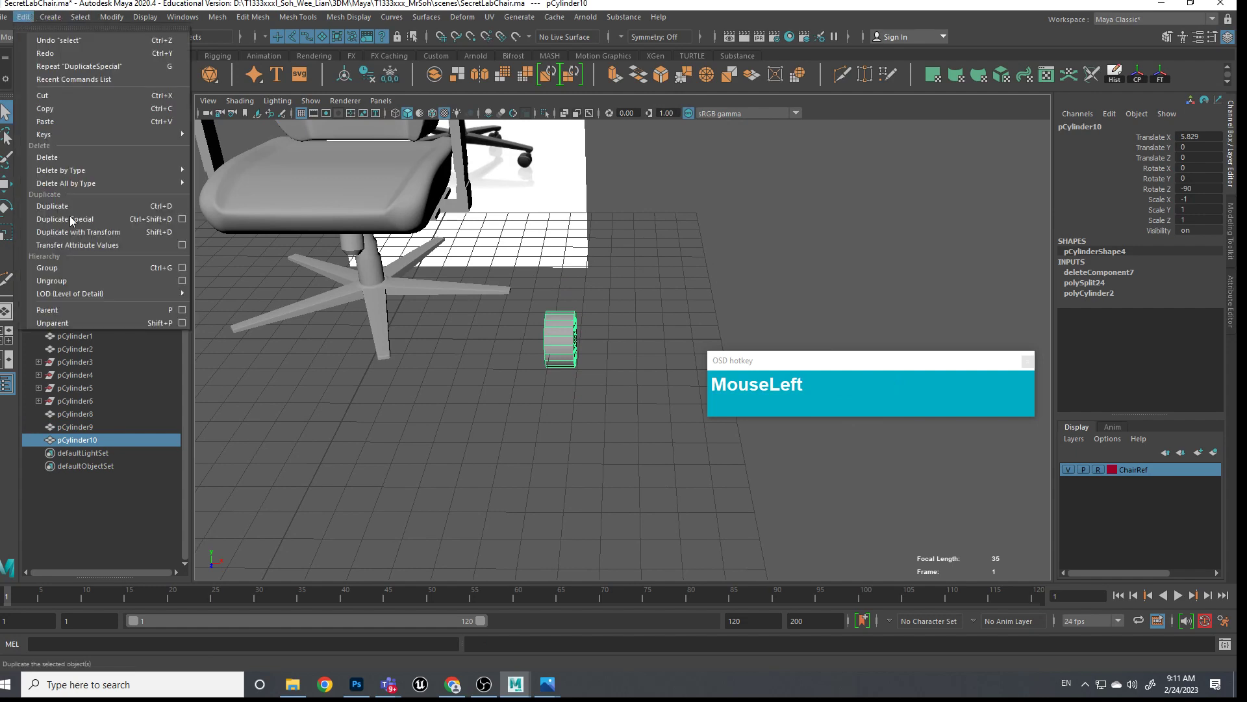
{"action": "left_click", "coordinate": [73, 220]}
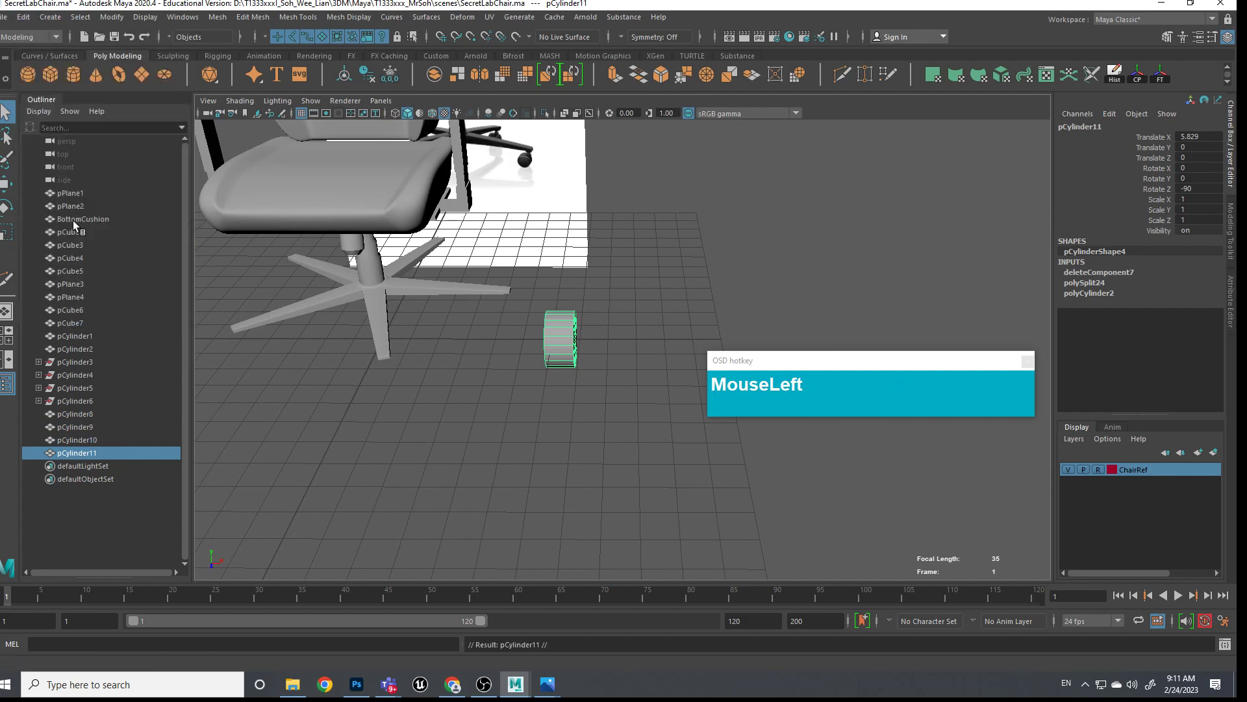
{"action": "scroll", "coordinate": [679, 376], "scroll_direction": "down", "scroll_amount": 5}
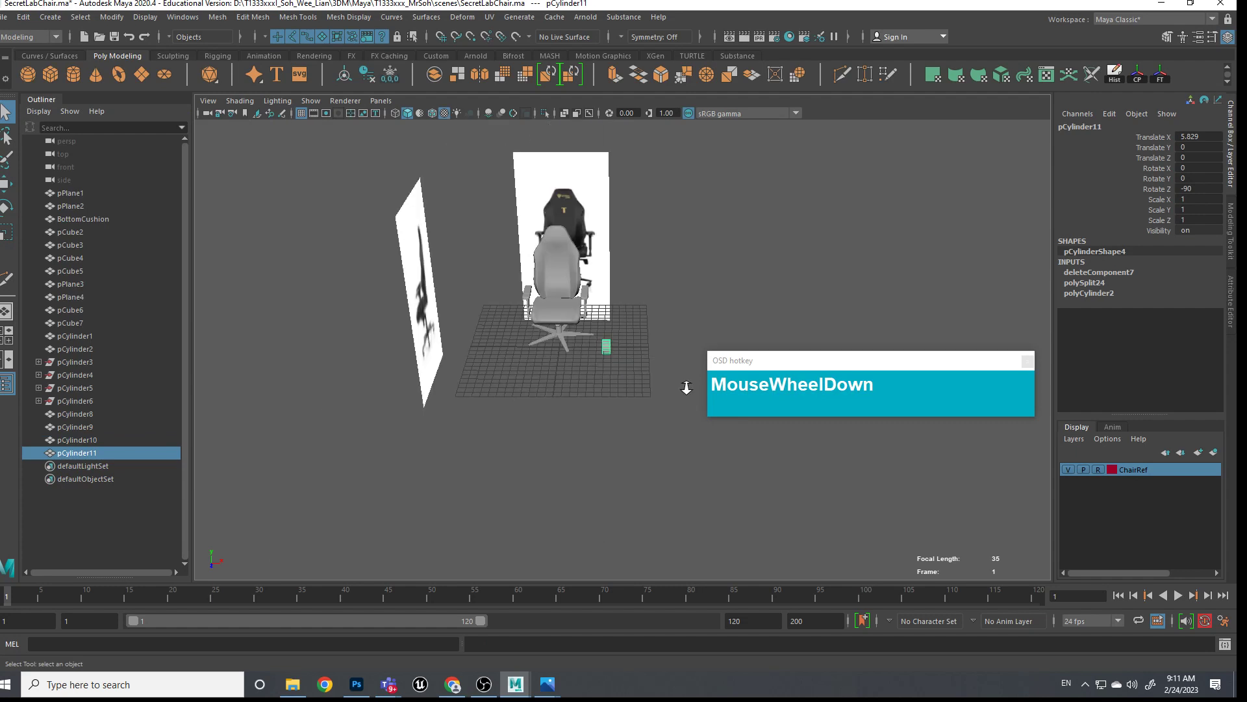
{"action": "scroll", "coordinate": [629, 369], "scroll_direction": "up", "scroll_amount": 5}
{"action": "key", "text": "ctrl+z"}
{"action": "key", "text": "ctrl+z"}
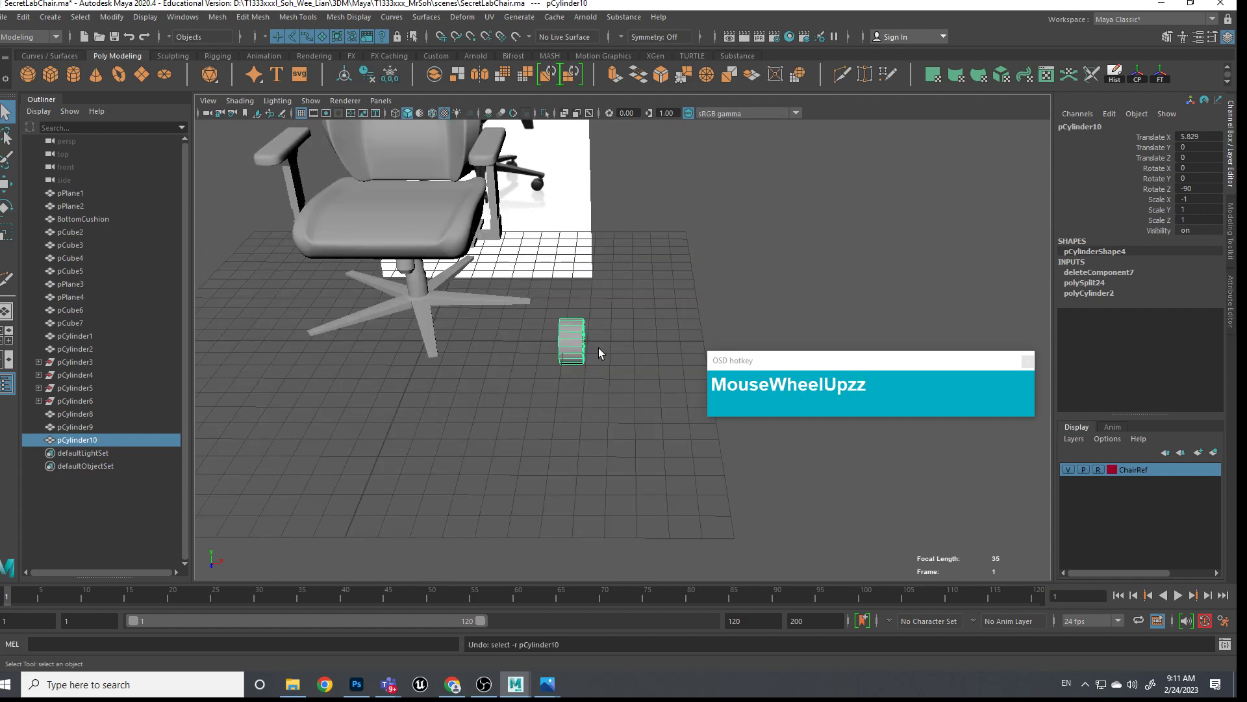
{"action": "key", "text": "ctrl+z"}
Try to freeze the scale of the mirrored half cylinder
{"action": "left_click", "coordinate": [578, 340]}
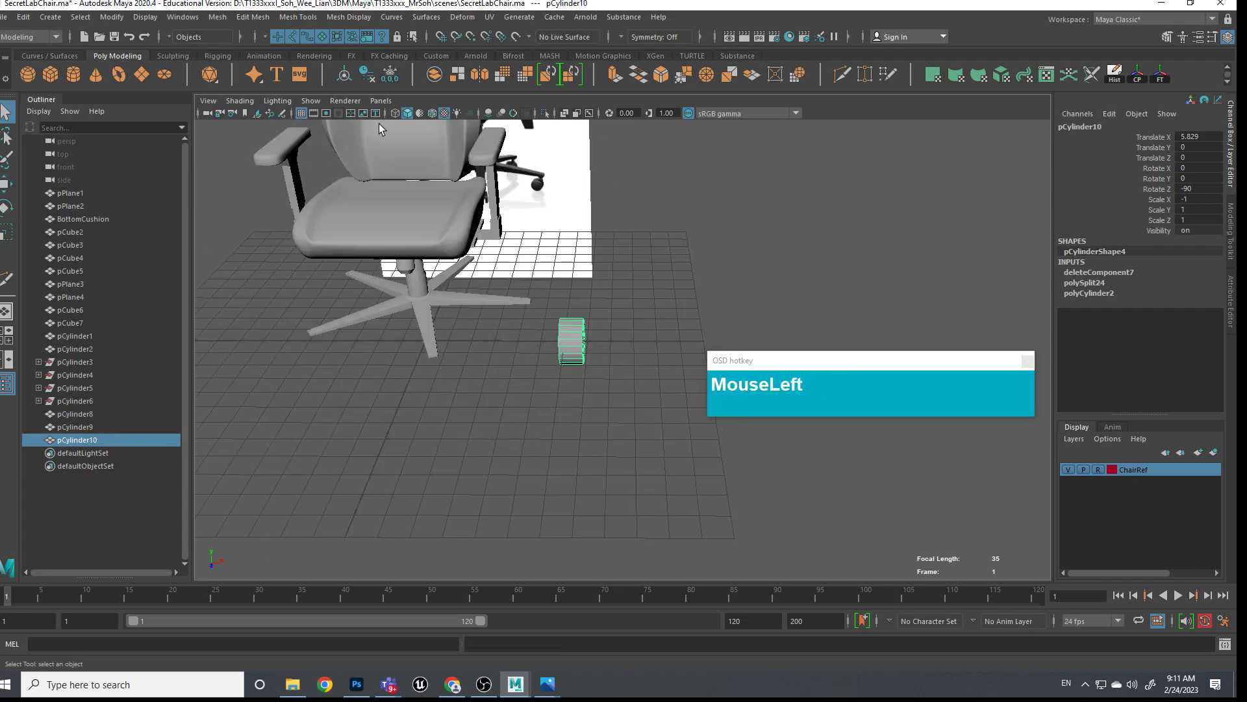
{"action": "left_click", "coordinate": [111, 17]}
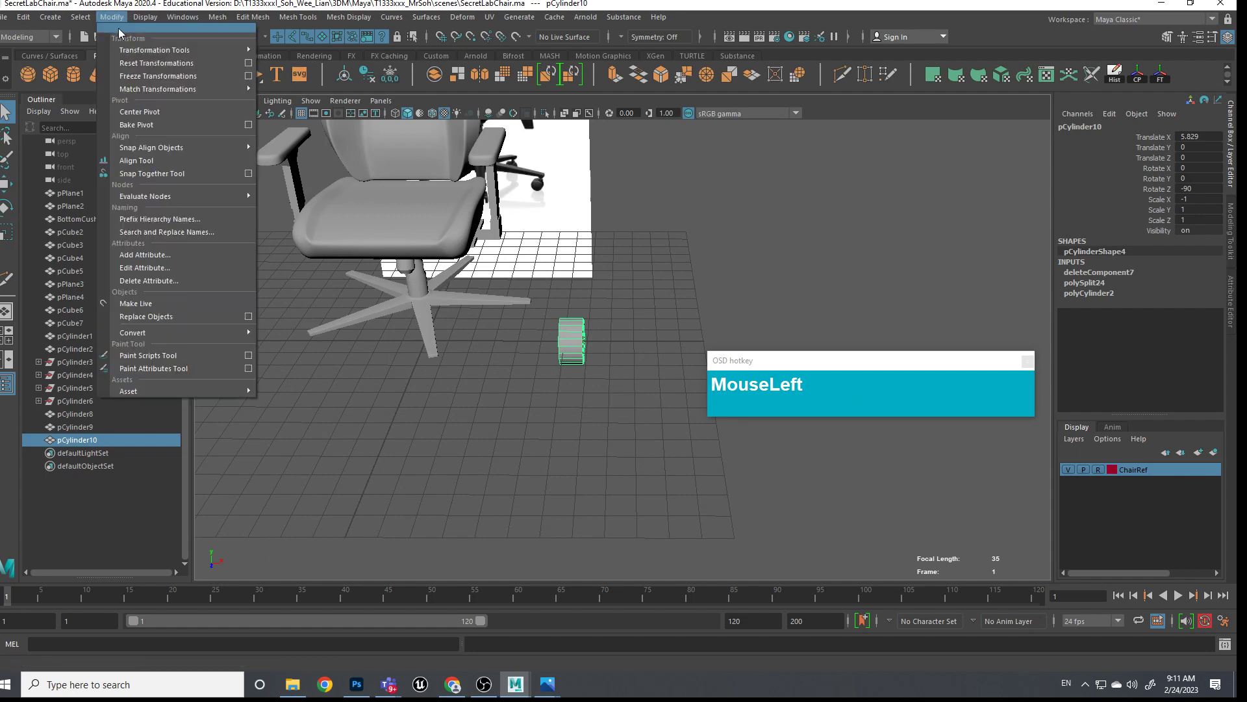
{"action": "left_click", "coordinate": [249, 76]}
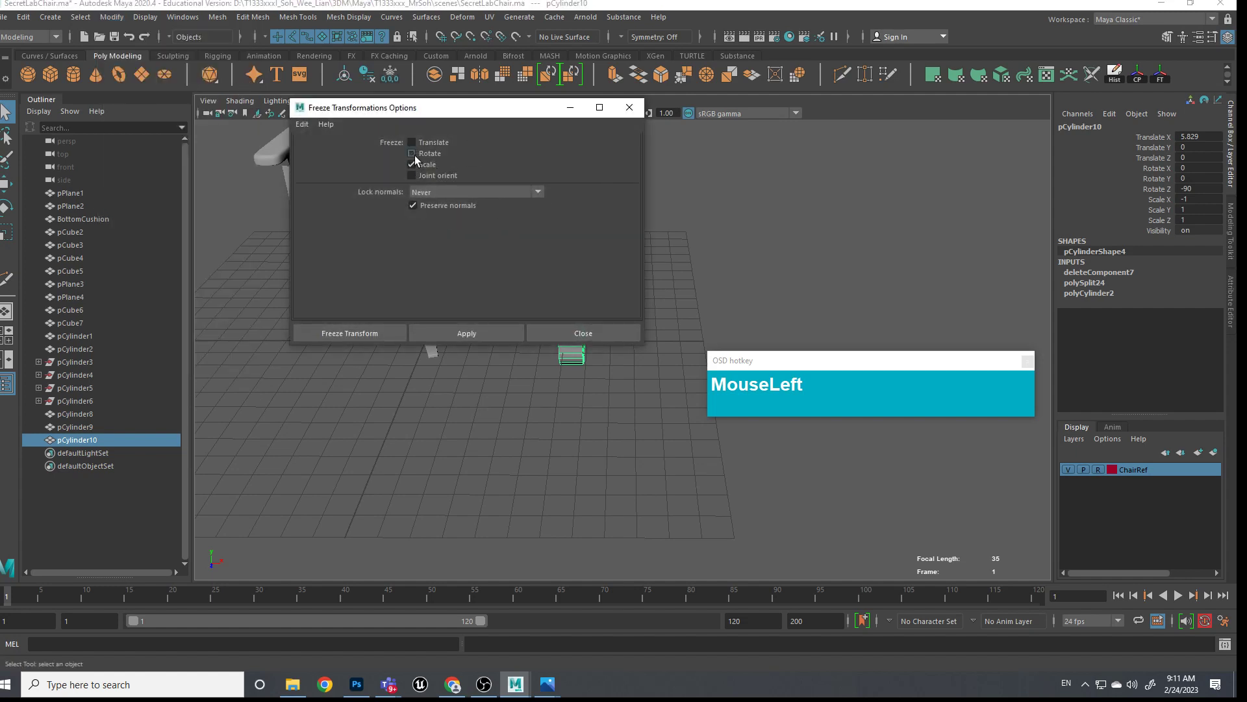
{"action": "left_click", "coordinate": [629, 107]}
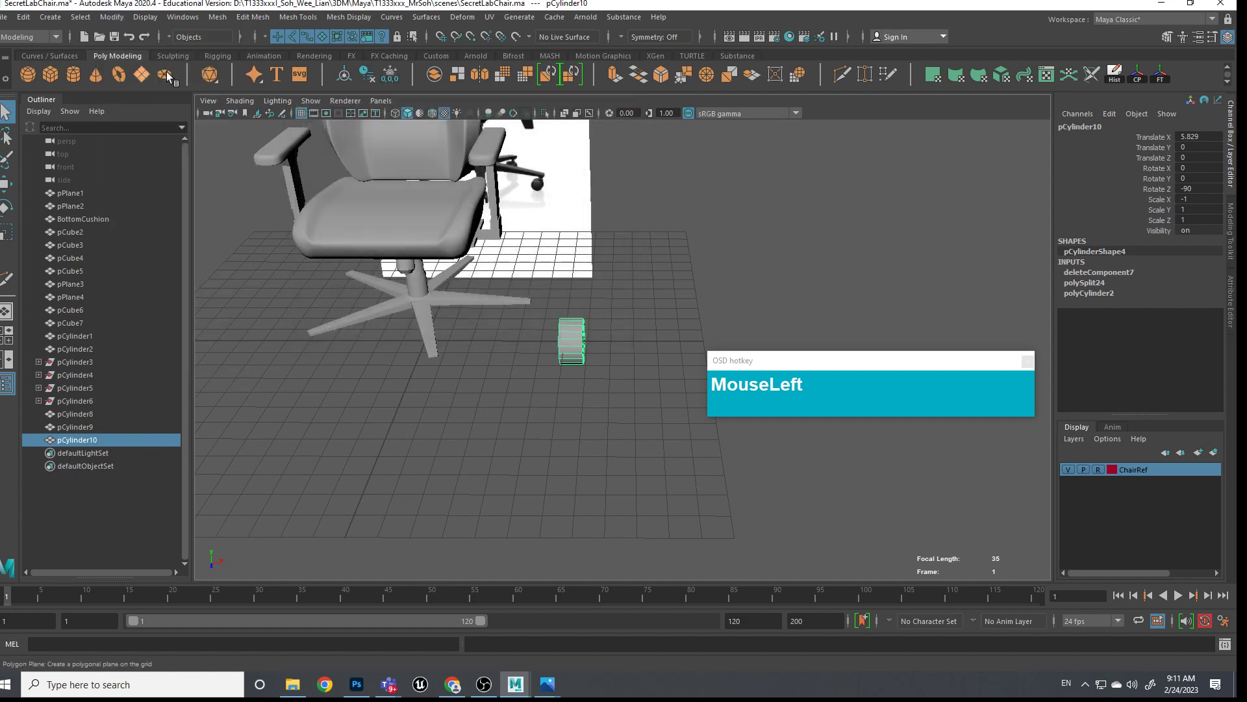
{"action": "left_click", "coordinate": [391, 76]}
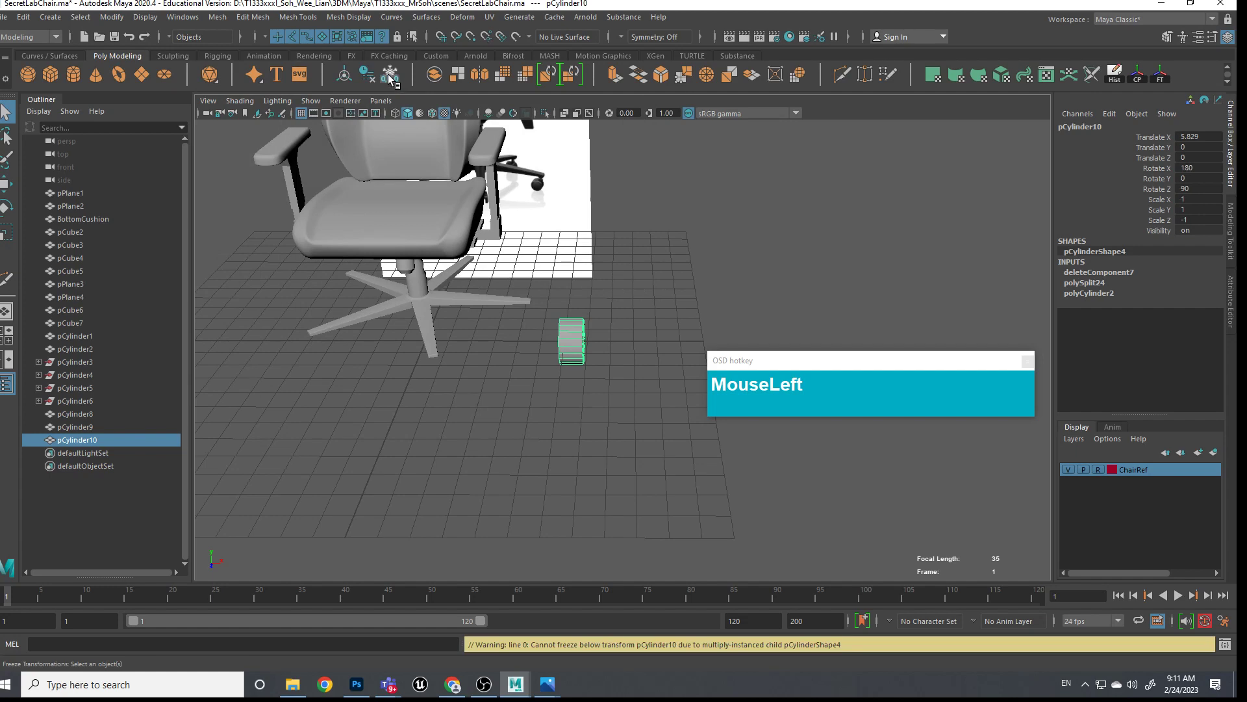
Delete the mirrored half cylinder's construction history and try again to freeze its transformations
{"action": "right_click_drag", "start_coordinate": [570, 329], "coordinate": [629, 304]}
{"action": "left_click", "coordinate": [629, 280]}
{"action": "left_click", "coordinate": [572, 338]}
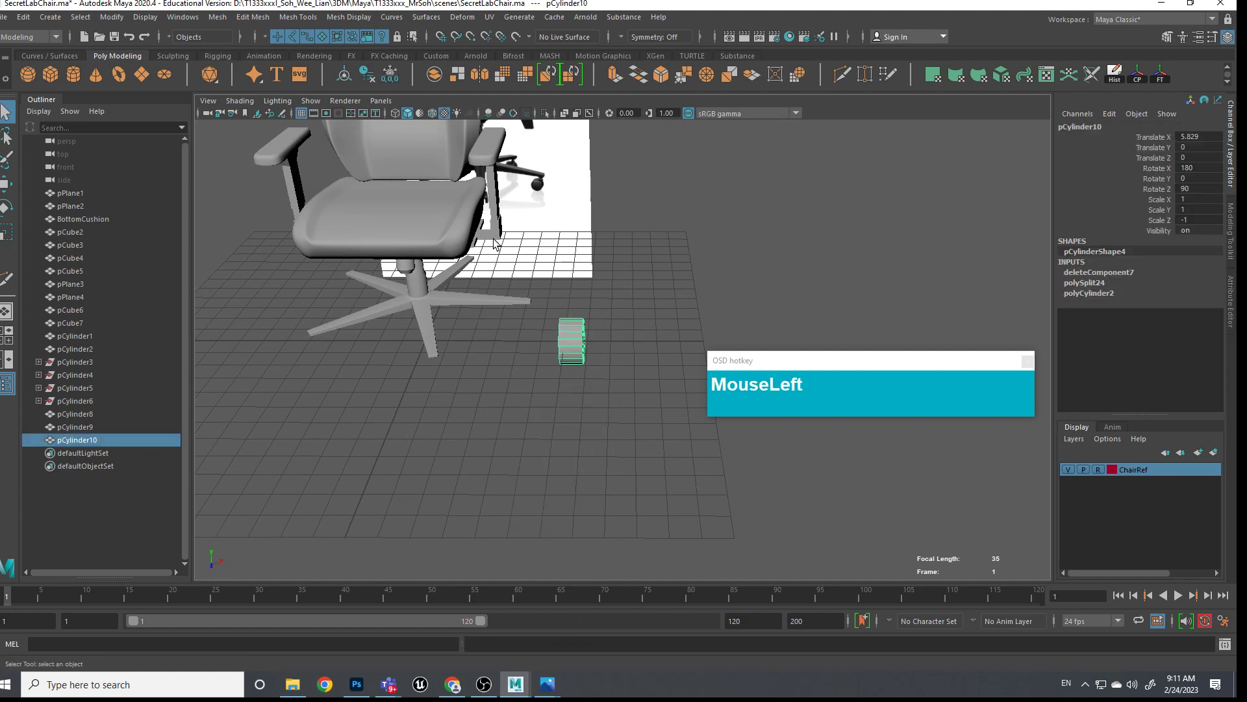
{"action": "left_click", "coordinate": [390, 76]}
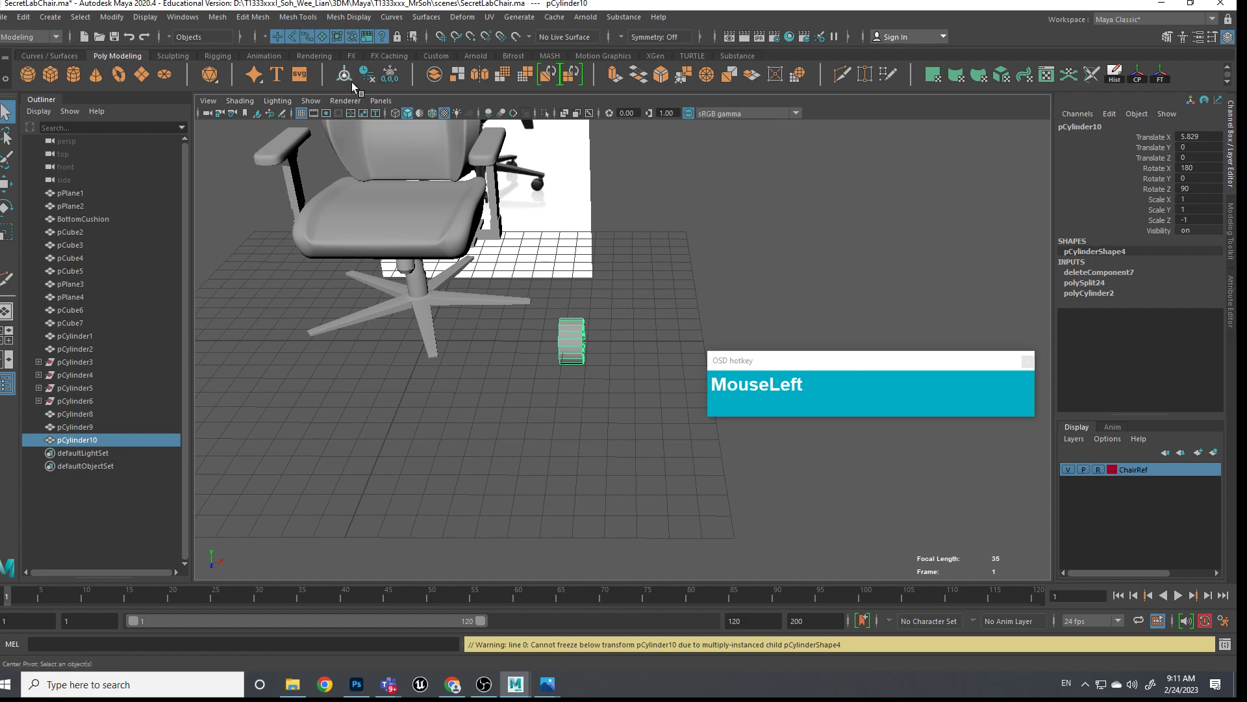
{"action": "left_click", "coordinate": [368, 76]}
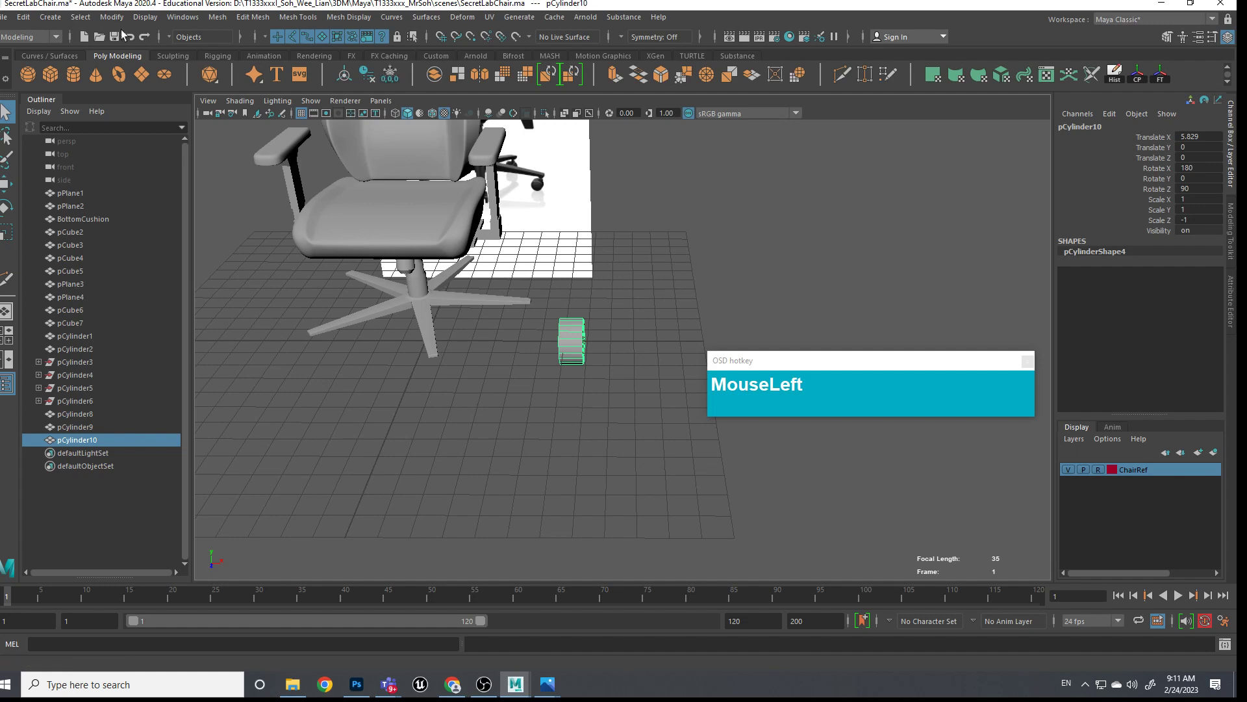
{"action": "left_click", "coordinate": [145, 17]}
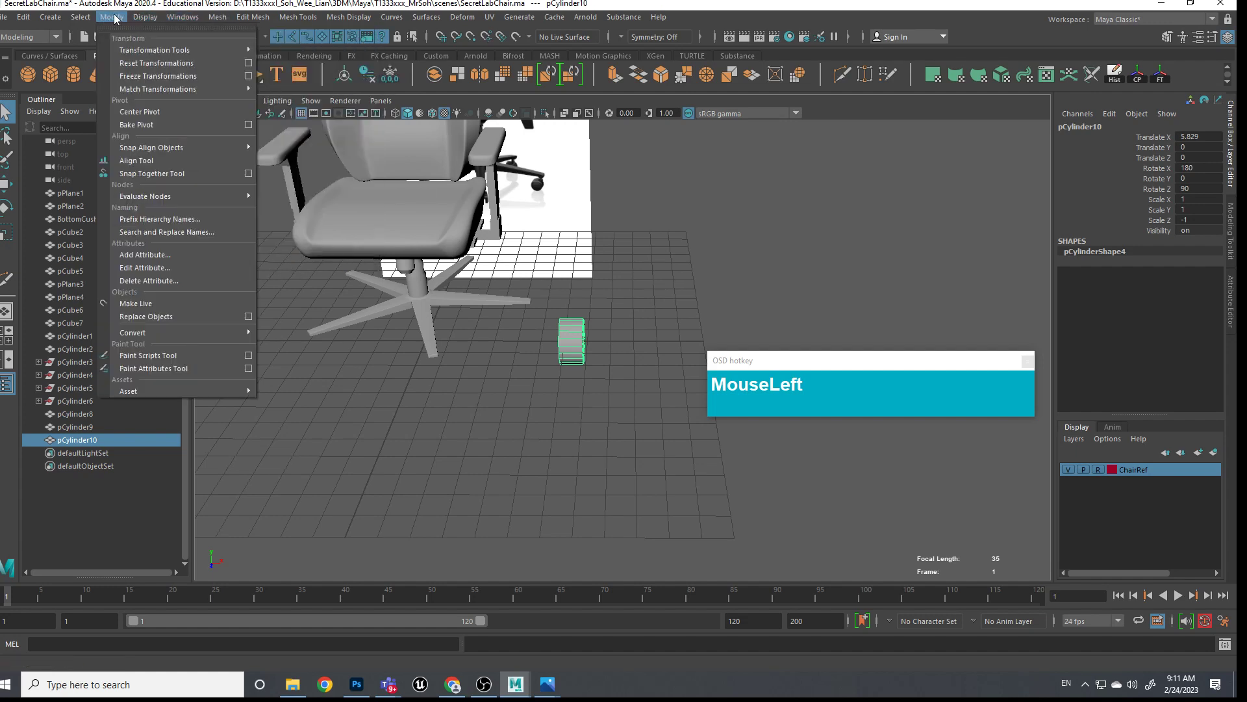
{"action": "left_click", "coordinate": [150, 76]}
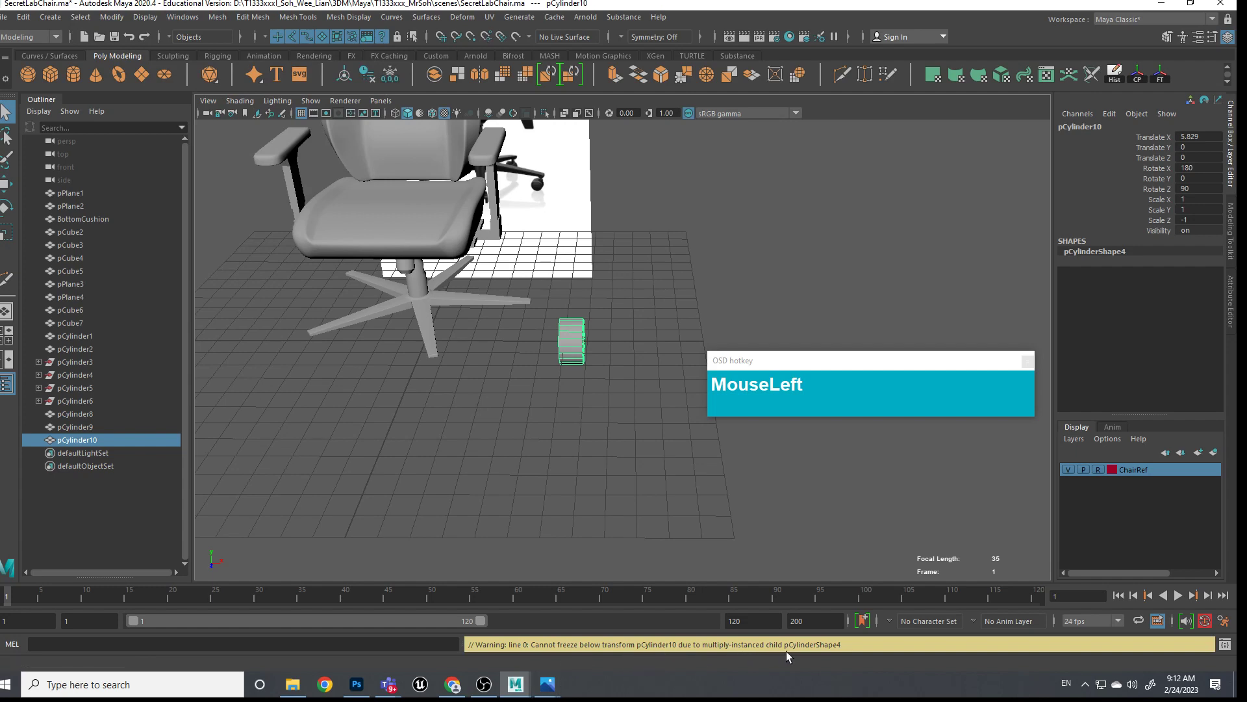
Delete the mirrored duplicate pCylinder10, keeping the original half cylinder
{"action": "left_click", "coordinate": [79, 447]}
{"action": "left_click", "coordinate": [79, 440]}
{"action": "key", "text": "Delete"}
{"action": "left_click", "coordinate": [76, 428]}
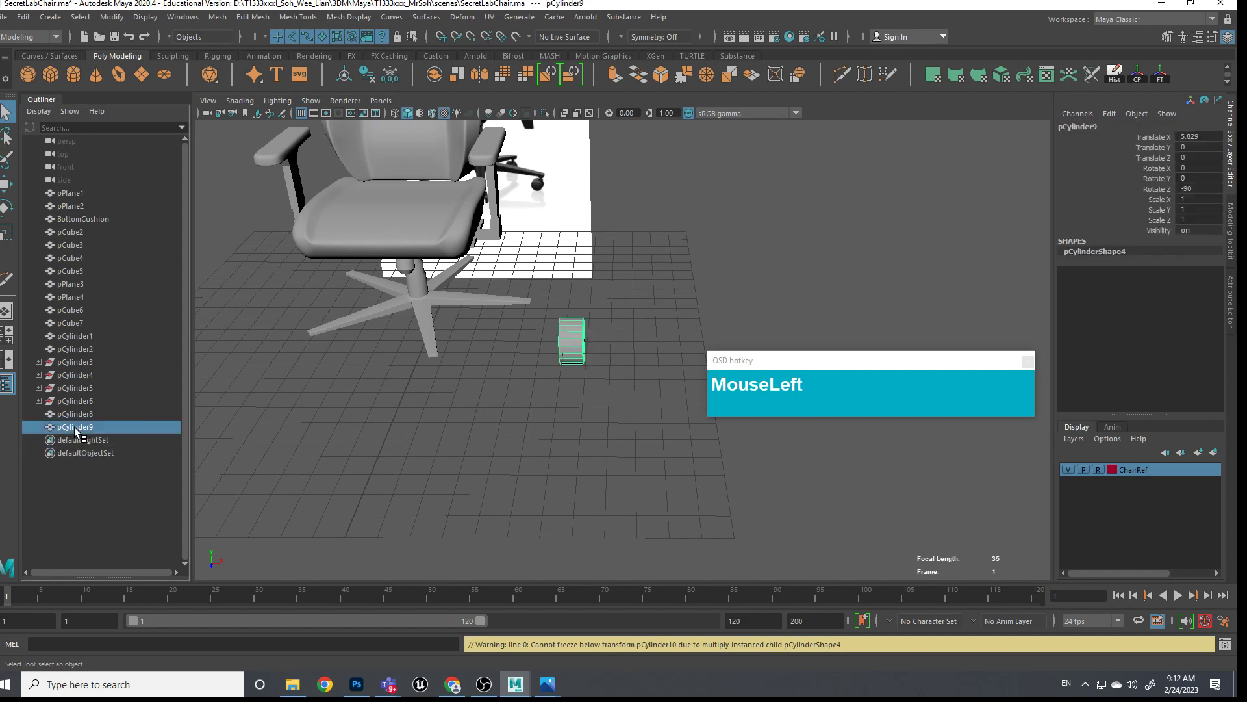
{"action": "key", "text": "Delete"}
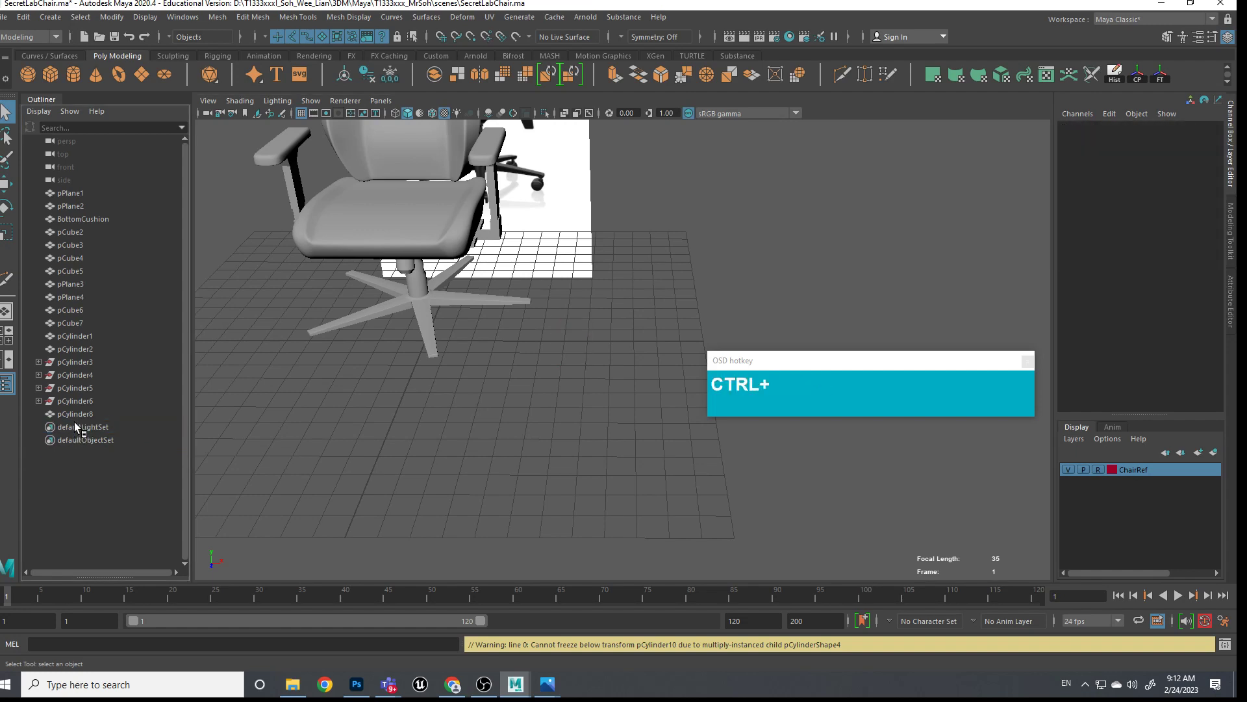
{"action": "key", "text": "ctrl+z"}
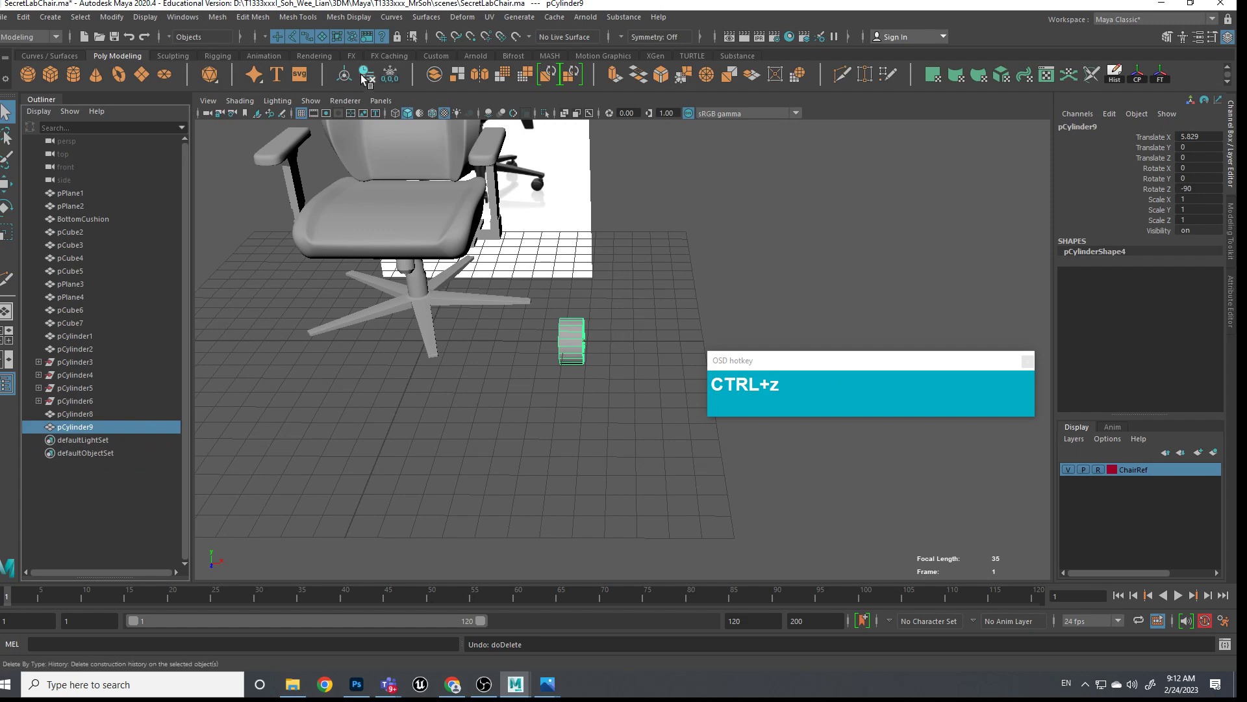
Freeze the translation, rotation and scale of the original half cylinder pCylinder9
{"action": "left_click", "coordinate": [391, 75]}
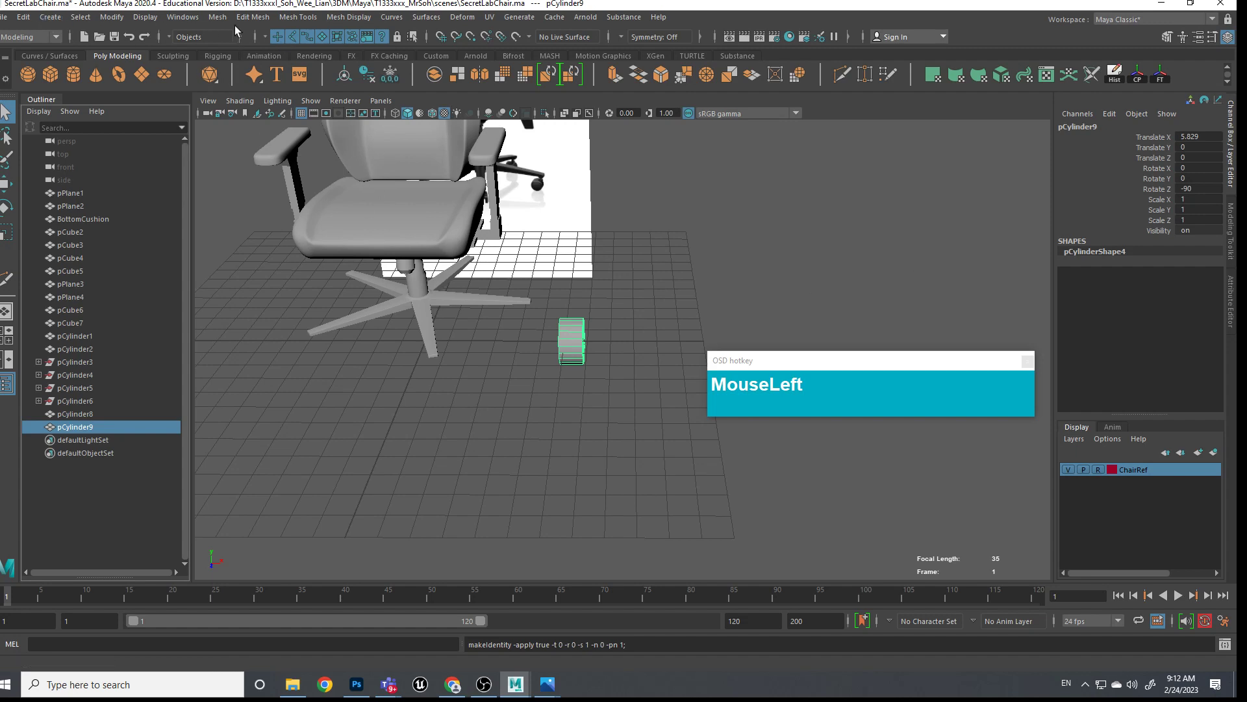
{"action": "left_click", "coordinate": [115, 20]}
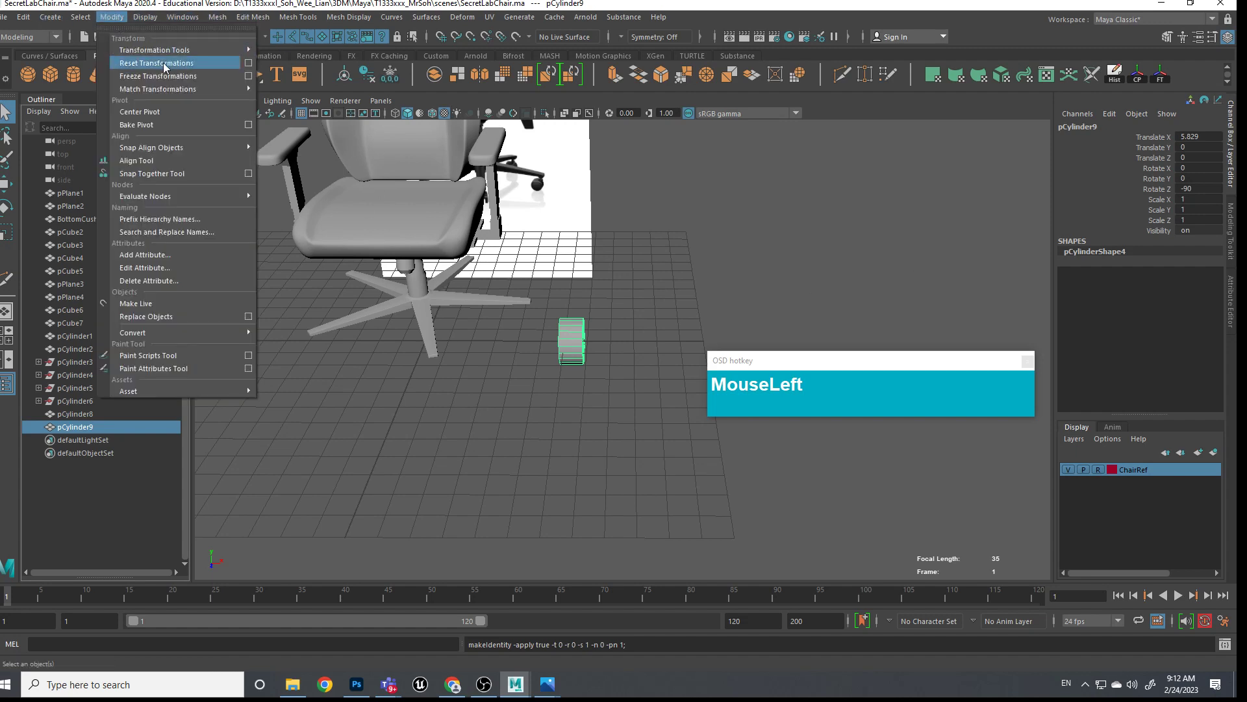
{"action": "left_click", "coordinate": [253, 86]}
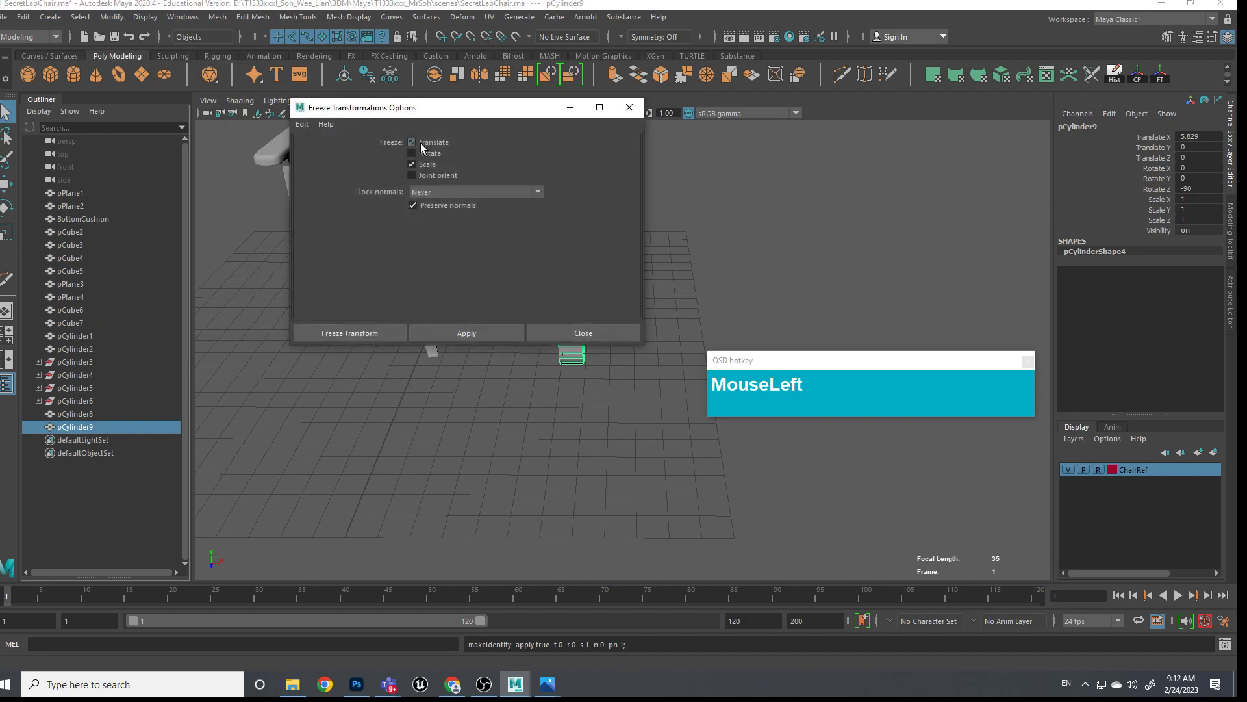
{"action": "left_click", "coordinate": [365, 333]}
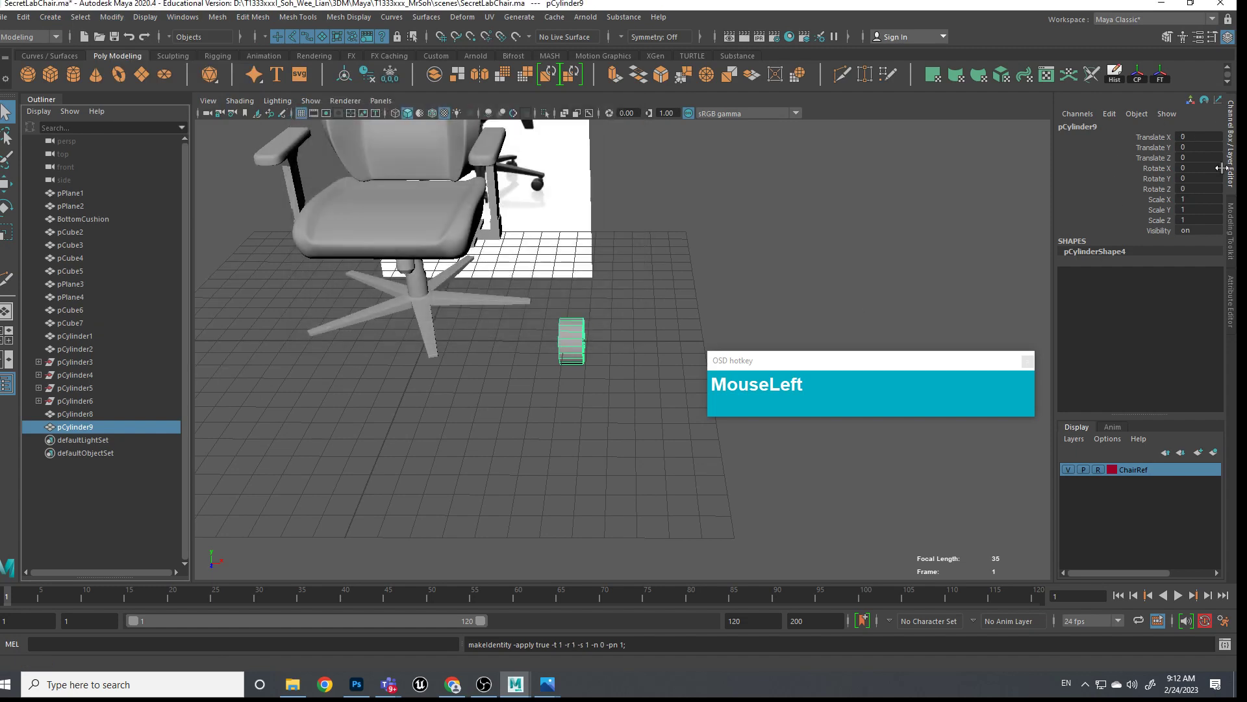
Mirror the frozen half cylinder across X with Duplicate Special, using Scale X -1
{"action": "left_click", "coordinate": [644, 365]}
{"action": "left_click", "coordinate": [579, 344]}
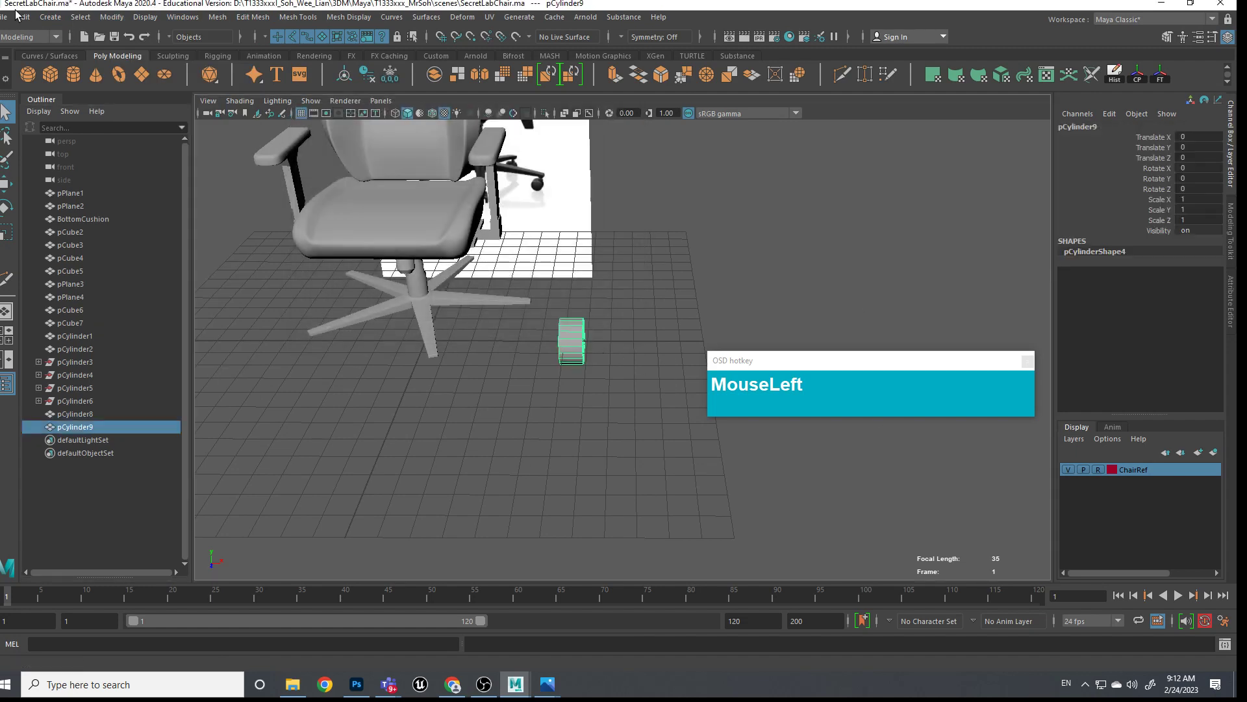
{"action": "left_click", "coordinate": [24, 17]}
{"action": "left_click", "coordinate": [183, 219]}
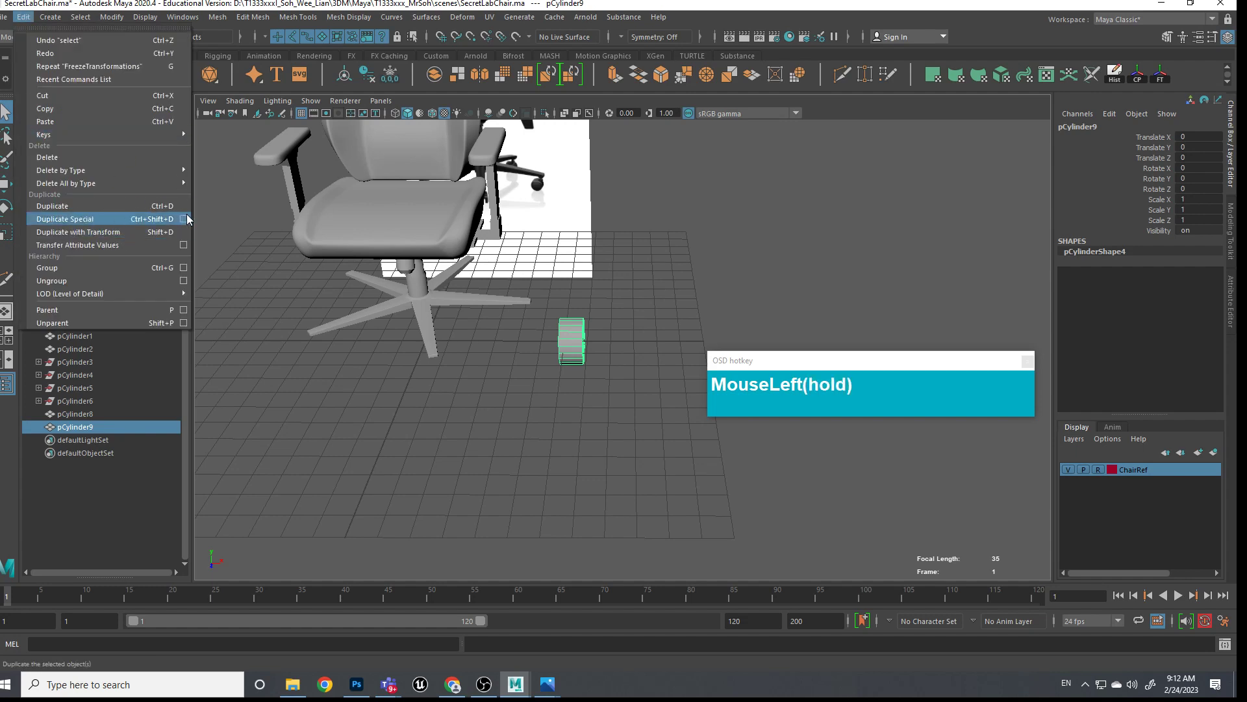
{"action": "left_click", "coordinate": [375, 349]}
Bevel the outer rim edge loop of the wheel half and lower the bevel fraction below 0.5
{"action": "scroll", "coordinate": [532, 358], "scroll_direction": "up", "scroll_amount": 5}
{"action": "left_click_drag", "start_coordinate": [533, 359], "coordinate": [372, 350], "text": "alt"}
{"action": "right_click_drag", "start_coordinate": [372, 349], "coordinate": [404, 298], "text": "alt"}
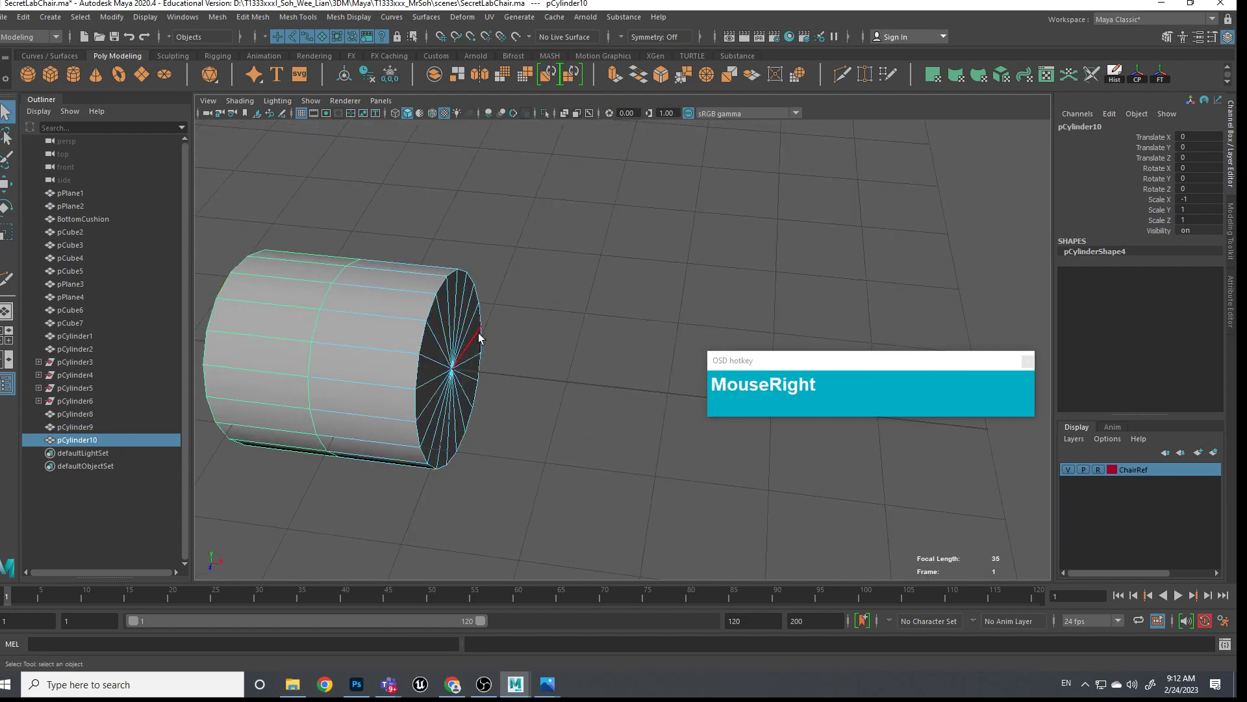
{"action": "mouse_move", "coordinate": [505, 359]}
{"action": "left_mouse_down", "text": "alt"}
{"action": "mouse_move", "coordinate": [514, 347]}
{"action": "mouse_move", "coordinate": [499, 341]}
{"action": "left_mouse_up", "text": "alt"}
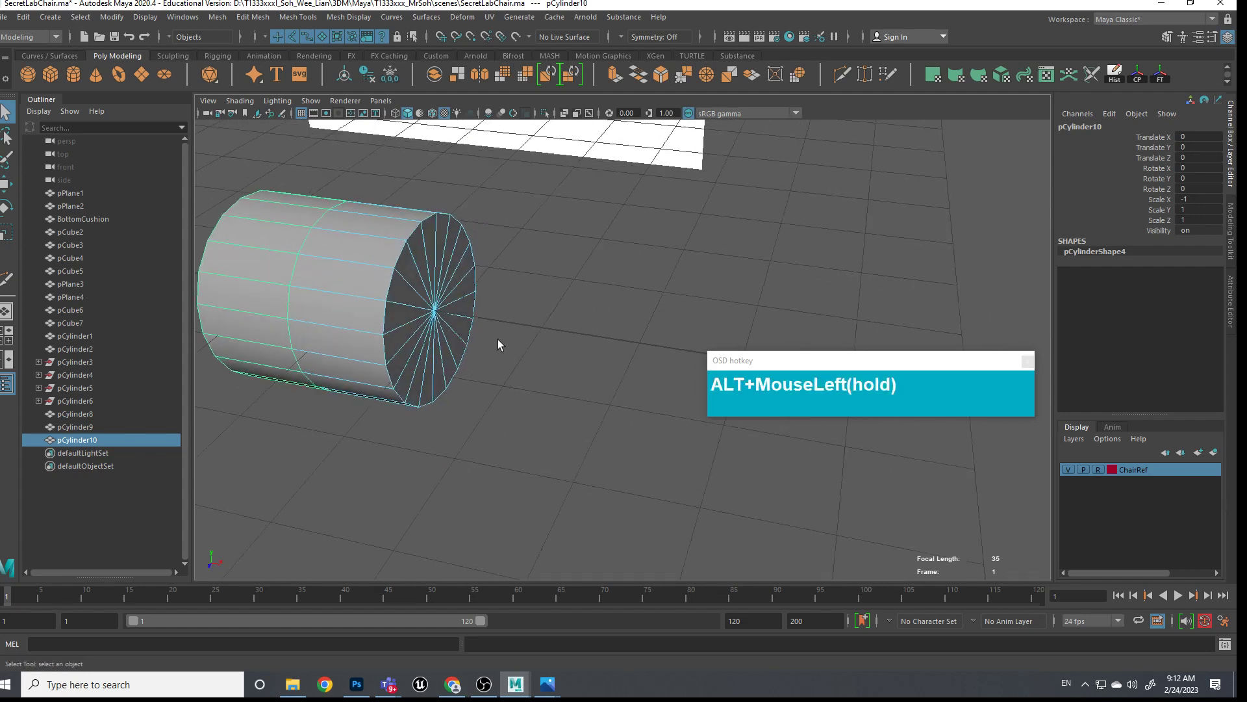
{"action": "left_click", "coordinate": [396, 259]}
{"action": "right_click_drag", "start_coordinate": [397, 260], "coordinate": [482, 257], "text": "shift"}
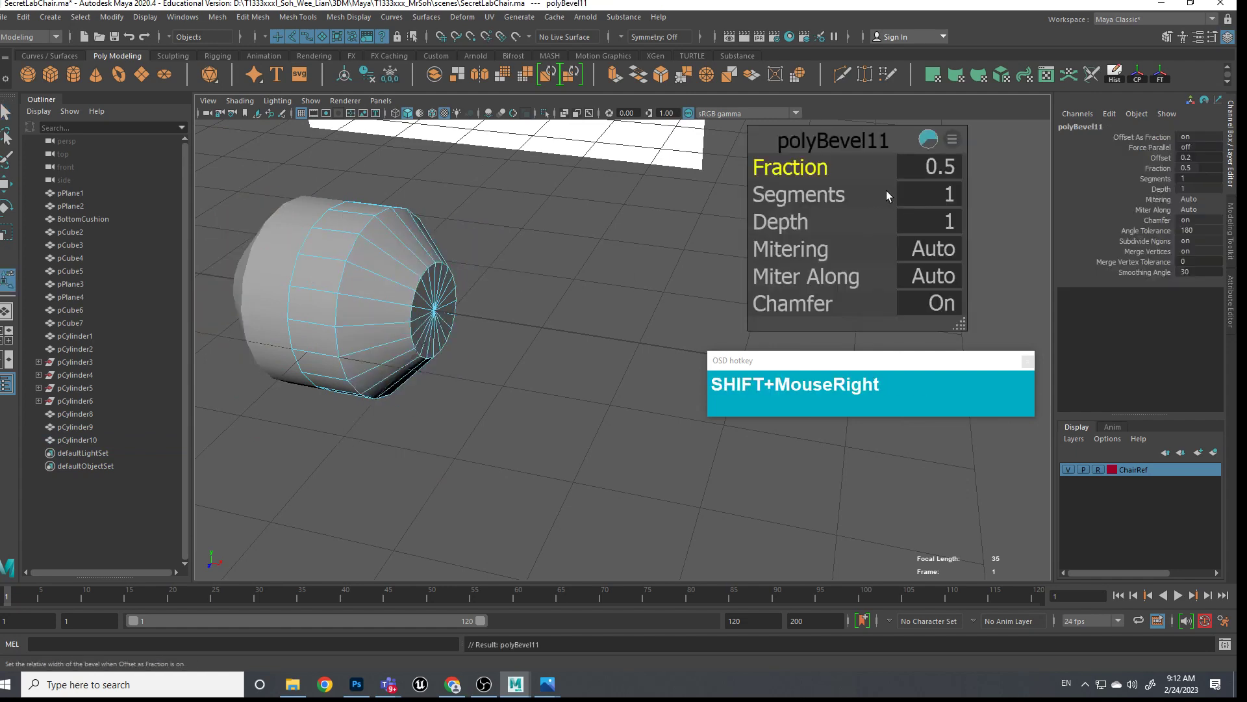
{"action": "mouse_move", "coordinate": [792, 169]}
{"action": "left_mouse_down"}
{"action": "mouse_move", "coordinate": [811, 193]}
{"action": "mouse_move", "coordinate": [785, 167]}
{"action": "left_mouse_up"}
Insert two closely spaced edge loops around the middle of the original wheel half with Multi-Cut
{"action": "left_click_drag", "start_coordinate": [510, 332], "coordinate": [421, 289], "text": "alt"}
{"action": "scroll", "coordinate": [538, 337], "scroll_direction": "down", "scroll_amount": 2}
{"action": "right_click_drag", "start_coordinate": [501, 309], "coordinate": [453, 315]}
{"action": "left_click", "coordinate": [525, 314]}
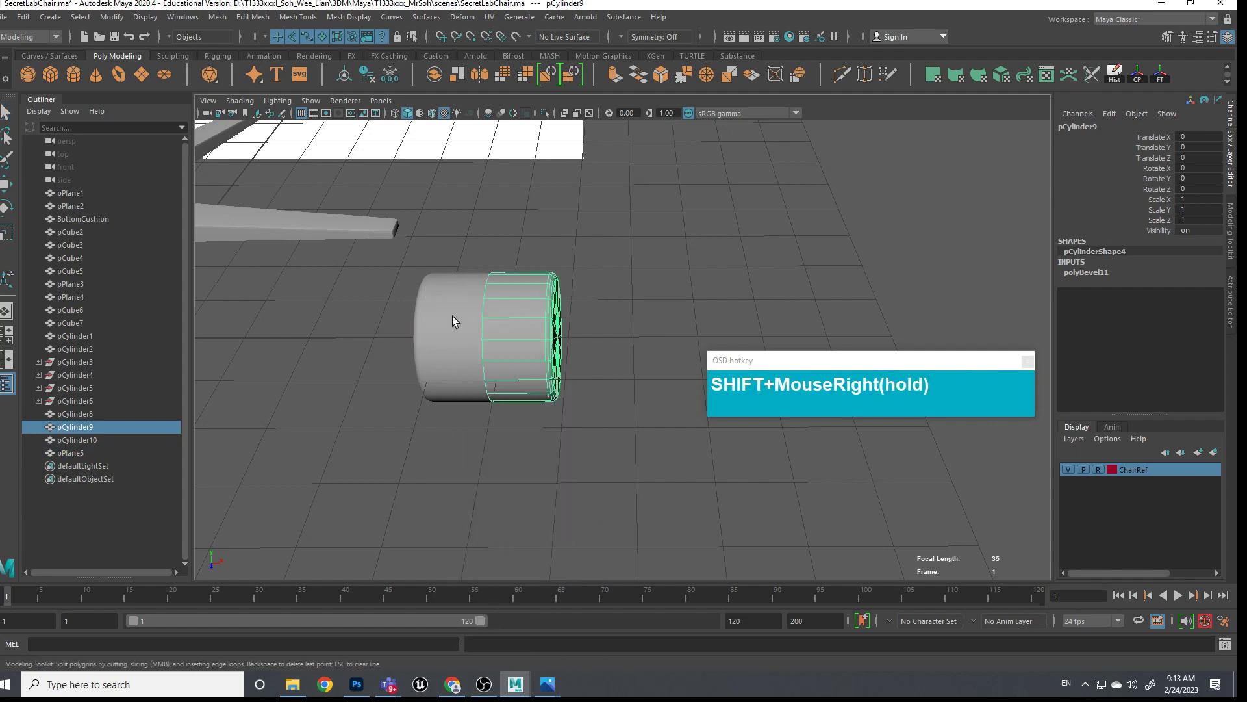
{"action": "left_click", "coordinate": [520, 315], "text": "ctrl"}
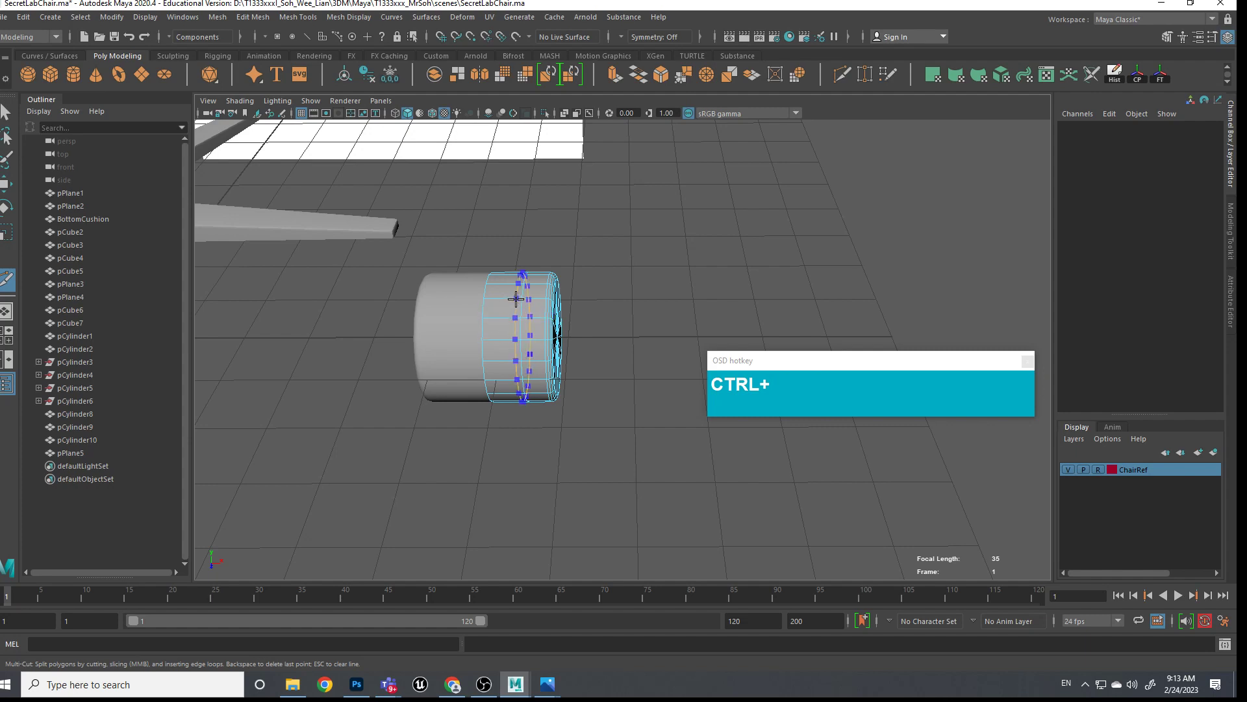
{"action": "left_click", "coordinate": [516, 299], "text": "ctrl"}
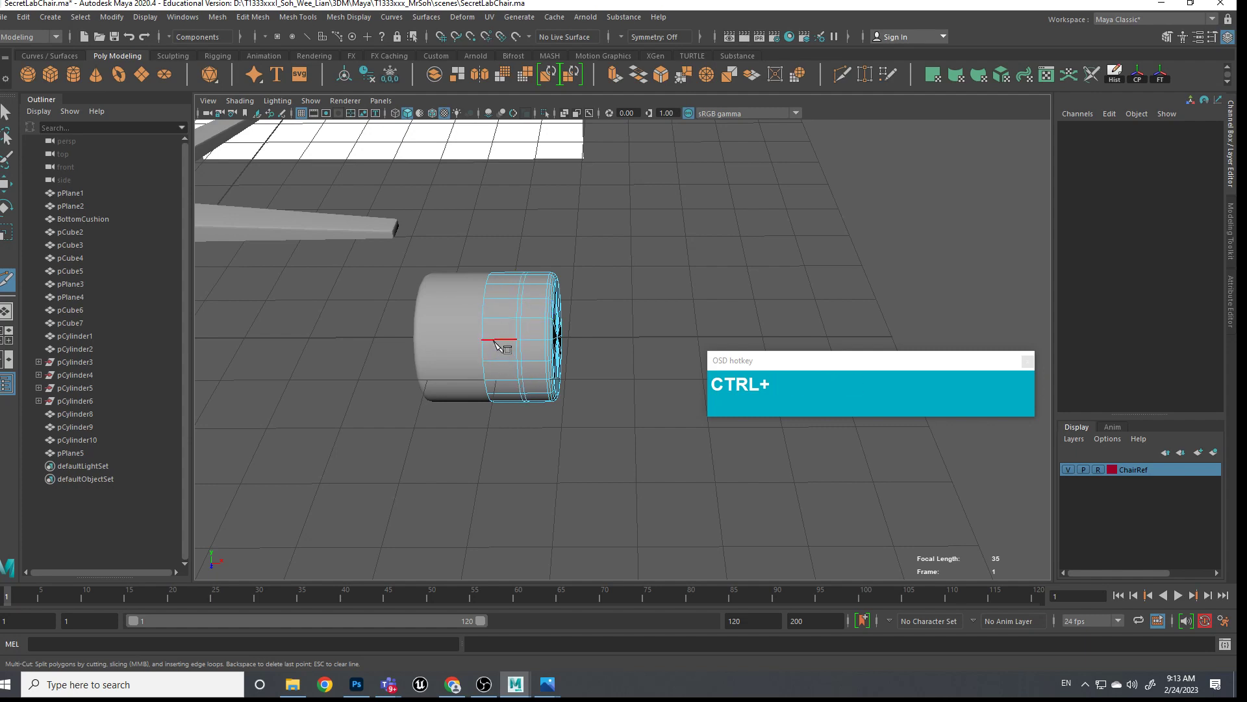
Select the ring of faces beside the mirror seam and scale it down in Y and Z to form a central groove
{"action": "key", "text": "w"}
{"action": "key", "text": "q"}
{"action": "right_click_drag", "start_coordinate": [498, 333], "coordinate": [500, 354]}
{"action": "left_click", "coordinate": [500, 323]}
{"action": "double_click", "coordinate": [500, 310], "text": "shift"}
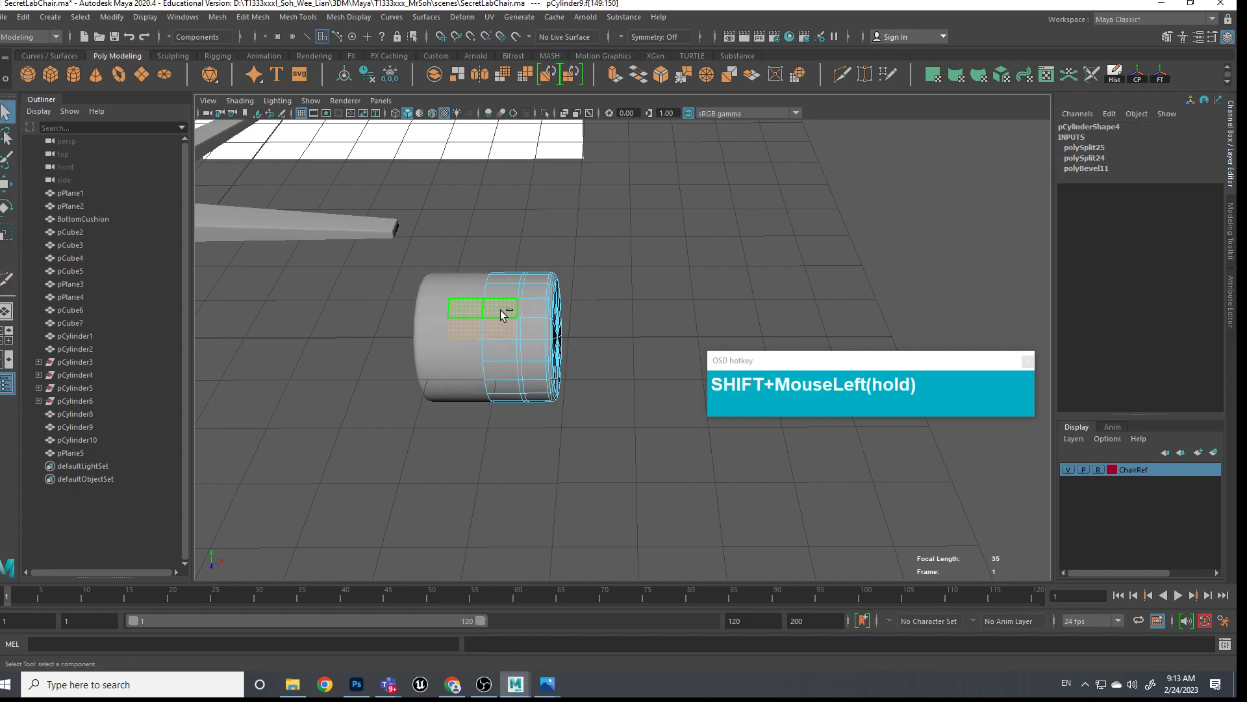
{"action": "right_click_drag", "start_coordinate": [501, 311], "coordinate": [611, 392], "text": "shift"}
{"action": "key", "text": "w"}
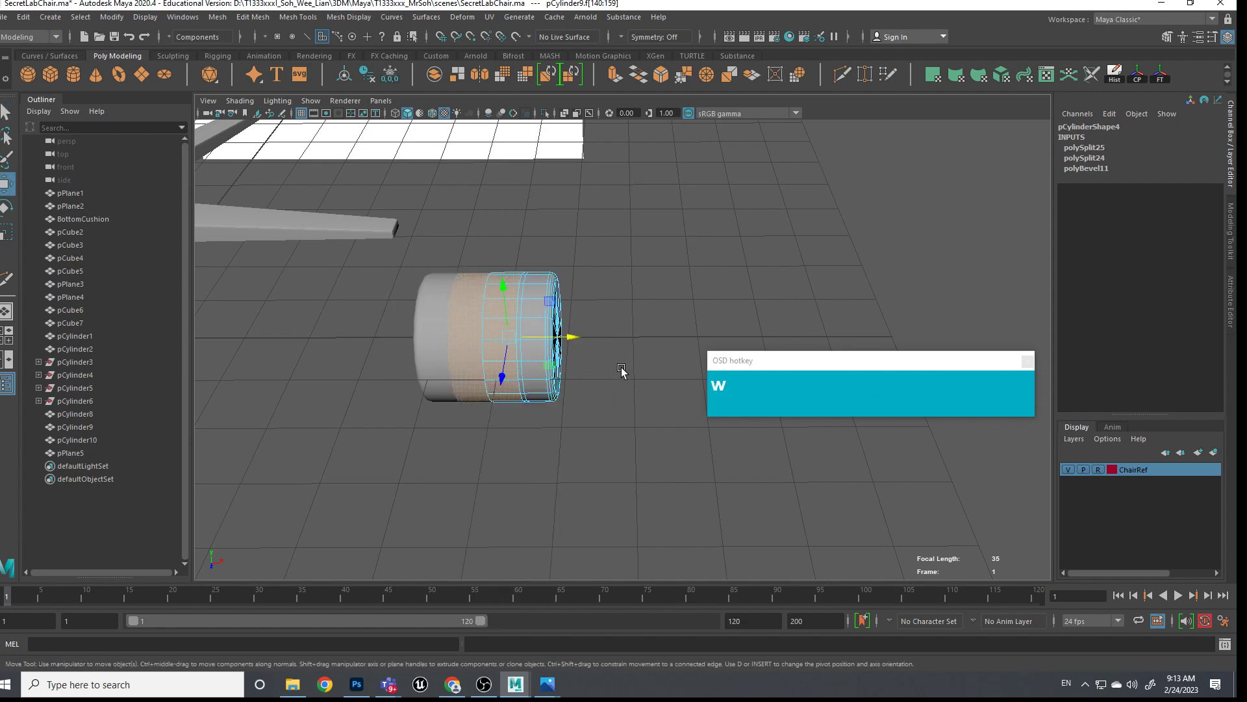
{"action": "key", "text": "r"}
{"action": "key", "text": "ctrl"}
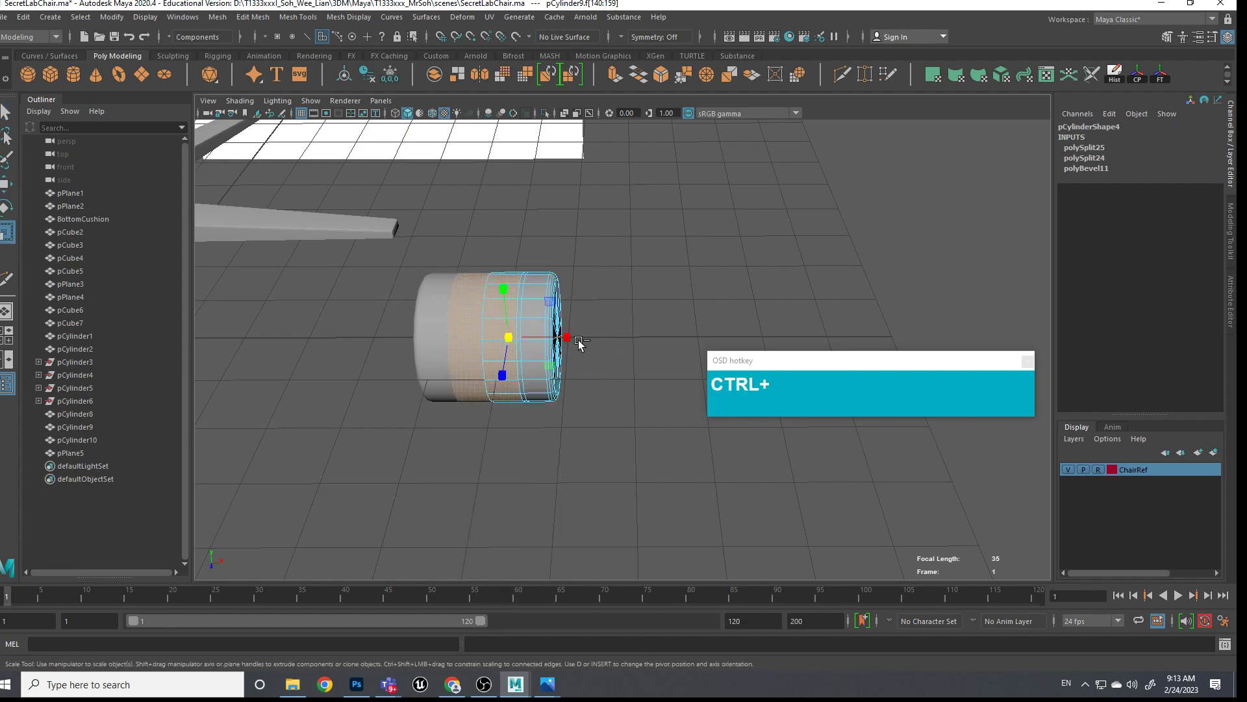
{"action": "left_click_drag", "start_coordinate": [570, 338], "coordinate": [564, 338], "text": "ctrl"}
Move the wheel half's vertices outside the mirror seam inward along X to narrow the central groove
{"action": "right_click_drag", "start_coordinate": [527, 306], "coordinate": [460, 306]}
{"action": "left_click_drag", "start_coordinate": [588, 349], "coordinate": [519, 241], "text": "alt"}
{"action": "left_click", "coordinate": [580, 326]}
{"action": "key", "text": "w"}
{"action": "left_click_drag", "start_coordinate": [604, 333], "coordinate": [579, 332]}
Select the outer rim vertices of the wheel half and move them slightly inward along X to thin the rim
{"action": "left_click_drag", "start_coordinate": [578, 332], "coordinate": [507, 354], "text": "alt"}
{"action": "middle_click_drag", "start_coordinate": [507, 364], "coordinate": [529, 485], "text": "alt"}
{"action": "left_click_drag", "start_coordinate": [529, 485], "coordinate": [561, 453], "text": "alt"}
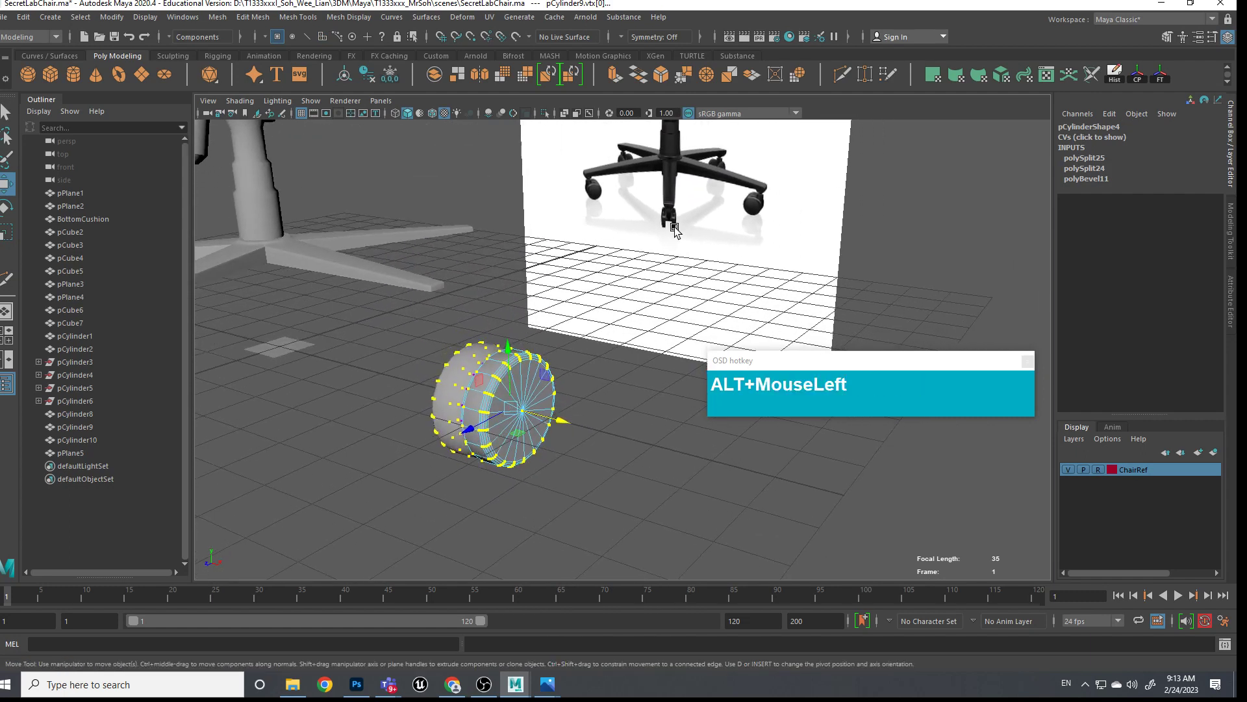
{"action": "left_click_drag", "start_coordinate": [518, 422], "coordinate": [621, 437], "text": "alt"}
{"action": "left_click_drag", "start_coordinate": [627, 529], "coordinate": [637, 515], "text": "alt"}
{"action": "left_click_drag", "start_coordinate": [675, 552], "coordinate": [584, 259]}
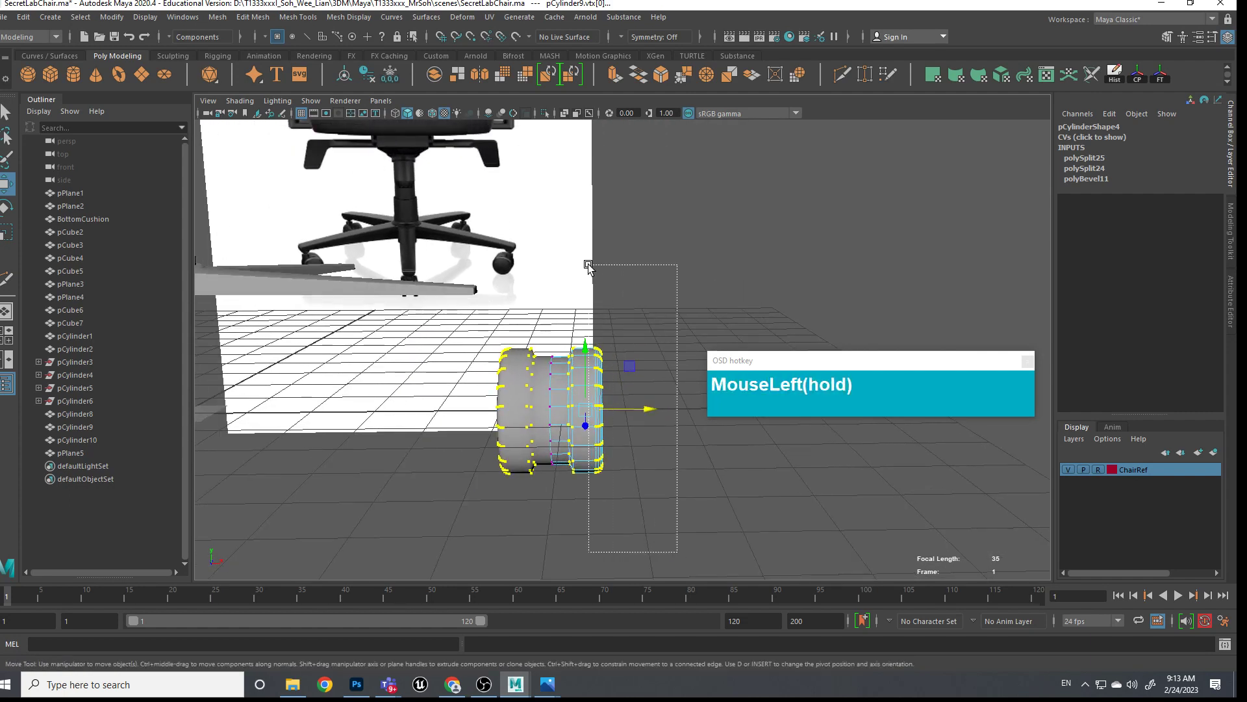
{"action": "left_click_drag", "start_coordinate": [650, 412], "coordinate": [646, 411]}
{"action": "left_click_drag", "start_coordinate": [647, 411], "coordinate": [586, 358], "text": "alt"}
{"action": "left_click_drag", "start_coordinate": [468, 253], "coordinate": [567, 305], "text": "alt"}
{"action": "left_click_drag", "start_coordinate": [643, 408], "coordinate": [637, 404]}
Insert an edge loop around the groove floor close to the rim wall with Multi-Cut
{"action": "scroll", "coordinate": [638, 404], "scroll_direction": "up", "scroll_amount": 5}
{"action": "middle_click_drag", "start_coordinate": [637, 404], "coordinate": [581, 315], "text": "alt"}
{"action": "right_click_drag", "start_coordinate": [582, 315], "coordinate": [520, 315], "text": "shift"}
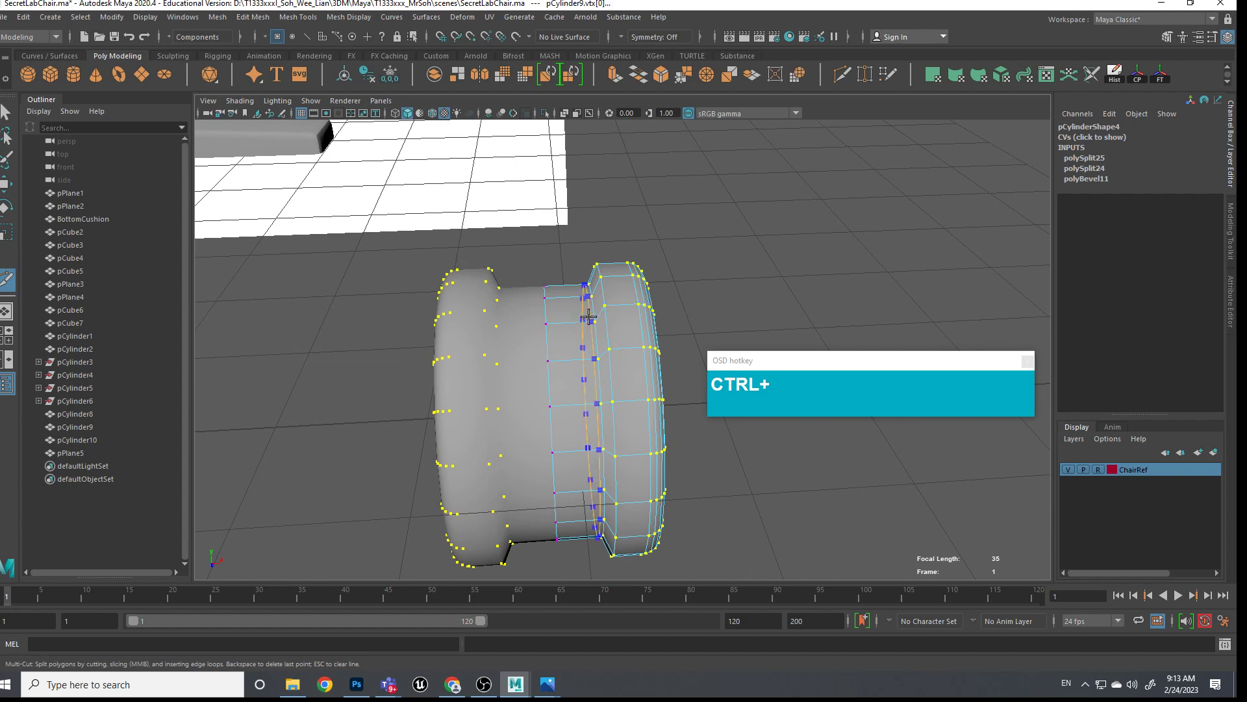
{"action": "left_click", "coordinate": [589, 317], "text": "ctrl"}
{"action": "scroll", "coordinate": [620, 374], "scroll_direction": "up", "scroll_amount": 2}
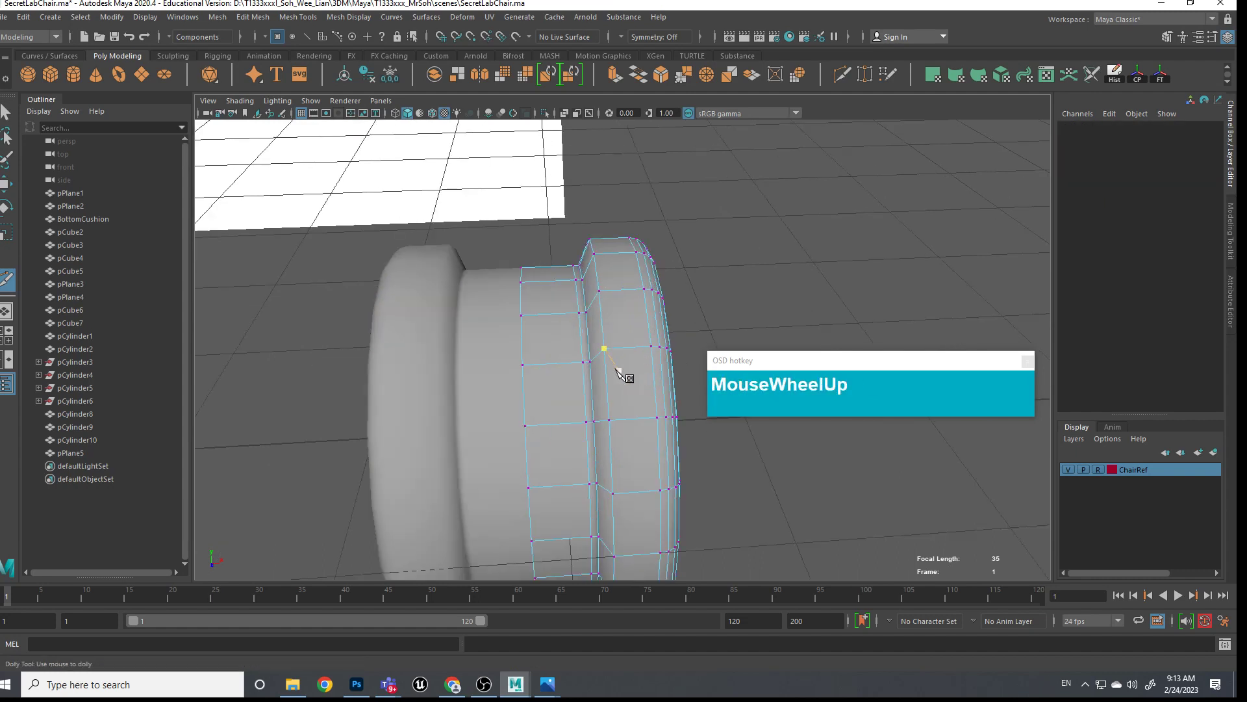
Select the narrow ring of faces beside the groove wall and adjust it to make the wall steeper
{"action": "right_click_drag", "start_coordinate": [578, 362], "coordinate": [588, 380]}
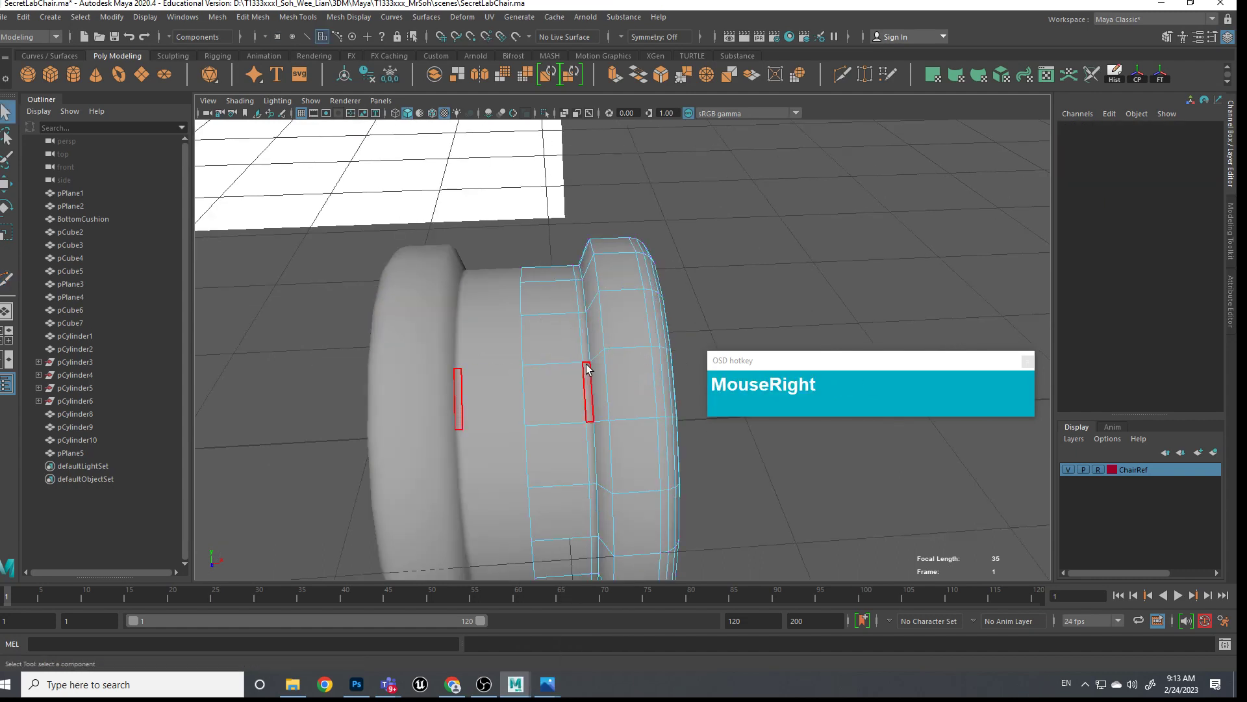
{"action": "left_click", "coordinate": [588, 370]}
{"action": "double_click", "coordinate": [593, 357], "text": "shift"}
{"action": "key", "text": "shift+w"}
{"action": "left_click_drag", "start_coordinate": [635, 423], "coordinate": [640, 364]}
Select the outer vertices of the wheel half and move them inward along X to make the rim thinner
{"action": "right_click_drag", "start_coordinate": [625, 333], "coordinate": [578, 328]}
{"action": "left_click", "coordinate": [652, 375], "text": "alt"}
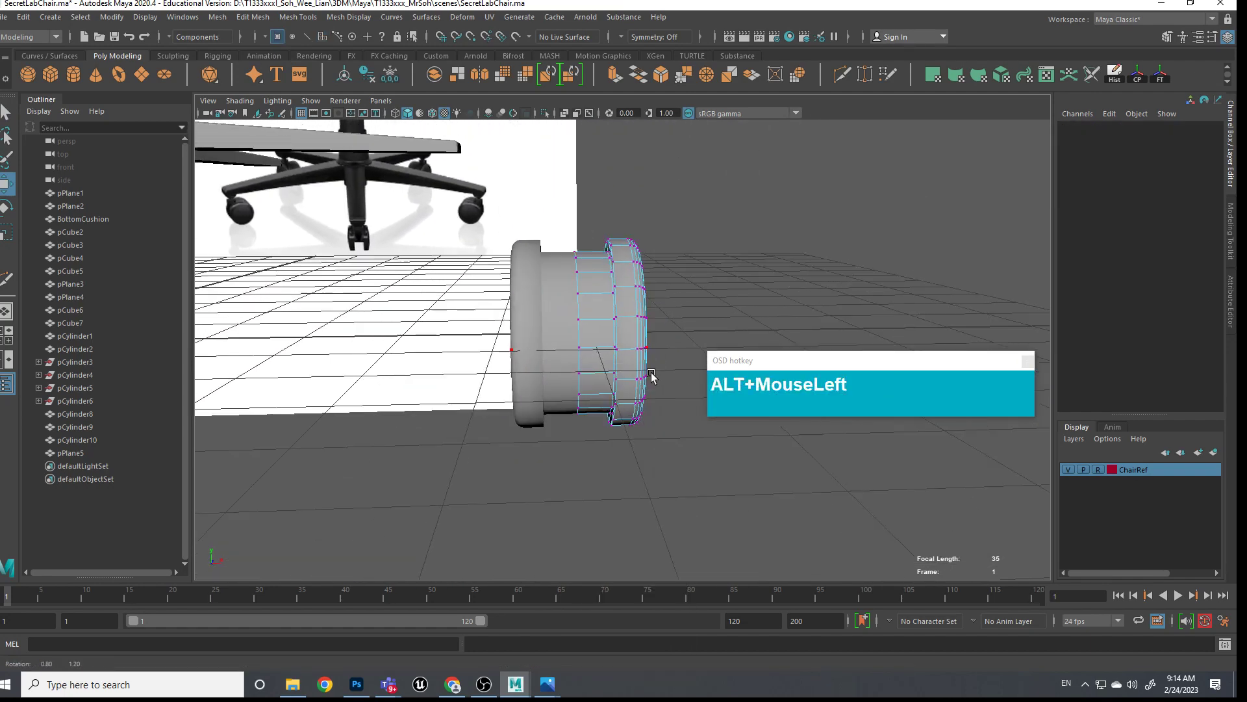
{"action": "left_click_drag", "start_coordinate": [651, 376], "coordinate": [647, 432], "text": "alt"}
{"action": "left_click_drag", "start_coordinate": [669, 509], "coordinate": [591, 167]}
{"action": "left_click_drag", "start_coordinate": [676, 336], "coordinate": [642, 346]}
{"action": "left_click", "coordinate": [650, 462]}
{"action": "scroll", "coordinate": [650, 463], "scroll_direction": "down", "scroll_amount": 2, "text": "alt"}
{"action": "left_click_drag", "start_coordinate": [649, 462], "coordinate": [529, 454], "text": "alt"}
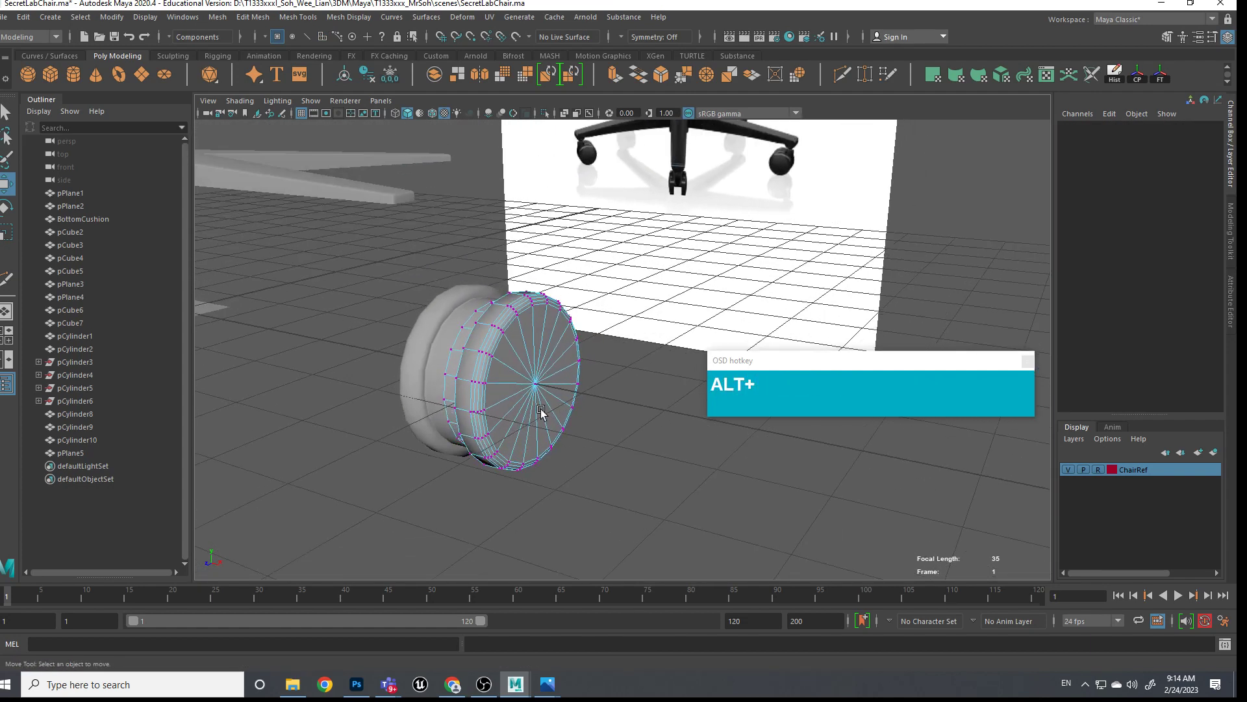
{"action": "left_click_drag", "start_coordinate": [599, 386], "coordinate": [512, 429], "text": "alt"}
{"action": "left_click_drag", "start_coordinate": [504, 295], "coordinate": [495, 385], "text": "alt"}
Return to object mode and delete the mirrored copy of the wheel half
{"action": "right_click_drag", "start_coordinate": [503, 328], "coordinate": [590, 323]}
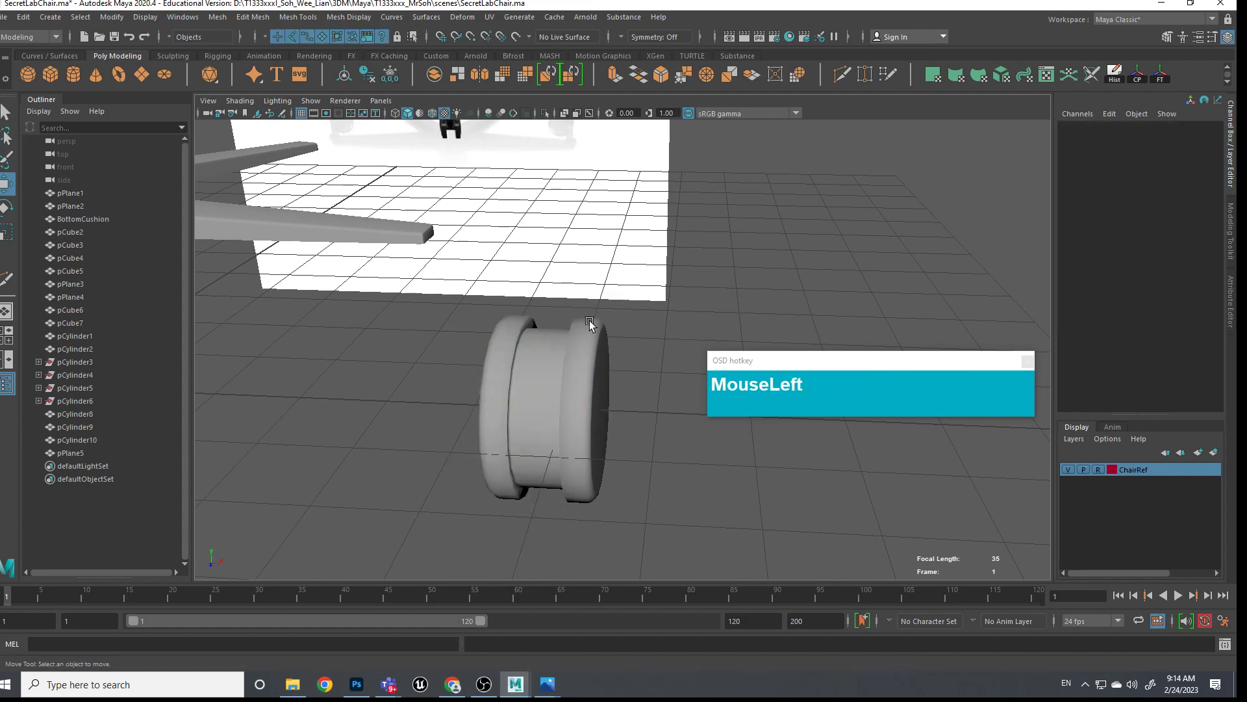
{"action": "left_click", "coordinate": [498, 387]}
{"action": "key", "text": "Delete"}
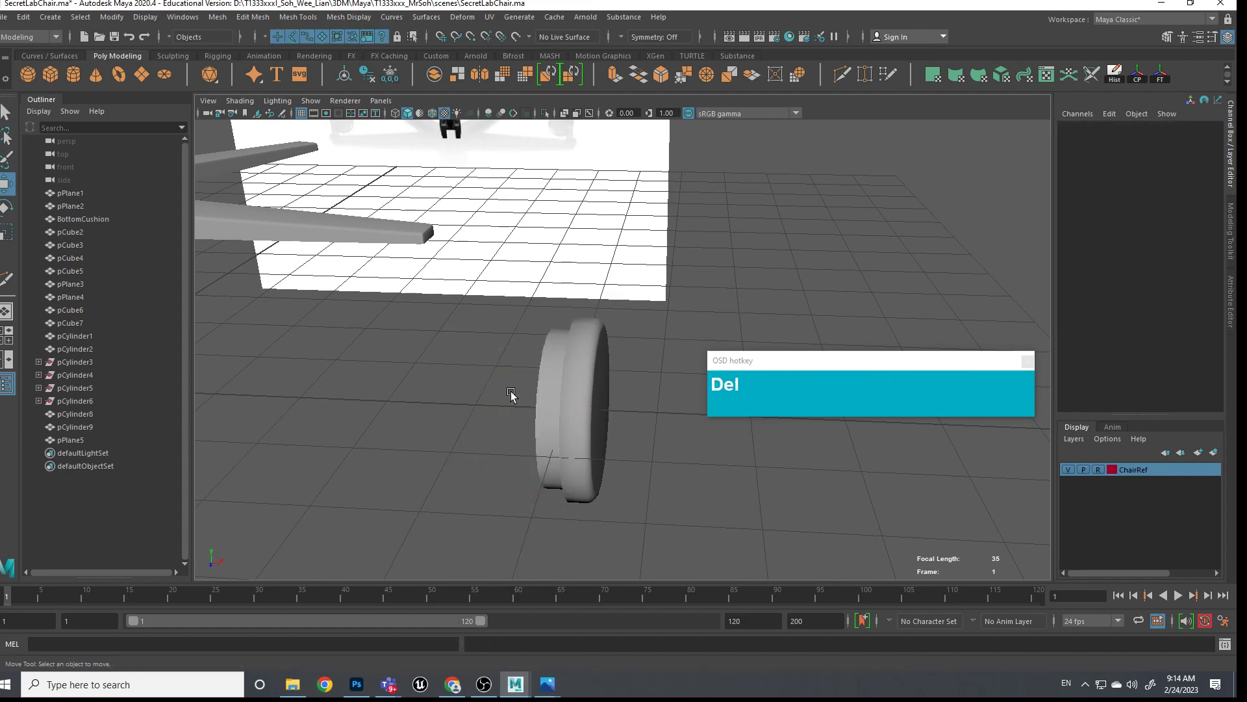
Move the remaining wheel half along X to the centre of the chair base
{"action": "scroll", "coordinate": [513, 395], "scroll_direction": "down", "scroll_amount": 5}
{"action": "left_click", "coordinate": [602, 379]}
{"action": "scroll", "coordinate": [585, 403], "scroll_direction": "down", "scroll_amount": 2}
{"action": "middle_click_drag", "start_coordinate": [642, 384], "coordinate": [599, 429], "text": "alt"}
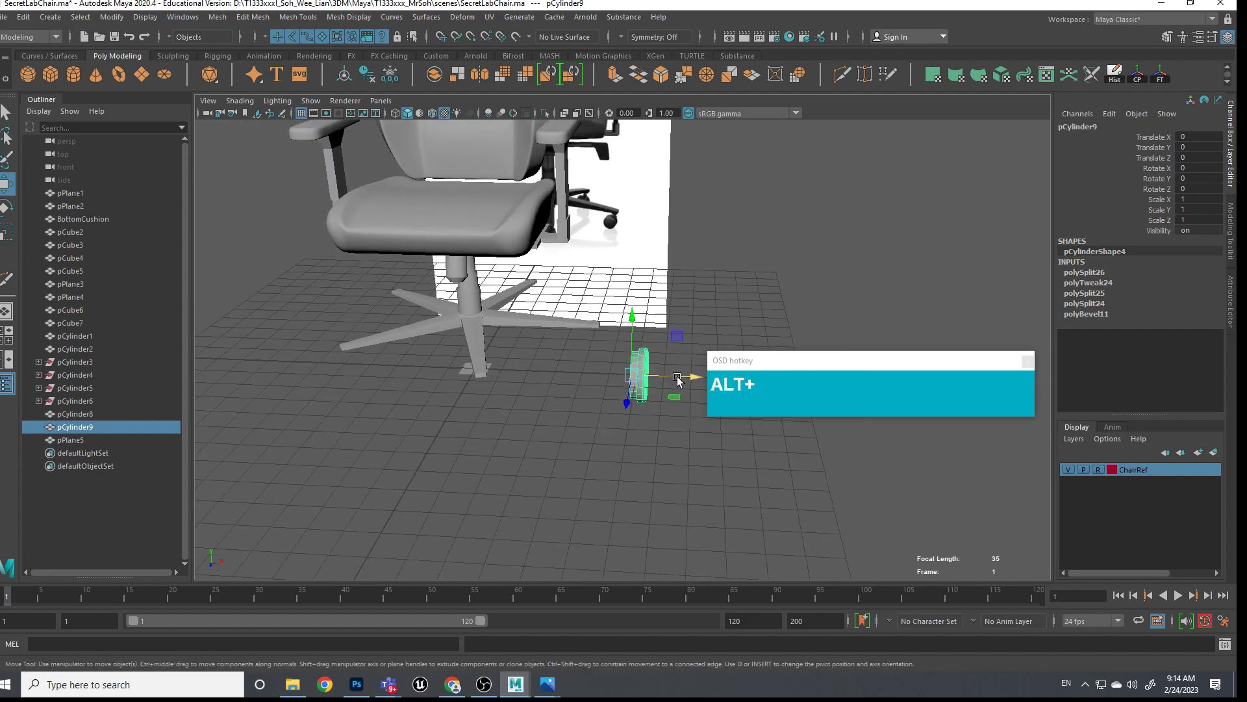
{"action": "left_click_drag", "start_coordinate": [683, 378], "coordinate": [518, 423]}
Delete the small plane beneath the chair base and show the front view
{"action": "key", "text": "space"}
{"action": "middle_click_drag", "start_coordinate": [519, 423], "coordinate": [517, 389], "text": "alt"}
{"action": "left_click_drag", "start_coordinate": [513, 365], "coordinate": [489, 478]}
{"action": "key", "text": "Delete"}
{"action": "key", "text": "space"}
Snap the wheel half's inner edge to the central grid line along X, at Translate X -5.829
{"action": "scroll", "coordinate": [509, 467], "scroll_direction": "up", "scroll_amount": 6}
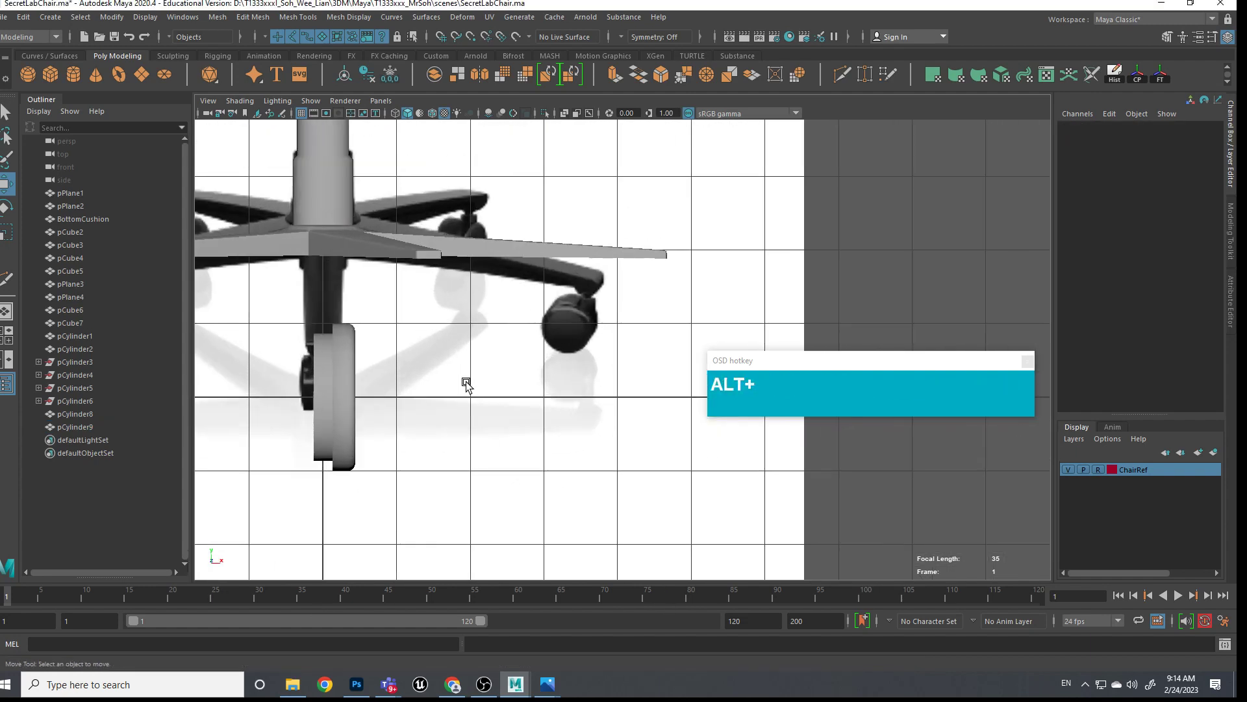
{"action": "middle_click_drag", "start_coordinate": [467, 384], "coordinate": [543, 385], "text": "alt"}
{"action": "left_click", "coordinate": [428, 417]}
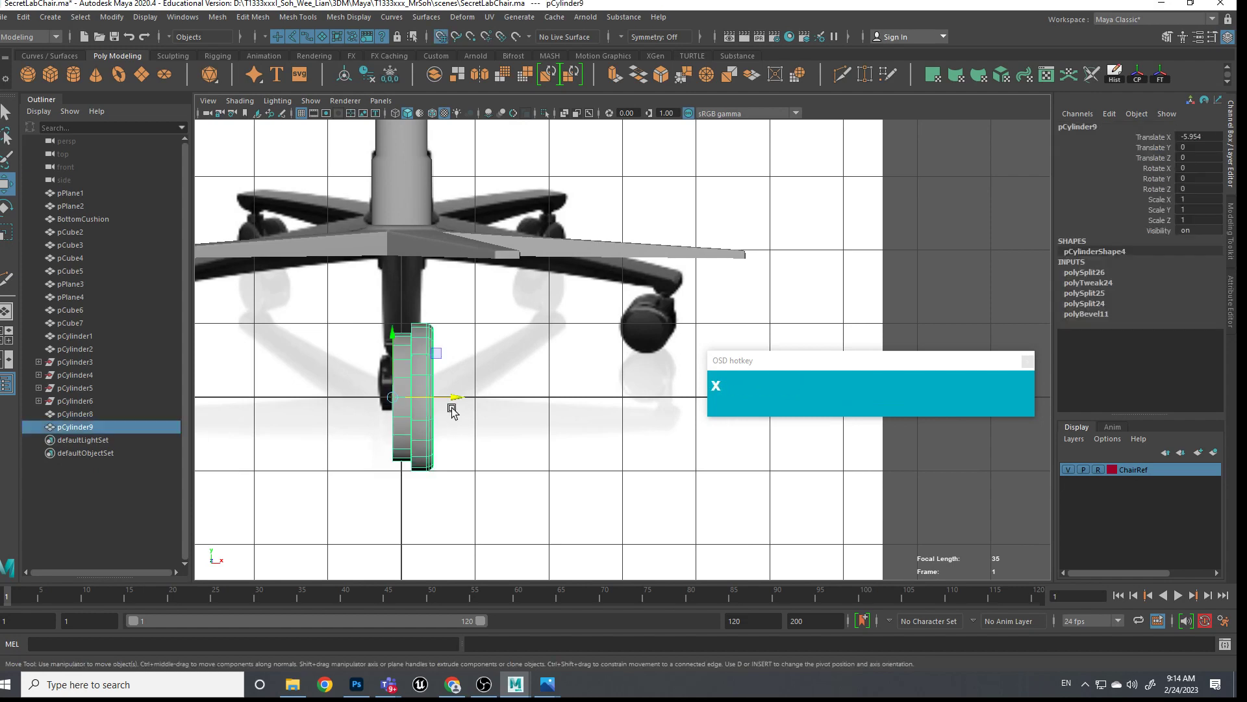
{"action": "mouse_move", "coordinate": [403, 398]}
{"action": "left_mouse_down"}
{"action": "mouse_move", "coordinate": [437, 398]}
{"action": "mouse_move", "coordinate": [409, 401]}
{"action": "left_mouse_up"}
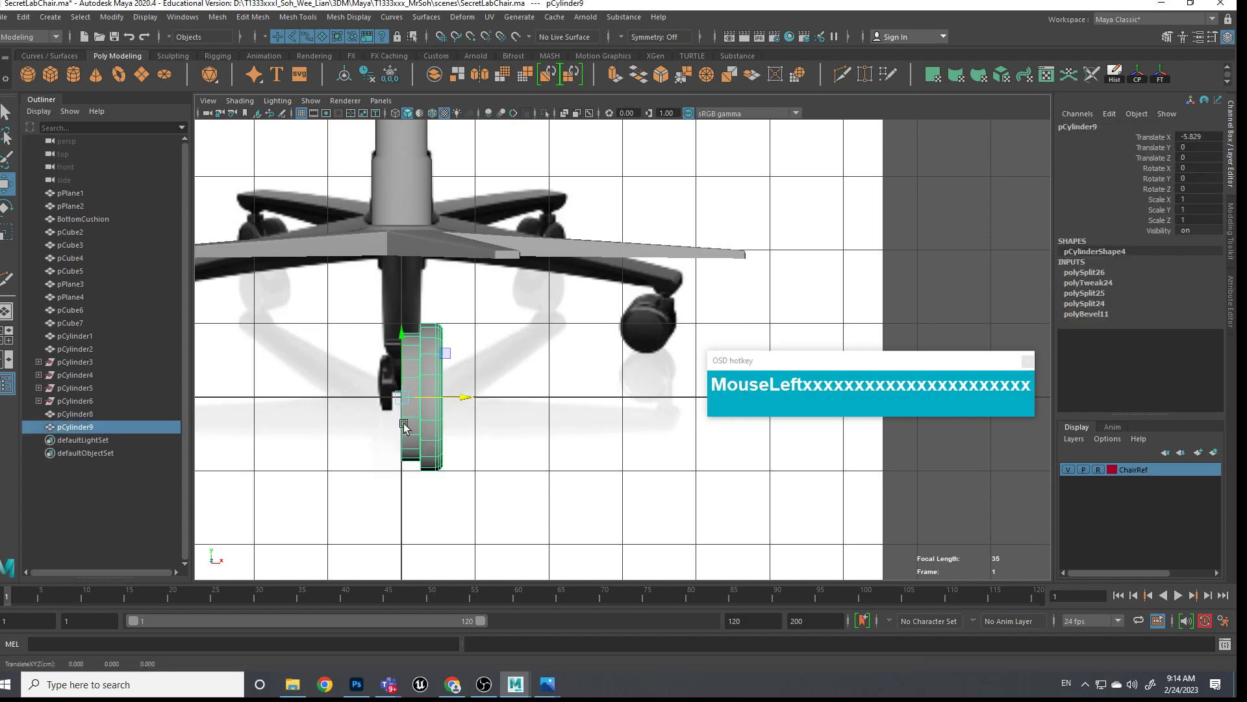
Mirror the wheel half across world X in the negative direction with Cut Geometry, Combine with Original and Merge border vertices, and deselect it
{"action": "left_click", "coordinate": [217, 17]}
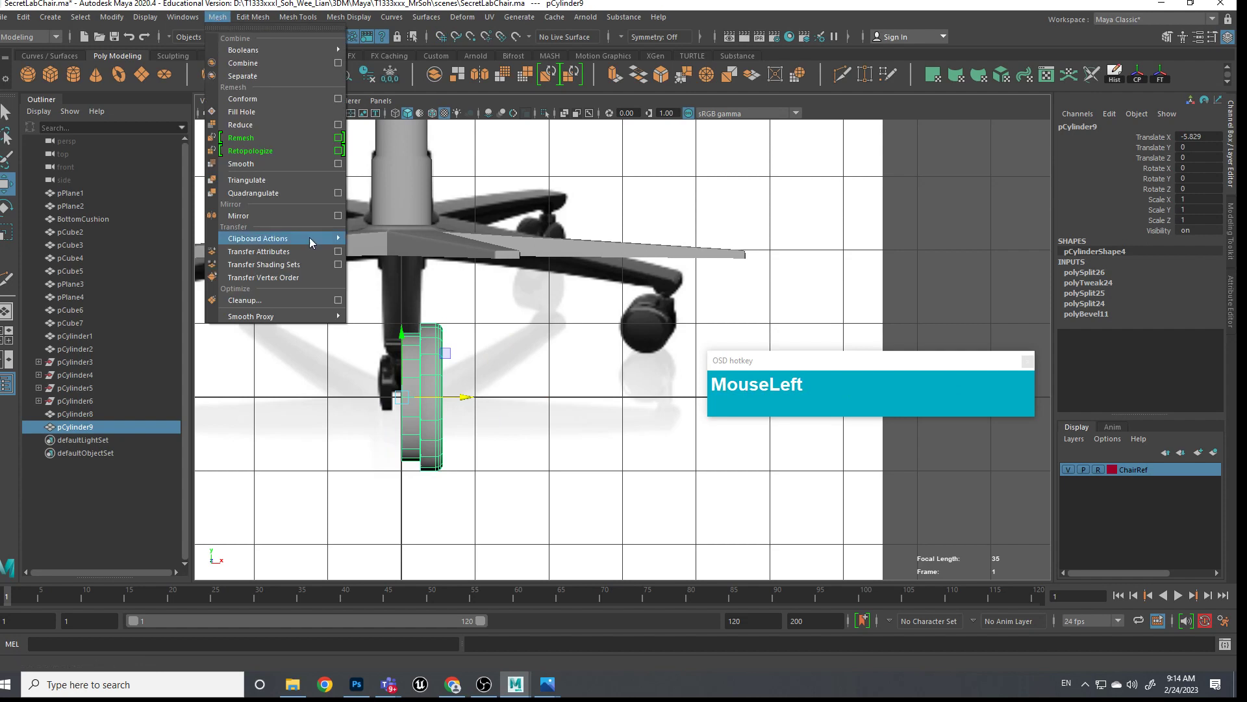
{"action": "left_click", "coordinate": [338, 215]}
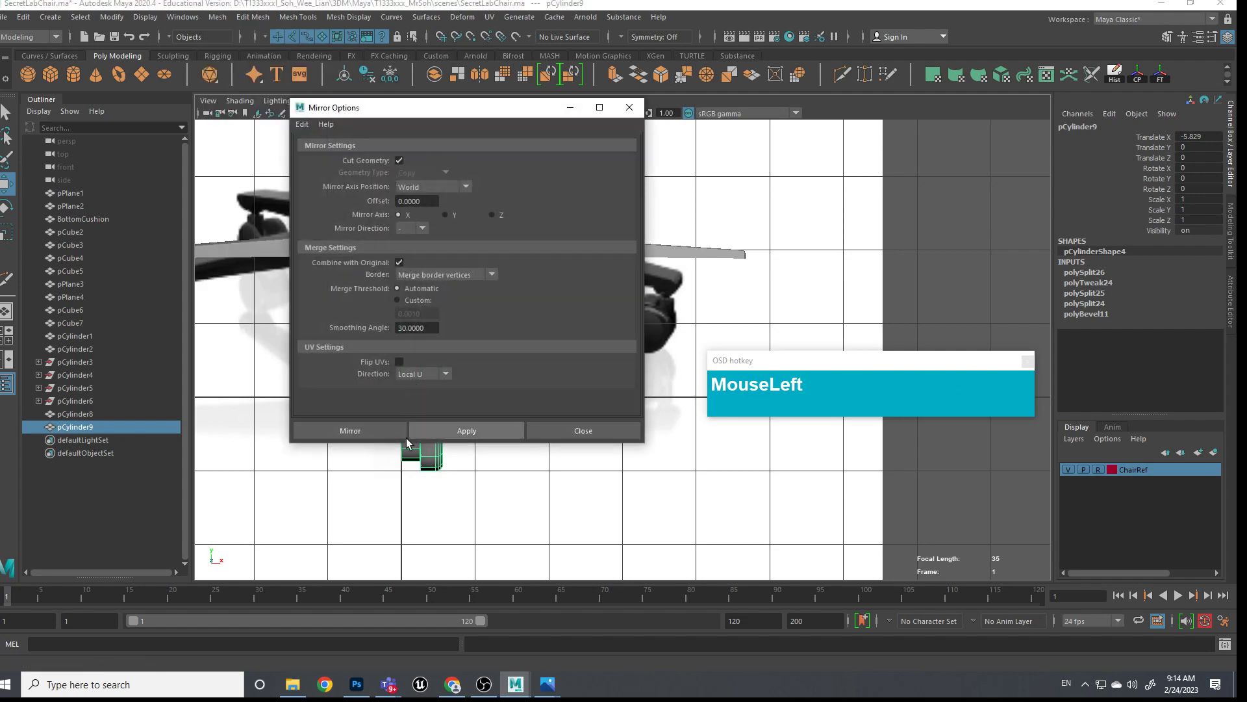
{"action": "left_click", "coordinate": [380, 429]}
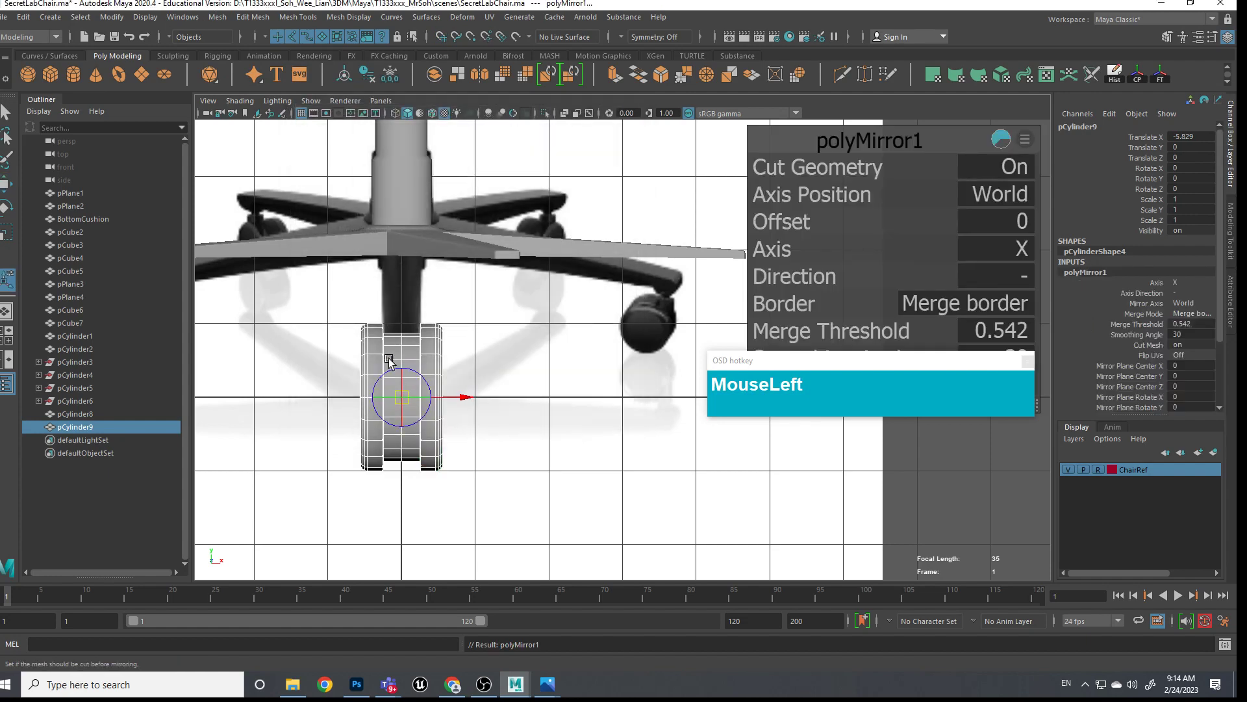
{"action": "scroll", "coordinate": [396, 392], "scroll_direction": "up", "scroll_amount": 1}
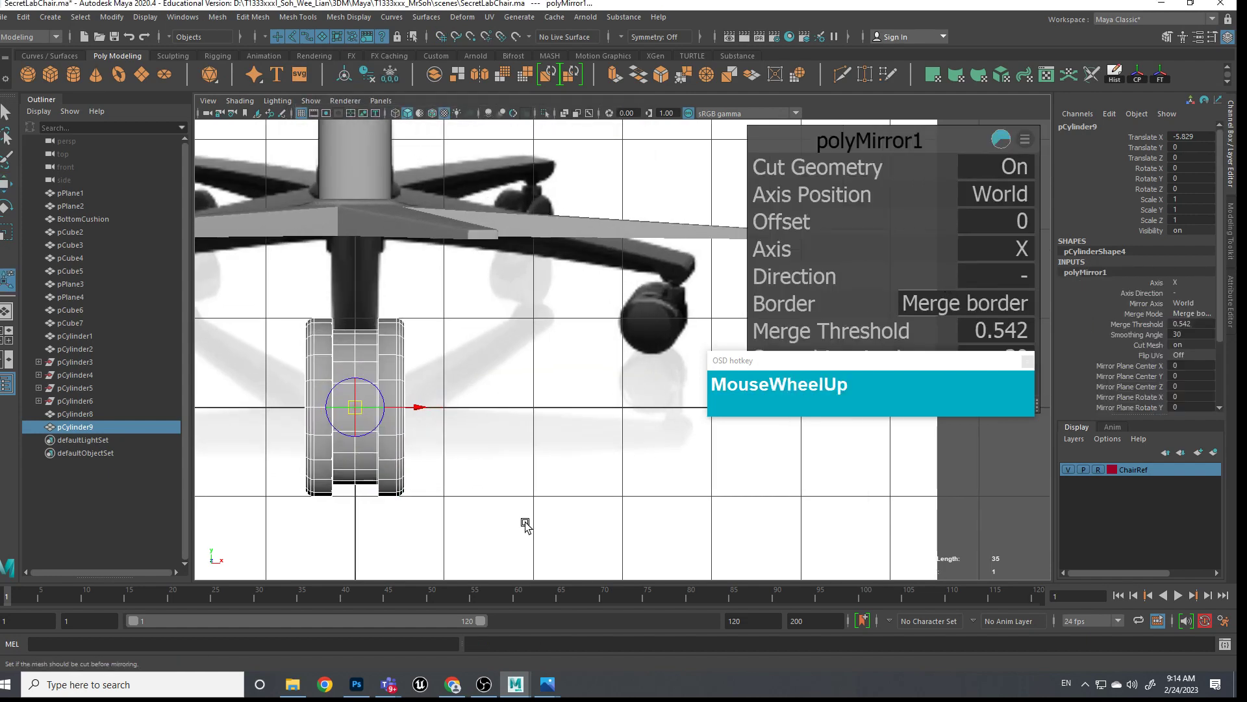
{"action": "right_click_drag", "start_coordinate": [374, 342], "coordinate": [453, 316]}
{"action": "left_click", "coordinate": [475, 325]}
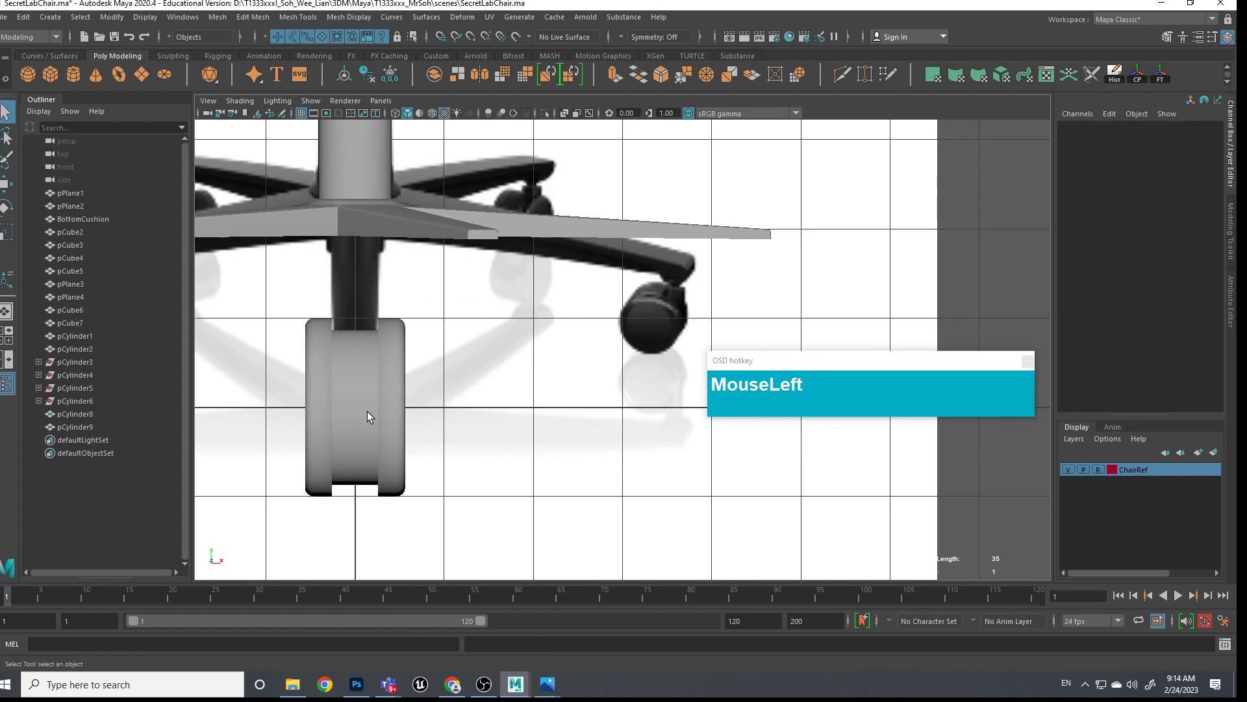
Scale the complete wheel uniformly to about 0.211 in the perspective view and move it along X beside the chair base
{"action": "left_click", "coordinate": [368, 411]}
{"action": "key", "text": "space"}
{"action": "left_click_drag", "start_coordinate": [450, 416], "coordinate": [447, 373]}
{"action": "scroll", "coordinate": [522, 402], "scroll_direction": "up", "scroll_amount": 3}
{"action": "left_click_drag", "start_coordinate": [523, 403], "coordinate": [374, 421], "text": "alt"}
{"action": "key", "text": "r"}
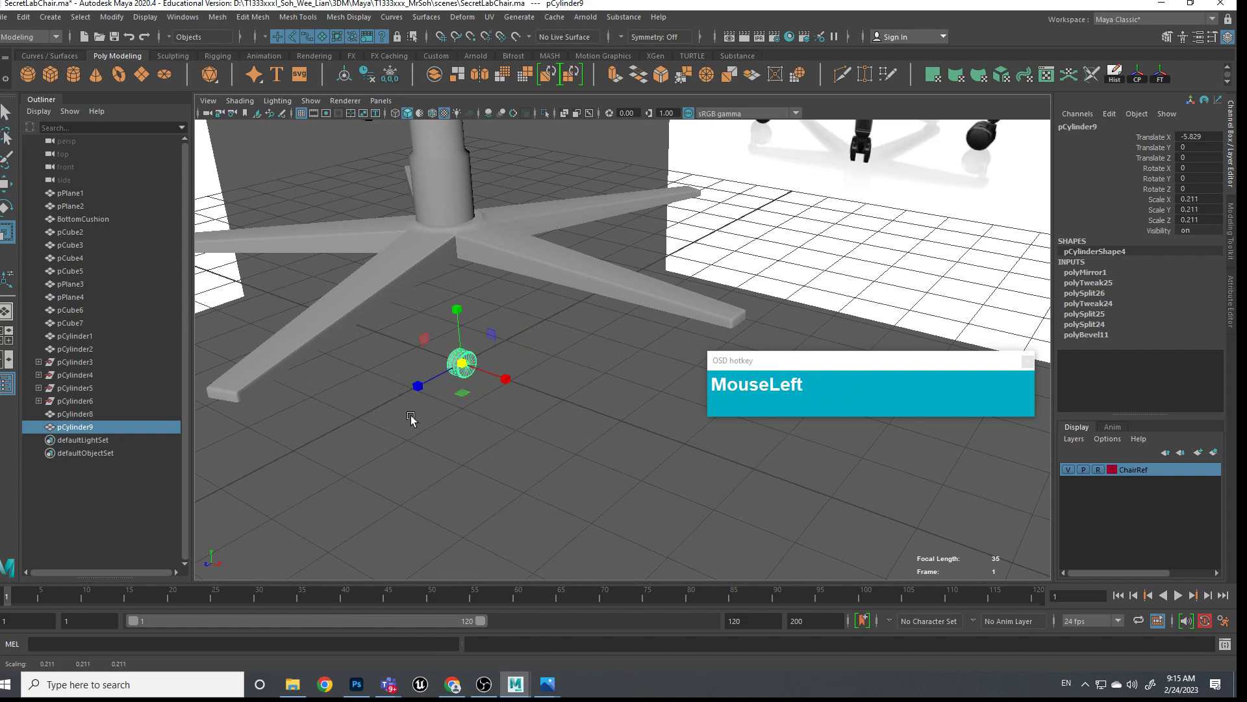
{"action": "key", "text": "w"}
{"action": "left_click_drag", "start_coordinate": [506, 380], "coordinate": [580, 416]}
Create a polygon cylinder and set its Subdivisions Axis to 12
{"action": "scroll", "coordinate": [580, 416], "scroll_direction": "up", "scroll_amount": 2}
{"action": "right_click_drag", "start_coordinate": [452, 338], "coordinate": [380, 352], "text": "shift"}
{"action": "left_click", "coordinate": [446, 346]}
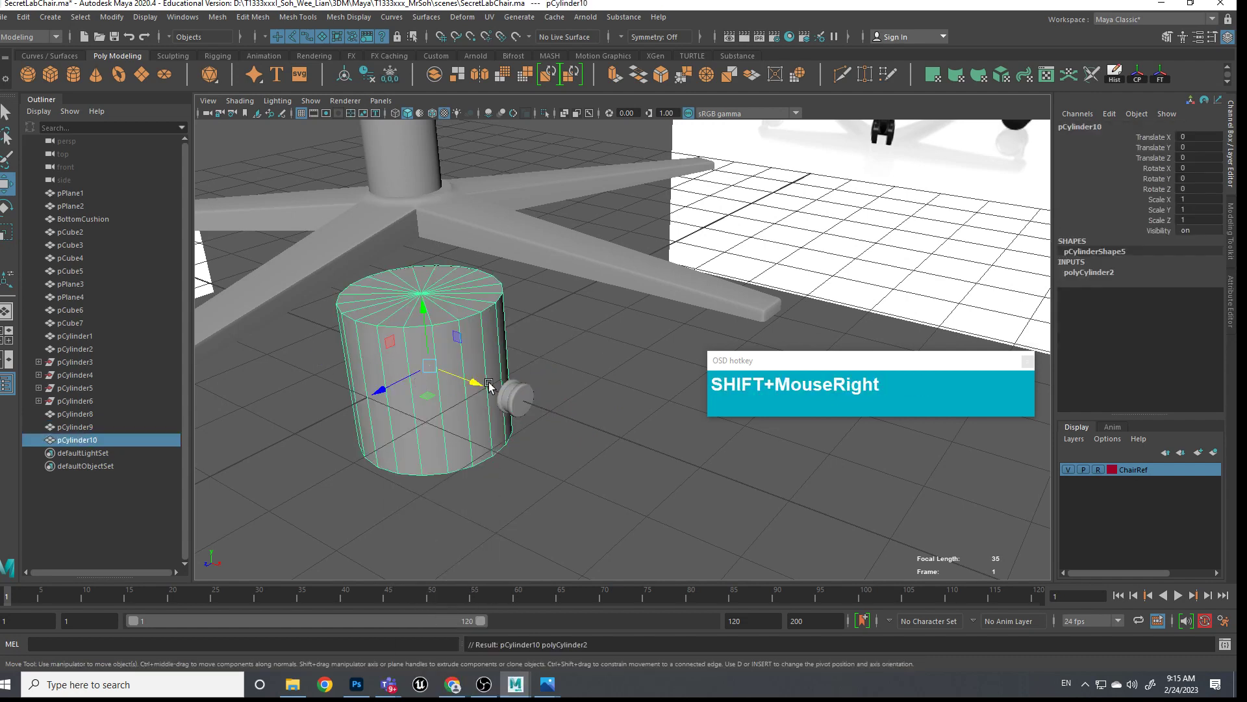
{"action": "left_click", "coordinate": [1098, 272]}
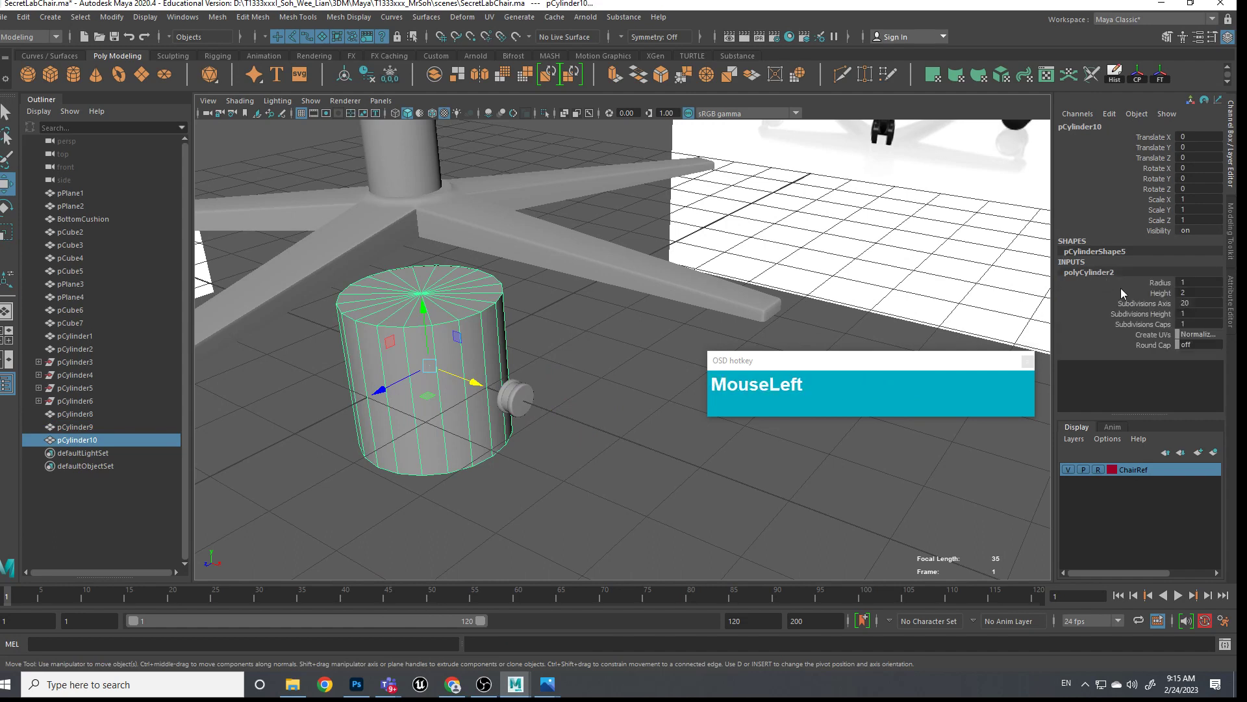
{"action": "left_click", "coordinate": [1162, 302]}
{"action": "double_click", "coordinate": [1207, 301]}
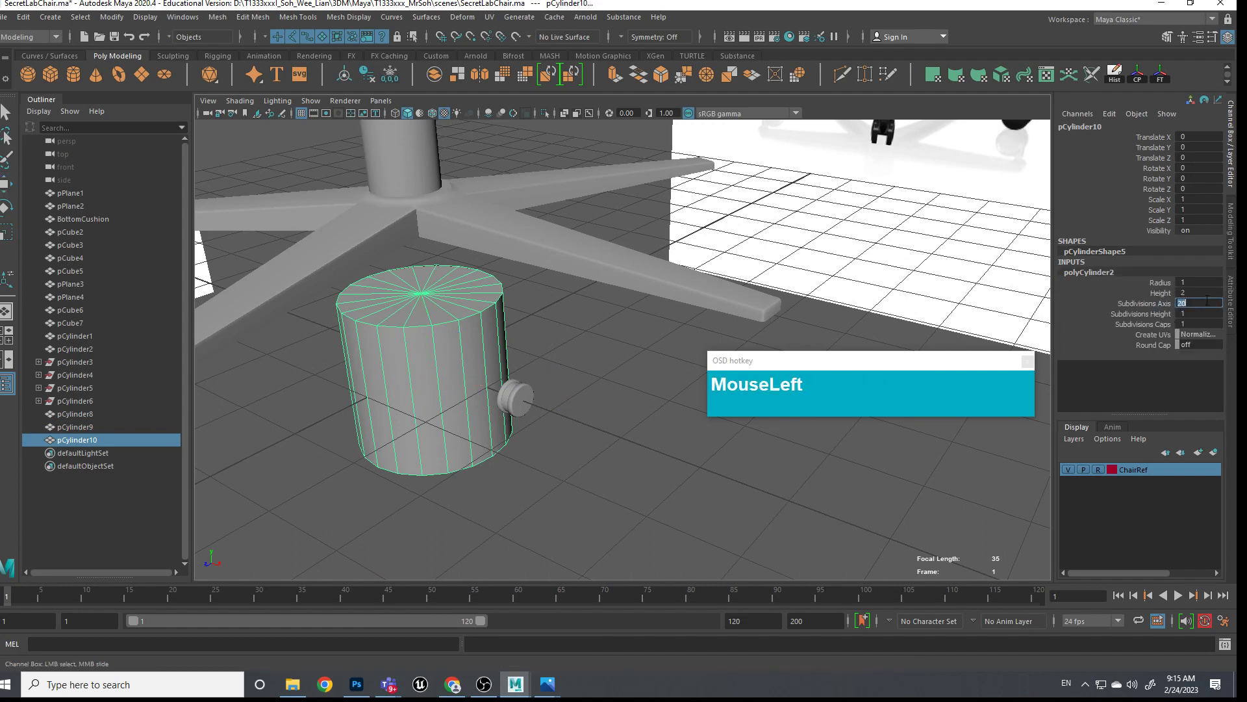
{"action": "key", "text": "Return"}
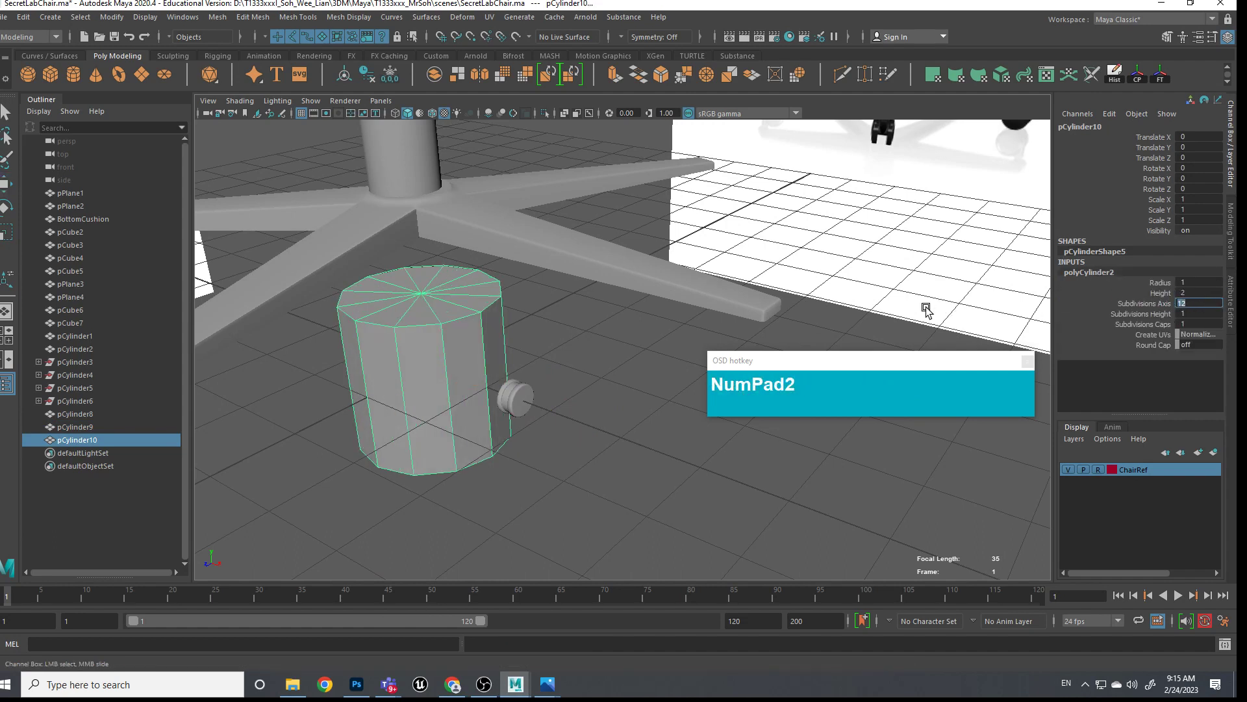
{"action": "left_click", "coordinate": [467, 390]}
Scale the new cylinder into a thin post of about 0.051 in X and Z and 0.451 in Y
{"action": "key", "text": "r"}
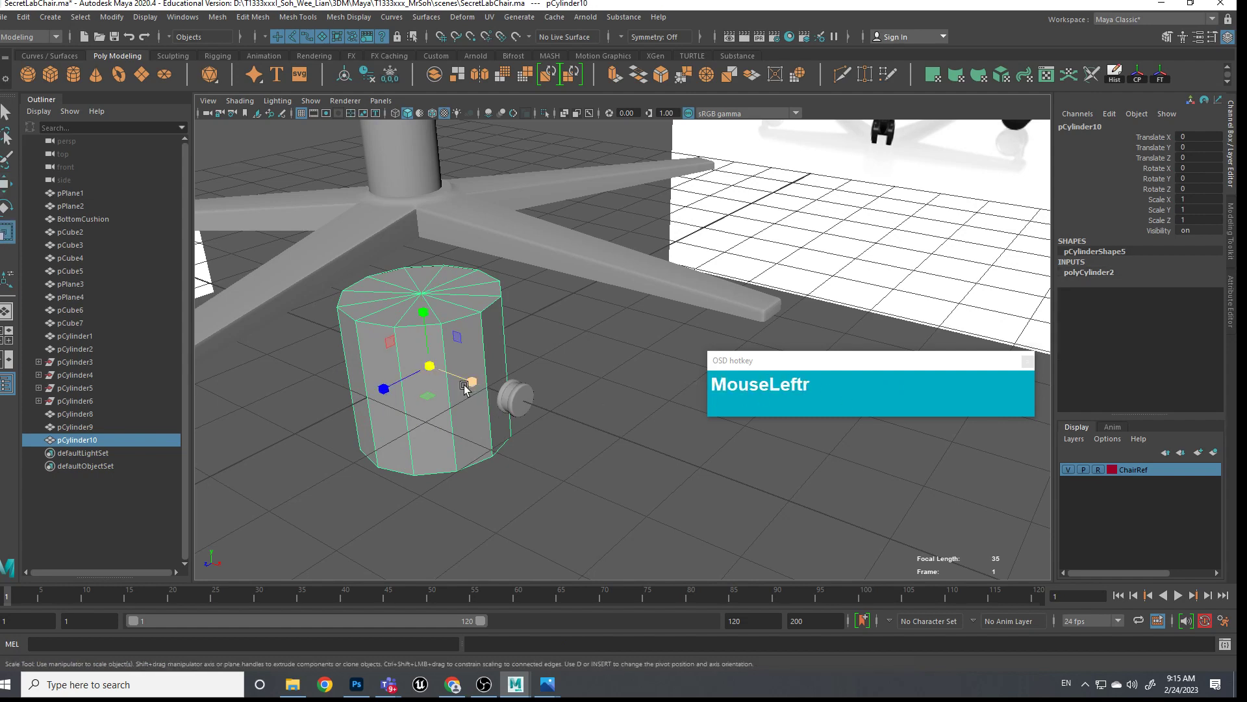
{"action": "left_click_drag", "start_coordinate": [428, 389], "coordinate": [438, 361]}
{"action": "left_click_drag", "start_coordinate": [426, 314], "coordinate": [429, 362]}
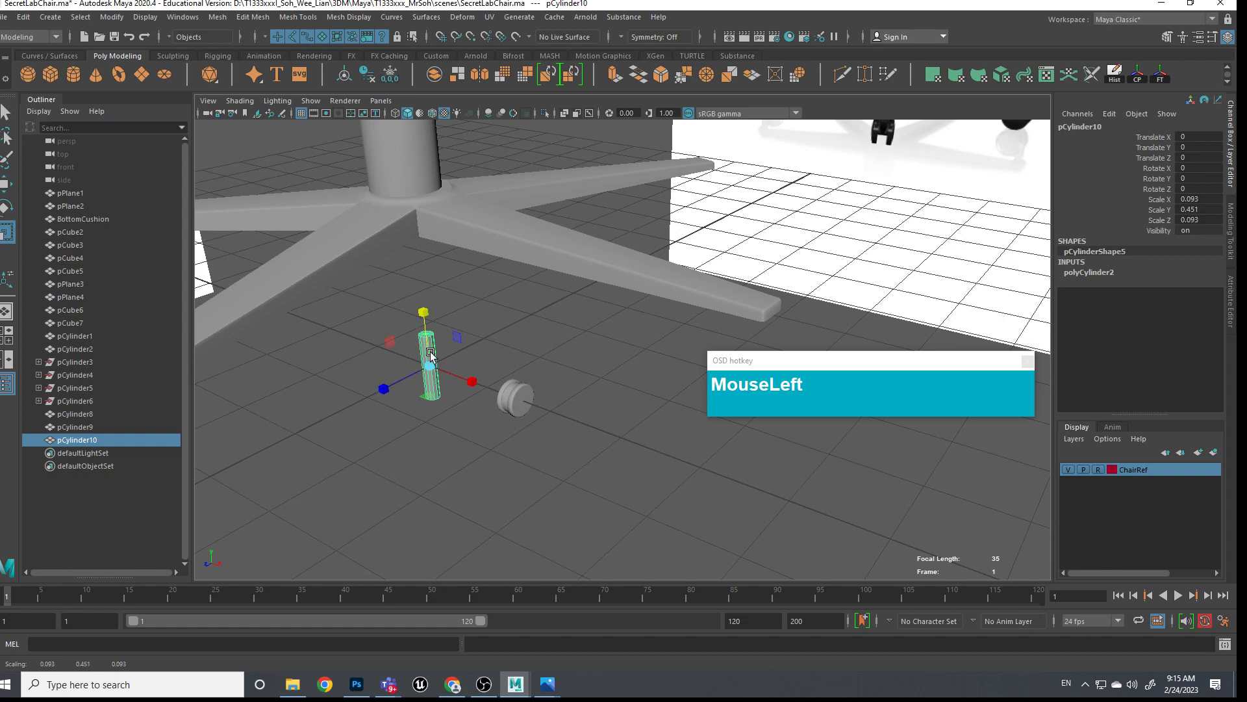
{"action": "left_click_drag", "start_coordinate": [434, 405], "coordinate": [430, 391]}
Move the post to the wheel's centre, at about 1.444 in X and -0.089 in Z
{"action": "key", "text": "e"}
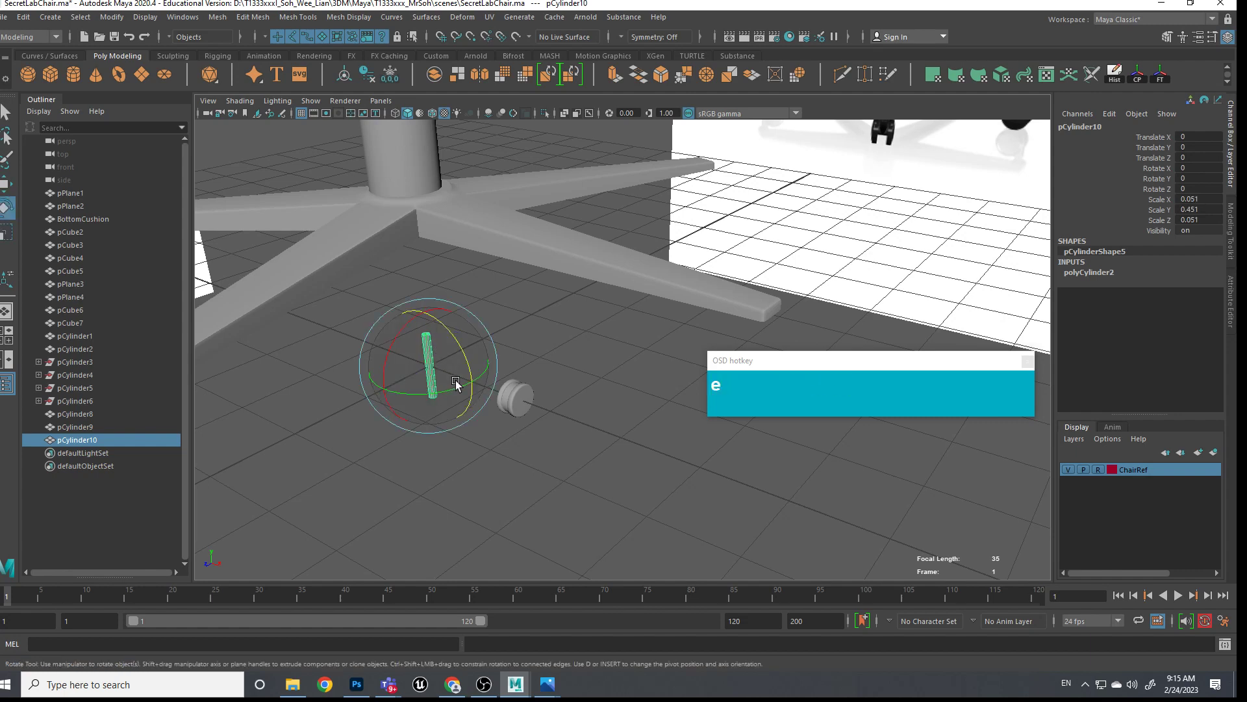
{"action": "key", "text": "w"}
{"action": "left_click_drag", "start_coordinate": [478, 385], "coordinate": [460, 431]}
{"action": "scroll", "coordinate": [448, 422], "scroll_direction": "up", "scroll_amount": 5}
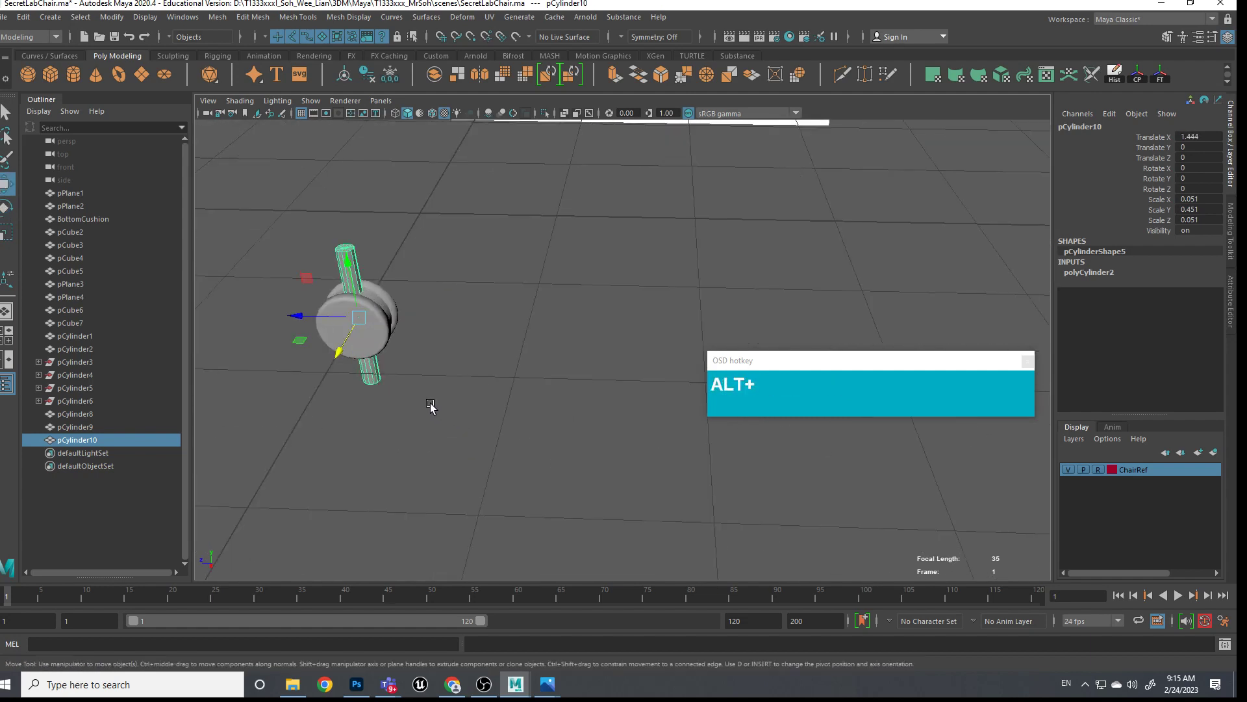
{"action": "middle_click_drag", "start_coordinate": [431, 406], "coordinate": [505, 414], "text": "alt"}
{"action": "left_click_drag", "start_coordinate": [382, 326], "coordinate": [395, 329]}
{"action": "scroll", "coordinate": [404, 343], "scroll_direction": "up", "scroll_amount": 4}
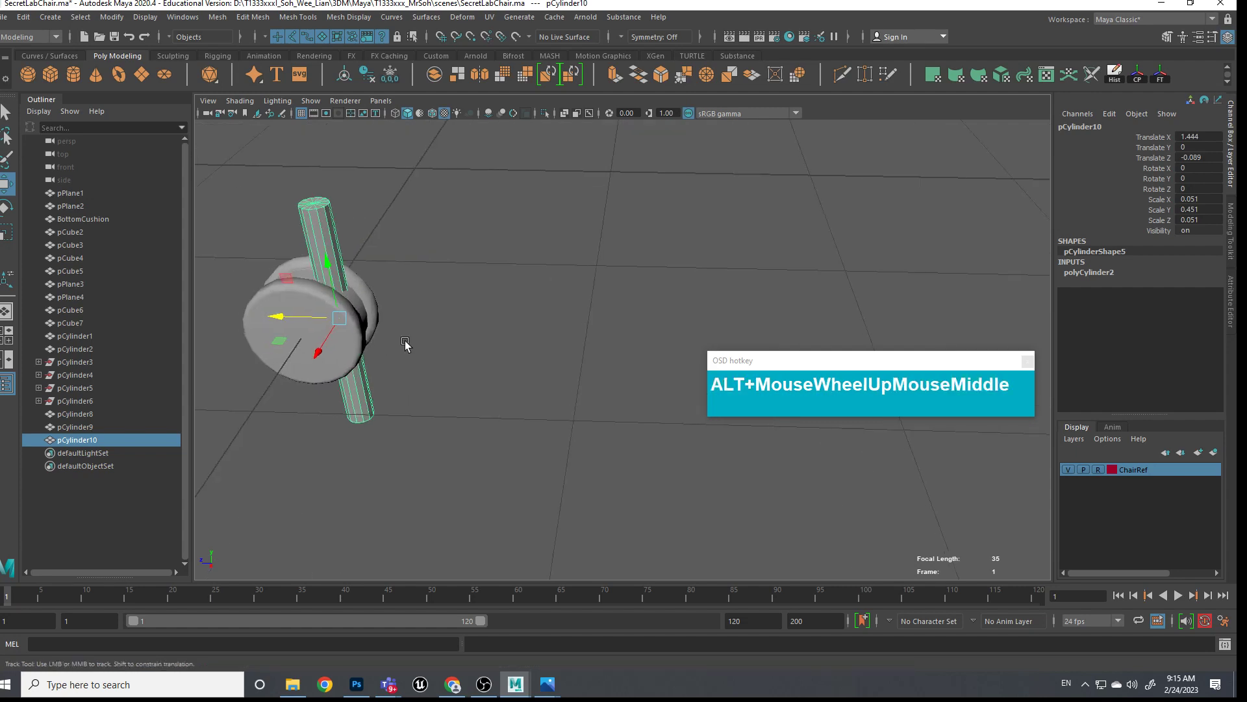
{"action": "middle_click_drag", "start_coordinate": [406, 345], "coordinate": [486, 352], "text": "alt"}
Shorten the post to a Y scale of about 0.254 and raise it above the wheel to about 0.57 in Y
{"action": "key", "text": "r"}
{"action": "mouse_move", "coordinate": [409, 267]}
{"action": "left_mouse_down"}
{"action": "mouse_move", "coordinate": [417, 297]}
{"action": "mouse_move", "coordinate": [413, 259]}
{"action": "left_mouse_up"}
{"action": "key", "text": "w"}
{"action": "scroll", "coordinate": [429, 308], "scroll_direction": "up", "scroll_amount": 2}
Select all the bottom cap faces of the post and delete them
{"action": "left_click_drag", "start_coordinate": [429, 307], "coordinate": [420, 199], "text": "alt"}
{"action": "scroll", "coordinate": [420, 199], "scroll_direction": "up", "scroll_amount": 3, "text": "alt"}
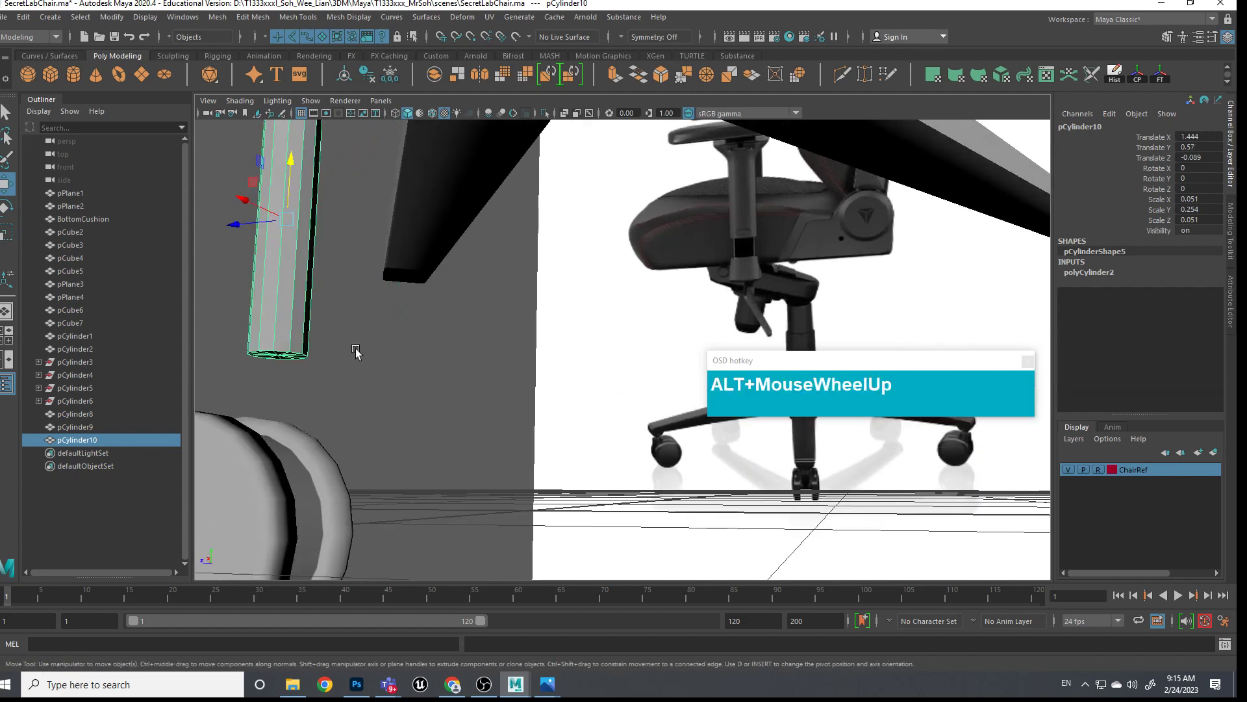
{"action": "scroll", "coordinate": [454, 259], "scroll_direction": "up", "scroll_amount": 3, "text": "alt"}
{"action": "middle_click_drag", "start_coordinate": [463, 272], "coordinate": [421, 143], "text": "alt"}
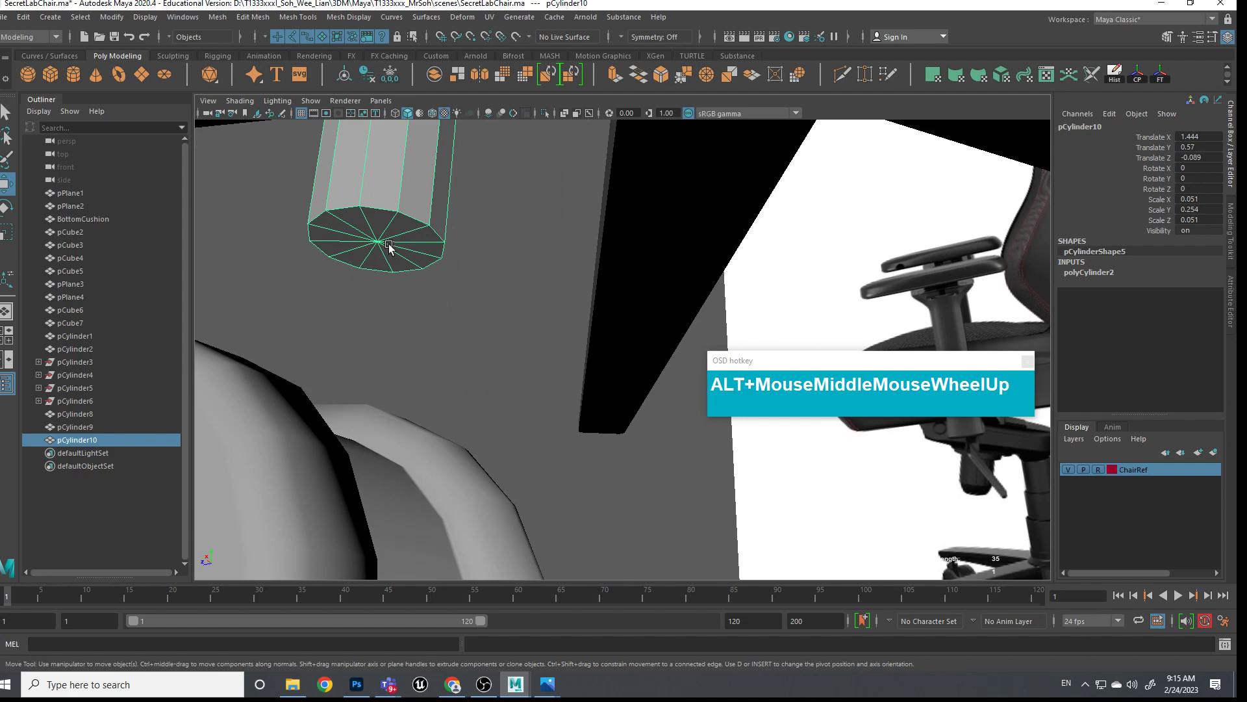
{"action": "right_click_drag", "start_coordinate": [348, 265], "coordinate": [375, 242]}
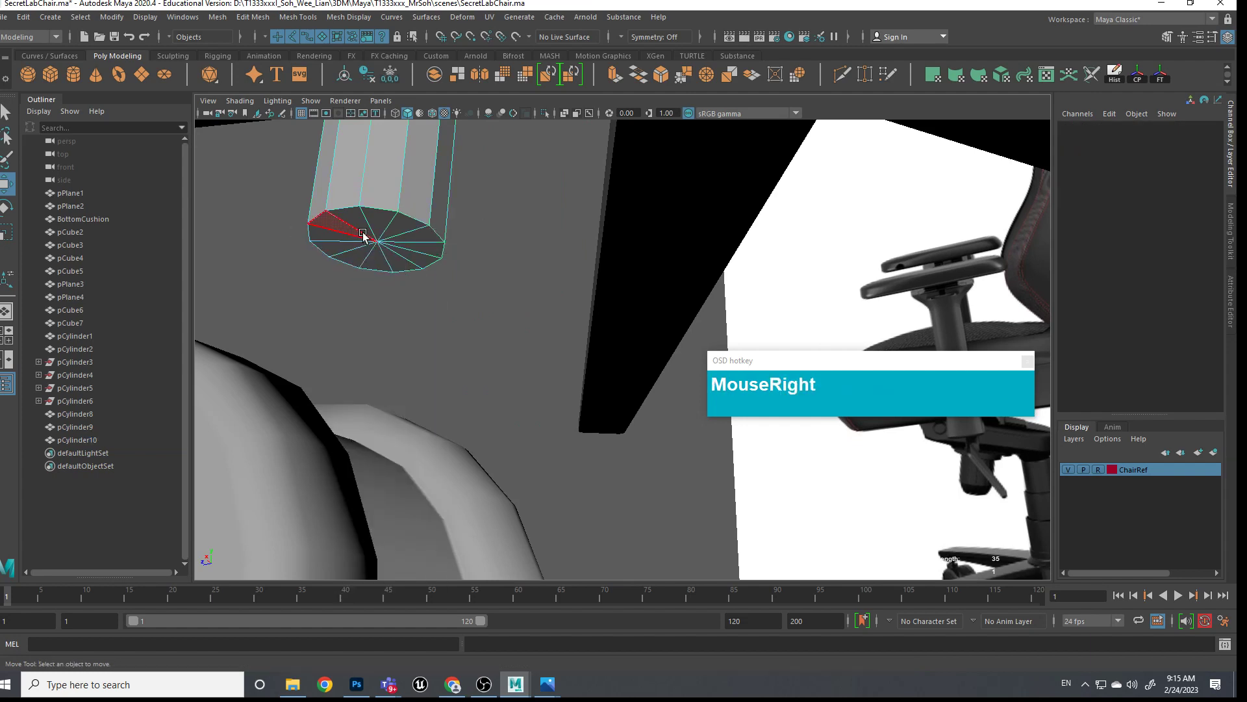
{"action": "key", "text": "Tab"}
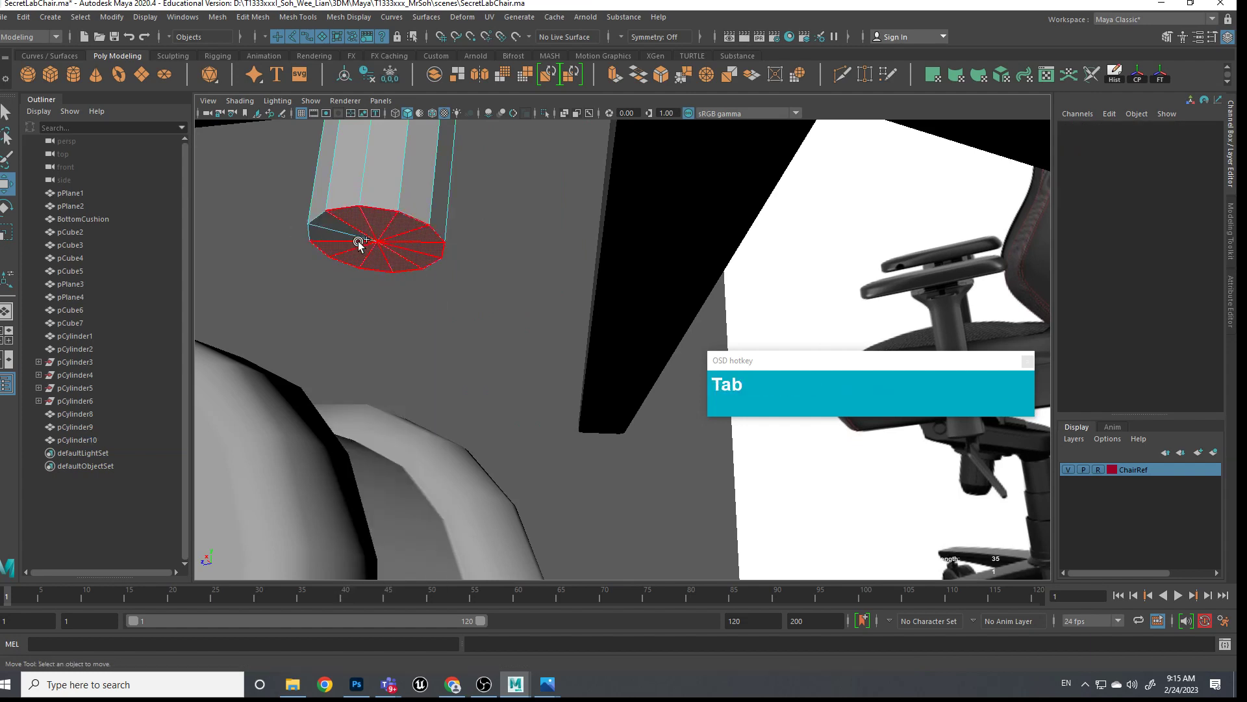
{"action": "left_click", "coordinate": [358, 233]}
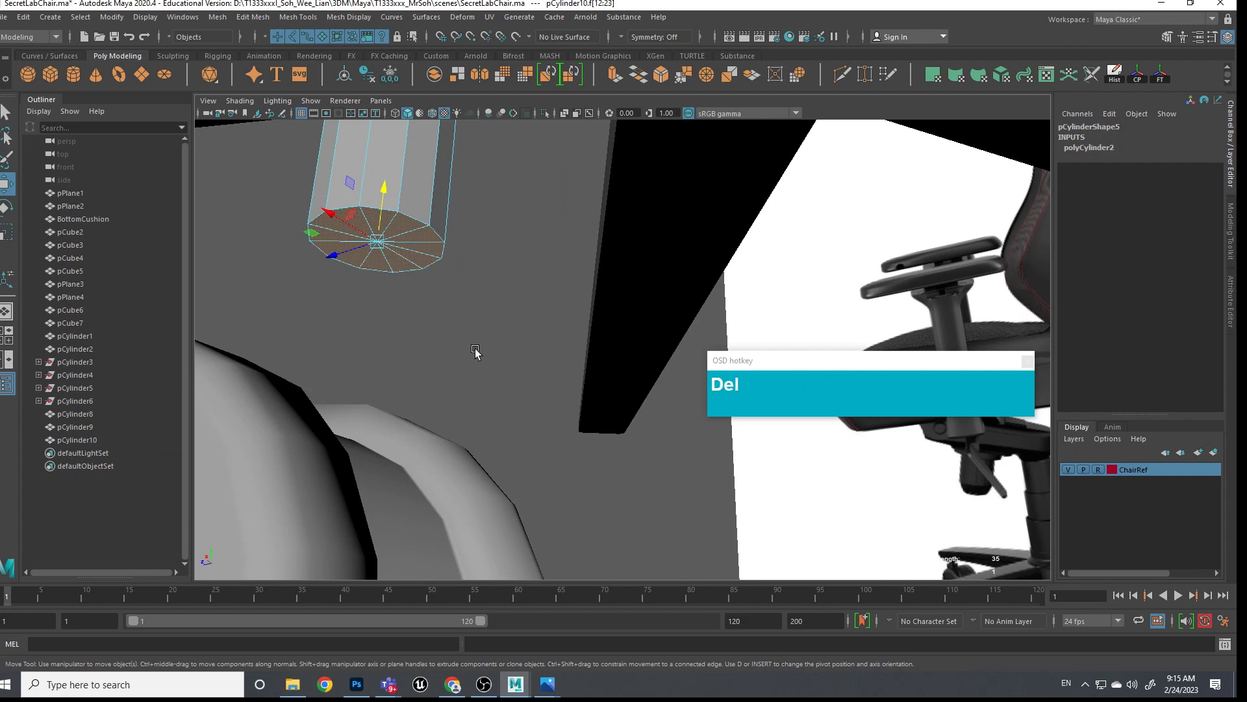
{"action": "key", "text": "Delete"}
Select all the top cap faces of the post and delete them
{"action": "scroll", "coordinate": [473, 321], "scroll_direction": "down", "scroll_amount": 4}
{"action": "left_click_drag", "start_coordinate": [473, 321], "coordinate": [490, 354], "text": "alt"}
{"action": "middle_click_drag", "start_coordinate": [490, 353], "coordinate": [519, 698], "text": "alt"}
{"action": "middle_click_drag", "start_coordinate": [529, 368], "coordinate": [528, 529], "text": "alt"}
{"action": "middle_click_drag", "start_coordinate": [501, 429], "coordinate": [520, 556], "text": "alt"}
{"action": "scroll", "coordinate": [515, 375], "scroll_direction": "up", "scroll_amount": 5}
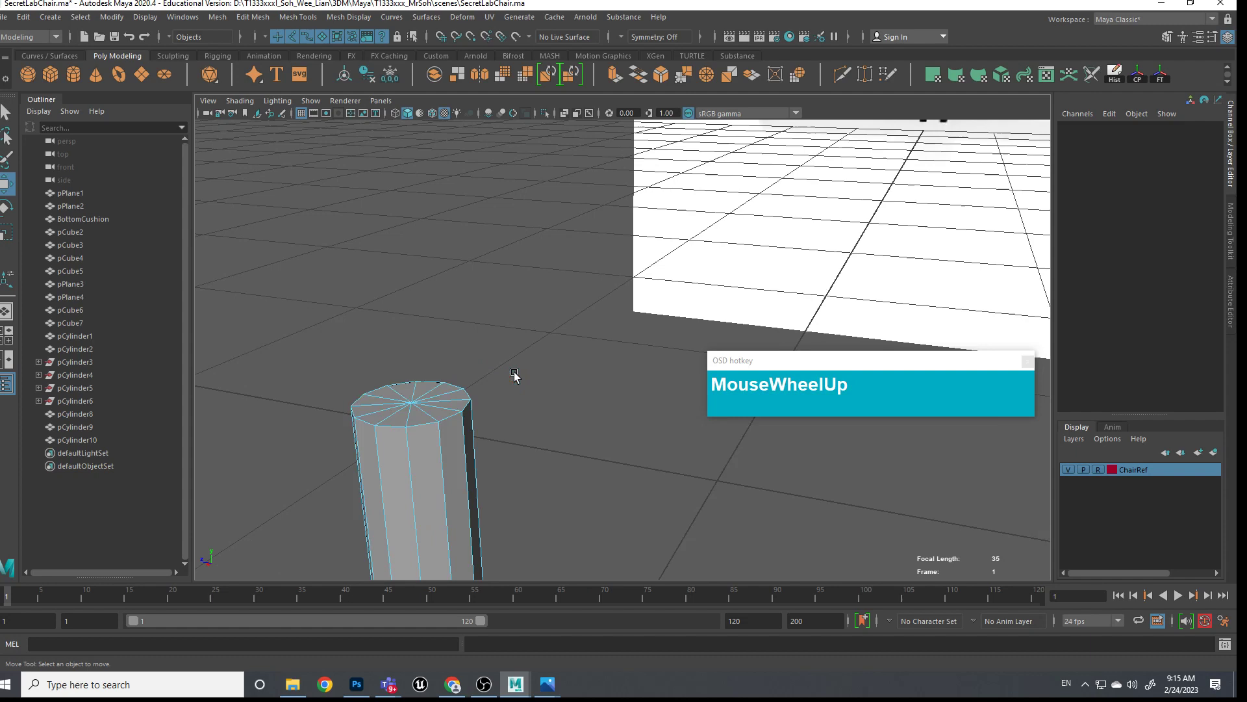
{"action": "scroll", "coordinate": [514, 375], "scroll_direction": "up", "scroll_amount": 2, "text": "alt"}
{"action": "middle_click_drag", "start_coordinate": [515, 376], "coordinate": [525, 417], "text": "alt"}
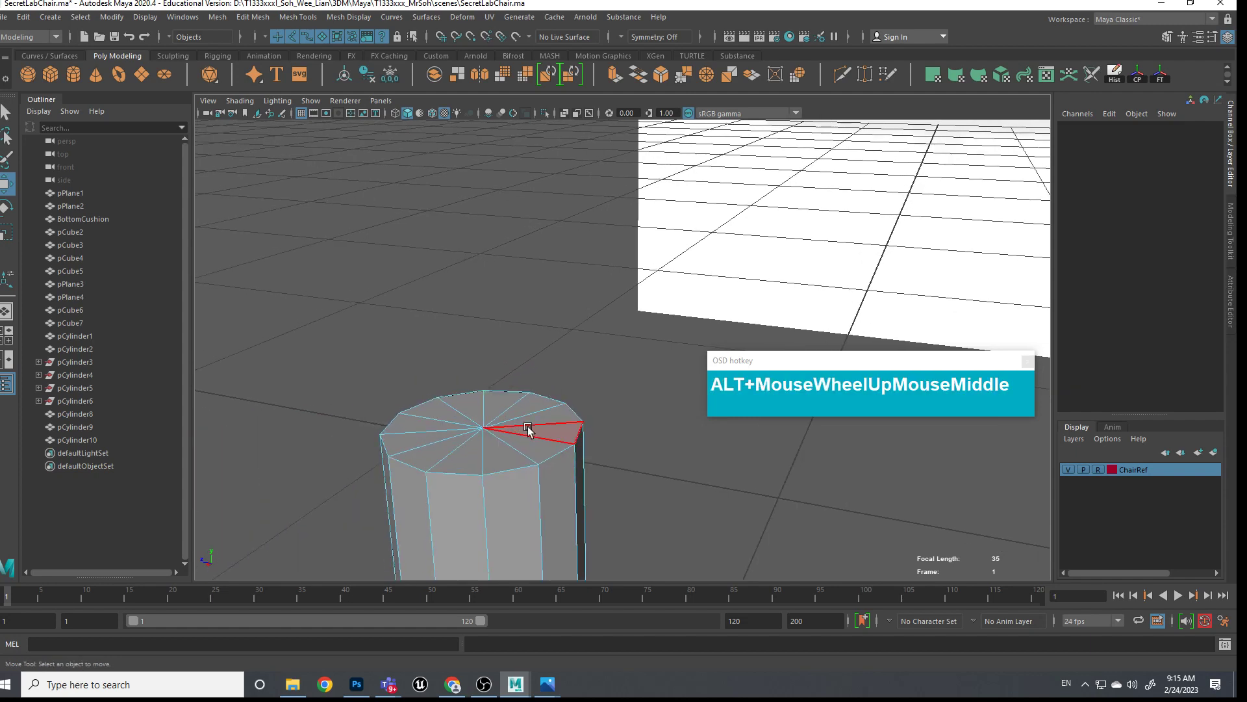
{"action": "key", "text": "Tab"}
{"action": "mouse_move", "coordinate": [508, 442]}
{"action": "left_mouse_down"}
{"action": "mouse_move", "coordinate": [468, 417]}
{"action": "mouse_move", "coordinate": [493, 422]}
{"action": "left_mouse_up"}
{"action": "key", "text": "Delete"}
{"action": "scroll", "coordinate": [504, 381], "scroll_direction": "down", "scroll_amount": 5}
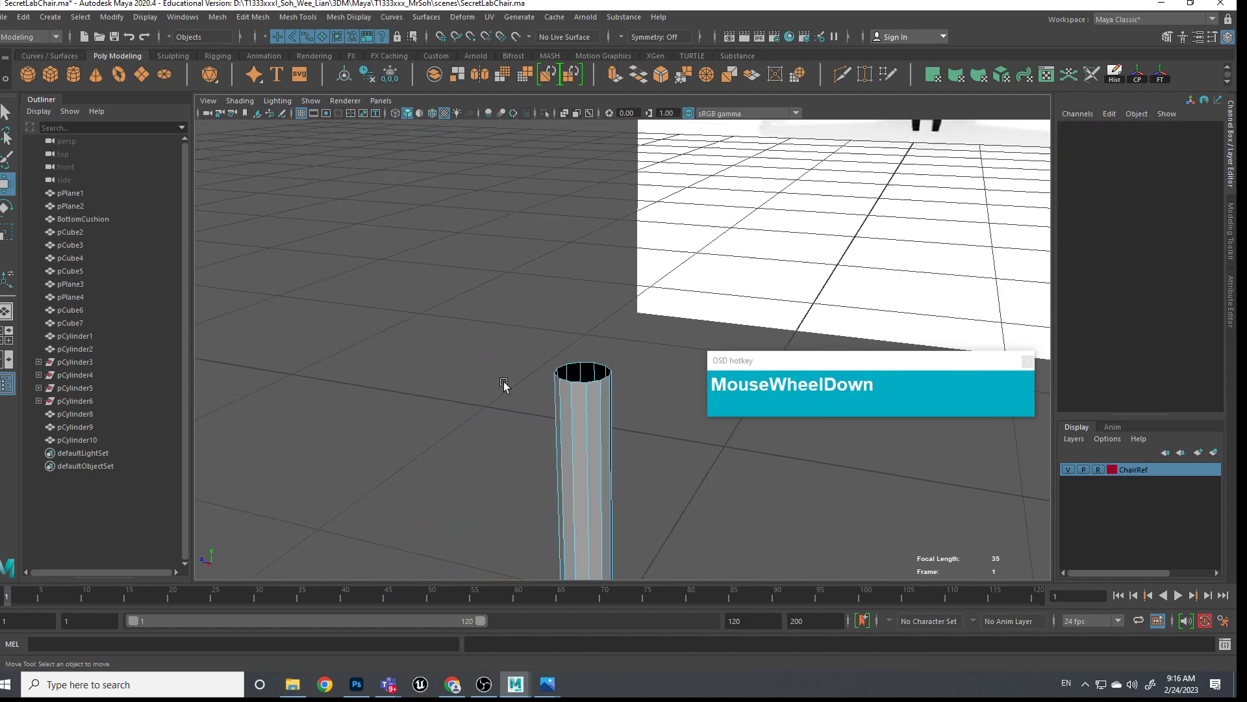
Lower the post onto the wheel to about 0.186 in Y and shorten its Y scale to about 0.07
{"action": "middle_click_drag", "start_coordinate": [595, 466], "coordinate": [520, 335], "text": "alt"}
{"action": "right_click_drag", "start_coordinate": [520, 334], "coordinate": [536, 311]}
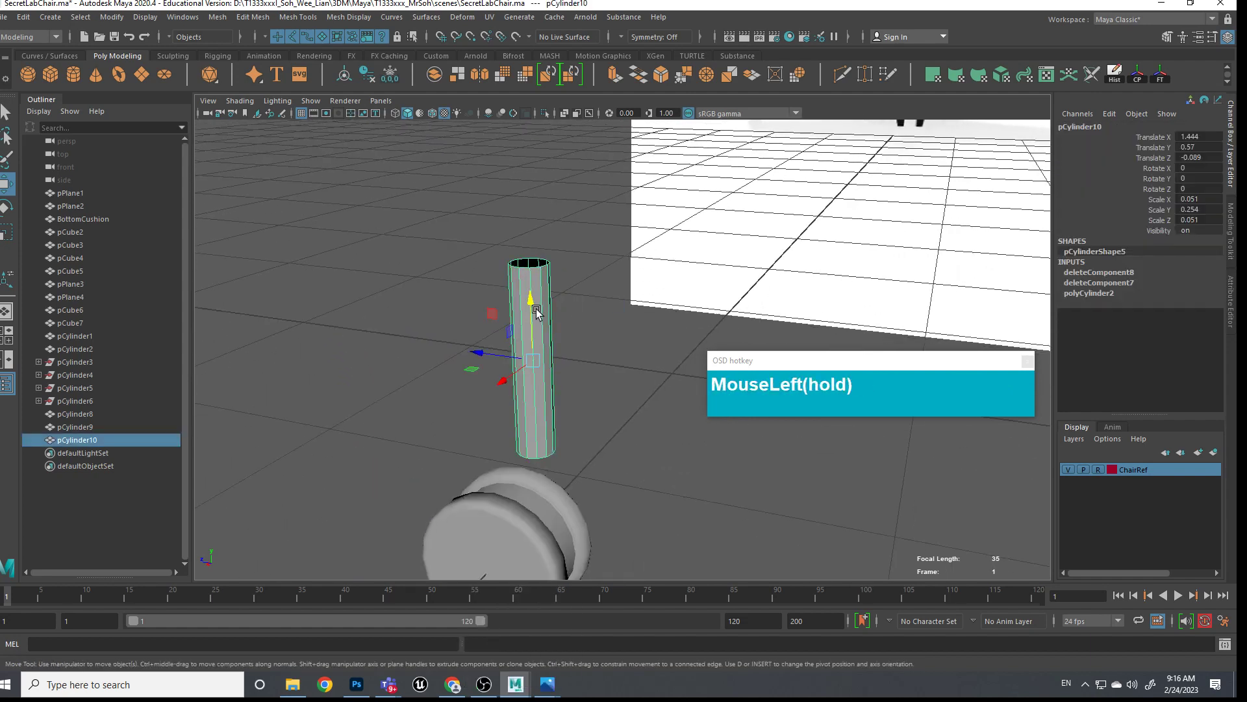
{"action": "left_click_drag", "start_coordinate": [531, 315], "coordinate": [553, 457]}
{"action": "middle_click_drag", "start_coordinate": [554, 457], "coordinate": [555, 375], "text": "alt"}
{"action": "key", "text": "r"}
{"action": "left_click_drag", "start_coordinate": [532, 326], "coordinate": [538, 386]}
{"action": "key", "text": "w"}
{"action": "left_click_drag", "start_coordinate": [538, 386], "coordinate": [469, 371], "text": "alt"}
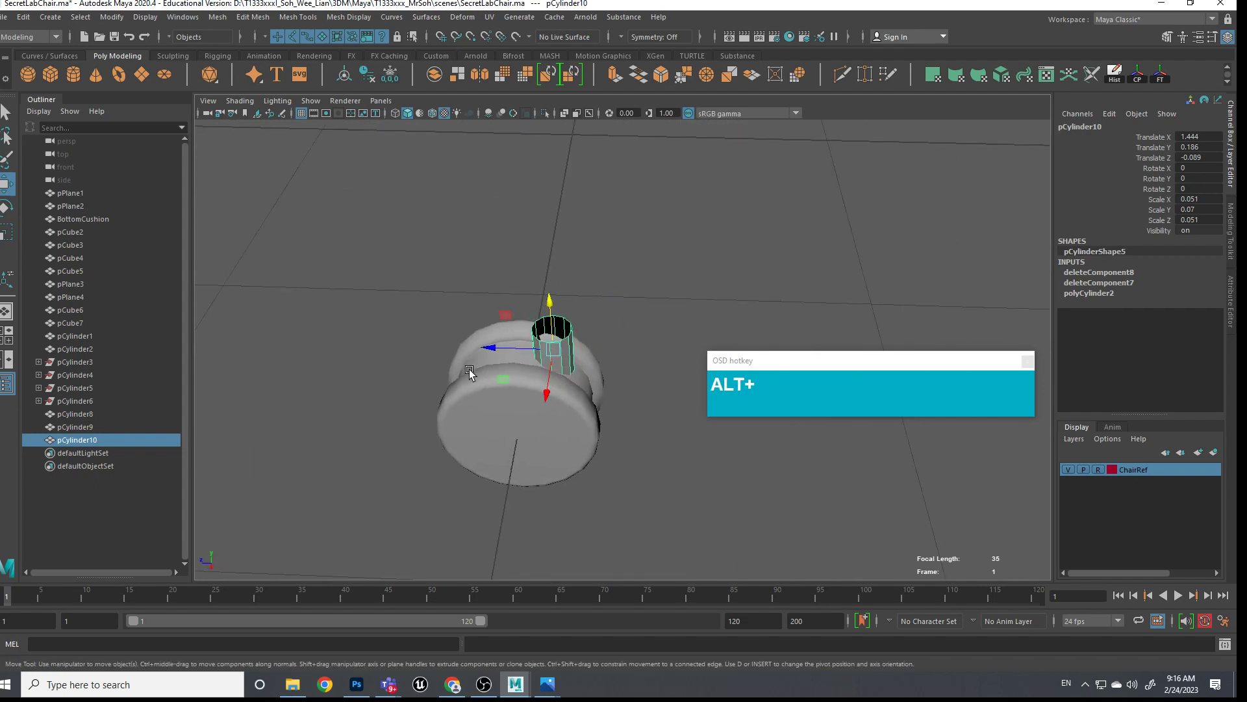
Lengthen the post to a Y scale of about 0.106 and shift it to about 1.467 in X
{"action": "key", "text": "r"}
{"action": "left_click_drag", "start_coordinate": [549, 305], "coordinate": [618, 384]}
{"action": "key", "text": "w"}
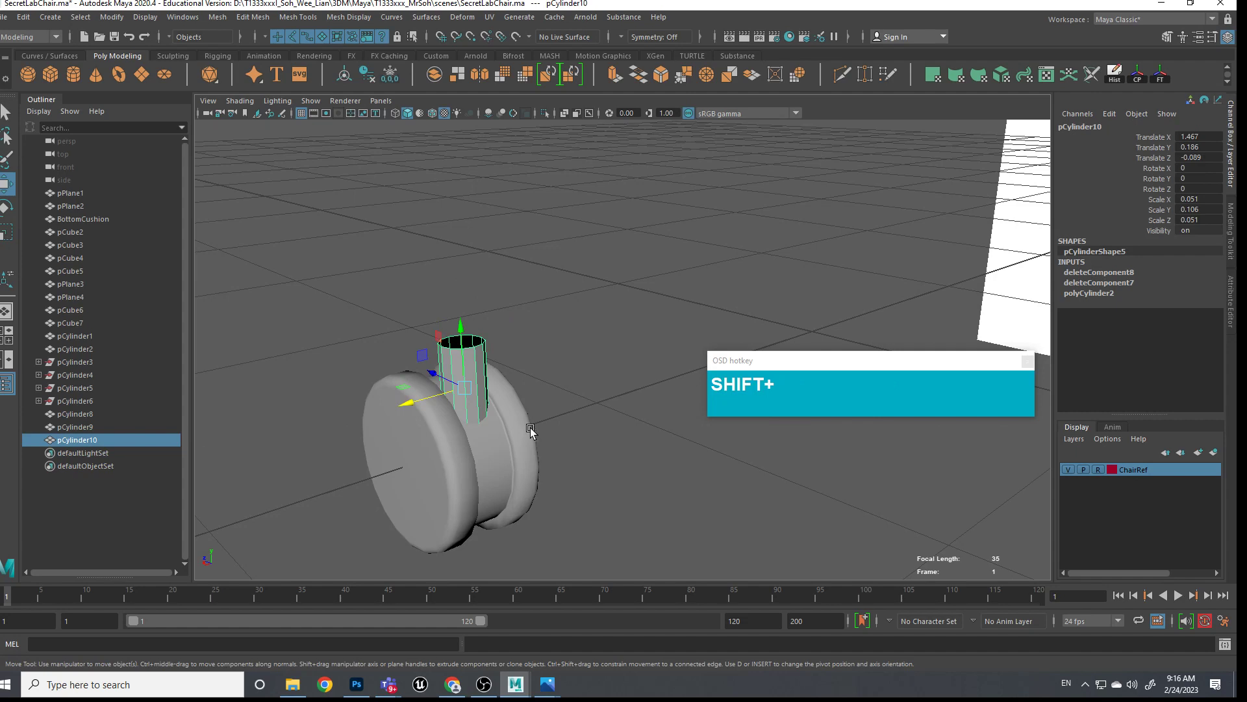
Parent the post to the grooved wheel and select the resulting caster
{"action": "left_click", "coordinate": [509, 411], "text": "shift"}
{"action": "key", "text": "p"}
{"action": "left_click", "coordinate": [556, 446]}
{"action": "left_click", "coordinate": [507, 454]}
In the top view, select the caster and the star-shaped leg base and isolate them
{"action": "scroll", "coordinate": [513, 465], "scroll_direction": "down", "scroll_amount": 5}
{"action": "left_click_drag", "start_coordinate": [517, 475], "coordinate": [585, 465], "text": "alt"}
{"action": "key", "text": "space"}
{"action": "left_click_drag", "start_coordinate": [610, 395], "coordinate": [584, 398]}
{"action": "scroll", "coordinate": [754, 343], "scroll_direction": "up", "scroll_amount": 3}
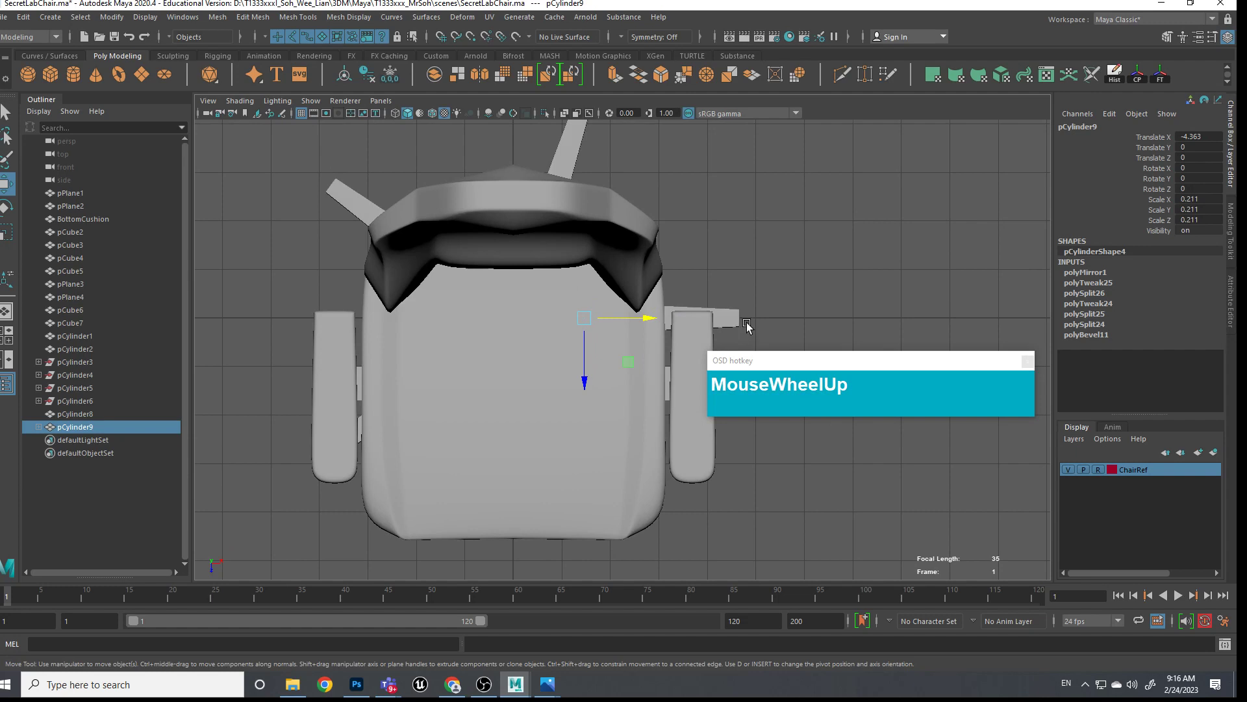
{"action": "left_click", "coordinate": [736, 321], "text": "shift"}
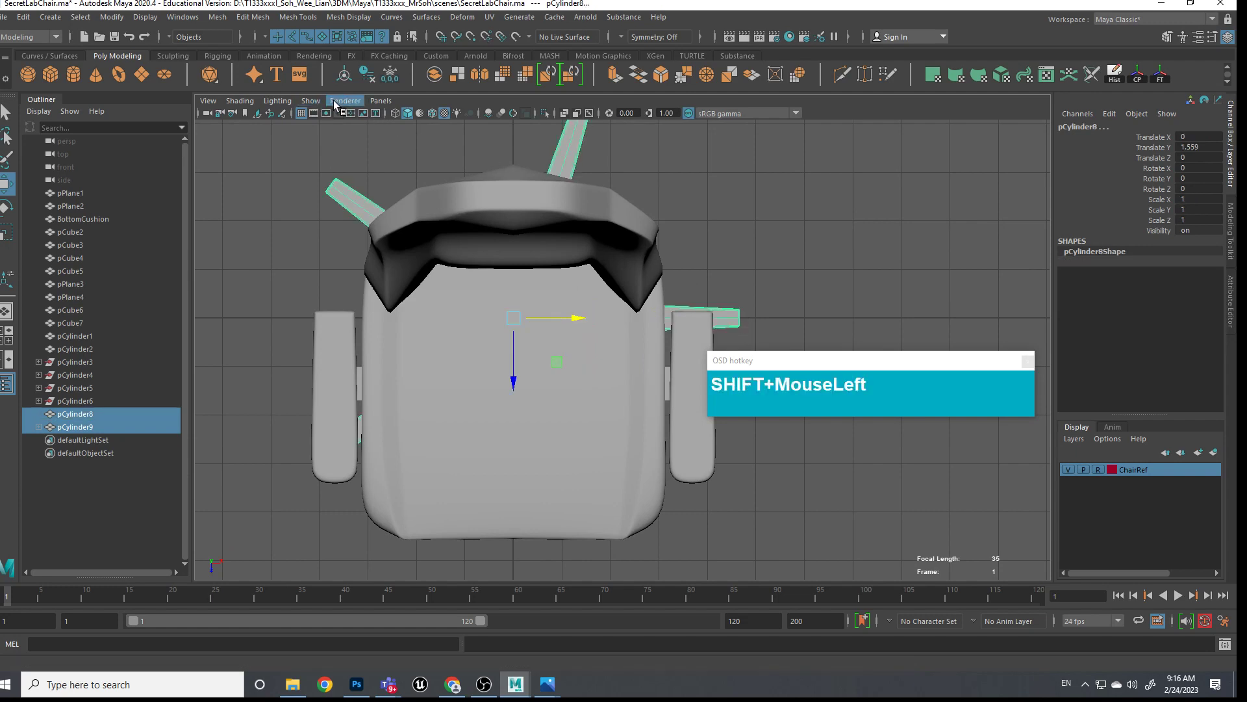
{"action": "left_click", "coordinate": [310, 101]}
{"action": "mouse_move", "coordinate": [369, 123]}
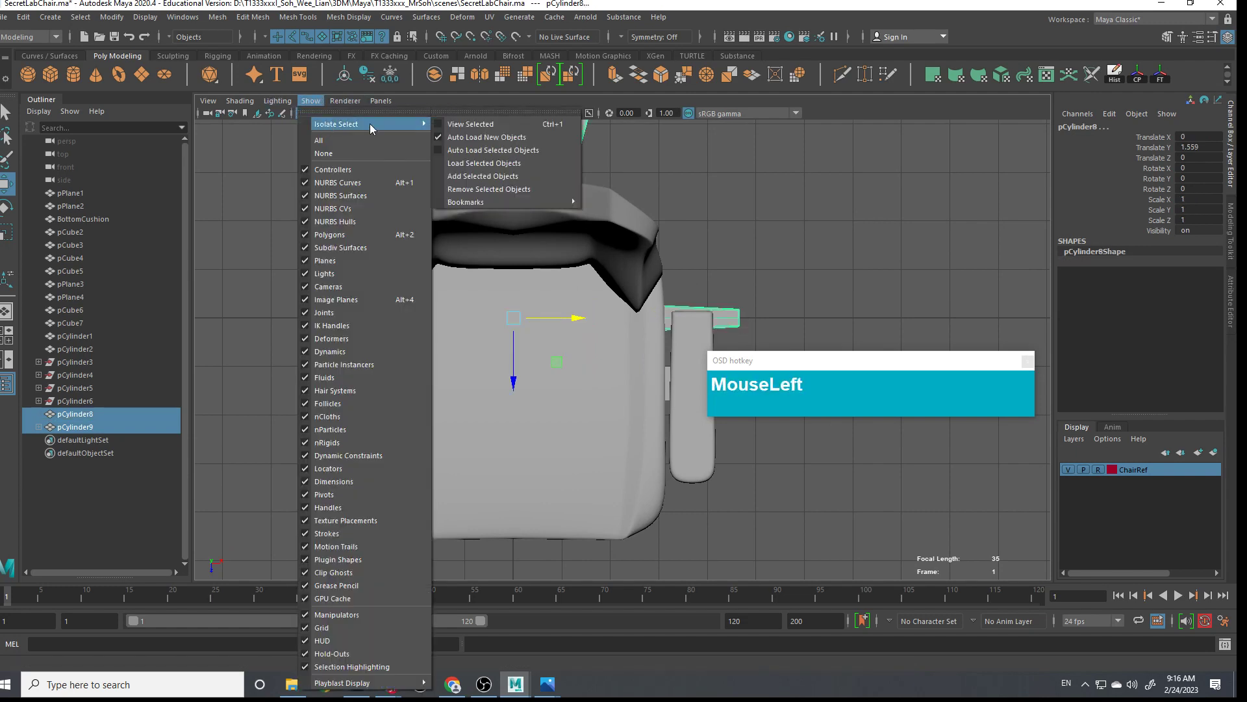
{"action": "left_click", "coordinate": [470, 124]}
In wireframe, move the caster to the tip of the leg along positive X, at about -1.272 in X and 0.085 in Z
{"action": "left_click_drag", "start_coordinate": [660, 295], "coordinate": [579, 446]}
{"action": "left_click", "coordinate": [605, 422]}
{"action": "key", "text": "space"}
{"action": "scroll", "coordinate": [579, 422], "scroll_direction": "down", "scroll_amount": 3}
{"action": "scroll", "coordinate": [545, 385], "scroll_direction": "up", "scroll_amount": 6}
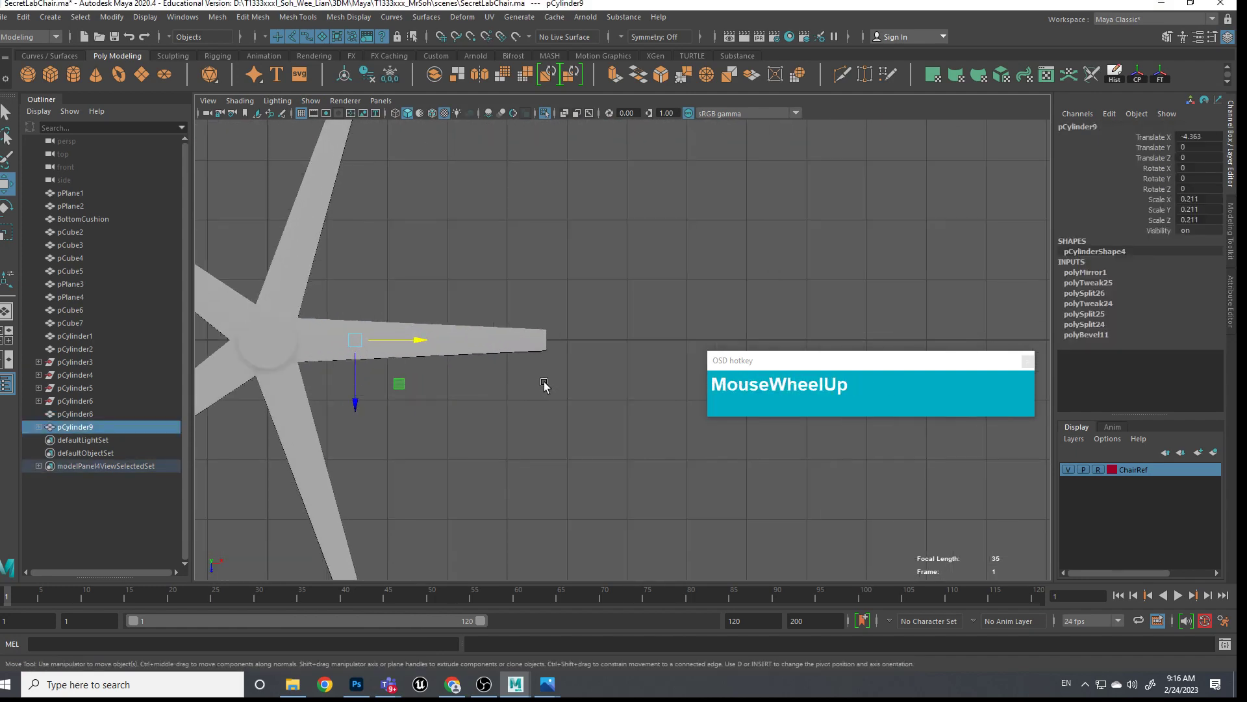
{"action": "key", "text": "4"}
{"action": "left_click_drag", "start_coordinate": [399, 384], "coordinate": [577, 406]}
{"action": "scroll", "coordinate": [552, 403], "scroll_direction": "up", "scroll_amount": 3}
{"action": "middle_click_drag", "start_coordinate": [524, 398], "coordinate": [567, 398], "text": "alt"}
{"action": "scroll", "coordinate": [559, 380], "scroll_direction": "up", "scroll_amount": 2}
{"action": "mouse_move", "coordinate": [567, 398]}
{"action": "left_mouse_down"}
{"action": "mouse_move", "coordinate": [582, 367]}
{"action": "mouse_move", "coordinate": [573, 374]}
{"action": "left_mouse_up"}
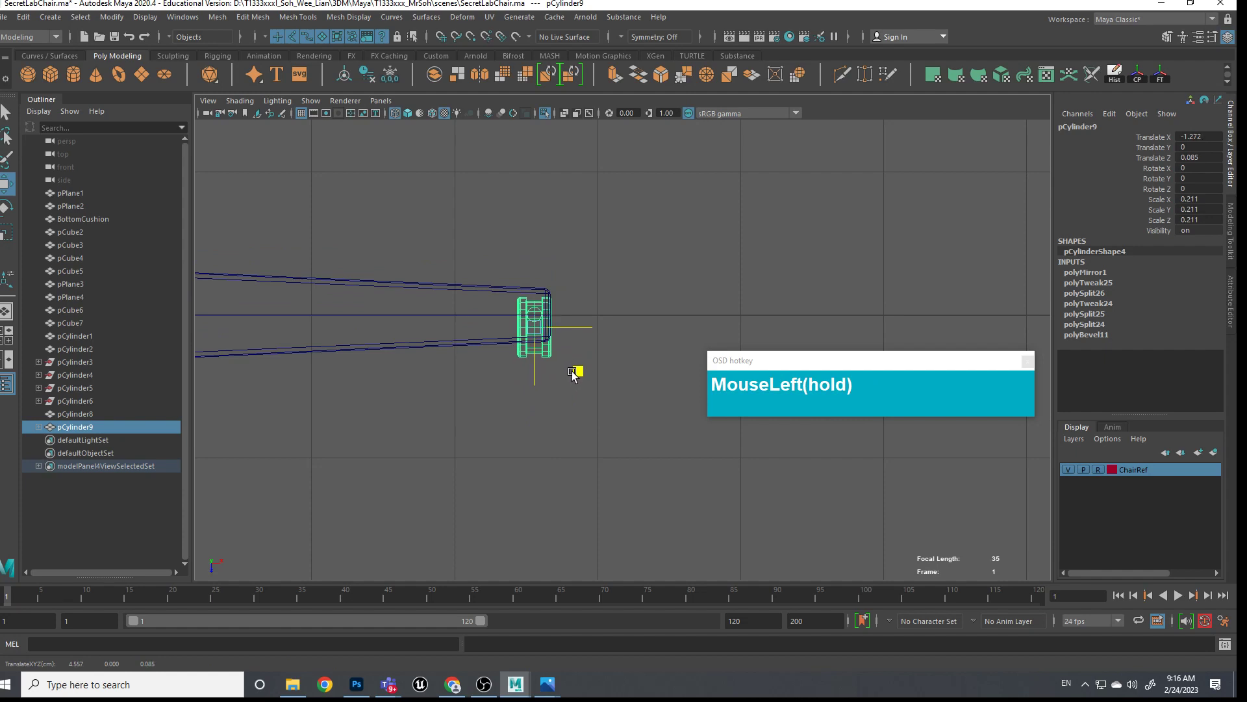
Duplicate the caster and place the copy at the rear leg tip nearest positive X, at about -4.441 in X and -4.185 in Z
{"action": "scroll", "coordinate": [573, 384], "scroll_direction": "down", "scroll_amount": 5}
{"action": "middle_click_drag", "start_coordinate": [585, 390], "coordinate": [553, 371], "text": "alt"}
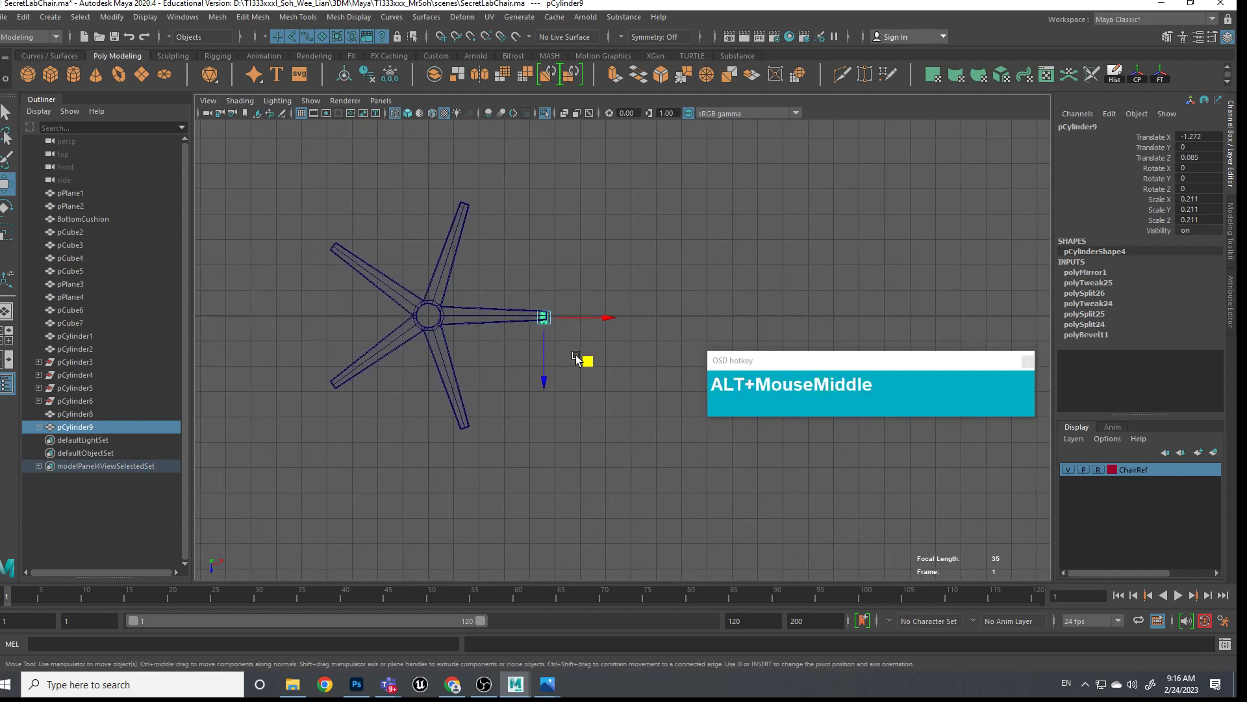
{"action": "key", "text": "shift+d"}
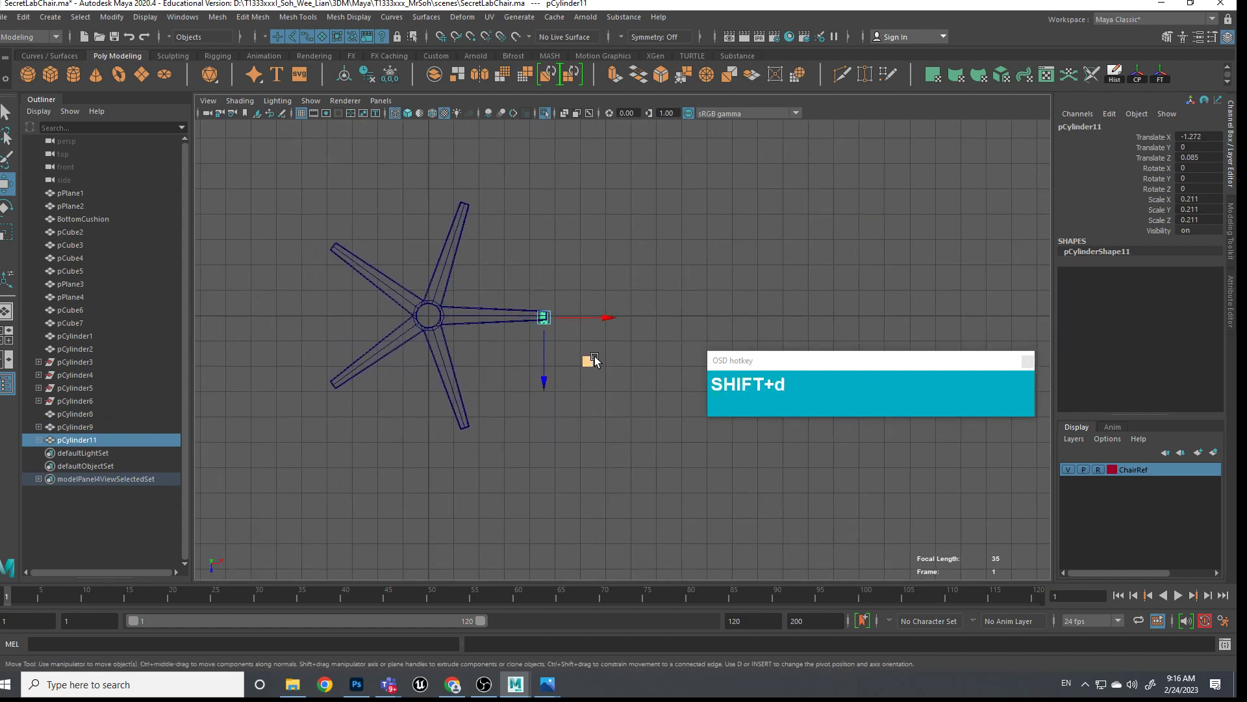
{"action": "left_click_drag", "start_coordinate": [590, 375], "coordinate": [506, 259]}
{"action": "scroll", "coordinate": [506, 260], "scroll_direction": "up", "scroll_amount": 6, "text": "alt"}
{"action": "middle_click_drag", "start_coordinate": [416, 325], "coordinate": [529, 346], "text": "alt"}
{"action": "left_click_drag", "start_coordinate": [529, 344], "coordinate": [554, 344]}
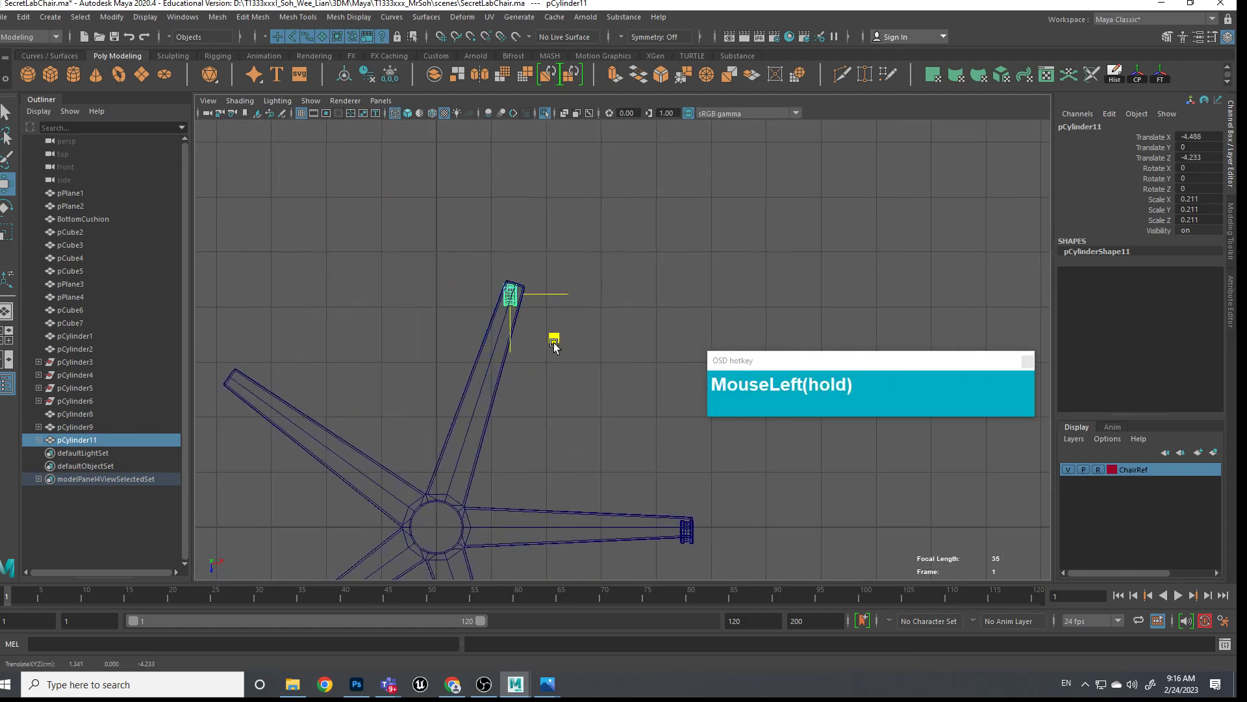
{"action": "middle_click_drag", "start_coordinate": [557, 350], "coordinate": [580, 300], "text": "alt"}
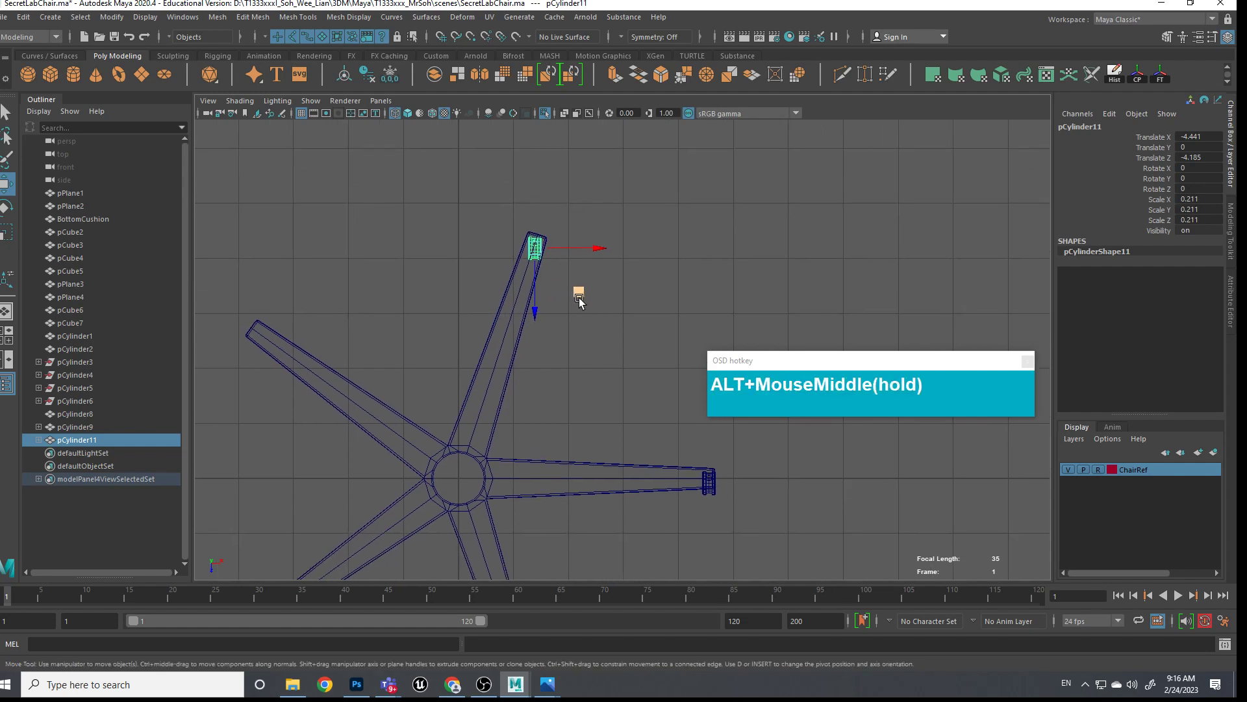
Clone the caster onto the three remaining leg tips, with the two on the negative X side at about -9.5 in X
{"action": "mouse_move", "coordinate": [579, 291]}
{"action": "left_mouse_down", "text": "shift"}
{"action": "mouse_move", "coordinate": [308, 397]}
{"action": "mouse_move", "coordinate": [298, 379]}
{"action": "left_mouse_up", "text": "shift"}
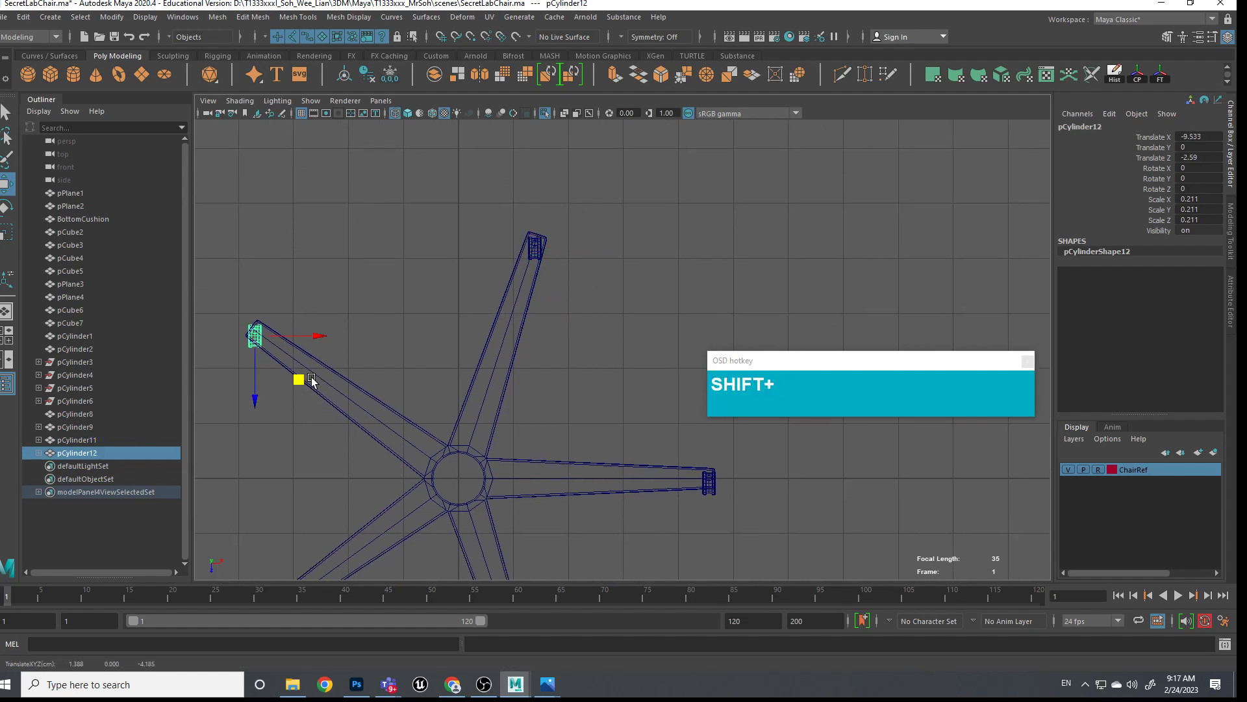
{"action": "scroll", "coordinate": [423, 390], "scroll_direction": "down", "scroll_amount": 5}
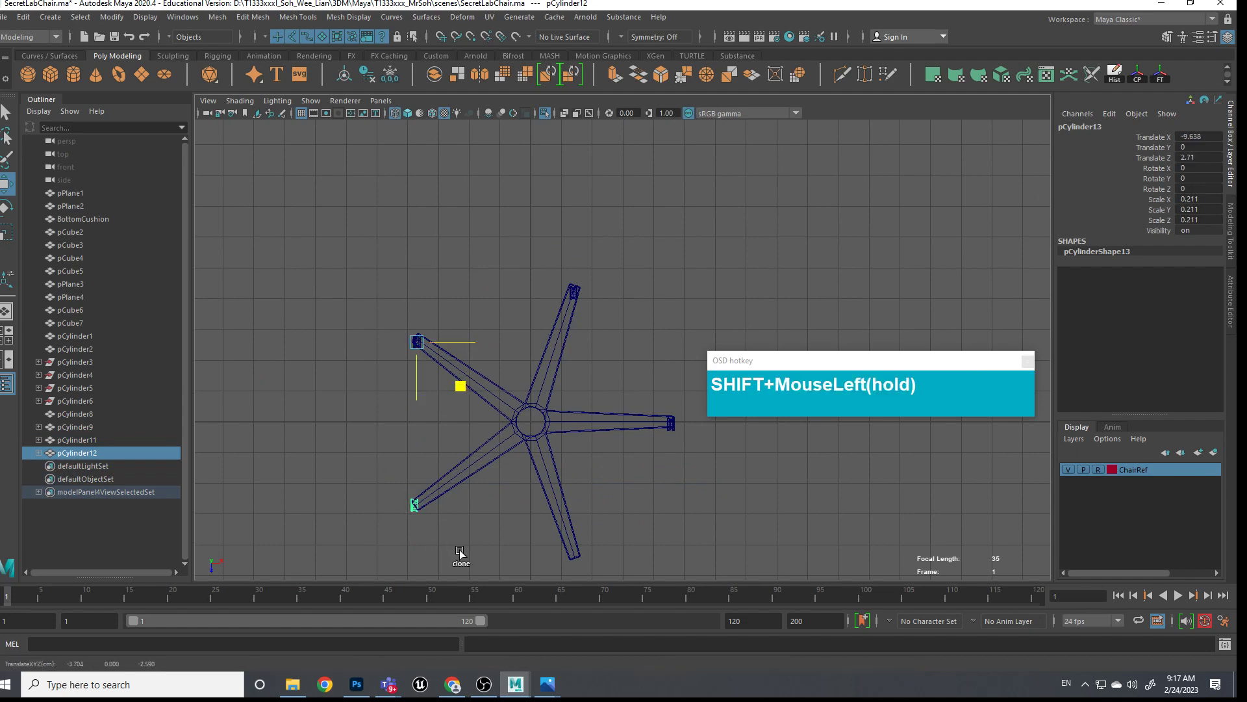
{"action": "left_click_drag", "start_coordinate": [463, 552], "coordinate": [617, 600], "text": "shift"}
{"action": "mouse_move", "coordinate": [621, 474]}
{"action": "left_mouse_down", "text": "alt"}
{"action": "mouse_move", "coordinate": [627, 443]}
{"action": "mouse_move", "coordinate": [620, 451]}
{"action": "left_mouse_up", "text": "alt"}
{"action": "key", "text": "space"}
{"action": "middle_click_drag", "start_coordinate": [620, 451], "coordinate": [604, 473], "text": "alt"}
{"action": "left_click_drag", "start_coordinate": [604, 473], "coordinate": [649, 458], "text": "alt"}
{"action": "middle_click_drag", "start_coordinate": [649, 458], "coordinate": [445, 435], "text": "alt"}
{"action": "left_click_drag", "start_coordinate": [446, 435], "coordinate": [579, 455], "text": "alt"}
{"action": "middle_click_drag", "start_coordinate": [579, 454], "coordinate": [527, 448], "text": "alt"}
{"action": "left_click_drag", "start_coordinate": [673, 462], "coordinate": [297, 331]}
{"action": "left_click_drag", "start_coordinate": [419, 295], "coordinate": [418, 344]}
{"action": "left_click", "coordinate": [610, 435]}
In the front view, select all five casters and raise them under the leg tips to about 1.627 in Y
{"action": "left_click_drag", "start_coordinate": [610, 434], "coordinate": [512, 429], "text": "alt"}
{"action": "key", "text": "space"}
{"action": "scroll", "coordinate": [512, 429], "scroll_direction": "down", "scroll_amount": 3}
{"action": "middle_click_drag", "start_coordinate": [511, 430], "coordinate": [500, 412], "text": "alt"}
{"action": "left_click_drag", "start_coordinate": [647, 455], "coordinate": [262, 361]}
{"action": "left_click_drag", "start_coordinate": [392, 294], "coordinate": [360, 253]}
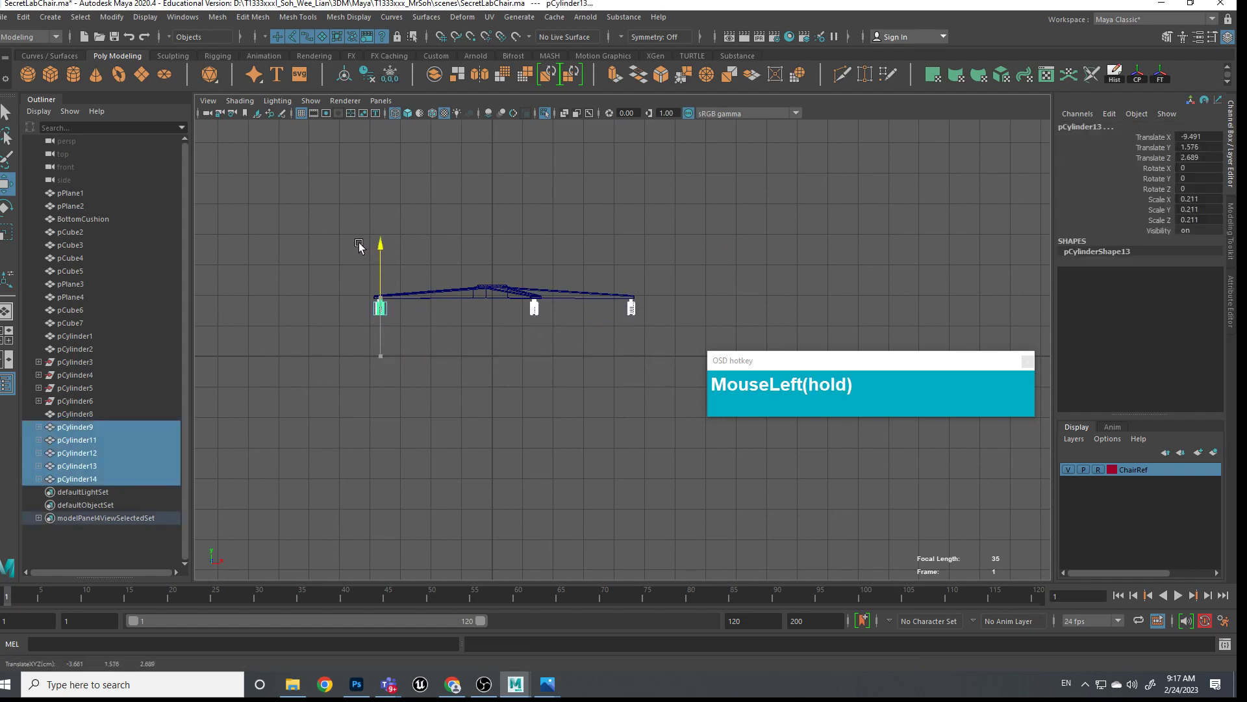
{"action": "scroll", "coordinate": [563, 326], "scroll_direction": "up", "scroll_amount": 2}
{"action": "middle_click_drag", "start_coordinate": [562, 326], "coordinate": [560, 394], "text": "alt"}
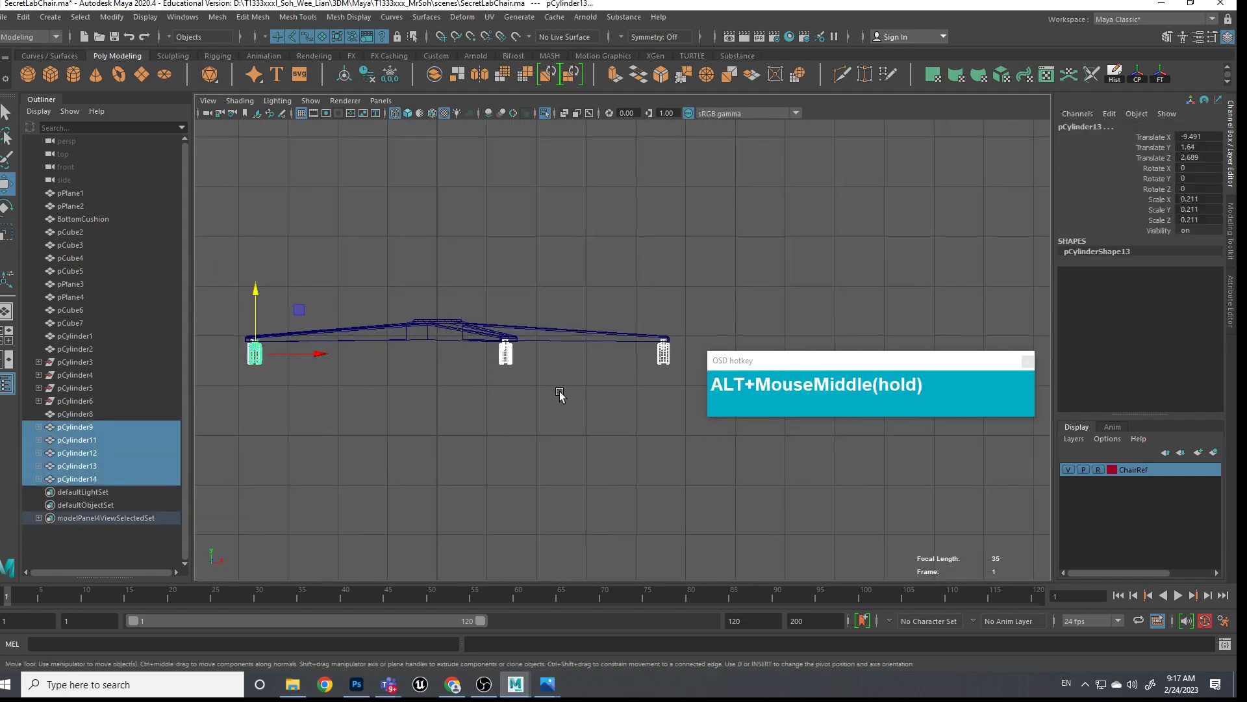
{"action": "left_click_drag", "start_coordinate": [261, 300], "coordinate": [254, 294]}
Return to the perspective view and turn off Isolate Select to show the whole chair
{"action": "key", "text": "space"}
{"action": "left_click_drag", "start_coordinate": [403, 392], "coordinate": [410, 364]}
{"action": "left_click_drag", "start_coordinate": [410, 363], "coordinate": [508, 339], "text": "alt"}
{"action": "middle_click_drag", "start_coordinate": [508, 339], "coordinate": [442, 448], "text": "alt"}
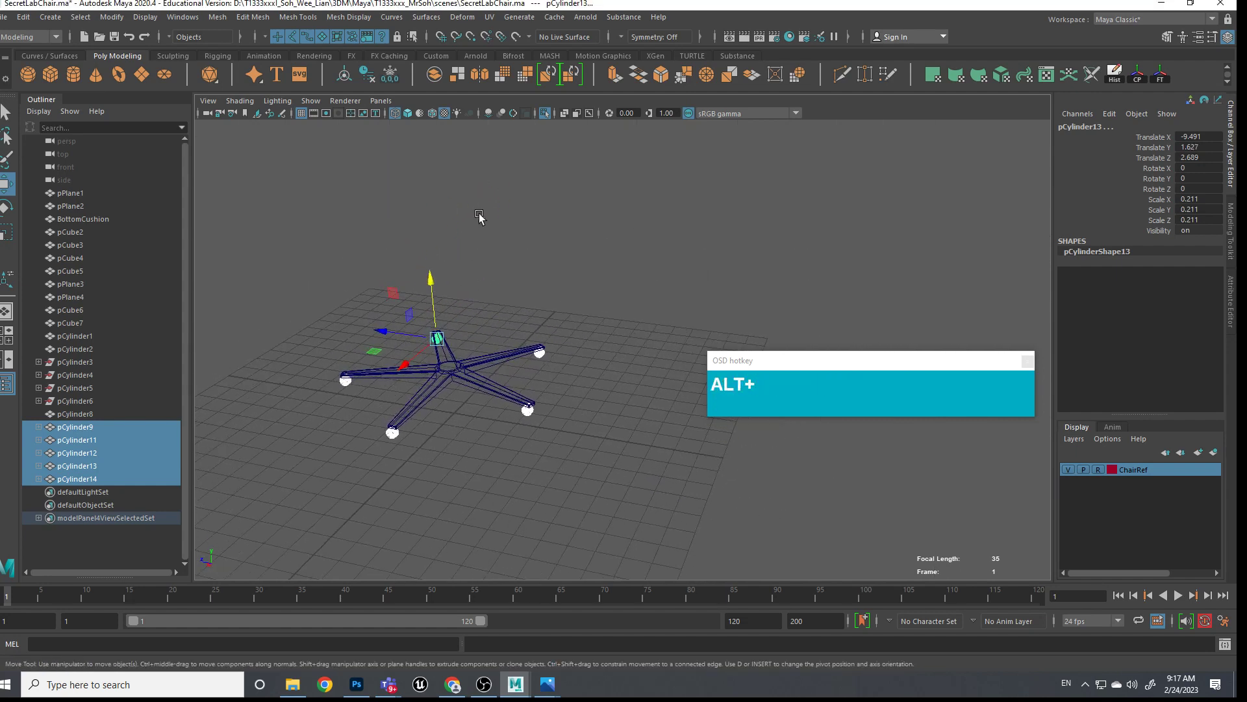
{"action": "left_click", "coordinate": [346, 101]}
{"action": "left_click", "coordinate": [346, 100]}
{"action": "left_click", "coordinate": [534, 301]}
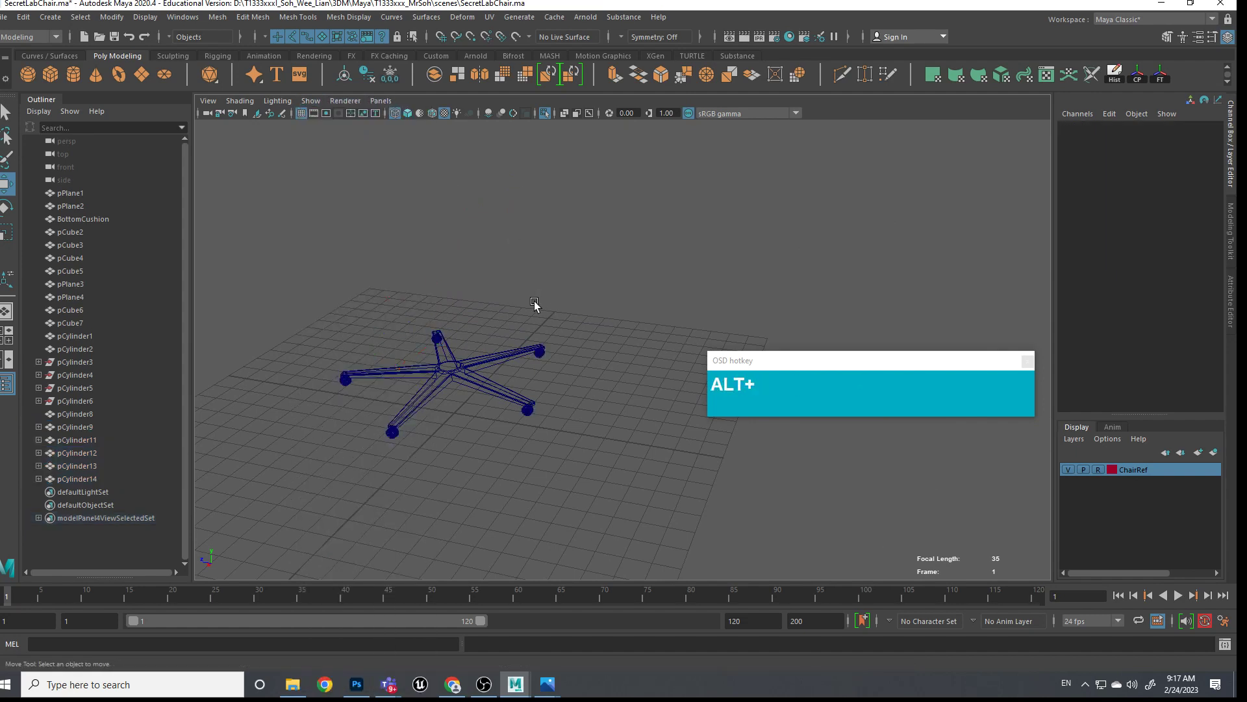
{"action": "middle_click_drag", "start_coordinate": [534, 302], "coordinate": [596, 308], "text": "alt"}
{"action": "left_click", "coordinate": [345, 101]}
{"action": "mouse_move", "coordinate": [311, 101]}
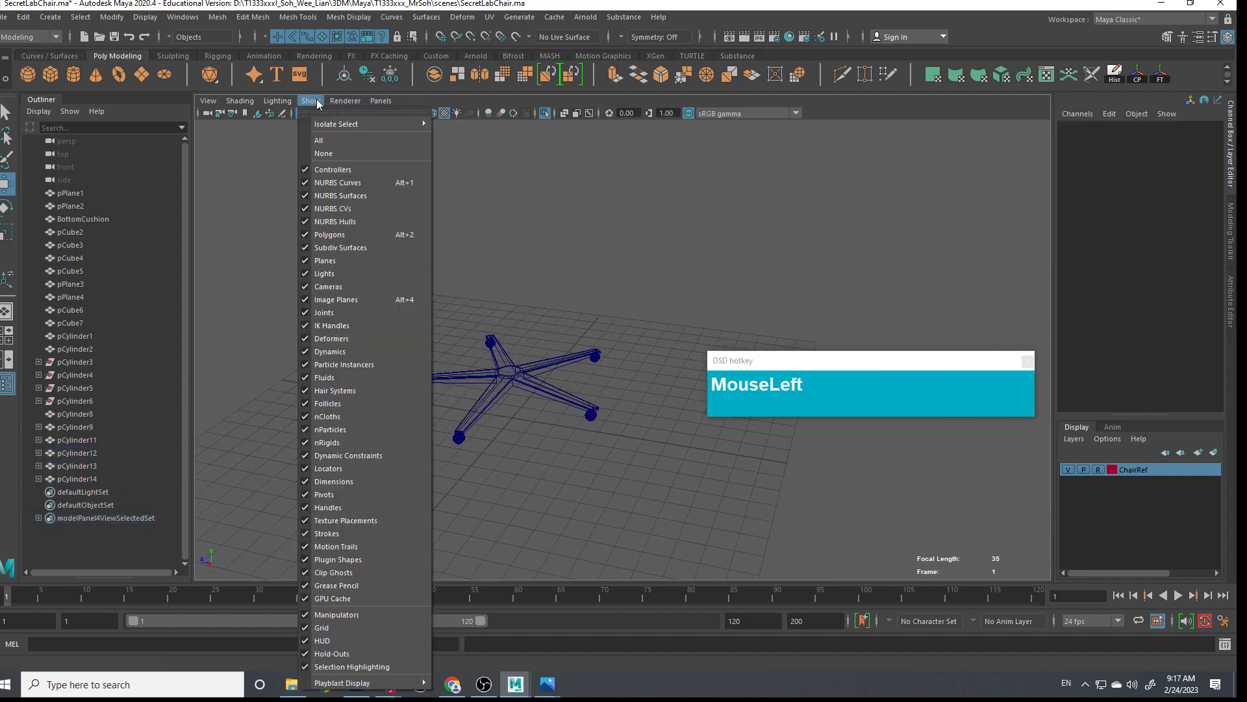
{"action": "mouse_move", "coordinate": [377, 124]}
{"action": "left_click", "coordinate": [481, 124]}
Select all five casters in the front view and scale them uniformly to about 0.328
{"action": "middle_click_drag", "start_coordinate": [493, 215], "coordinate": [532, 245], "text": "alt"}
{"action": "left_click_drag", "start_coordinate": [532, 245], "coordinate": [518, 312], "text": "alt"}
{"action": "middle_click_drag", "start_coordinate": [518, 312], "coordinate": [504, 299], "text": "alt"}
{"action": "left_click_drag", "start_coordinate": [505, 298], "coordinate": [613, 325], "text": "alt"}
{"action": "scroll", "coordinate": [458, 286], "scroll_direction": "up", "scroll_amount": 3, "text": "alt"}
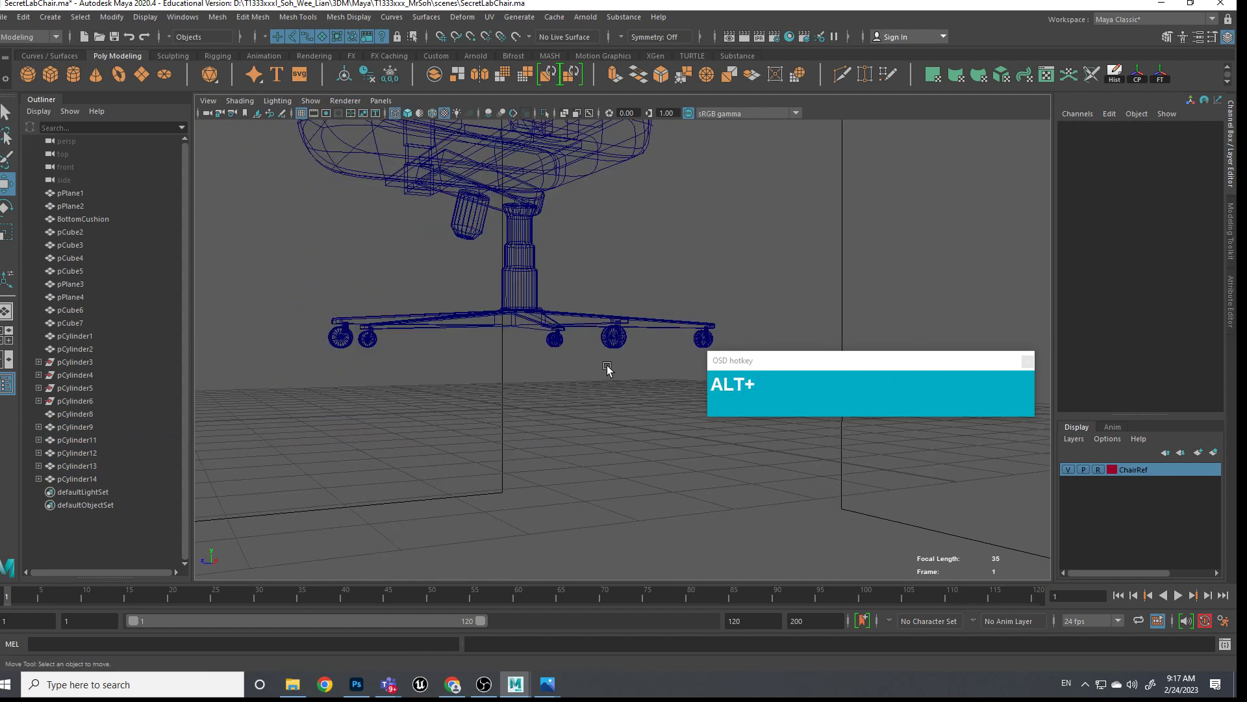
{"action": "middle_click_drag", "start_coordinate": [615, 411], "coordinate": [672, 433], "text": "alt"}
{"action": "left_click_drag", "start_coordinate": [673, 434], "coordinate": [425, 471]}
{"action": "key", "text": "space"}
{"action": "scroll", "coordinate": [641, 439], "scroll_direction": "down", "scroll_amount": 2}
{"action": "left_click_drag", "start_coordinate": [657, 441], "coordinate": [296, 351]}
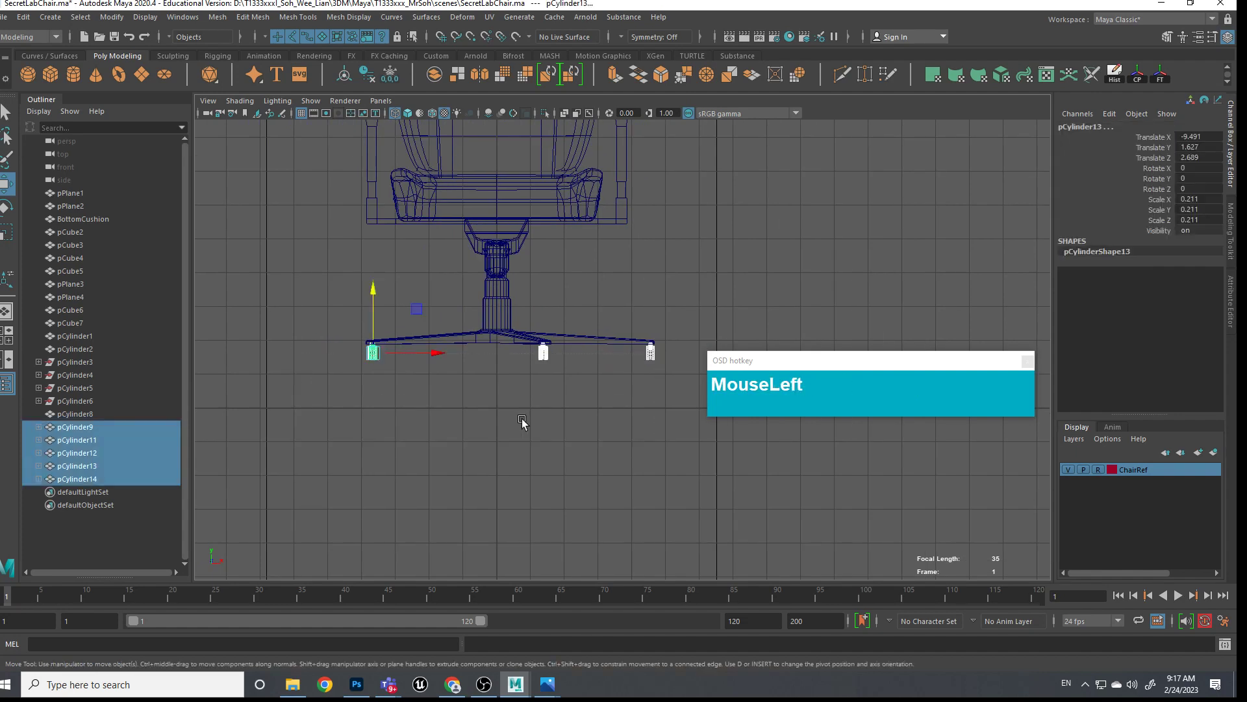
{"action": "key", "text": "r"}
{"action": "left_click_drag", "start_coordinate": [372, 355], "coordinate": [376, 359]}
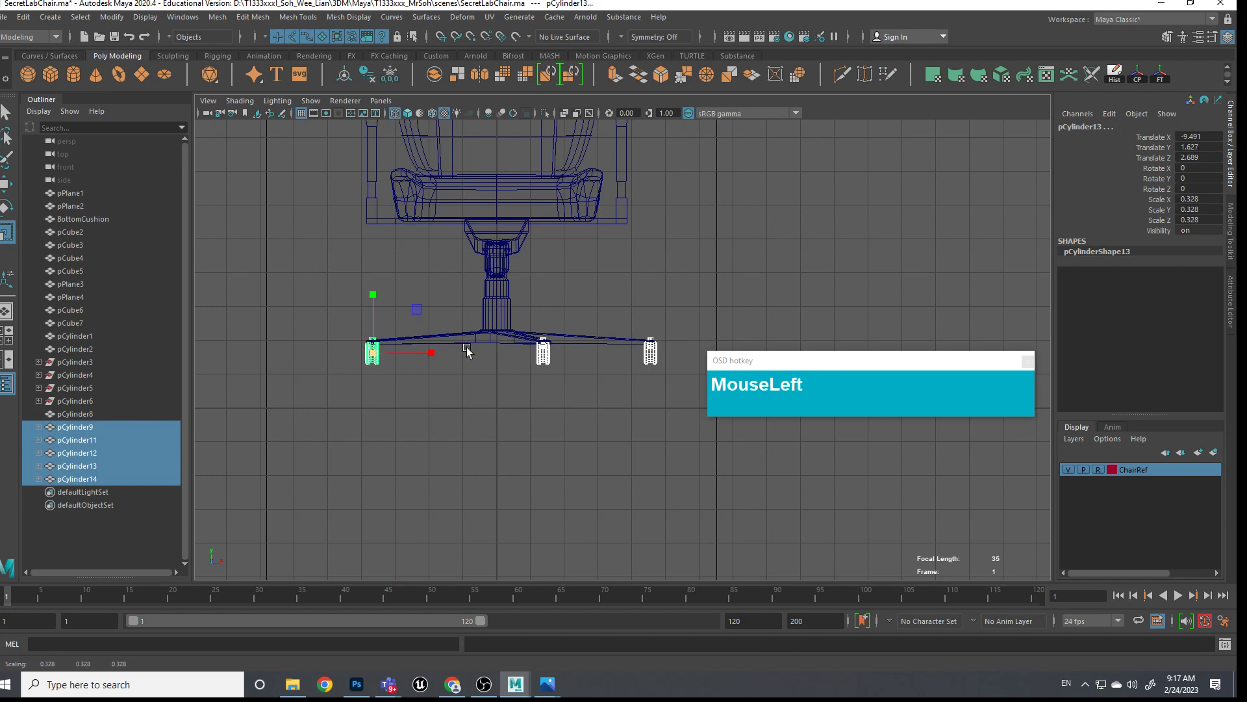
Lower the five casters to about 1.454 in Y so they sit beneath the leg tips
{"action": "key", "text": "w"}
{"action": "left_click_drag", "start_coordinate": [373, 287], "coordinate": [372, 294]}
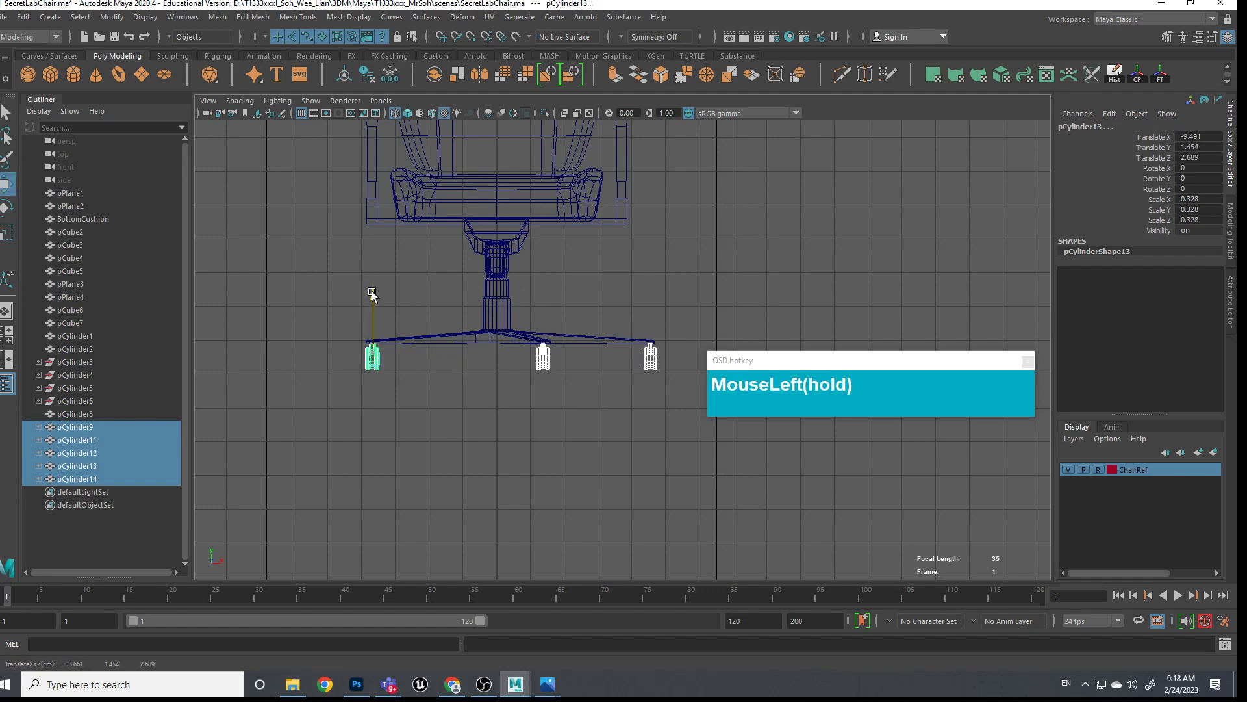
{"action": "left_click_drag", "start_coordinate": [541, 294], "coordinate": [572, 306]}
{"action": "middle_click_drag", "start_coordinate": [572, 306], "coordinate": [554, 415], "text": "alt"}
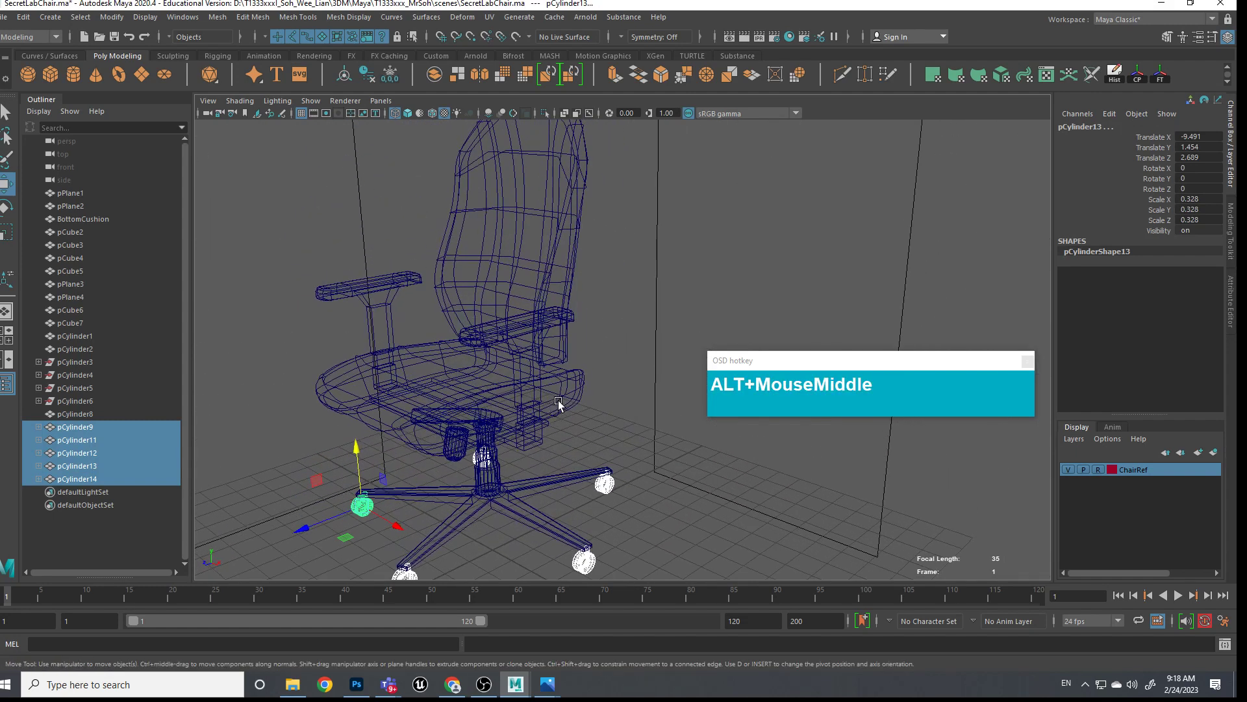
Switch the perspective view to textured shading and clear the caster selection
{"action": "key", "text": "6"}
{"action": "scroll", "coordinate": [565, 403], "scroll_direction": "down", "scroll_amount": 2}
{"action": "left_click", "coordinate": [614, 439]}
{"action": "middle_click_drag", "start_coordinate": [614, 440], "coordinate": [588, 458], "text": "alt"}
{"action": "left_click_drag", "start_coordinate": [588, 458], "coordinate": [487, 437], "text": "alt"}
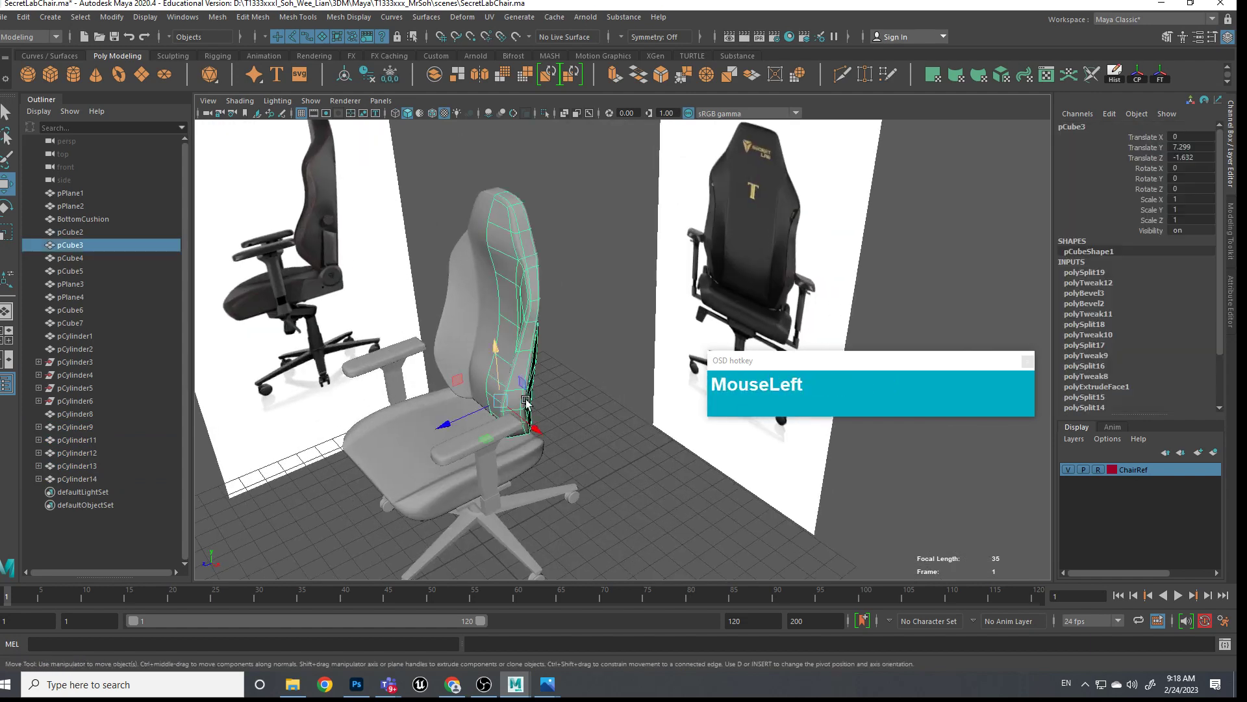
Delete the negative X halves of the backrest and the seat cushion
{"action": "left_click_drag", "start_coordinate": [526, 401], "coordinate": [566, 410], "text": "alt"}
{"action": "left_click", "coordinate": [568, 409]}
{"action": "left_click", "coordinate": [569, 408]}
{"action": "middle_click_drag", "start_coordinate": [570, 408], "coordinate": [534, 438], "text": "alt"}
{"action": "left_click_drag", "start_coordinate": [534, 438], "coordinate": [564, 413], "text": "alt"}
{"action": "left_click", "coordinate": [559, 409]}
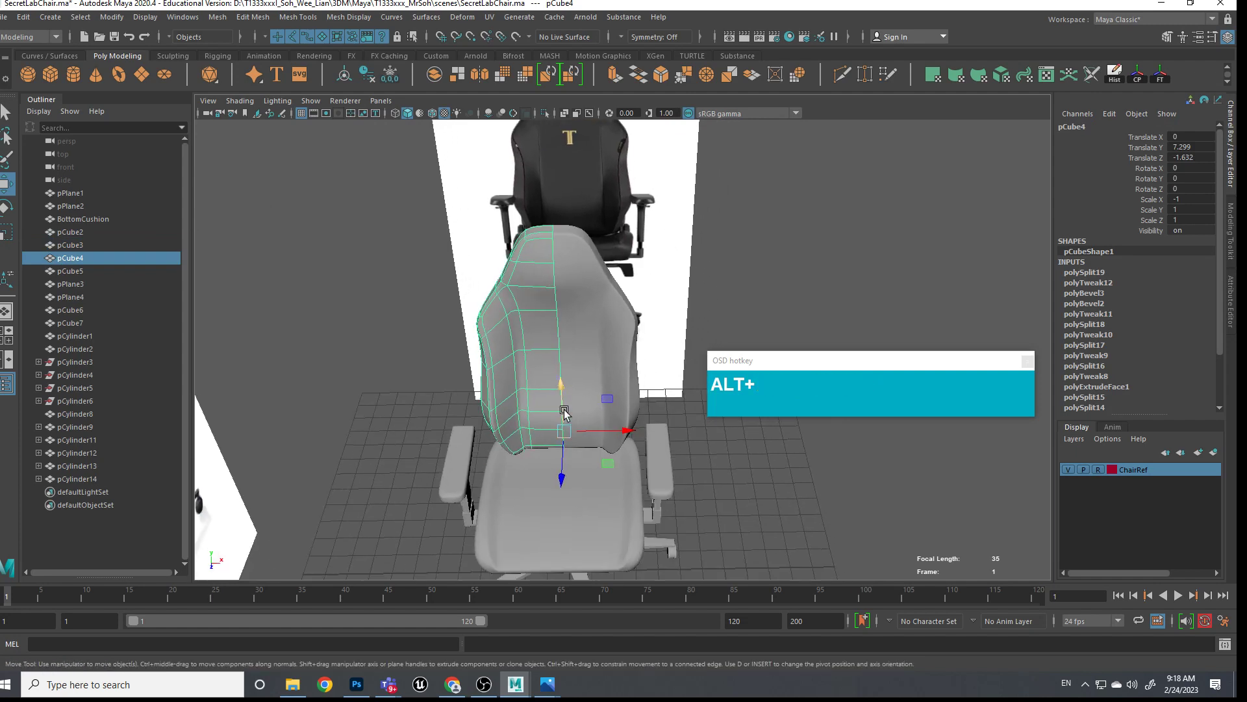
{"action": "left_click", "coordinate": [508, 343]}
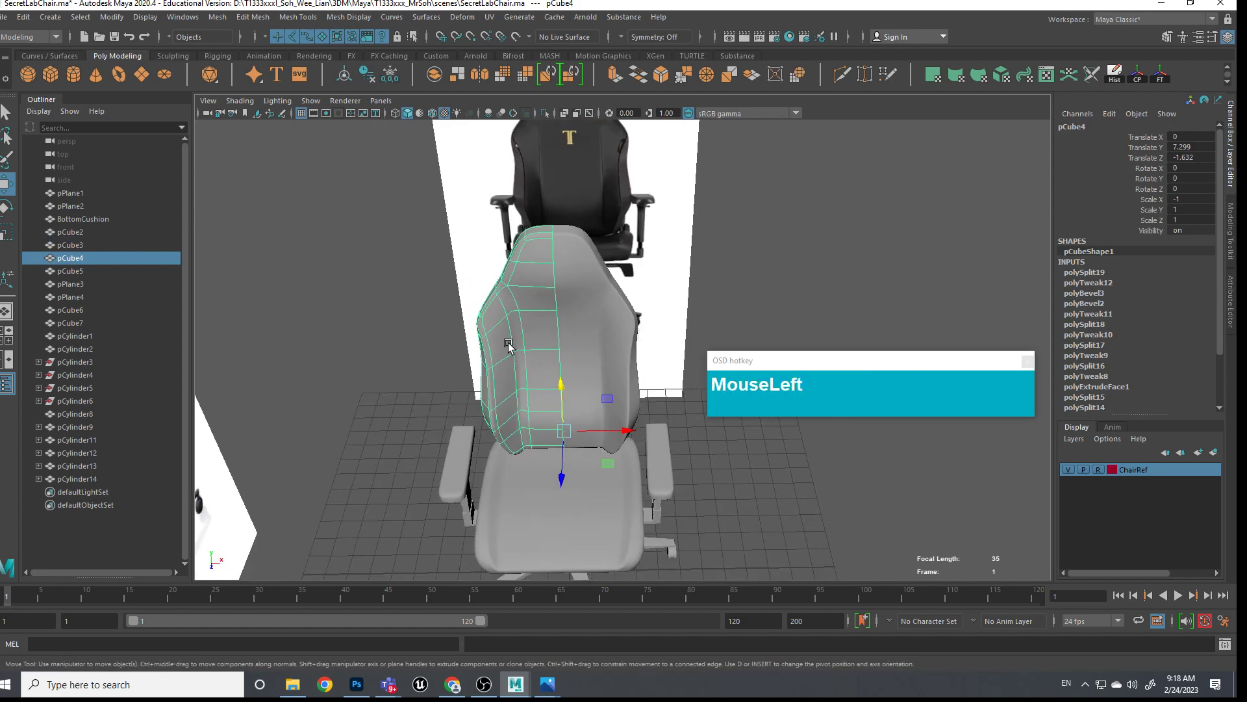
{"action": "key", "text": "Delete"}
{"action": "left_click", "coordinate": [507, 523]}
{"action": "key", "text": "Delete"}
Delete the mirrored negative X half of the under-seat bracket with its armrest support
{"action": "left_click", "coordinate": [464, 475]}
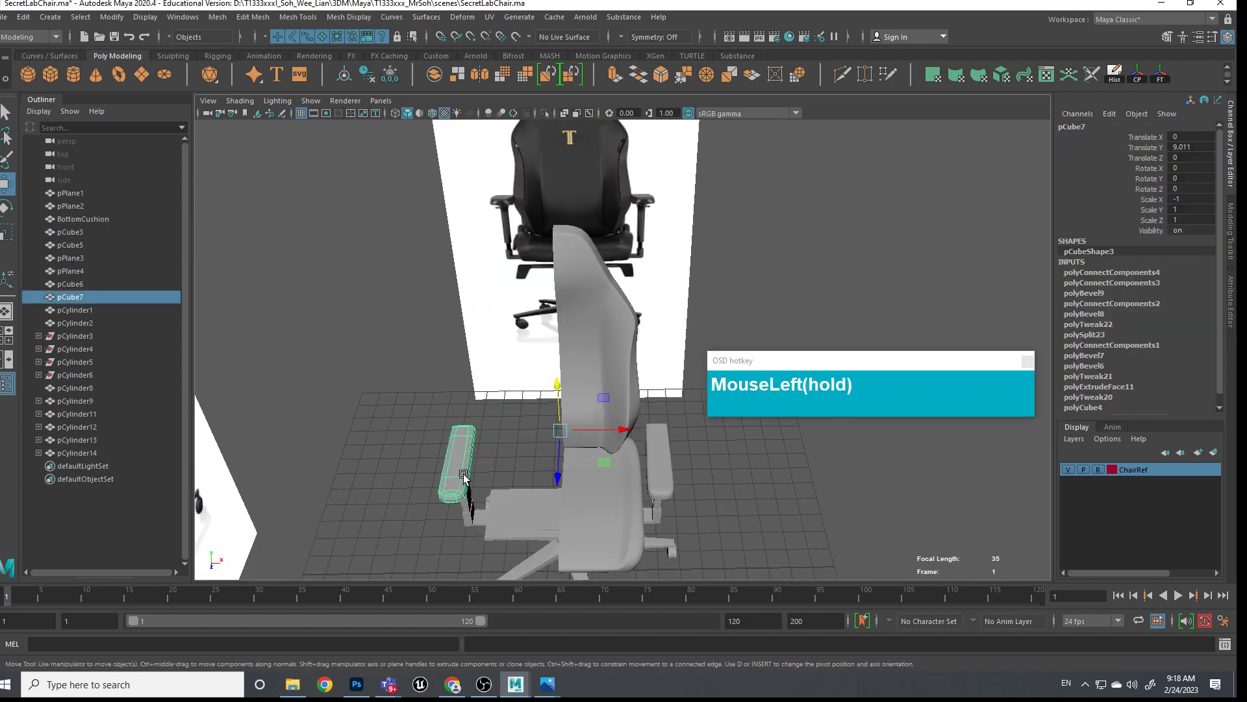
{"action": "left_click", "coordinate": [508, 529]}
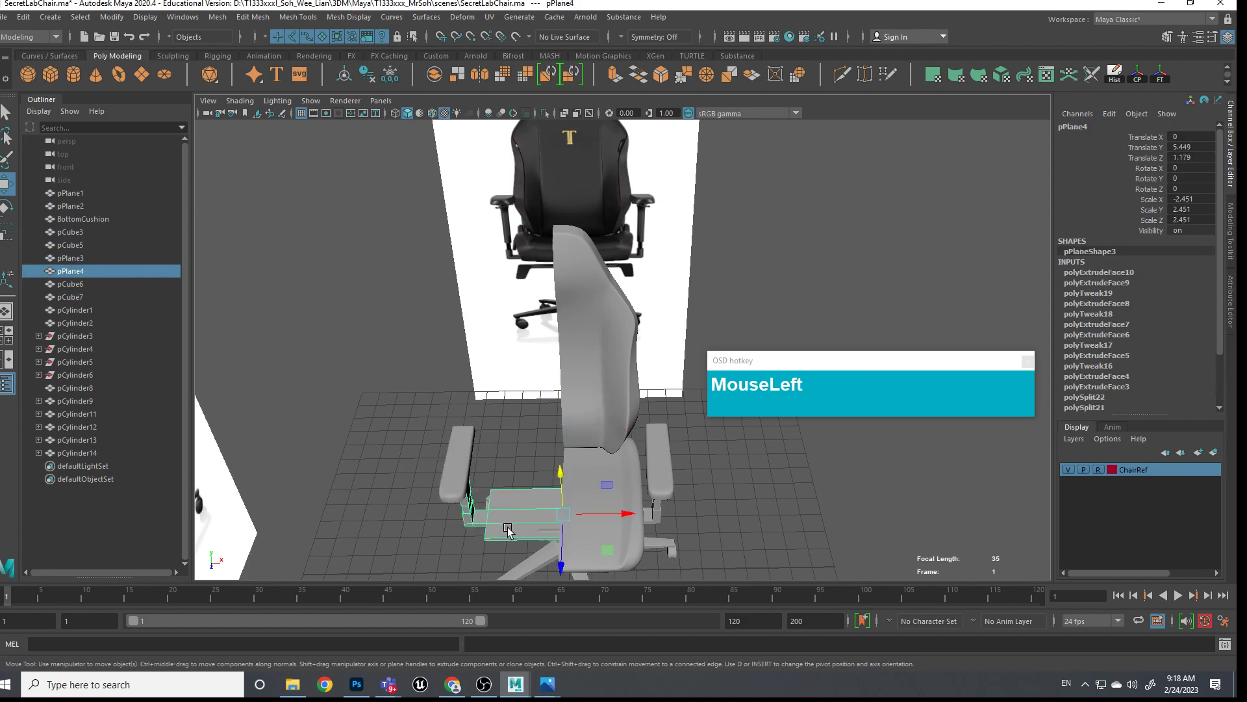
{"action": "key", "text": "Delete"}
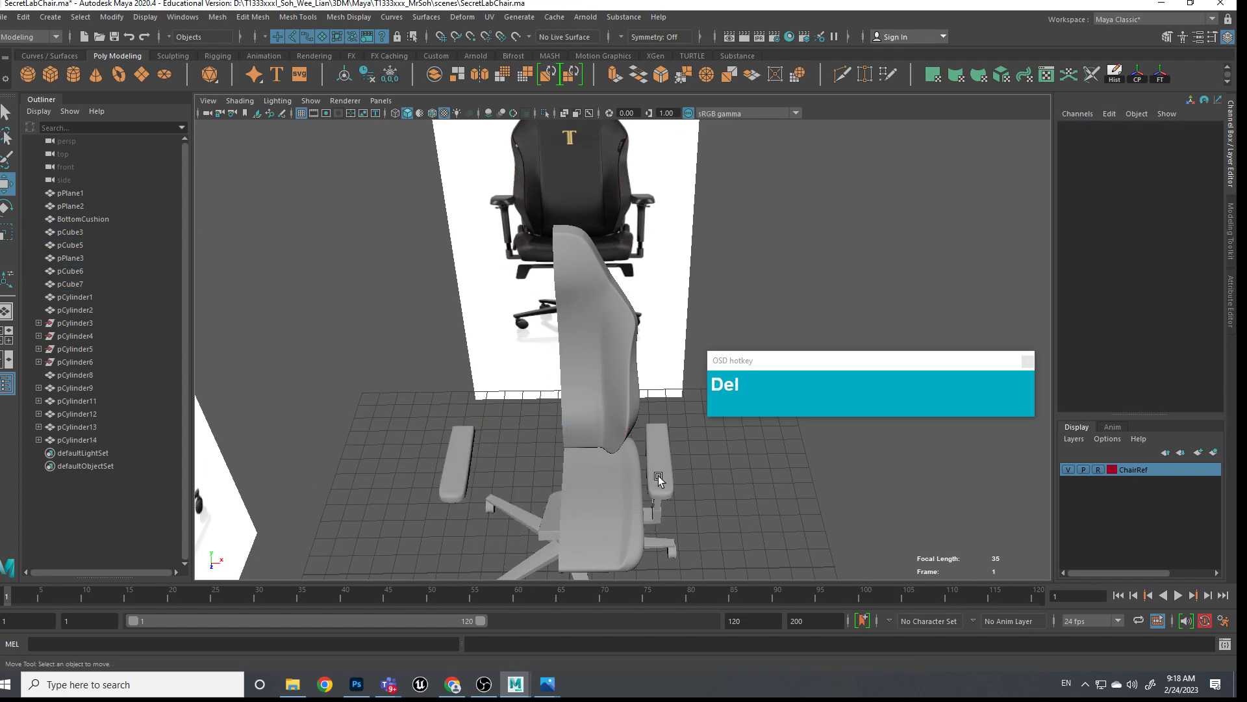
{"action": "left_click", "coordinate": [576, 332]}
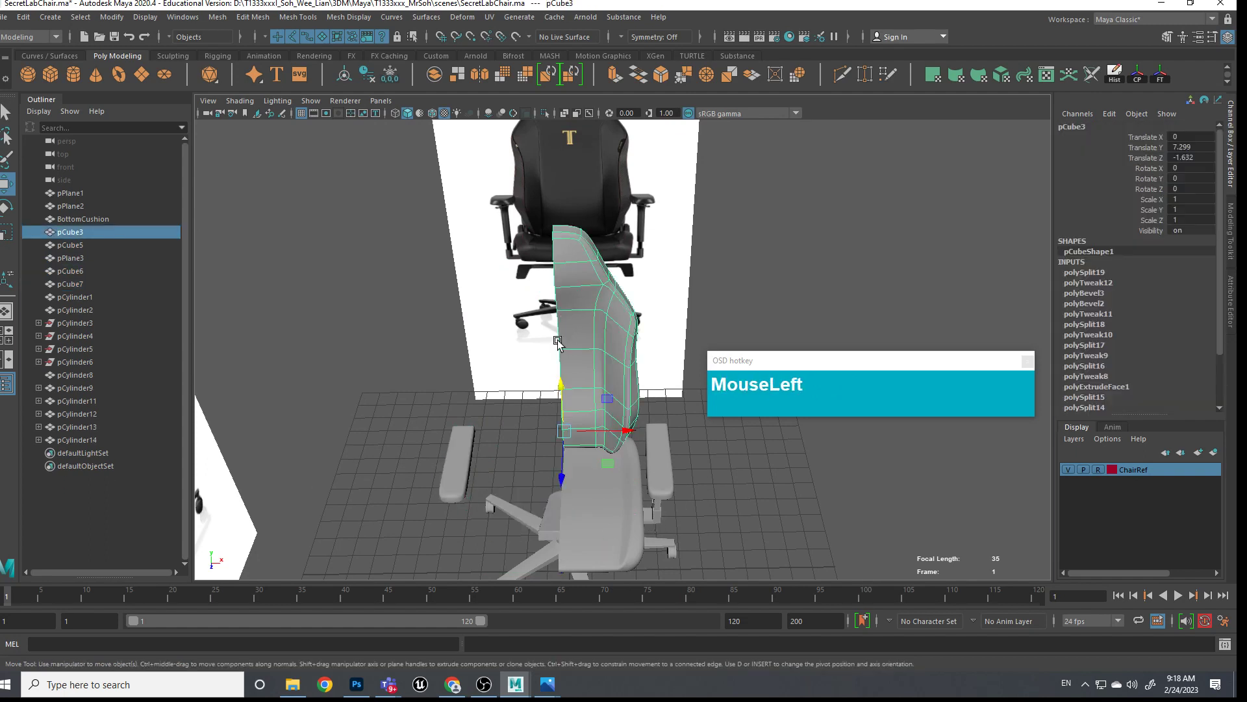
{"action": "left_click", "coordinate": [216, 18]}
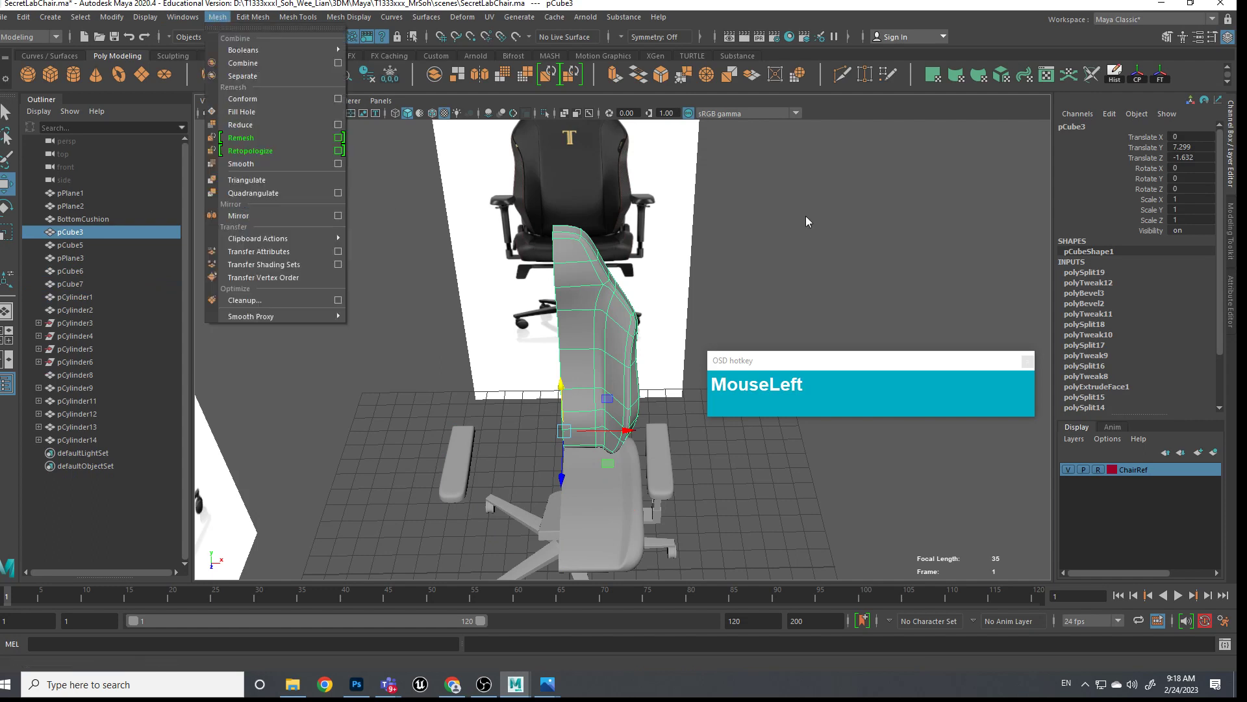
{"action": "left_click", "coordinate": [740, 221]}
Undo the deletions of the negative X halves of the backrest, seat cushion and under-seat bracket, and clear the selection
{"action": "key", "text": "ctrl+z"}
{"action": "key", "text": "ctrl+z"}
{"action": "key", "text": "ctrl+z"}
{"action": "key", "text": "ctrl+z"}
{"action": "key", "text": "ctrl+z"}
{"action": "key", "text": "ctrl+z"}
{"action": "key", "text": "ctrl+z"}
{"action": "key", "text": "ctrl+z"}
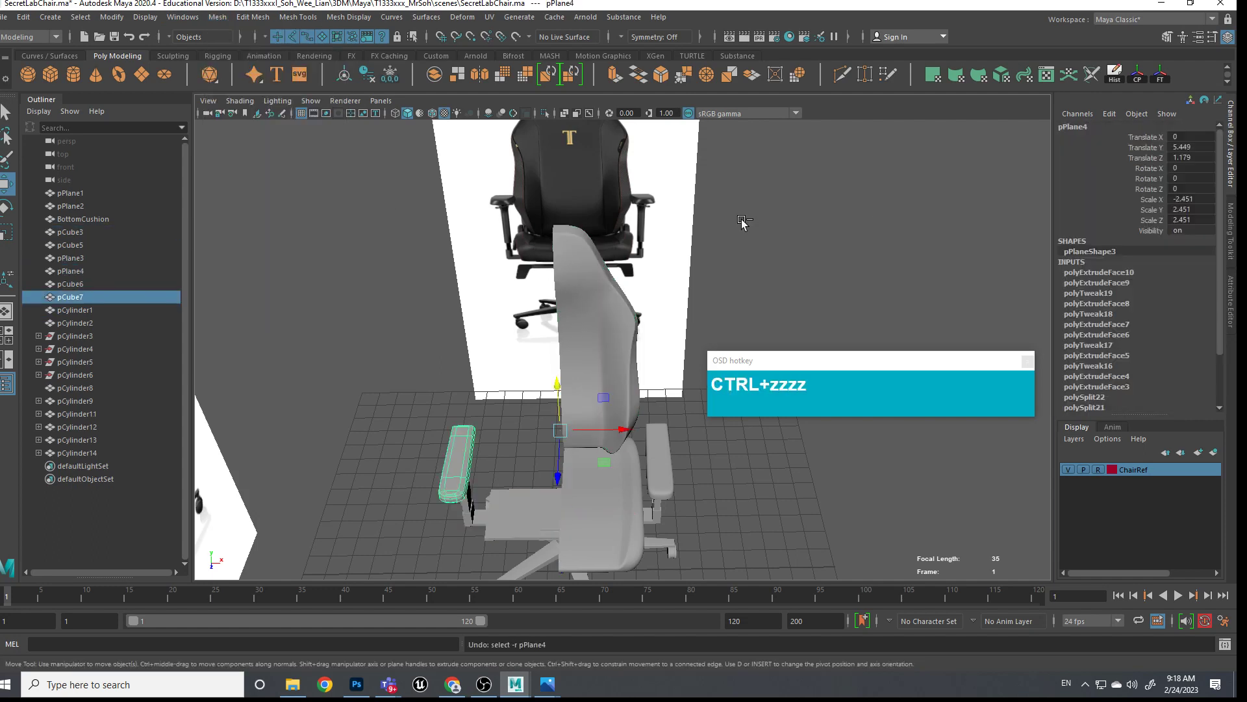
{"action": "left_click", "coordinate": [769, 266]}
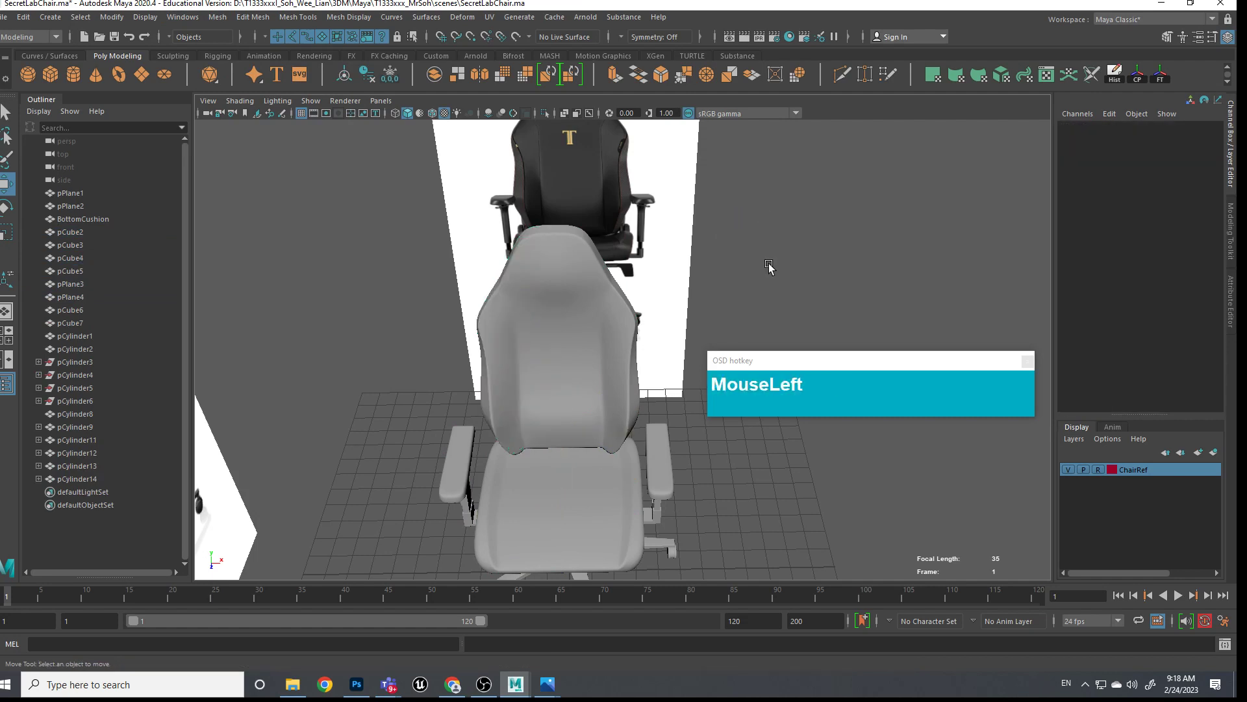
Save the scene as a new file named SecretLabChair_01.ma in the scenes folder
{"action": "left_click", "coordinate": [6, 16]}
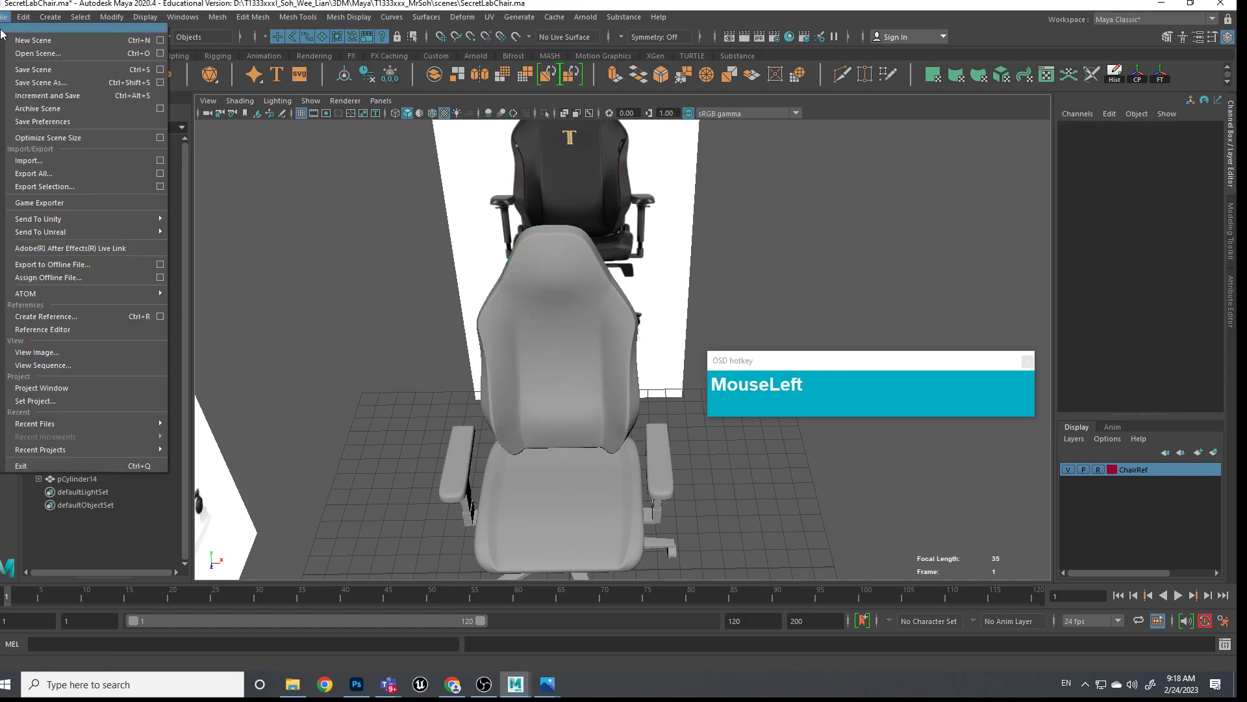
{"action": "left_click", "coordinate": [29, 83]}
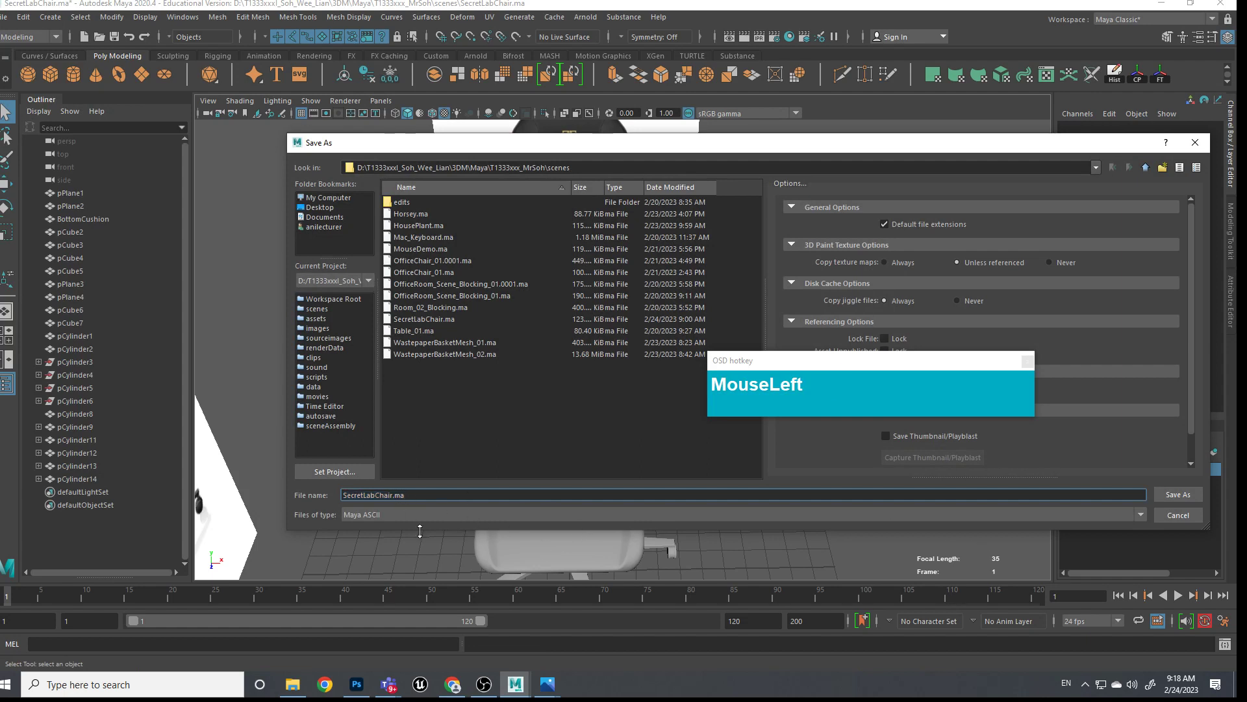
{"action": "key", "text": "Right"}
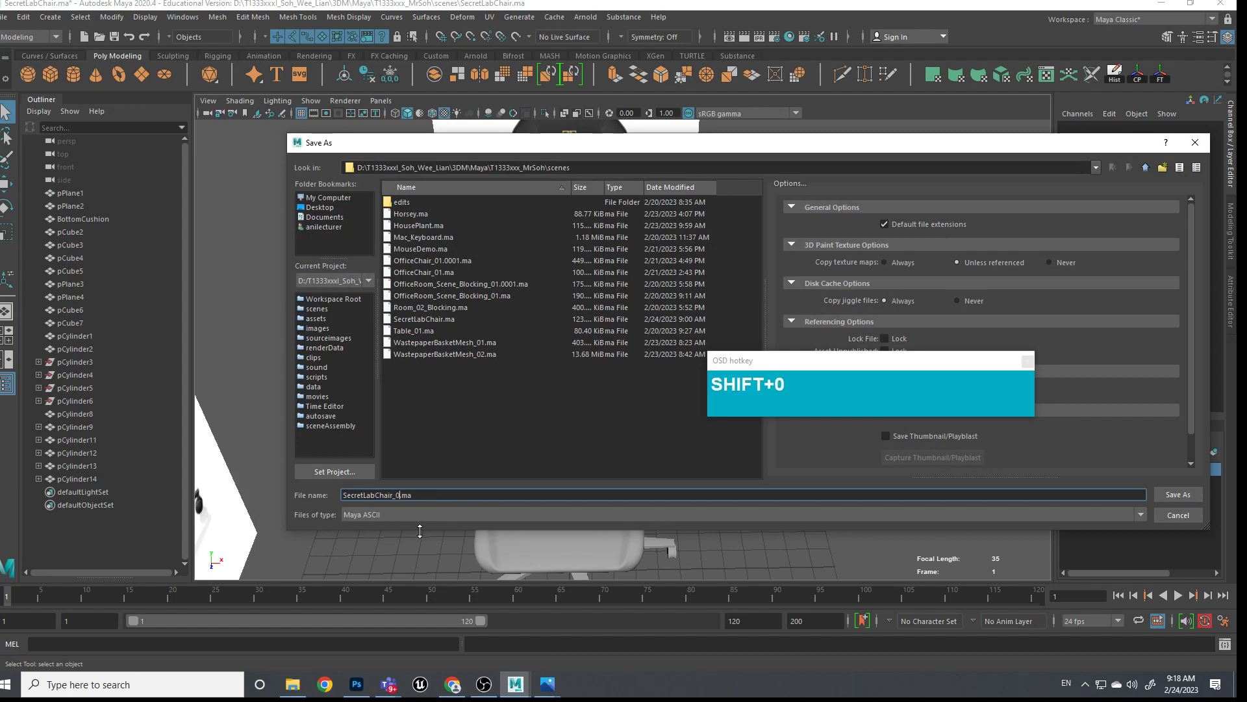
{"action": "left_click", "coordinate": [1177, 495]}
Delete the negative X halves of the backrest, the seat cushion and the under-seat bracket with its armrest support
{"action": "scroll", "coordinate": [477, 332], "scroll_direction": "down", "scroll_amount": 3}
{"action": "scroll", "coordinate": [642, 447], "scroll_direction": "up", "scroll_amount": 2}
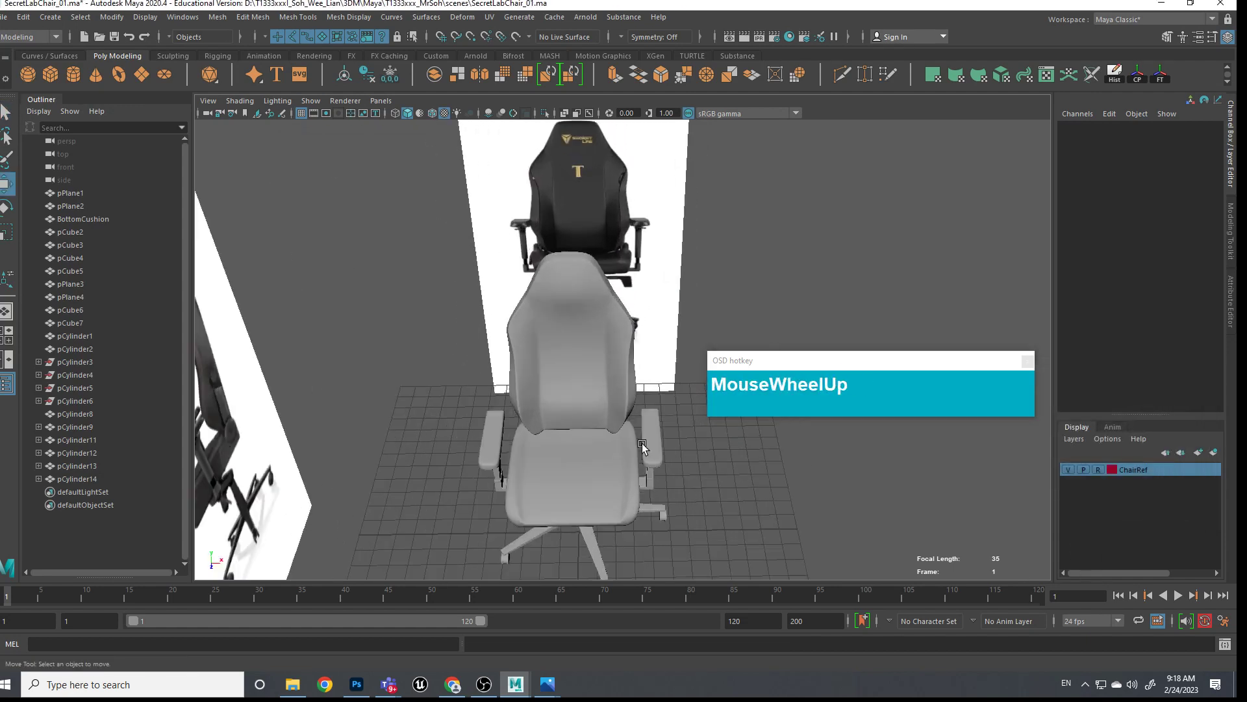
{"action": "left_click", "coordinate": [586, 379]}
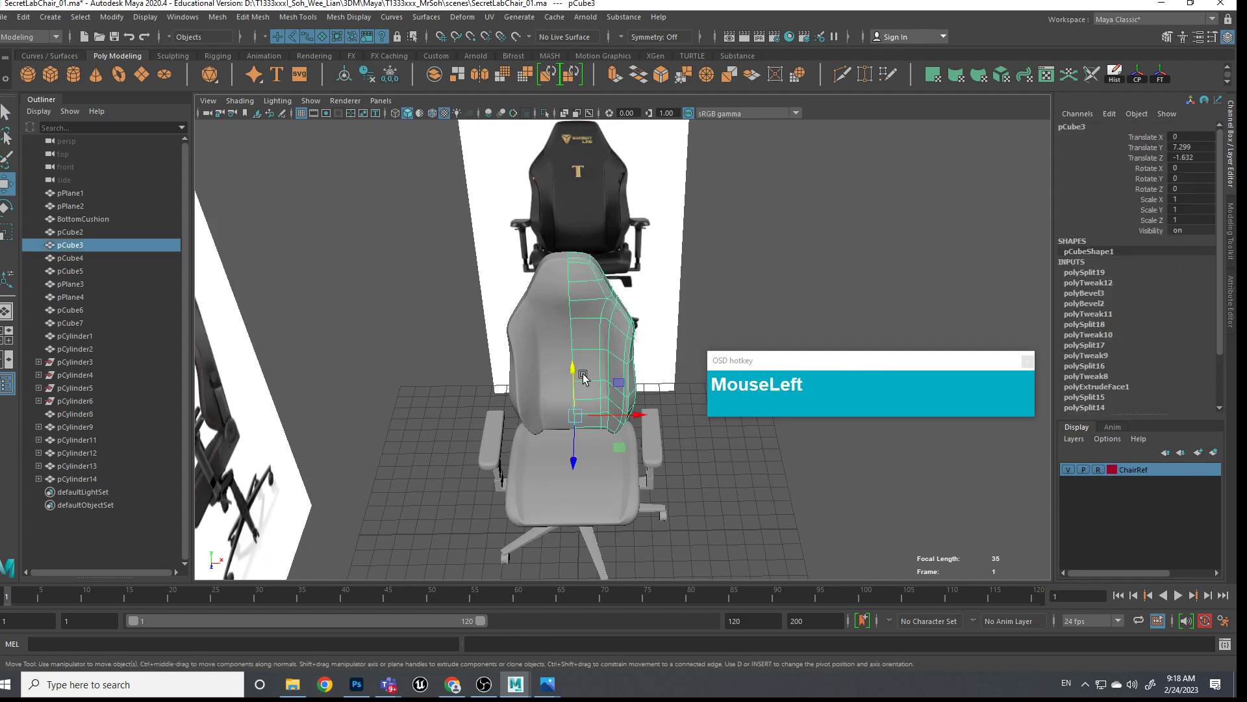
{"action": "left_click_drag", "start_coordinate": [538, 361], "coordinate": [535, 527]}
{"action": "key", "text": "Delete"}
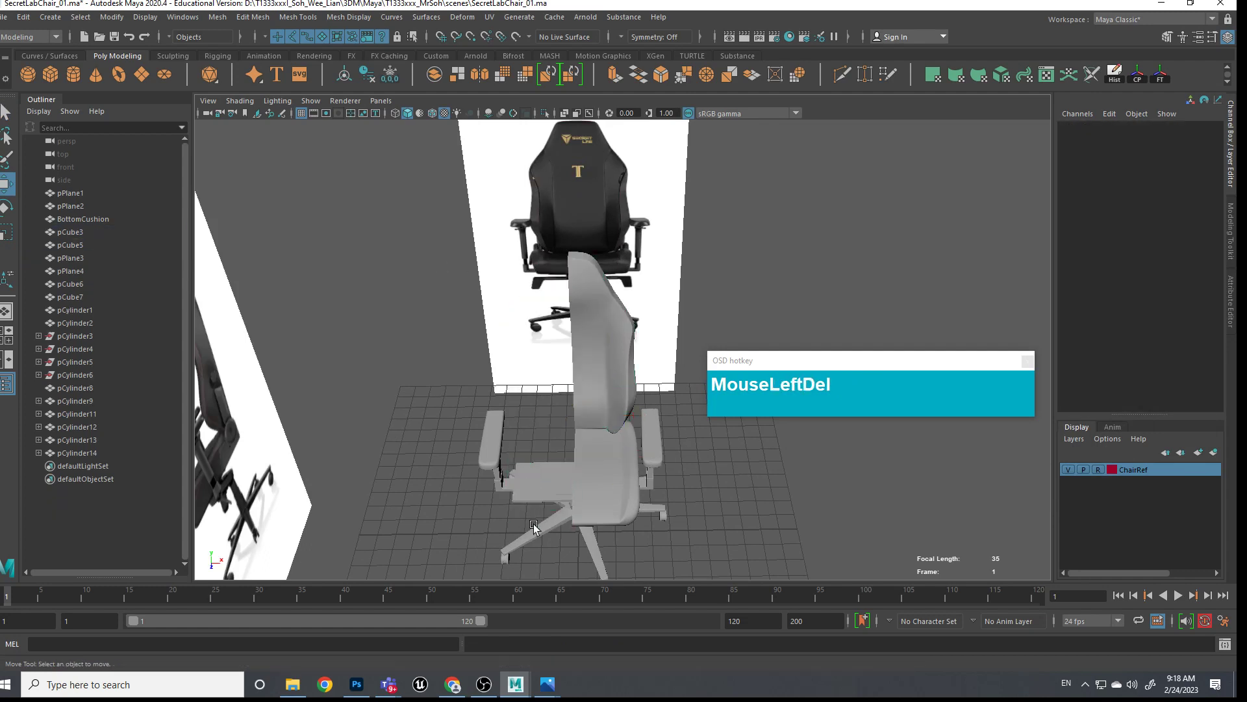
{"action": "left_click", "coordinate": [538, 492]}
{"action": "key", "text": "Delete"}
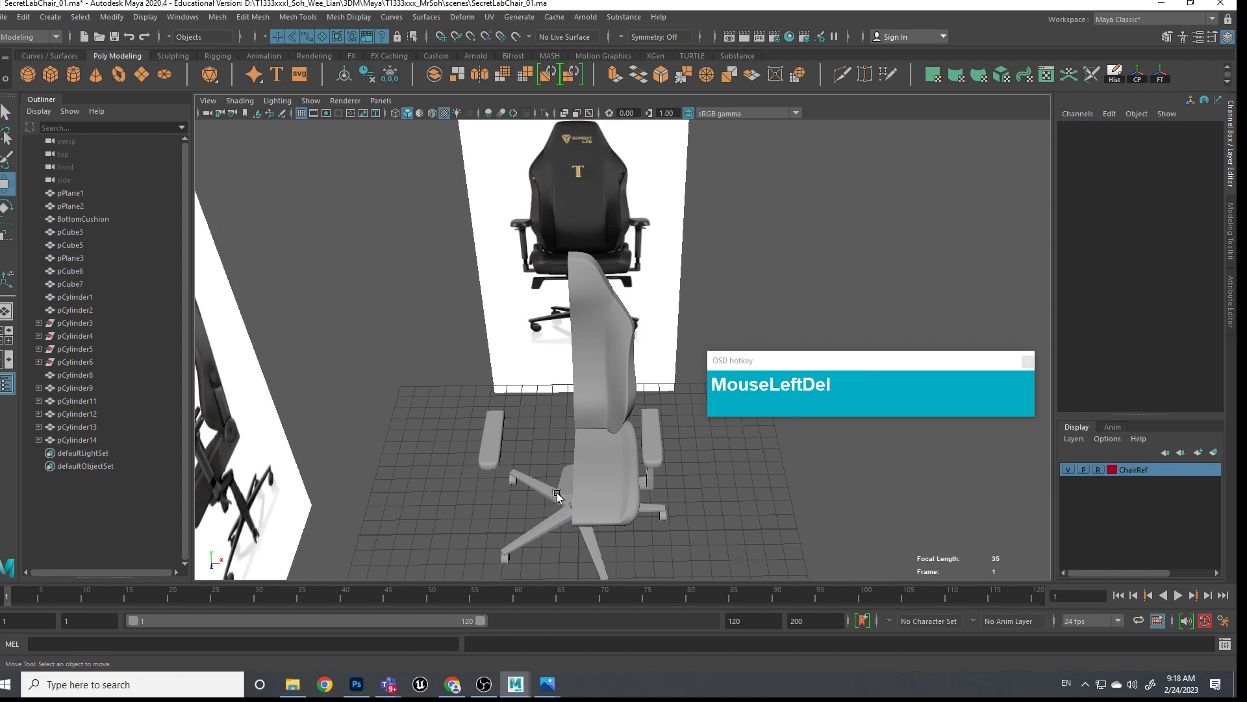
Mirror the backrest half and the seat cushion half across the world X axis in the negative direction with merged borders
{"action": "left_click", "coordinate": [615, 304]}
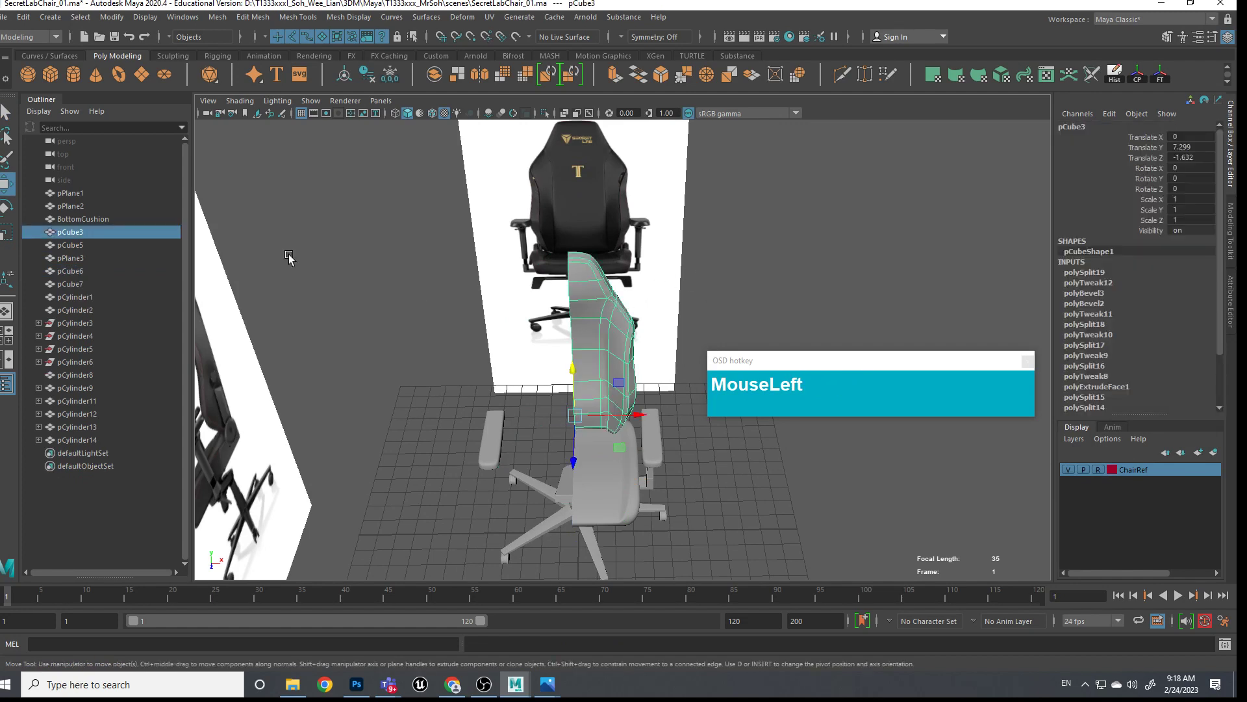
{"action": "left_click", "coordinate": [214, 18]}
{"action": "left_click", "coordinate": [255, 220]}
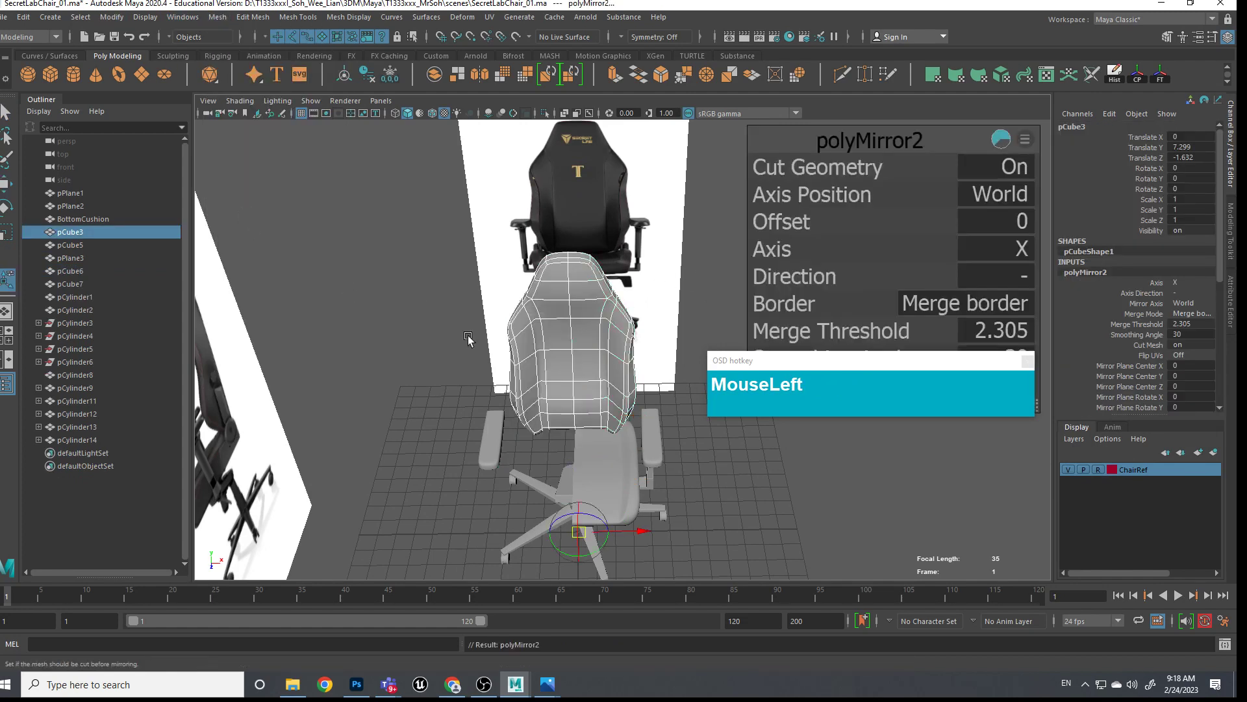
{"action": "left_click", "coordinate": [637, 510]}
{"action": "key", "text": "g"}
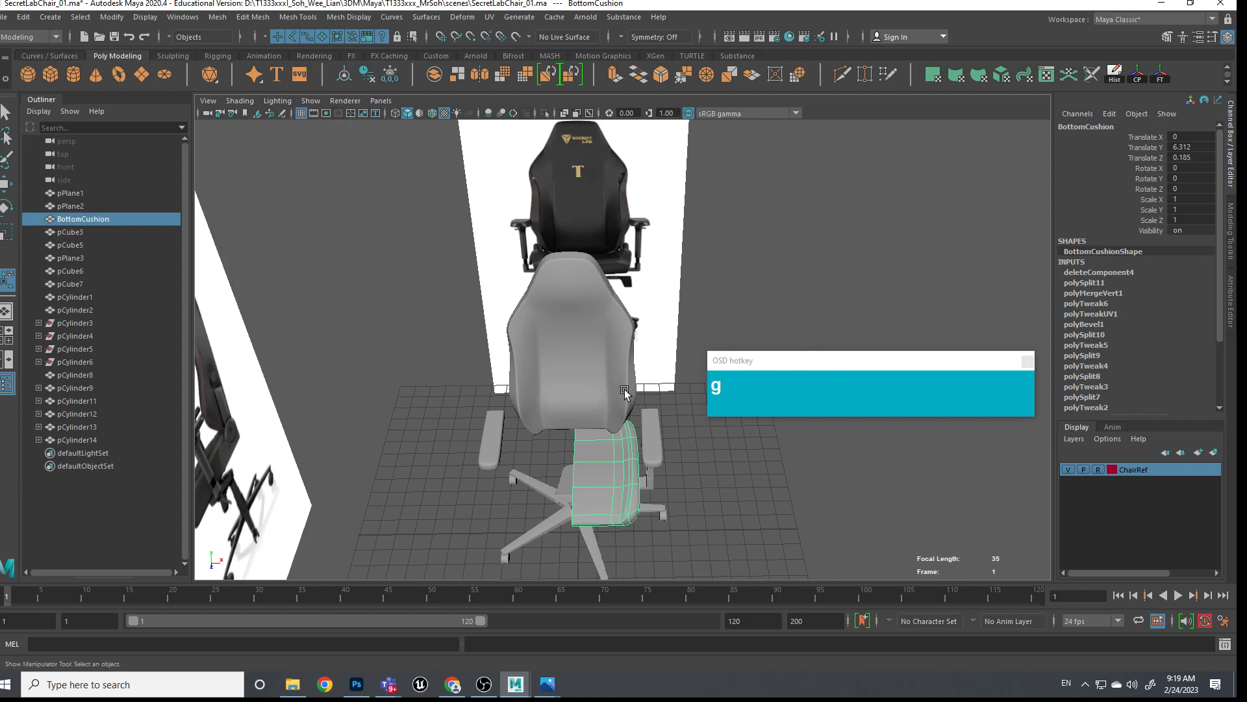
{"action": "left_click_drag", "start_coordinate": [618, 389], "coordinate": [660, 443], "text": "alt"}
{"action": "scroll", "coordinate": [661, 445], "scroll_direction": "up", "scroll_amount": 2}
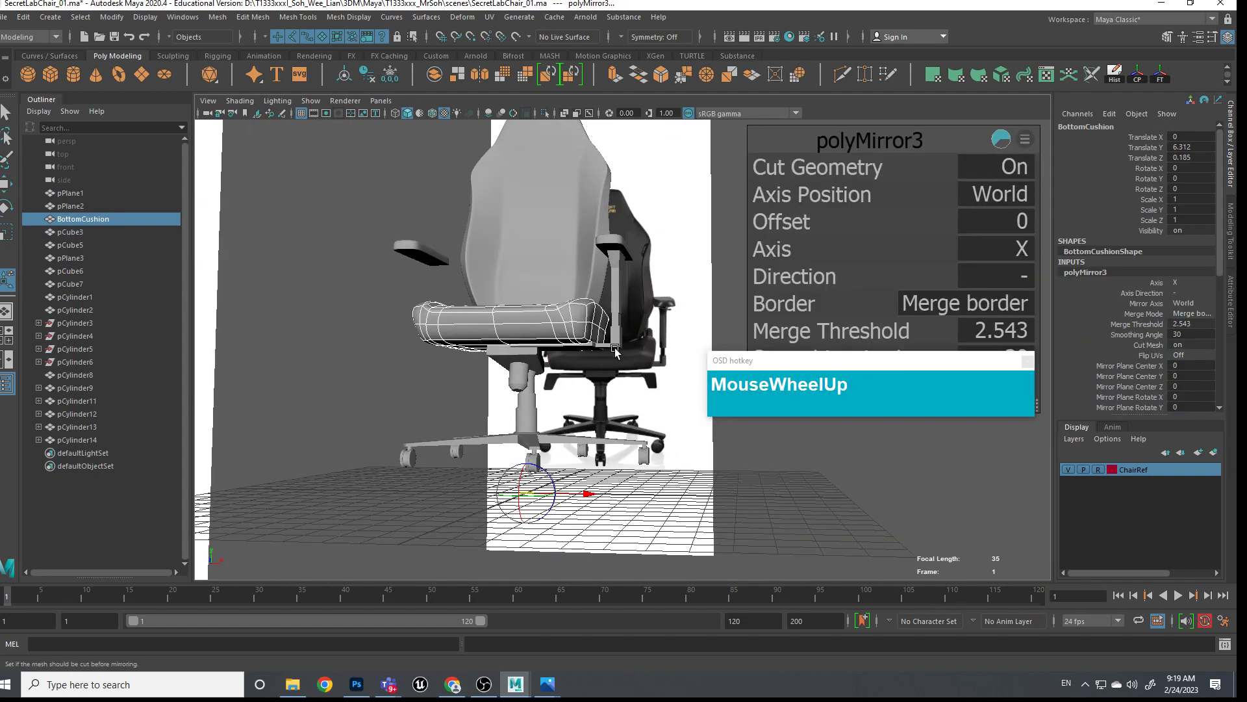
Mirror the under-seat bracket with its armrest support to the negative X side and clear the selection
{"action": "left_click", "coordinate": [617, 352]}
{"action": "key", "text": "g"}
{"action": "left_click", "coordinate": [679, 458]}
{"action": "left_click_drag", "start_coordinate": [679, 458], "coordinate": [499, 420], "text": "alt"}
{"action": "left_click", "coordinate": [499, 419]}
Show the wireframe on top of the shaded chair model
{"action": "left_click", "coordinate": [675, 468]}
{"action": "left_click_drag", "start_coordinate": [676, 468], "coordinate": [633, 434], "text": "alt"}
{"action": "left_click", "coordinate": [643, 443]}
{"action": "middle_click_drag", "start_coordinate": [647, 444], "coordinate": [651, 470], "text": "alt"}
{"action": "scroll", "coordinate": [639, 465], "scroll_direction": "up", "scroll_amount": 3}
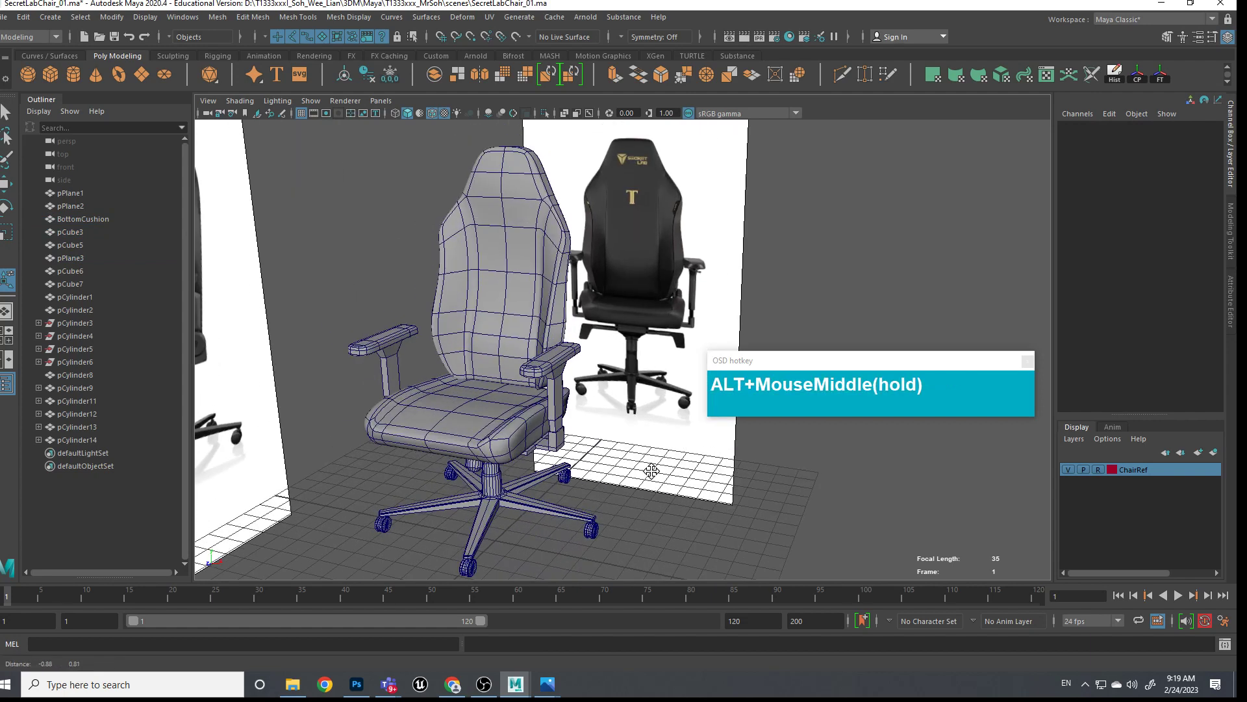
Examine the armrests, backrest, seat underside and wheel base against the reference images from several angles
{"action": "left_click_drag", "start_coordinate": [819, 362], "coordinate": [928, 245]}
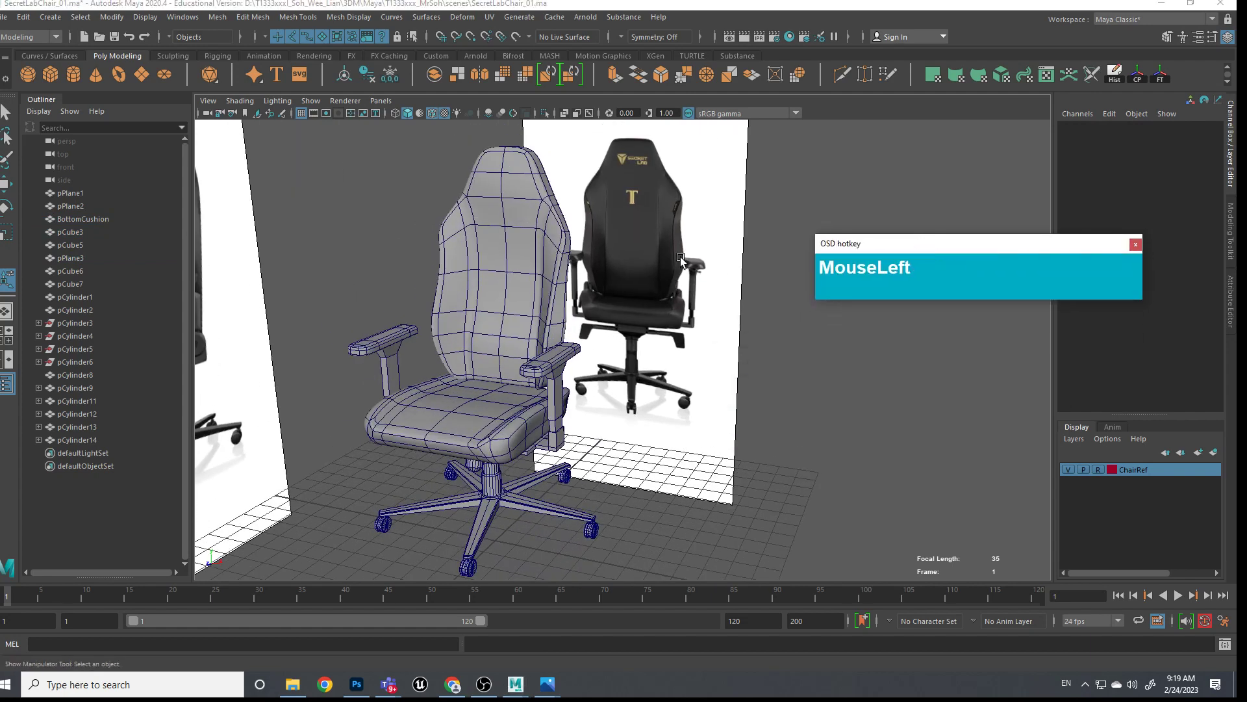
{"action": "scroll", "coordinate": [732, 431], "scroll_direction": "down", "scroll_amount": 2}
{"action": "mouse_move", "coordinate": [710, 426]}
{"action": "left_mouse_down", "text": "alt"}
{"action": "mouse_move", "coordinate": [654, 423]}
{"action": "mouse_move", "coordinate": [705, 409]}
{"action": "left_mouse_up", "text": "alt"}
{"action": "scroll", "coordinate": [552, 389], "scroll_direction": "up", "scroll_amount": 5}
{"action": "scroll", "coordinate": [552, 389], "scroll_direction": "up", "scroll_amount": 2}
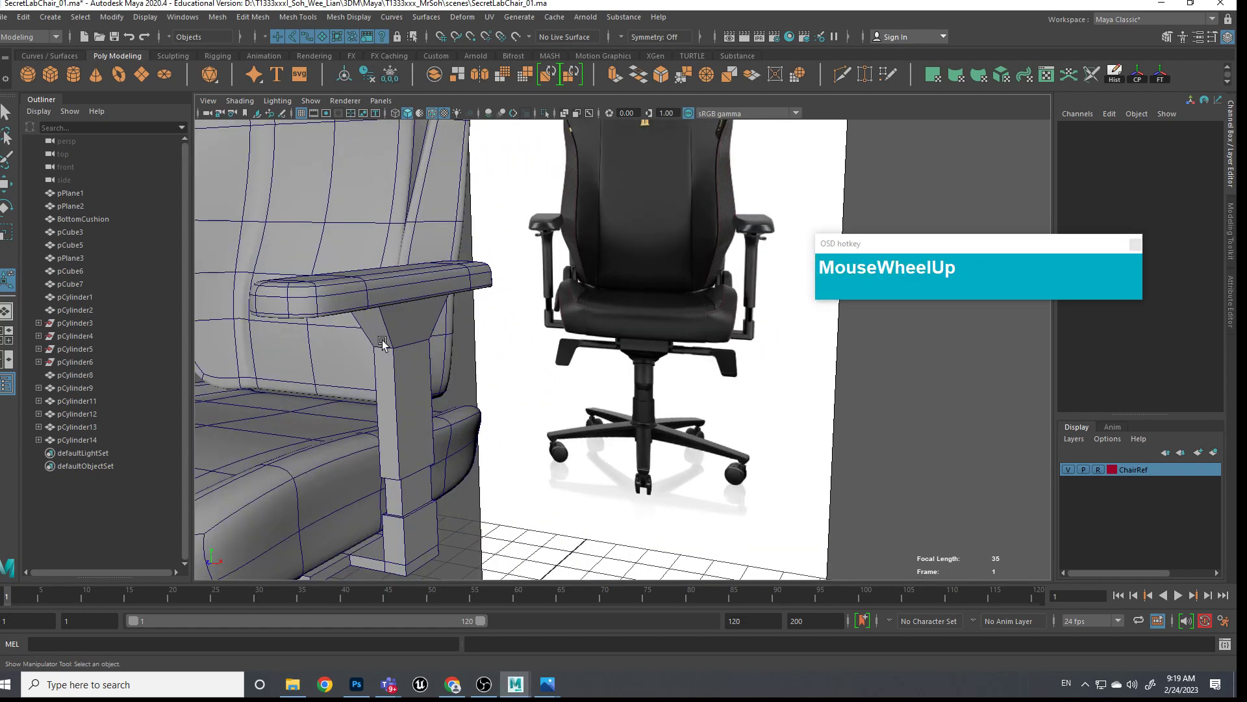
{"action": "left_click_drag", "start_coordinate": [439, 442], "coordinate": [552, 429], "text": "alt"}
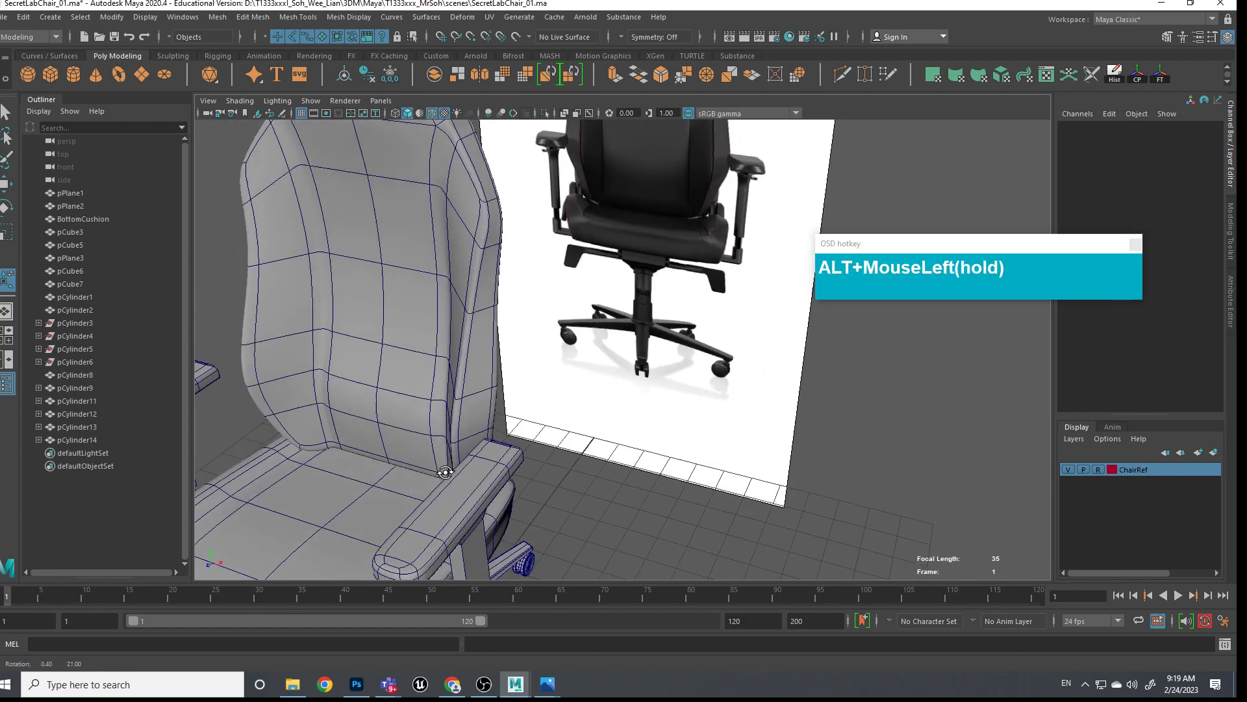
{"action": "middle_click_drag", "start_coordinate": [552, 429], "coordinate": [585, 423], "text": "alt"}
{"action": "left_click_drag", "start_coordinate": [585, 422], "coordinate": [616, 428], "text": "alt"}
{"action": "middle_click_drag", "start_coordinate": [617, 427], "coordinate": [610, 416], "text": "alt"}
{"action": "left_click_drag", "start_coordinate": [611, 416], "coordinate": [593, 449], "text": "alt"}
{"action": "middle_click_drag", "start_coordinate": [592, 449], "coordinate": [629, 439], "text": "alt"}
{"action": "left_click_drag", "start_coordinate": [629, 439], "coordinate": [626, 423], "text": "alt"}
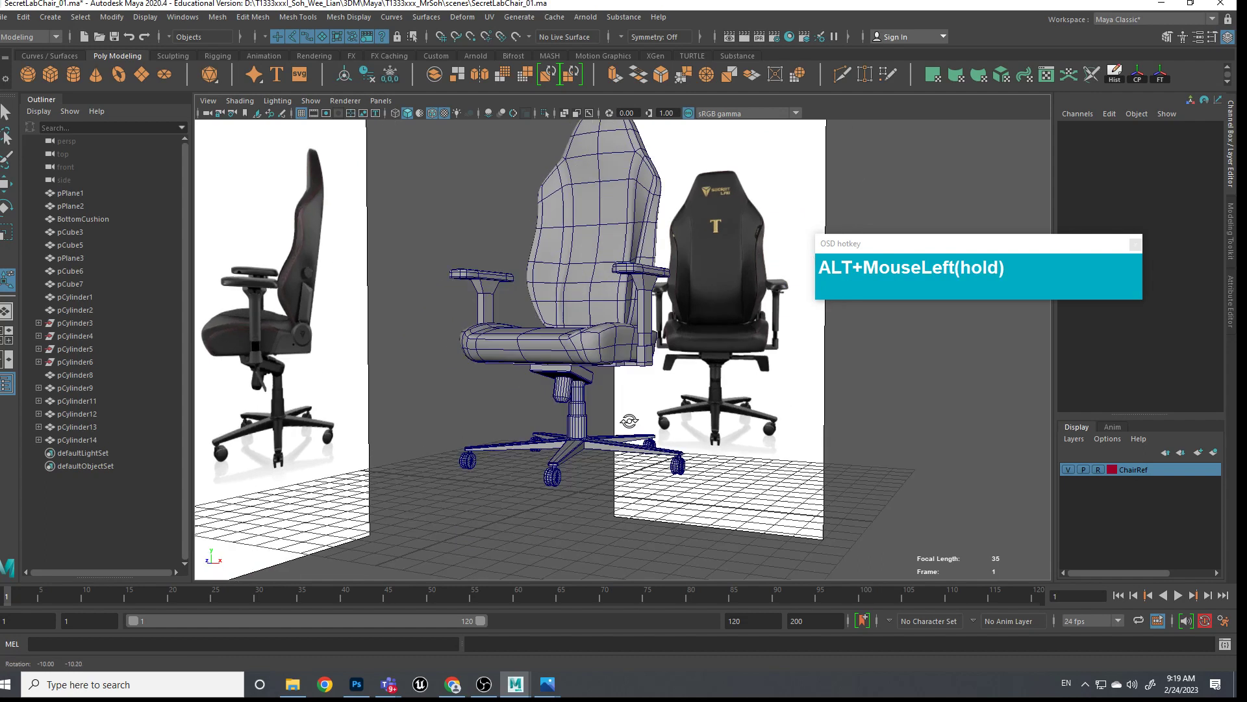
{"action": "scroll", "coordinate": [618, 425], "scroll_direction": "up", "scroll_amount": 4}
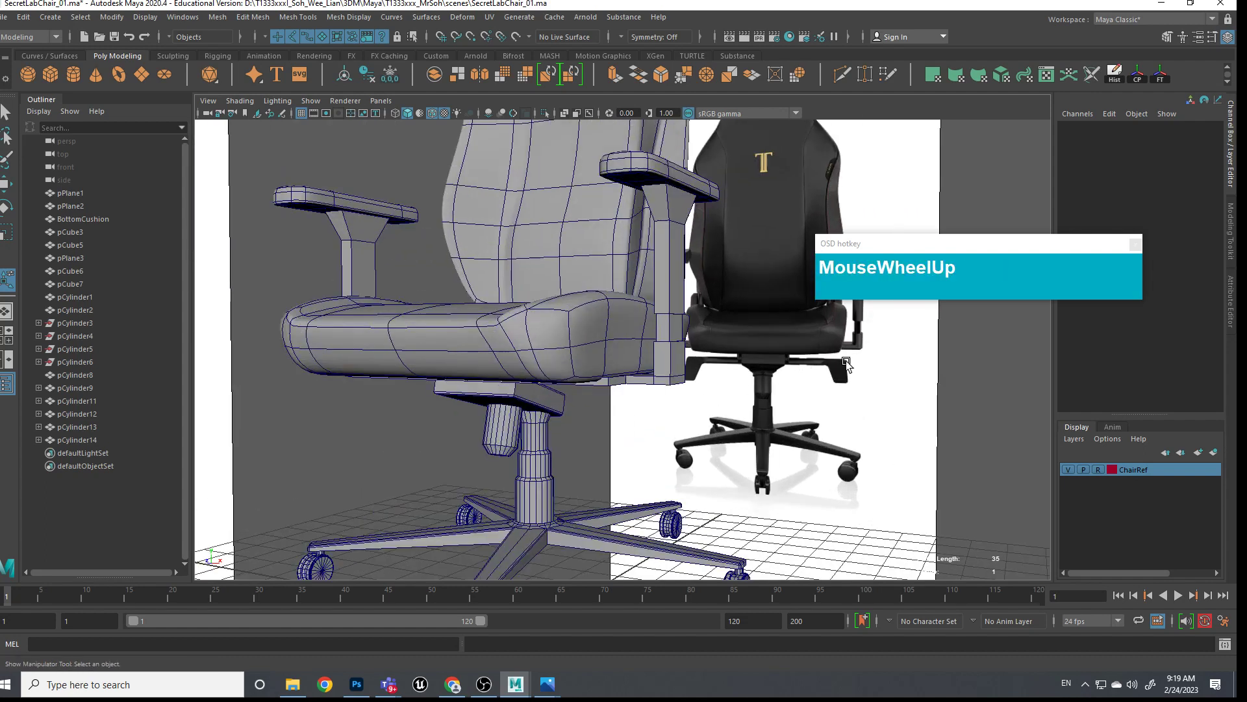
{"action": "left_click_drag", "start_coordinate": [676, 404], "coordinate": [632, 410], "text": "alt"}
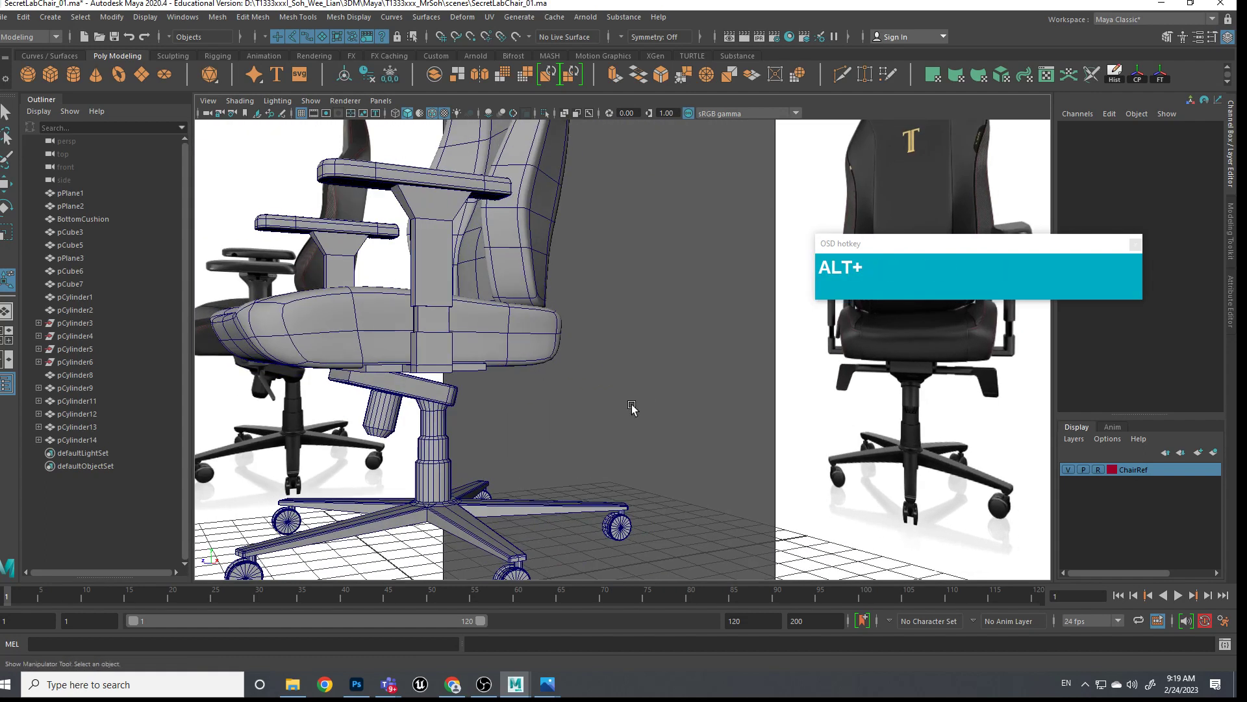
{"action": "middle_click_drag", "start_coordinate": [632, 409], "coordinate": [716, 380], "text": "alt"}
{"action": "scroll", "coordinate": [715, 380], "scroll_direction": "down", "scroll_amount": 5}
Create a polygon cylinder rotated -90° in Z, scaled to about 0.491 in Y and about 0.232 in X and Z
{"action": "left_click_drag", "start_coordinate": [715, 380], "coordinate": [567, 460], "text": "alt"}
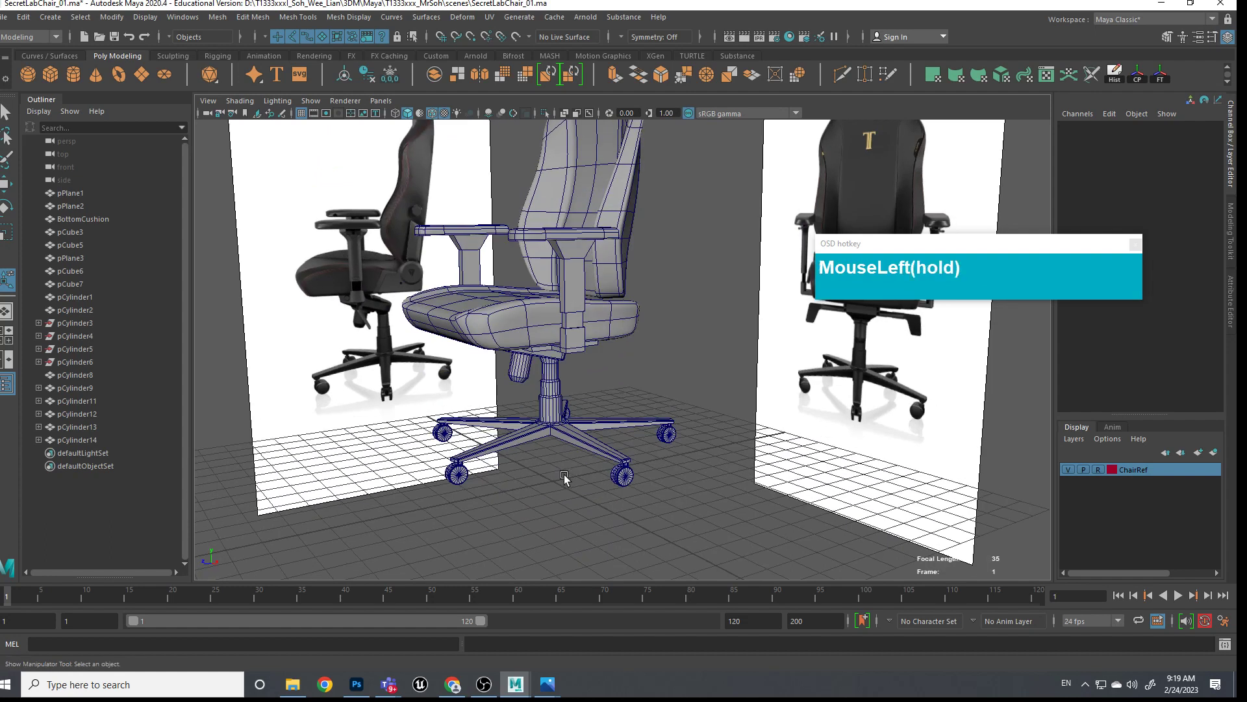
{"action": "right_click_drag", "start_coordinate": [551, 503], "coordinate": [484, 417], "text": "shift"}
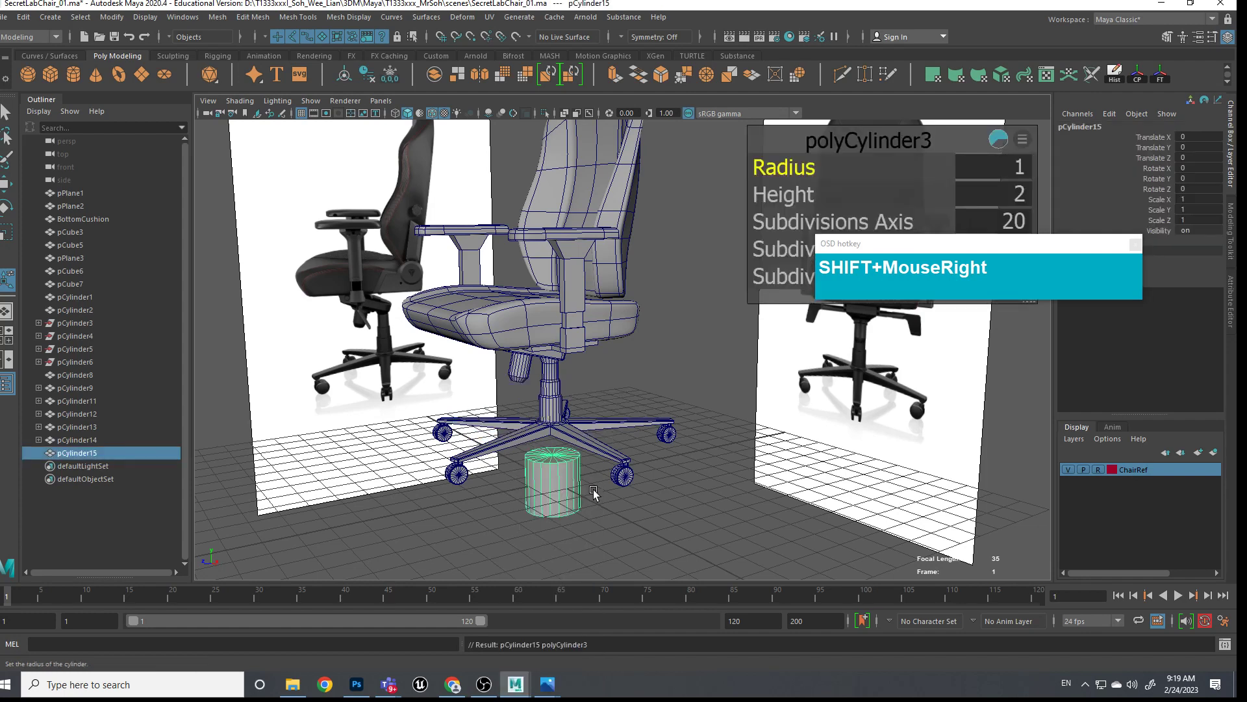
{"action": "key", "text": "r"}
{"action": "left_click_drag", "start_coordinate": [553, 484], "coordinate": [670, 498]}
{"action": "key", "text": "e"}
{"action": "key", "text": "j"}
{"action": "middle_click_drag", "start_coordinate": [669, 497], "coordinate": [665, 458], "text": "alt"}
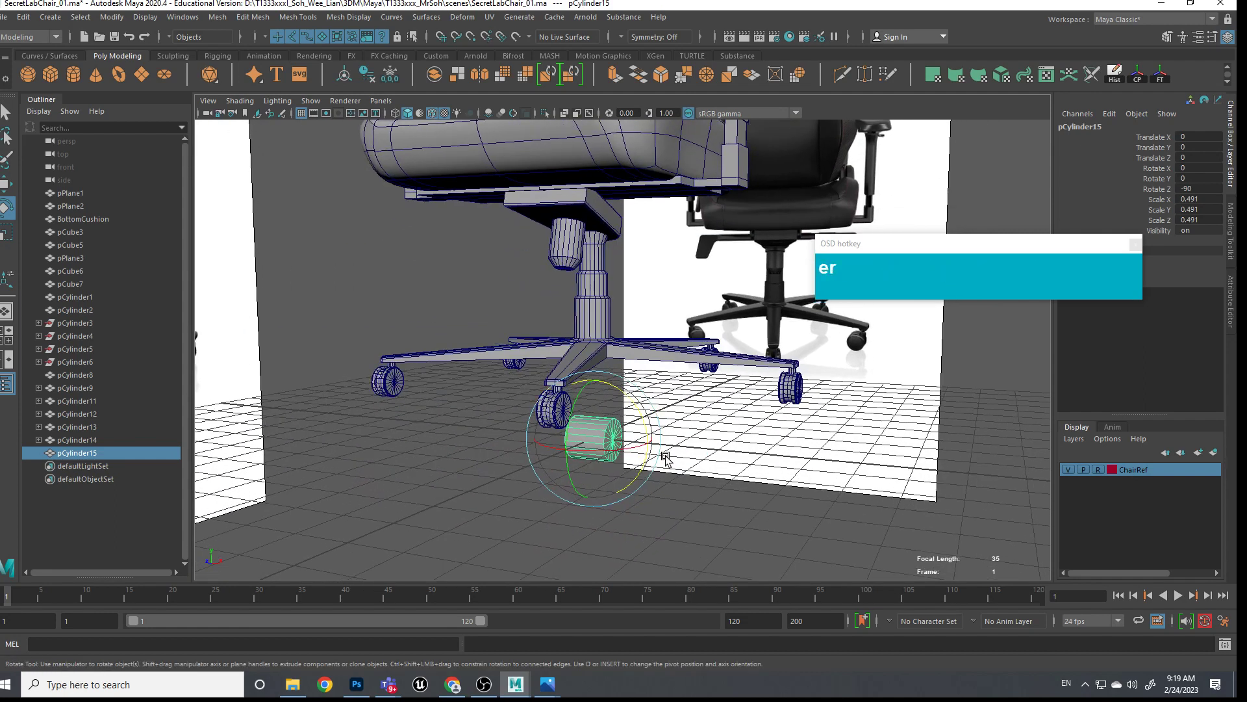
{"action": "key", "text": "r"}
{"action": "left_click_drag", "start_coordinate": [647, 445], "coordinate": [613, 449], "text": "ctrl"}
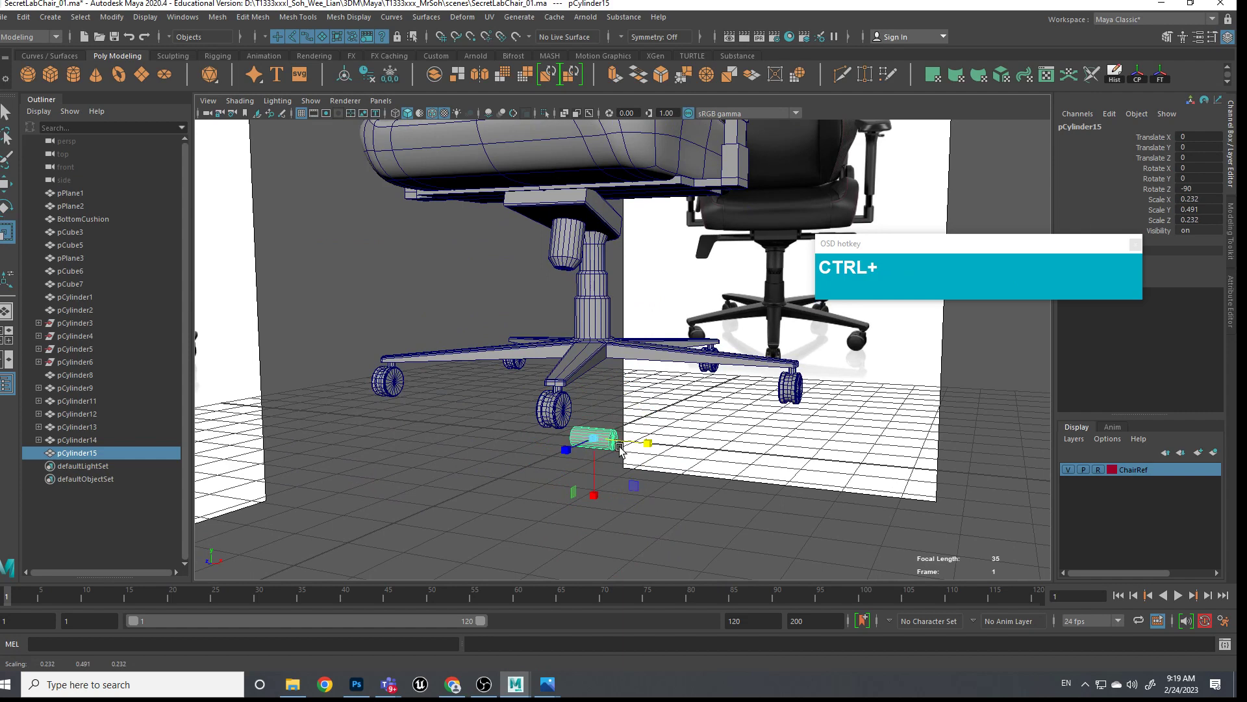
Move the cylinder beside the under-seat plate at about X 1.12, Y 5.223, Z 1.518 and thin it to about 0.184 in scale X and Z
{"action": "key", "text": "ctrl+w"}
{"action": "left_click_drag", "start_coordinate": [592, 405], "coordinate": [514, 234]}
{"action": "left_click", "coordinate": [450, 223]}
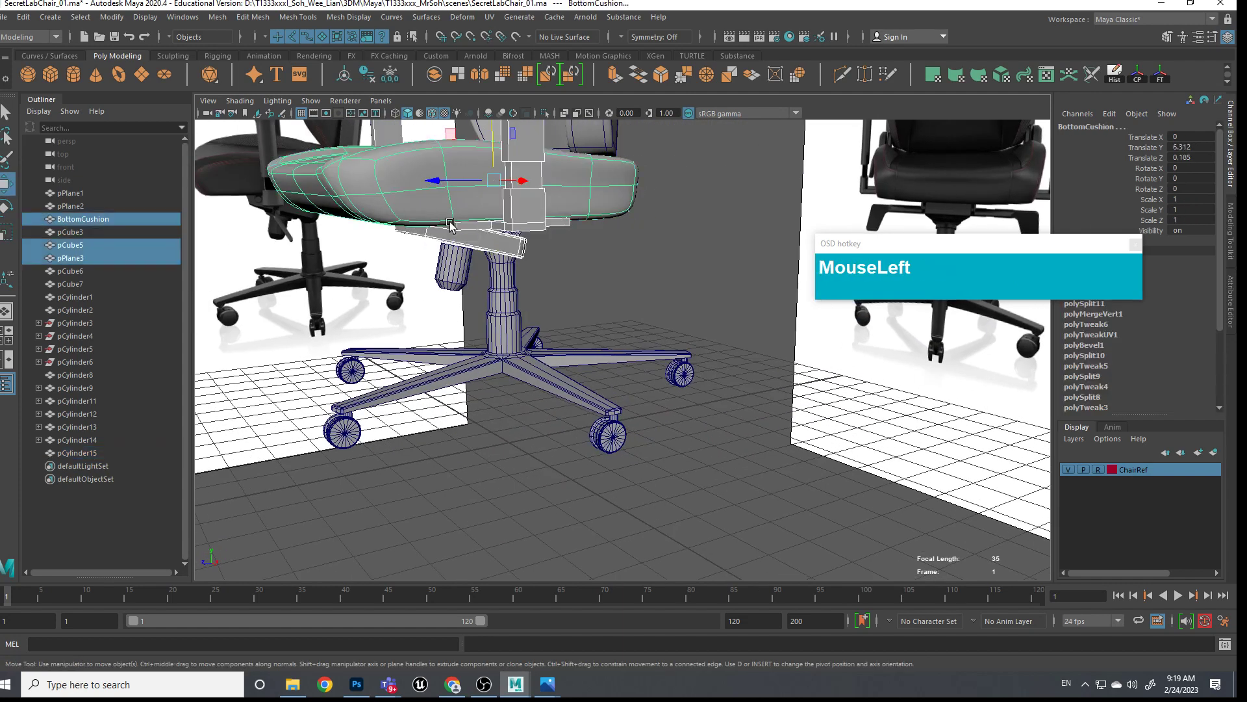
{"action": "left_click", "coordinate": [607, 268]}
{"action": "left_click_drag", "start_coordinate": [628, 297], "coordinate": [615, 270], "text": "alt"}
{"action": "left_click", "coordinate": [422, 183]}
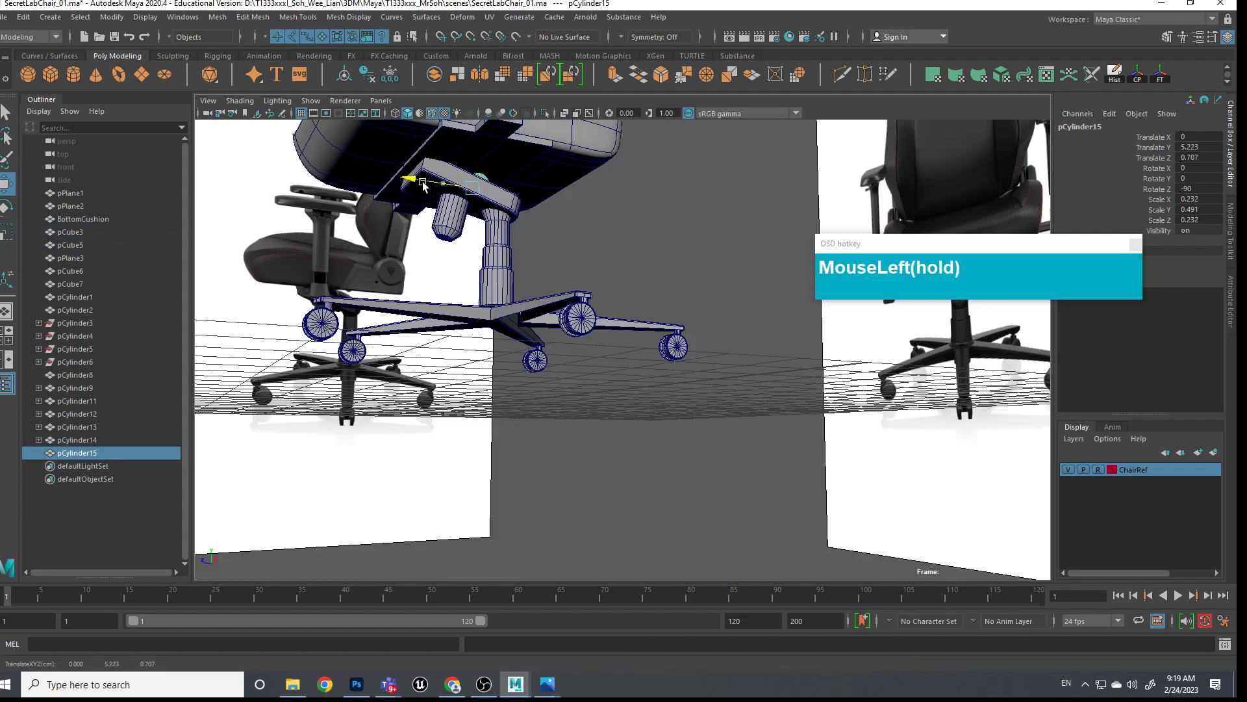
{"action": "left_click_drag", "start_coordinate": [389, 186], "coordinate": [484, 161]}
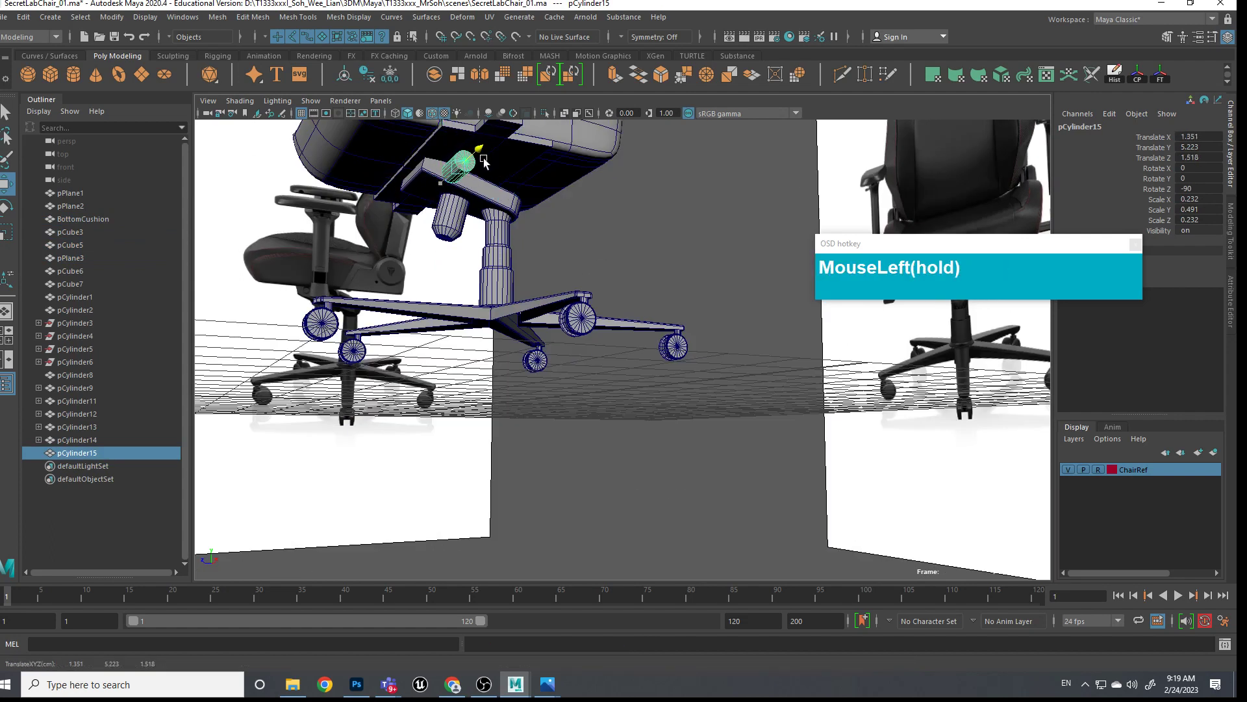
{"action": "key", "text": "d"}
{"action": "key", "text": "r"}
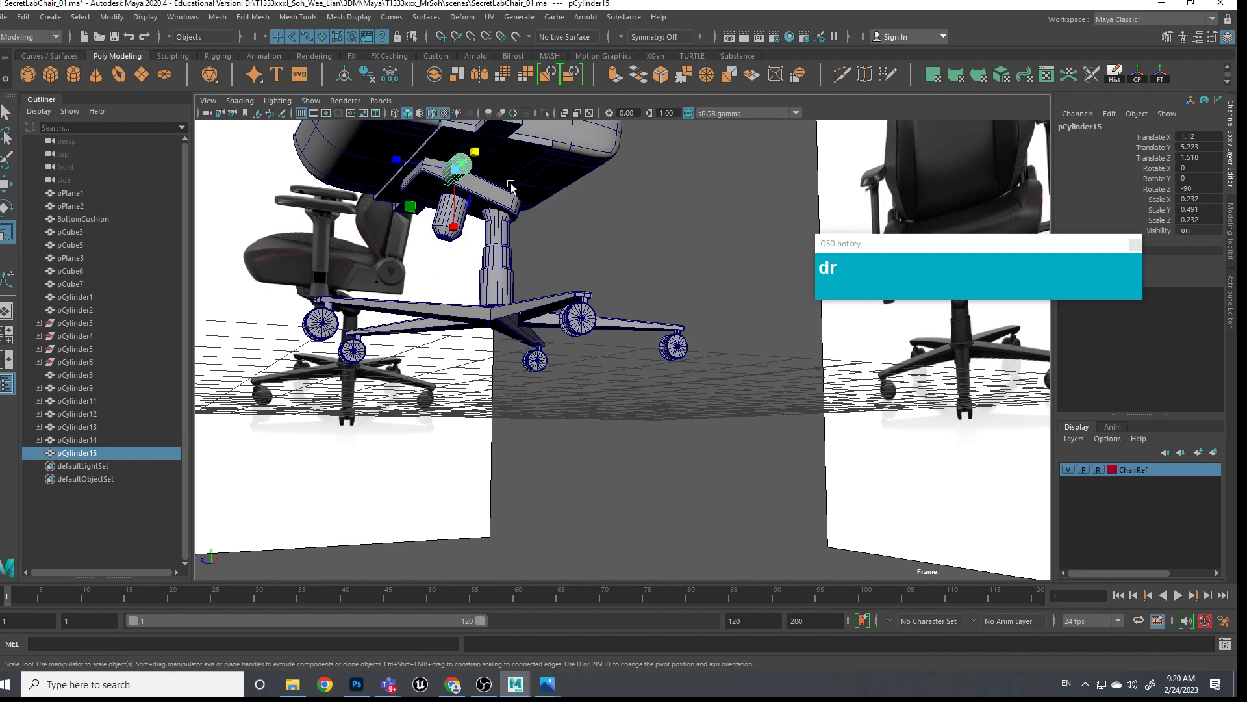
{"action": "left_click_drag", "start_coordinate": [472, 158], "coordinate": [517, 221], "text": "ctrl"}
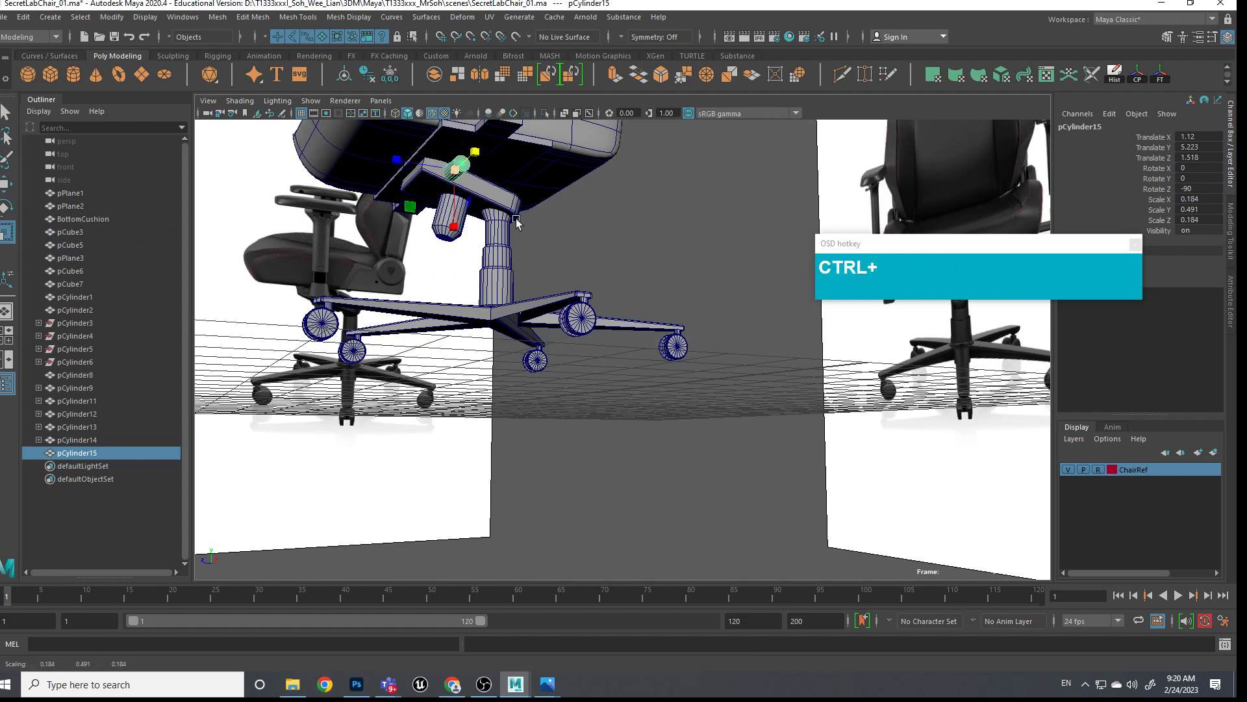
Lengthen the cylinder into a lever by moving its outer end vertices outward along X
{"action": "middle_click_drag", "start_coordinate": [798, 420], "coordinate": [746, 473], "text": "alt"}
{"action": "left_click_drag", "start_coordinate": [747, 474], "coordinate": [747, 423], "text": "alt"}
{"action": "middle_click_drag", "start_coordinate": [747, 422], "coordinate": [620, 336], "text": "alt"}
{"action": "scroll", "coordinate": [765, 466], "scroll_direction": "up", "scroll_amount": 2}
{"action": "right_click_drag", "start_coordinate": [617, 334], "coordinate": [736, 425]}
{"action": "left_click_drag", "start_coordinate": [736, 426], "coordinate": [635, 285]}
{"action": "middle_click_drag", "start_coordinate": [635, 285], "coordinate": [664, 314], "text": "alt"}
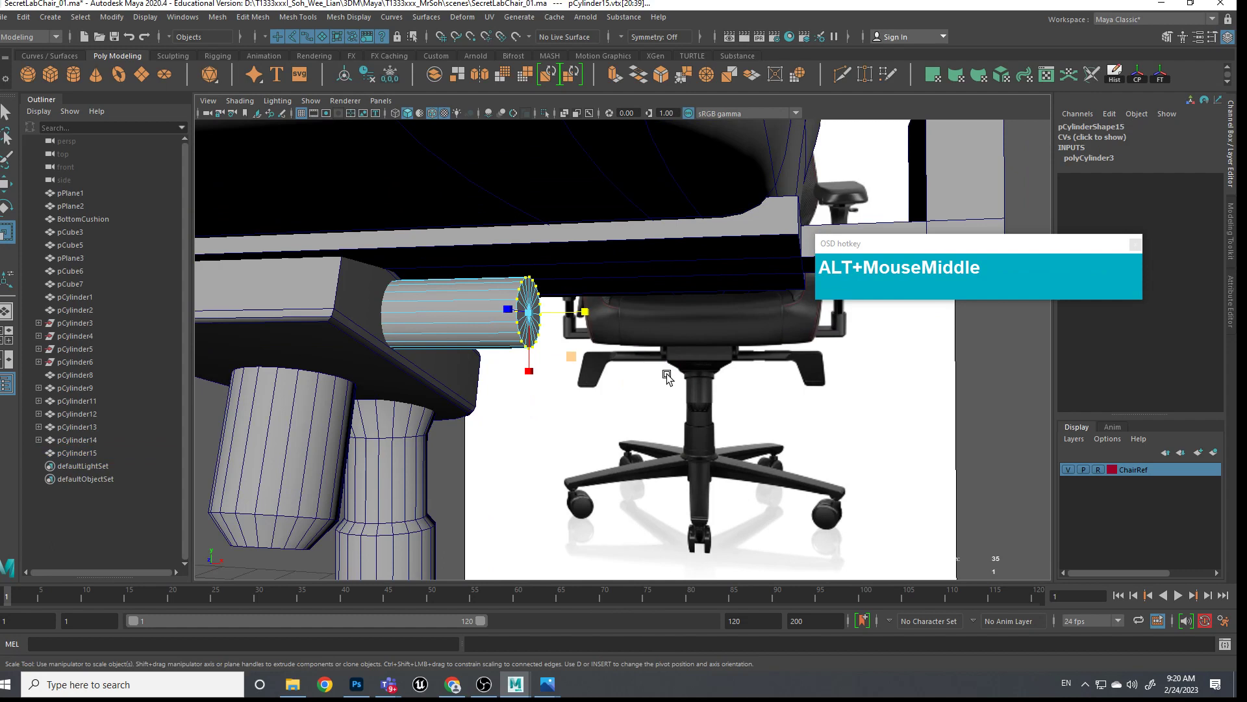
{"action": "key", "text": "w"}
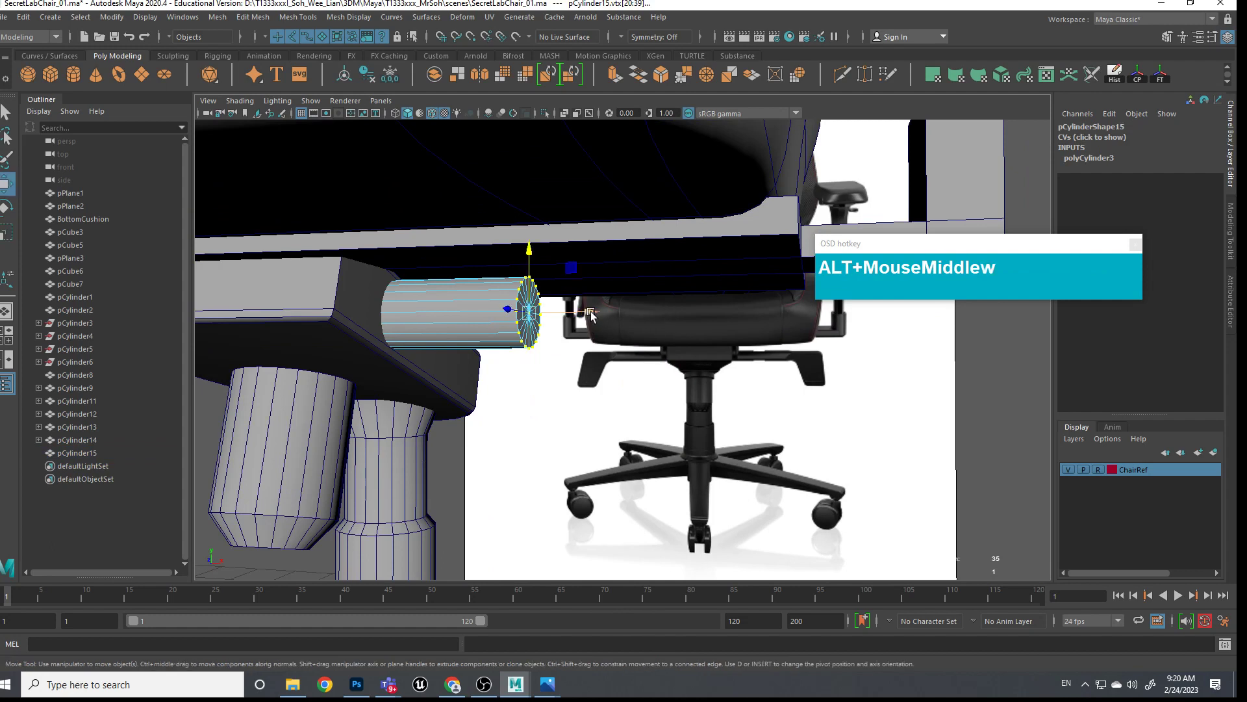
{"action": "left_click_drag", "start_coordinate": [590, 314], "coordinate": [769, 313]}
Insert two edge loops around the lever cylinder with Multi-Cut, dividing its length into three sections
{"action": "right_click_drag", "start_coordinate": [629, 317], "coordinate": [557, 316], "text": "shift"}
{"action": "left_click", "coordinate": [481, 313], "text": "ctrl"}
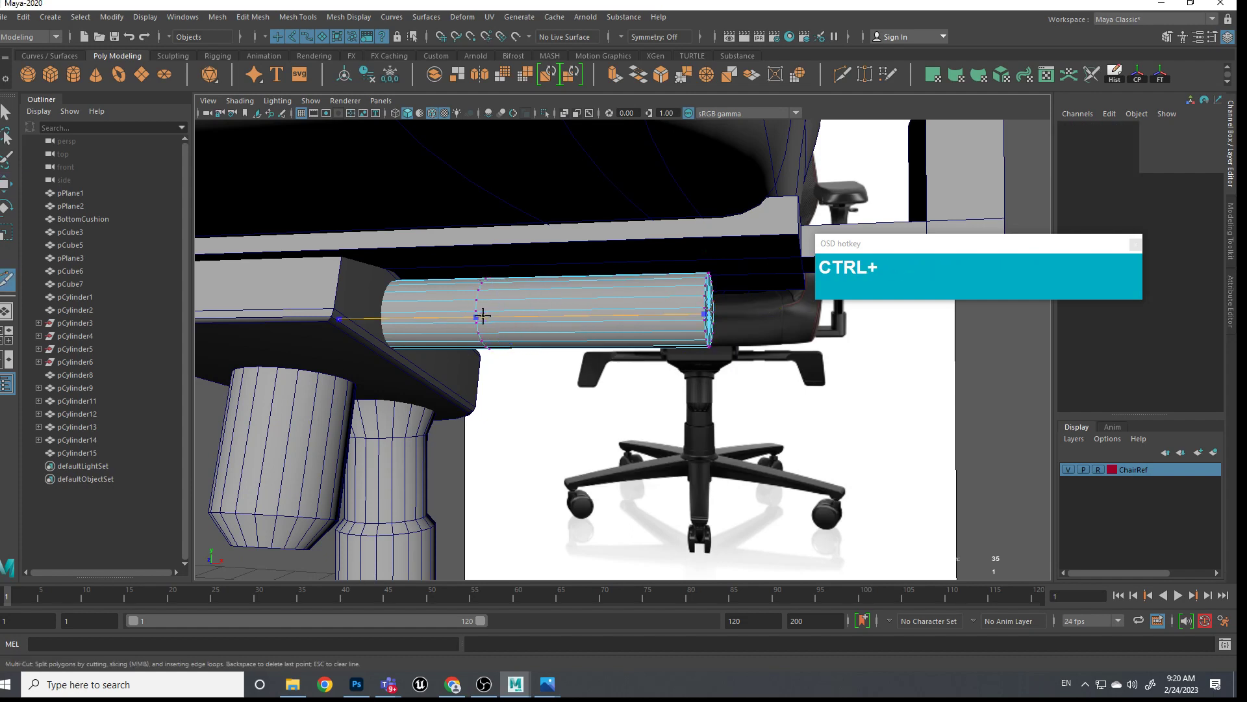
{"action": "left_click", "coordinate": [604, 312], "text": "ctrl"}
{"action": "right_click_drag", "start_coordinate": [546, 326], "coordinate": [537, 337]}
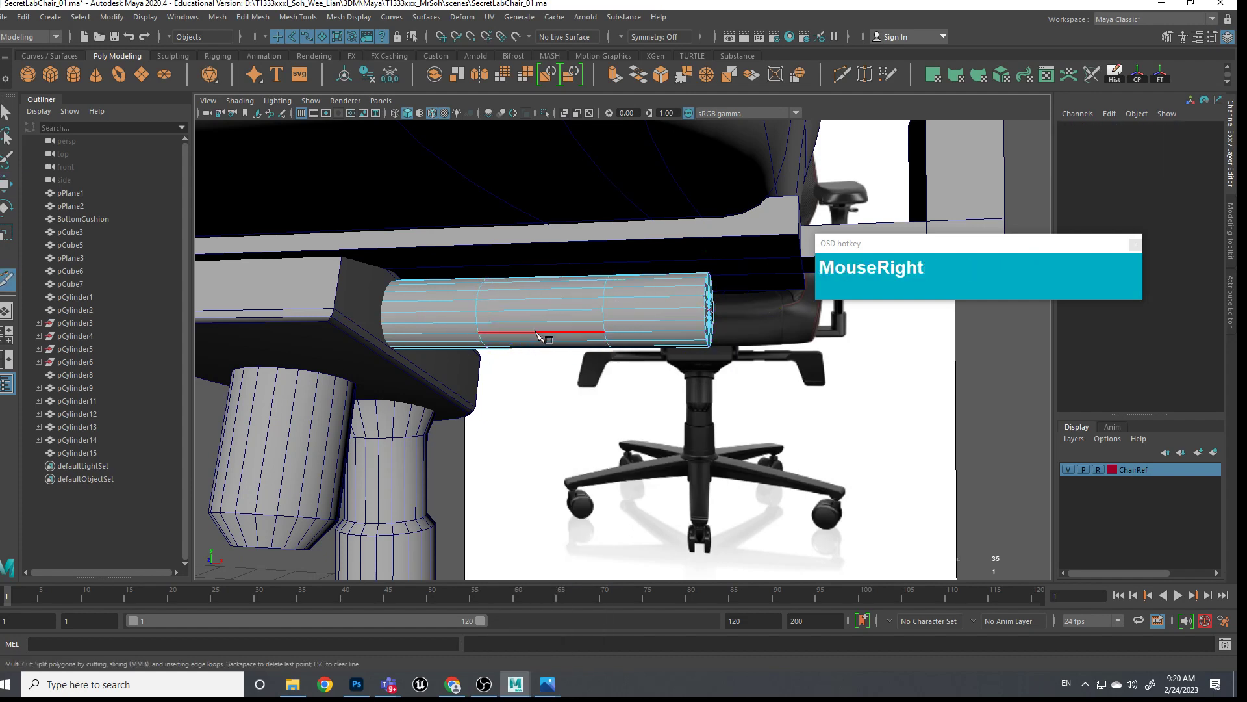
Extrude the faces around the lever's middle section inward by about 0.04 to form a recessed shaft
{"action": "left_click", "coordinate": [549, 329]}
{"action": "left_click", "coordinate": [551, 328], "text": "shift"}
{"action": "double_click", "coordinate": [551, 330], "text": "shift"}
{"action": "right_click_drag", "start_coordinate": [551, 330], "coordinate": [559, 373], "text": "shift"}
{"action": "left_click_drag", "start_coordinate": [559, 374], "coordinate": [559, 372]}
{"action": "middle_click_drag", "start_coordinate": [649, 390], "coordinate": [588, 401], "text": "alt"}
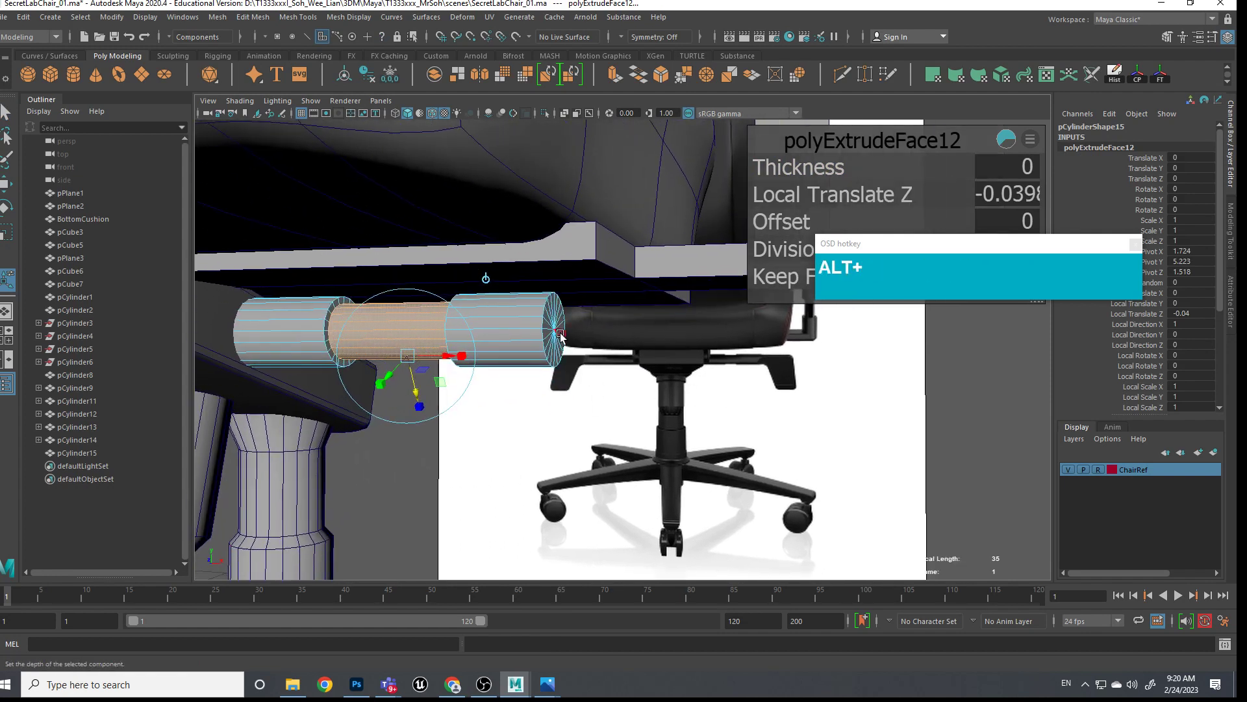
Extrude the lever's outer end-cap faces and move them slightly outward along X to form a short rim
{"action": "right_click_drag", "start_coordinate": [561, 336], "coordinate": [566, 320]}
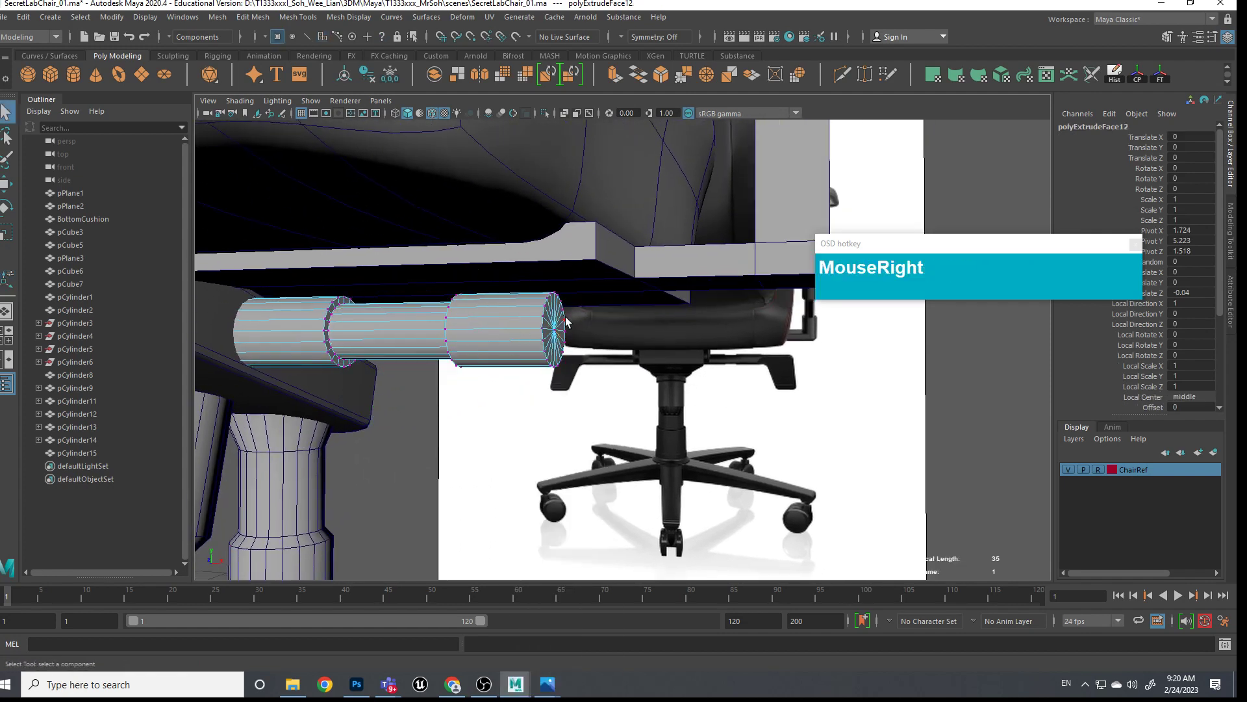
{"action": "left_click_drag", "start_coordinate": [577, 348], "coordinate": [523, 354], "text": "alt"}
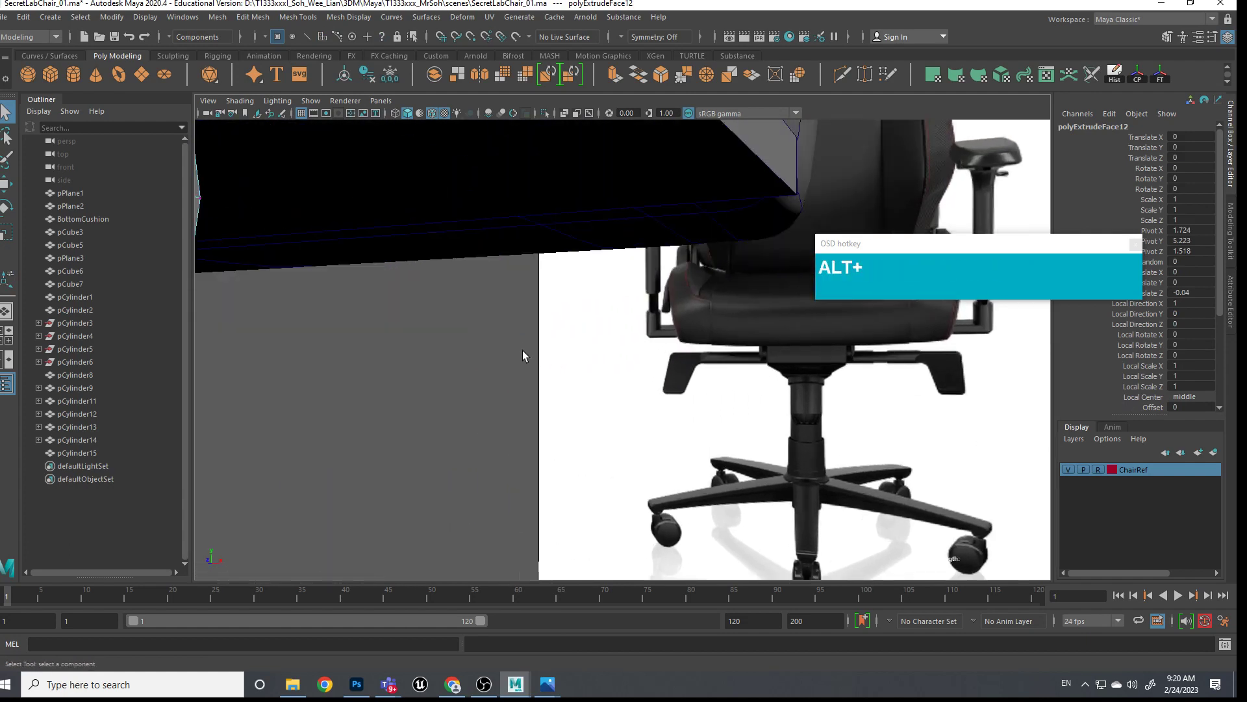
{"action": "scroll", "coordinate": [525, 356], "scroll_direction": "down", "scroll_amount": 2}
{"action": "middle_click_drag", "start_coordinate": [526, 356], "coordinate": [530, 361], "text": "alt"}
{"action": "left_click", "coordinate": [437, 316]}
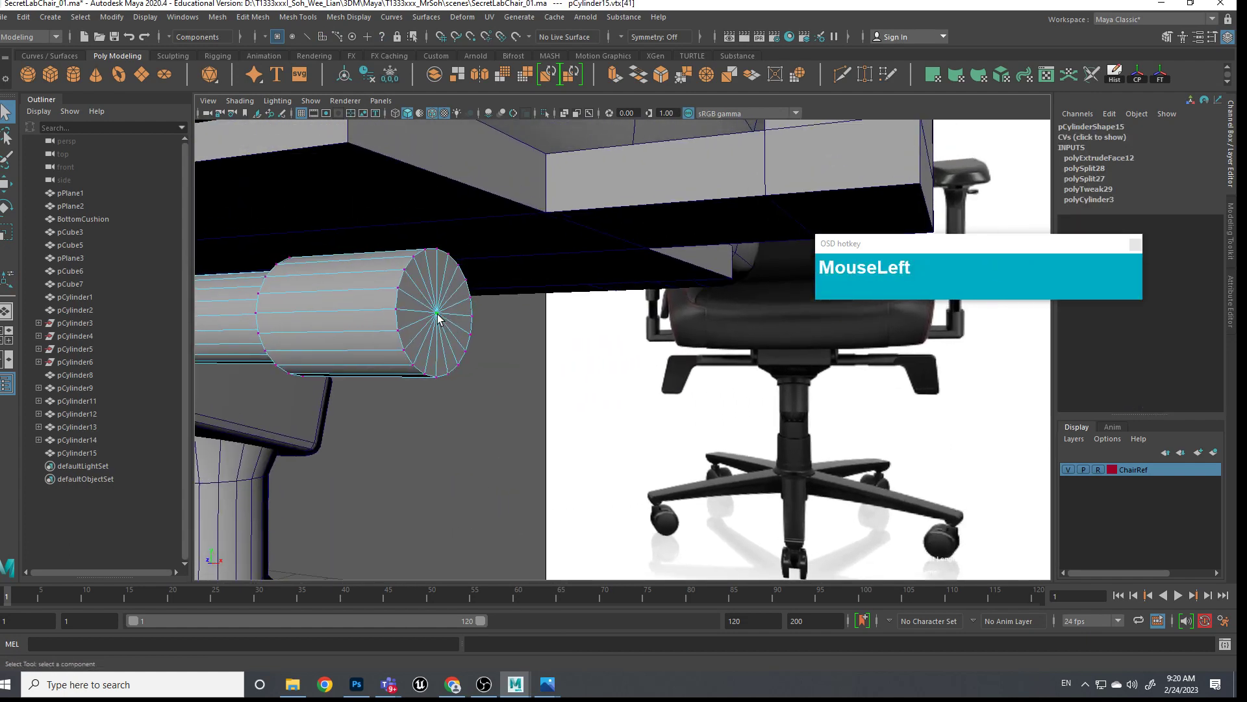
{"action": "right_click_drag", "start_coordinate": [437, 317], "coordinate": [443, 385], "text": "ctrl"}
{"action": "scroll", "coordinate": [514, 357], "scroll_direction": "down", "scroll_amount": 2}
{"action": "left_click_drag", "start_coordinate": [513, 357], "coordinate": [590, 375], "text": "alt"}
{"action": "middle_click_drag", "start_coordinate": [590, 376], "coordinate": [595, 375], "text": "alt"}
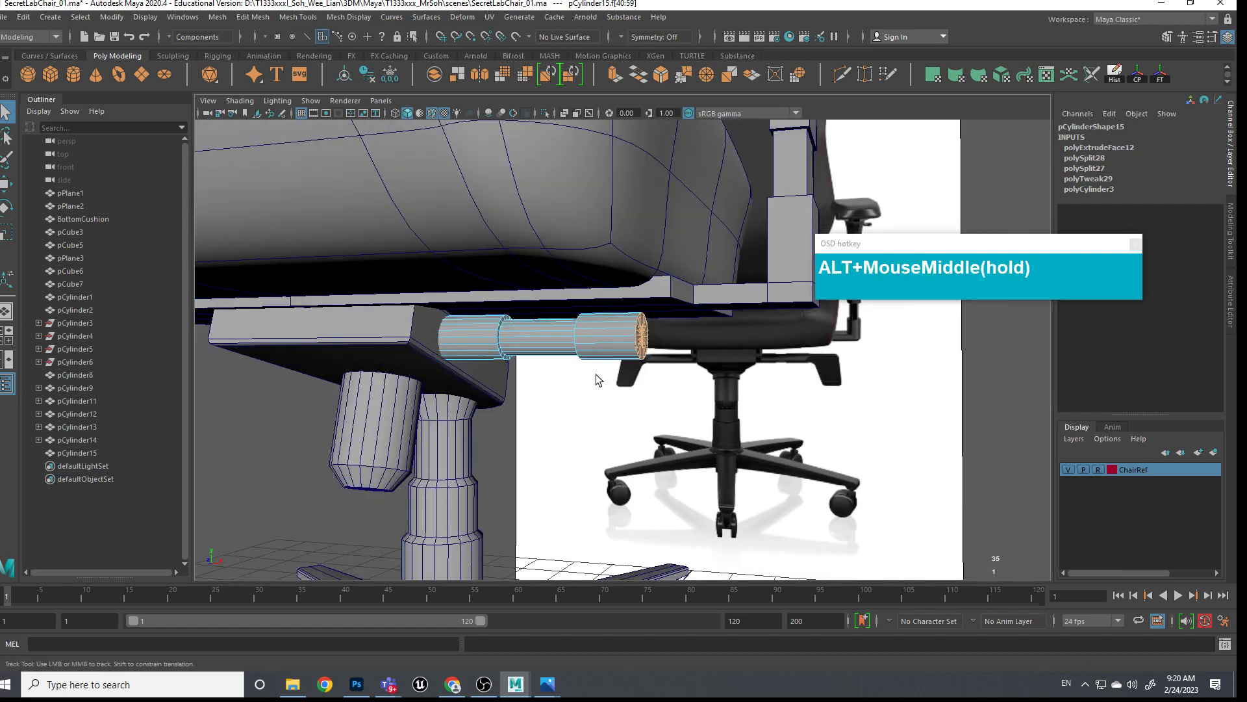
{"action": "scroll", "coordinate": [672, 343], "scroll_direction": "up", "scroll_amount": 2}
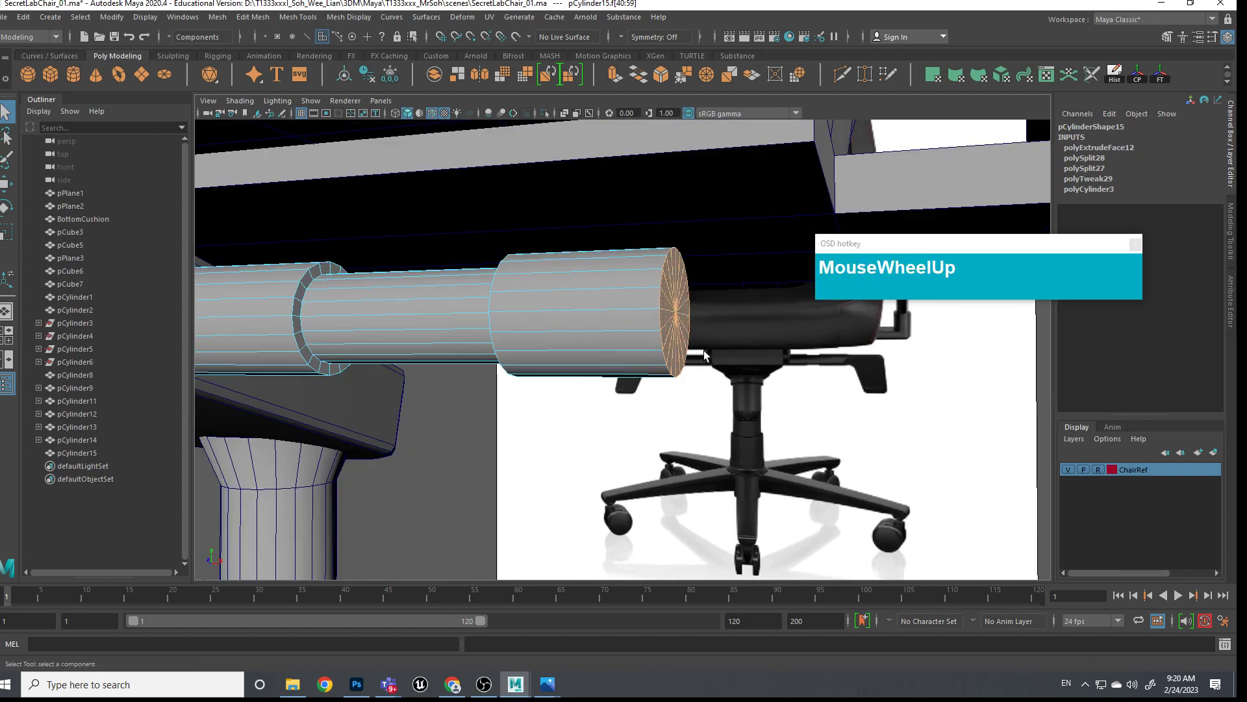
{"action": "right_click_drag", "start_coordinate": [674, 314], "coordinate": [676, 349], "text": "shift"}
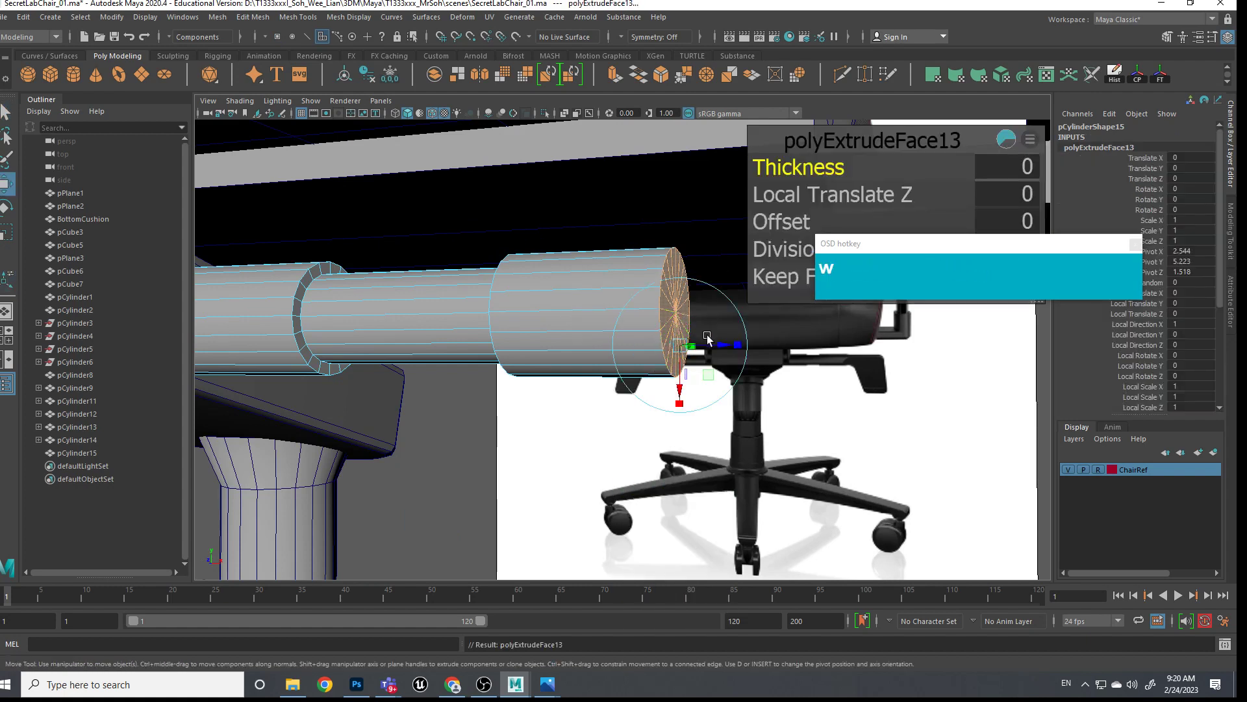
{"action": "key", "text": "w"}
{"action": "mouse_move", "coordinate": [720, 319]}
{"action": "left_mouse_down"}
{"action": "mouse_move", "coordinate": [733, 320]}
{"action": "mouse_move", "coordinate": [668, 313]}
{"action": "mouse_move", "coordinate": [707, 325]}
{"action": "left_mouse_up"}
{"action": "key", "text": "e"}
{"action": "key", "text": "r"}
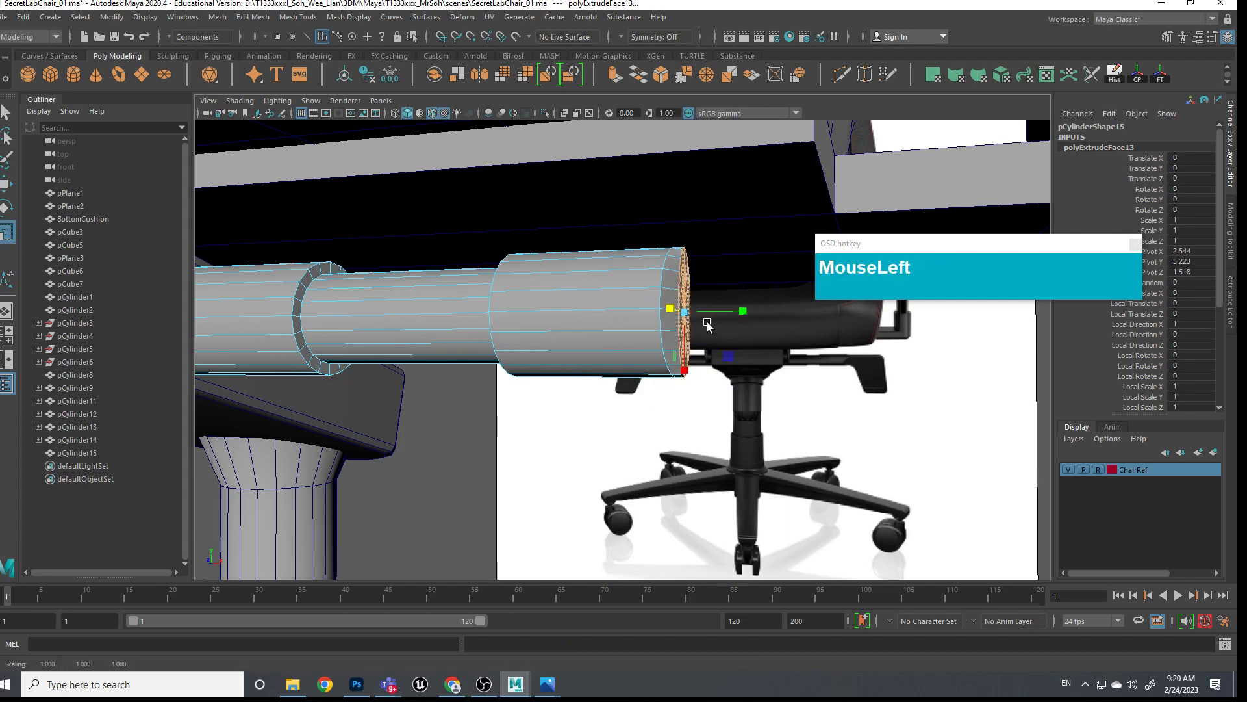
Extrude the outer end cap again to lengthen the lever with an end block, and insert an edge loop near the block's inner edge
{"action": "middle_click_drag", "start_coordinate": [707, 324], "coordinate": [727, 353], "text": "alt"}
{"action": "right_click_drag", "start_coordinate": [696, 336], "coordinate": [701, 369], "text": "shift"}
{"action": "middle_click_drag", "start_coordinate": [727, 356], "coordinate": [717, 349], "text": "alt"}
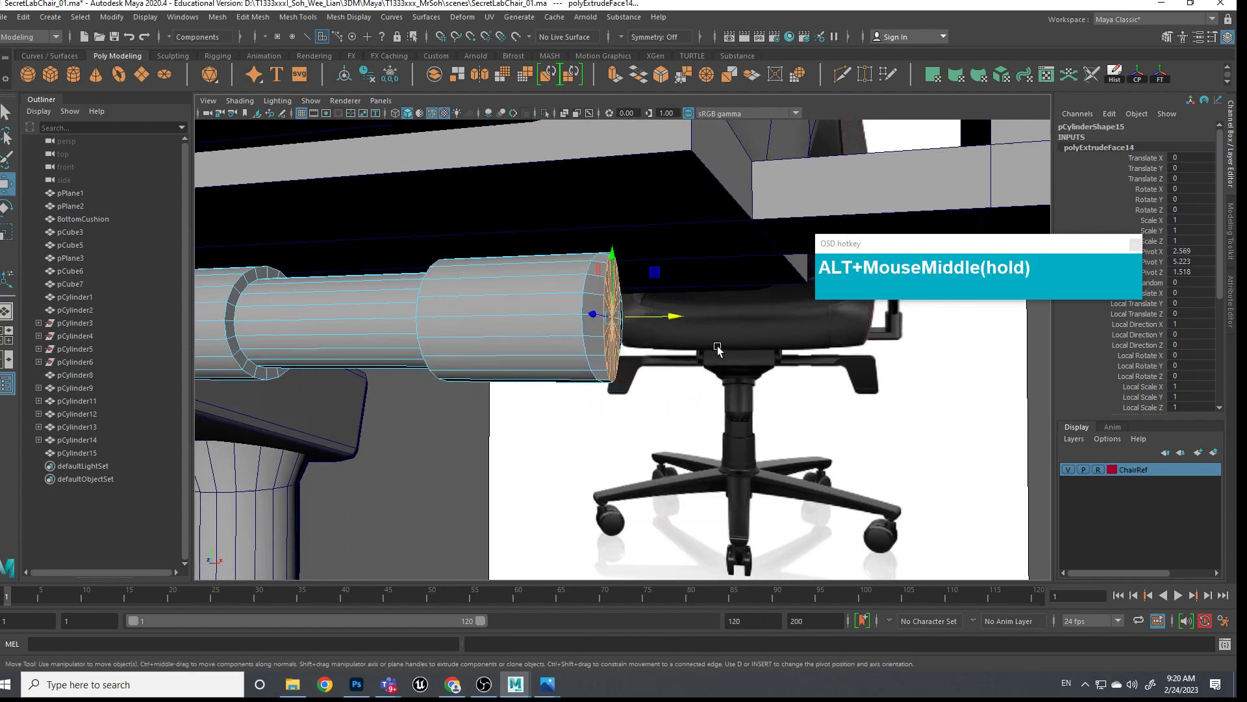
{"action": "left_click_drag", "start_coordinate": [678, 323], "coordinate": [723, 290]}
{"action": "mouse_move", "coordinate": [723, 290]}
{"action": "right_mouse_down", "text": "ctrl"}
{"action": "mouse_move", "coordinate": [667, 297]}
{"action": "mouse_move", "coordinate": [715, 302]}
{"action": "right_mouse_up", "text": "ctrl"}
{"action": "right_click_drag", "start_coordinate": [734, 298], "coordinate": [670, 305], "text": "shift"}
{"action": "left_click", "coordinate": [704, 296], "text": "ctrl"}
{"action": "key", "text": "w"}
{"action": "left_click_drag", "start_coordinate": [778, 377], "coordinate": [738, 479], "text": "alt"}
{"action": "middle_click_drag", "start_coordinate": [737, 479], "coordinate": [750, 416], "text": "alt"}
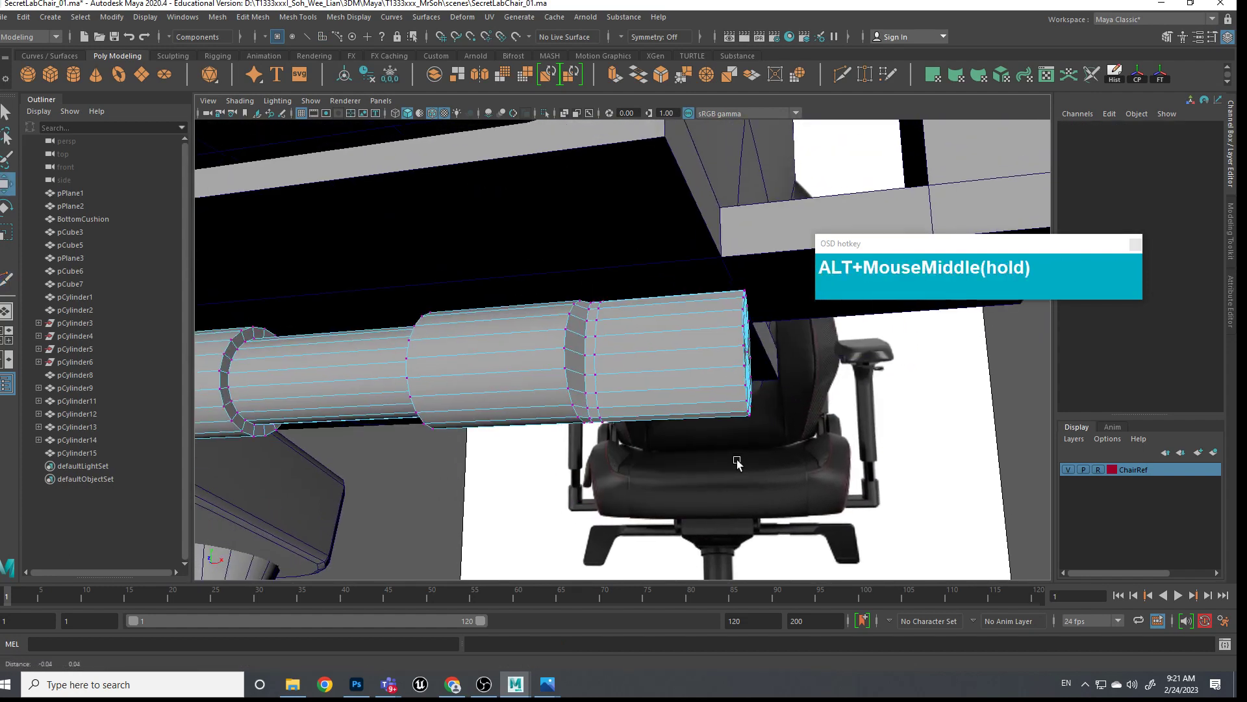
Extrude the underside face of the lever's end block downward to form the paddle
{"action": "right_click_drag", "start_coordinate": [663, 411], "coordinate": [676, 367], "text": "shift"}
{"action": "left_click_drag", "start_coordinate": [675, 367], "coordinate": [608, 189], "text": "alt"}
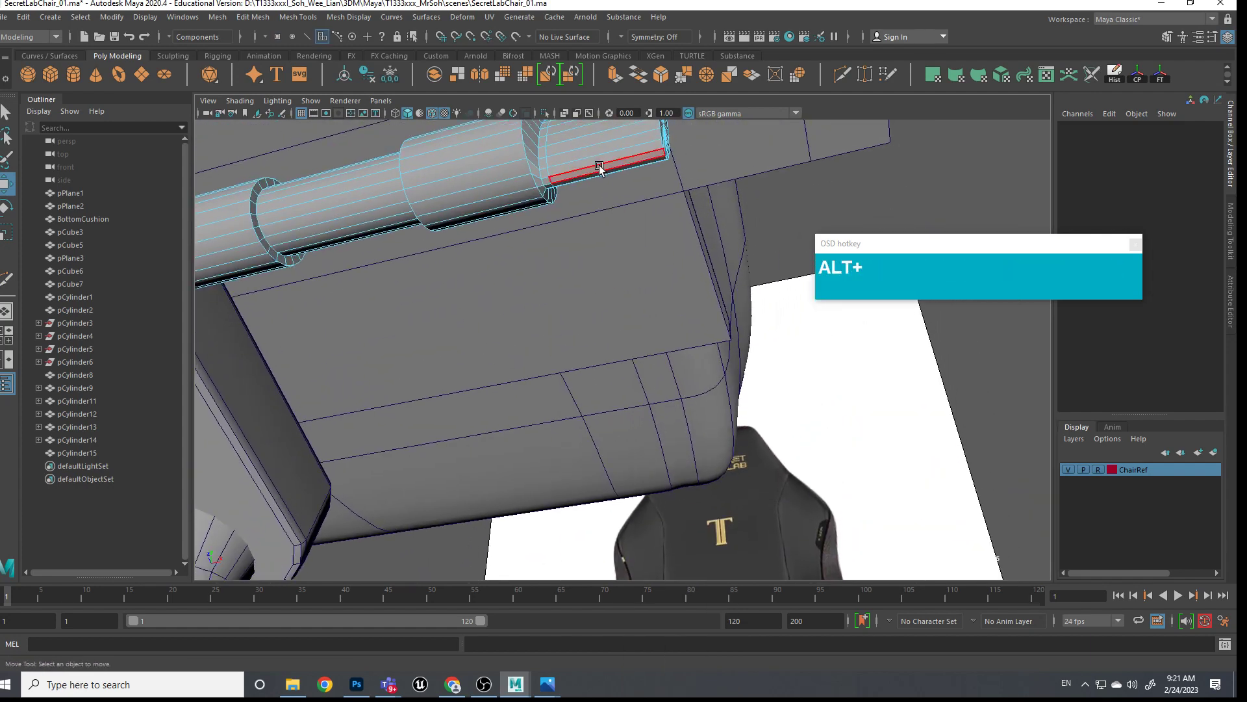
{"action": "left_click", "coordinate": [600, 167]}
{"action": "right_click_drag", "start_coordinate": [636, 165], "coordinate": [635, 199], "text": "shift"}
{"action": "left_click_drag", "start_coordinate": [634, 199], "coordinate": [653, 315], "text": "alt"}
{"action": "key", "text": "alt+w"}
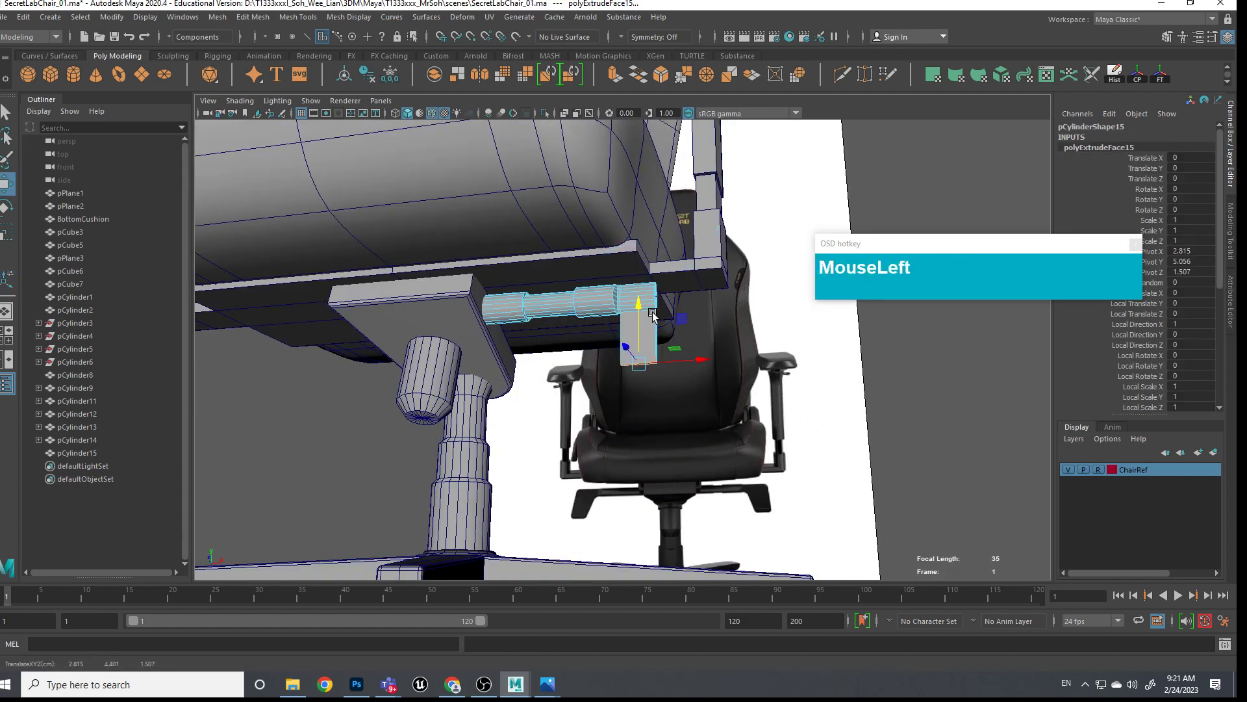
Shift the paddle's lower end outward along X and scale it narrower so the paddle tapers downward
{"action": "mouse_move", "coordinate": [686, 359]}
{"action": "left_mouse_down"}
{"action": "mouse_move", "coordinate": [707, 361]}
{"action": "mouse_move", "coordinate": [697, 360]}
{"action": "left_mouse_up"}
{"action": "key", "text": "e"}
{"action": "key", "text": "r"}
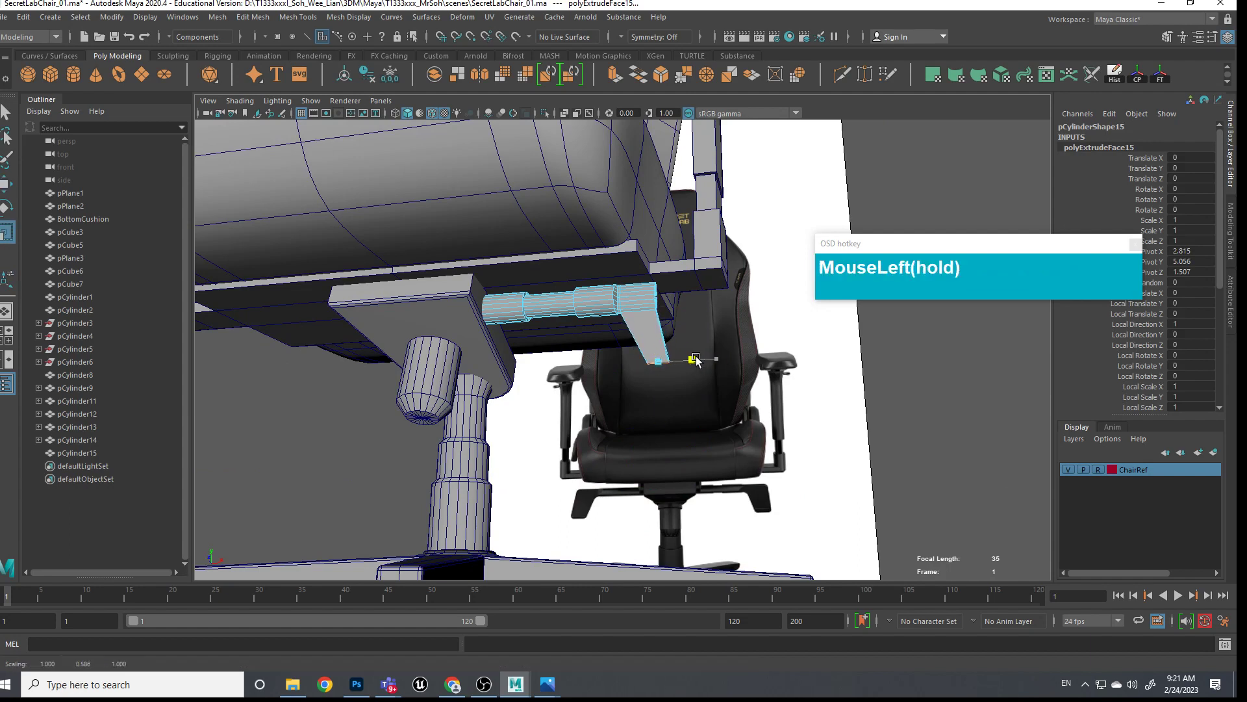
{"action": "middle_click_drag", "start_coordinate": [693, 382], "coordinate": [731, 372], "text": "alt"}
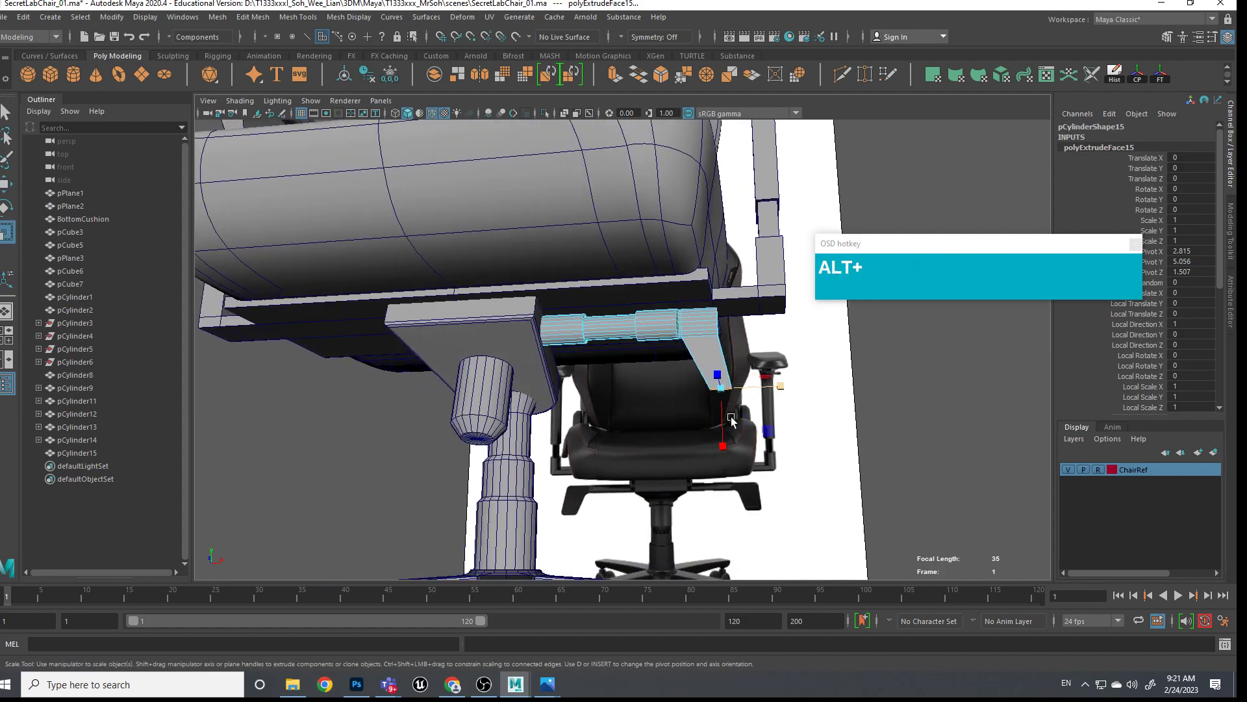
{"action": "key", "text": "alt+w"}
{"action": "left_click_drag", "start_coordinate": [725, 364], "coordinate": [730, 400]}
In the front view, move the end block's and paddle's vertices outward and downward to match the reference lever's outline
{"action": "key", "text": "space"}
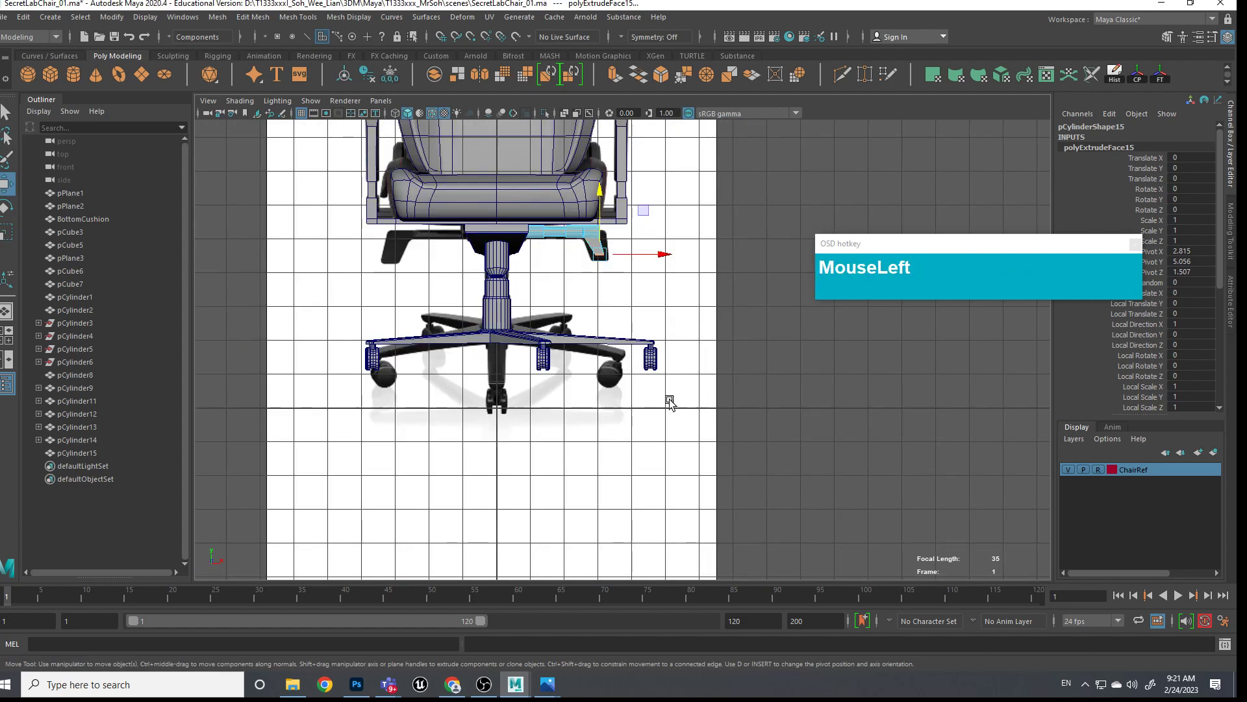
{"action": "scroll", "coordinate": [650, 344], "scroll_direction": "up", "scroll_amount": 4}
{"action": "scroll", "coordinate": [646, 393], "scroll_direction": "up", "scroll_amount": 6, "text": "alt"}
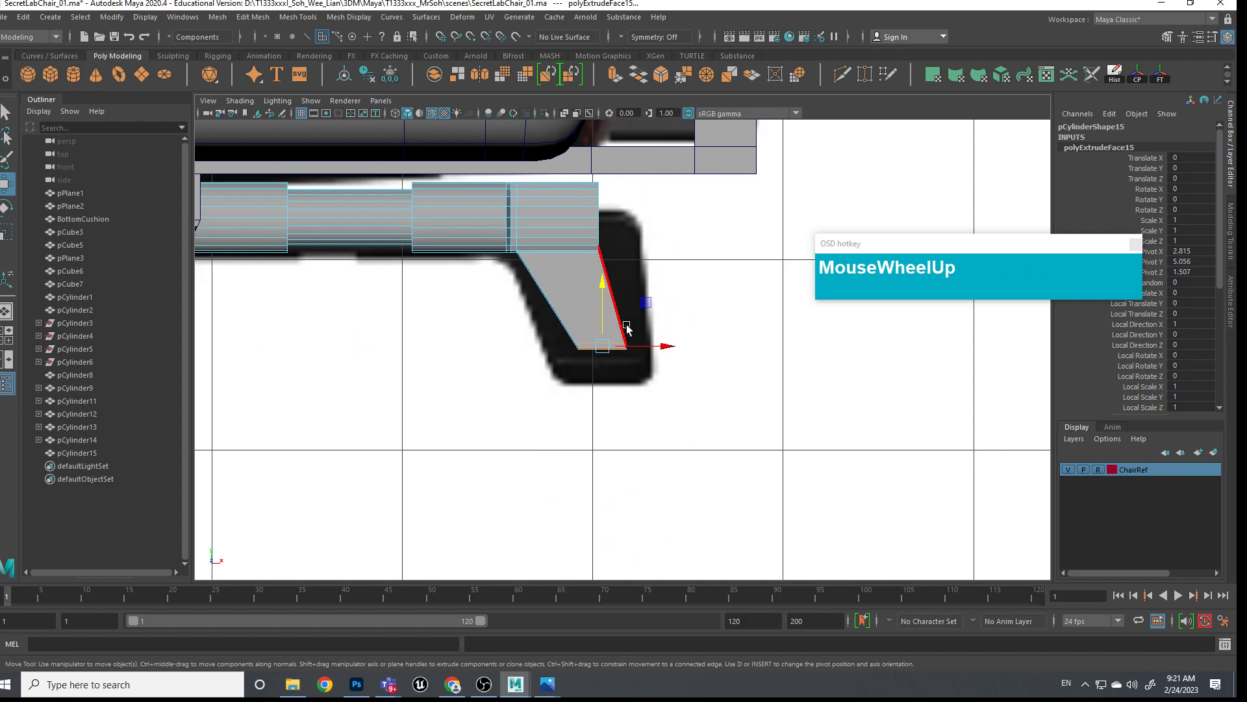
{"action": "middle_click_drag", "start_coordinate": [630, 334], "coordinate": [623, 321], "text": "alt"}
{"action": "right_click", "coordinate": [604, 269]}
{"action": "right_click_drag", "start_coordinate": [536, 276], "coordinate": [542, 269]}
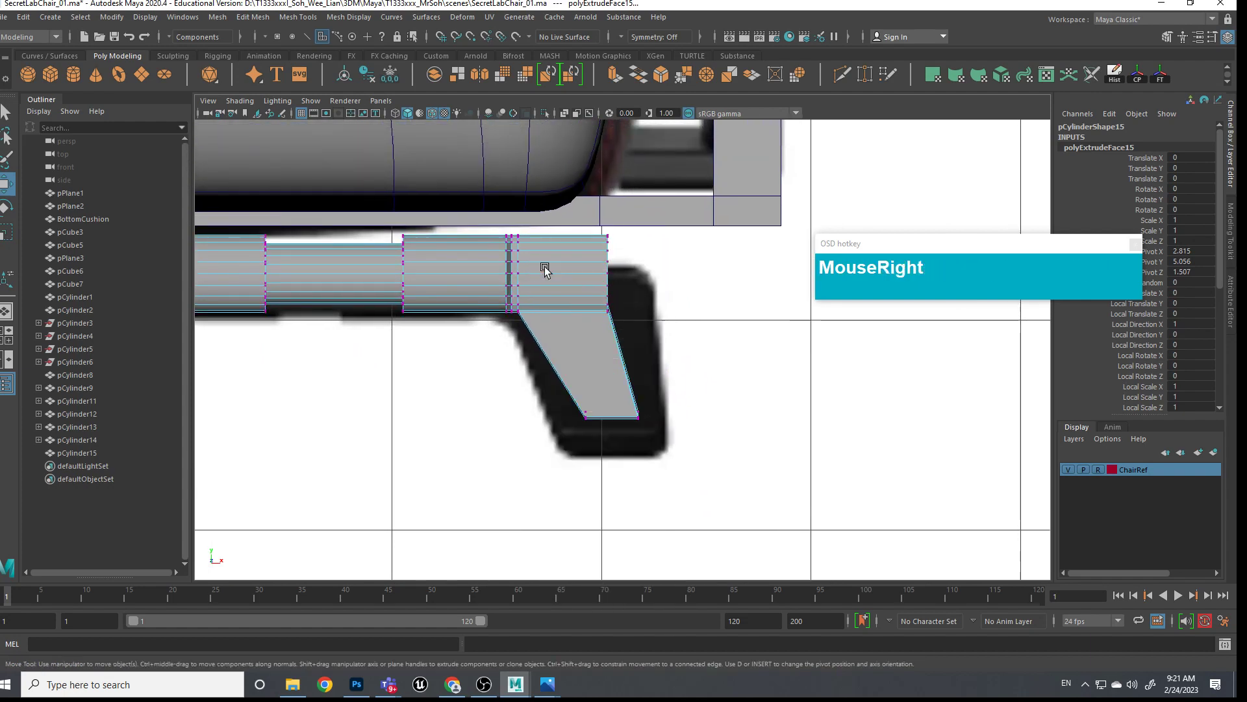
{"action": "left_click_drag", "start_coordinate": [587, 228], "coordinate": [677, 275]}
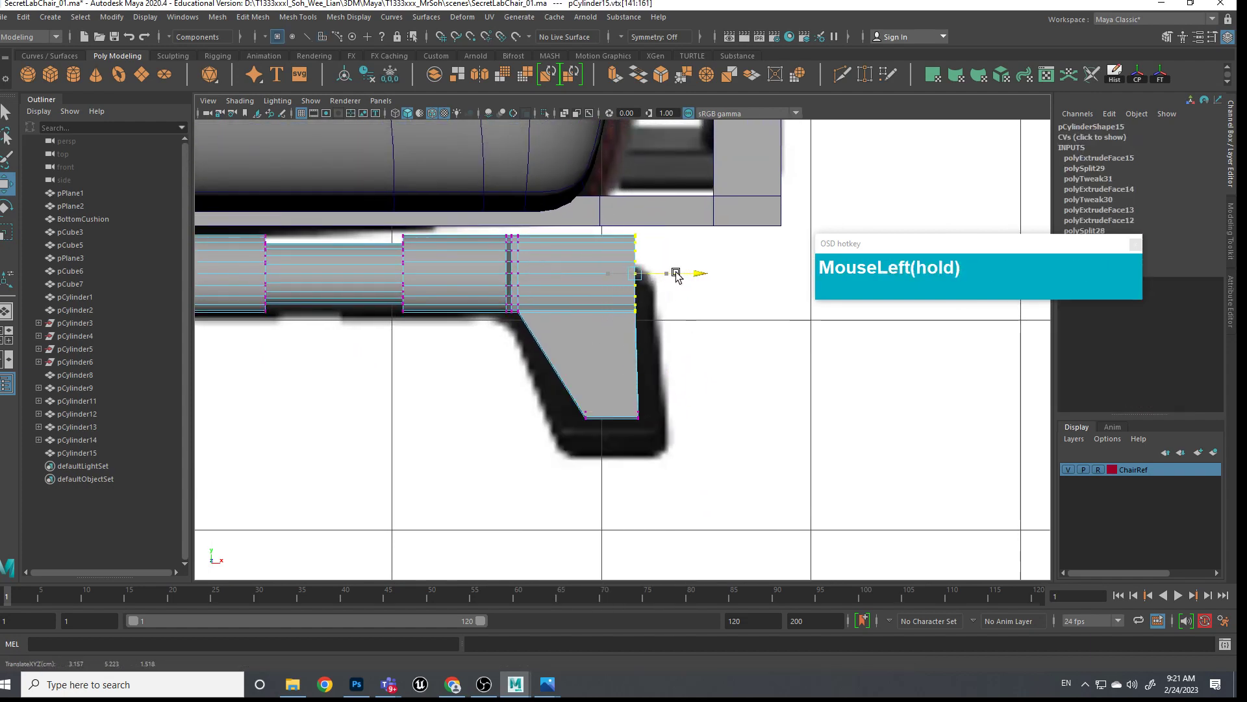
{"action": "left_click_drag", "start_coordinate": [567, 397], "coordinate": [572, 439]}
{"action": "left_click", "coordinate": [638, 419]}
{"action": "mouse_move", "coordinate": [638, 419]}
{"action": "left_mouse_down"}
{"action": "mouse_move", "coordinate": [669, 446]}
{"action": "mouse_move", "coordinate": [656, 435]}
{"action": "left_mouse_up"}
{"action": "left_click_drag", "start_coordinate": [699, 498], "coordinate": [616, 228]}
{"action": "left_click_drag", "start_coordinate": [695, 335], "coordinate": [703, 336]}
{"action": "scroll", "coordinate": [627, 320], "scroll_direction": "down", "scroll_amount": 7}
{"action": "middle_click_drag", "start_coordinate": [605, 338], "coordinate": [645, 343], "text": "alt"}
{"action": "scroll", "coordinate": [628, 334], "scroll_direction": "up", "scroll_amount": 3}
{"action": "scroll", "coordinate": [627, 335], "scroll_direction": "up", "scroll_amount": 3}
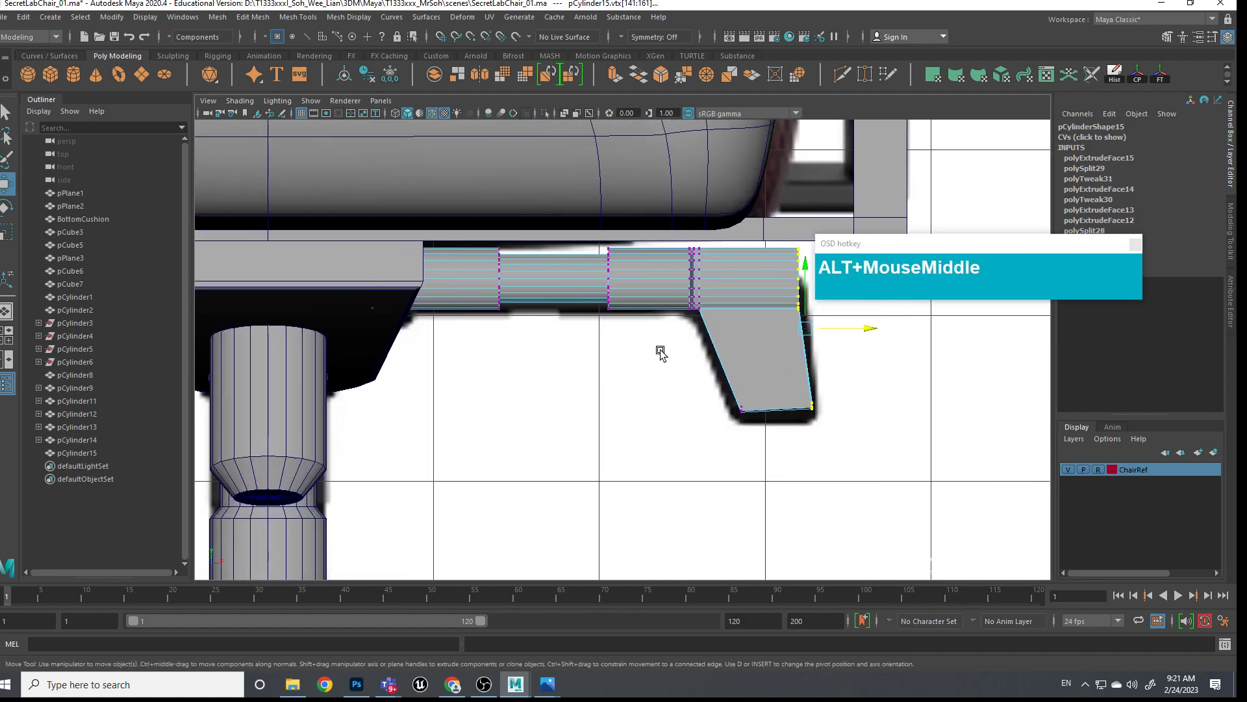
Scale the vertices of the lever's inner sections thinner, leaving the end block and paddle unscaled, and return to object selection
{"action": "left_click", "coordinate": [662, 454]}
{"action": "left_click_drag", "start_coordinate": [334, 203], "coordinate": [690, 387]}
{"action": "key", "text": "r"}
{"action": "key", "text": "t"}
{"action": "key", "text": "r"}
{"action": "left_click_drag", "start_coordinate": [593, 289], "coordinate": [578, 280], "text": "ctrl"}
{"action": "right_click_drag", "start_coordinate": [585, 280], "coordinate": [653, 262]}
{"action": "right_click", "coordinate": [652, 277]}
{"action": "scroll", "coordinate": [643, 351], "scroll_direction": "down", "scroll_amount": 4}
{"action": "scroll", "coordinate": [640, 357], "scroll_direction": "up", "scroll_amount": 2}
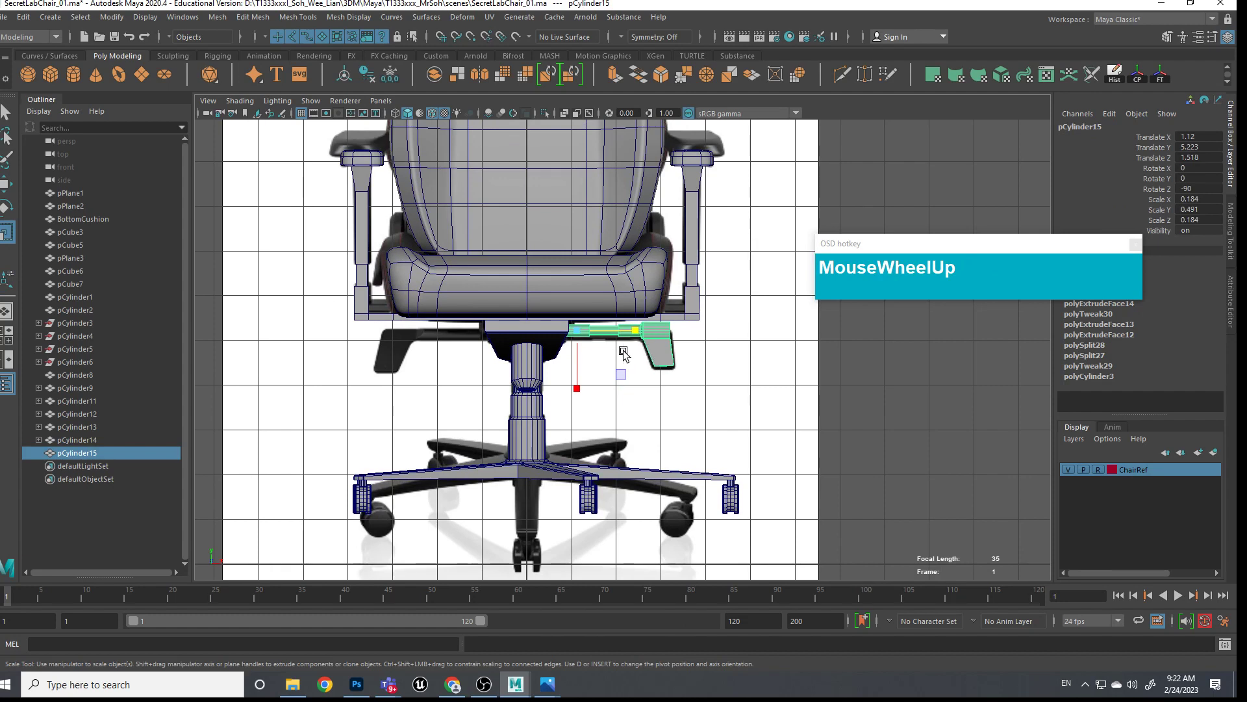
Duplicate the finished lever and move the copy along X to about -0.434
{"action": "key", "text": "w"}
{"action": "left_click_drag", "start_coordinate": [637, 330], "coordinate": [569, 352], "text": "shift"}
{"action": "key", "text": "e"}
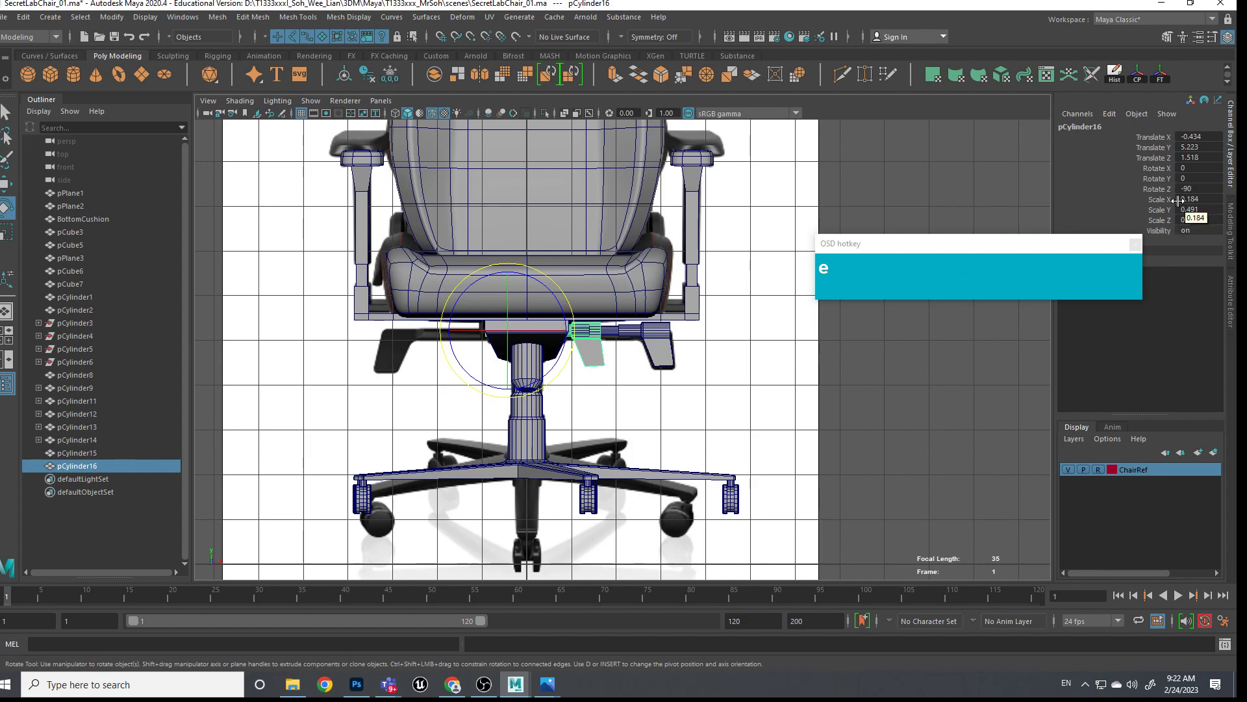
Try flipping the lever copy by setting its Rotate Y to 180
{"action": "left_click", "coordinate": [1153, 180]}
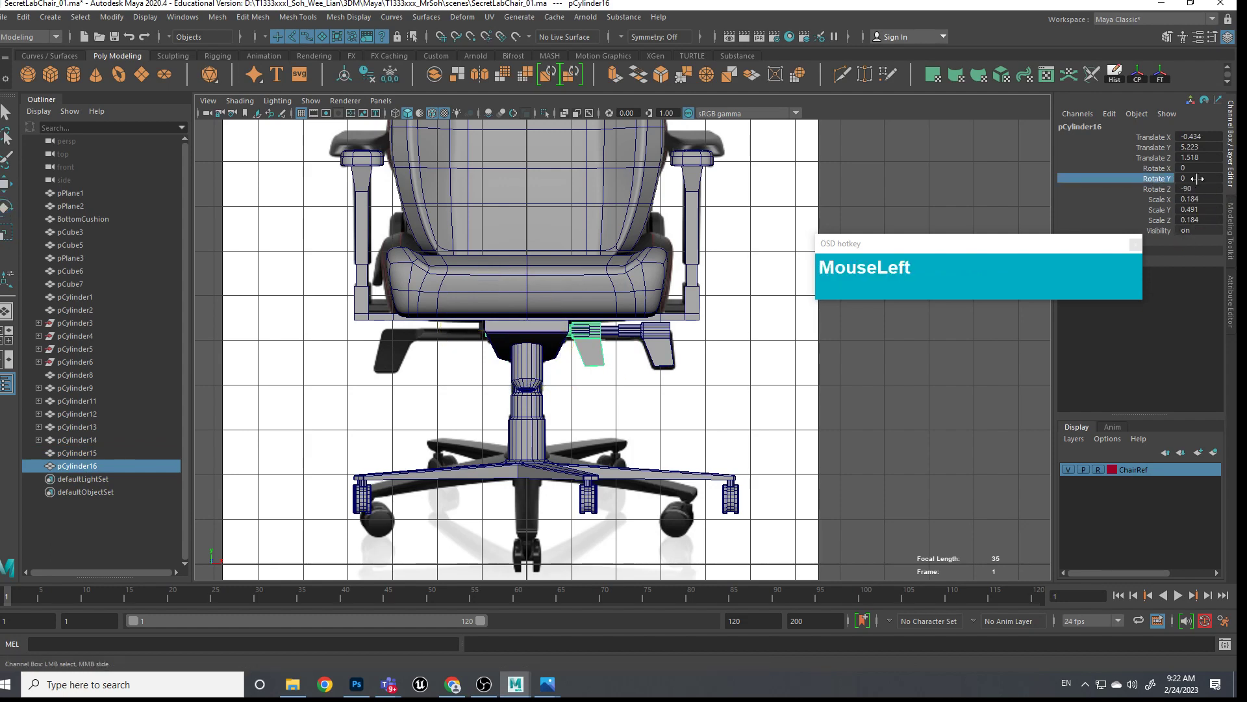
{"action": "type", "text": "18"}
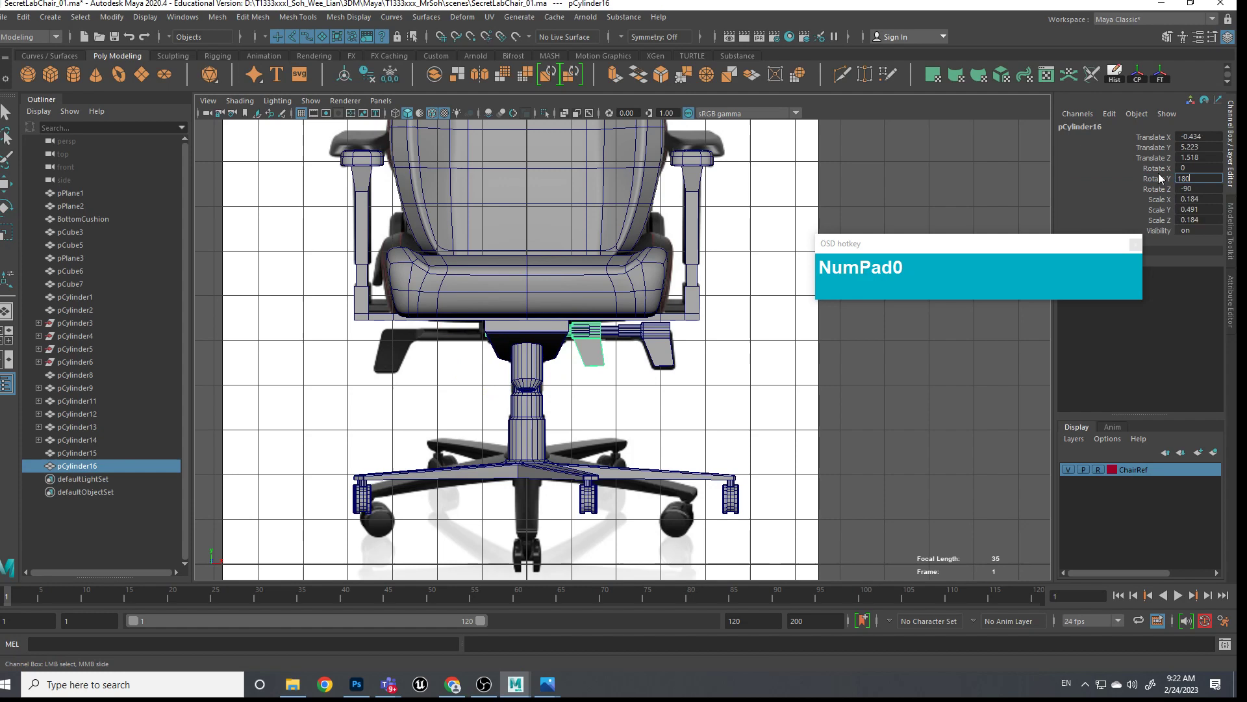
{"action": "key", "text": "Return"}
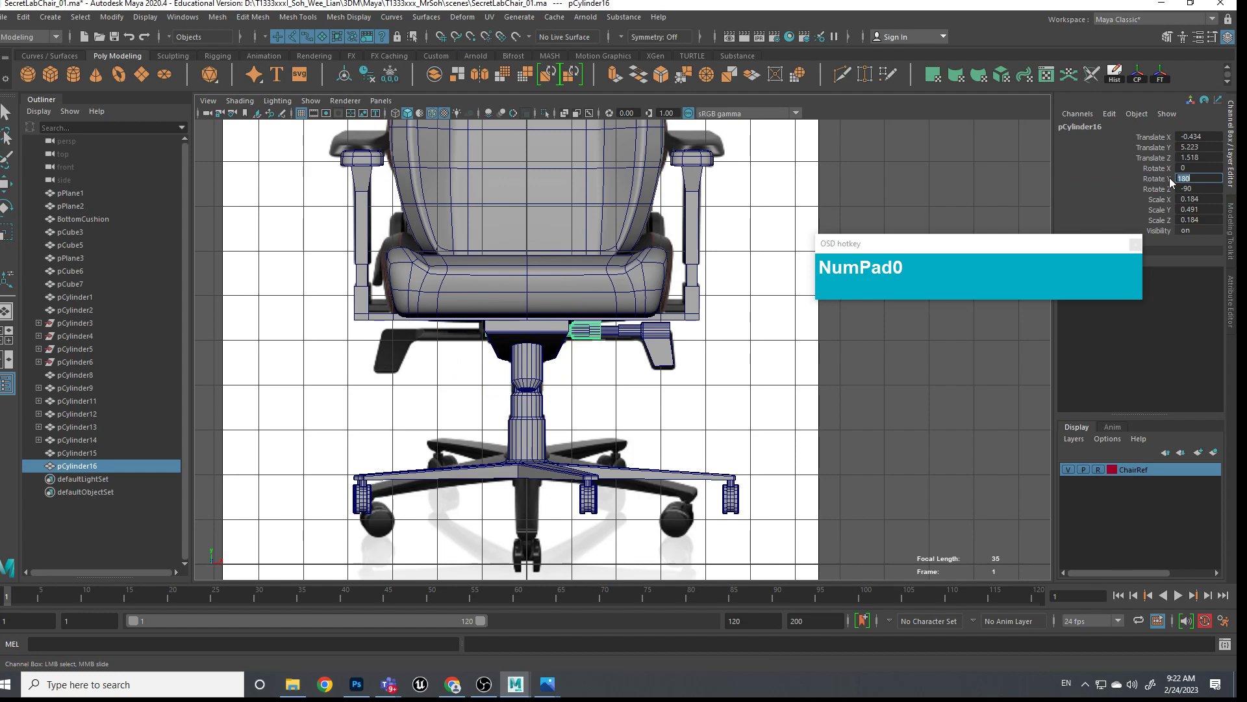
{"action": "key", "text": "Return"}
{"action": "left_click", "coordinate": [580, 384]}
{"action": "left_click", "coordinate": [601, 356]}
Flip the lever copy to the opposite side of the chair by setting its Rotate X to 180
{"action": "left_click_drag", "start_coordinate": [551, 329], "coordinate": [425, 343]}
{"action": "left_click_drag", "start_coordinate": [652, 345], "coordinate": [651, 345]}
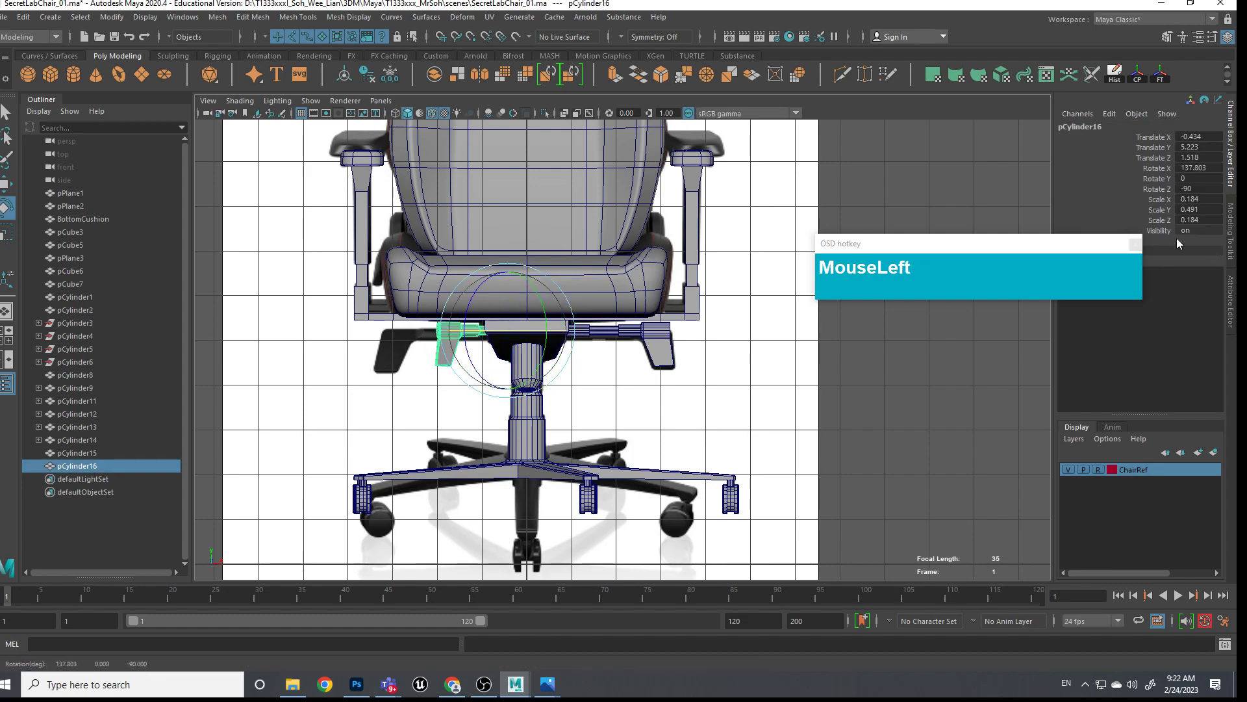
{"action": "type", "text": "180"}
{"action": "key", "text": "Return"}
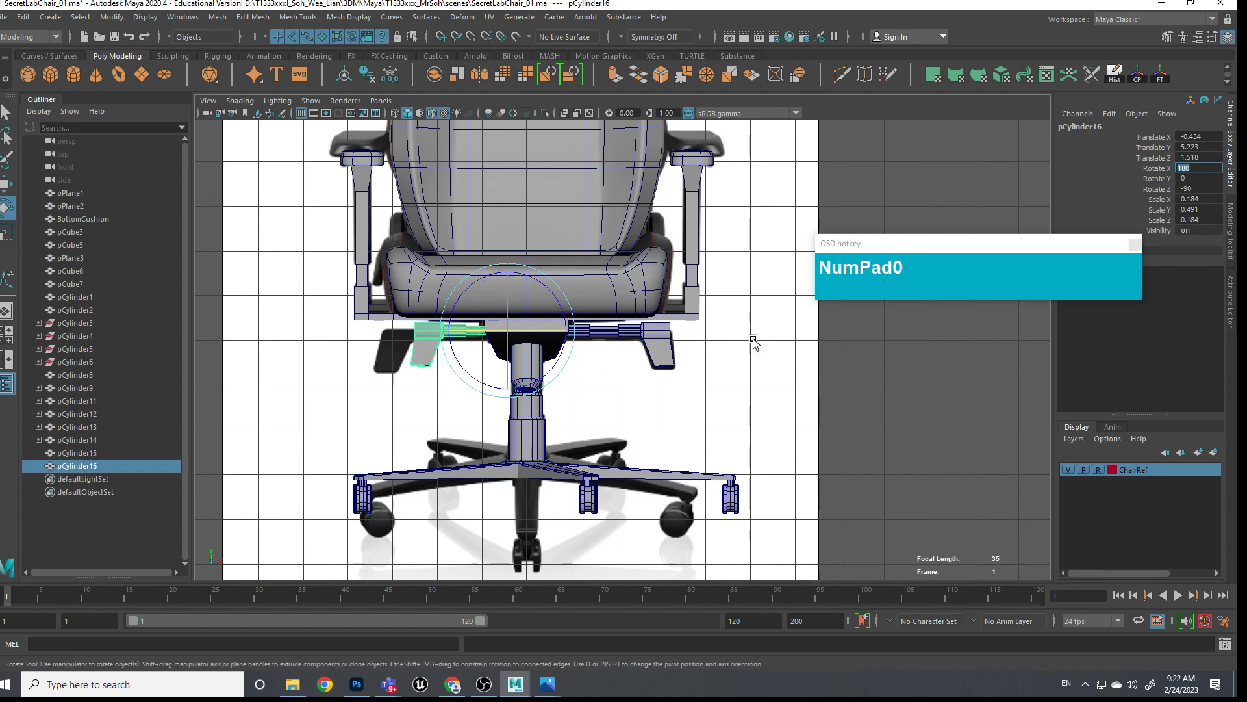
Move the flipped lever copy farther outward along X to line up with the opposite reference lever, and return to the perspective view
{"action": "type", "text": "we"}
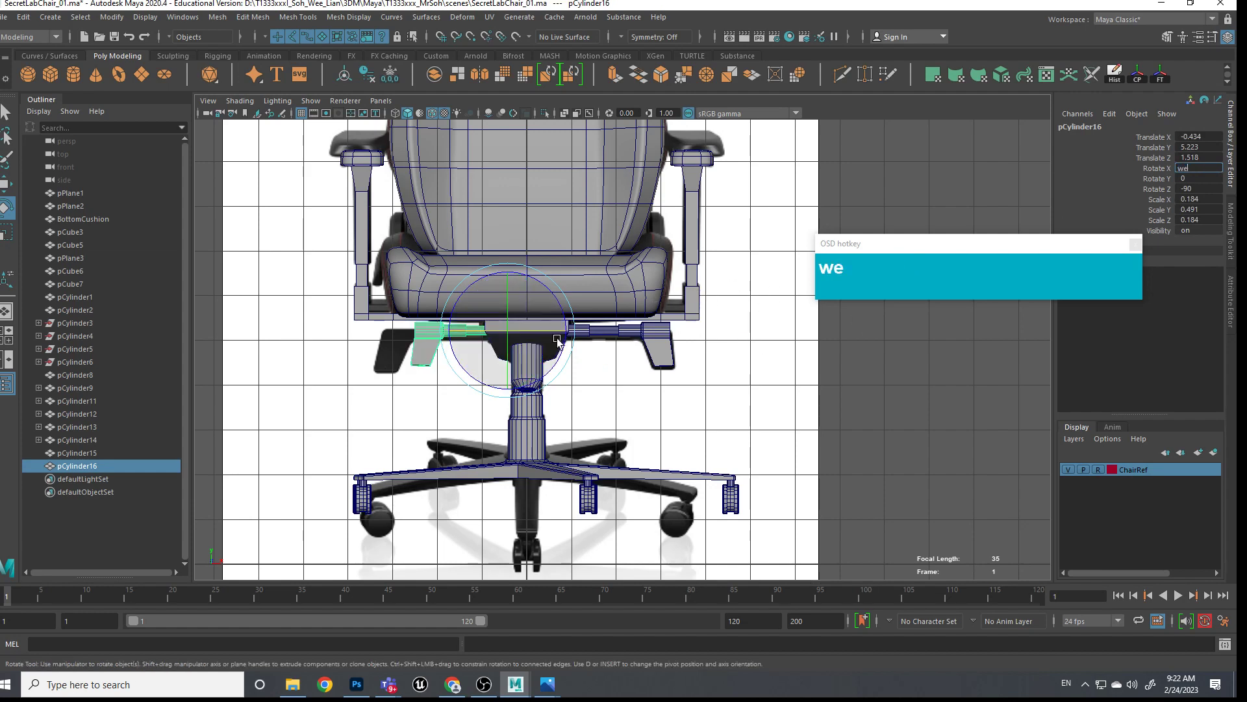
{"action": "left_click", "coordinate": [584, 367]}
{"action": "left_click", "coordinate": [434, 357]}
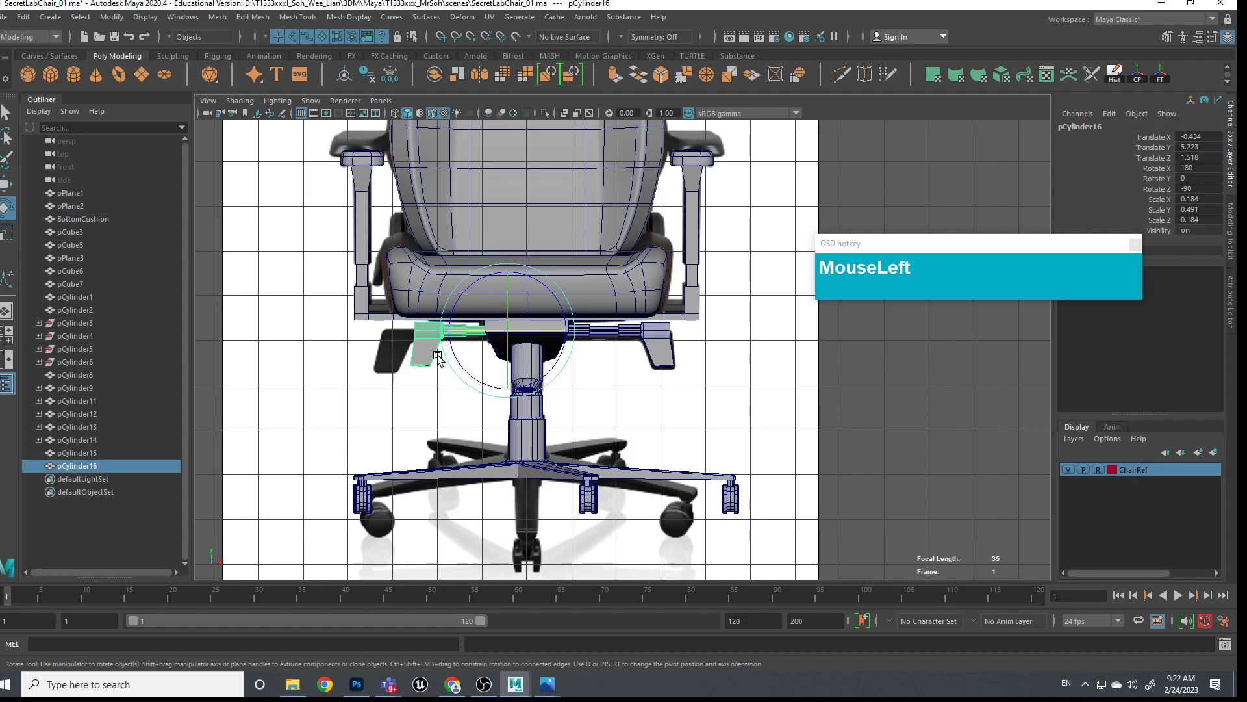
{"action": "key", "text": "w"}
{"action": "left_click_drag", "start_coordinate": [571, 337], "coordinate": [541, 337]}
{"action": "key", "text": "space"}
{"action": "left_click_drag", "start_coordinate": [649, 377], "coordinate": [647, 336]}
Inspect both levers, the seat cushion and the backrest of the chair model from several angles
{"action": "left_click_drag", "start_coordinate": [647, 336], "coordinate": [760, 402], "text": "alt"}
{"action": "scroll", "coordinate": [764, 381], "scroll_direction": "down", "scroll_amount": 5}
{"action": "right_click", "coordinate": [617, 350]}
{"action": "left_click", "coordinate": [692, 326]}
{"action": "middle_click_drag", "start_coordinate": [842, 415], "coordinate": [870, 423], "text": "alt"}
{"action": "left_click_drag", "start_coordinate": [871, 424], "coordinate": [564, 423], "text": "alt"}
{"action": "scroll", "coordinate": [564, 423], "scroll_direction": "up", "scroll_amount": 5}
{"action": "left_click", "coordinate": [539, 391]}
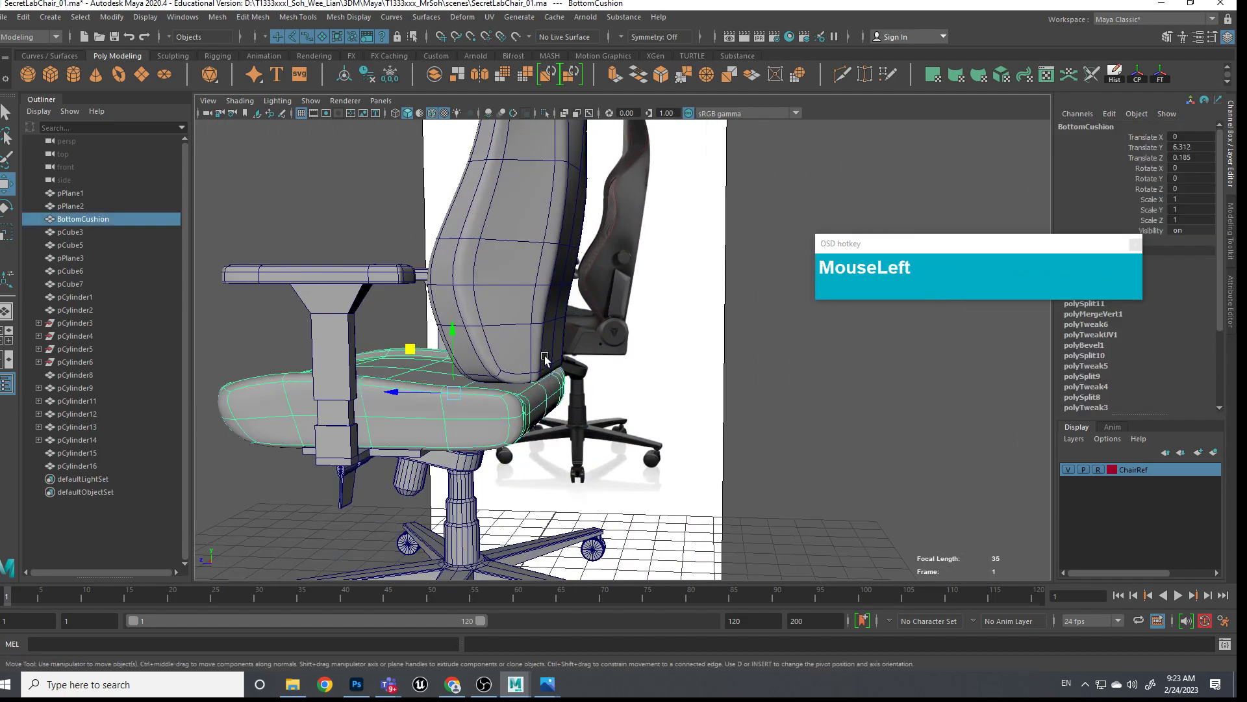
{"action": "left_click", "coordinate": [544, 360]}
{"action": "left_click_drag", "start_coordinate": [545, 359], "coordinate": [579, 384], "text": "alt"}
{"action": "left_click_drag", "start_coordinate": [532, 325], "coordinate": [651, 323]}
{"action": "left_click_drag", "start_coordinate": [696, 388], "coordinate": [475, 430], "text": "alt"}
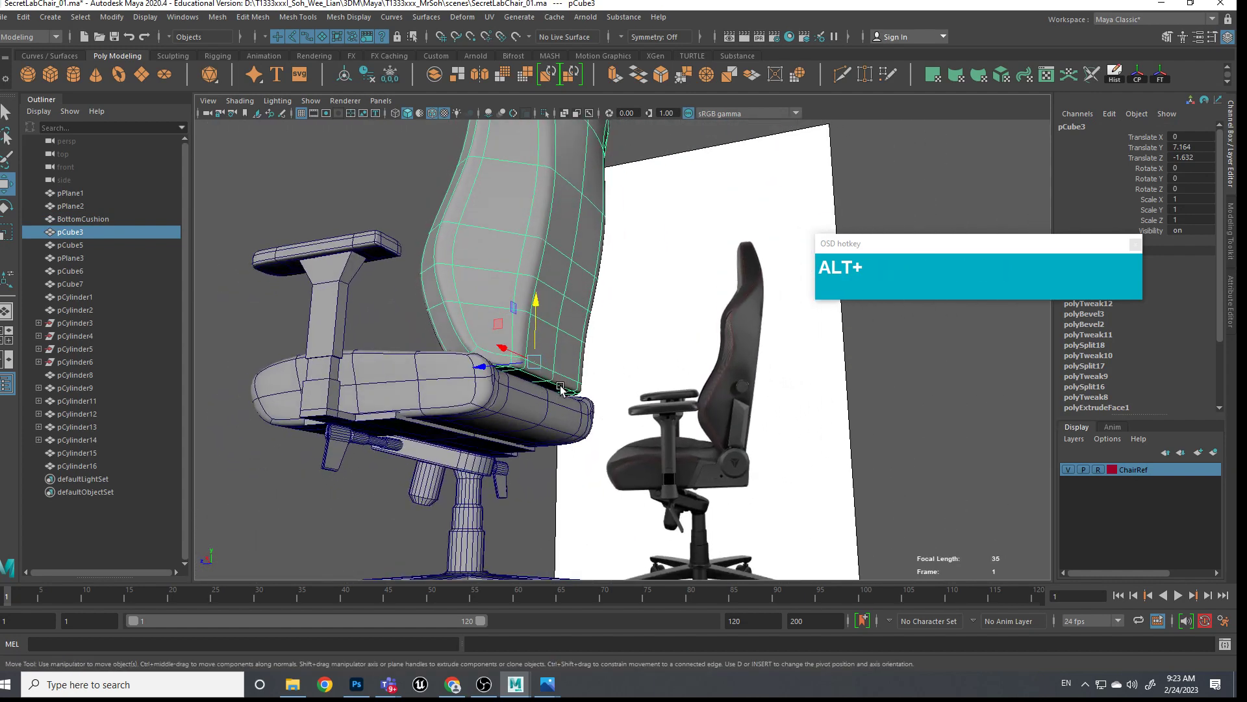
Examine the side reference image around the seat and backrest, and compare the whole chair model with both references
{"action": "scroll", "coordinate": [560, 388], "scroll_direction": "up", "scroll_amount": 2}
{"action": "middle_click_drag", "start_coordinate": [560, 389], "coordinate": [708, 377], "text": "alt"}
{"action": "scroll", "coordinate": [708, 376], "scroll_direction": "up", "scroll_amount": 3}
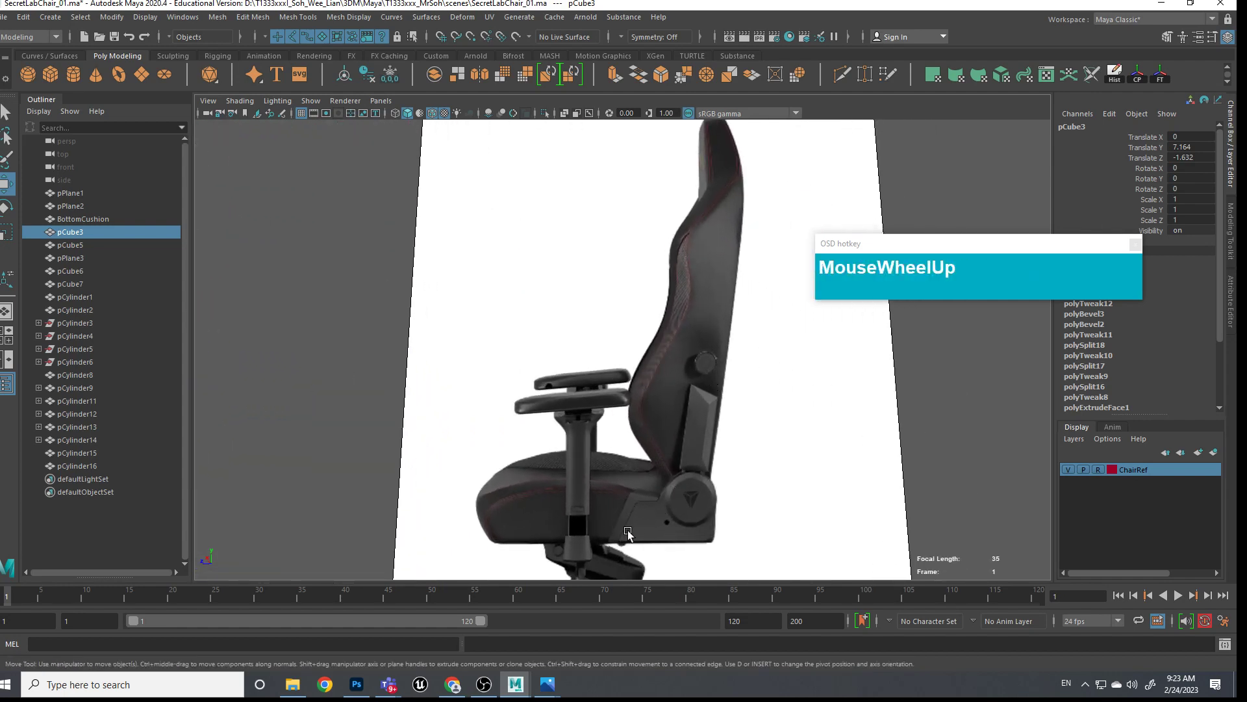
{"action": "scroll", "coordinate": [697, 463], "scroll_direction": "down", "scroll_amount": 5}
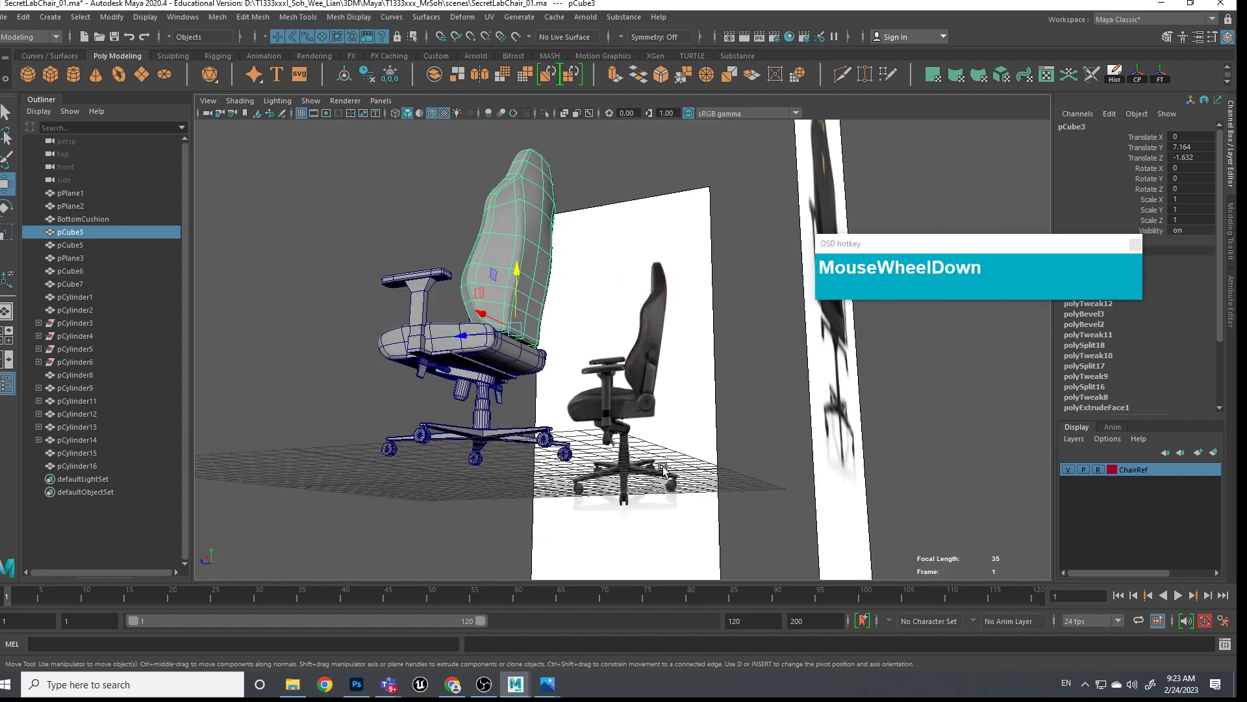
{"action": "left_click_drag", "start_coordinate": [697, 463], "coordinate": [689, 455], "text": "alt"}
{"action": "middle_click_drag", "start_coordinate": [689, 455], "coordinate": [710, 445], "text": "alt"}
{"action": "left_click_drag", "start_coordinate": [710, 445], "coordinate": [721, 462], "text": "alt"}
{"action": "middle_click_drag", "start_coordinate": [717, 456], "coordinate": [706, 468], "text": "alt"}
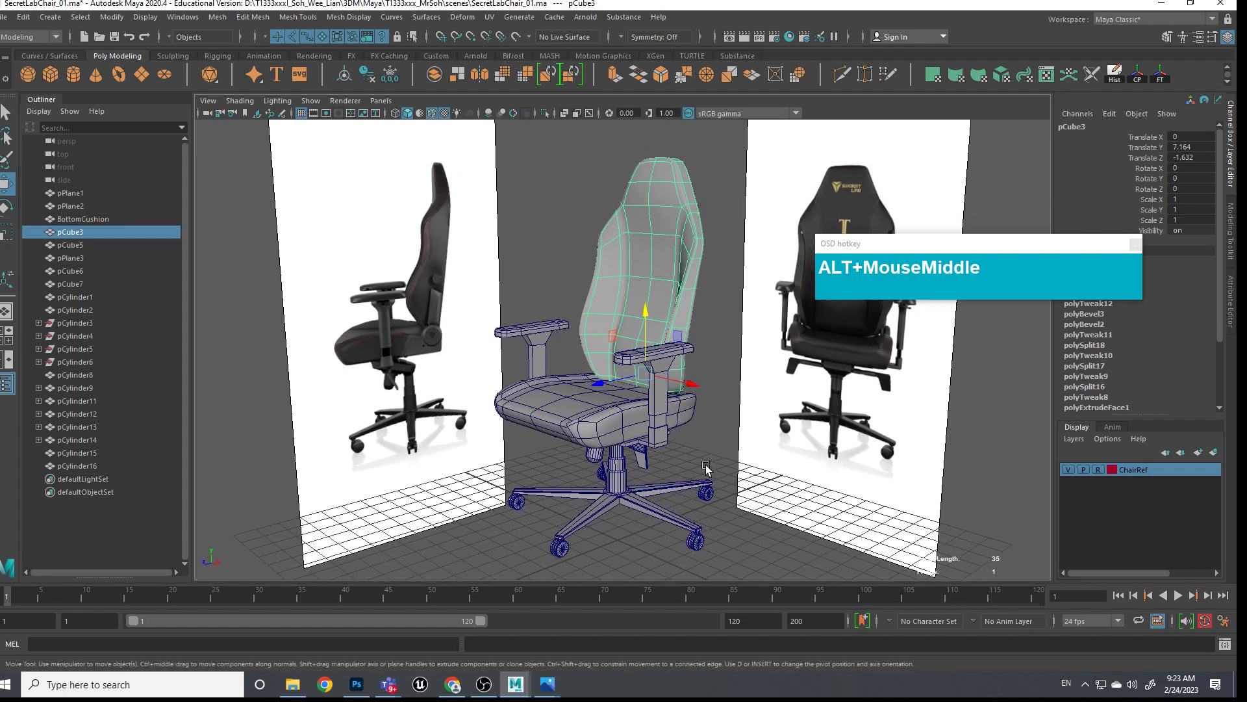
{"action": "left_click_drag", "start_coordinate": [706, 468], "coordinate": [689, 440], "text": "alt"}
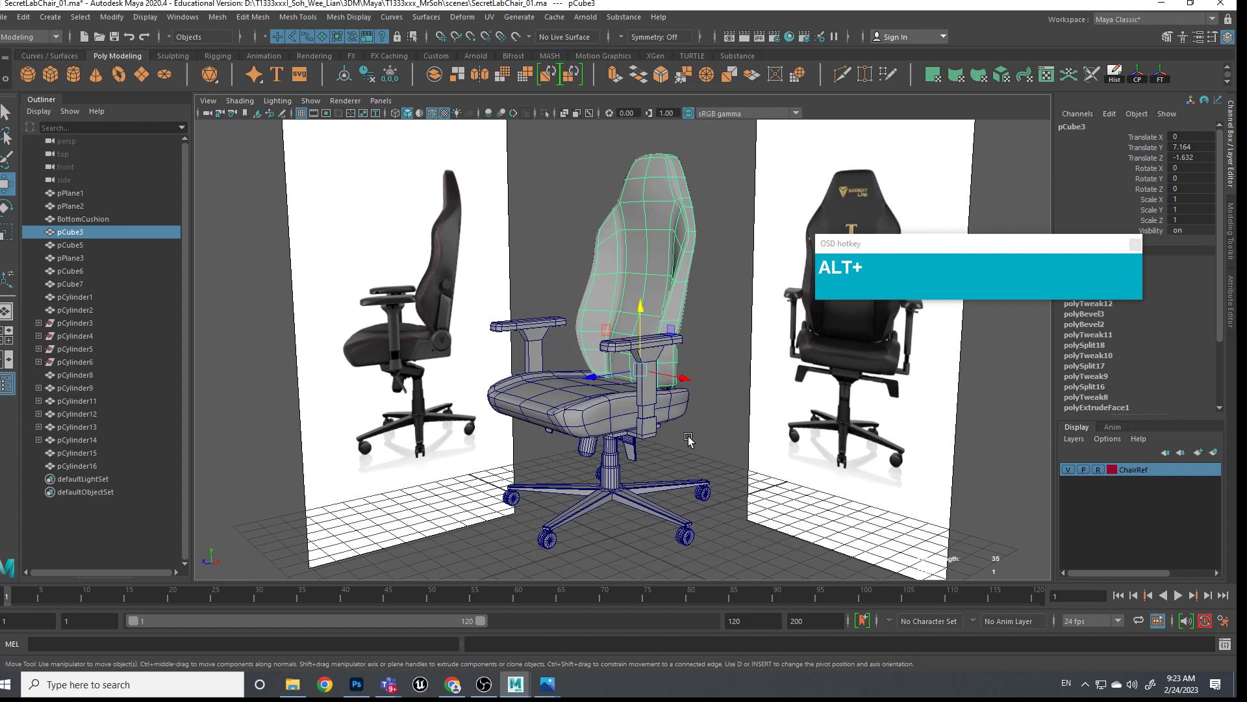